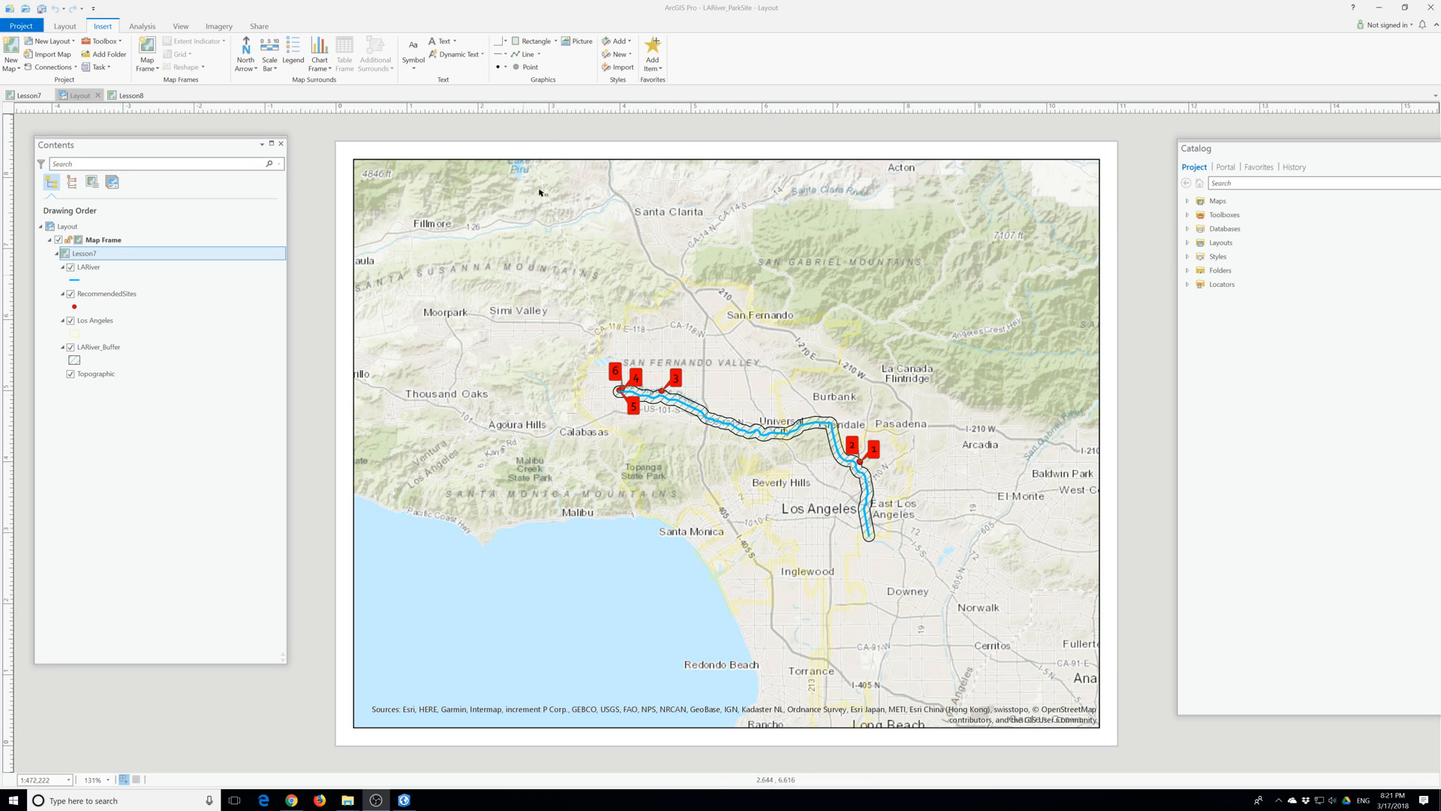
# Insert a map frame using the Site 1 bookmark of Lesson6, placed over the lower-left part of the main map.
pyautogui.click(144, 72)
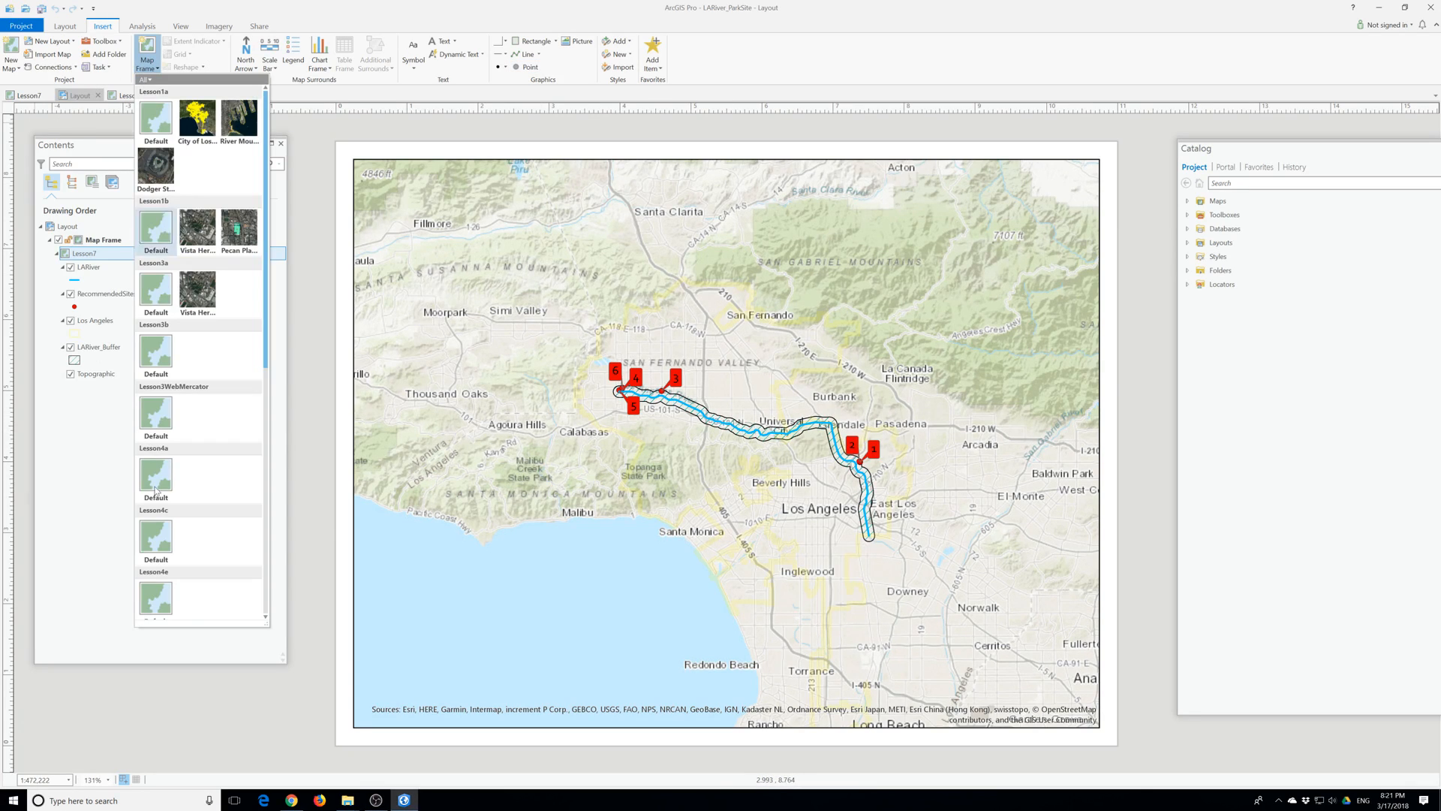
pyautogui.scroll(-5, 248, 497)
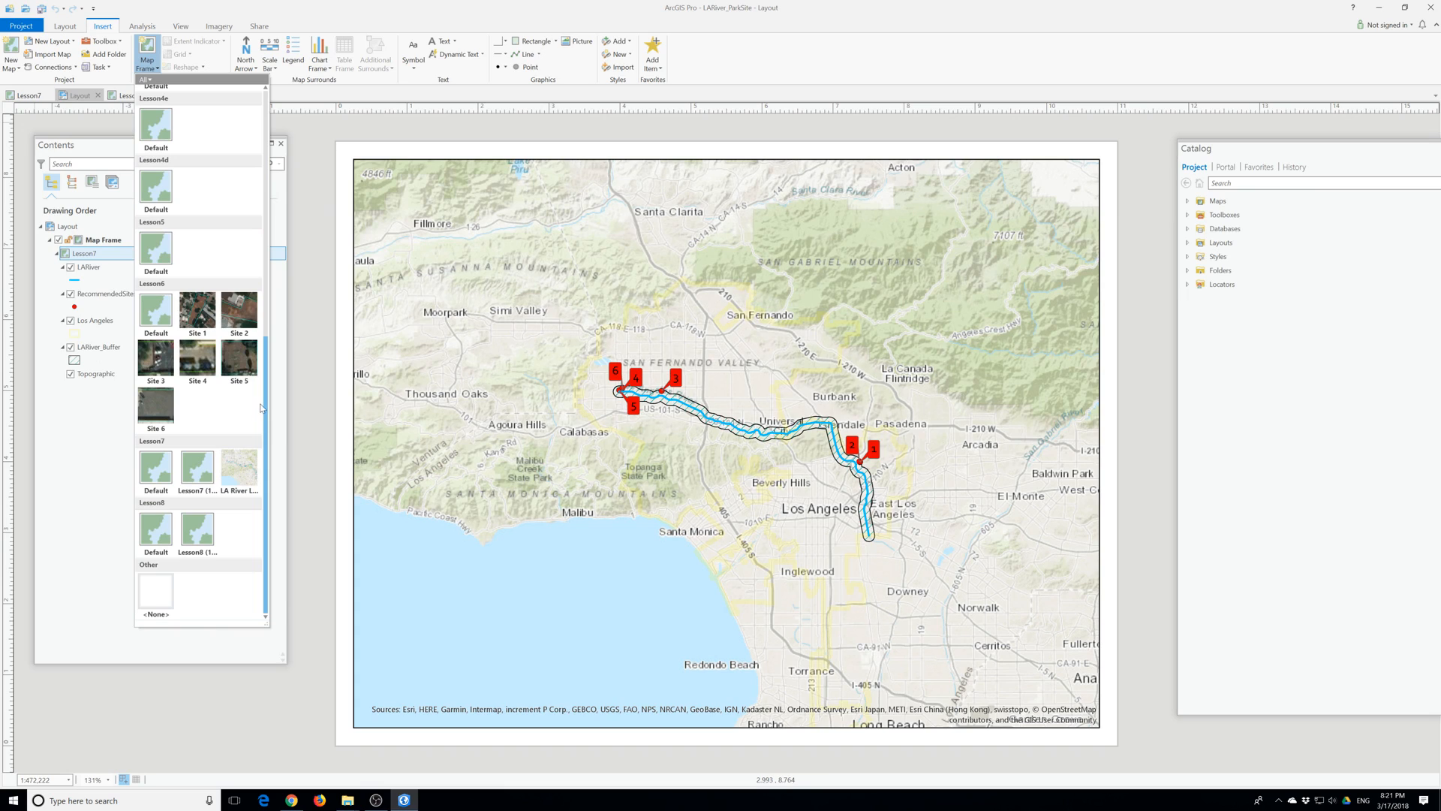
pyautogui.scroll(-2, 218, 420)
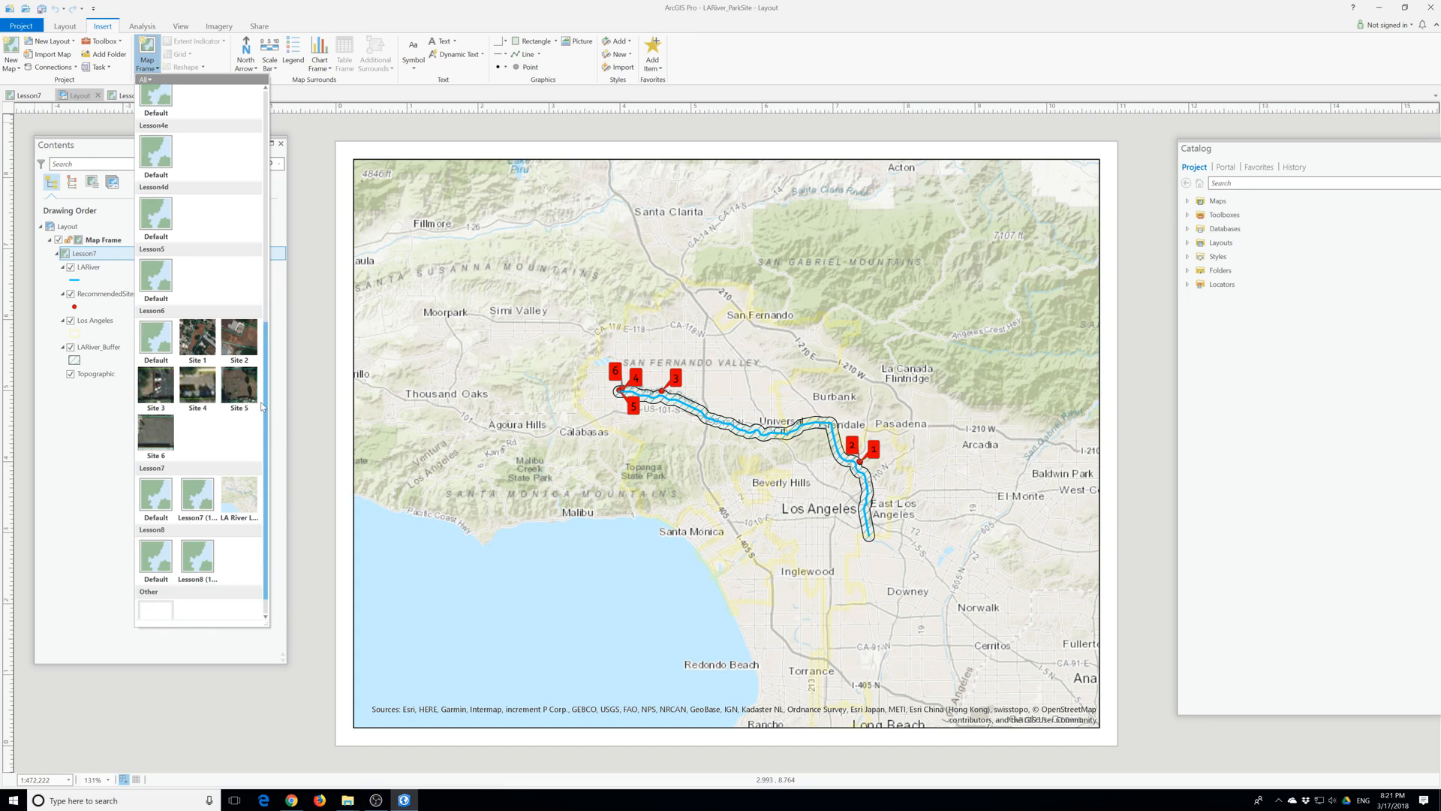
pyautogui.click(198, 328)
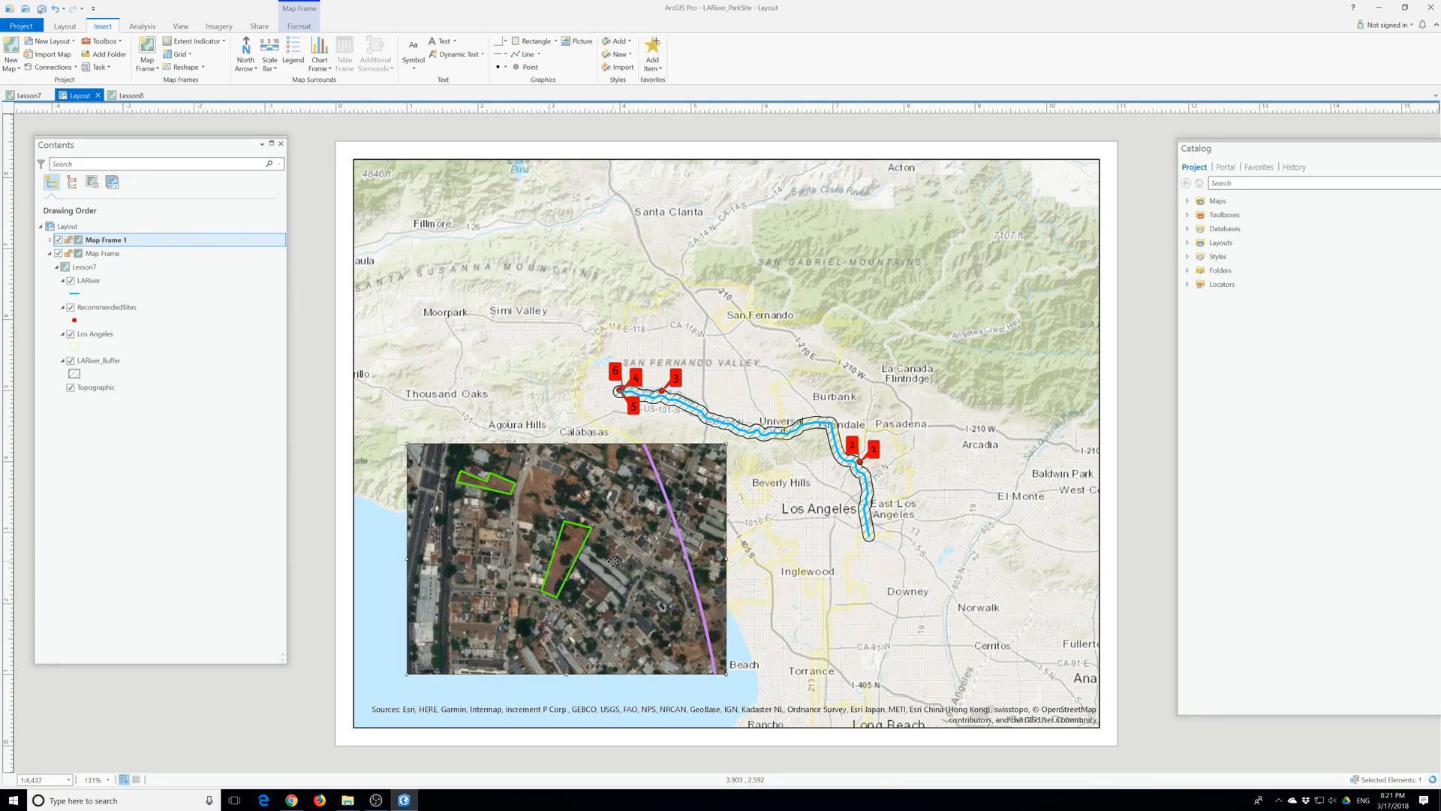
# Shrink the new aerial map frame from its upper-left corner to about 2.09 by 1.55 in.
pyautogui.scroll(-2, 574, 579)
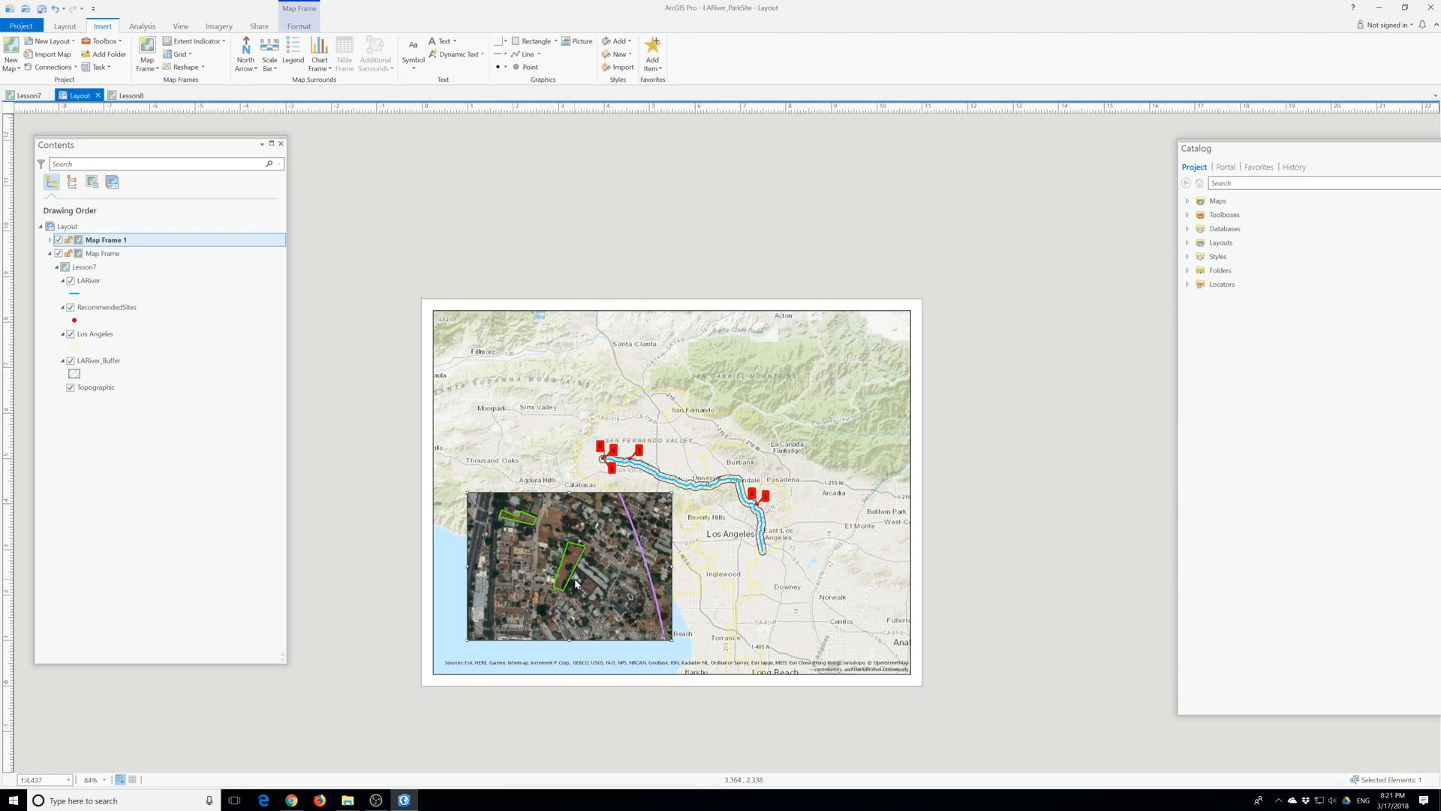
pyautogui.moveTo(467, 488); pyautogui.dragTo(515, 530)
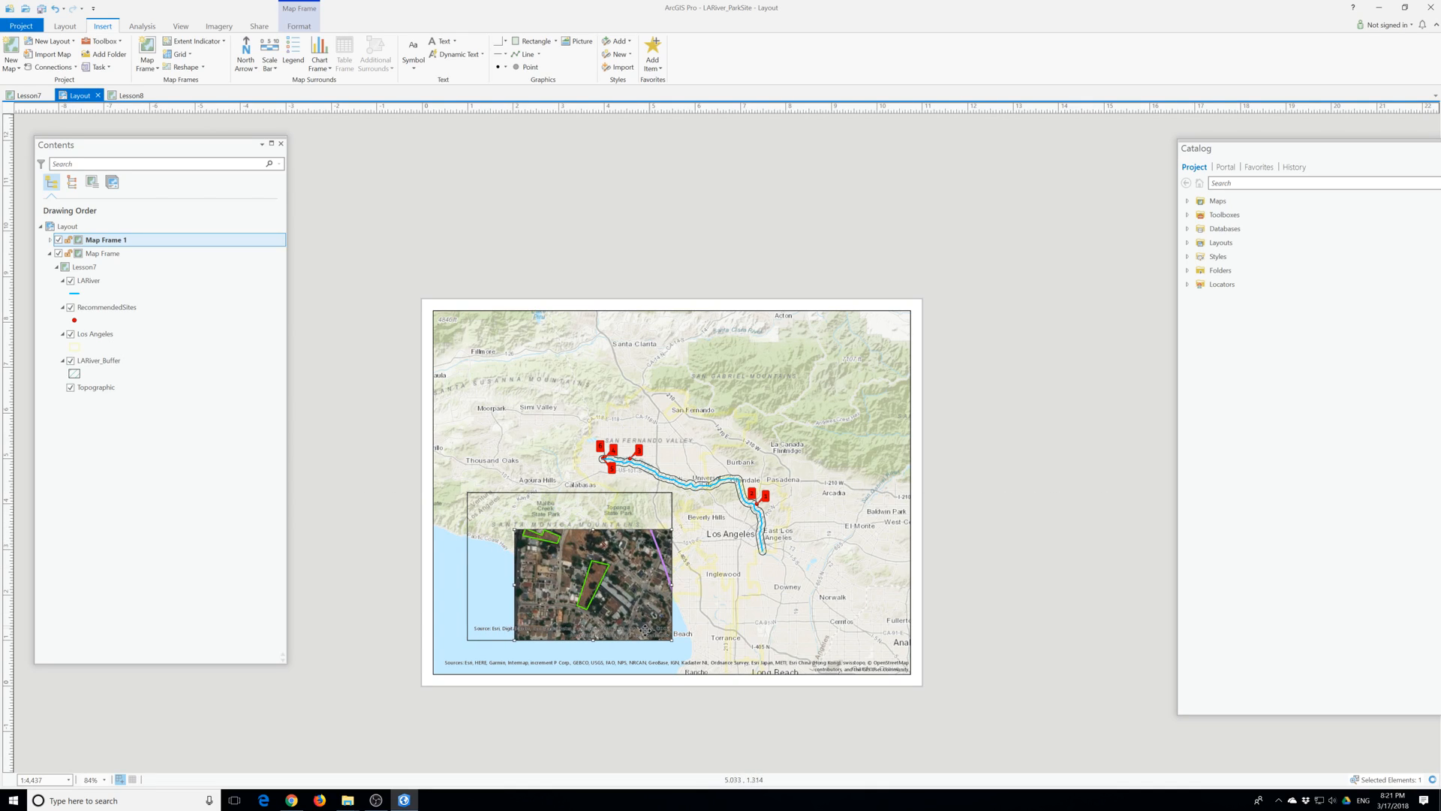
pyautogui.moveTo(515, 524); pyautogui.dragTo(576, 570)
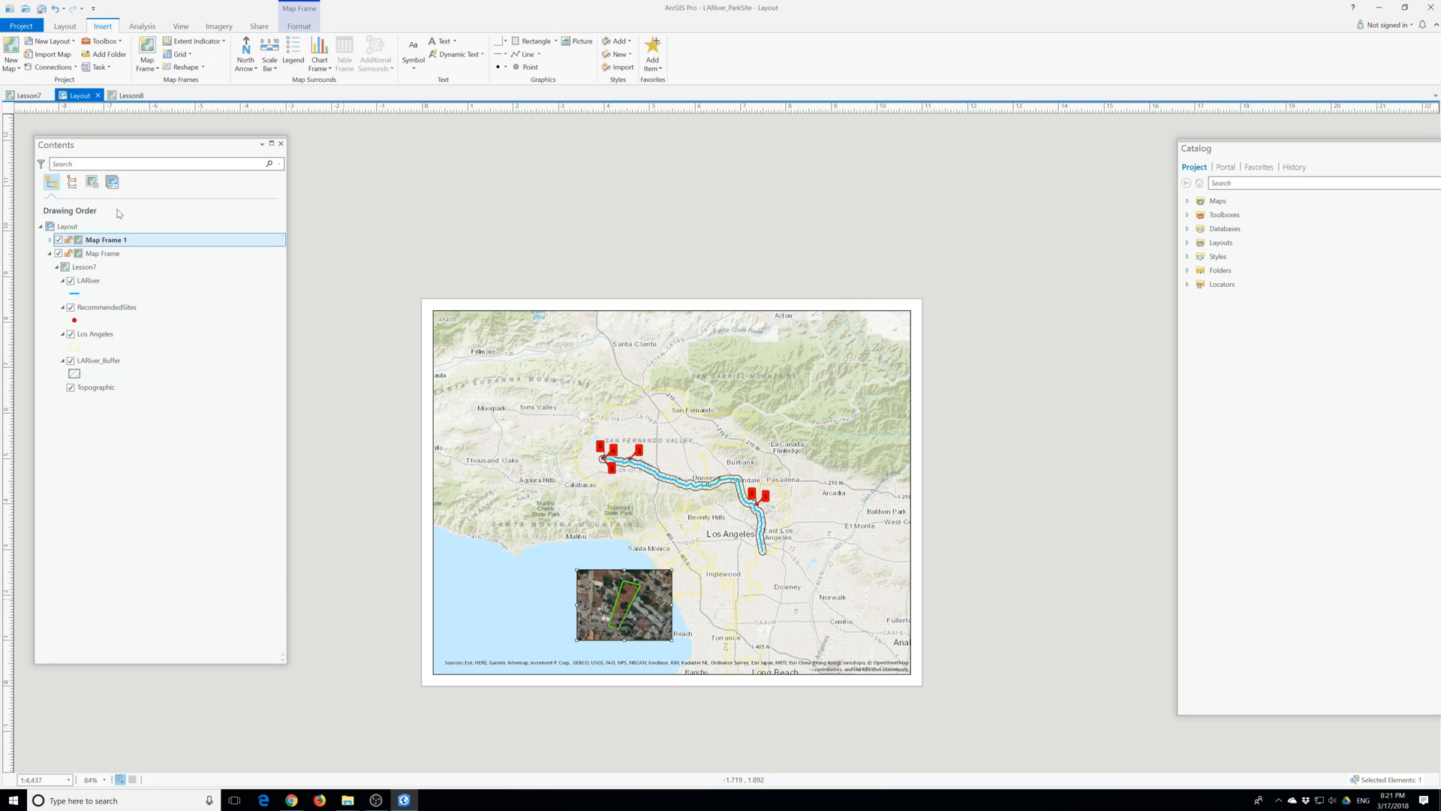
# Remove the Bright Map Notes, LARiverBuffer and LARiver layers from the Lesson6 map in the new map frame.
pyautogui.click(99, 240)
pyautogui.click(50, 240)
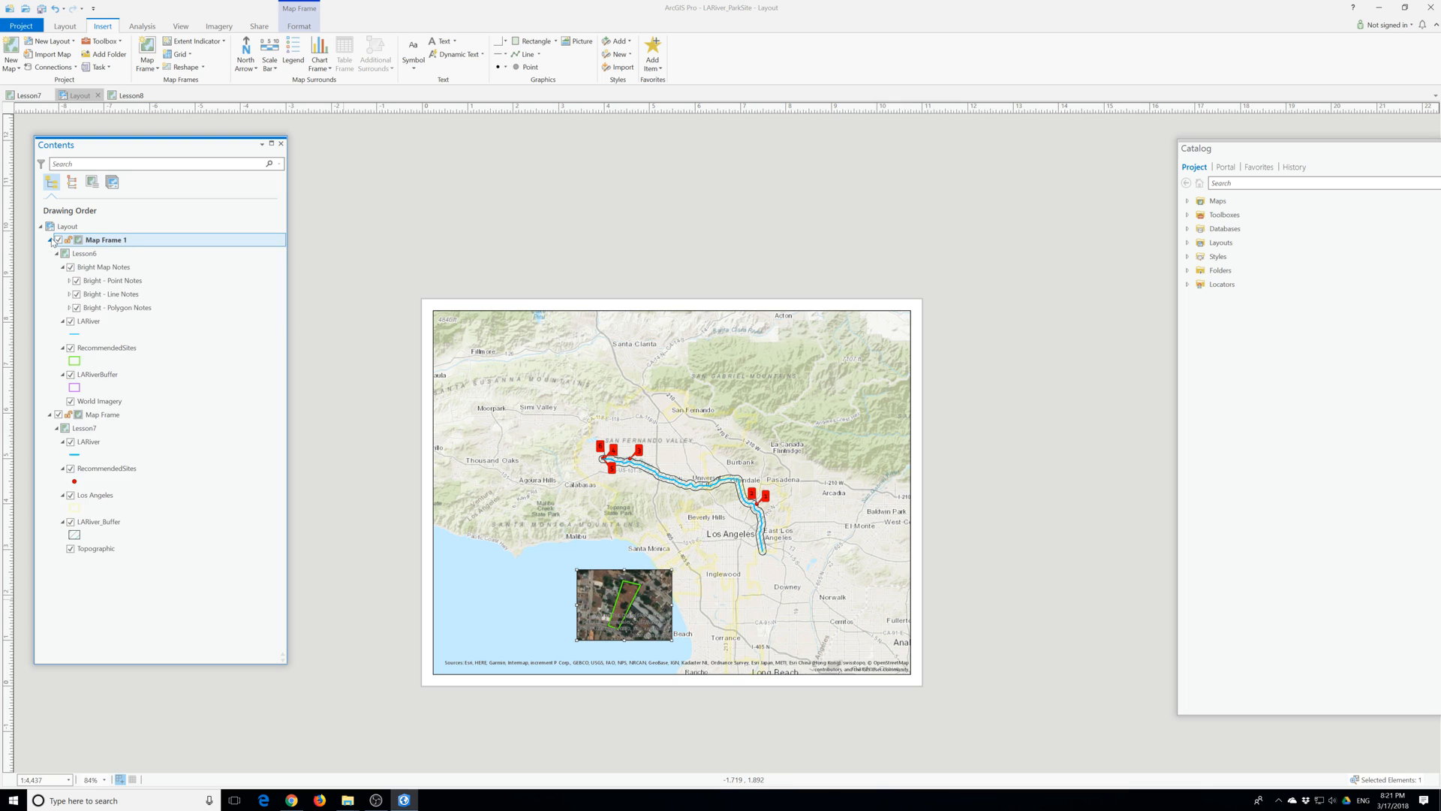
pyautogui.rightClick(83, 272)
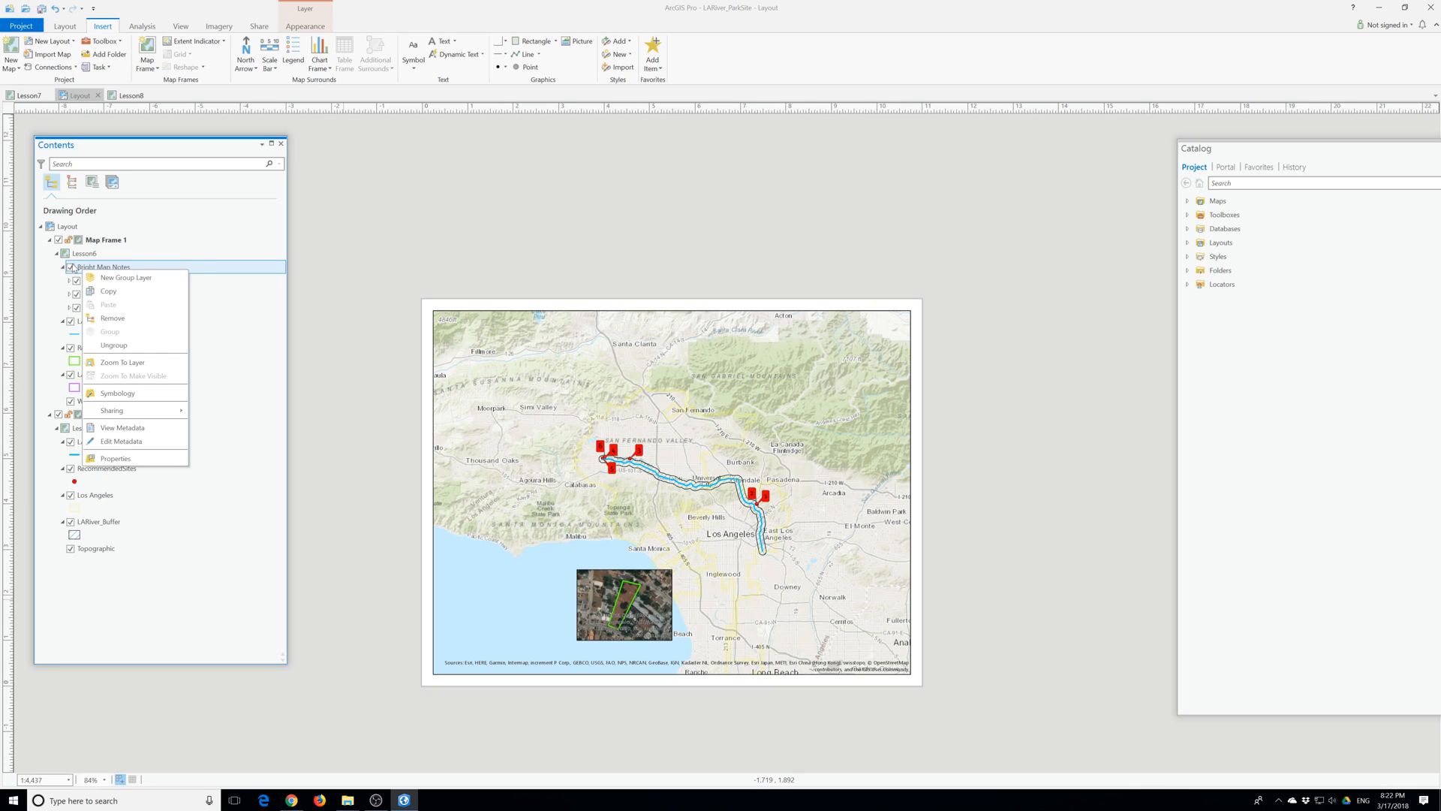
pyautogui.click(135, 319)
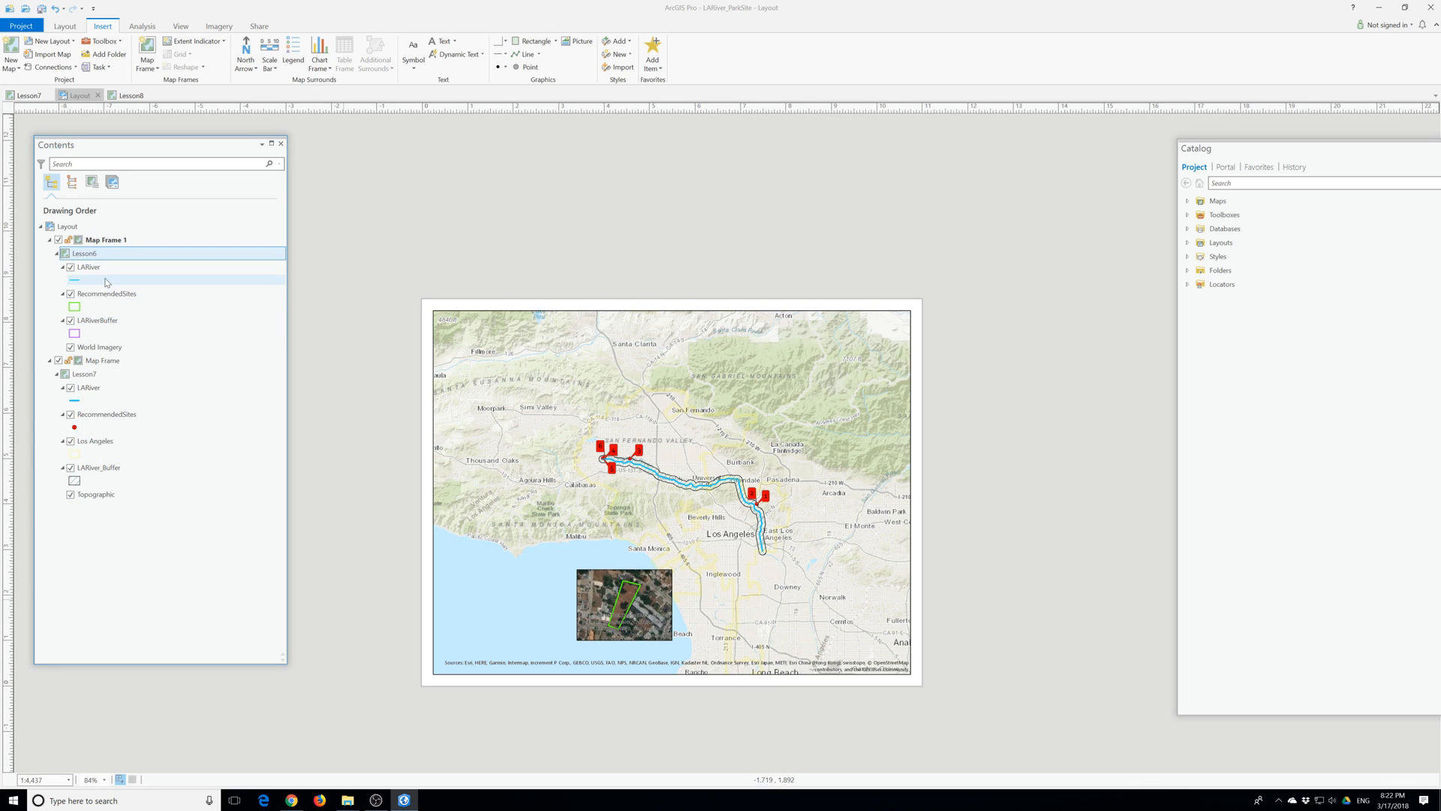
pyautogui.rightClick(90, 323)
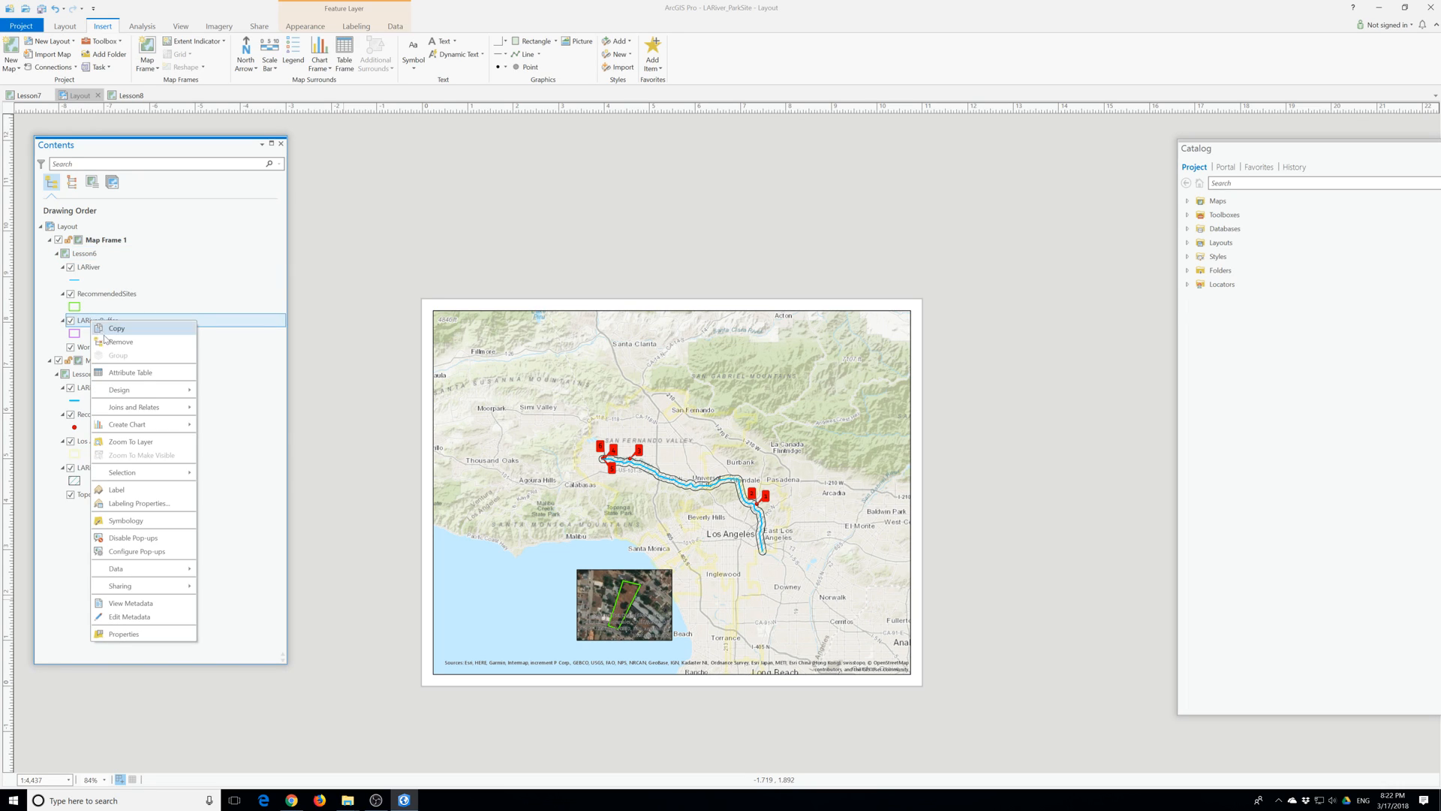
pyautogui.click(111, 342)
pyautogui.rightClick(87, 268)
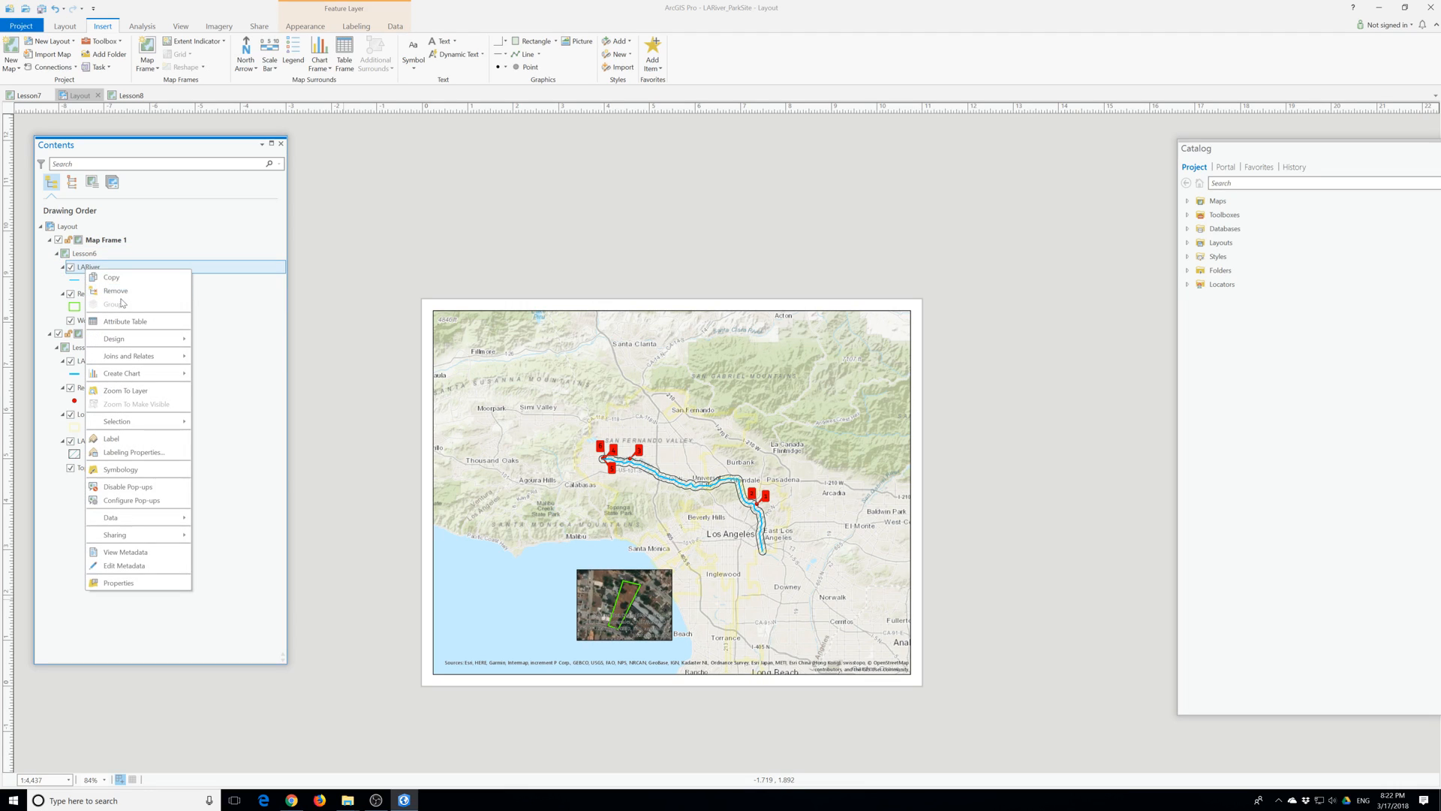
pyautogui.click(116, 291)
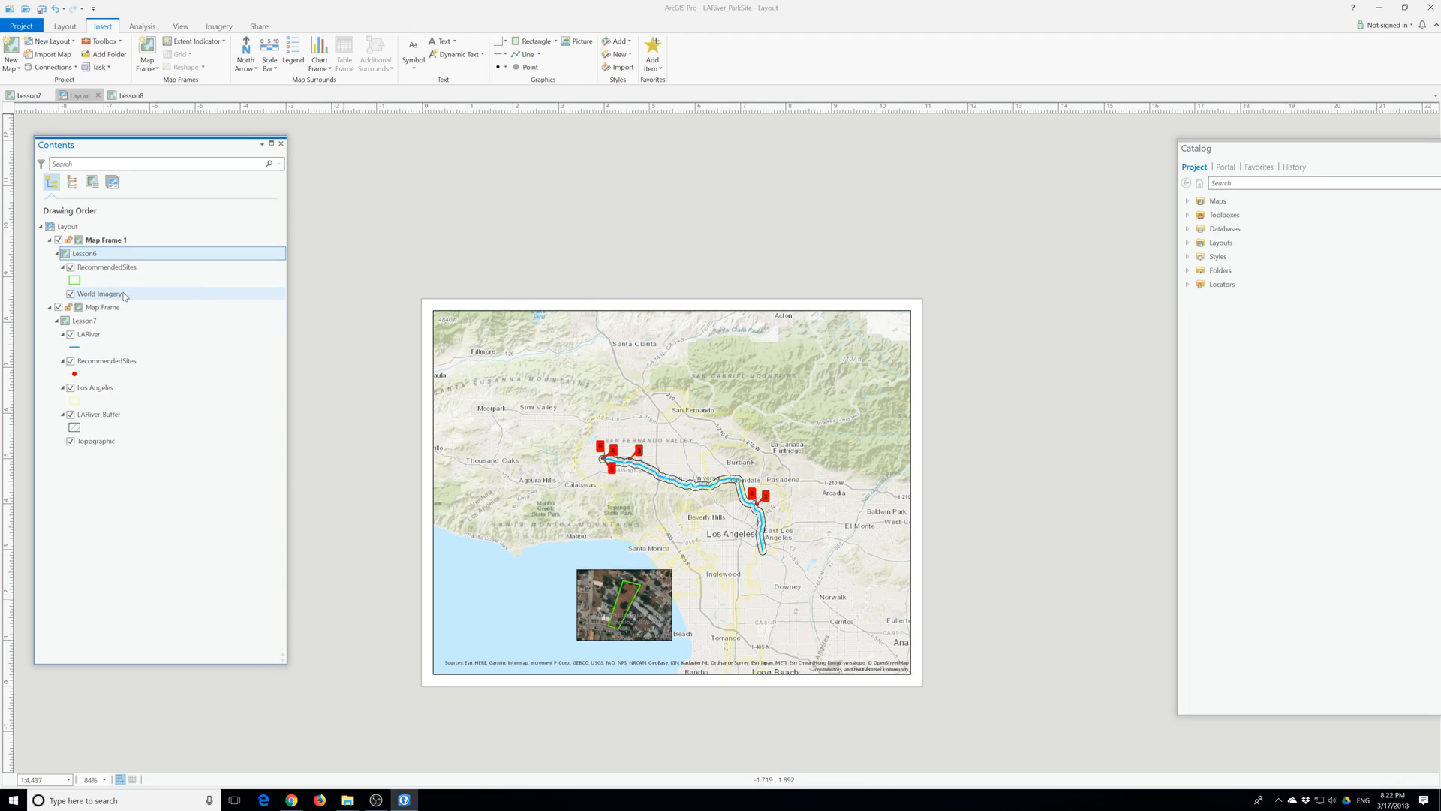
# Rename the aerial map frame as Site 1.
pyautogui.click(611, 582)
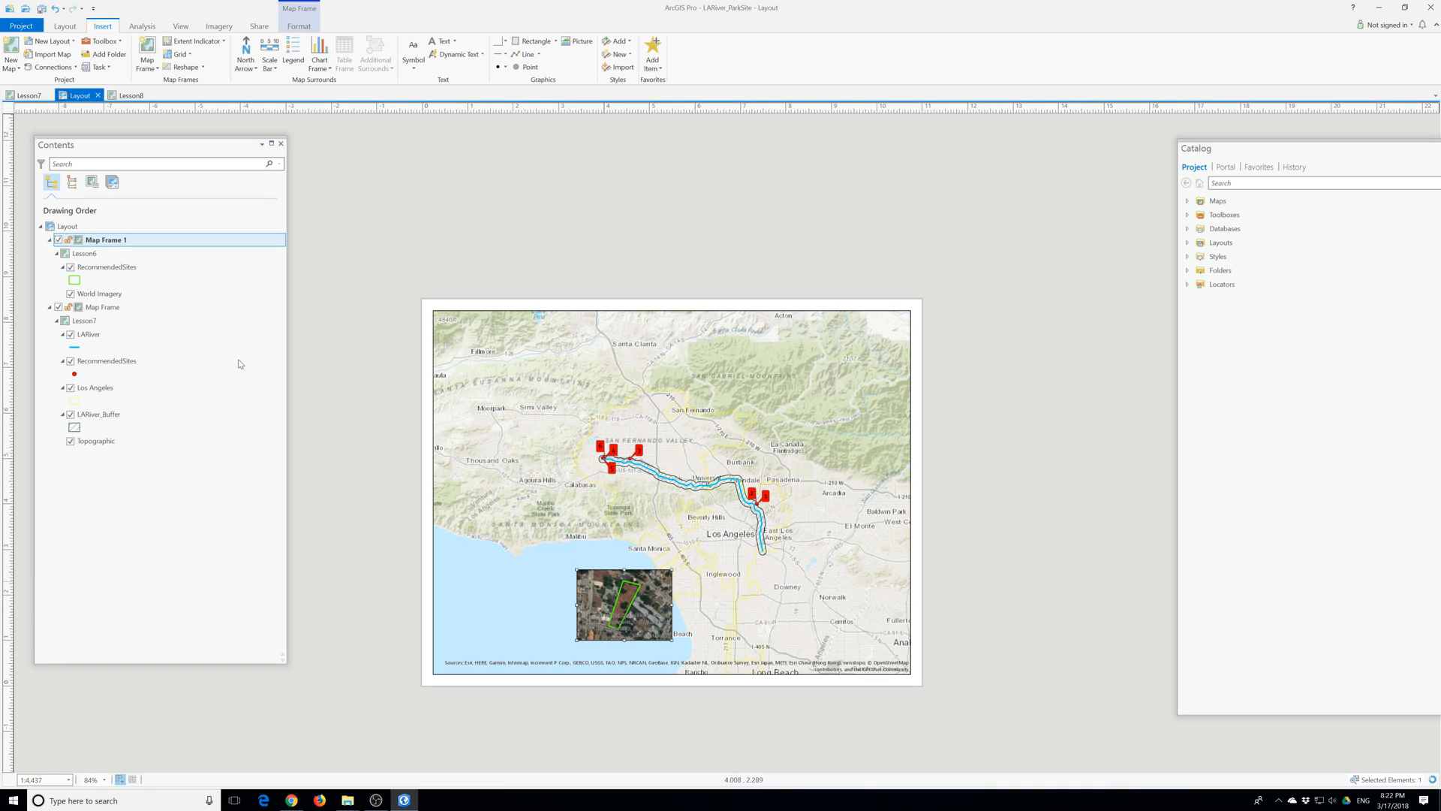
pyautogui.click(118, 244)
pyautogui.doubleClick(118, 244)
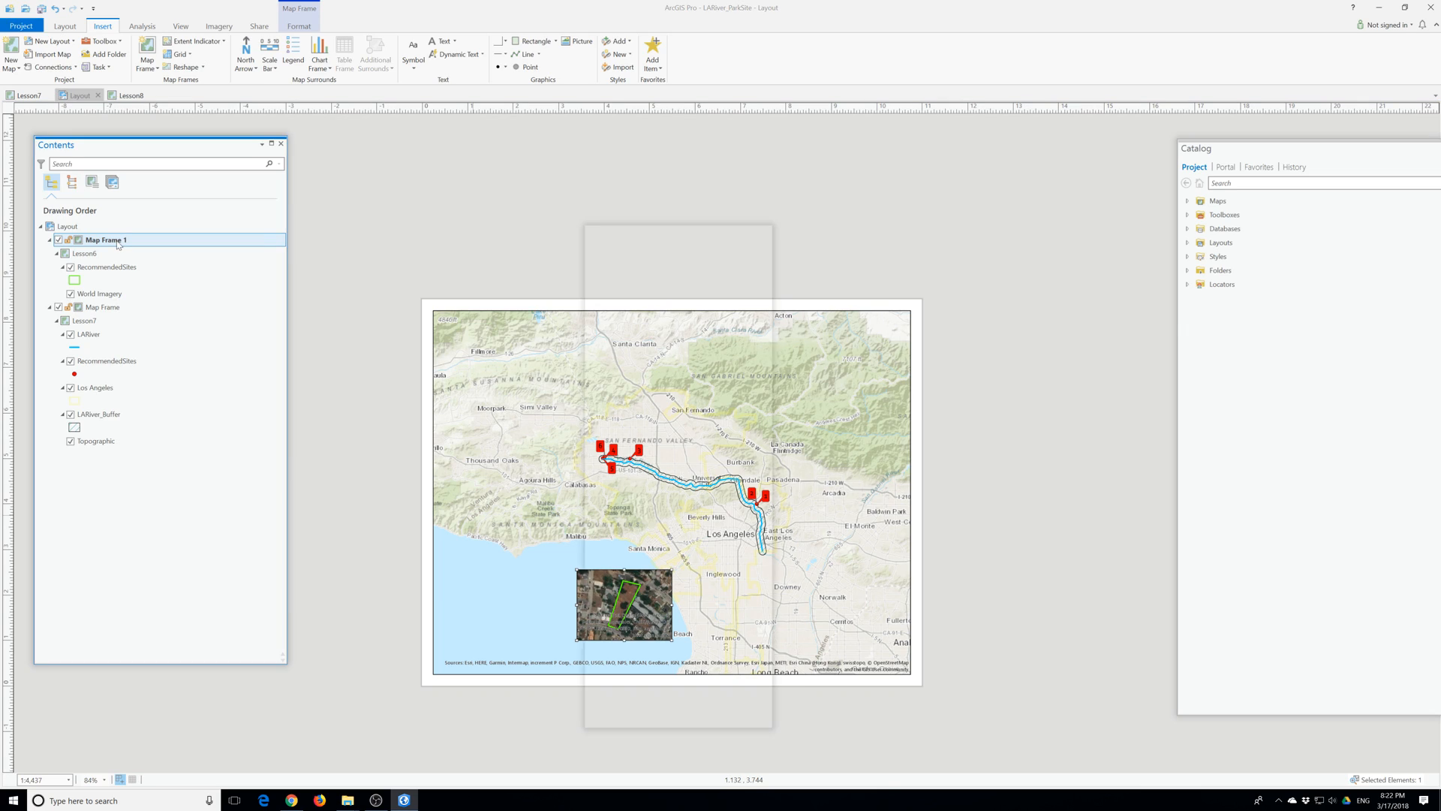
pyautogui.write('Site 1')
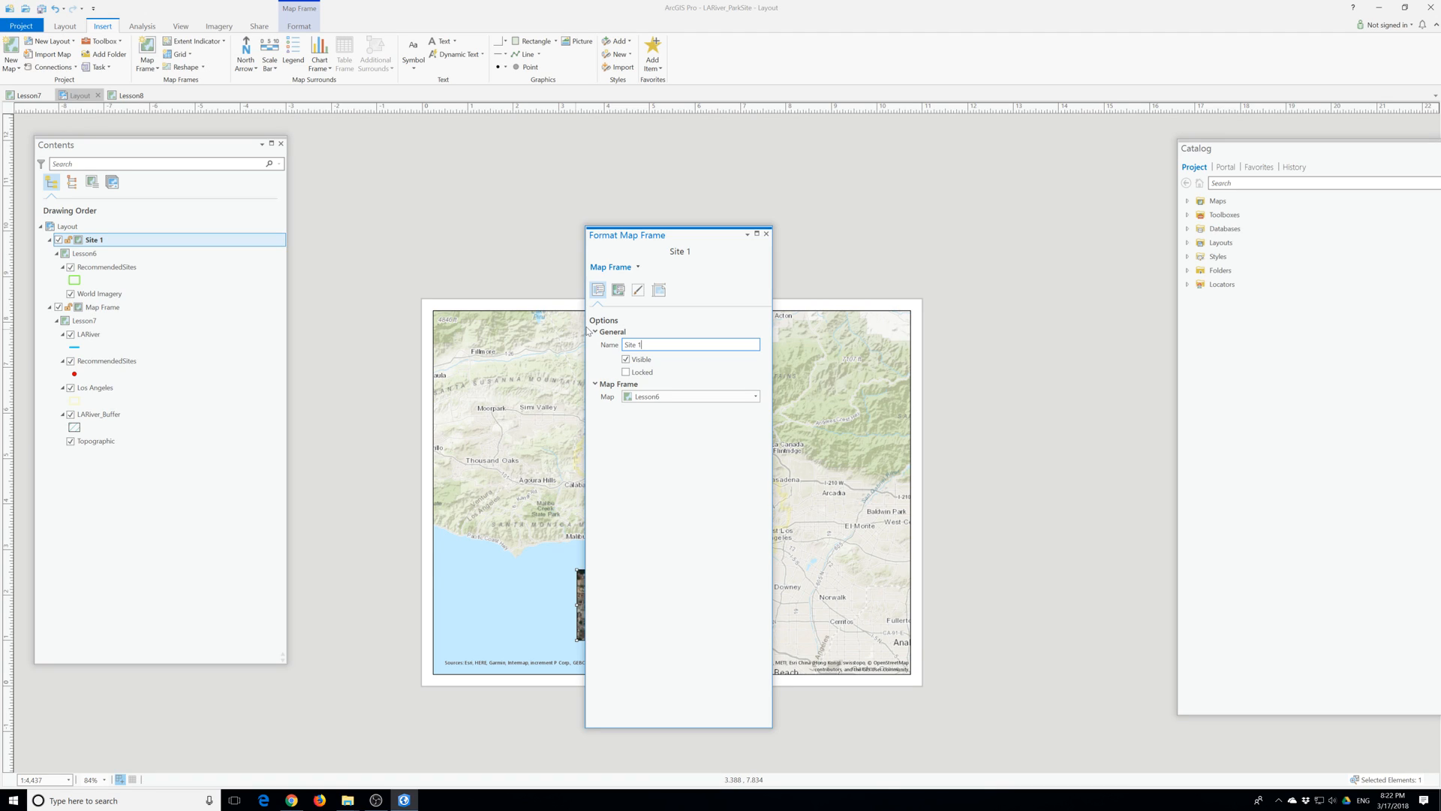
# Set the Site 1 map frame's width and height to 1.5 in and move it to just northeast of the site 1 and 2 labels.
pyautogui.click(660, 292)
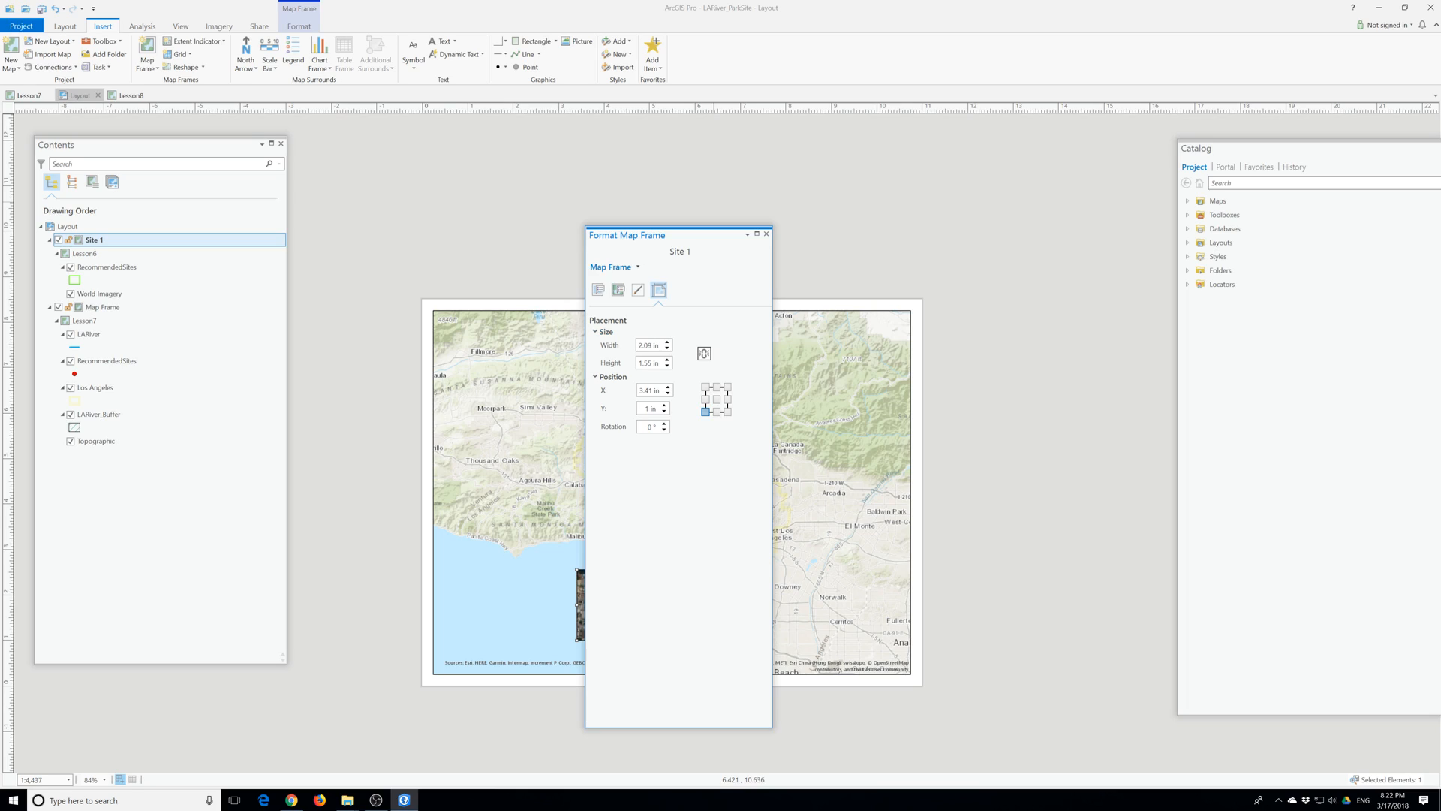
pyautogui.doubleClick(644, 345)
pyautogui.write('1')
pyautogui.click(652, 363)
pyautogui.press('BackSpace')
pyautogui.click(637, 290)
pyautogui.click(659, 291)
pyautogui.click(599, 290)
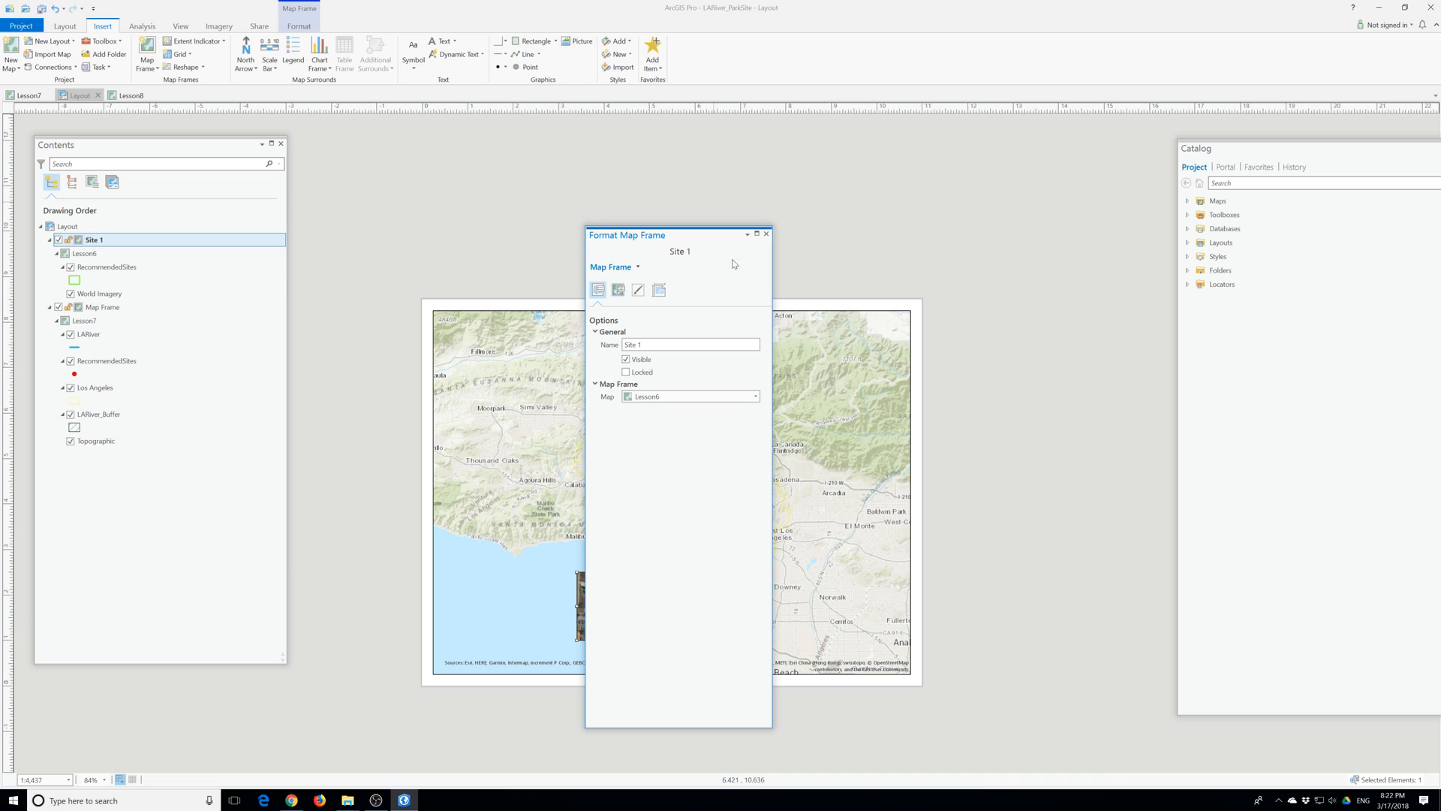
pyautogui.click(766, 234)
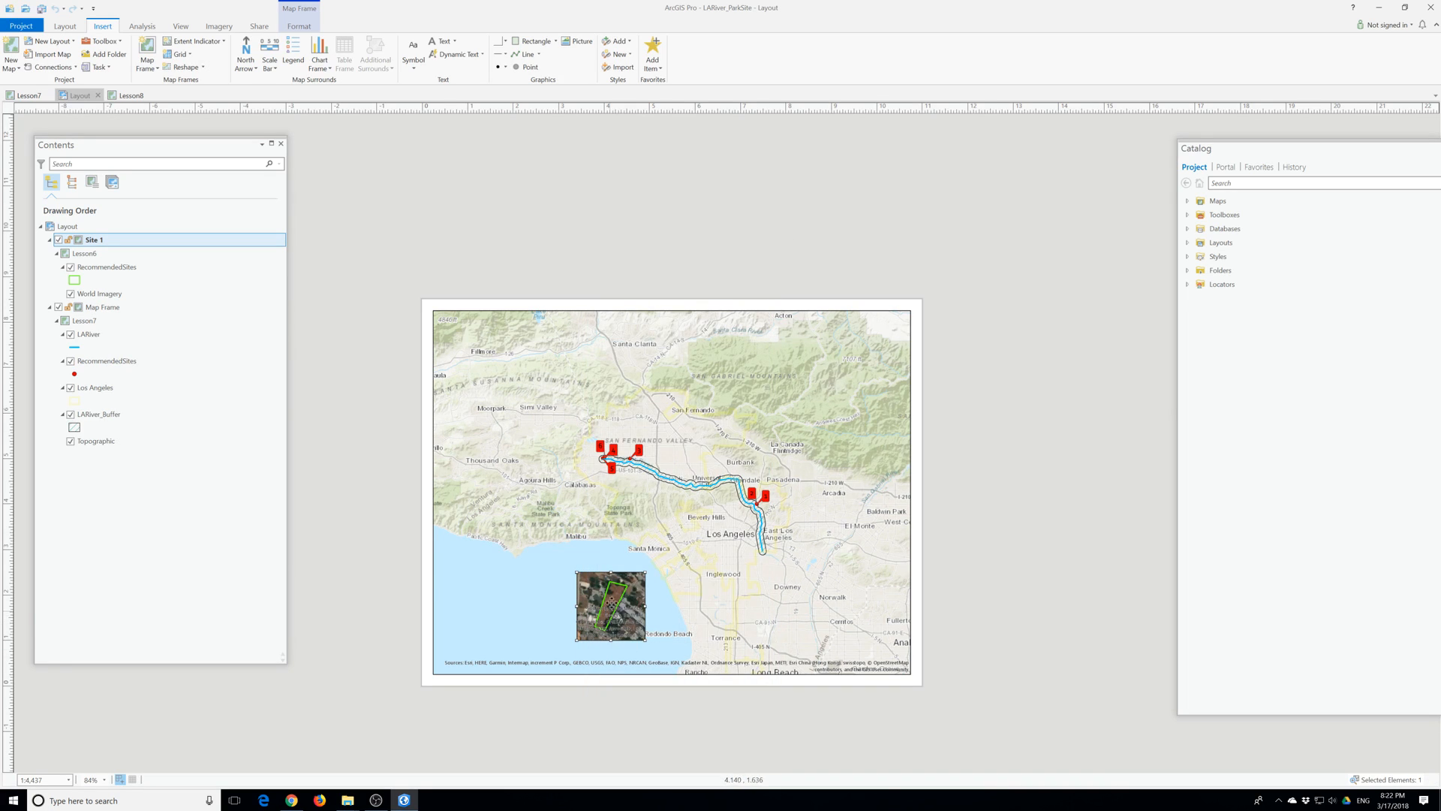
pyautogui.moveTo(596, 589); pyautogui.dragTo(794, 435)
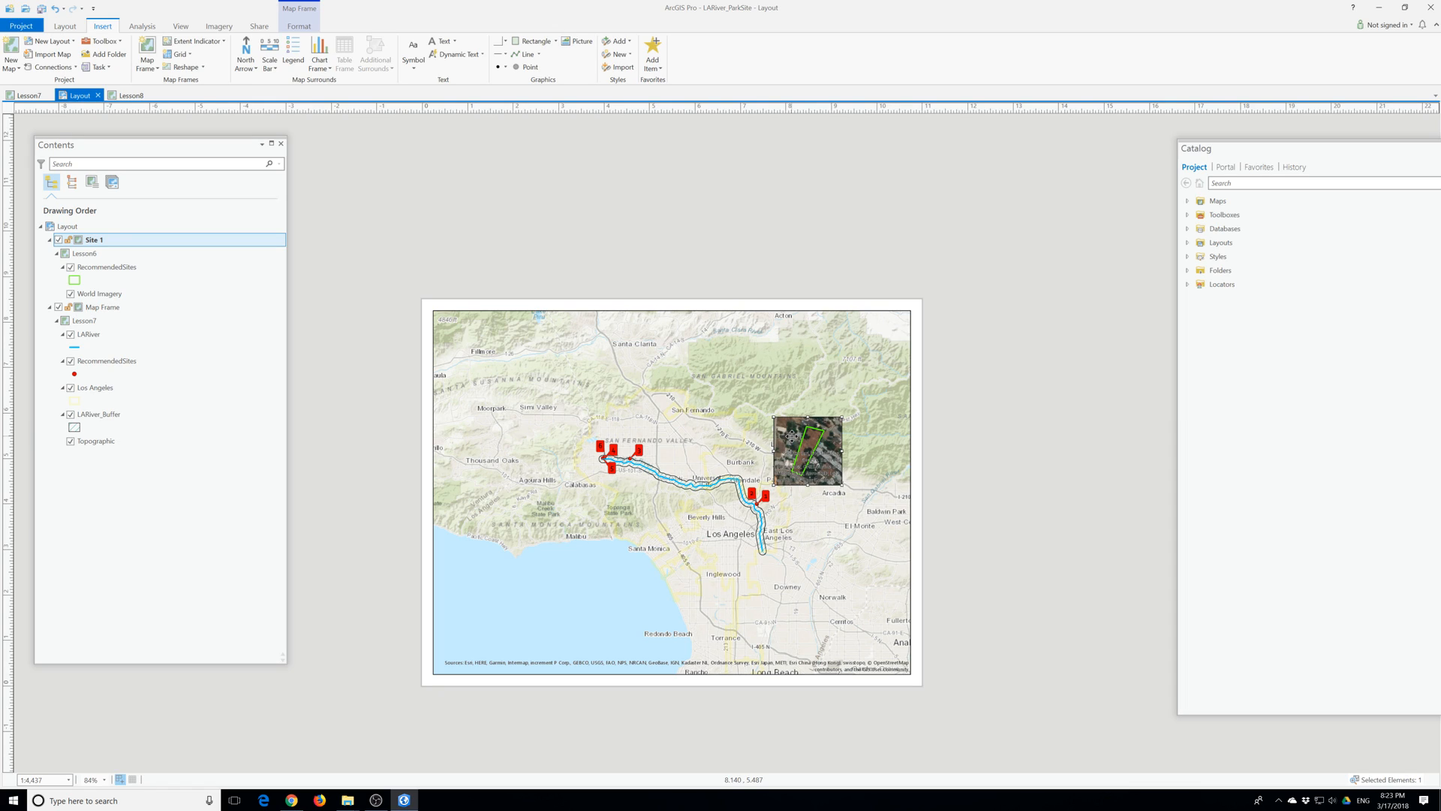
pyautogui.click(157, 73)
pyautogui.scroll(-1, 256, 547)
pyautogui.scroll(6, 256, 547)
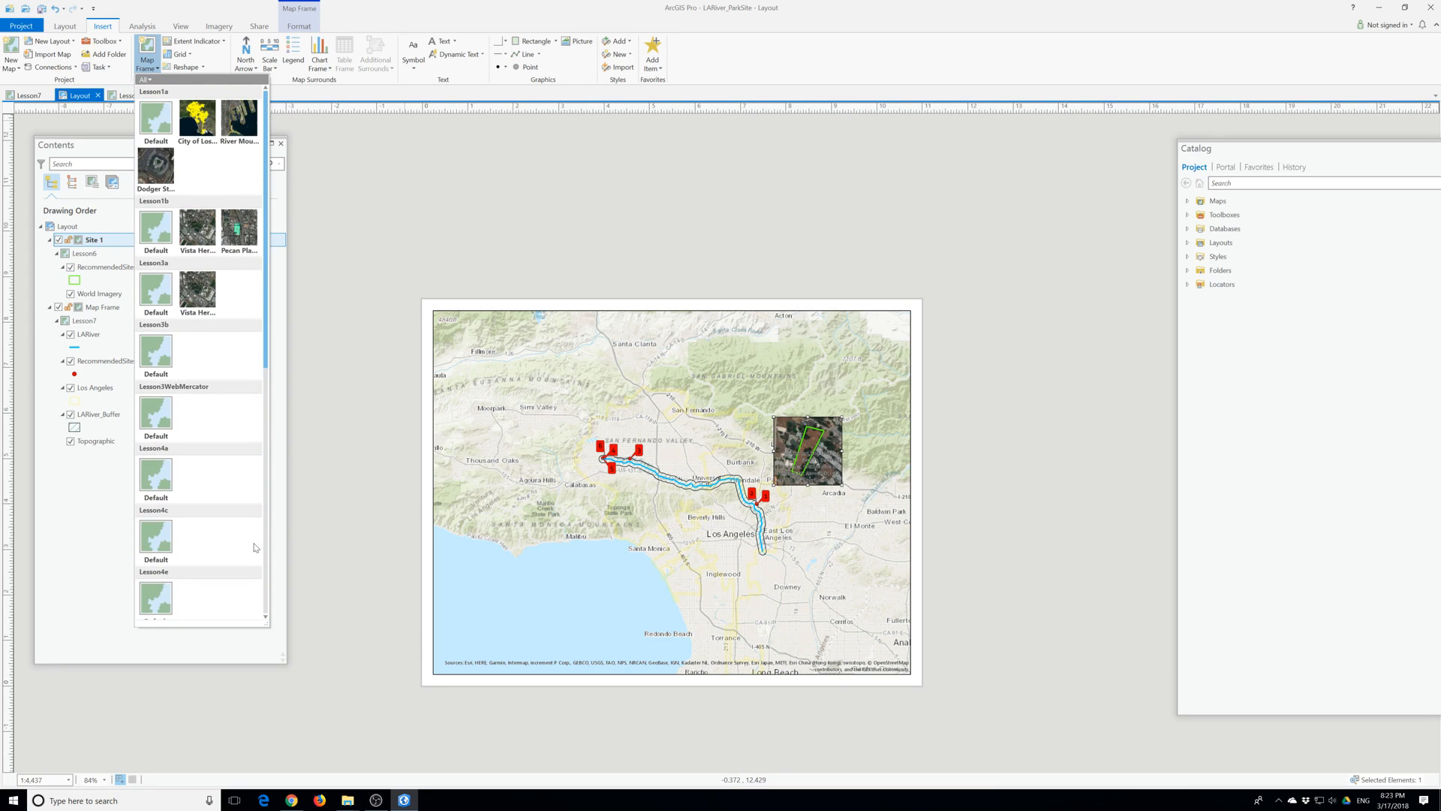
pyautogui.scroll(-6, 256, 547)
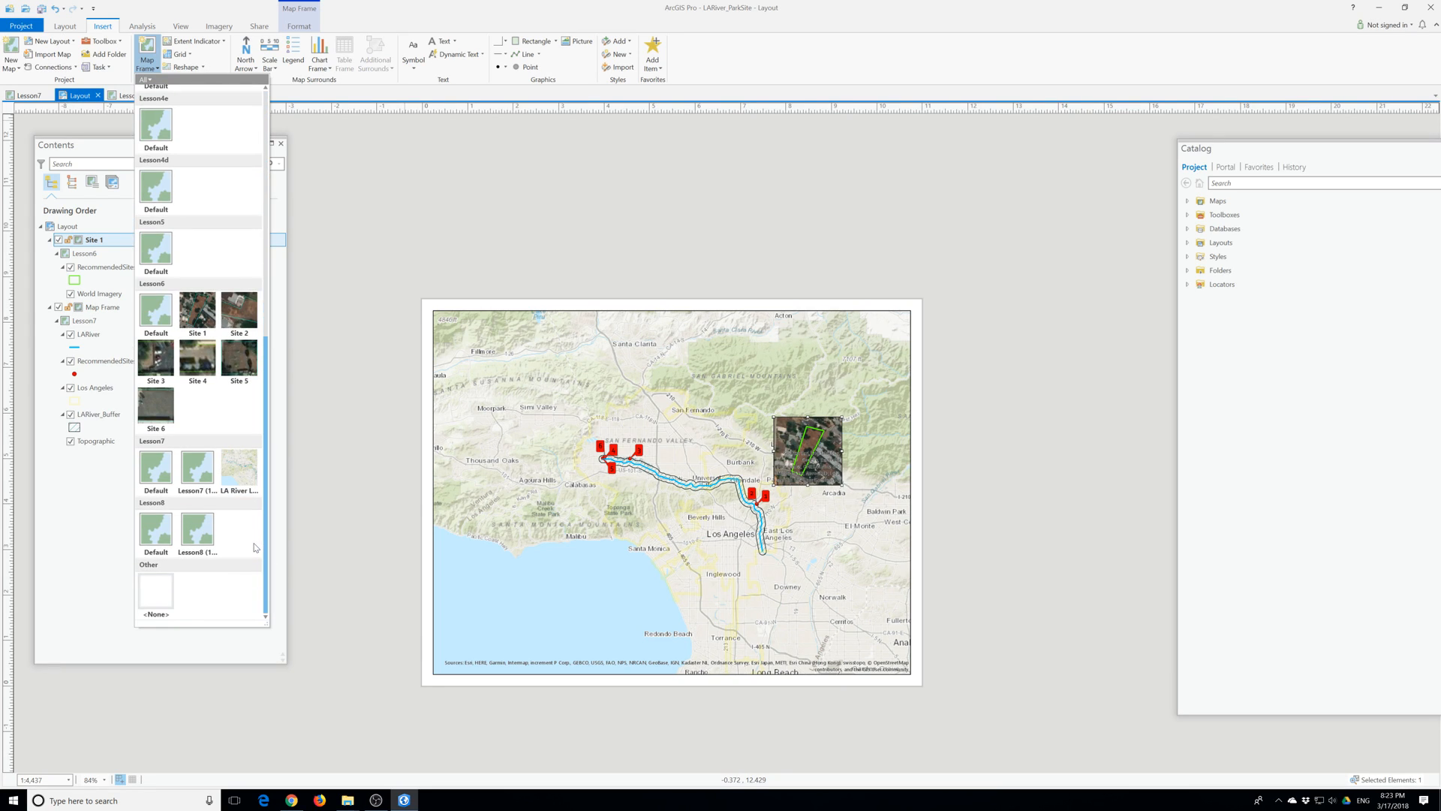
pyautogui.click(384, 237)
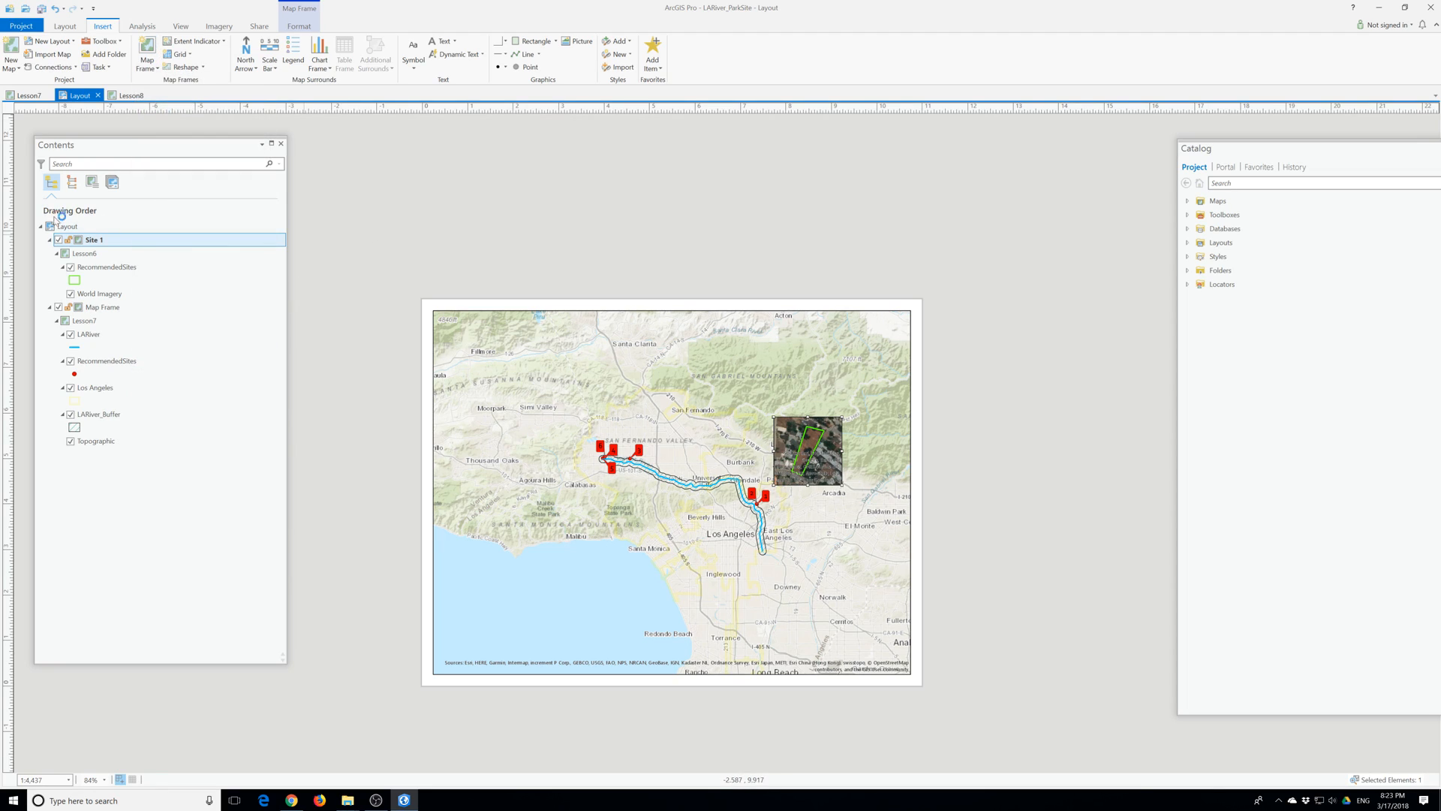
# Change the Site 1 map frame's border color to a medium gray and apply it.
pyautogui.rightClick(90, 240)
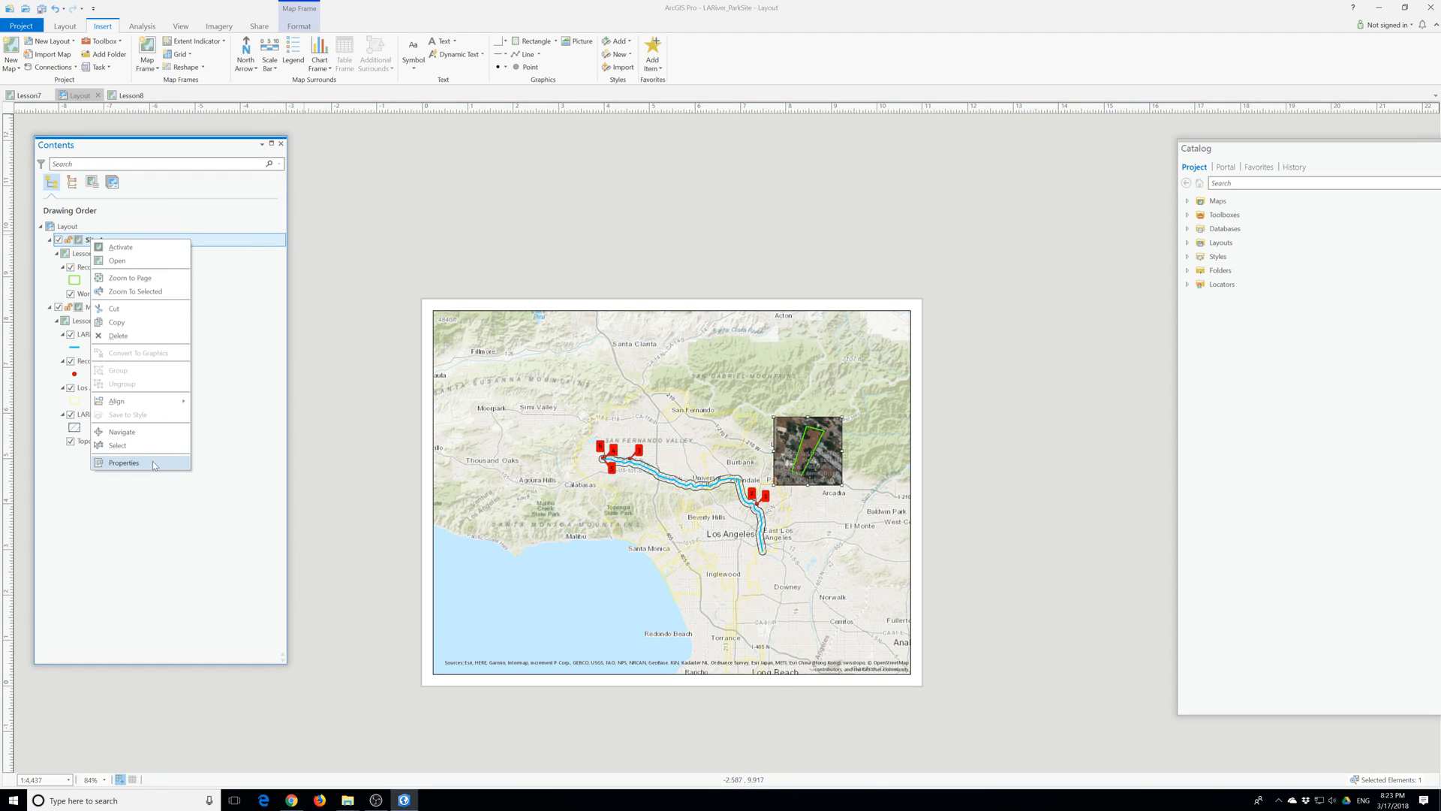
pyautogui.click(122, 463)
pyautogui.click(671, 397)
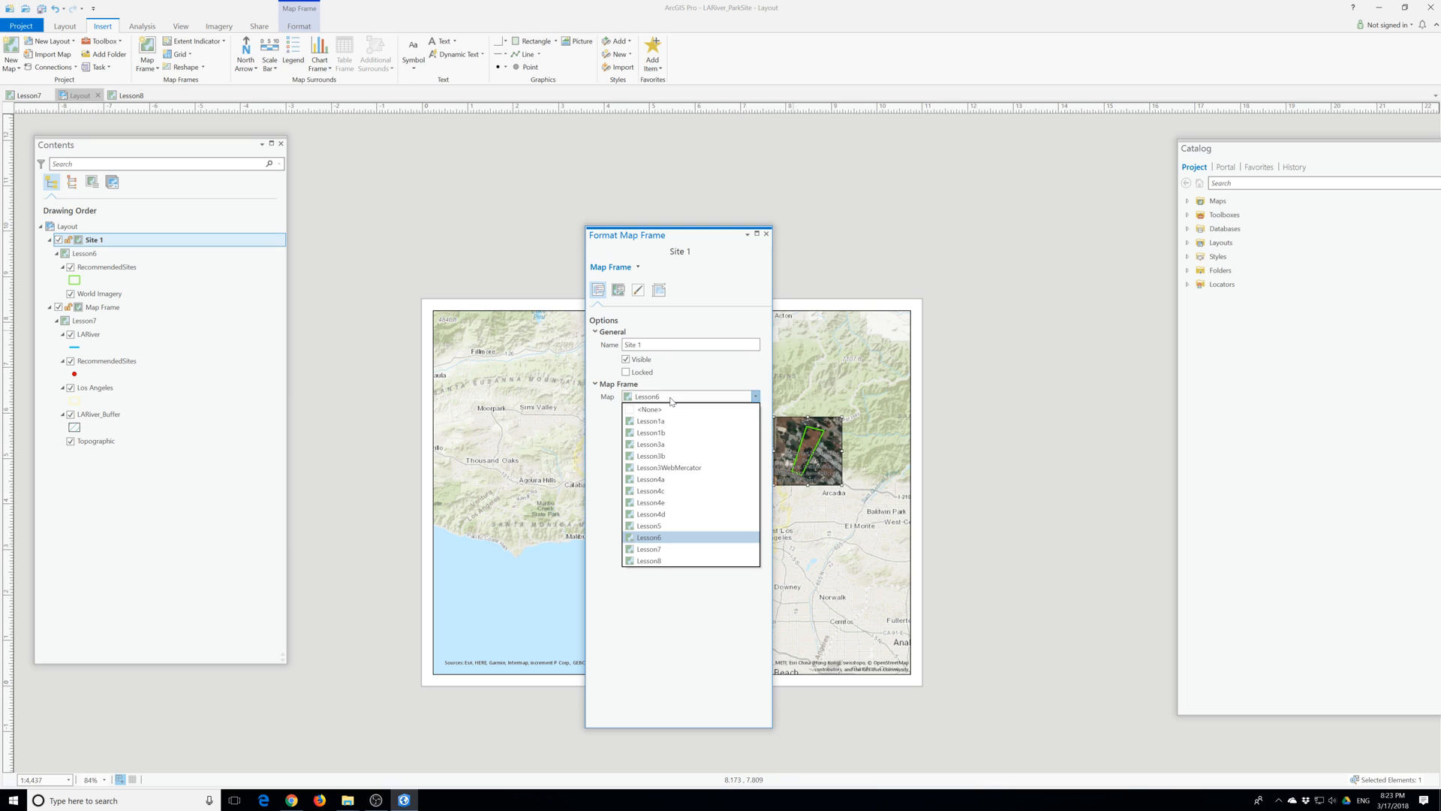
pyautogui.click(671, 400)
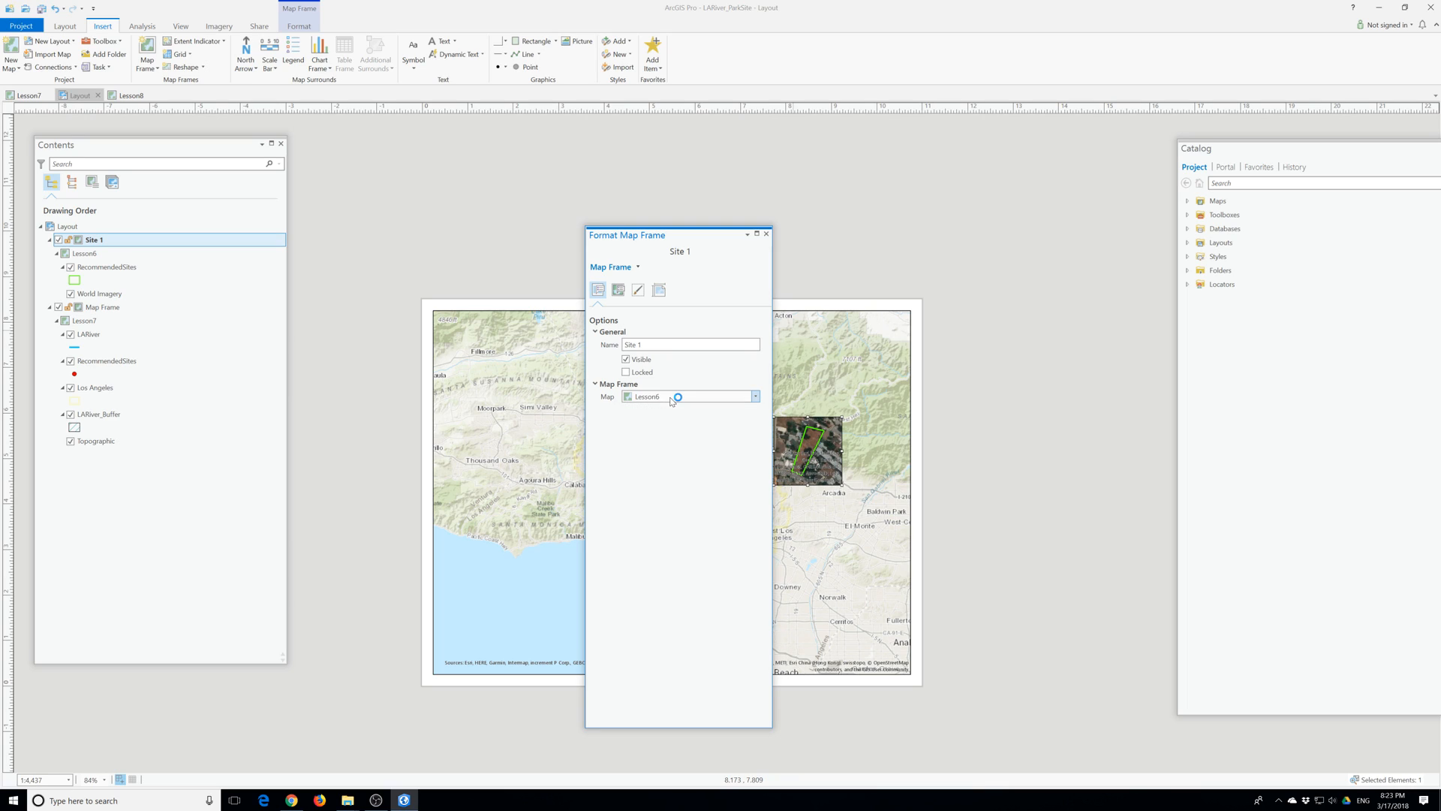
pyautogui.click(617, 291)
pyautogui.click(638, 290)
pyautogui.click(659, 291)
pyautogui.click(637, 291)
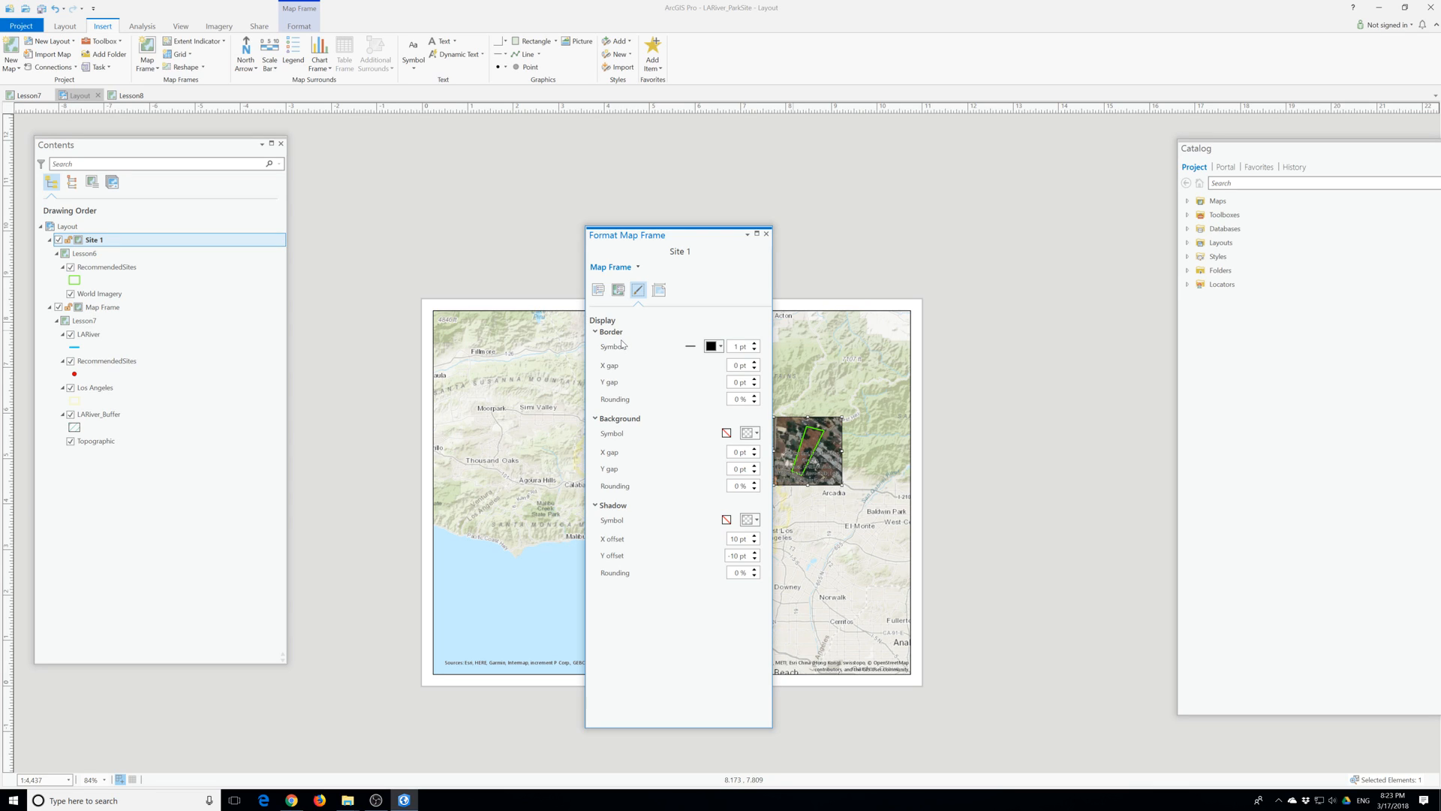
pyautogui.click(637, 267)
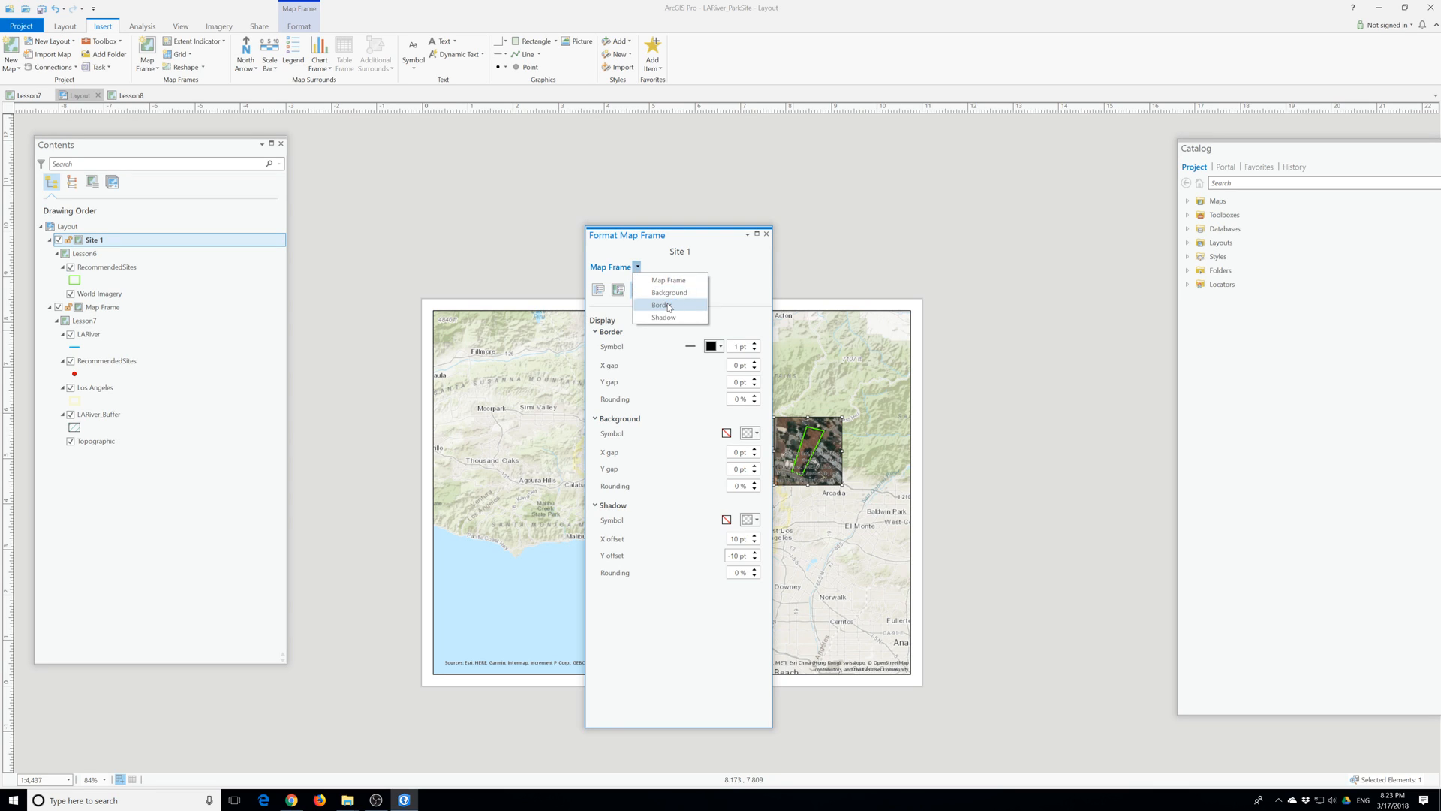
pyautogui.click(668, 305)
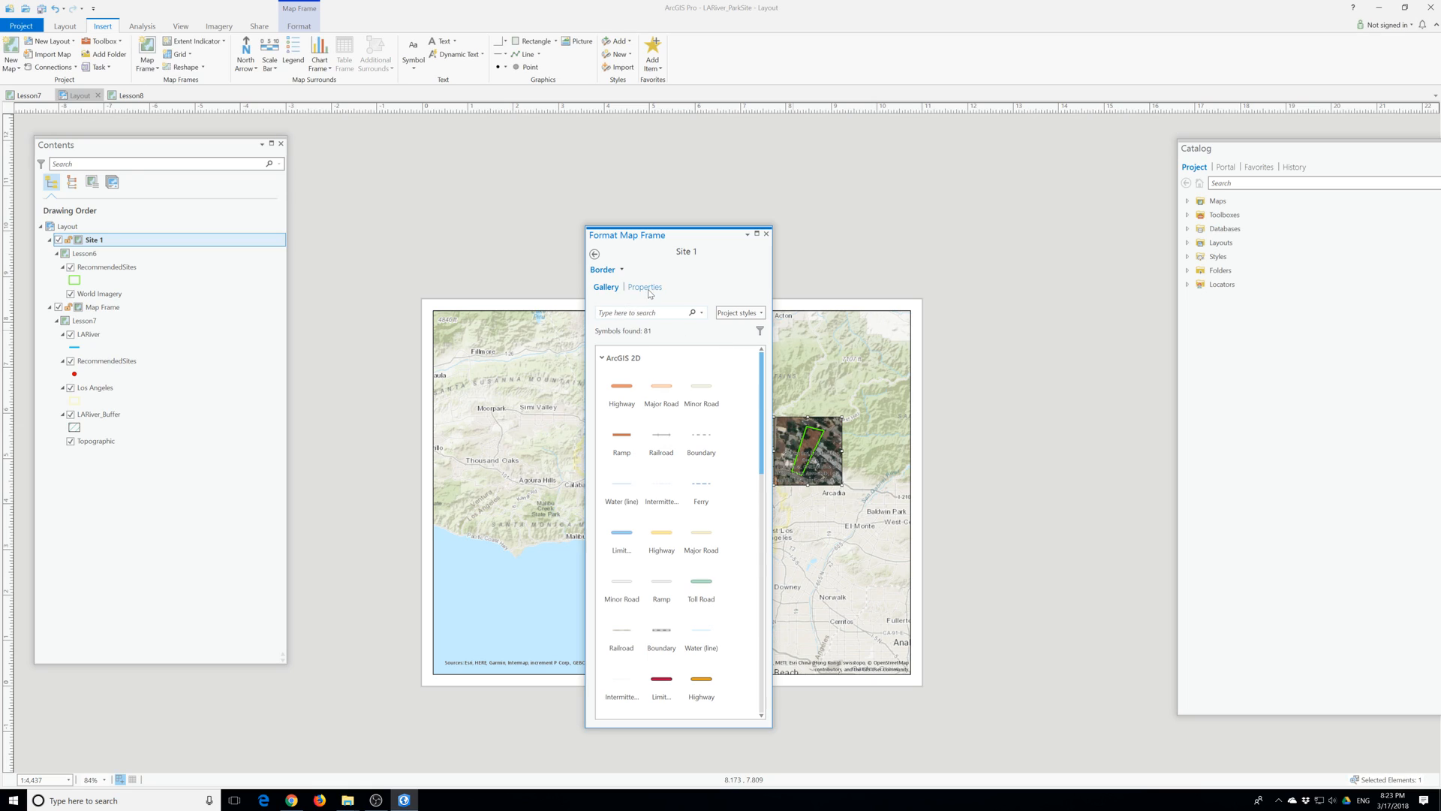
pyautogui.click(647, 288)
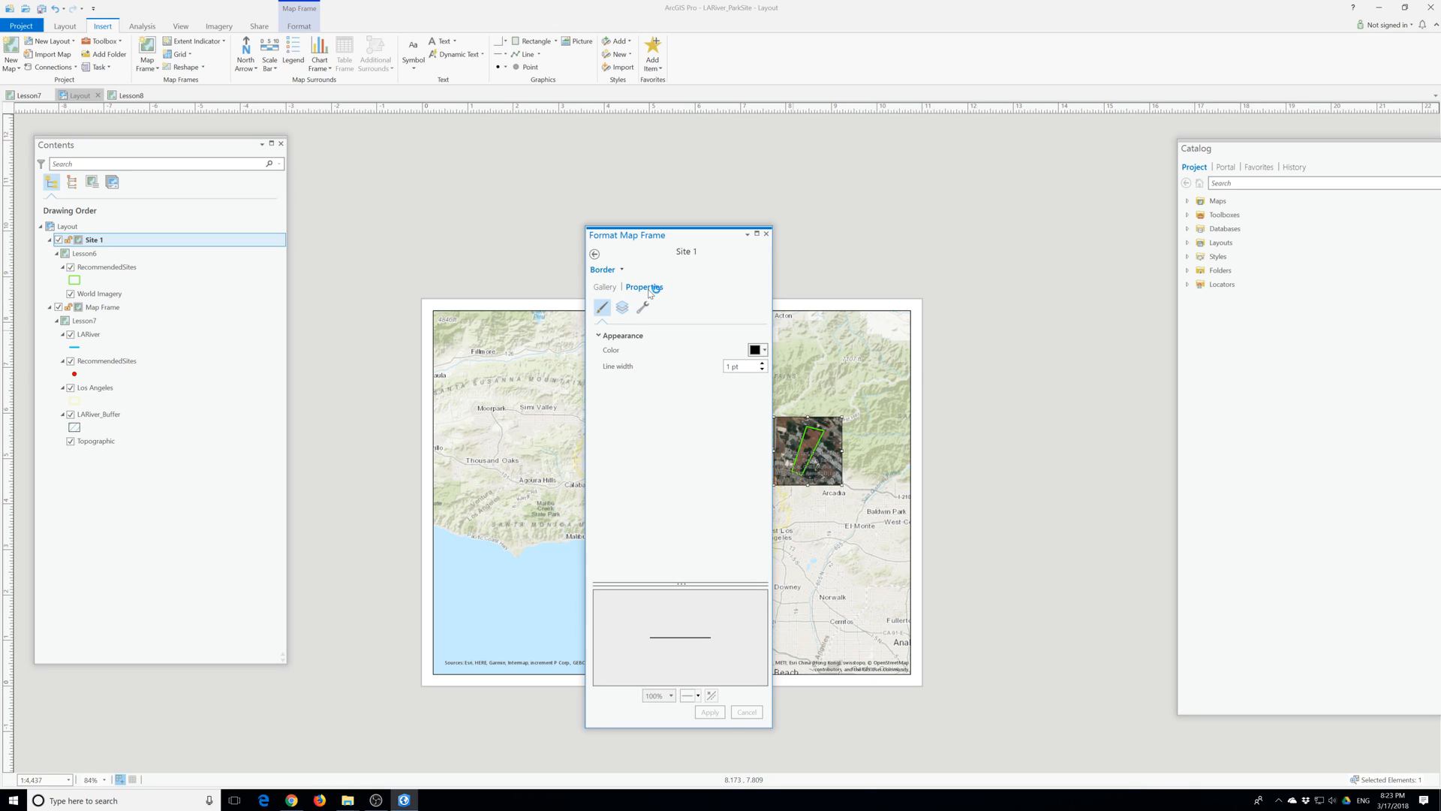
pyautogui.click(764, 350)
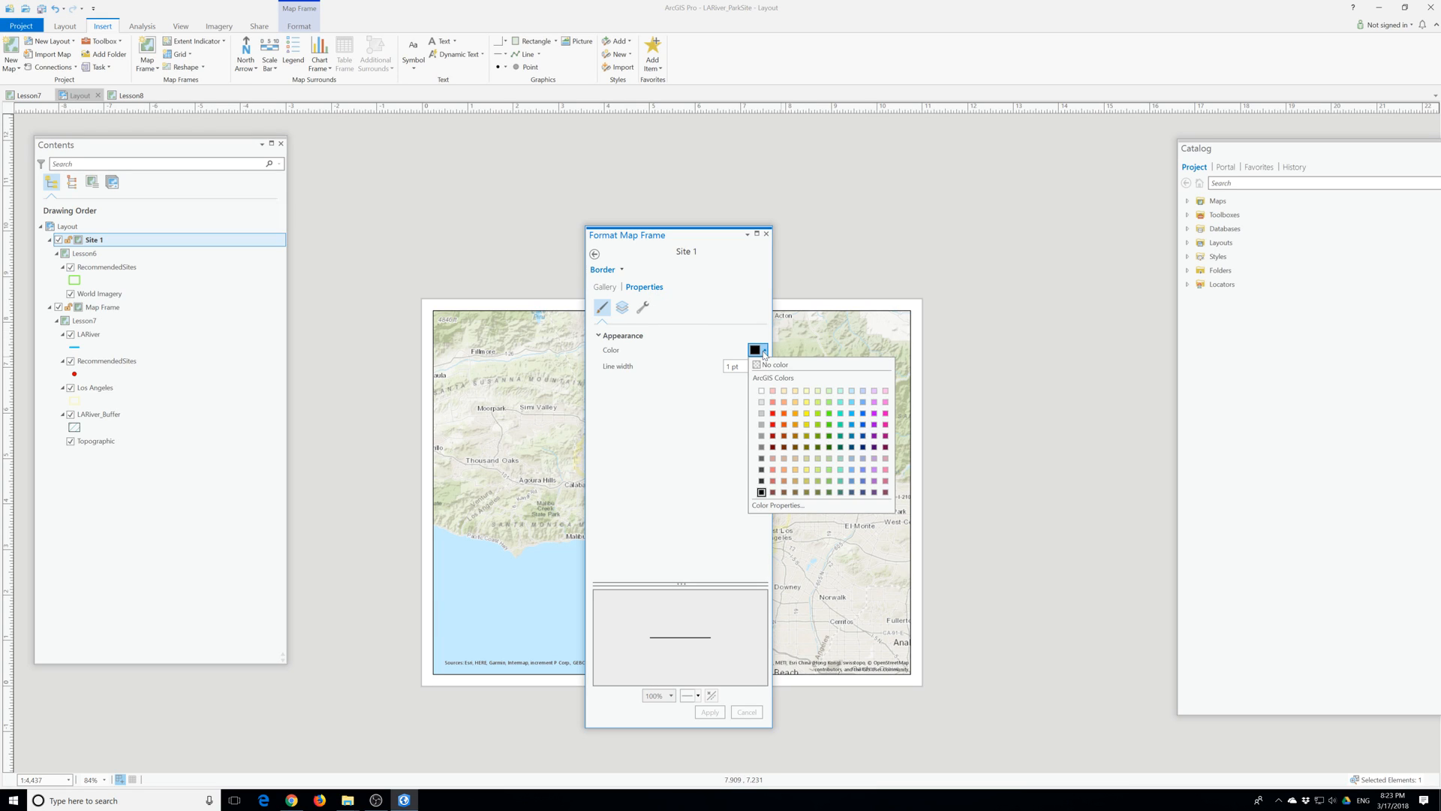
pyautogui.click(762, 437)
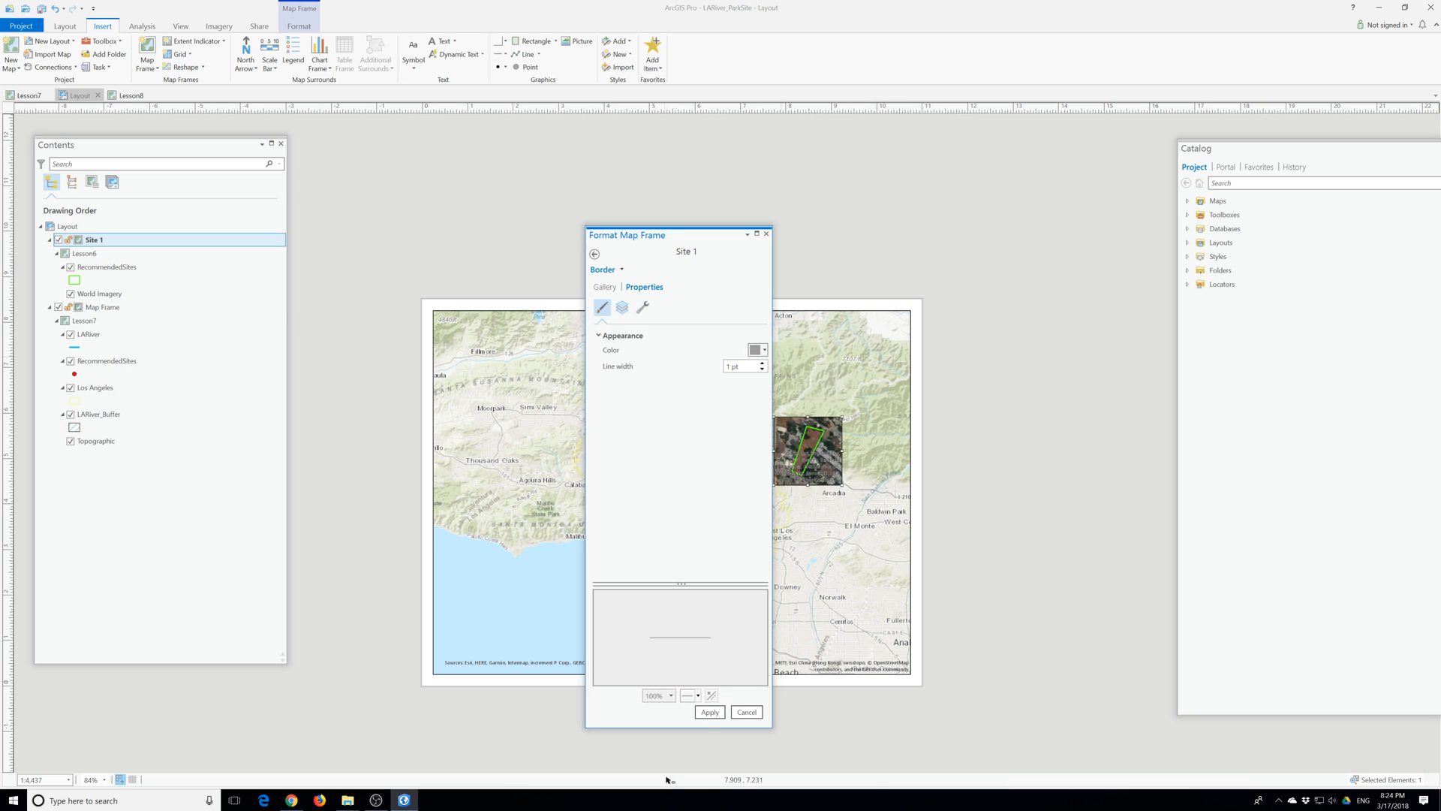
pyautogui.click(710, 717)
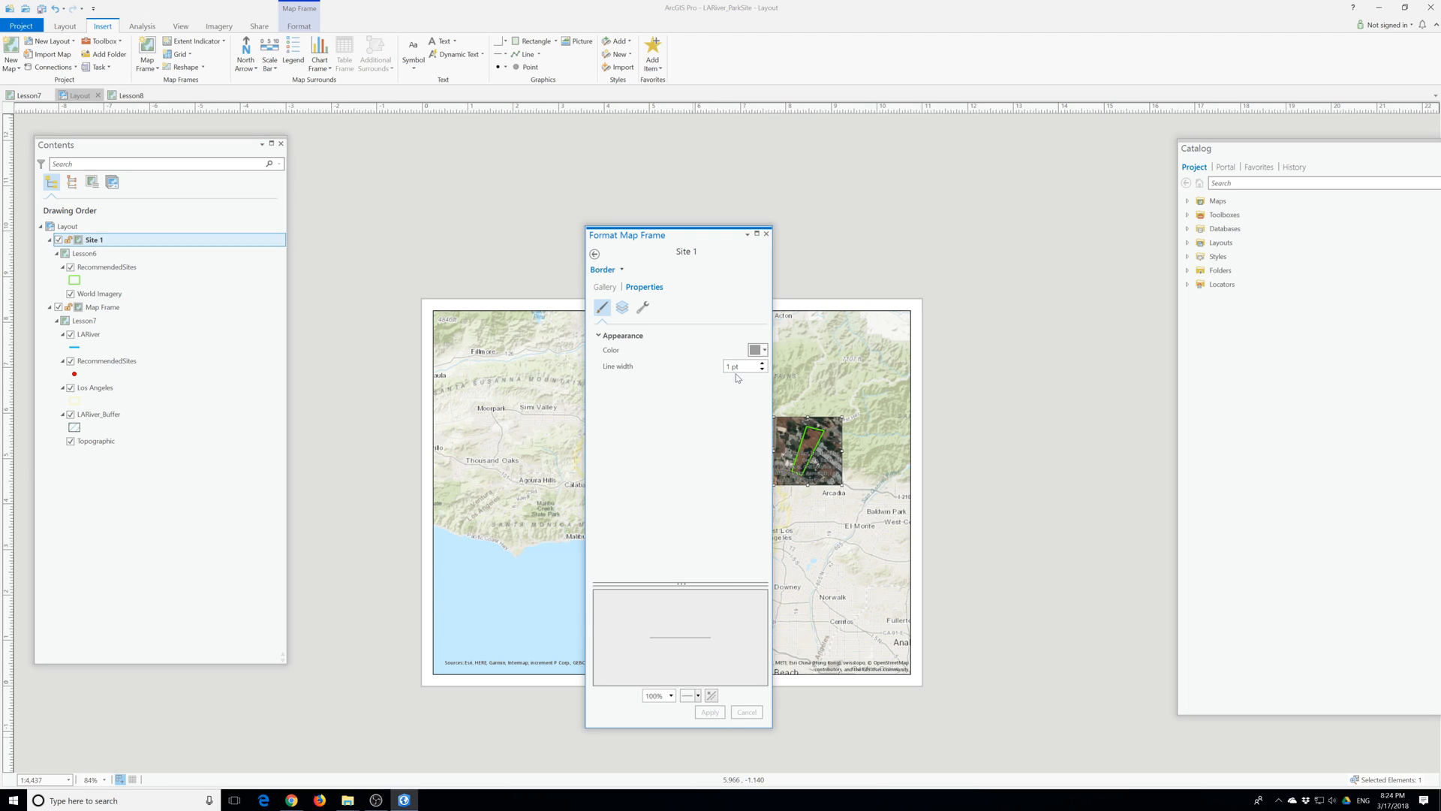
# Set the Site 1 border's line width to 0.5 pt, apply it, and return to the map frame's general options.
pyautogui.moveTo(731, 367); pyautogui.dragTo(714, 372)
pyautogui.write('0.5')
pyautogui.click(707, 712)
pyautogui.click(621, 268)
pyautogui.click(644, 284)
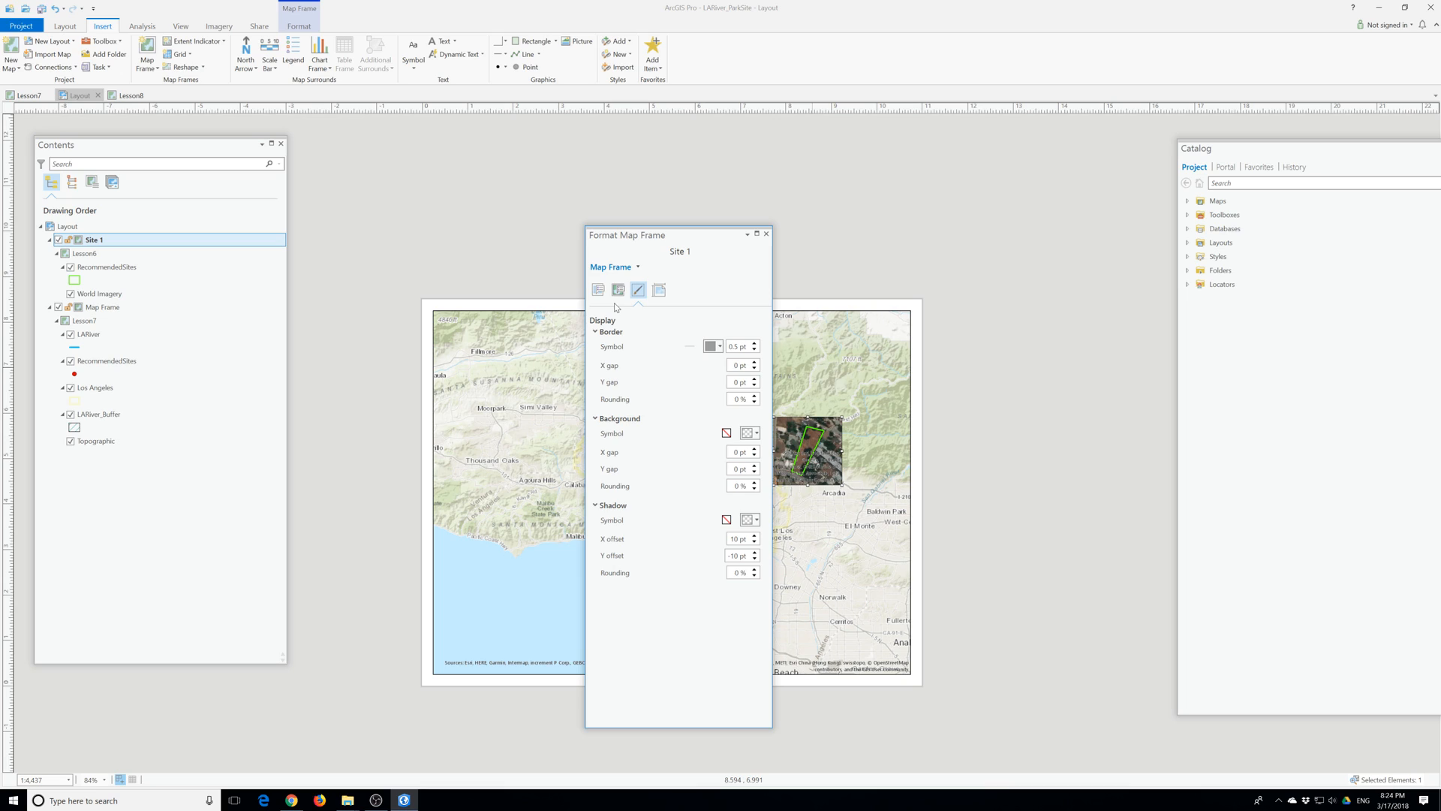
pyautogui.click(598, 291)
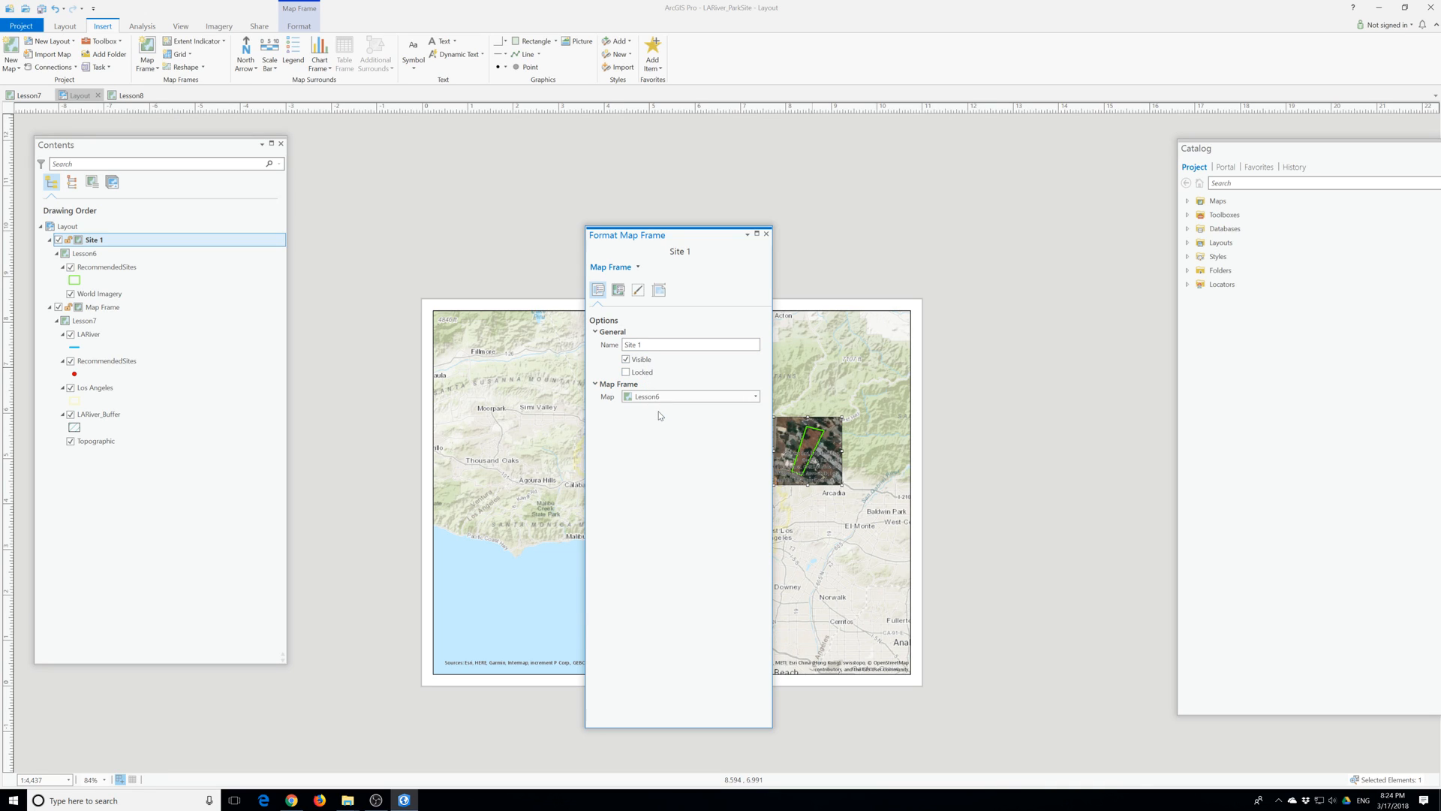
# Review the Site 1 border's appearance and symbol structure properties, and return to the map frame's general options.
pyautogui.click(637, 267)
pyautogui.click(661, 304)
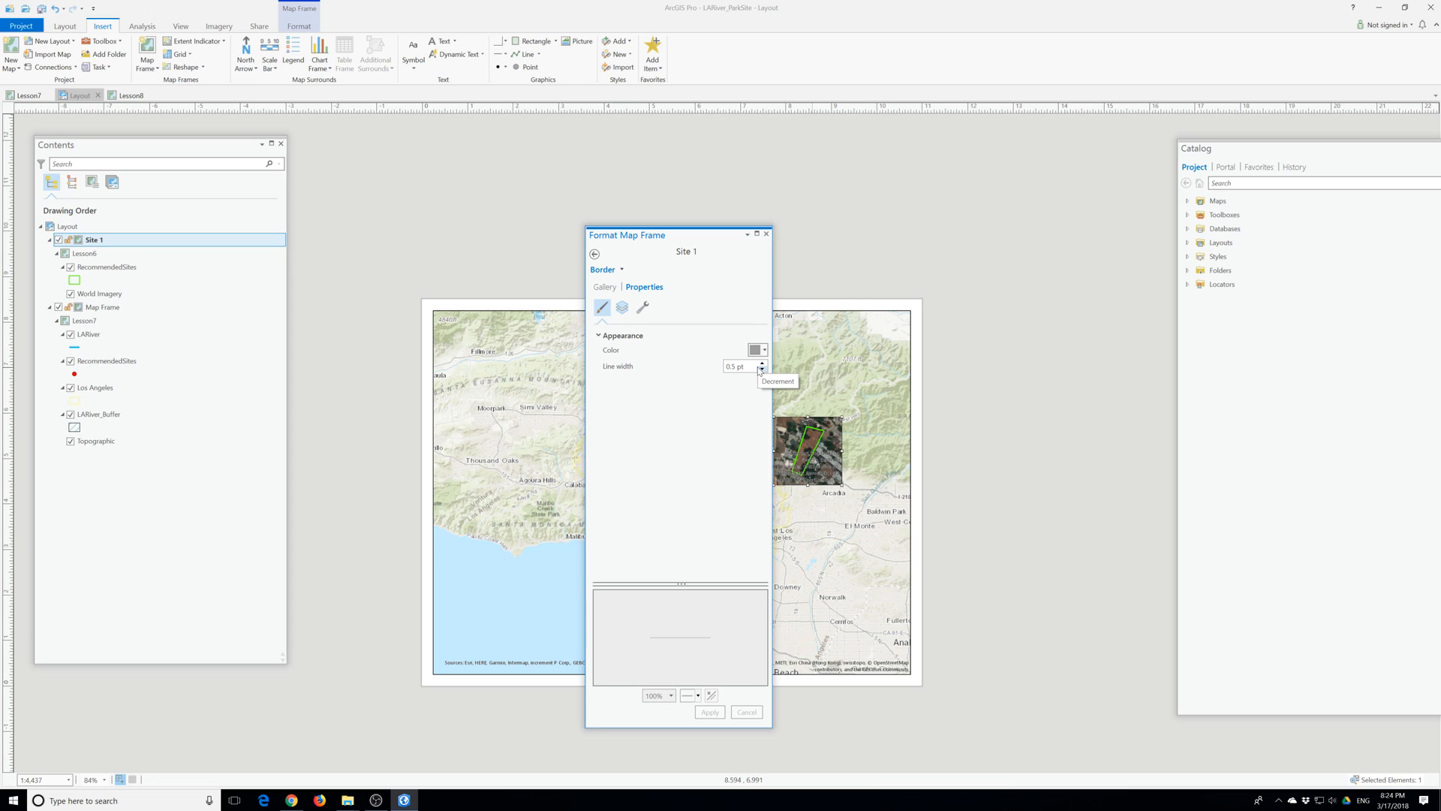
pyautogui.click(644, 307)
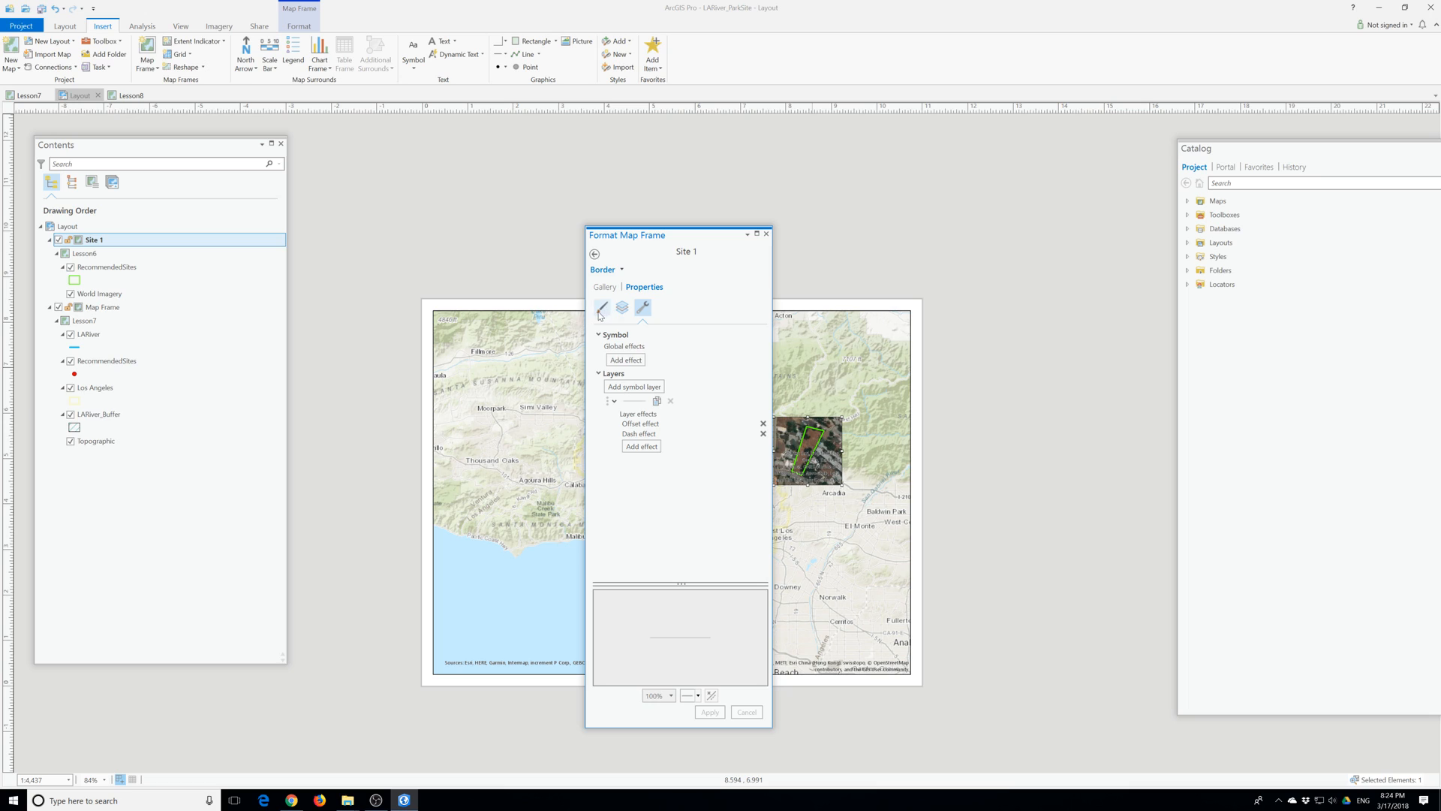
pyautogui.click(622, 269)
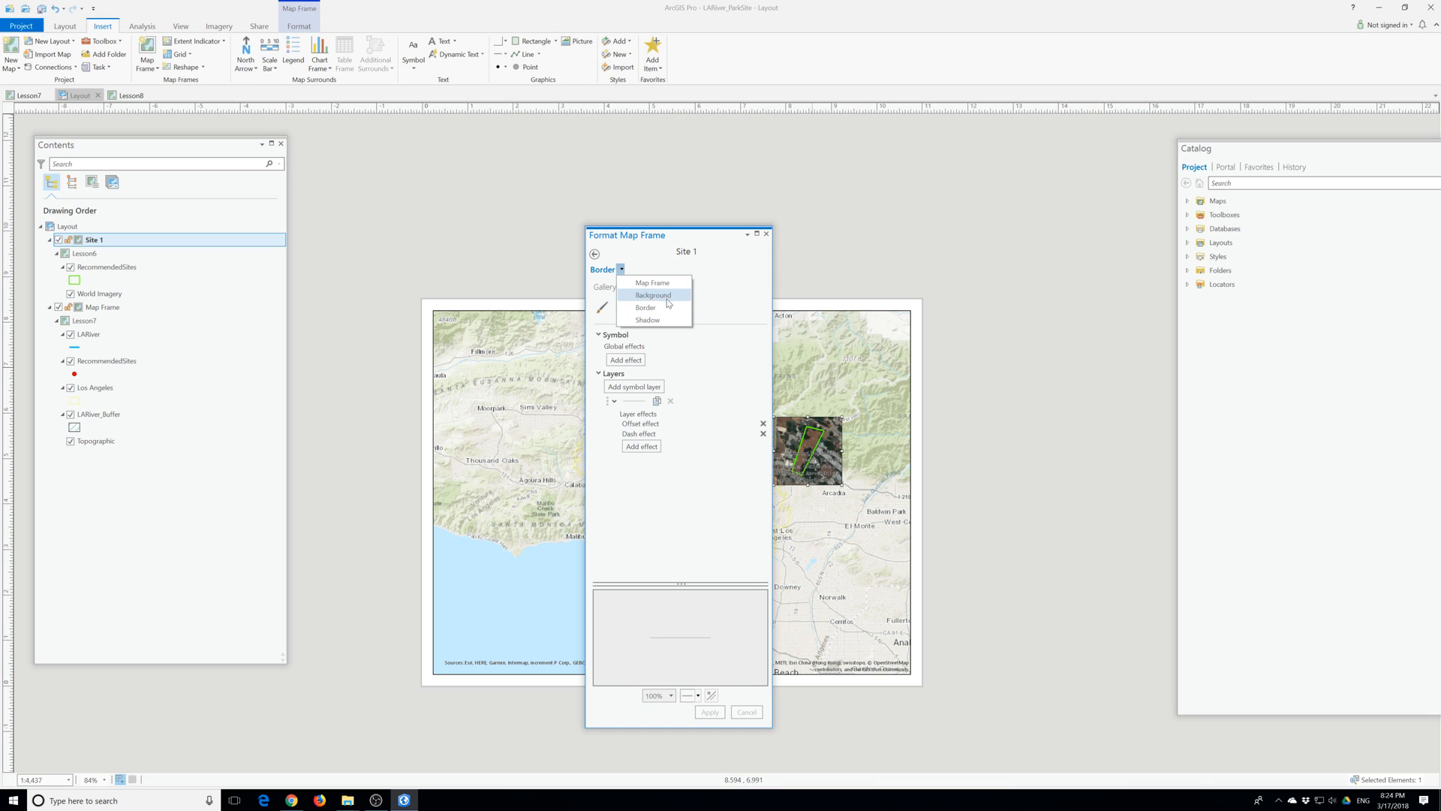
pyautogui.click(630, 282)
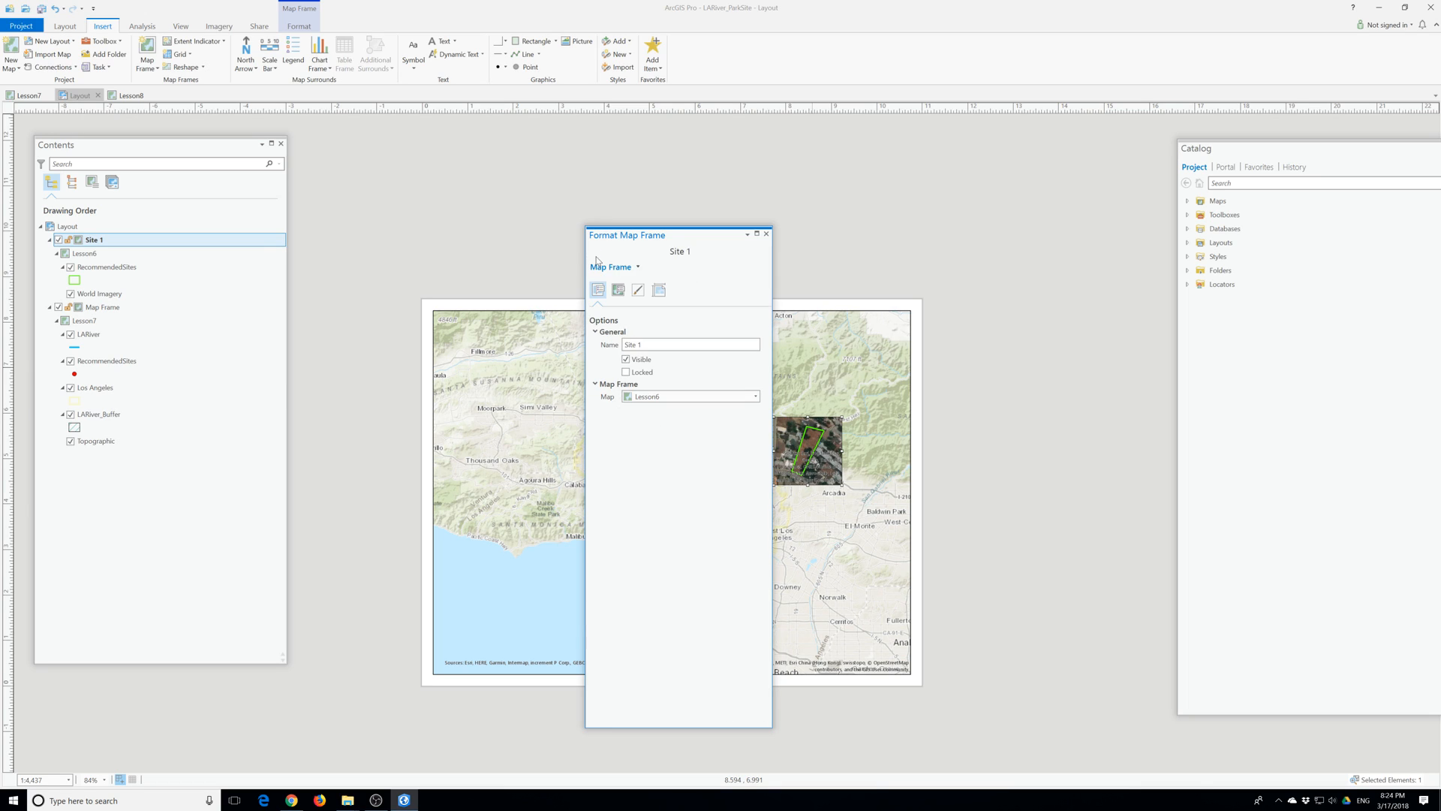
# Check the Site 1 map frame's size and position settings and close the formatting pane.
pyautogui.click(659, 291)
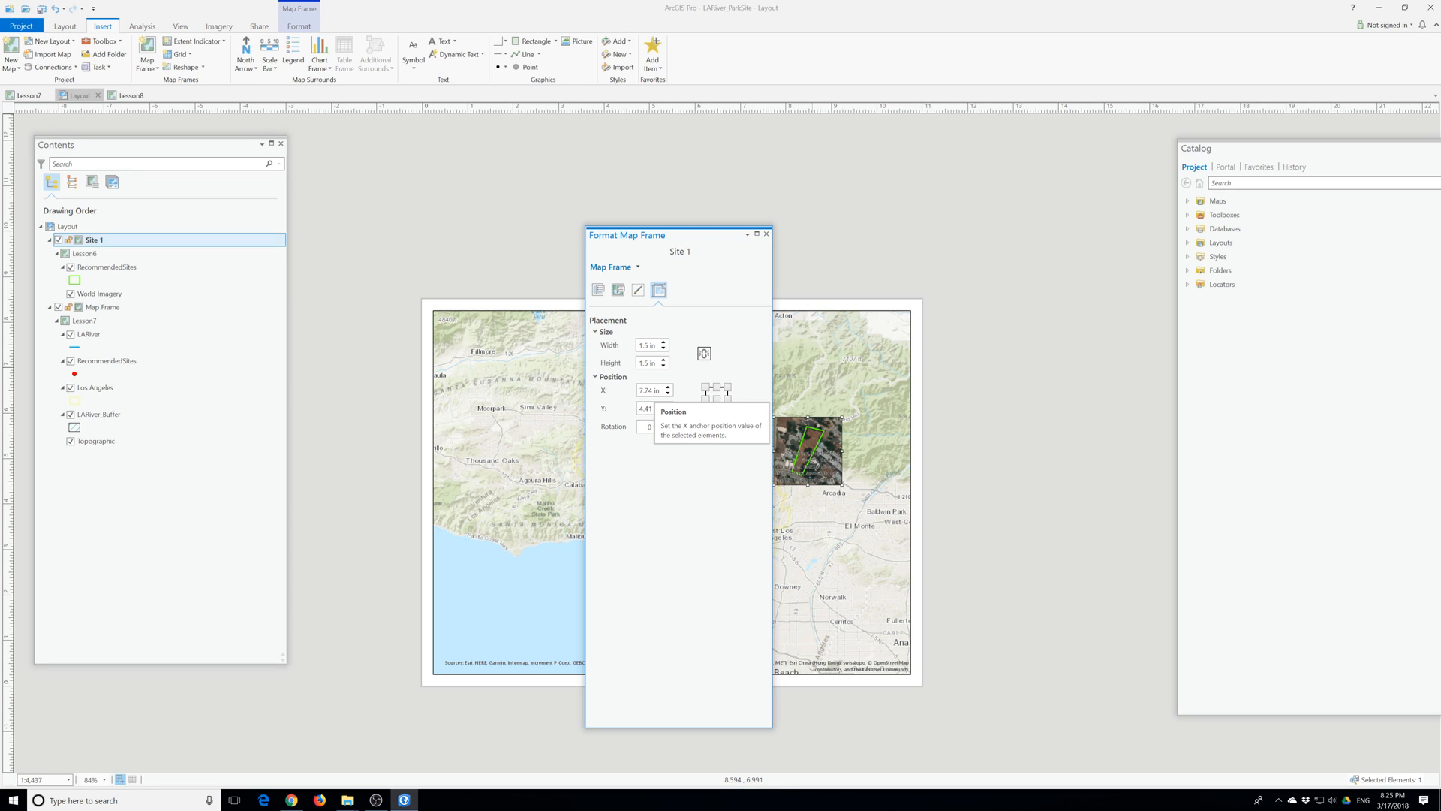
pyautogui.click(644, 390)
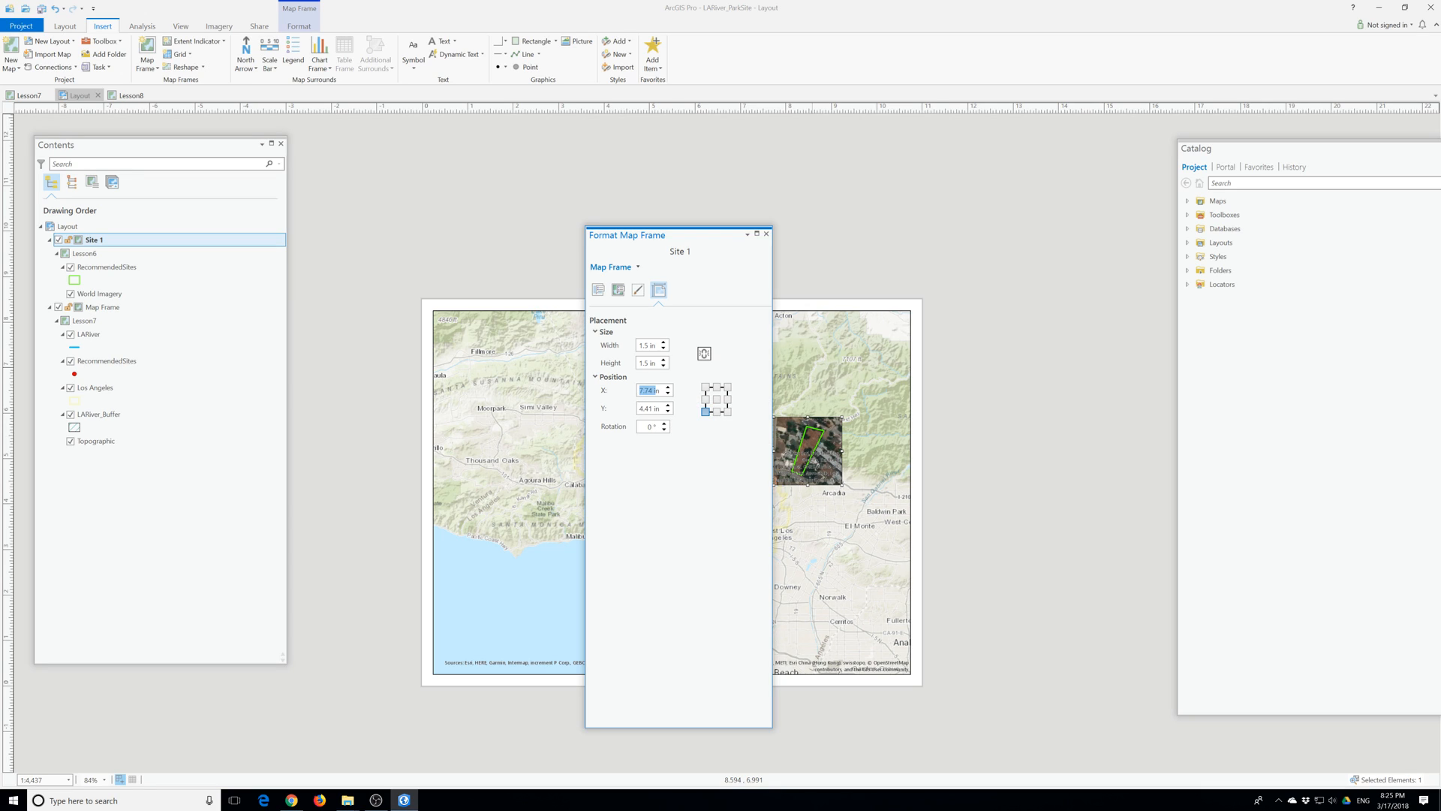
pyautogui.write('7.59n')
pyautogui.press('Tab')
pyautogui.write('1.22')
pyautogui.click(766, 234)
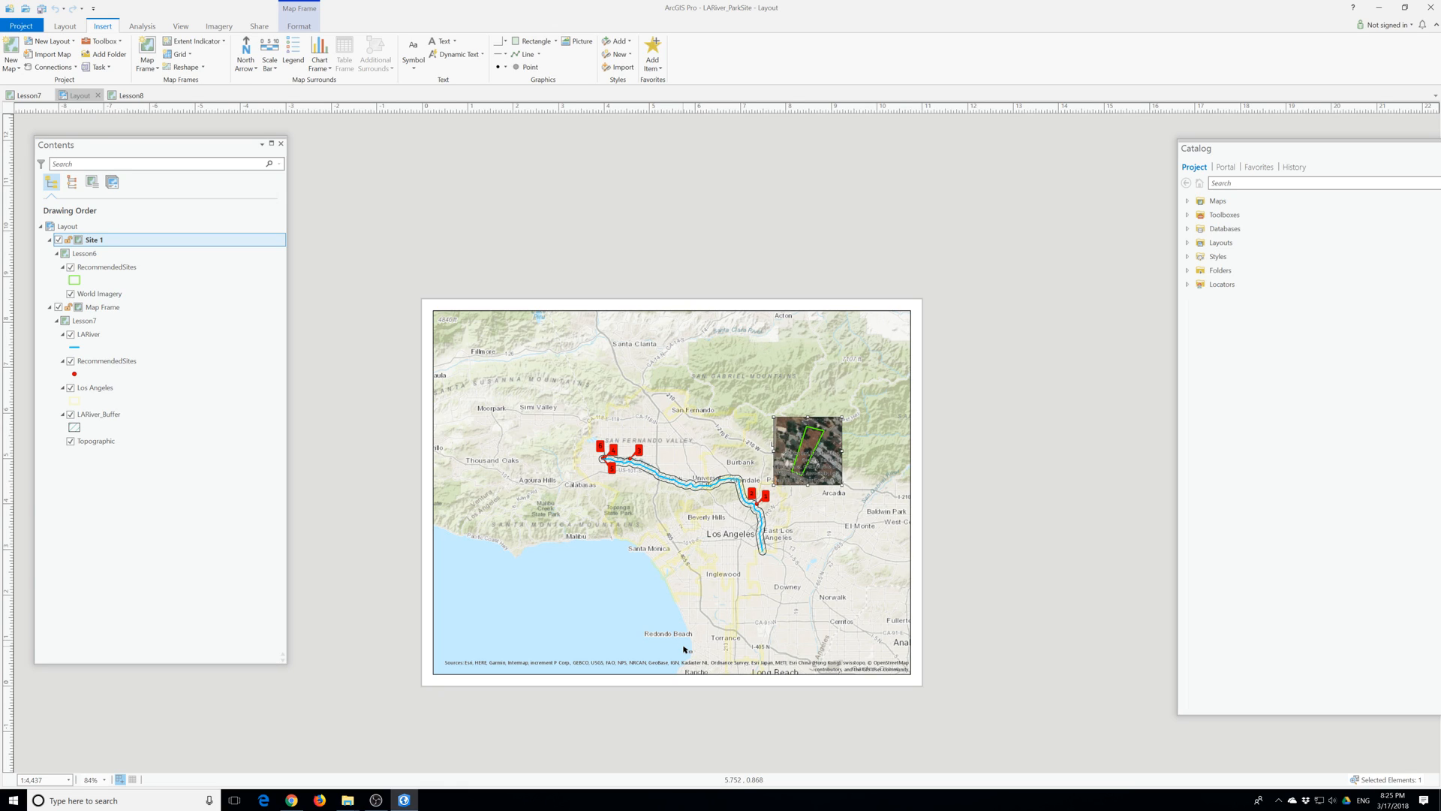
# Change the Site 1 frame's RecommendedSites symbol to a yellow outline 2 pt wide, apply it, and close the symbology settings.
pyautogui.click(74, 280)
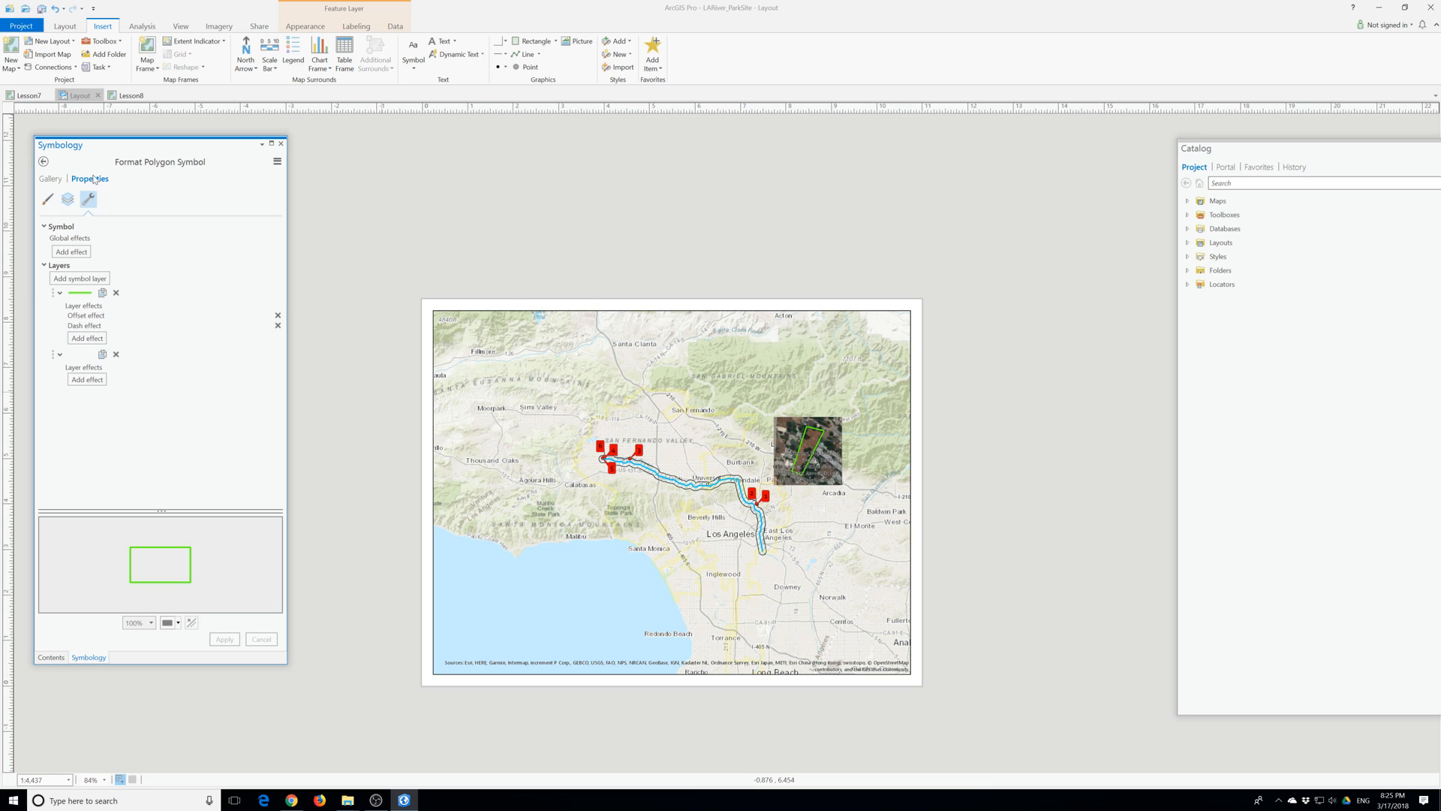
pyautogui.click(47, 199)
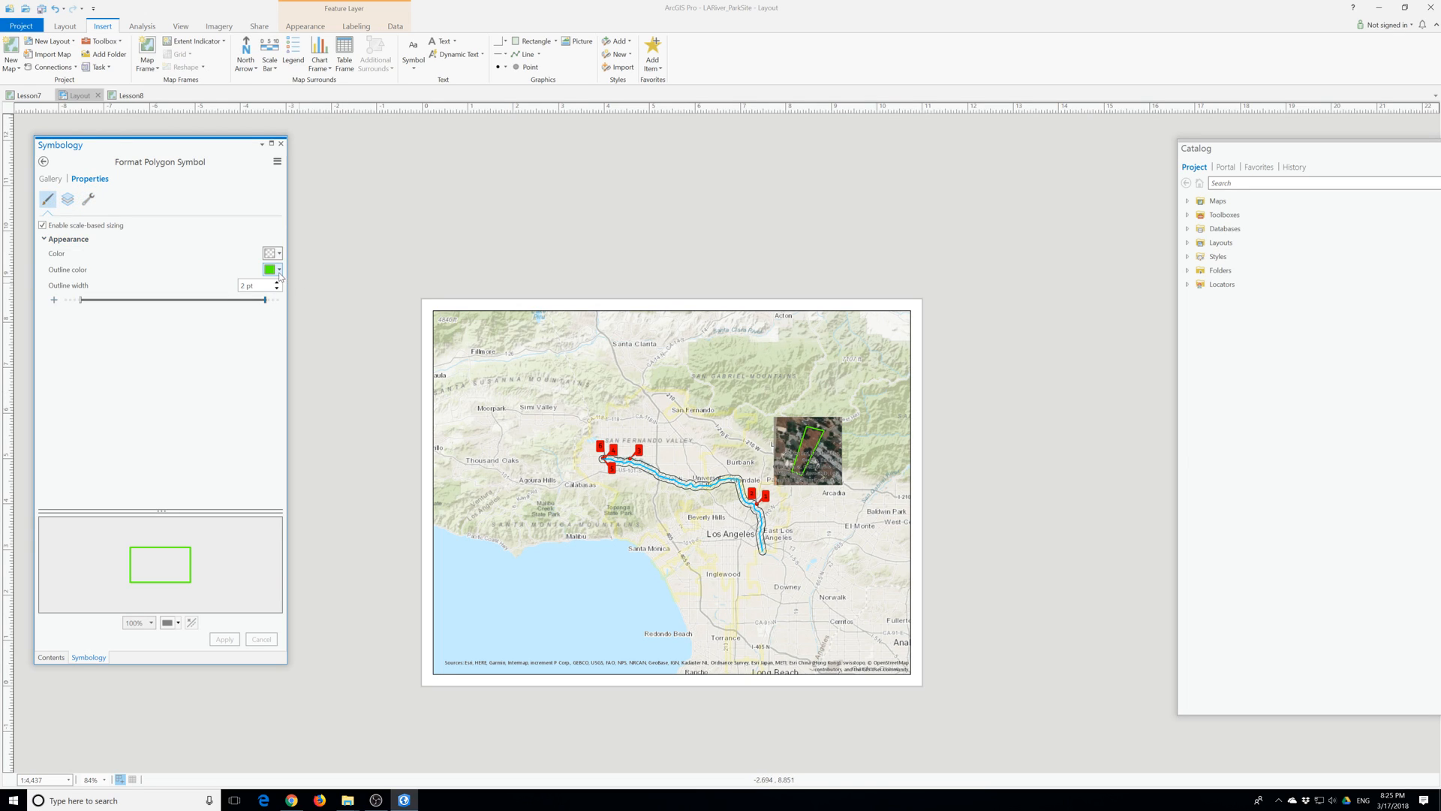
pyautogui.click(279, 270)
pyautogui.click(322, 332)
pyautogui.doubleClick(242, 286)
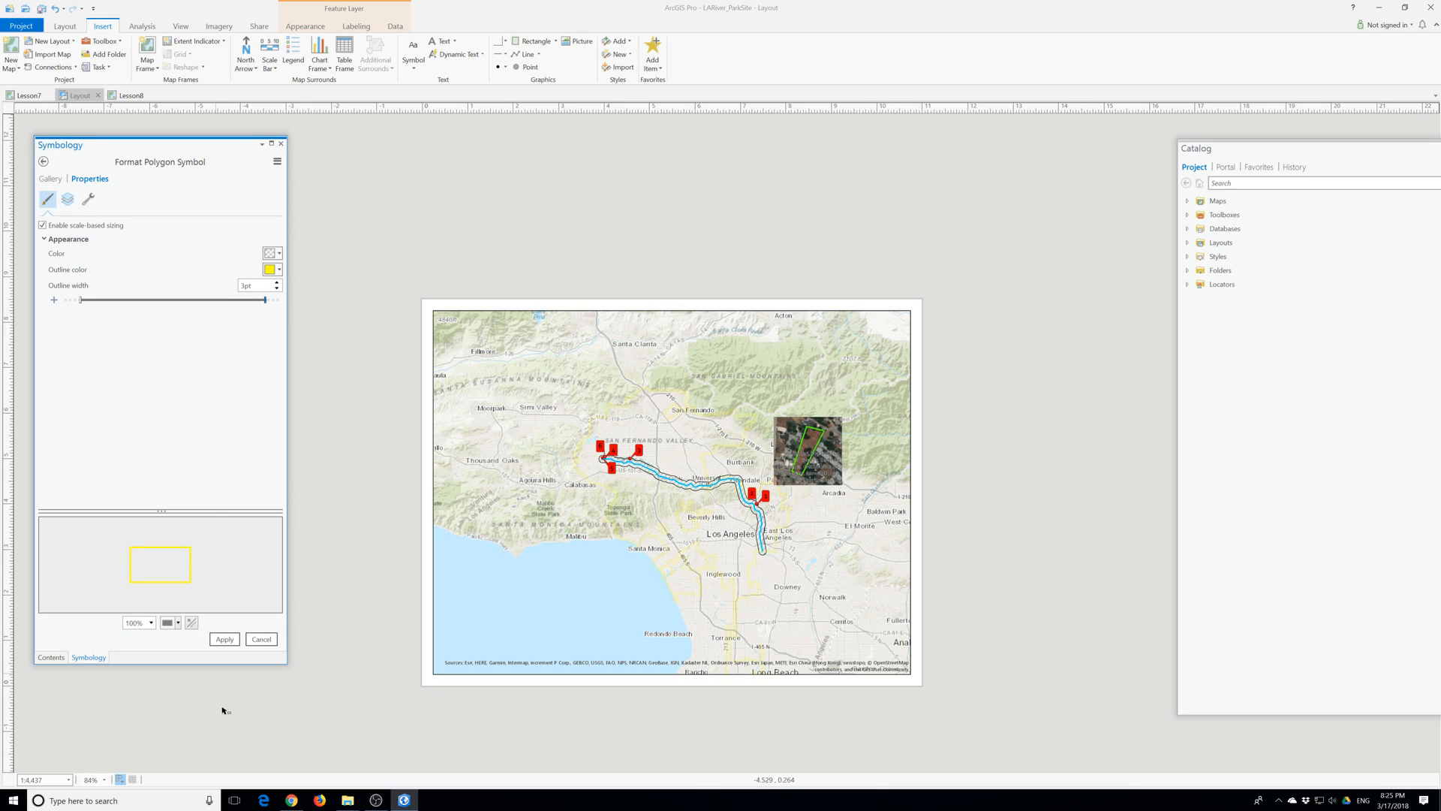
pyautogui.click(225, 640)
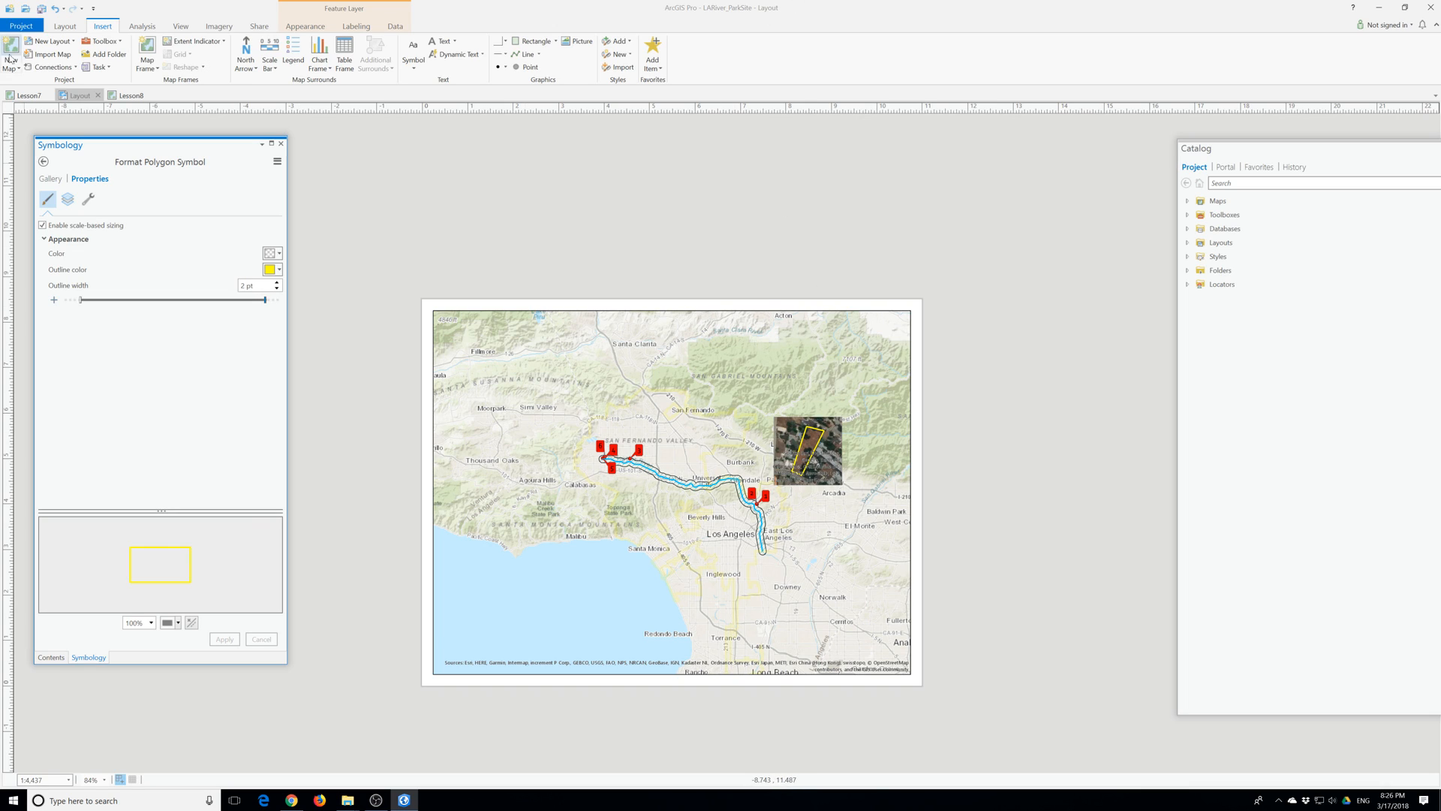
pyautogui.click(281, 144)
# Insert Service Layer Credits dynamic text with the main map frame selected and move it off the page to about X 10.54 in, Y -1.31 in.
pyautogui.moveTo(346, 803)
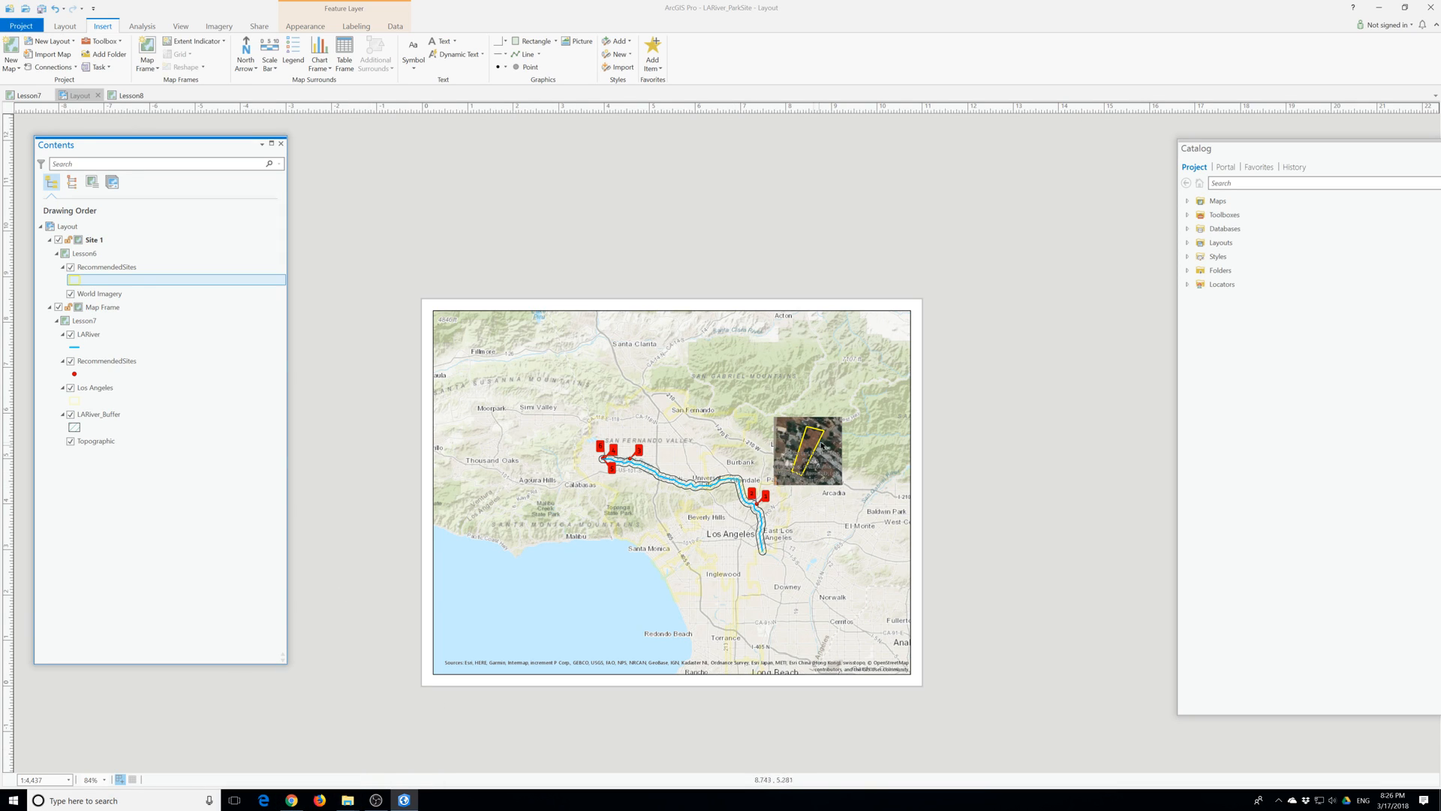
pyautogui.click(549, 660)
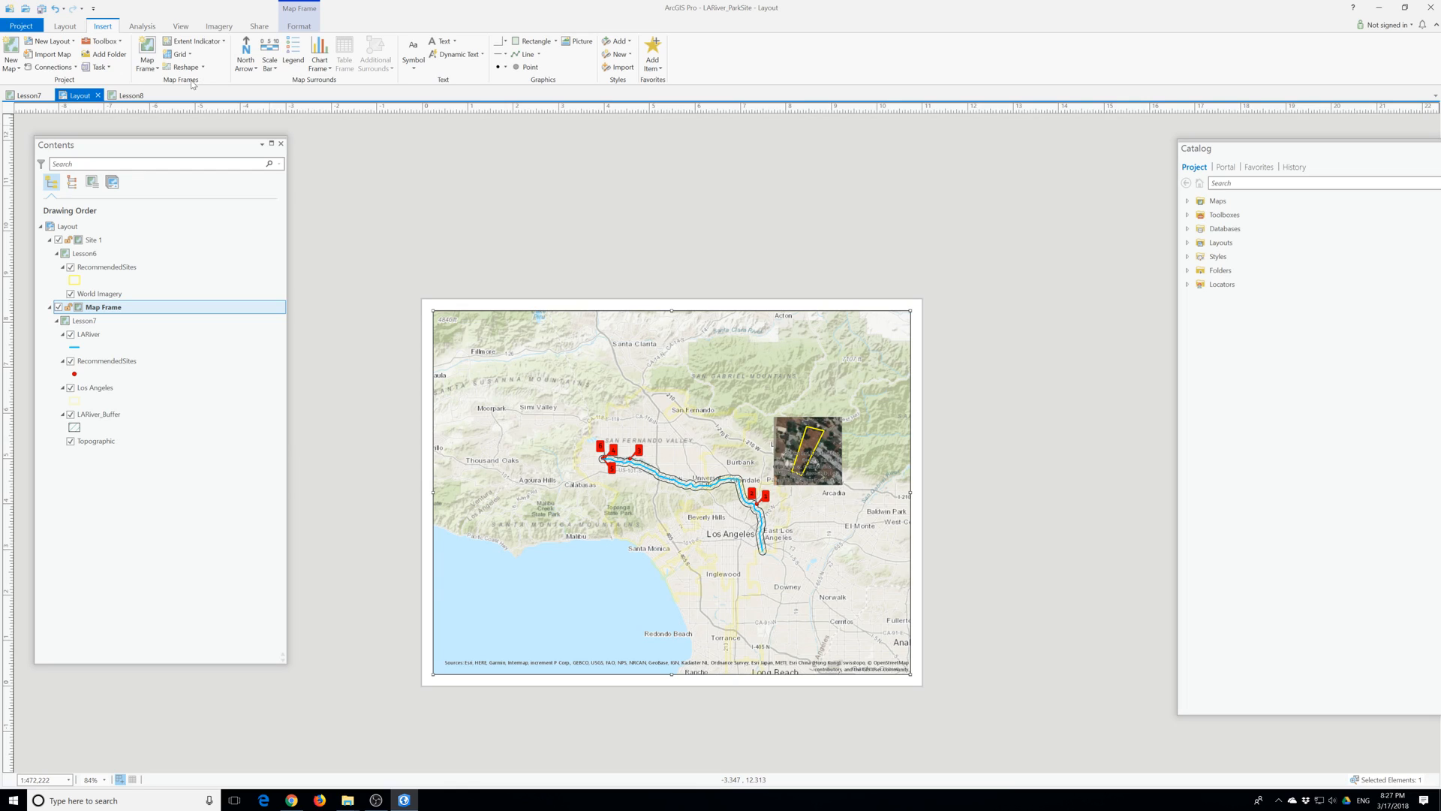
pyautogui.click(454, 57)
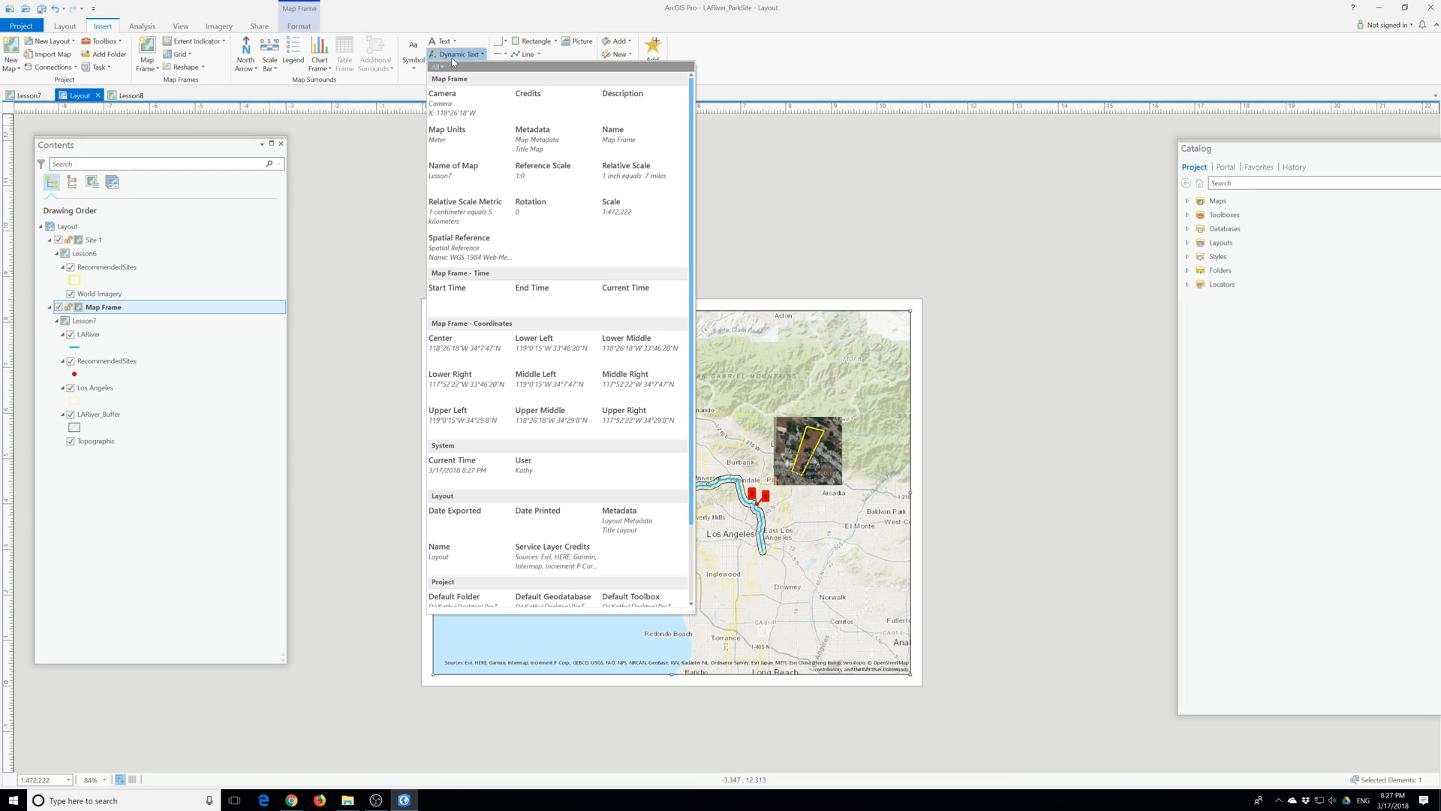
pyautogui.scroll(-2, 576, 402)
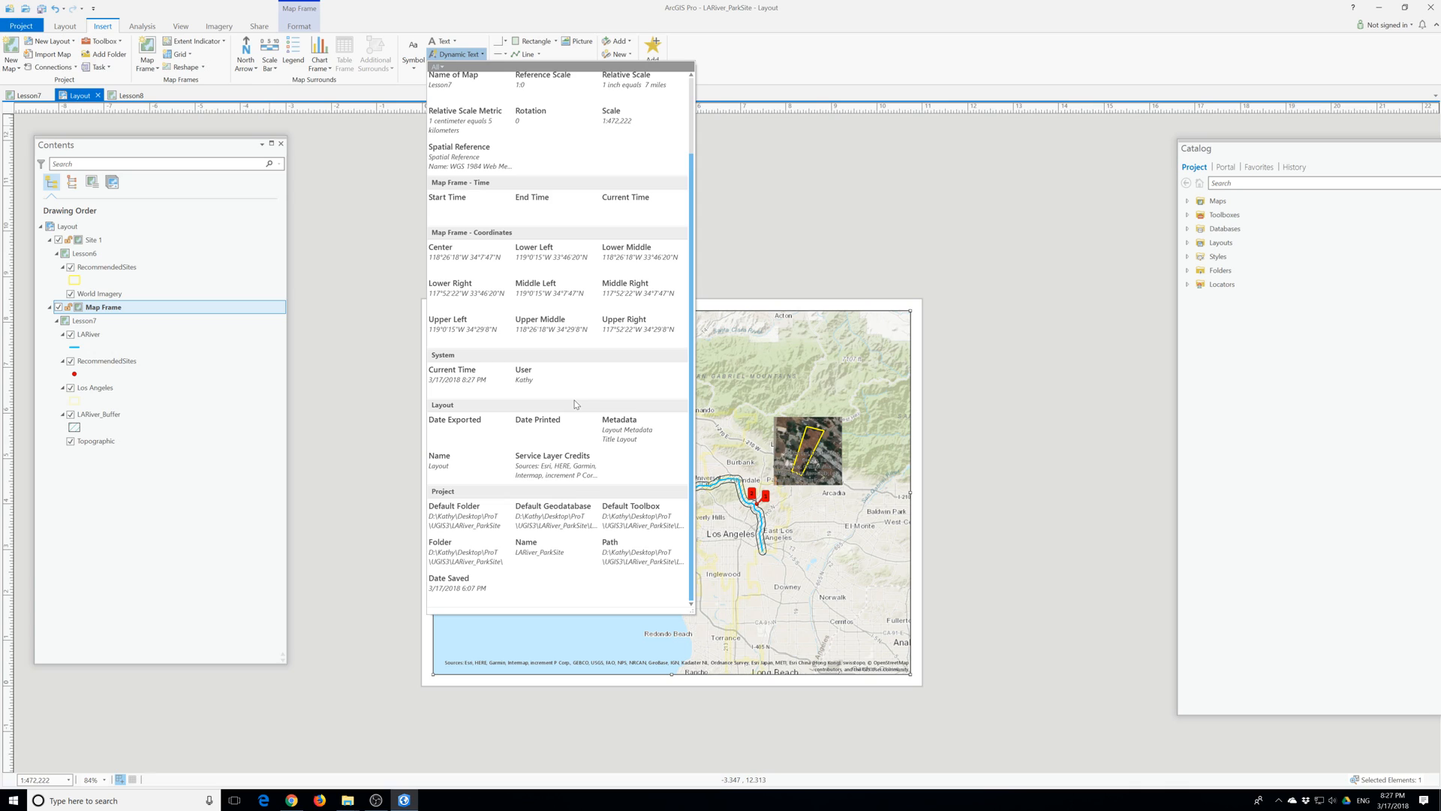
pyautogui.click(556, 486)
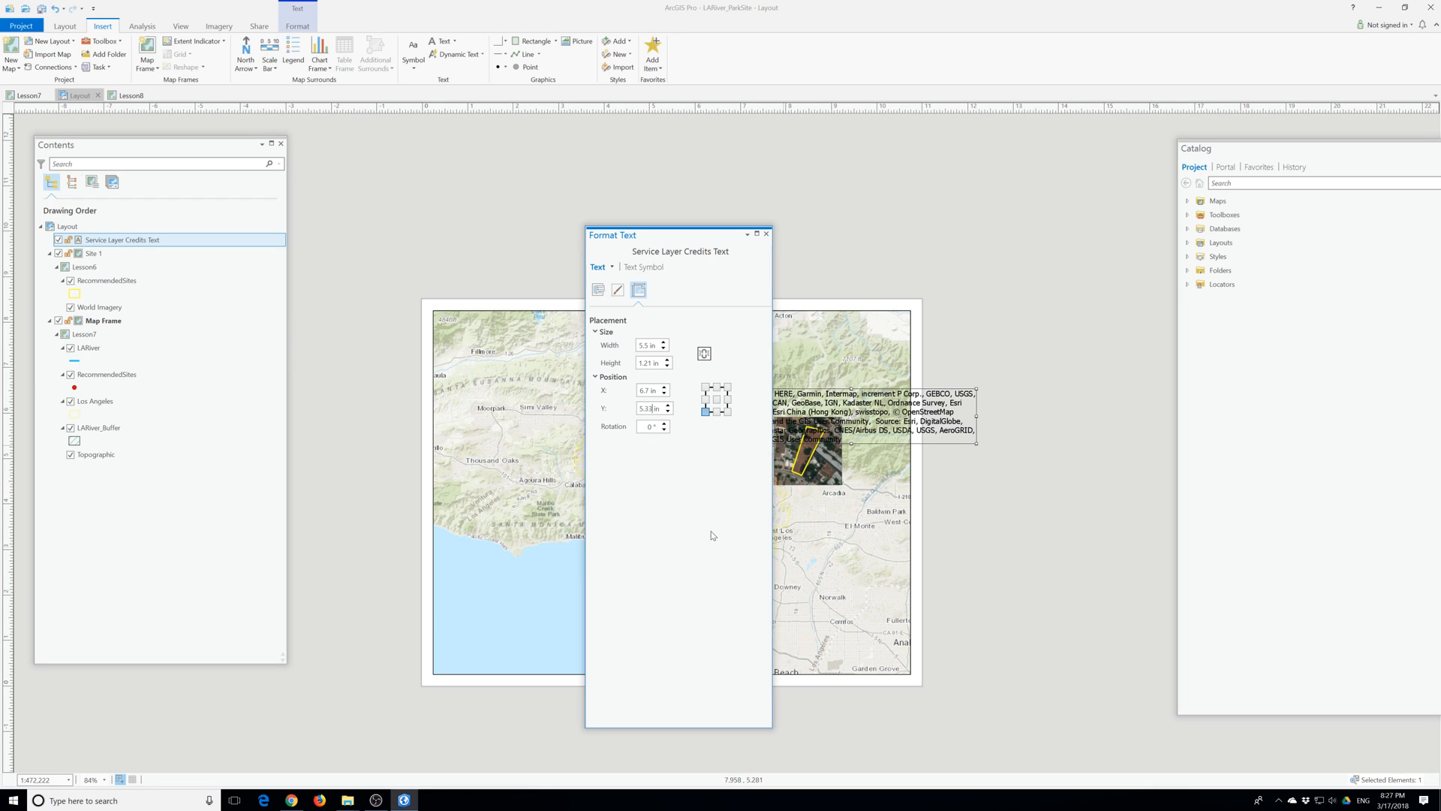
pyautogui.moveTo(829, 388); pyautogui.dragTo(1005, 690)
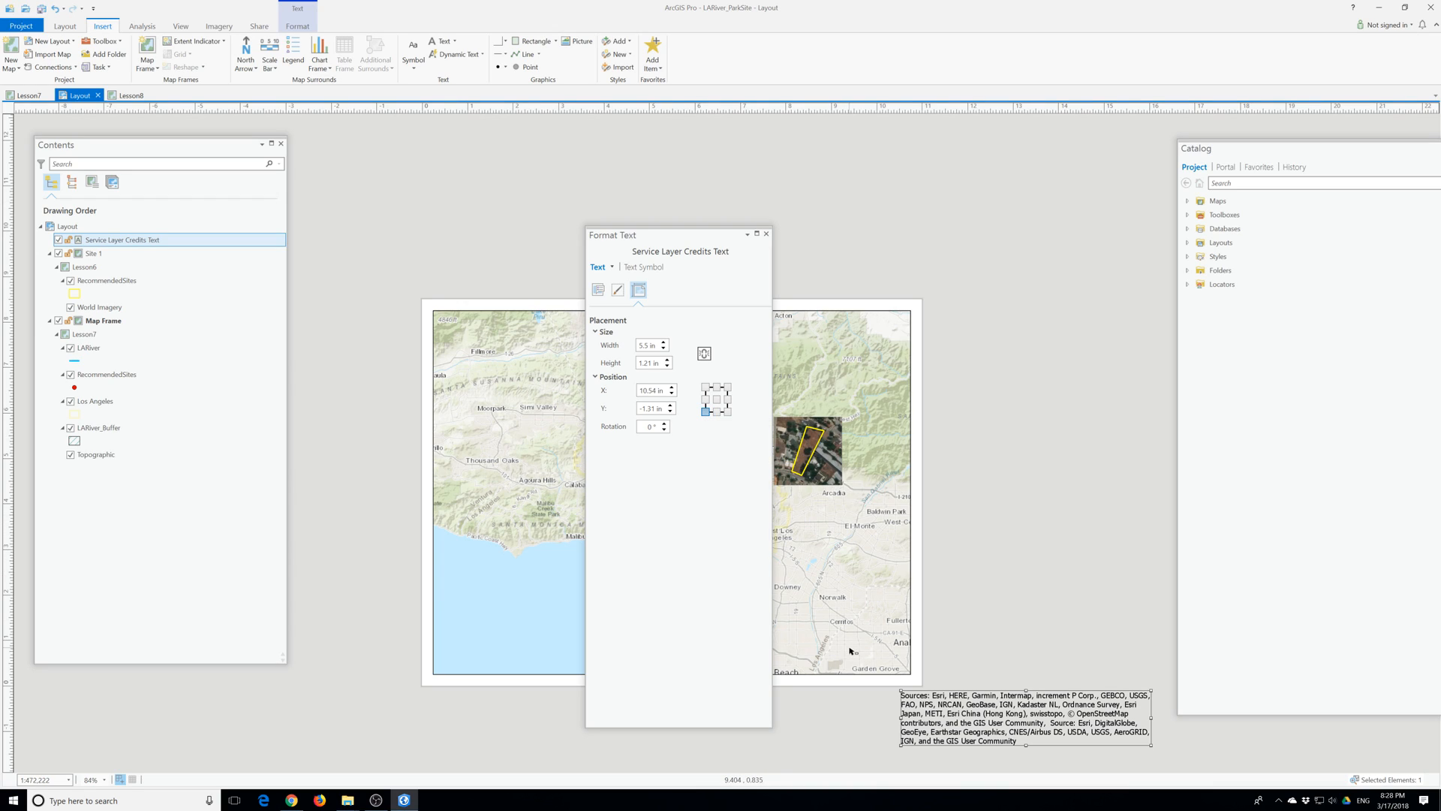
# Clear the contents of the off-page credits text box, deselect it, and move the formatting pane aside.
pyautogui.doubleClick(1021, 741)
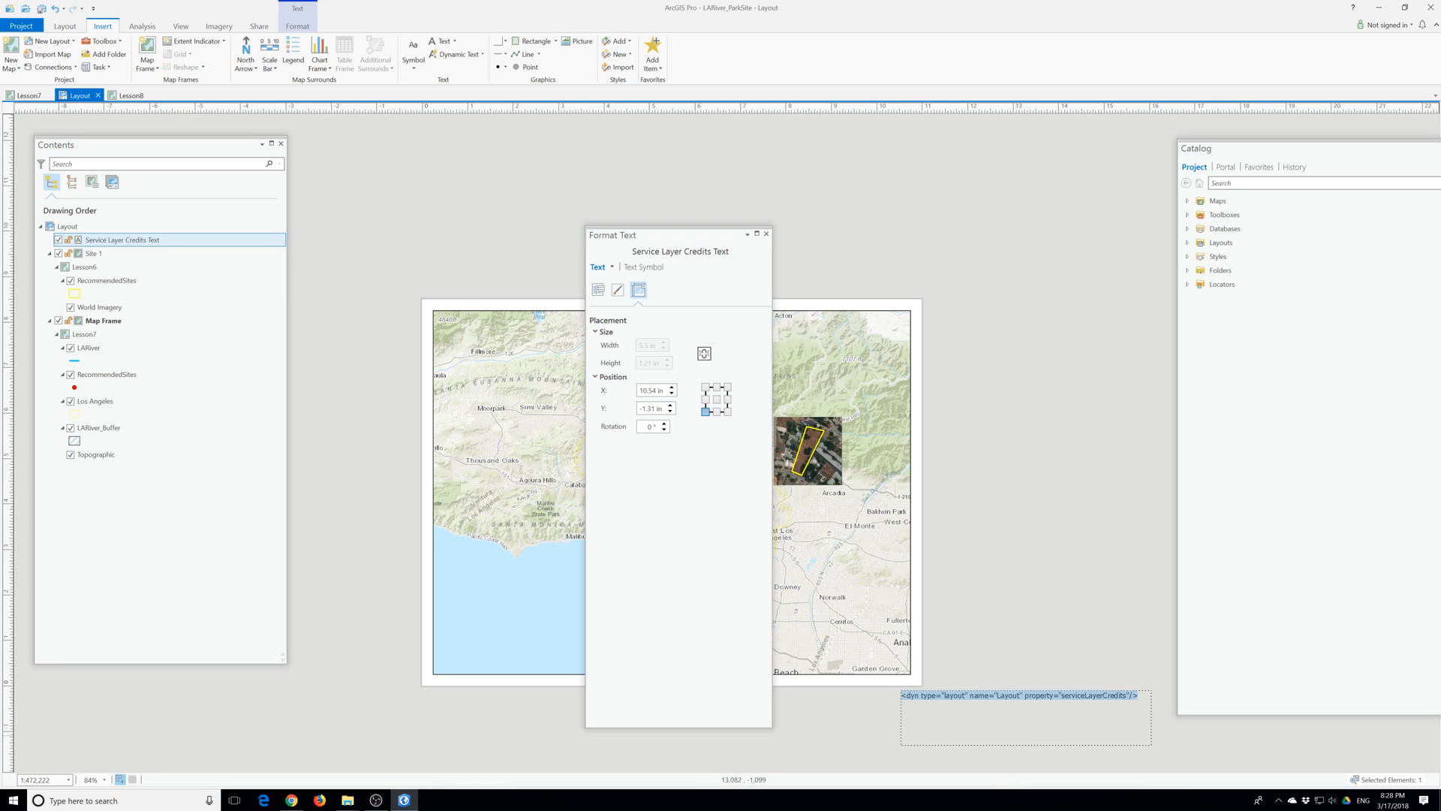
pyautogui.press('Delete')
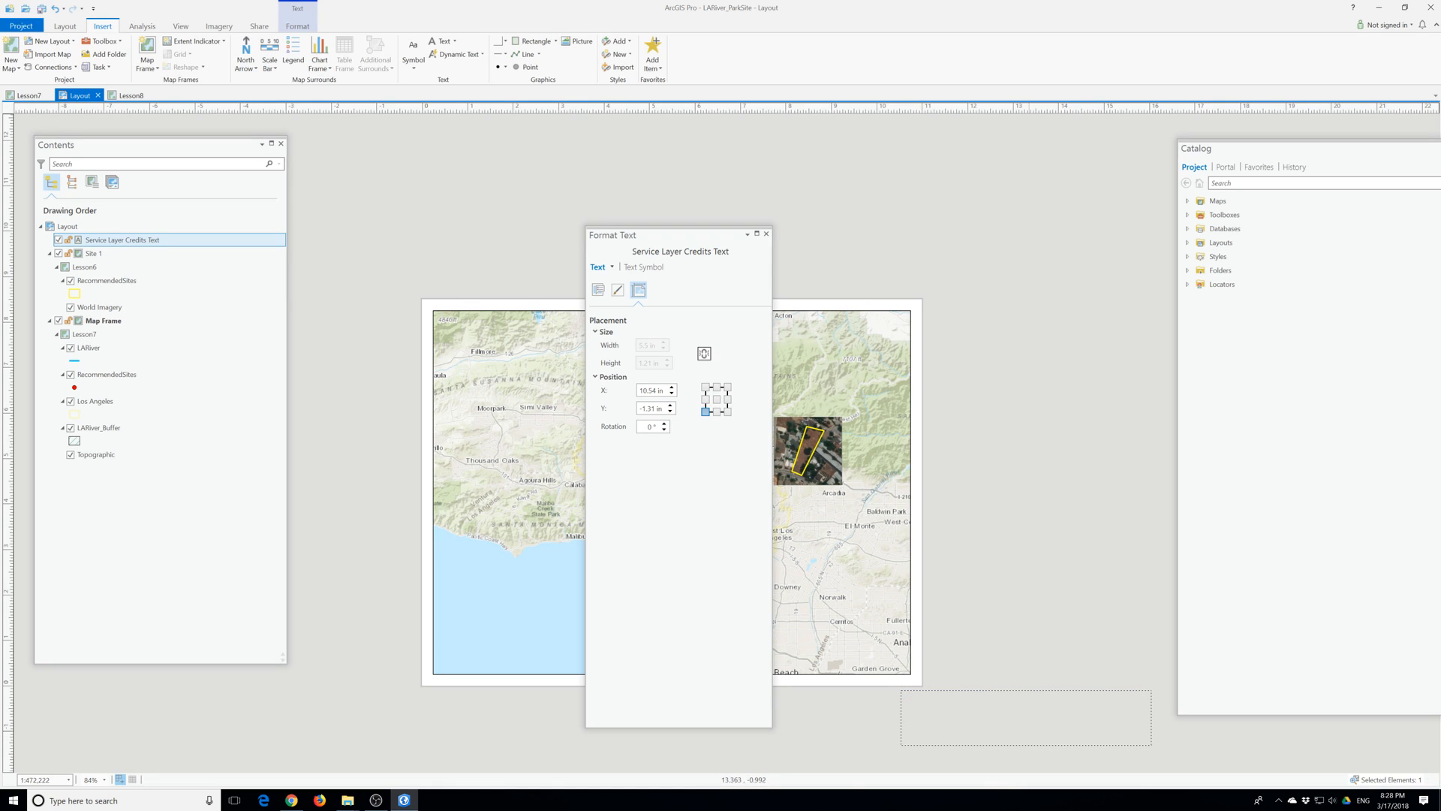
pyautogui.press('Escape')
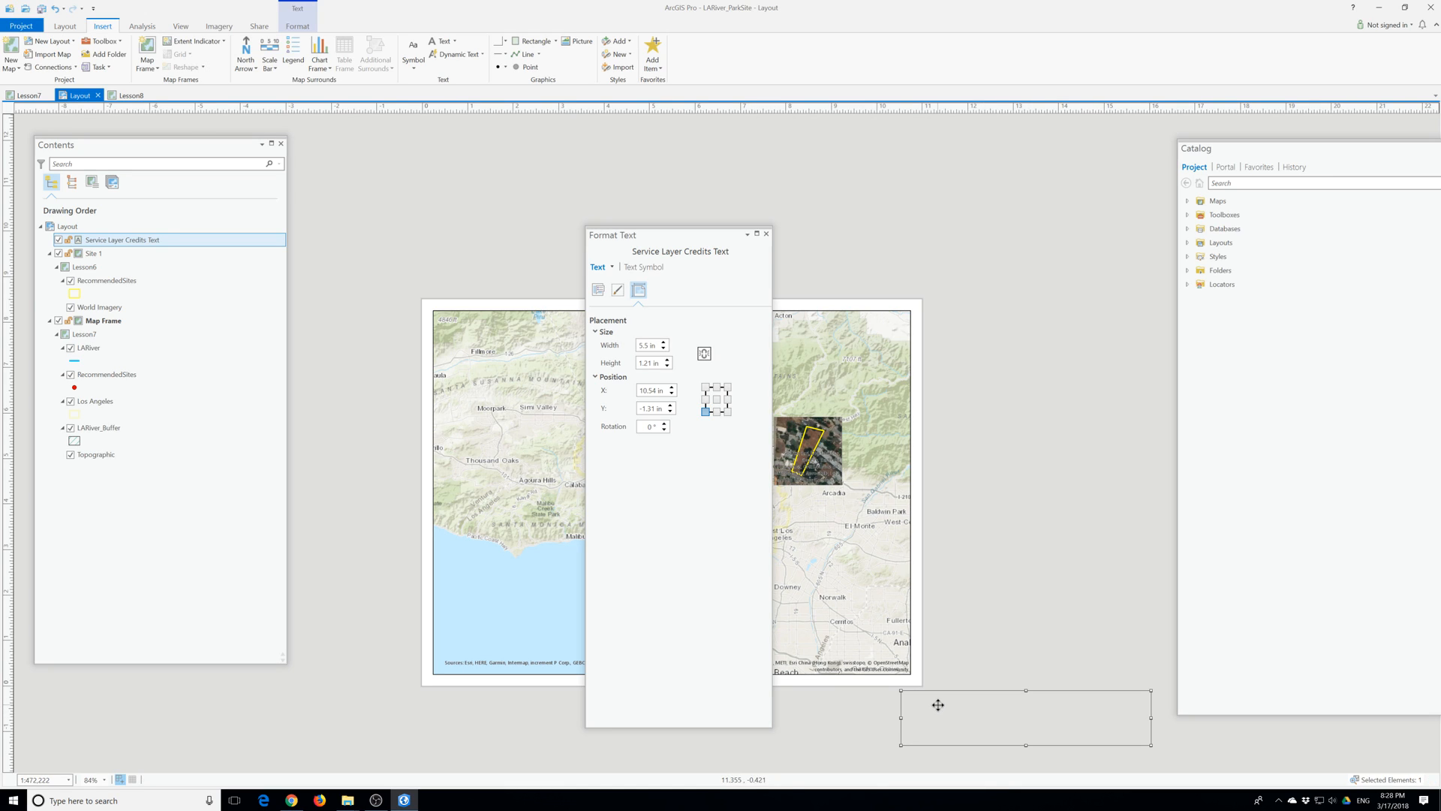
pyautogui.click(938, 705)
pyautogui.moveTo(683, 240); pyautogui.dragTo(529, 259)
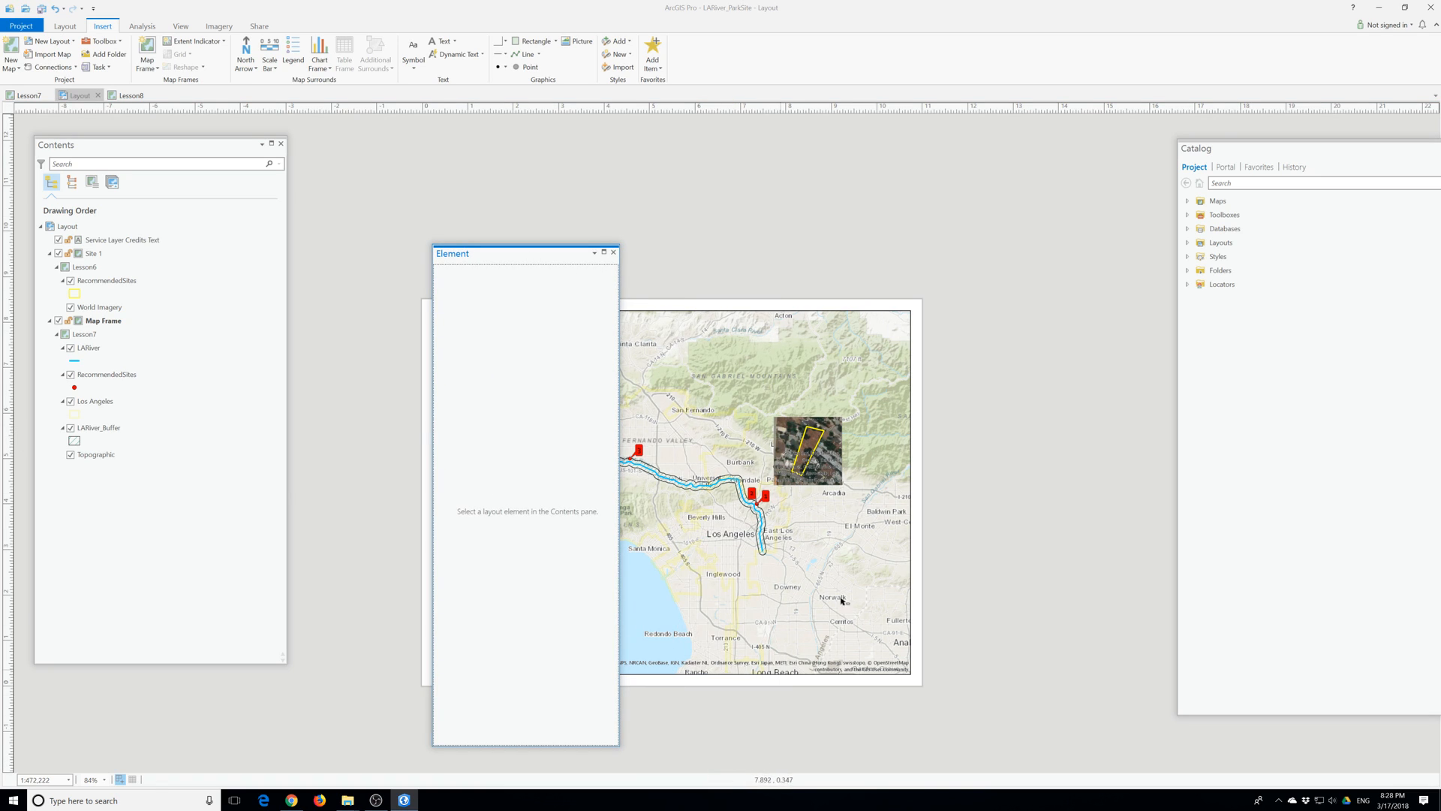
# Insert a second Service Layer Credits text with the Site 1 frame selected and move it to about X 9.03 in, Y 0.4 in.
pyautogui.click(807, 466)
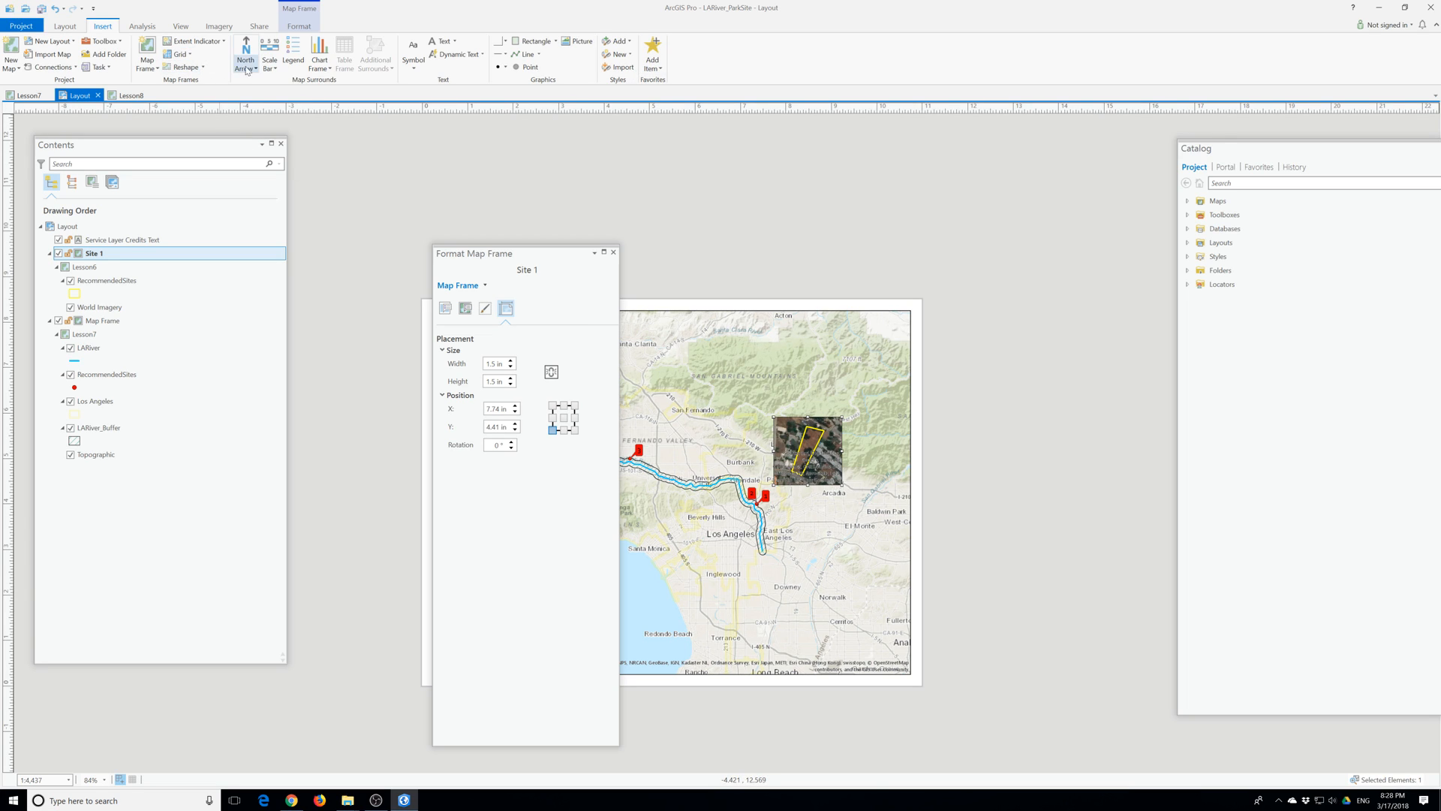
pyautogui.click(458, 54)
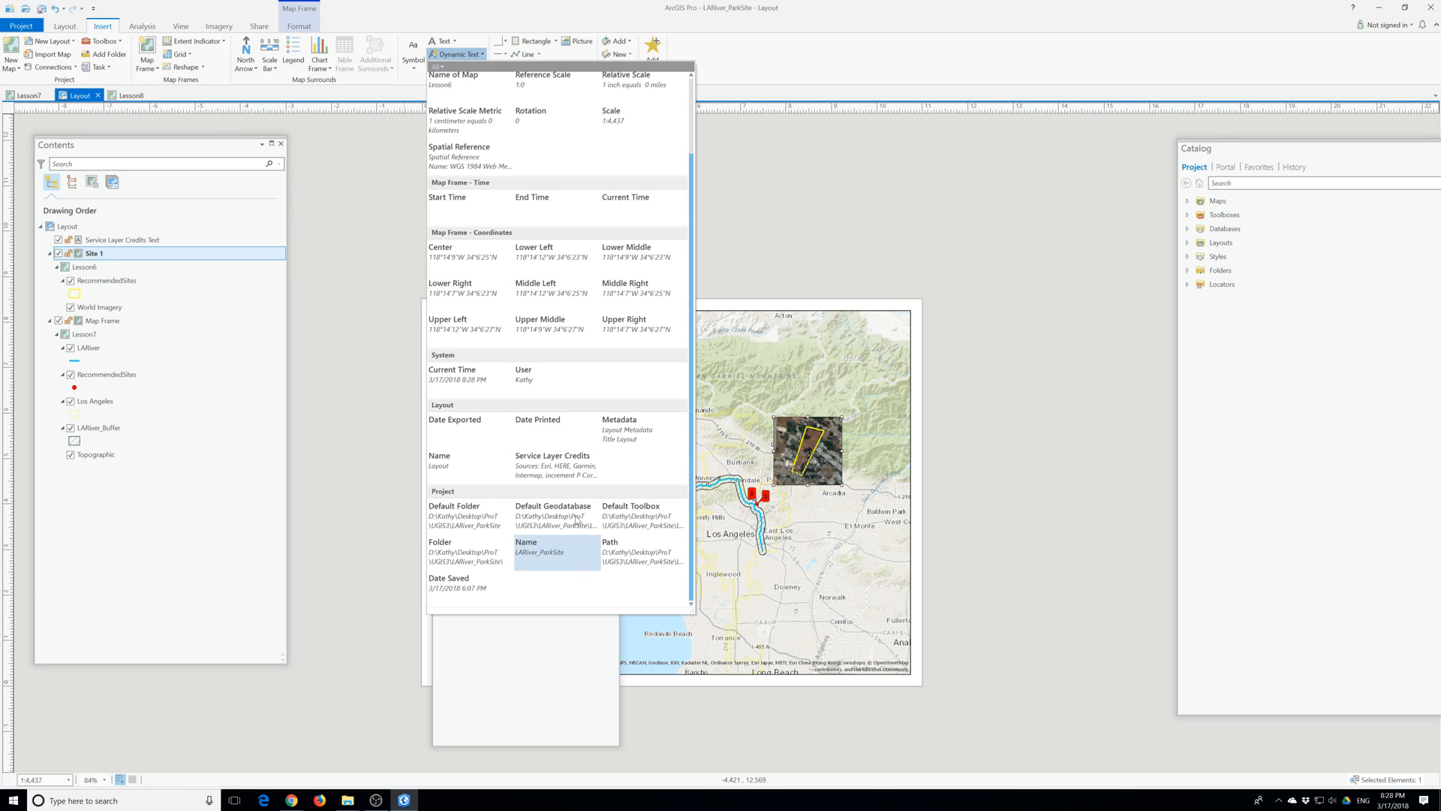
pyautogui.click(553, 459)
pyautogui.click(833, 417)
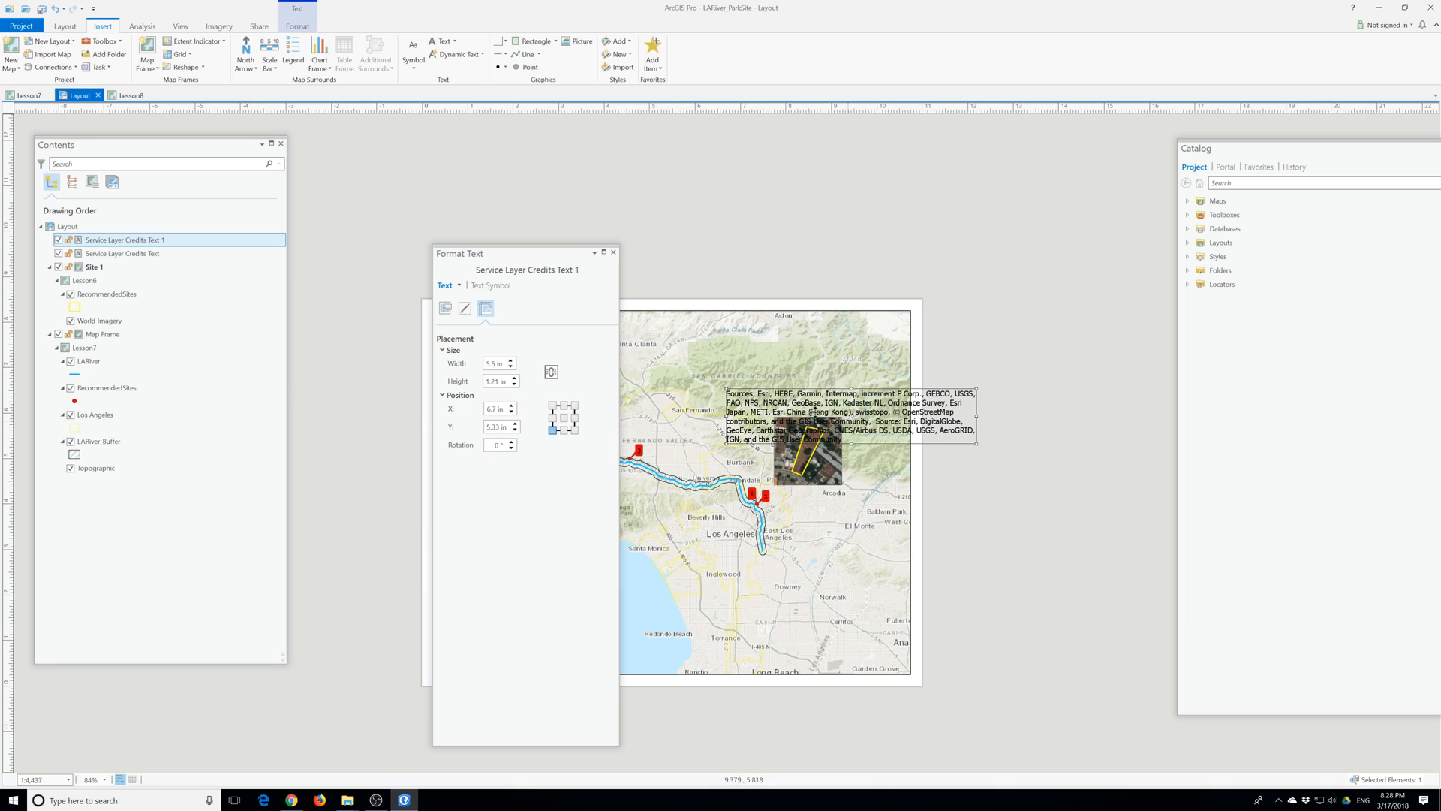
pyautogui.moveTo(798, 443); pyautogui.dragTo(904, 666)
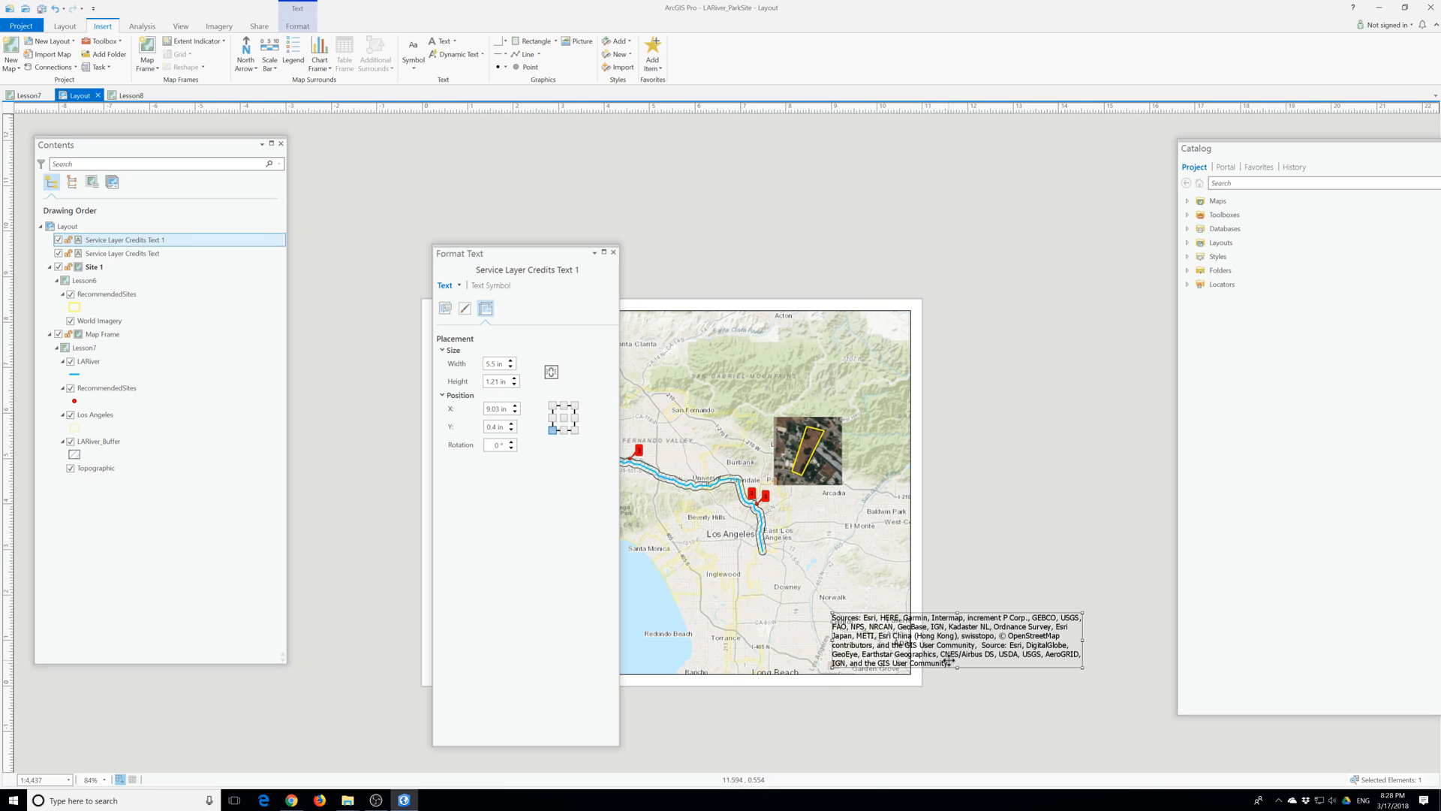
# Replace the second credits text's dynamic tag with "Microsoft, Source: Esri, USGS, NOAA".
pyautogui.doubleClick(949, 660)
pyautogui.click(1069, 618)
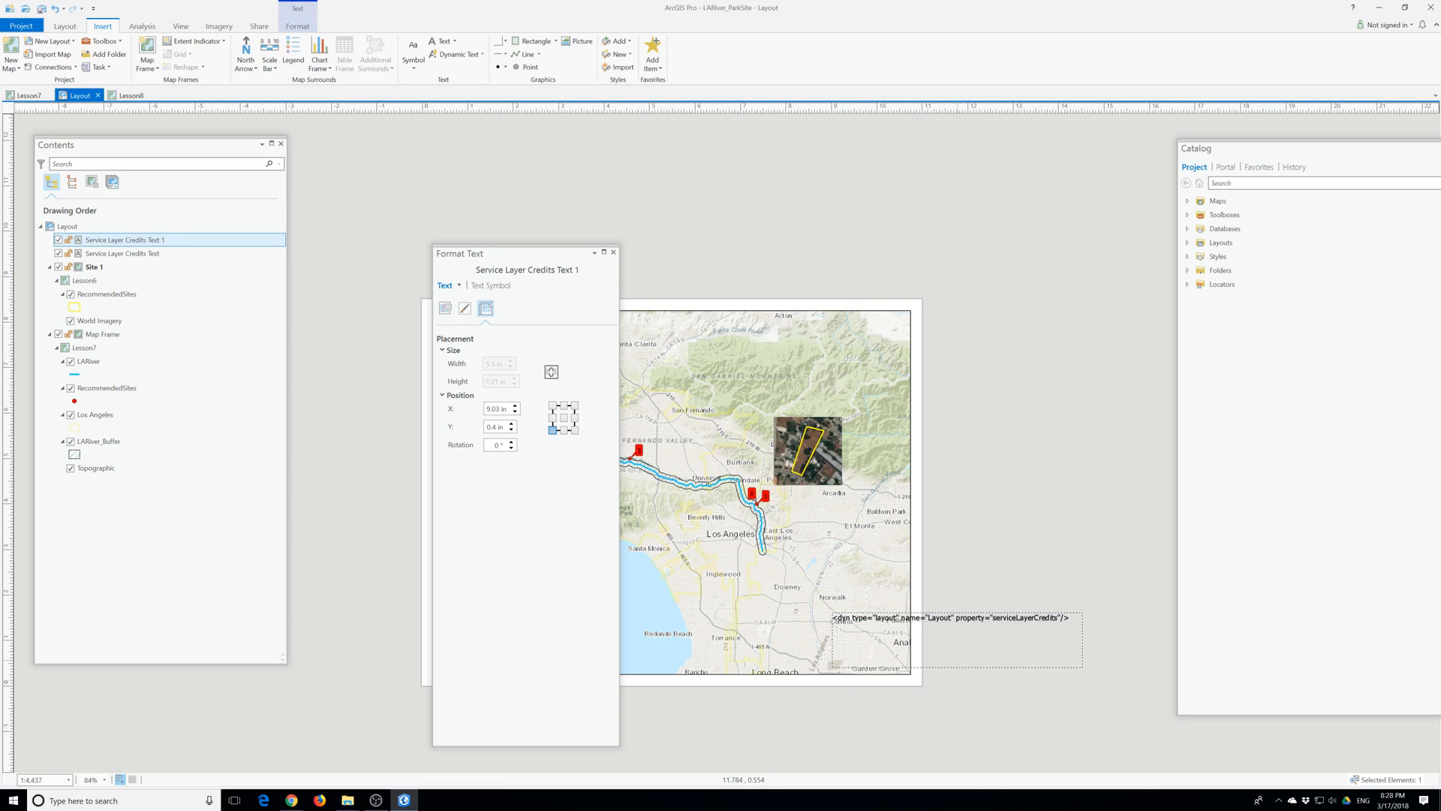
pyautogui.press('BackSpace')
pyautogui.press('BackSpace')
pyautogui.press('BackSpace')
pyautogui.press('BackSpace')
pyautogui.press('BackSpace')
pyautogui.press('BackSpace')
pyautogui.press('BackSpace')
pyautogui.press('BackSpace')
pyautogui.press('BackSpace')
pyautogui.press('BackSpace')
pyautogui.press('BackSpace')
pyautogui.press('BackSpace')
pyautogui.press('BackSpace')
pyautogui.press('BackSpace')
pyautogui.press('BackSpace')
pyautogui.press('BackSpace')
pyautogui.press('BackSpace')
pyautogui.press('BackSpace')
pyautogui.press('BackSpace')
pyautogui.press('BackSpace')
pyautogui.press('BackSpace')
pyautogui.press('BackSpace')
pyautogui.press('BackSpace')
pyautogui.press('BackSpace')
pyautogui.press('BackSpace')
pyautogui.press('BackSpace')
pyautogui.press('BackSpace')
pyautogui.press('BackSpace')
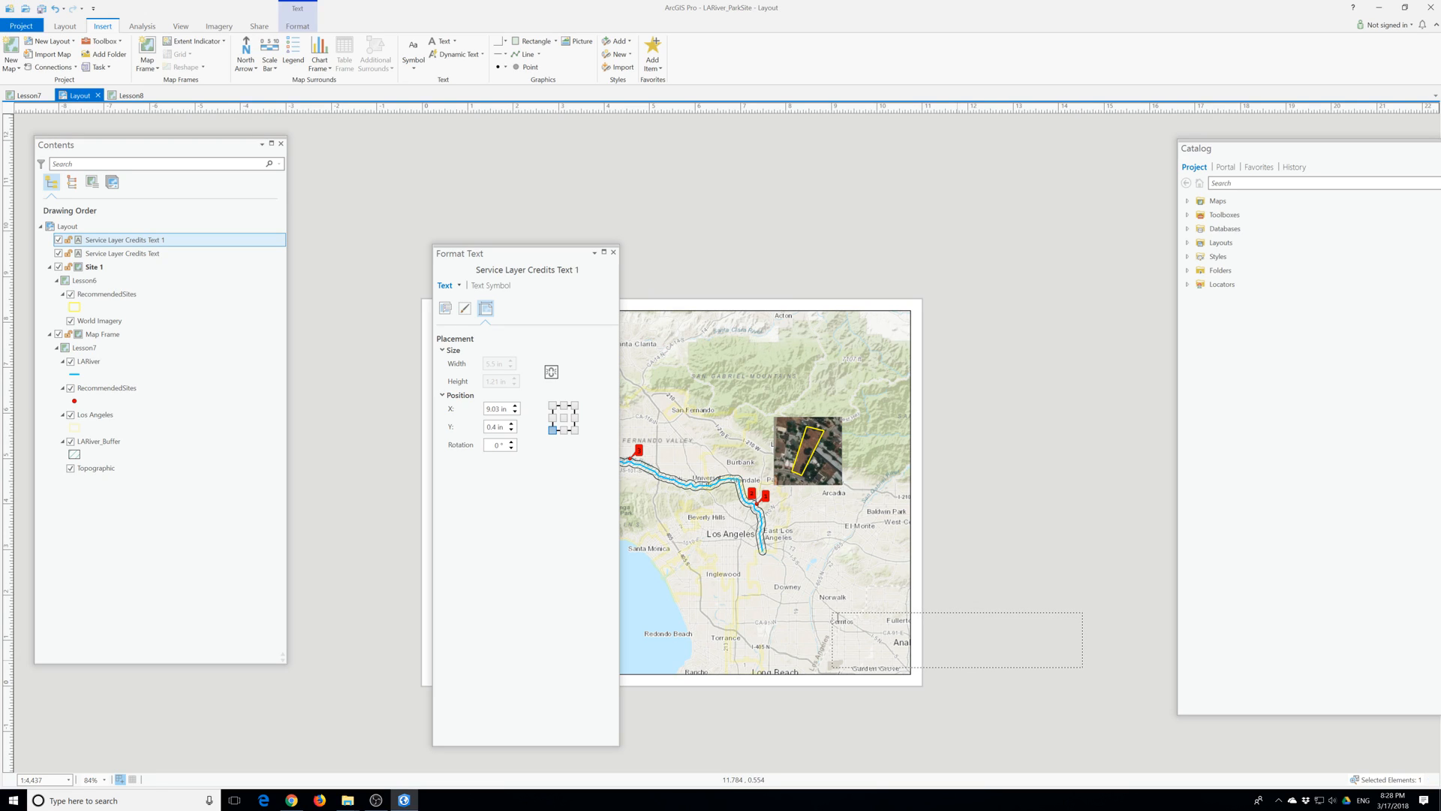
pyautogui.write('Microsoft, Source: Esri, USGS, NOAA')
pyautogui.click(1027, 531)
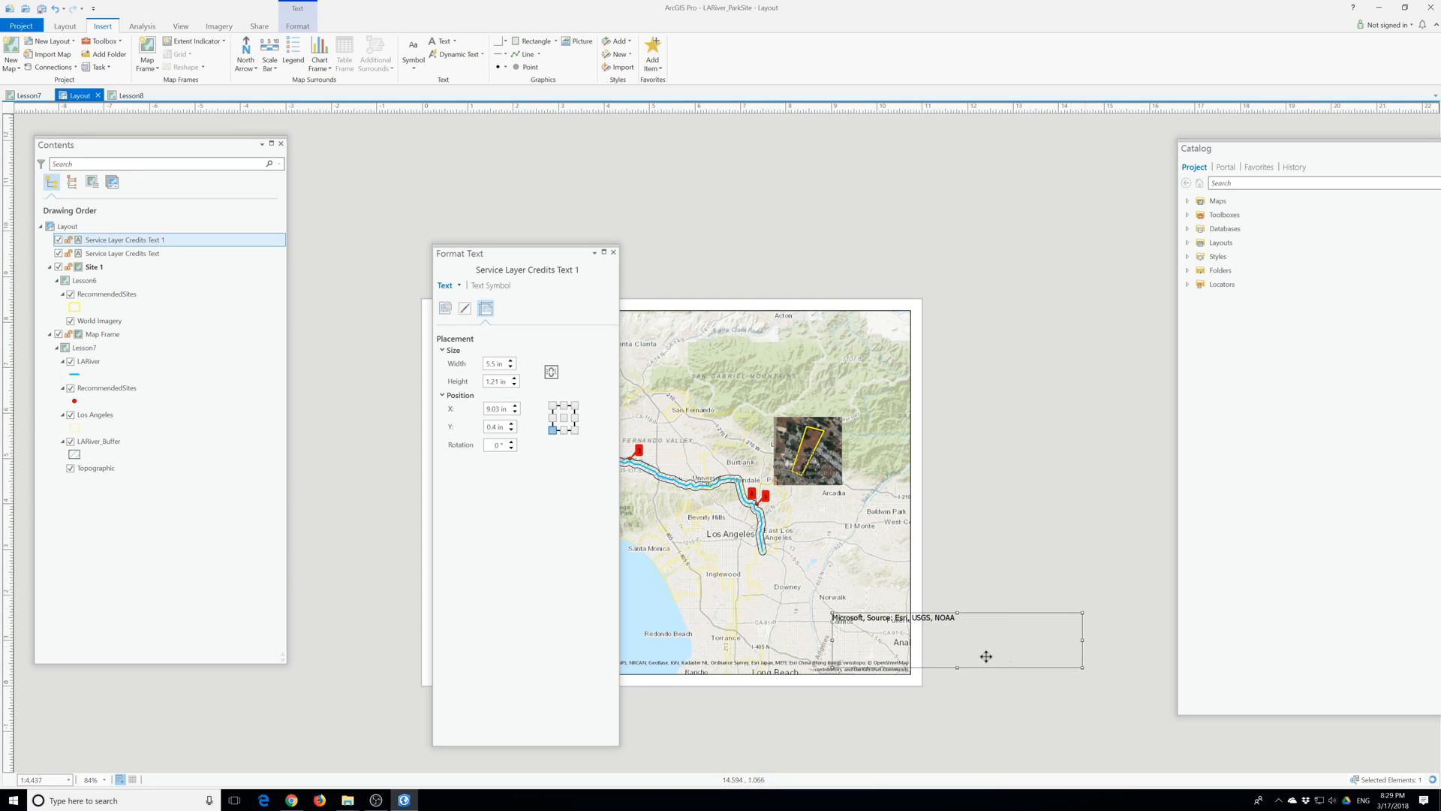
# Move the Microsoft credits text to just below the Site 1 map frame.
pyautogui.moveTo(958, 667); pyautogui.dragTo(884, 566)
pyautogui.click(999, 411)
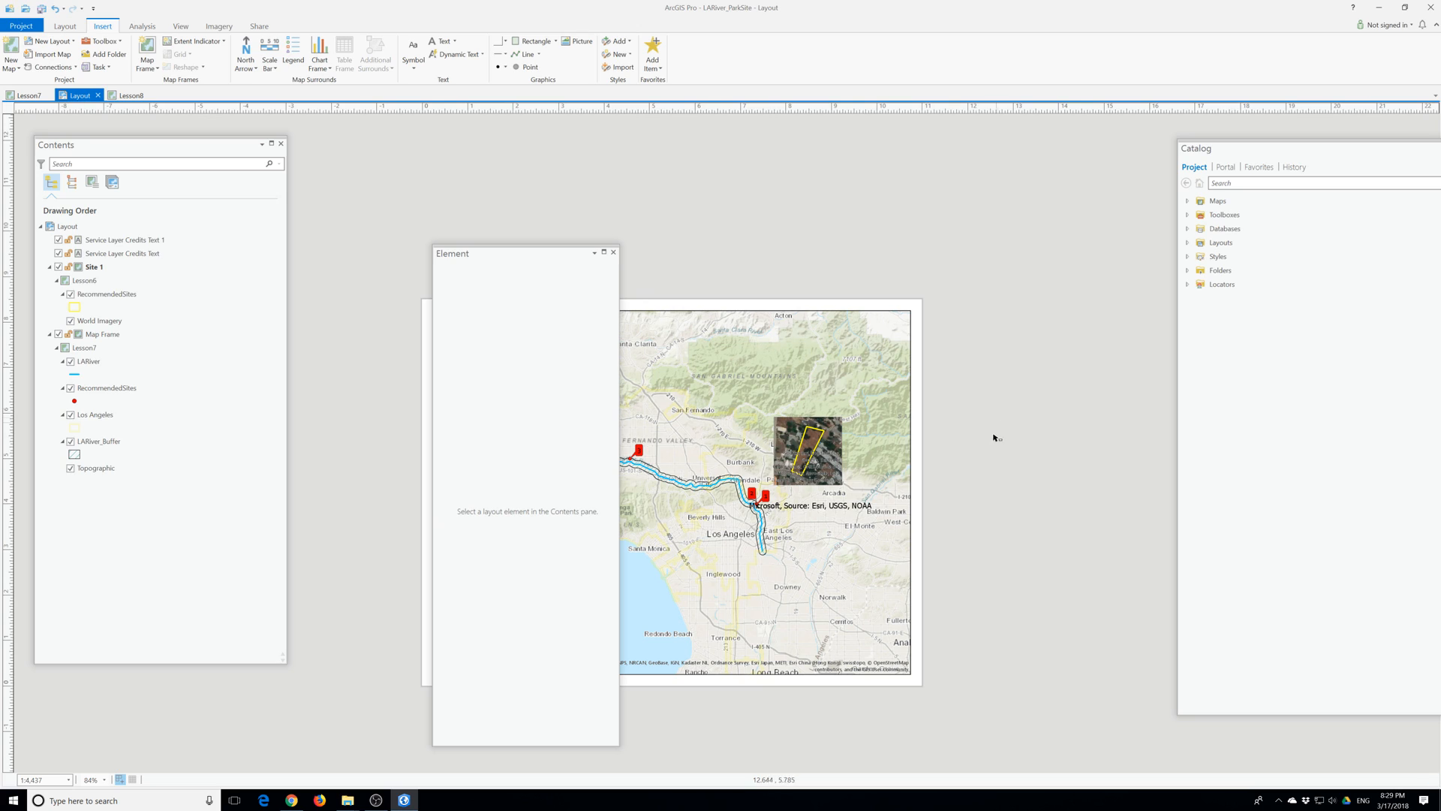
pyautogui.click(808, 481)
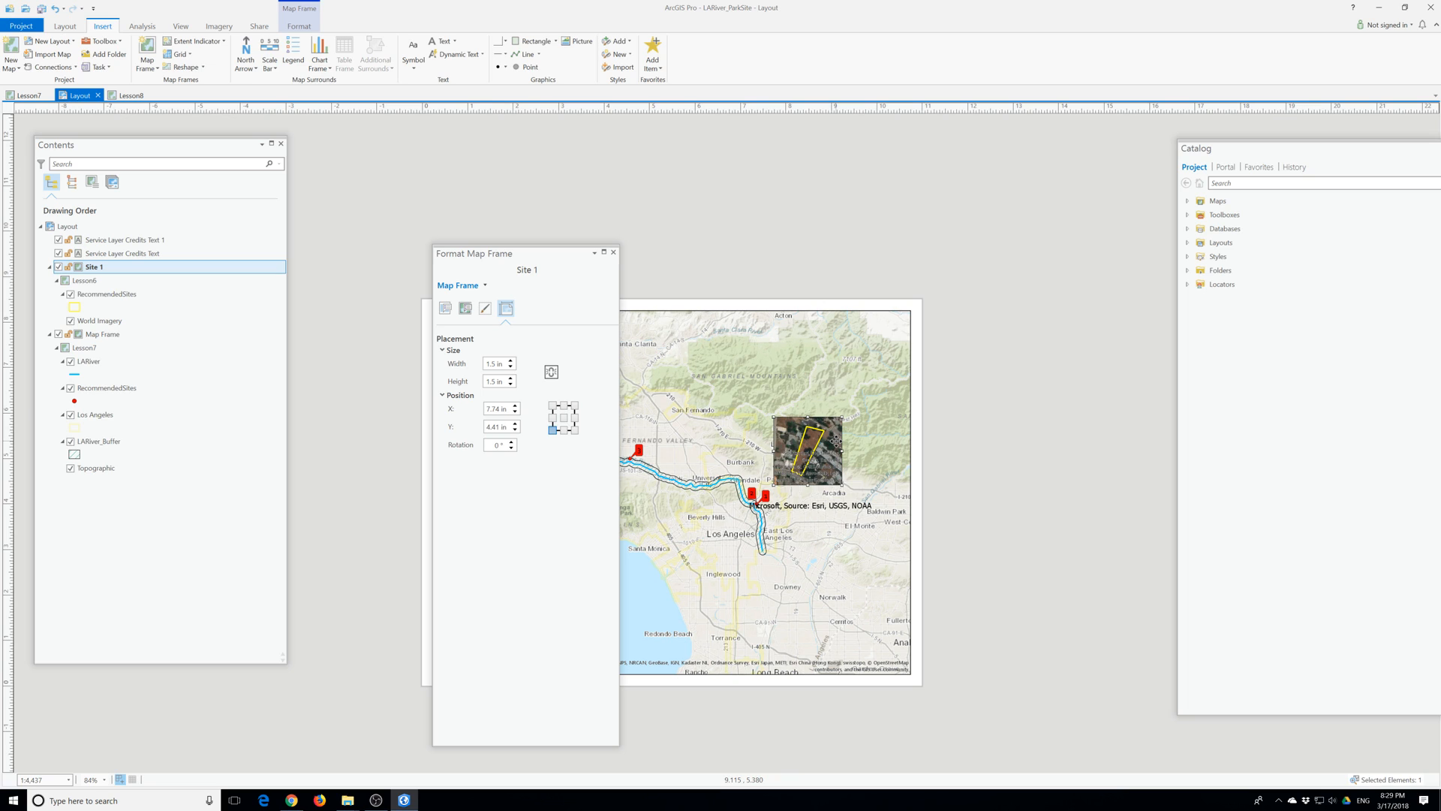
pyautogui.click(720, 267)
pyautogui.click(21, 26)
pyautogui.click(20, 96)
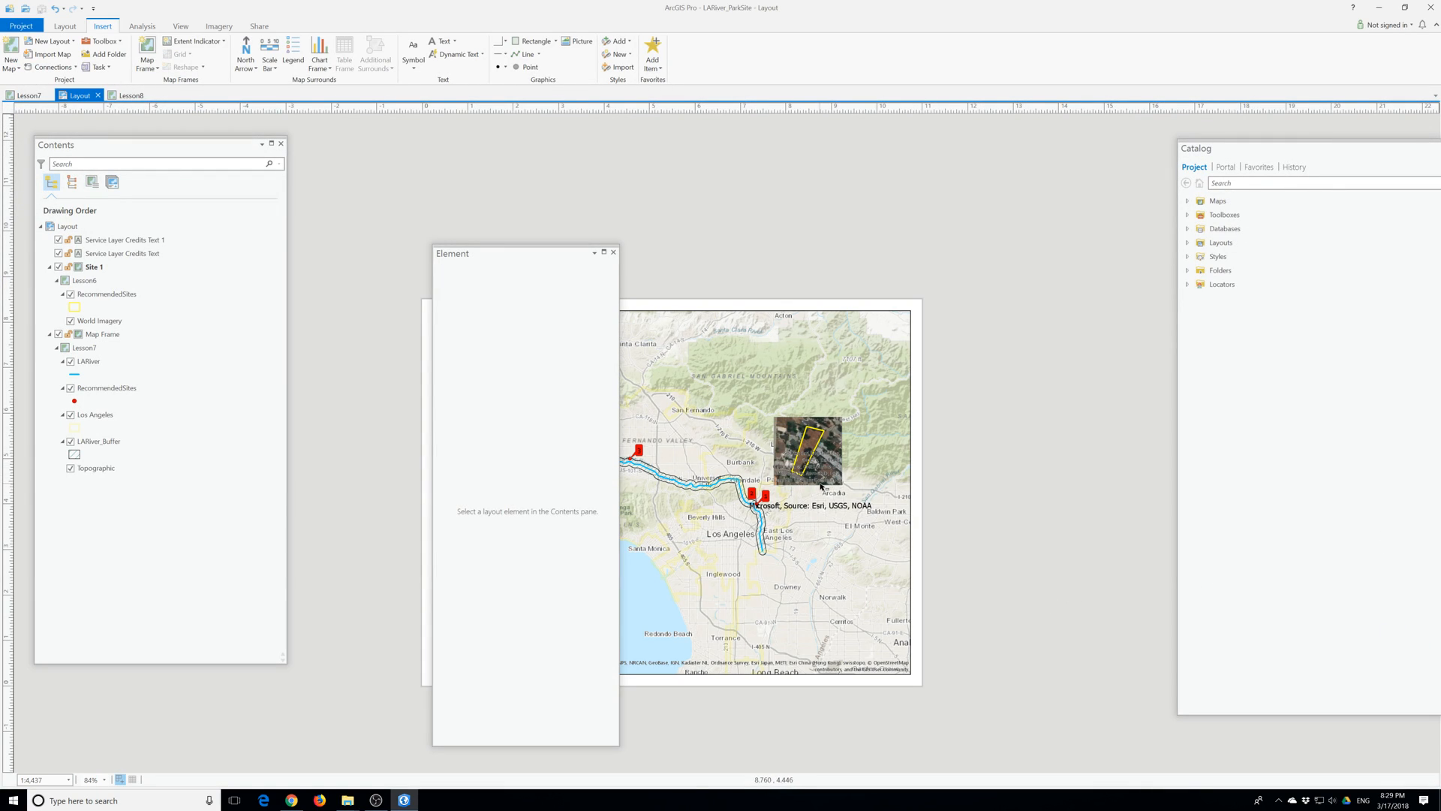
# Move the Microsoft credits text into the page's bottom margin, just below the main map frame, and deselect it.
pyautogui.click(805, 508)
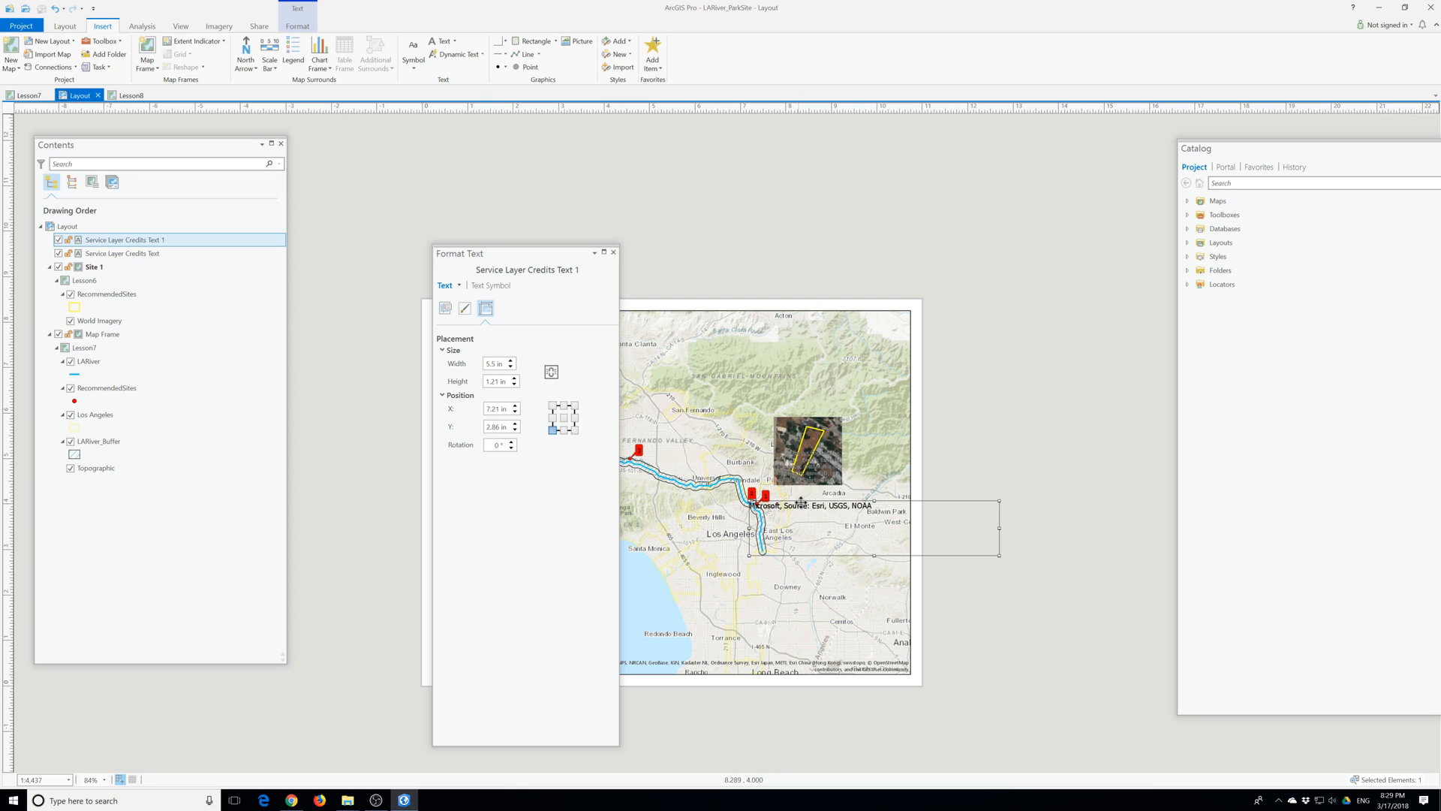
pyautogui.moveTo(801, 502); pyautogui.dragTo(772, 676)
pyautogui.click(1082, 725)
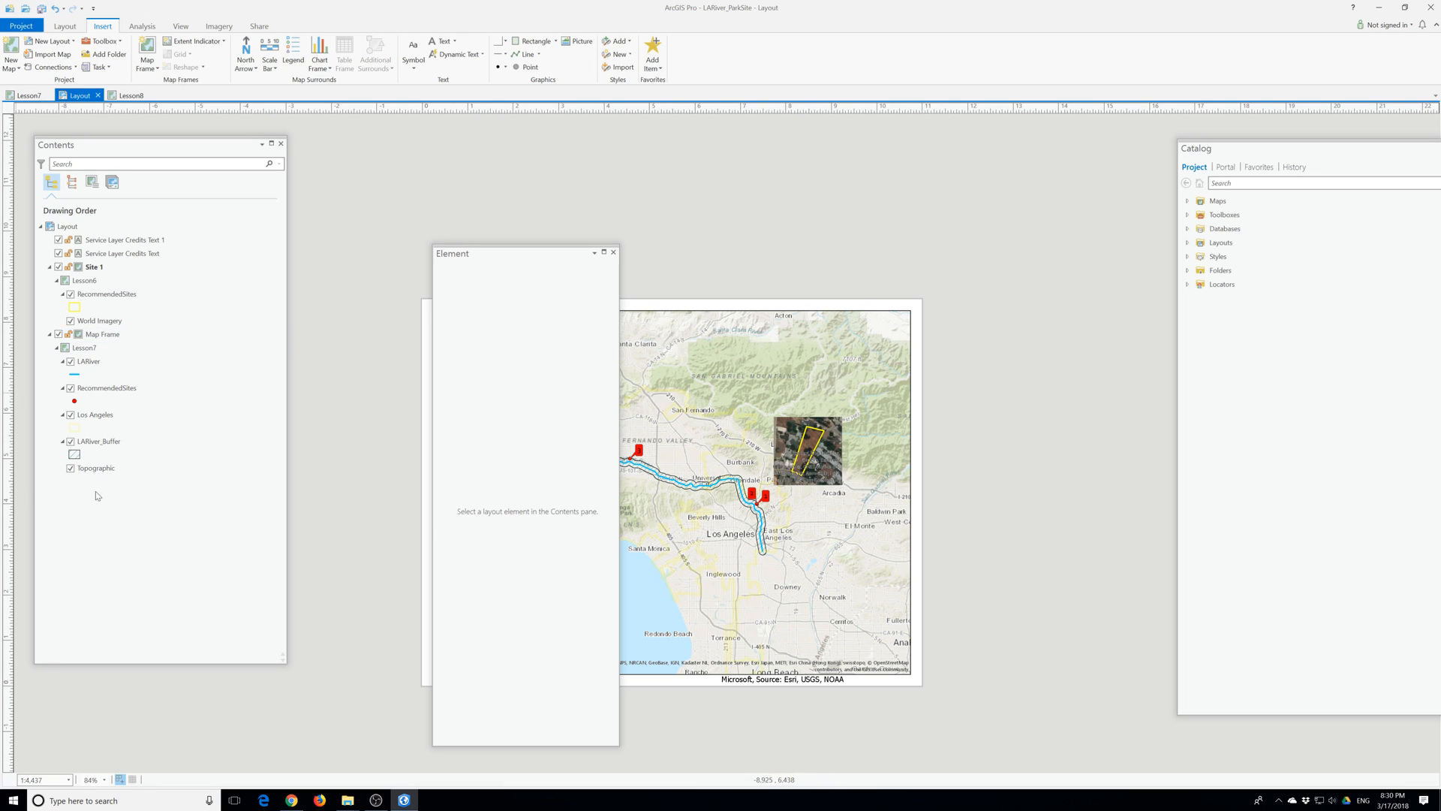
# Delete both Service Layer Credits text elements from the layout.
pyautogui.click(108, 299)
pyautogui.rightClick(101, 295)
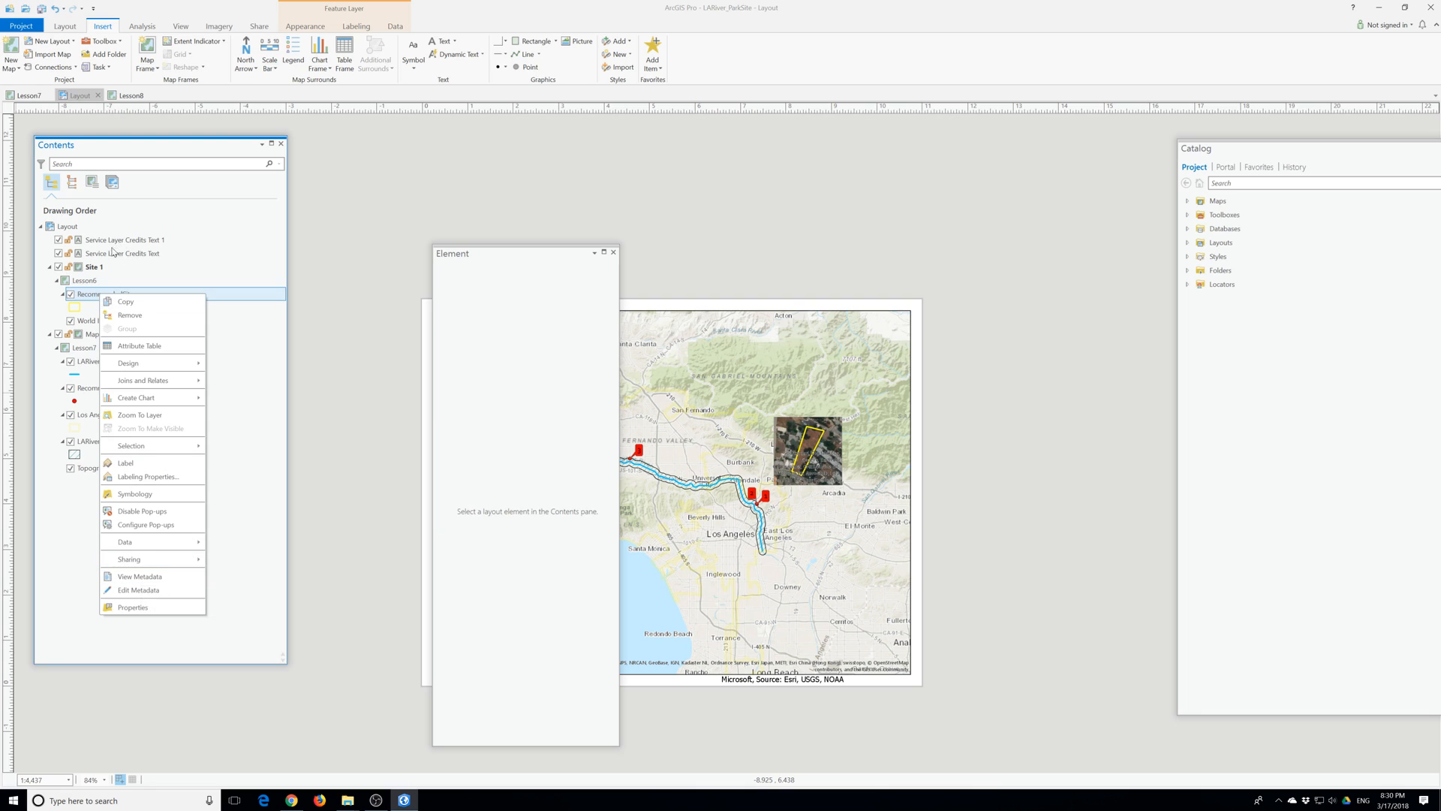
pyautogui.click(117, 252)
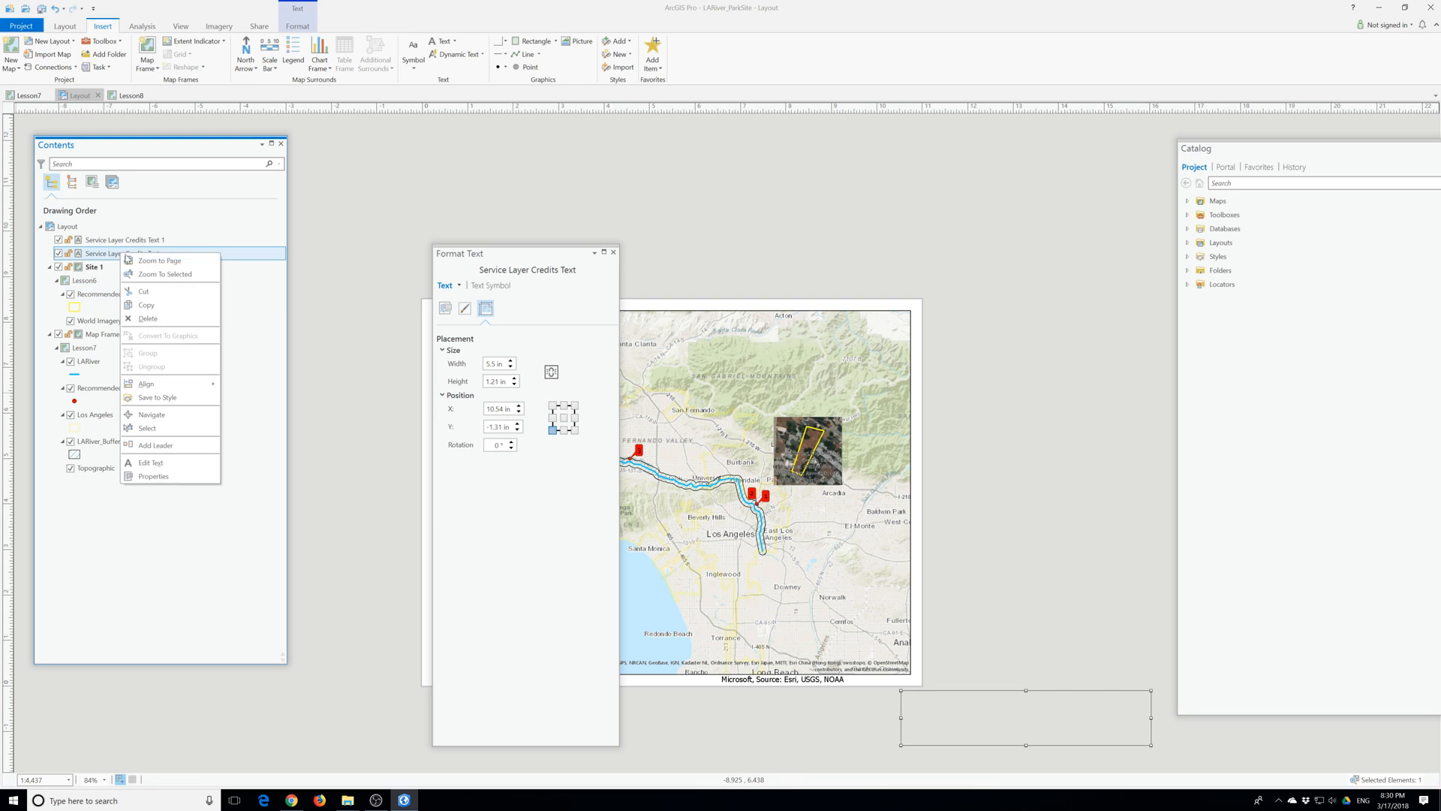
pyautogui.click(147, 319)
pyautogui.click(115, 244)
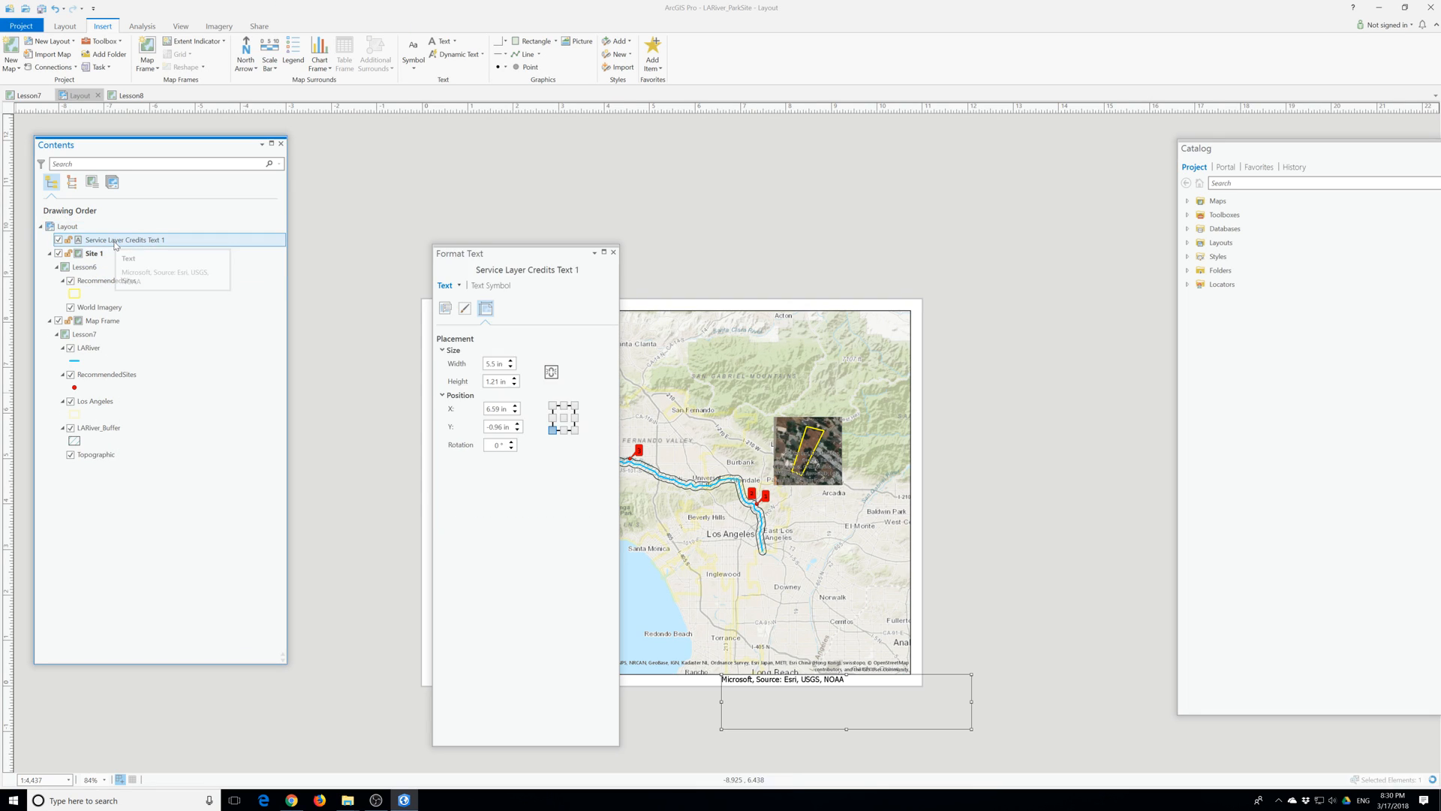
pyautogui.rightClick(115, 244)
pyautogui.click(161, 308)
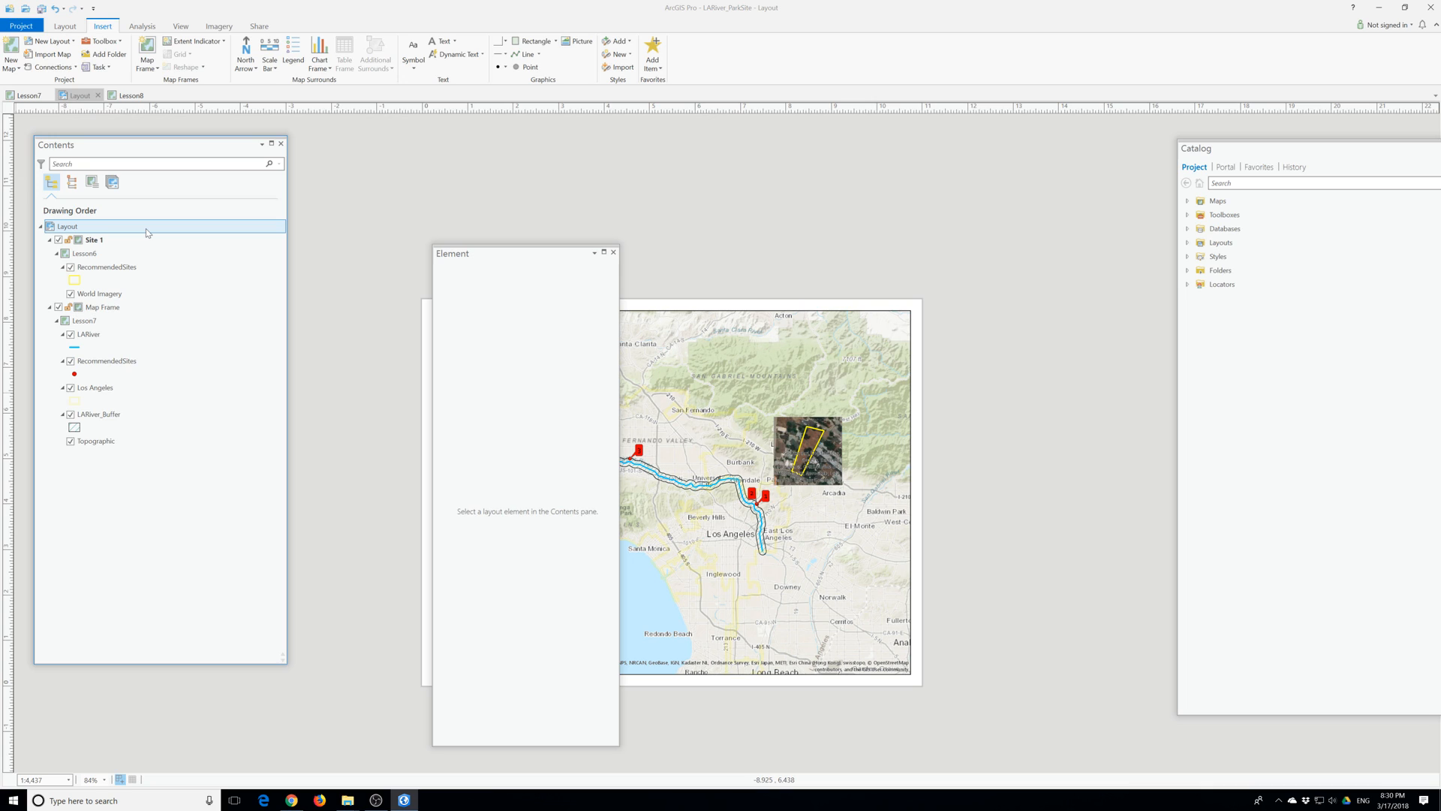
# Close the Element pane, open the attribute table of the Site 1 frame's RecommendedSites layer, and move the Contents pane off its first columns.
pyautogui.click(103, 272)
pyautogui.rightClick(103, 275)
pyautogui.click(614, 253)
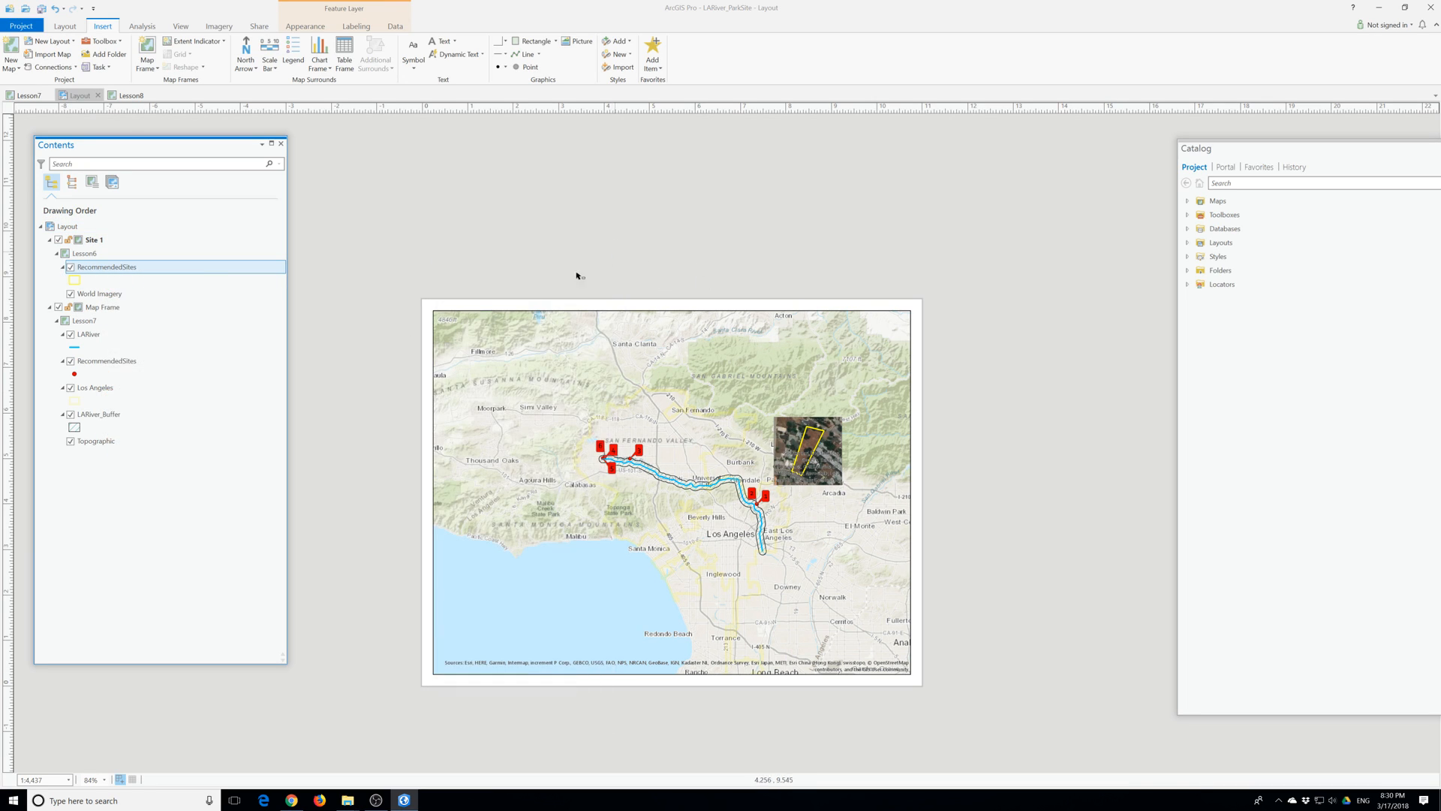
pyautogui.rightClick(114, 267)
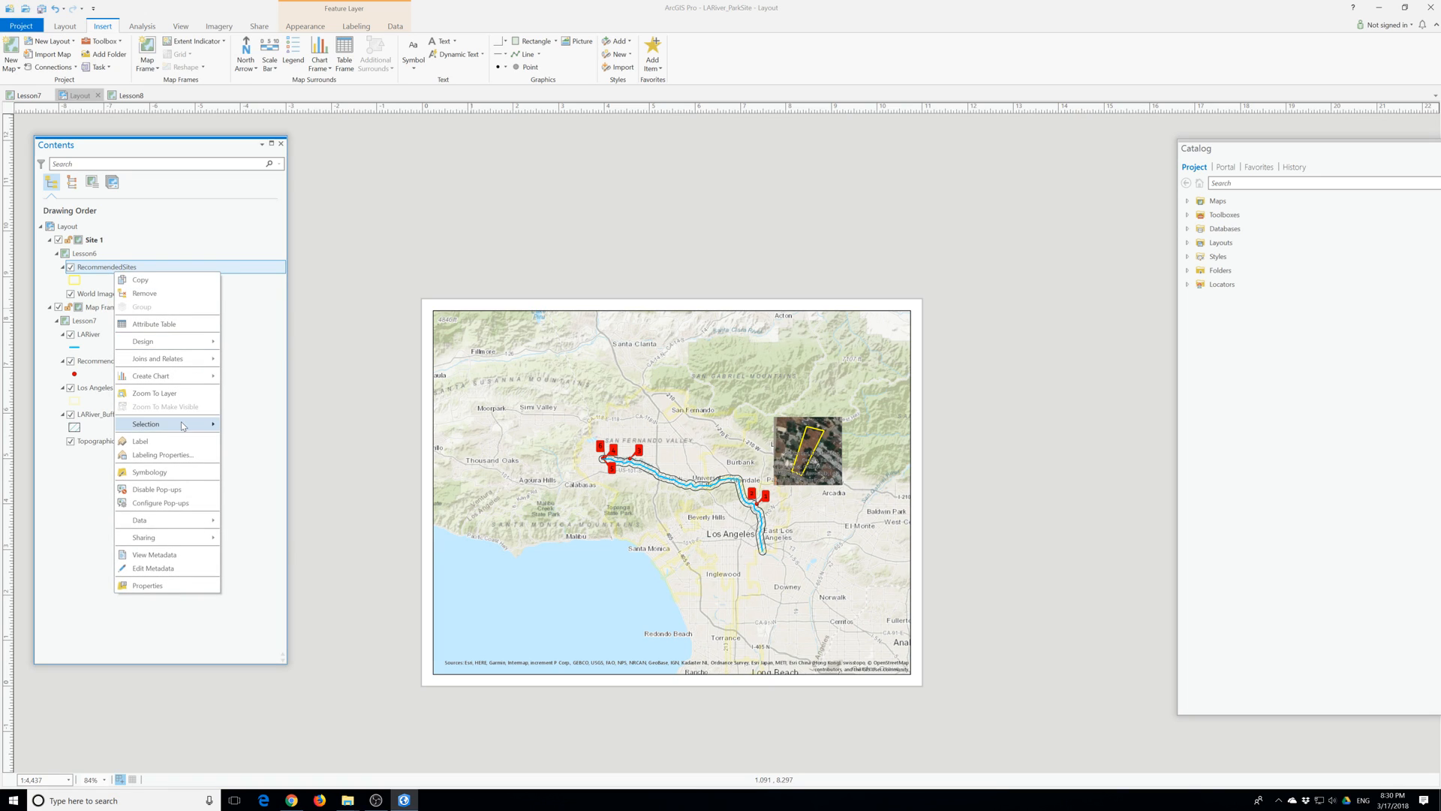
pyautogui.moveTo(168, 527)
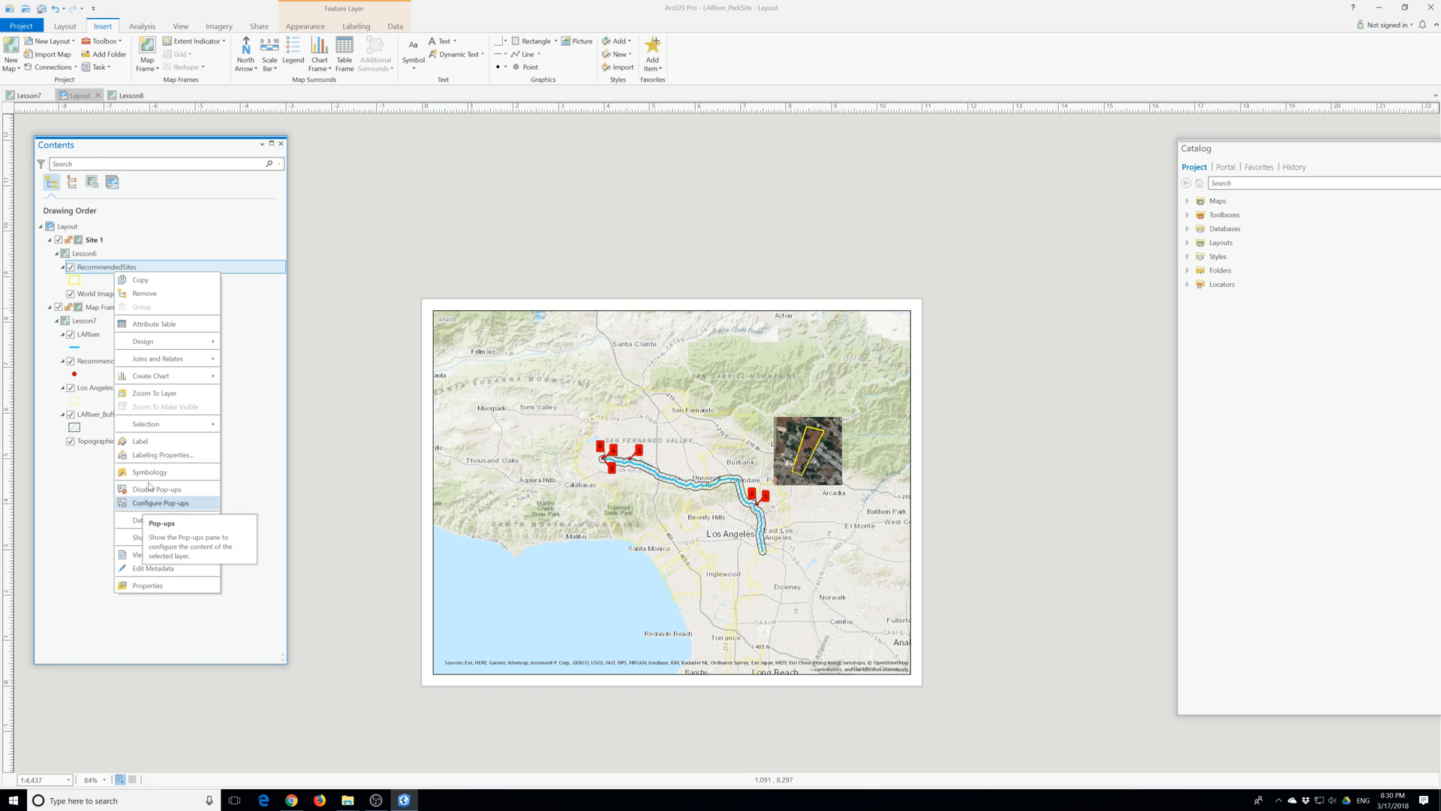
pyautogui.click(158, 323)
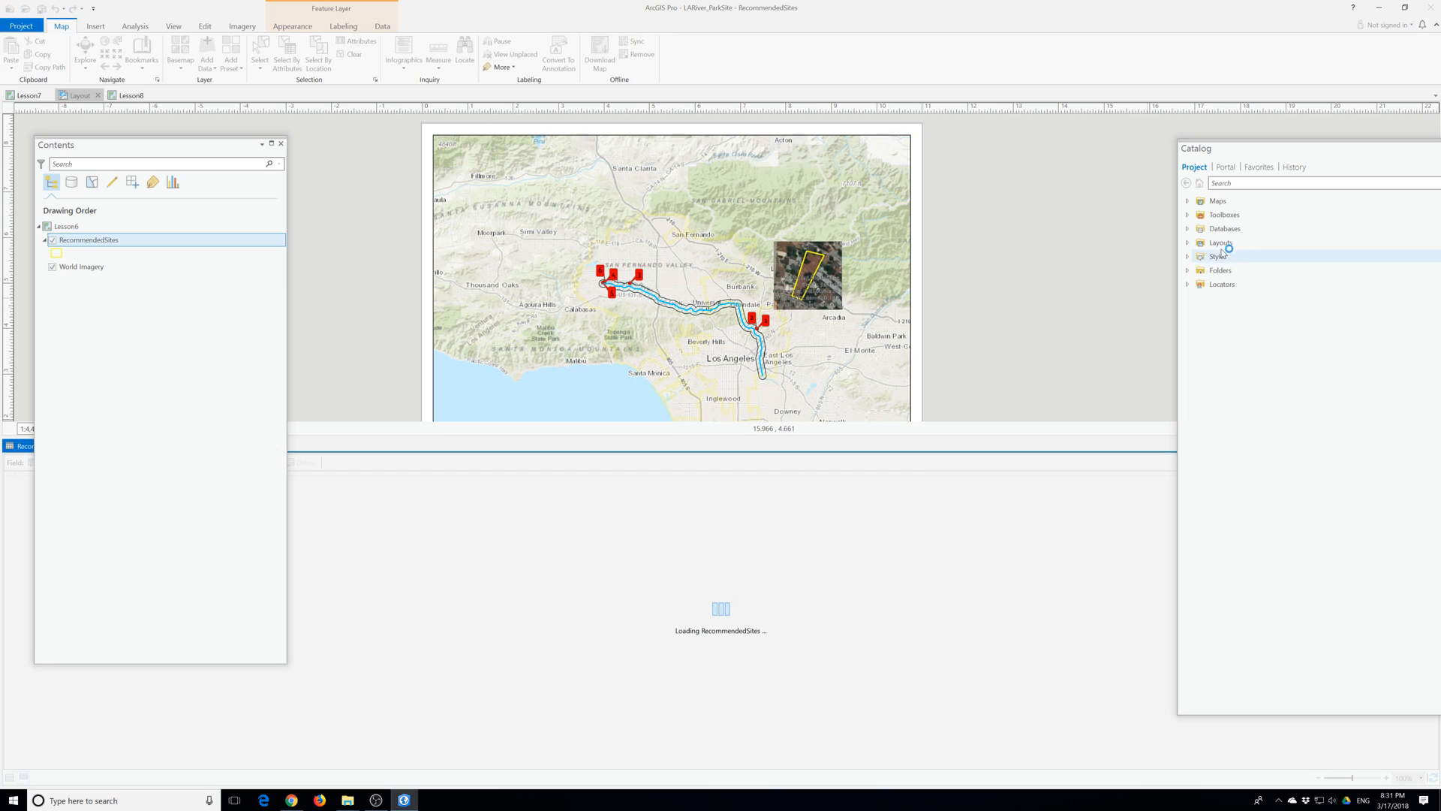
pyautogui.moveTo(137, 145); pyautogui.dragTo(533, 122)
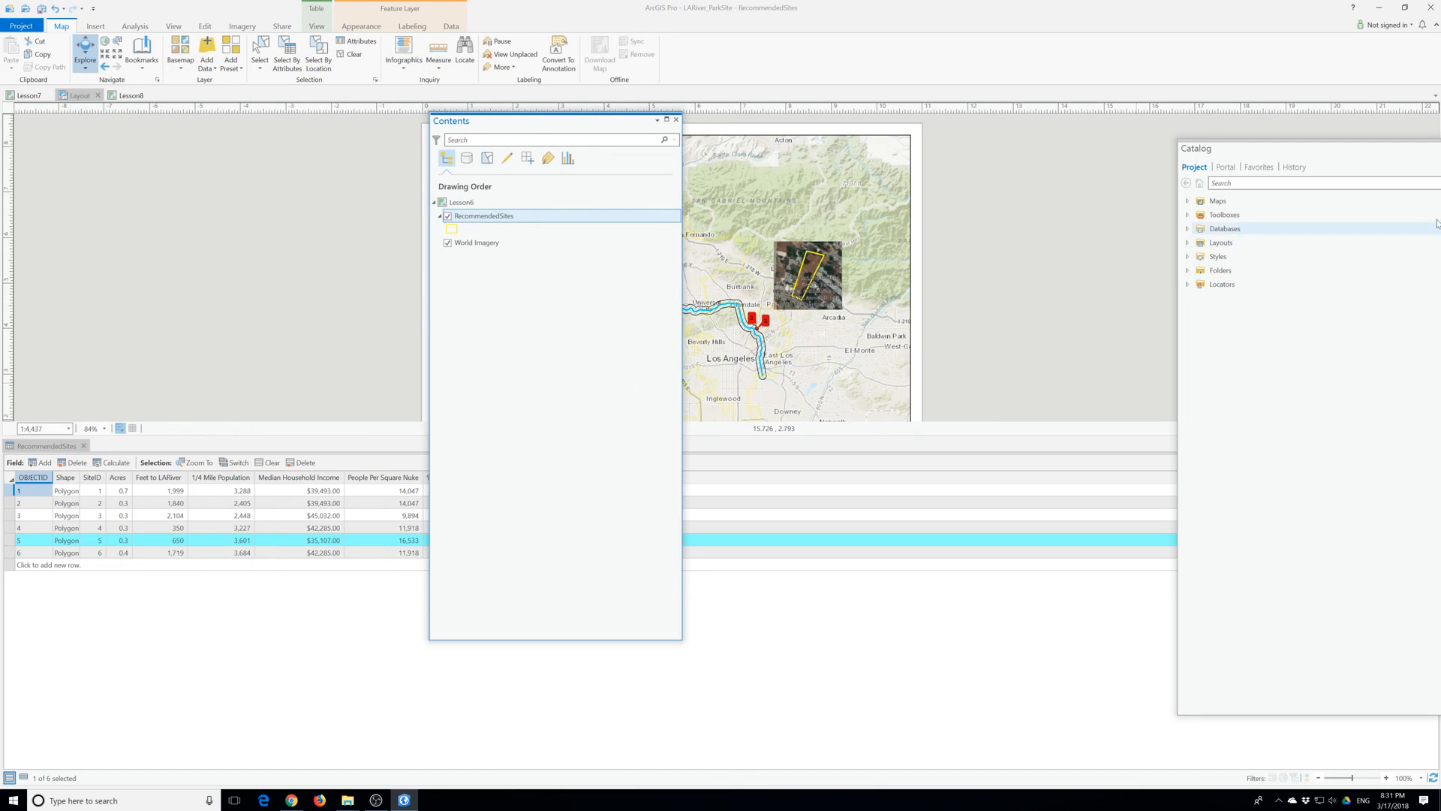
# Open the Fields view of the RecommendedSites table to examine its field names and aliases.
pyautogui.click(1319, 152)
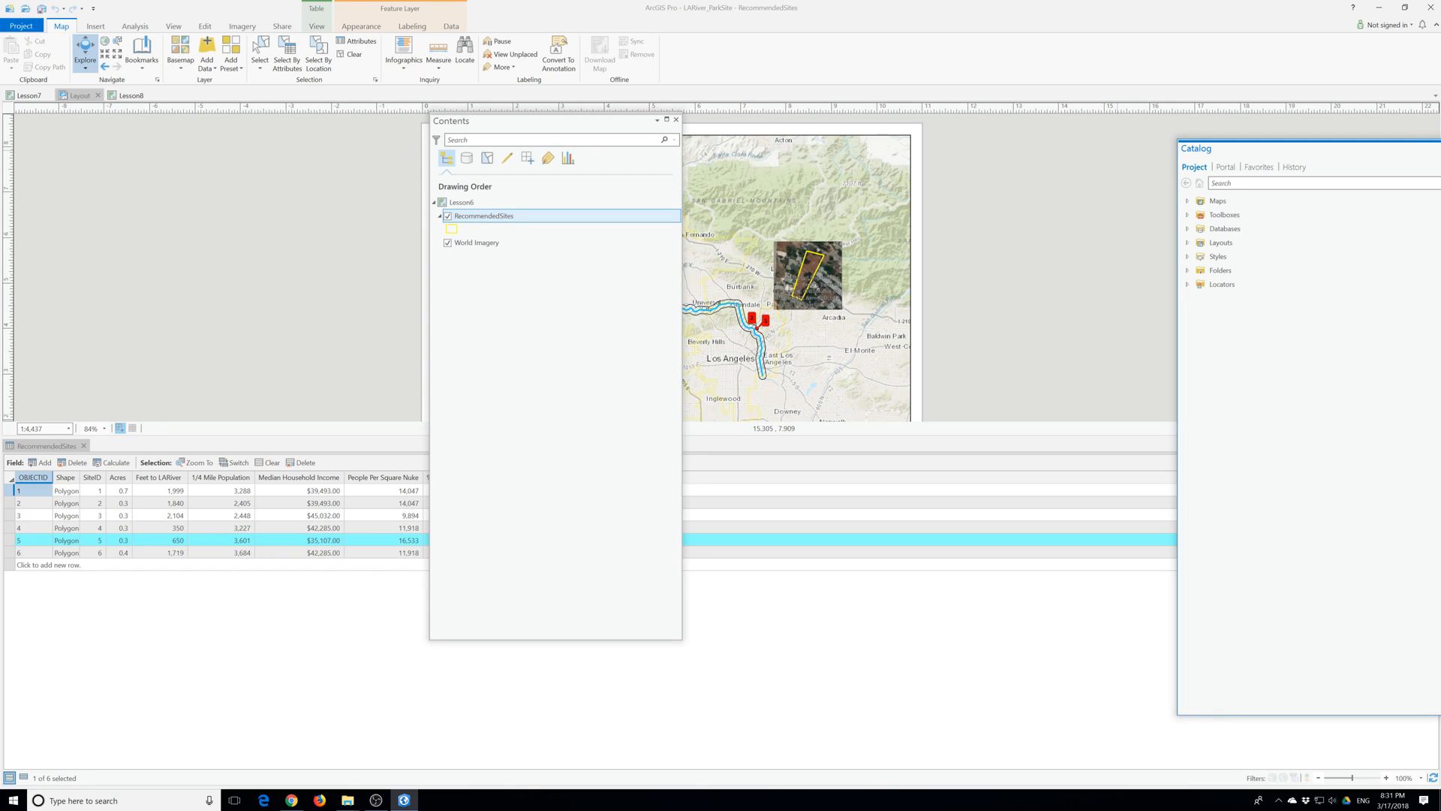
pyautogui.click(1430, 462)
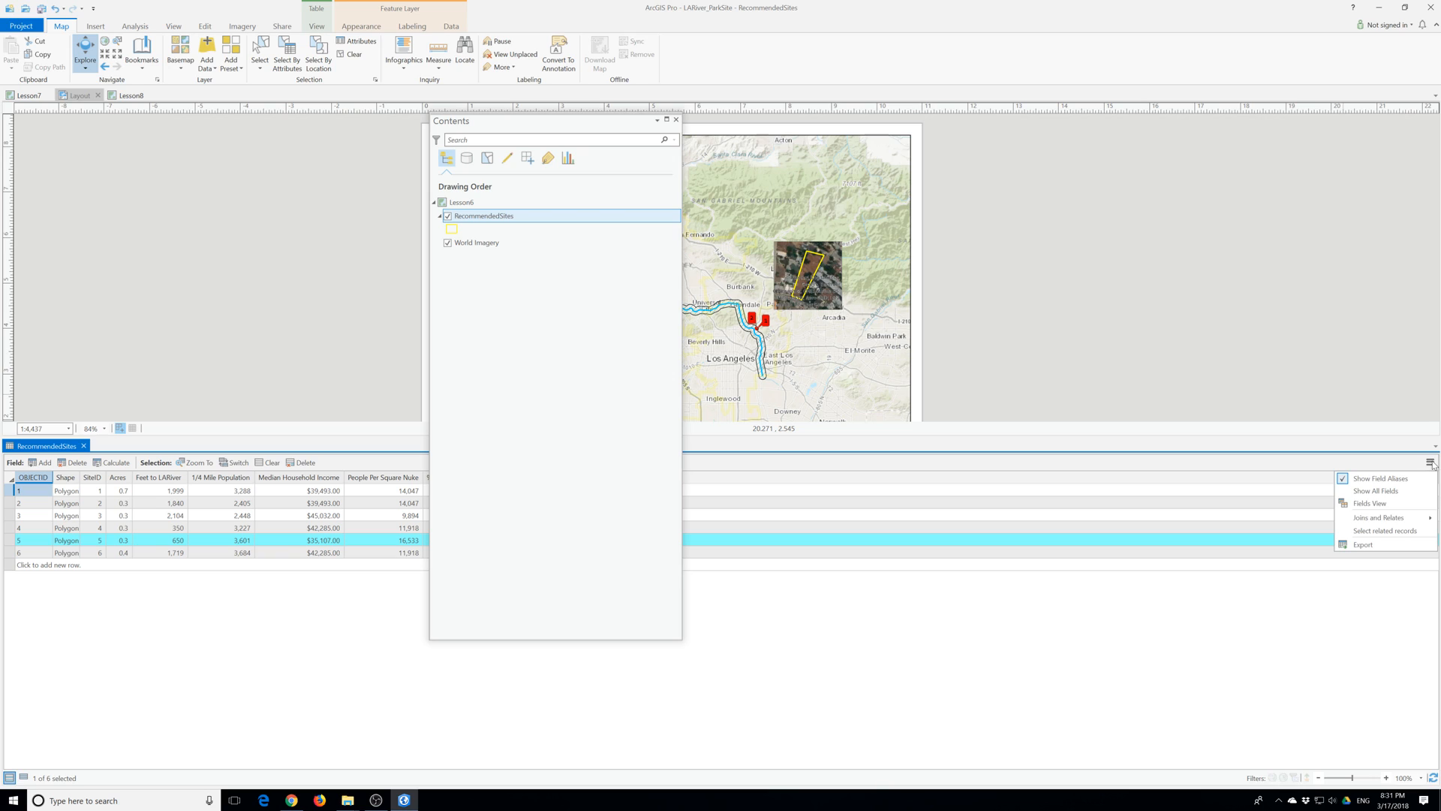
pyautogui.click(1369, 503)
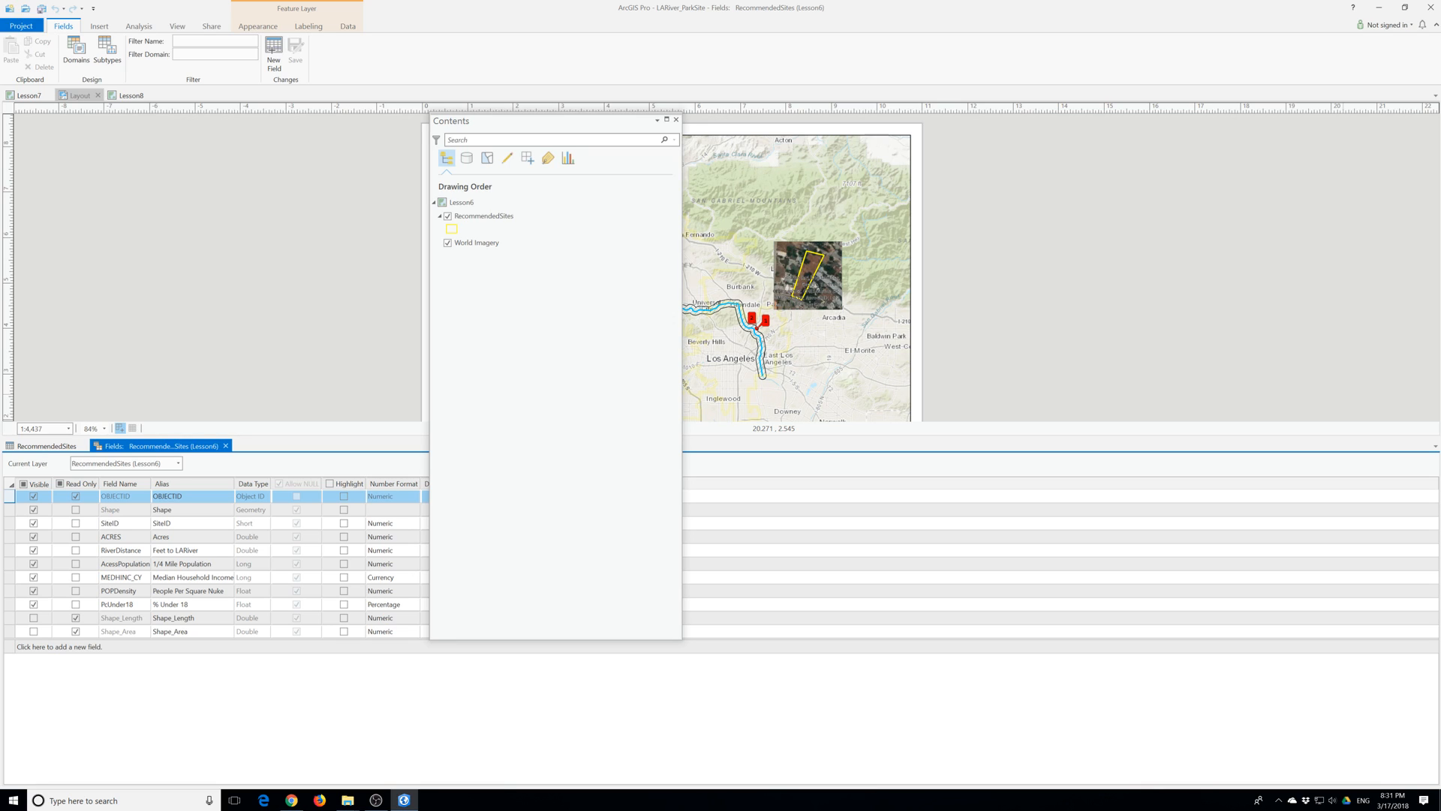
# Close the Fields view and the RecommendedSites table, and move the Contents pane clear of the layout page.
pyautogui.click(45, 447)
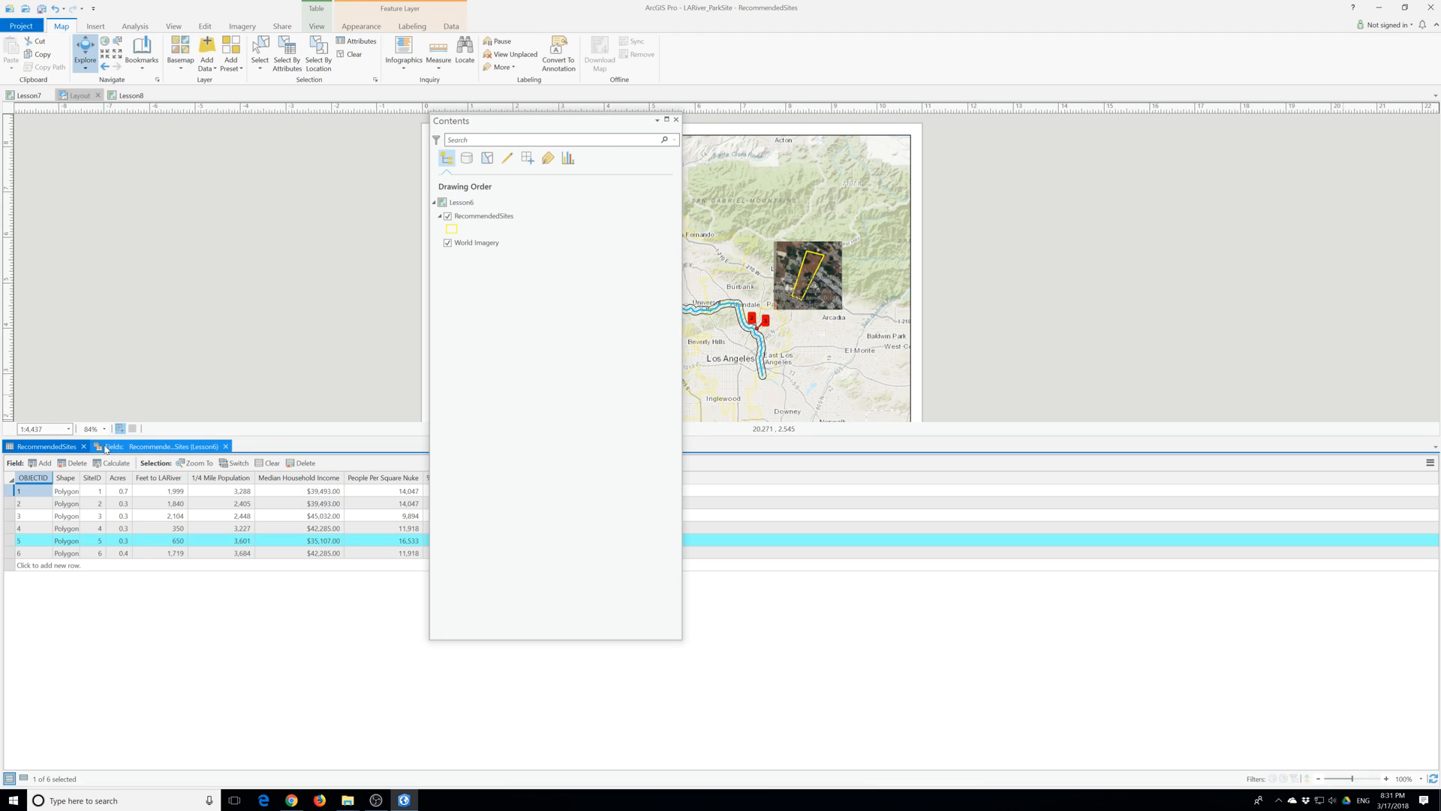
pyautogui.click(225, 447)
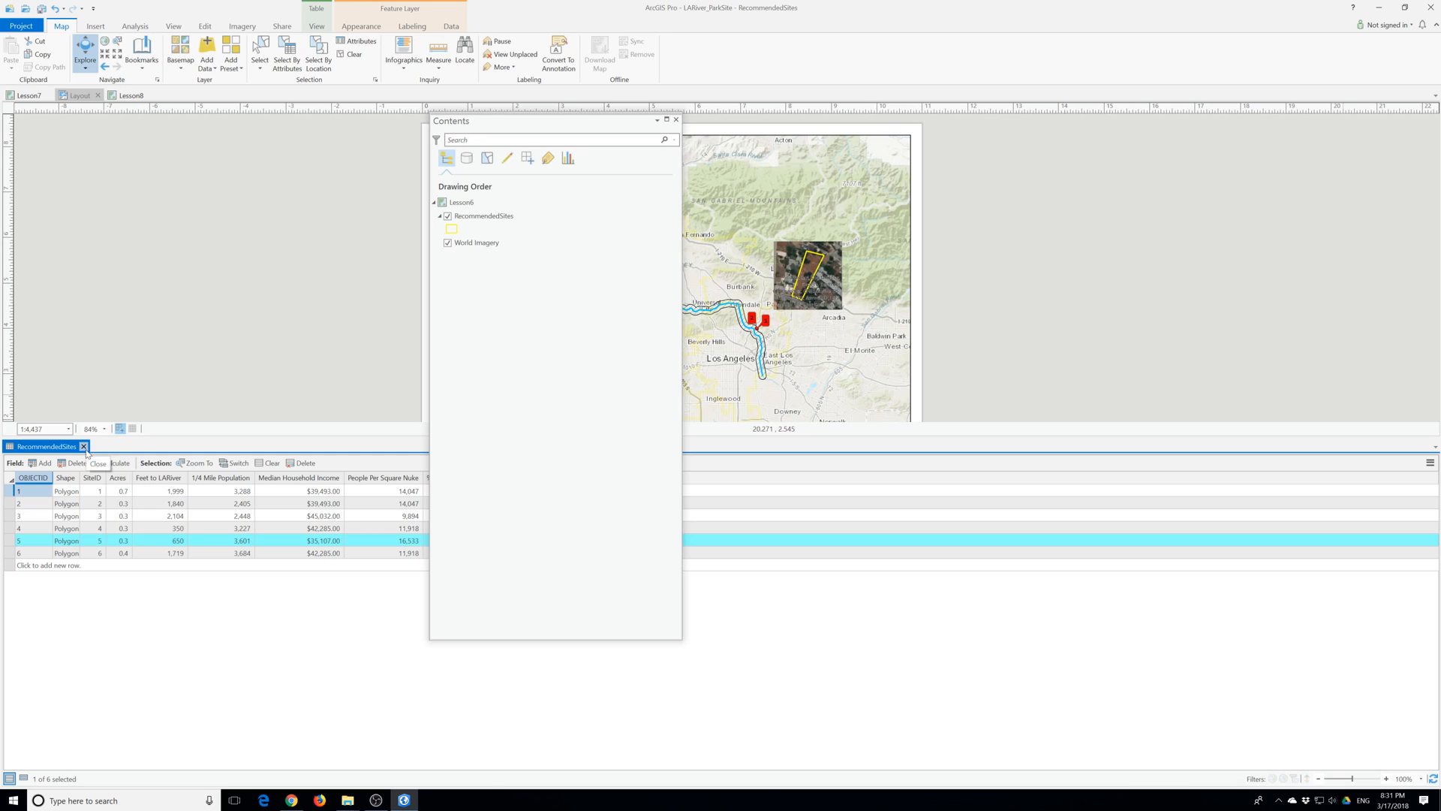
pyautogui.click(83, 446)
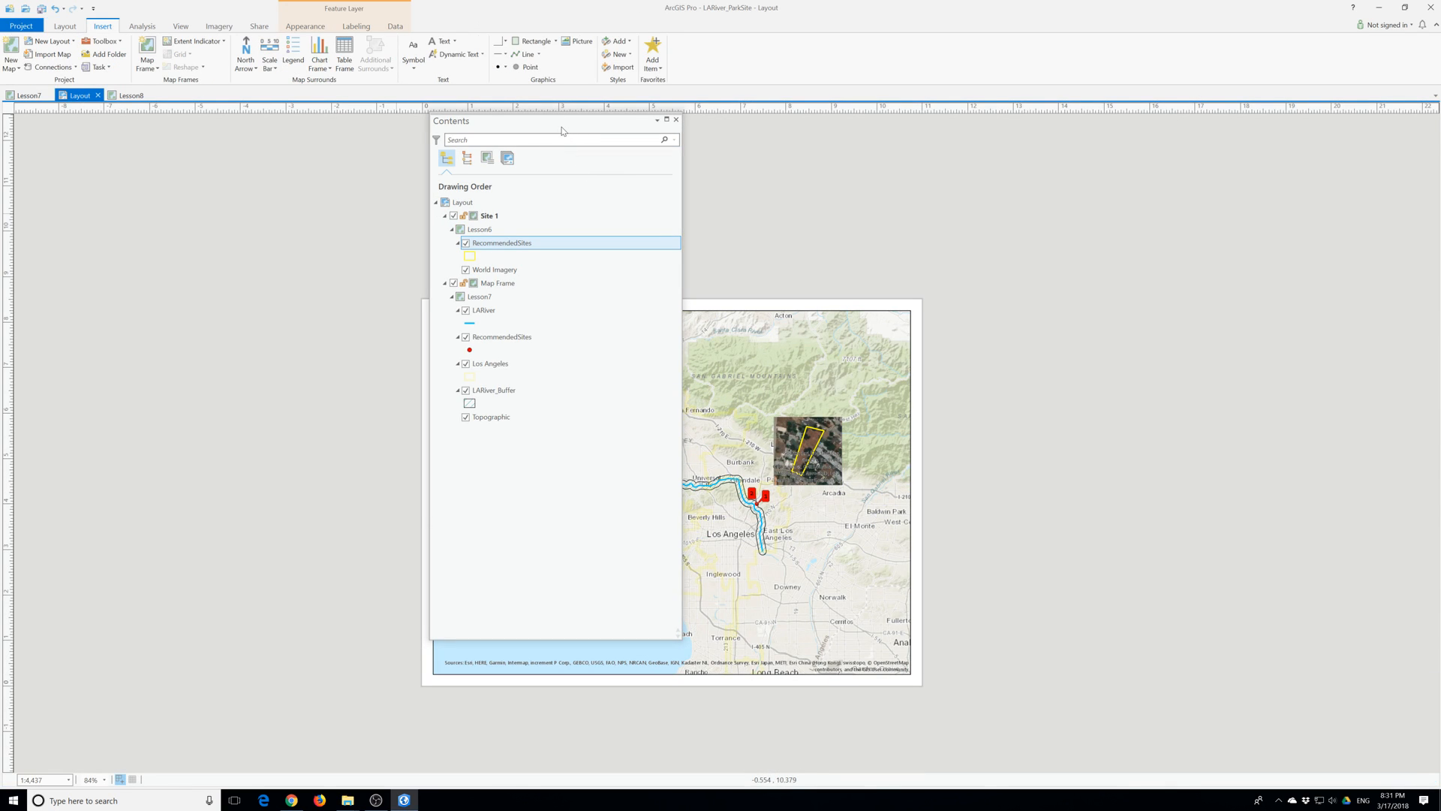
pyautogui.moveTo(493, 125); pyautogui.dragTo(181, 176)
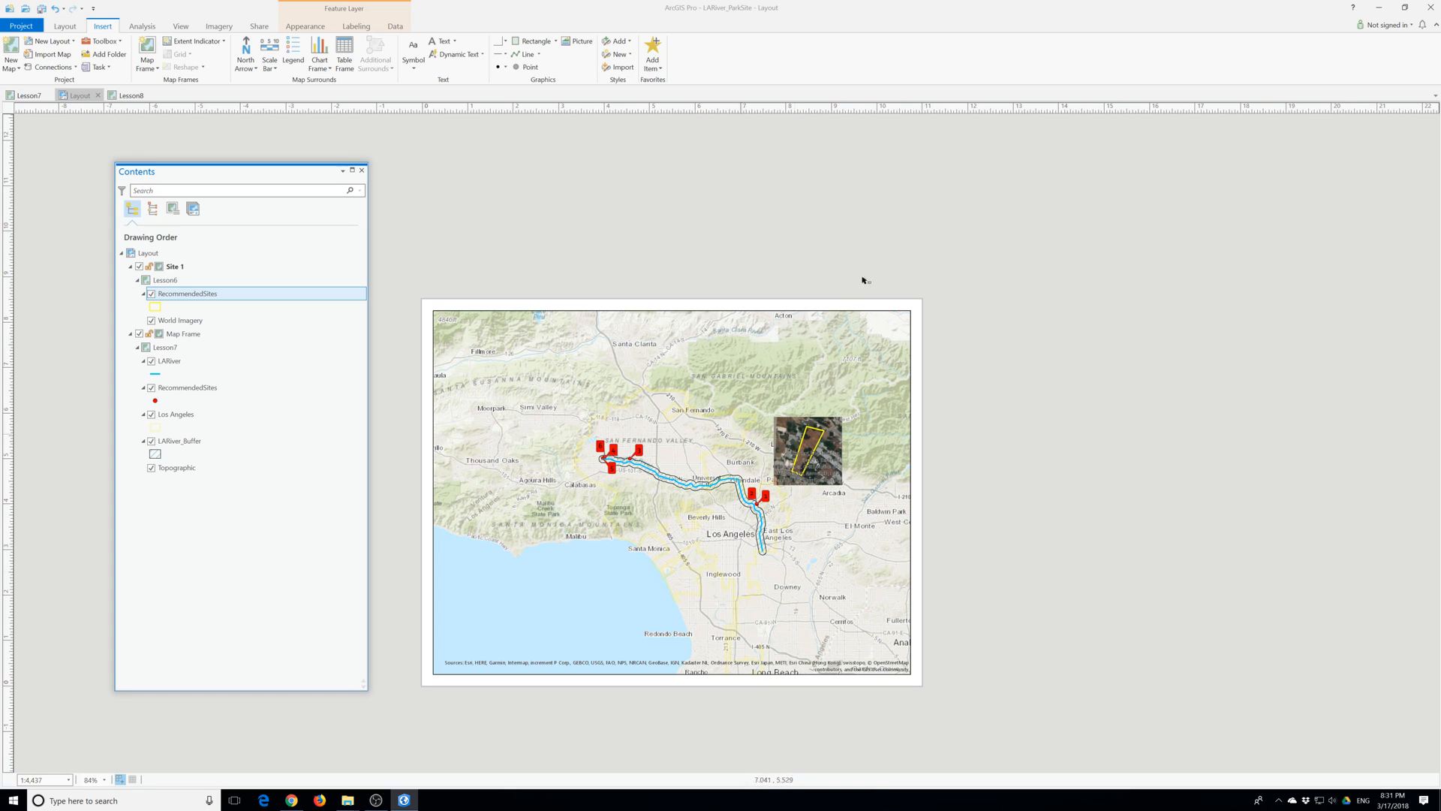
# Turn on labels for the RecommendedSites layer in the Site 1 map frame.
pyautogui.click(355, 27)
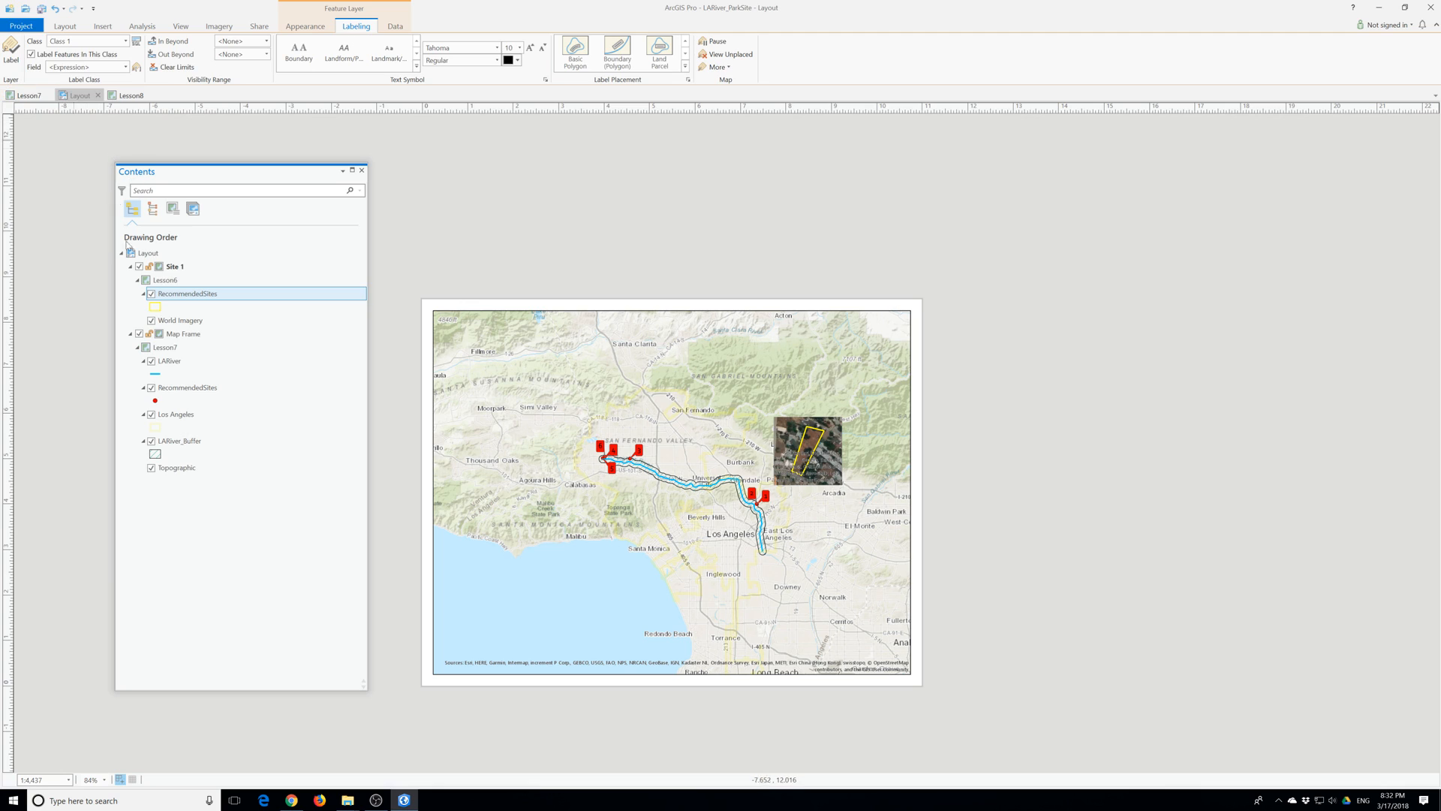
pyautogui.rightClick(172, 295)
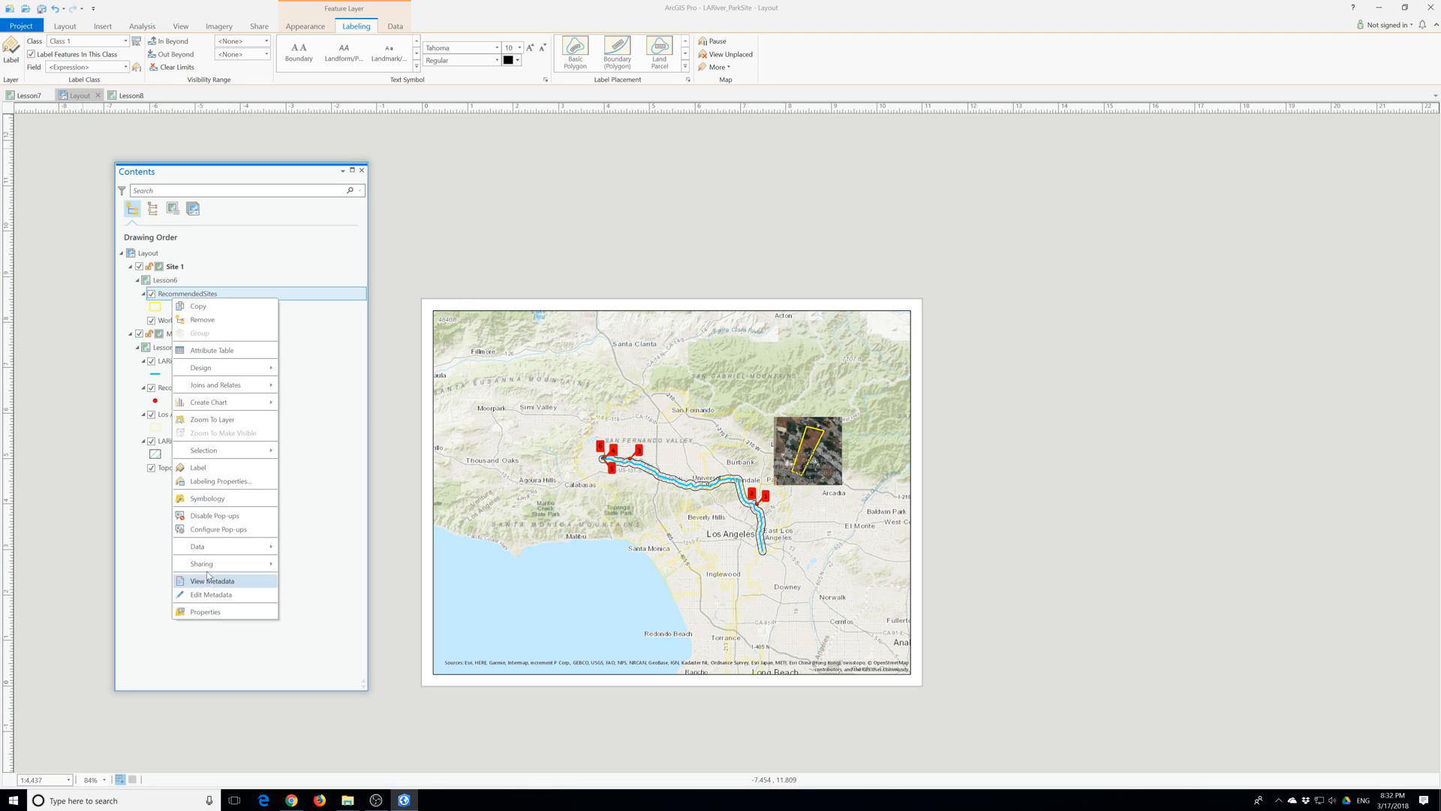
pyautogui.click(190, 468)
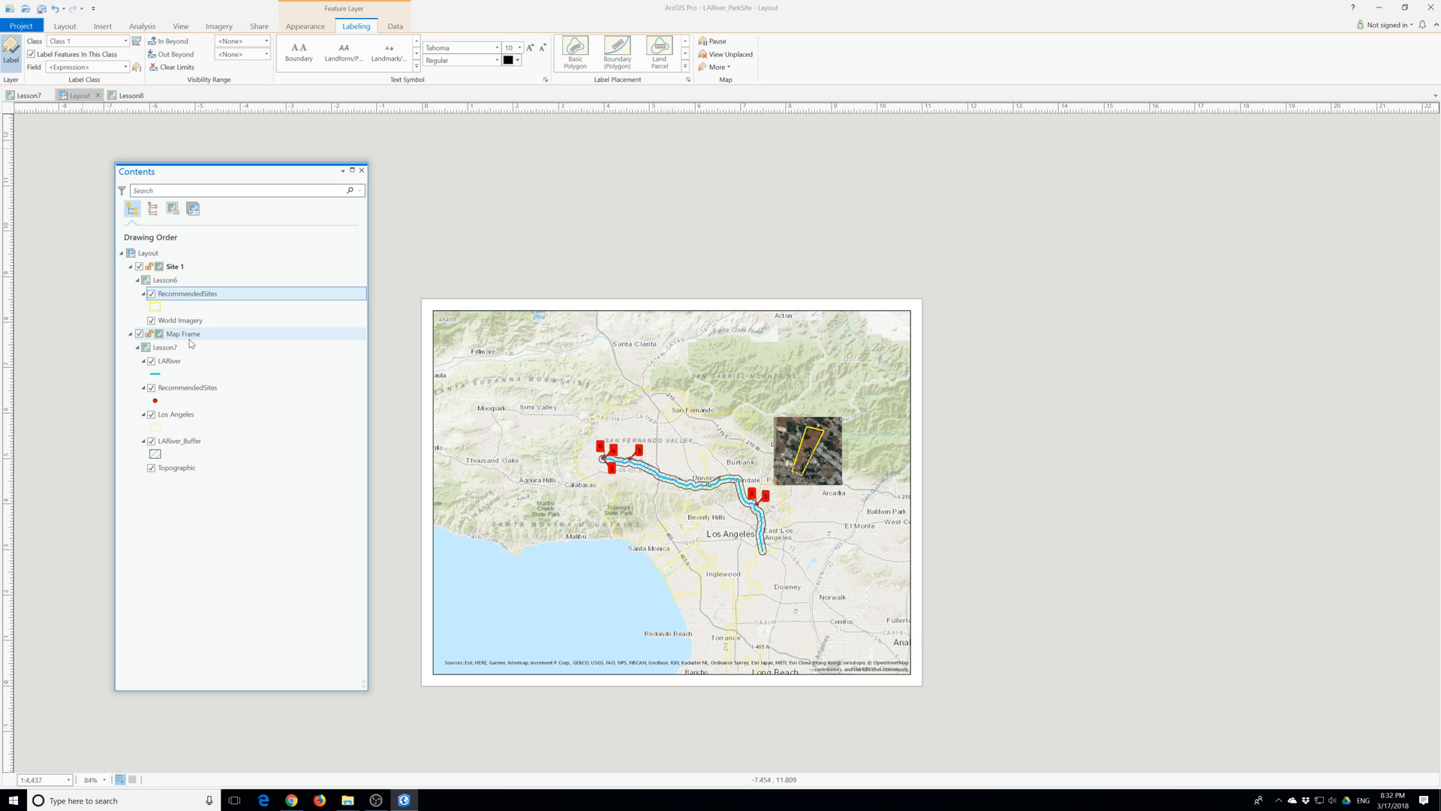
# Set the RecommendedSites label font to Arial with a size of 8.
pyautogui.click(497, 48)
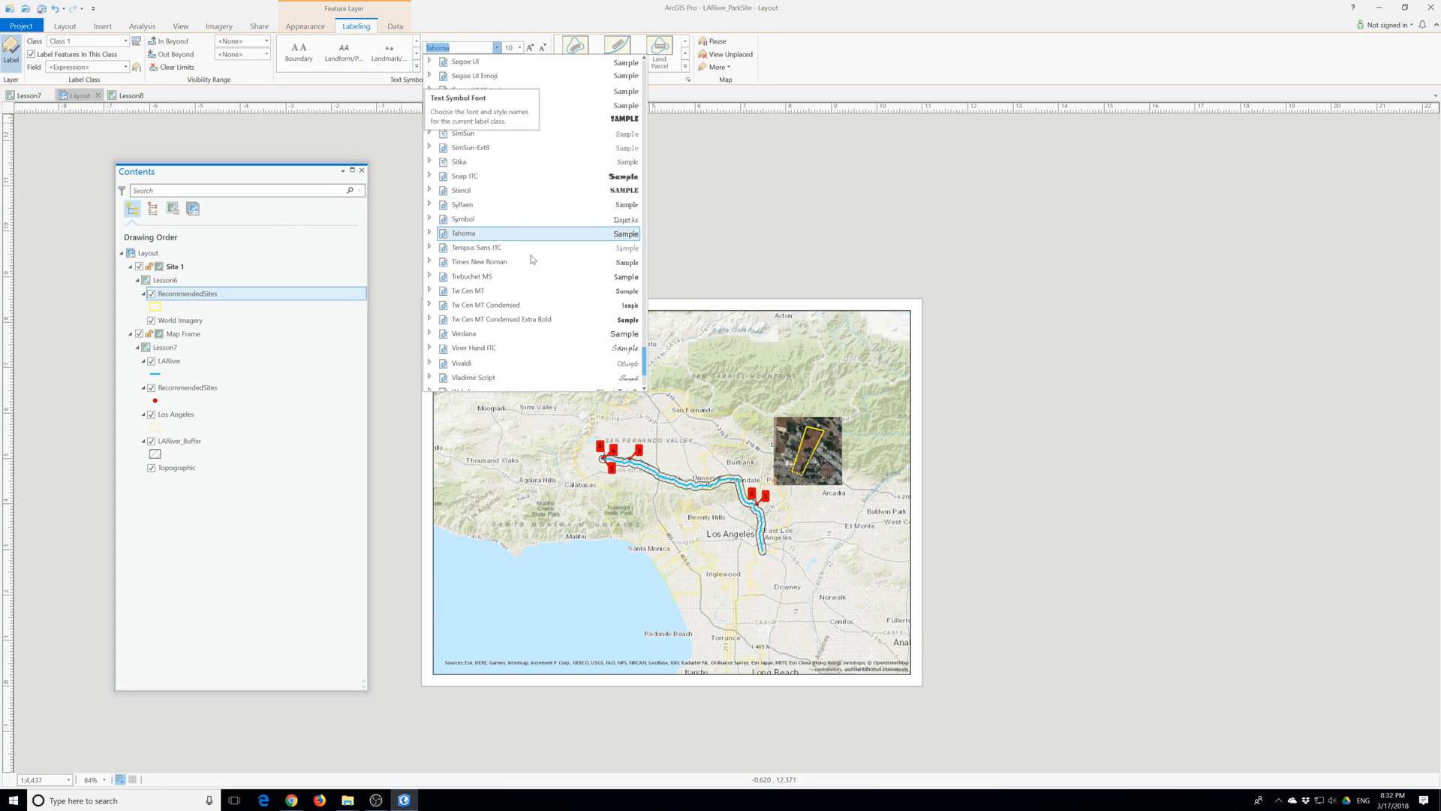
pyautogui.write('Arial')
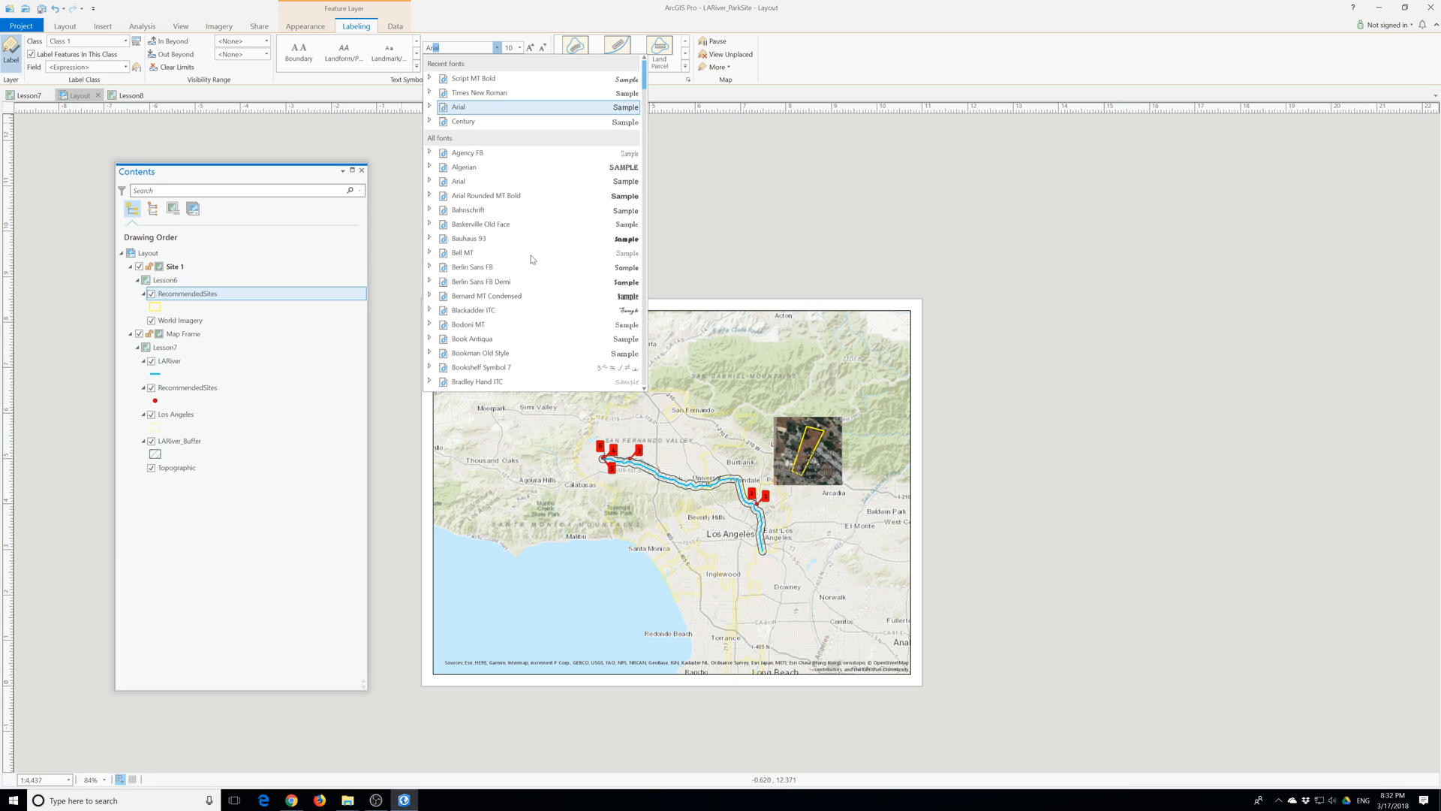
pyautogui.click(476, 111)
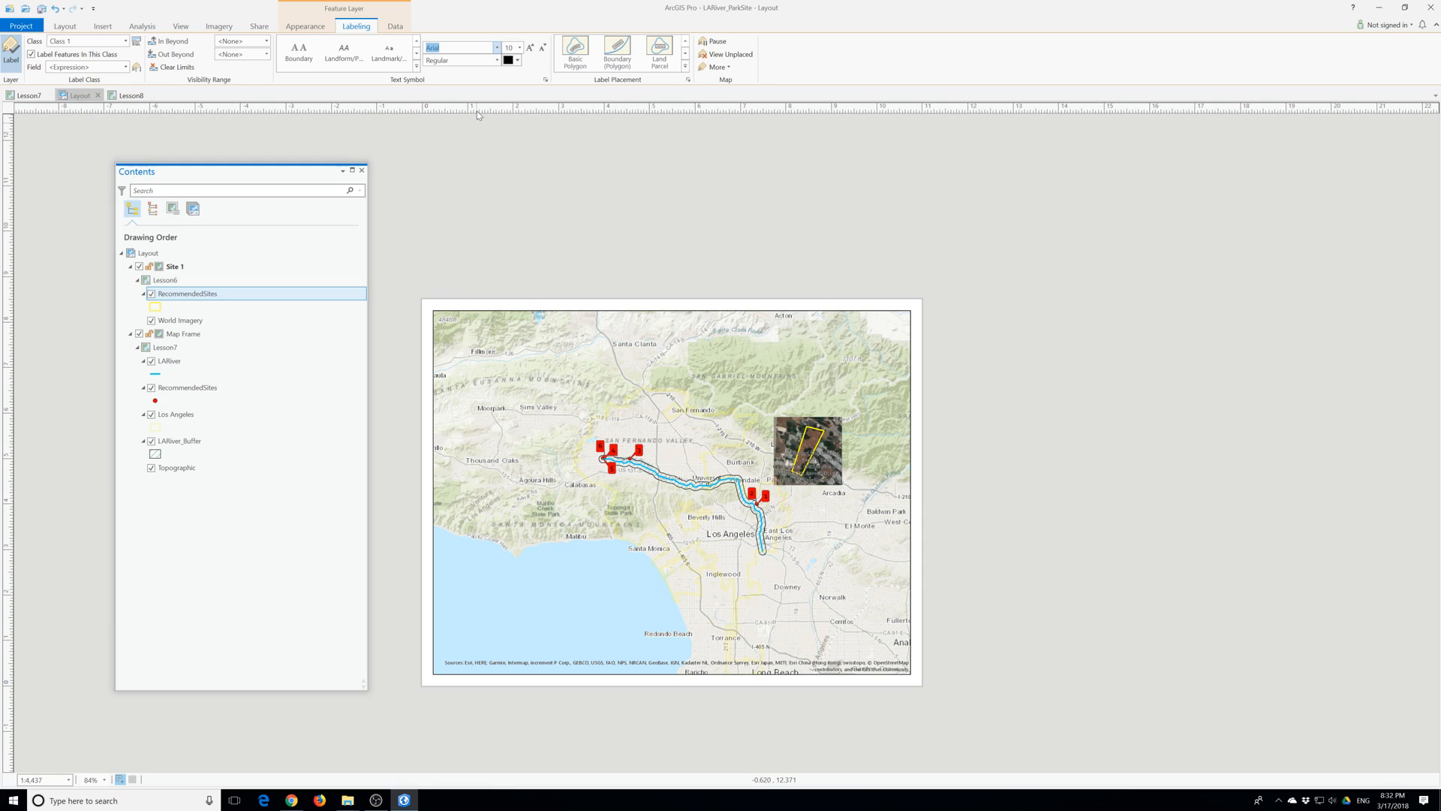
pyautogui.press('Tab')
pyautogui.click(695, 258)
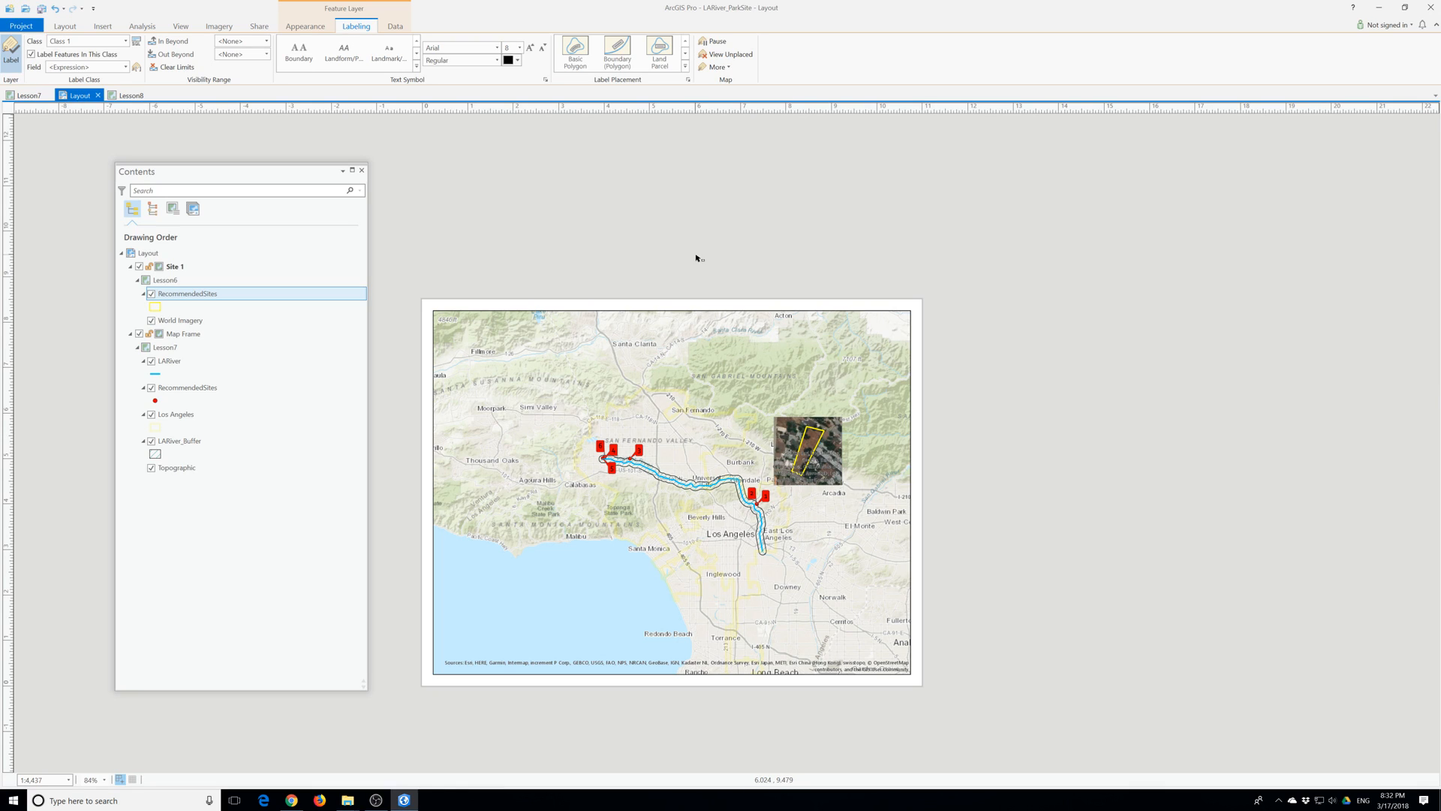
# Make the RecommendedSites label text yellow and bold.
pyautogui.click(517, 60)
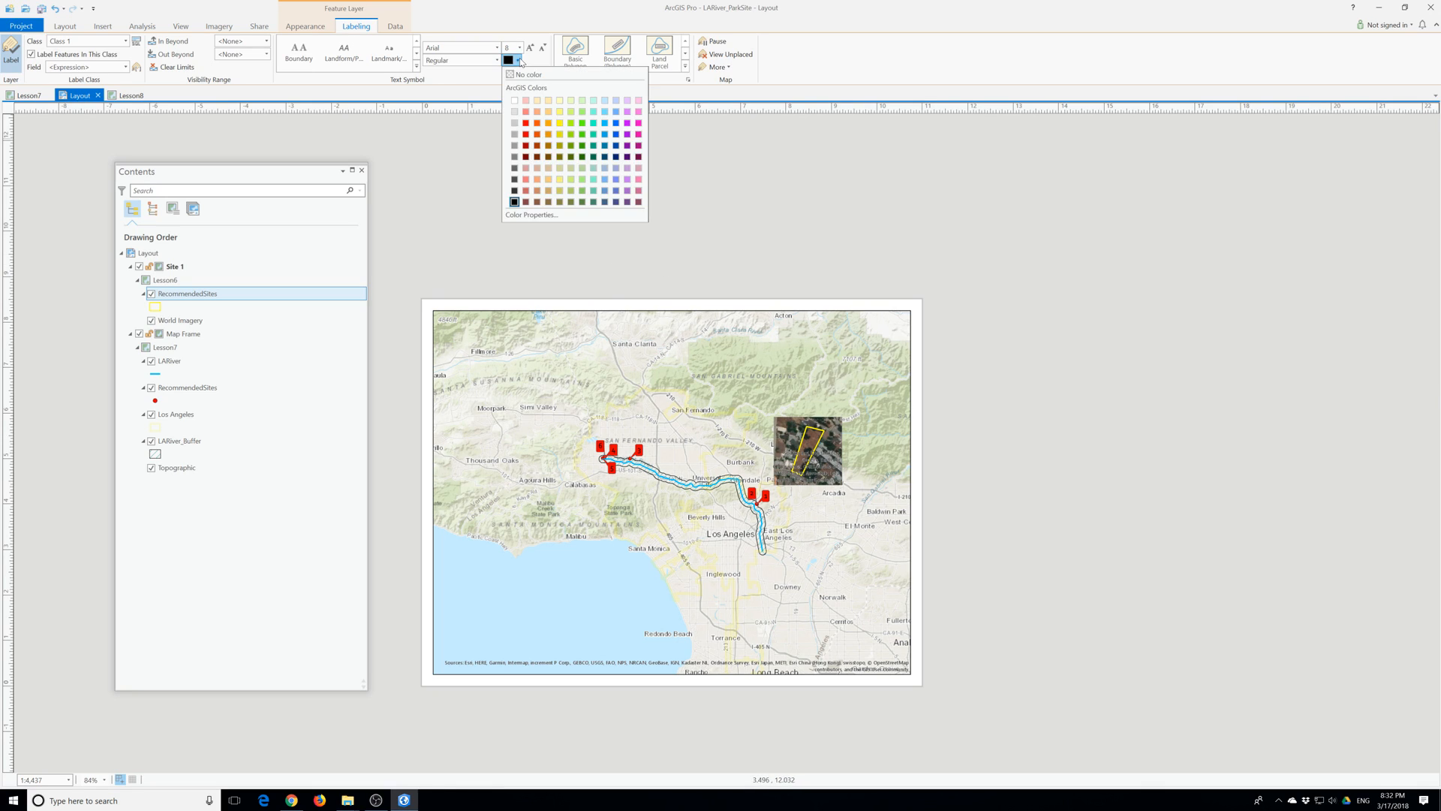
pyautogui.click(561, 128)
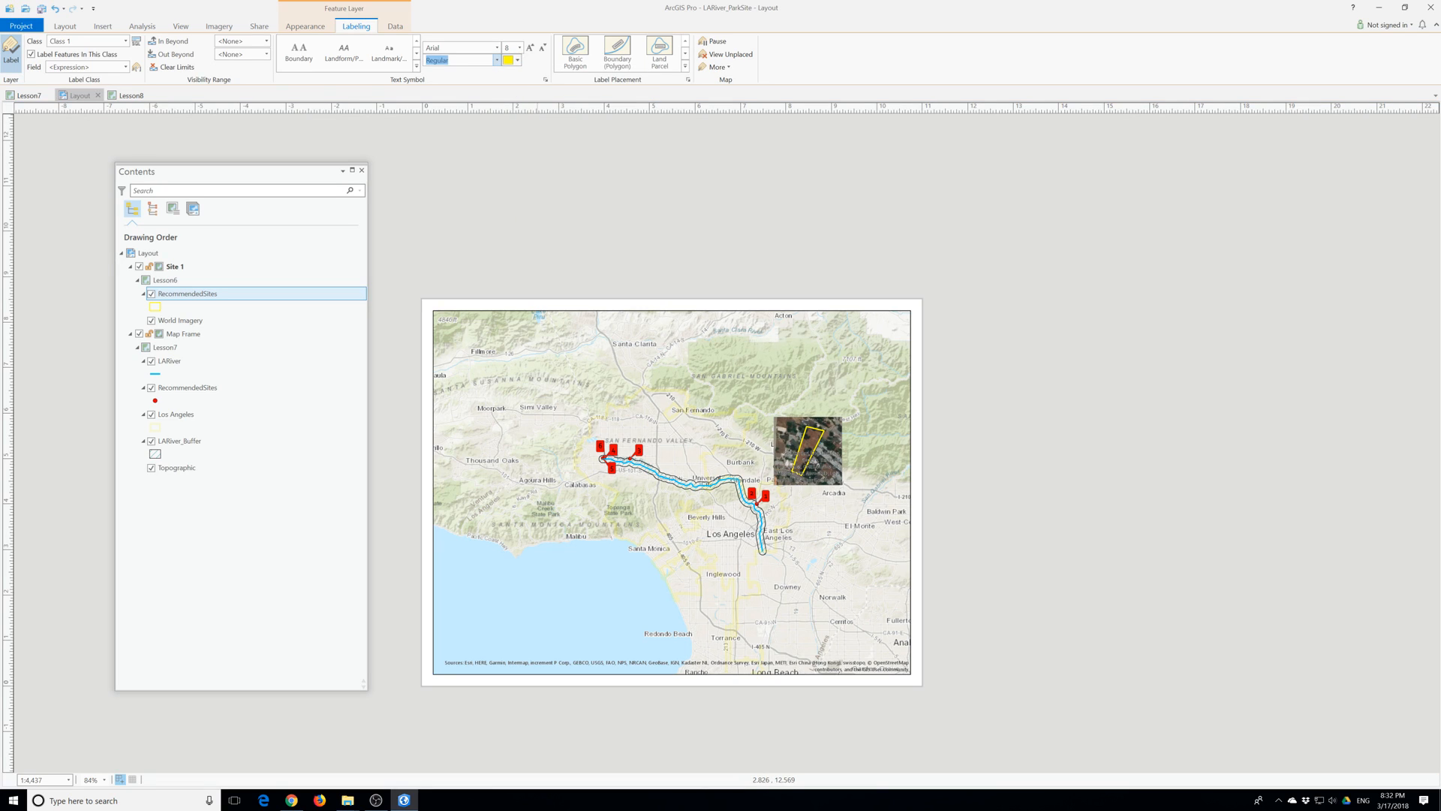
pyautogui.click(496, 60)
pyautogui.click(460, 122)
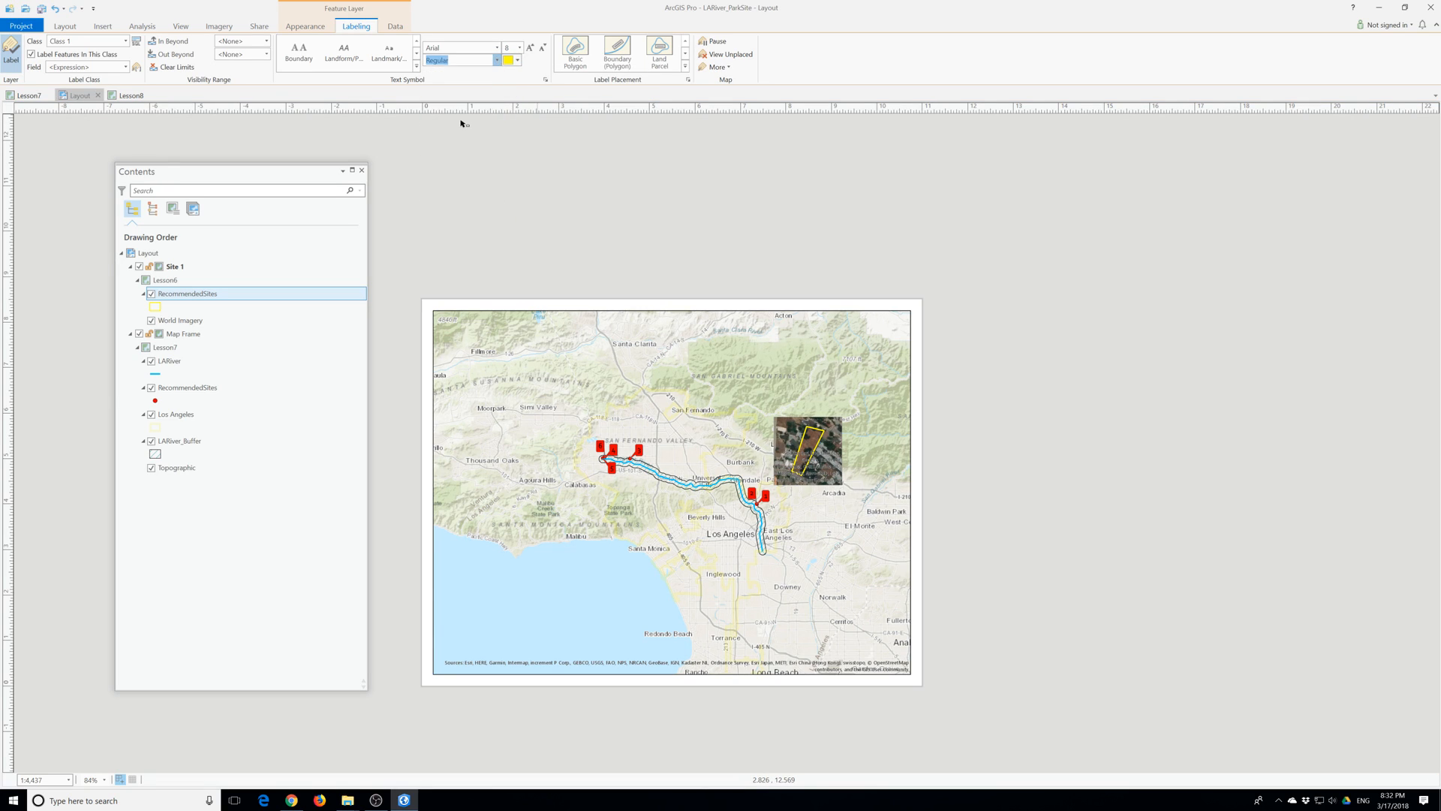
pyautogui.click(471, 178)
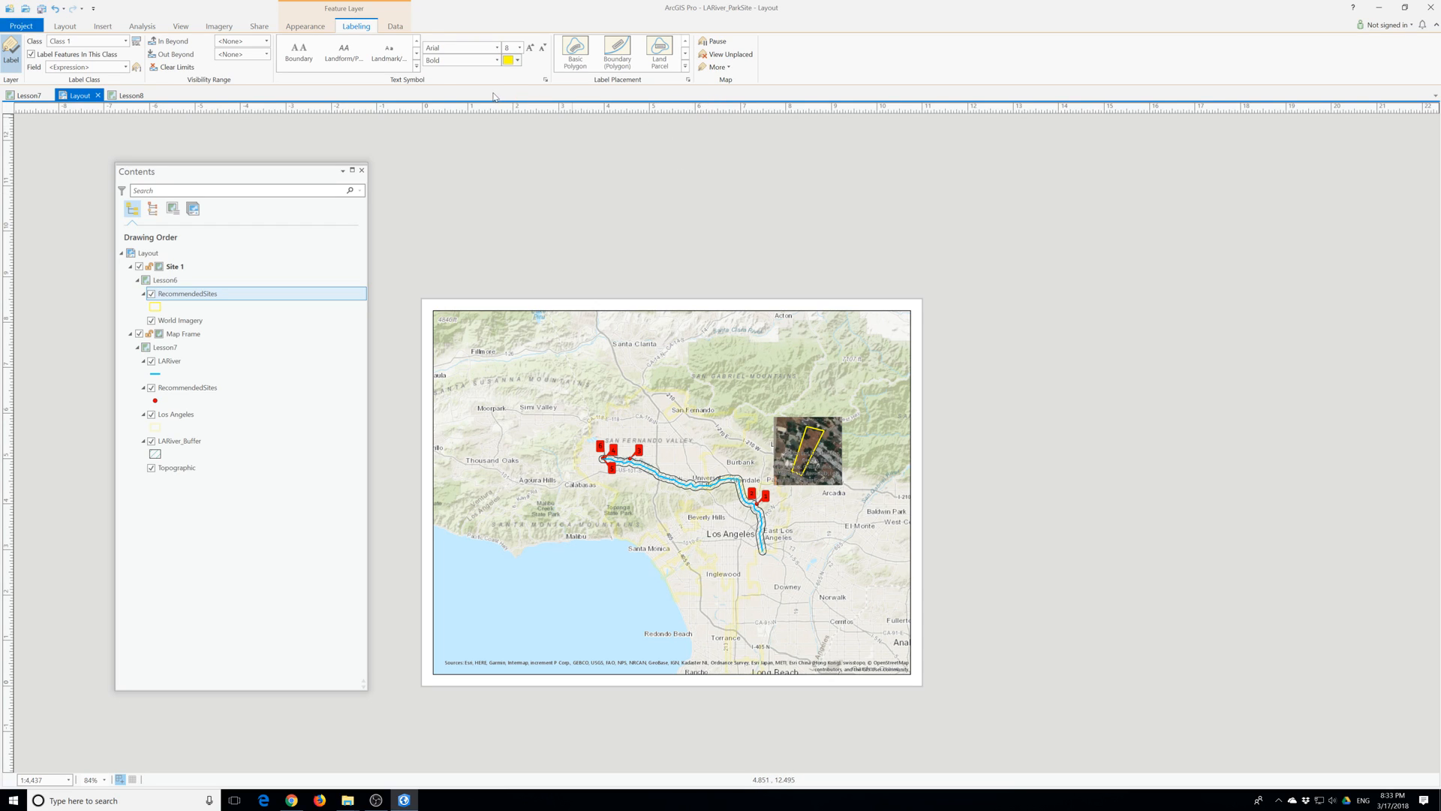
# Add a black halo to the RecommendedSites label symbol and apply it.
pyautogui.click(545, 81)
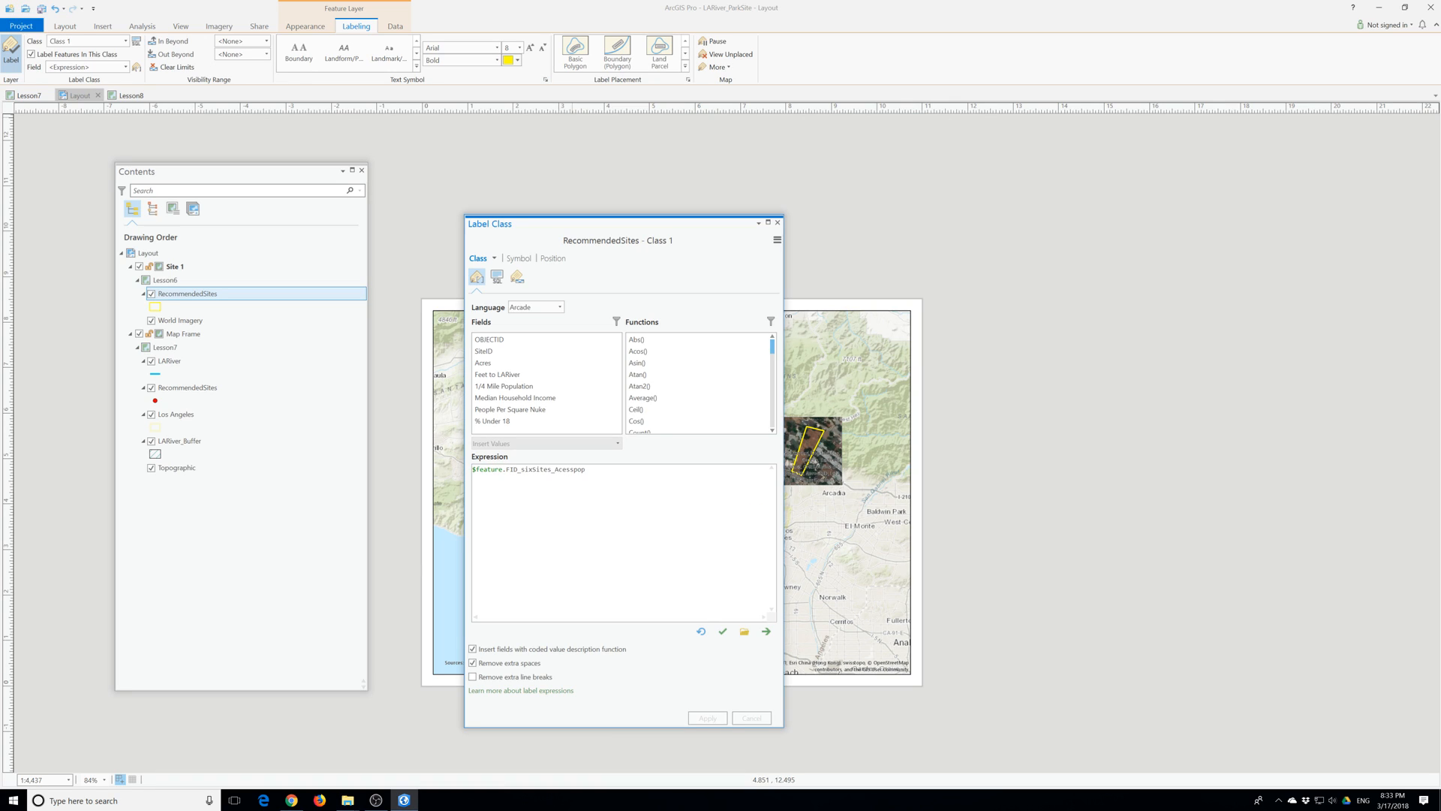
pyautogui.click(518, 258)
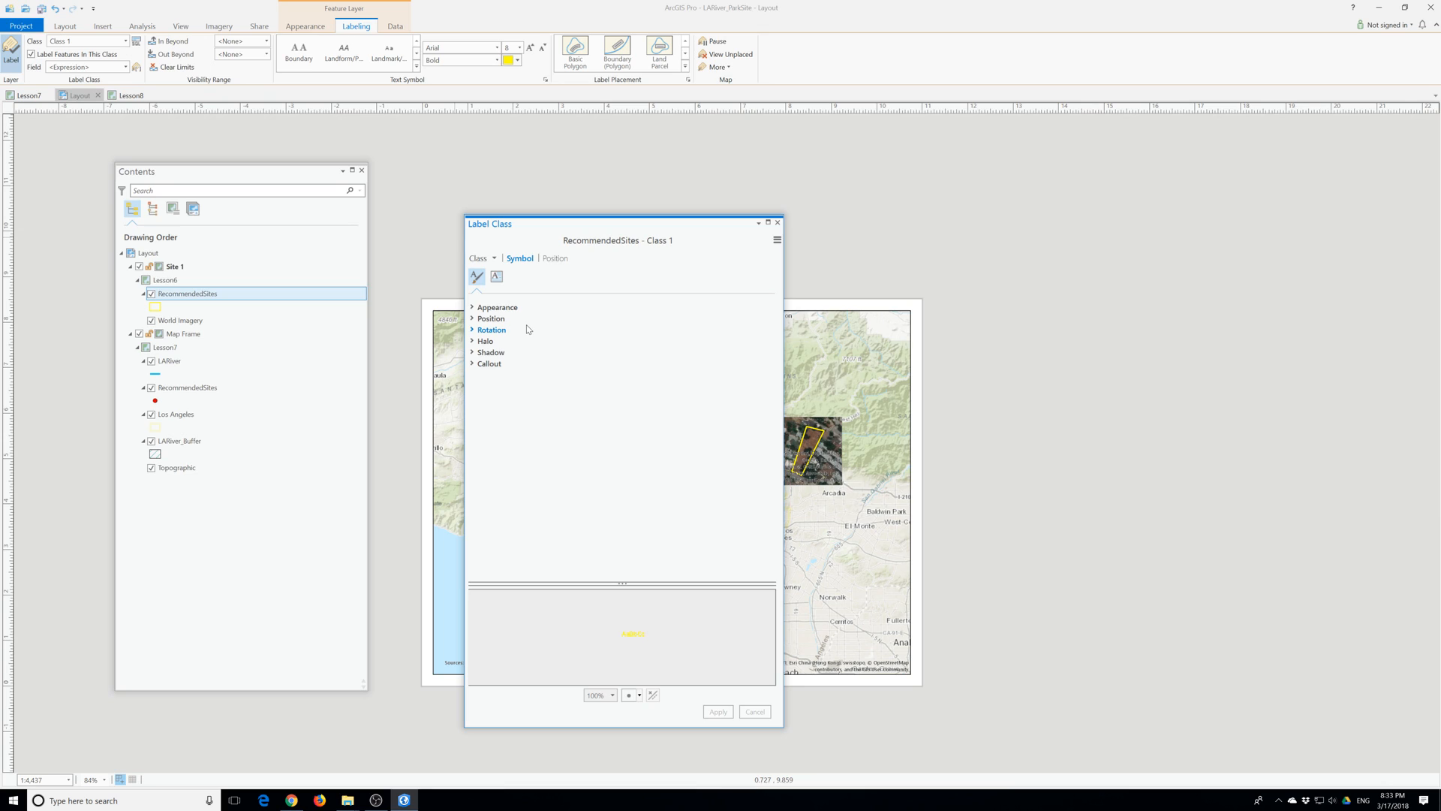
pyautogui.click(485, 341)
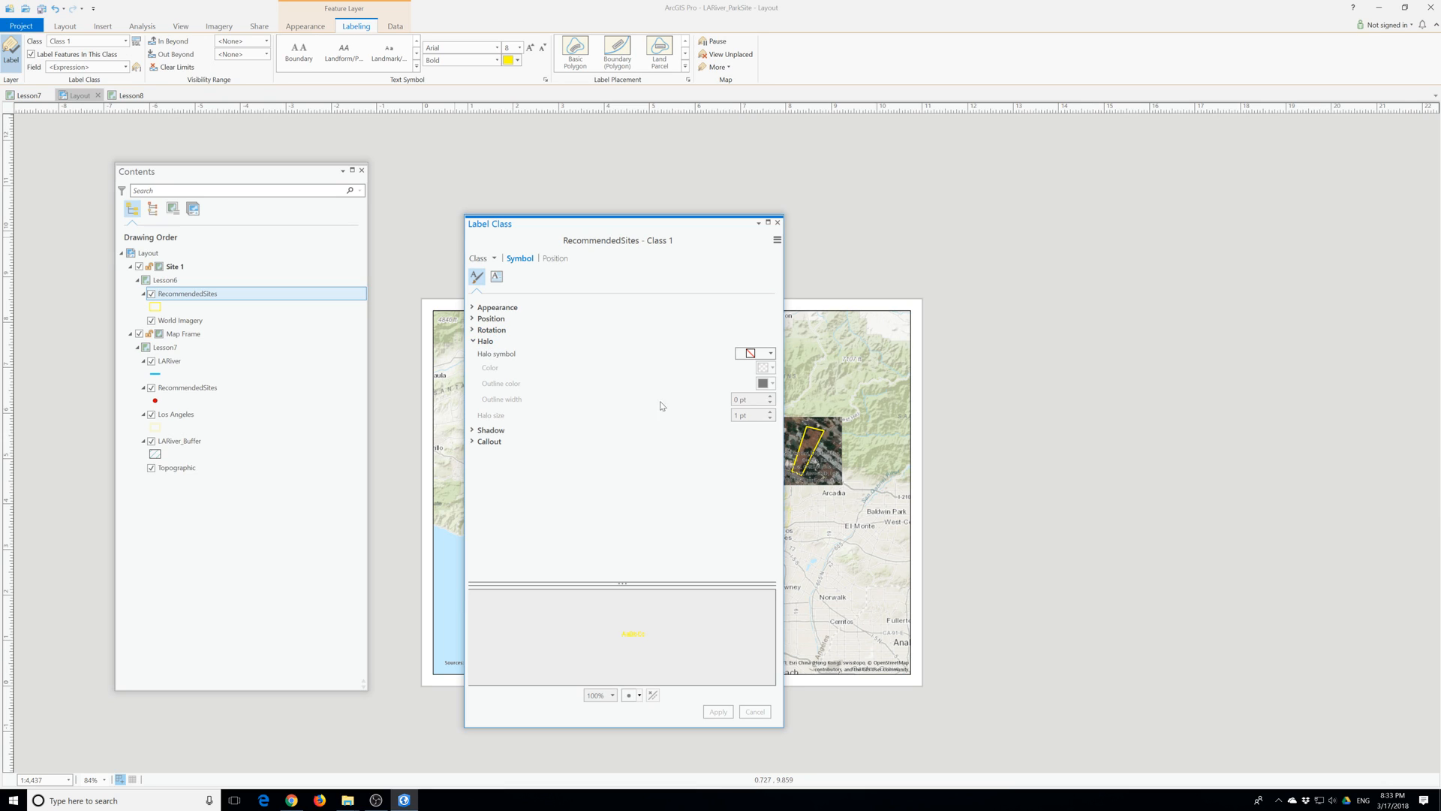
pyautogui.click(770, 353)
pyautogui.click(774, 420)
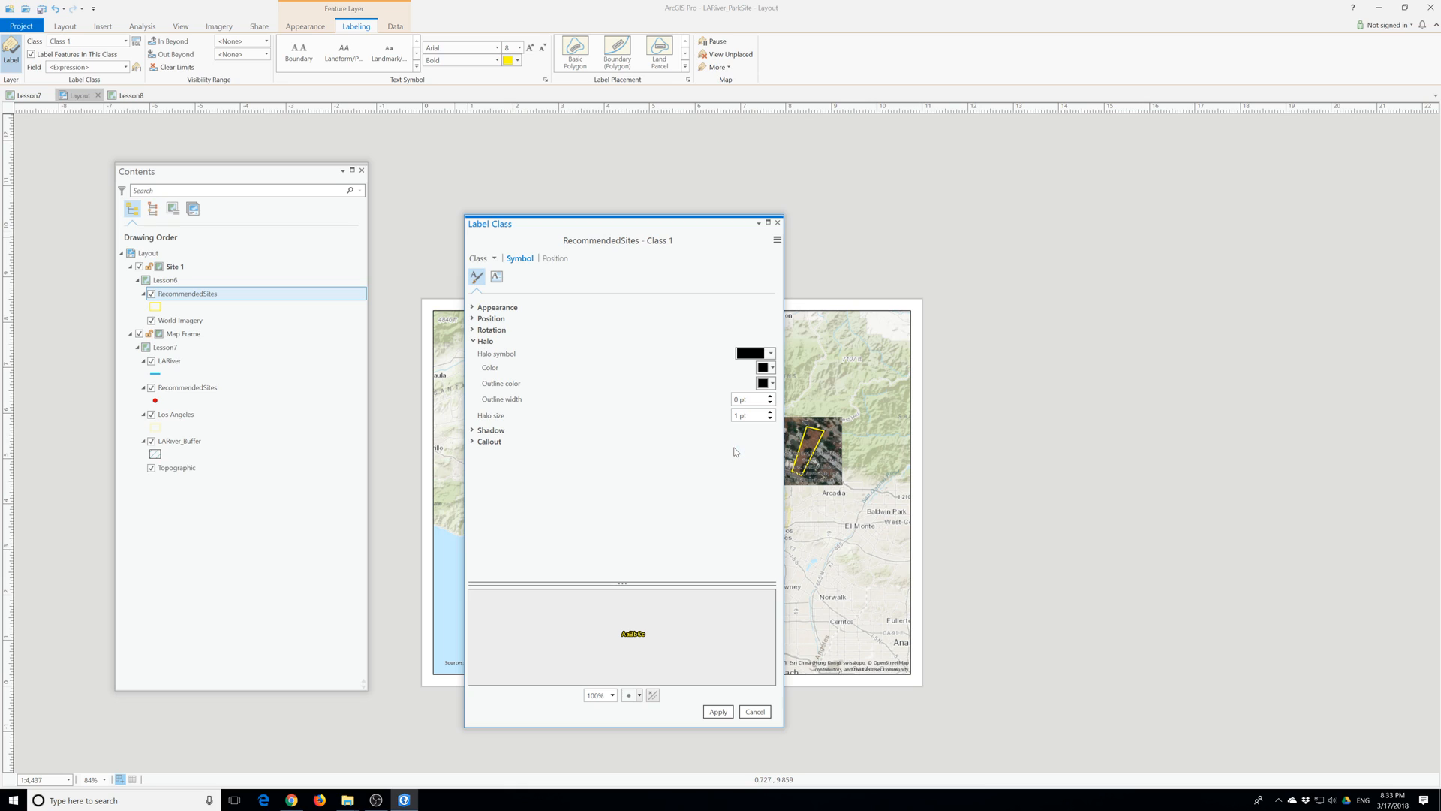
pyautogui.click(728, 712)
# Set the RecommendedSites label placement to Straight in polygon.
pyautogui.click(555, 258)
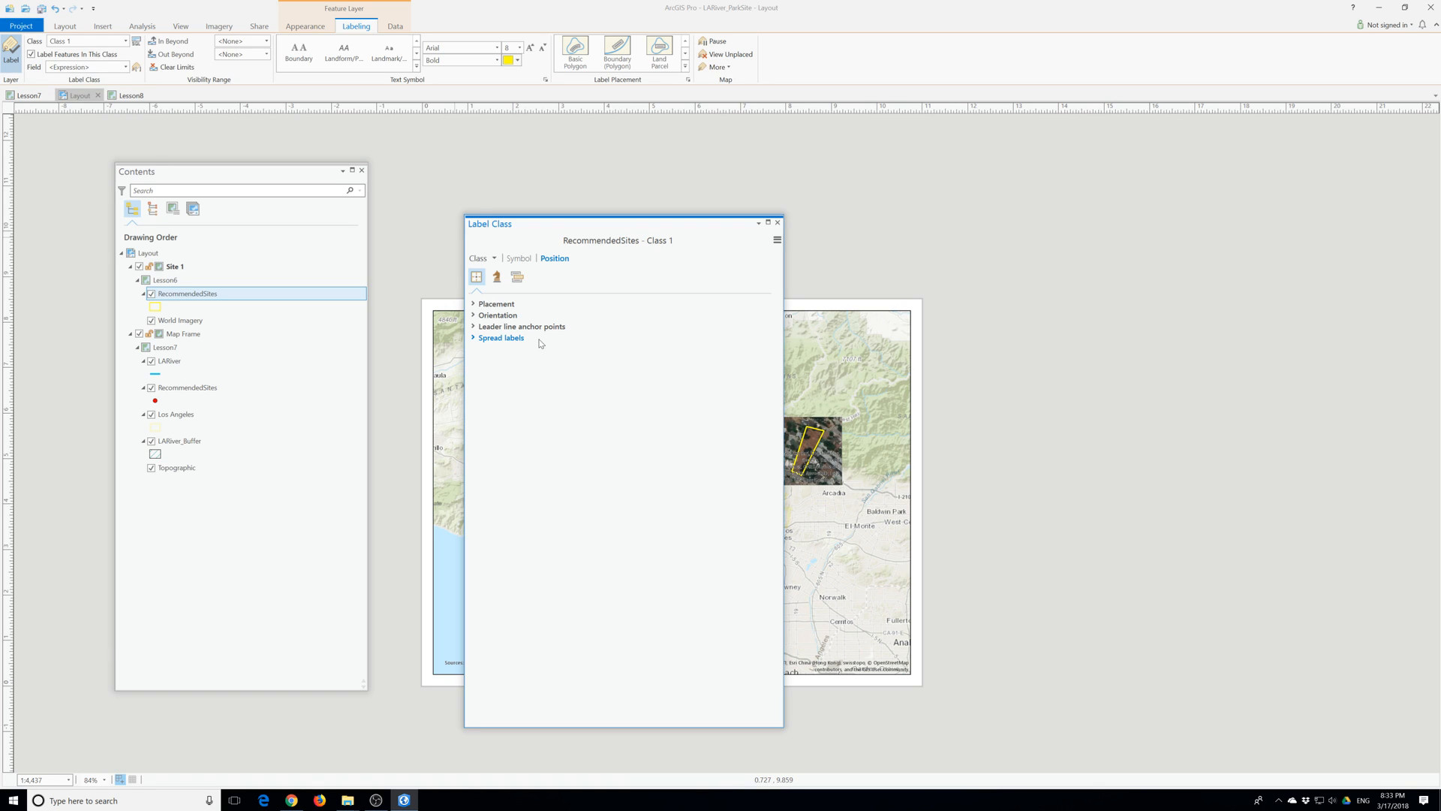
pyautogui.click(506, 305)
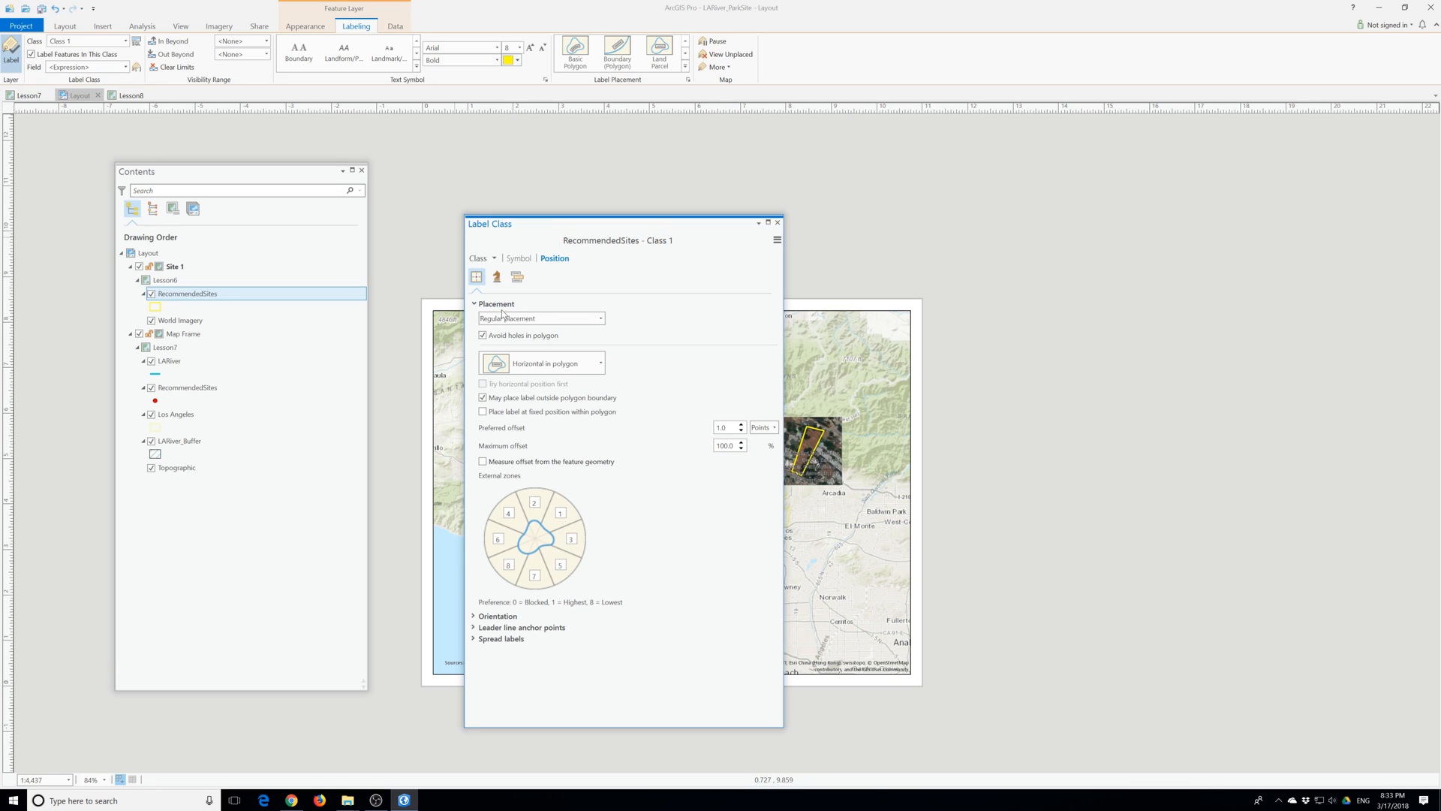
pyautogui.click(567, 368)
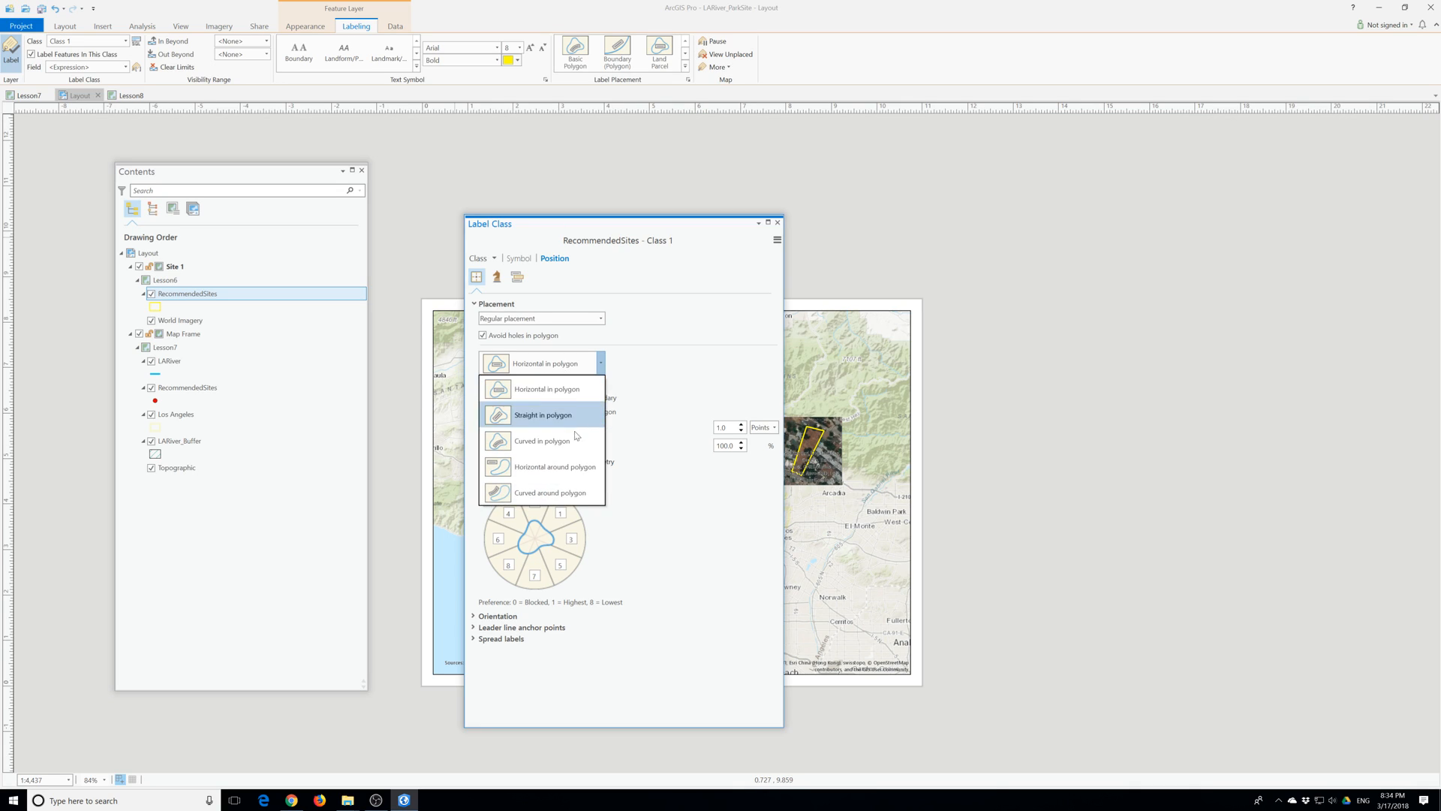
pyautogui.click(559, 418)
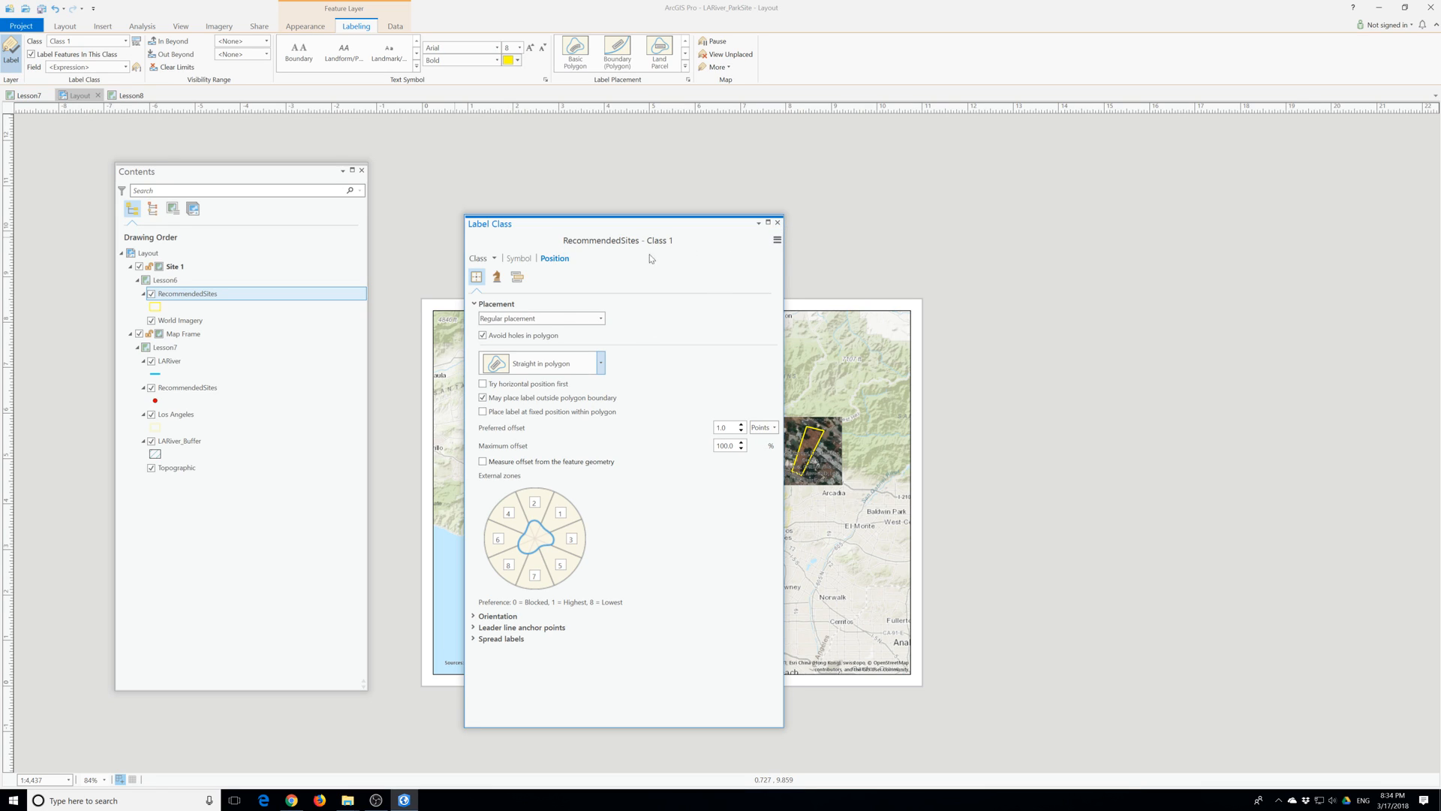
# Set the RecommendedSites label expression language to VBScript.
pyautogui.click(481, 259)
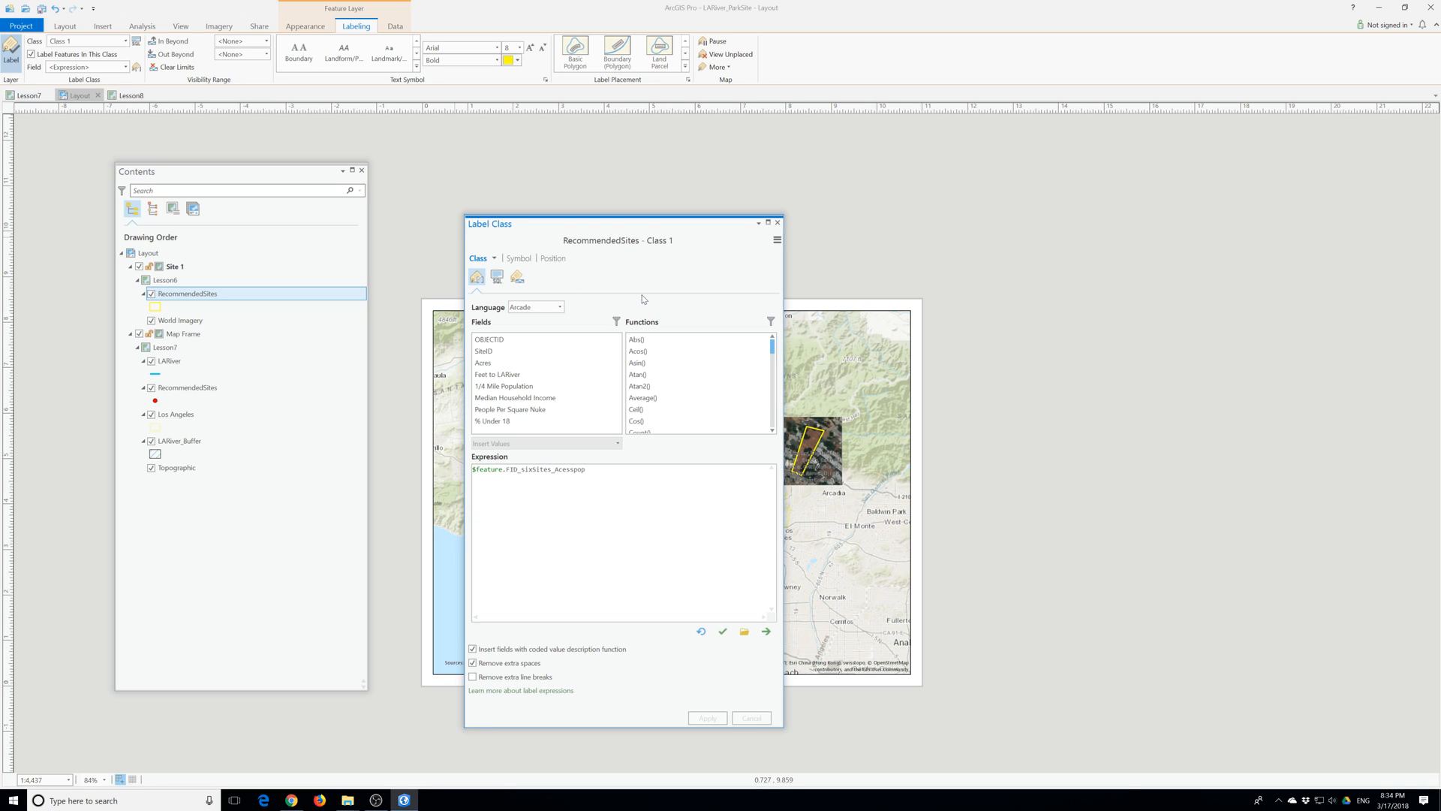
pyautogui.click(778, 222)
pyautogui.click(136, 67)
pyautogui.click(559, 307)
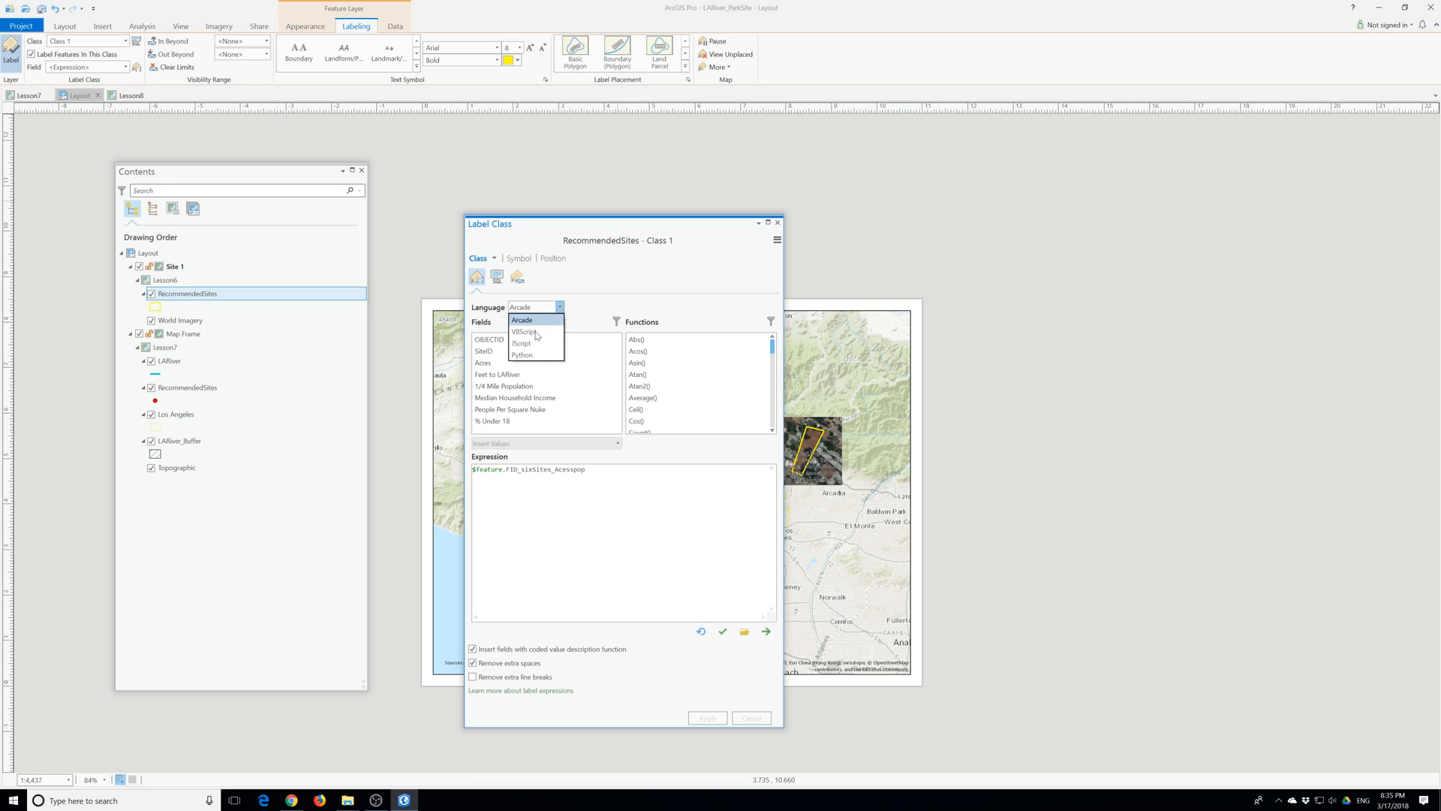
pyautogui.click(536, 331)
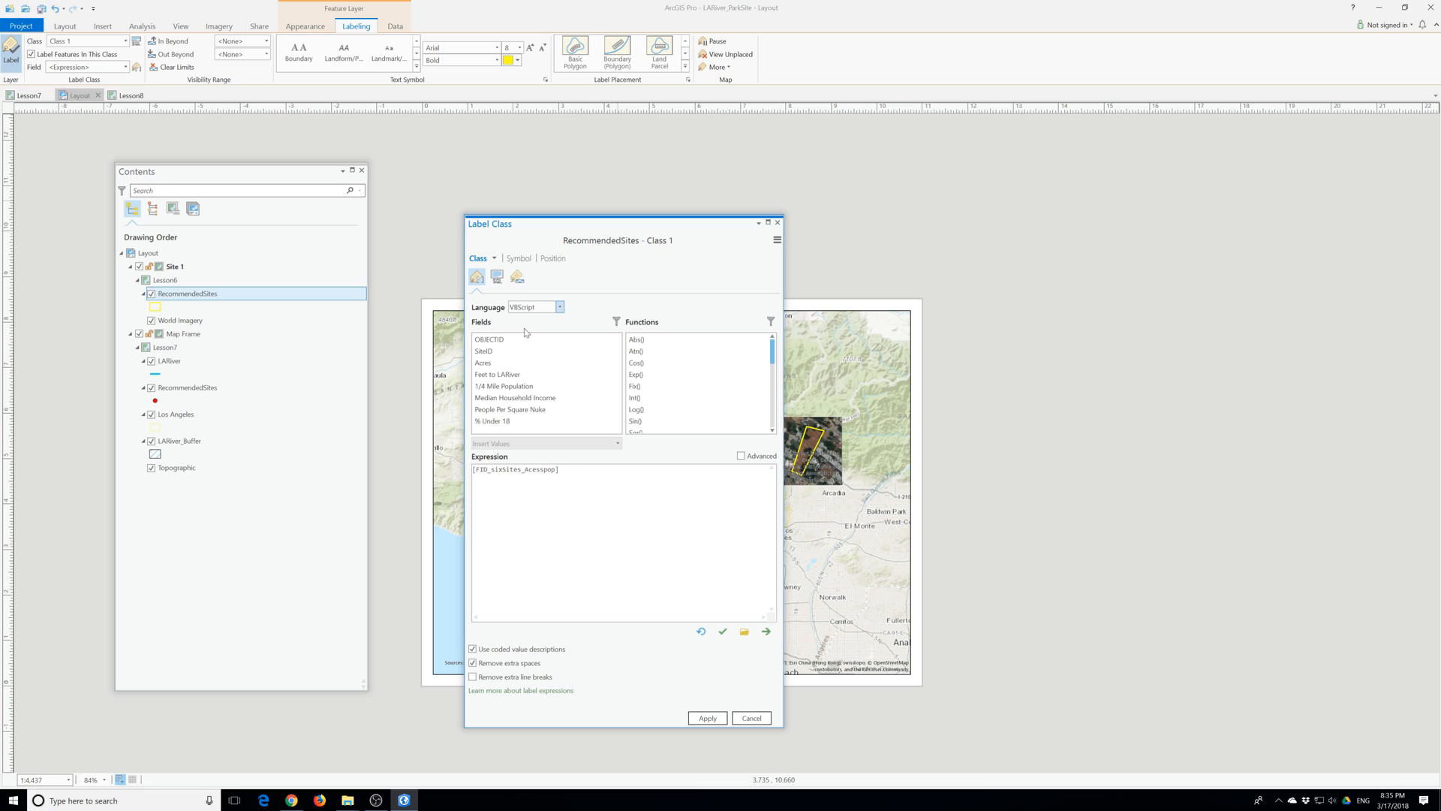
# Replace the label expression with "Site" & [SiteID].
pyautogui.moveTo(561, 470); pyautogui.dragTo(463, 465)
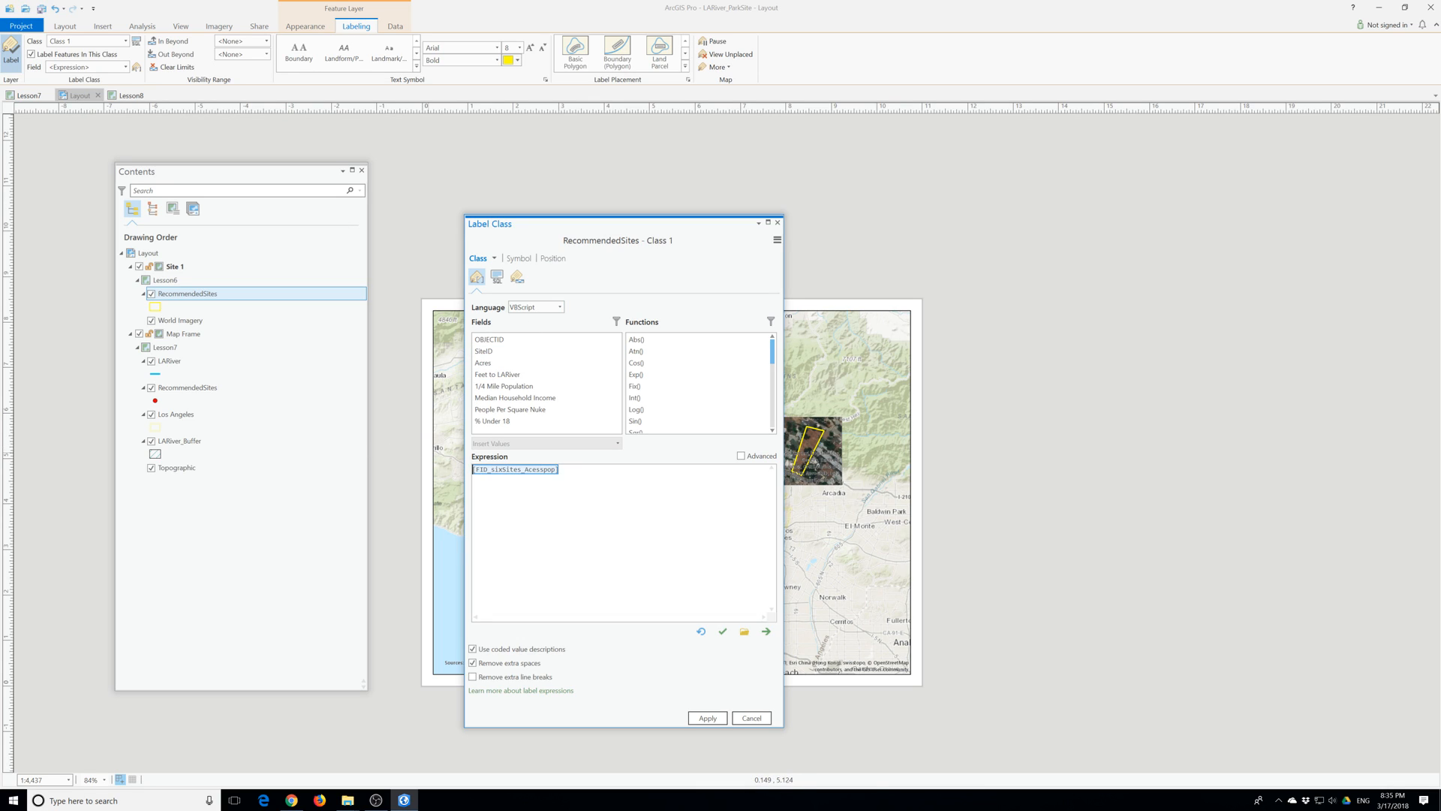
pyautogui.press('Delete')
pyautogui.write('"Site" &')
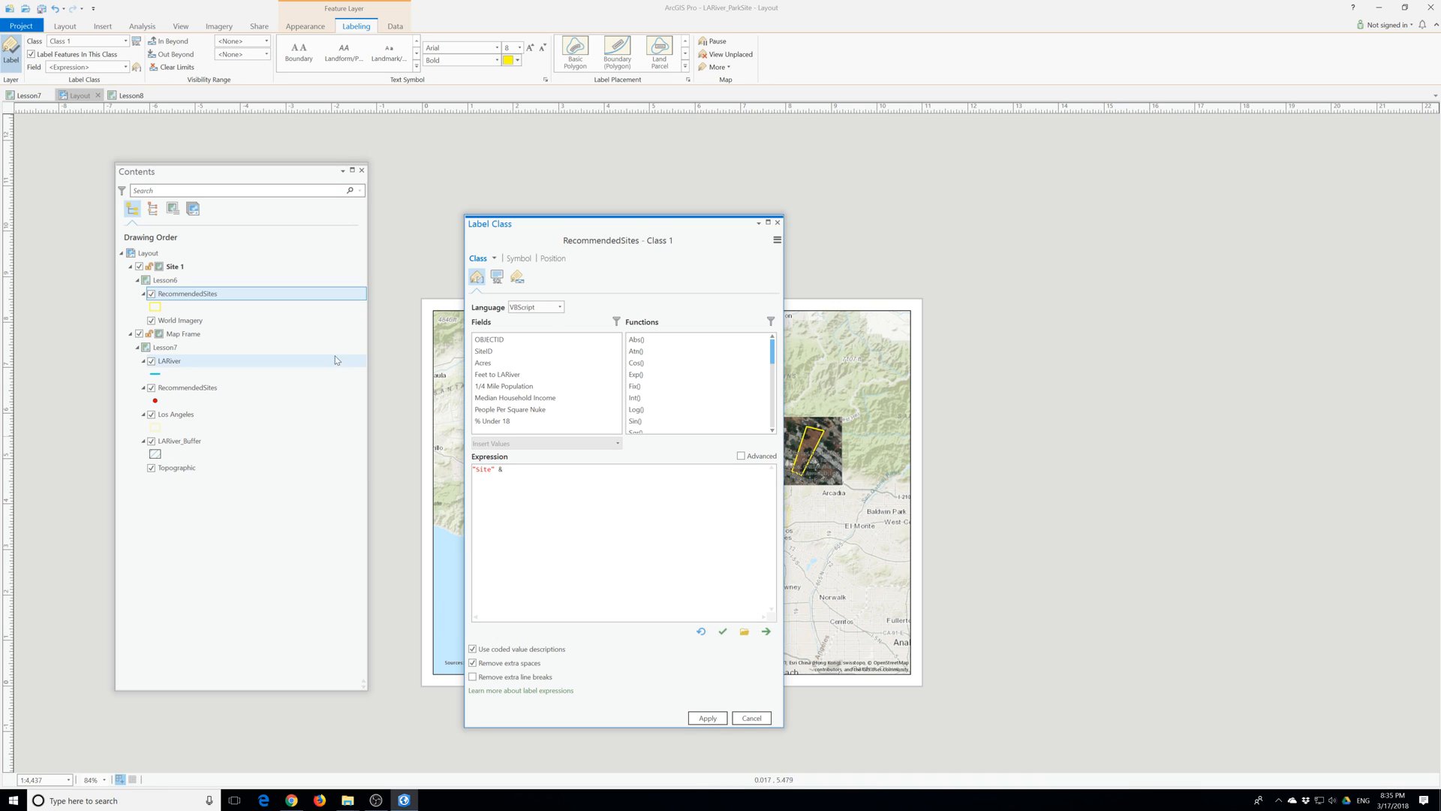
pyautogui.doubleClick(485, 351)
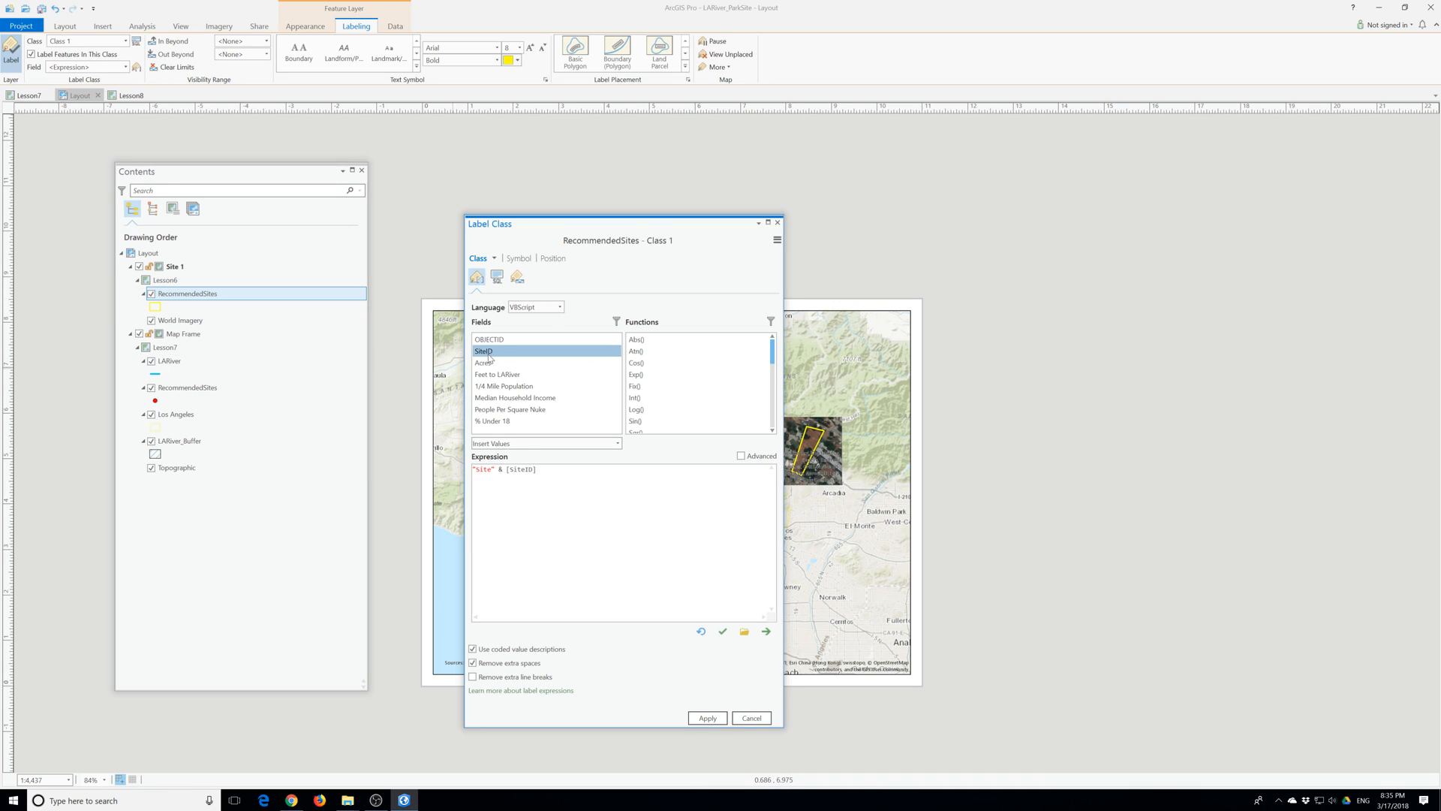
# Extend the label expression with &vbnewline&[ACRES]&"Acres" and apply it.
pyautogui.click(537, 470)
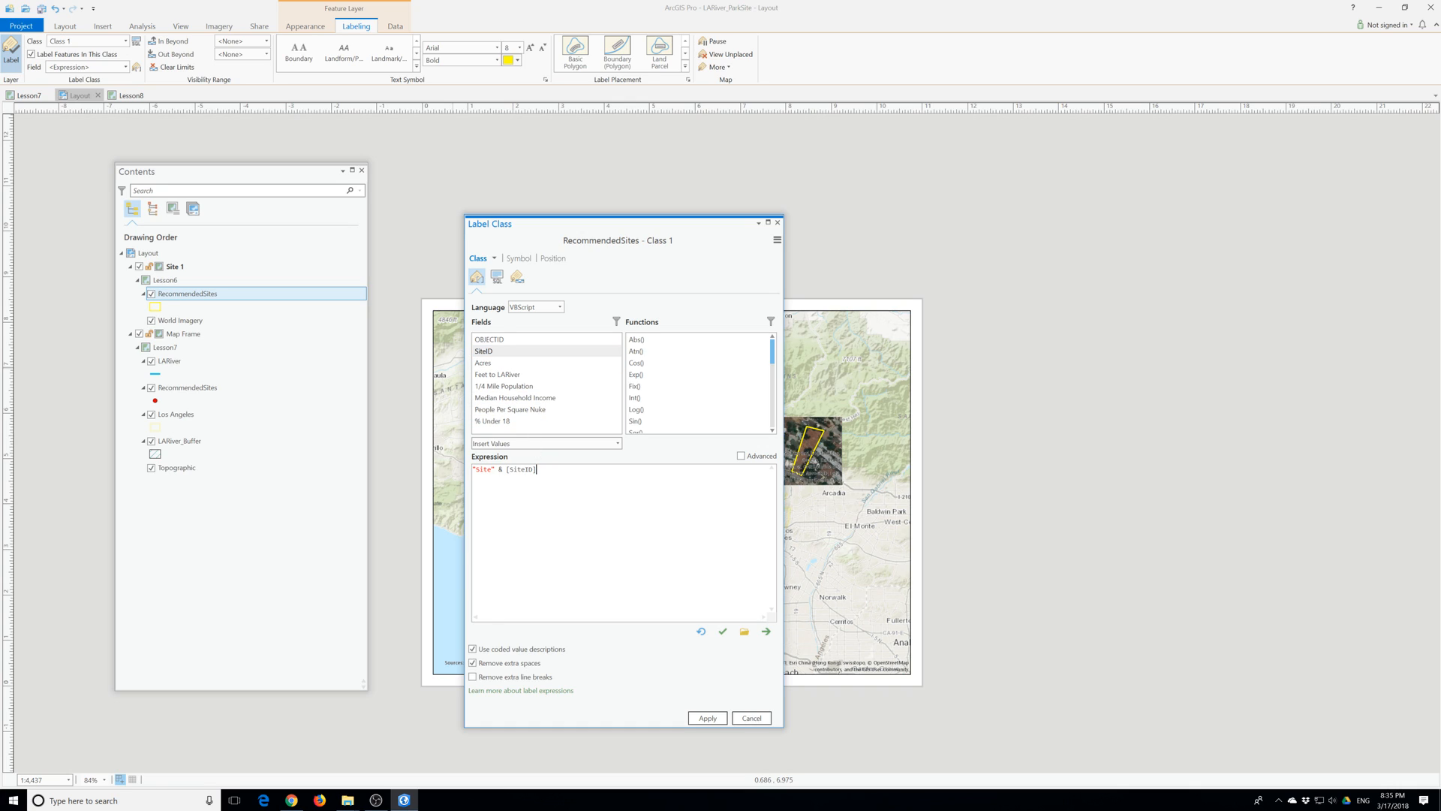
pyautogui.write('&vbnewline&')
pyautogui.doubleClick(484, 363)
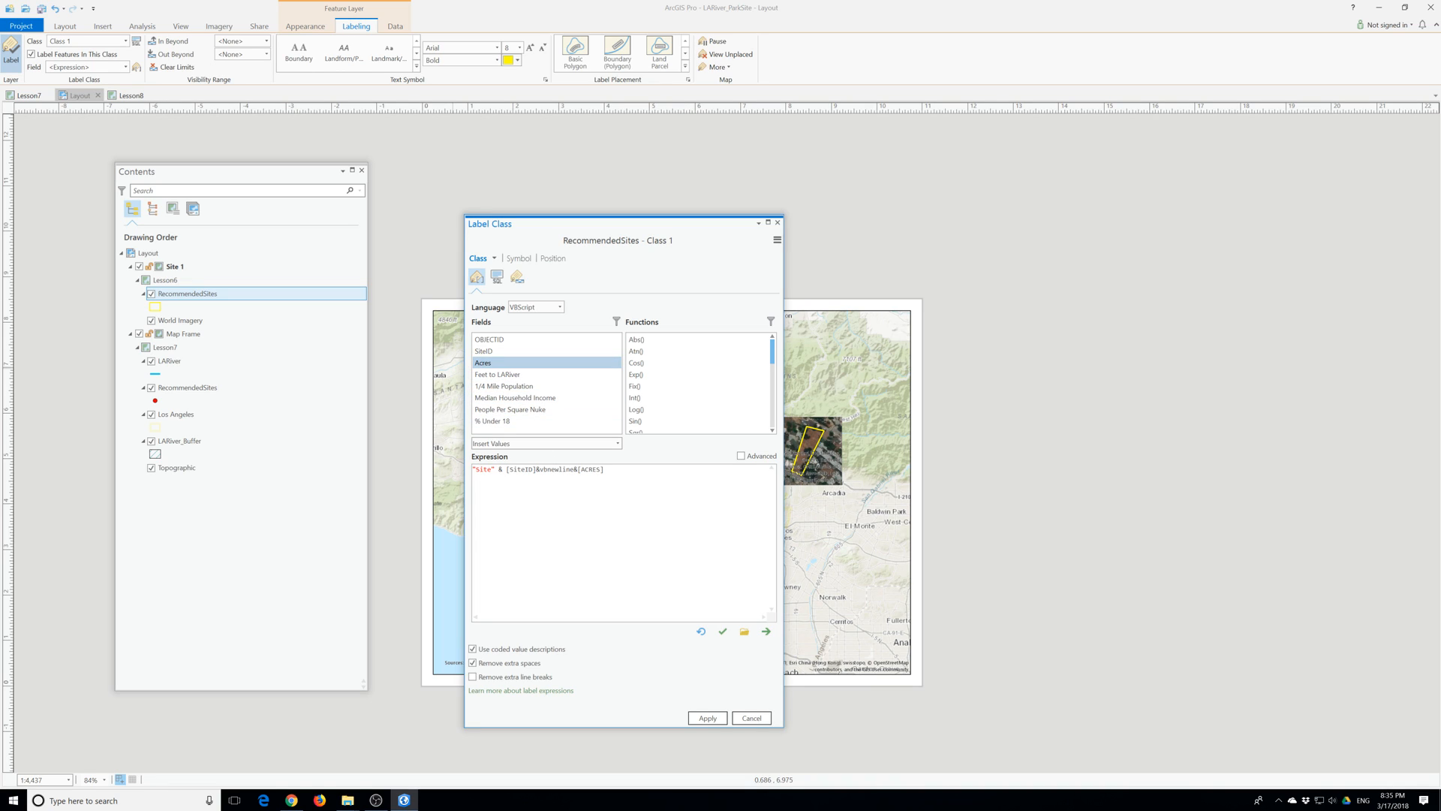
pyautogui.click(606, 470)
pyautogui.write('&')
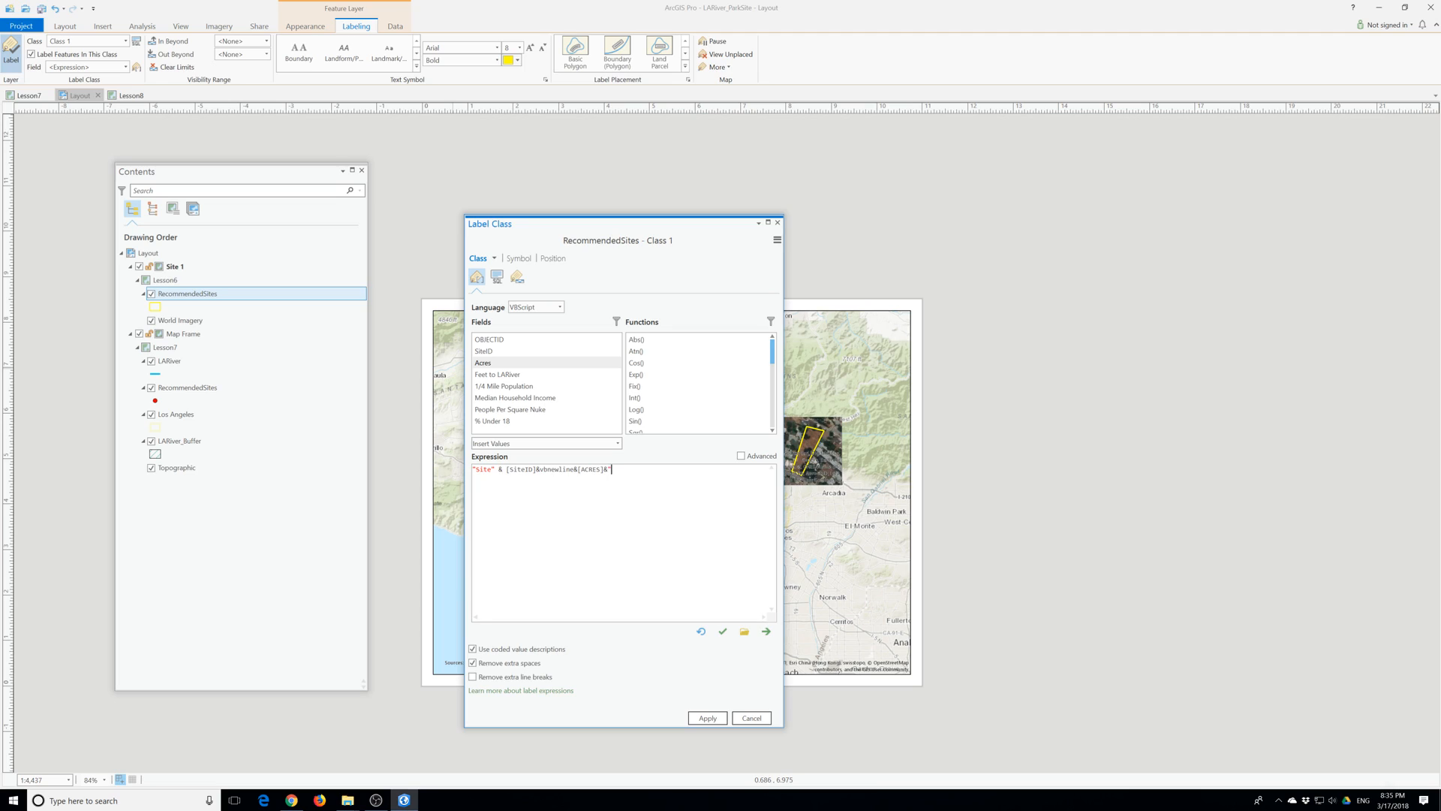
pyautogui.write('"Acres')
pyautogui.click(701, 718)
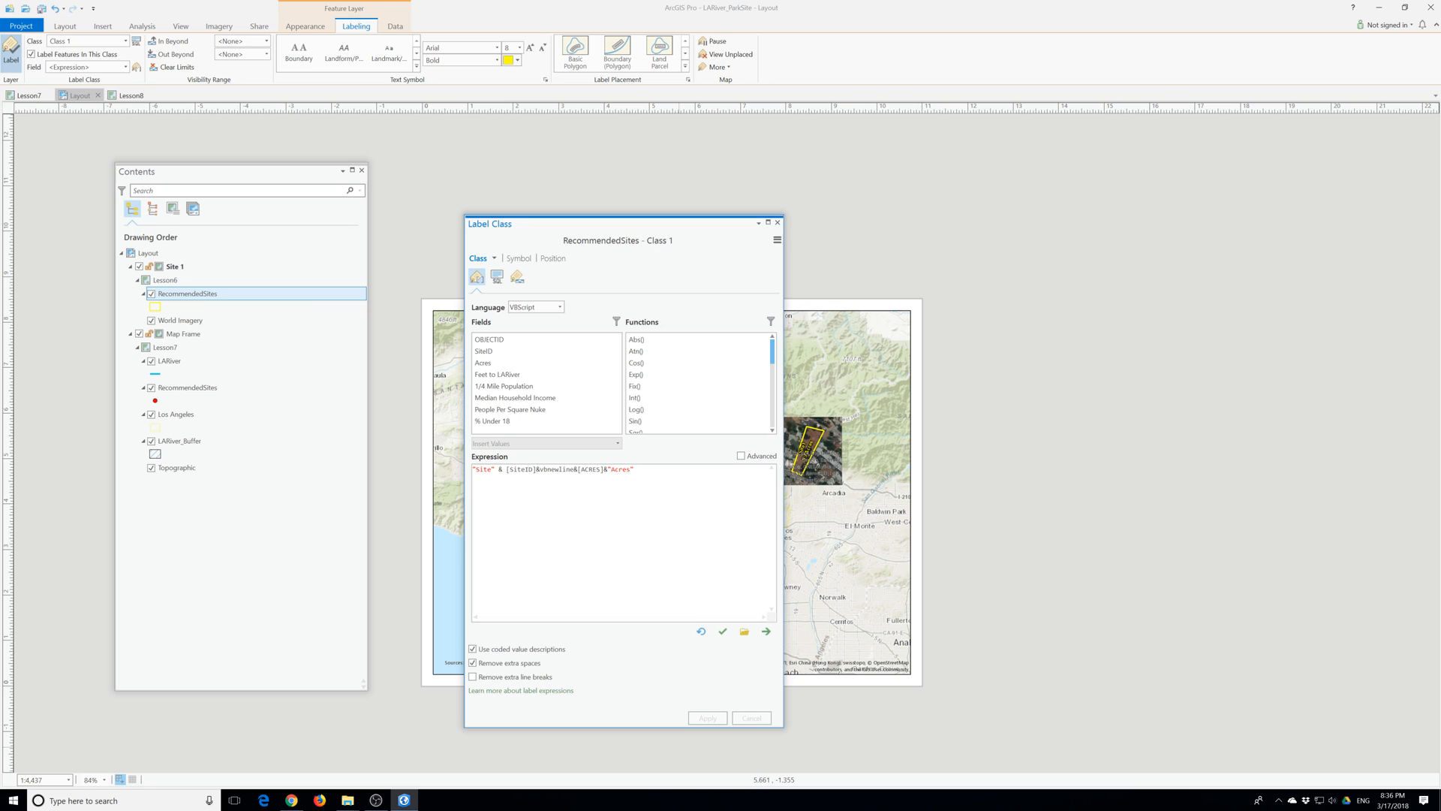
# Add spaces around the ampersands joining SiteID, vbnewline and ACRES, apply the expression and close the label class settings.
pyautogui.click(542, 469)
pyautogui.click(583, 469)
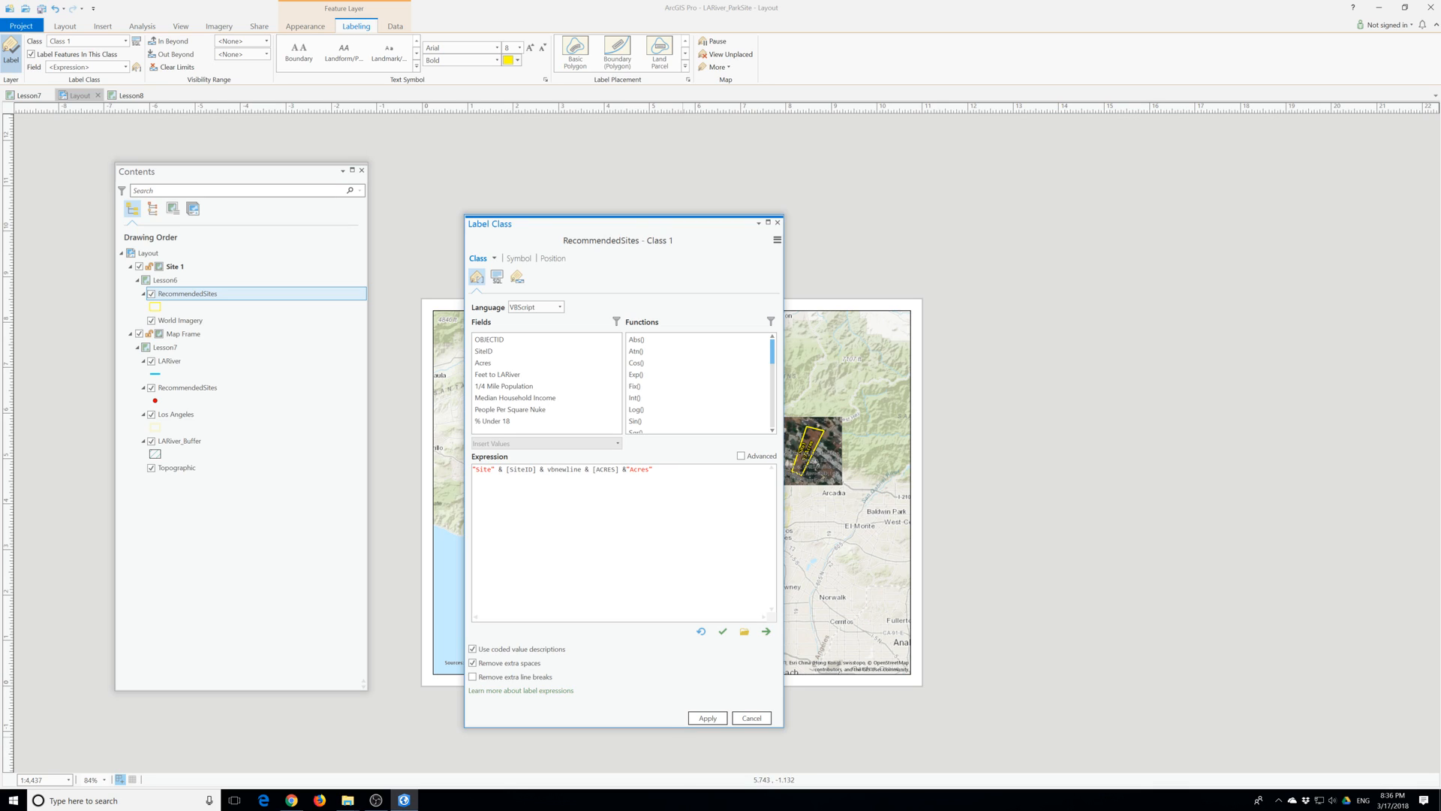
pyautogui.click(707, 718)
pyautogui.click(778, 222)
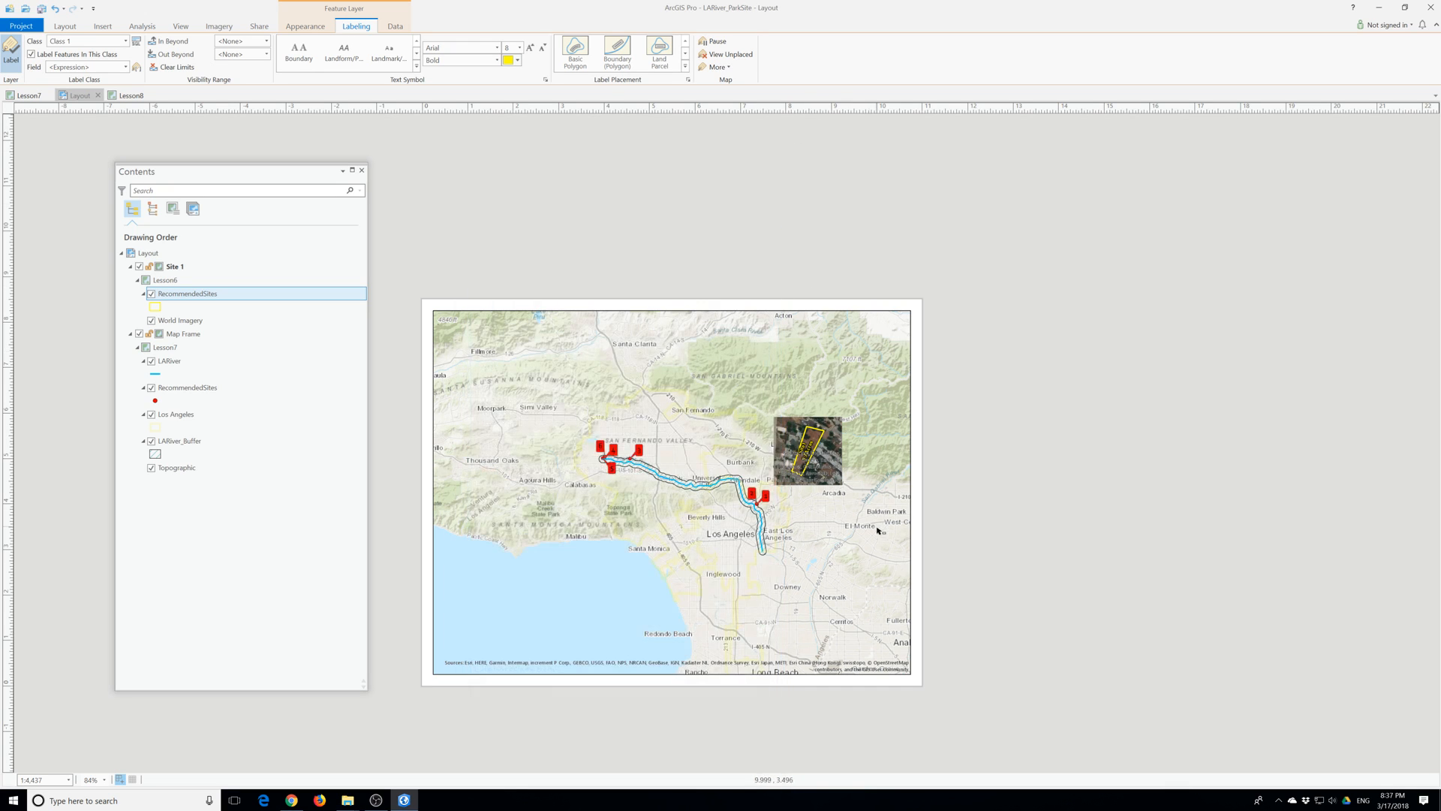
# Examine the Site 1 inset label up close and return to the full layout page.
pyautogui.scroll(5, 870, 465)
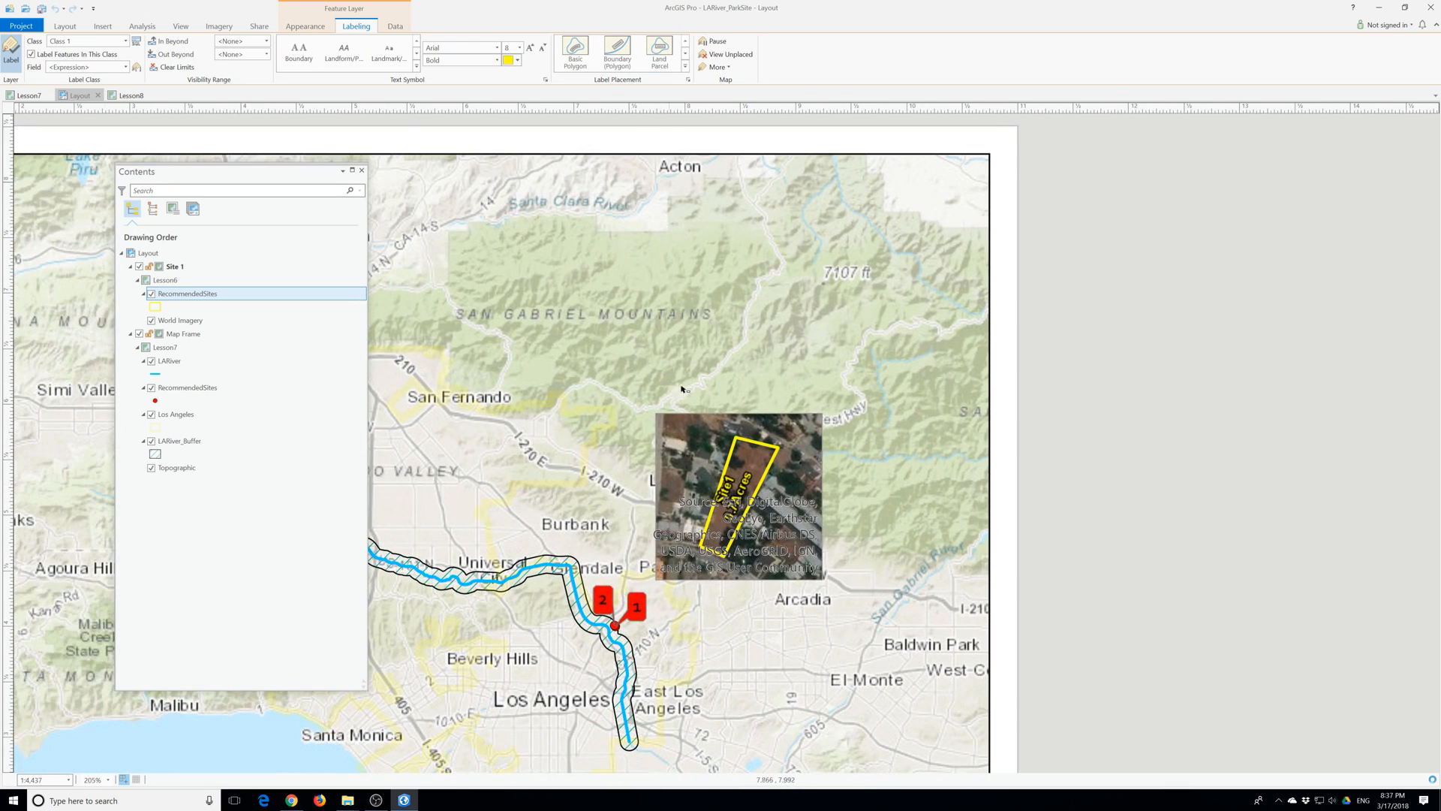
pyautogui.scroll(3, 722, 500)
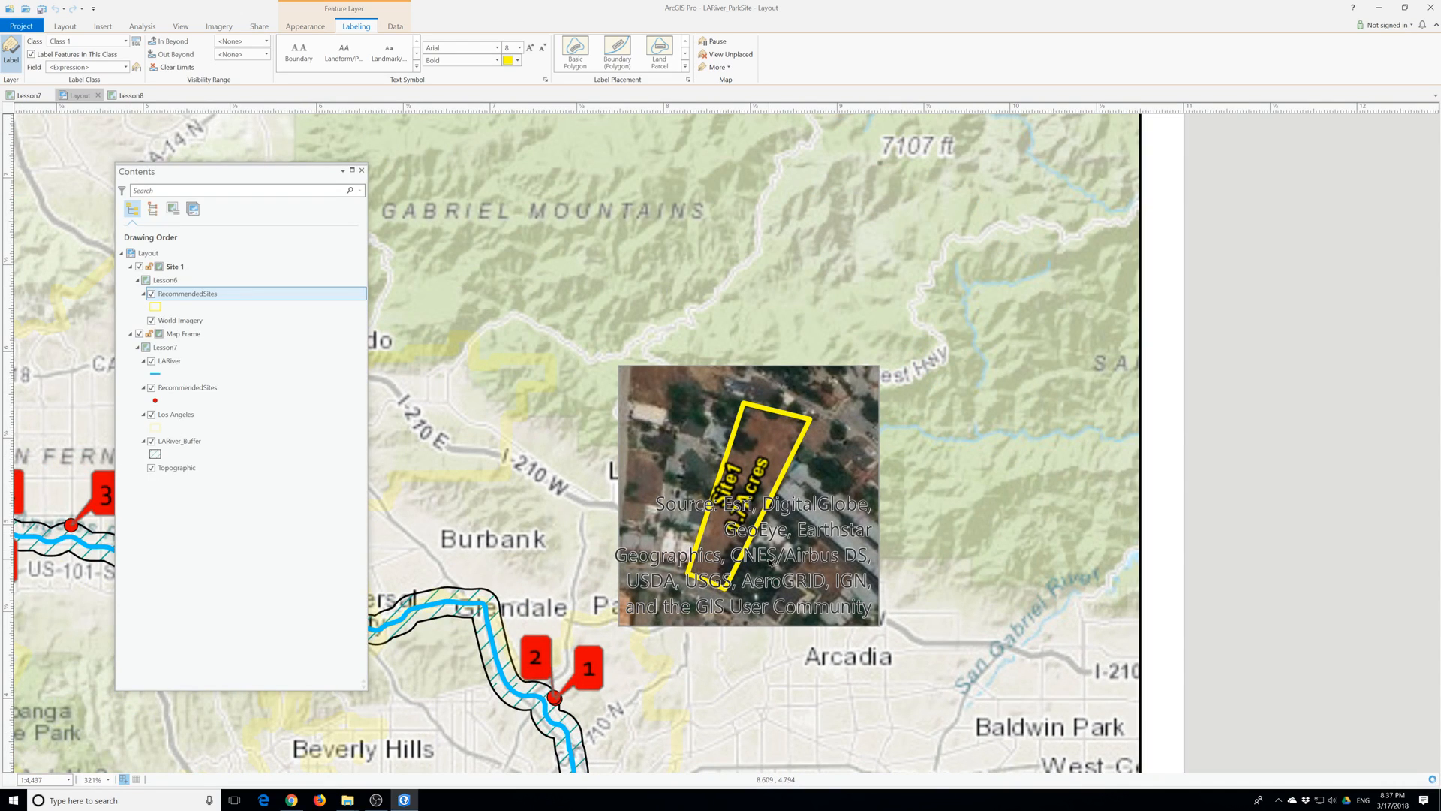
pyautogui.scroll(3, 770, 561)
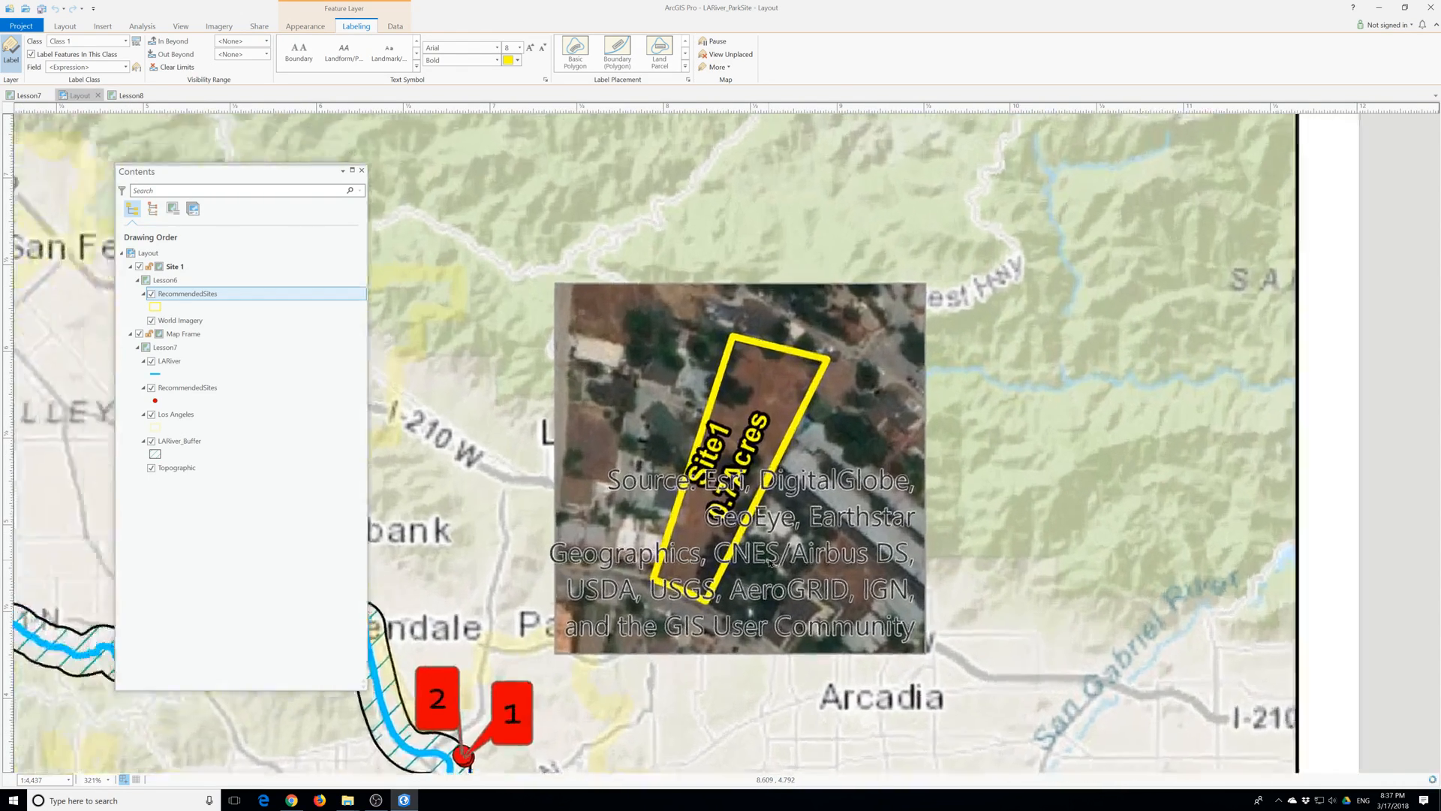
pyautogui.scroll(-6, 769, 562)
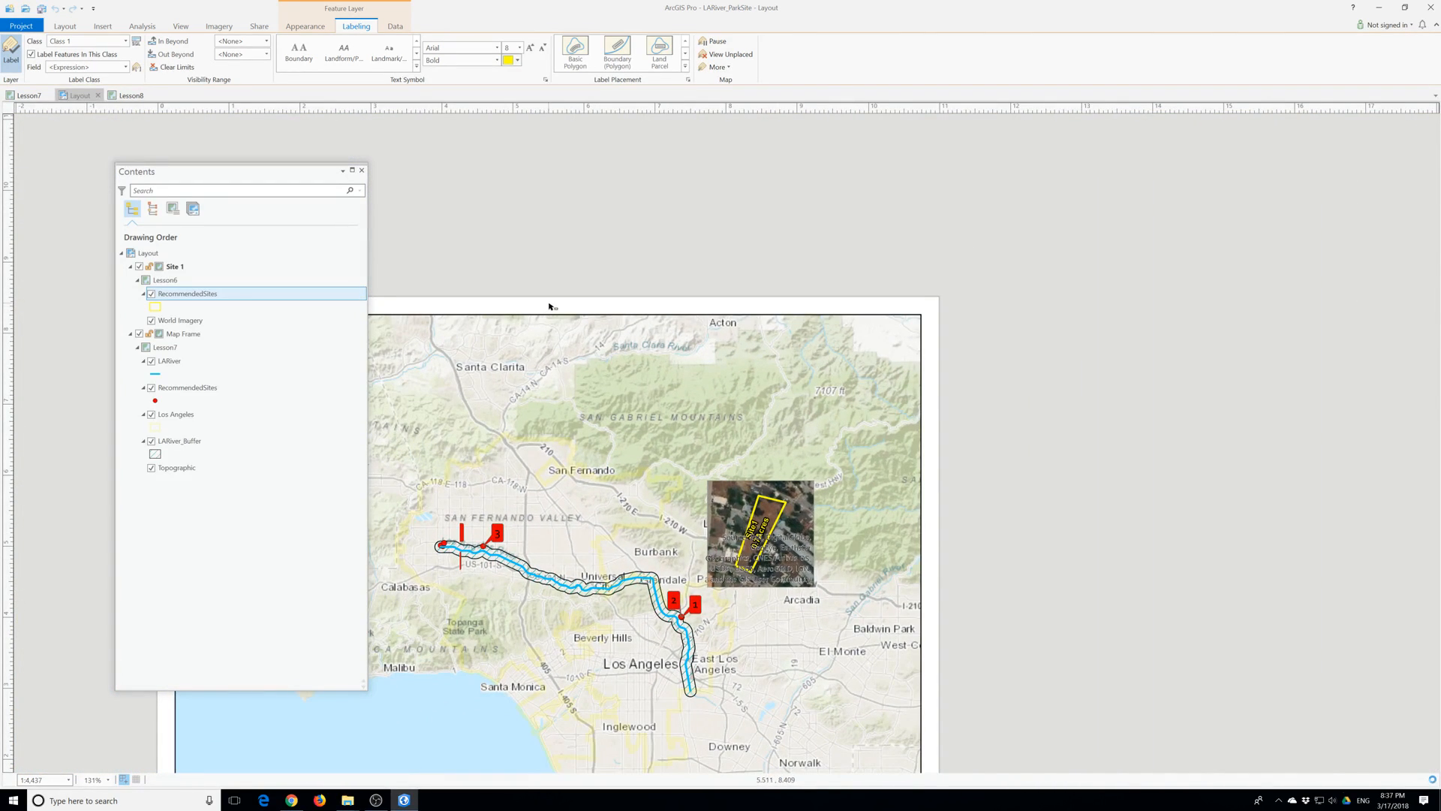
pyautogui.click(550, 306)
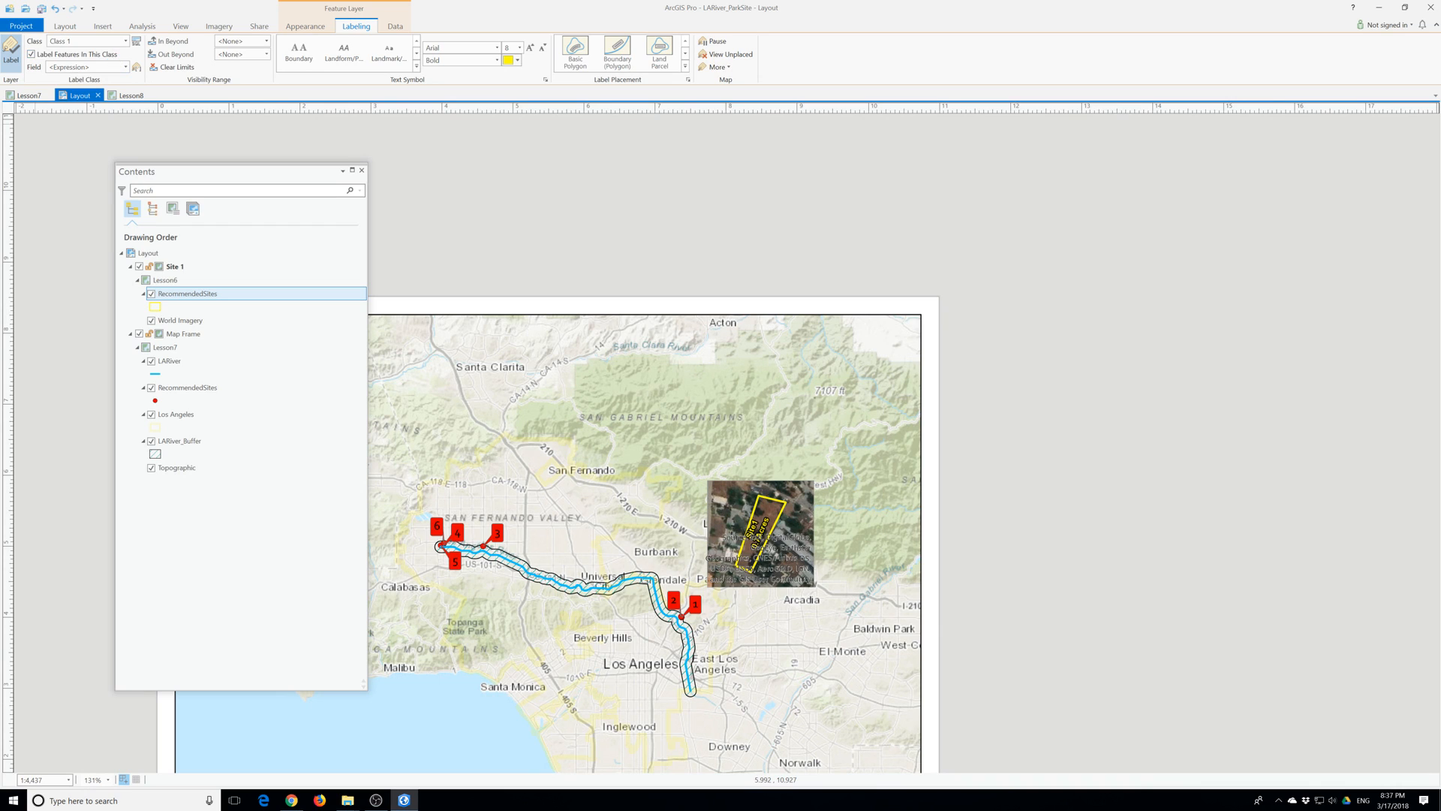
pyautogui.click(65, 27)
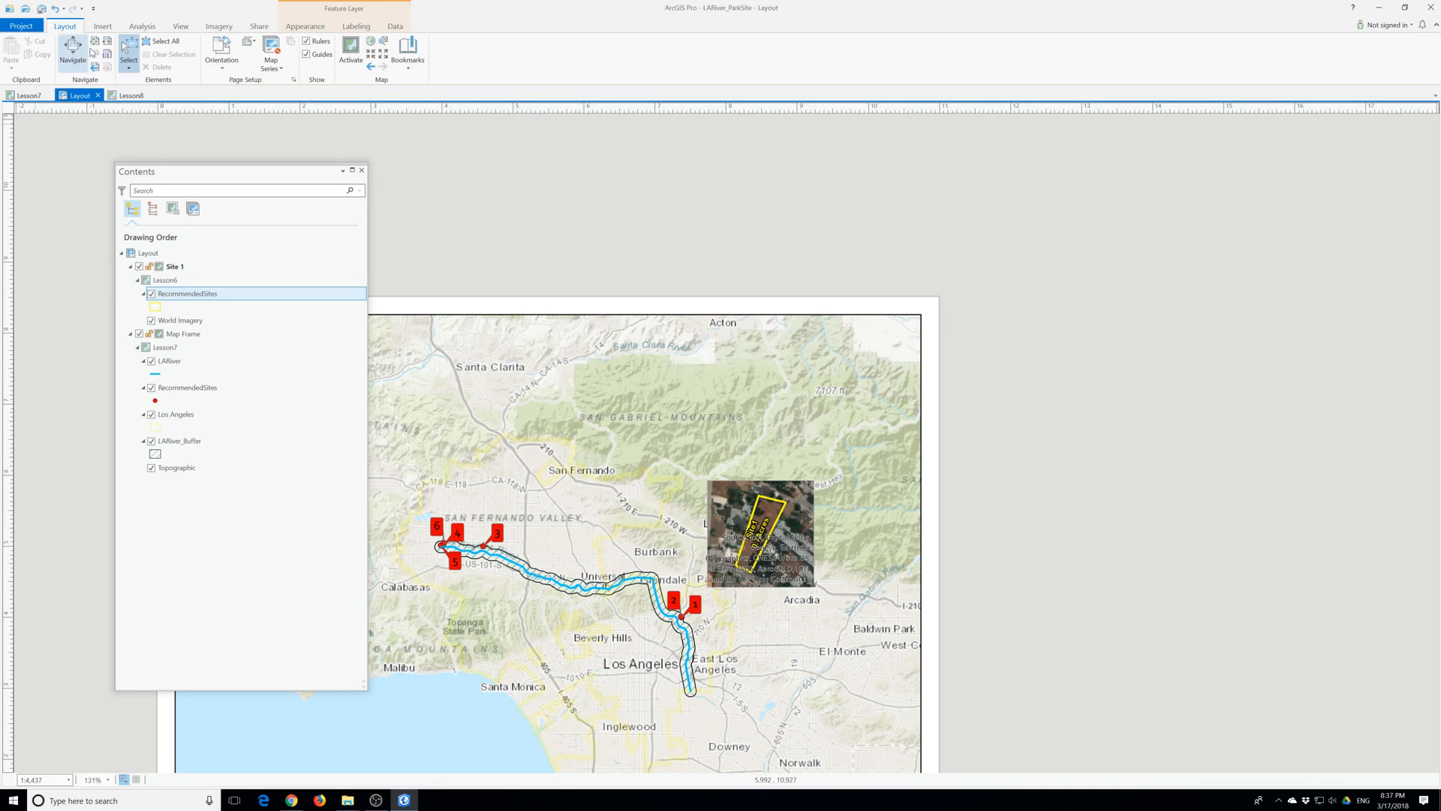
pyautogui.click(95, 41)
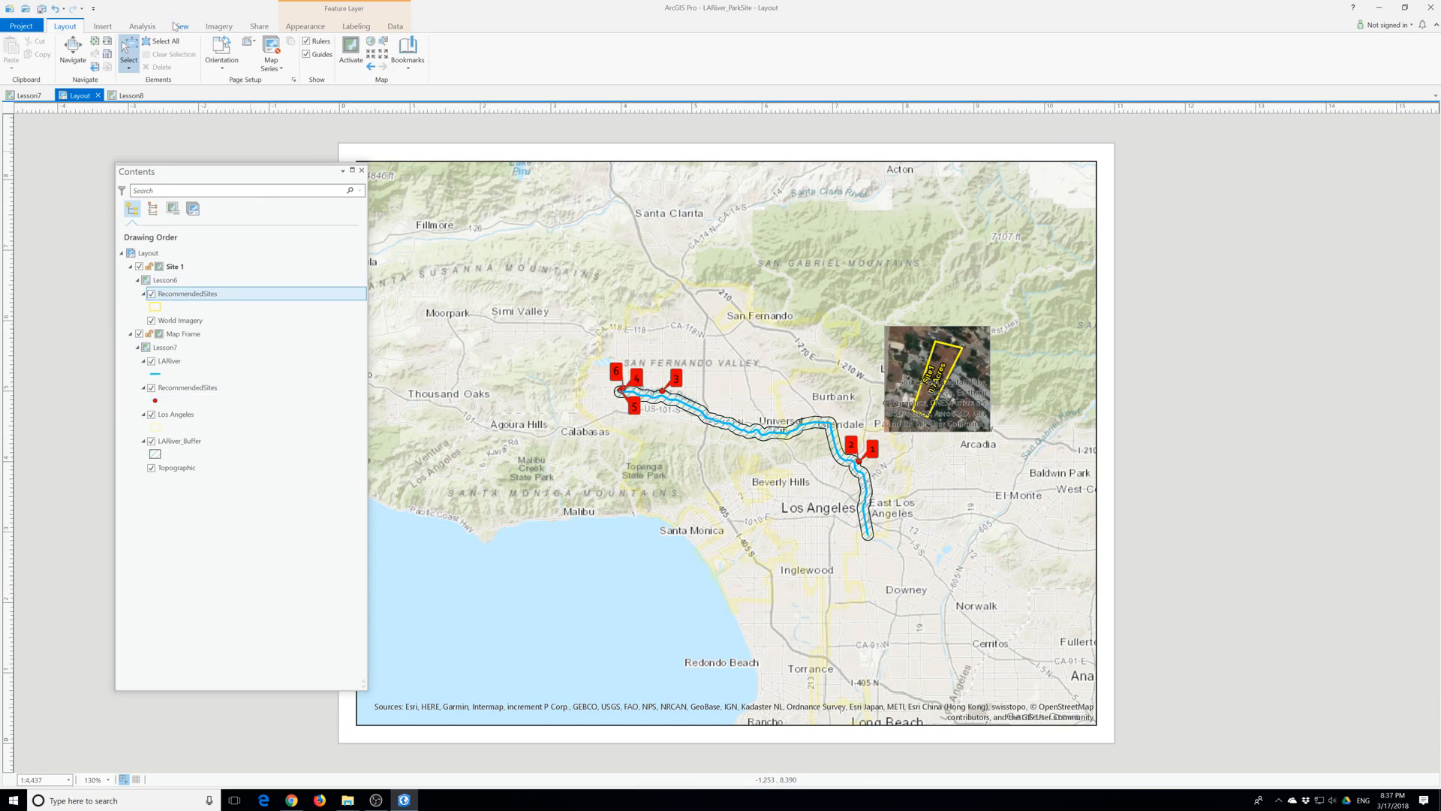
# Insert the system User dynamic text on the layout and close its text formatting settings.
pyautogui.click(103, 26)
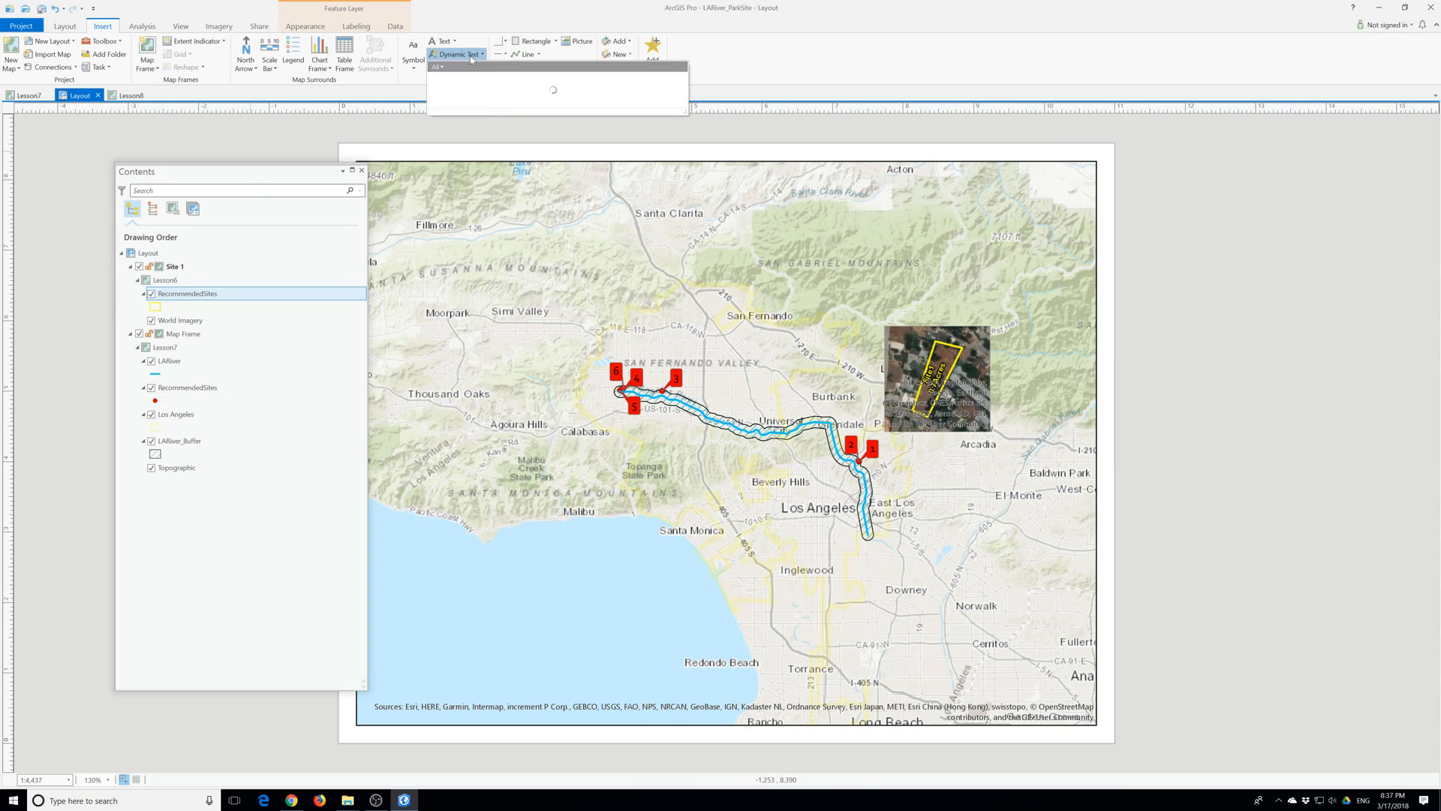
pyautogui.click(459, 54)
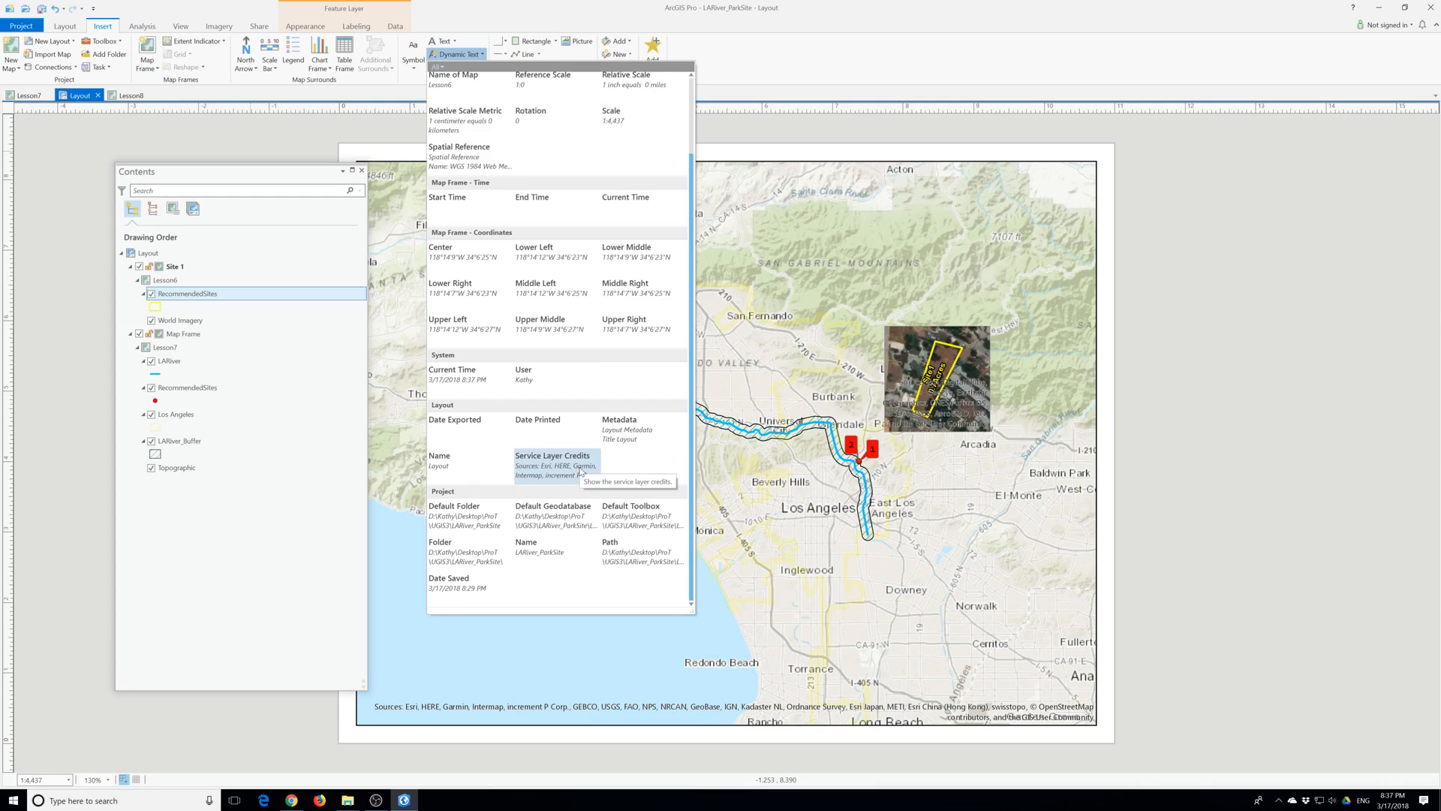
pyautogui.click(529, 383)
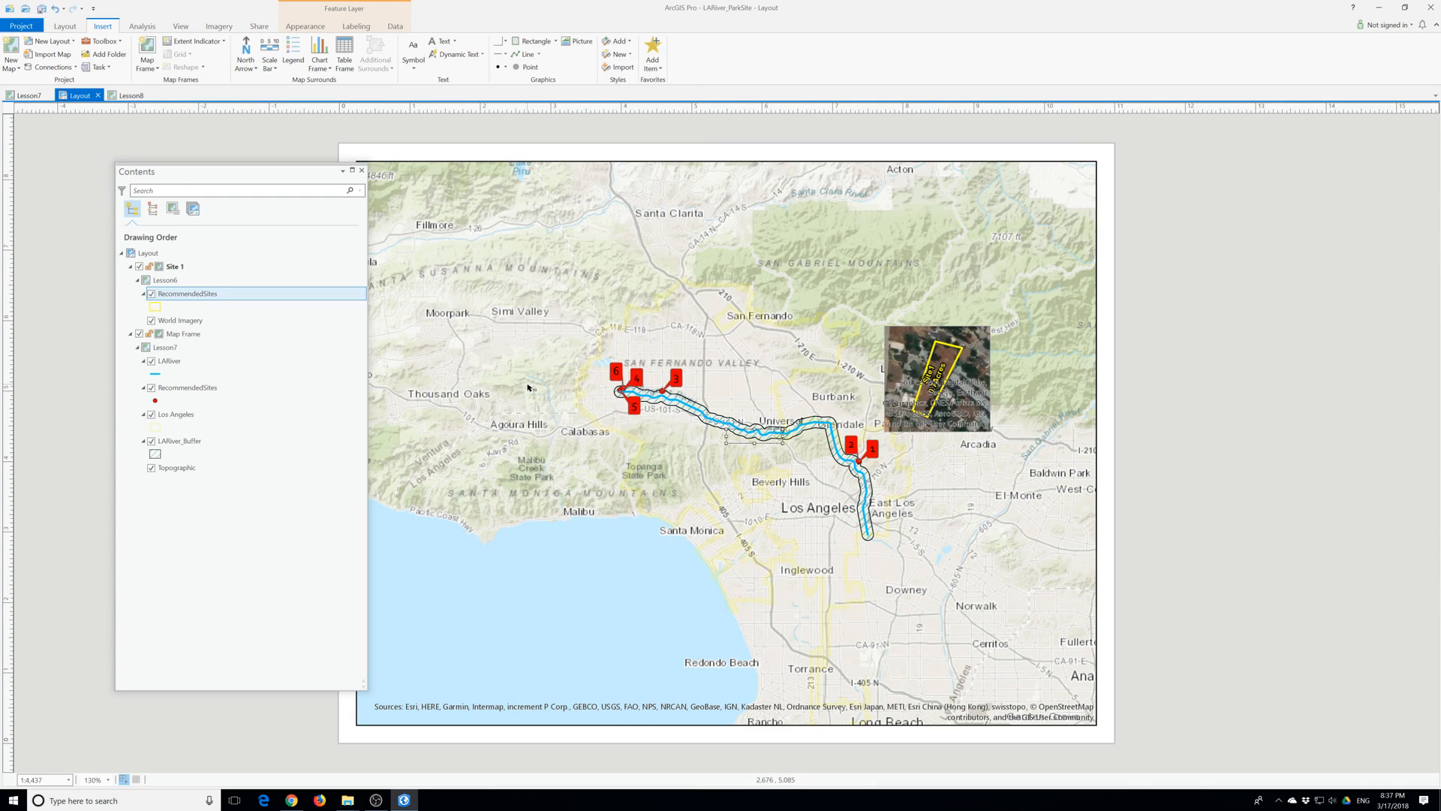
pyautogui.click(529, 388)
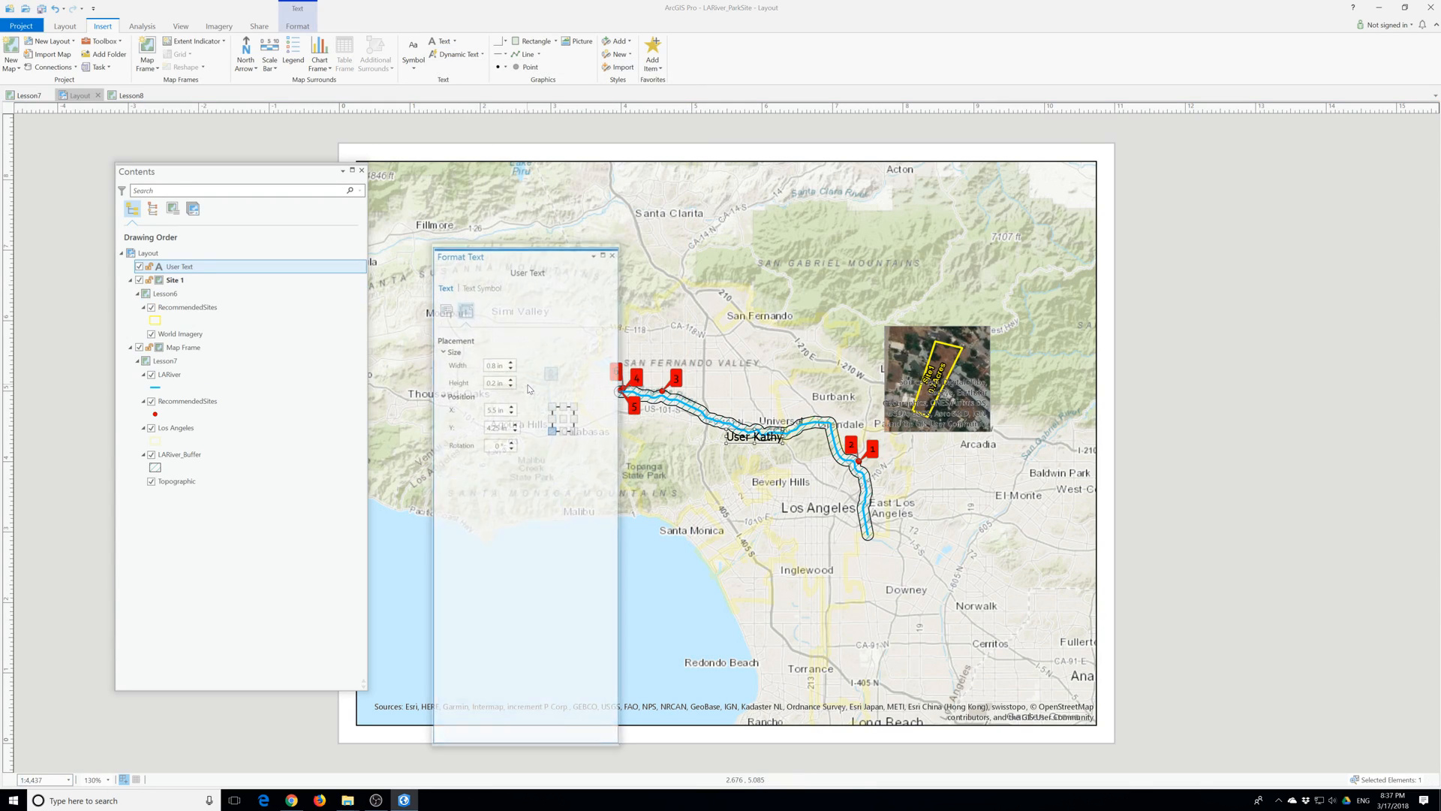
pyautogui.click(614, 254)
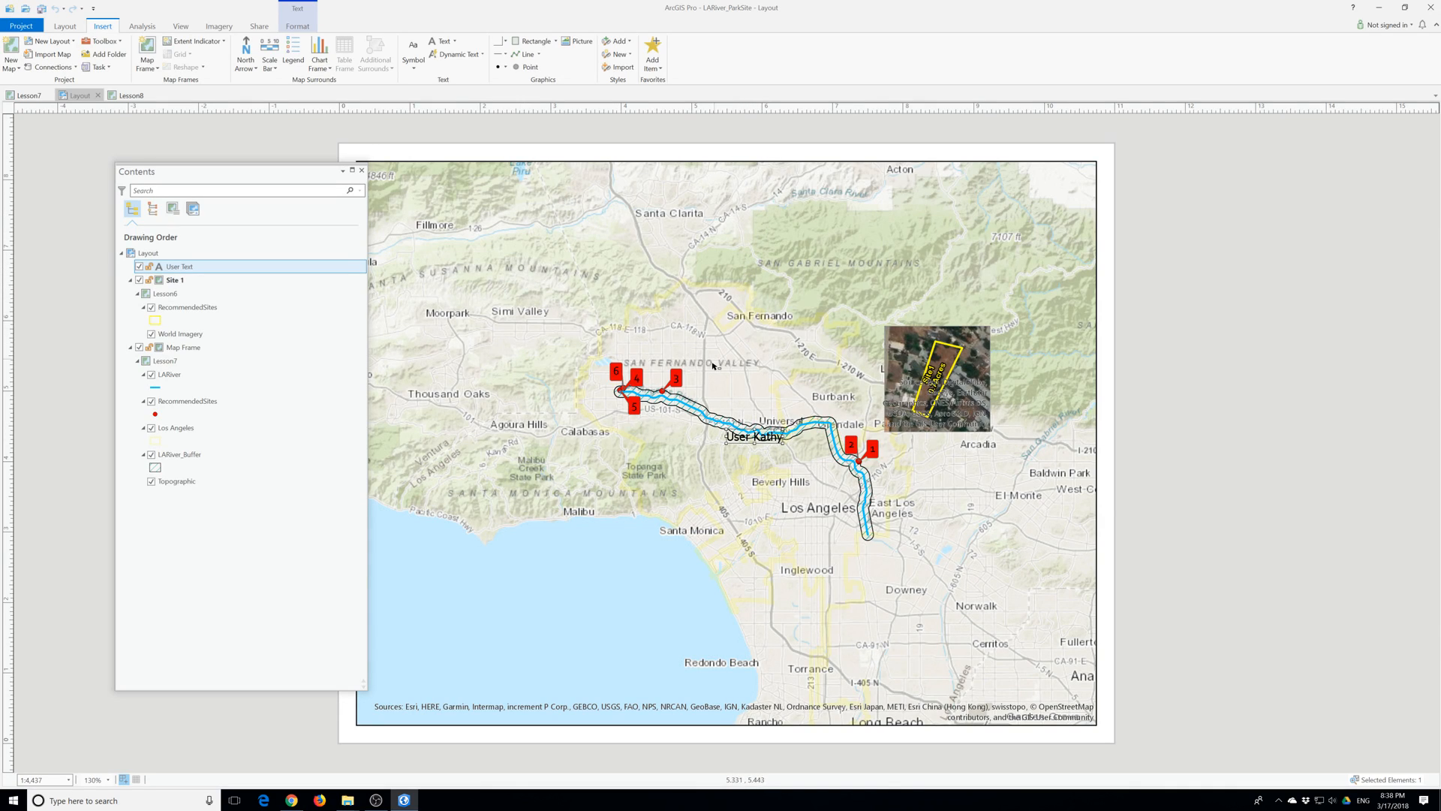
# Move the Site 1 inset frame to the area just south of Beverly Hills on the main map.
pyautogui.click(937, 340)
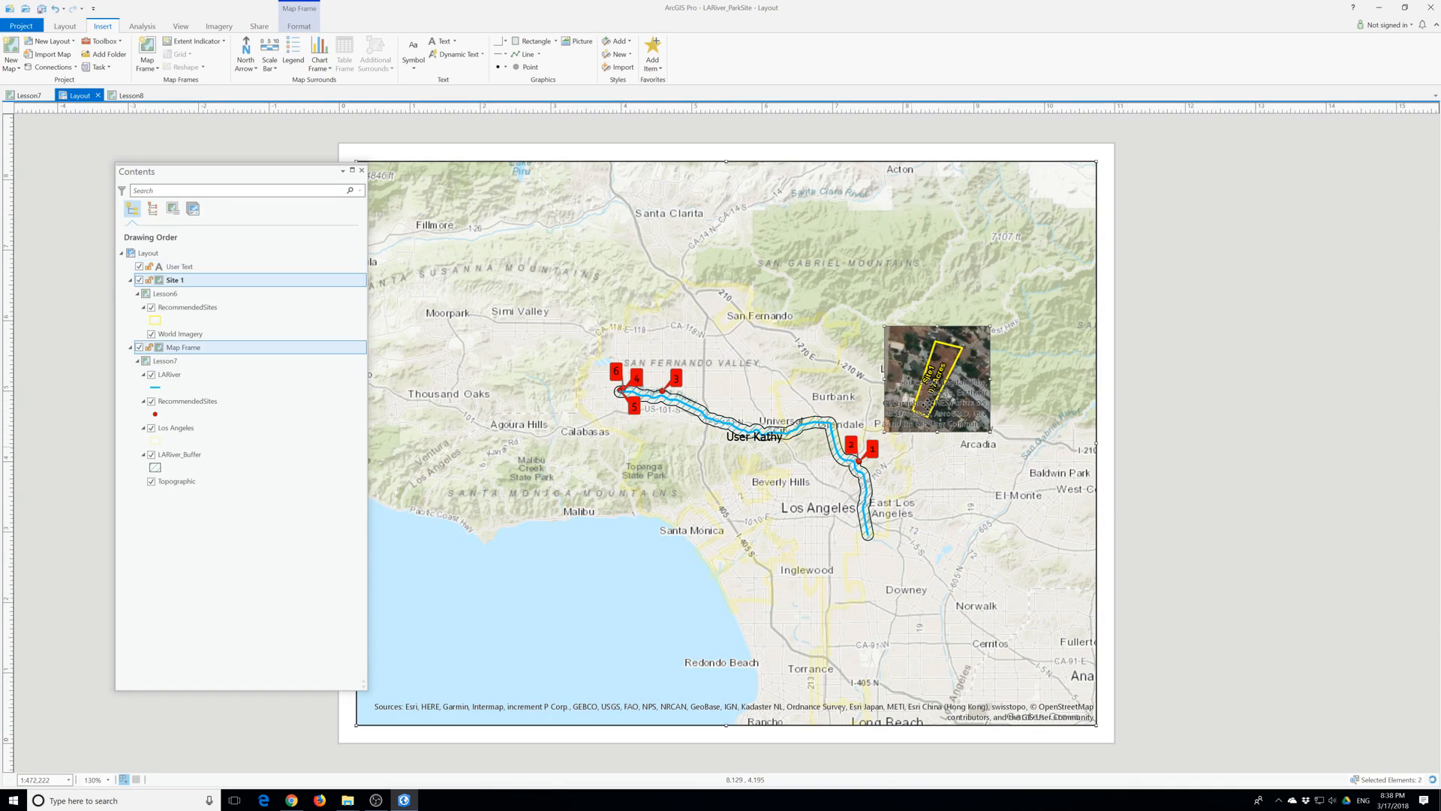
pyautogui.moveTo(935, 363); pyautogui.dragTo(790, 531)
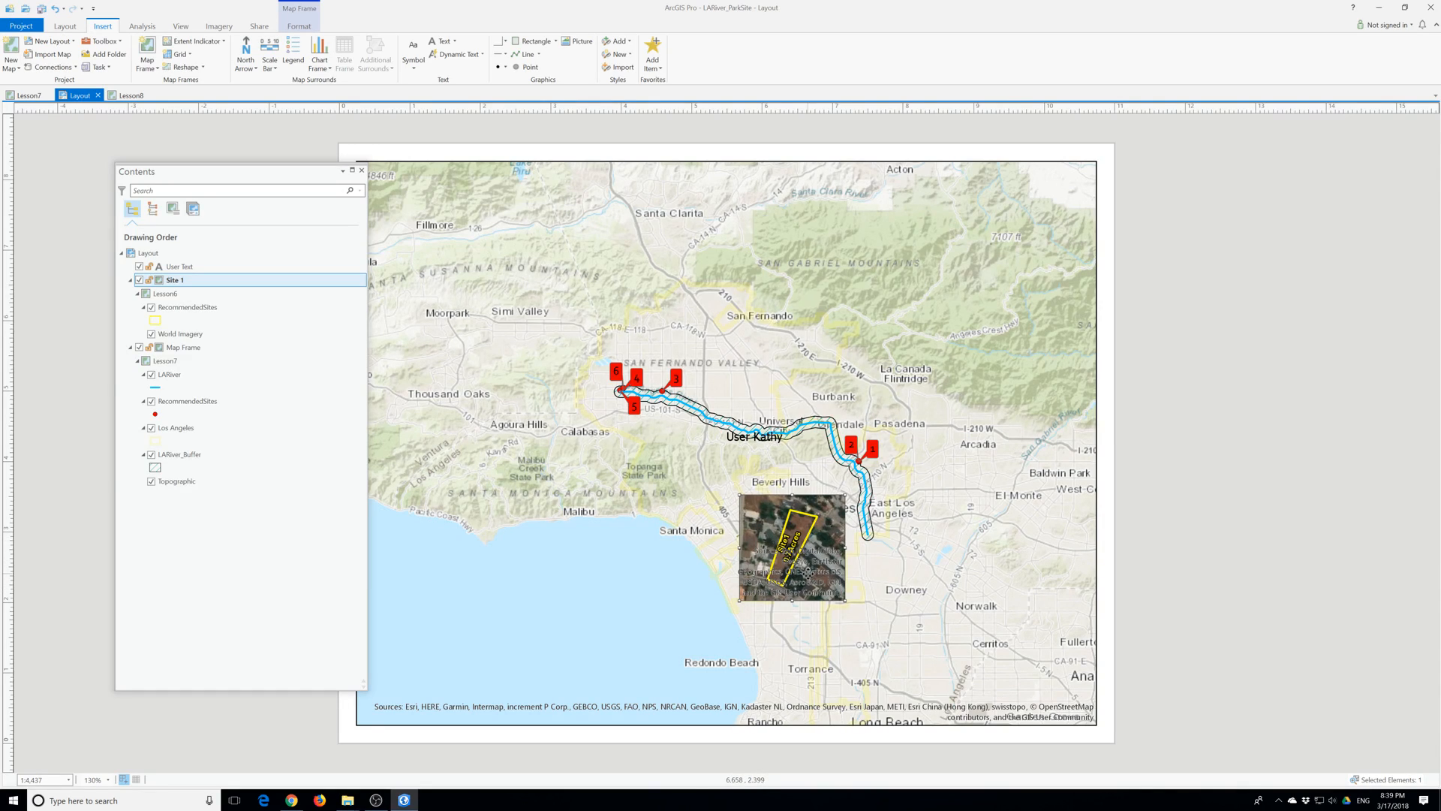
pyautogui.click(458, 55)
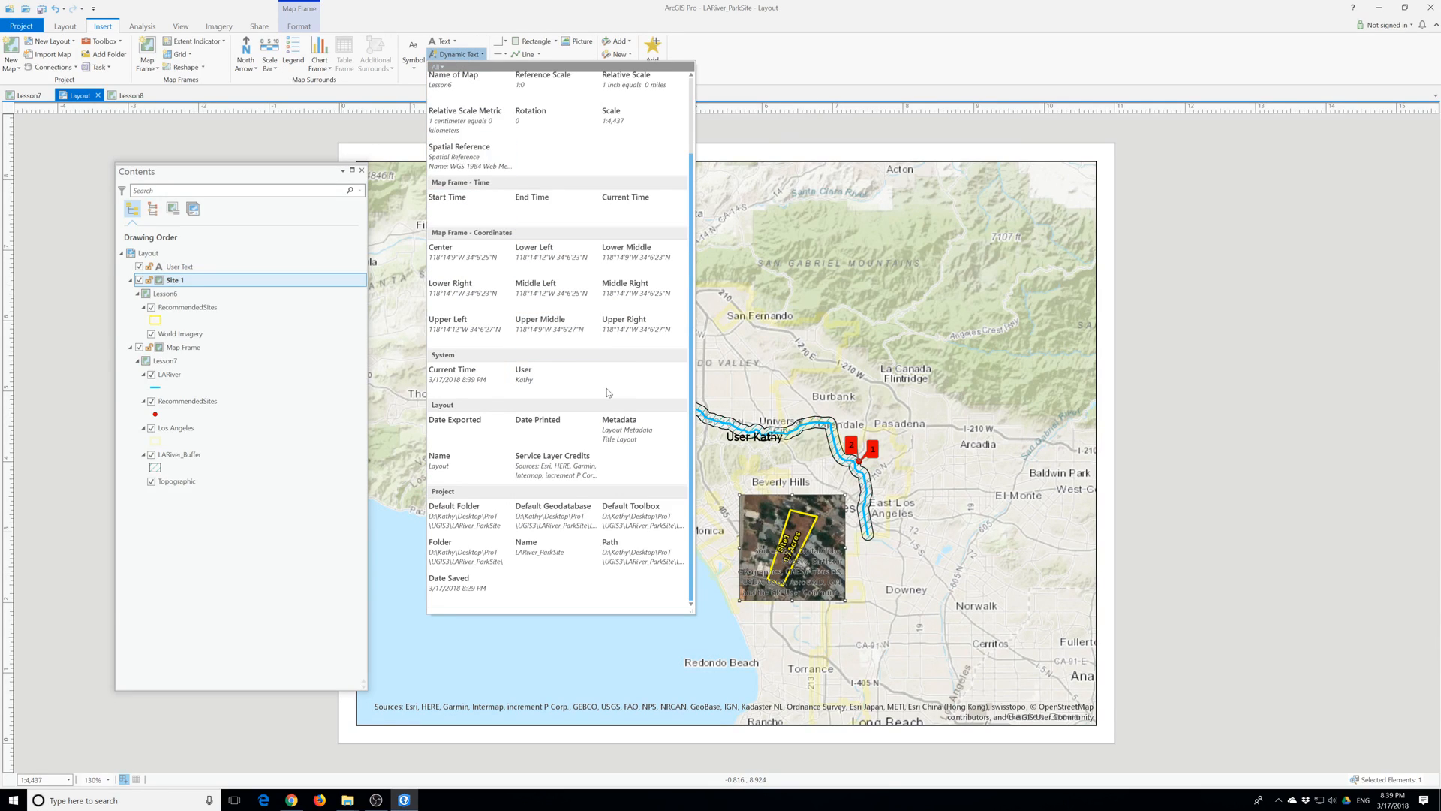
pyautogui.scroll(3, 608, 392)
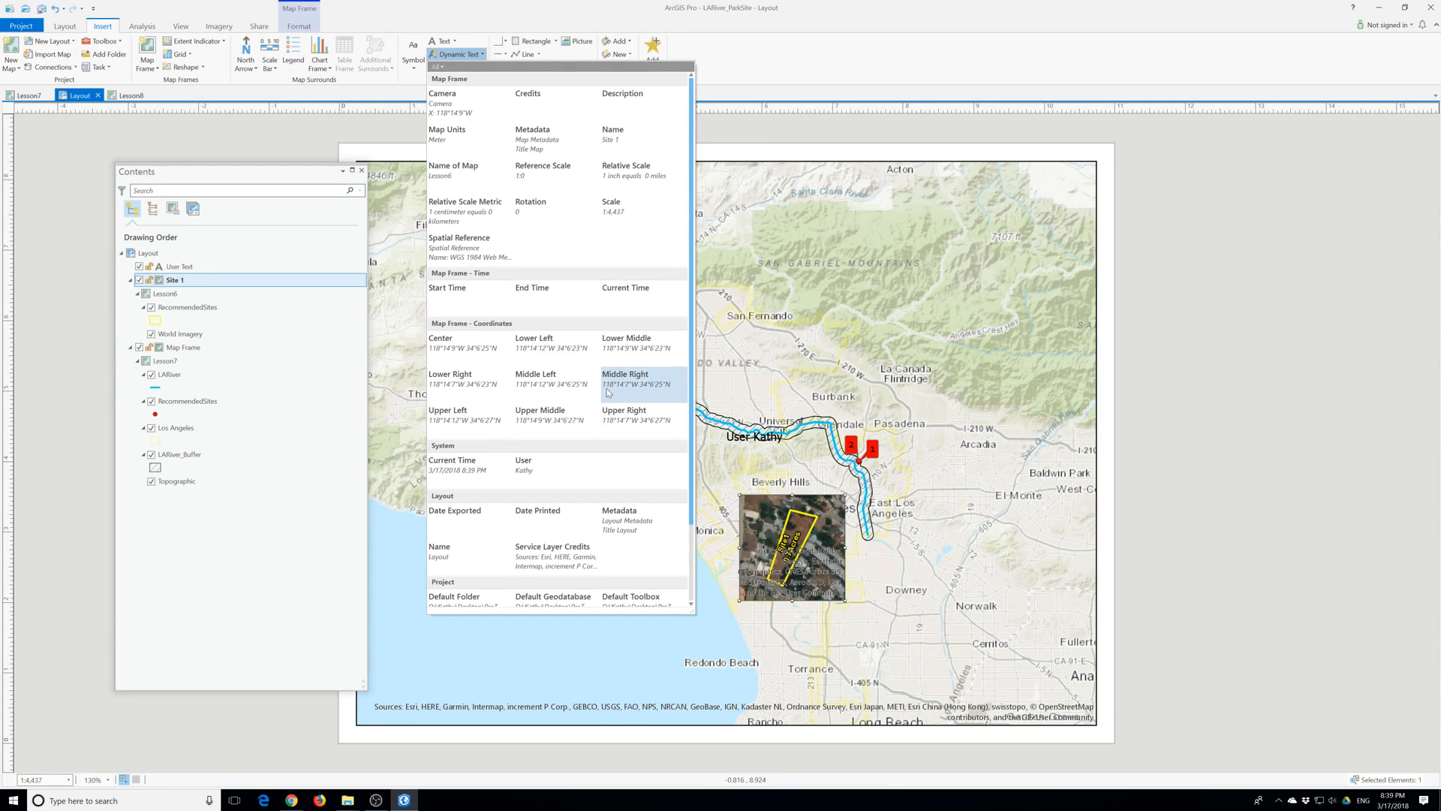
pyautogui.scroll(-3, 608, 391)
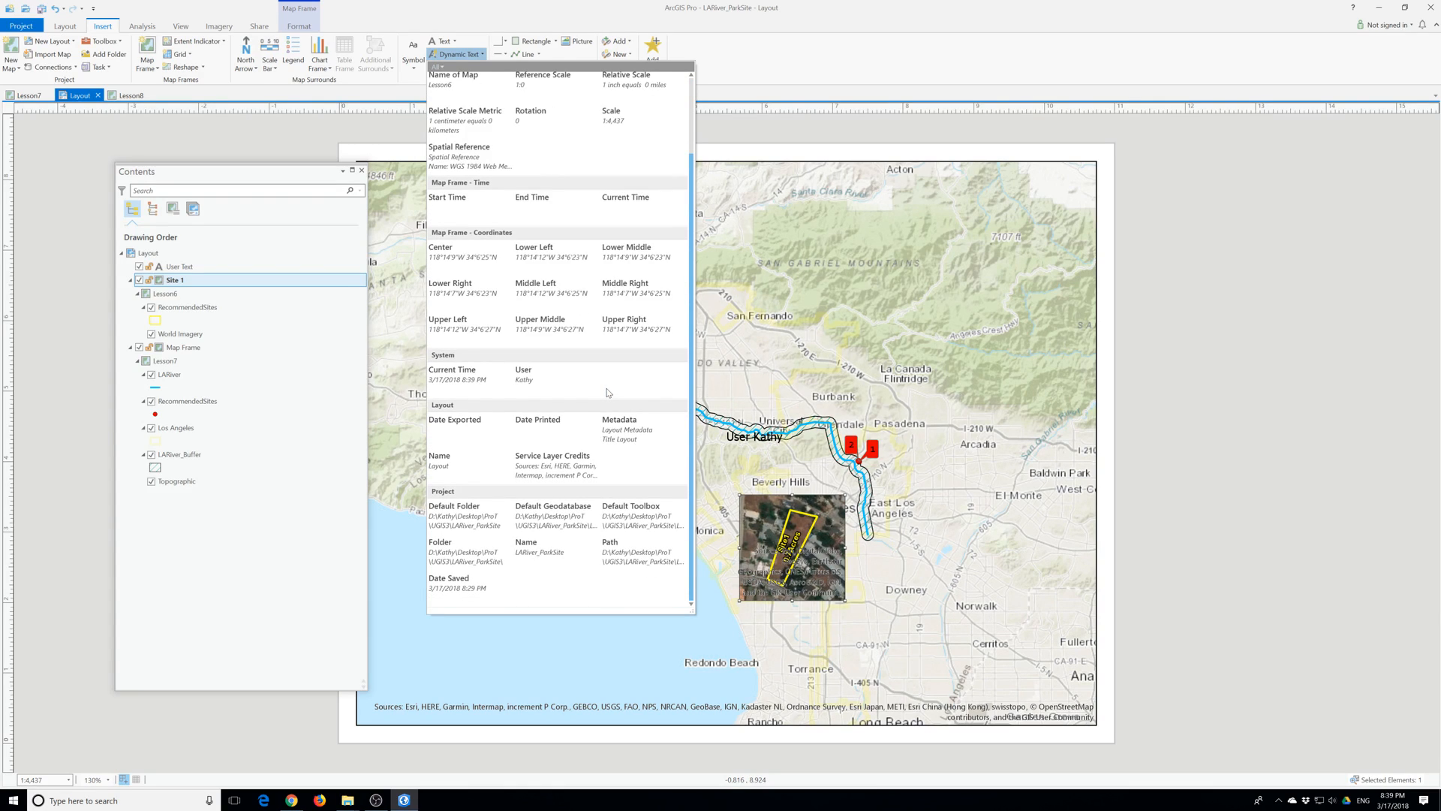
pyautogui.click(808, 571)
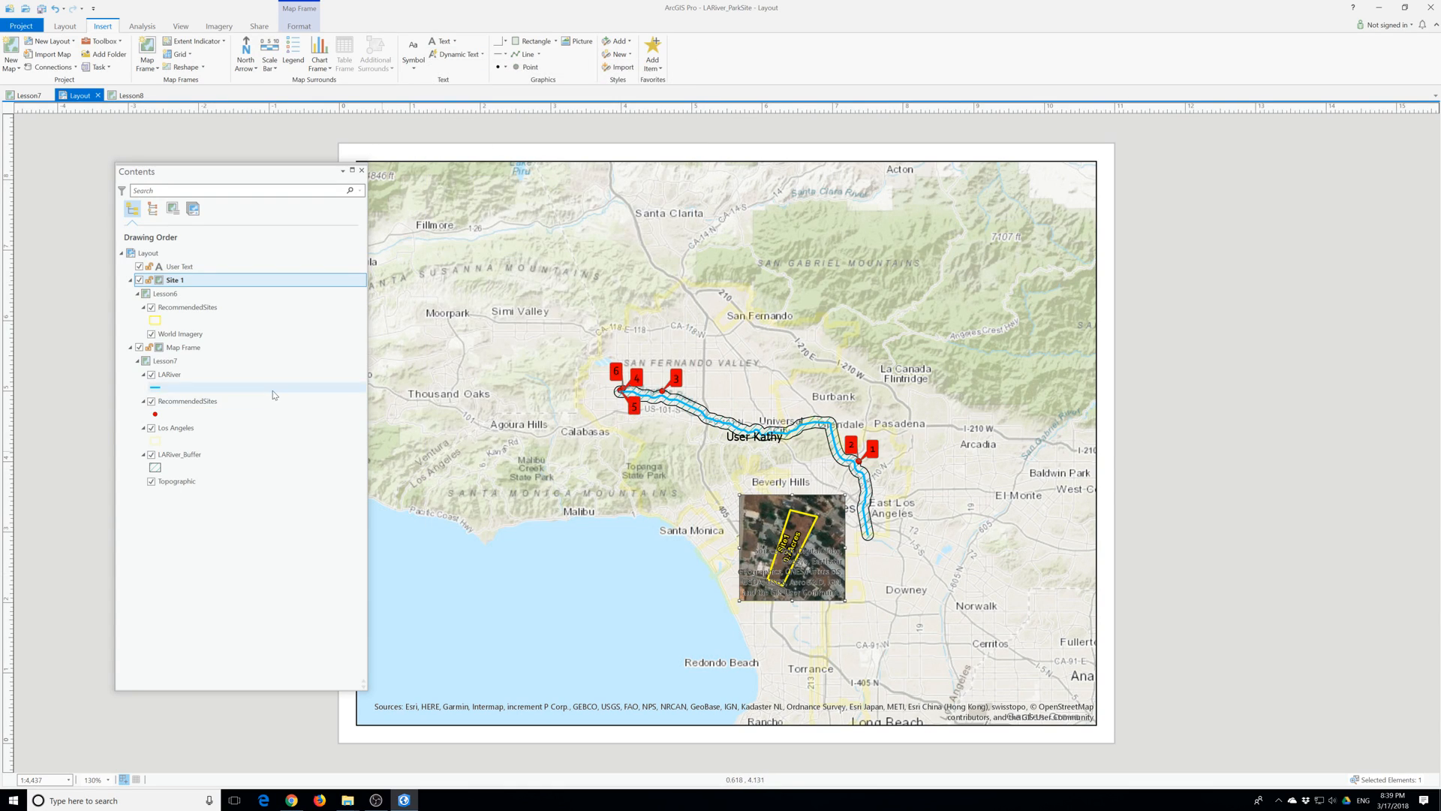
# Delete the User Text element from the layout.
pyautogui.click(172, 269)
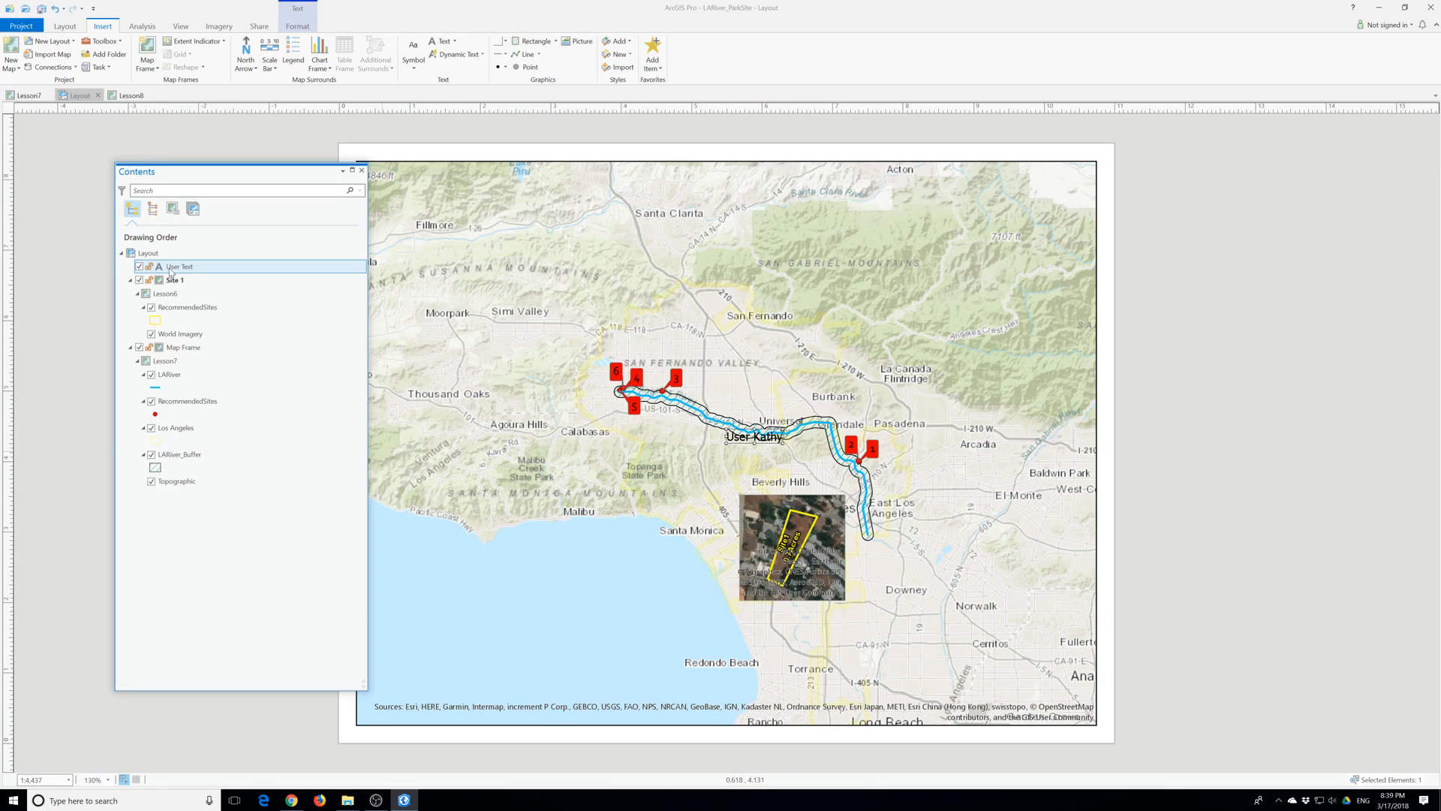
pyautogui.rightClick(171, 270)
pyautogui.click(216, 334)
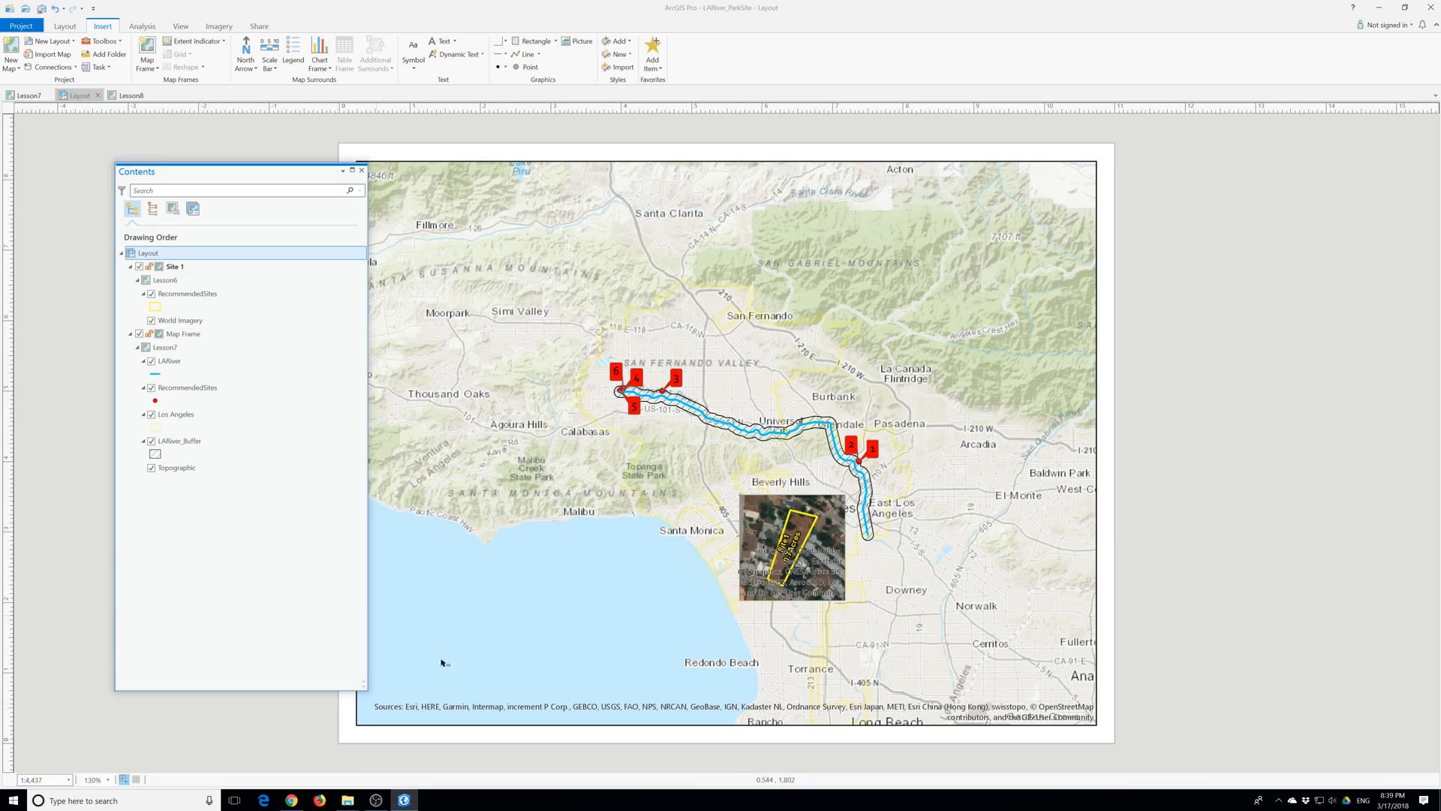
# Stretch the Site 1 inset frame downward to a height of about 1.56 in and check its size and placement properties.
pyautogui.click(824, 575)
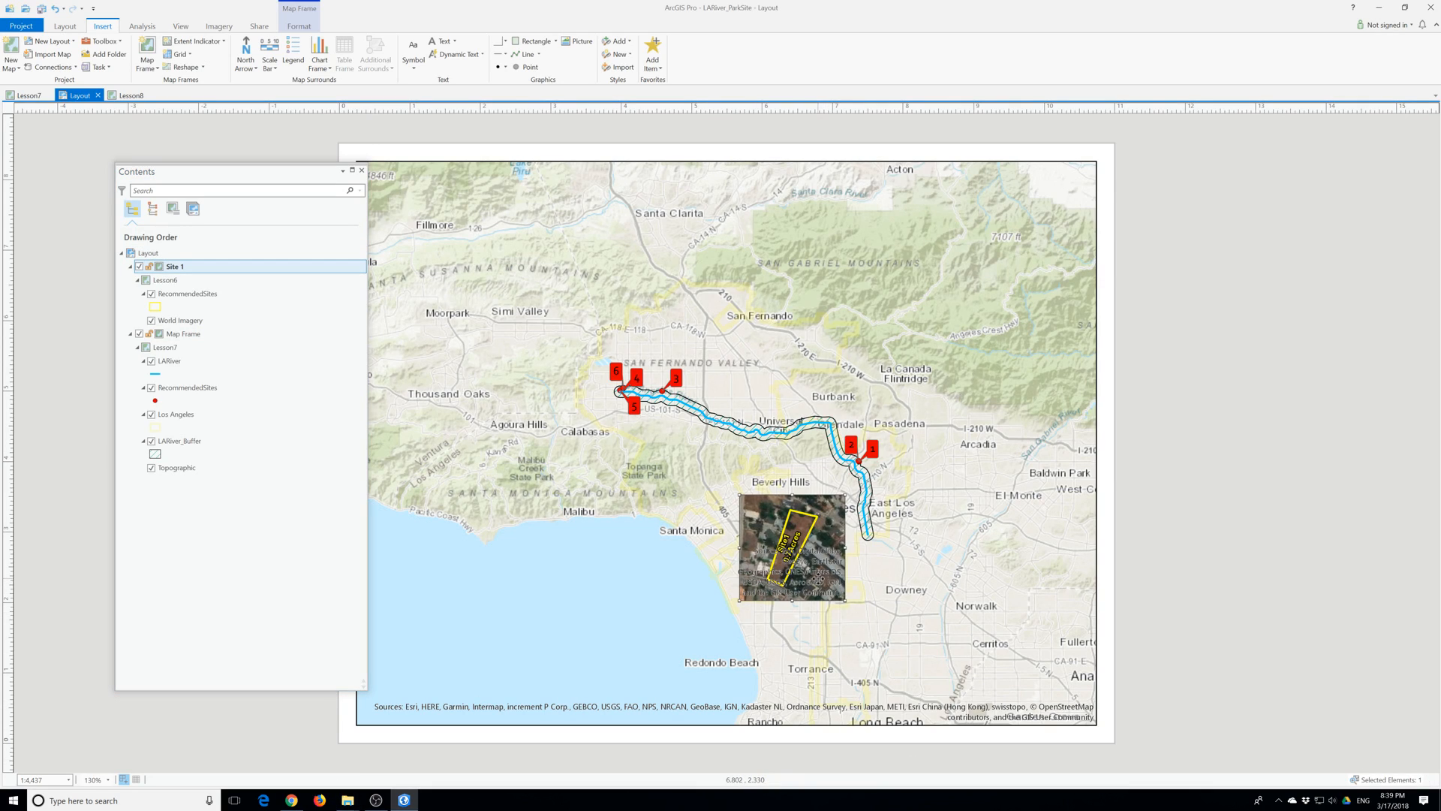
pyautogui.moveTo(792, 604)
pyautogui.mouseDown()
pyautogui.moveTo(792, 557)
pyautogui.moveTo(787, 607)
pyautogui.mouseUp()
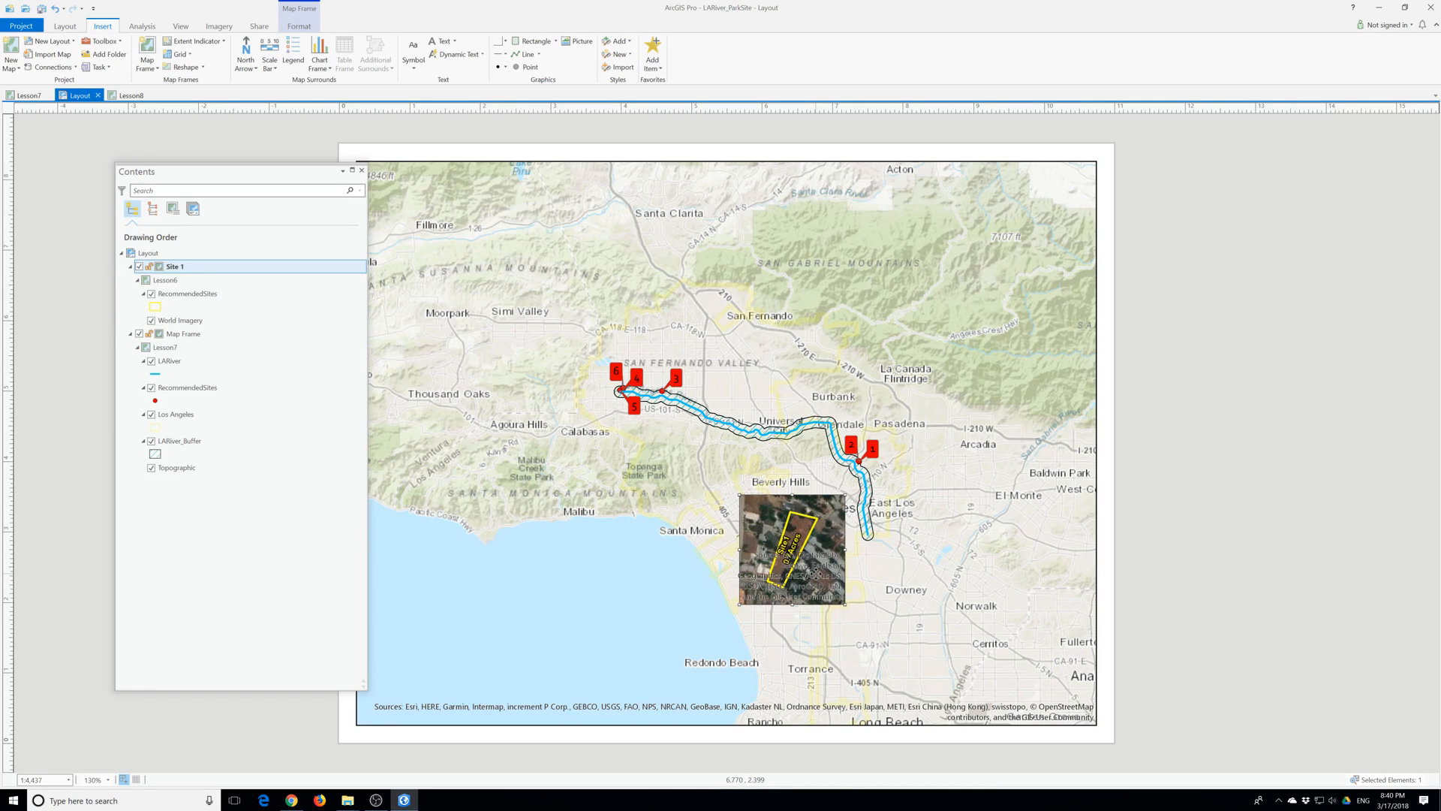
pyautogui.rightClick(816, 576)
pyautogui.click(849, 563)
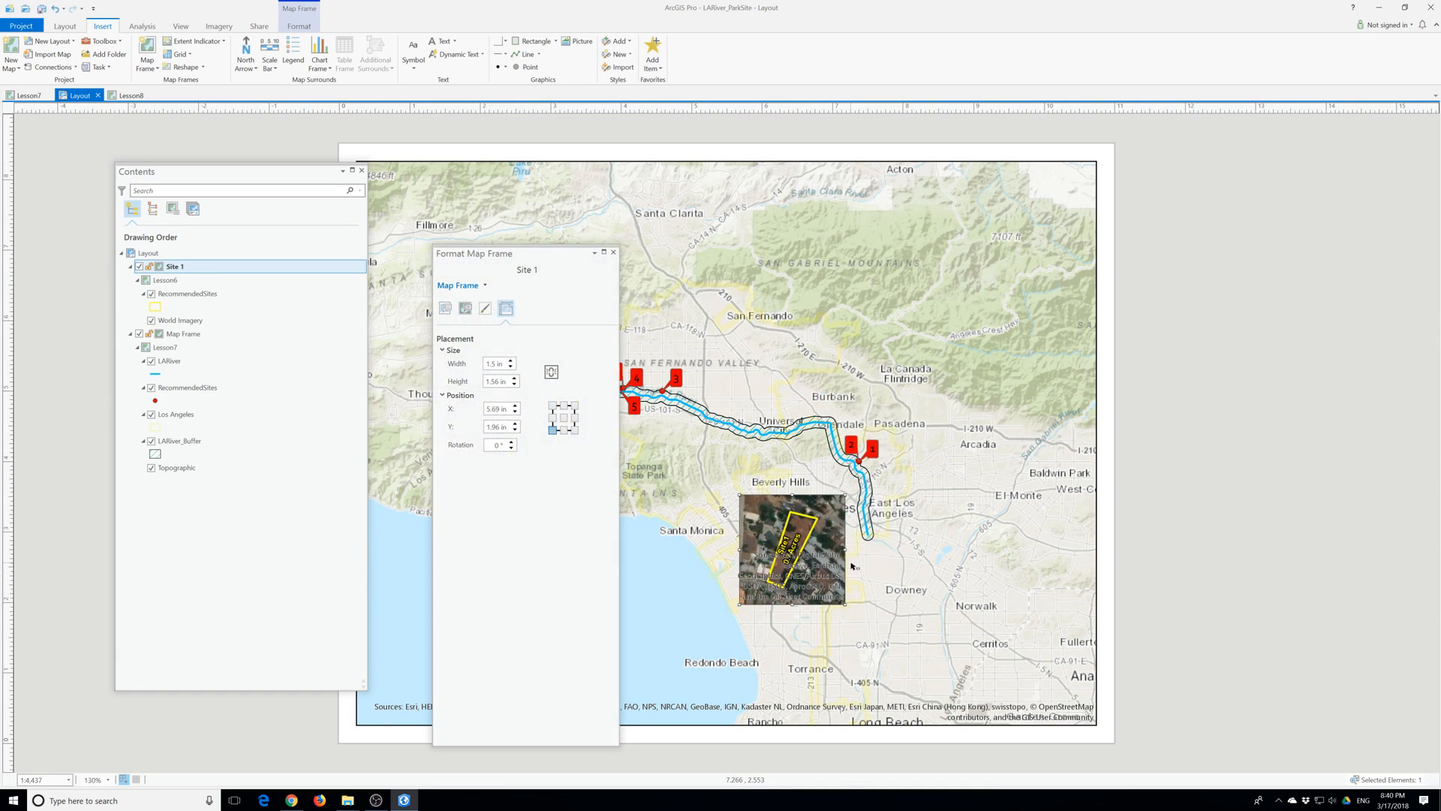
pyautogui.click(613, 253)
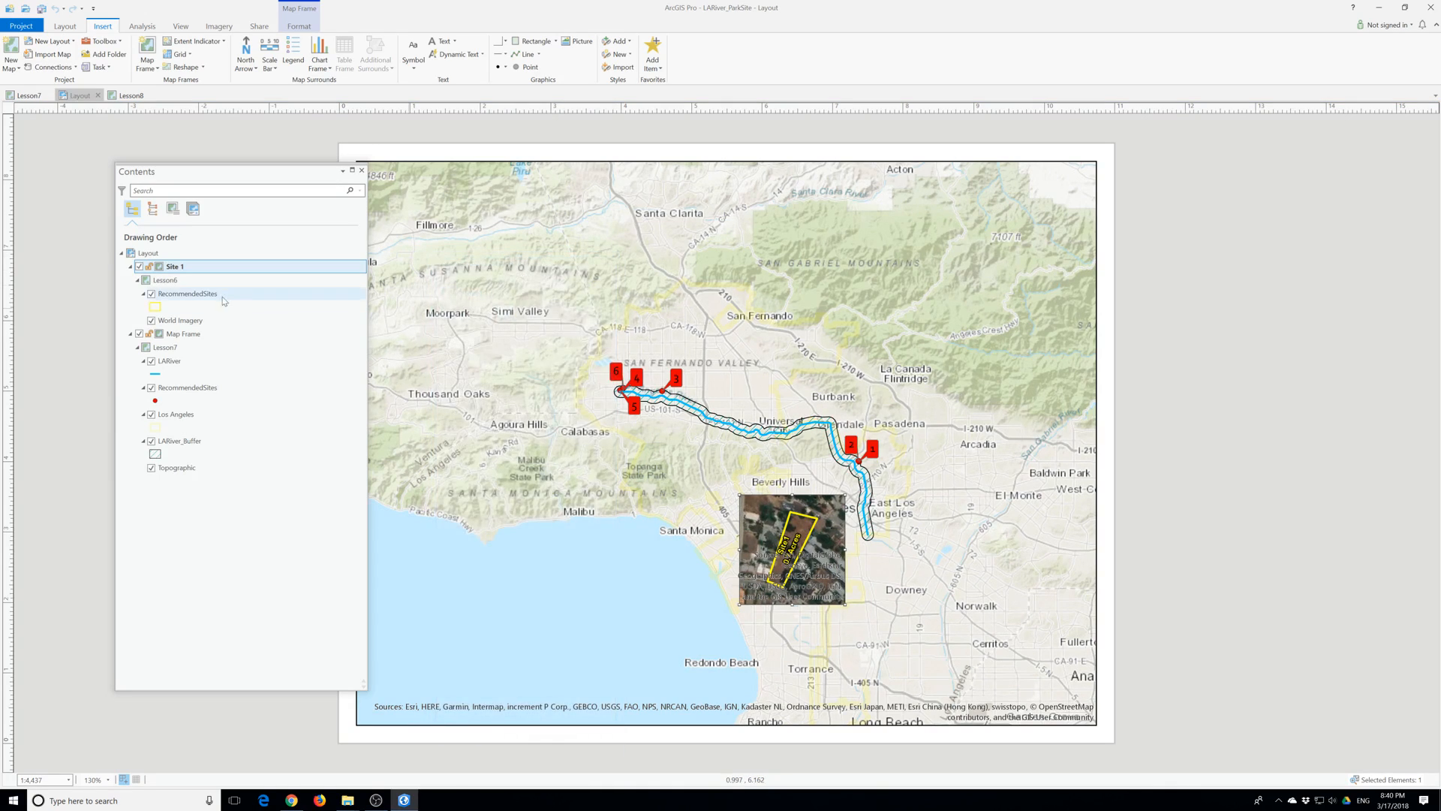
# Copy the Site 1 map frame, paste it into the layout, and place the copy just north of Pasadena.
pyautogui.click(138, 280)
pyautogui.click(138, 280)
pyautogui.click(159, 294)
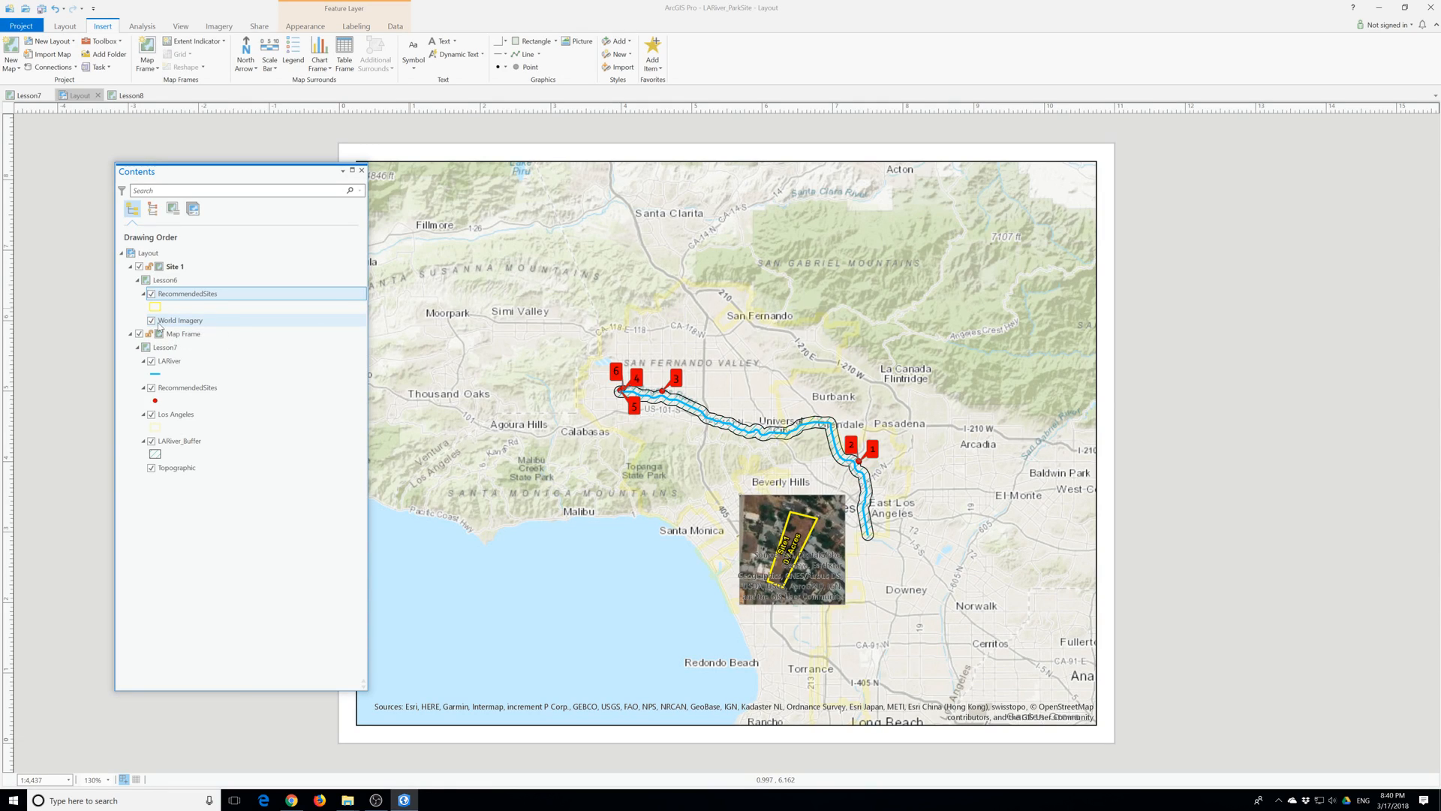
pyautogui.click(165, 284)
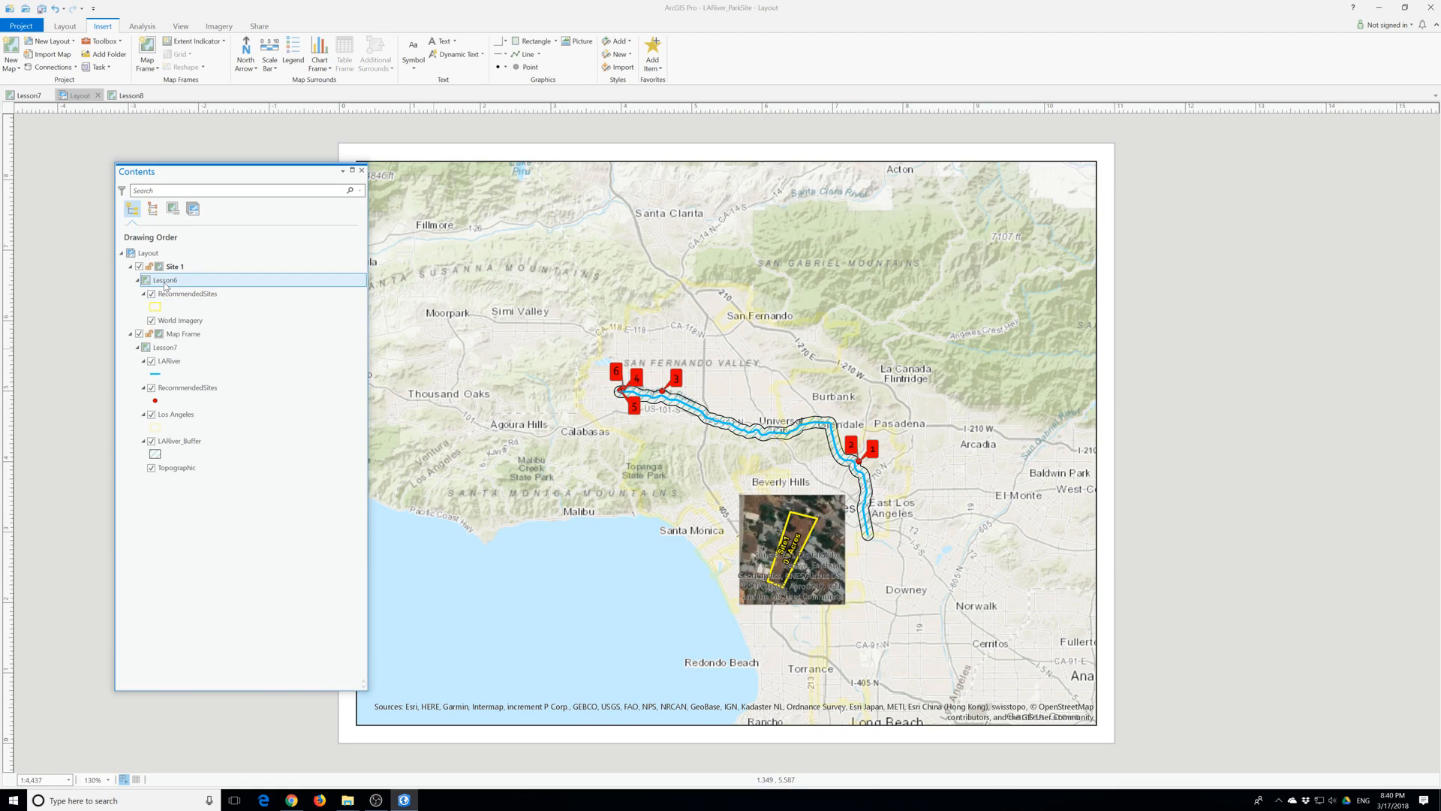
pyautogui.click(171, 268)
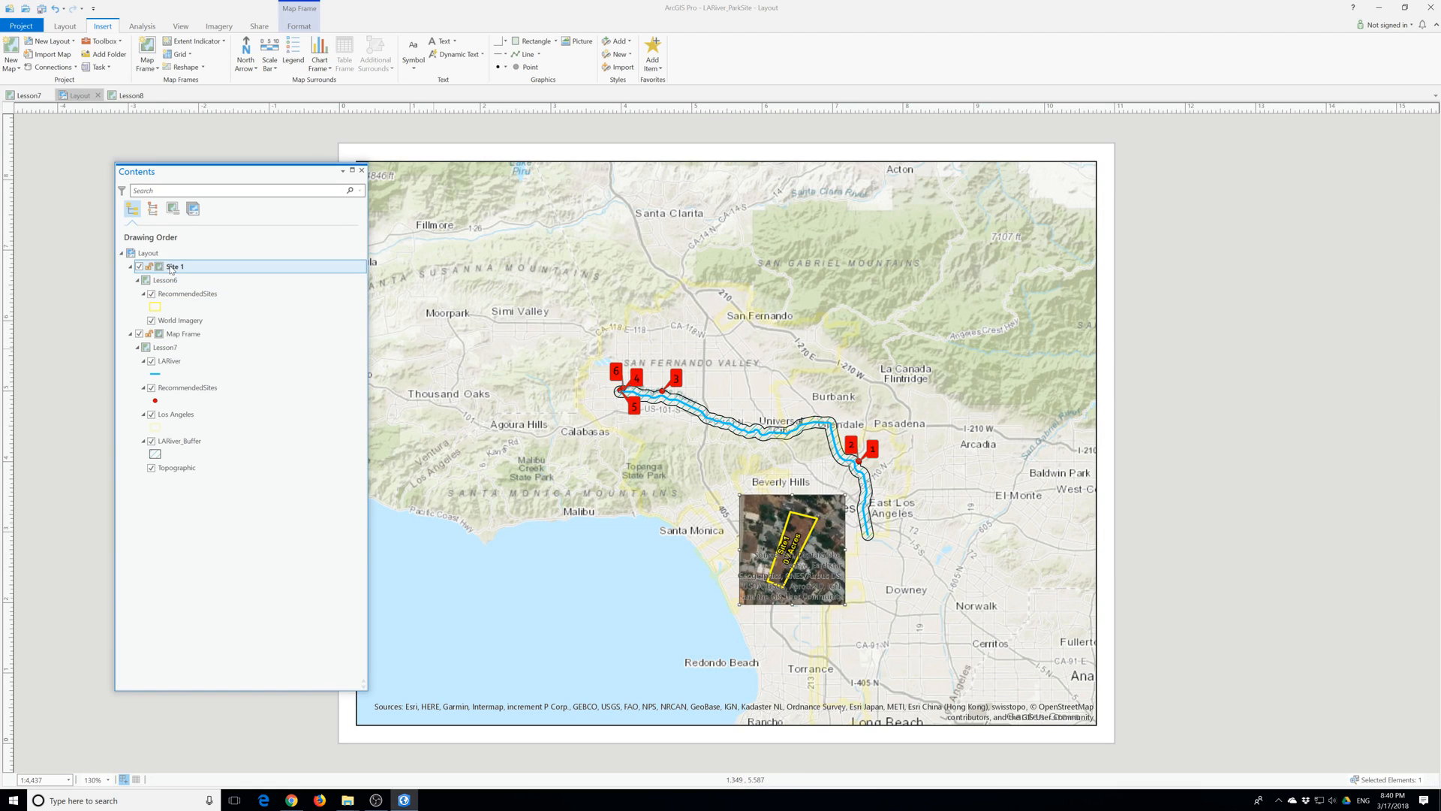
pyautogui.rightClick(171, 268)
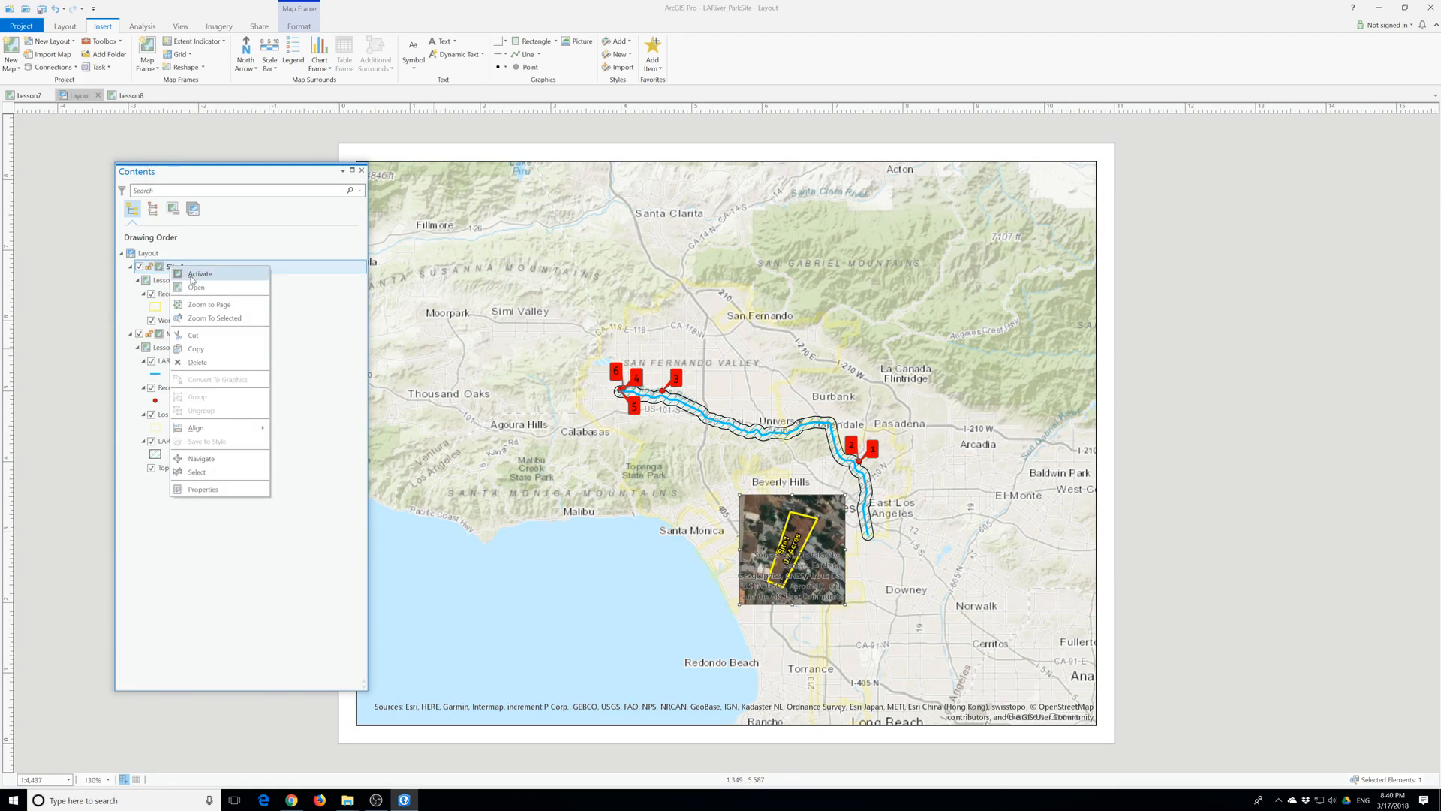
pyautogui.click(219, 360)
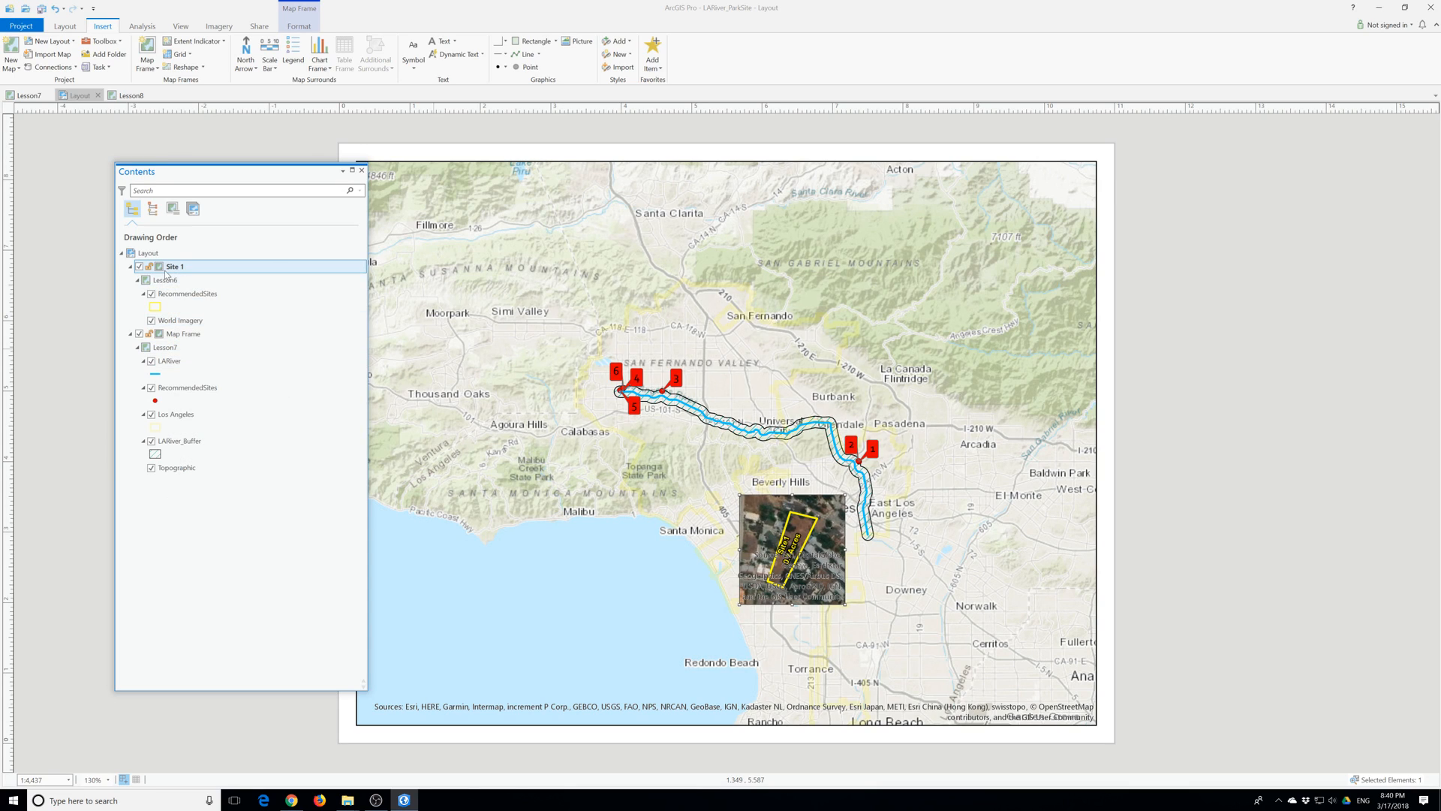
pyautogui.click(149, 254)
pyautogui.rightClick(150, 253)
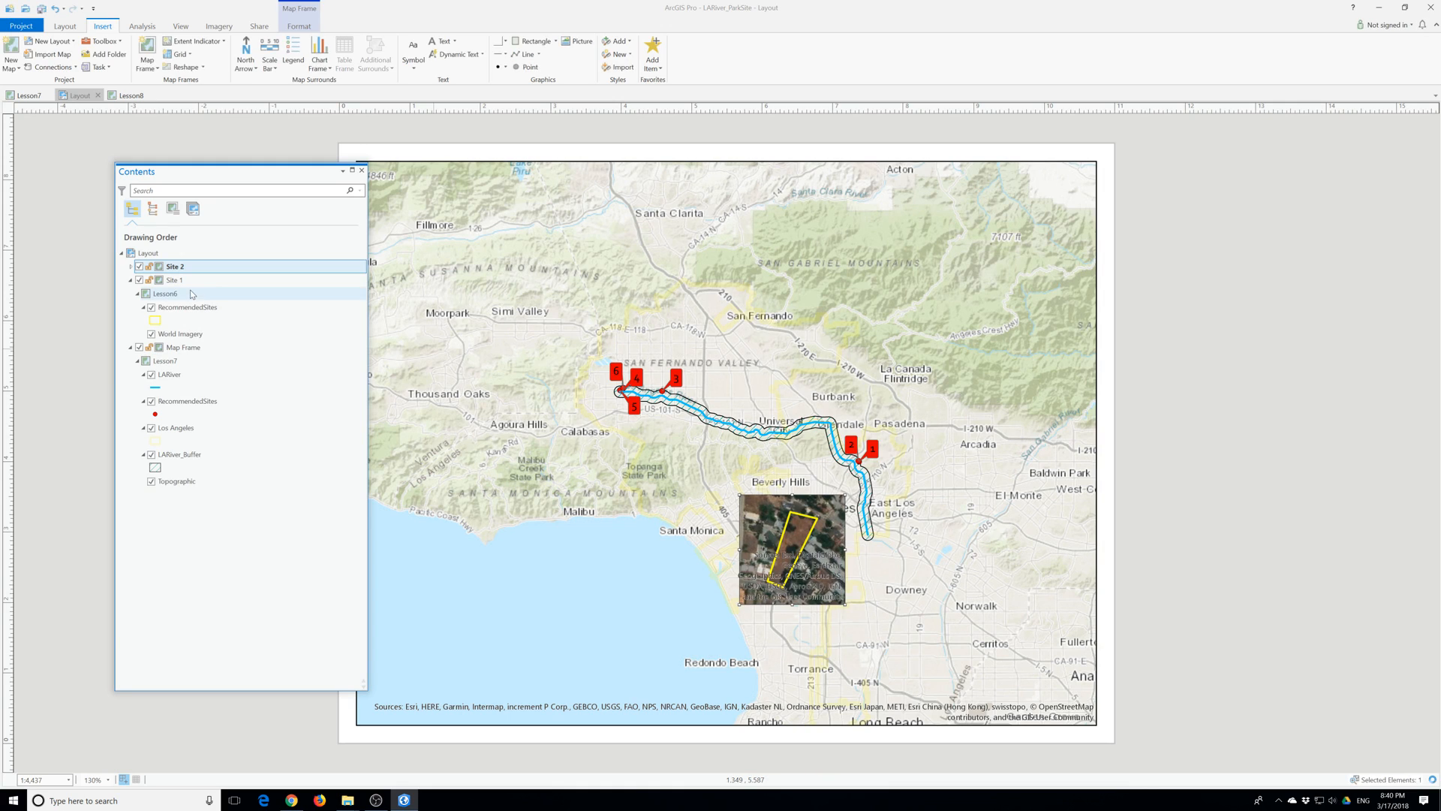
pyautogui.moveTo(802, 541); pyautogui.dragTo(698, 528)
pyautogui.moveTo(968, 390); pyautogui.dragTo(920, 346)
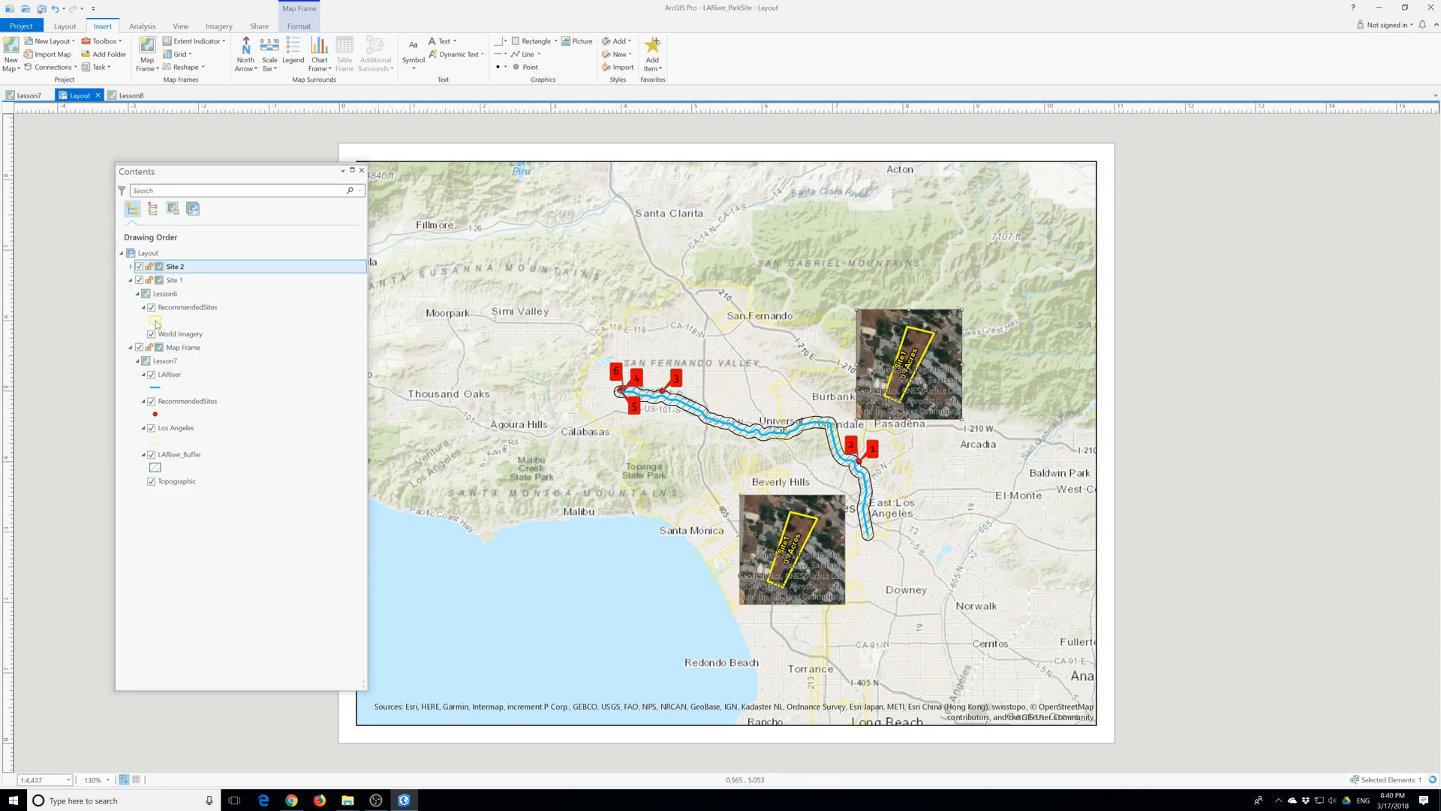
# Zoom the Site 2 inset to site 2 from the RecommendedSites attribute table and close the table.
pyautogui.click(130, 266)
pyautogui.rightClick(172, 295)
pyautogui.click(210, 348)
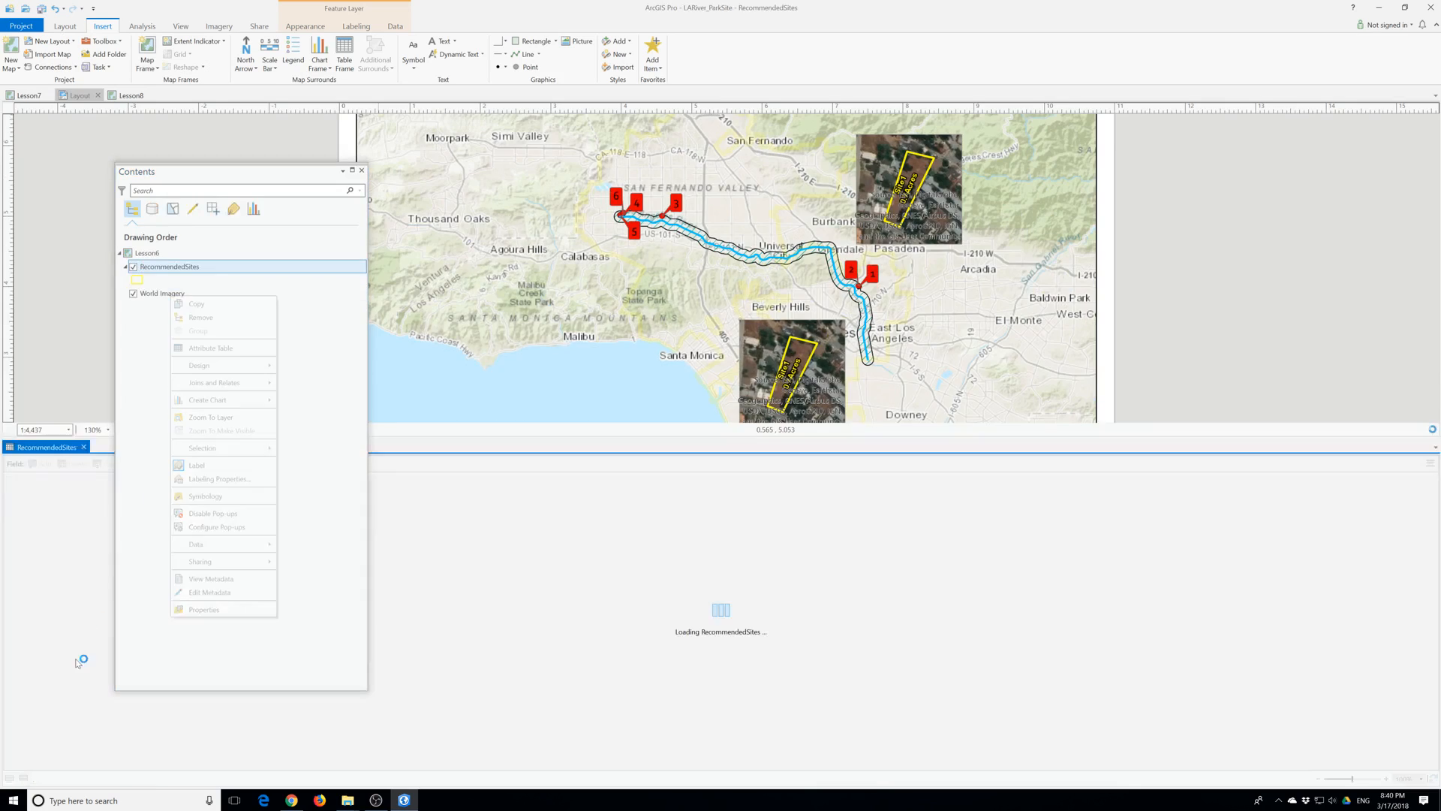
pyautogui.rightClick(15, 506)
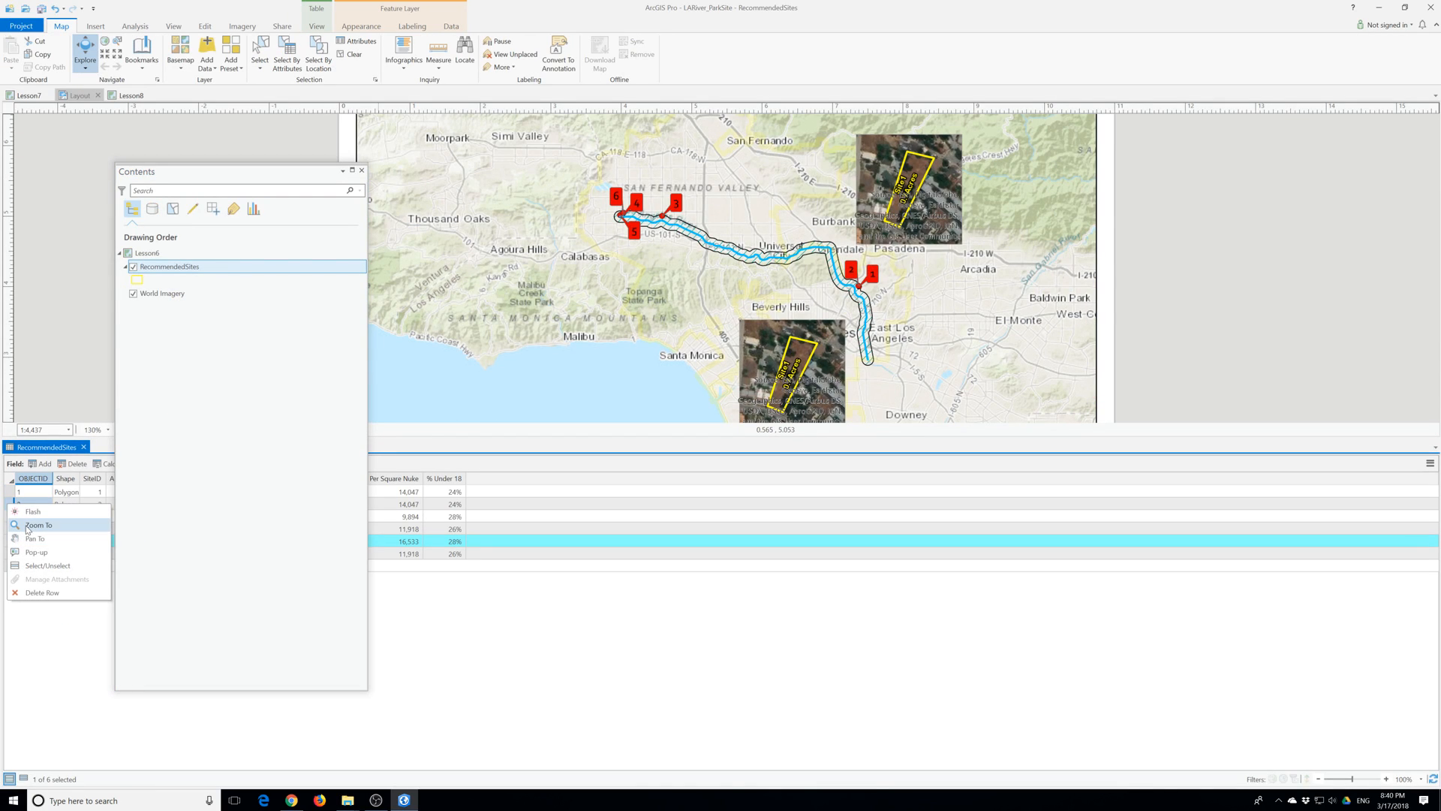
pyautogui.click(26, 530)
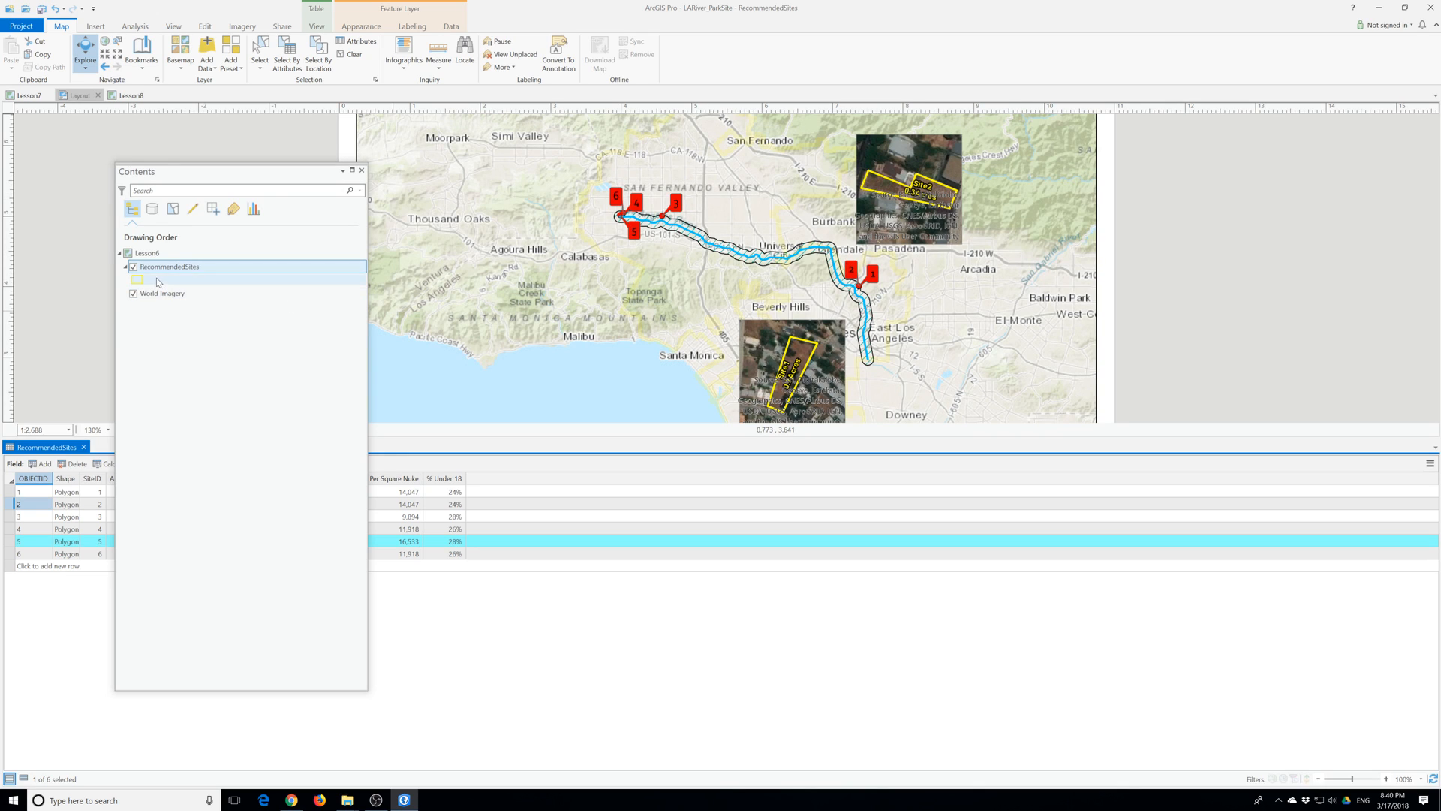
pyautogui.click(83, 447)
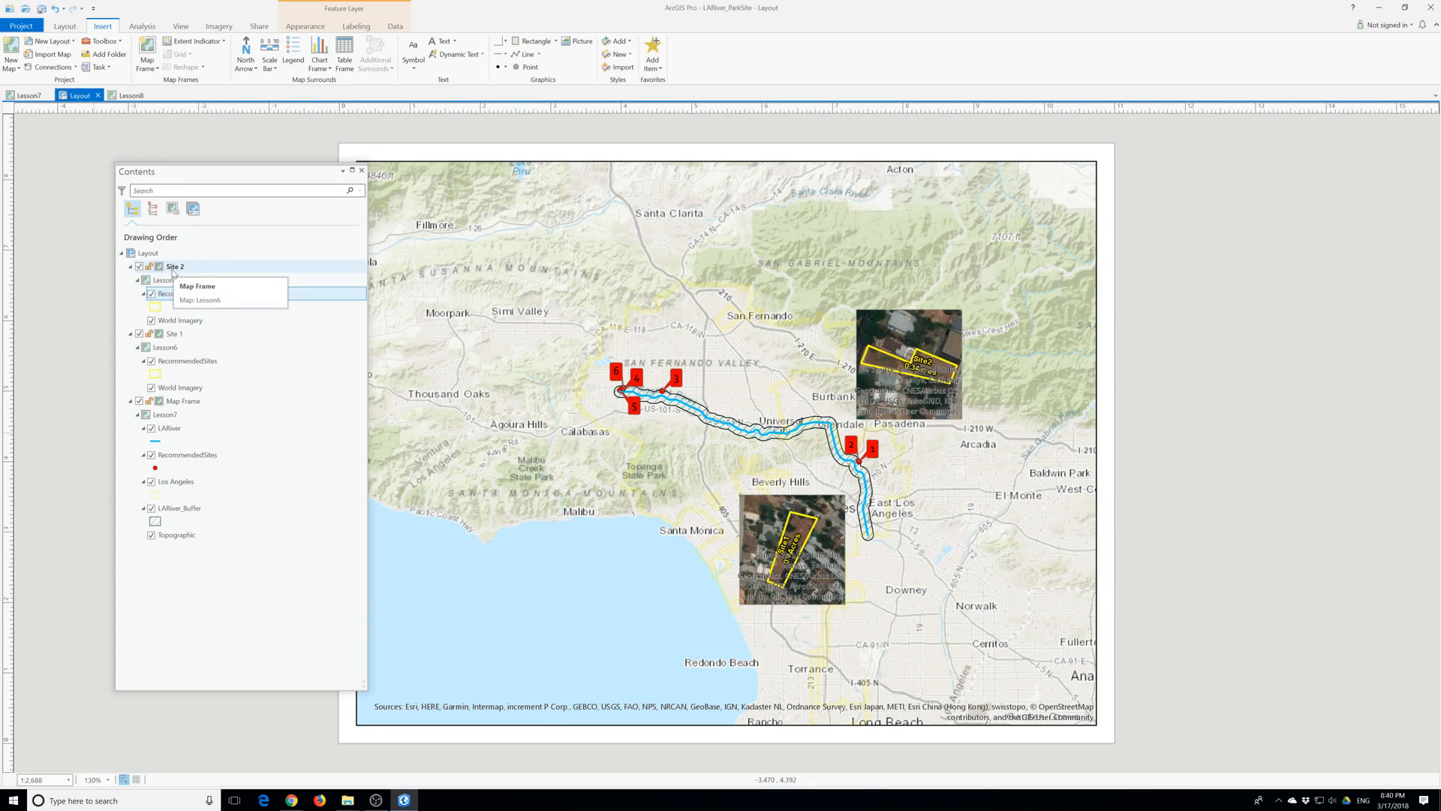
# Paste four more copies of the inset map frame into the layout for Sites 3 to 6.
pyautogui.rightClick(149, 255)
pyautogui.click(177, 295)
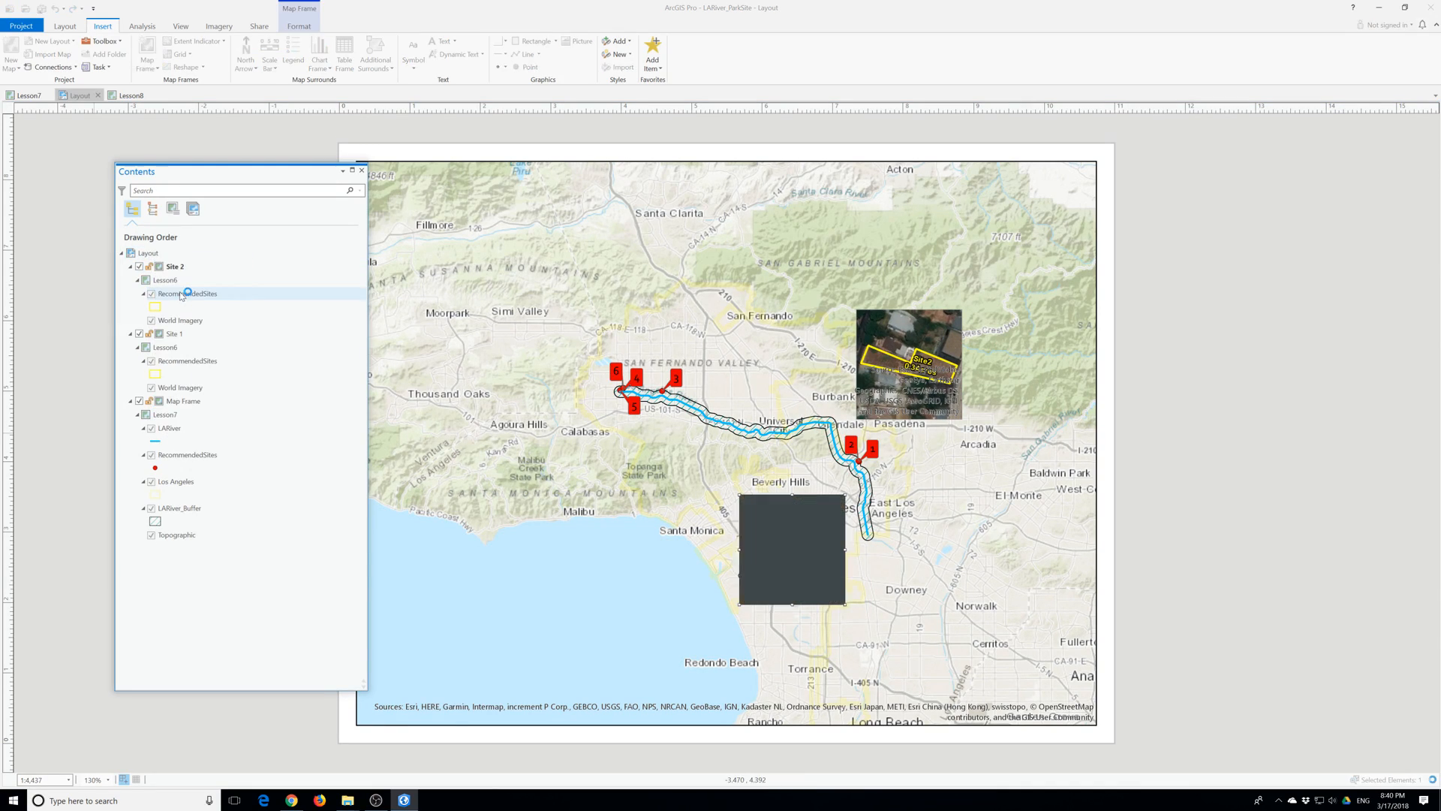
pyautogui.rightClick(148, 254)
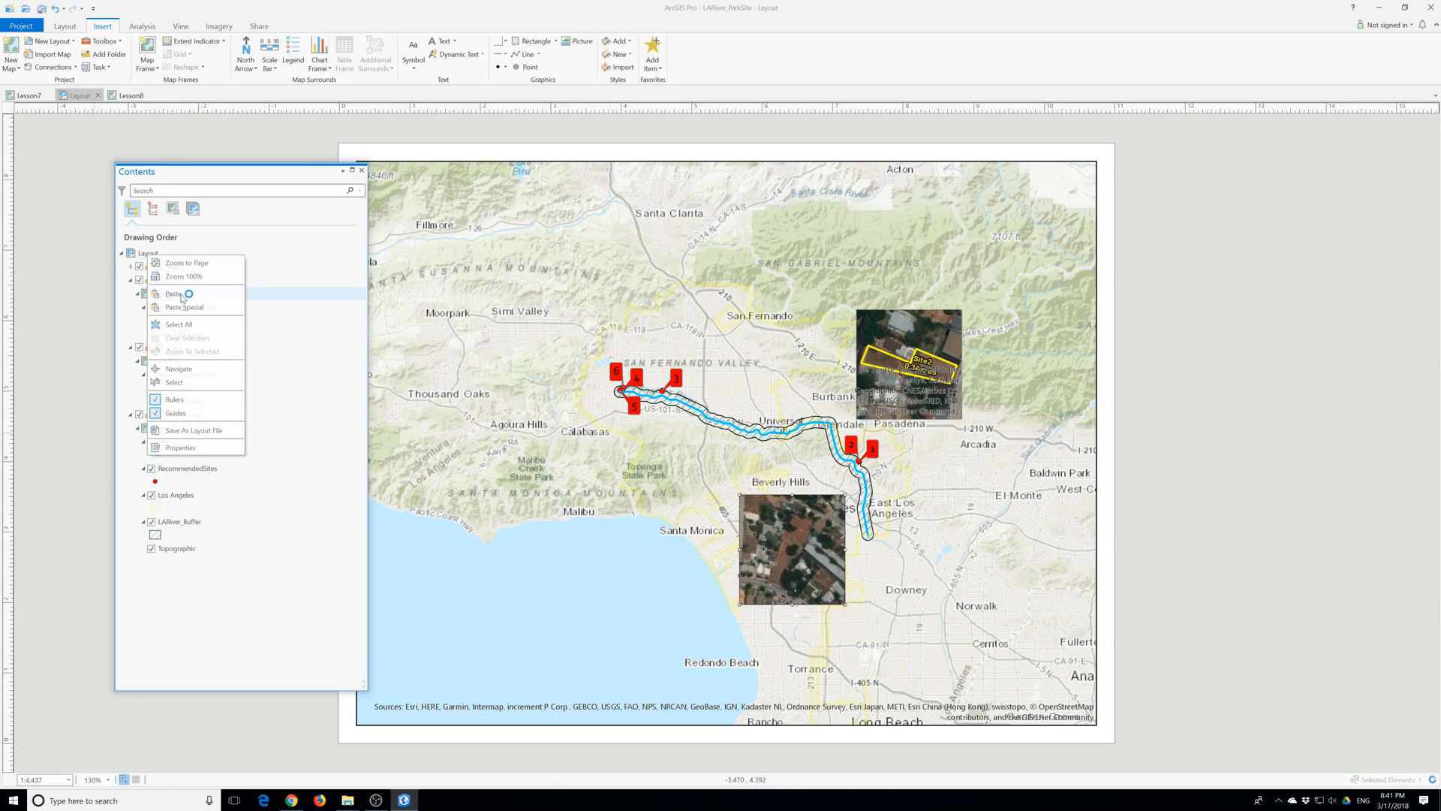
pyautogui.click(176, 294)
pyautogui.rightClick(142, 253)
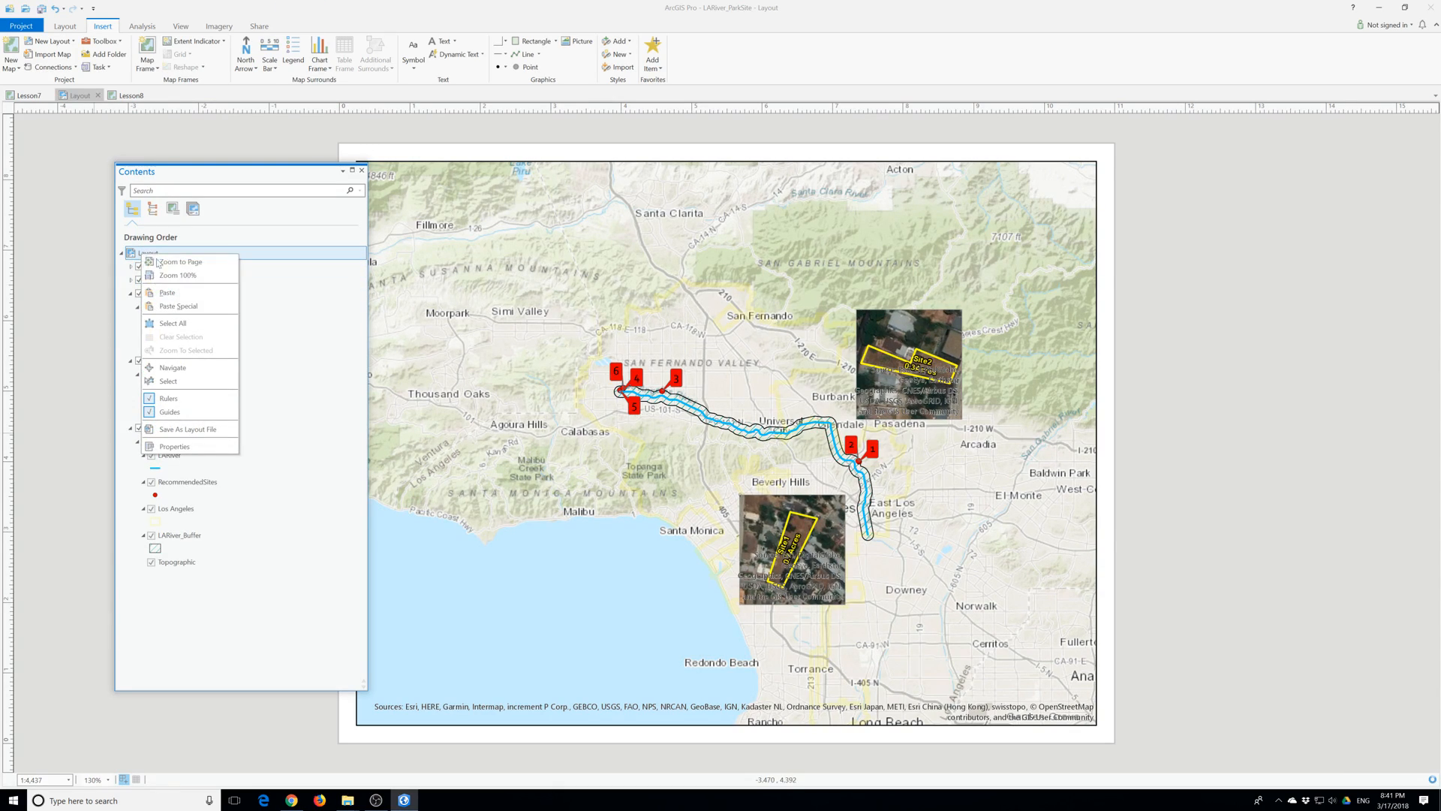
pyautogui.click(176, 294)
pyautogui.rightClick(149, 256)
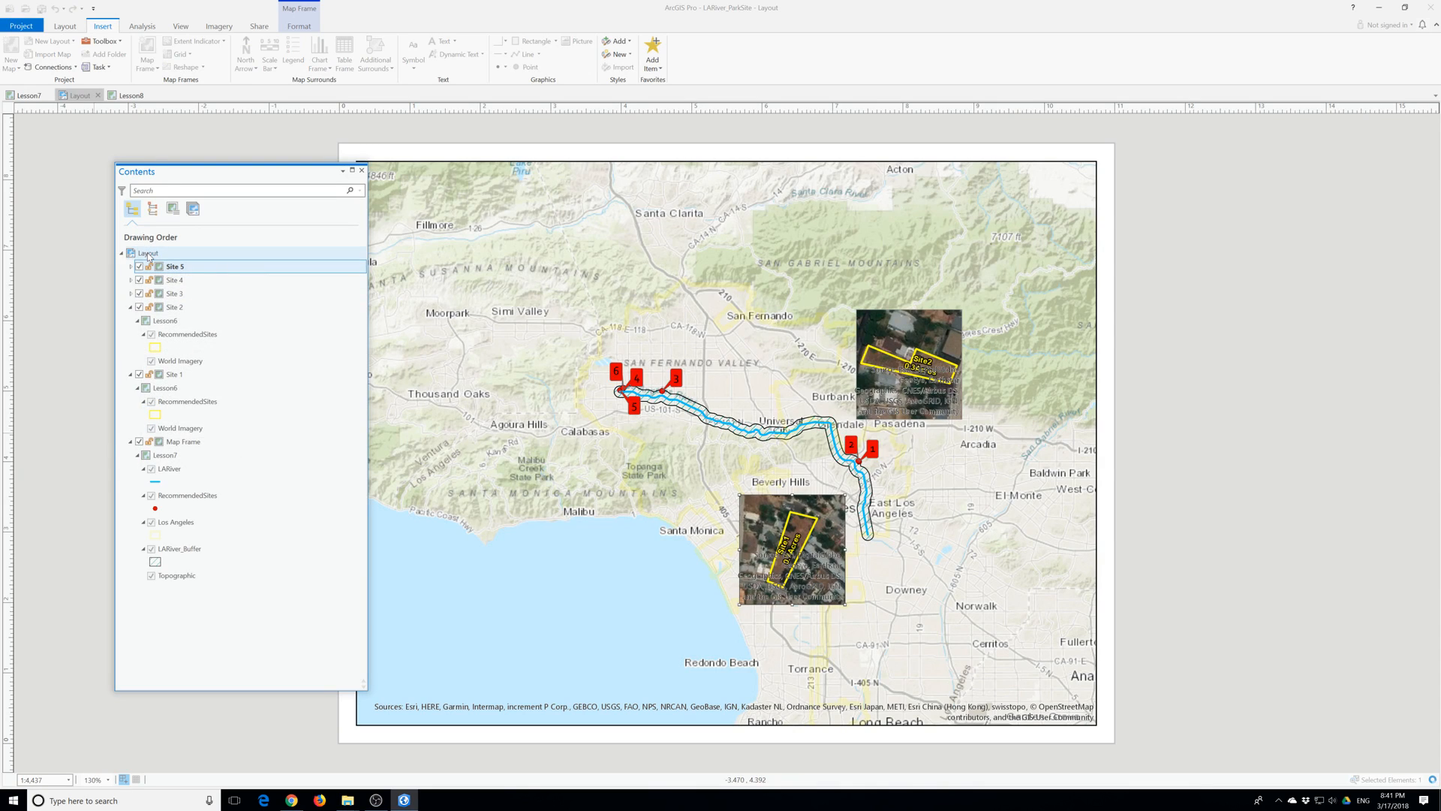
pyautogui.click(175, 293)
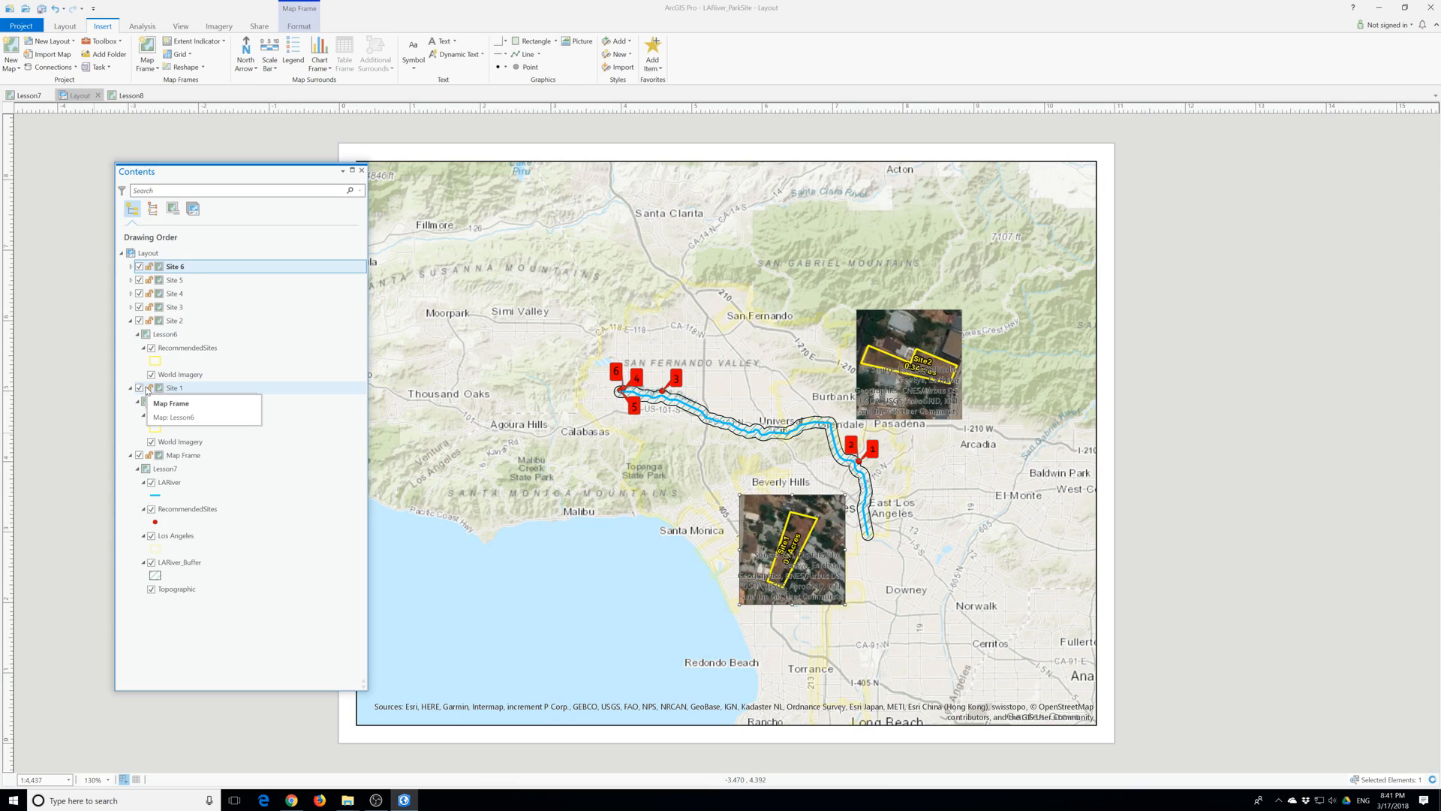
# Expand the Site 3 and Site 4 frames' layers and hide the Site 1, 2, 4, 5 and 6 insets, keeping Site 3 visible.
pyautogui.click(130, 307)
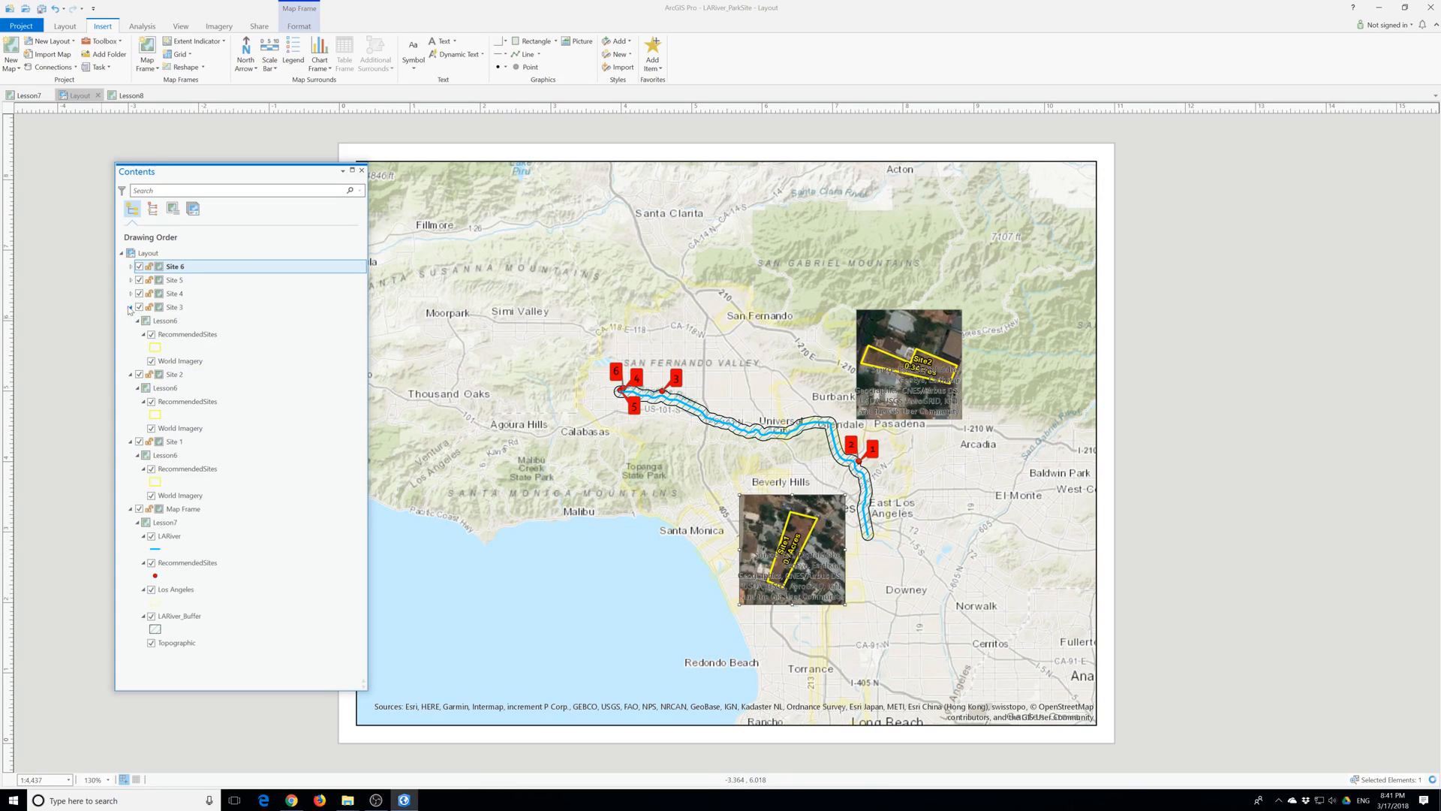
pyautogui.click(174, 307)
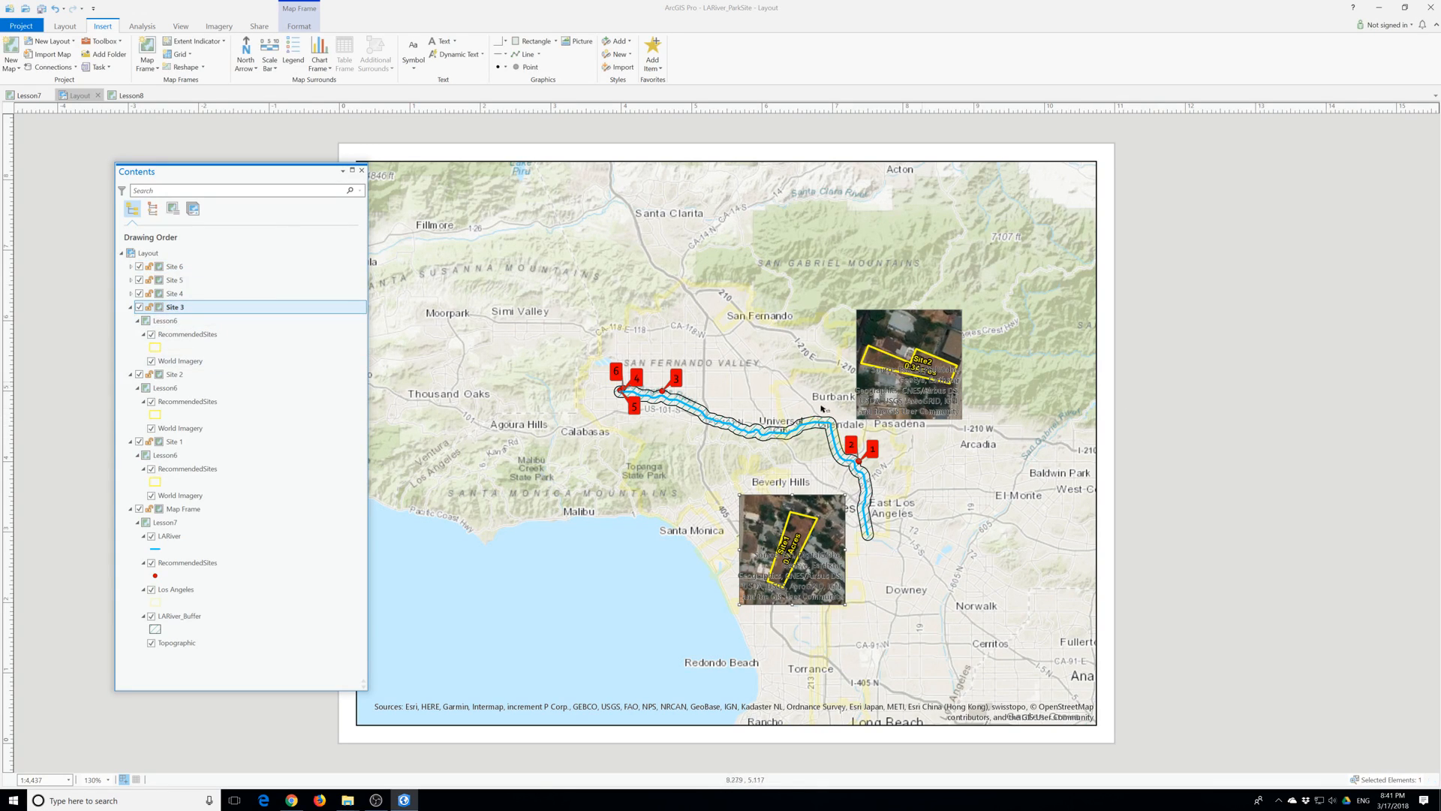
pyautogui.click(130, 294)
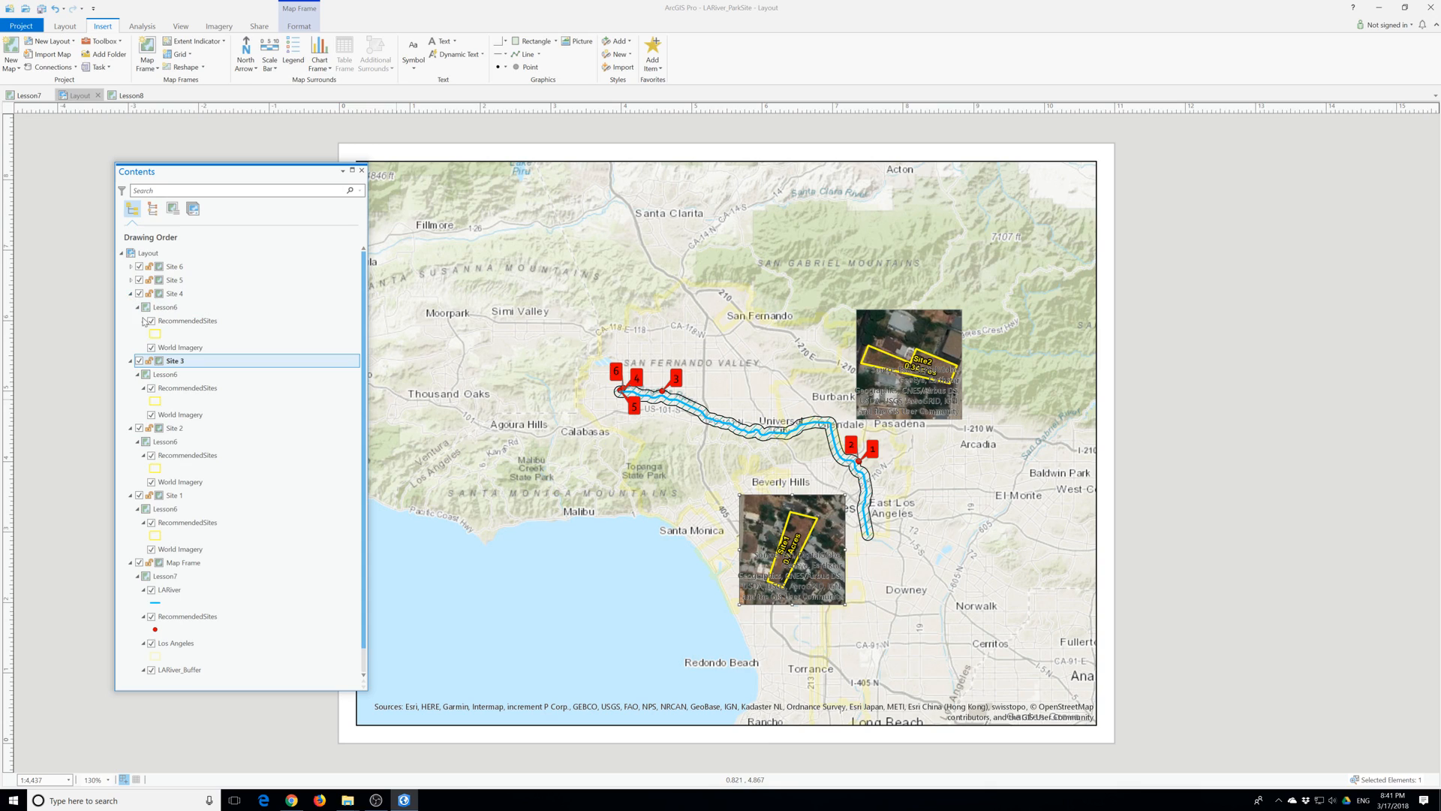
pyautogui.click(139, 294)
pyautogui.click(139, 280)
pyautogui.click(138, 267)
pyautogui.click(139, 496)
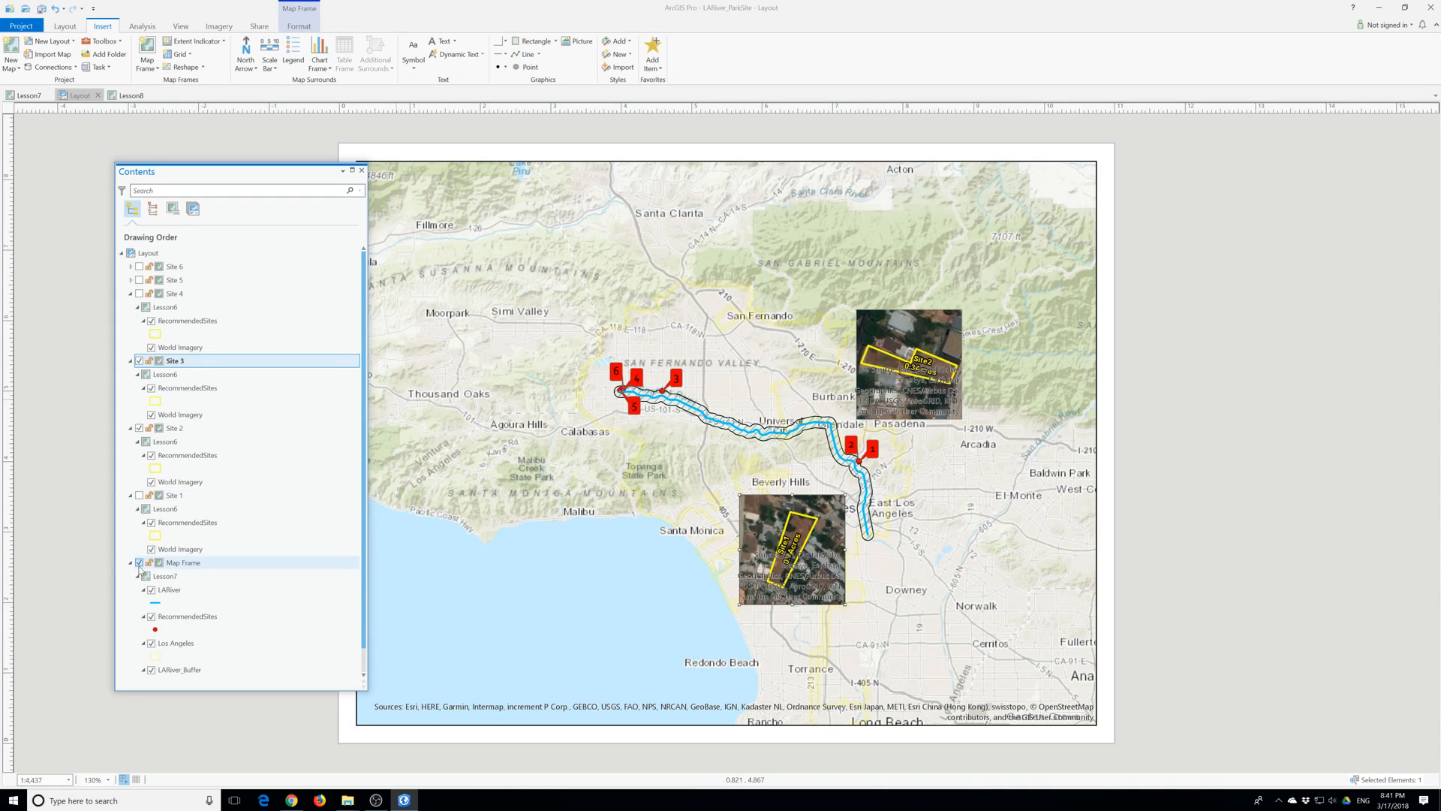
pyautogui.click(139, 563)
pyautogui.click(139, 563)
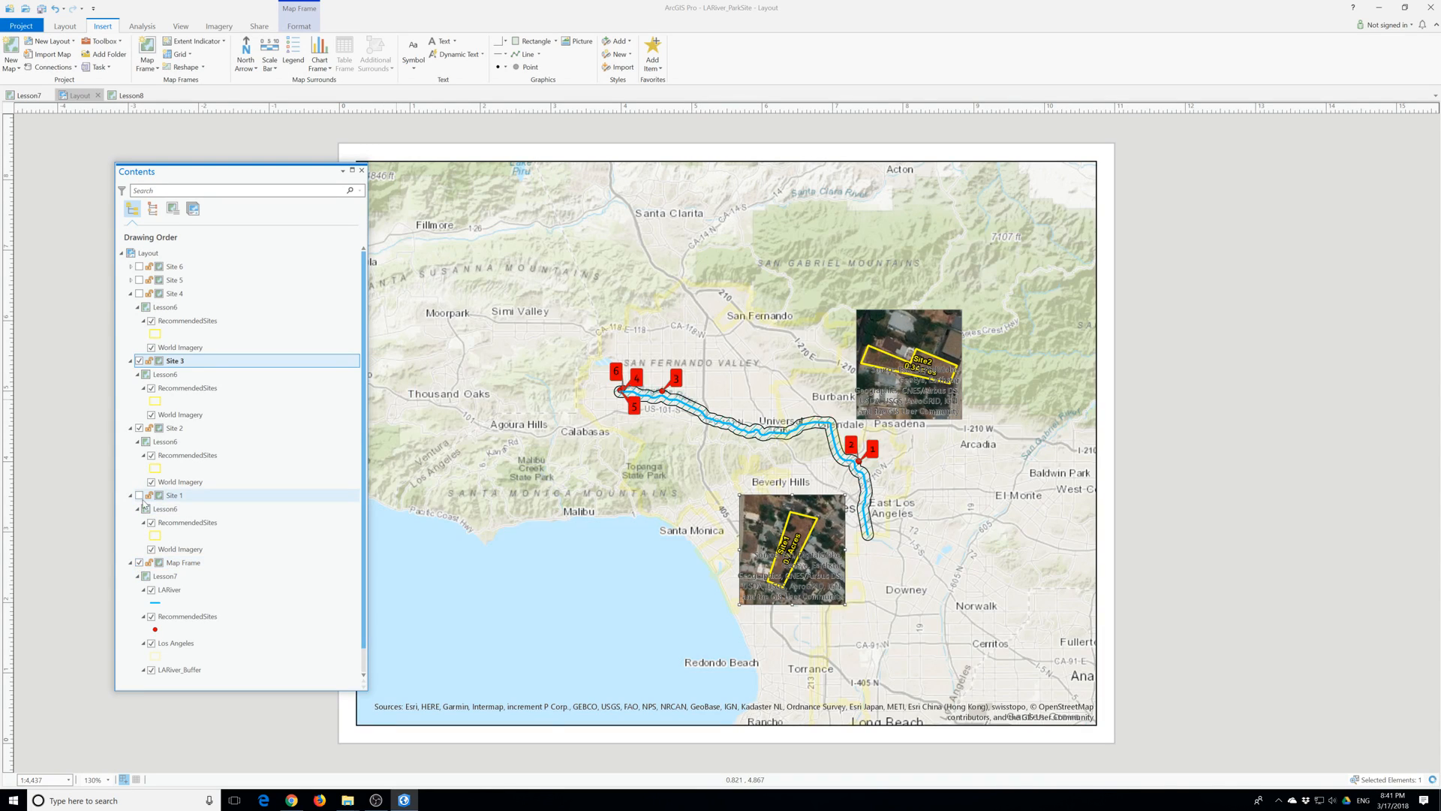
pyautogui.click(139, 428)
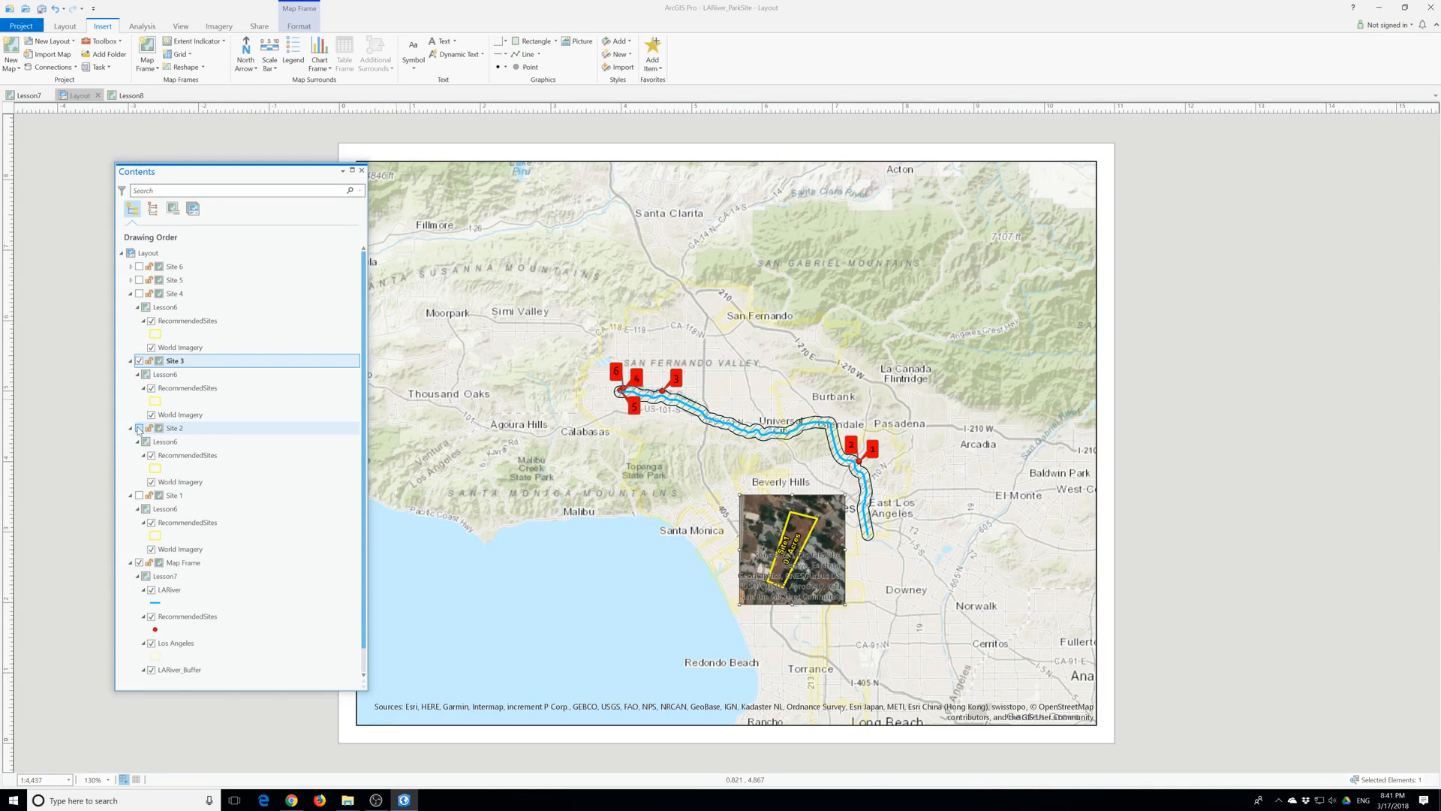
# Move the Site 3 inset just above the San Fernando Valley and zoom it to site 3 from the RecommendedSites attribute table.
pyautogui.moveTo(810, 529); pyautogui.dragTo(756, 286)
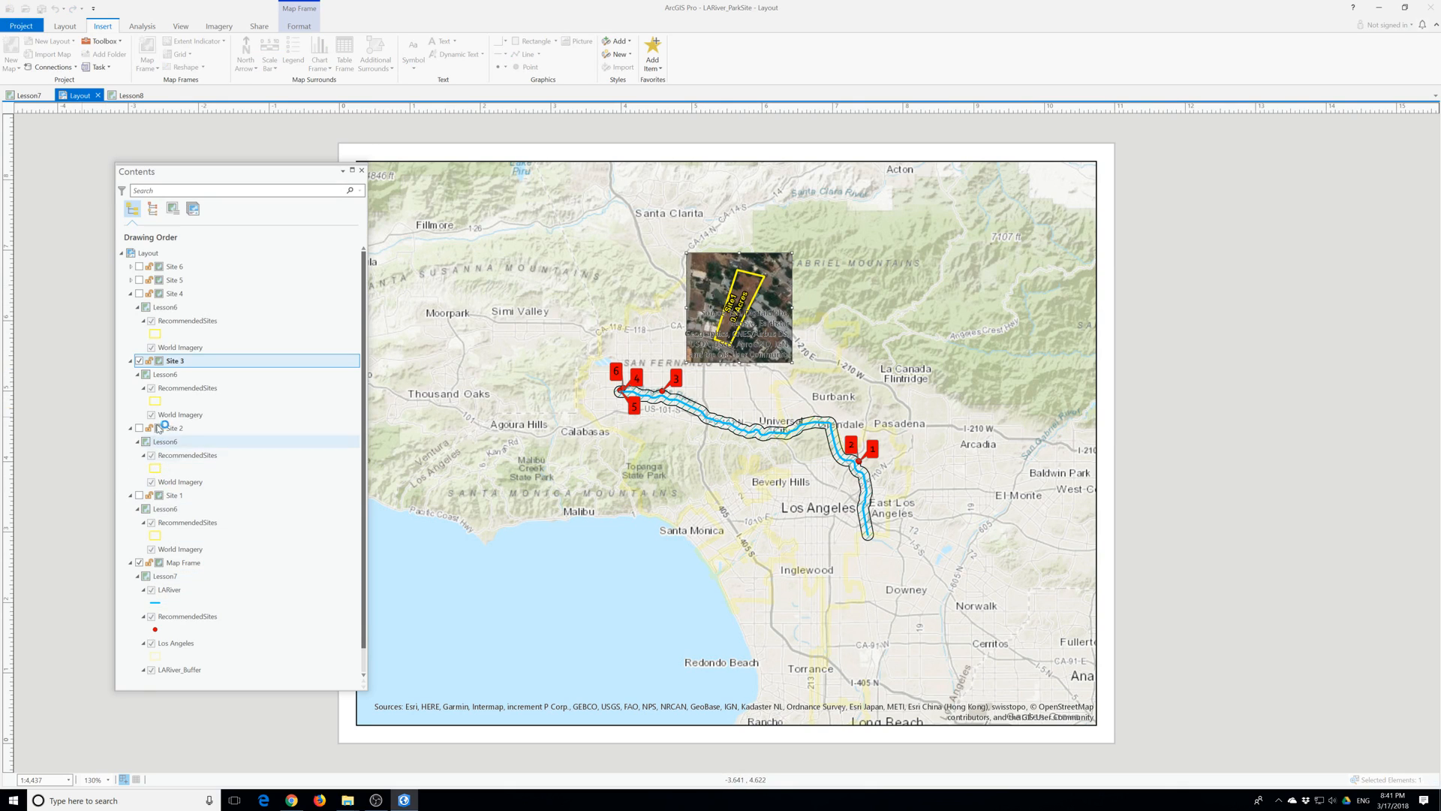
pyautogui.click(170, 390)
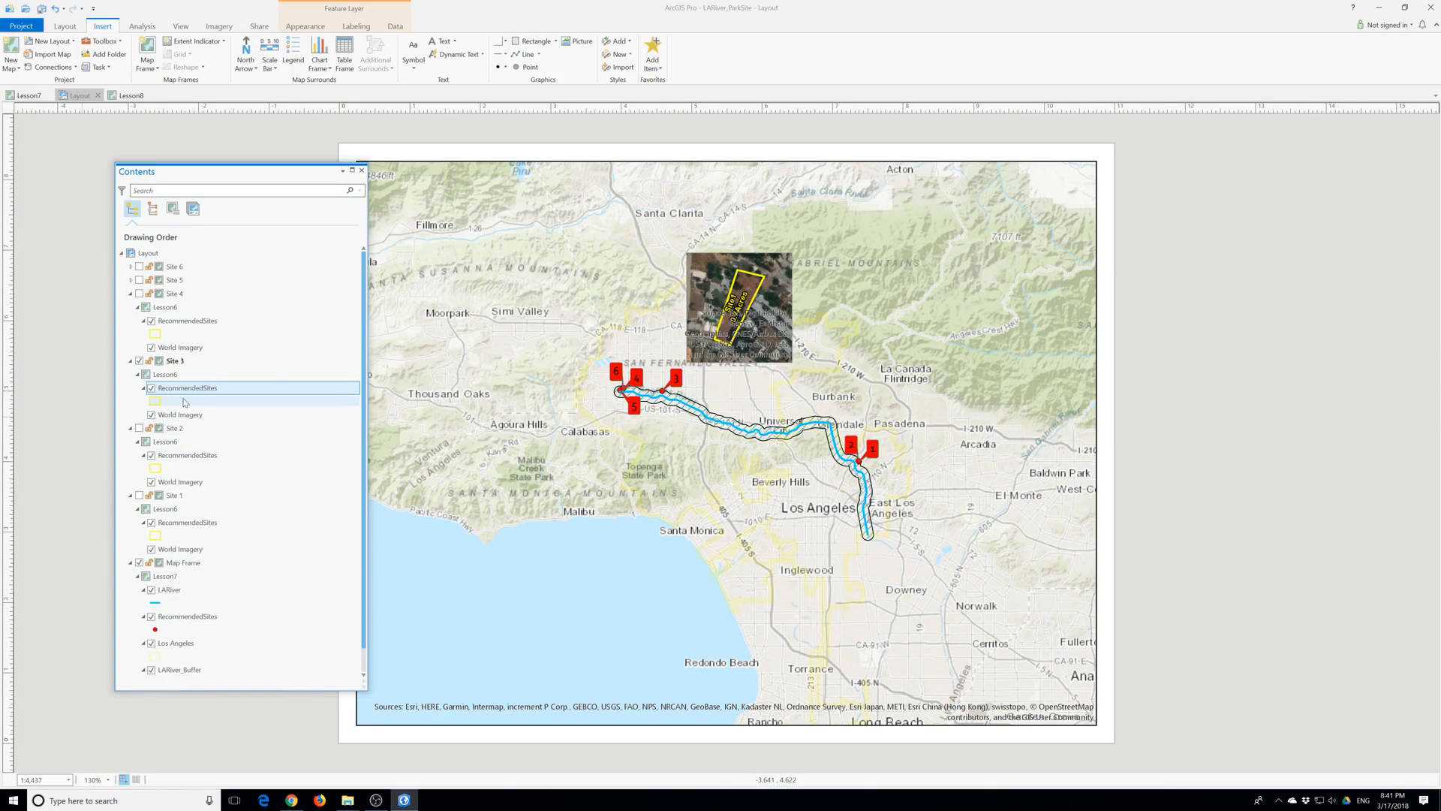
pyautogui.rightClick(186, 391)
pyautogui.click(218, 443)
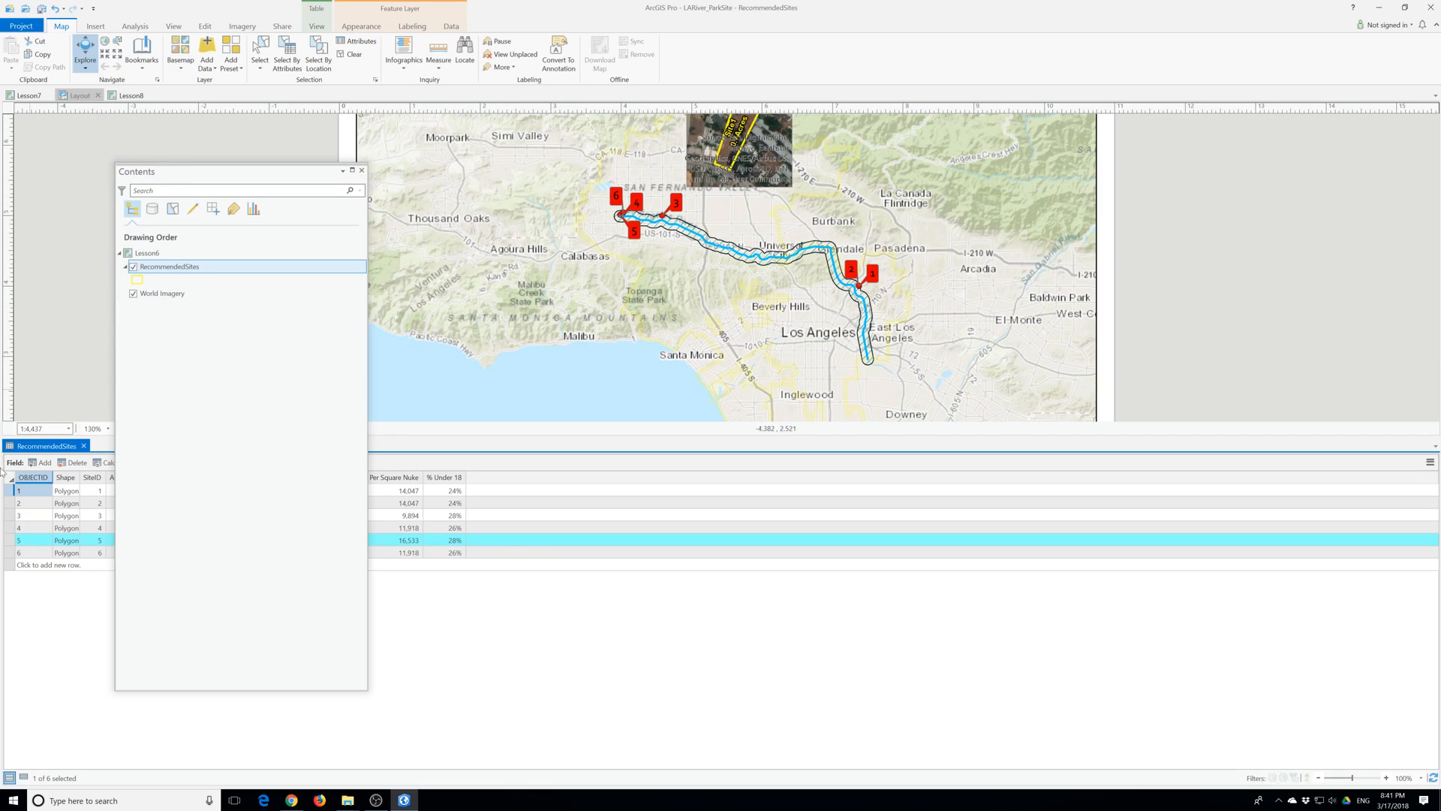
pyautogui.rightClick(11, 515)
pyautogui.click(30, 533)
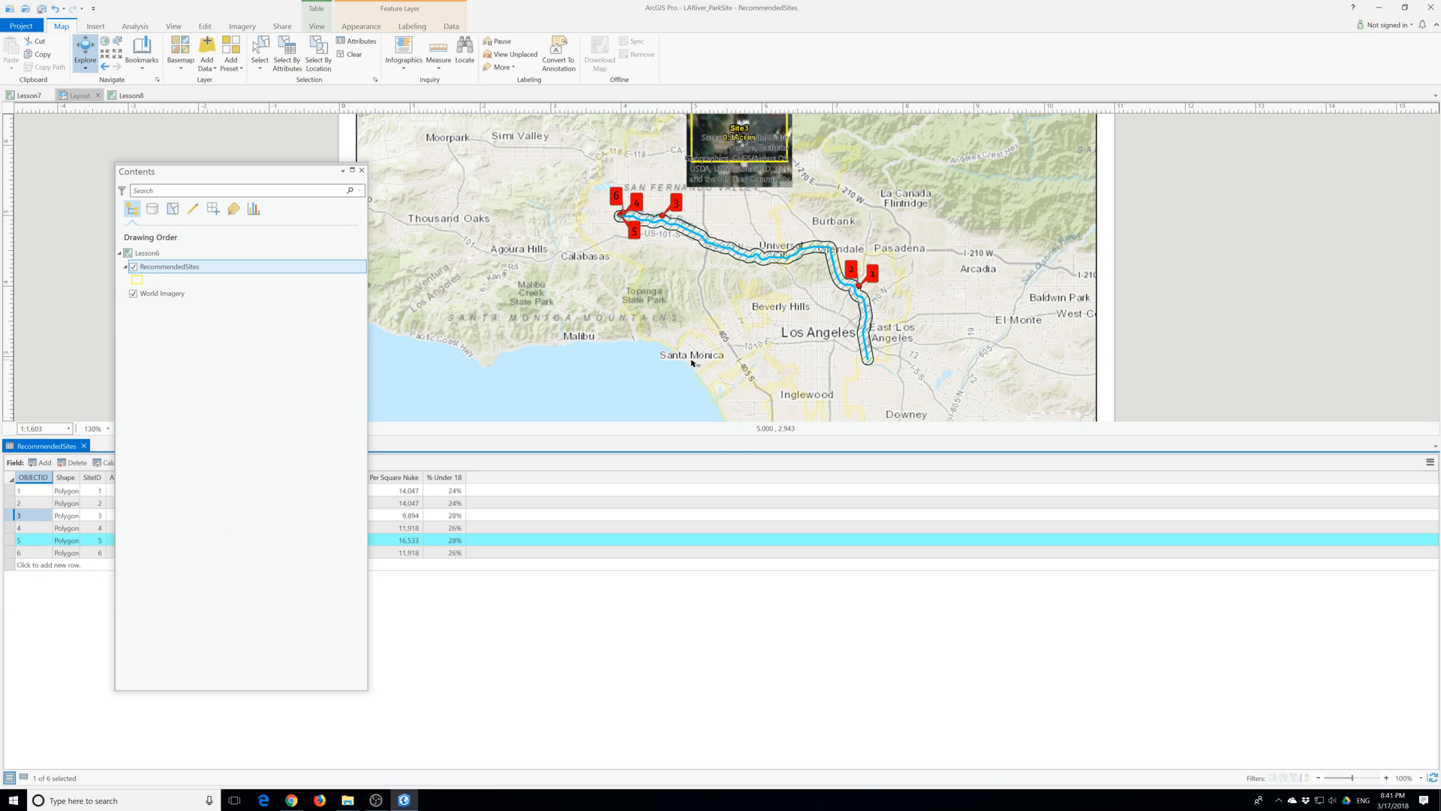
pyautogui.click(84, 446)
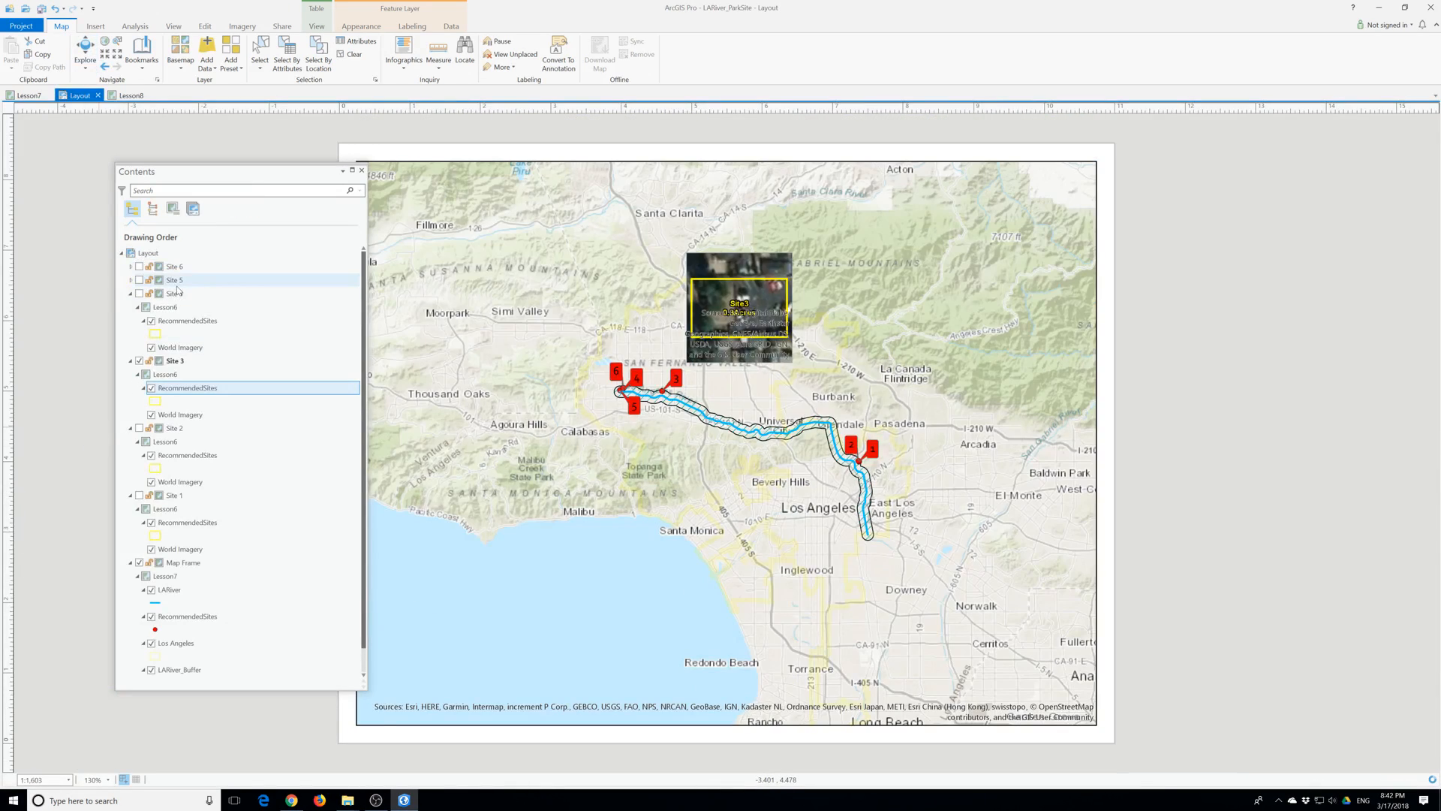
# Hide the Site 3 inset, show the Site 4 inset, and move it between Malibu and Beverly Hills, below the river.
pyautogui.click(139, 360)
pyautogui.click(139, 293)
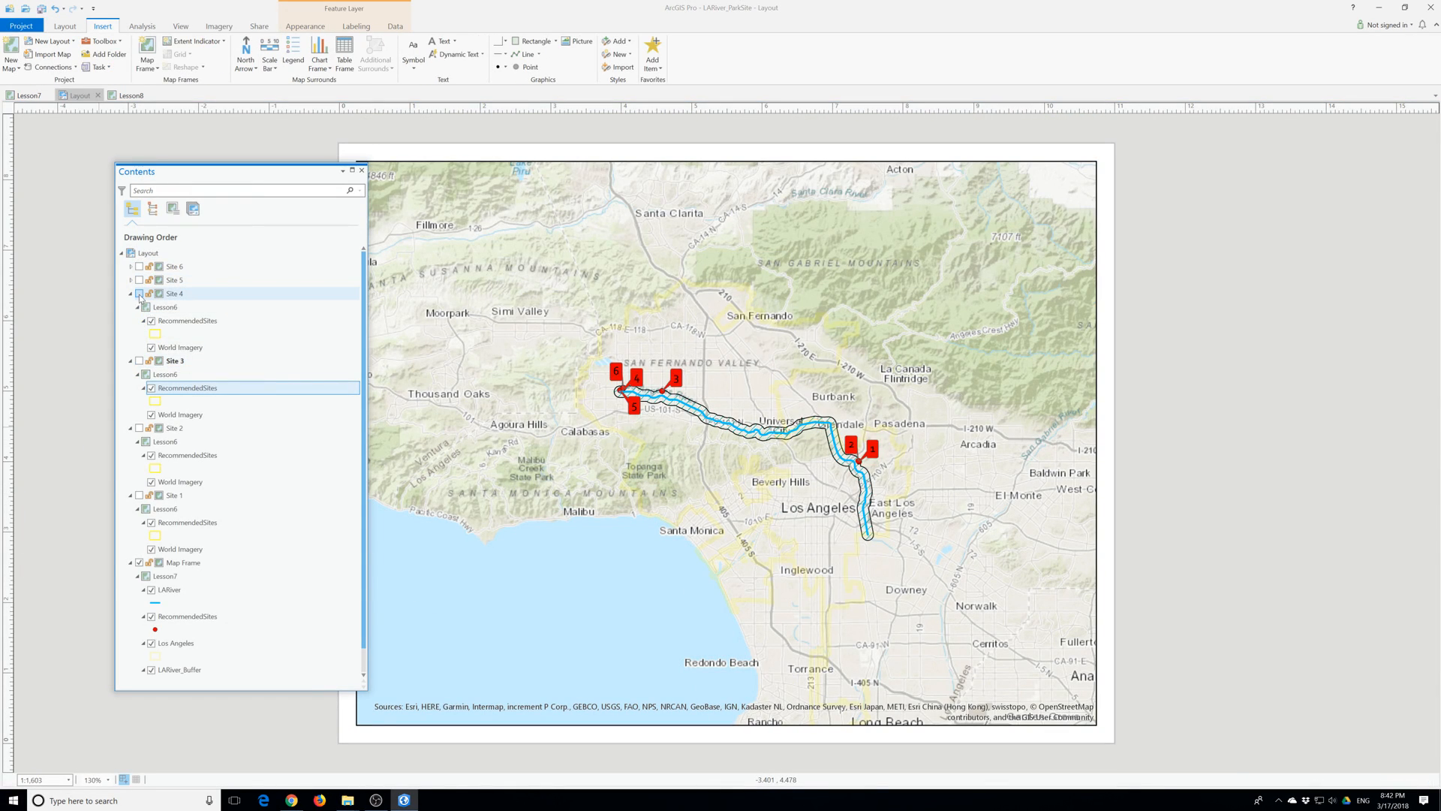
pyautogui.rightClick(165, 294)
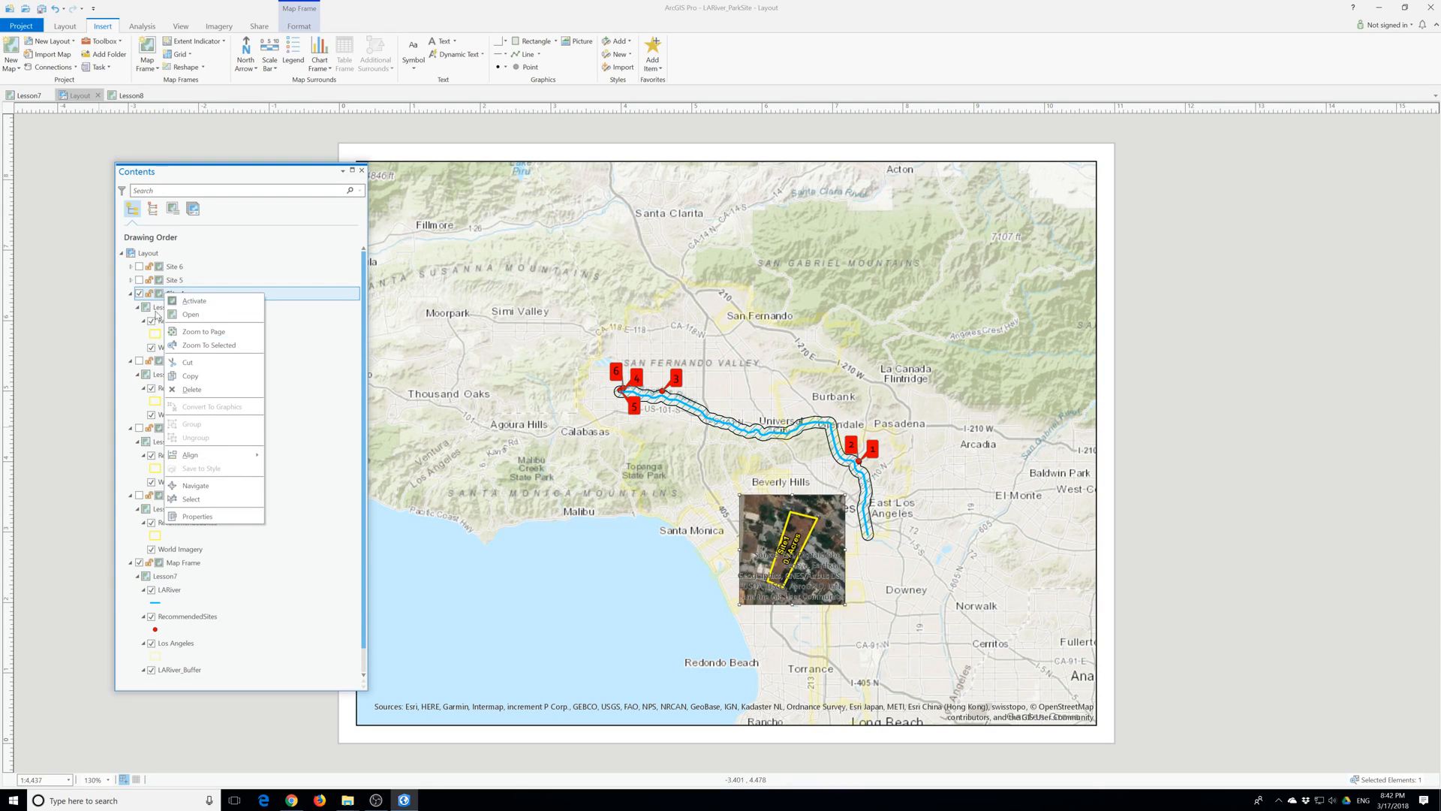
pyautogui.click(155, 311)
pyautogui.click(812, 512)
pyautogui.moveTo(805, 539); pyautogui.dragTo(690, 458)
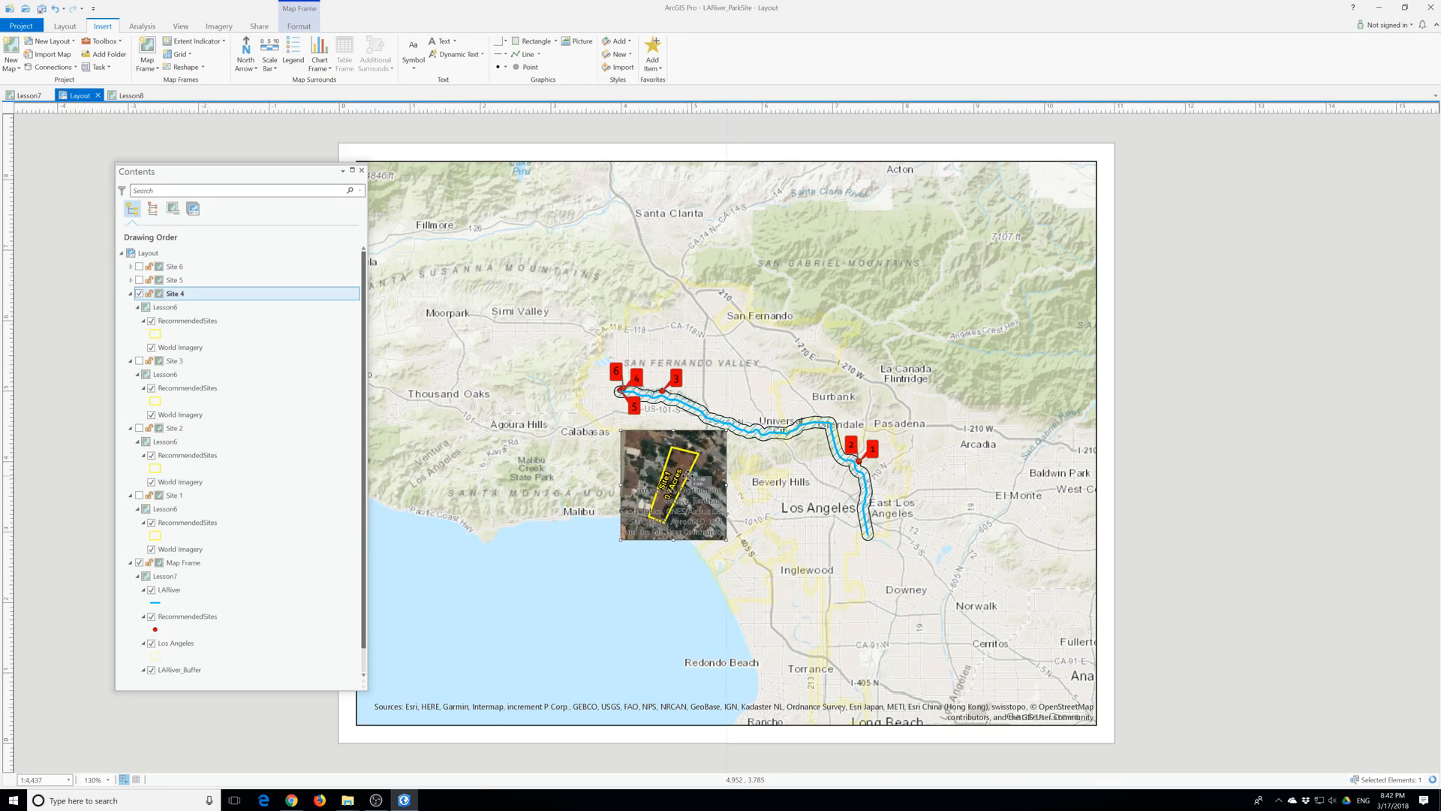
pyautogui.click(635, 406)
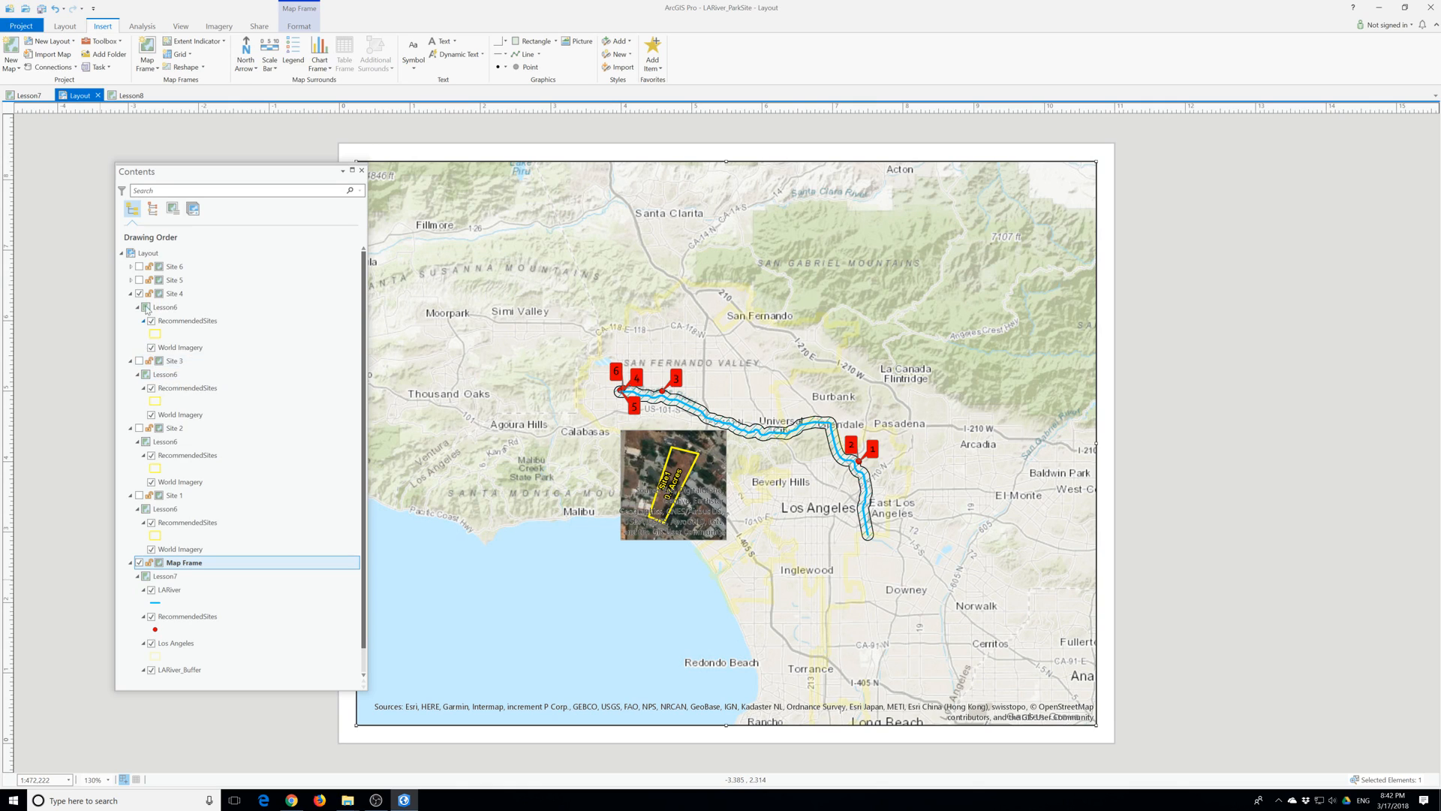
# Zoom the Site 4 inset to site 4 from its RecommendedSites attribute table, and close the table.
pyautogui.rightClick(174, 320)
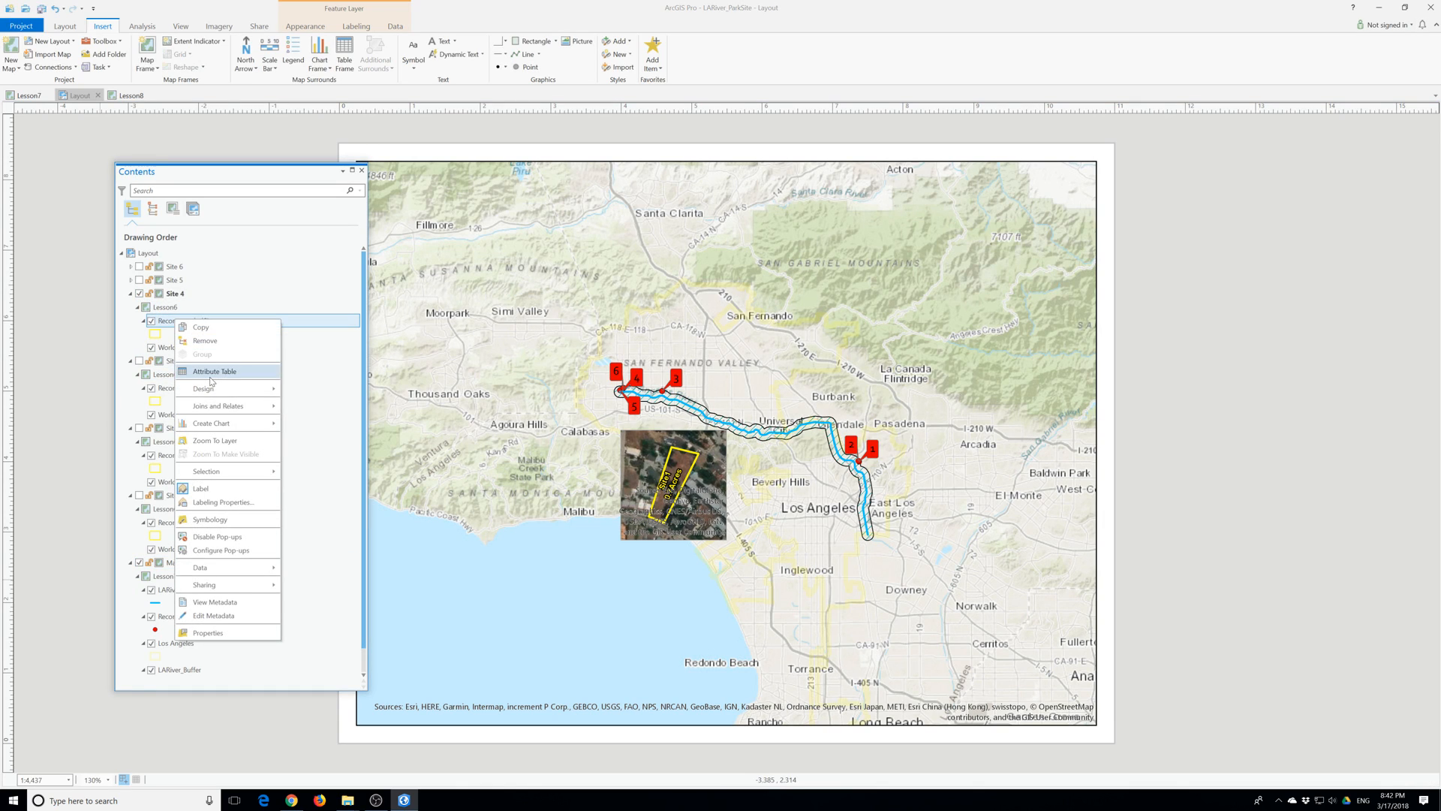
pyautogui.click(212, 374)
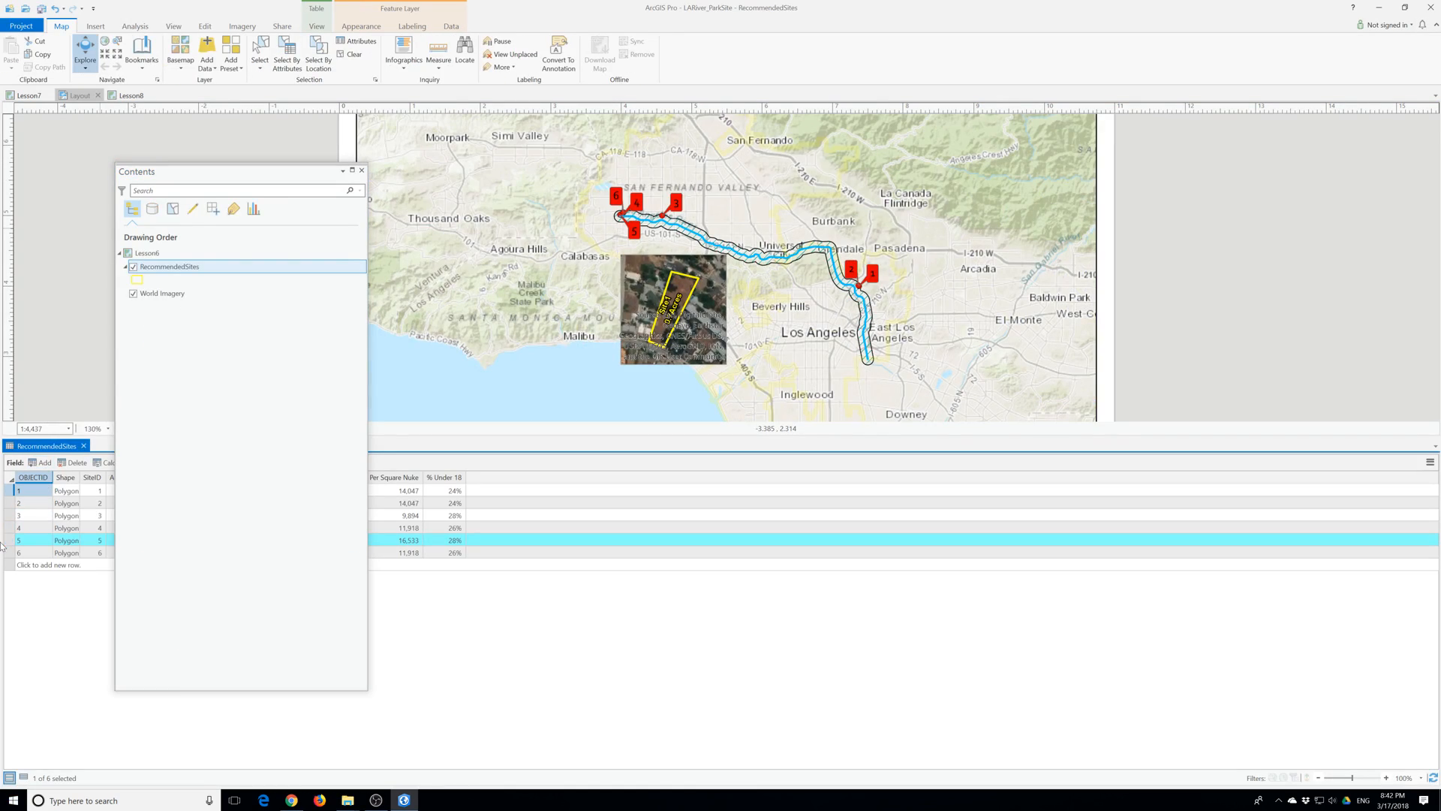
pyautogui.rightClick(9, 529)
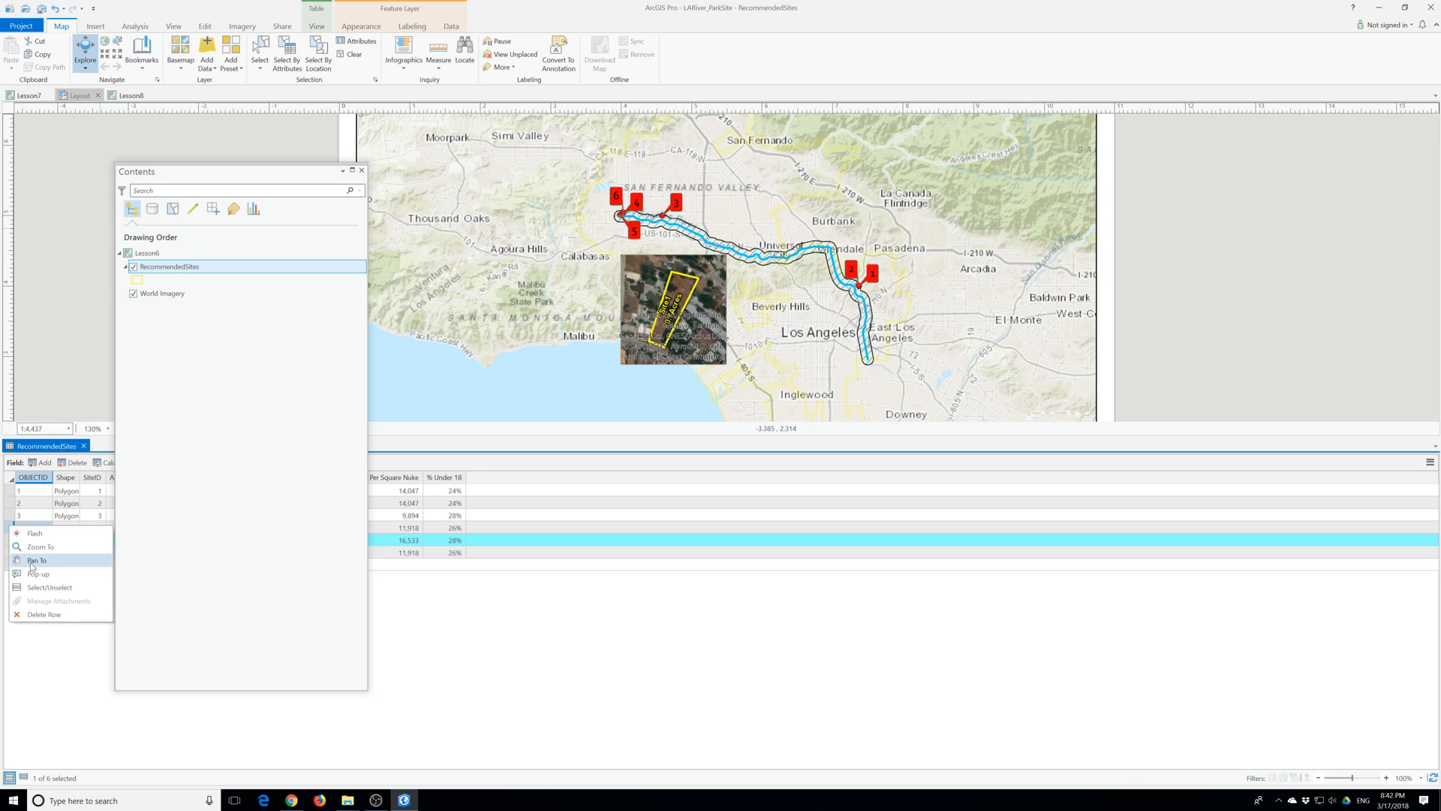
pyautogui.click(41, 547)
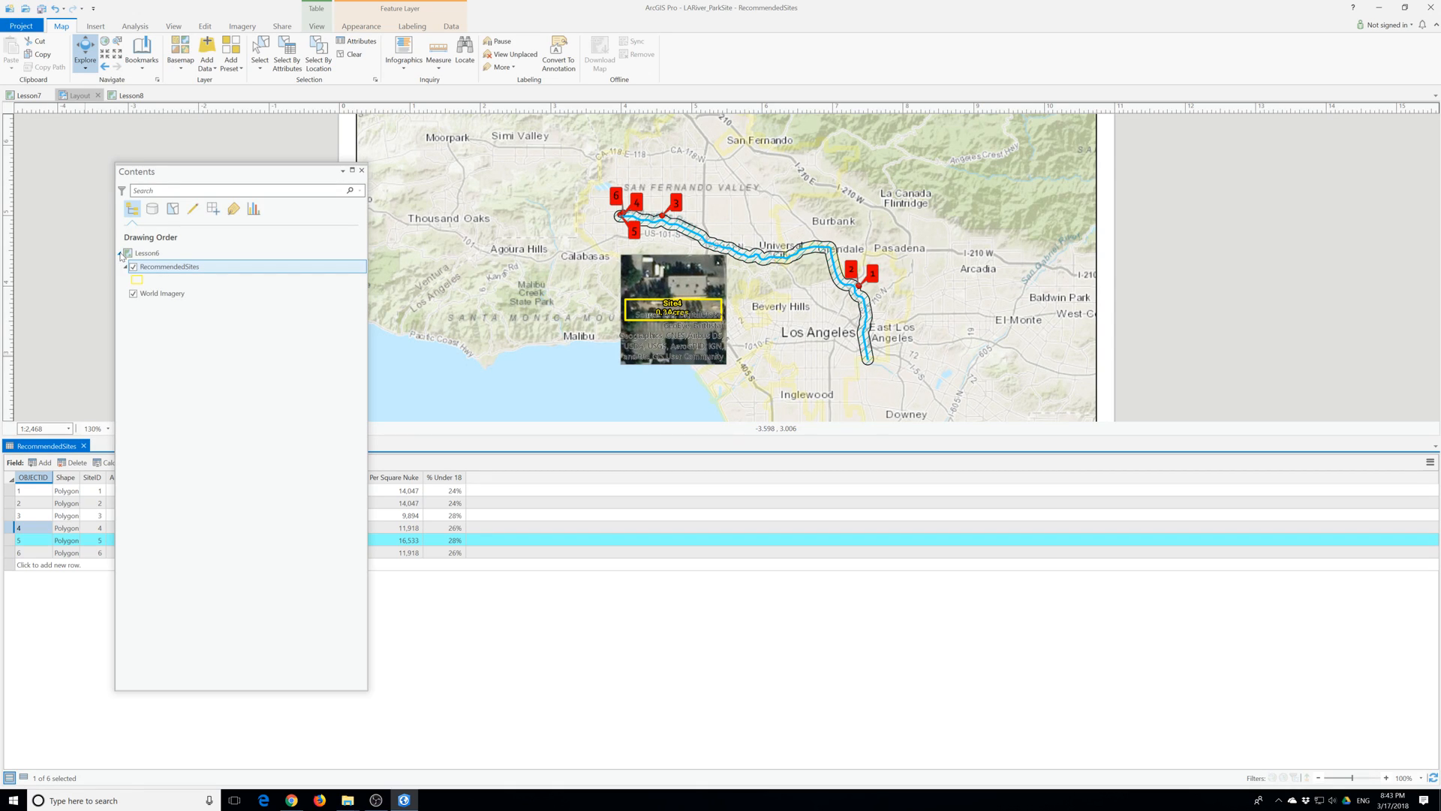
pyautogui.click(84, 446)
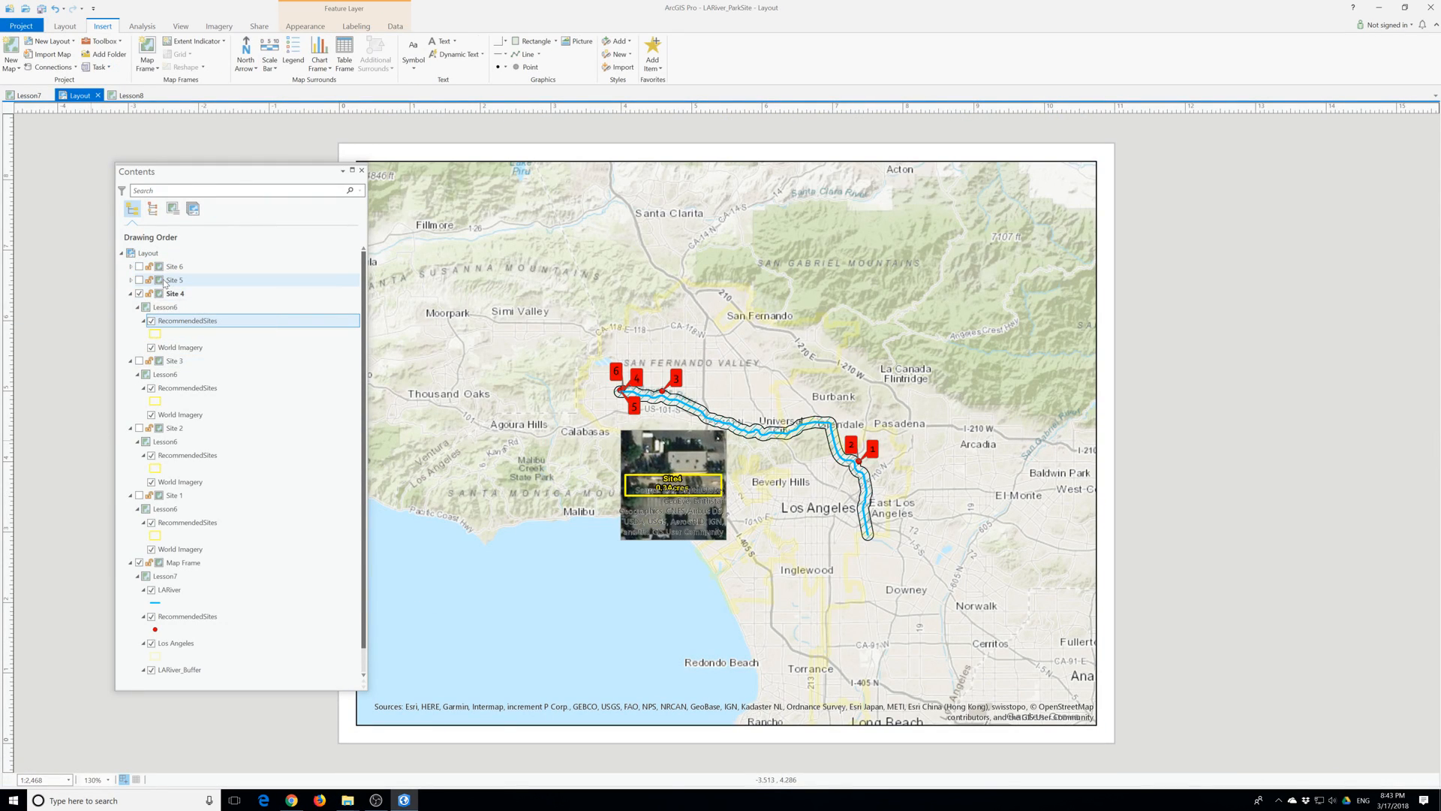
# Hide the Site 4 inset, show the Site 5 inset, and expand the Site 5 frame's layers.
pyautogui.click(139, 295)
pyautogui.click(139, 280)
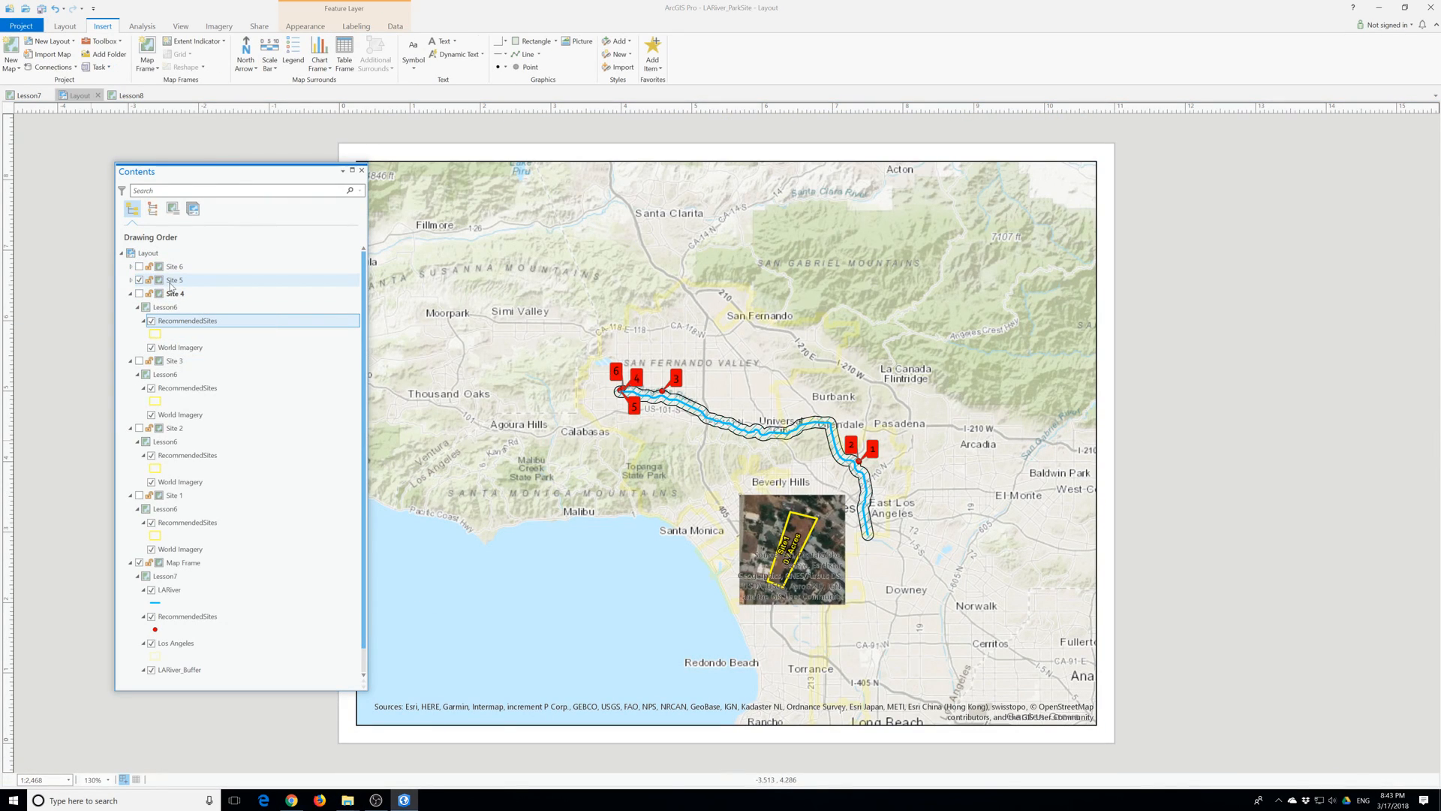
pyautogui.rightClick(171, 282)
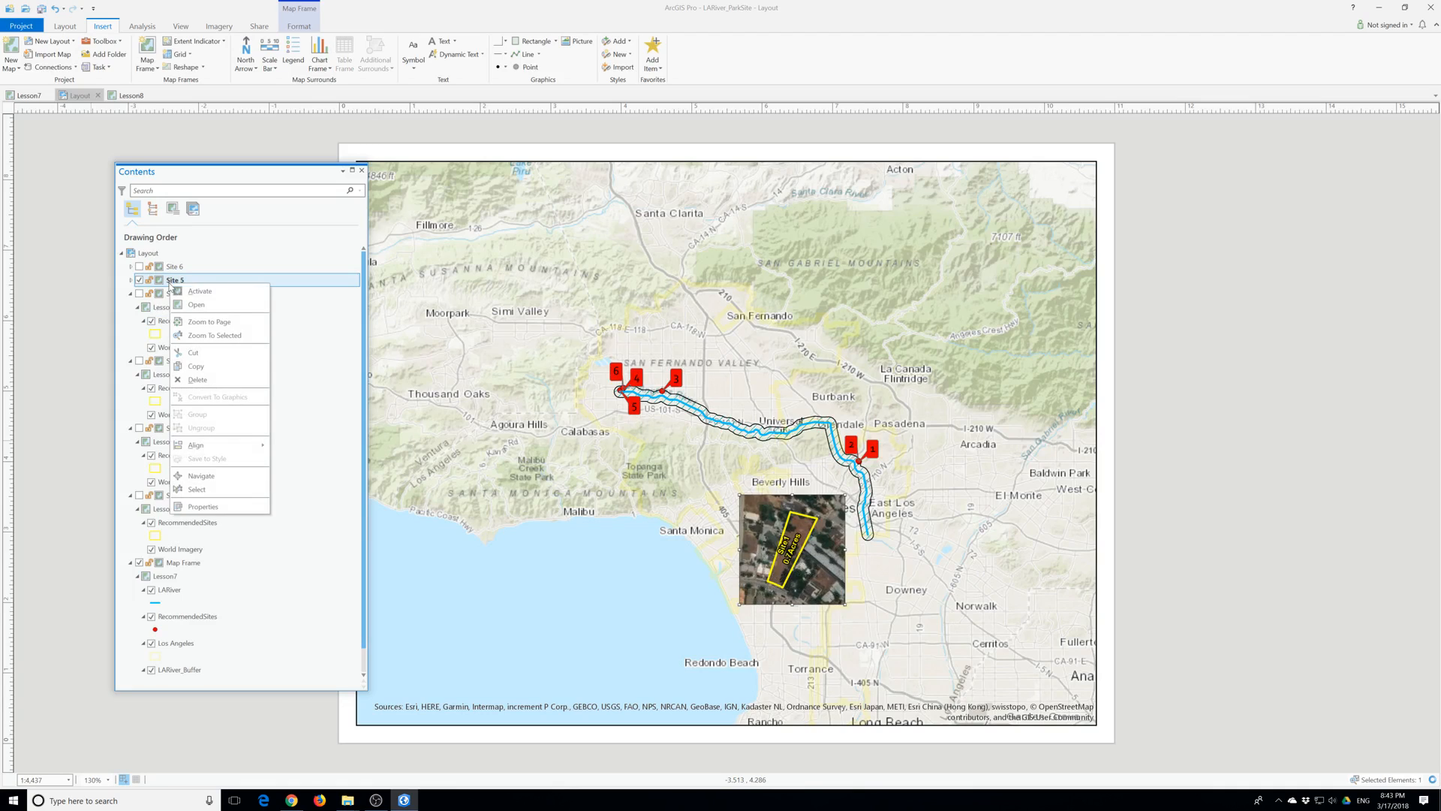
pyautogui.click(131, 281)
pyautogui.click(130, 281)
# Move the Site 5 inset over the mountains north of Malibu and zoom it to site 5 from the RecommendedSites attribute table.
pyautogui.rightClick(168, 307)
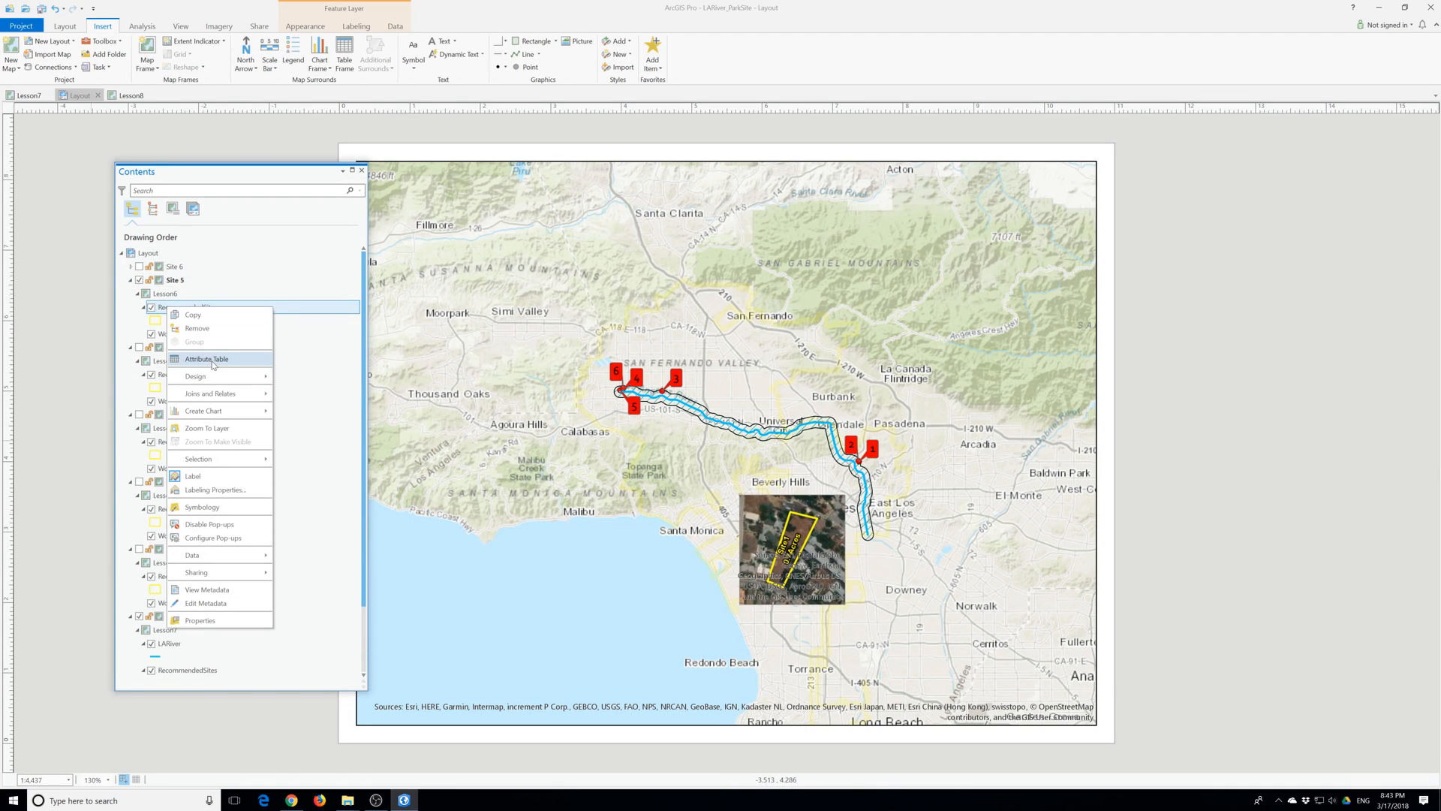
pyautogui.click(215, 360)
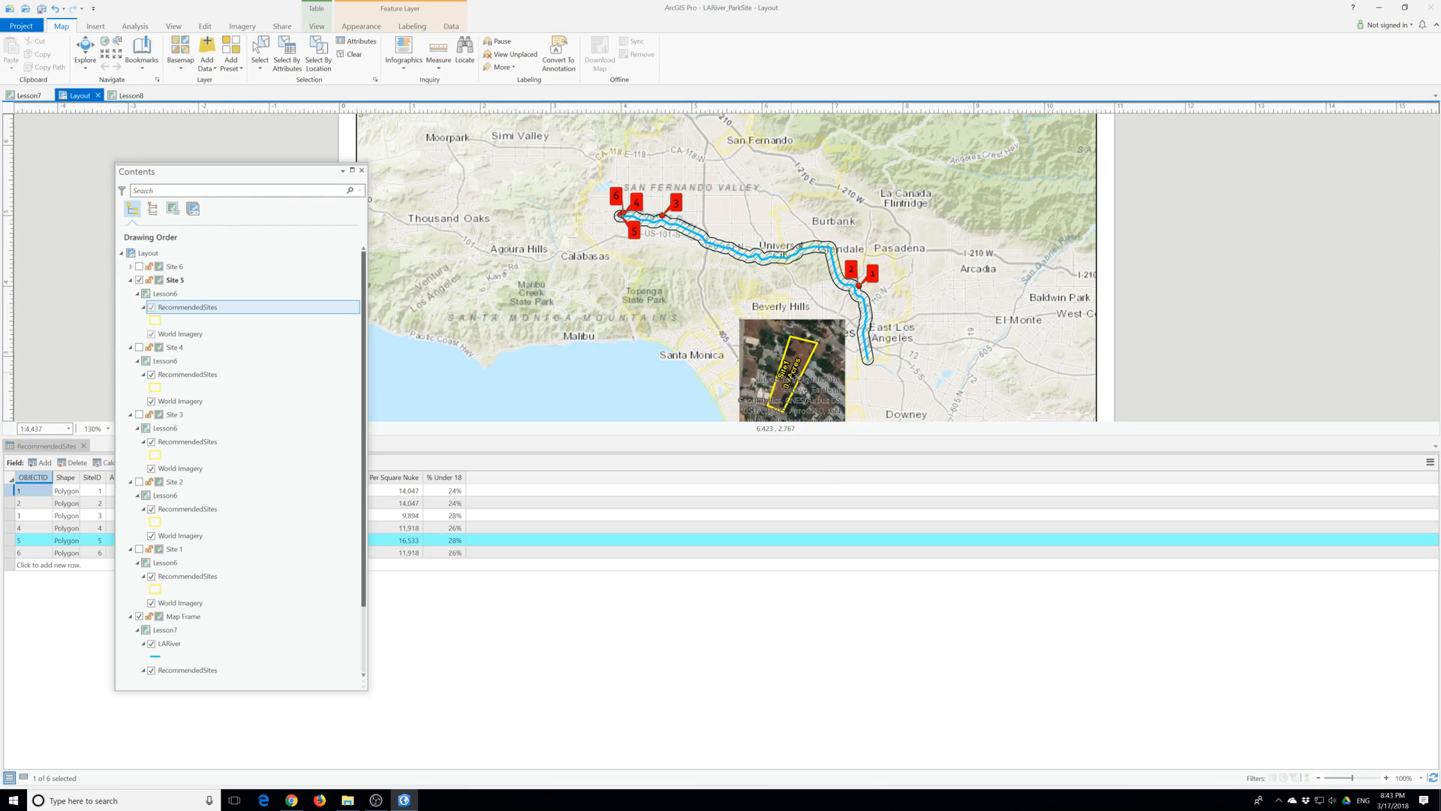
pyautogui.moveTo(781, 368); pyautogui.dragTo(531, 282)
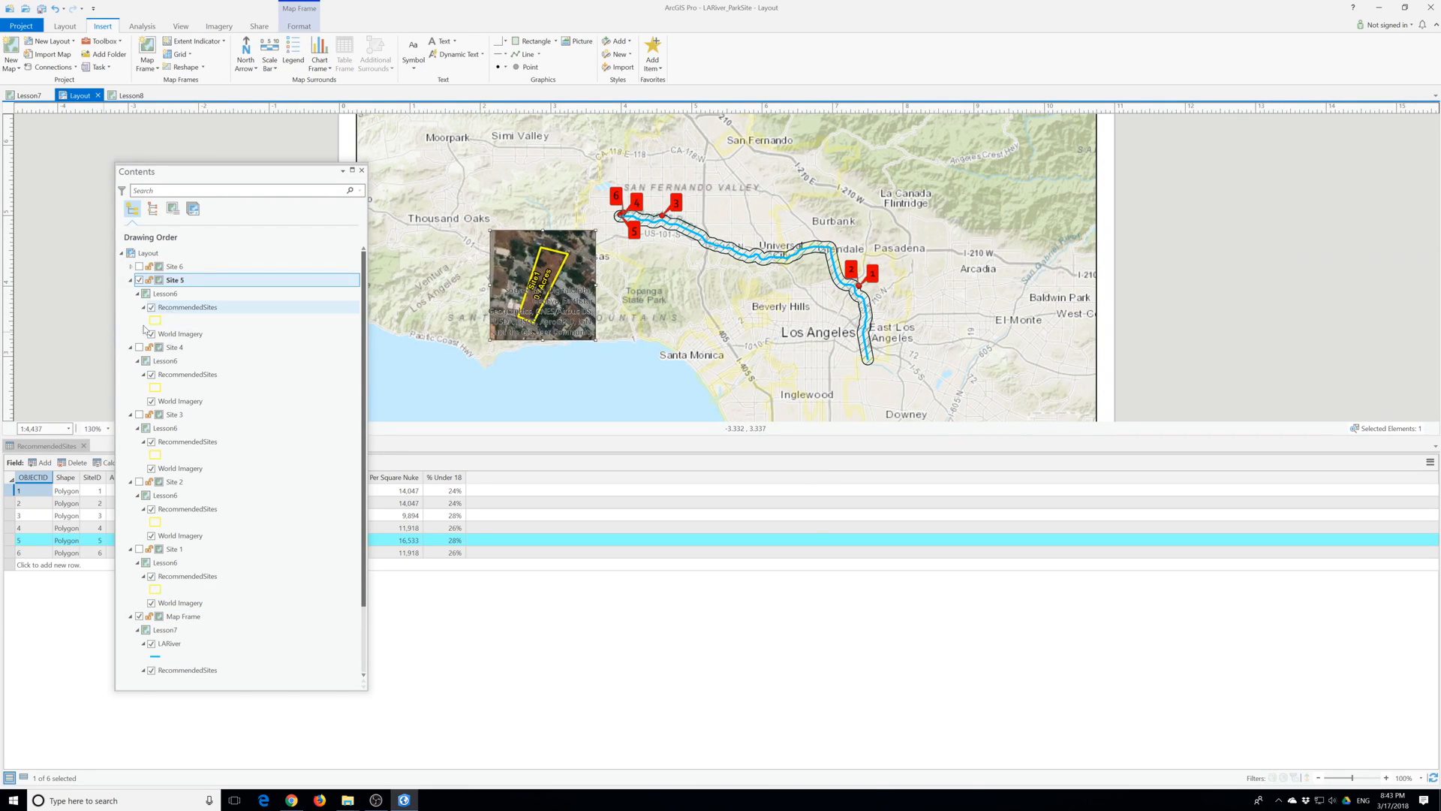
pyautogui.rightClick(10, 539)
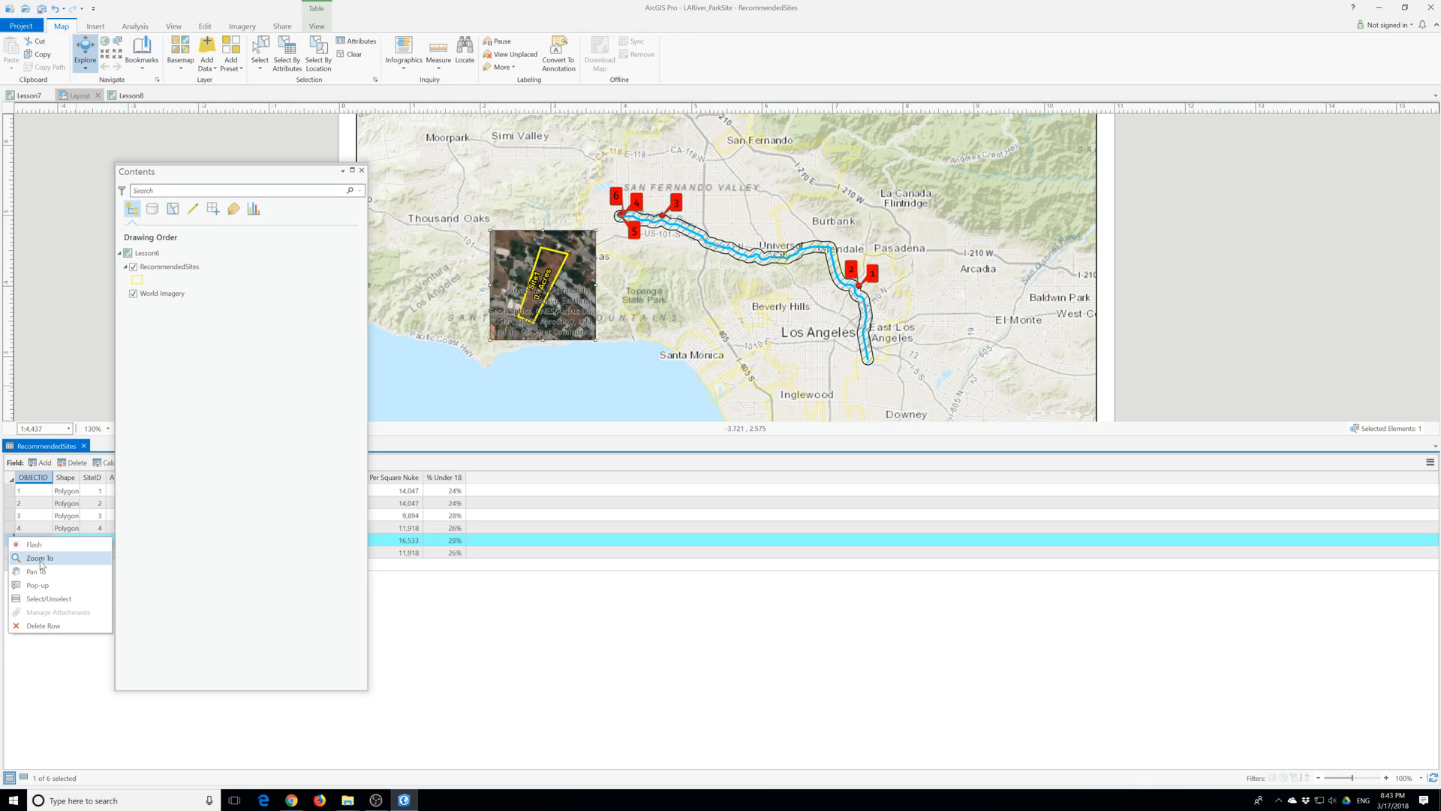
pyautogui.click(42, 564)
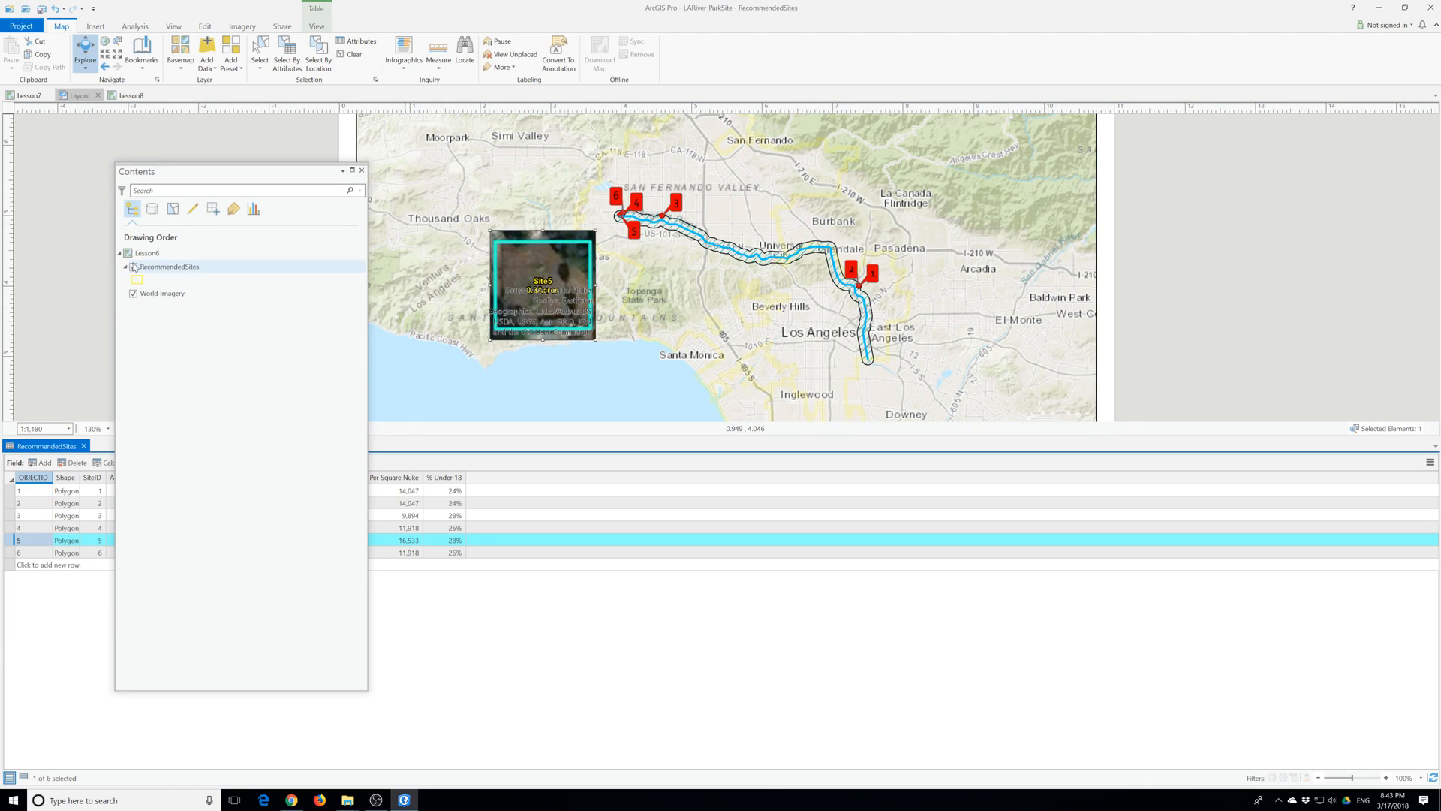
pyautogui.click(84, 445)
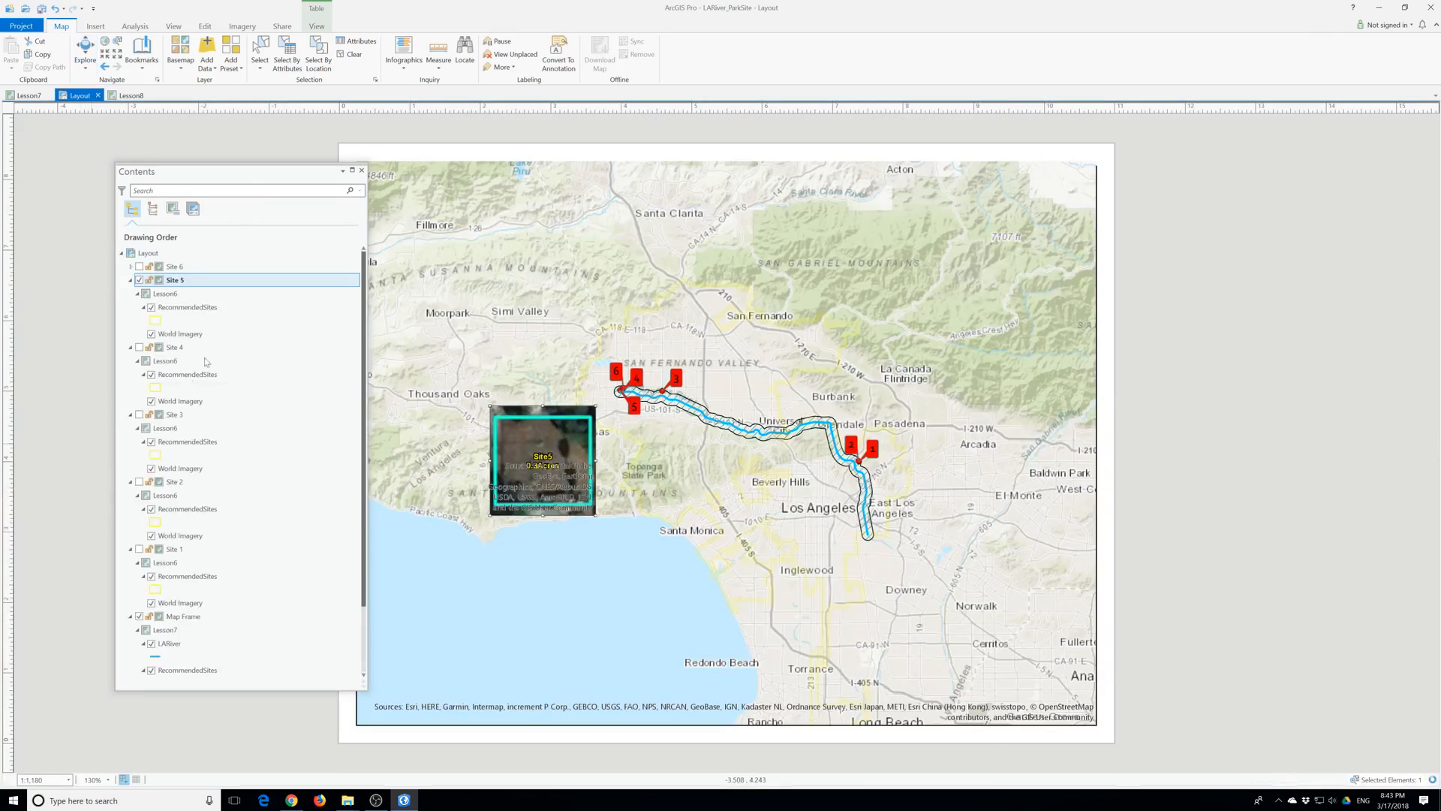
# Hide the Site 5 inset, show the Site 6 inset, and move it over Simi Valley, just east of Moorpark.
pyautogui.click(139, 280)
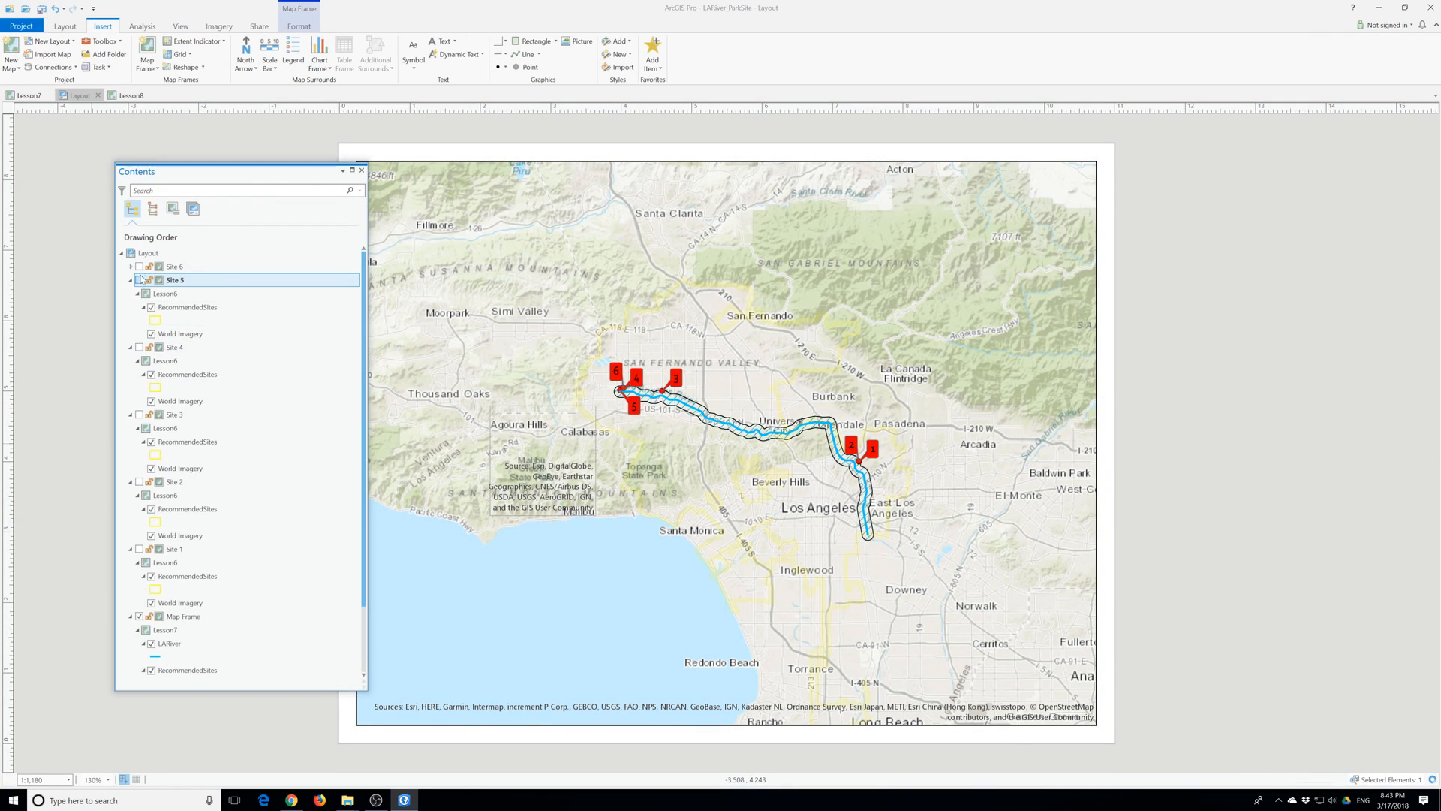
pyautogui.click(139, 267)
pyautogui.click(798, 549)
pyautogui.moveTo(798, 549); pyautogui.dragTo(515, 301)
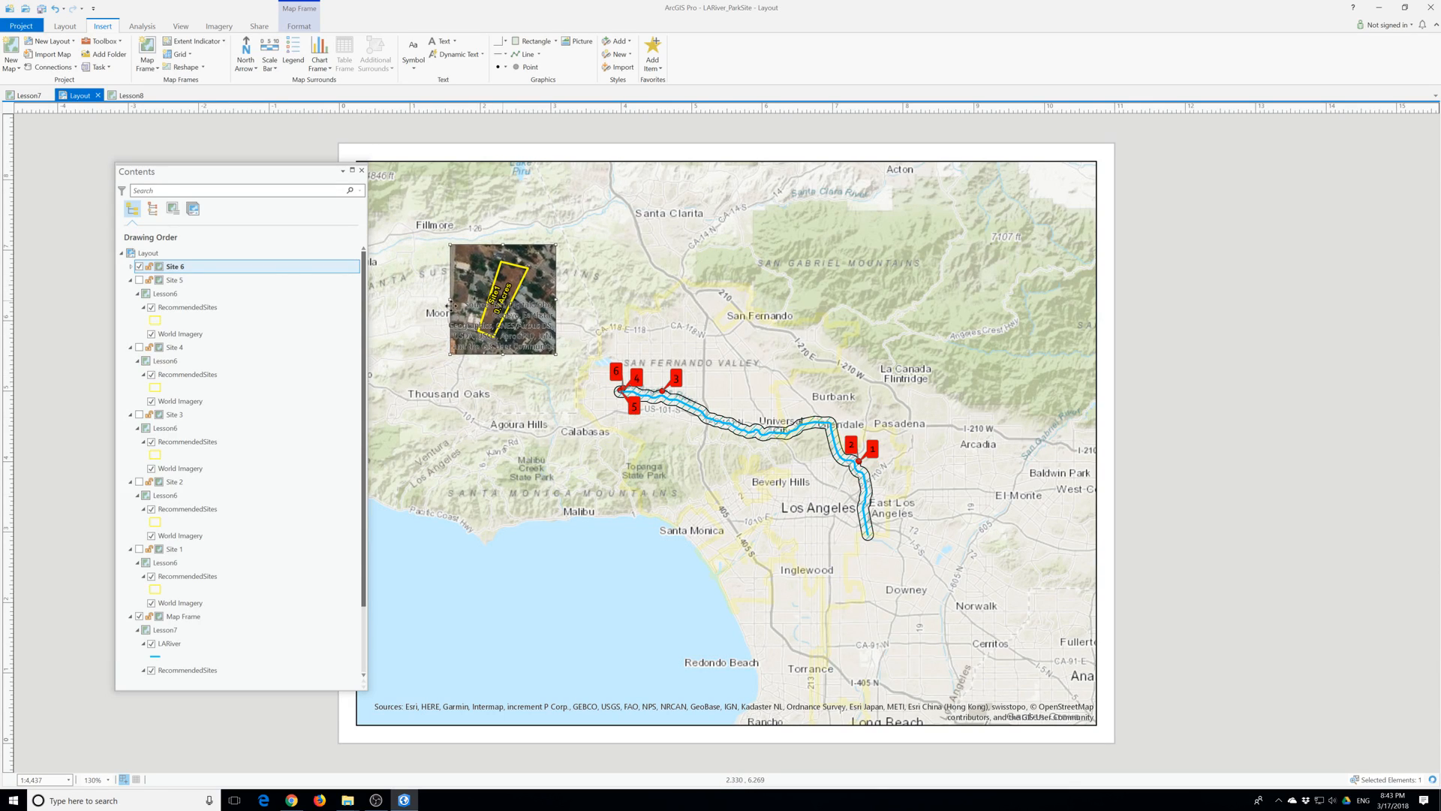
# Expand the Site 6 frame's layers and zoom its inset to site 6 from the RecommendedSites attribute table.
pyautogui.click(131, 266)
pyautogui.rightClick(169, 297)
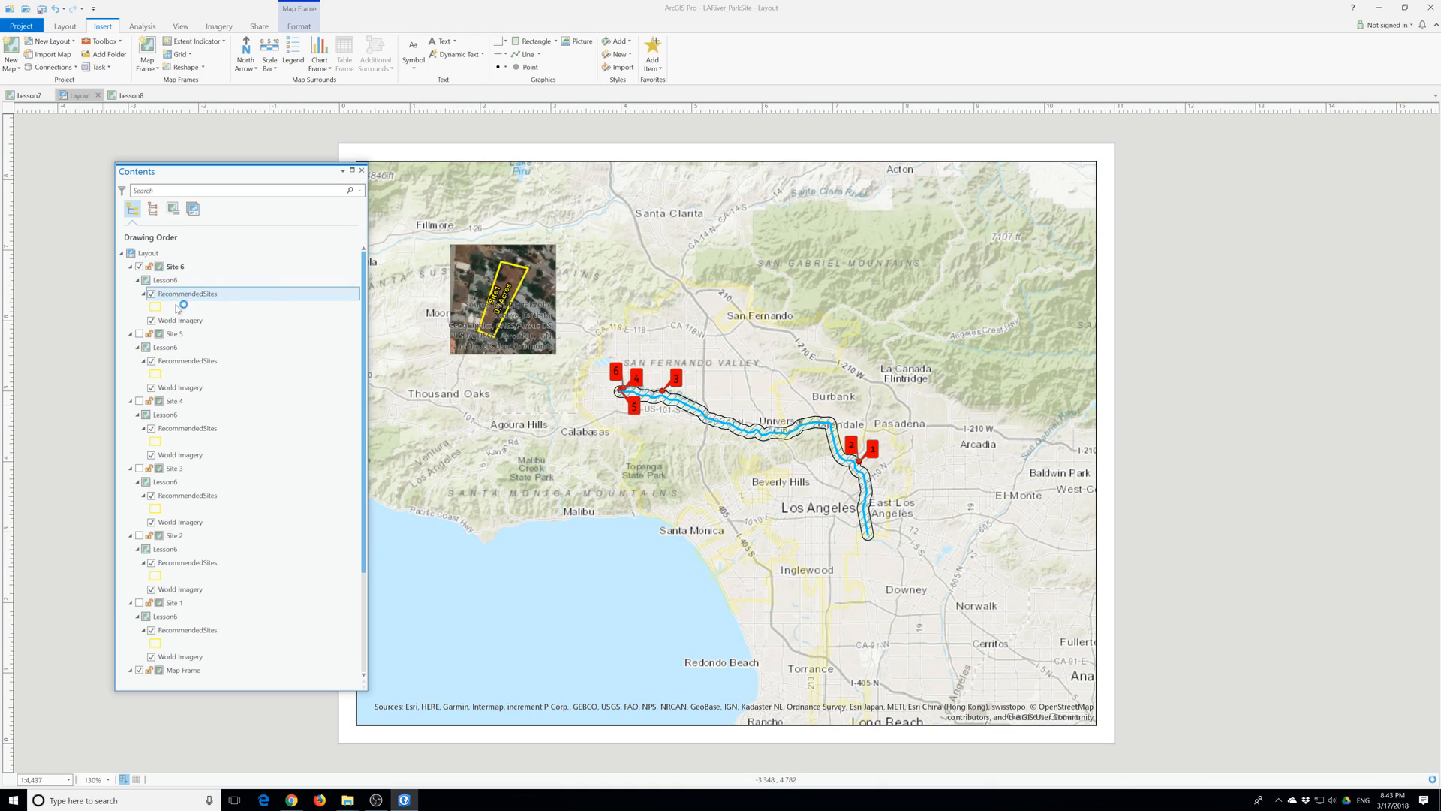
pyautogui.click(204, 354)
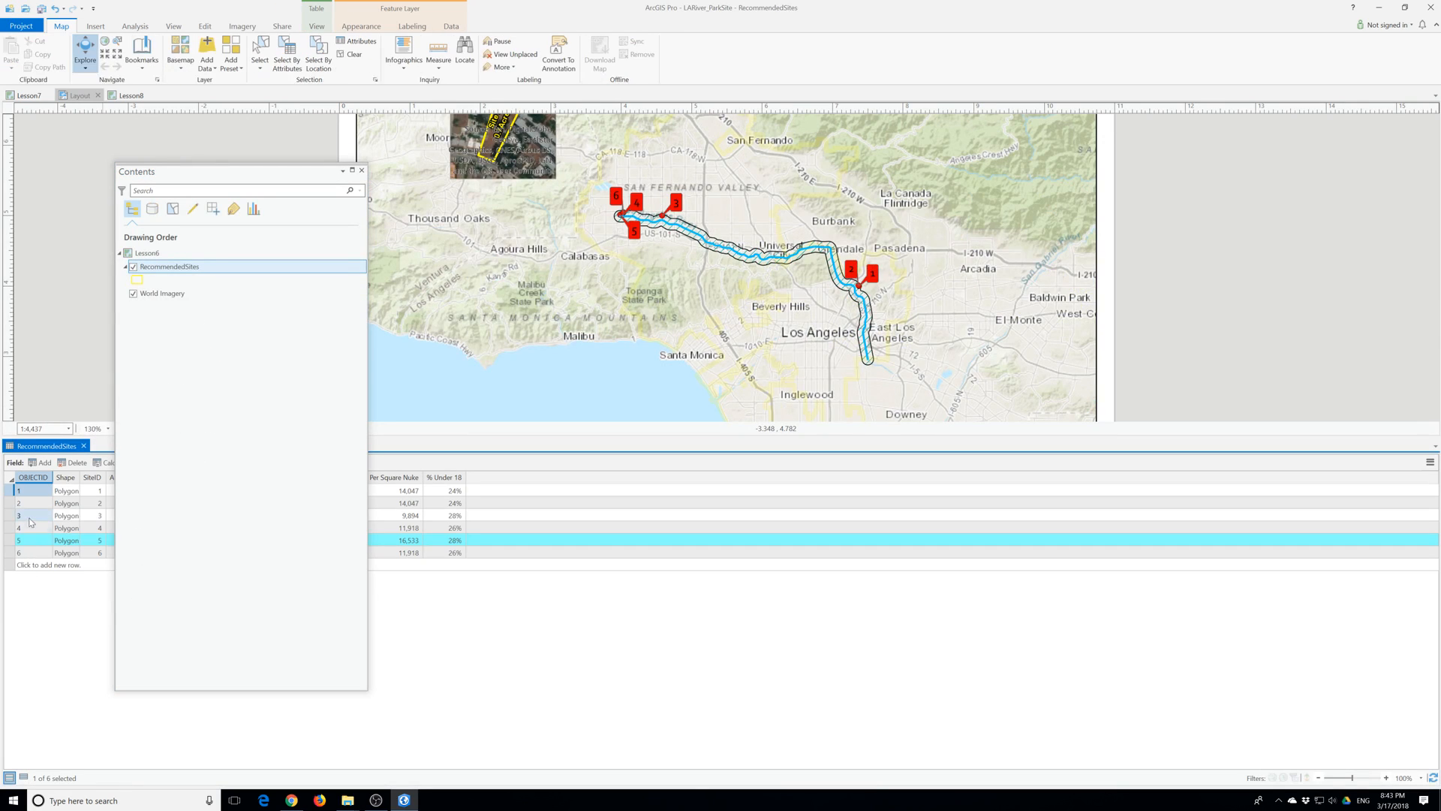
pyautogui.rightClick(11, 553)
pyautogui.click(40, 571)
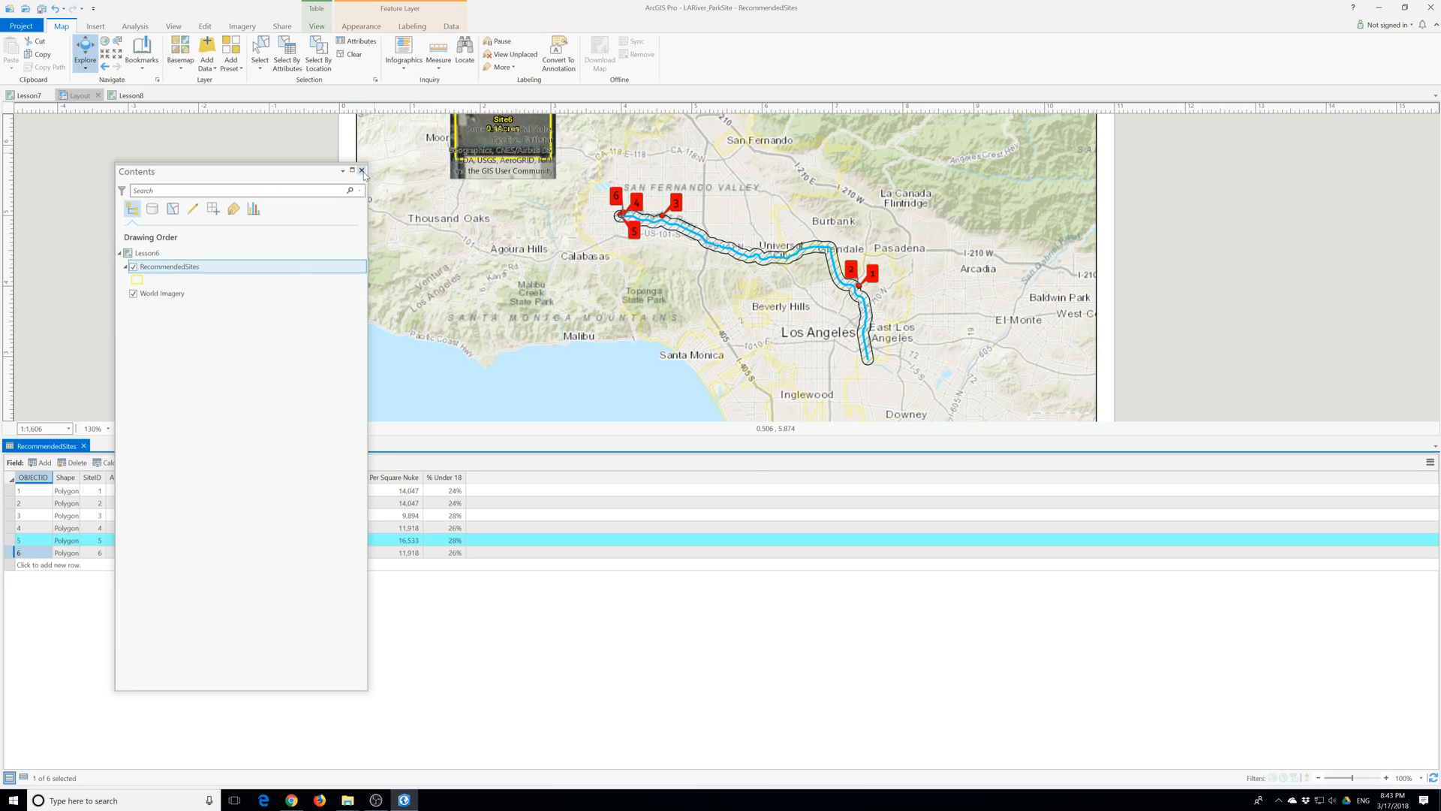
pyautogui.click(83, 445)
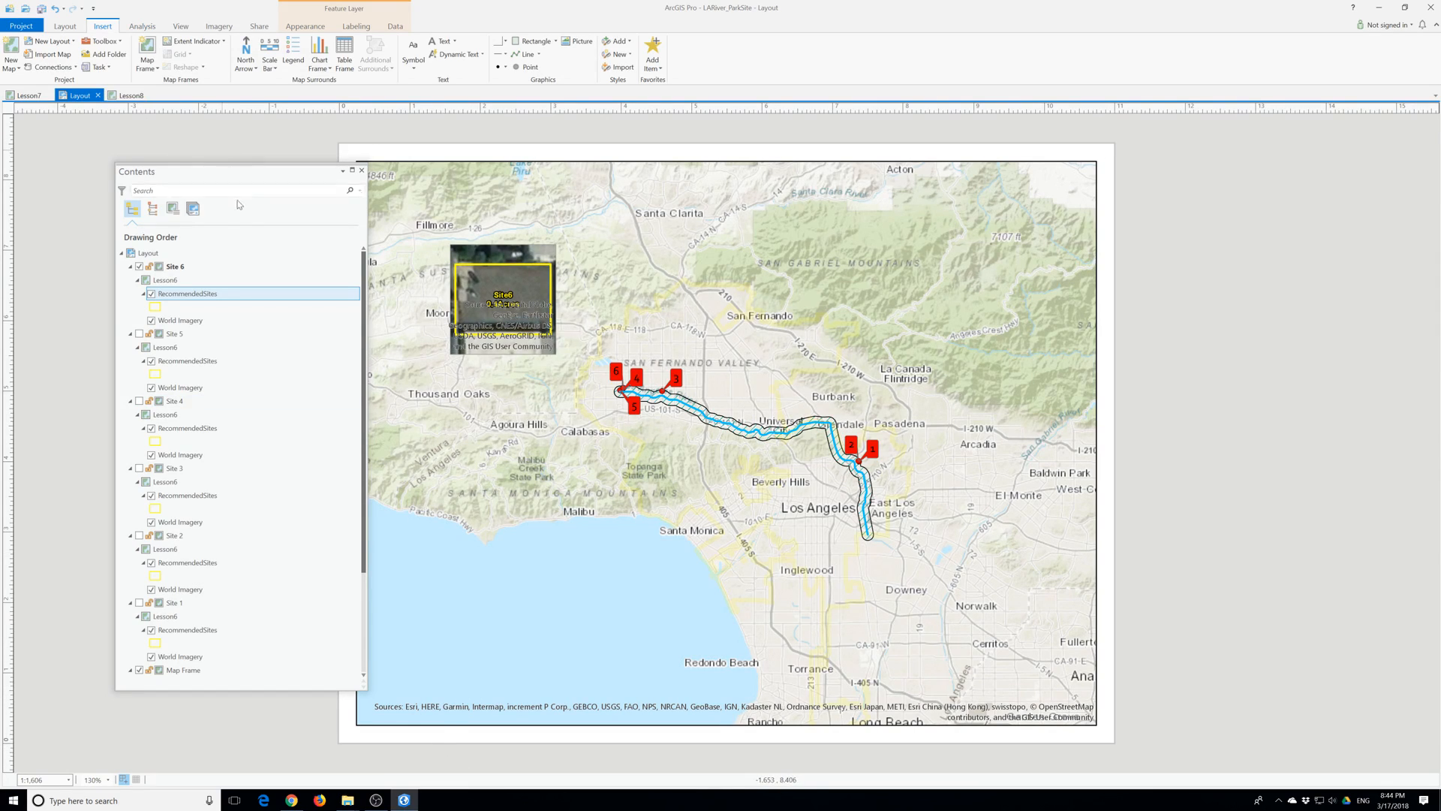
# Move the layer list clear of the page and show the Site 5 and Site 4 insets again.
pyautogui.moveTo(228, 179); pyautogui.dragTo(181, 158)
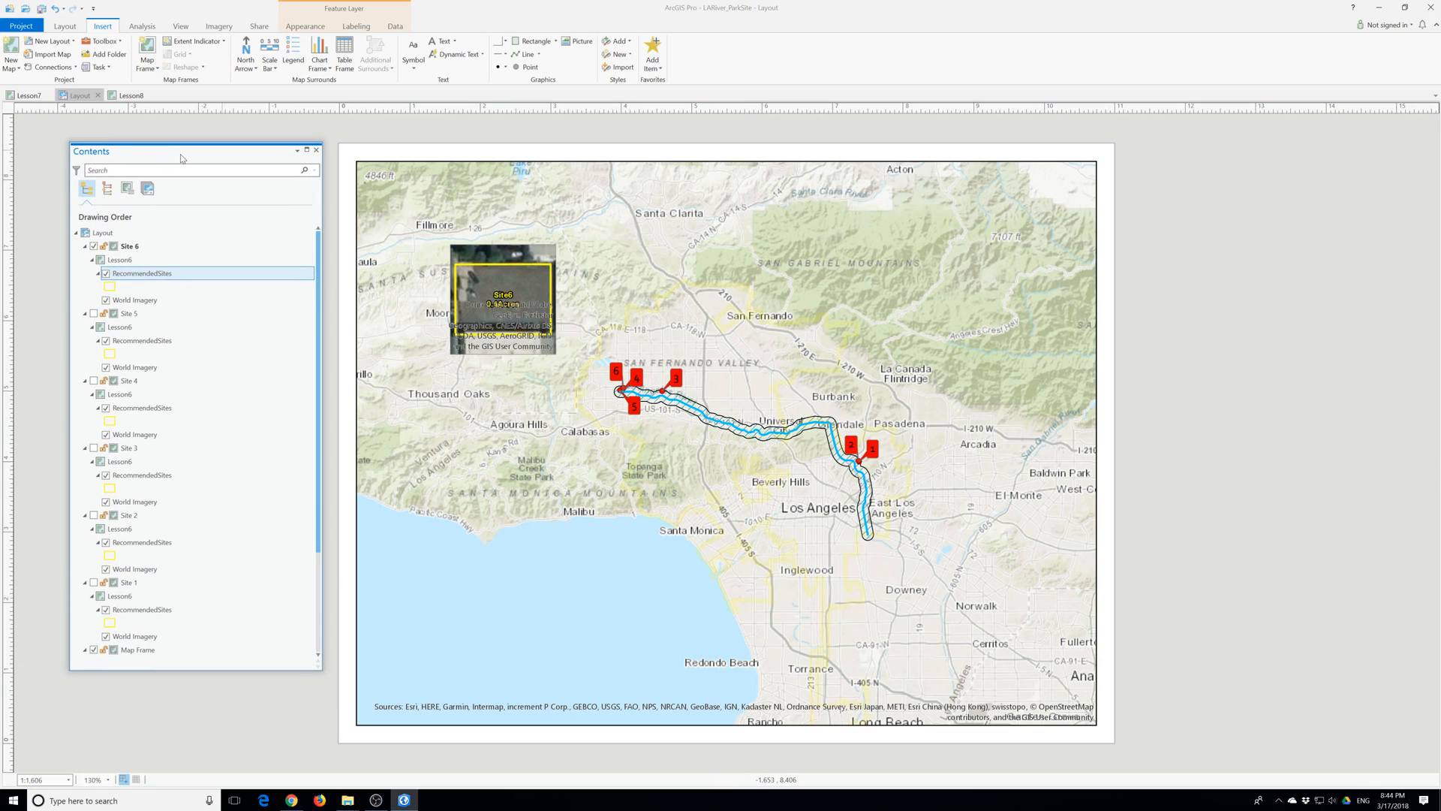
pyautogui.click(93, 313)
pyautogui.click(93, 381)
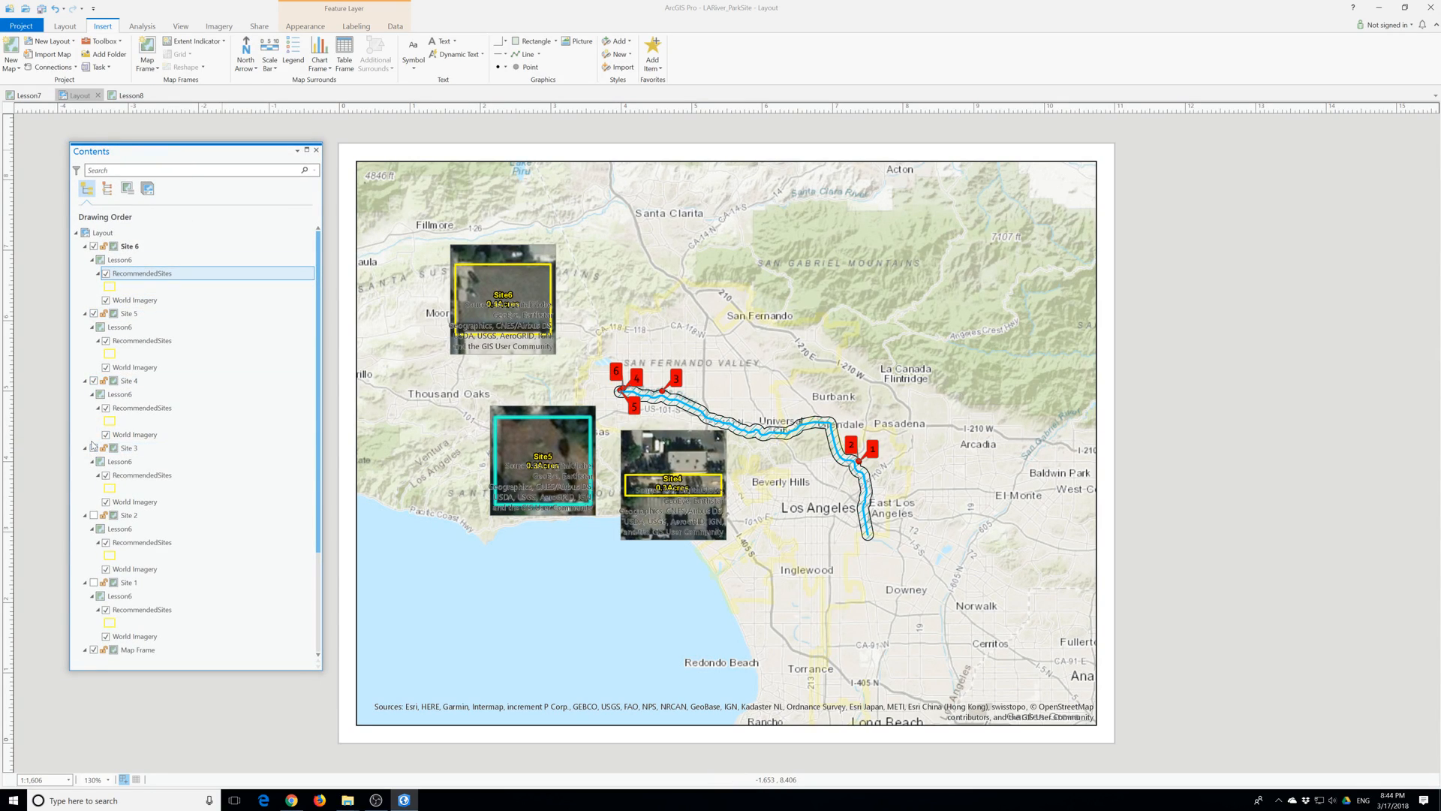
pyautogui.click(29, 27)
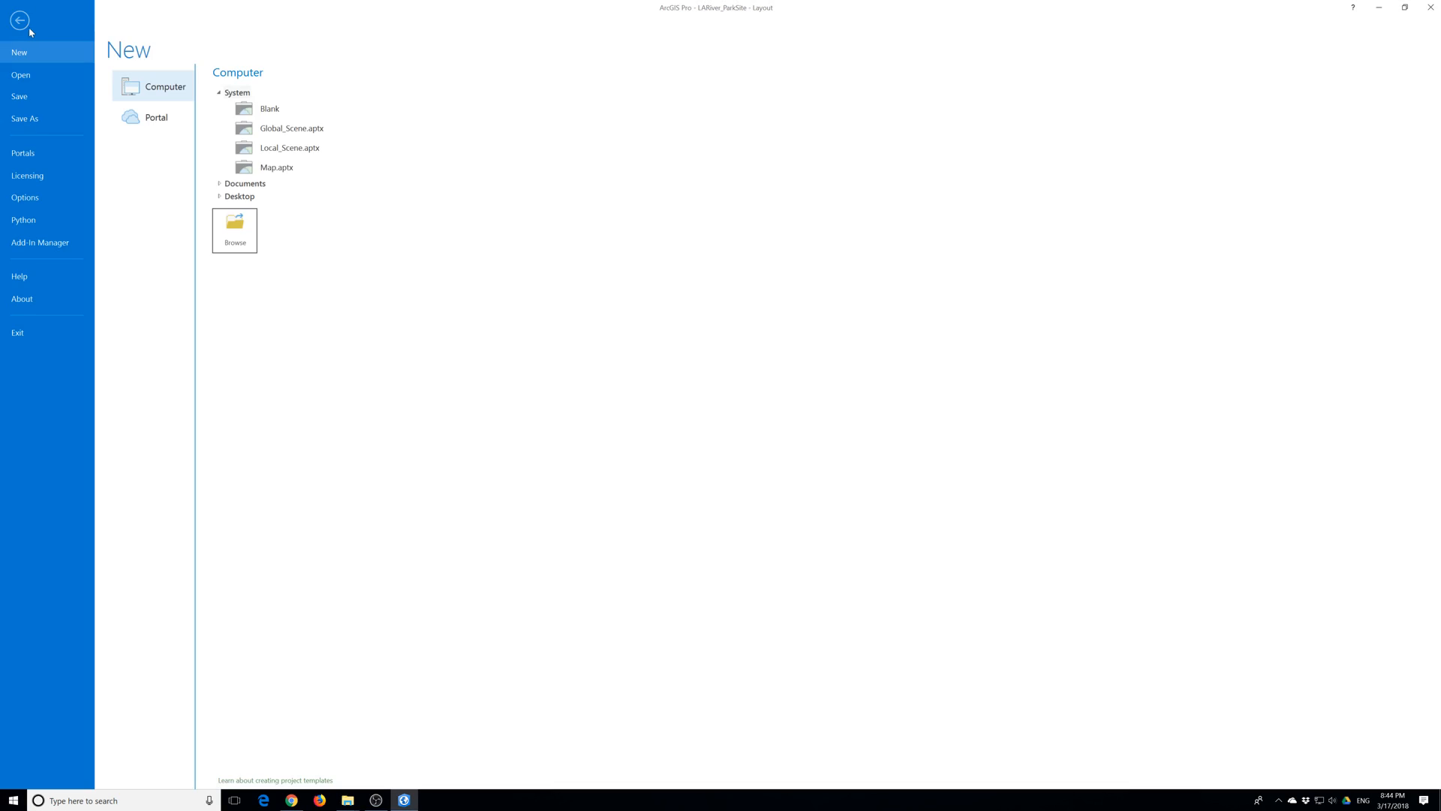
pyautogui.click(21, 21)
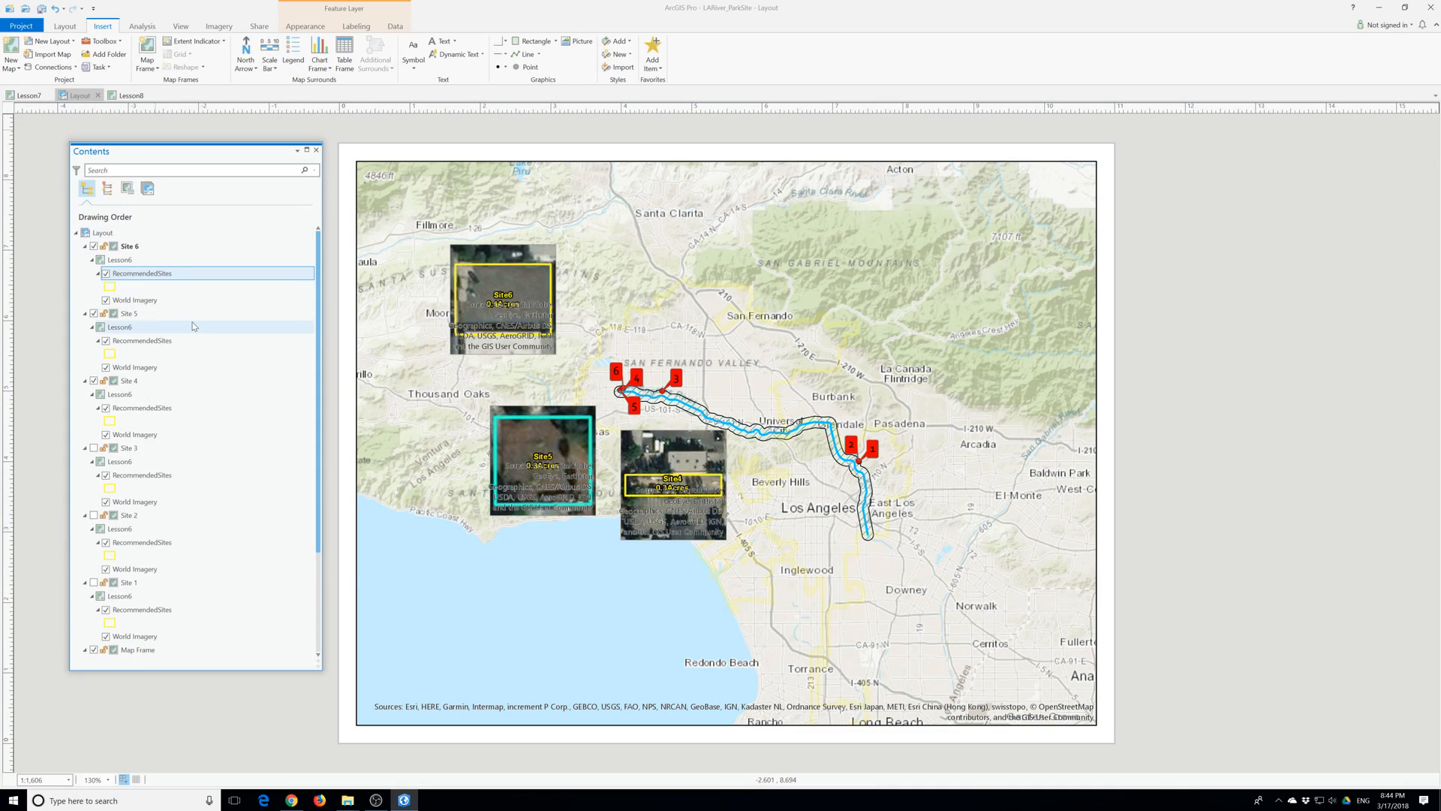
# Clear the selected site 5 record in the RecommendedSites attribute table of the Site 5 frame, and close the table.
pyautogui.click(126, 315)
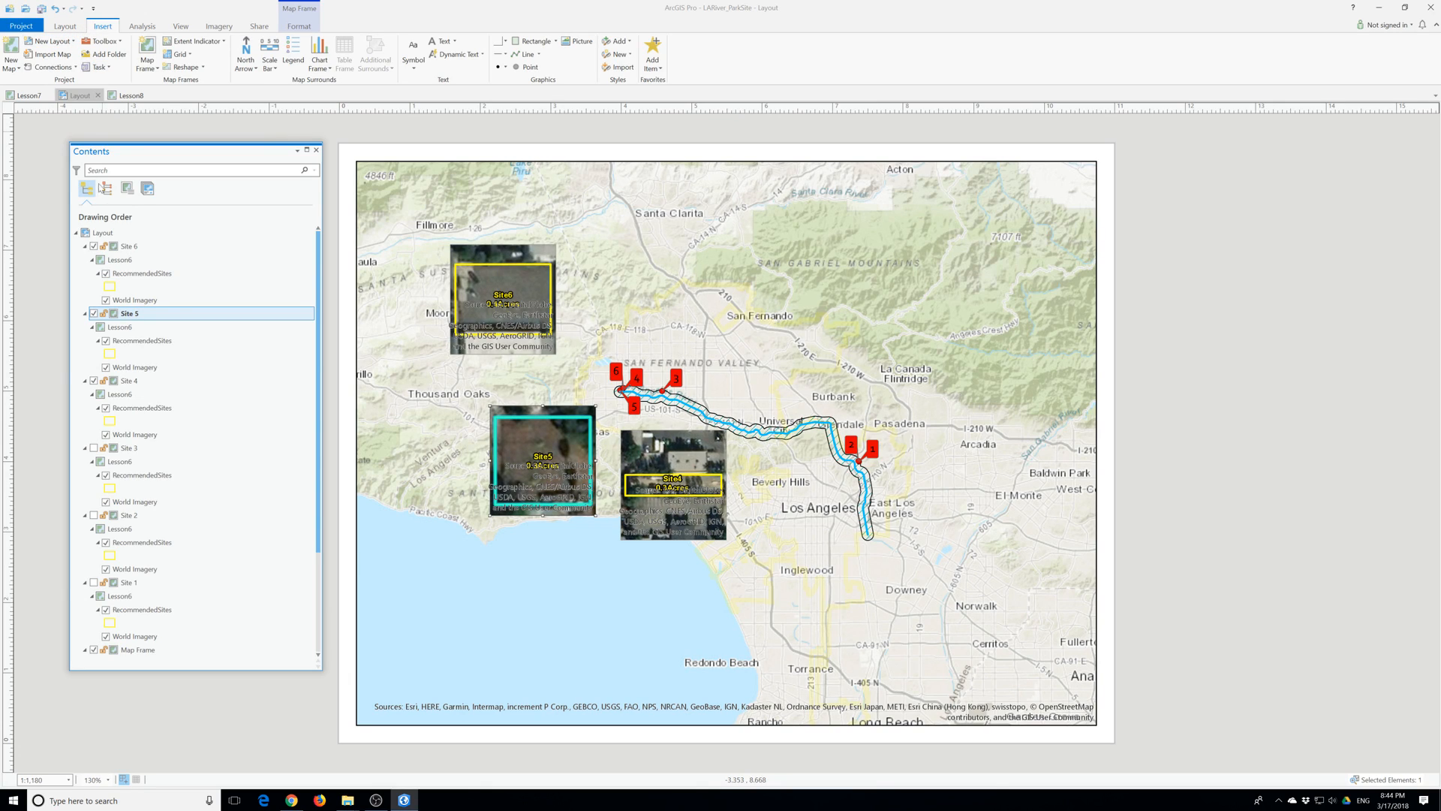
pyautogui.rightClick(126, 341)
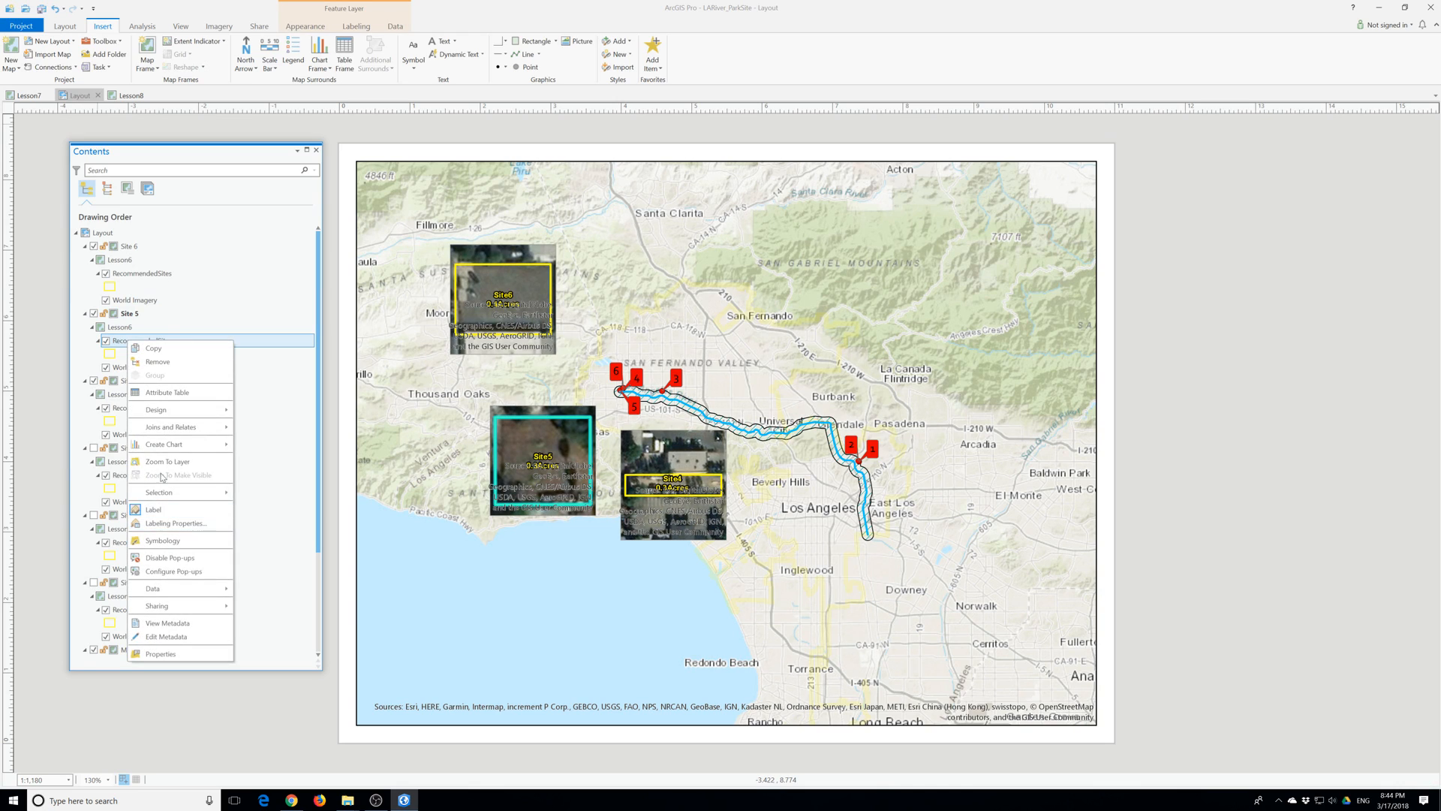
pyautogui.click(162, 393)
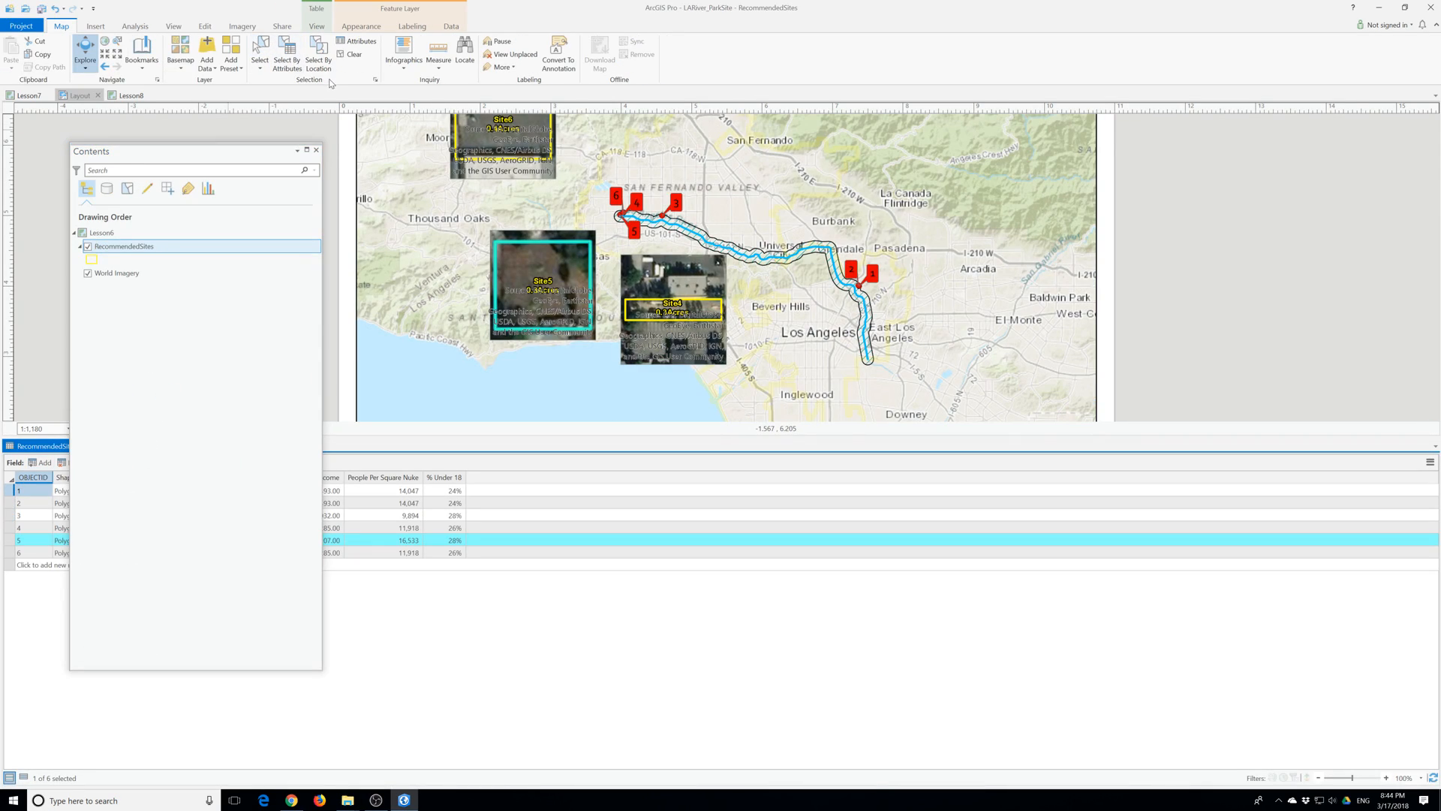
pyautogui.click(350, 60)
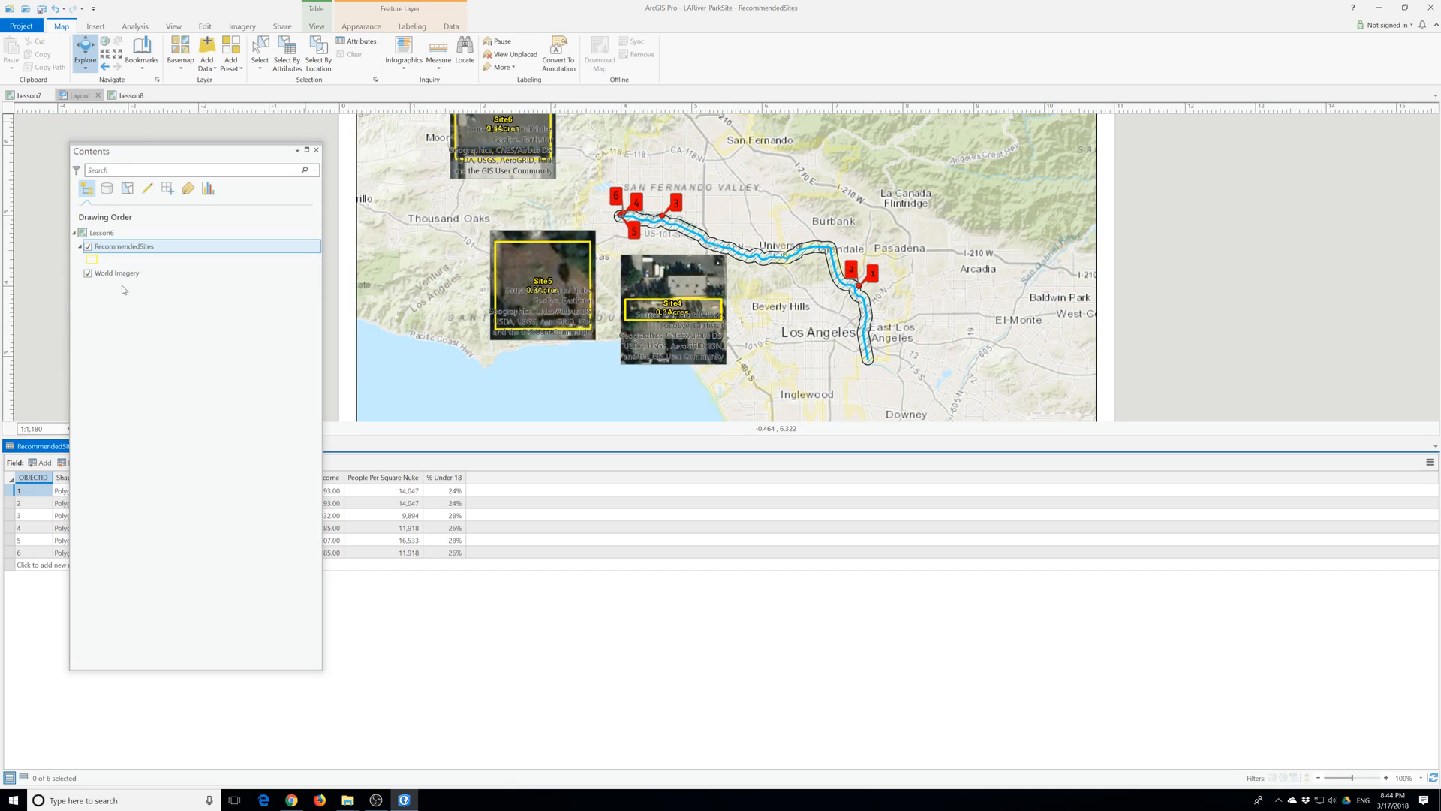
pyautogui.moveTo(177, 154); pyautogui.dragTo(212, 171)
pyautogui.click(83, 446)
# Show the Site 2, Site 3 and Site 1 insets again in the layout.
pyautogui.click(66, 528)
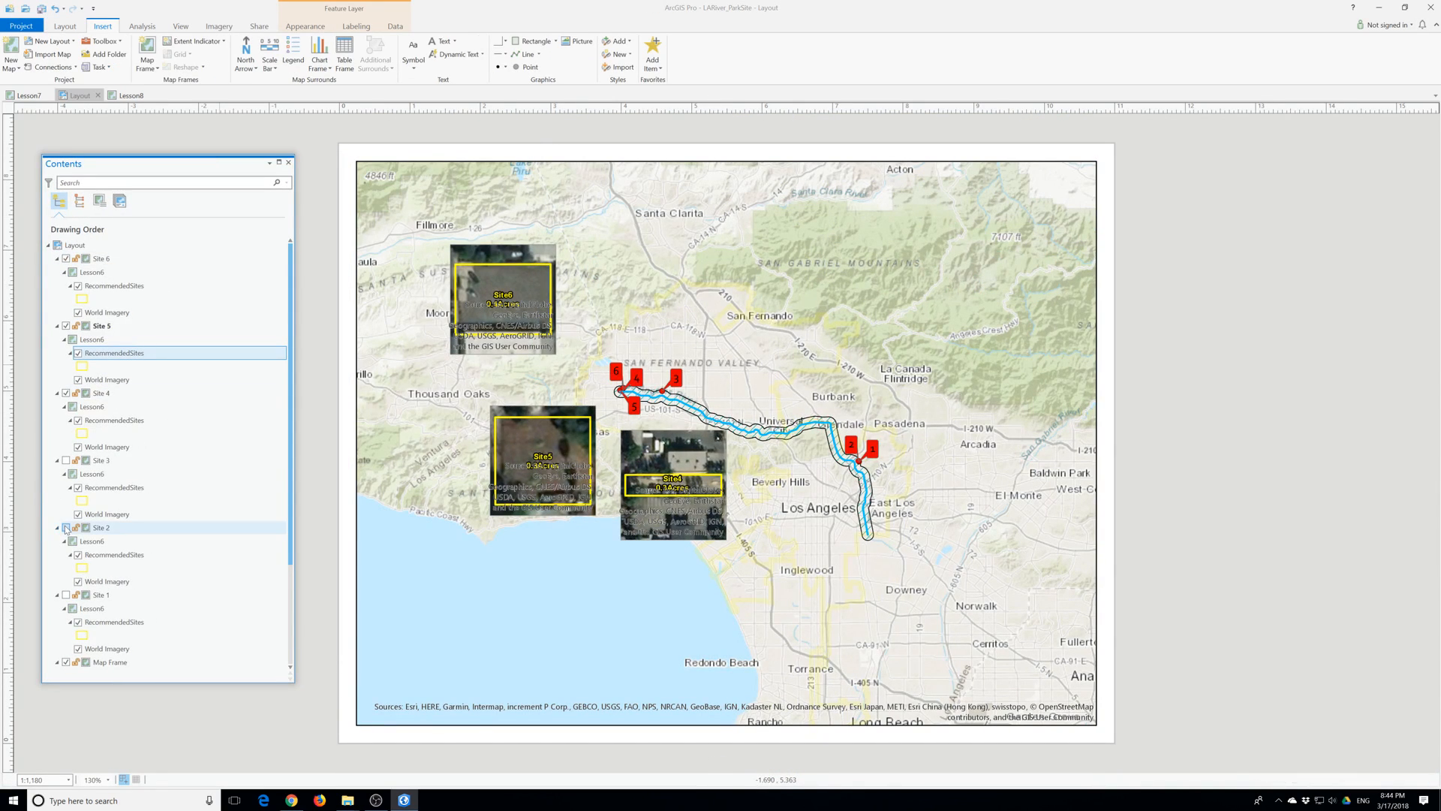
pyautogui.click(66, 460)
pyautogui.click(67, 595)
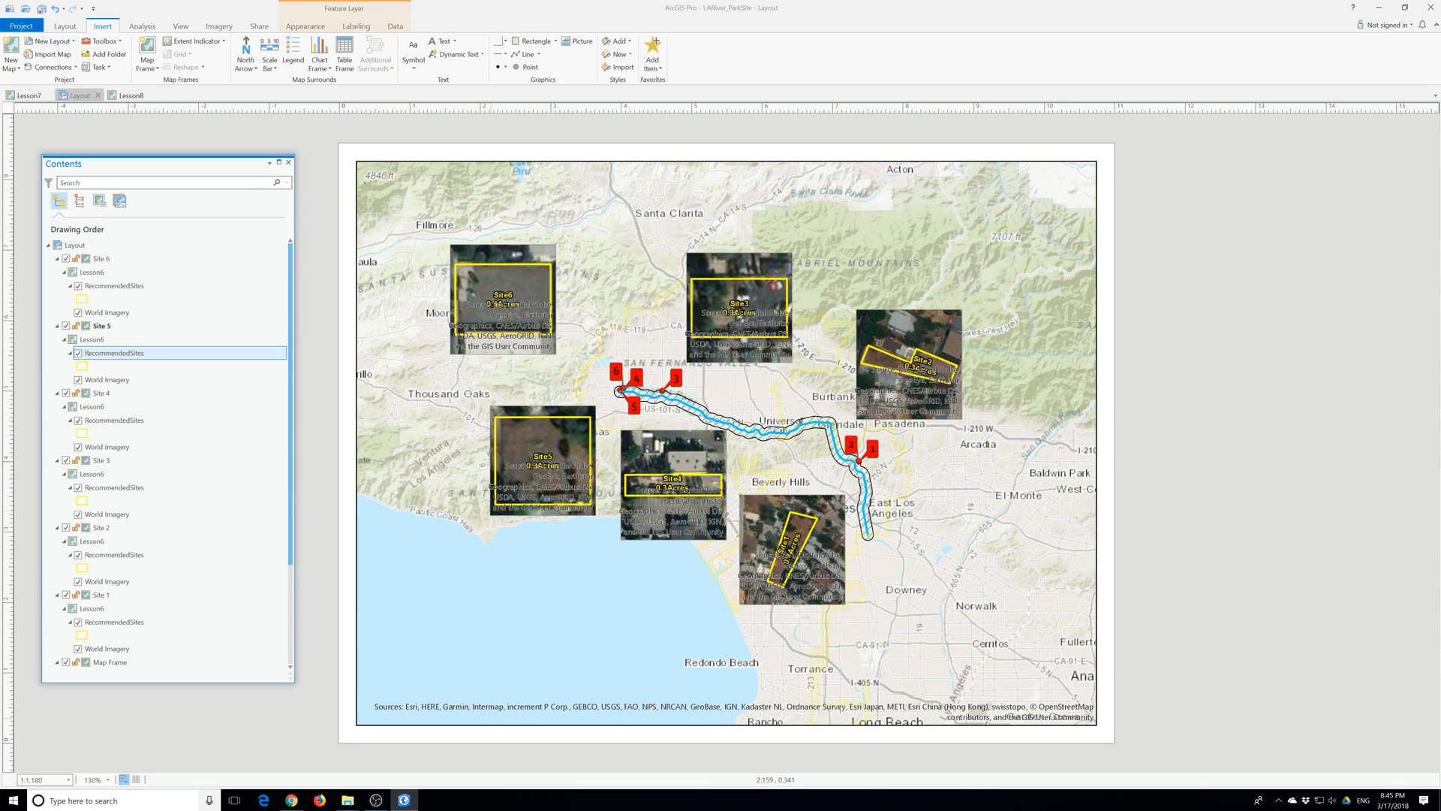
# Set the Site 5 inset's map scale to 1:1,000.
pyautogui.click(41, 780)
pyautogui.click(40, 779)
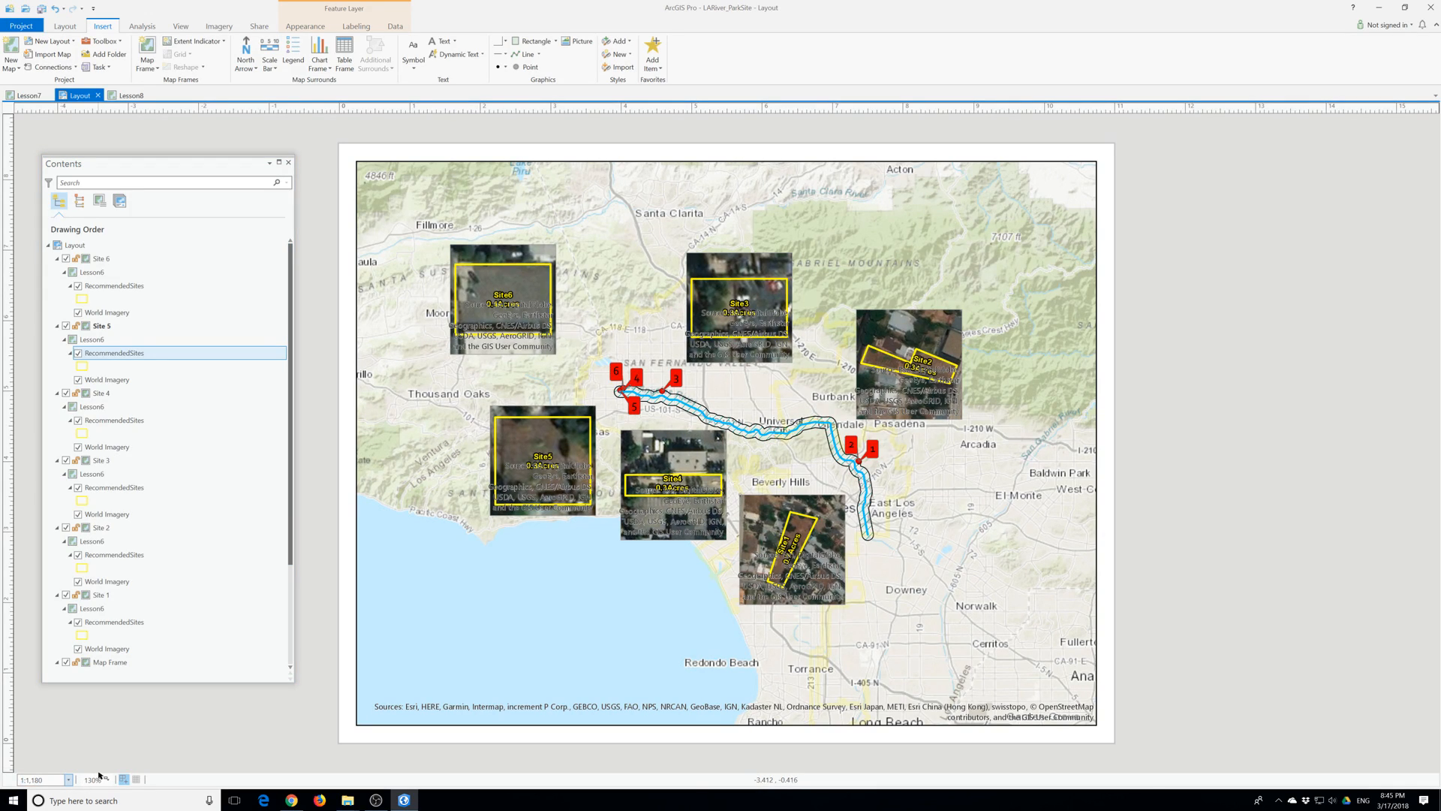
pyautogui.write('00')
pyautogui.press('Return')
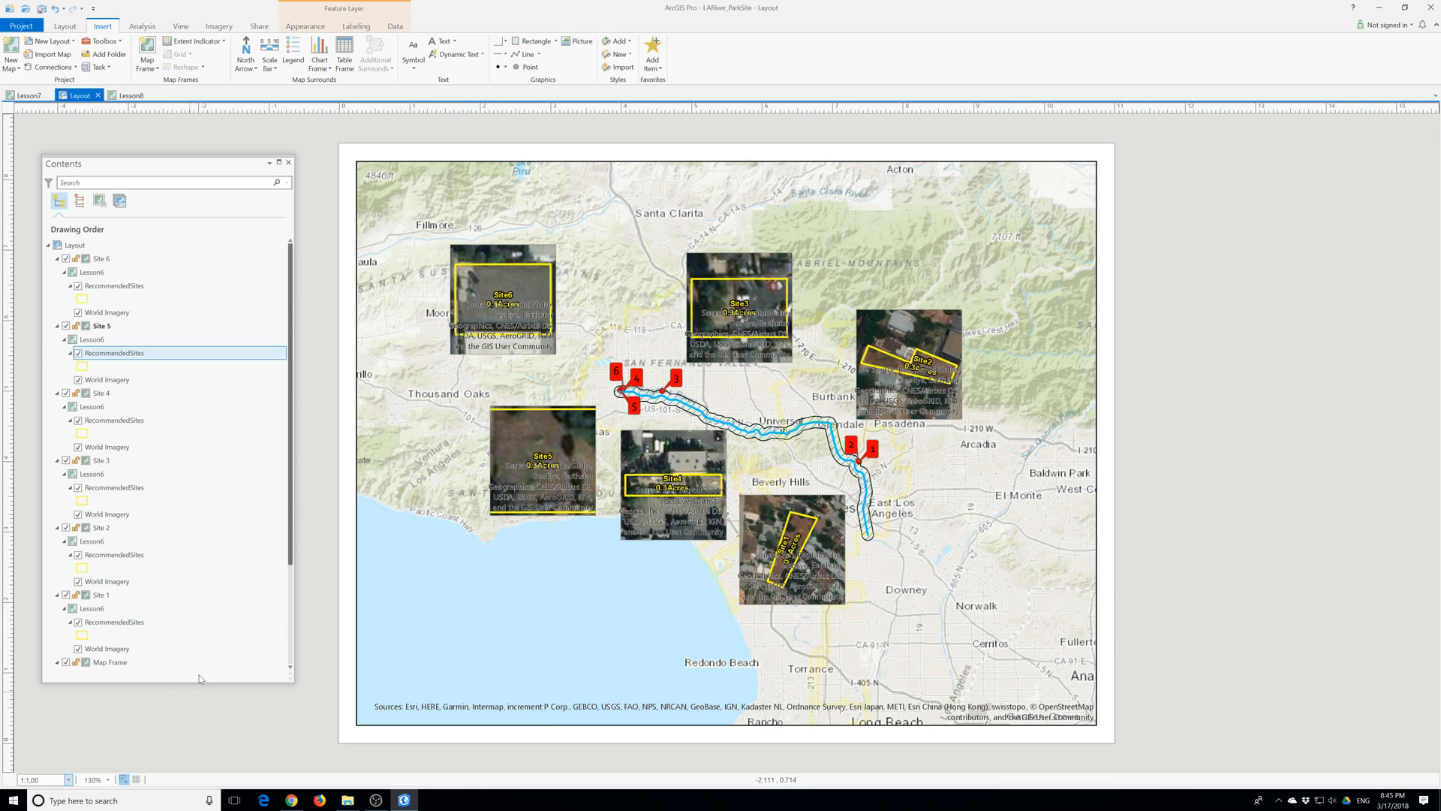
pyautogui.rightClick(107, 354)
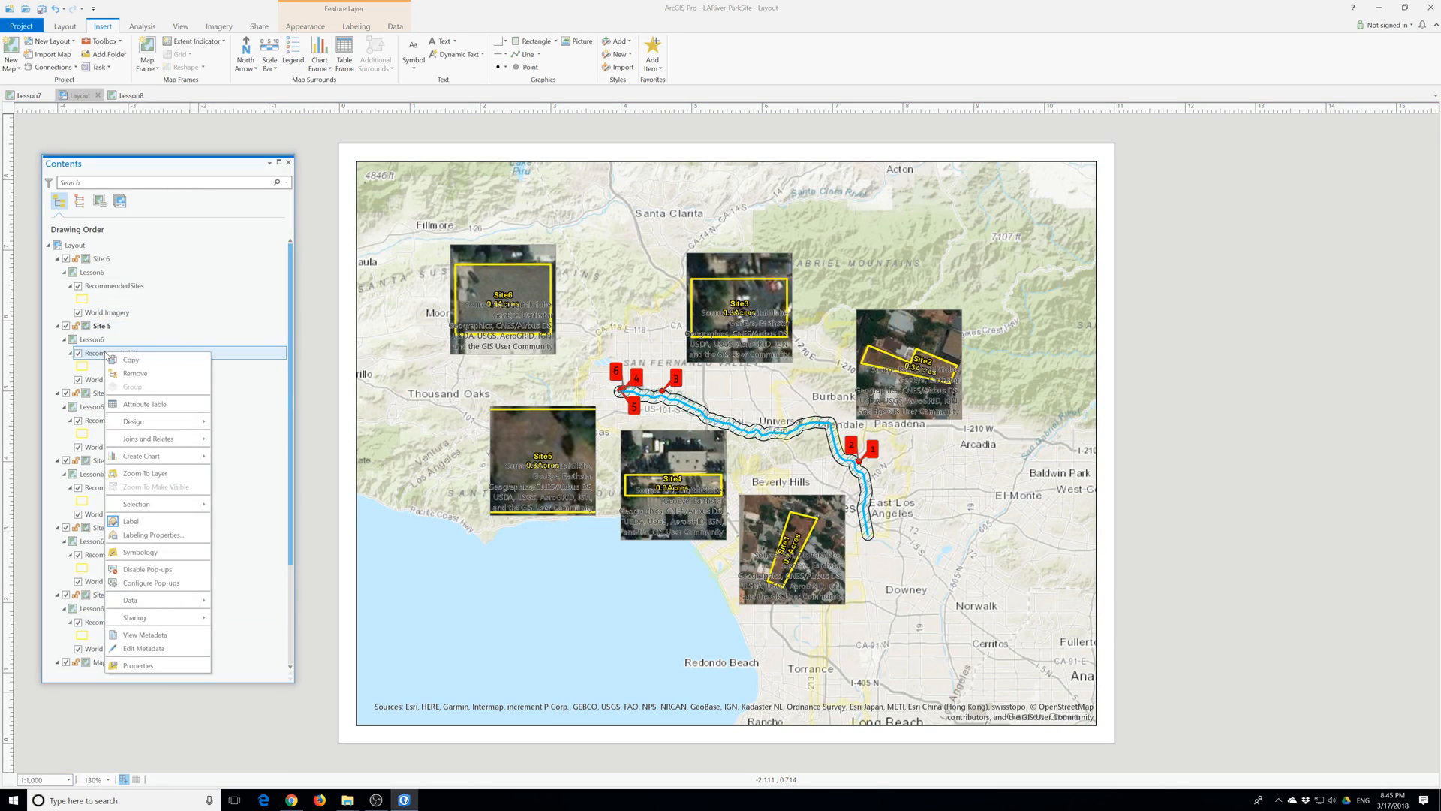
pyautogui.click(93, 393)
pyautogui.click(98, 327)
pyautogui.click(94, 354)
pyautogui.rightClick(96, 356)
pyautogui.click(87, 358)
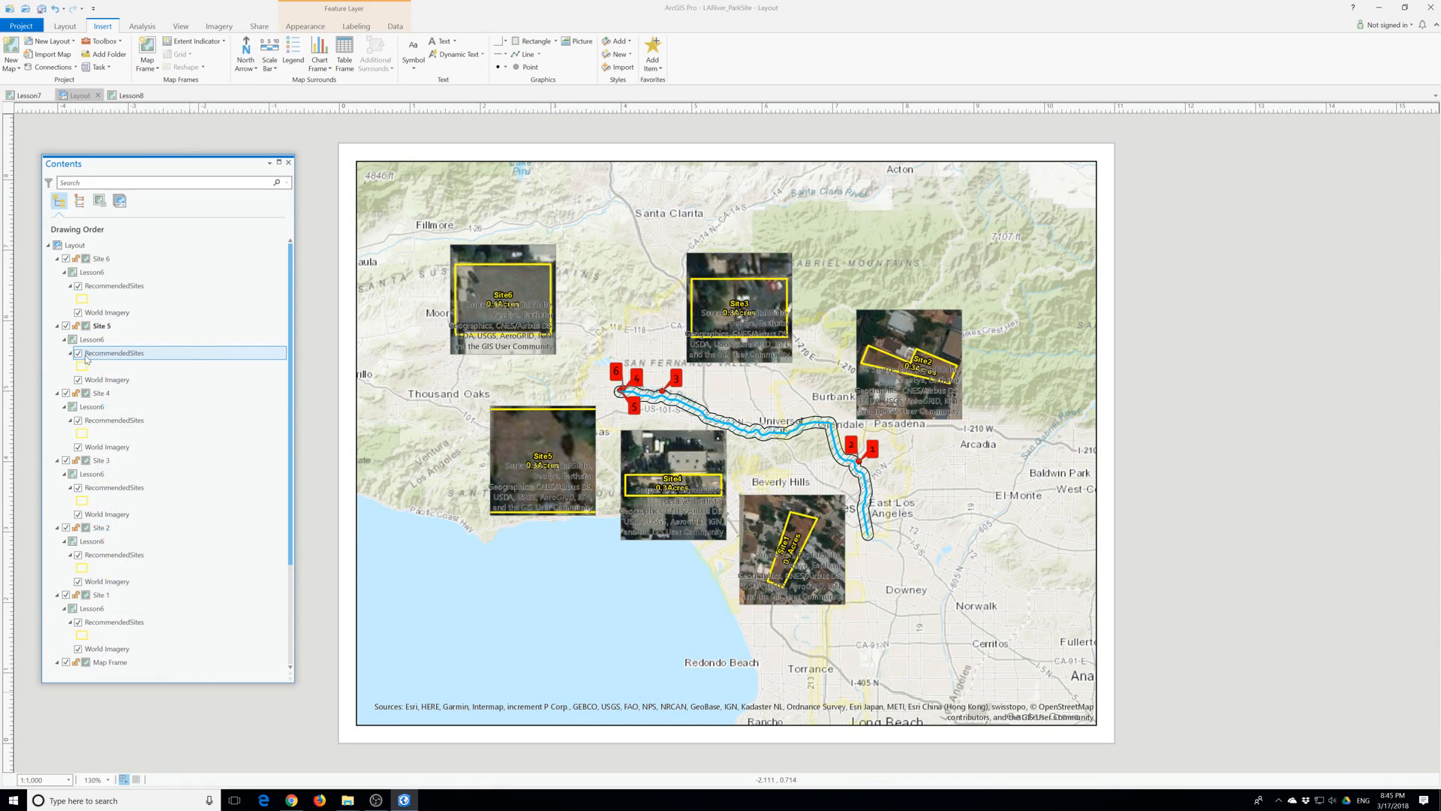
# Activate the Site 5 map frame and zoom it to the Site 5 bookmark.
pyautogui.click(99, 326)
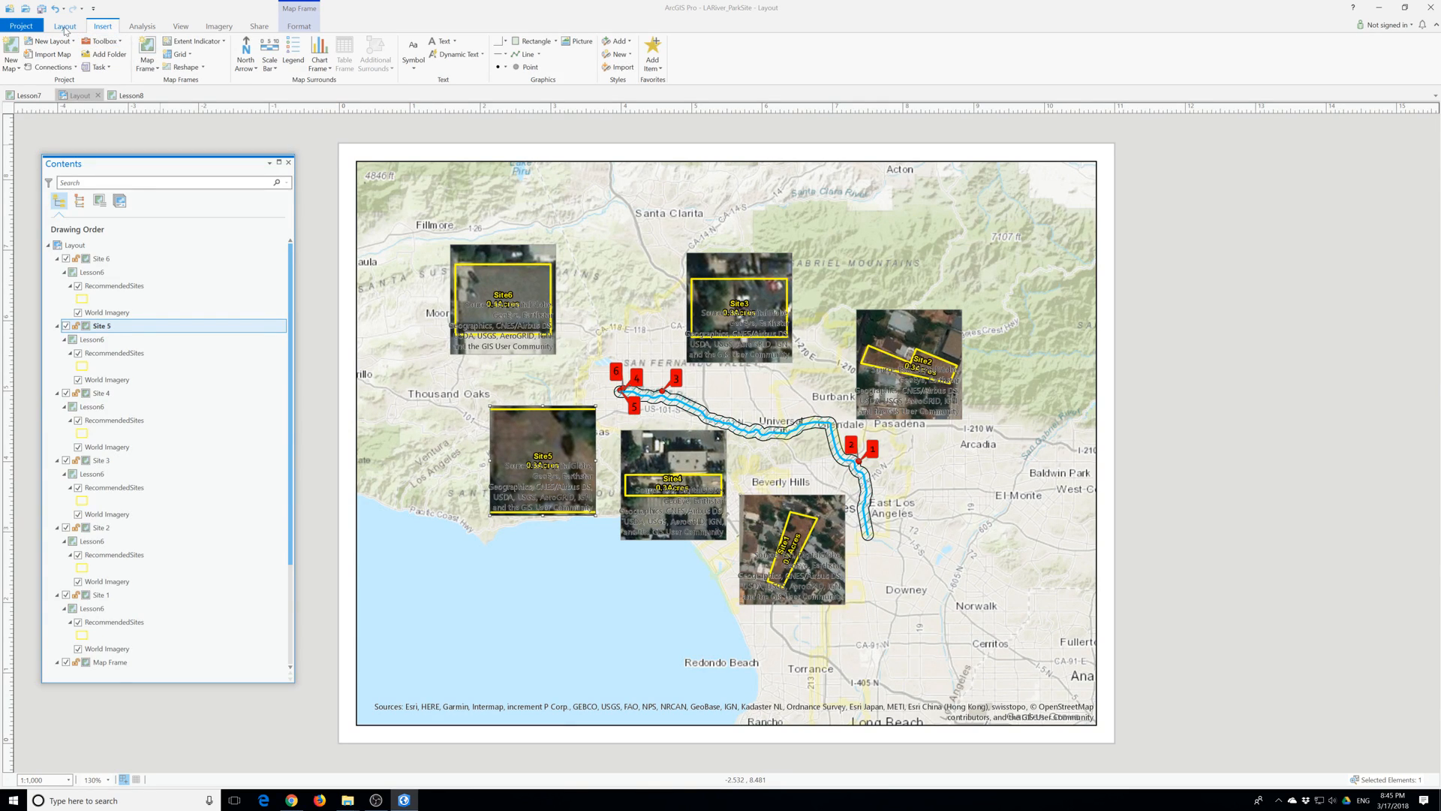
pyautogui.click(64, 28)
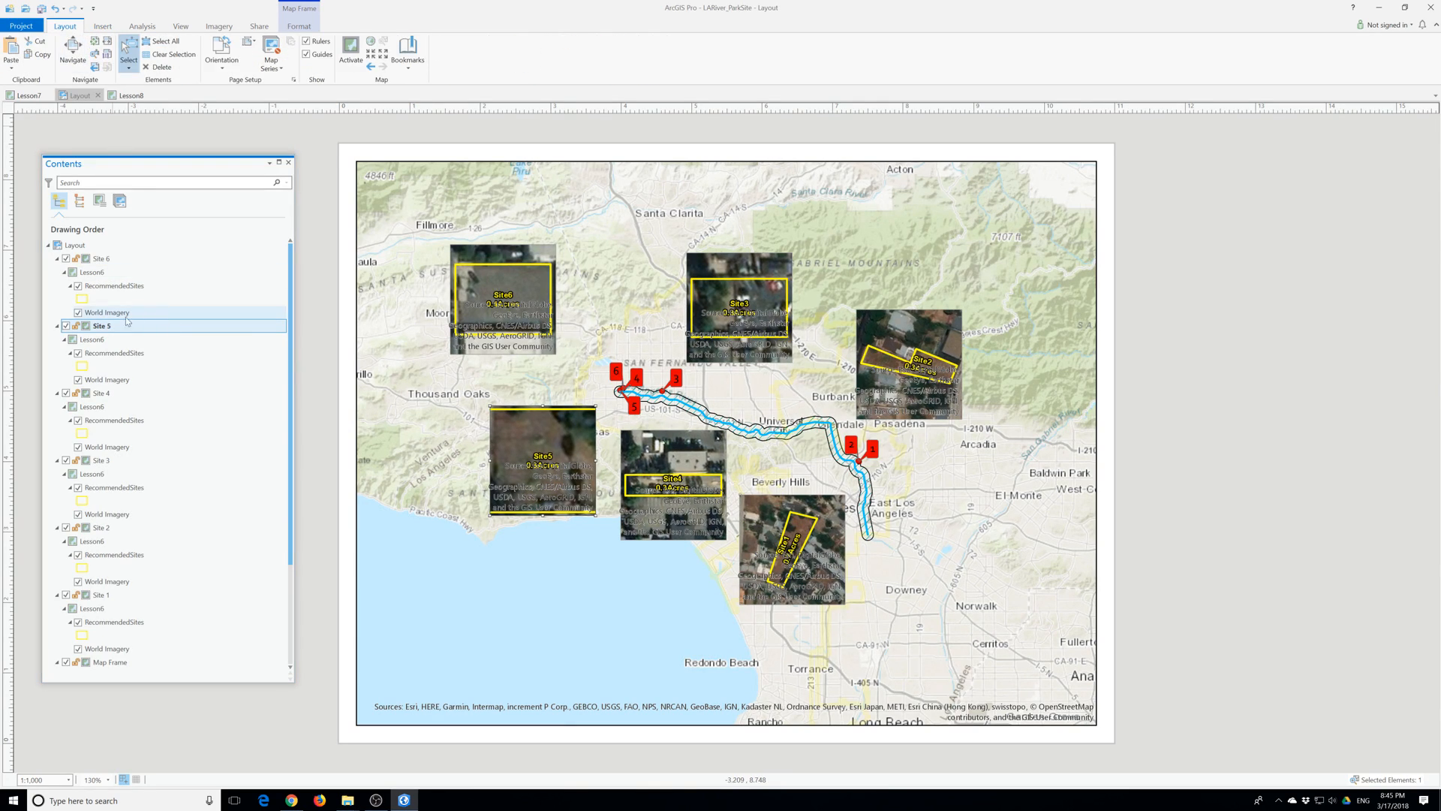
pyautogui.doubleClick(104, 333)
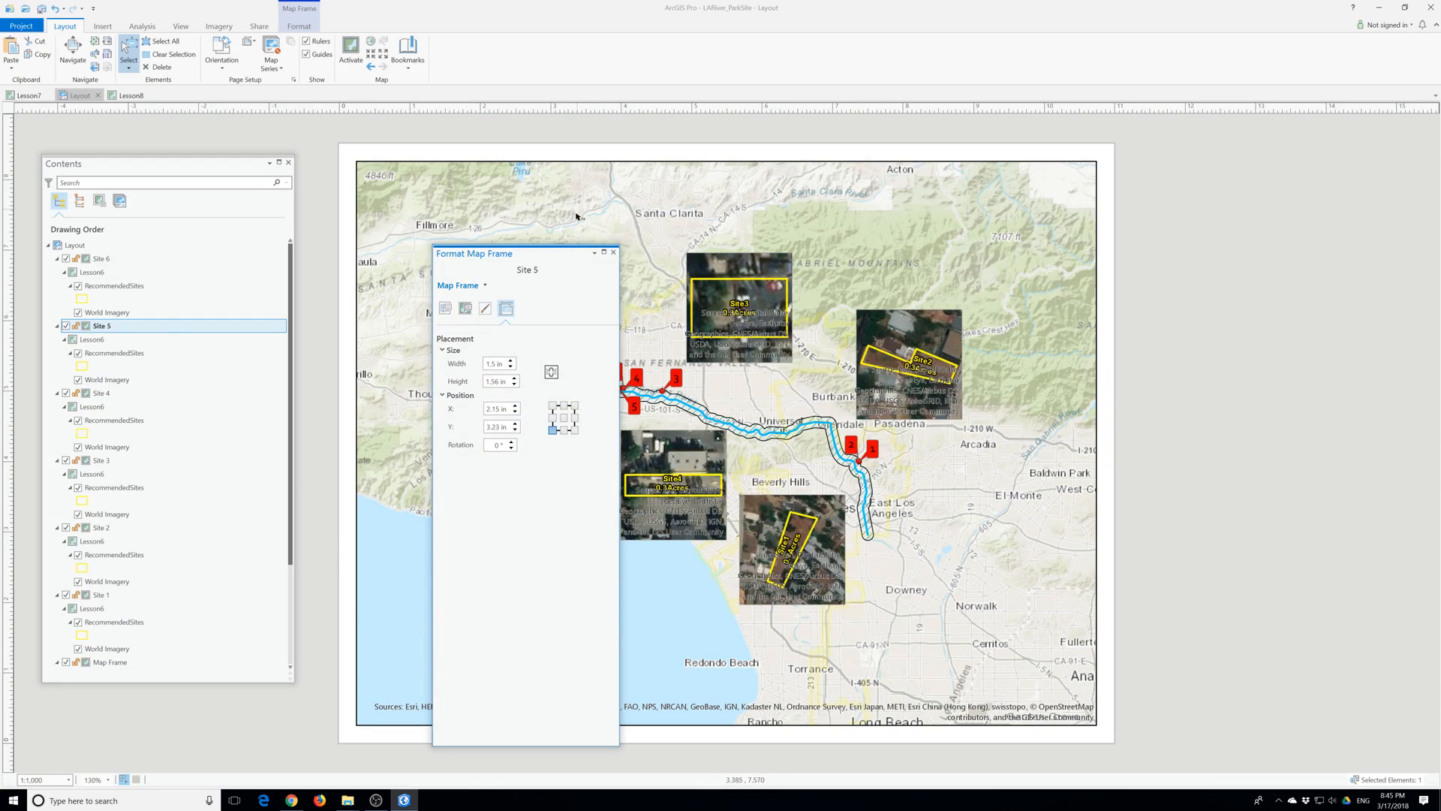
pyautogui.click(612, 253)
pyautogui.rightClick(99, 330)
pyautogui.click(109, 337)
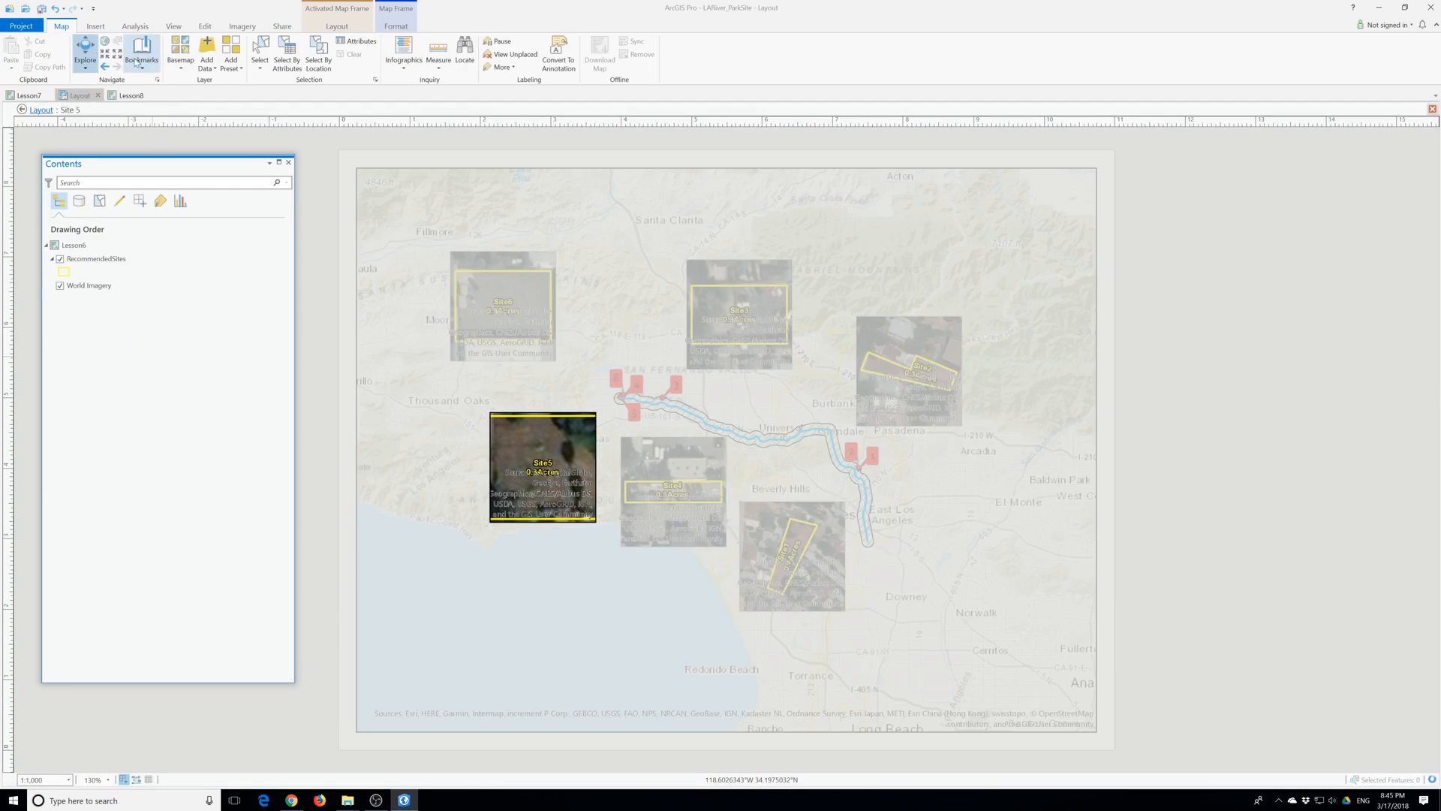
pyautogui.click(141, 58)
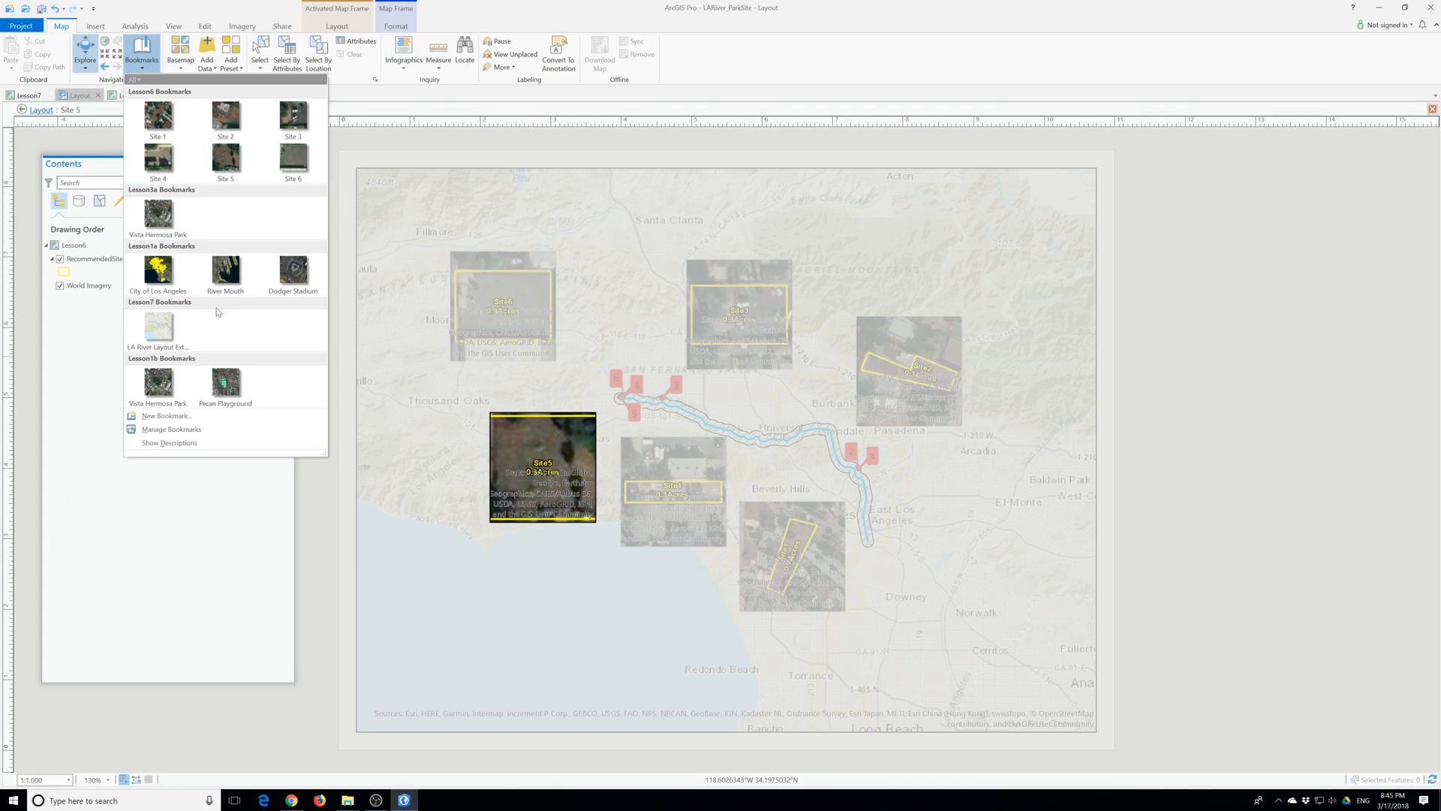
pyautogui.click(227, 160)
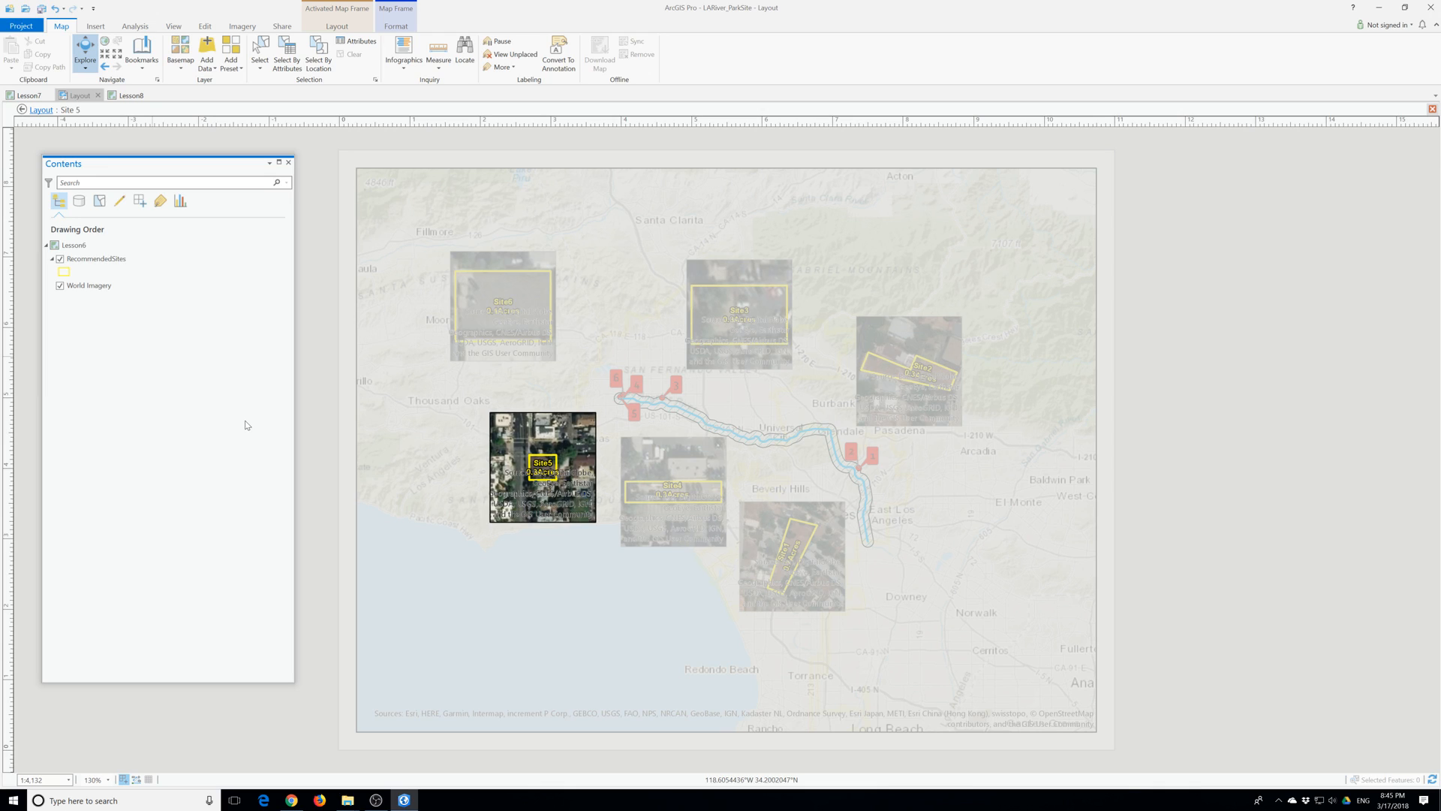
# Set the activated Site 5 map's scale to 1:1,180 and return to the layout.
pyautogui.click(42, 779)
pyautogui.moveTo(44, 780); pyautogui.dragTo(31, 780)
pyautogui.press('BackSpace')
pyautogui.press('BackSpace')
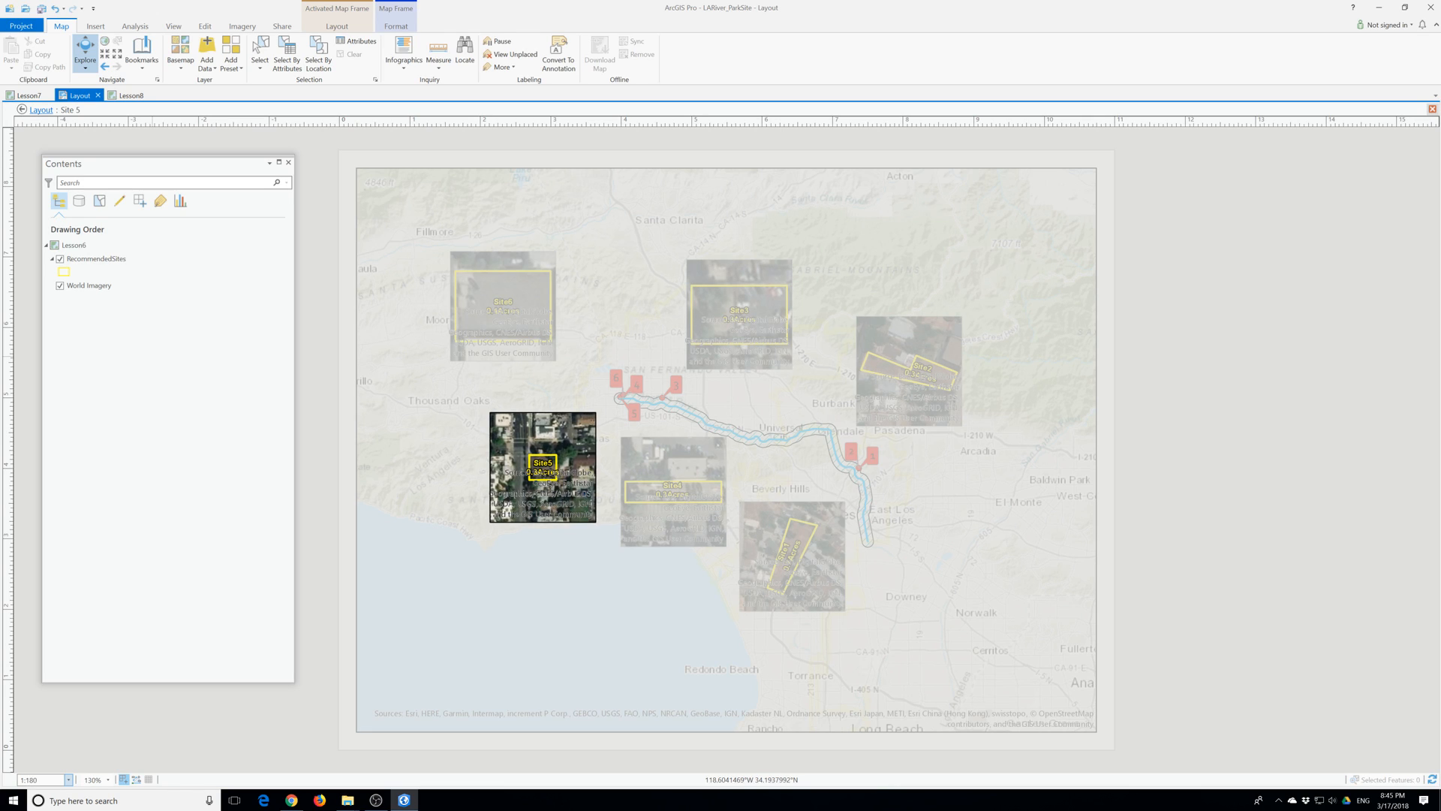
pyautogui.write('1,180')
pyautogui.press('Return')
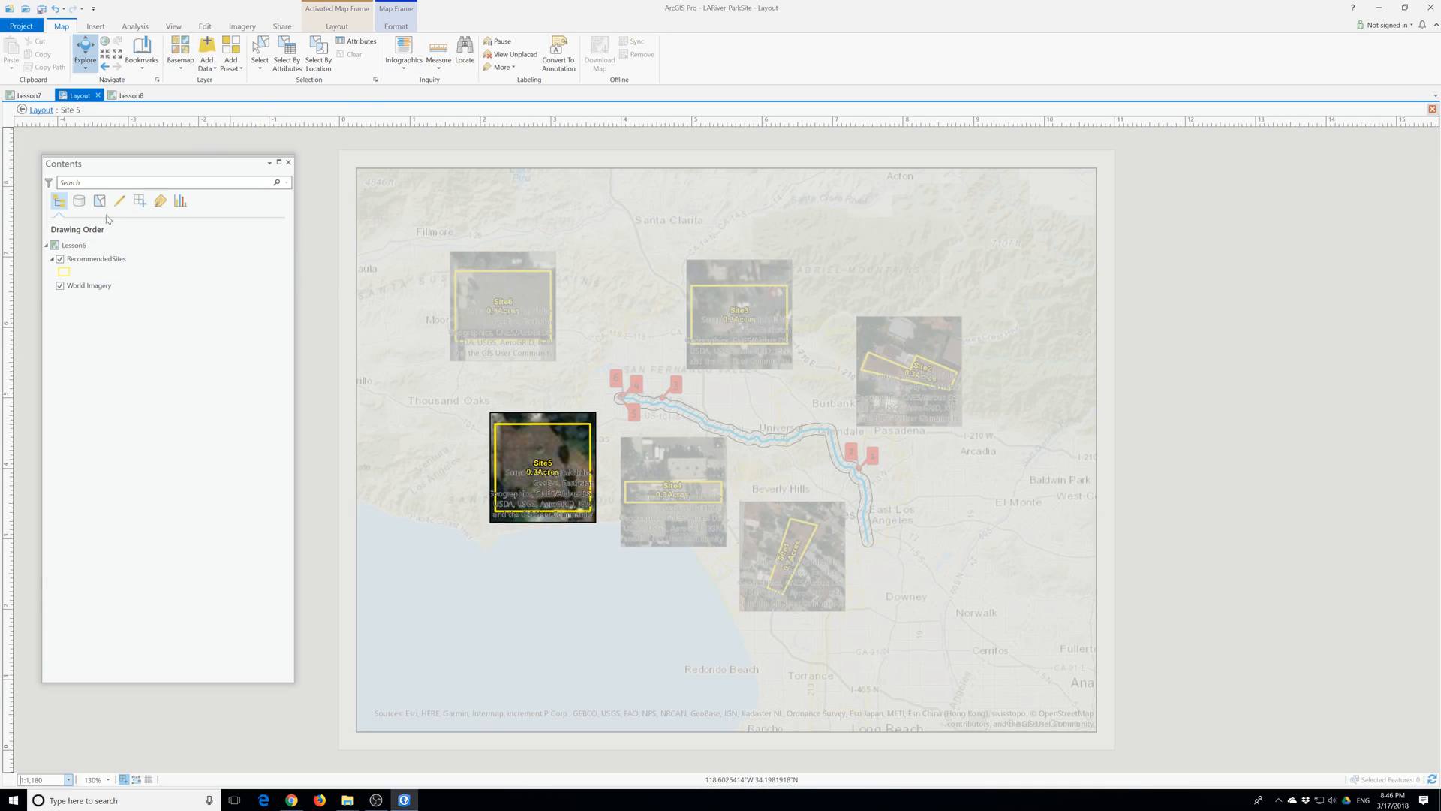
pyautogui.click(43, 111)
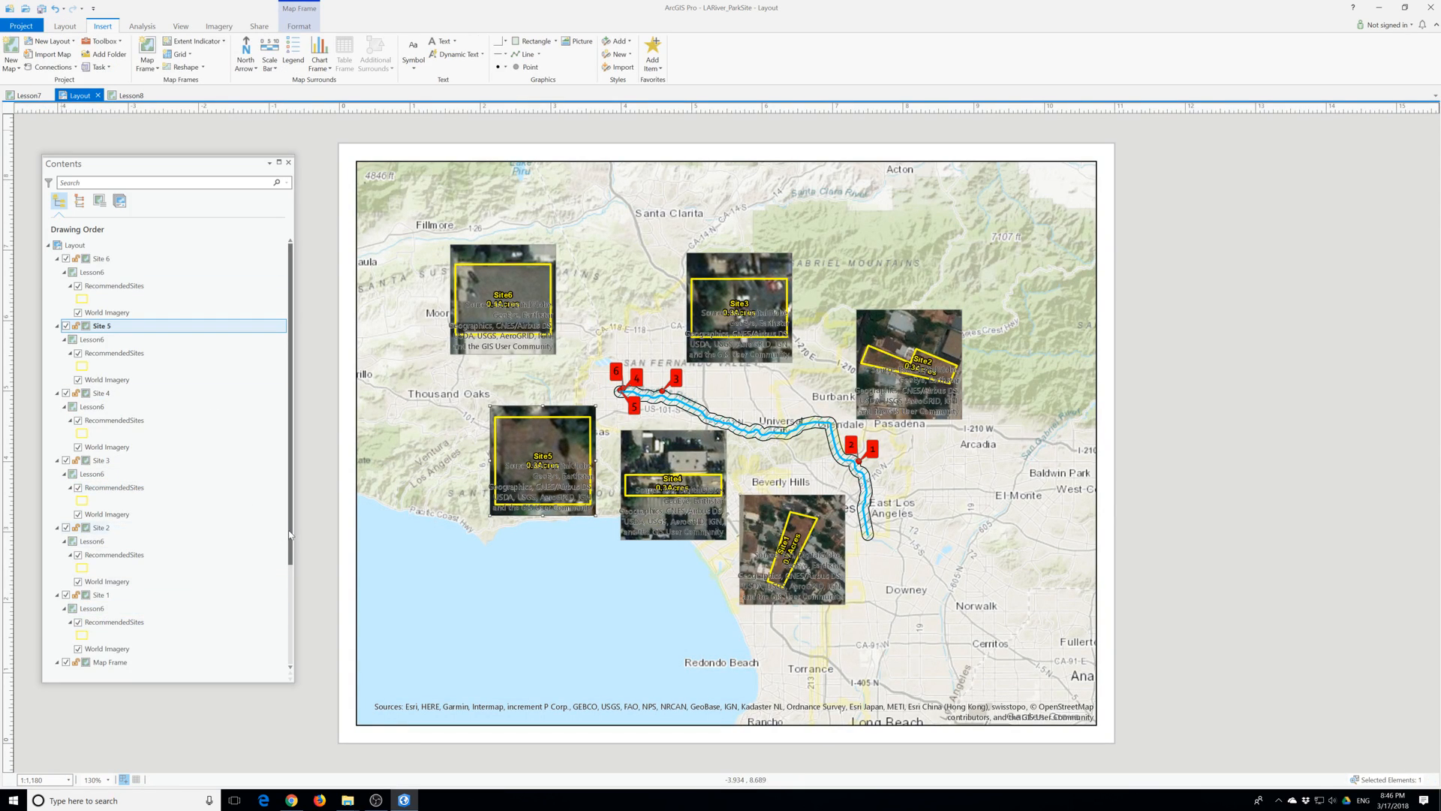
# Set the main map frame's scale to 1:200,000.
pyautogui.scroll(-3, 278, 627)
pyautogui.scroll(-1, 279, 627)
pyautogui.click(110, 529)
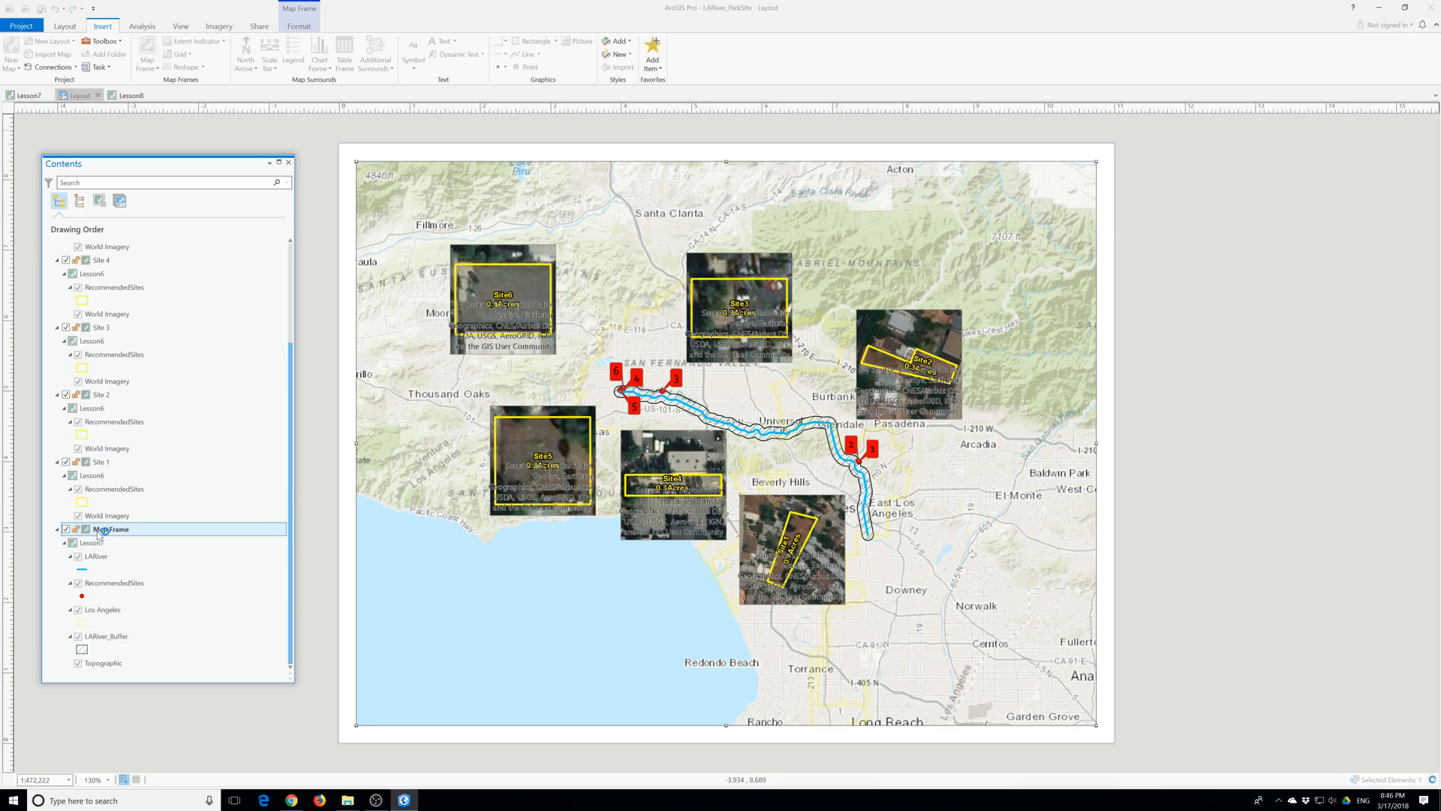
pyautogui.click(42, 779)
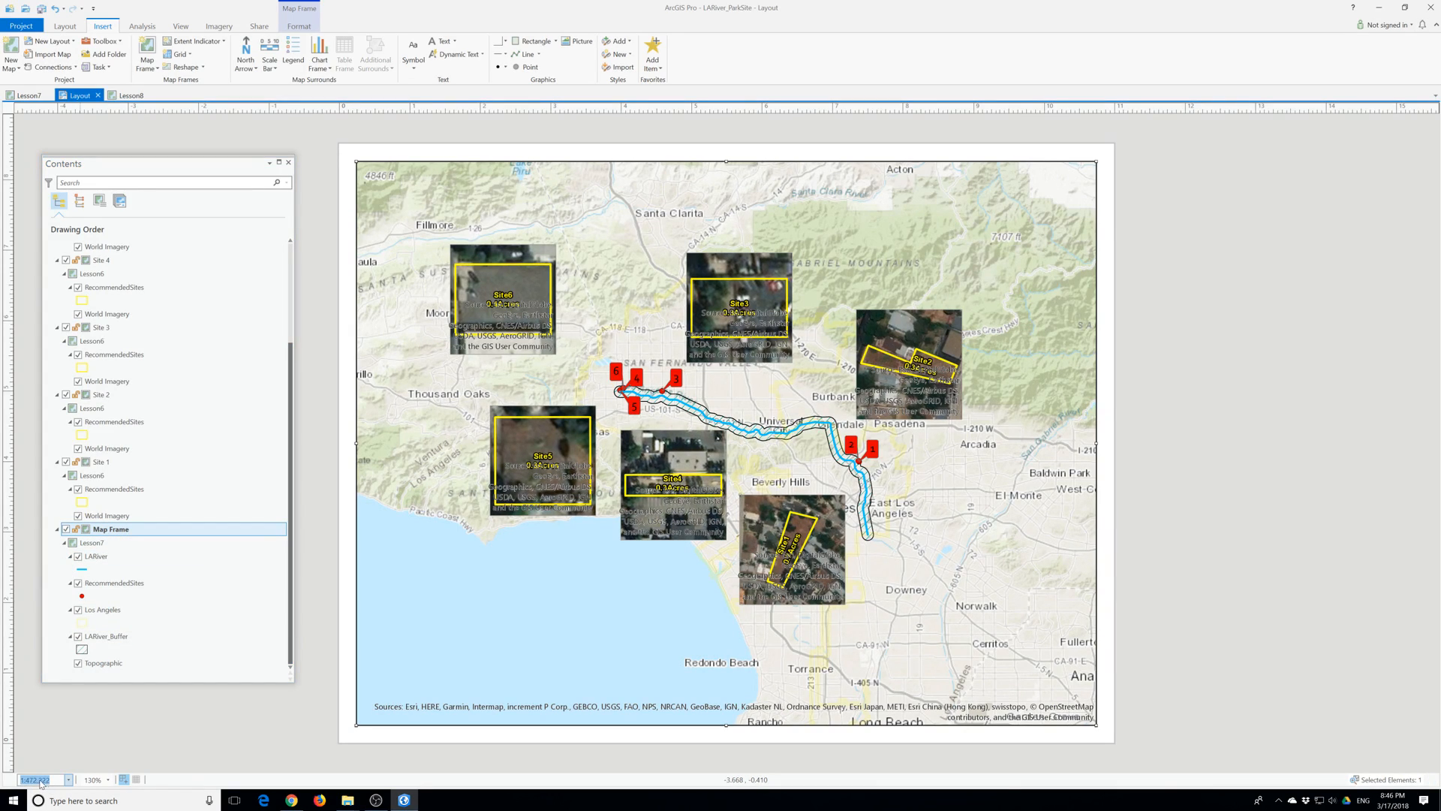
pyautogui.moveTo(50, 780); pyautogui.dragTo(33, 780)
pyautogui.write('6,')
pyautogui.write('00000')
pyautogui.press('Return')
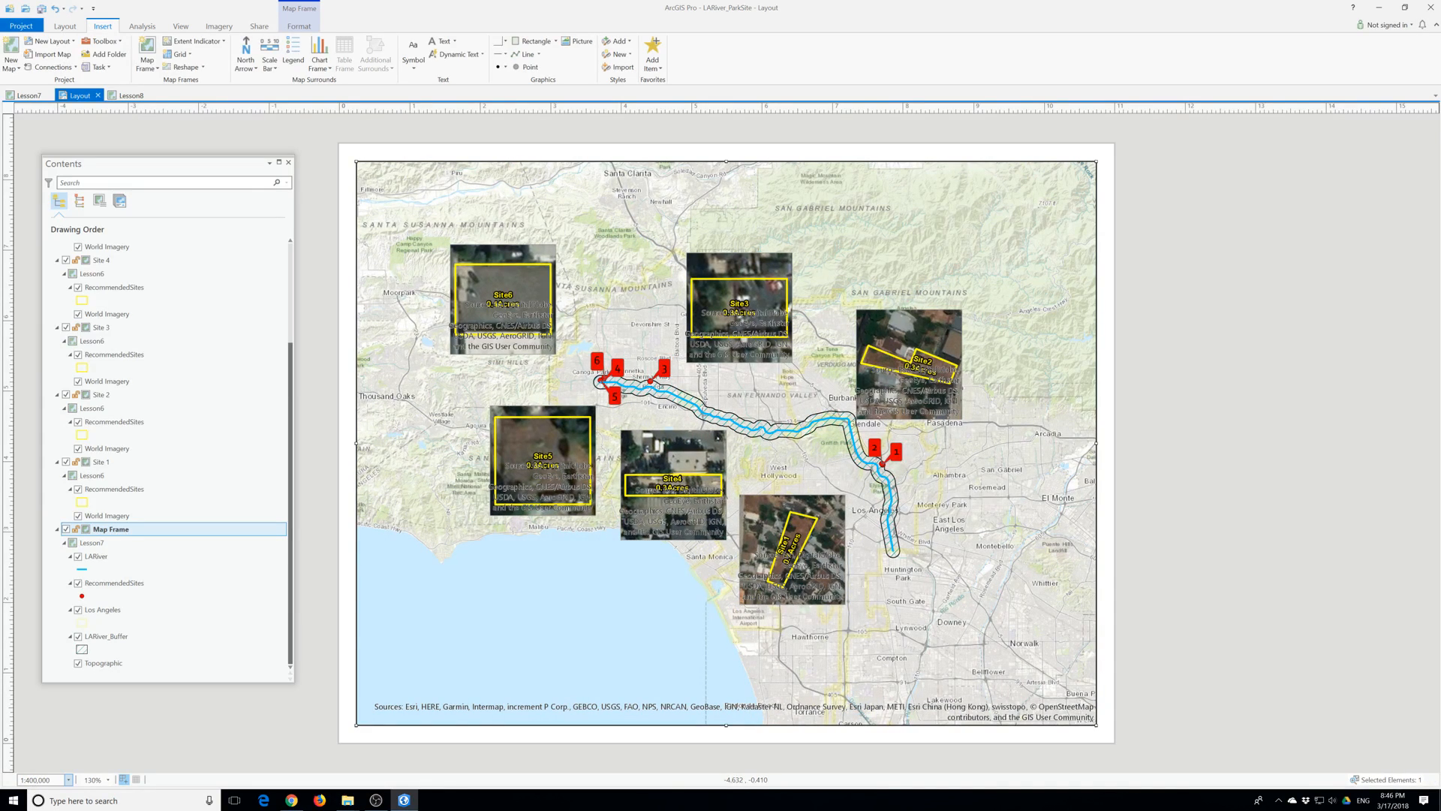
pyautogui.write('36')
pyautogui.press('Return')
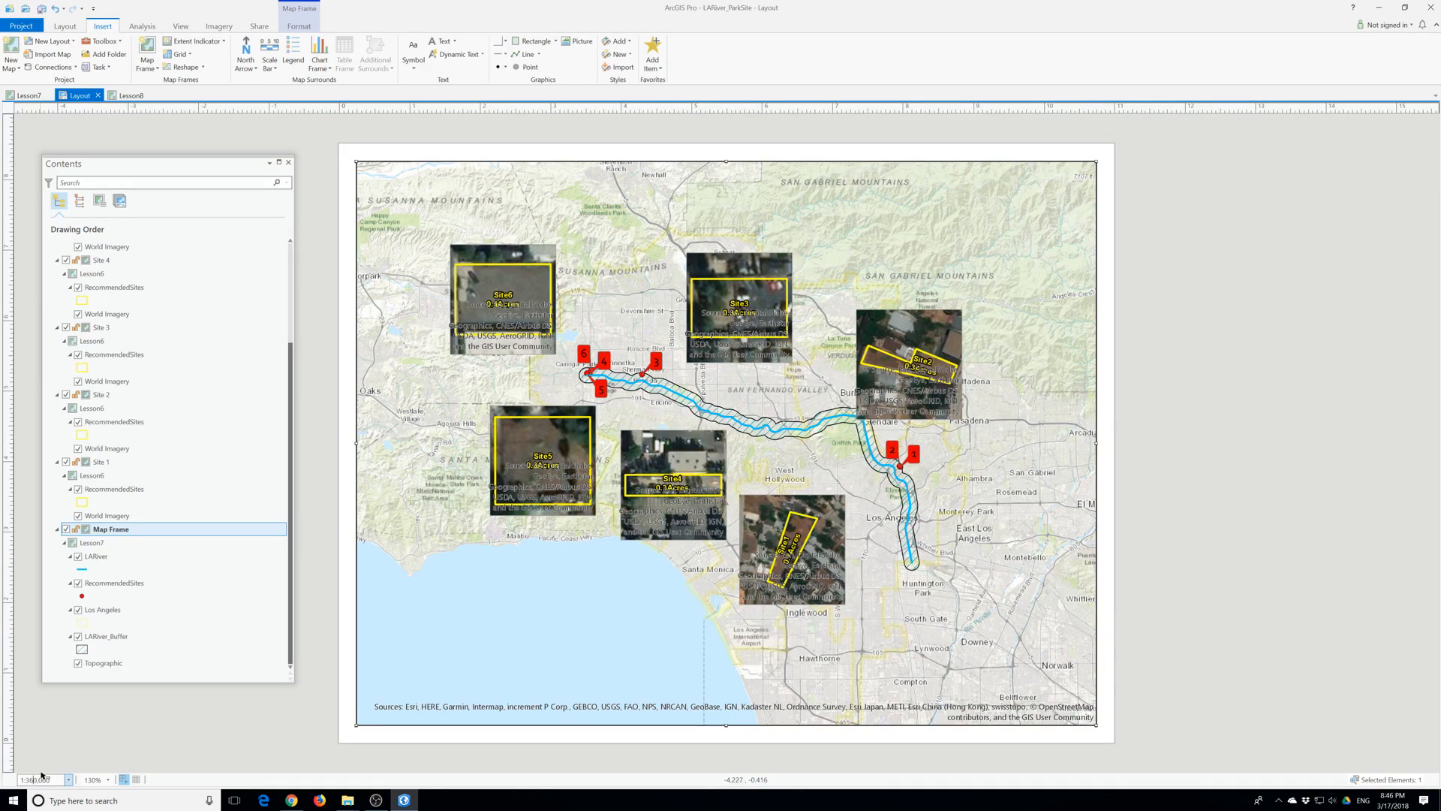
pyautogui.press('Return')
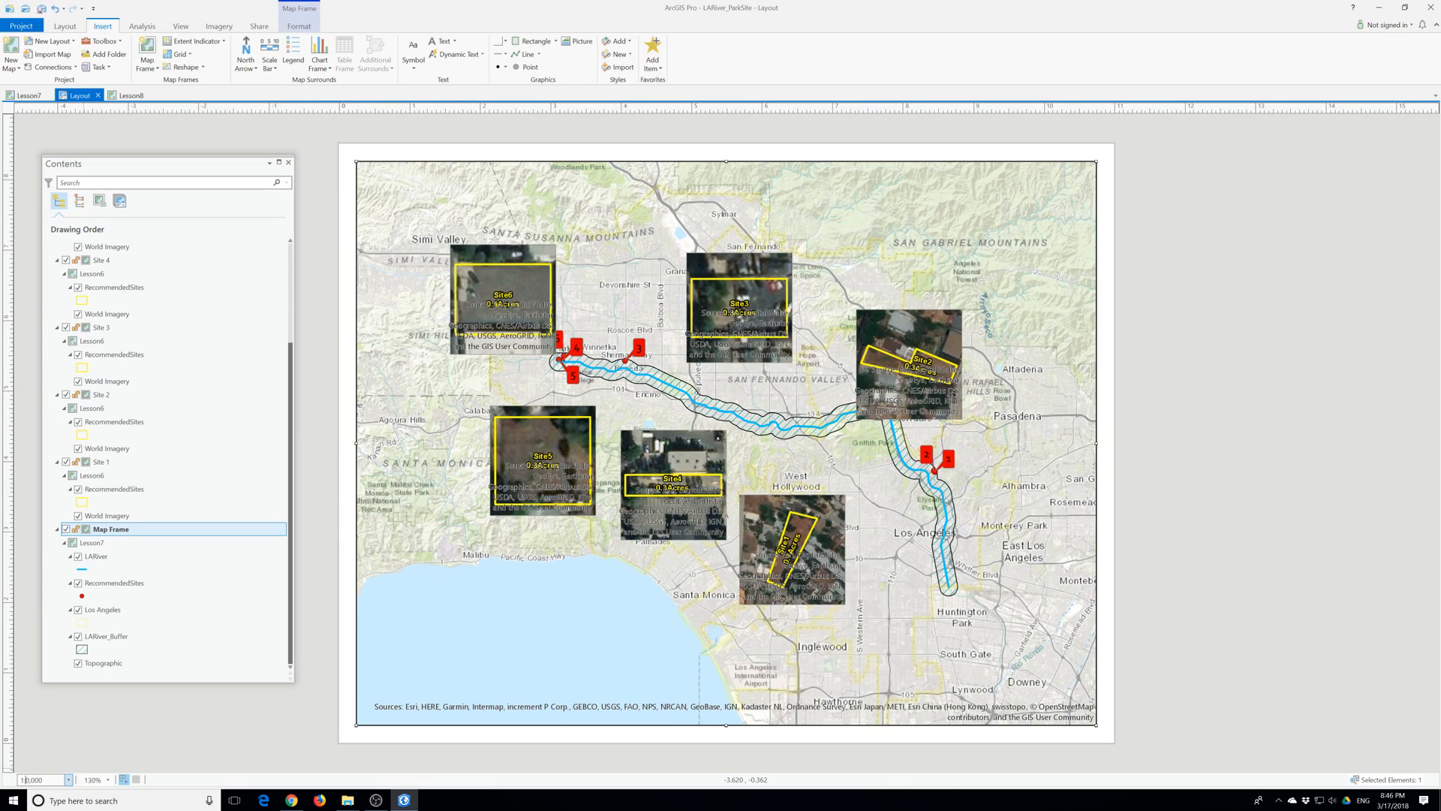
pyautogui.write('20')
pyautogui.press('Return')
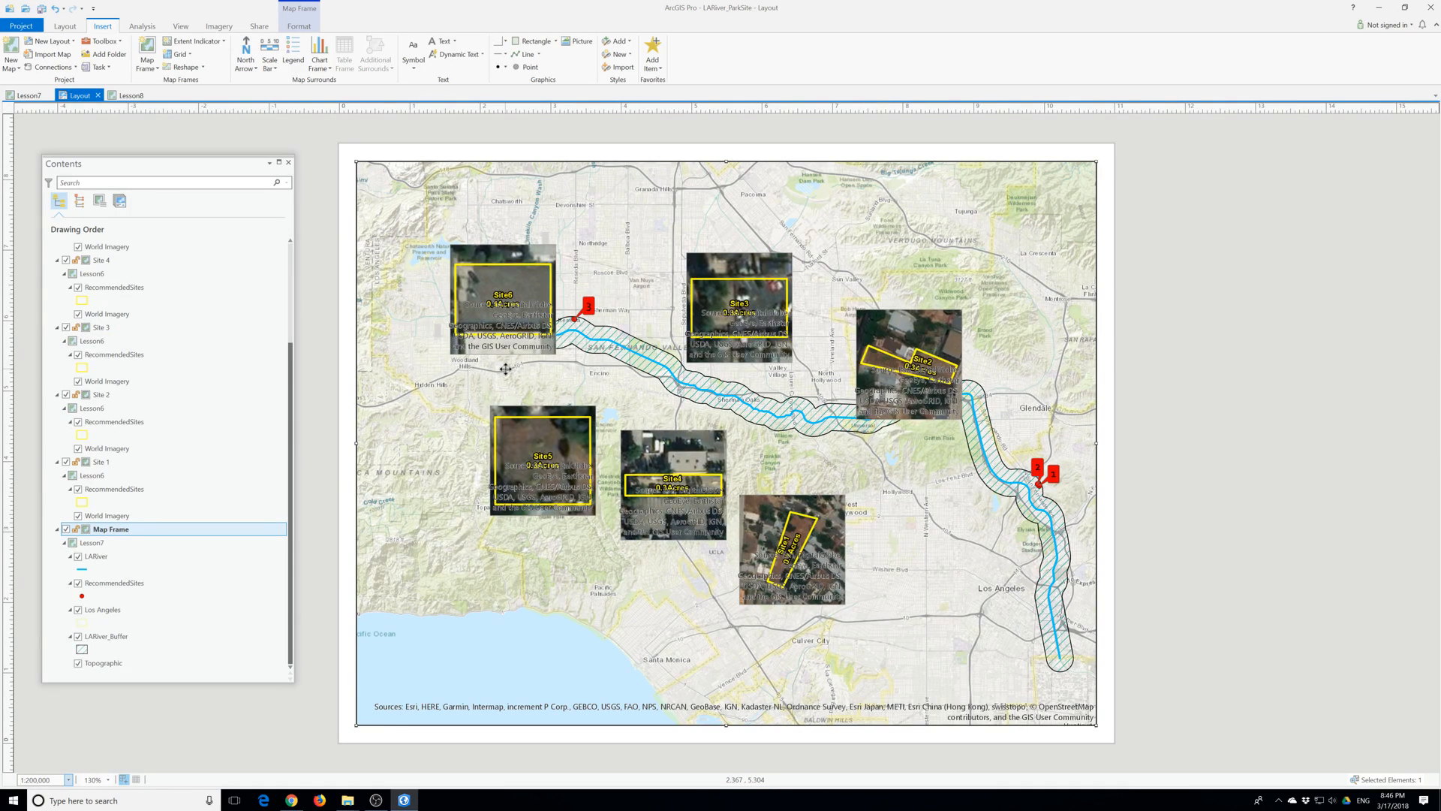
pyautogui.click(64, 26)
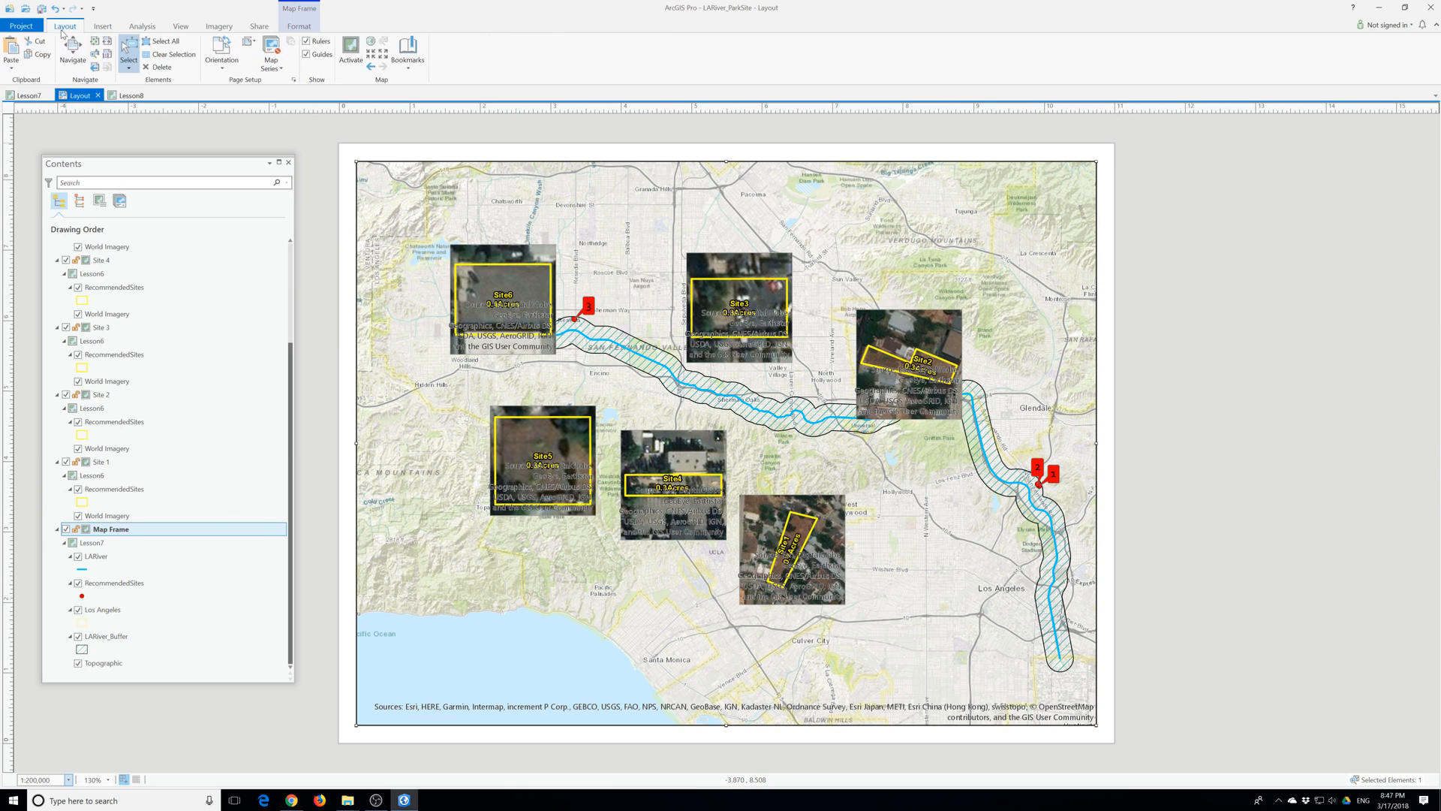
pyautogui.click(73, 53)
pyautogui.moveTo(959, 632)
pyautogui.mouseDown()
pyautogui.moveTo(955, 660)
pyautogui.moveTo(972, 600)
pyautogui.moveTo(962, 626)
pyautogui.mouseUp()
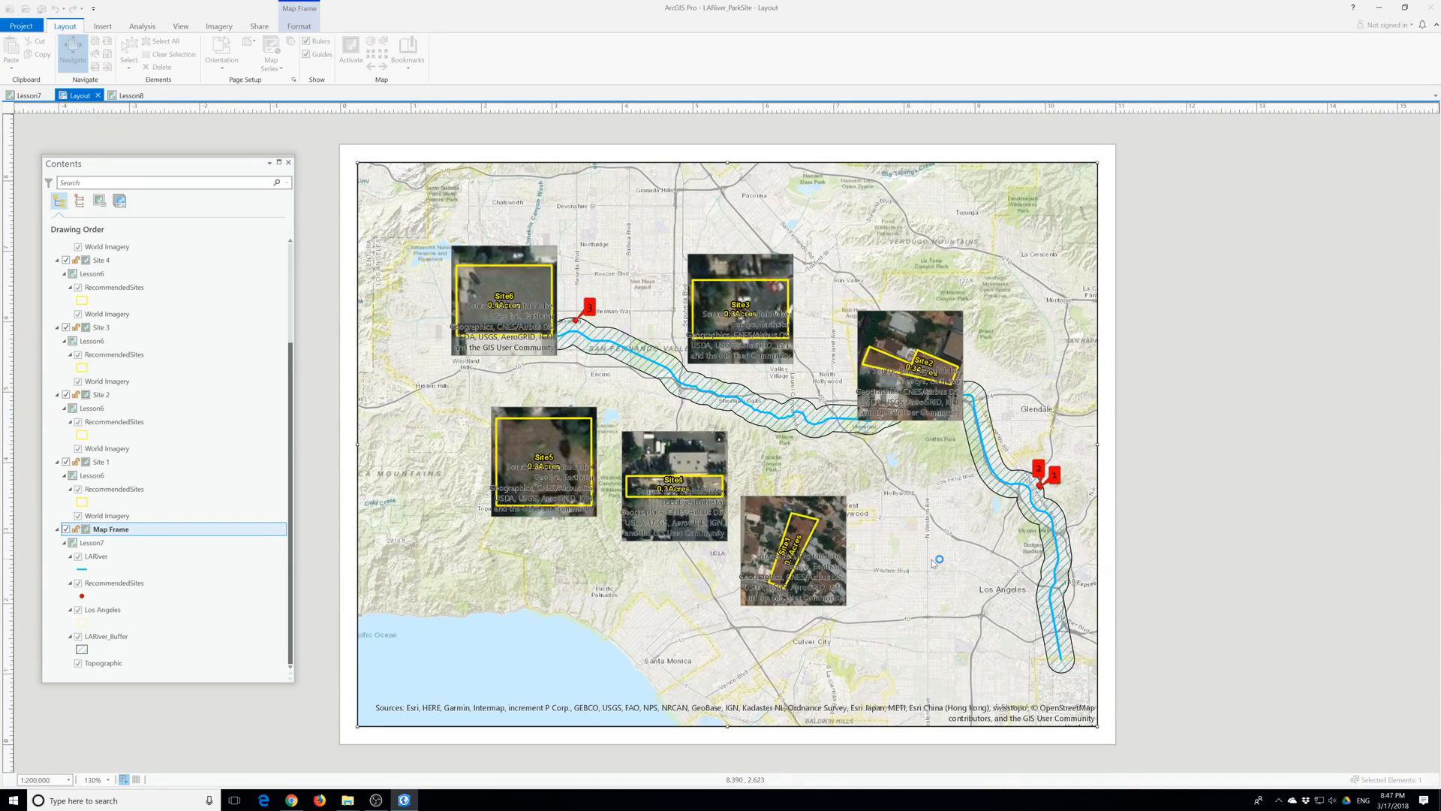
# Activate the main map frame, pan its map south to bring the river's western sites into view, and return to the layout.
pyautogui.click(104, 532)
pyautogui.rightClick(104, 532)
pyautogui.rightClick(101, 526)
pyautogui.rightClick(86, 531)
pyautogui.click(96, 540)
pyautogui.moveTo(964, 585); pyautogui.dragTo(954, 643)
pyautogui.moveTo(953, 654); pyautogui.dragTo(956, 637)
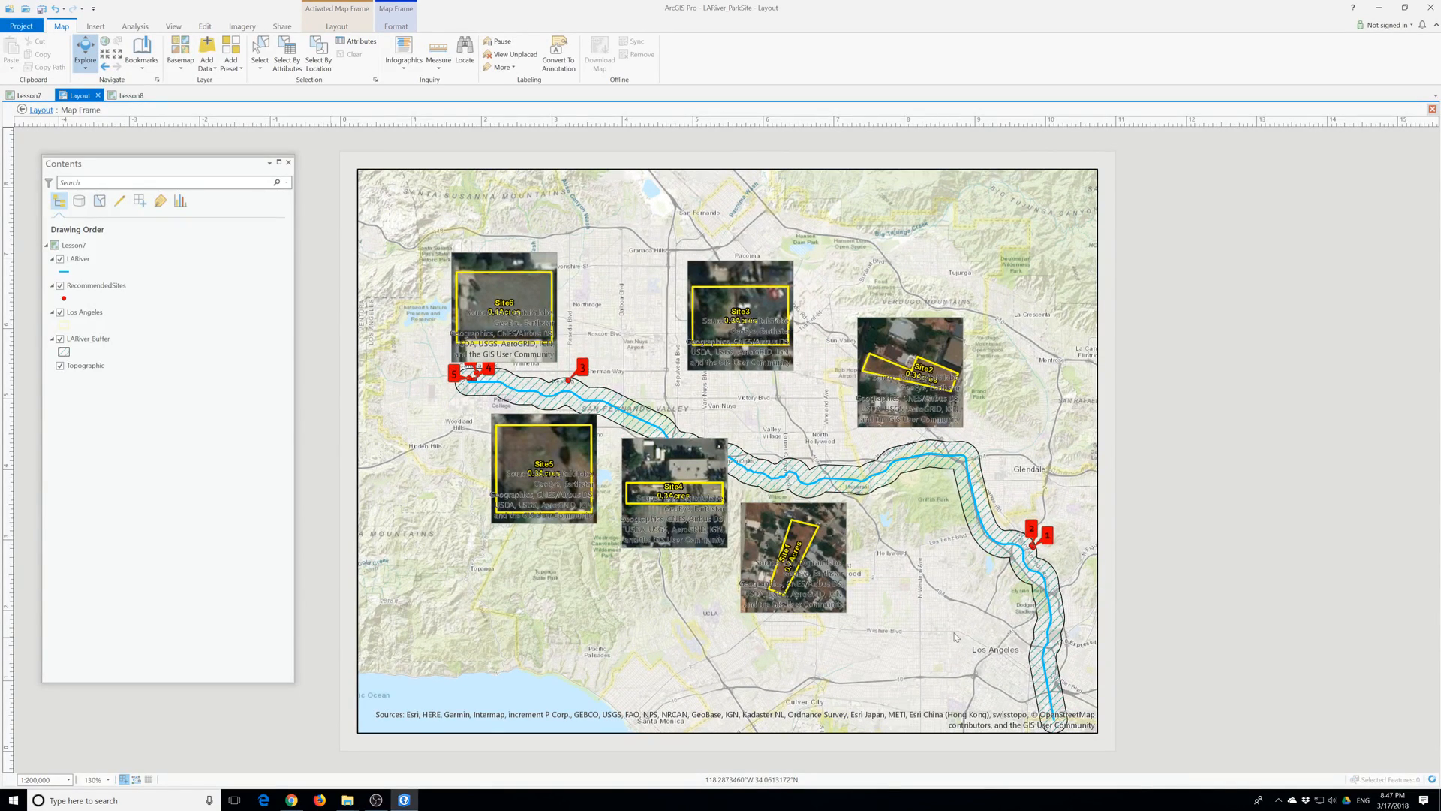
pyautogui.moveTo(956, 637); pyautogui.dragTo(952, 644)
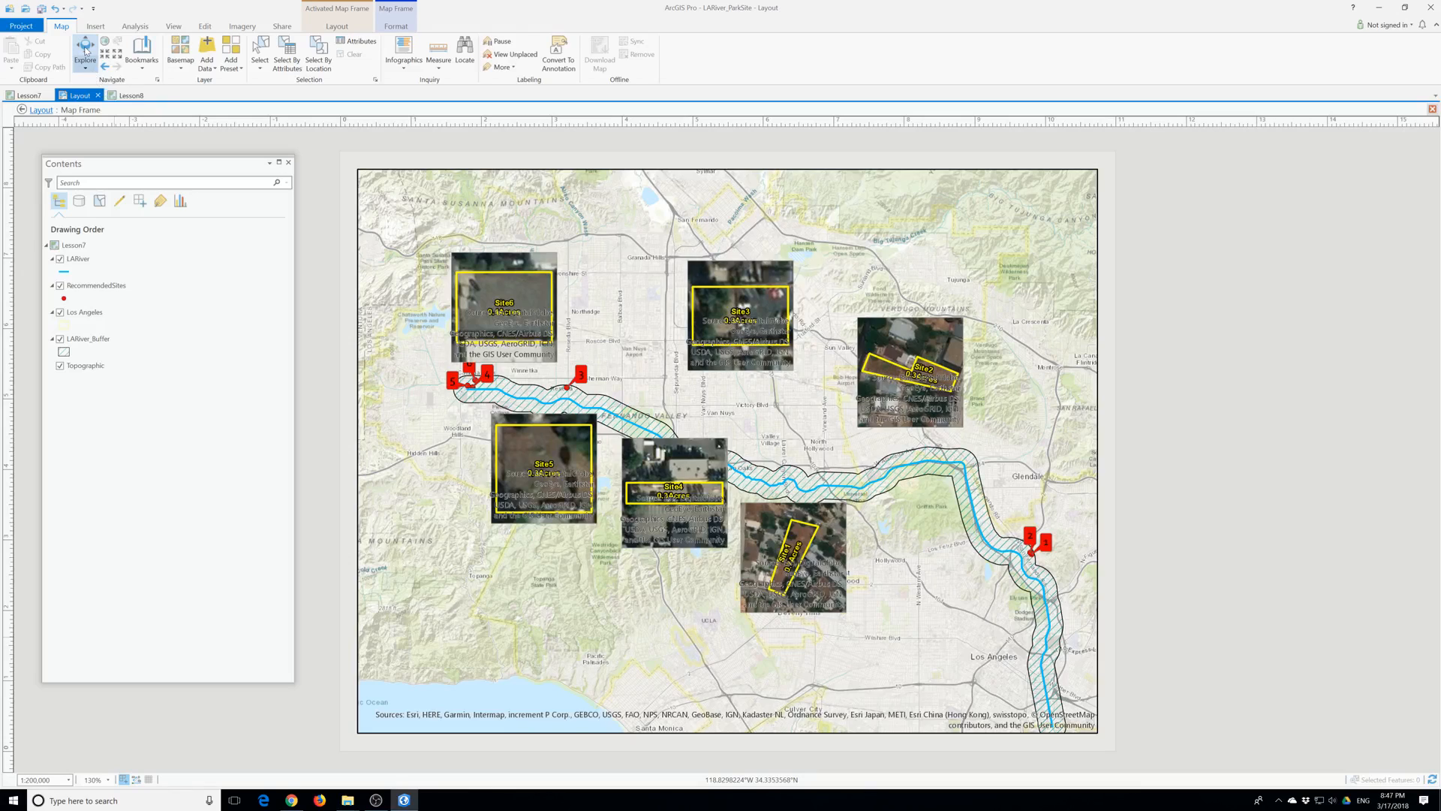
pyautogui.click(41, 109)
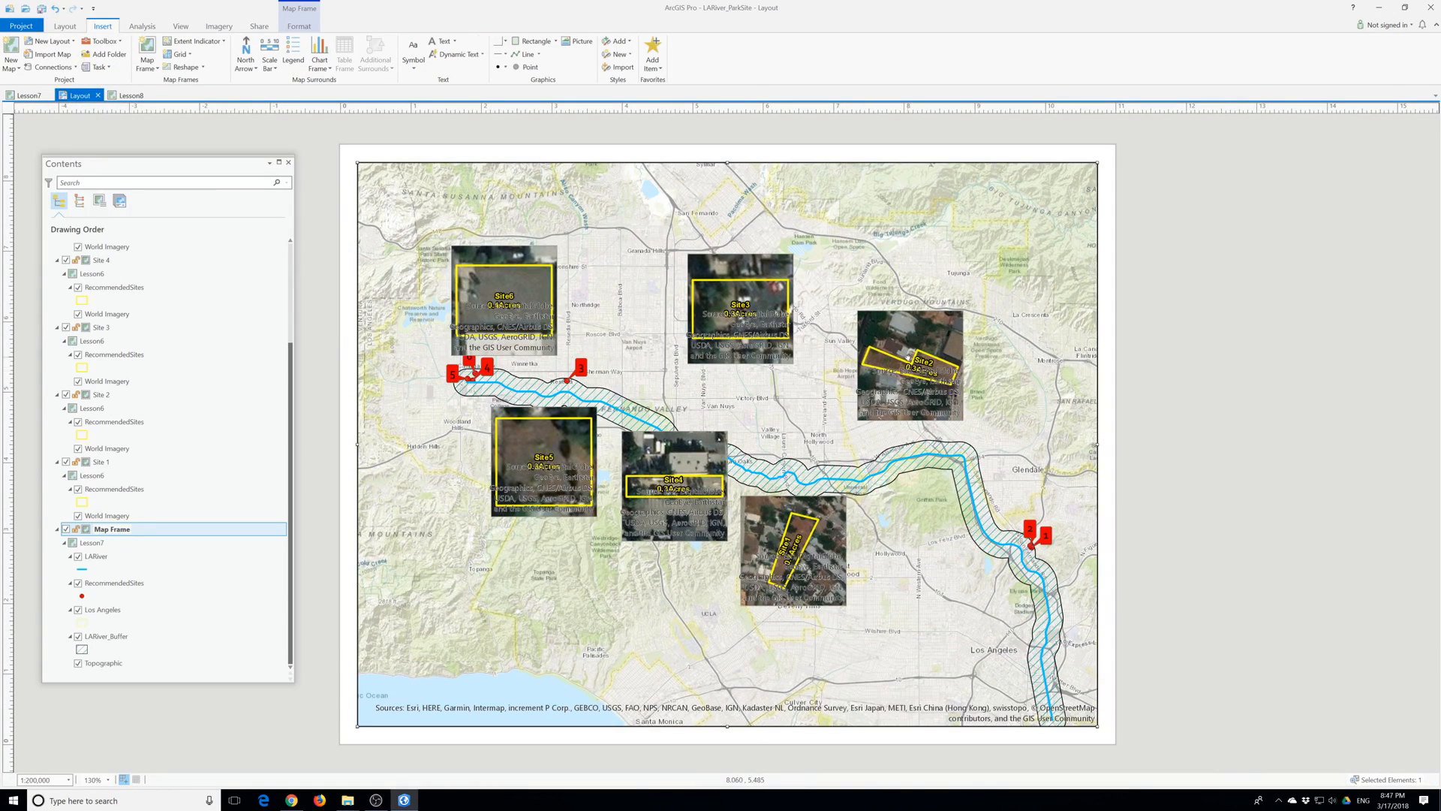
# Move the Site 2 inset to the map's eastern edge beside Burbank and the Site 1 inset southeast, just west of the river.
pyautogui.moveTo(913, 352)
pyautogui.mouseDown()
pyautogui.moveTo(1031, 382)
pyautogui.moveTo(904, 334)
pyautogui.mouseUp()
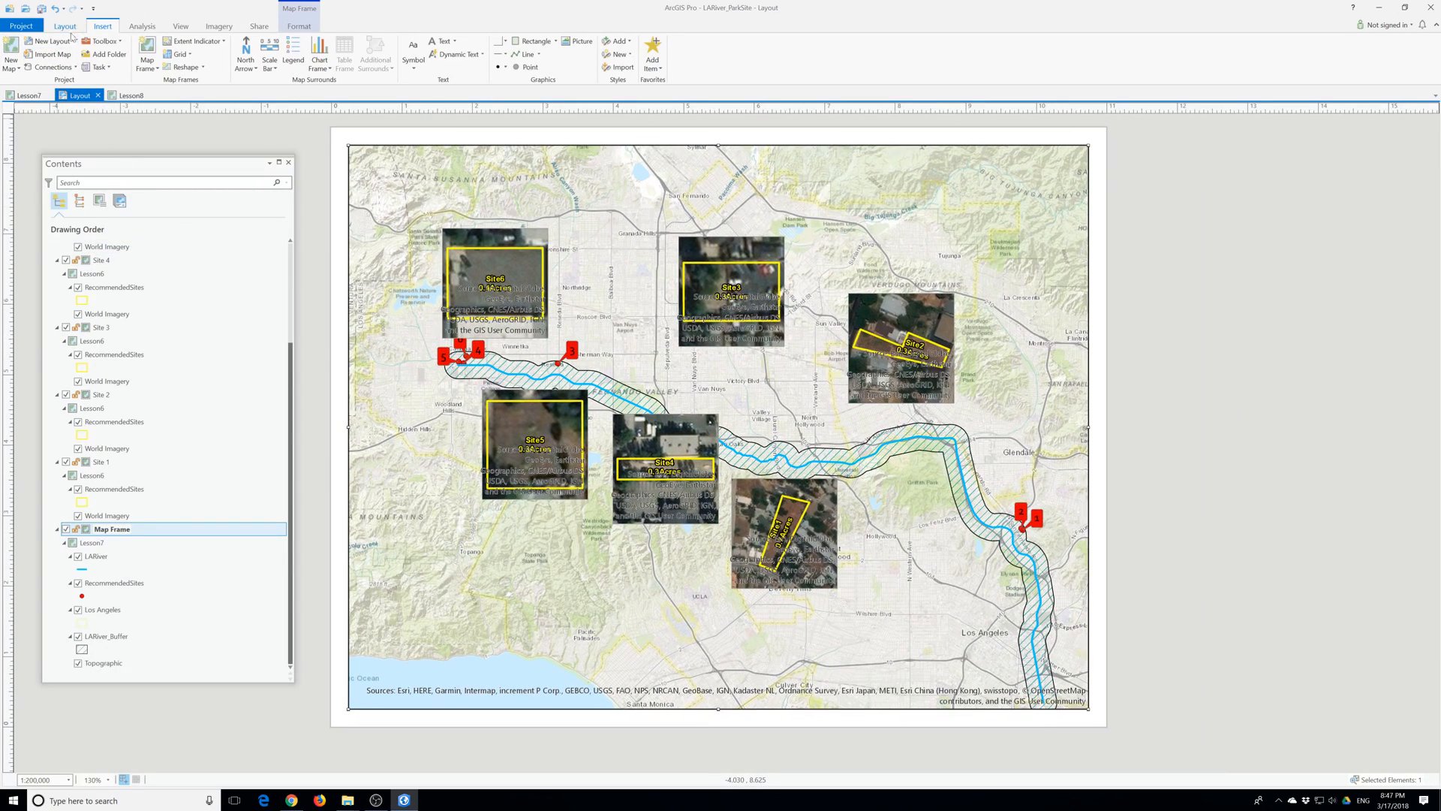
pyautogui.click(66, 28)
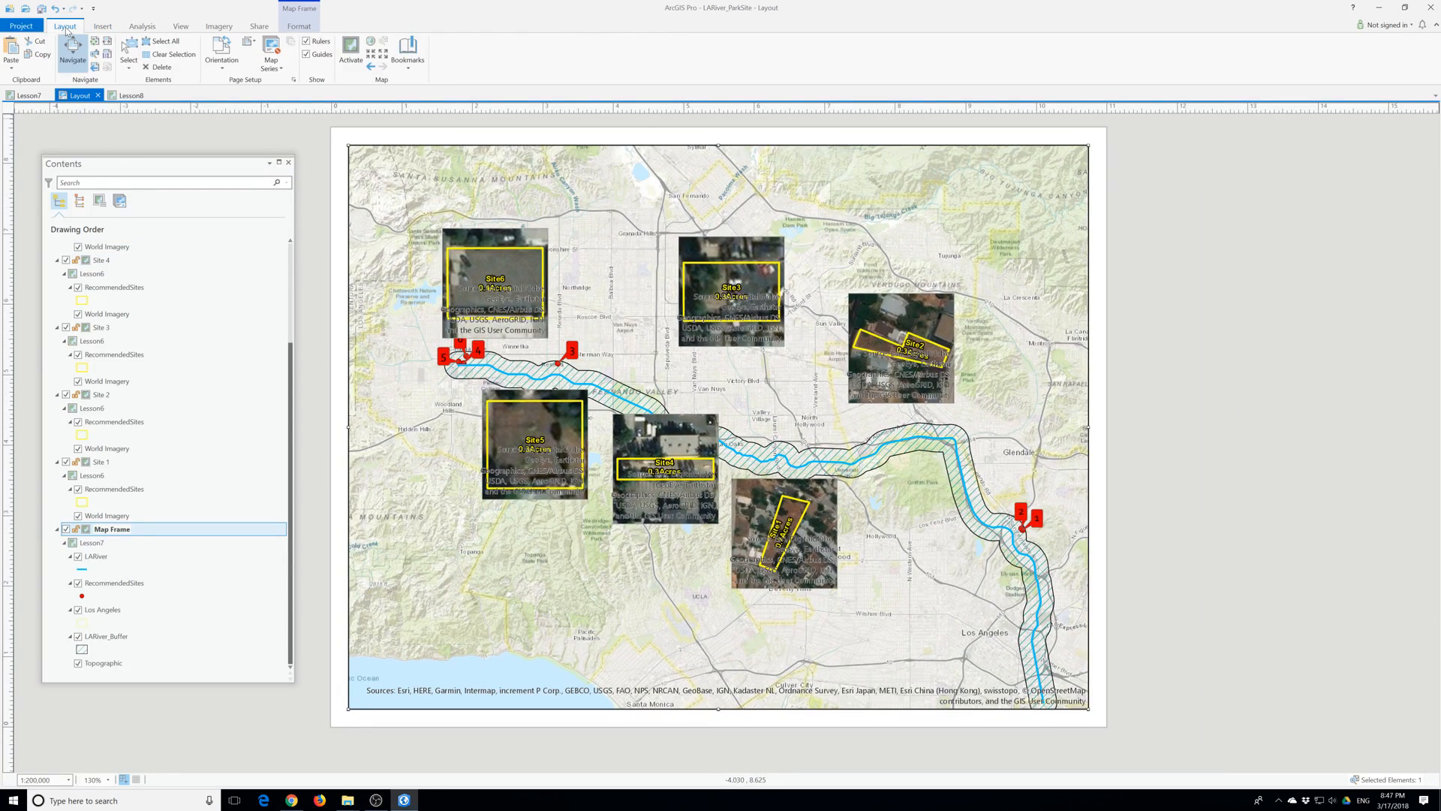
pyautogui.click(128, 66)
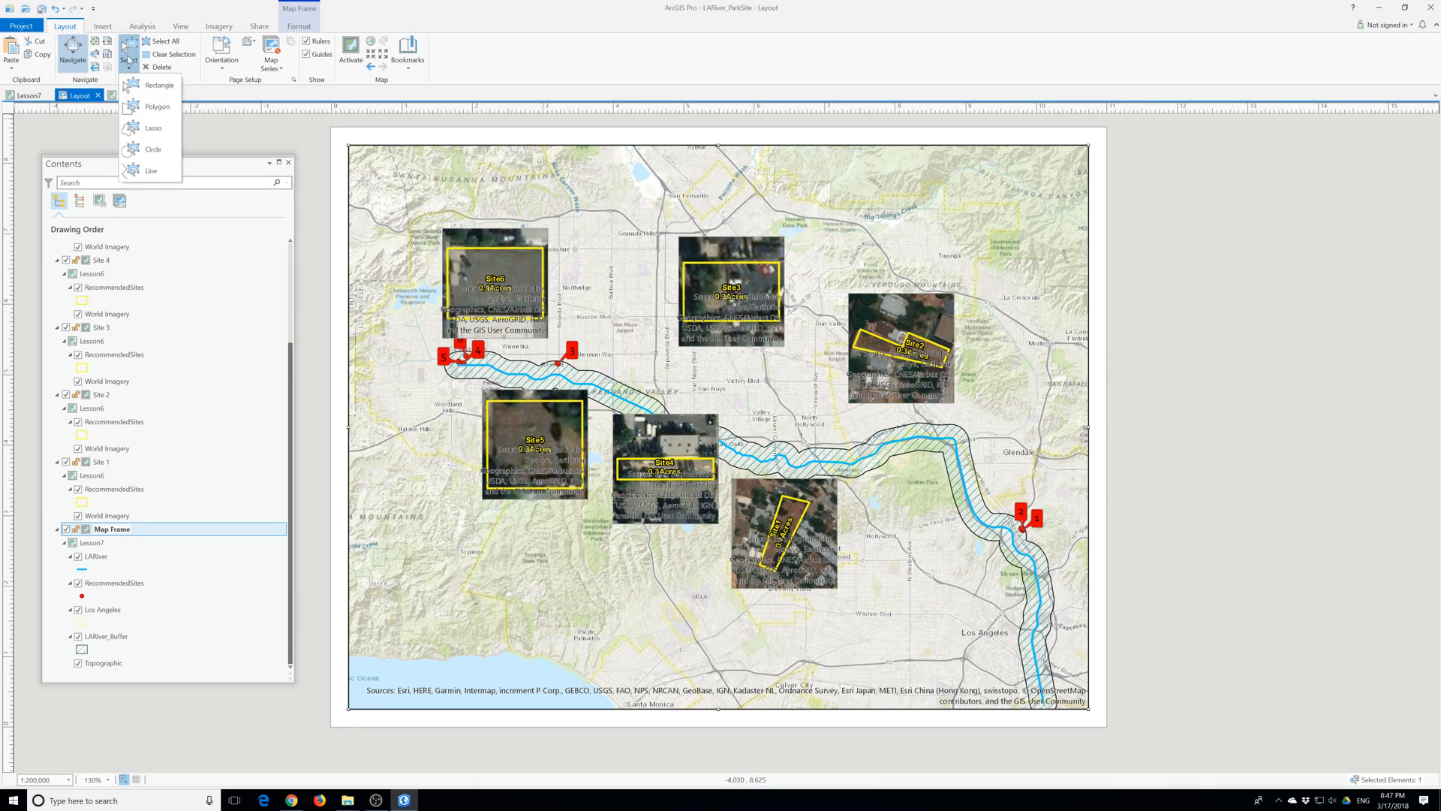
pyautogui.click(132, 128)
pyautogui.moveTo(899, 337); pyautogui.dragTo(1031, 390)
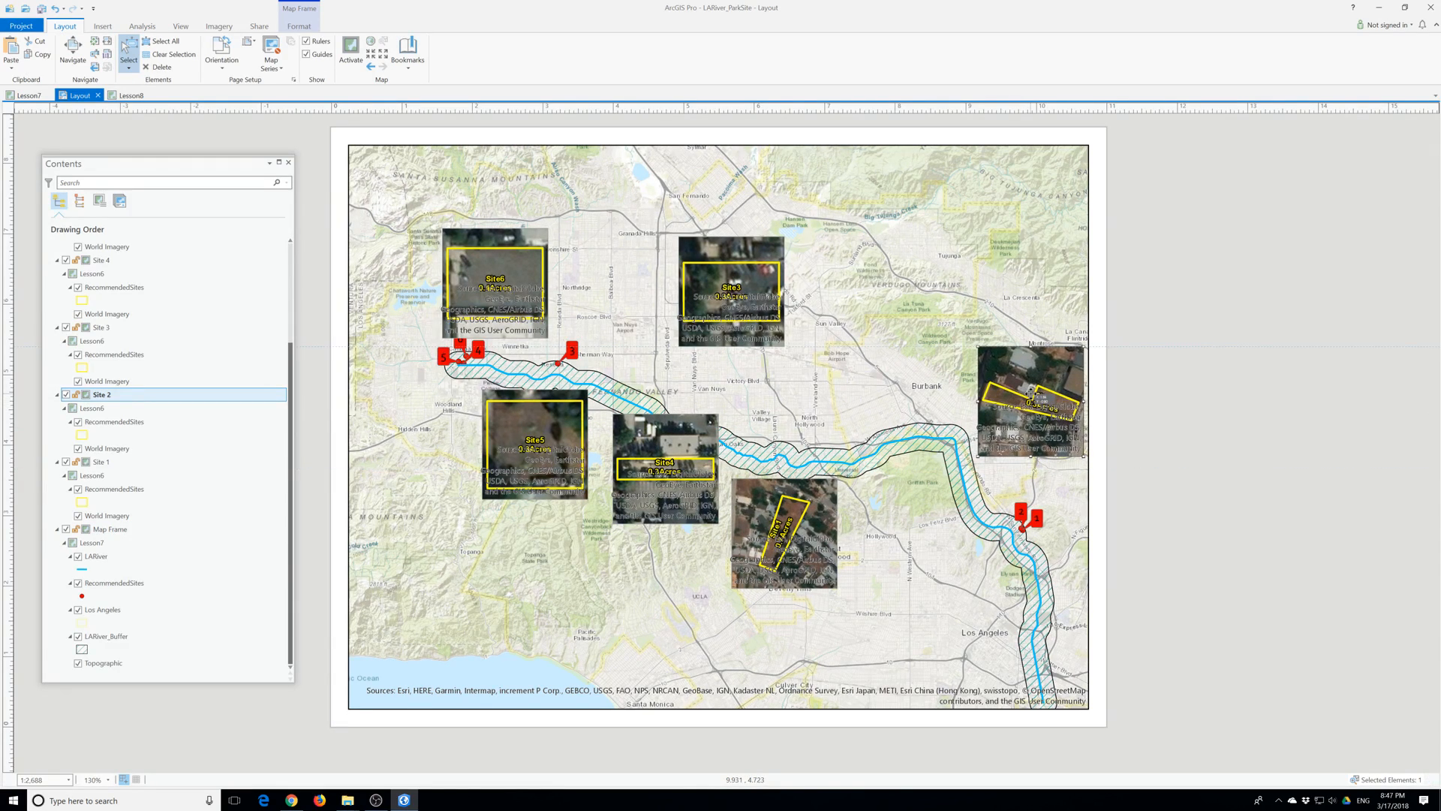
pyautogui.moveTo(779, 511); pyautogui.dragTo(957, 598)
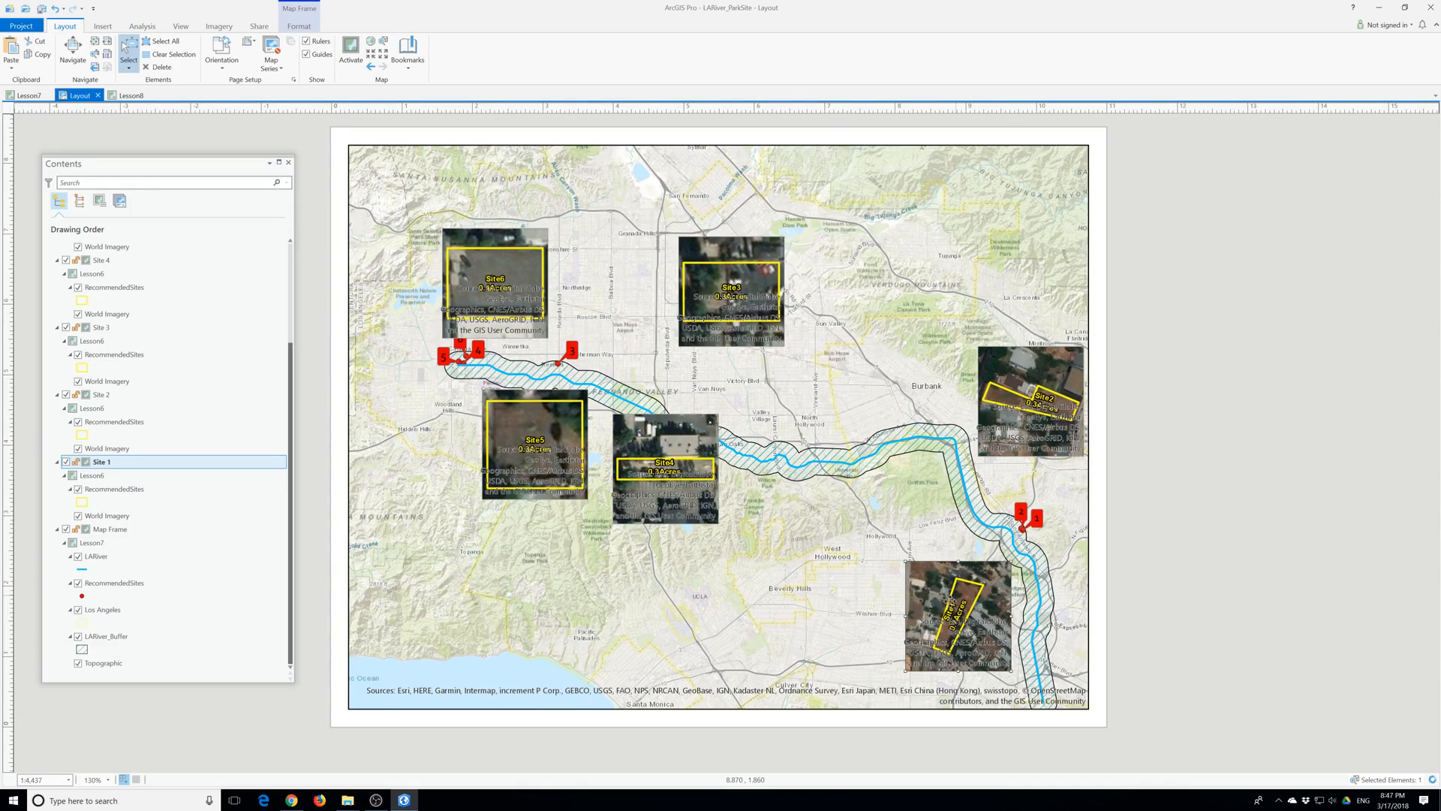
# Move the Site 3, Site 6, Site 5 and Site 4 insets west so they surround their markers at the river's western end.
pyautogui.moveTo(745, 292); pyautogui.dragTo(630, 267)
pyautogui.moveTo(493, 269); pyautogui.dragTo(410, 216)
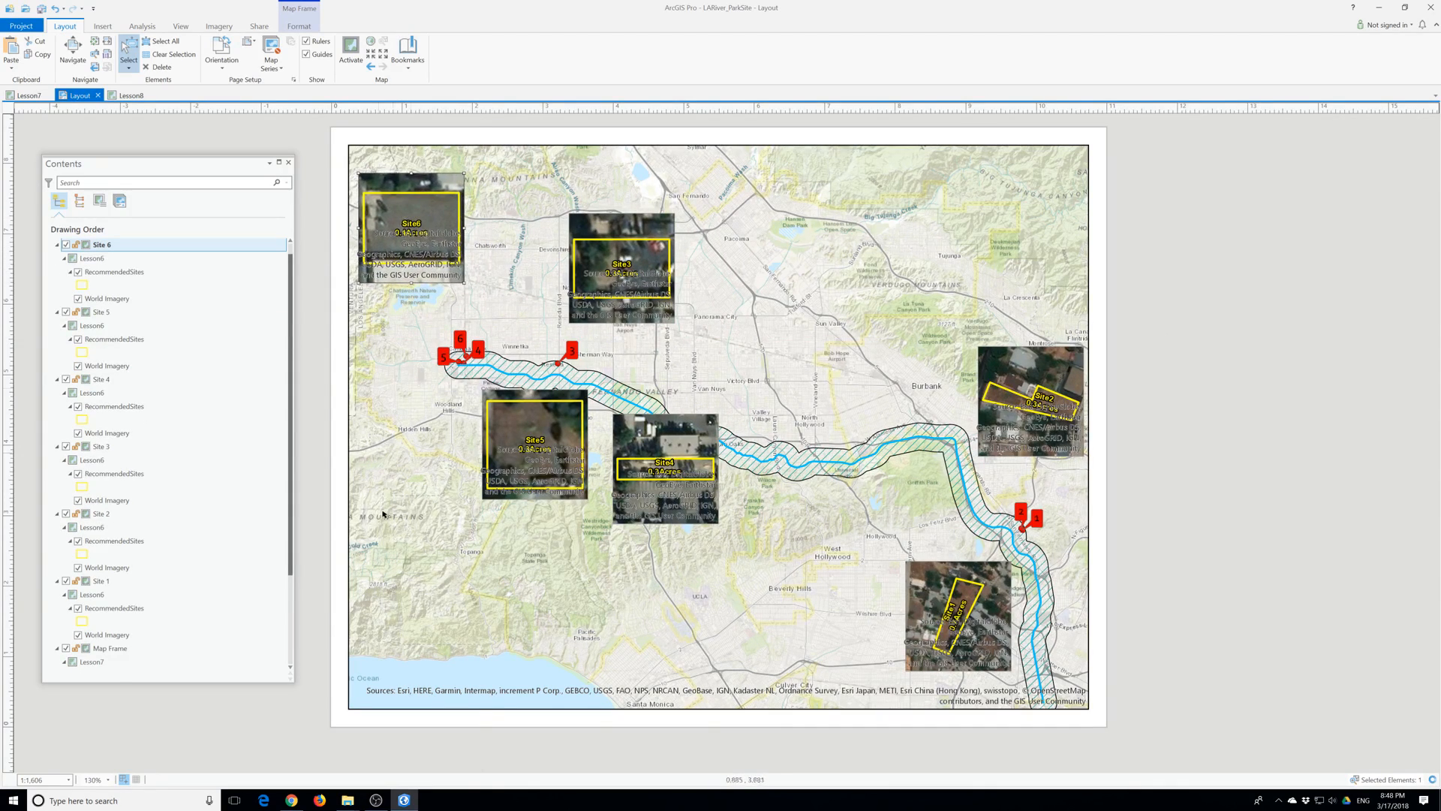
pyautogui.moveTo(529, 434); pyautogui.dragTo(401, 425)
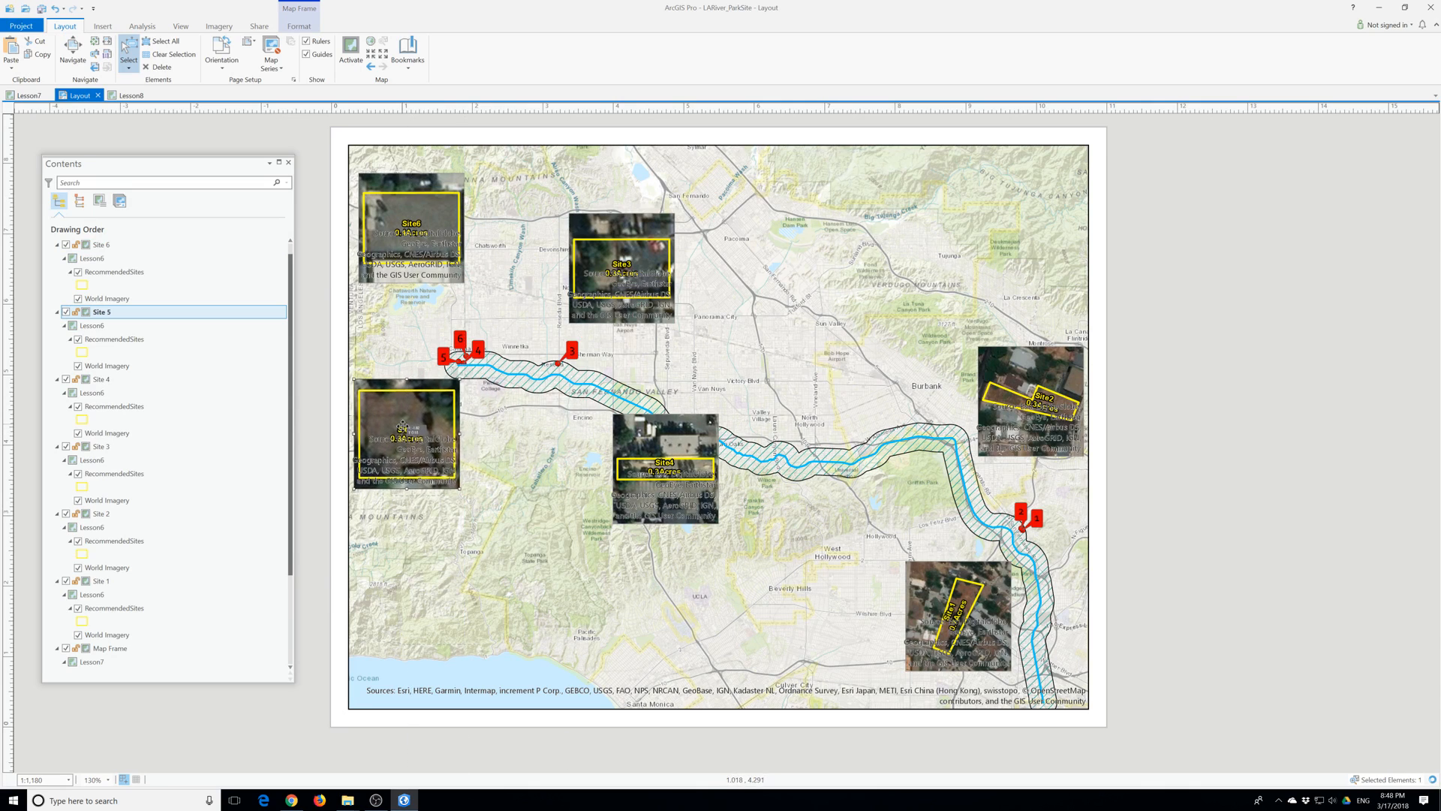
pyautogui.click(674, 440)
pyautogui.moveTo(674, 441); pyautogui.dragTo(536, 418)
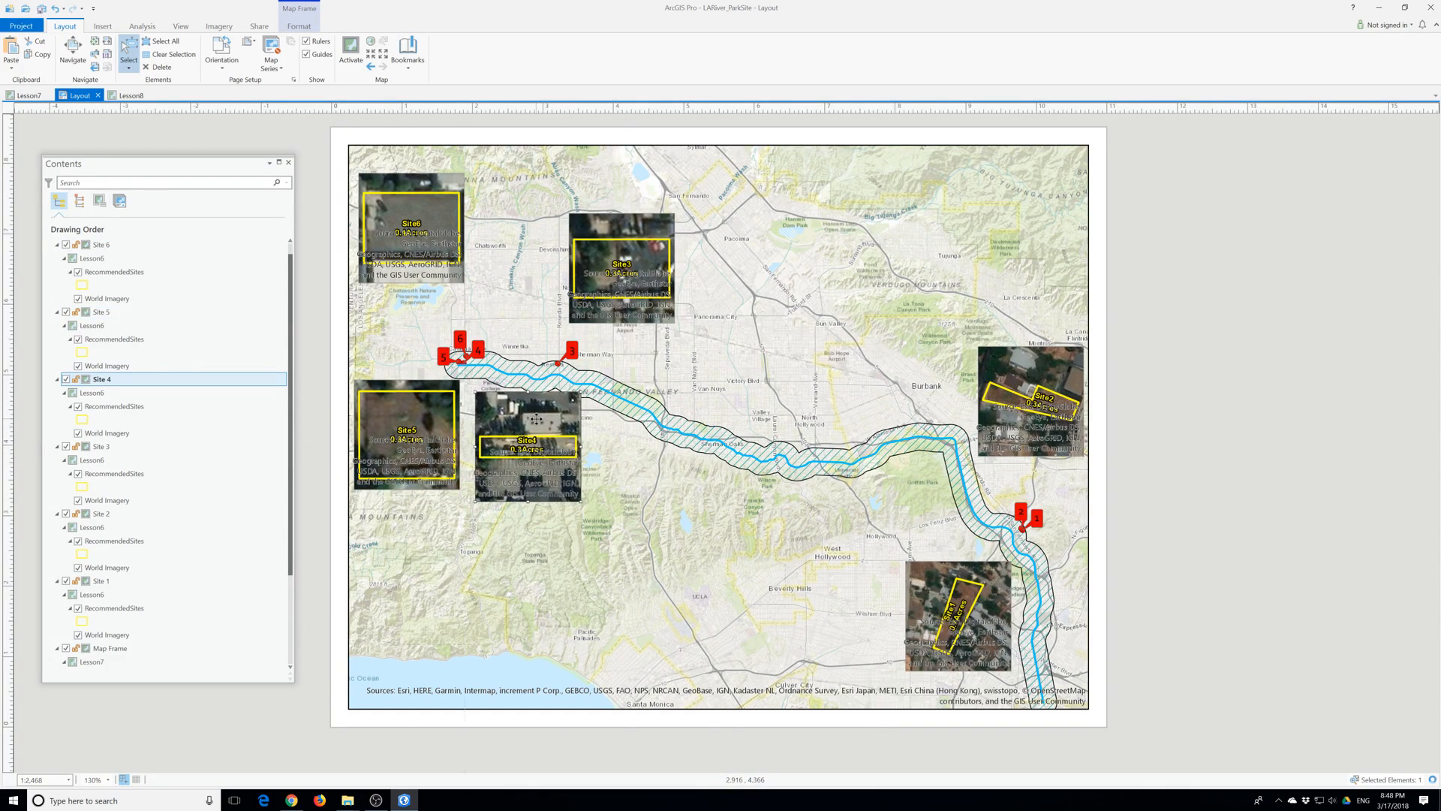
pyautogui.moveTo(529, 419); pyautogui.dragTo(517, 399)
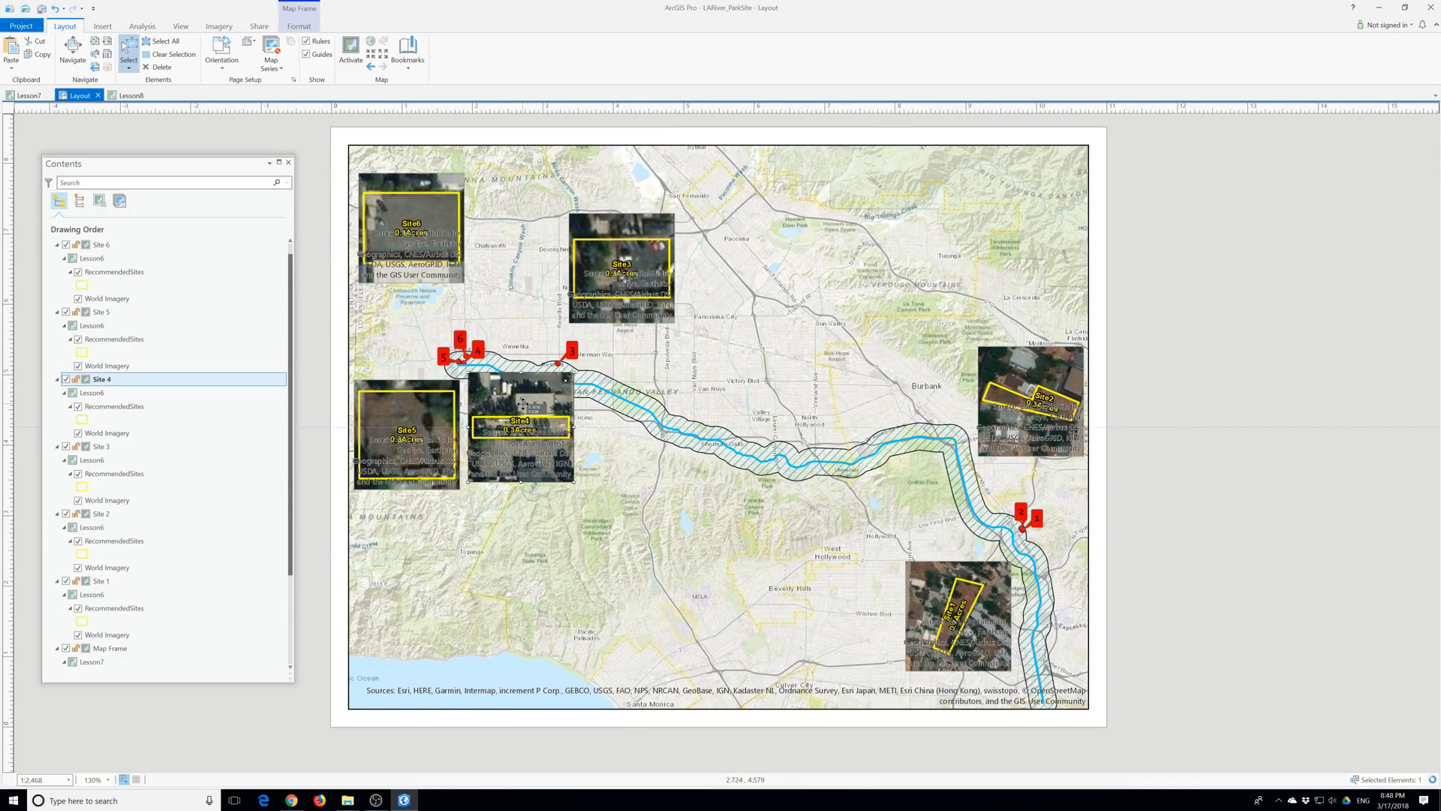
# Move the Site 3 inset down closer to the river and the Site 4 inset just south of it, clear of the buffer.
pyautogui.click(629, 253)
pyautogui.moveTo(612, 269); pyautogui.dragTo(627, 308)
pyautogui.click(475, 443)
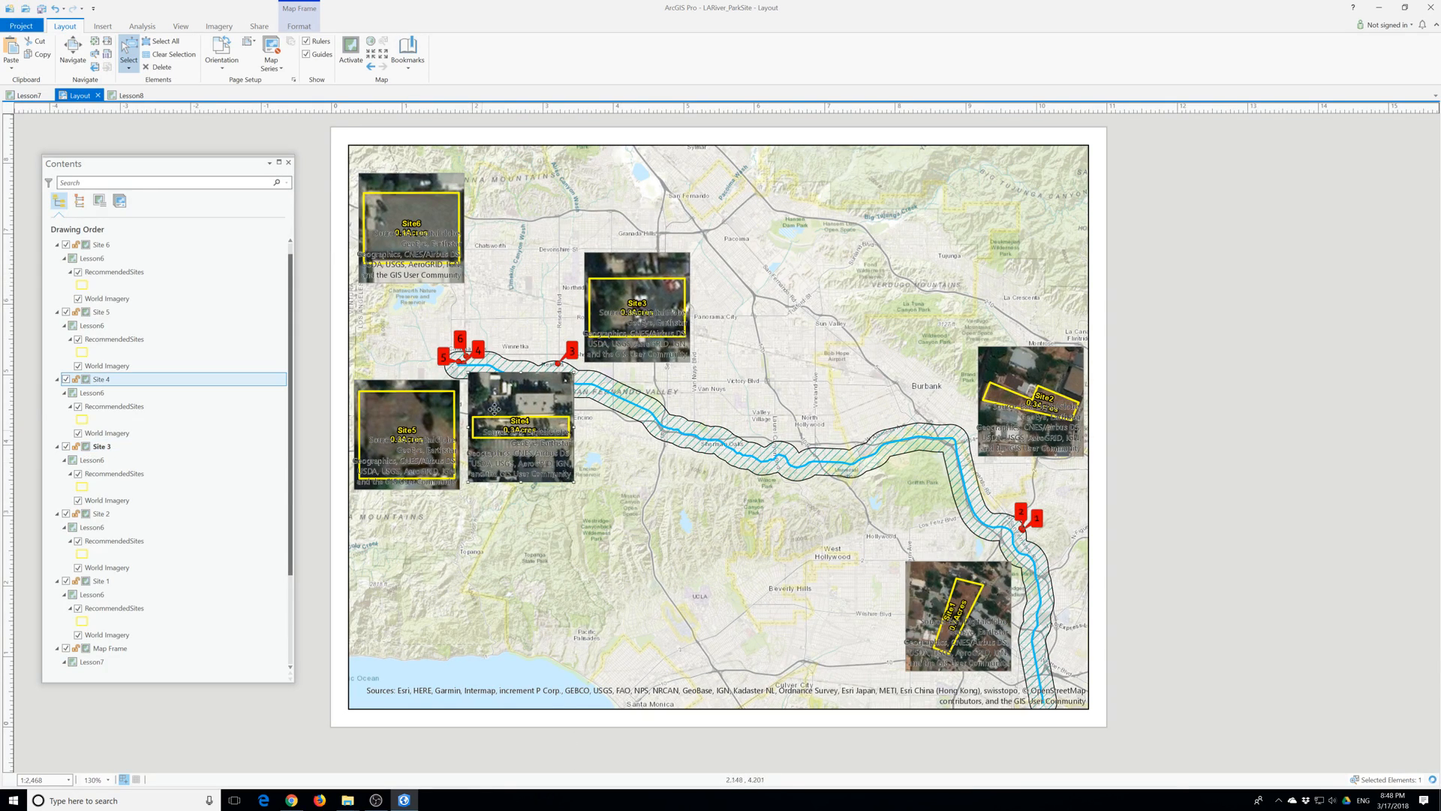
pyautogui.moveTo(500, 401); pyautogui.dragTo(498, 394)
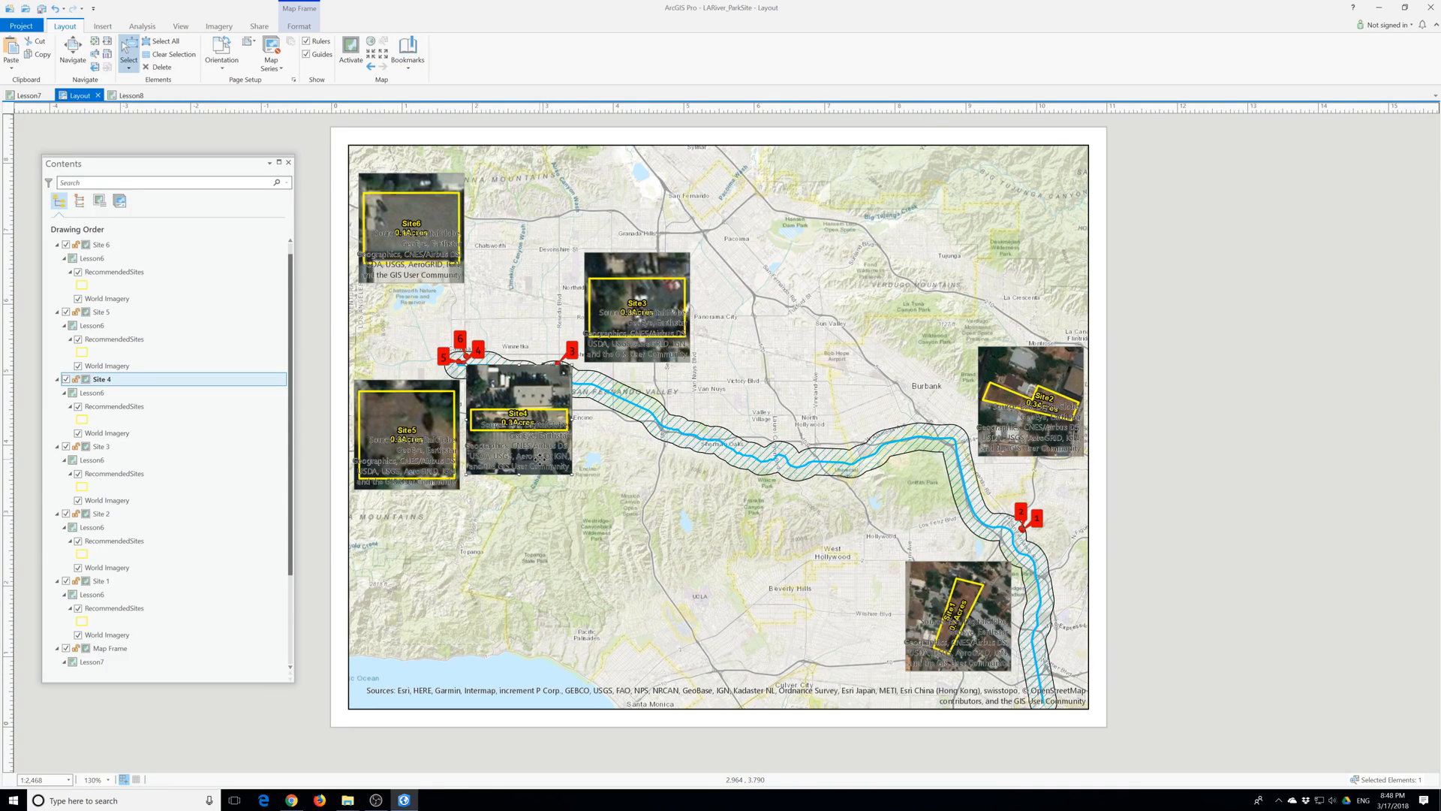
pyautogui.moveTo(521, 391); pyautogui.dragTo(523, 429)
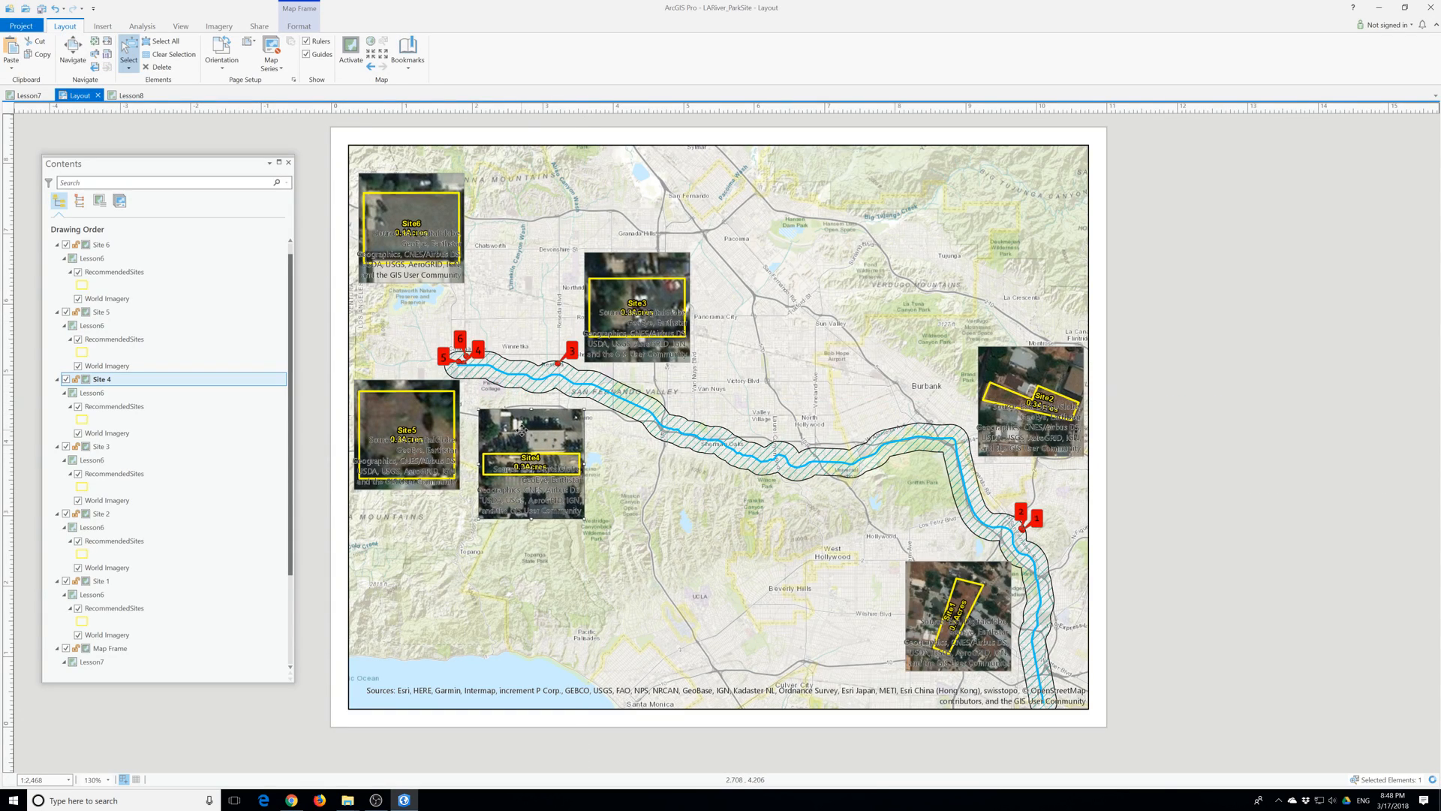
# Lower the Site 6 inset toward its marker and raise the Site 3 inset clear of the river buffer.
pyautogui.click(430, 241)
pyautogui.moveTo(431, 240); pyautogui.dragTo(437, 276)
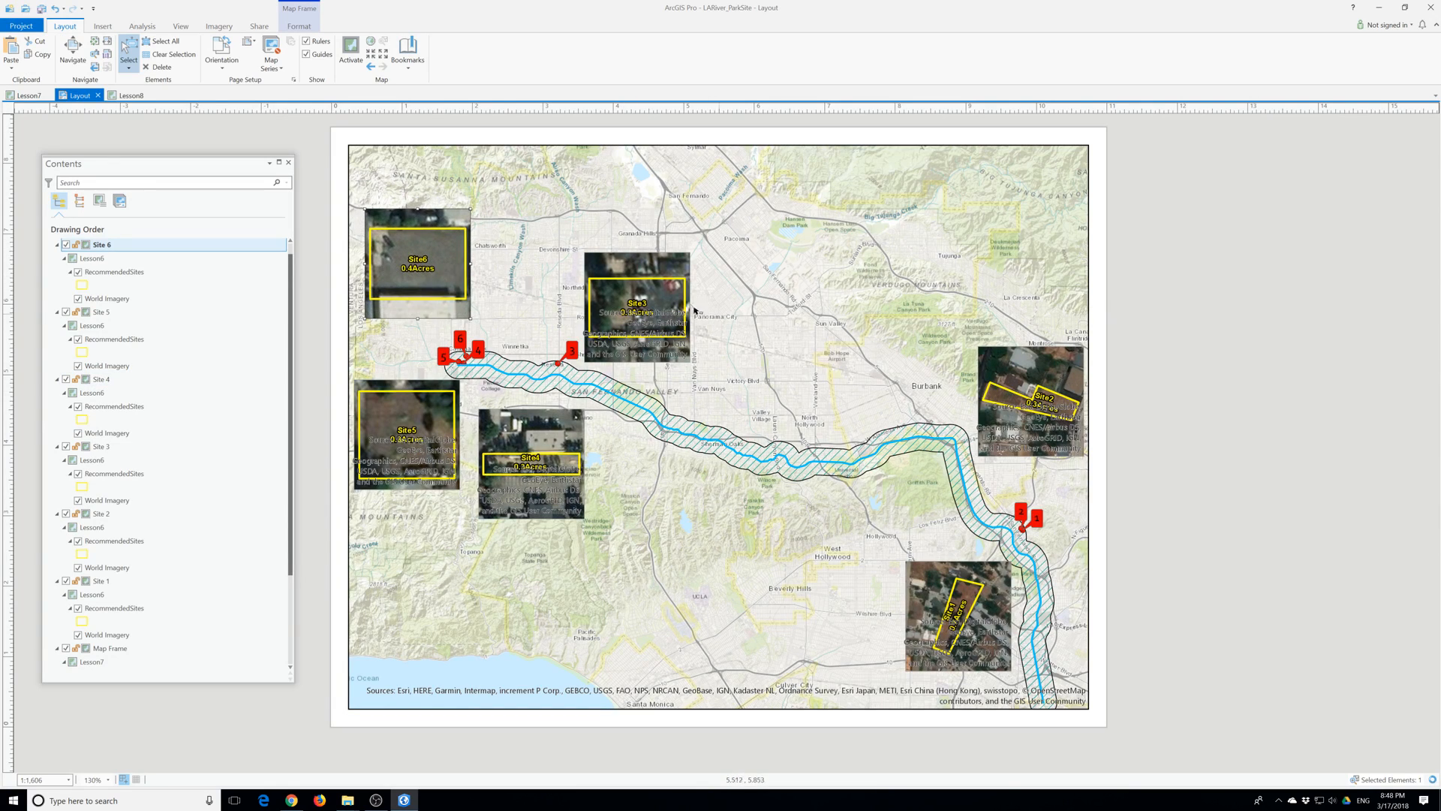
pyautogui.click(643, 299)
pyautogui.moveTo(642, 299); pyautogui.dragTo(637, 271)
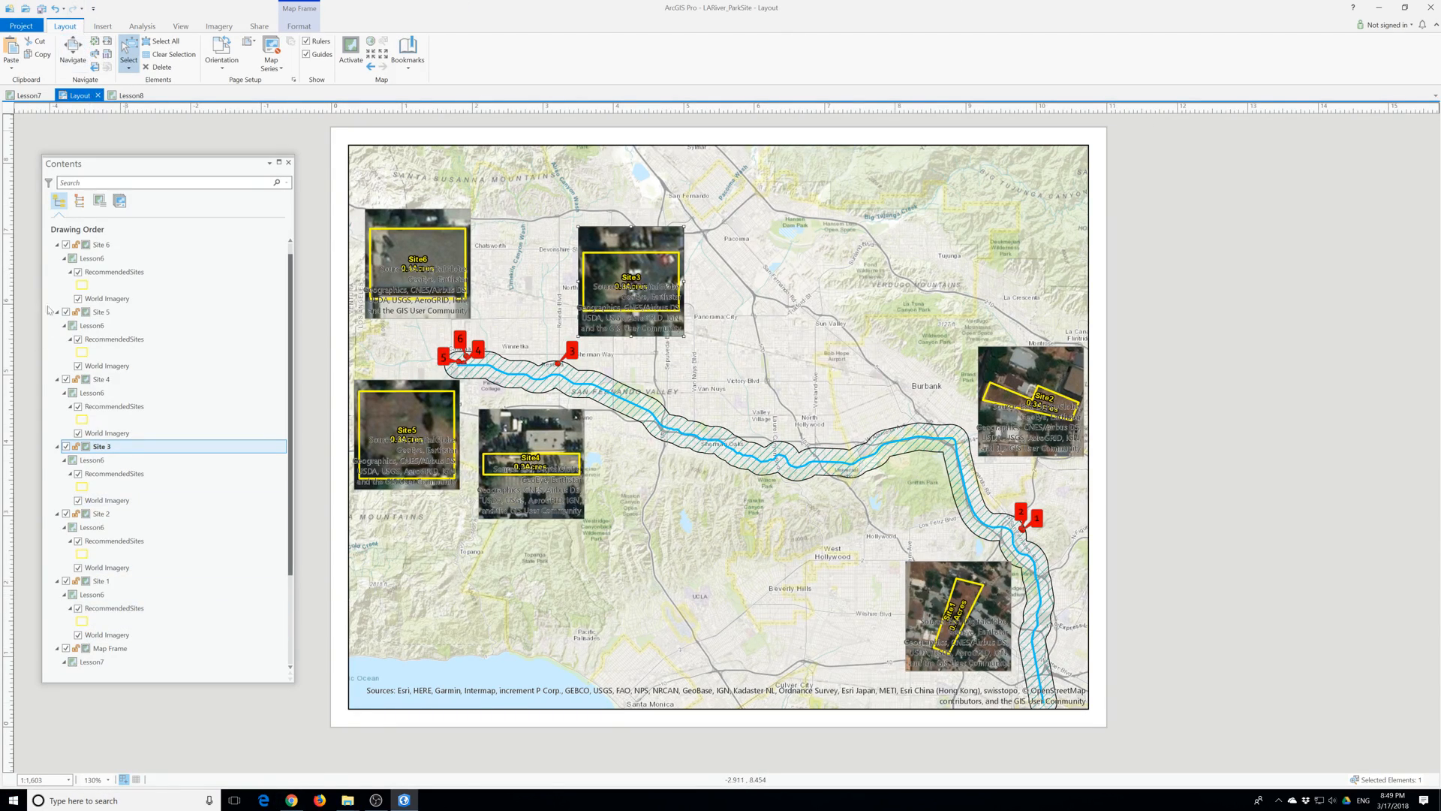
pyautogui.click(102, 246)
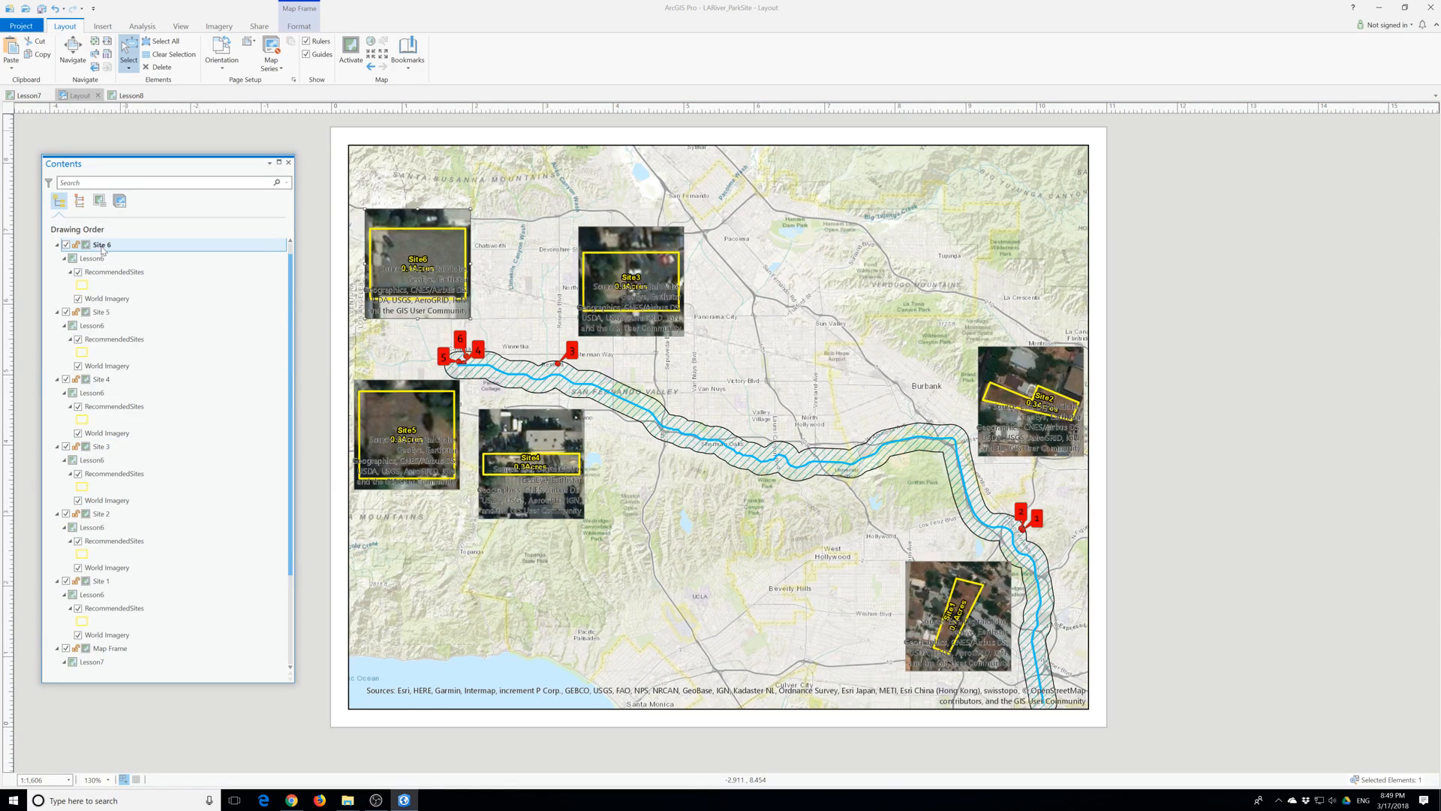
pyautogui.click(104, 27)
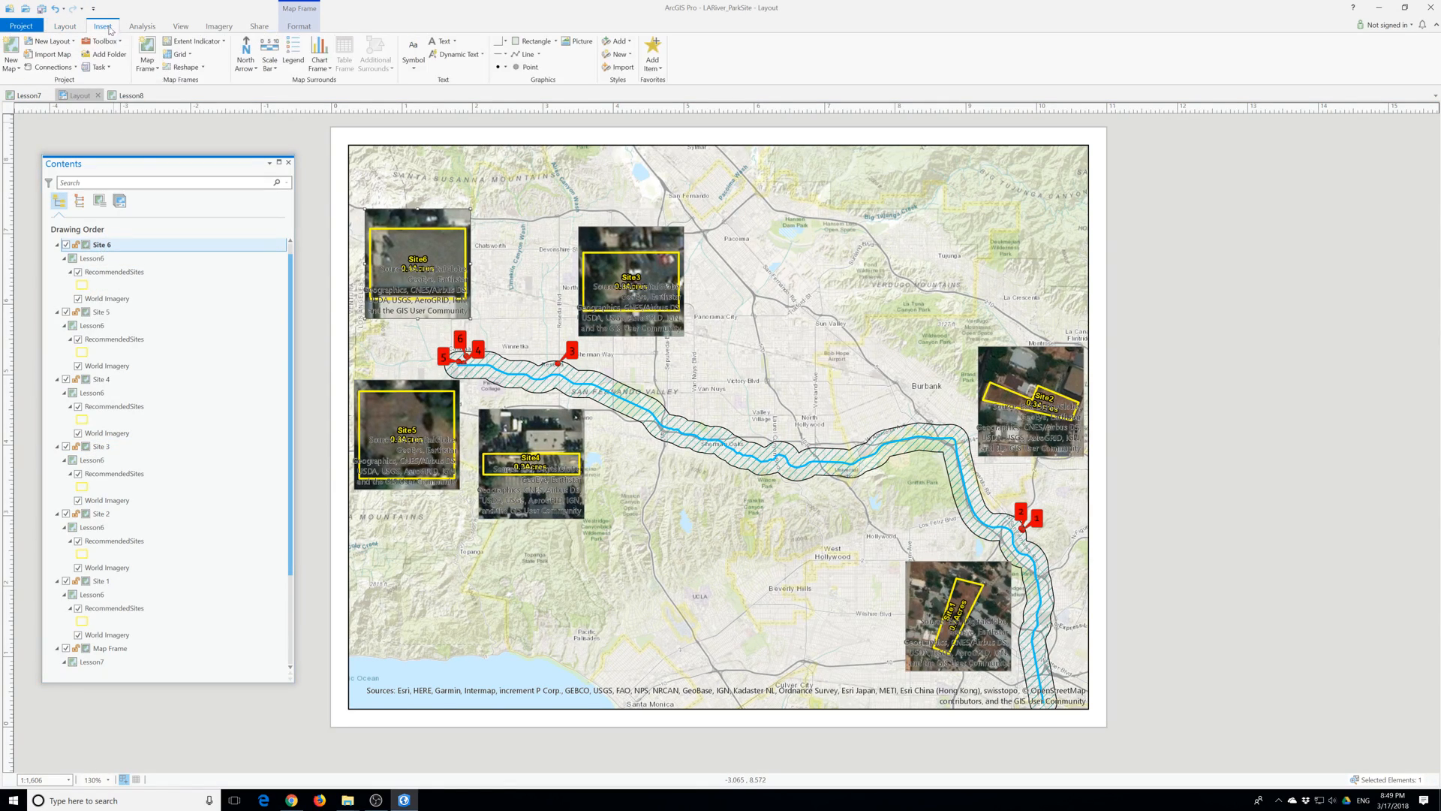
pyautogui.click(450, 55)
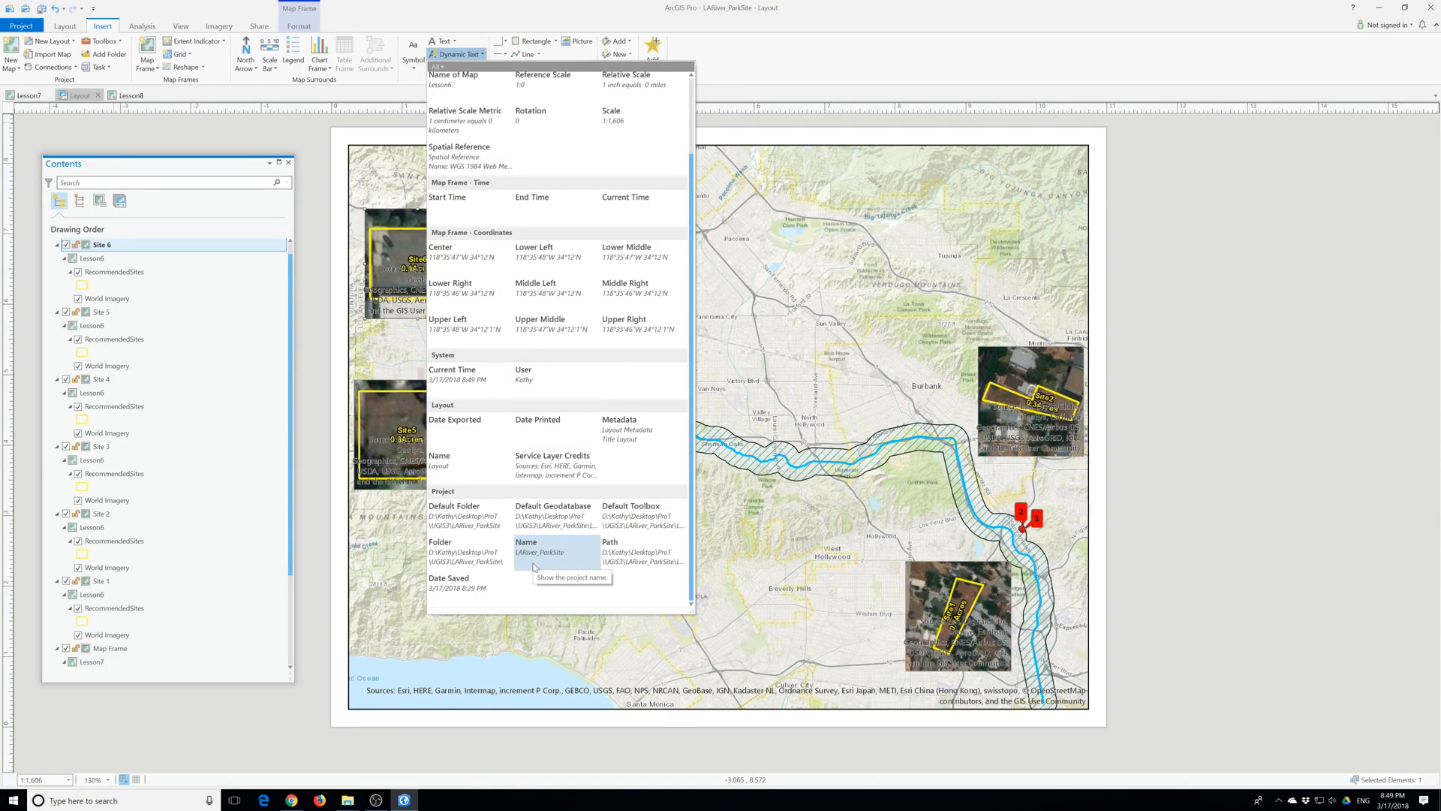
pyautogui.click(546, 472)
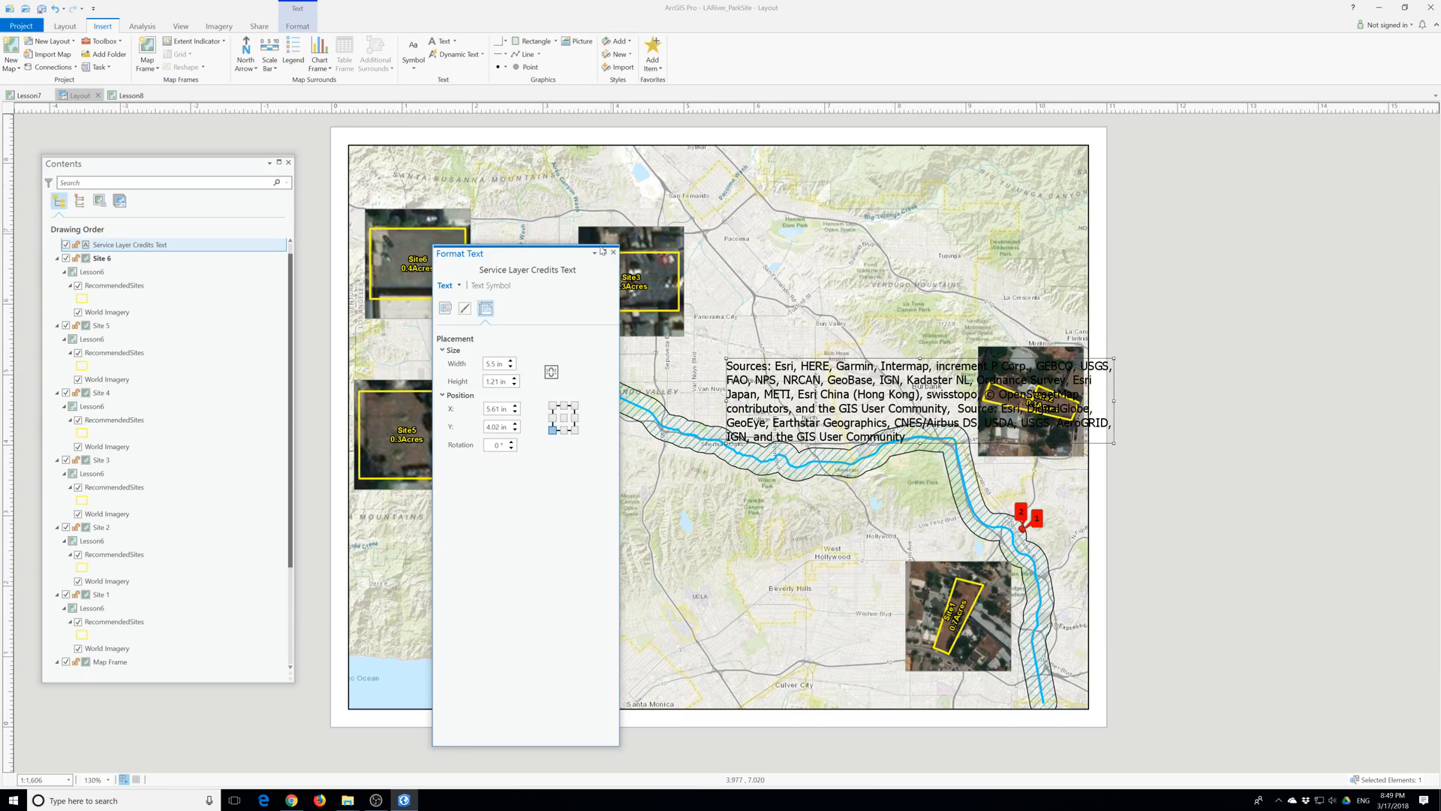
pyautogui.click(613, 252)
pyautogui.moveTo(771, 359); pyautogui.dragTo(1329, 461)
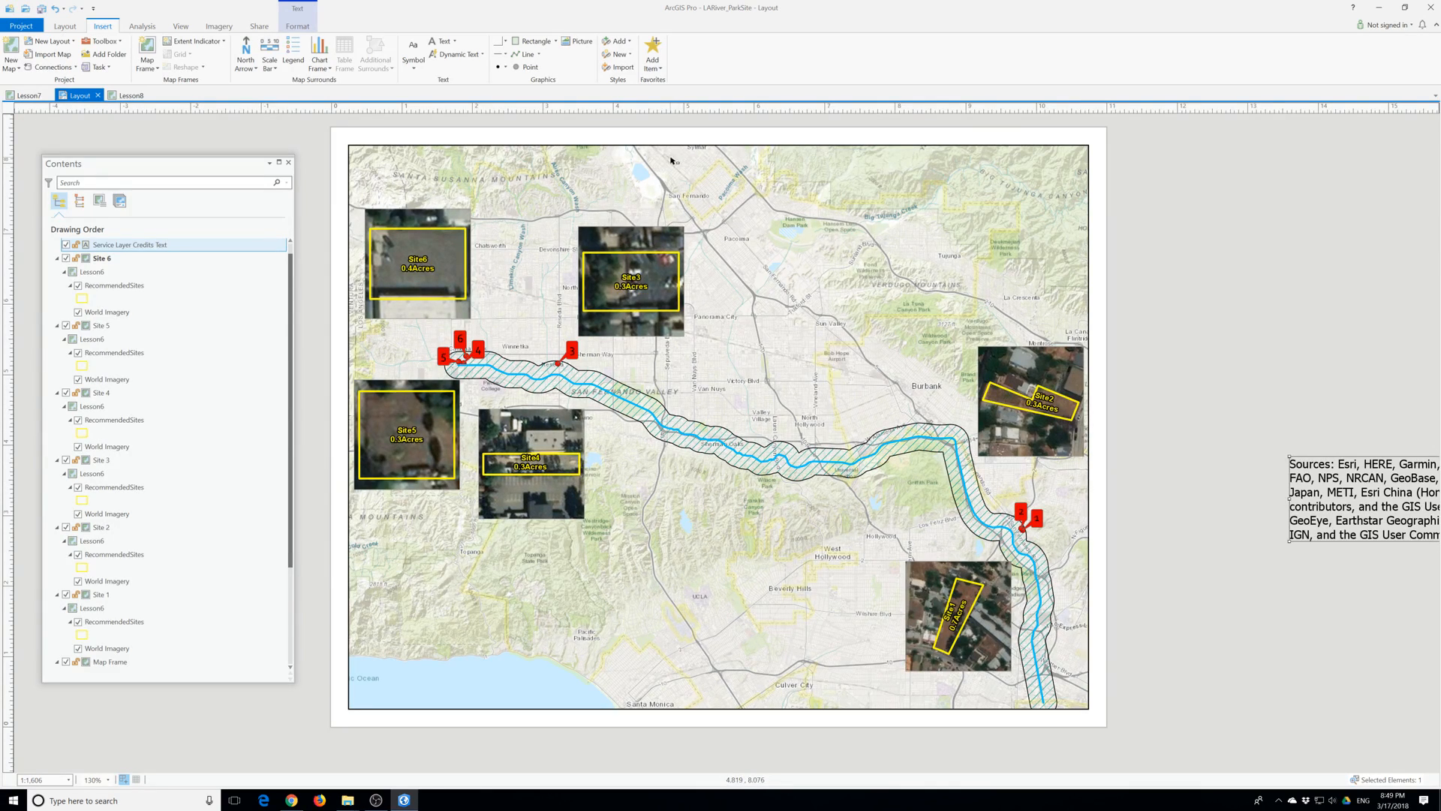
pyautogui.click(1209, 355)
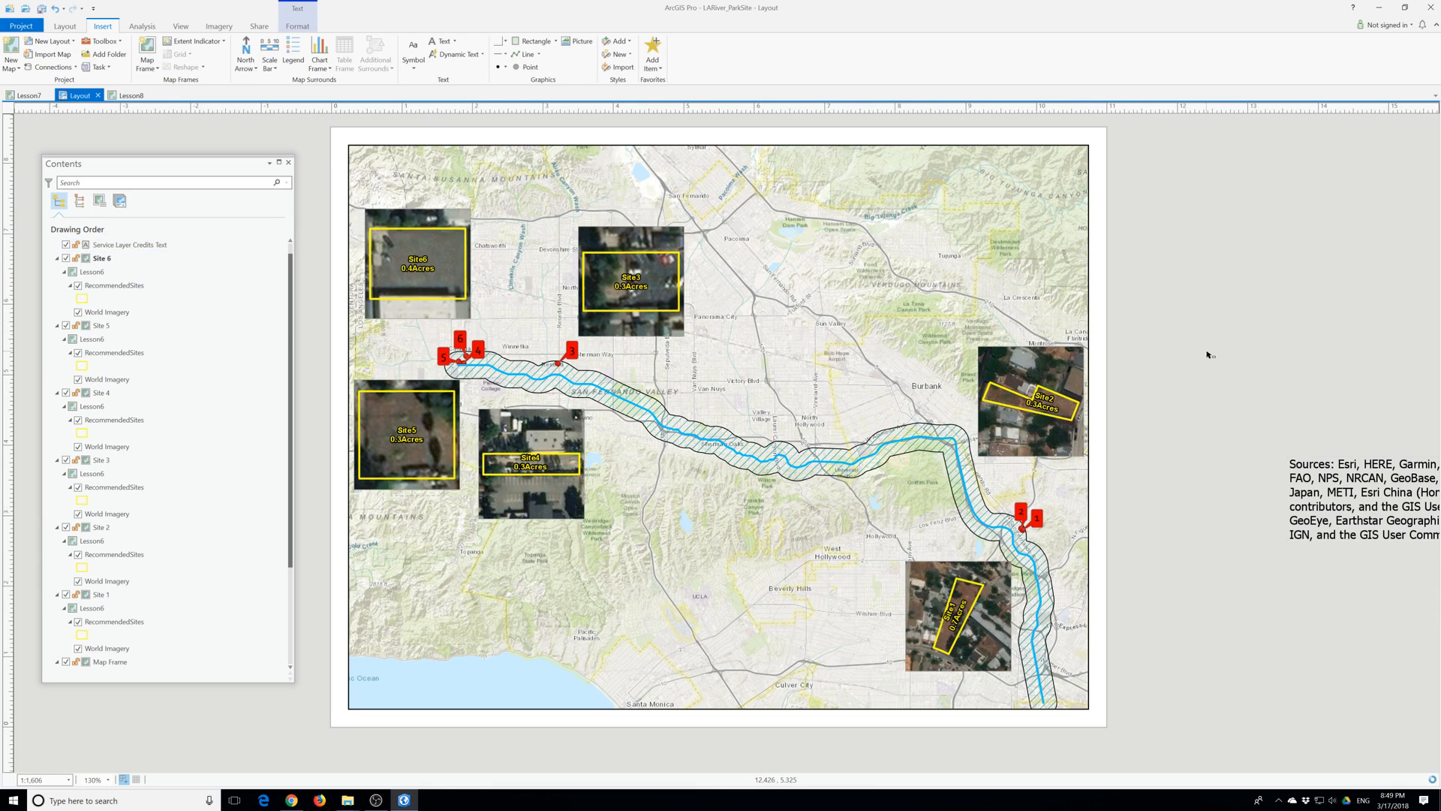
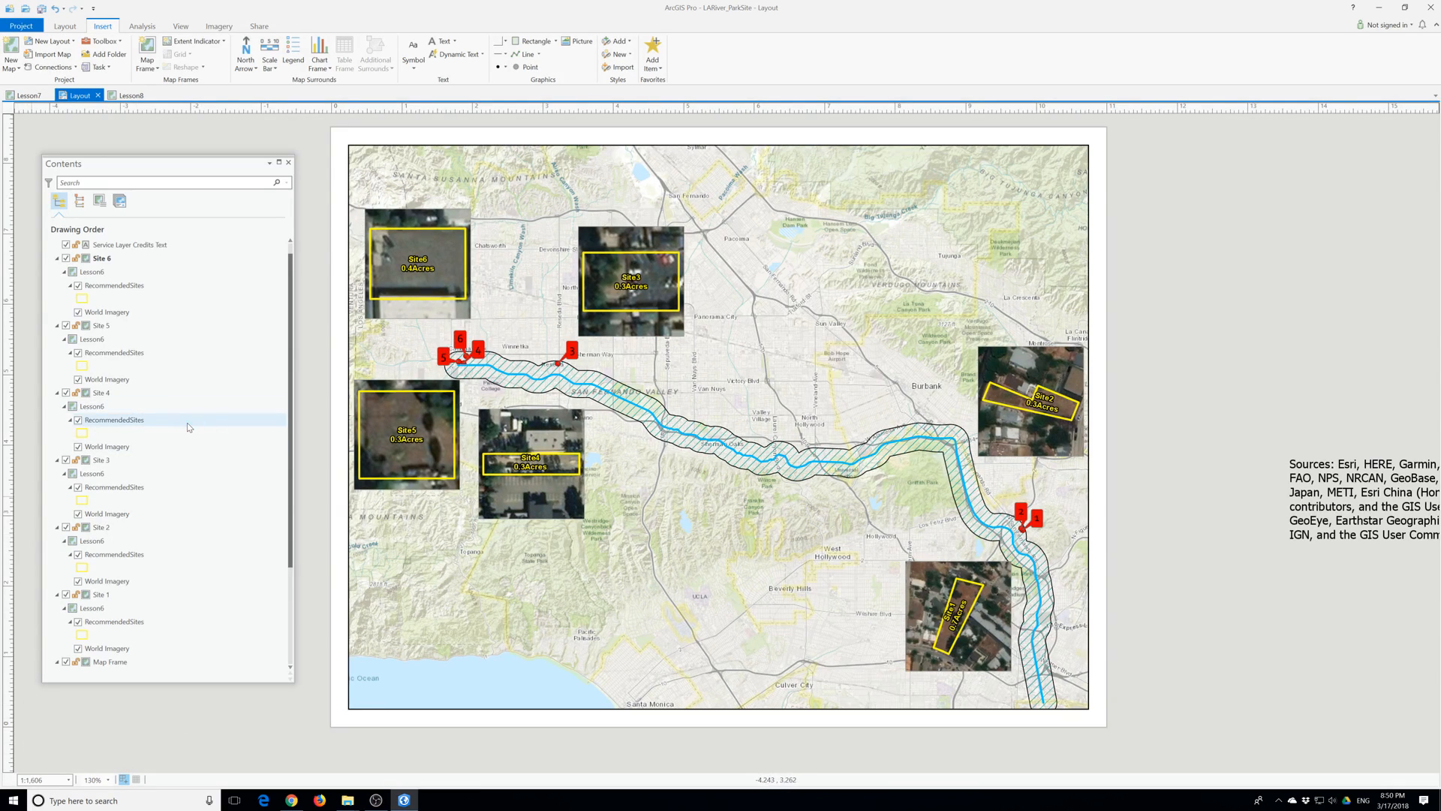
pyautogui.rightClick(132, 247)
pyautogui.click(166, 314)
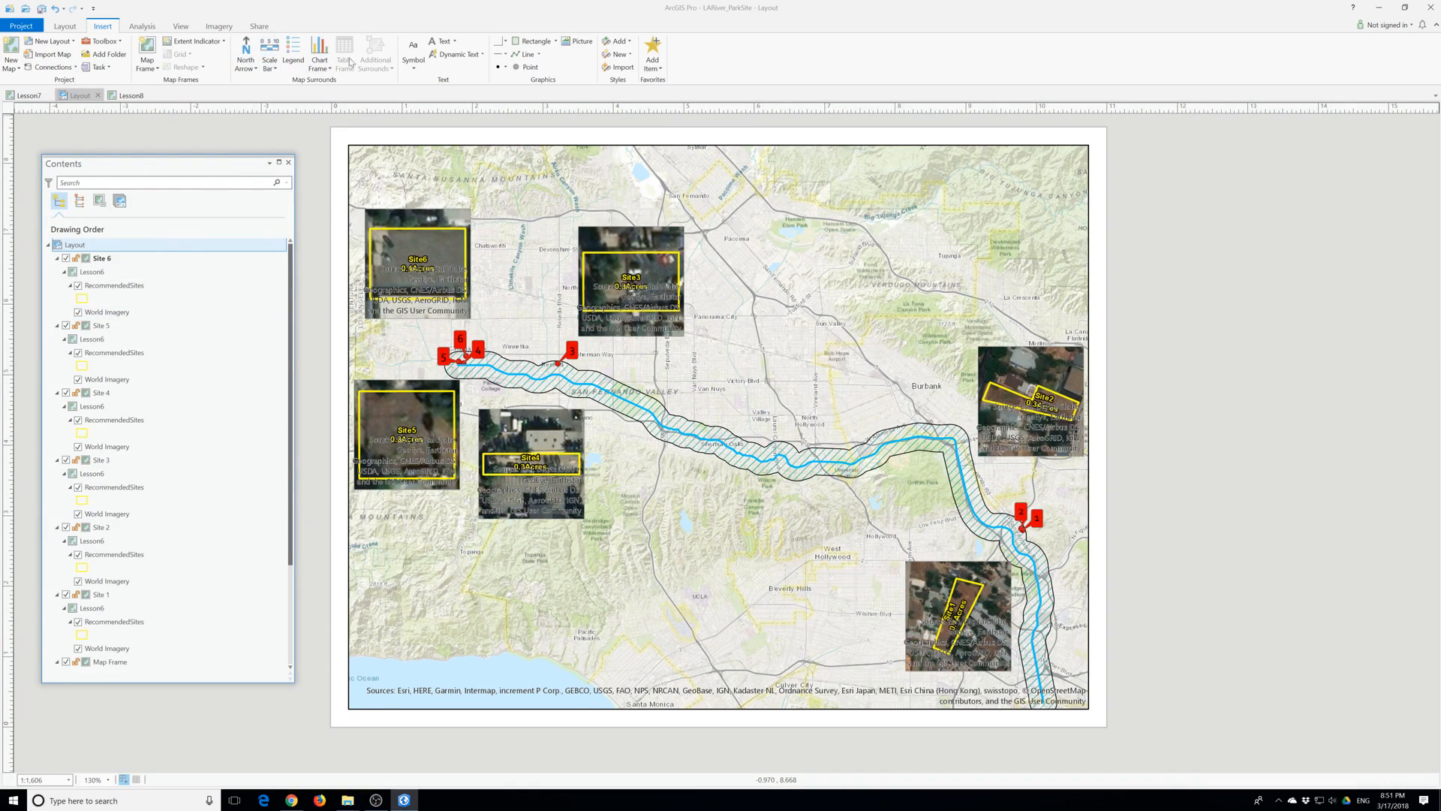
# Insert the layout's Service Layer Credits as dynamic text and place it just below the main map, toward its eastern side.
pyautogui.click(458, 56)
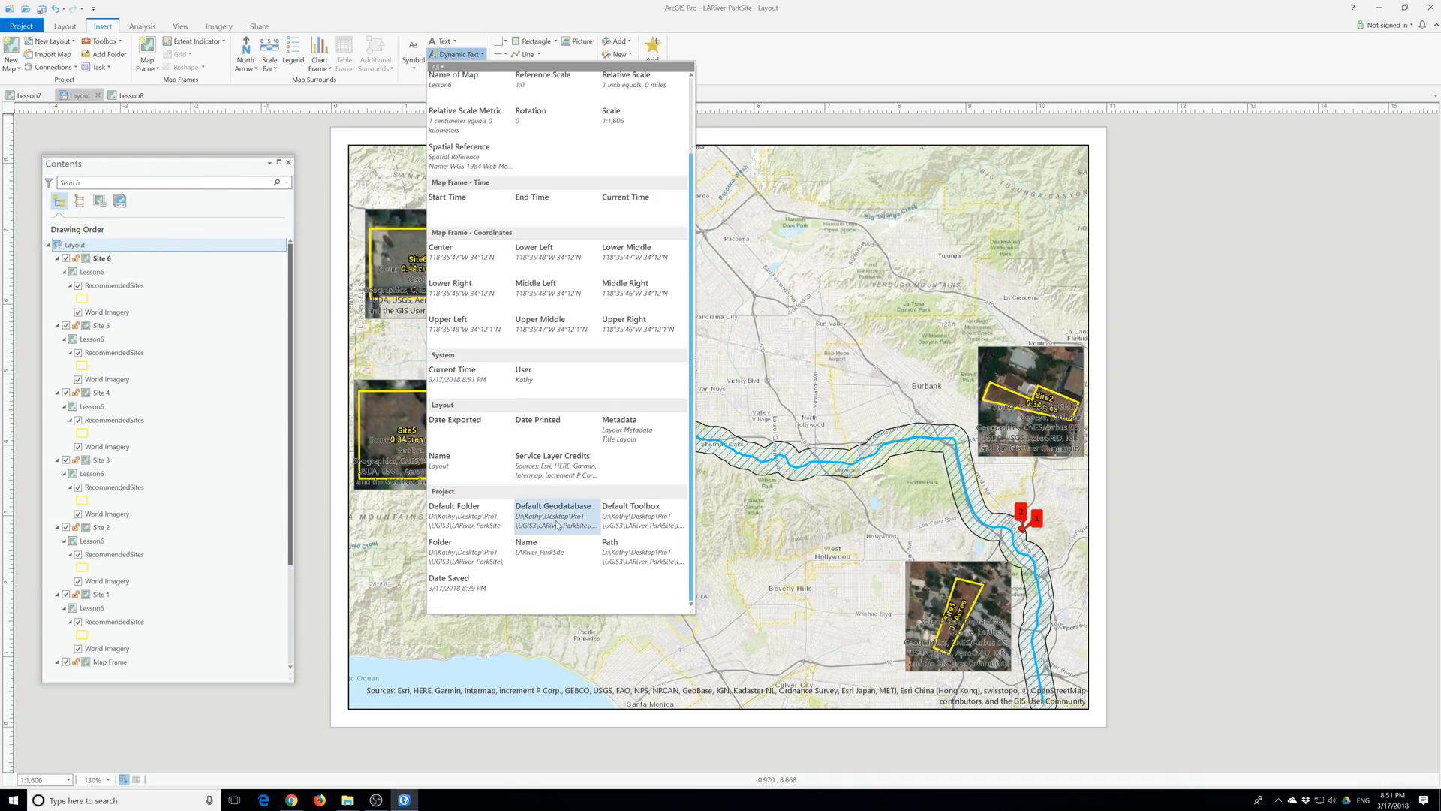
pyautogui.click(551, 467)
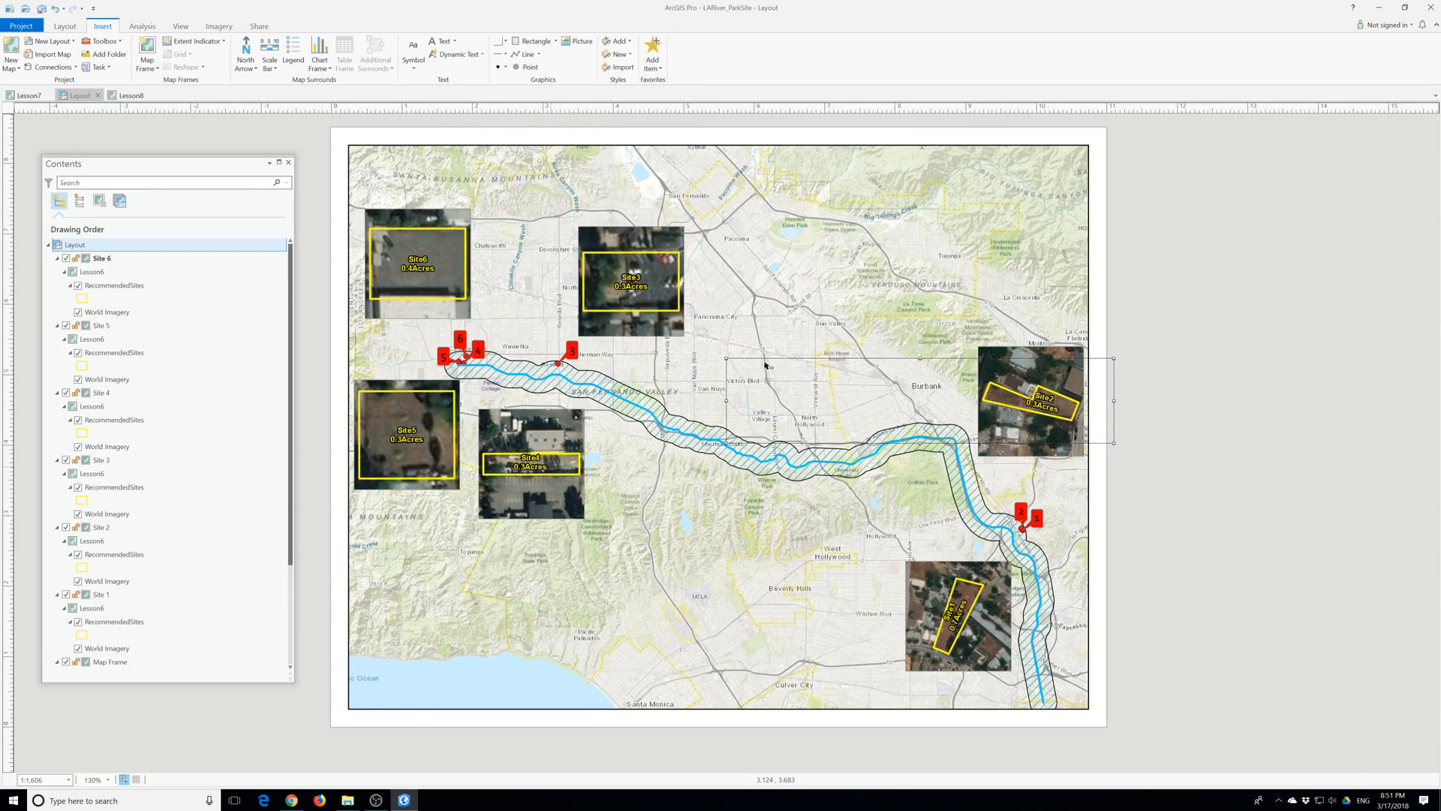
pyautogui.click(726, 360)
pyautogui.moveTo(762, 360); pyautogui.dragTo(1220, 526)
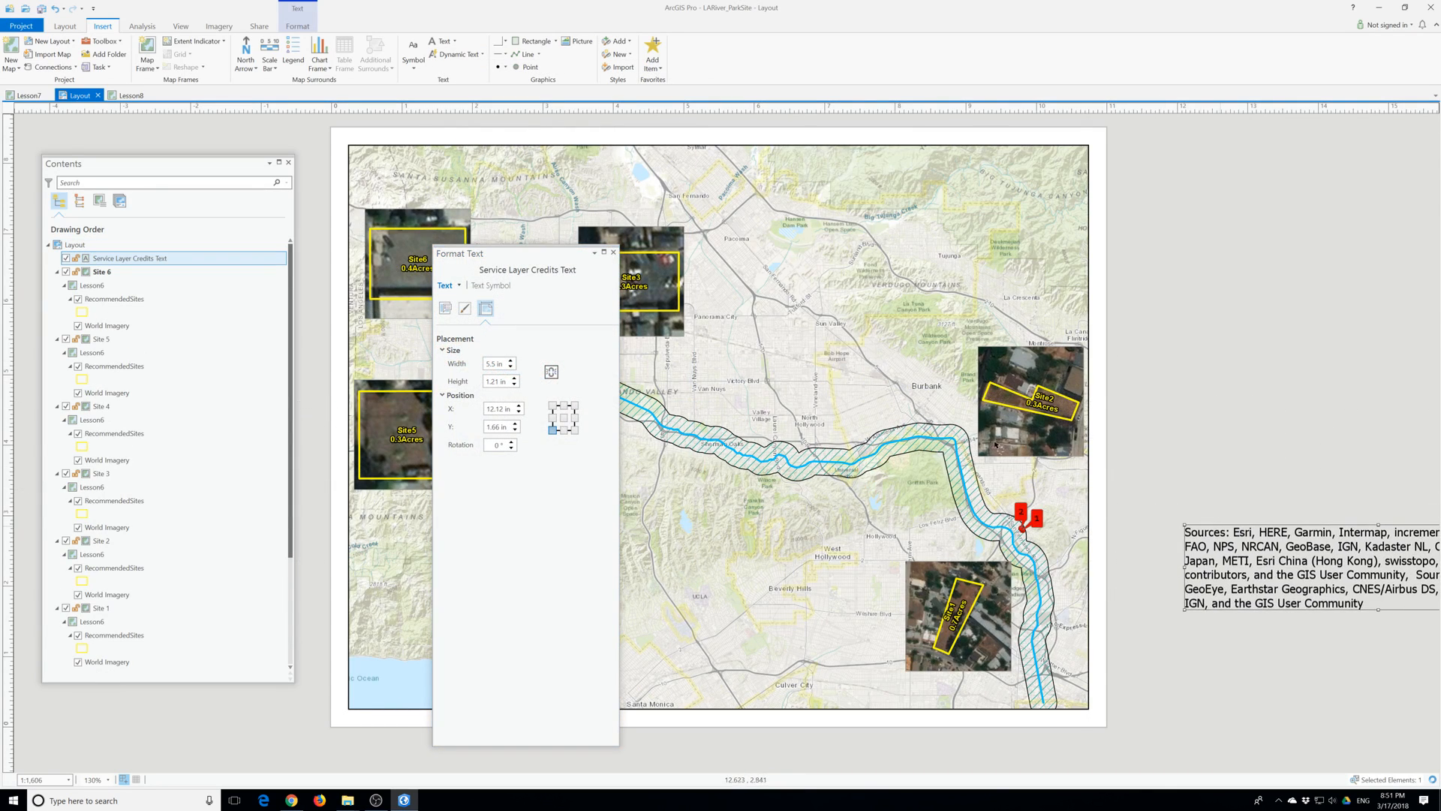
pyautogui.click(613, 253)
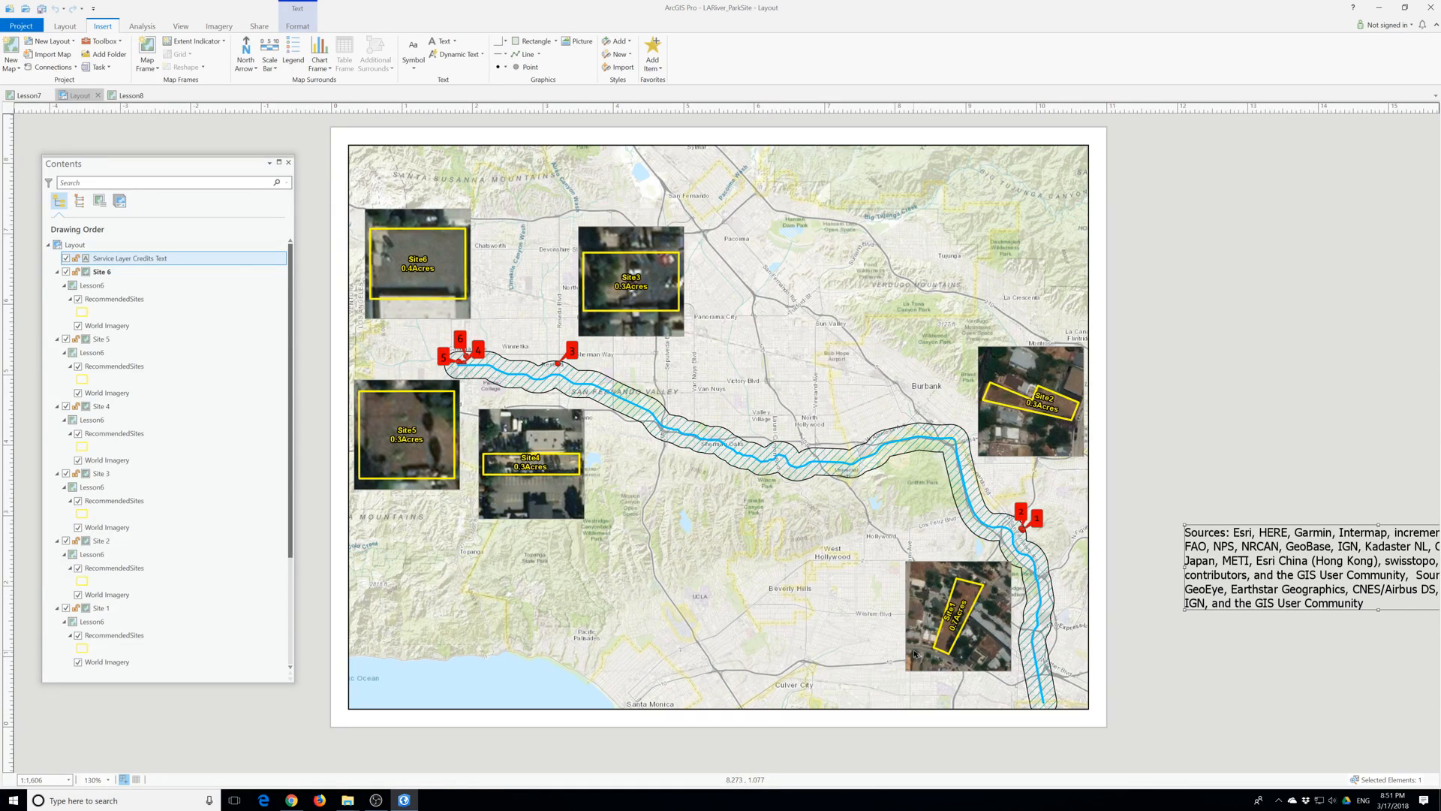
pyautogui.moveTo(1265, 539); pyautogui.dragTo(792, 712)
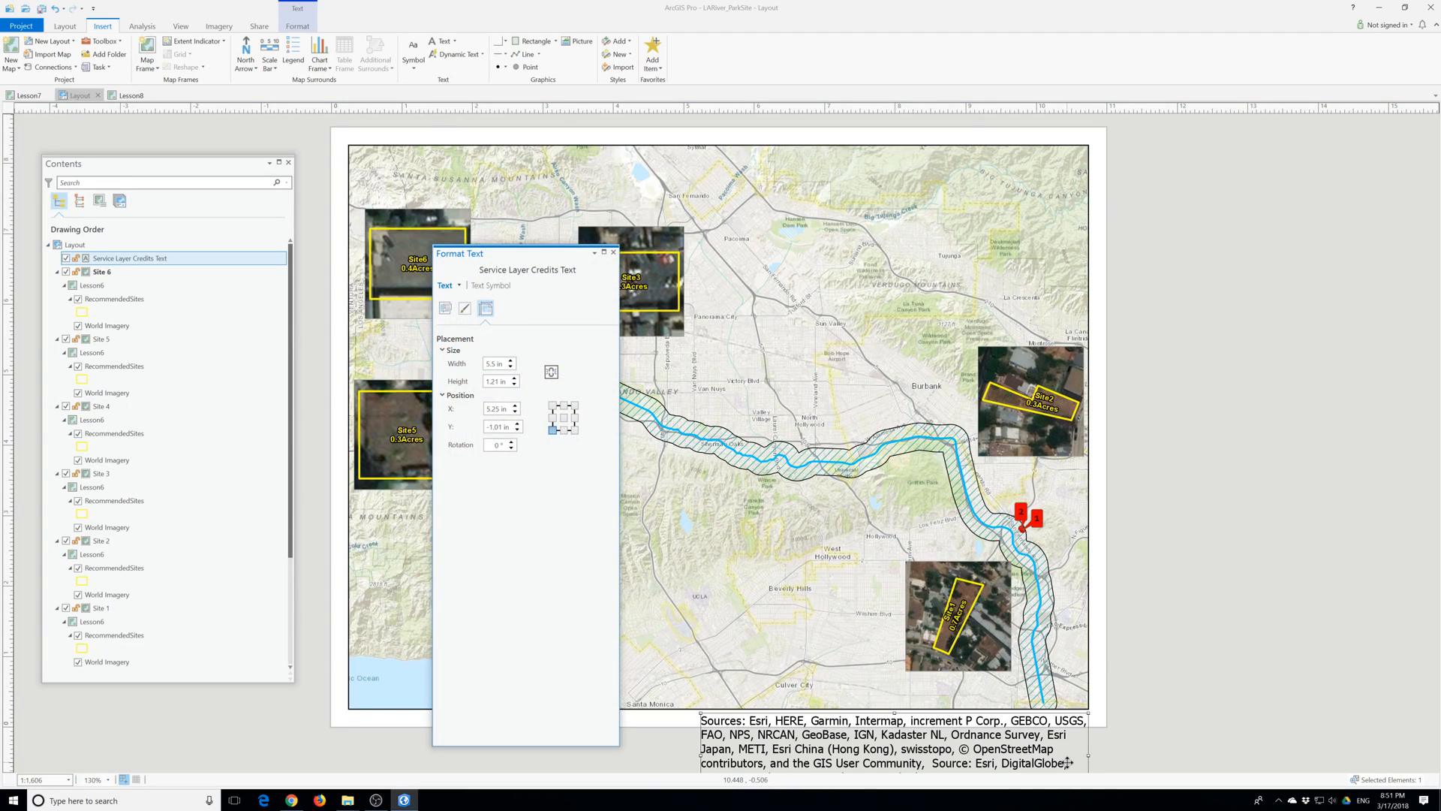
# Set the service layer credits' text size to 10 pt.
pyautogui.click(488, 286)
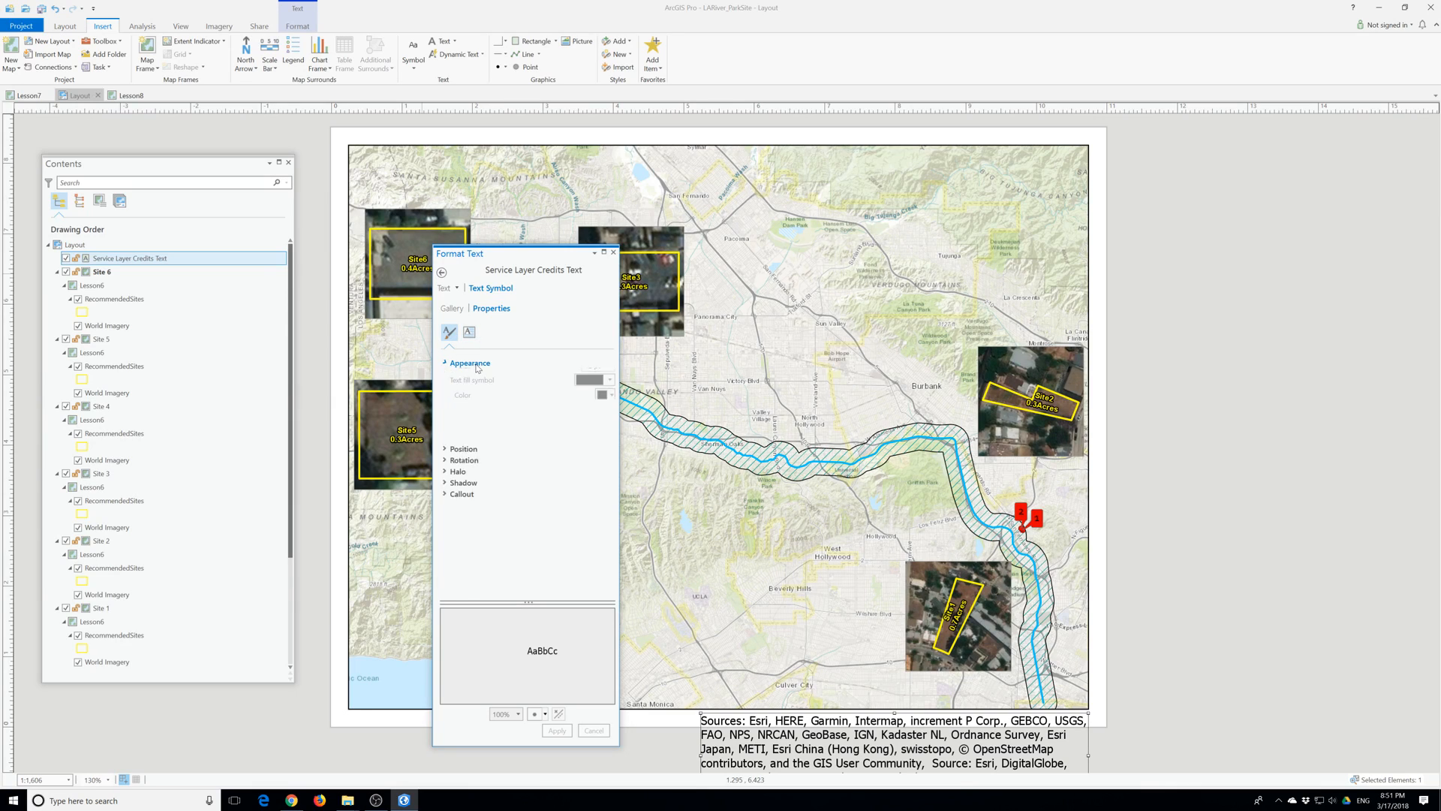
pyautogui.click(478, 363)
pyautogui.doubleClick(589, 409)
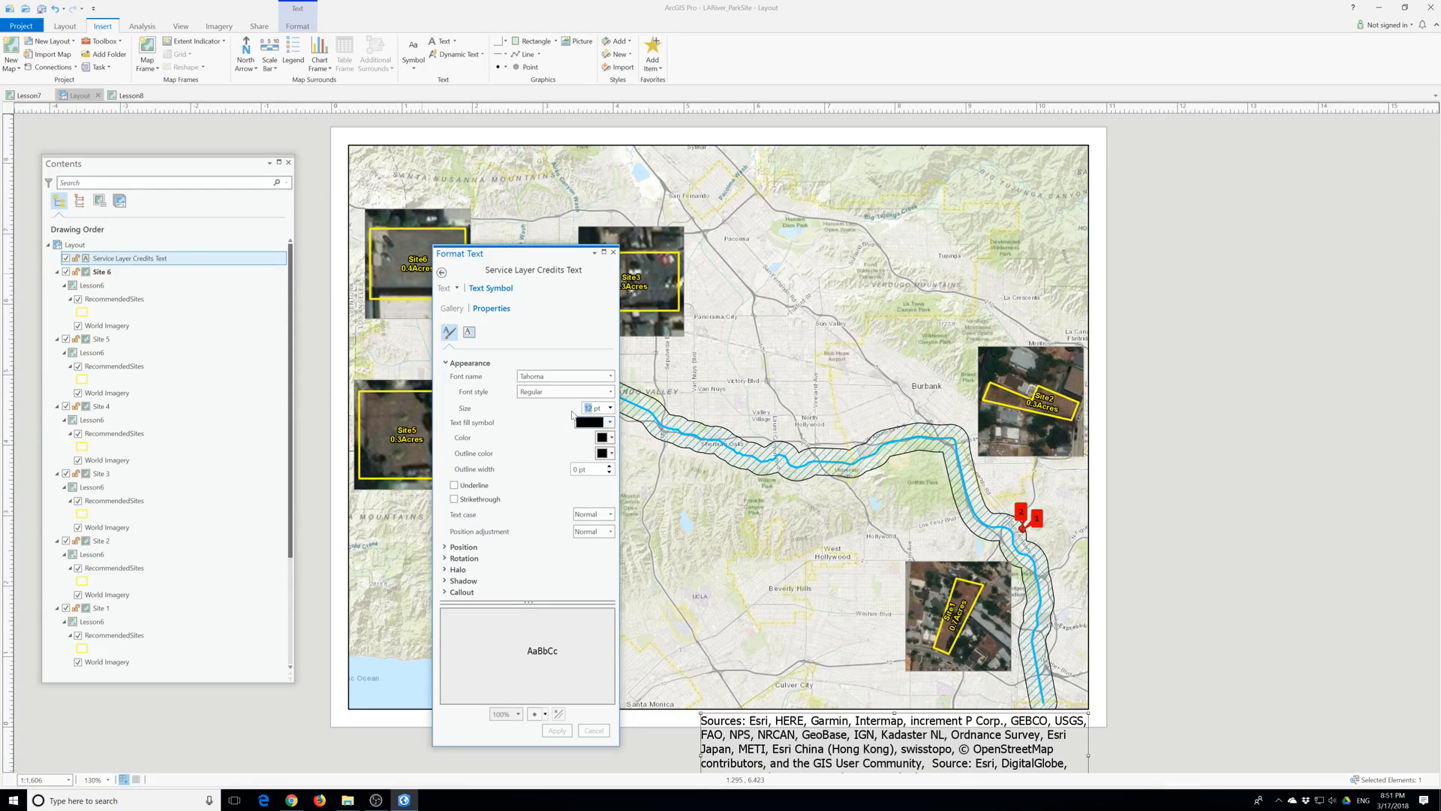
pyautogui.write('10')
pyautogui.press('Return')
pyautogui.click(557, 730)
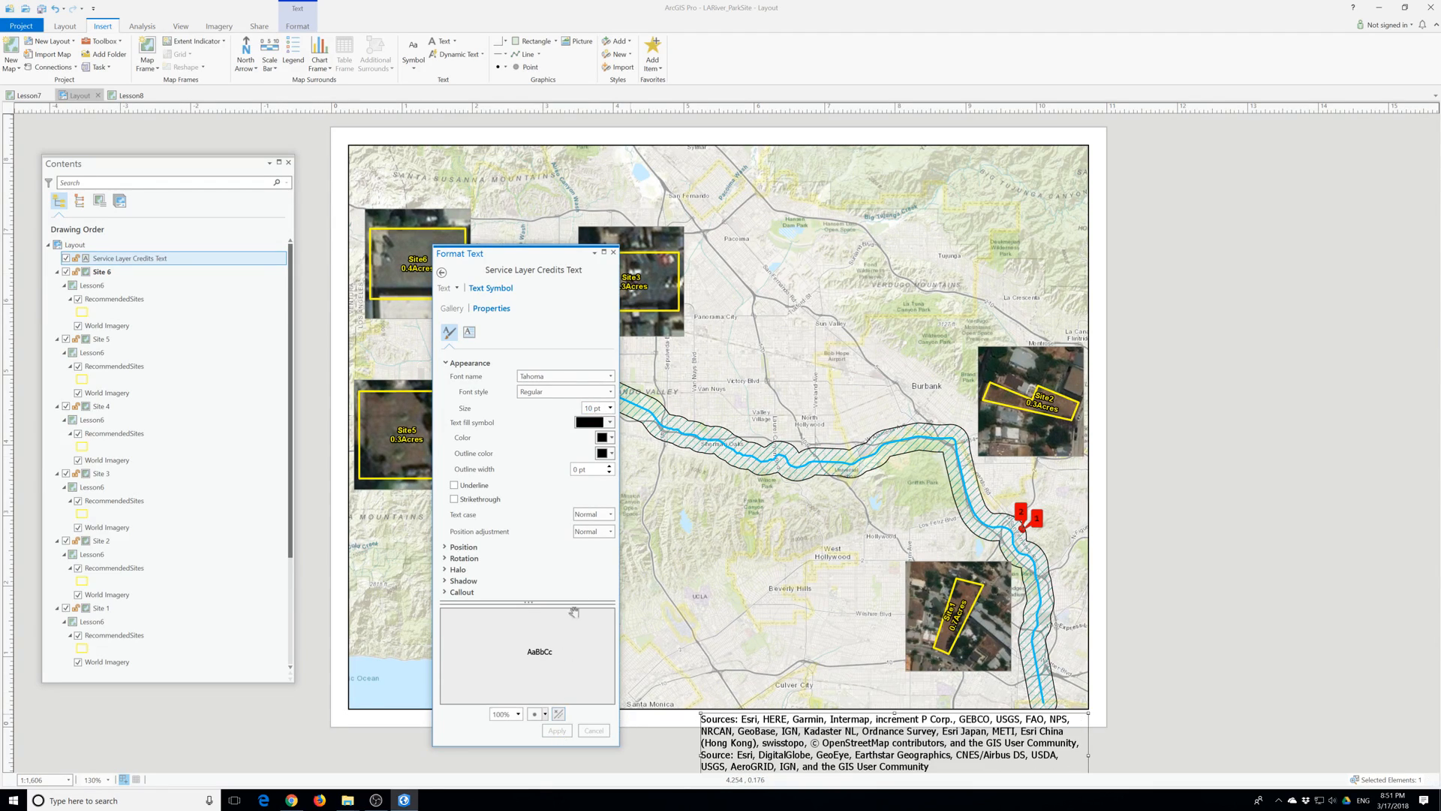
# Reduce the credits' text size to 6 pt and stretch the text box along the map's lower edge across its full width.
pyautogui.doubleClick(579, 409)
pyautogui.write('6')
pyautogui.click(556, 731)
pyautogui.moveTo(701, 755); pyautogui.dragTo(348, 713)
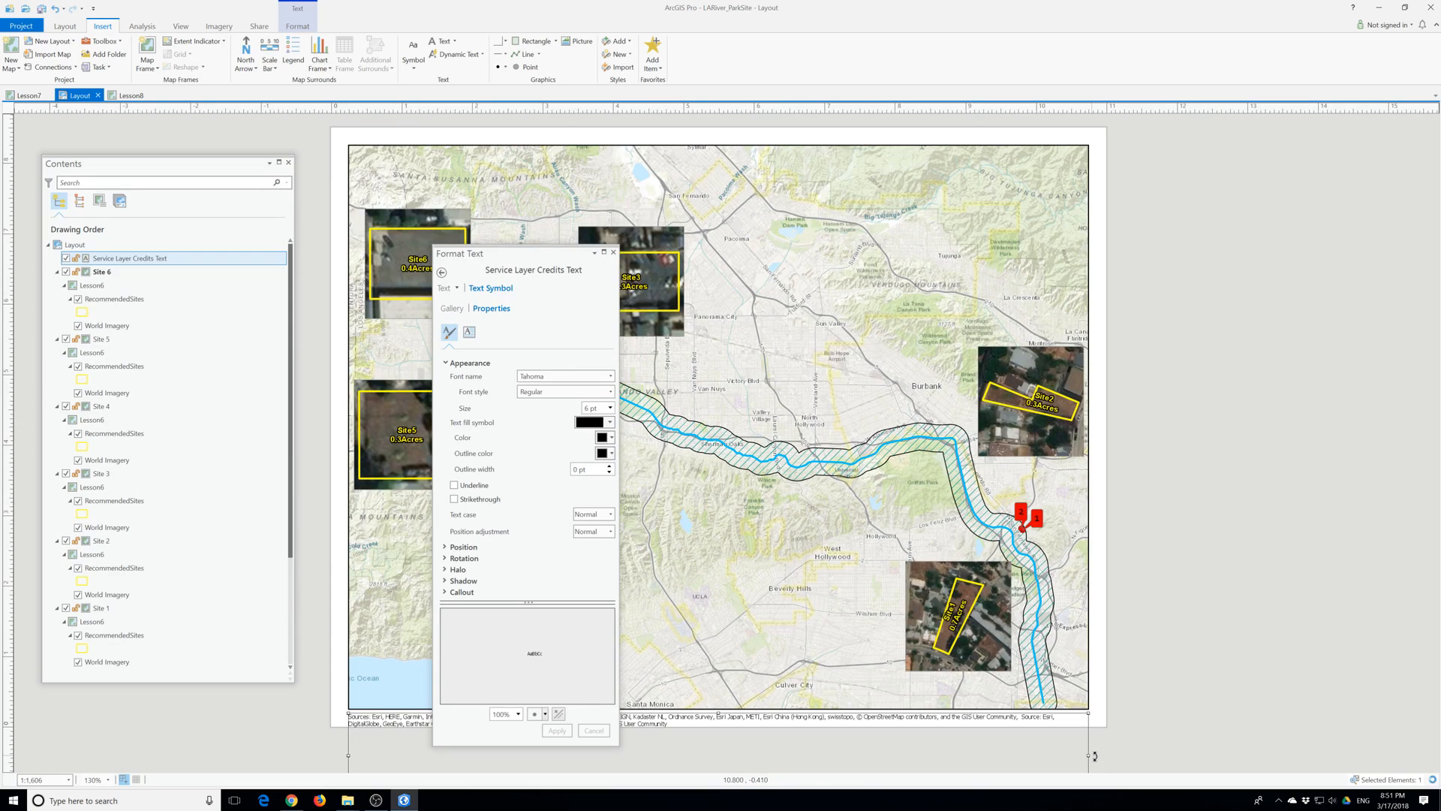
pyautogui.moveTo(1088, 758); pyautogui.dragTo(1098, 758)
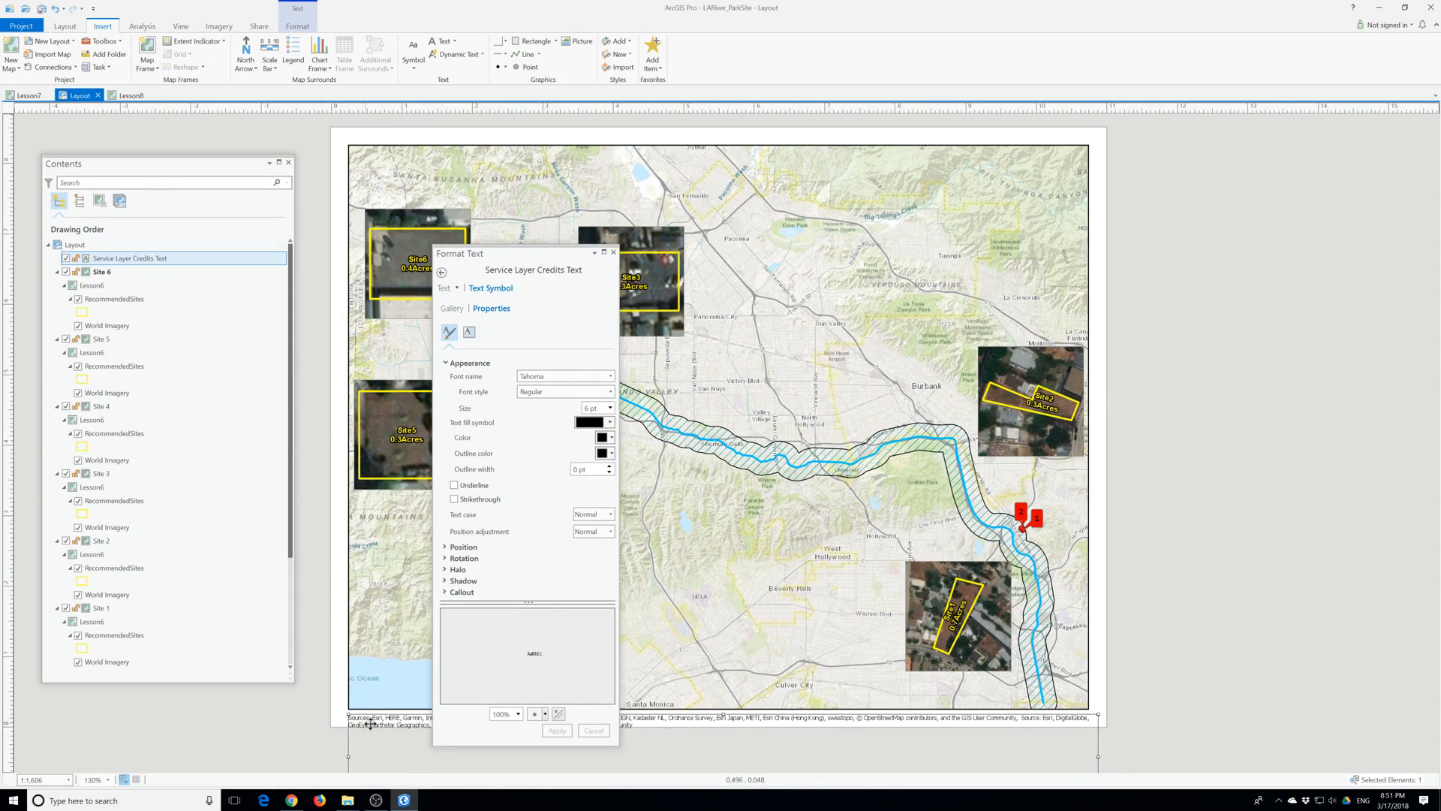
# Try a 3 pt text size on the service layer credits, and return it to 6 pt.
pyautogui.doubleClick(584, 407)
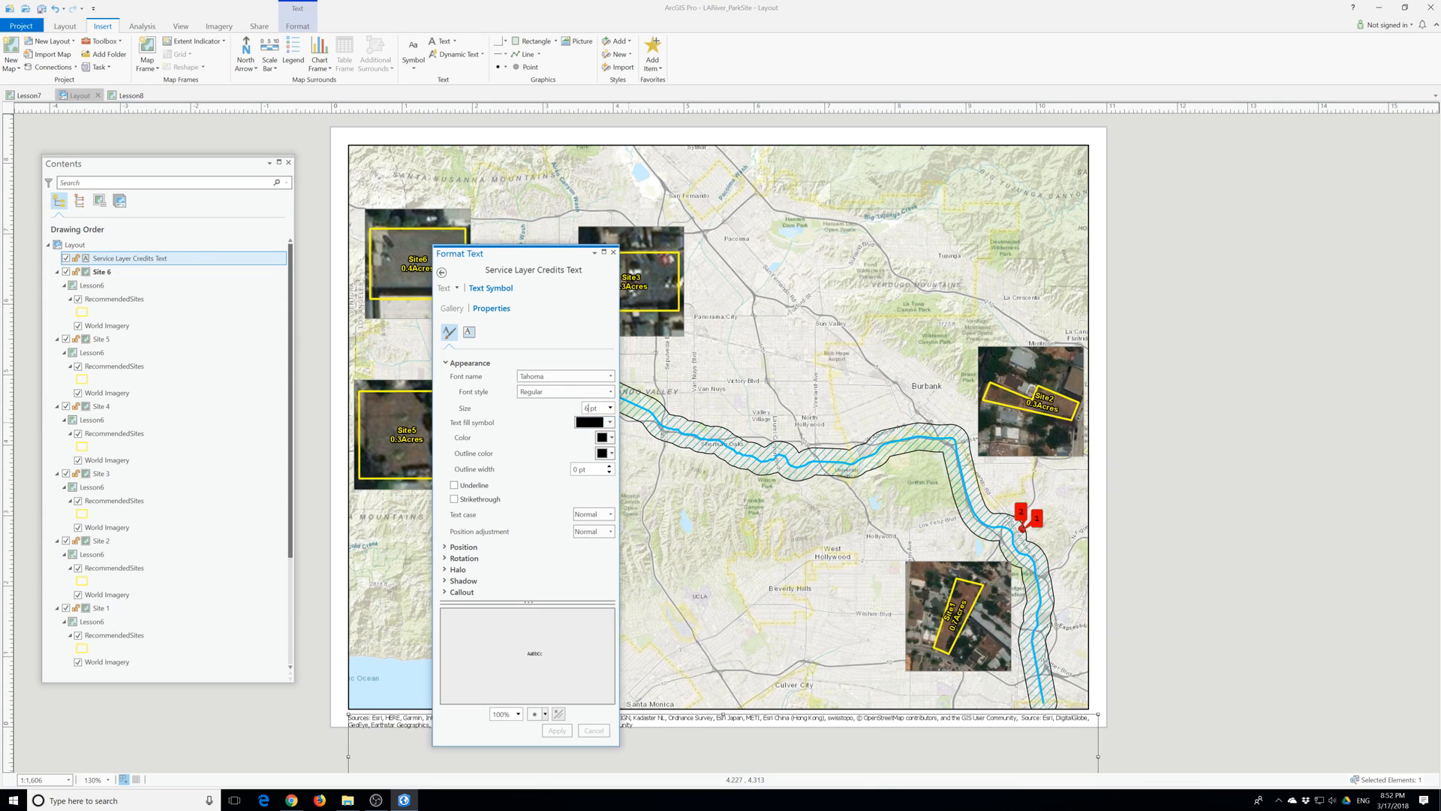
pyautogui.write('3')
pyautogui.click(557, 731)
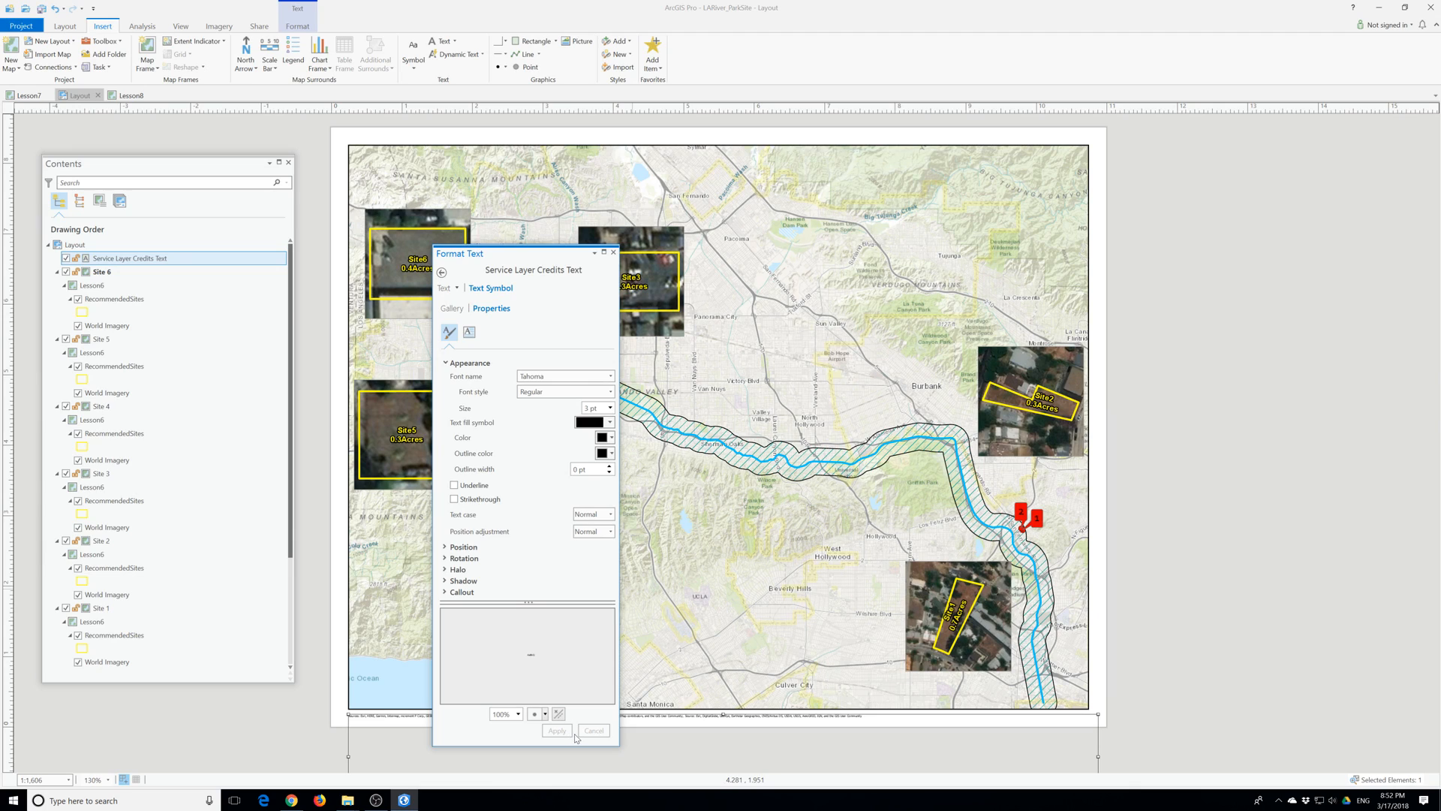
pyautogui.moveTo(586, 408); pyautogui.dragTo(571, 409)
pyautogui.click(611, 408)
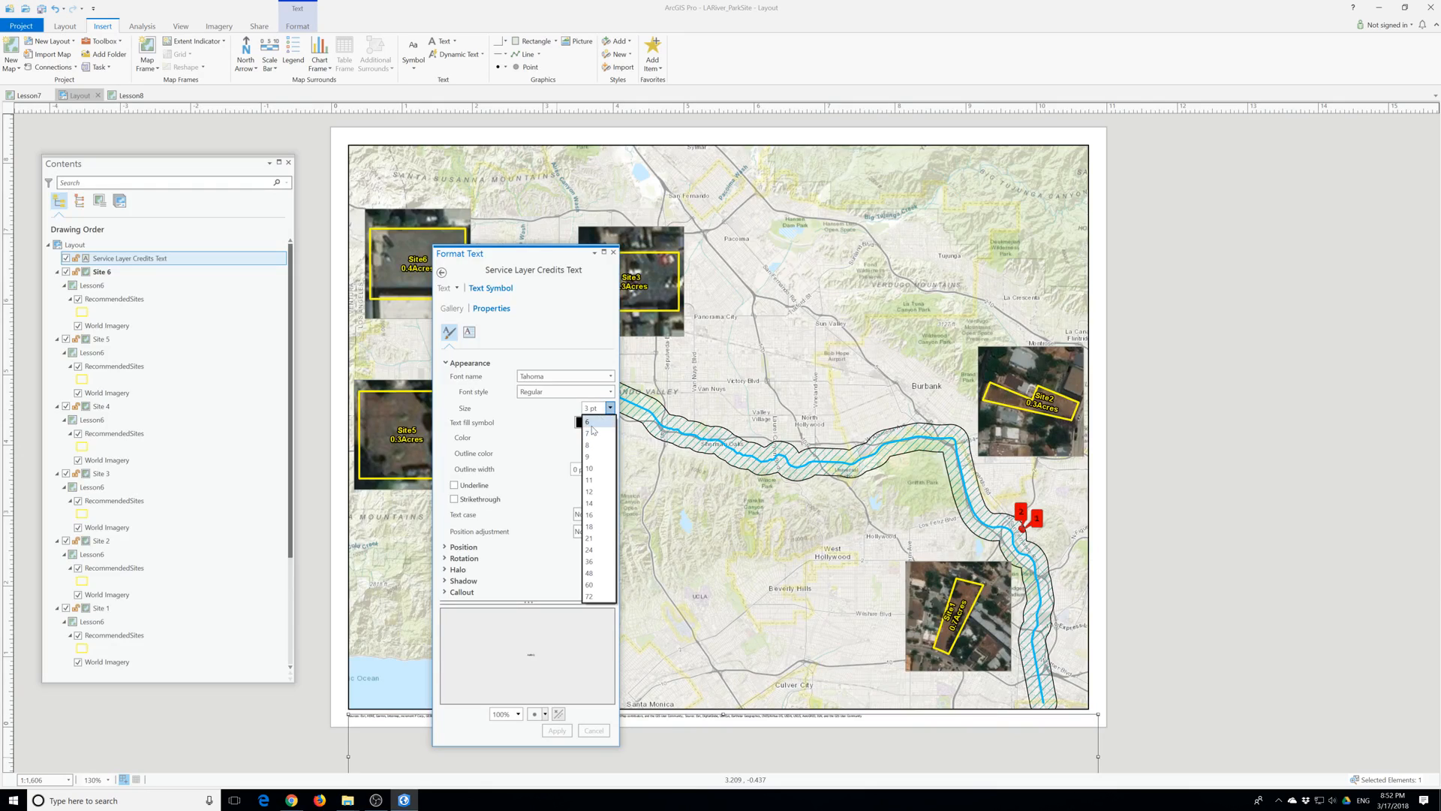
pyautogui.click(590, 423)
pyautogui.click(560, 731)
# Set the service layer credits' text size to 5 pt.
pyautogui.moveTo(590, 408); pyautogui.dragTo(567, 407)
pyautogui.write('5')
pyautogui.press('Return')
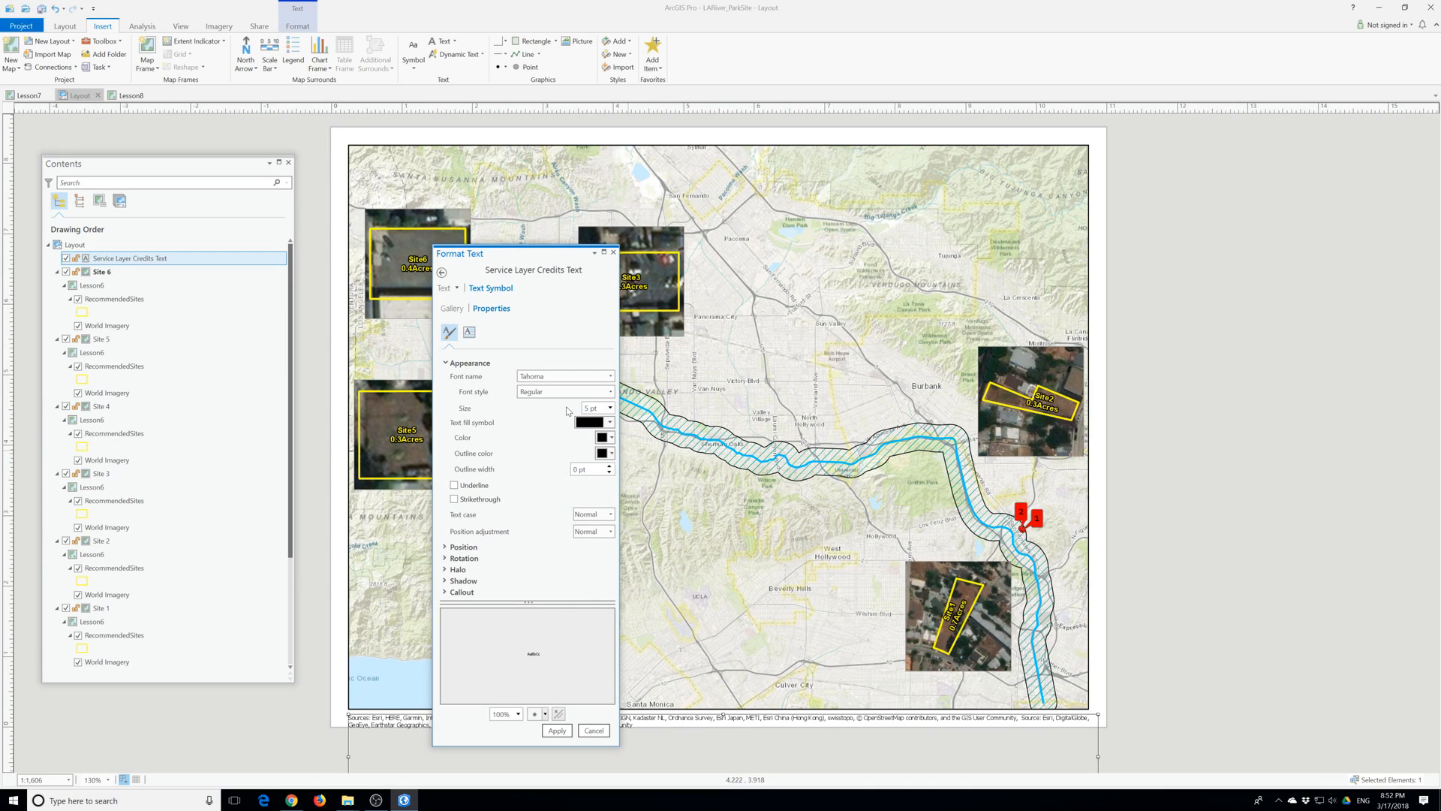
pyautogui.click(559, 731)
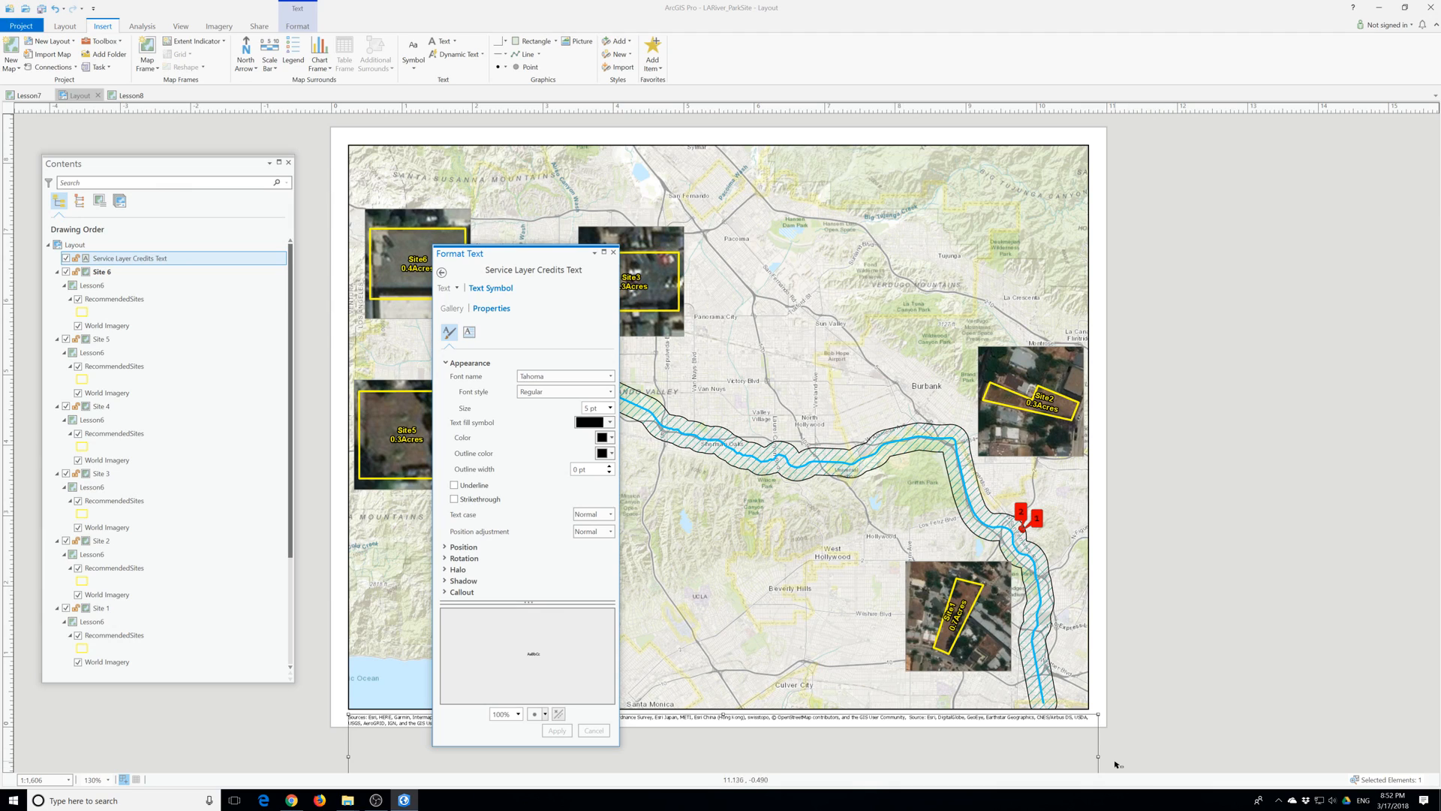
# Narrow the credits text box and place it inside the main map's southeast corner, flush with the eastern edge.
pyautogui.moveTo(1097, 758); pyautogui.dragTo(1059, 757)
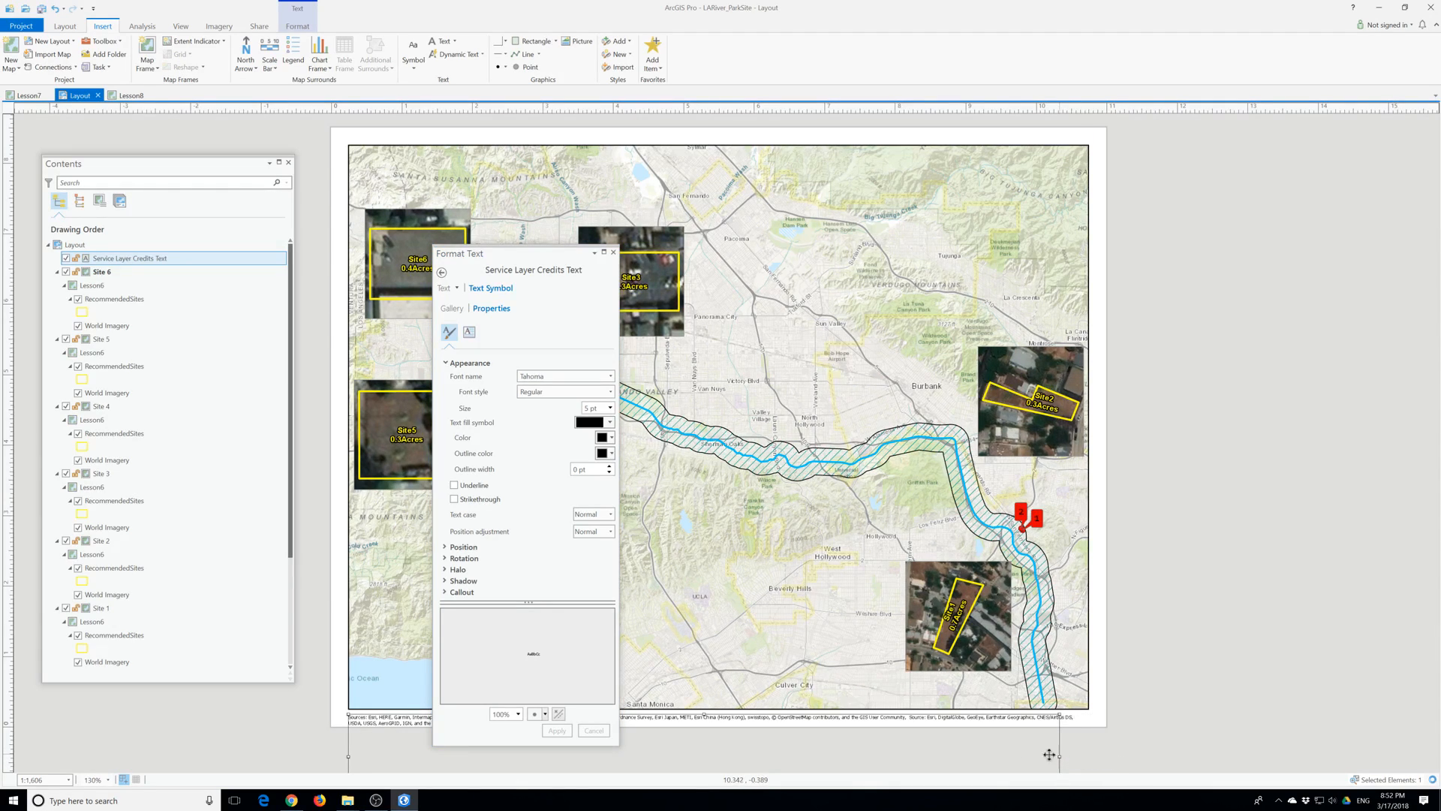
pyautogui.moveTo(350, 762); pyautogui.dragTo(403, 759)
pyautogui.moveTo(1106, 757); pyautogui.dragTo(1031, 755)
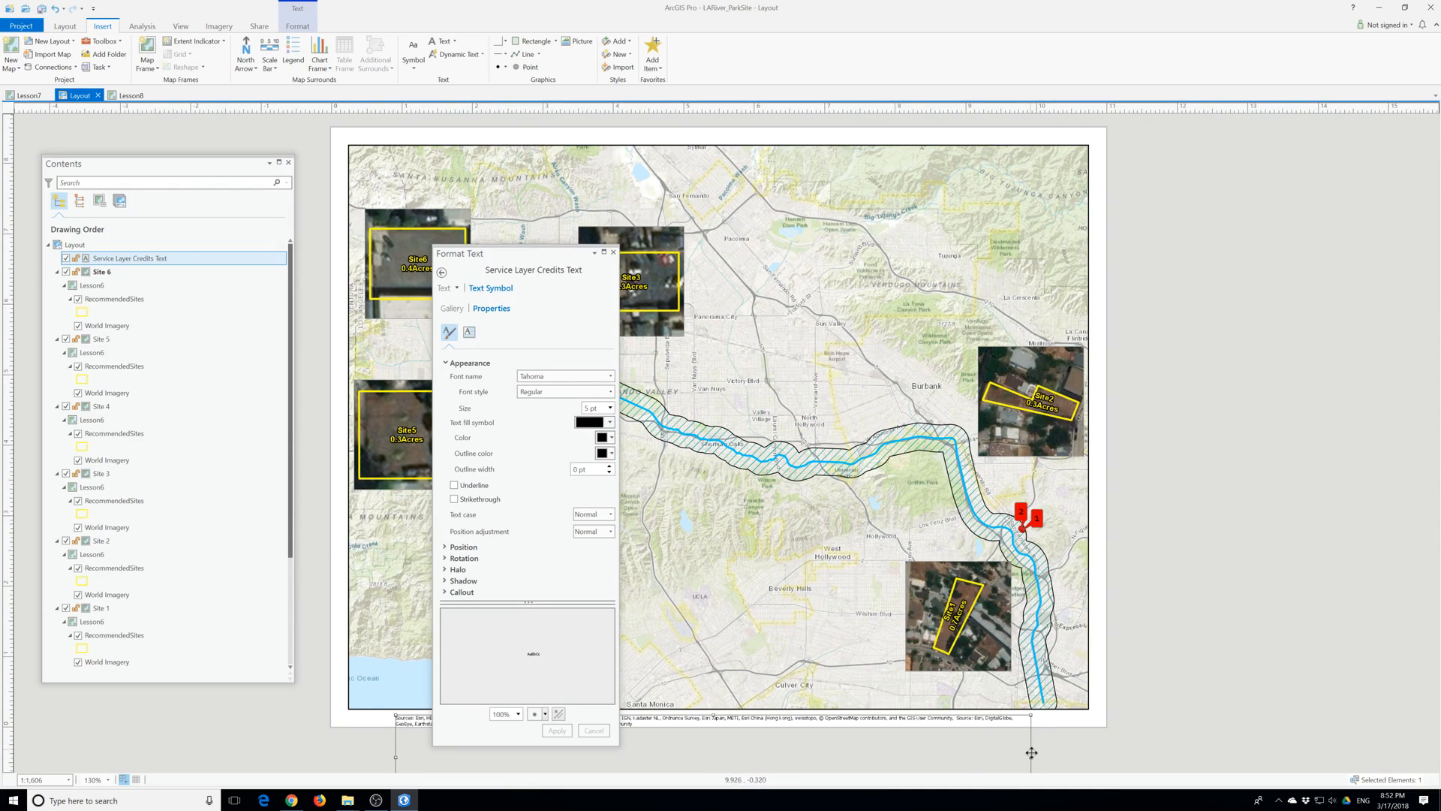
pyautogui.moveTo(1029, 759); pyautogui.dragTo(947, 752)
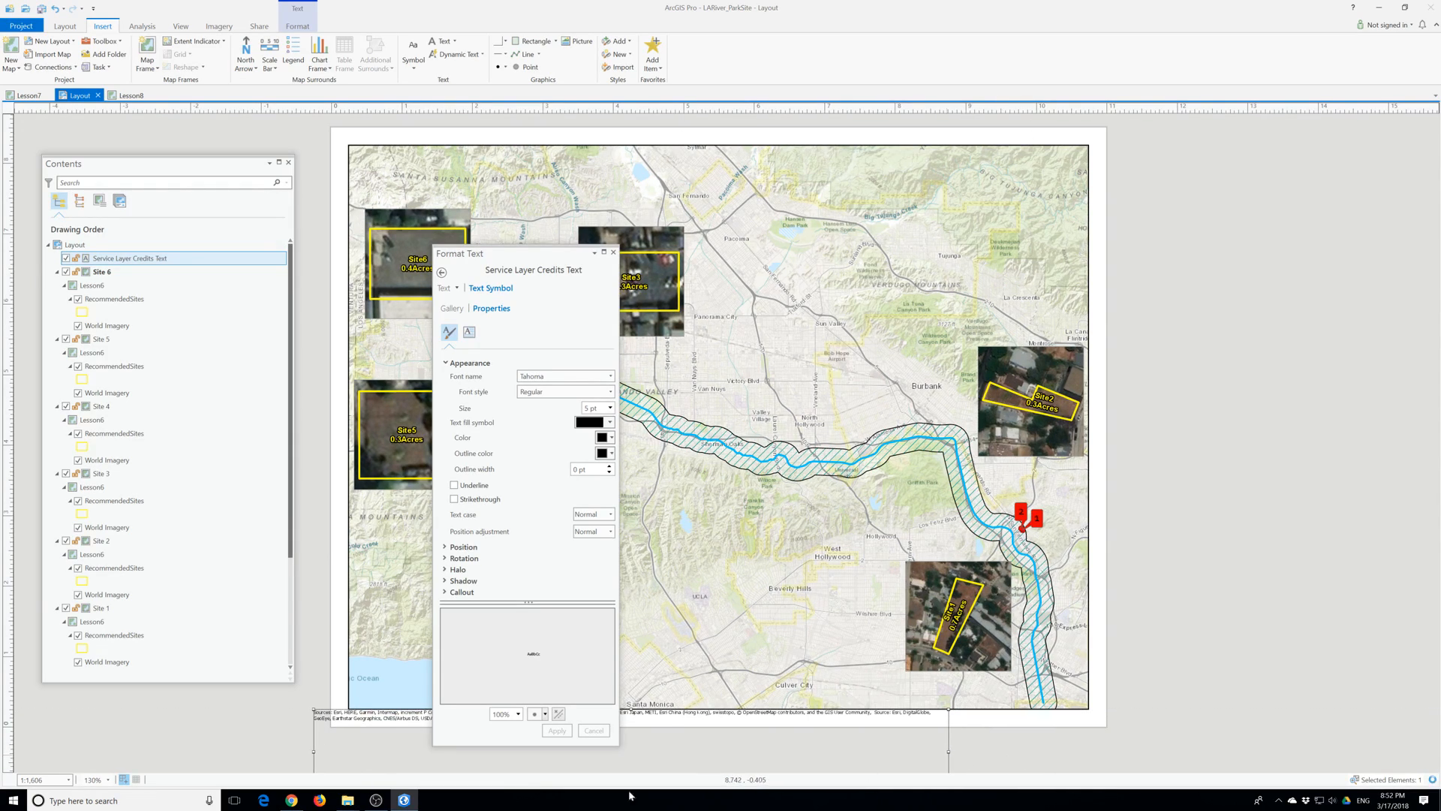
pyautogui.moveTo(315, 750); pyautogui.dragTo(557, 777)
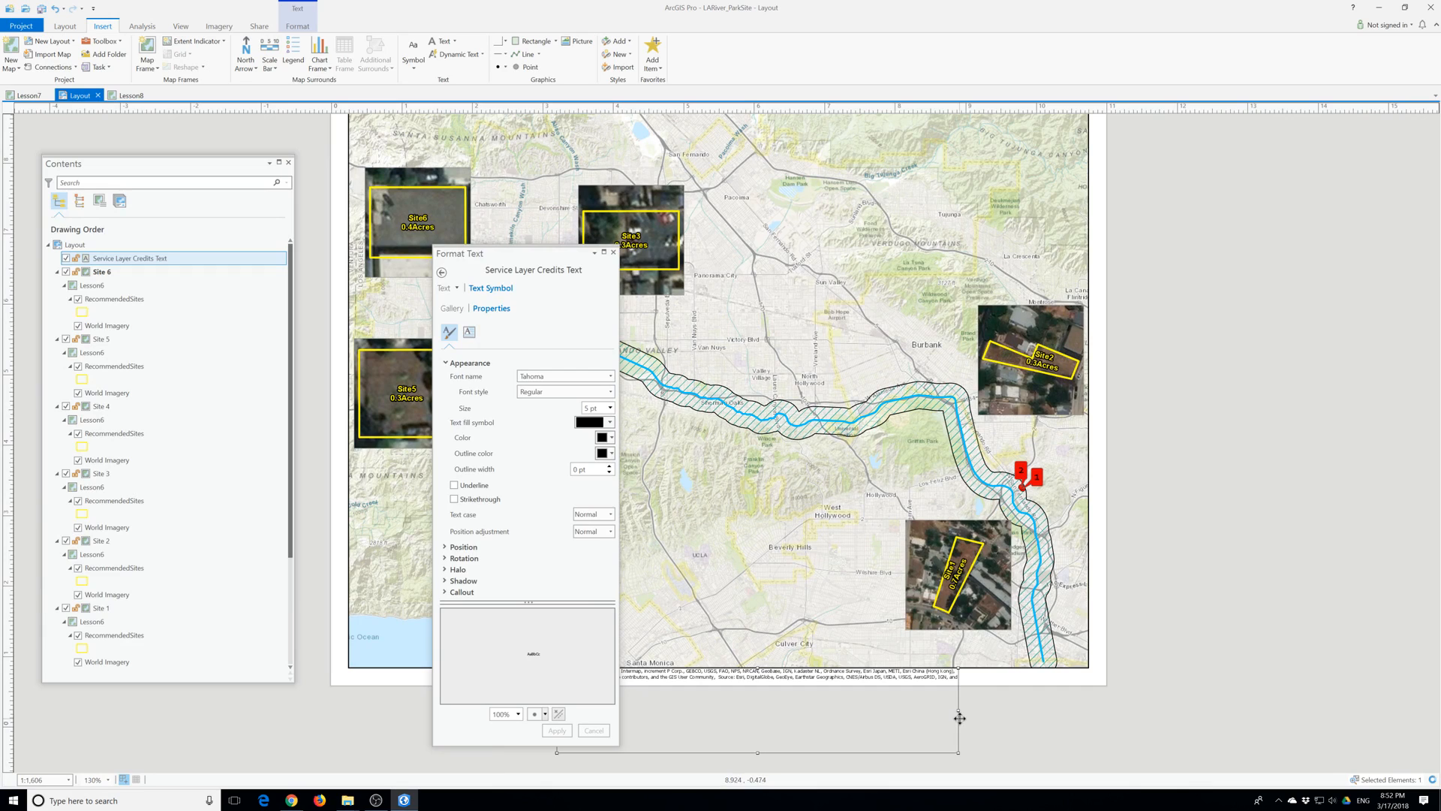
pyautogui.moveTo(955, 711); pyautogui.dragTo(1088, 692)
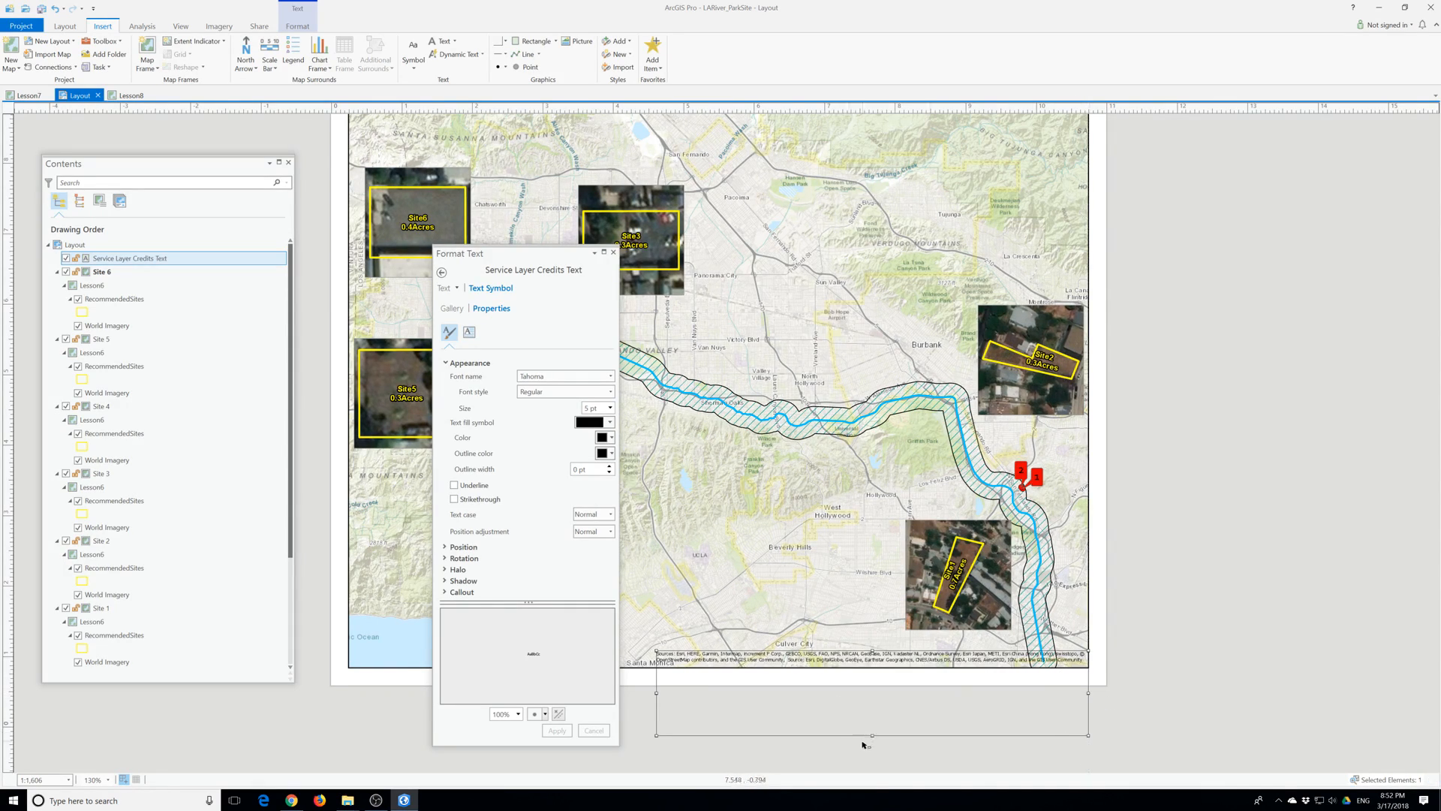
pyautogui.moveTo(846, 733); pyautogui.dragTo(848, 731)
pyautogui.click(1230, 479)
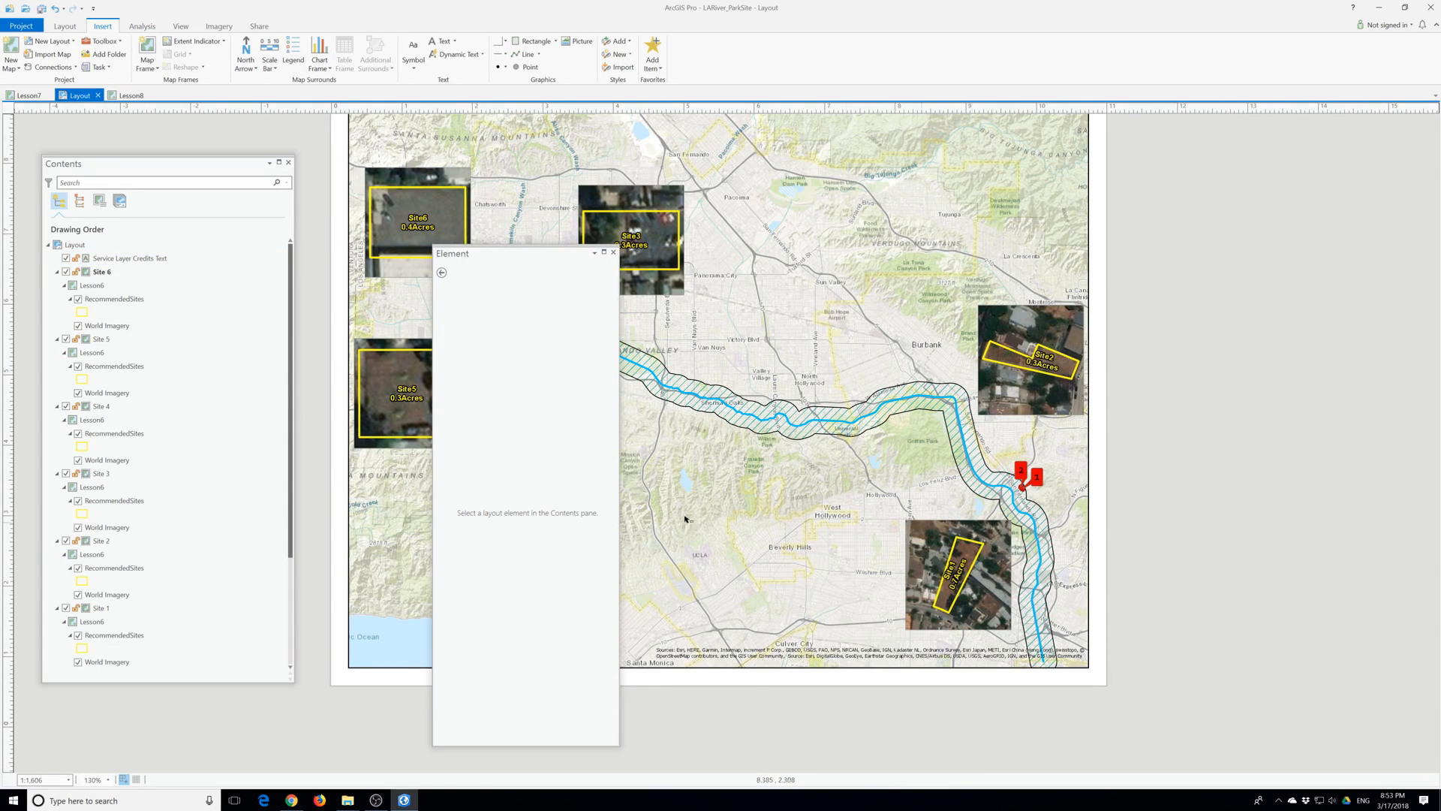
# Draw a dark Scheme 3 leader line about 0.5 in long from the Site 6 inset's southeast corner down to its marker.
pyautogui.moveTo(527, 263); pyautogui.dragTo(210, 300)
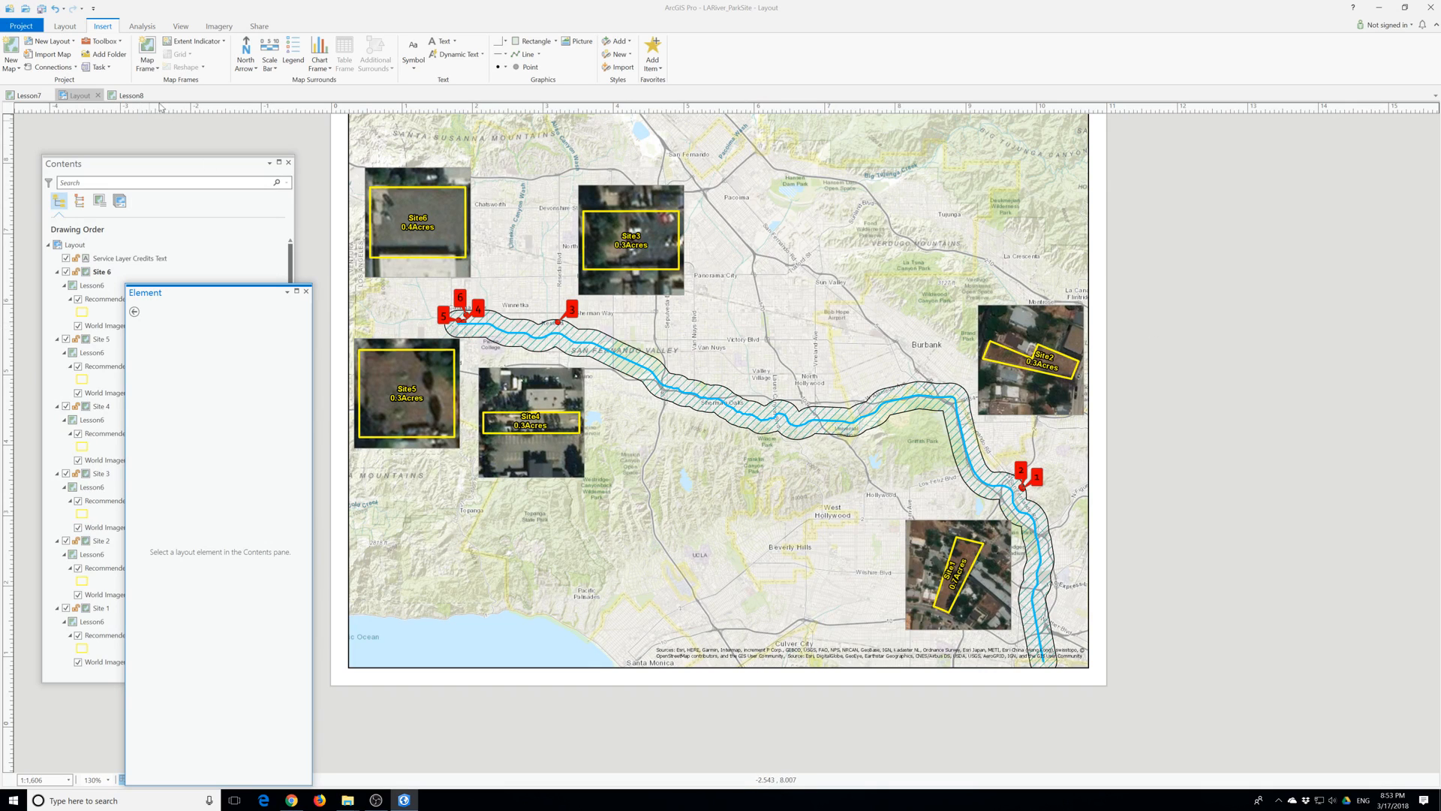
pyautogui.click(66, 28)
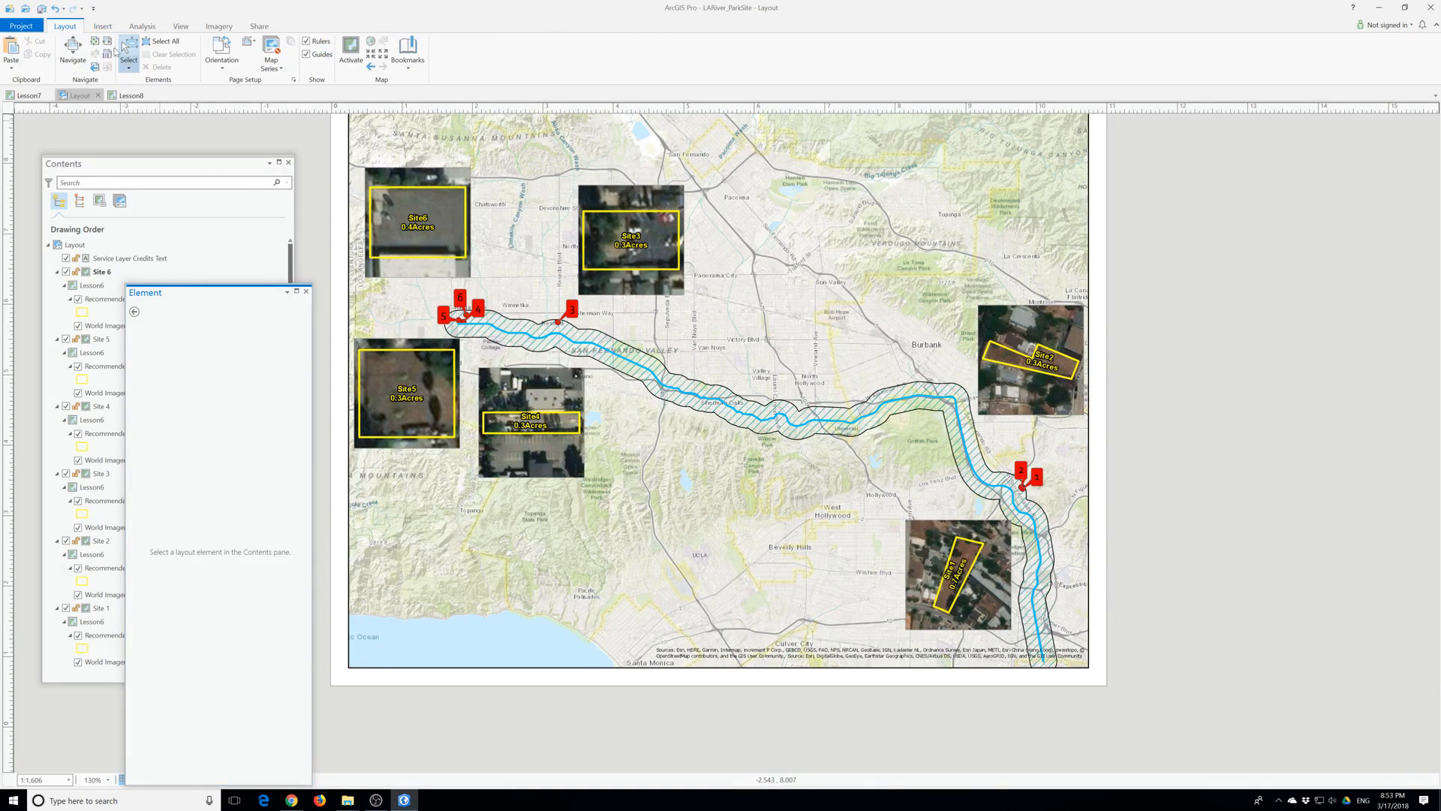
pyautogui.click(95, 42)
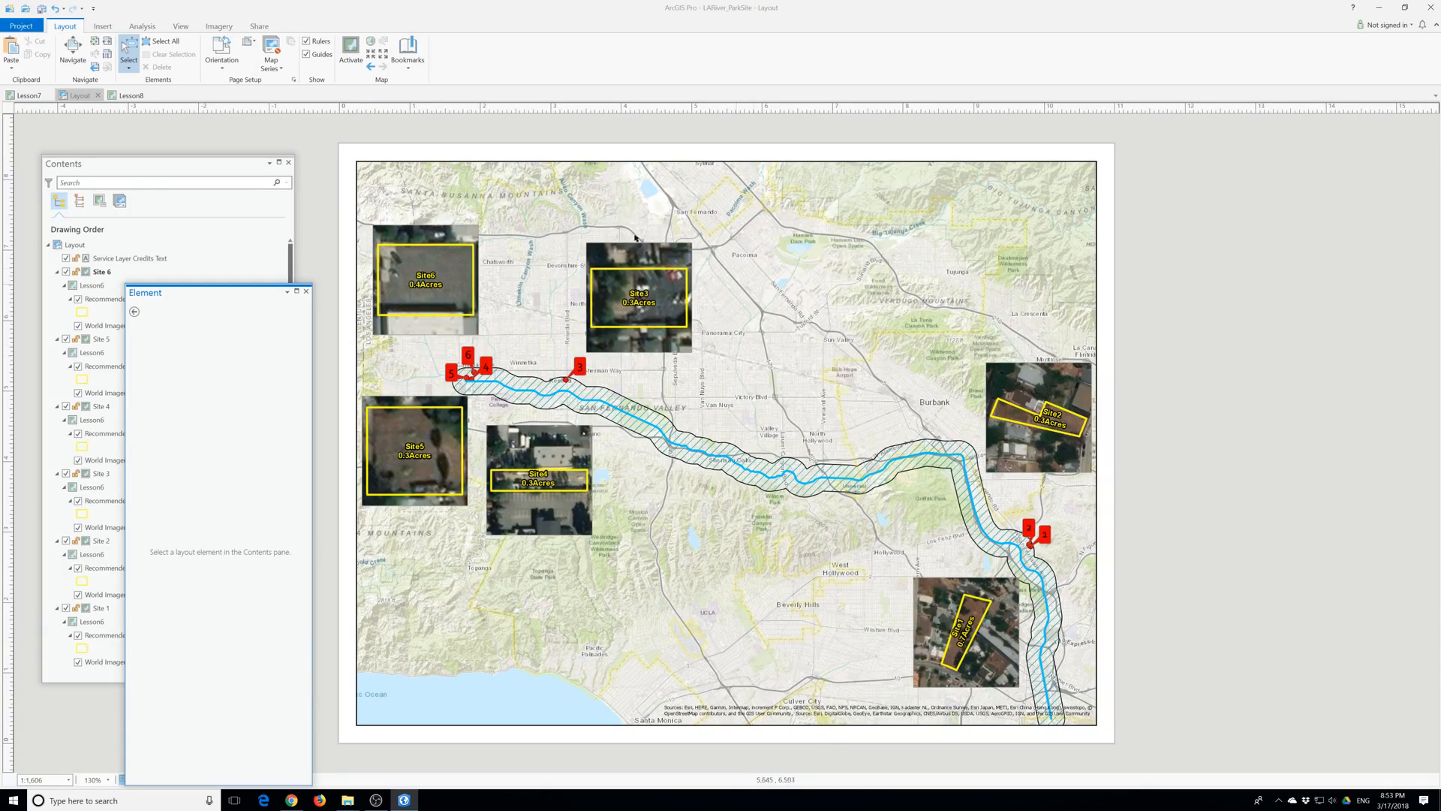
pyautogui.click(102, 27)
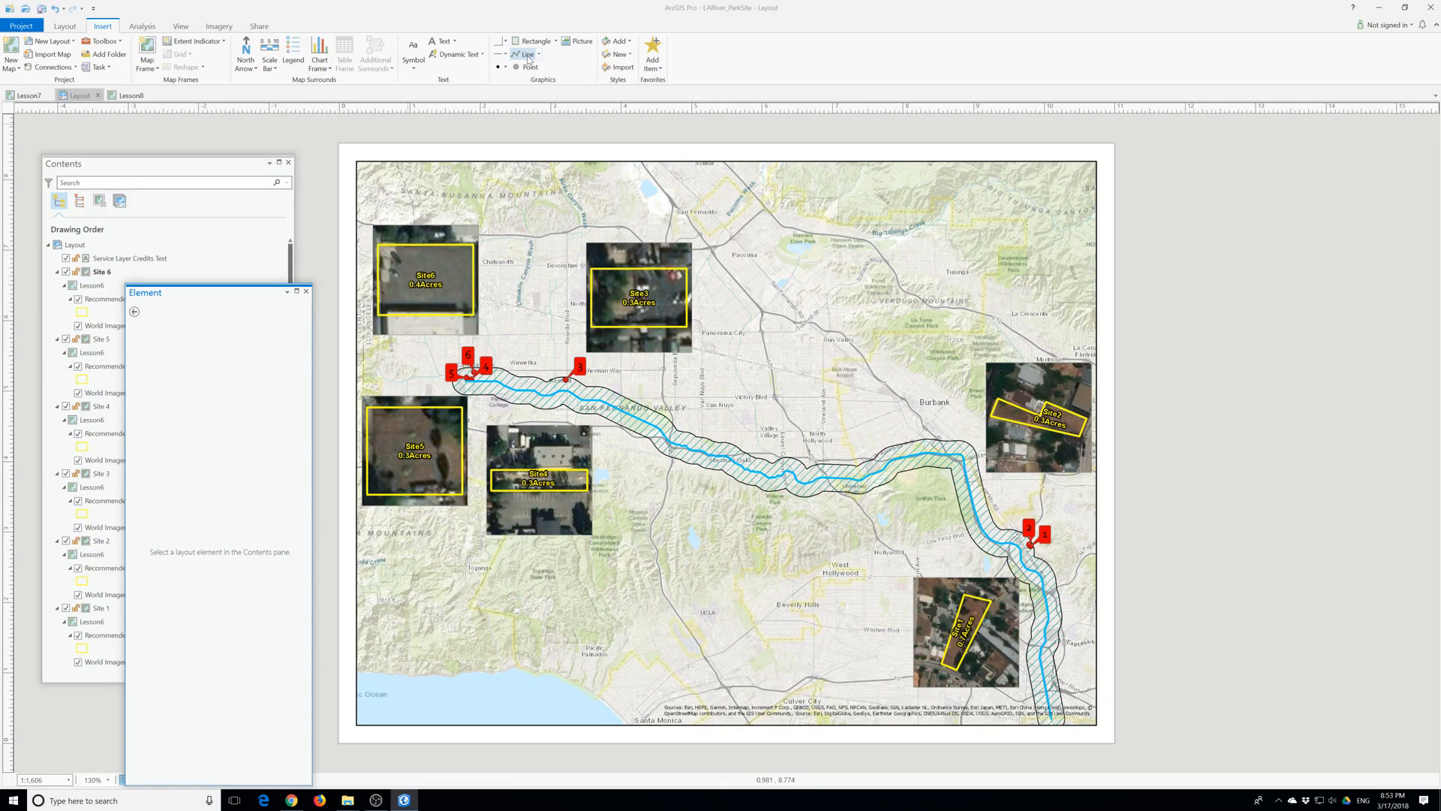
pyautogui.click(505, 56)
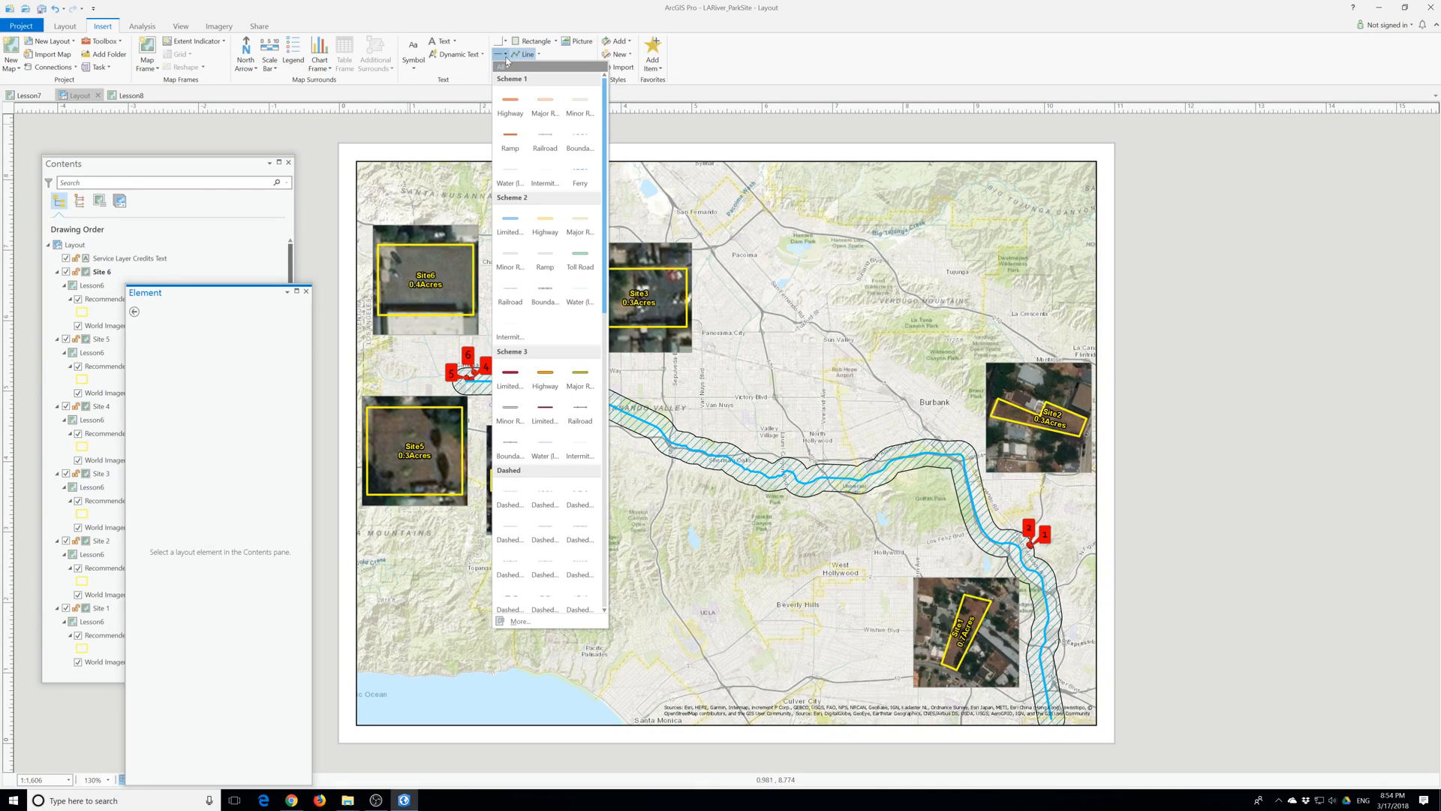
pyautogui.click(545, 411)
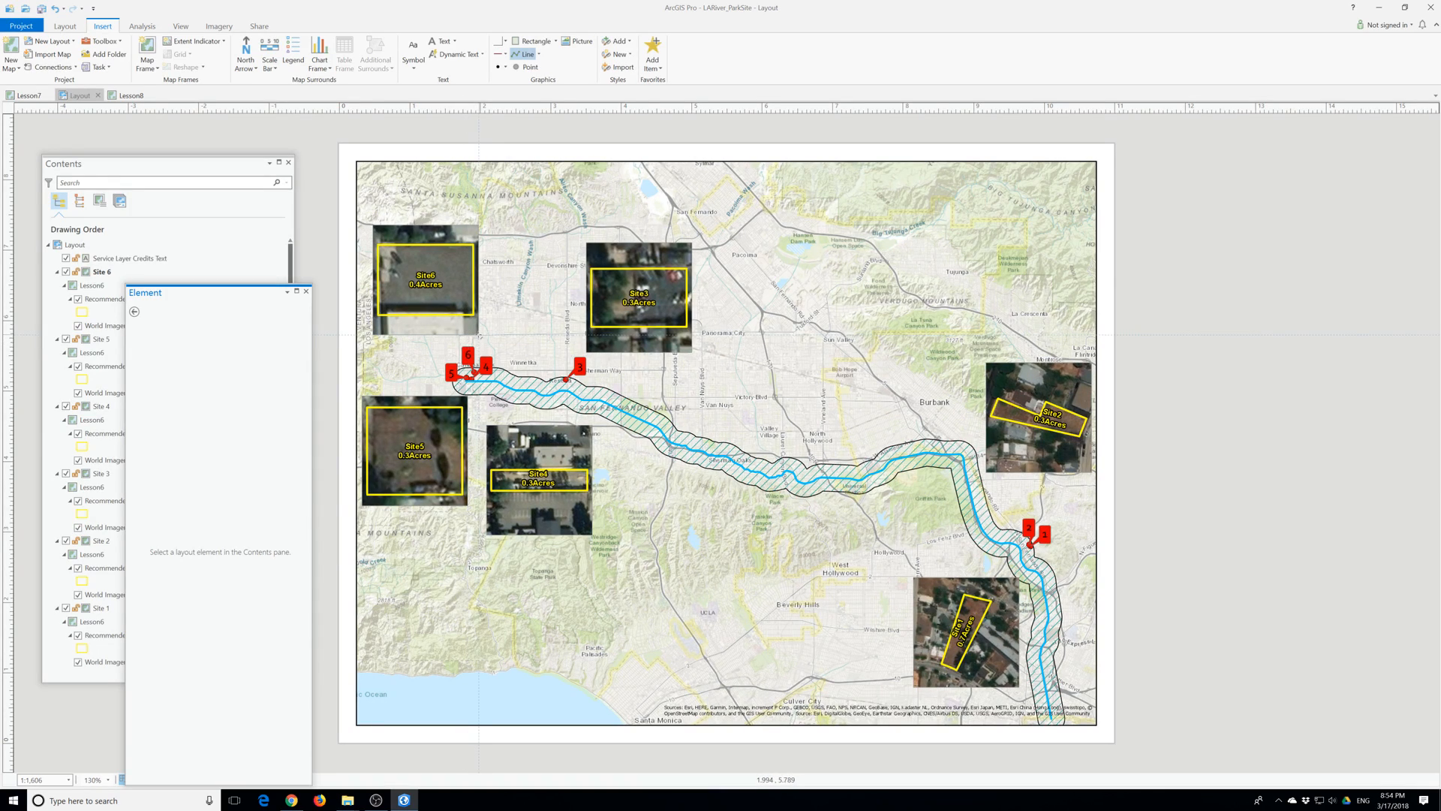
pyautogui.click(478, 334)
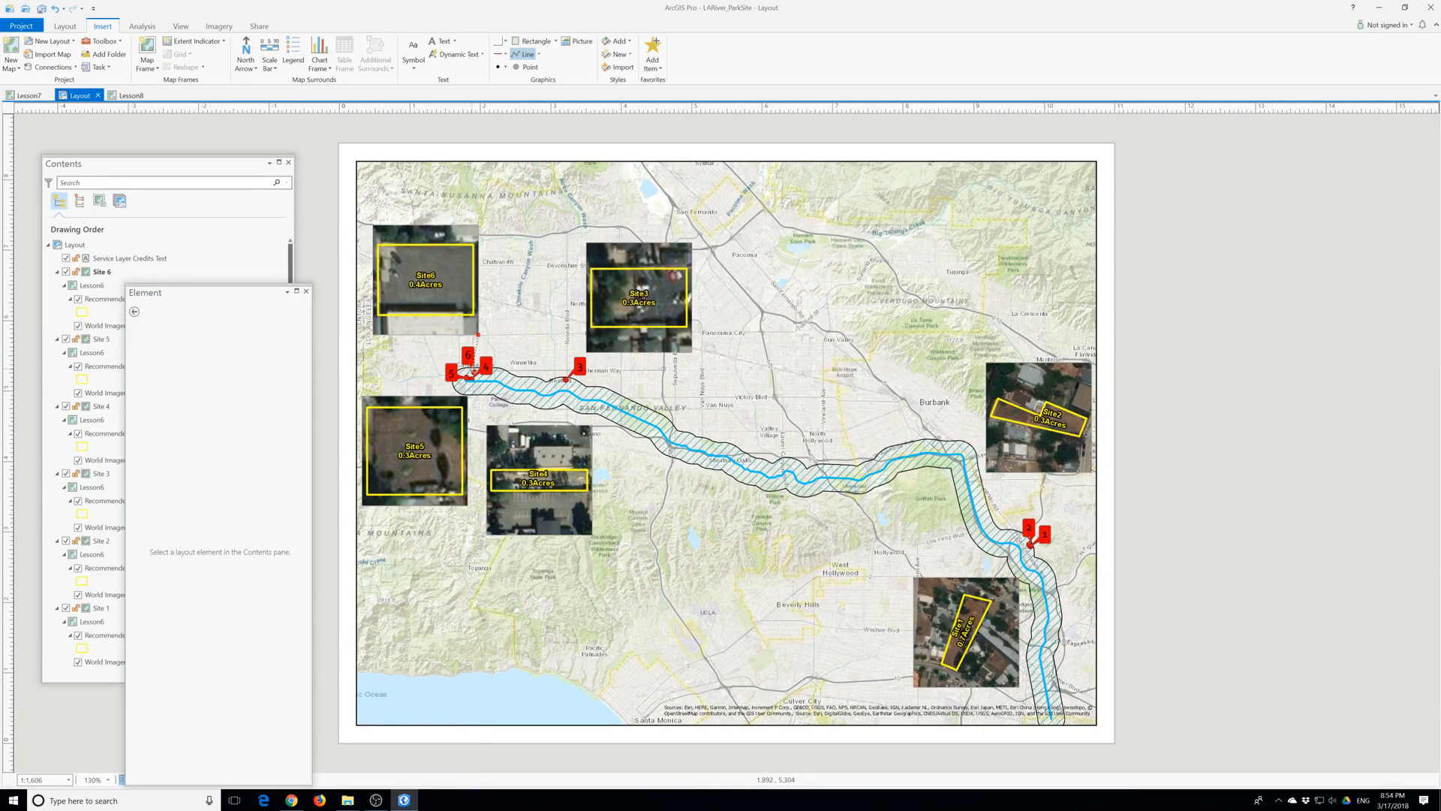
pyautogui.doubleClick(475, 370)
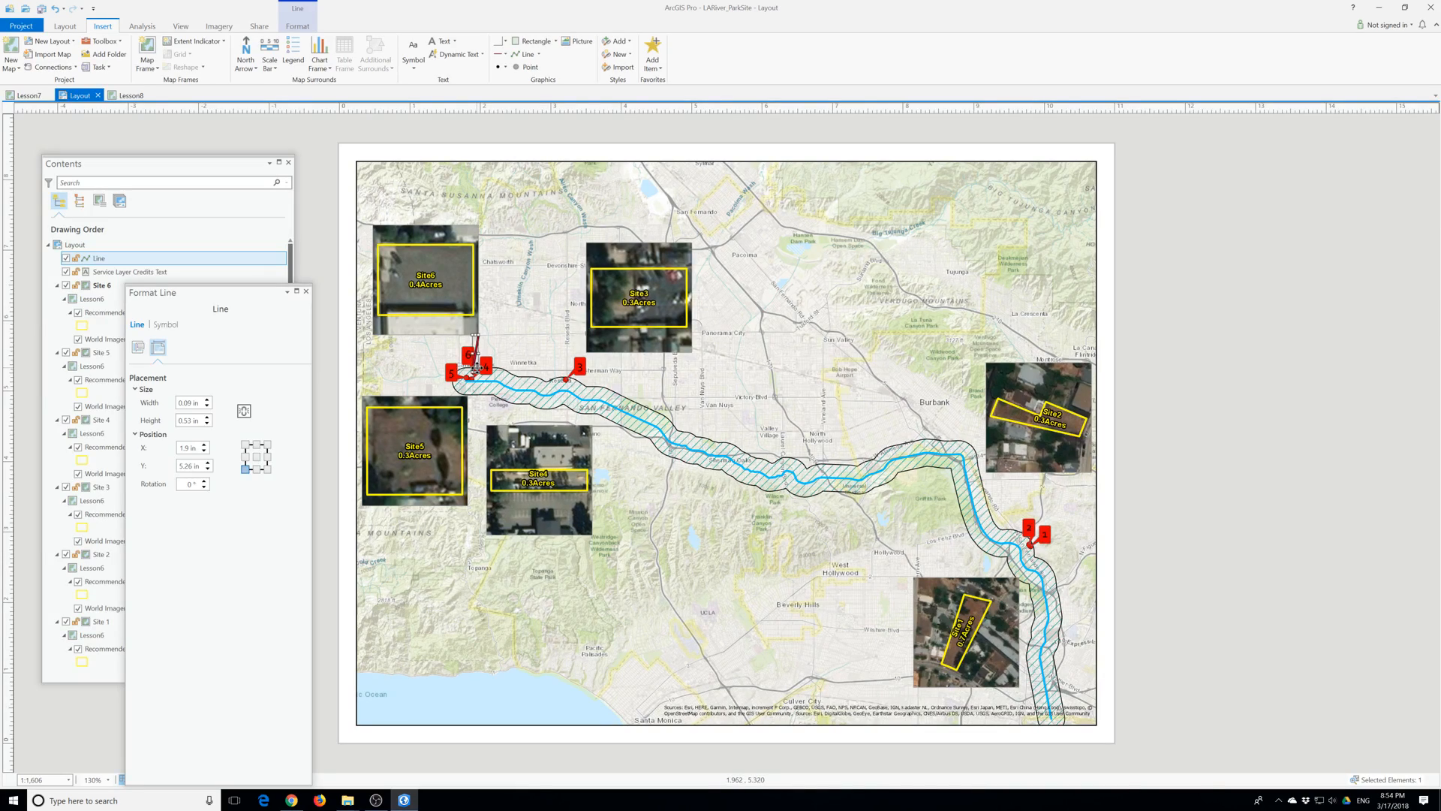
# Select the Site 6 inset map frame beside its leader line.
pyautogui.scroll(4, 475, 368)
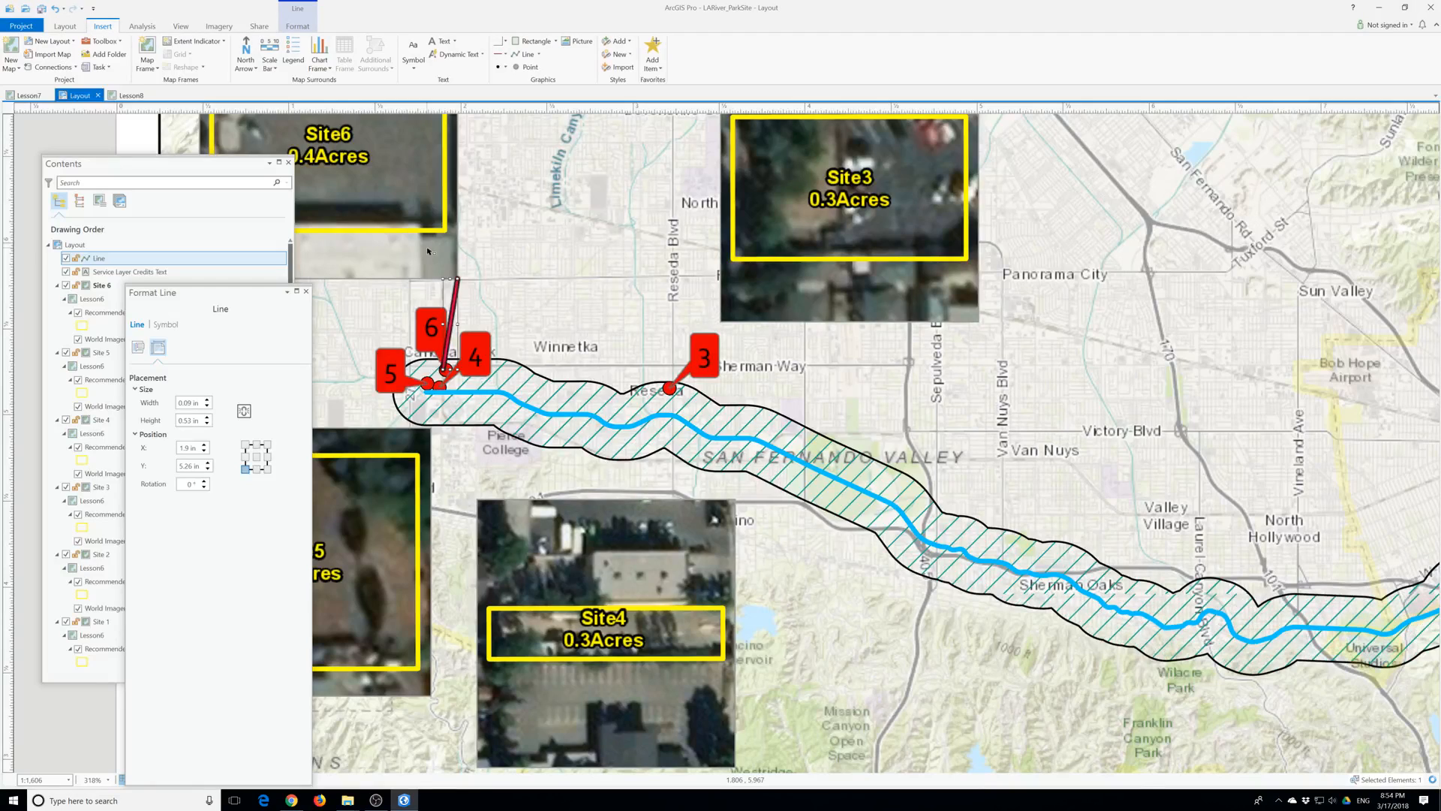
pyautogui.click(403, 238)
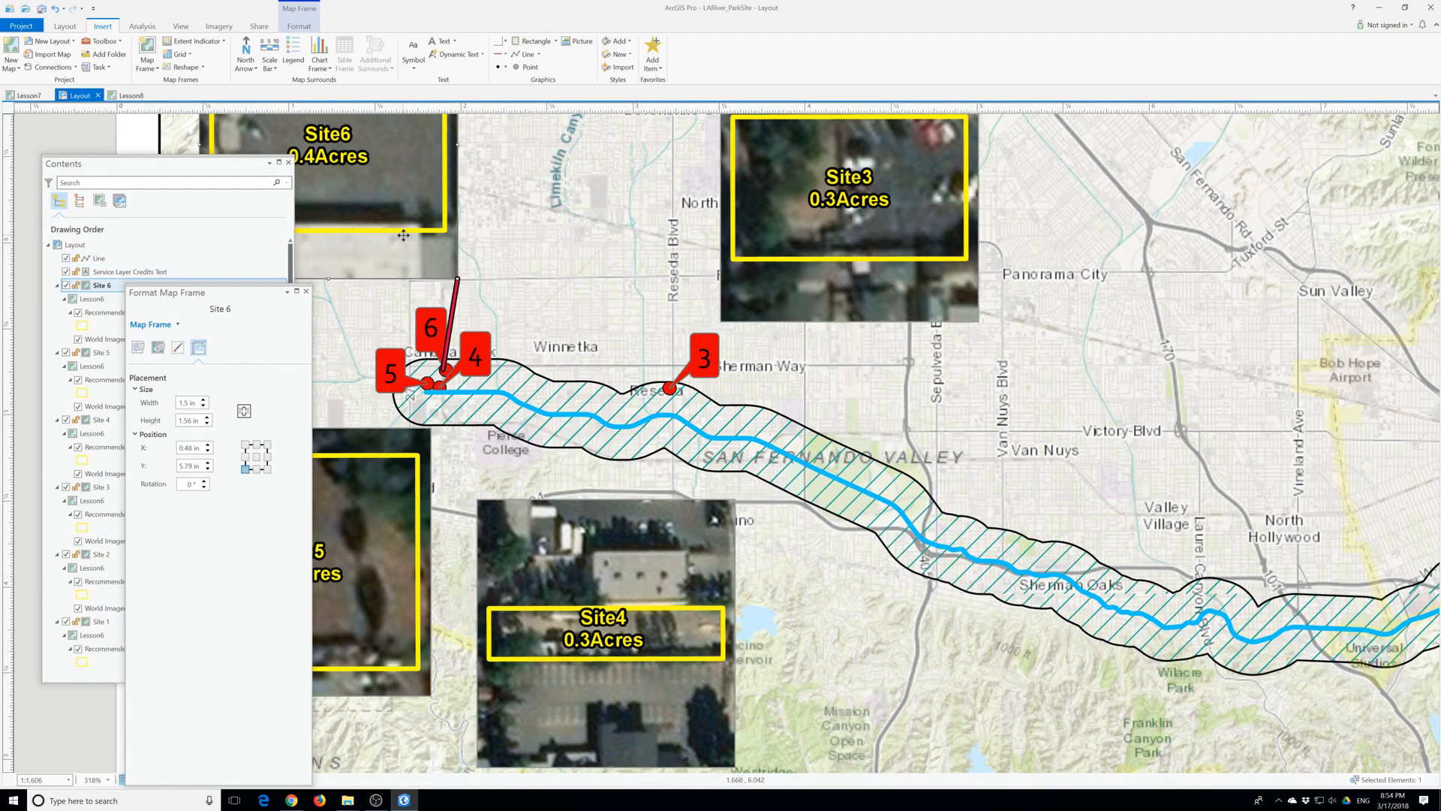
# Move the Site 6 inset map farther right and nudge its slanted leader line slightly right near marker 6.
pyautogui.moveTo(403, 235); pyautogui.dragTo(476, 230)
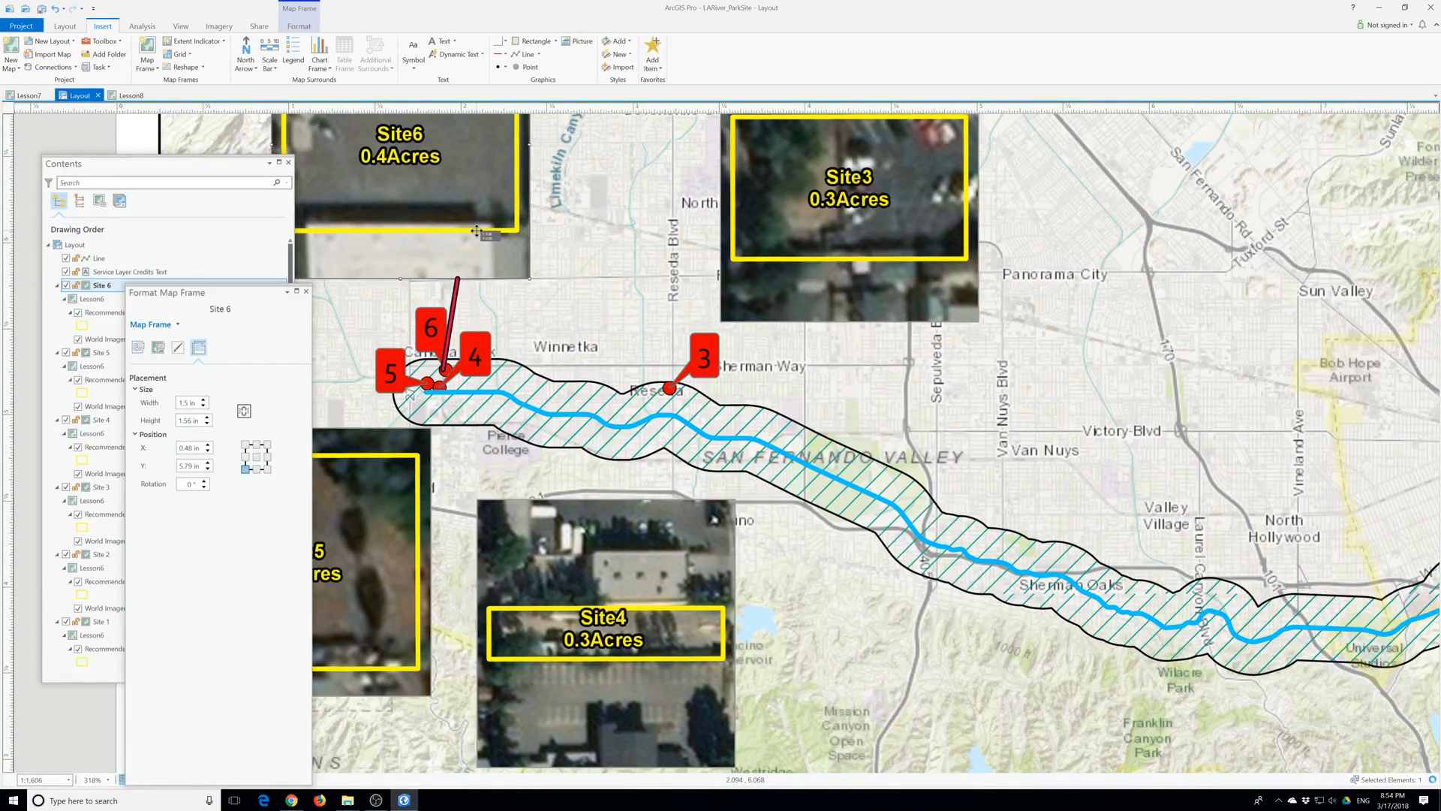
pyautogui.click(457, 316)
pyautogui.moveTo(444, 370); pyautogui.dragTo(449, 370)
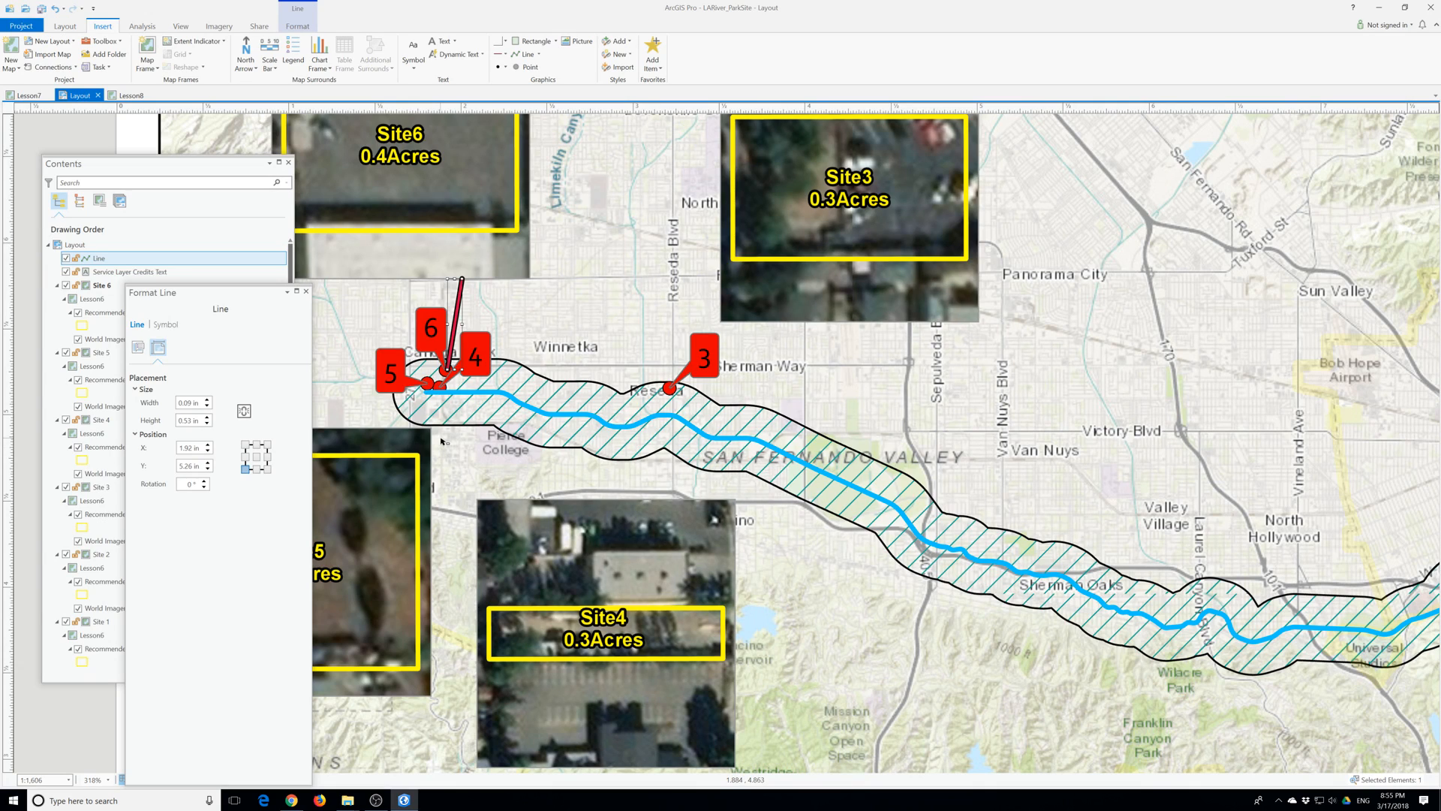
# Draw an angled leader line about 0.85 in wide and 0.66 in high from marker 4 across and down to the Site 4 inset.
pyautogui.click(442, 388)
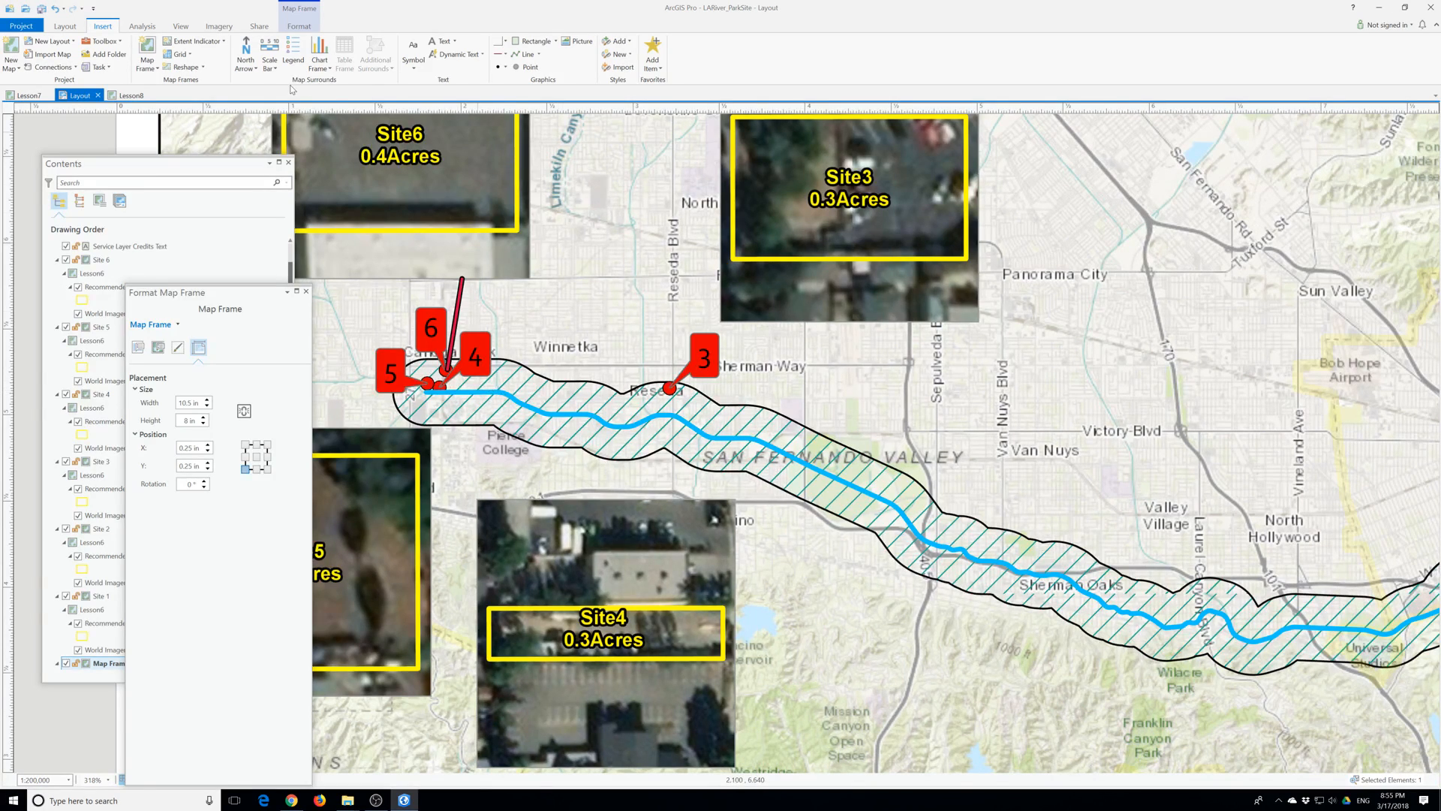
pyautogui.click(524, 54)
pyautogui.click(425, 390)
pyautogui.doubleClick(584, 391)
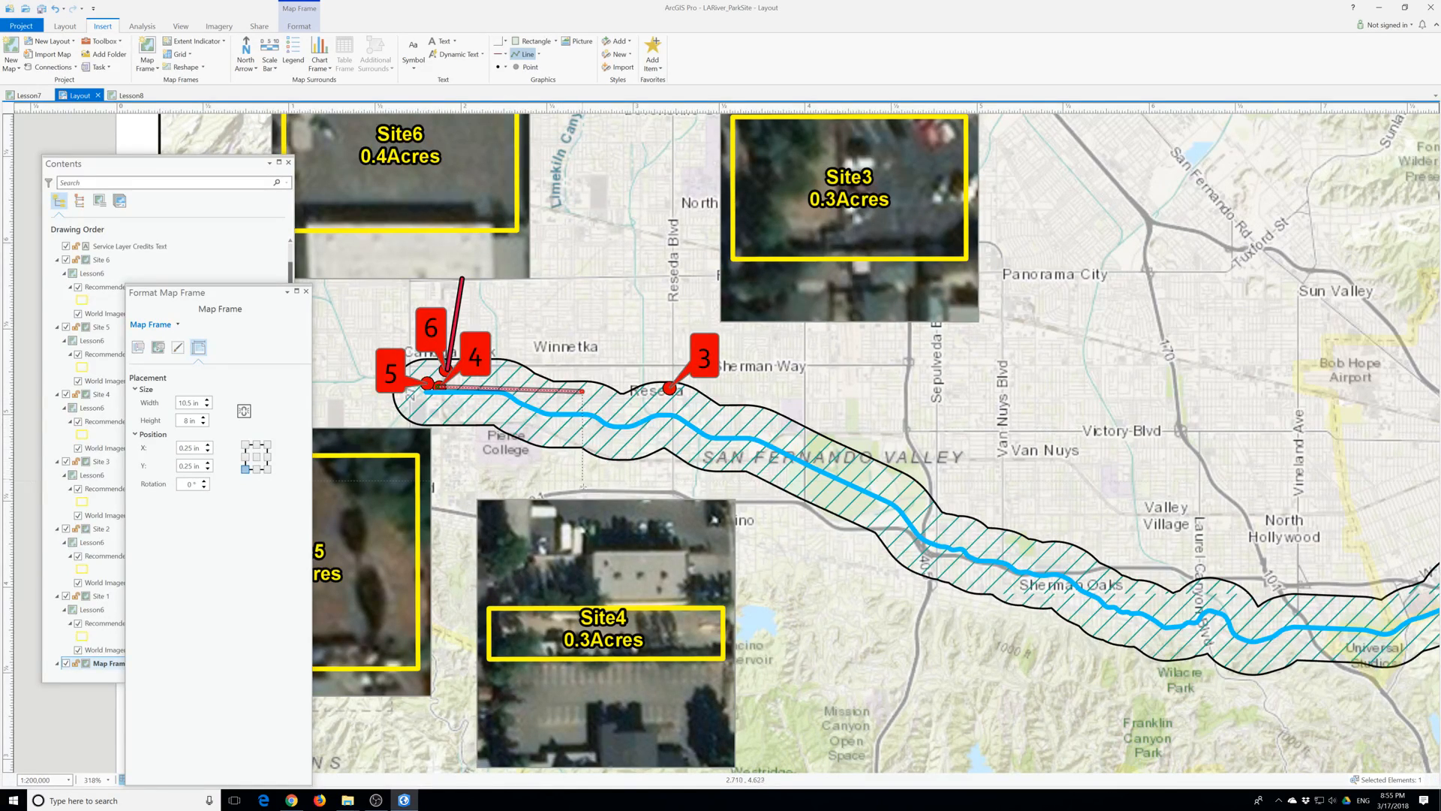
pyautogui.doubleClick(583, 496)
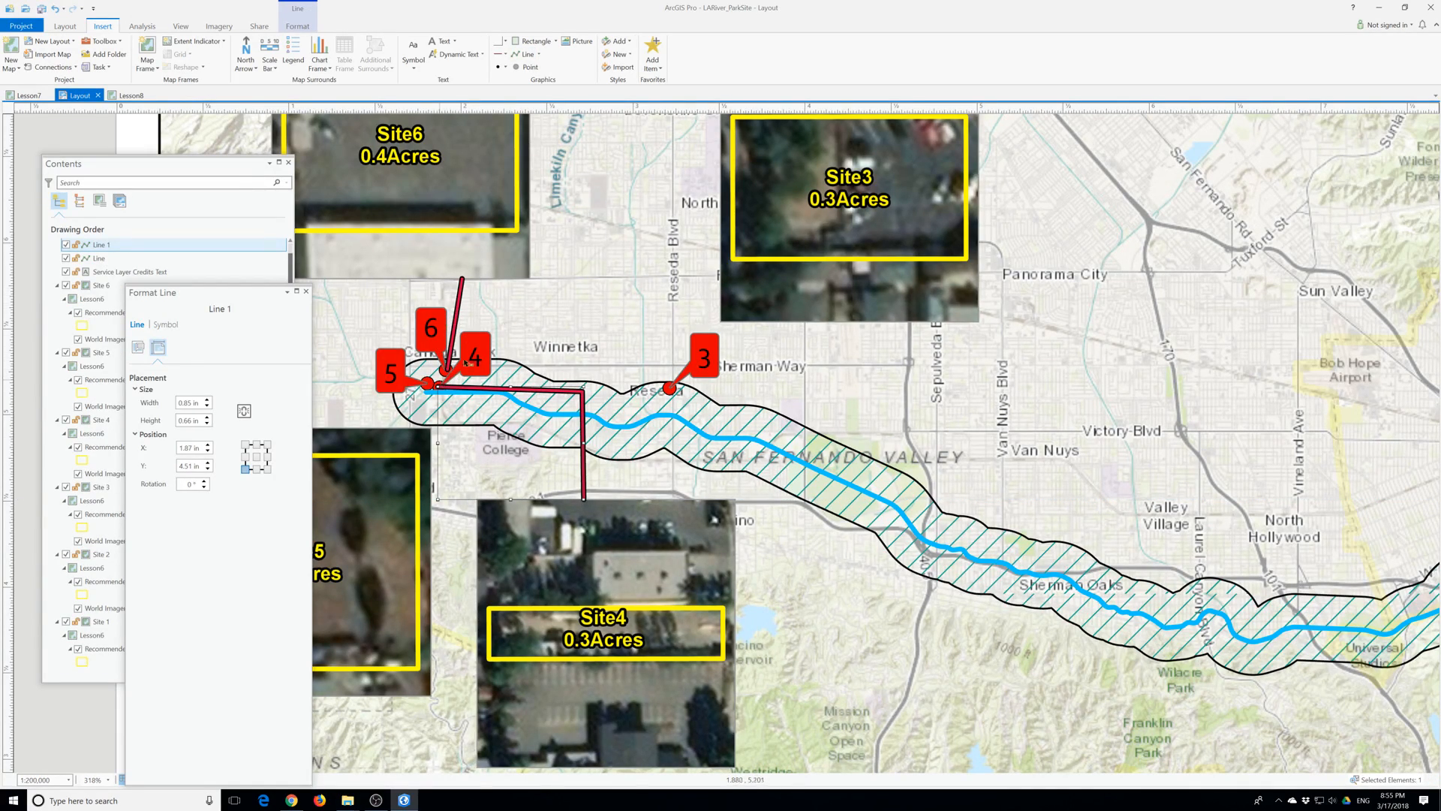
# Replace the slanted Site 6 leader with a nearly vertical line about 0.54 in high from marker 6 up to the Site 6 inset.
pyautogui.click(457, 324)
pyautogui.press('Delete')
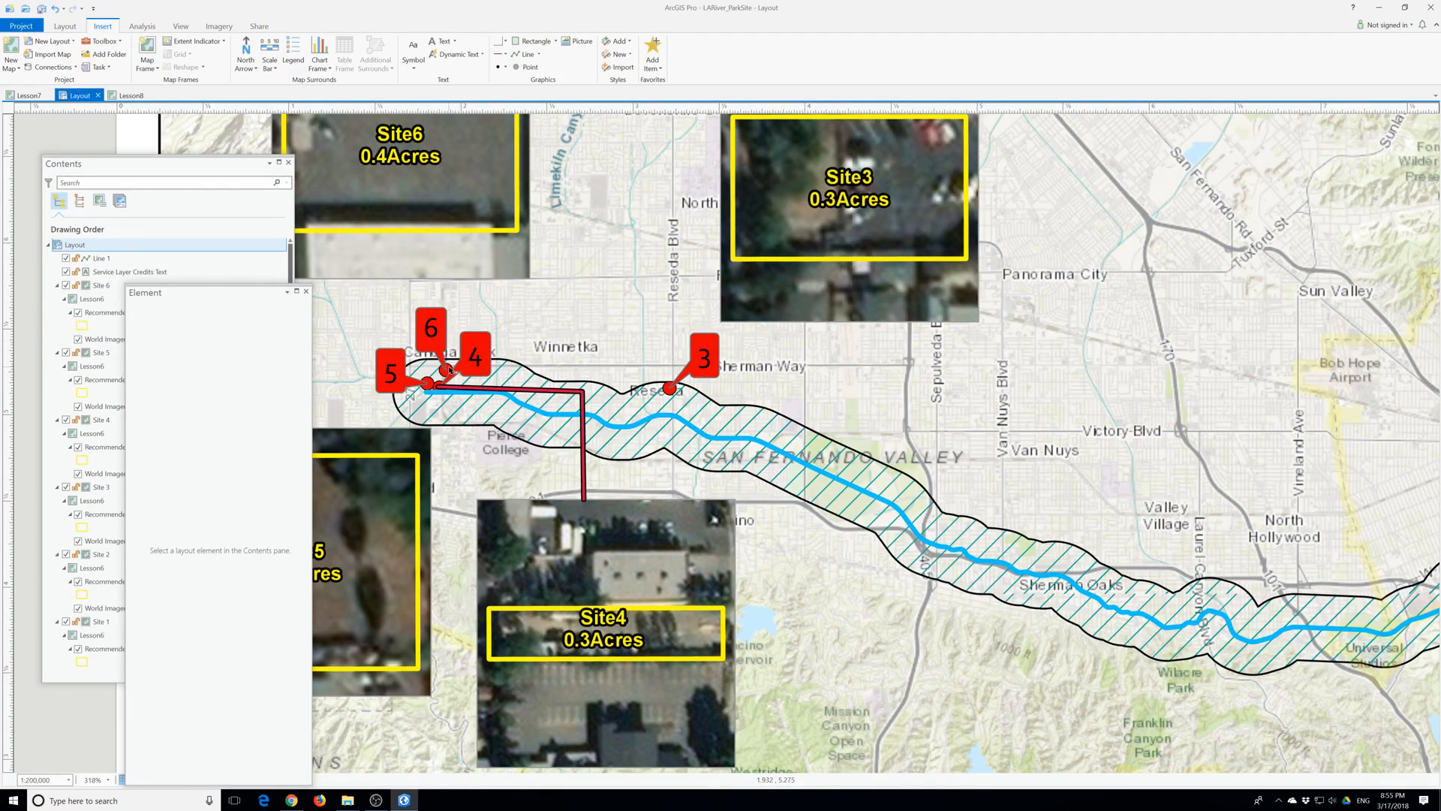
pyautogui.click(450, 370)
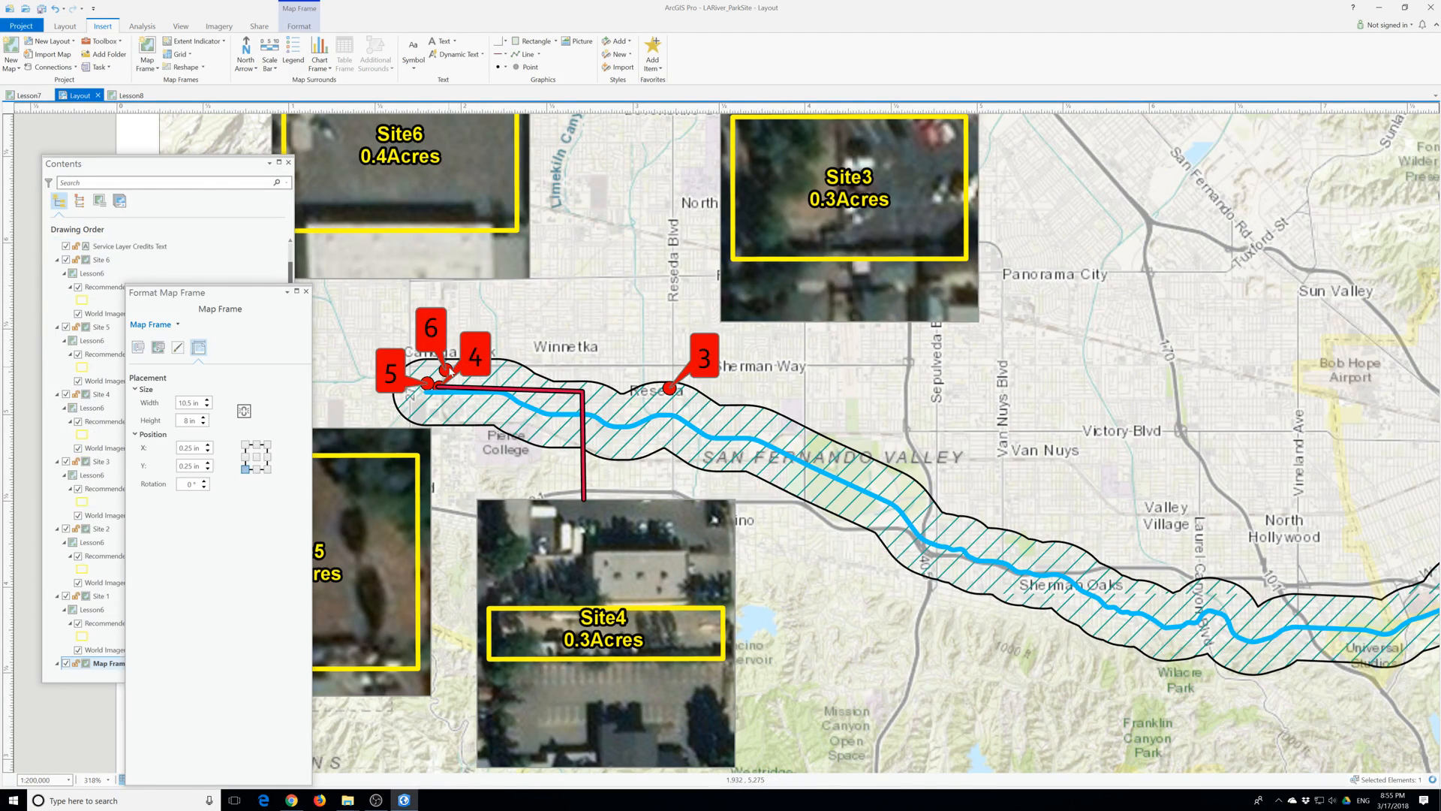
pyautogui.click(525, 54)
pyautogui.click(447, 369)
pyautogui.doubleClick(451, 277)
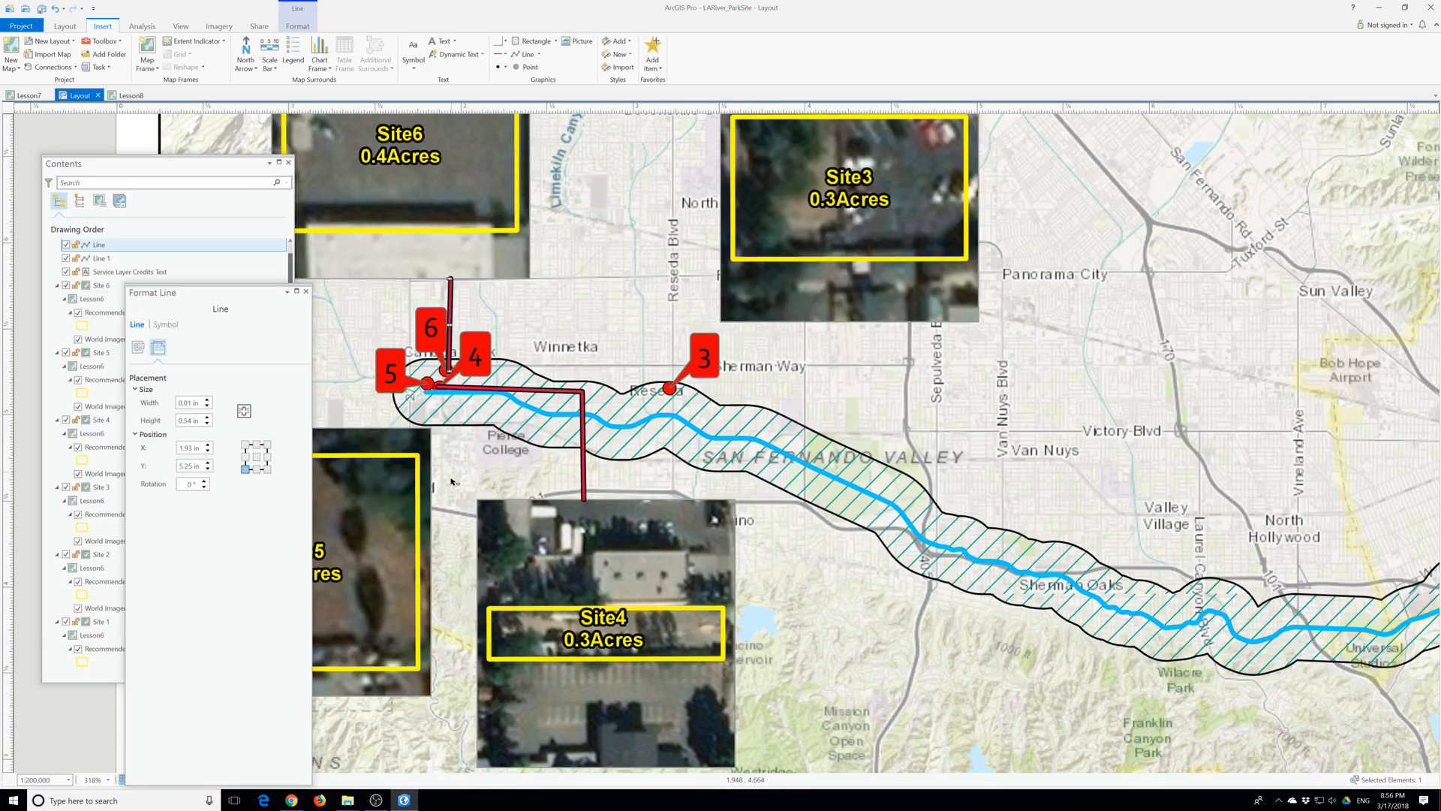
# Draw a vertical leader line about 0.24 in high below marker 5 and move the Site 5 inset to about X 0.51 in, Y 3.36 in.
pyautogui.scroll(-5, 454, 475)
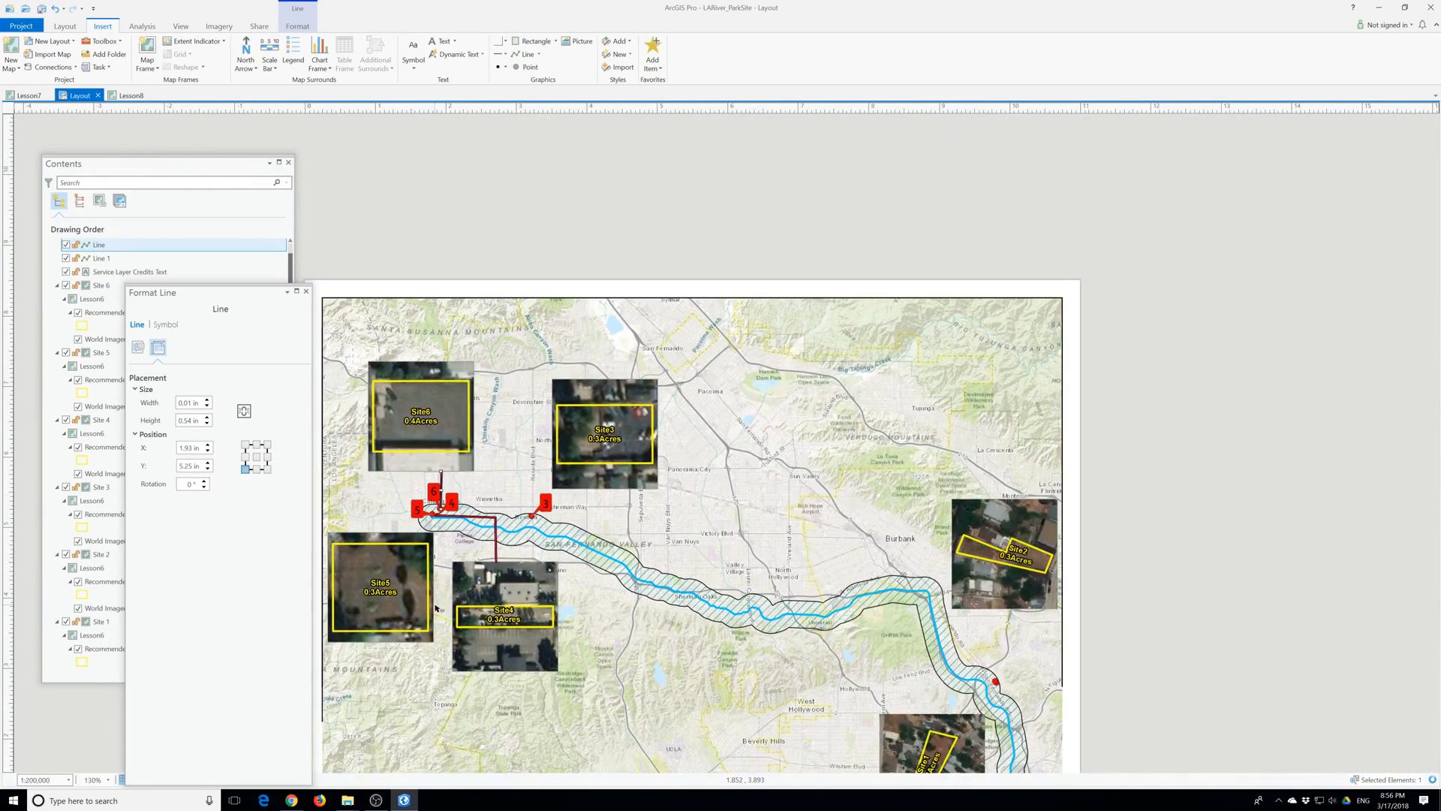
pyautogui.scroll(-2, 450, 600)
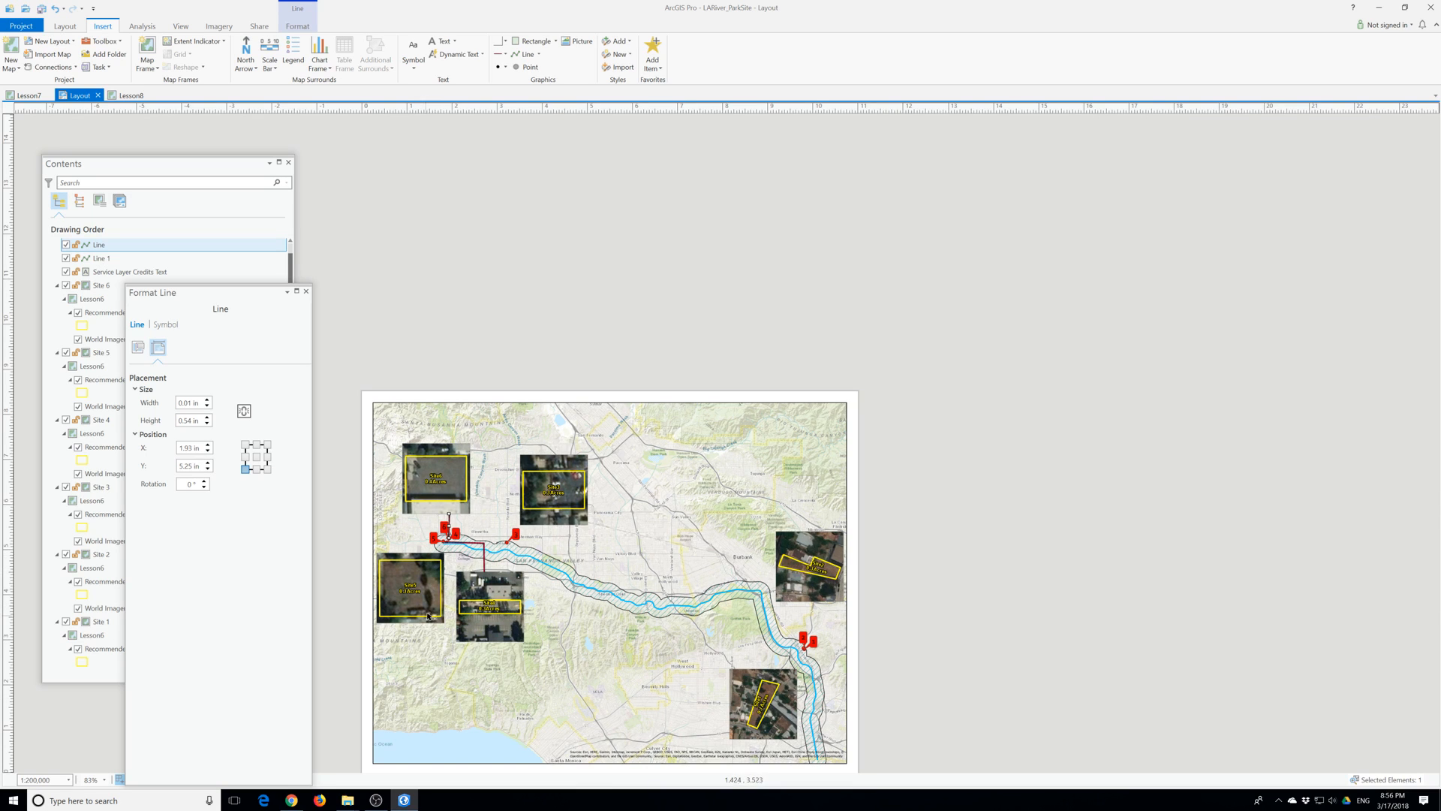
pyautogui.scroll(2, 429, 616)
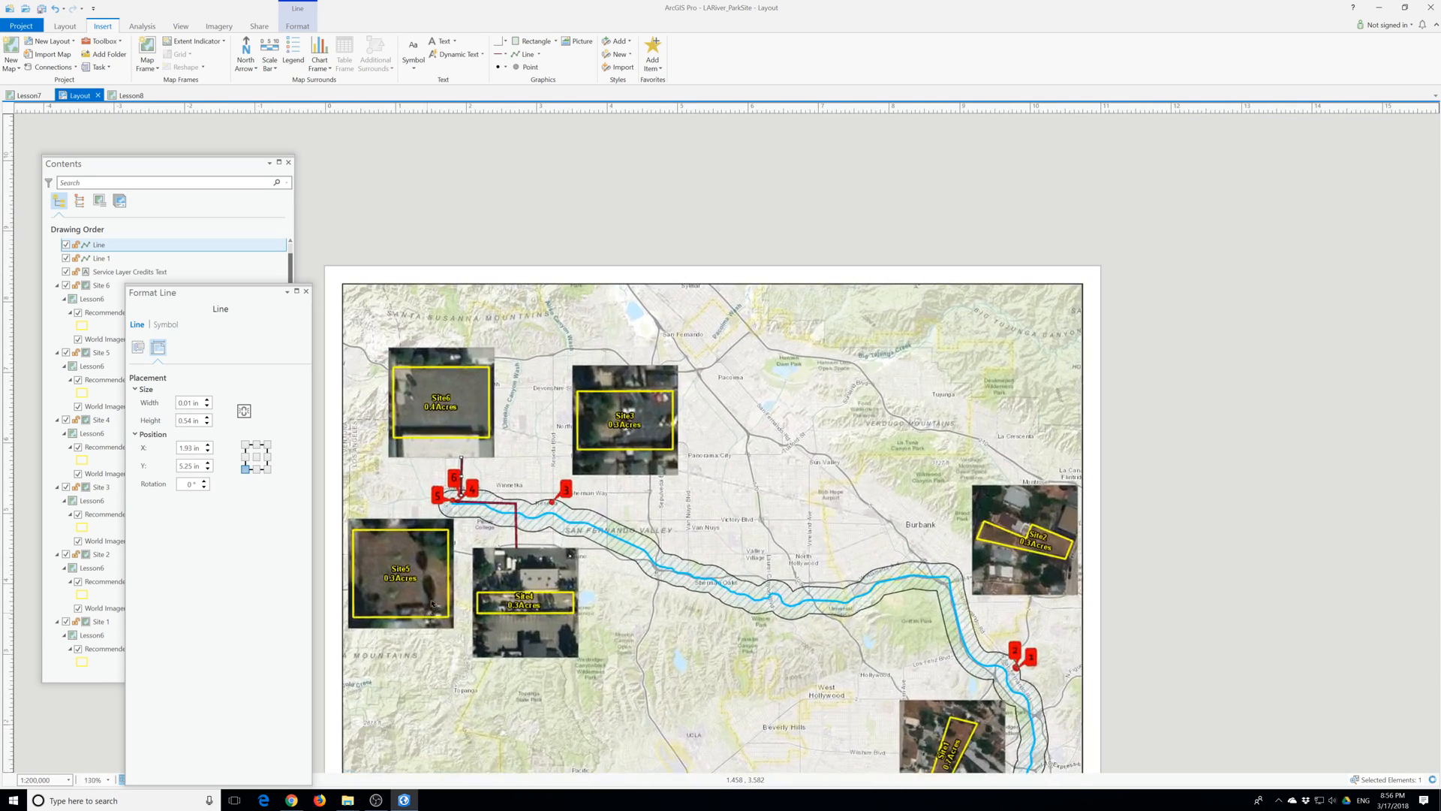
pyautogui.click(454, 504)
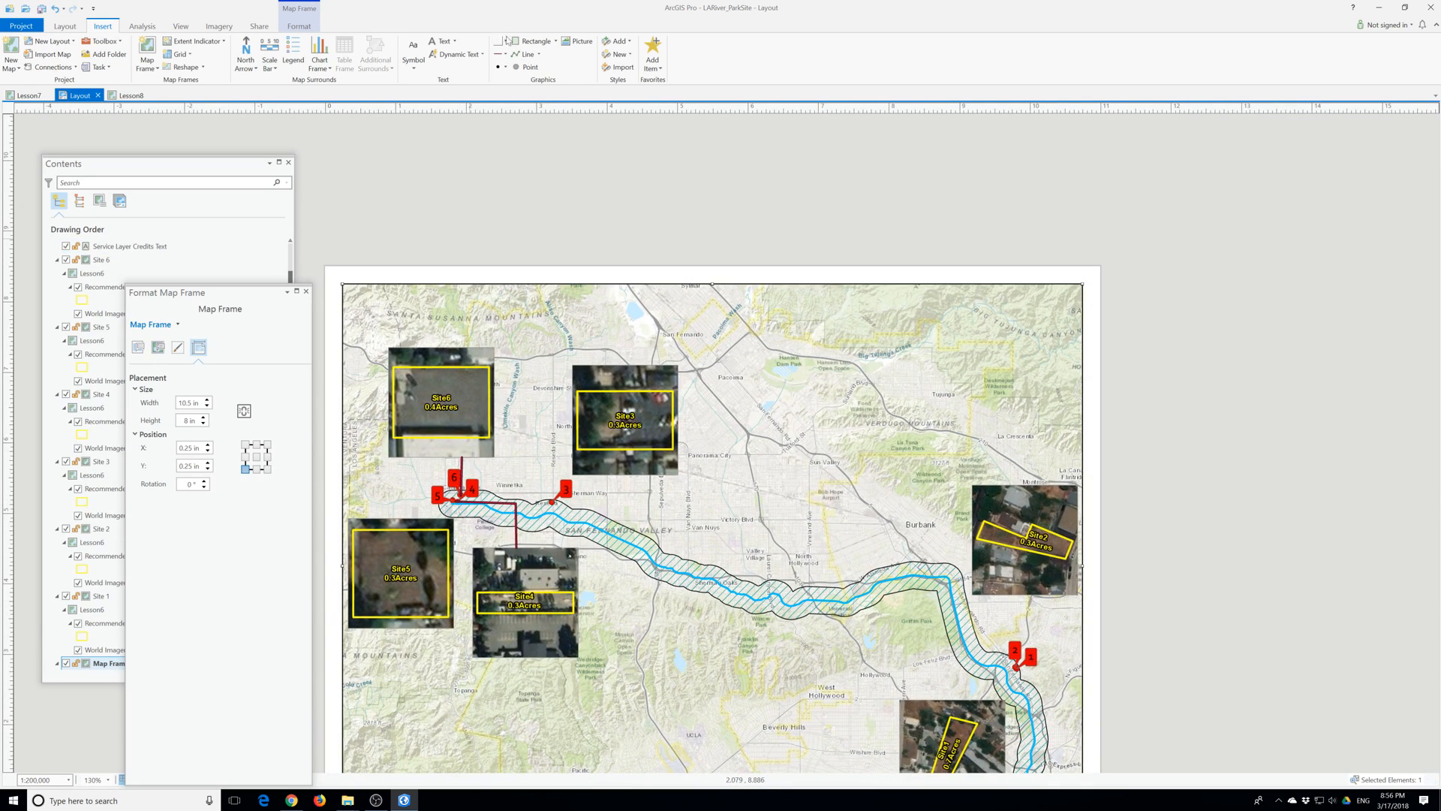
pyautogui.click(523, 55)
pyautogui.doubleClick(453, 518)
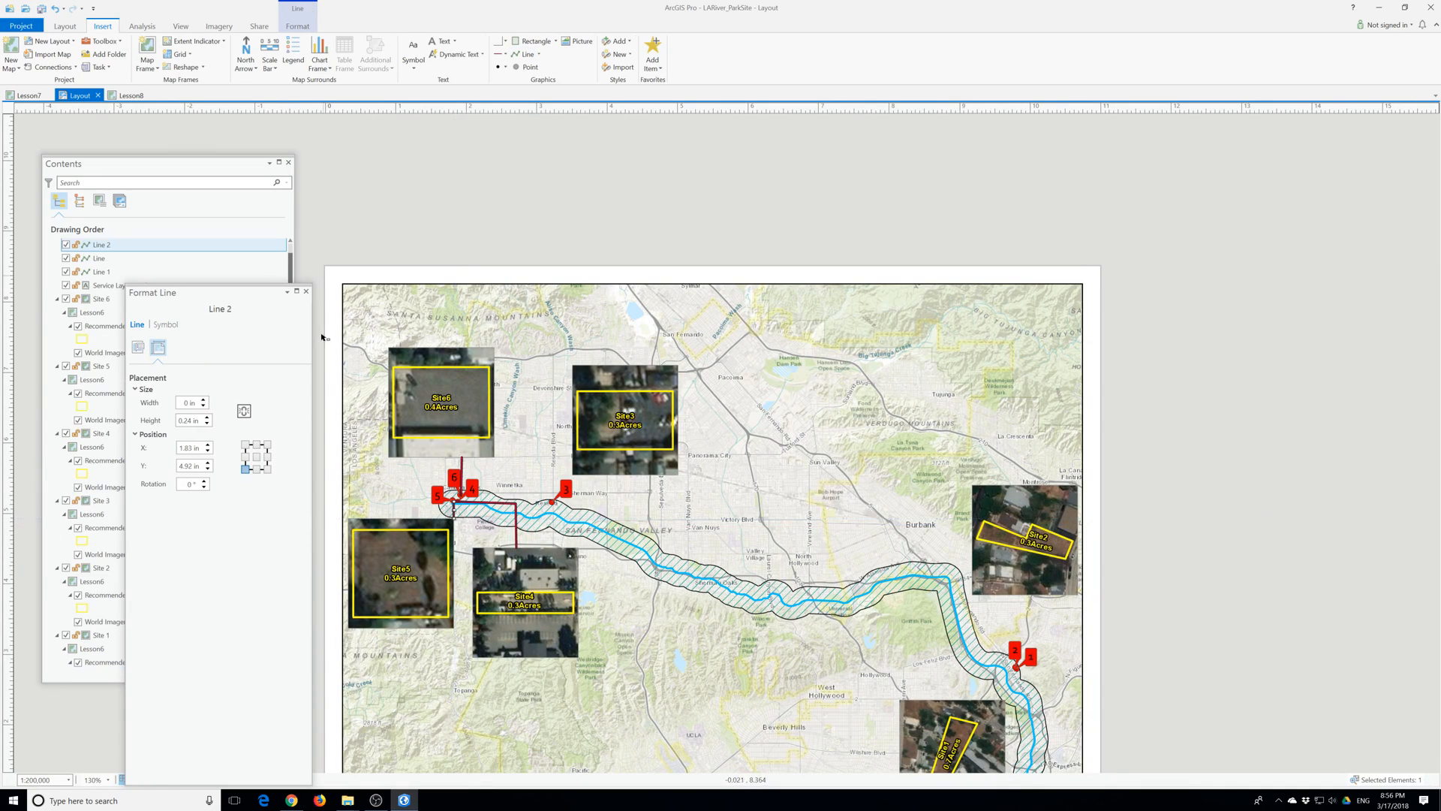
pyautogui.click(424, 574)
pyautogui.moveTo(405, 563); pyautogui.dragTo(417, 559)
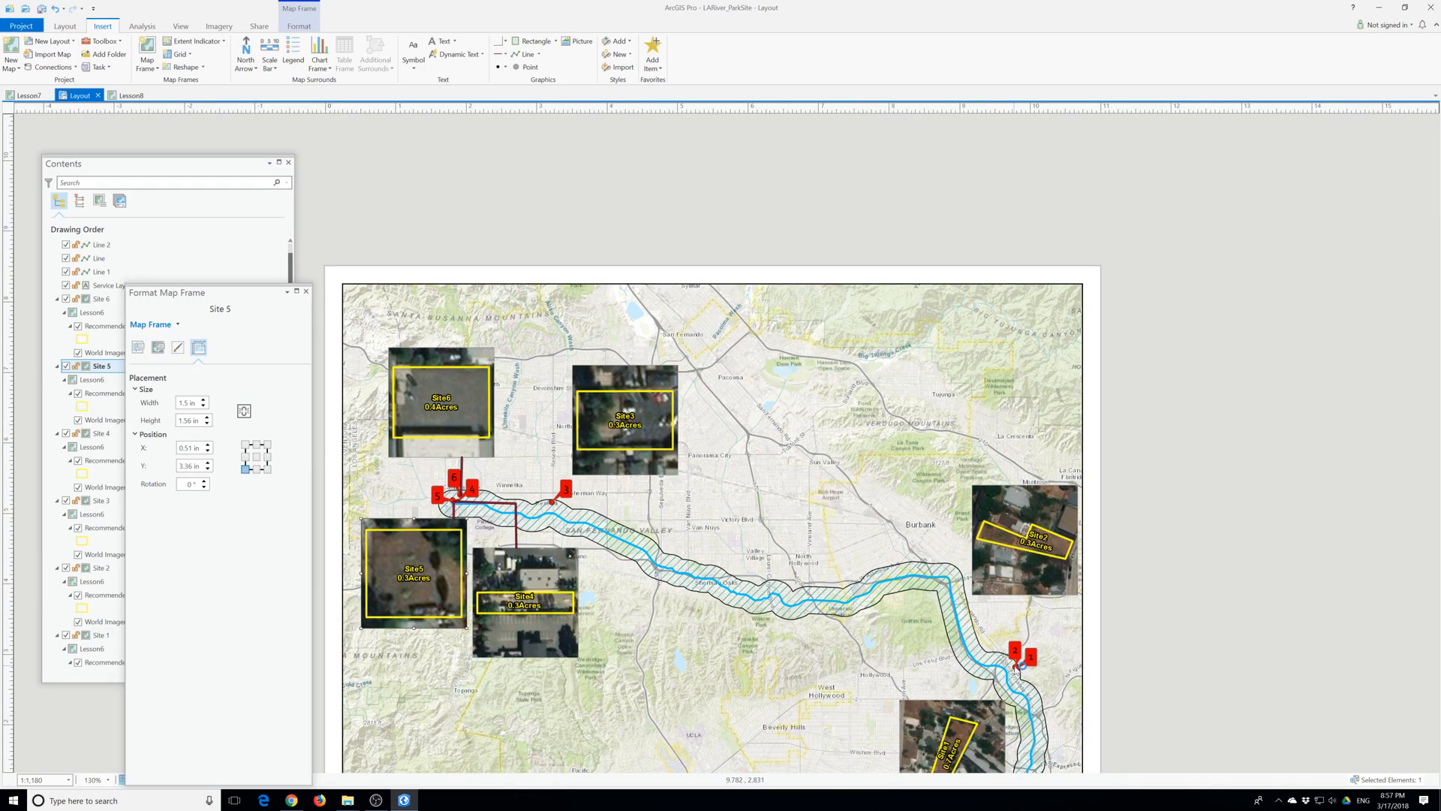
# Draw an angled leader line from marker 2 left across the river buffer and up to the Site 2 inset.
pyautogui.click(1015, 667)
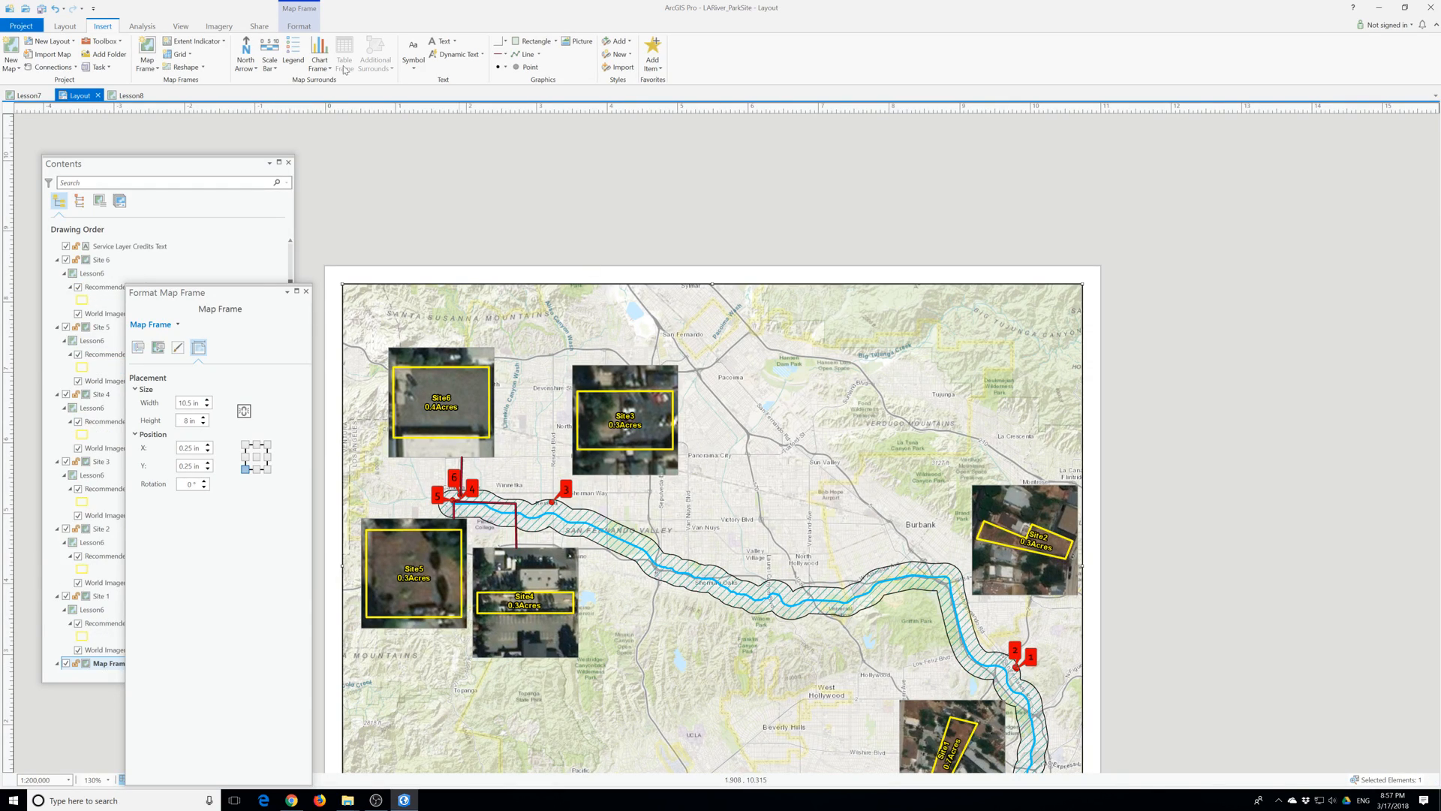
pyautogui.click(525, 54)
pyautogui.click(976, 664)
pyautogui.doubleClick(976, 594)
pyautogui.doubleClick(976, 595)
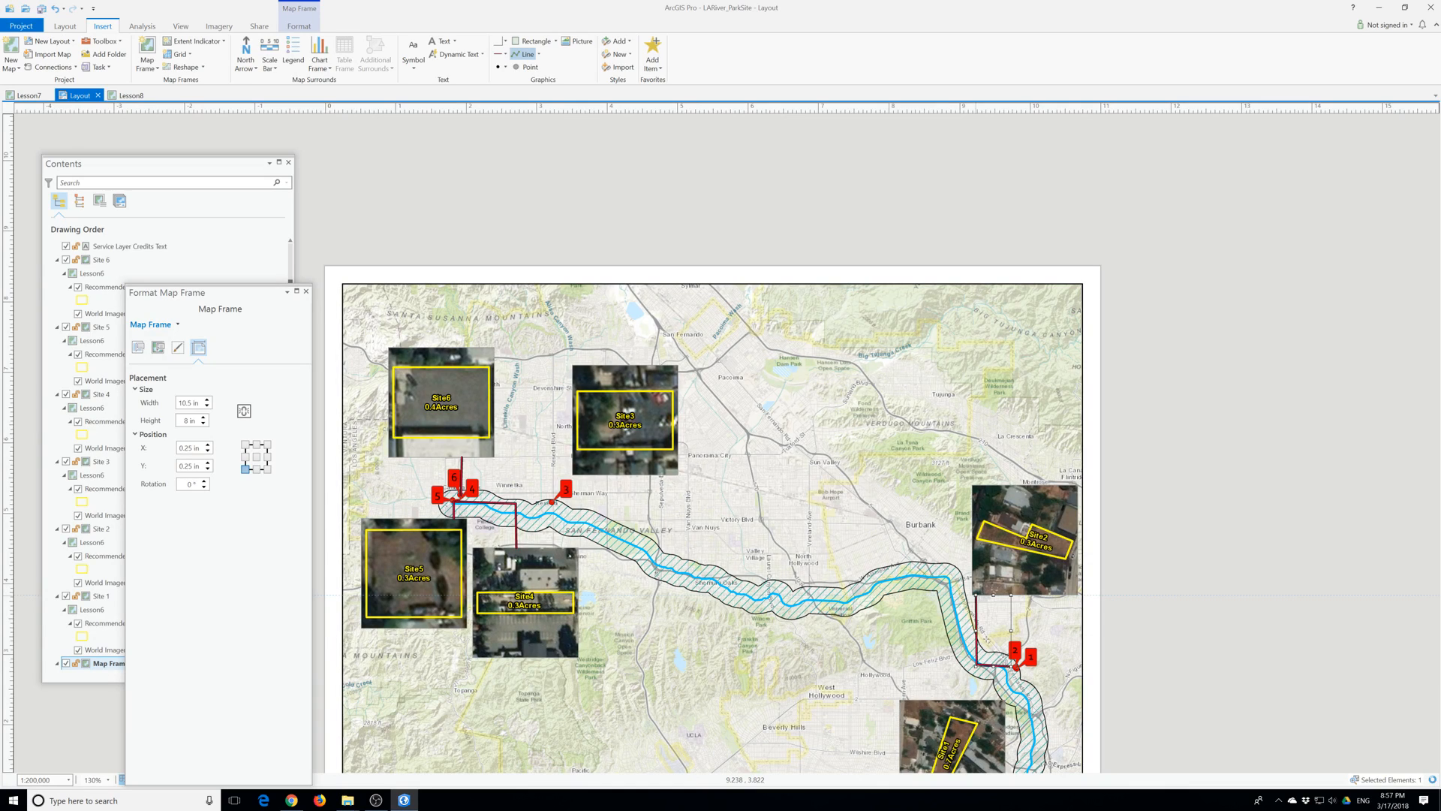
# Nudge the Site 2 inset map slightly left above its leader line.
pyautogui.moveTo(1027, 555); pyautogui.dragTo(1041, 557)
pyautogui.click(1068, 611)
pyautogui.click(1069, 631)
pyautogui.scroll(-4, 1069, 630)
pyautogui.scroll(4, 1068, 631)
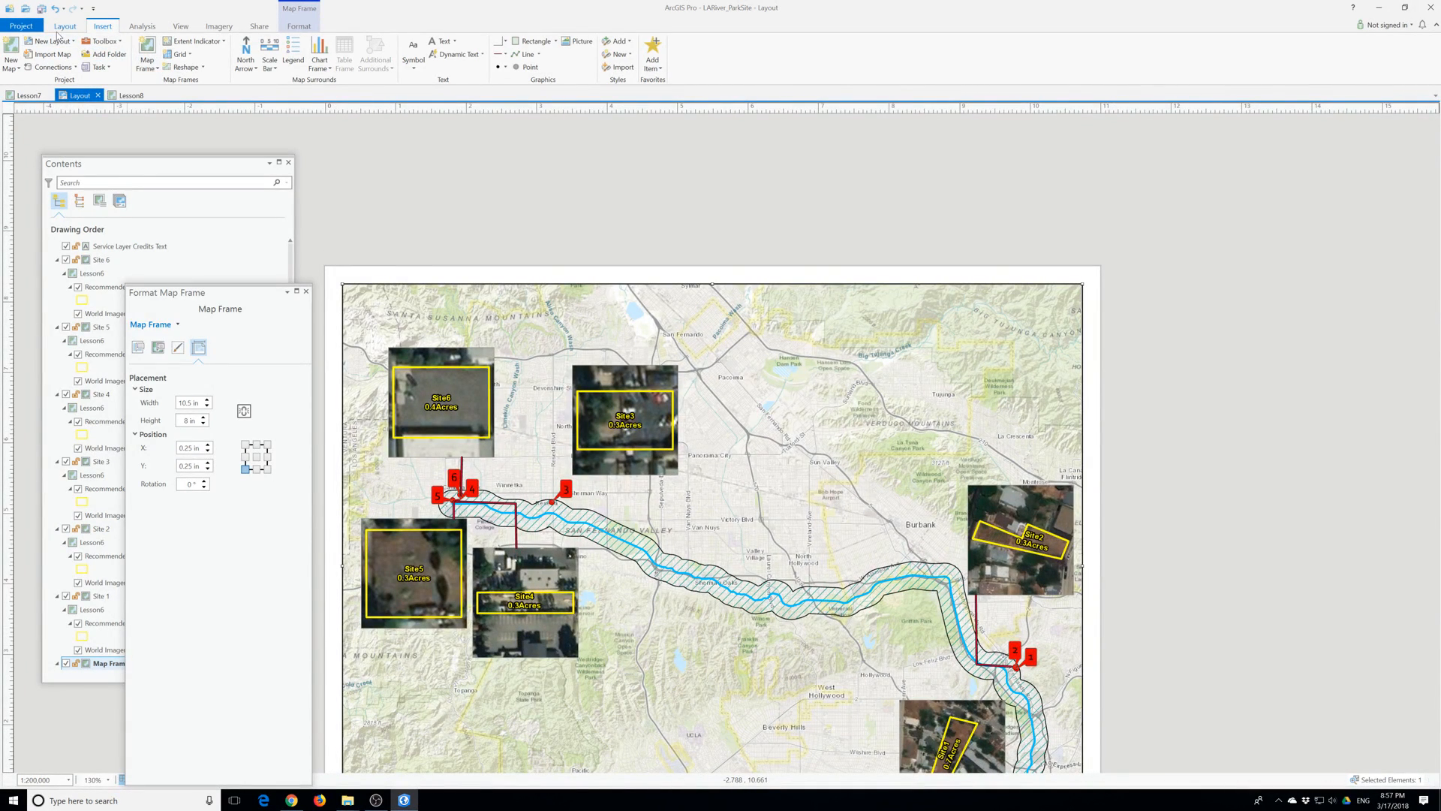
pyautogui.click(63, 28)
pyautogui.click(94, 42)
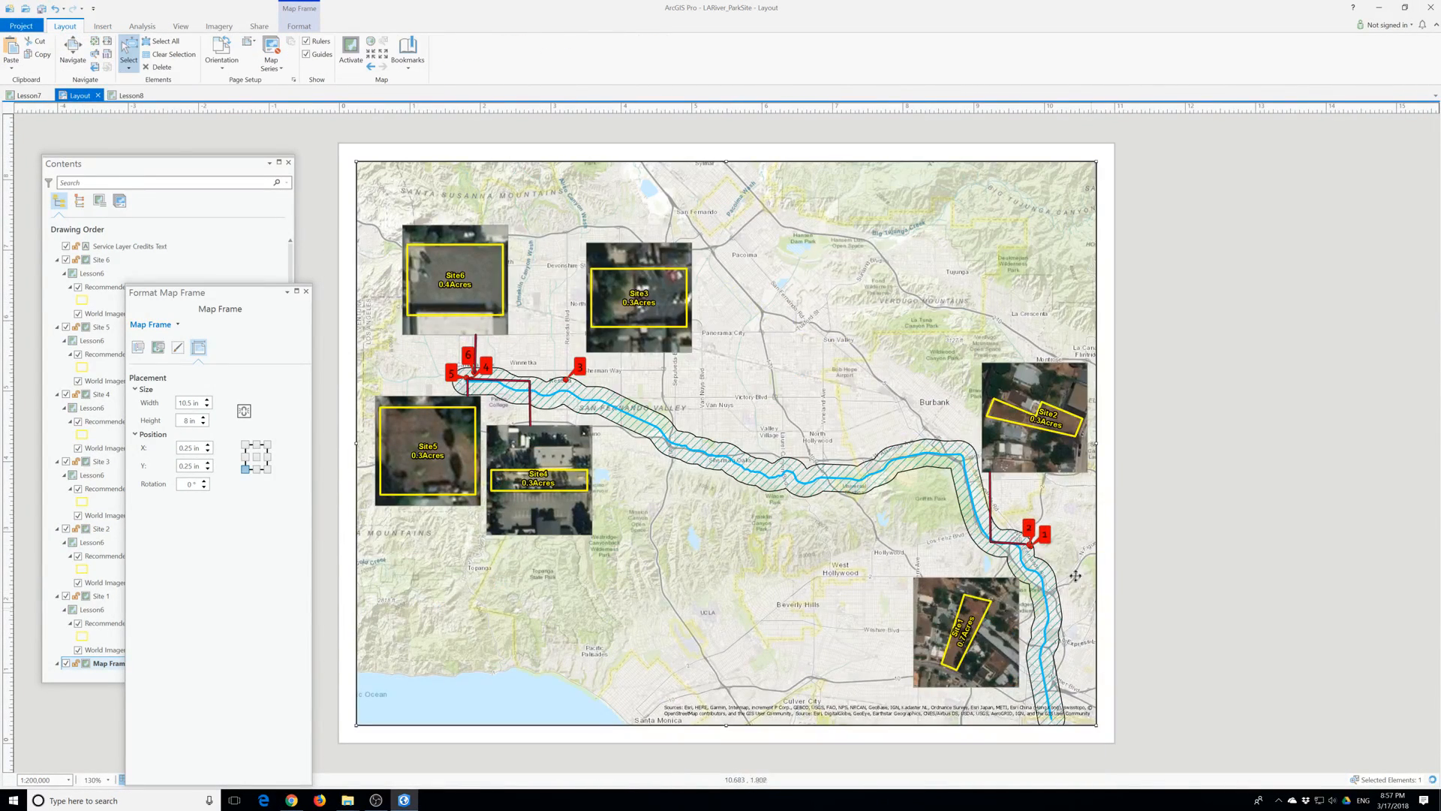
pyautogui.click(102, 27)
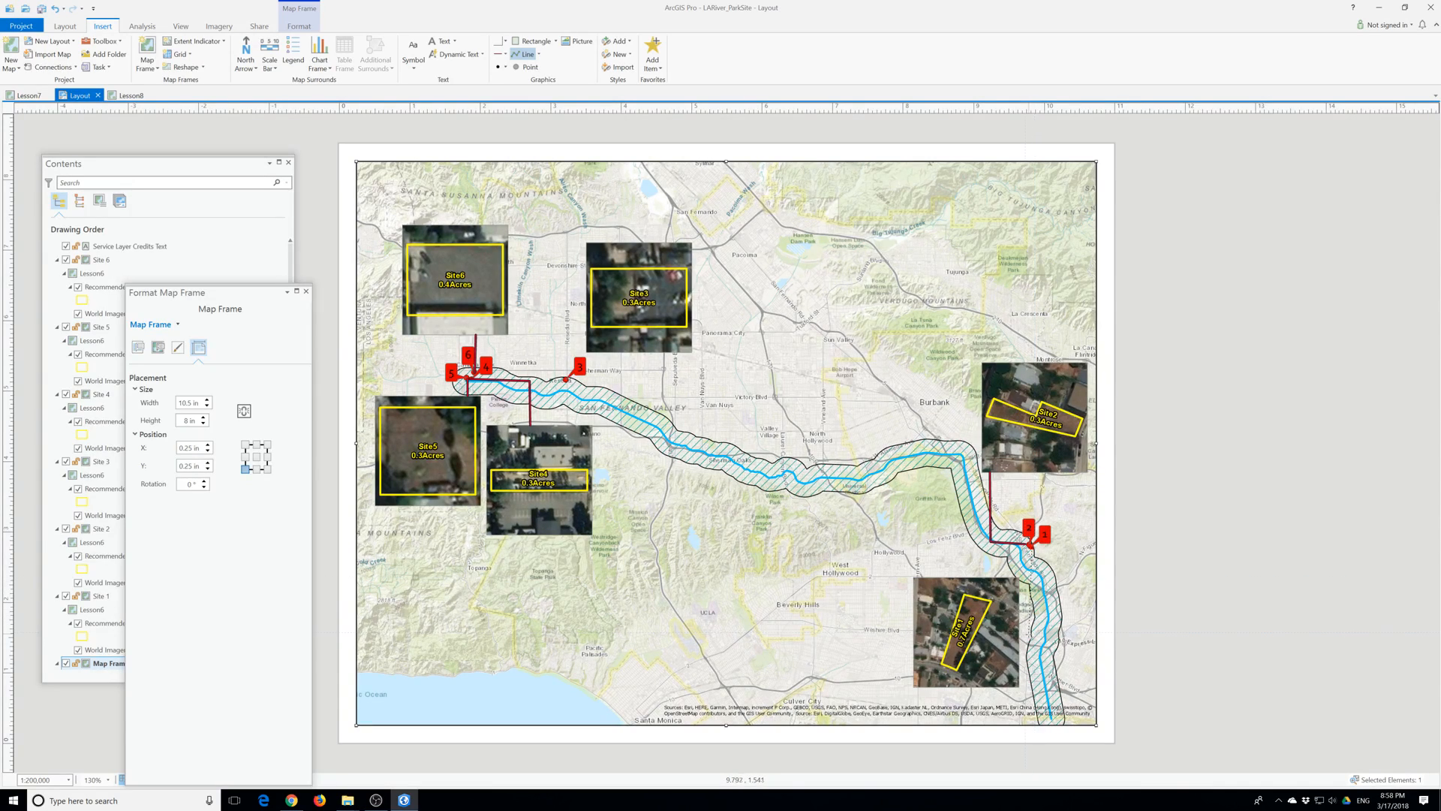
pyautogui.click(1039, 635)
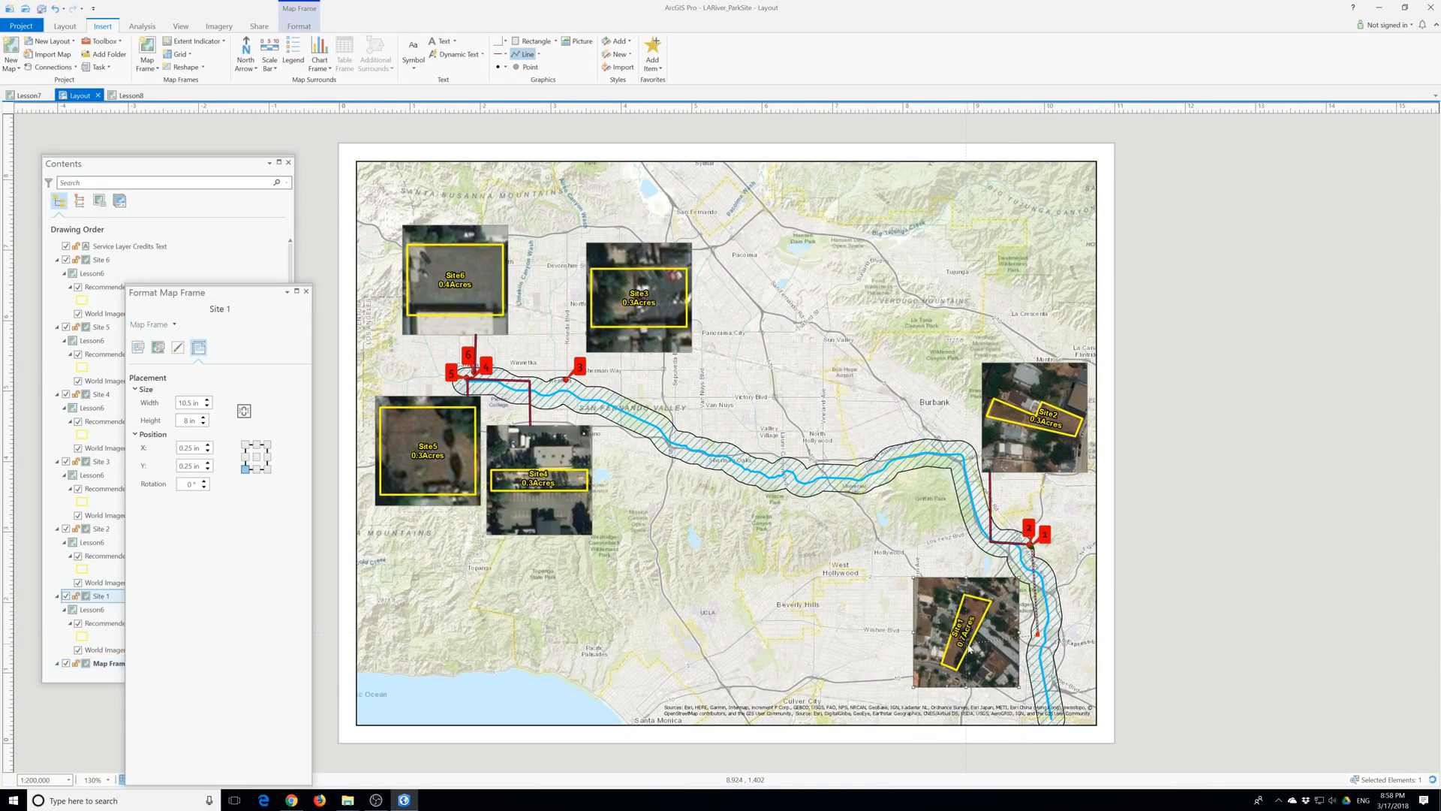
pyautogui.rightClick(970, 644)
pyautogui.click(994, 509)
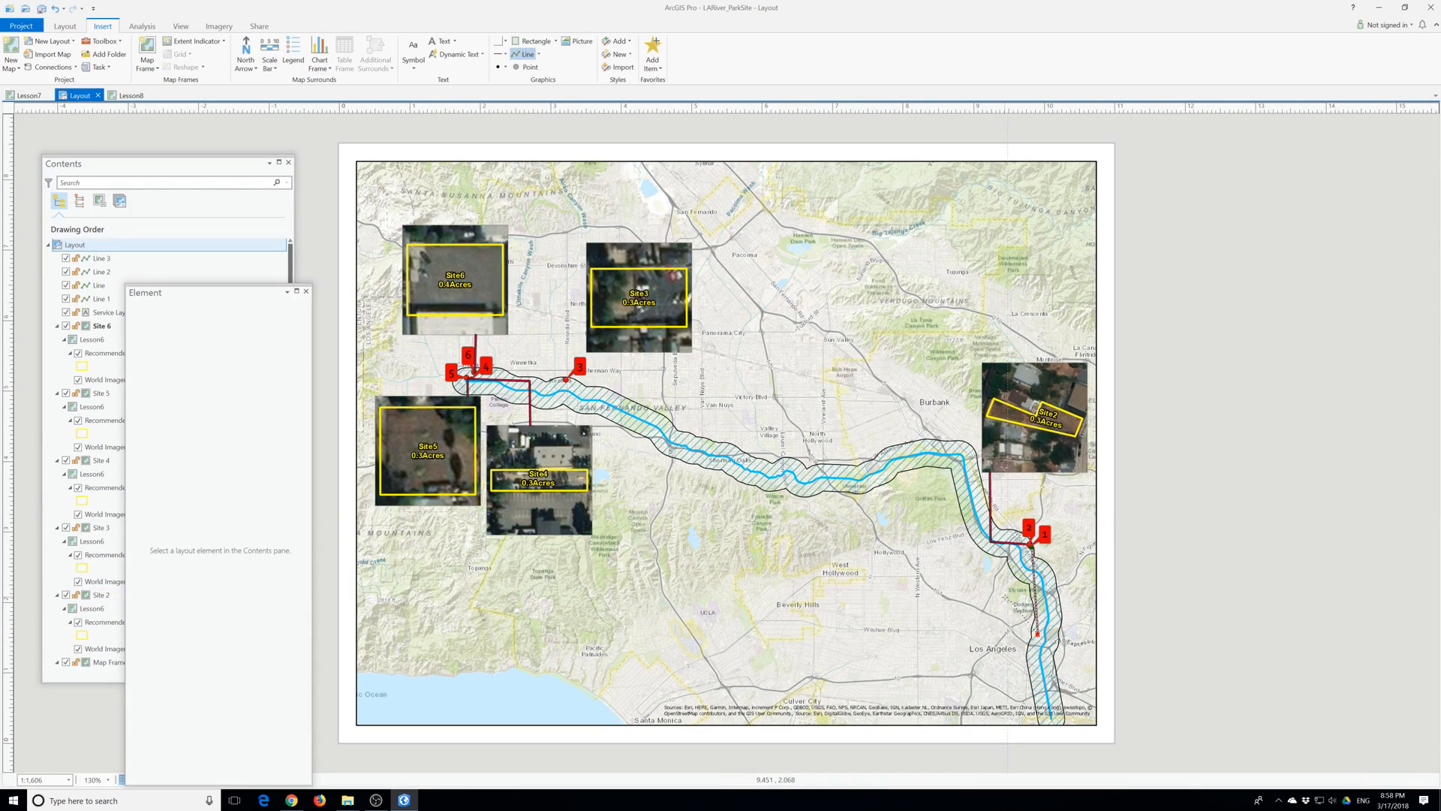
pyautogui.hotkey('ctrl', 'z')
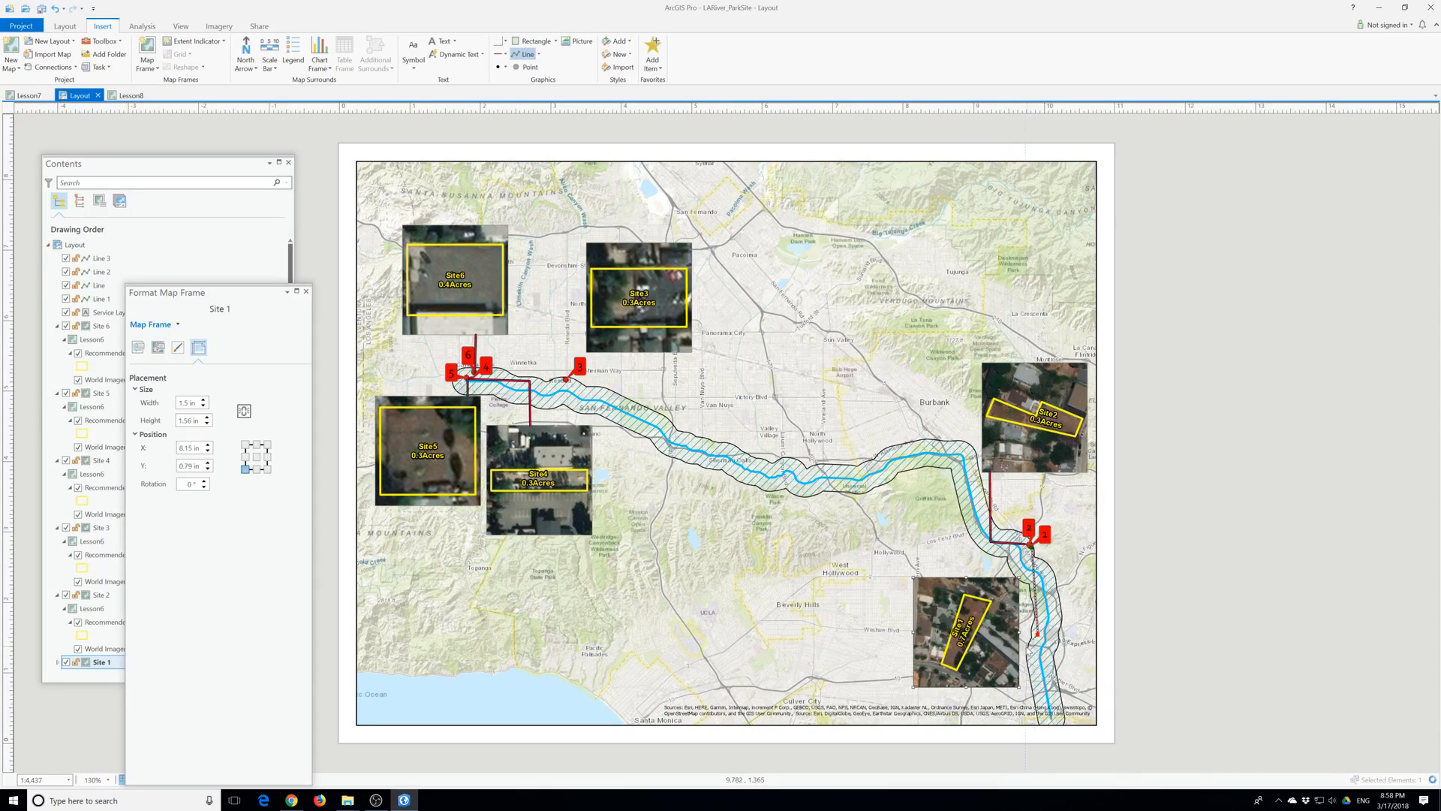
pyautogui.doubleClick(1037, 634)
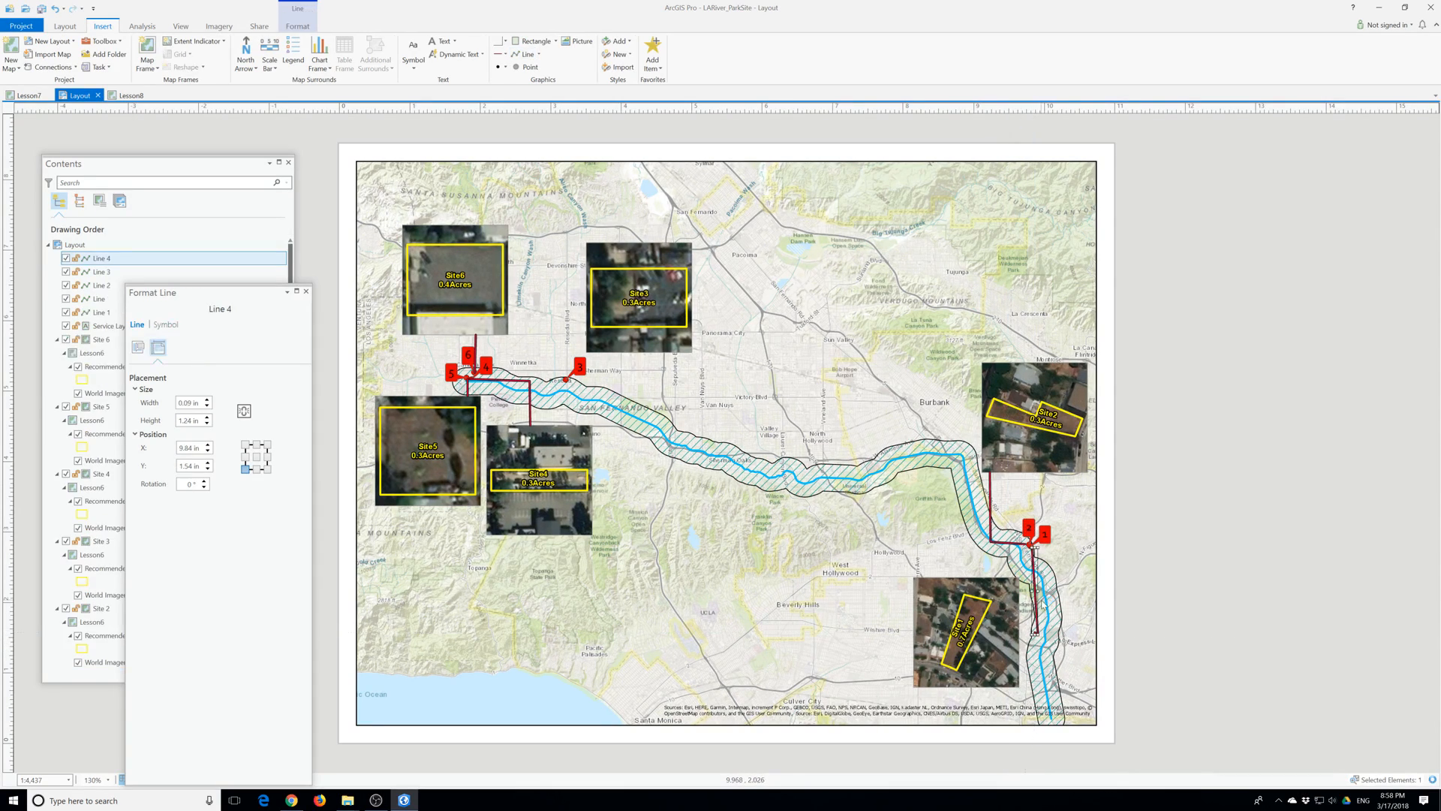
pyautogui.press('Delete')
# Move the Site 1 inset to about X 7.37 in, Y 0.65 in, and draw a vertical leader about 1.18 in long down from marker 1.
pyautogui.click(989, 616)
pyautogui.moveTo(989, 617); pyautogui.dragTo(930, 638)
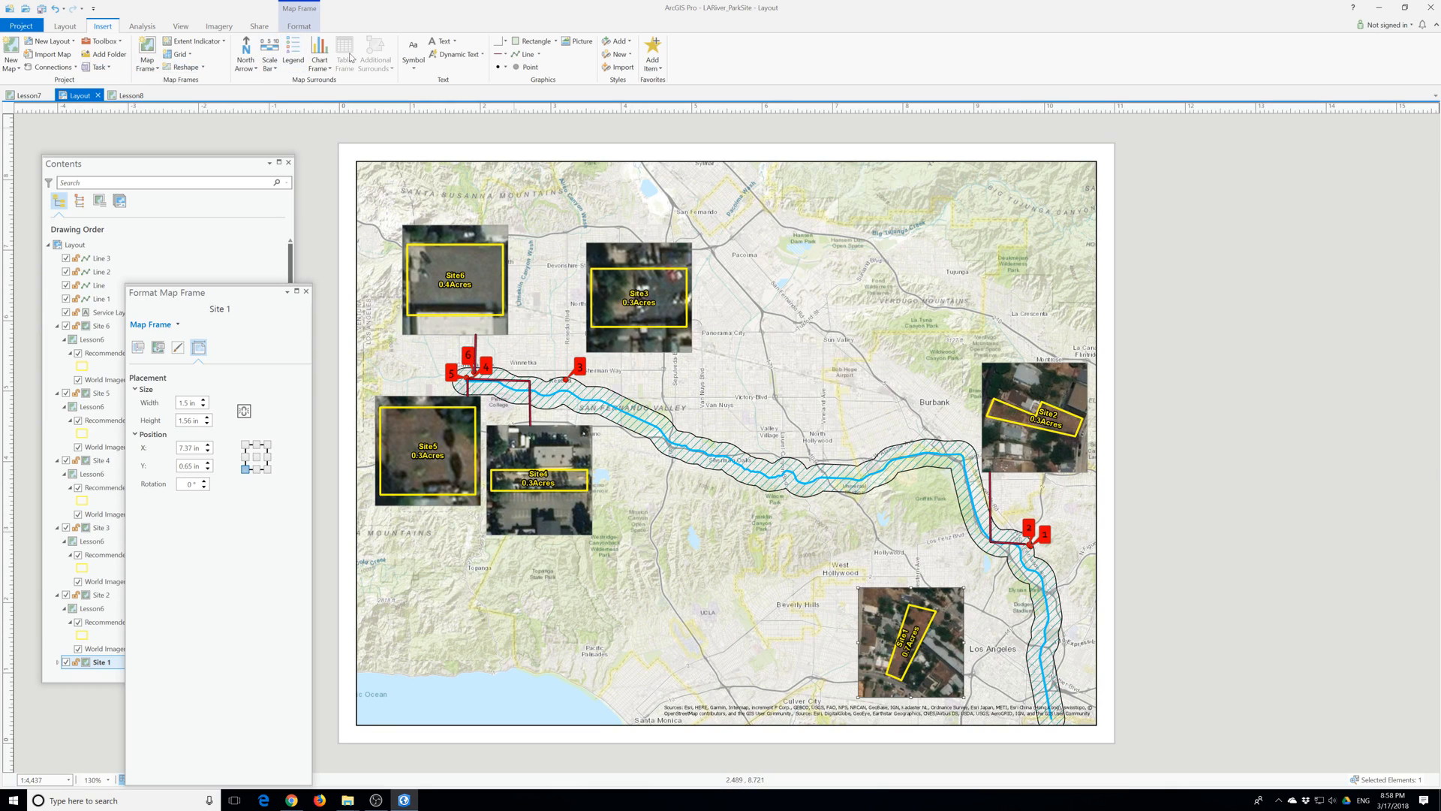
pyautogui.click(524, 54)
pyautogui.doubleClick(1033, 624)
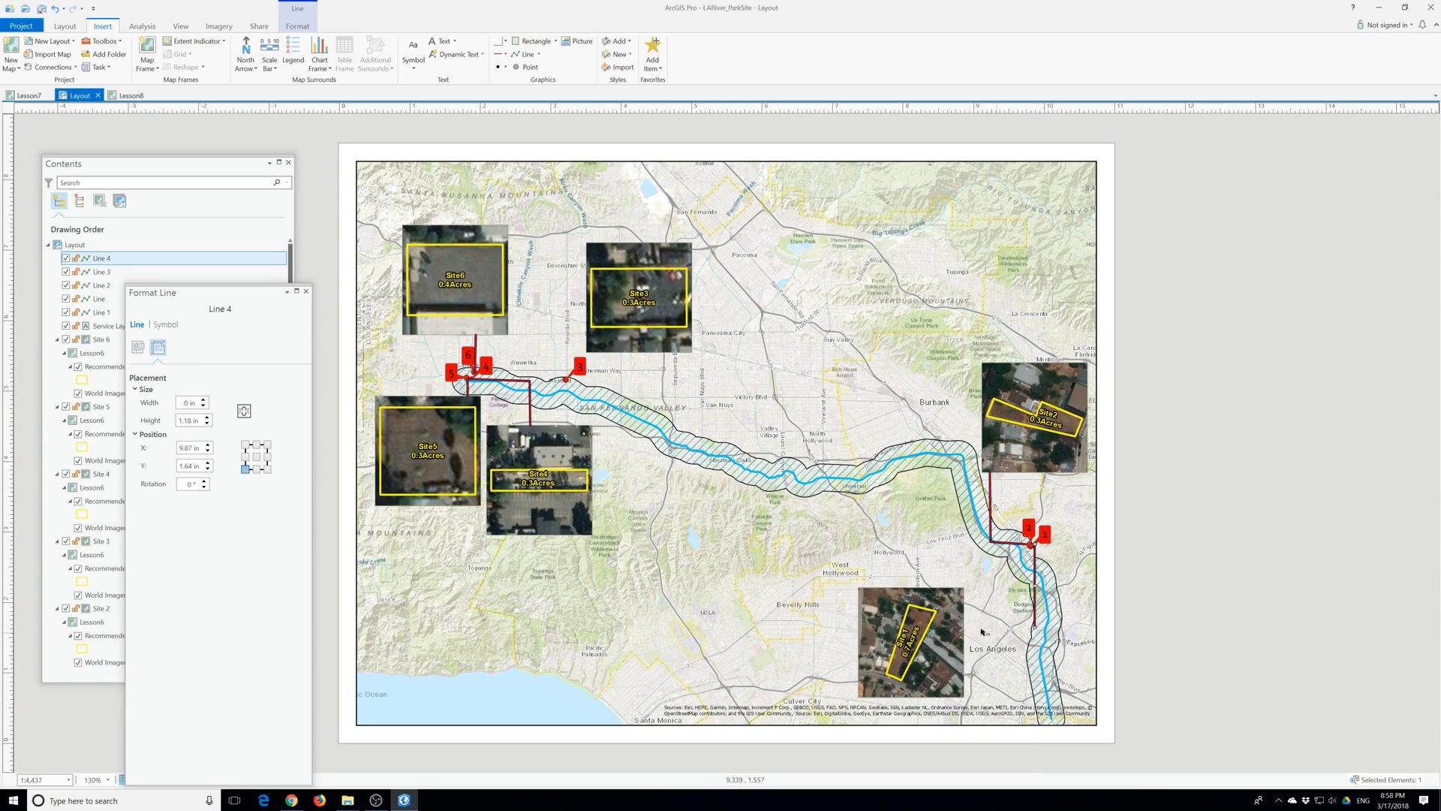
# Draw a horizontal line about 1 in long from the lower end of the Site 1 leader to the Site 1 inset.
pyautogui.click(525, 56)
pyautogui.click(1035, 626)
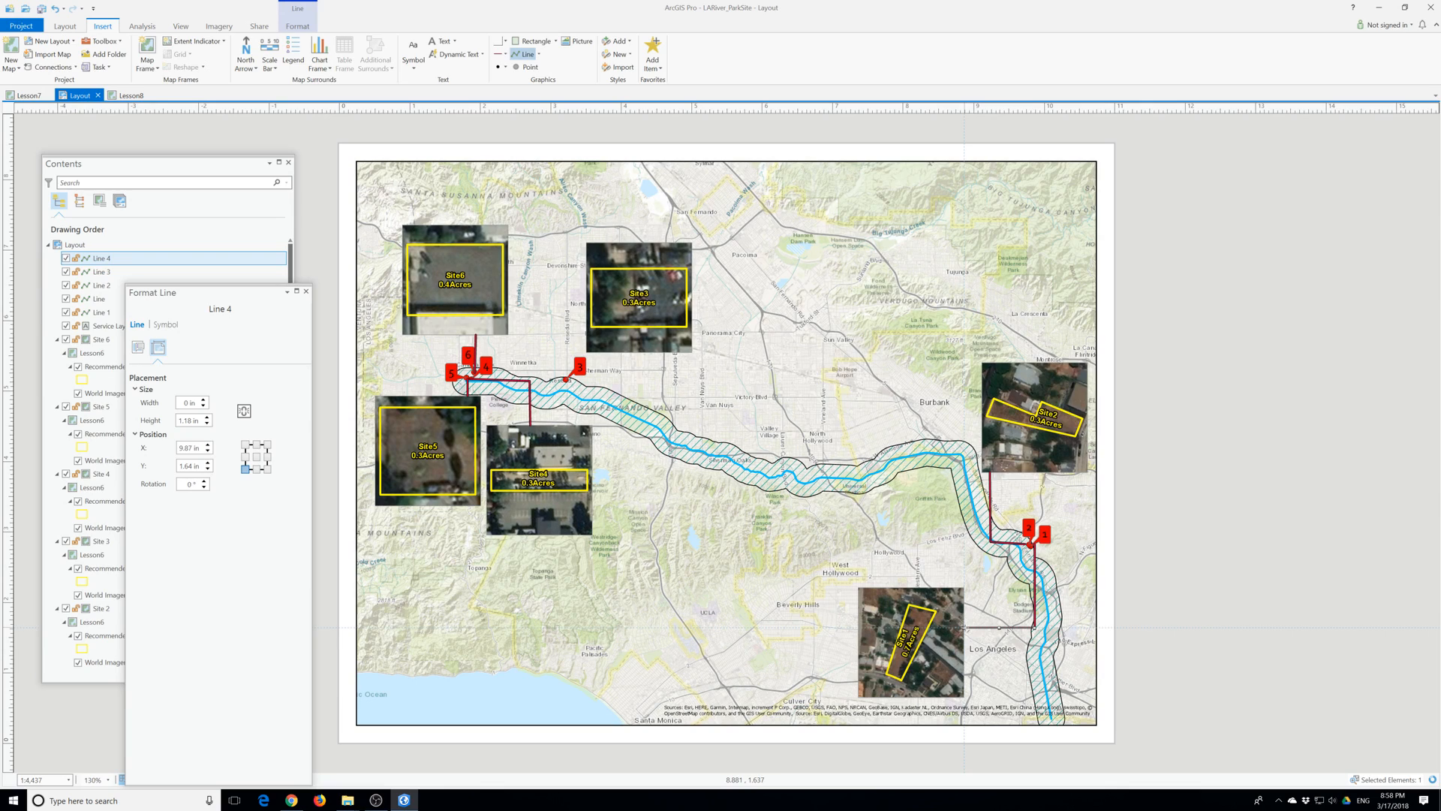
pyautogui.doubleClick(964, 627)
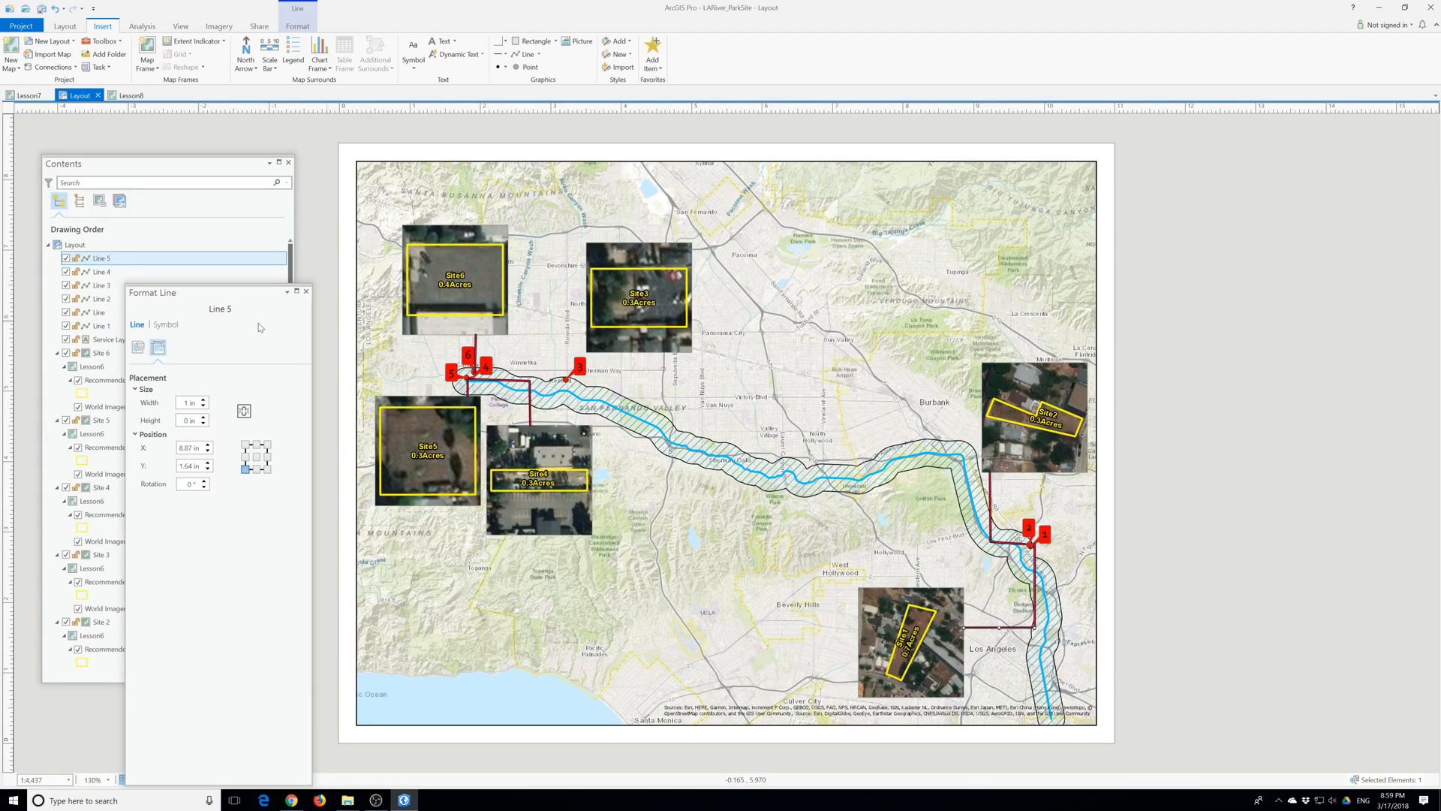
pyautogui.click(307, 292)
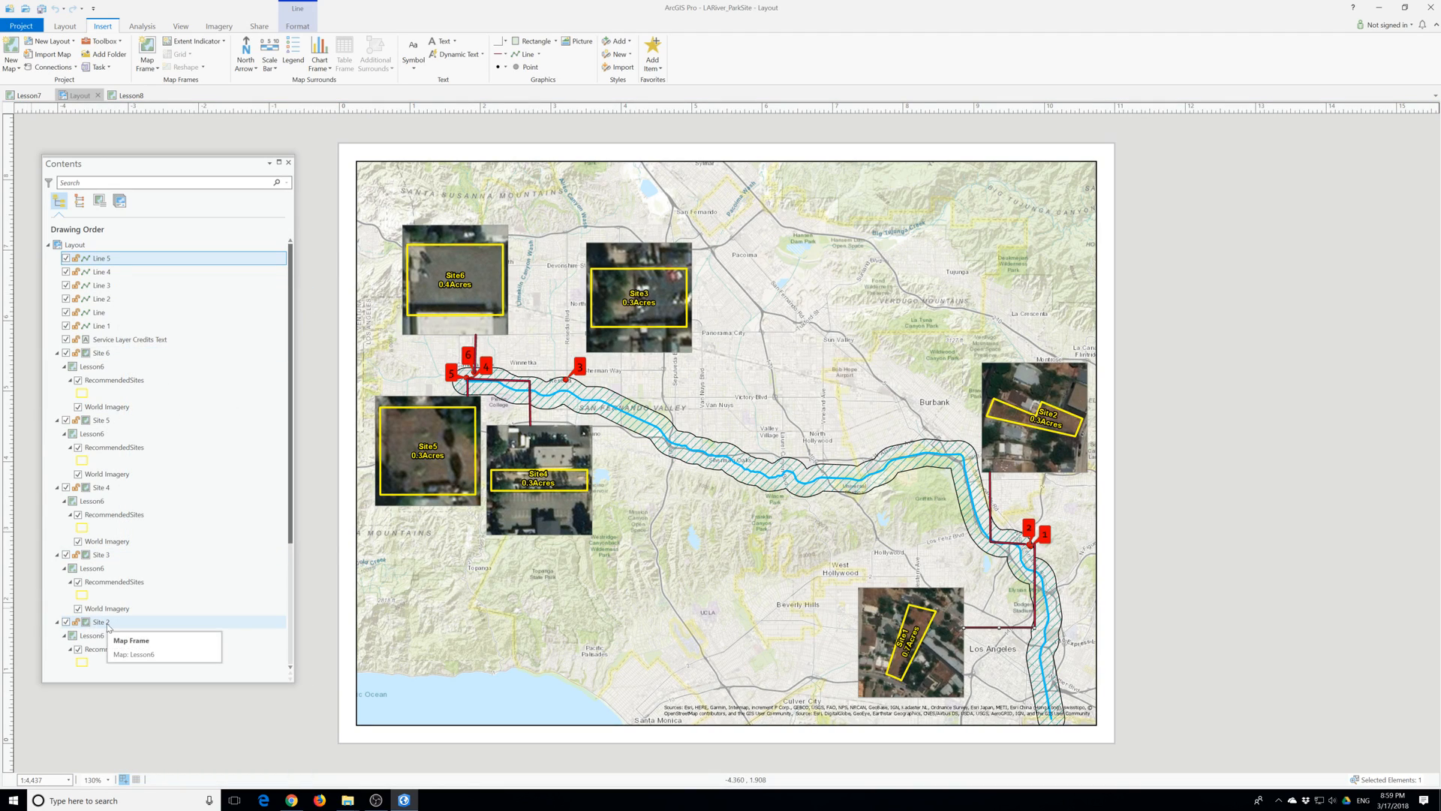
# Set the scale of the main map frame showing the whole river to 1:201,000.
pyautogui.scroll(-4, 107, 626)
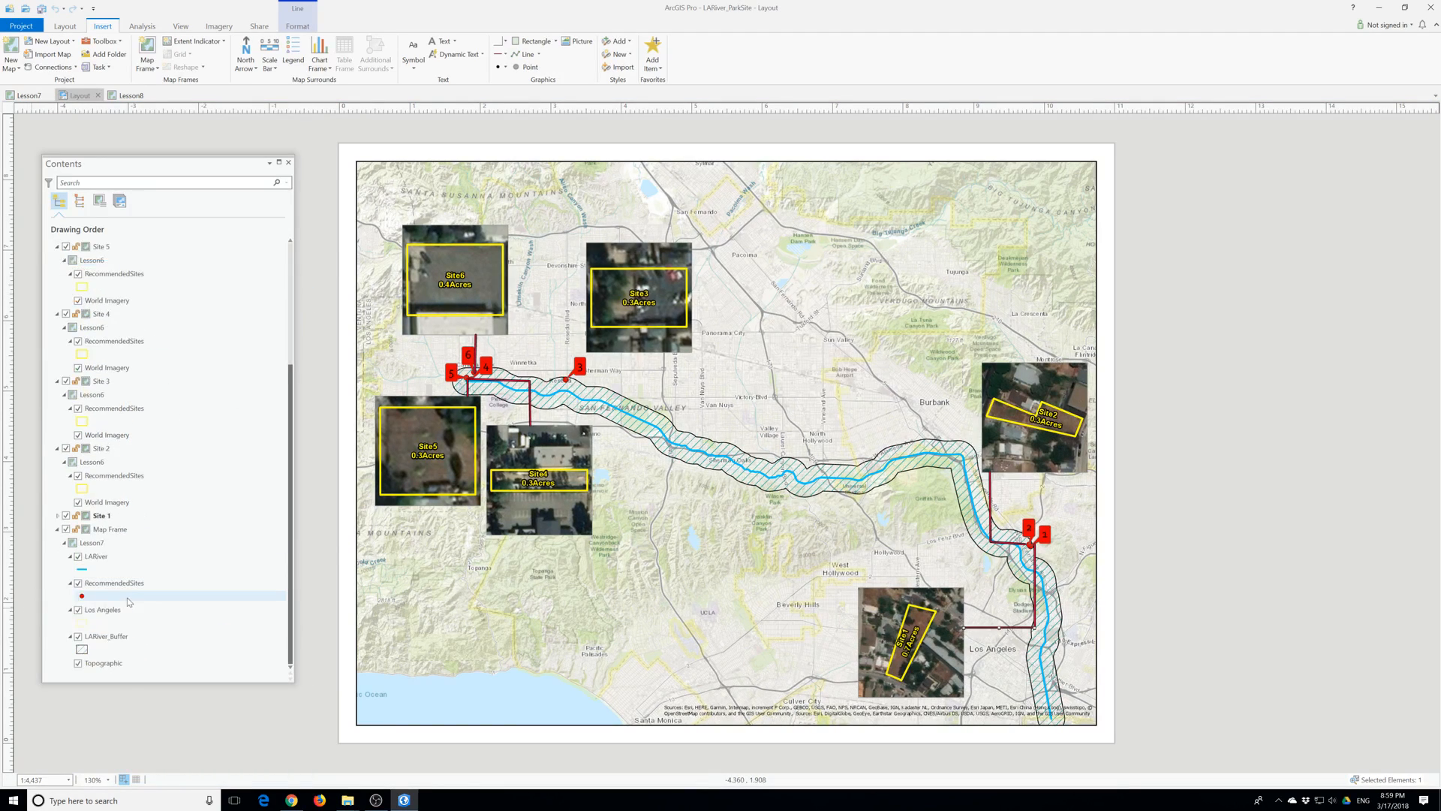
pyautogui.doubleClick(105, 530)
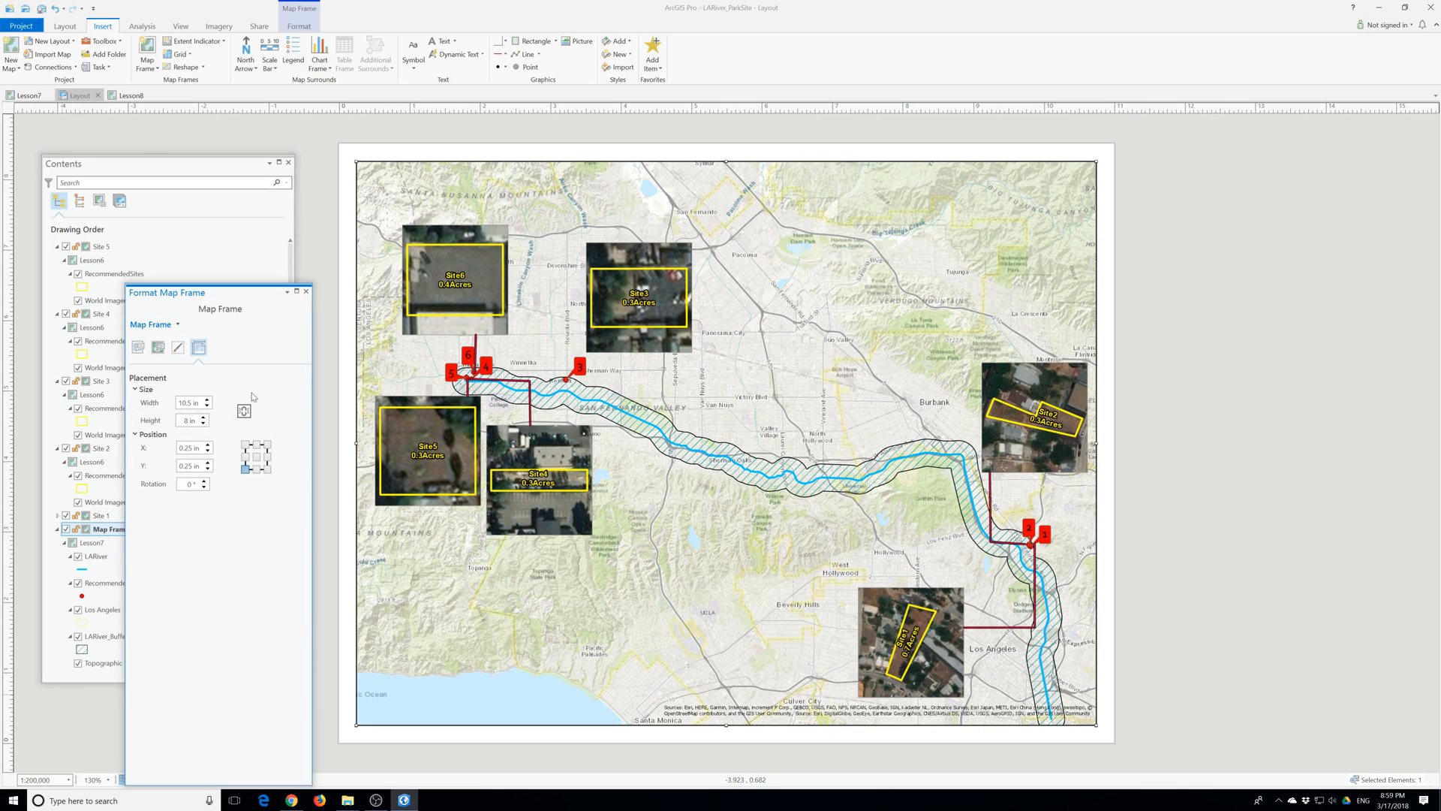
pyautogui.click(306, 291)
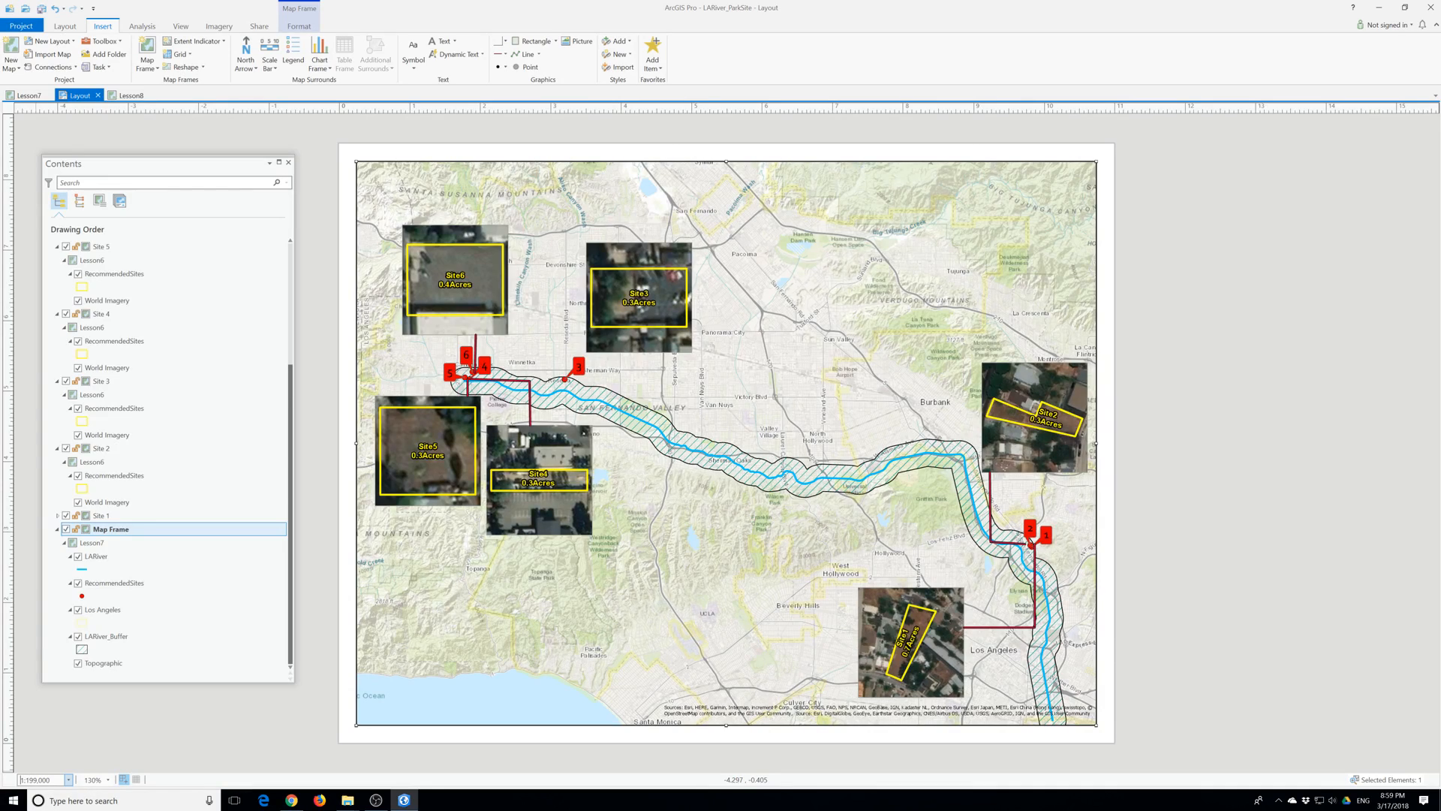
pyautogui.moveTo(38, 779); pyautogui.dragTo(27, 780)
pyautogui.press('BackSpace')
pyautogui.press('Return')
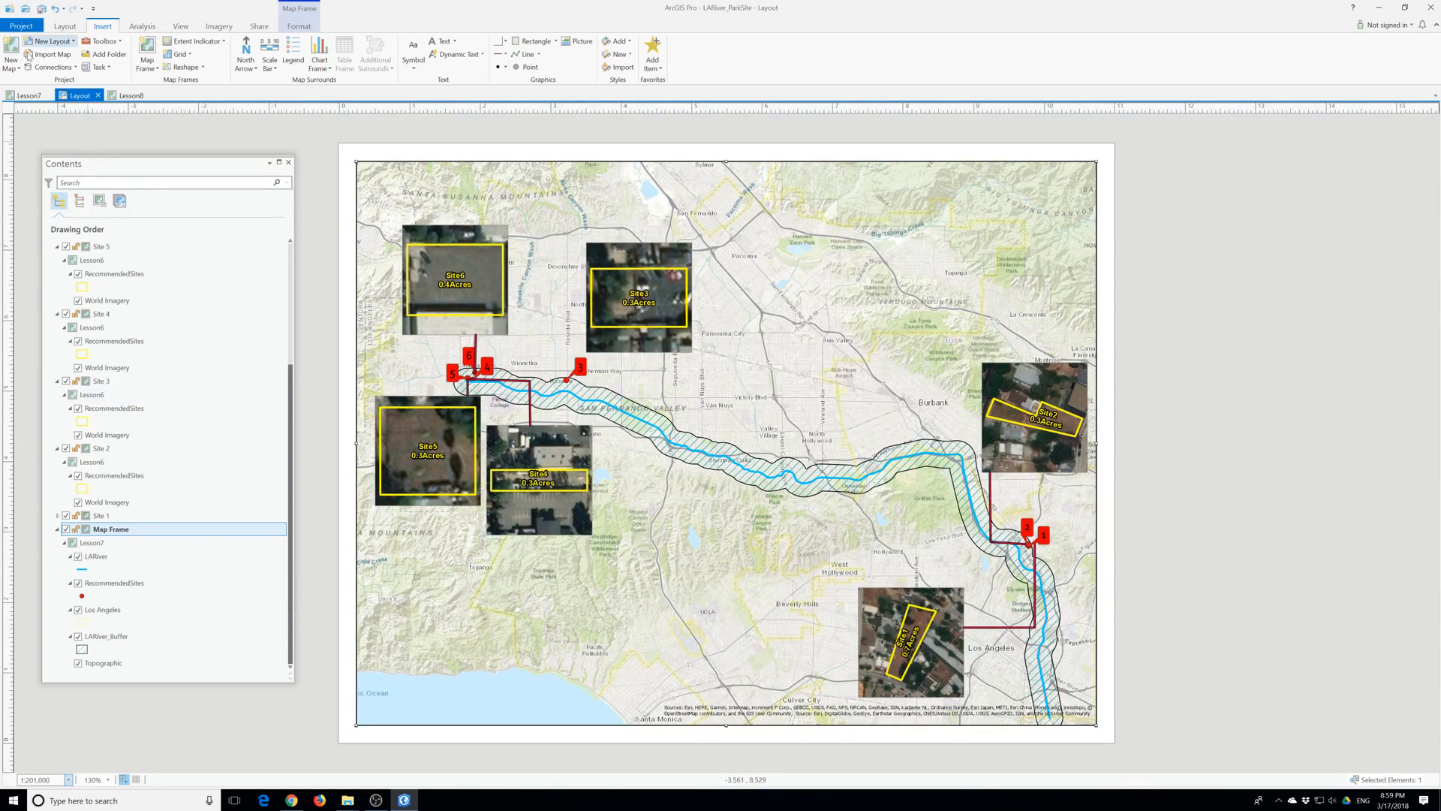
pyautogui.click(64, 26)
pyautogui.moveTo(659, 627); pyautogui.dragTo(644, 629)
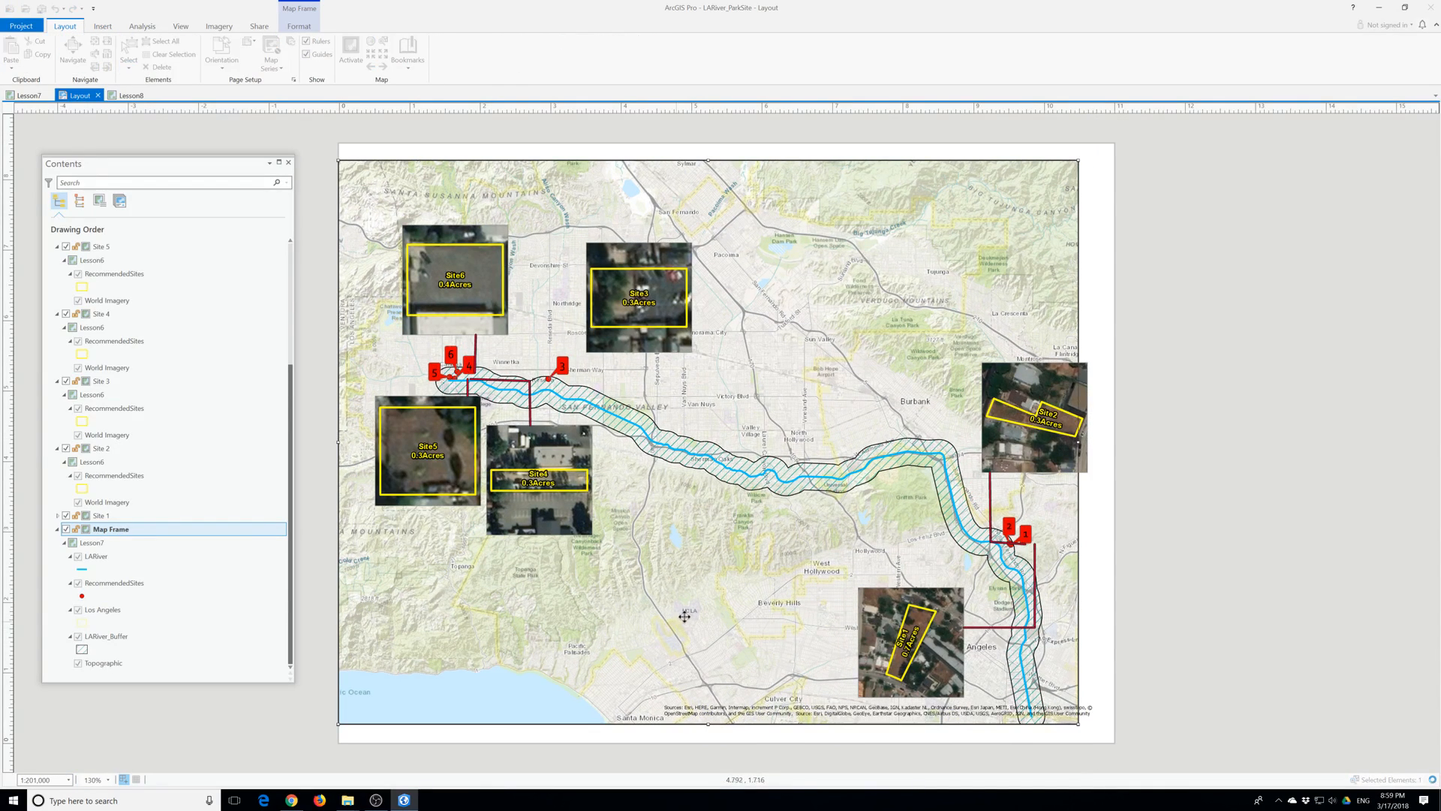
pyautogui.hotkey('ctrl', 'z')
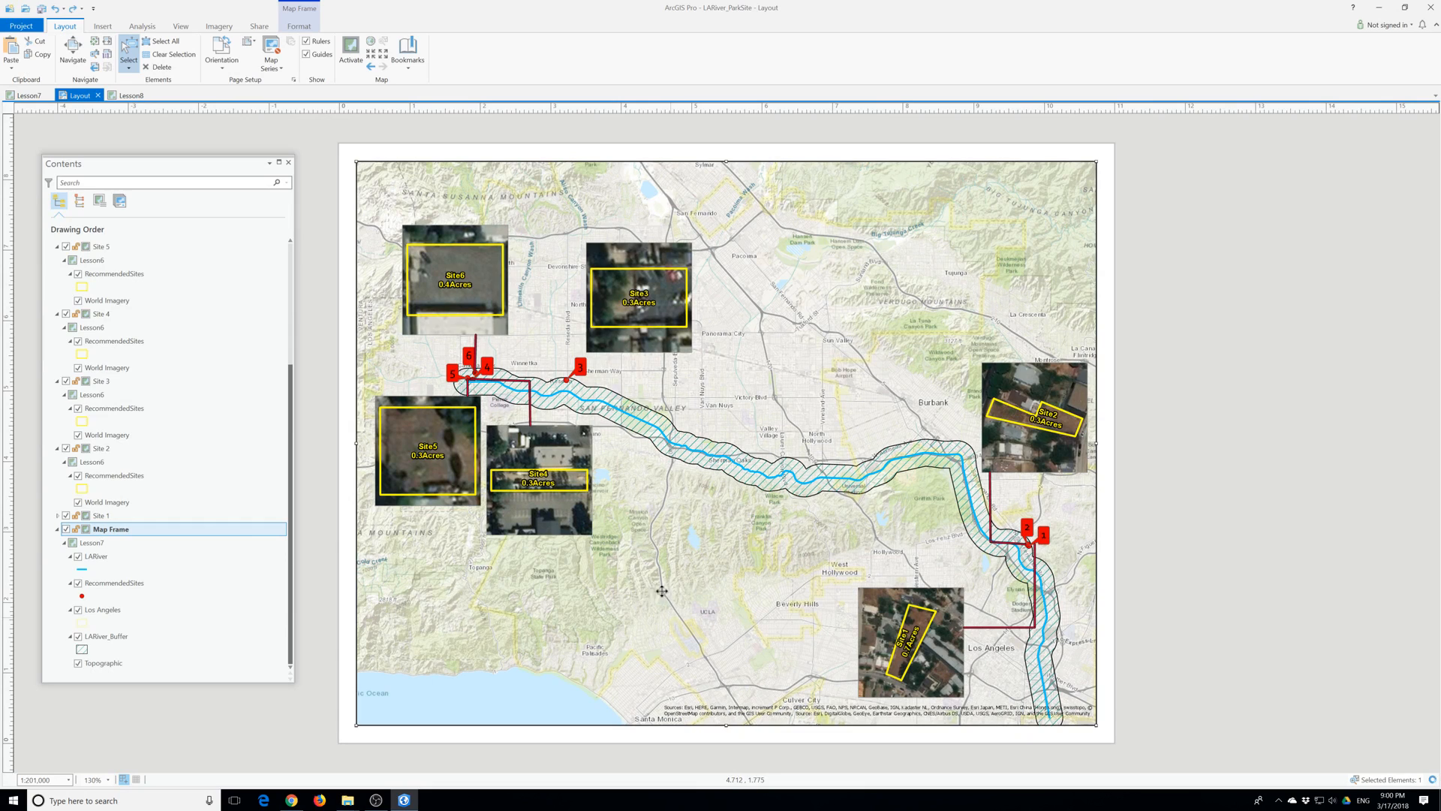
# Activate the main map frame, shift its map slightly left inside the frame, and return to the layout.
pyautogui.click(73, 50)
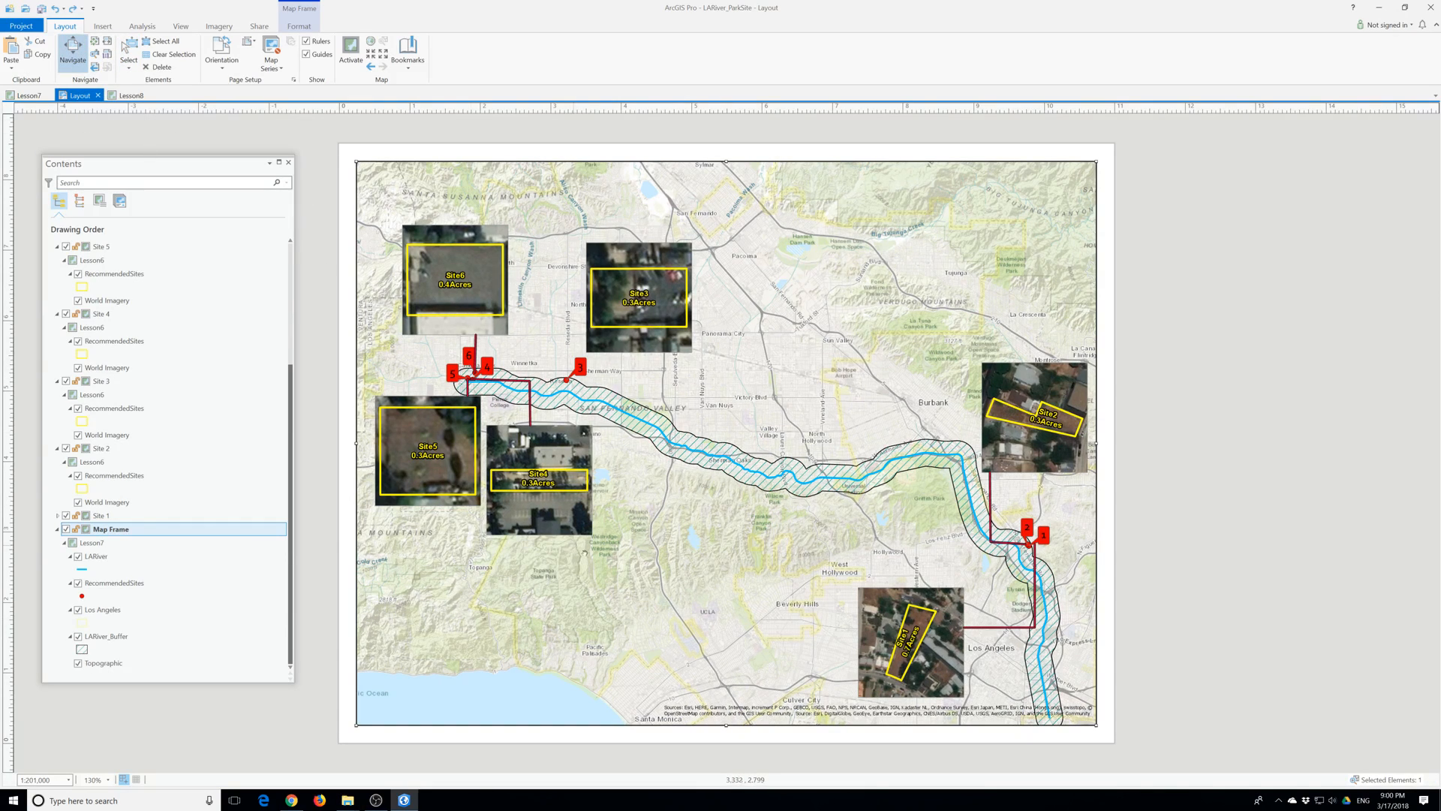
pyautogui.moveTo(653, 609); pyautogui.dragTo(644, 611)
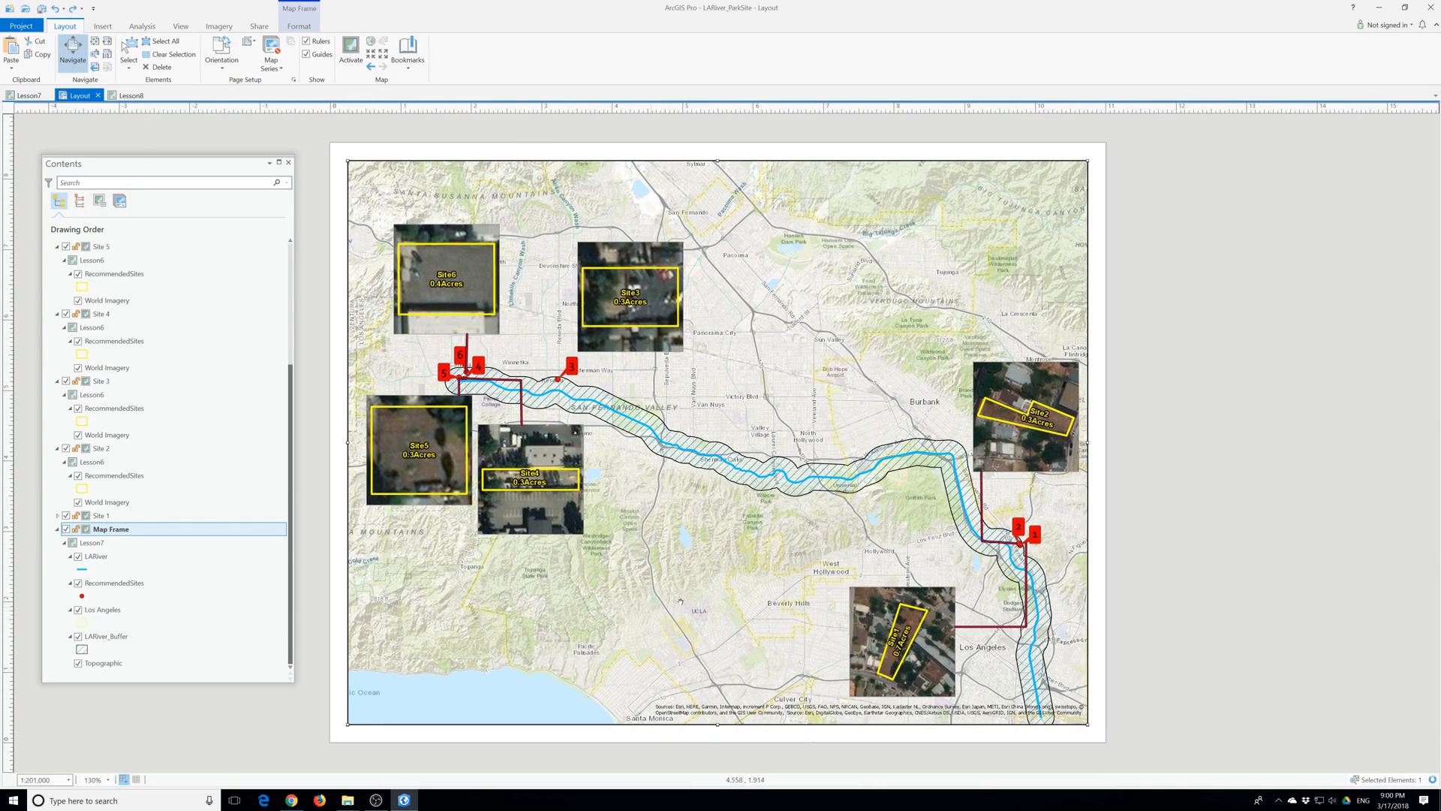
pyautogui.click(115, 531)
pyautogui.rightClick(115, 531)
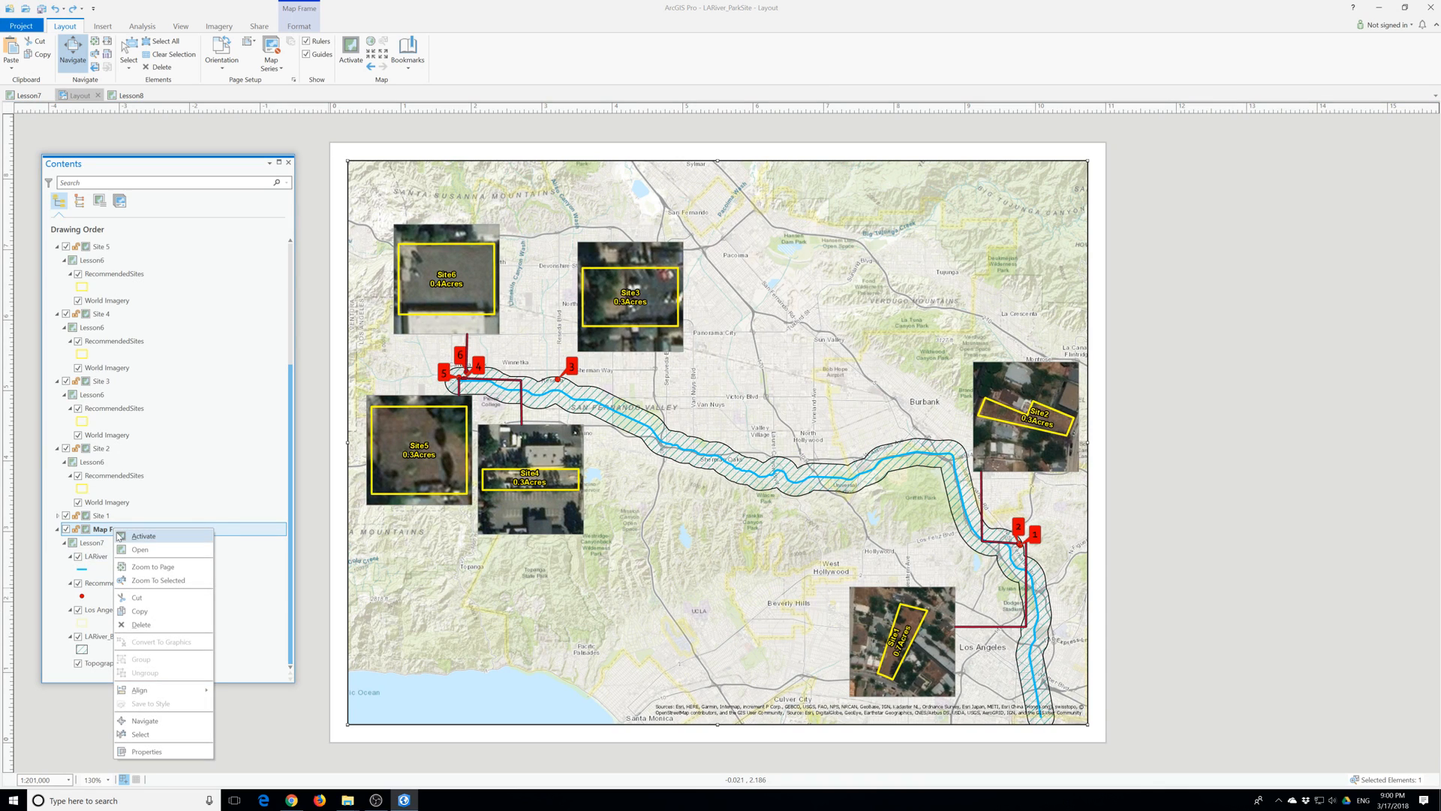
pyautogui.click(124, 535)
pyautogui.moveTo(584, 632); pyautogui.dragTo(563, 627)
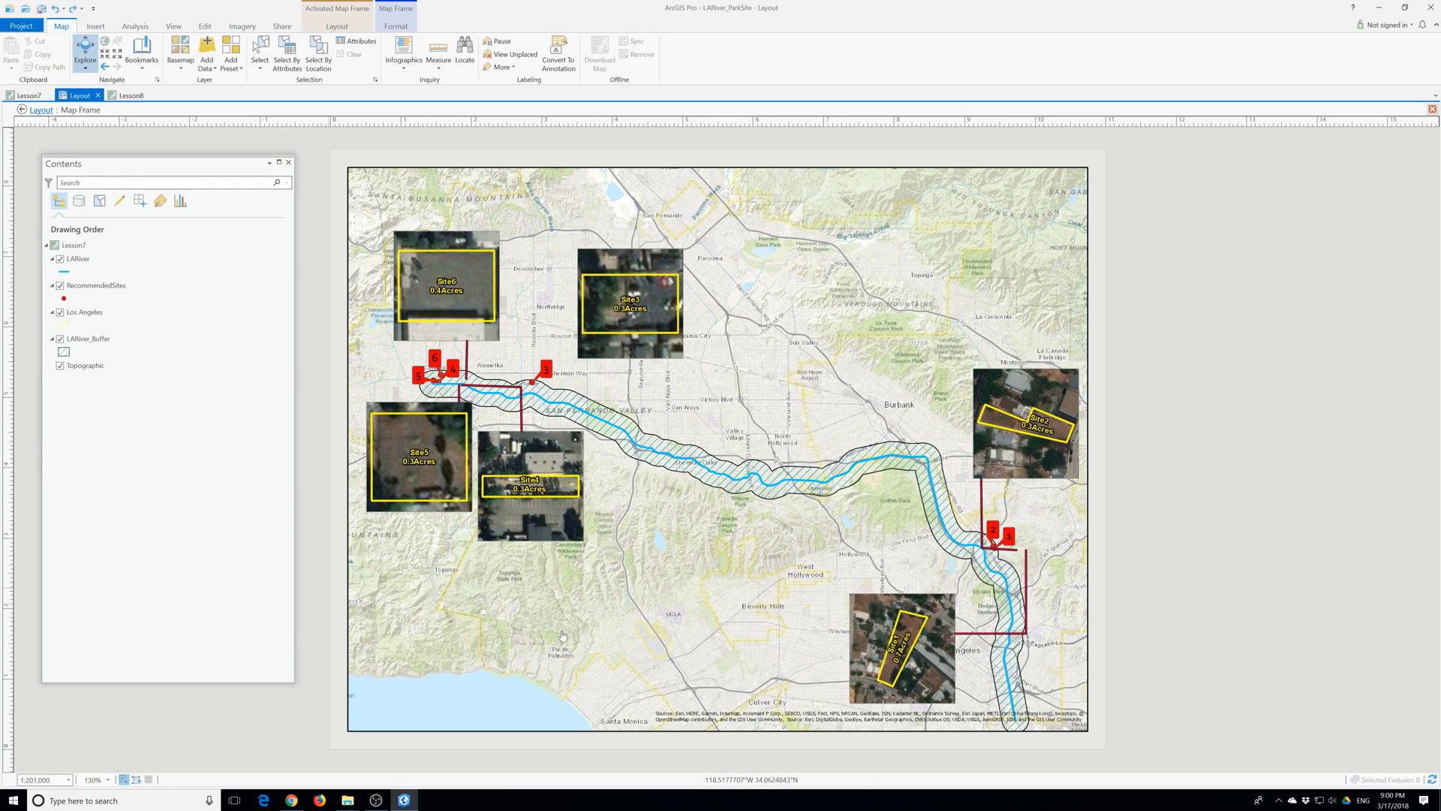
pyautogui.moveTo(595, 612); pyautogui.dragTo(589, 613)
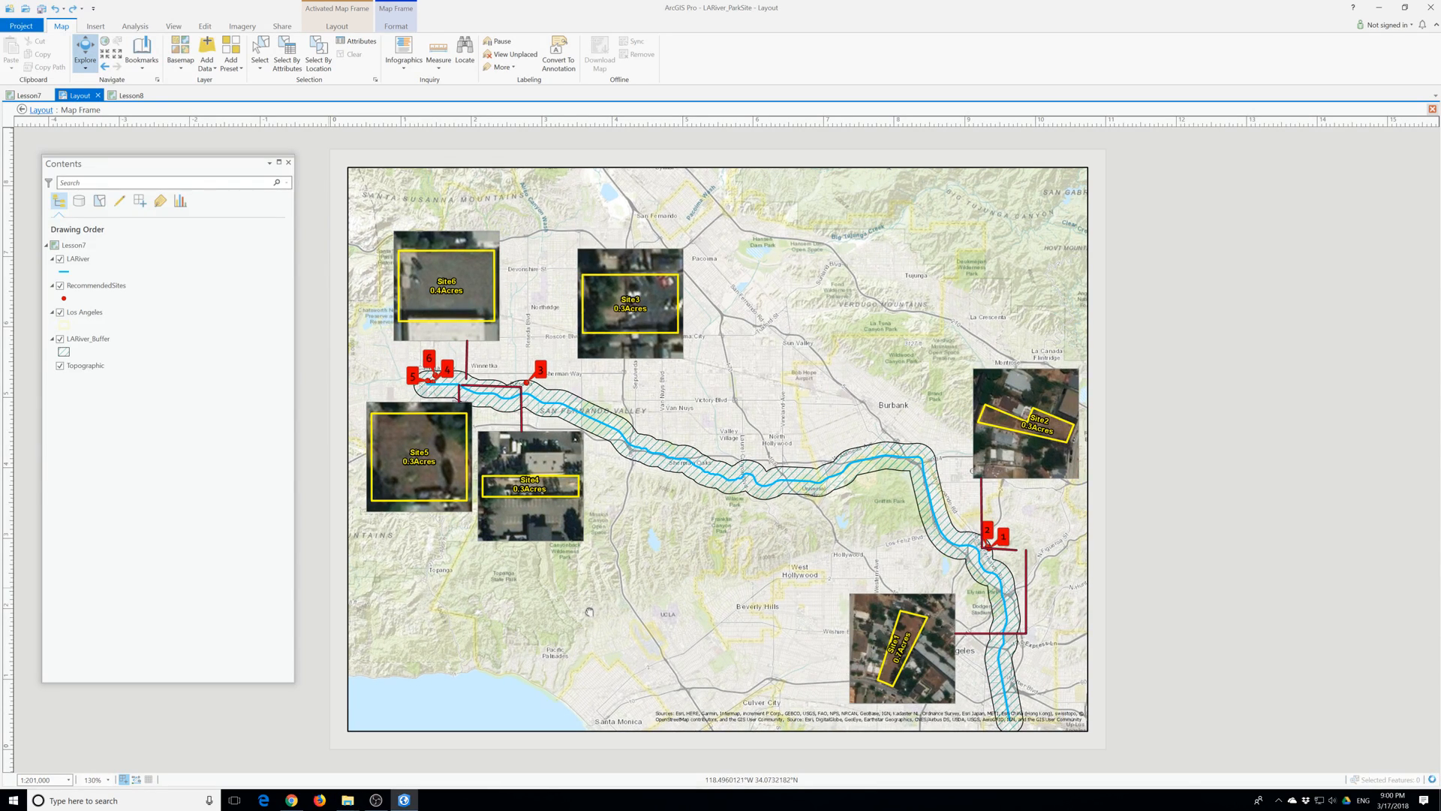
pyautogui.moveTo(589, 612); pyautogui.dragTo(587, 614)
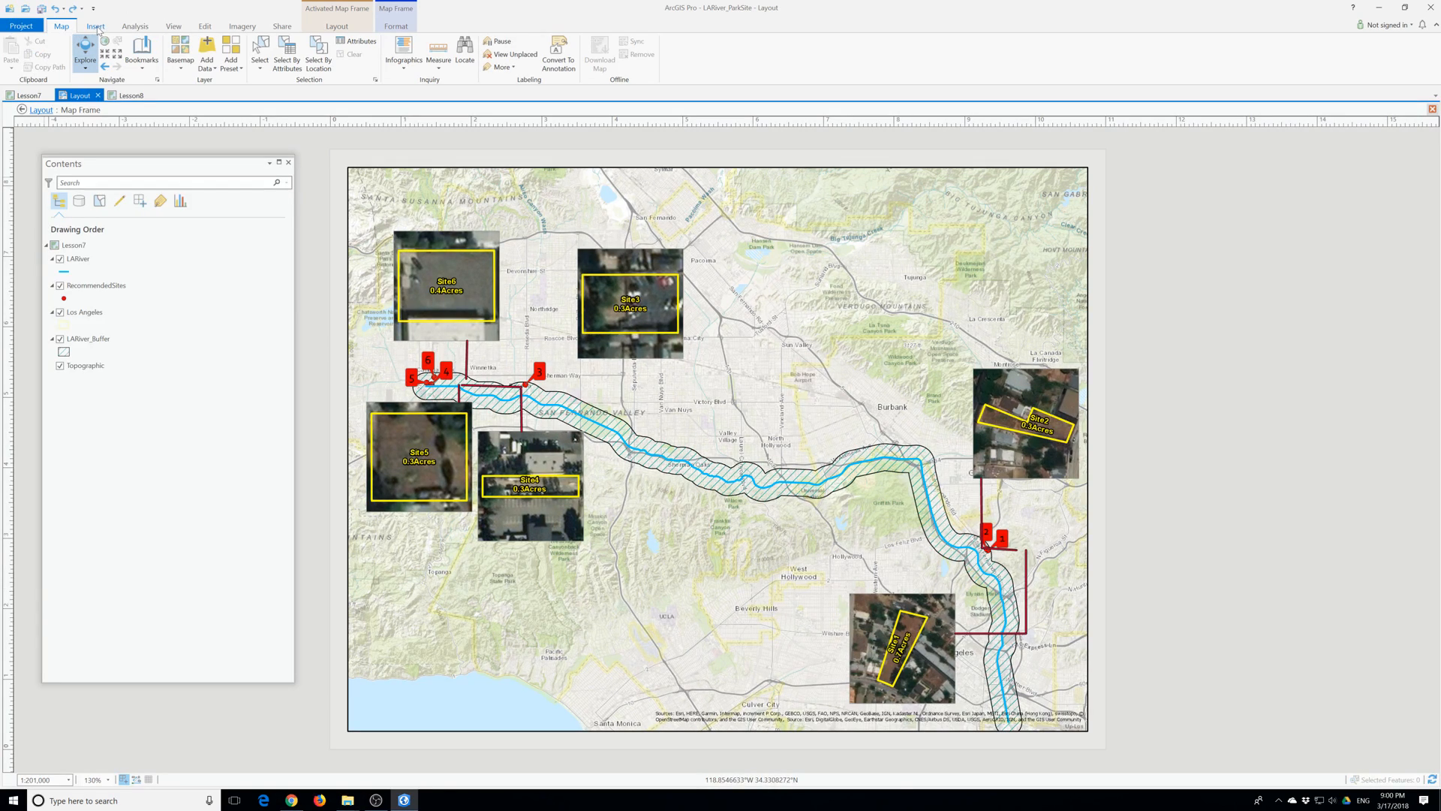
pyautogui.click(259, 51)
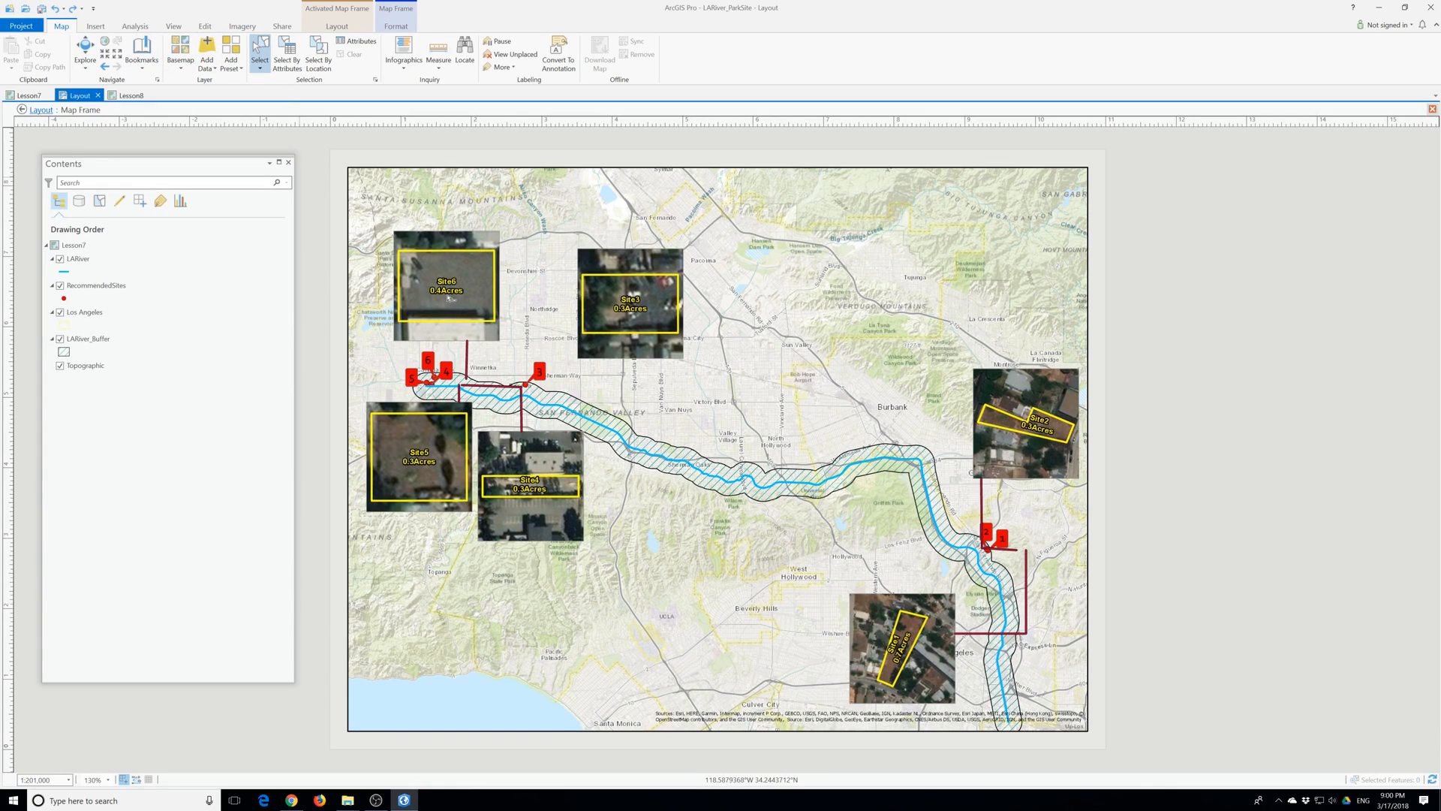
pyautogui.click(85, 51)
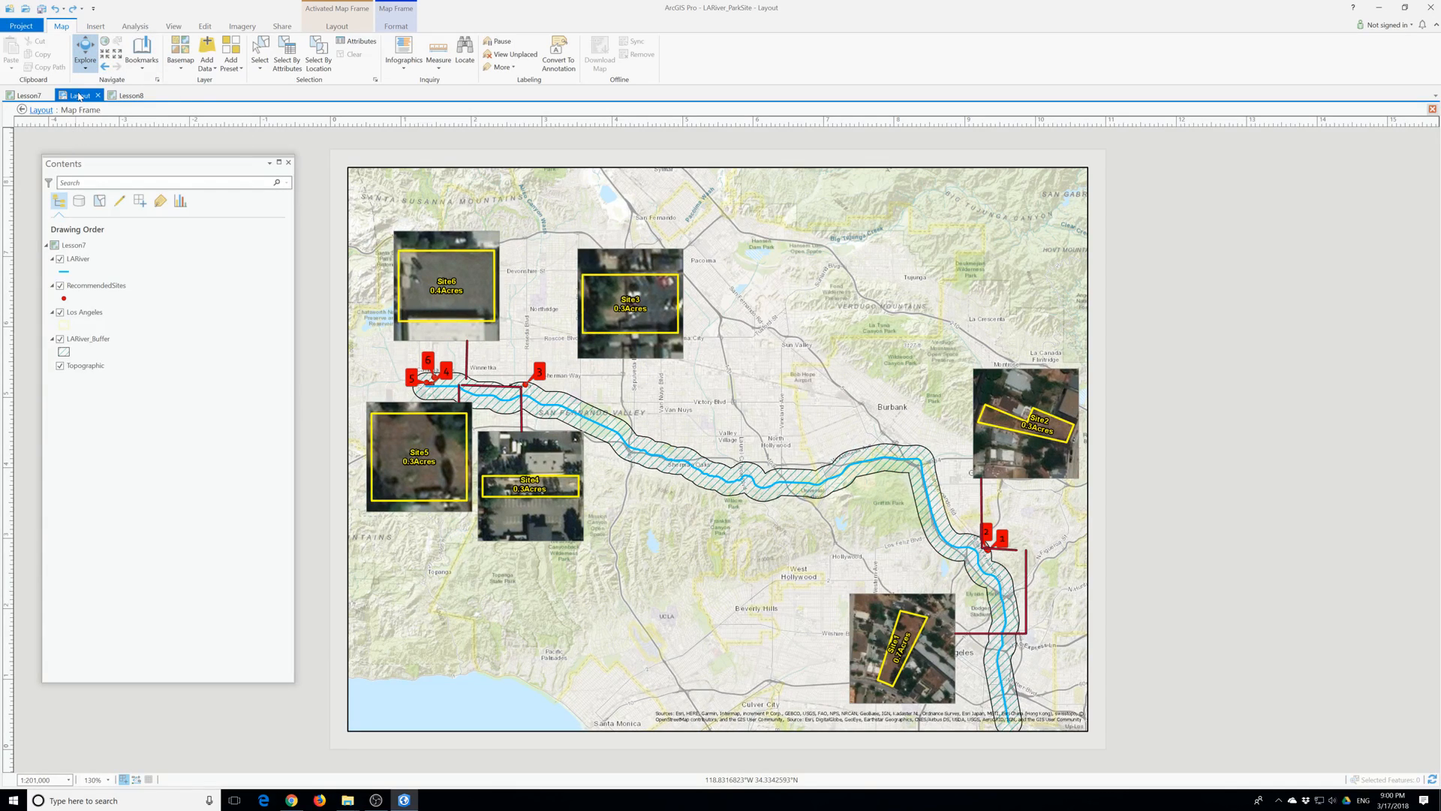
pyautogui.click(41, 111)
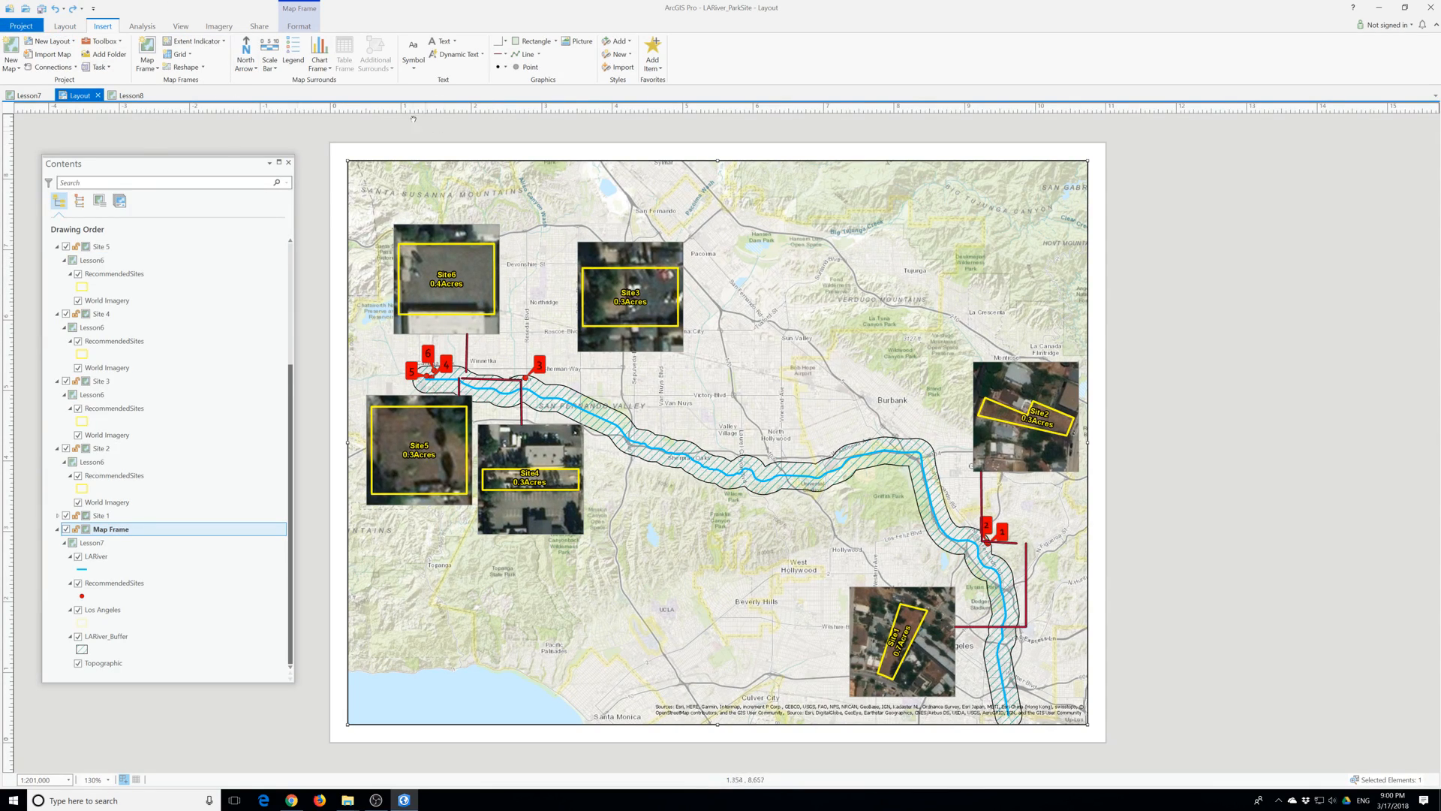
# Move the Site 5 inset left and reposition its short vertical leader so it connects marker 5 to the inset.
pyautogui.click(66, 26)
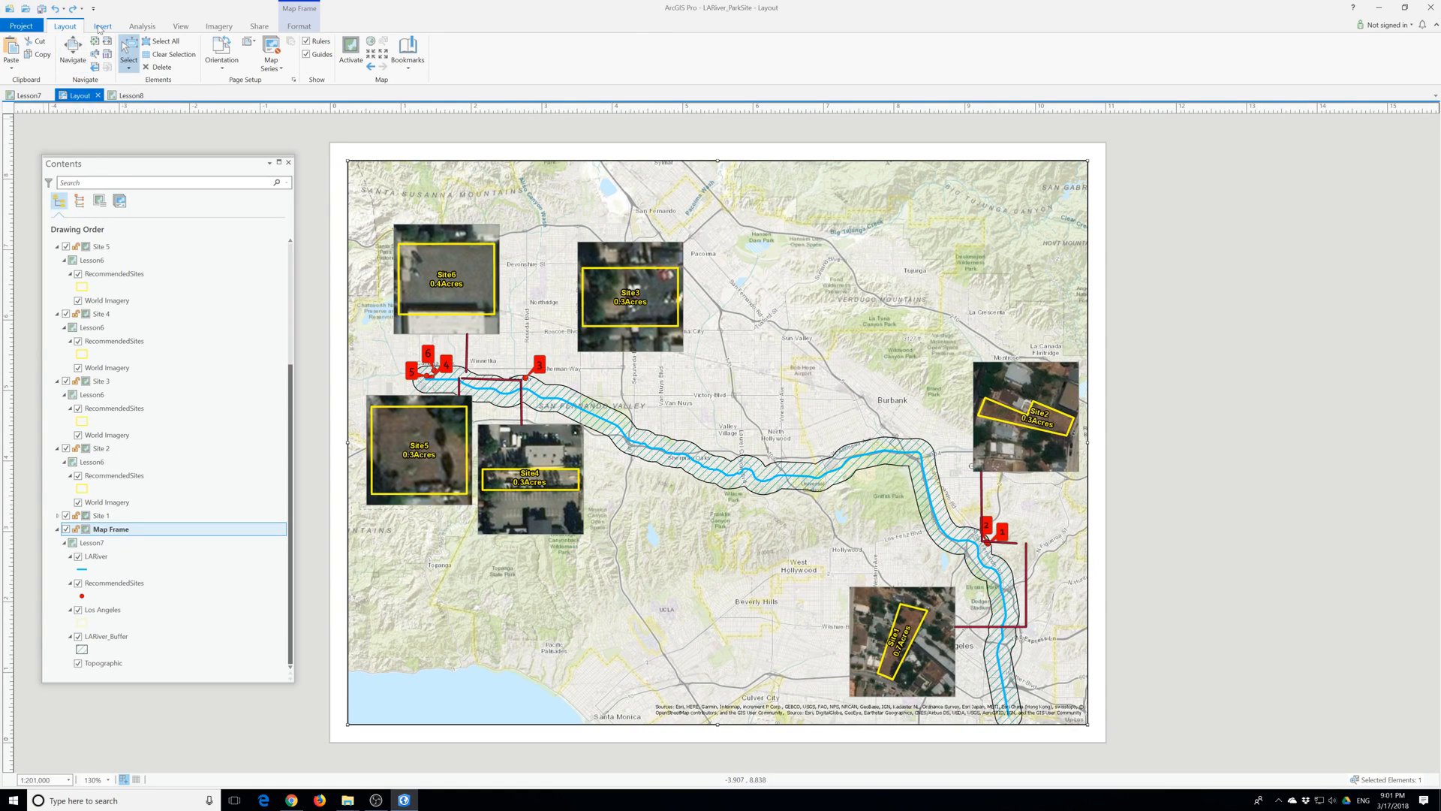
pyautogui.moveTo(422, 442); pyautogui.dragTo(405, 475)
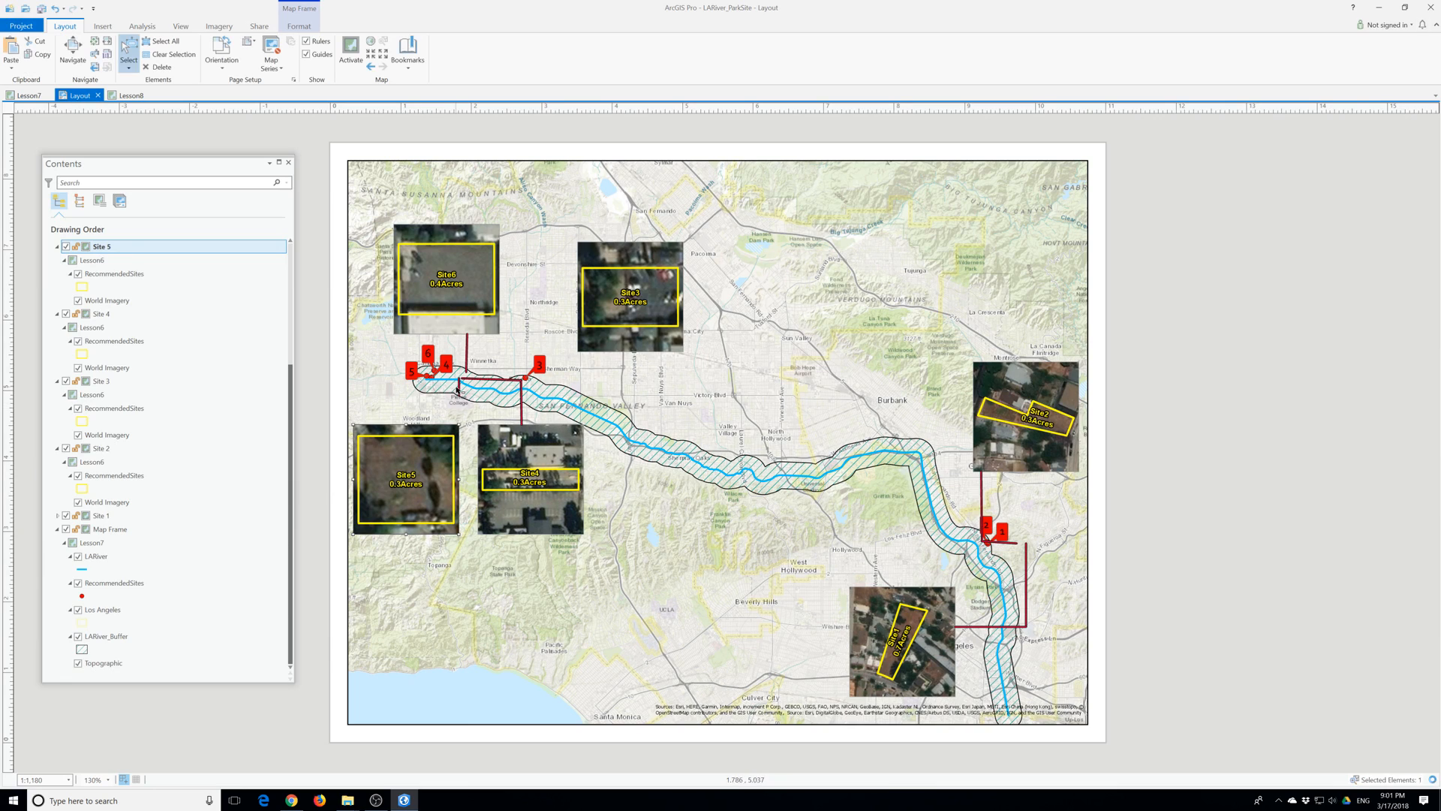
pyautogui.click(458, 391)
pyautogui.click(458, 385)
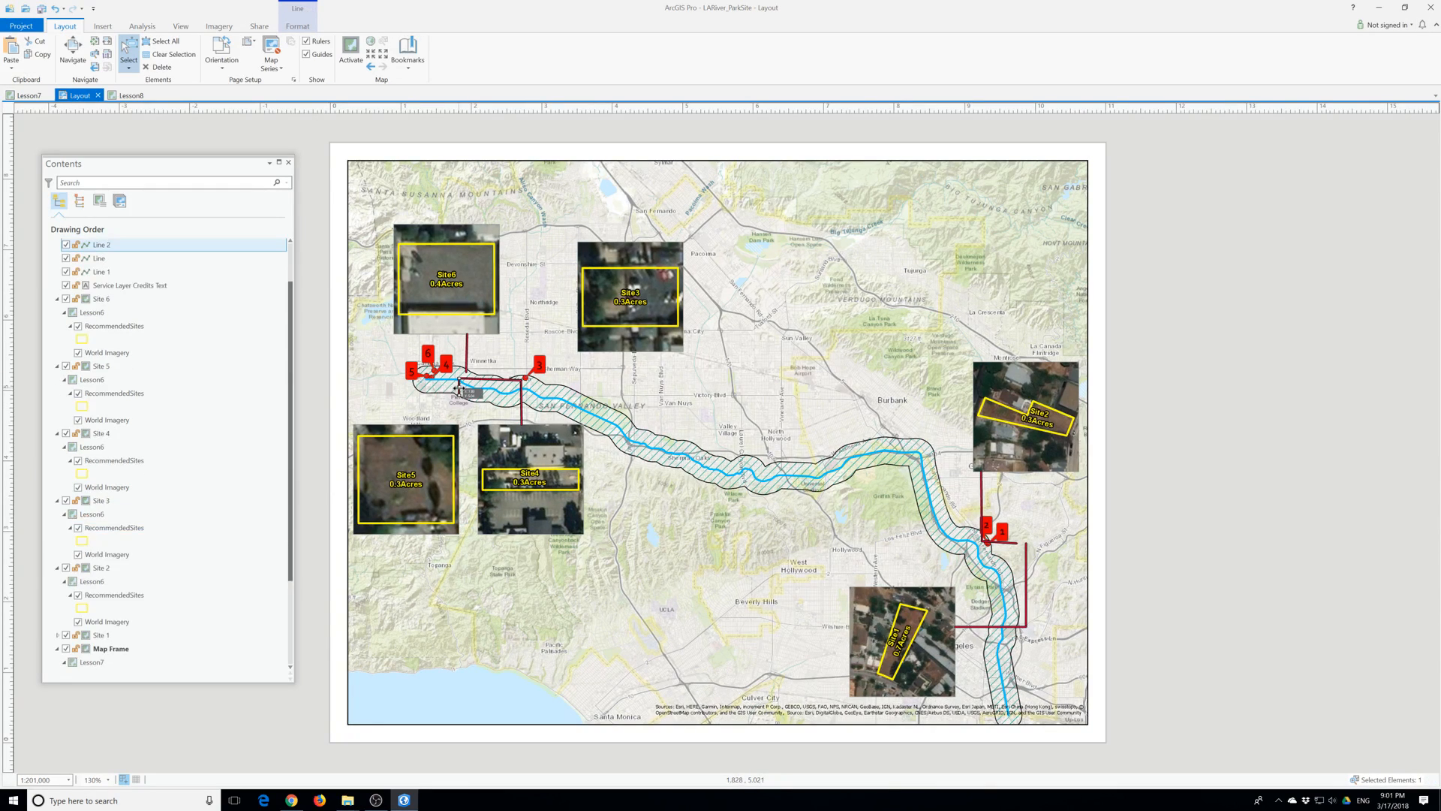
pyautogui.moveTo(458, 388); pyautogui.dragTo(423, 397)
pyautogui.moveTo(414, 462); pyautogui.dragTo(412, 433)
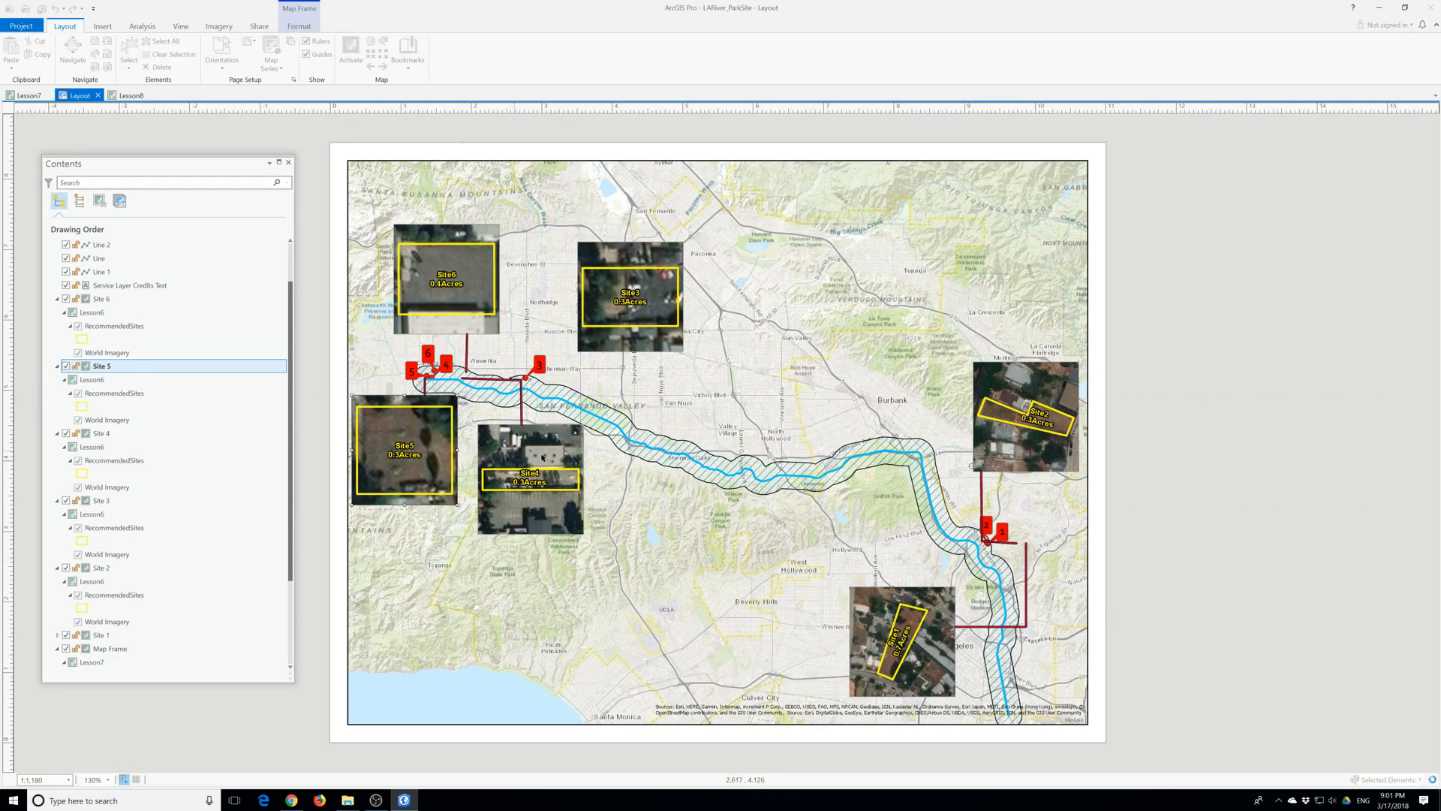
# Shift the Site 4 leader line left so it starts at marker 4 and still reaches the Site 4 inset.
pyautogui.click(494, 380)
pyautogui.click(495, 381)
pyautogui.moveTo(494, 380)
pyautogui.mouseDown()
pyautogui.moveTo(467, 378)
pyautogui.moveTo(524, 380)
pyautogui.moveTo(506, 380)
pyautogui.mouseUp()
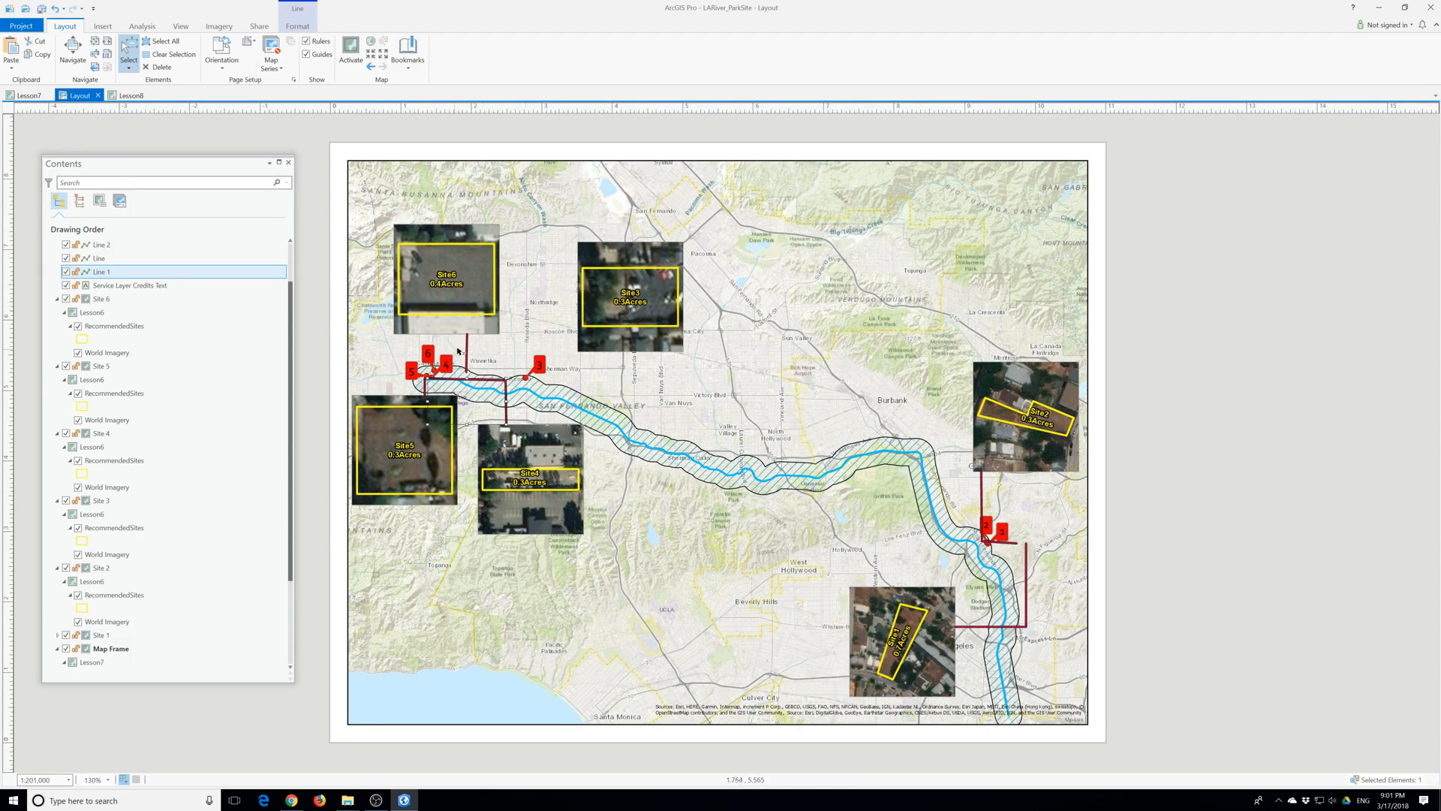
# Move the Site 6 inset and its vertical leader left so the leader links marker 6 to the inset.
pyautogui.moveTo(443, 294); pyautogui.dragTo(405, 263)
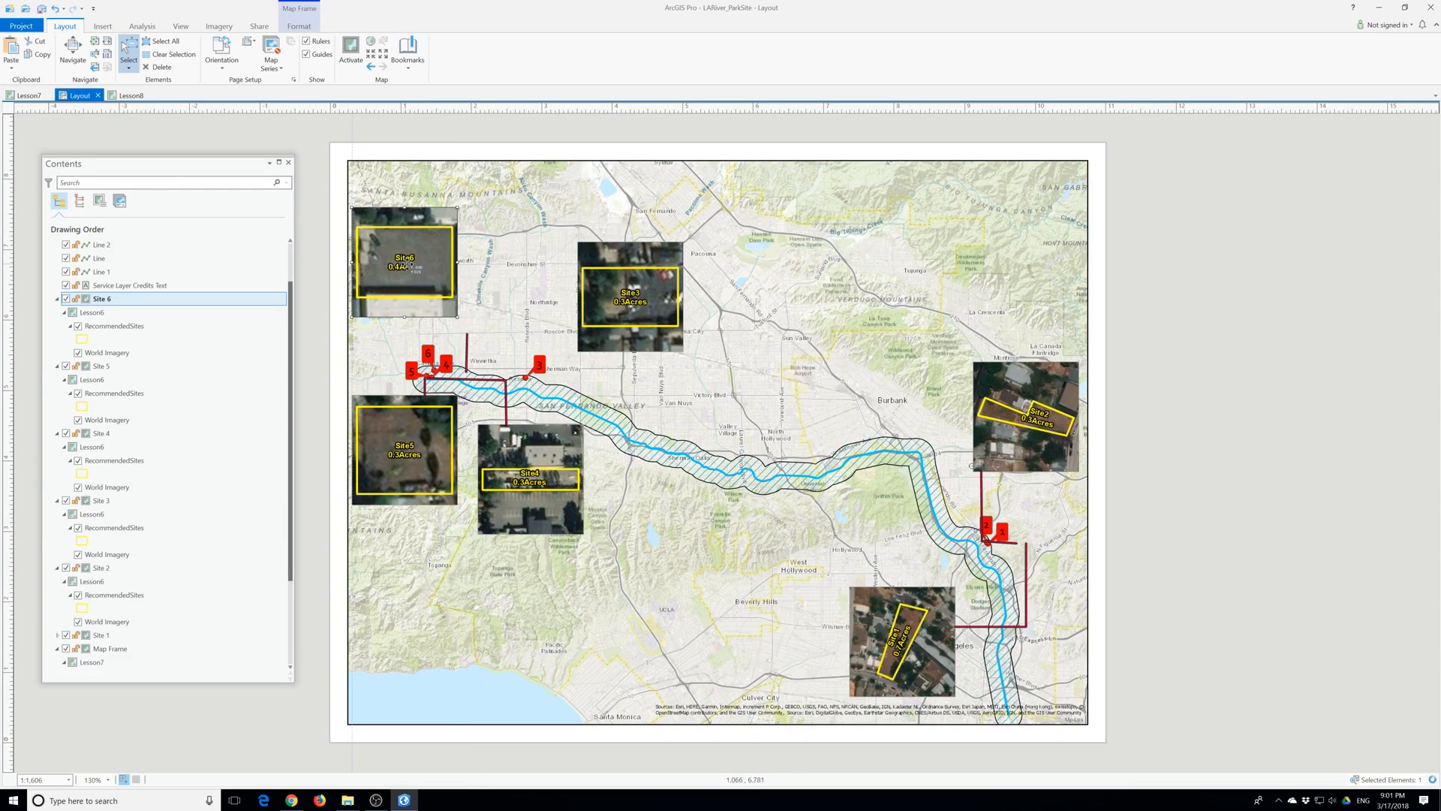
pyautogui.click(467, 346)
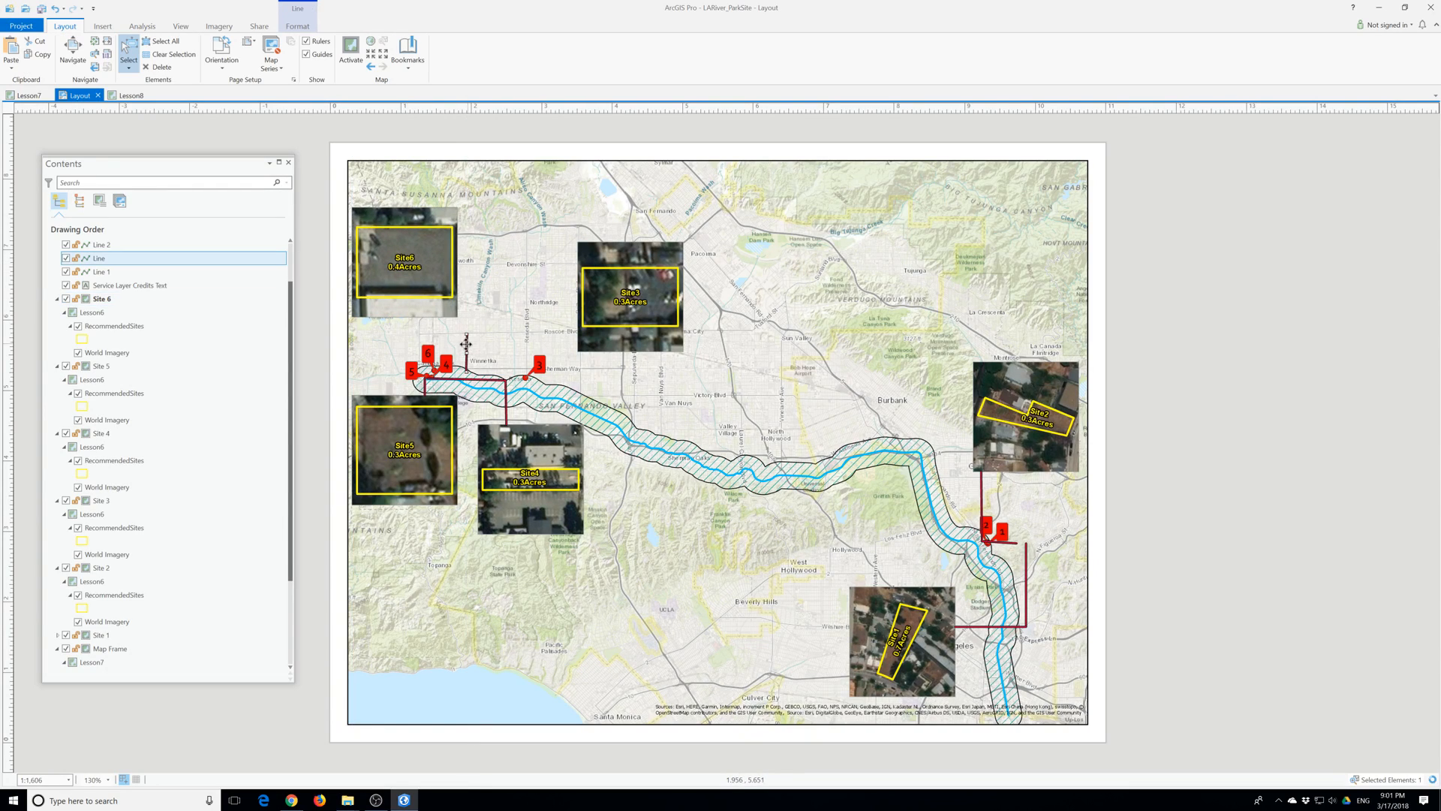
pyautogui.moveTo(467, 346); pyautogui.dragTo(436, 339)
pyautogui.click(423, 287)
pyautogui.moveTo(423, 287); pyautogui.dragTo(426, 303)
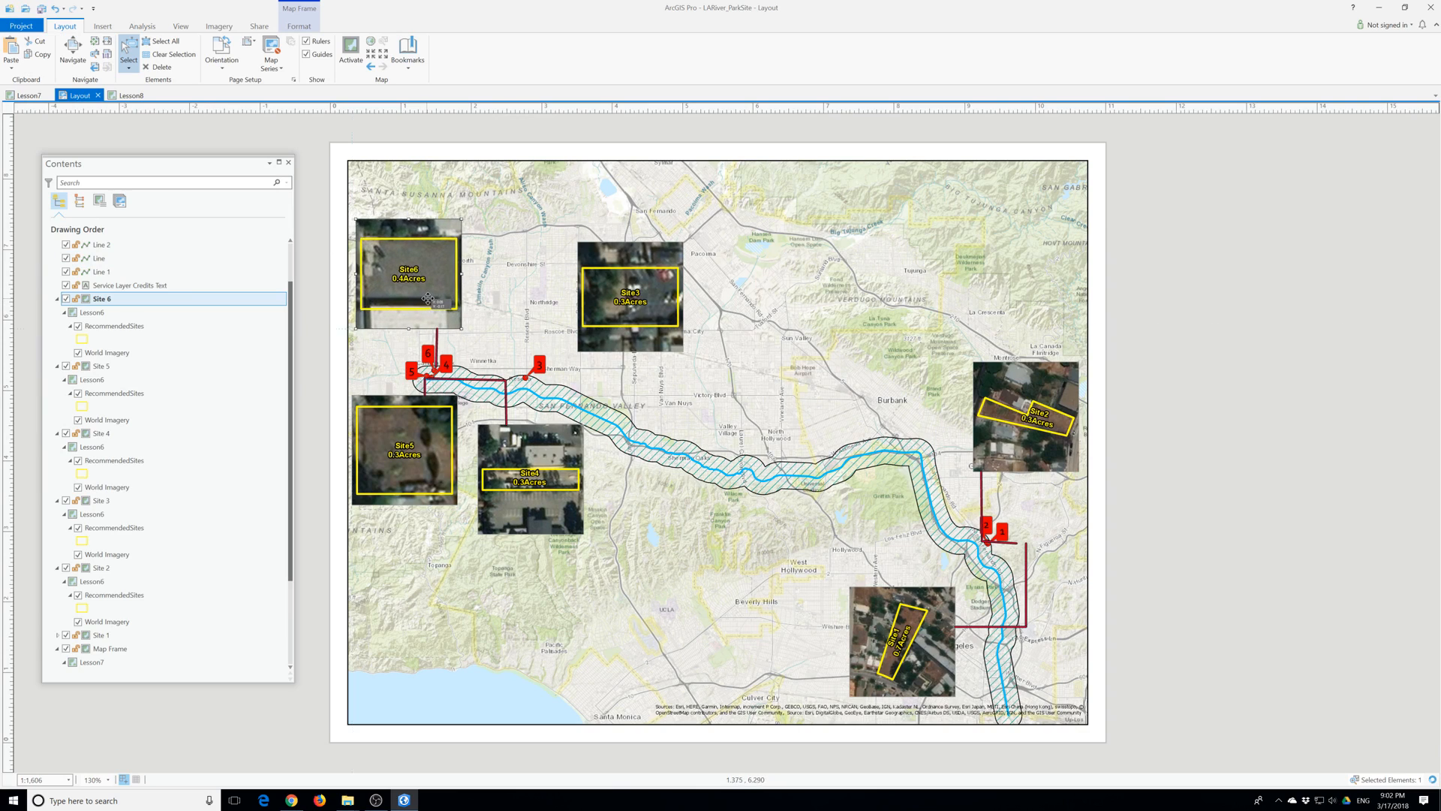
# Fine-tune the Site 6 inset's position so its lower edge meets the upper end of its leader line.
pyautogui.scroll(3, 474, 365)
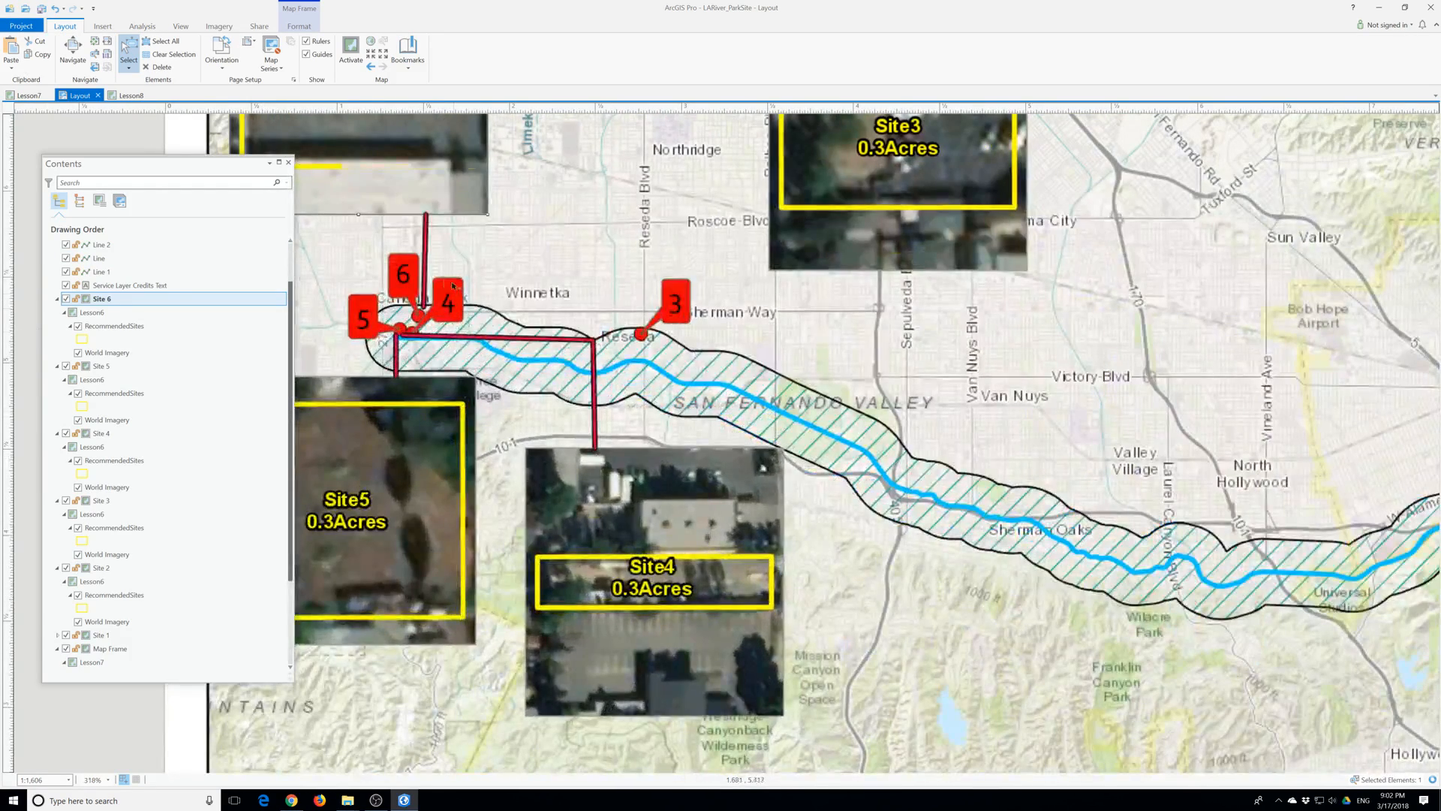
pyautogui.click(425, 267)
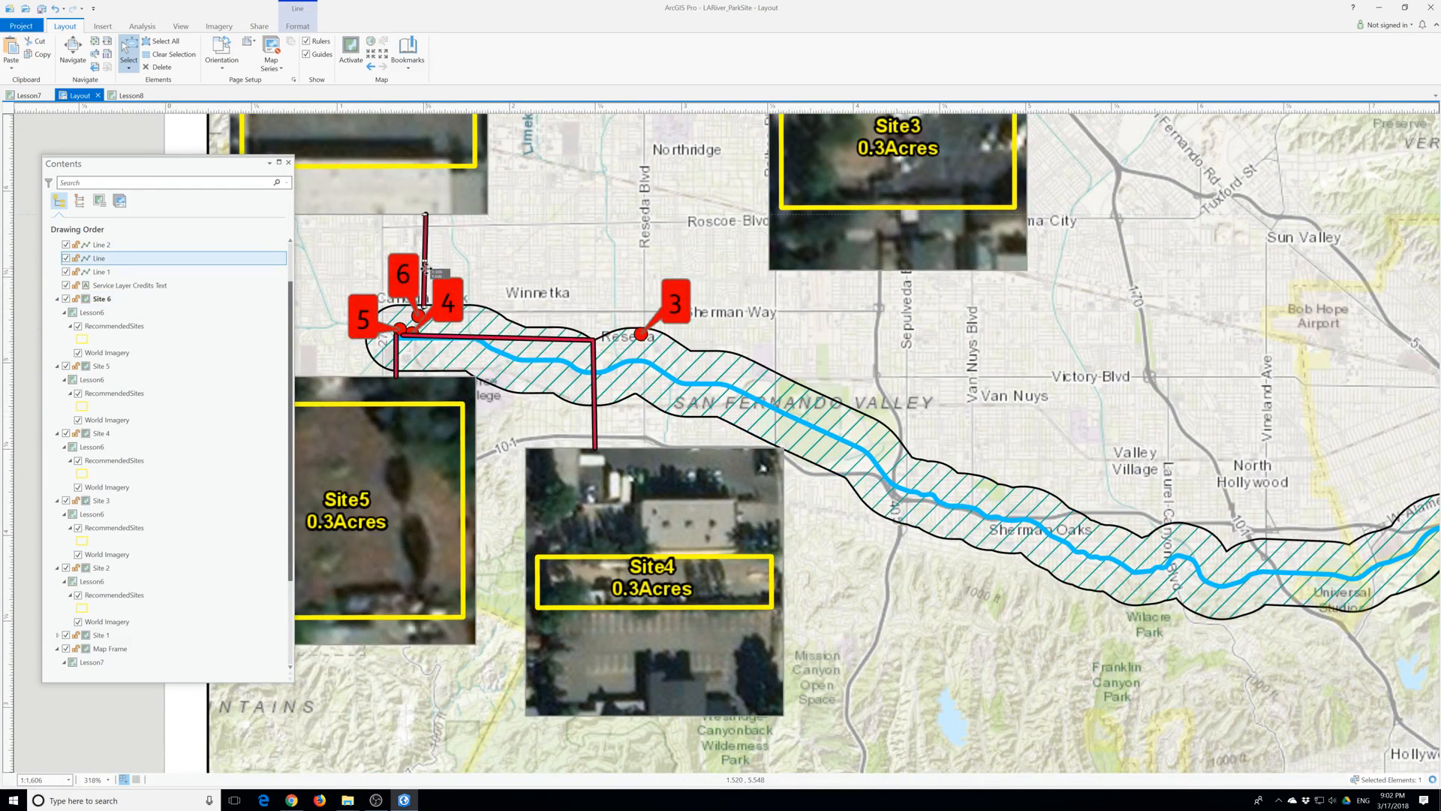
pyautogui.click(435, 185)
pyautogui.doubleClick(436, 184)
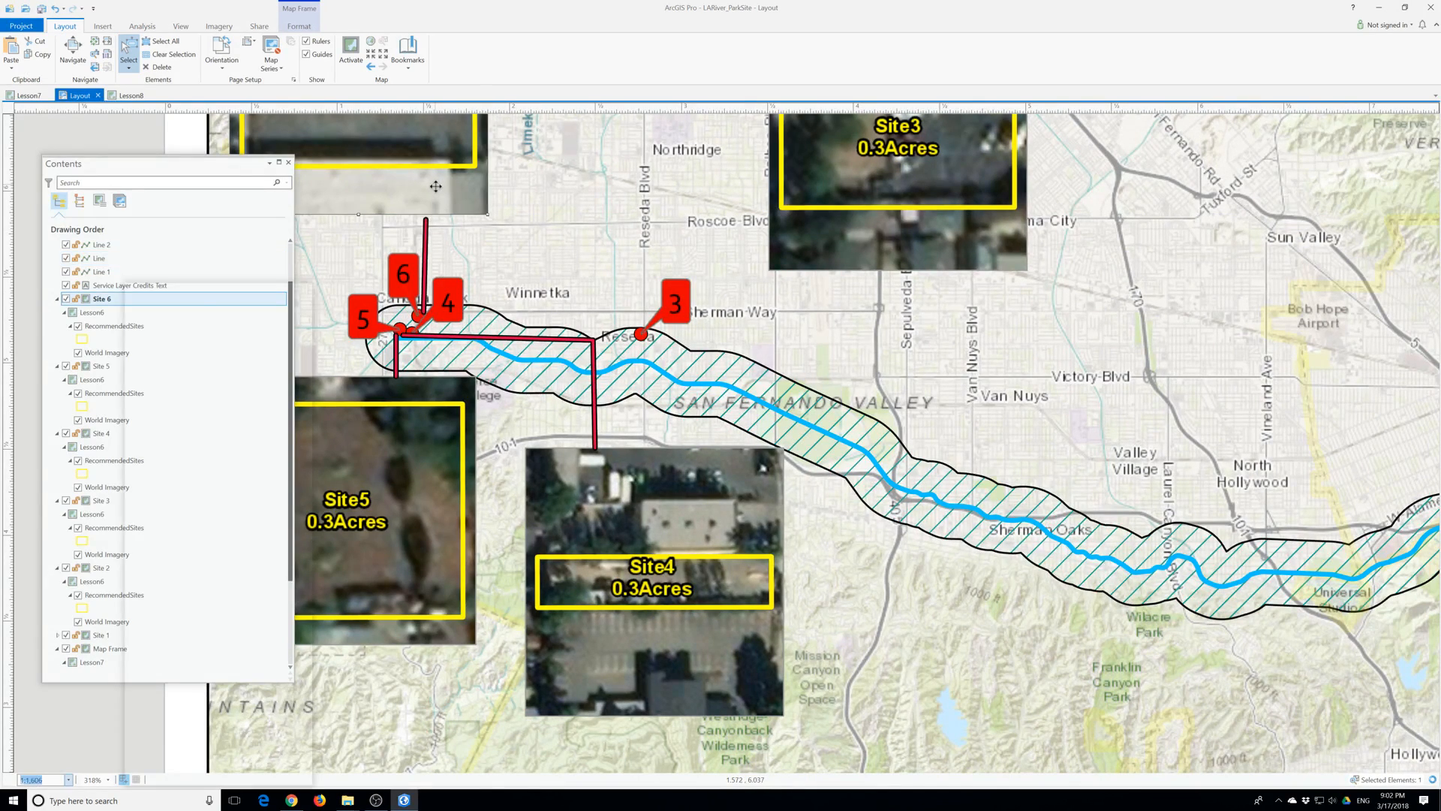
pyautogui.moveTo(437, 175); pyautogui.dragTo(437, 187)
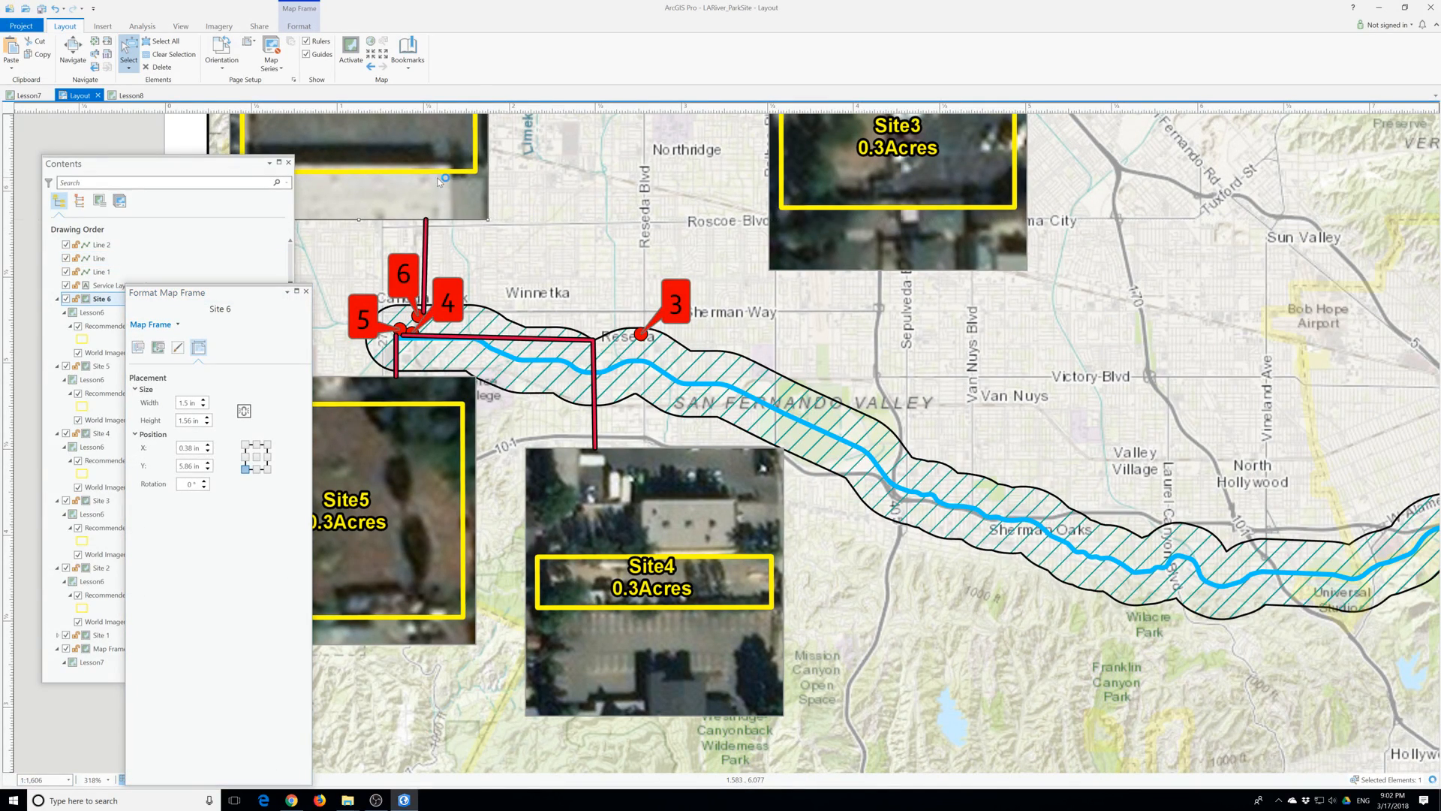
pyautogui.click(305, 291)
pyautogui.moveTo(438, 196); pyautogui.dragTo(424, 193)
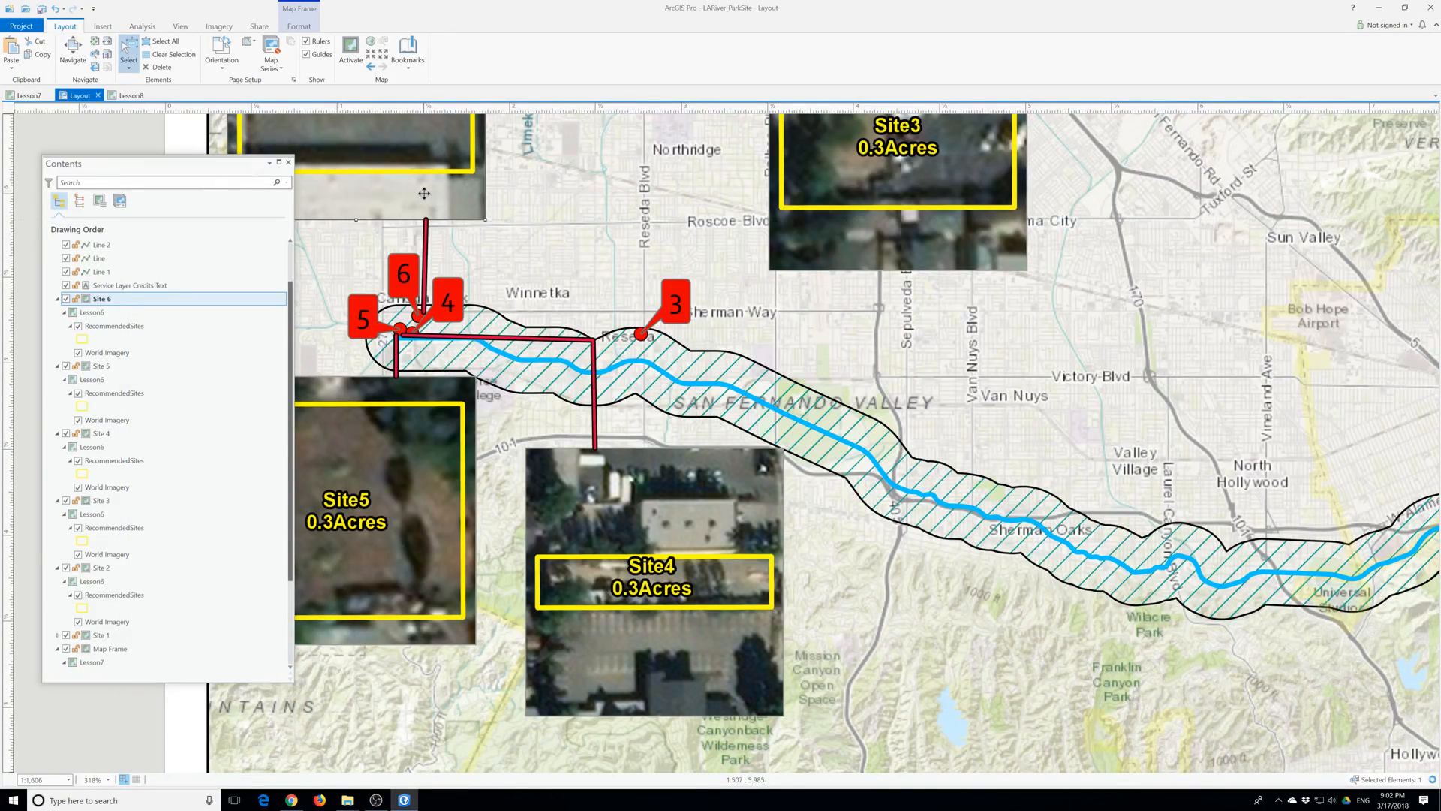
pyautogui.press('Up')
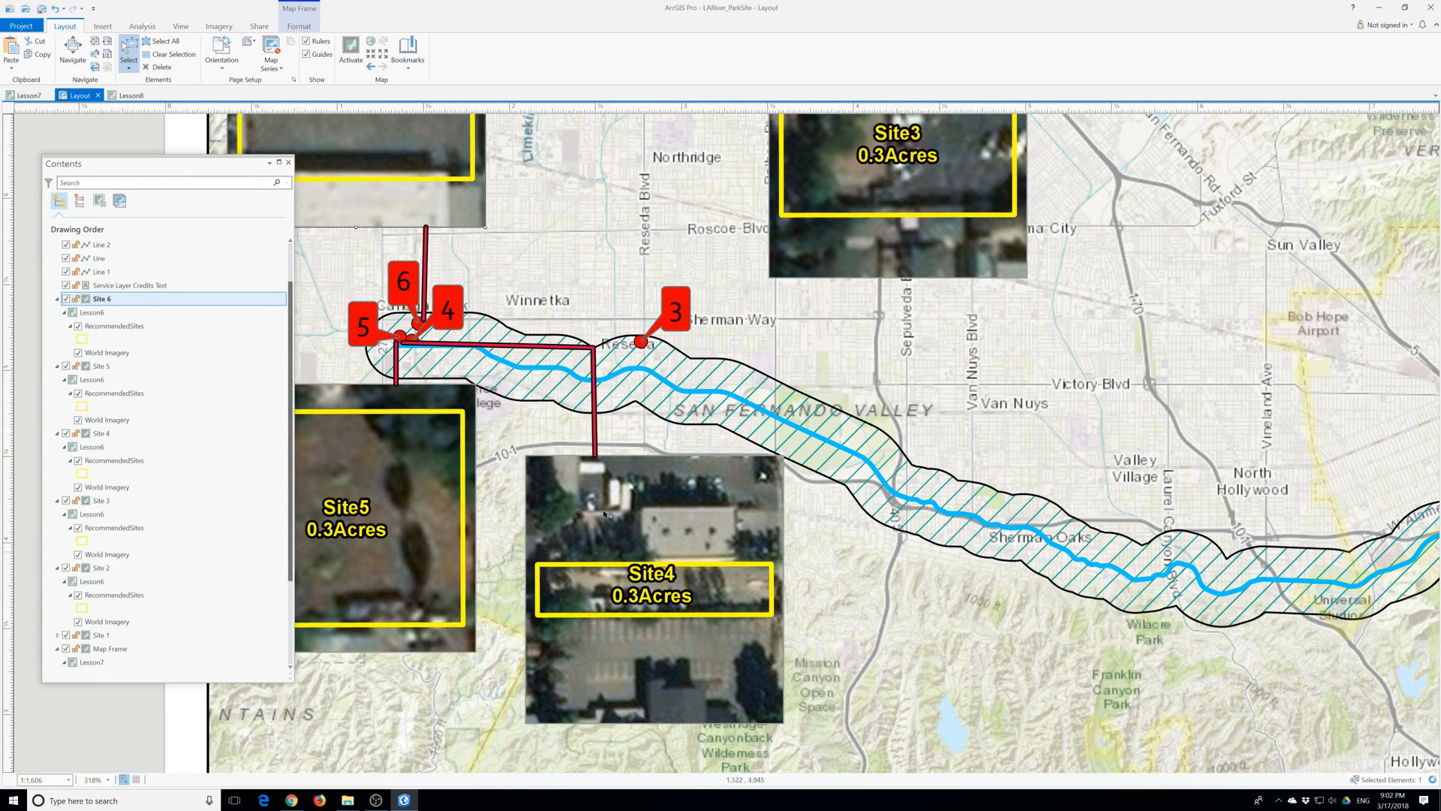
# Move the Site 1 inset up and slightly left, and raise its horizontal leader line to meet the inset's right edge.
pyautogui.scroll(-5, 860, 361)
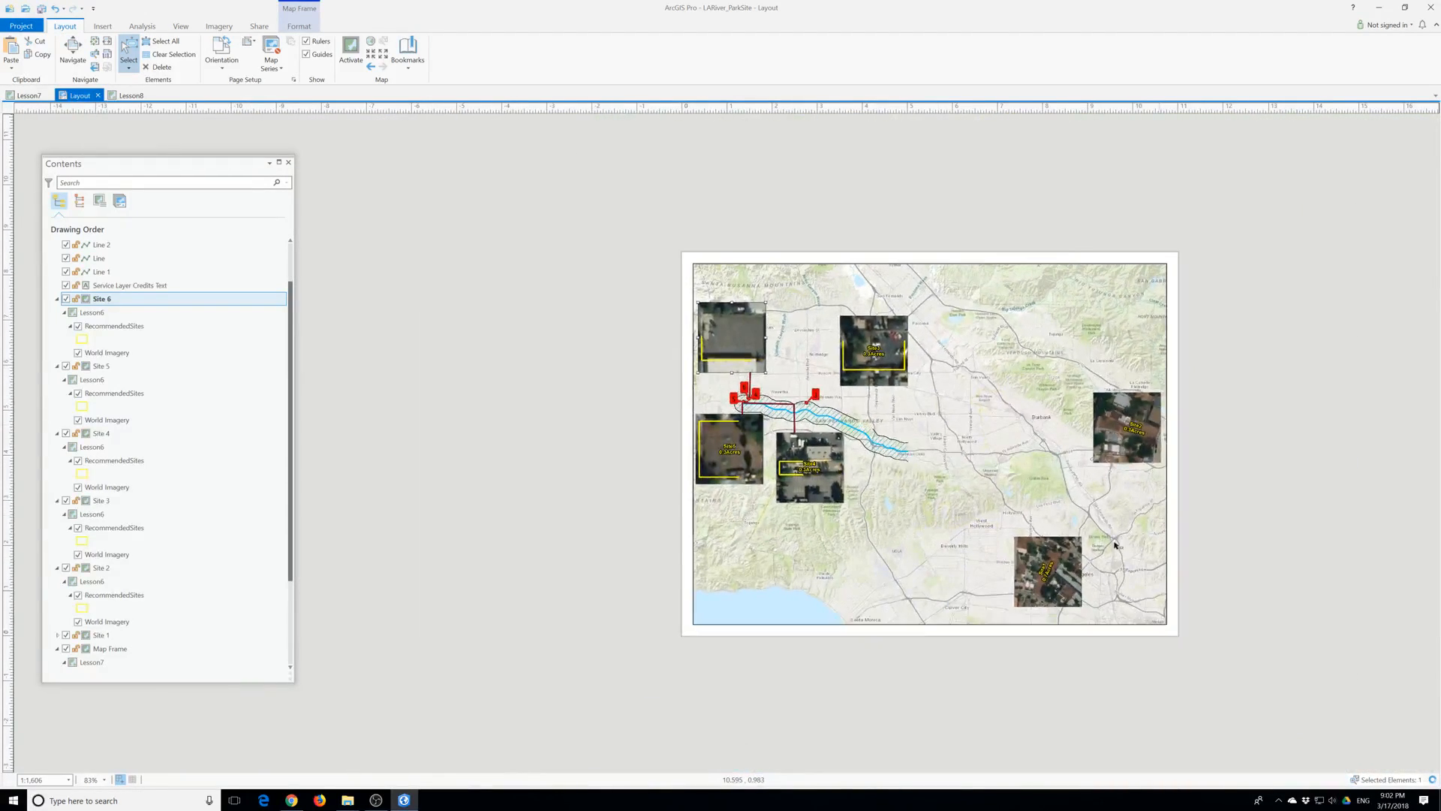
pyautogui.moveTo(1064, 559); pyautogui.dragTo(1040, 523)
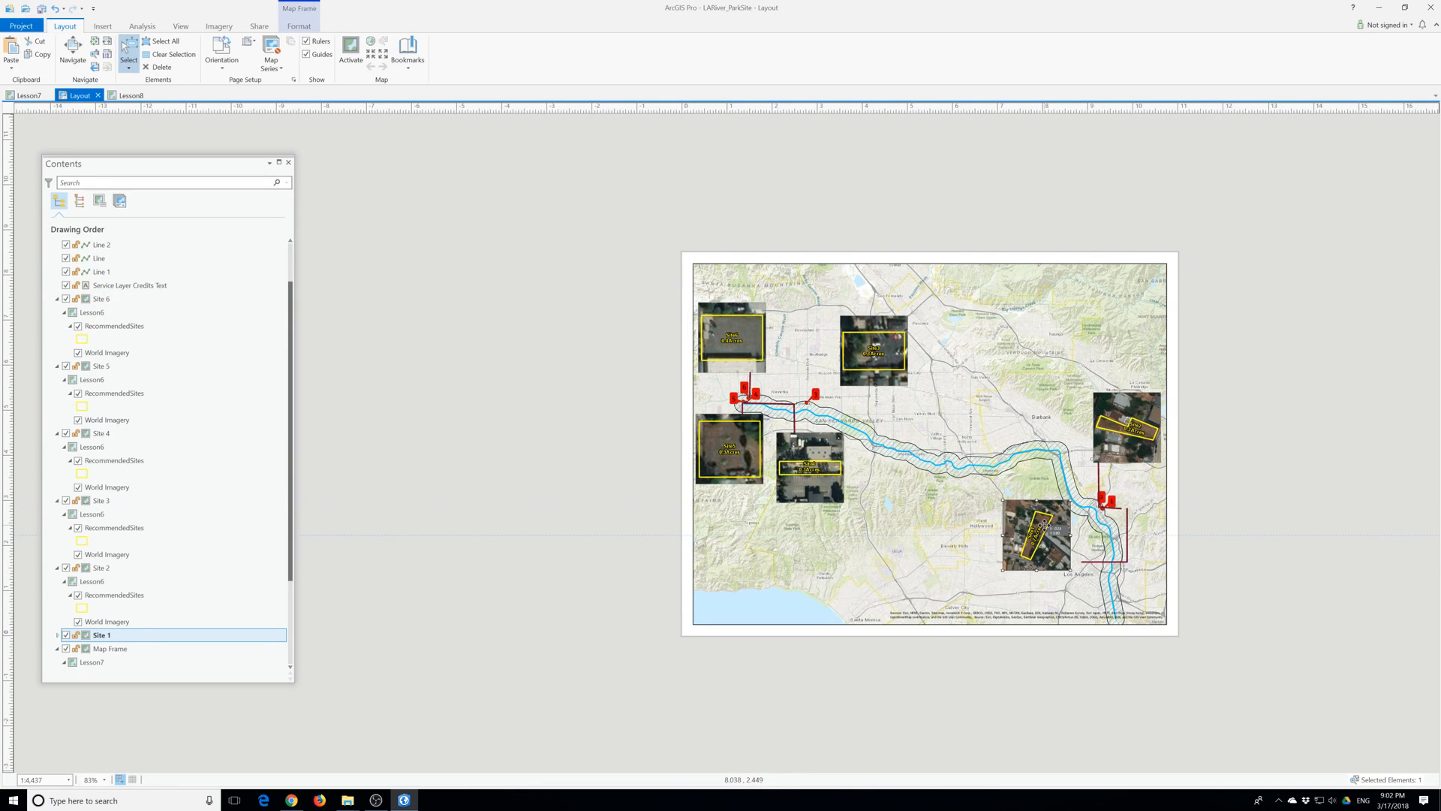
pyautogui.click(1127, 546)
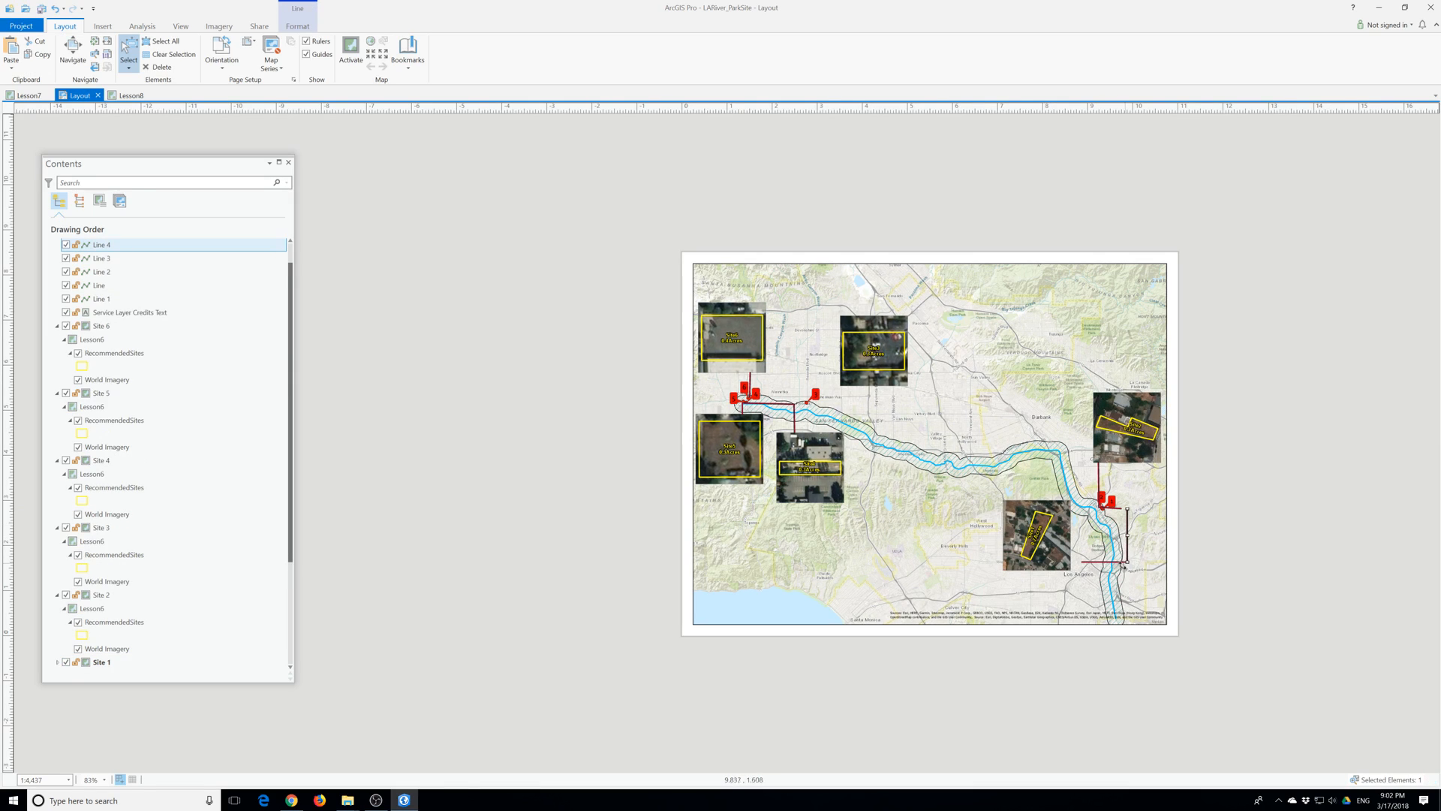
pyautogui.moveTo(1127, 562); pyautogui.dragTo(1098, 552)
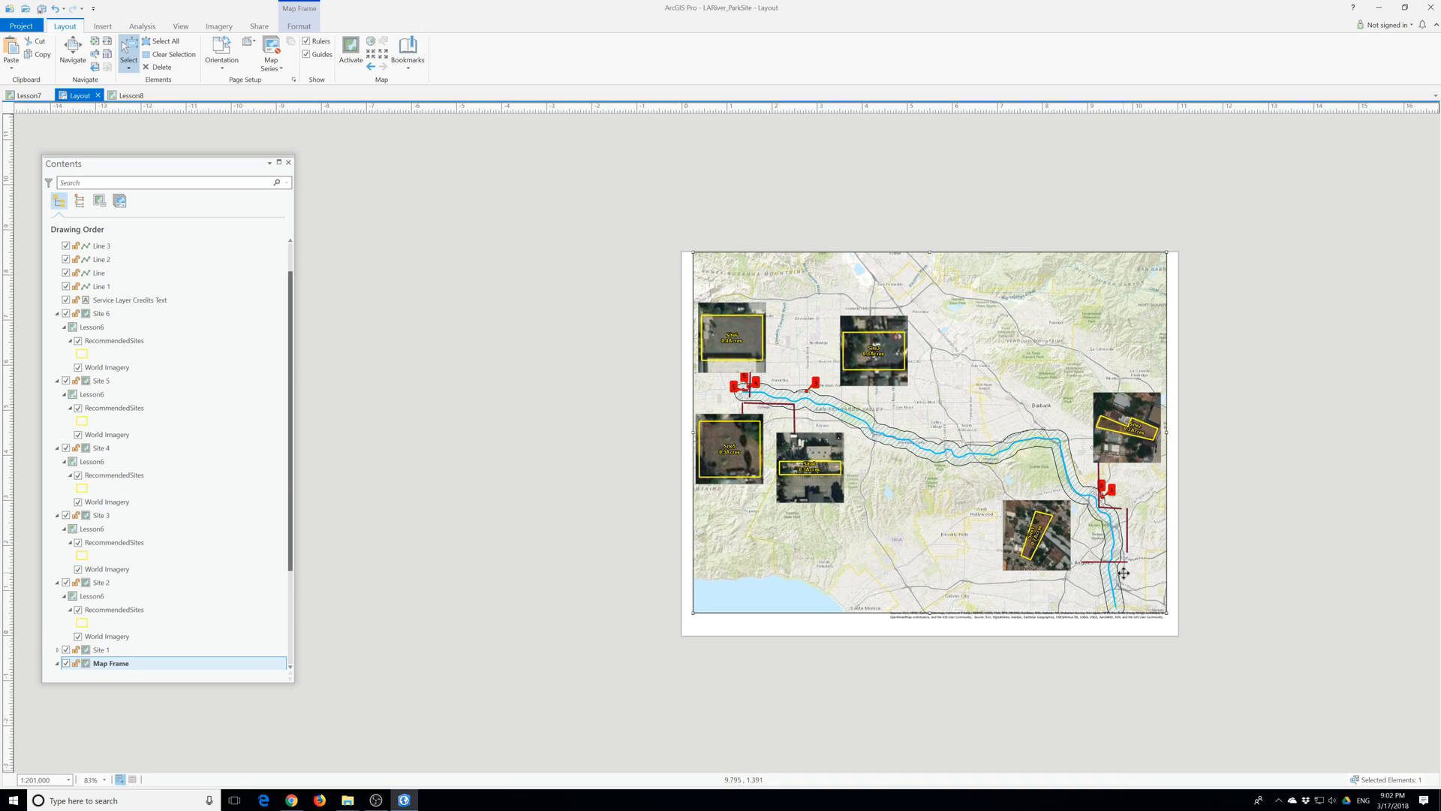
pyautogui.hotkey('ctrl', 'z')
pyautogui.click(1102, 562)
pyautogui.moveTo(1102, 562); pyautogui.dragTo(1096, 543)
# Align the Site 2 leader with marker 2, and adjust the Site 1 vertical and horizontal leaders so they join at a corner.
pyautogui.click(1128, 528)
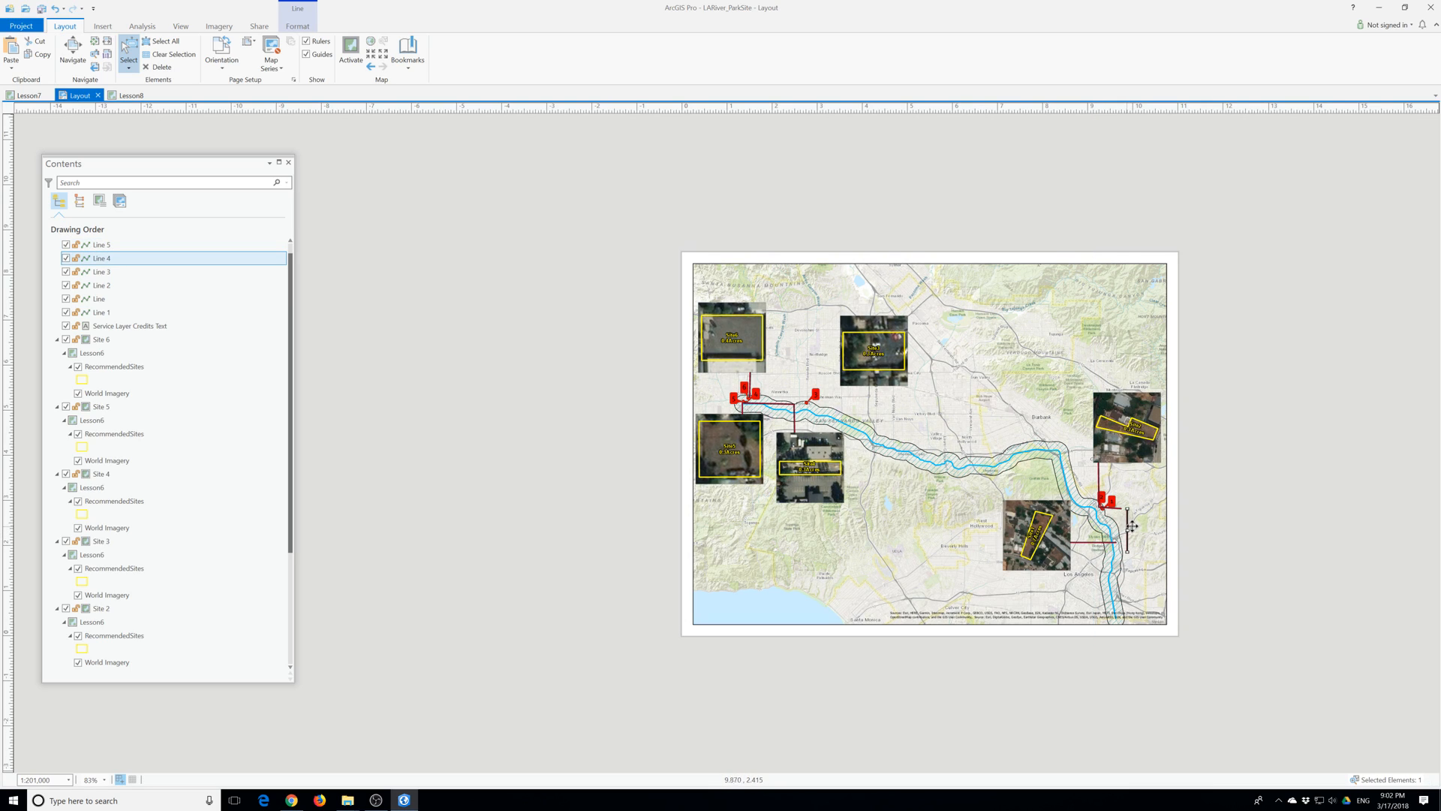
pyautogui.click(1116, 509)
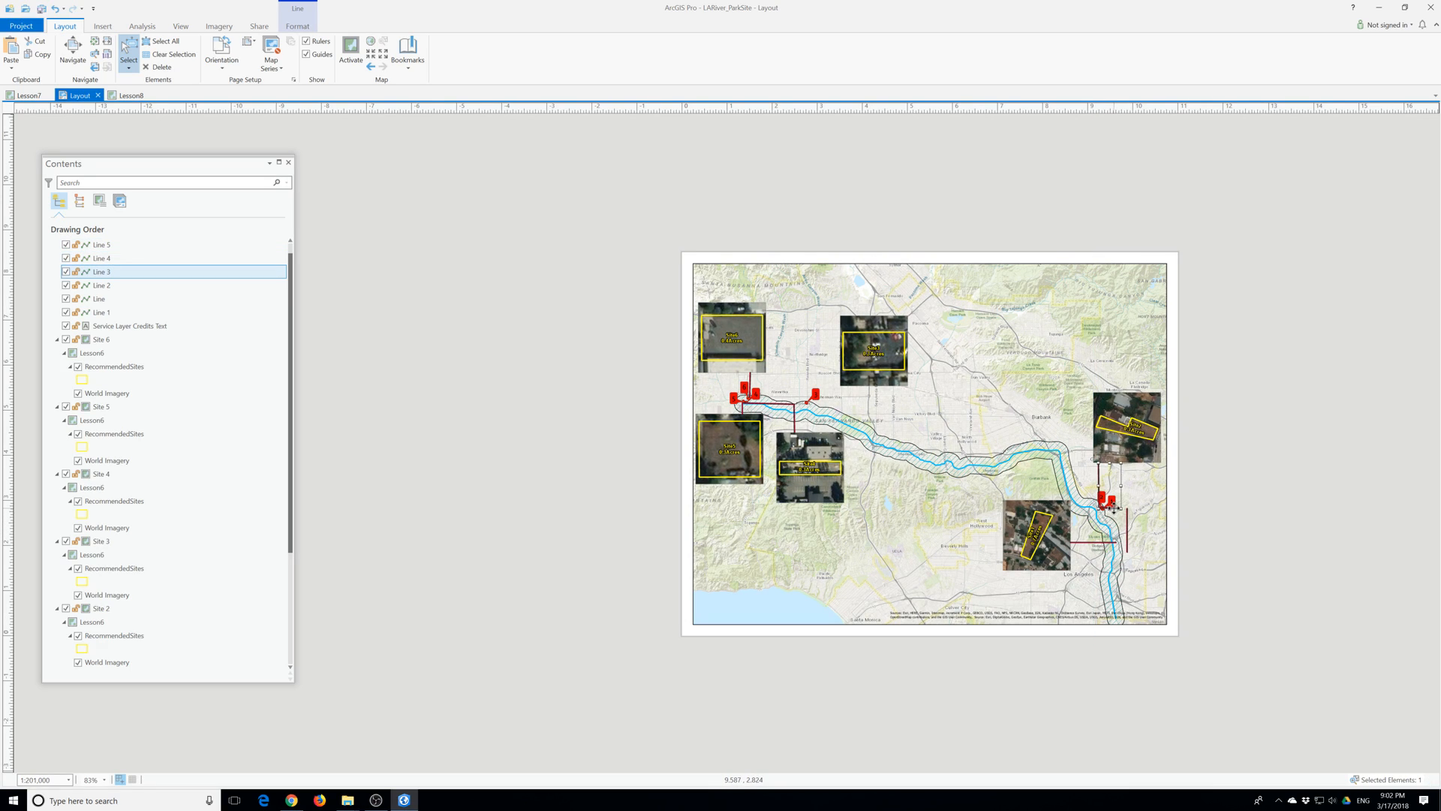
pyautogui.moveTo(1113, 510); pyautogui.dragTo(1118, 509)
pyautogui.click(1117, 511)
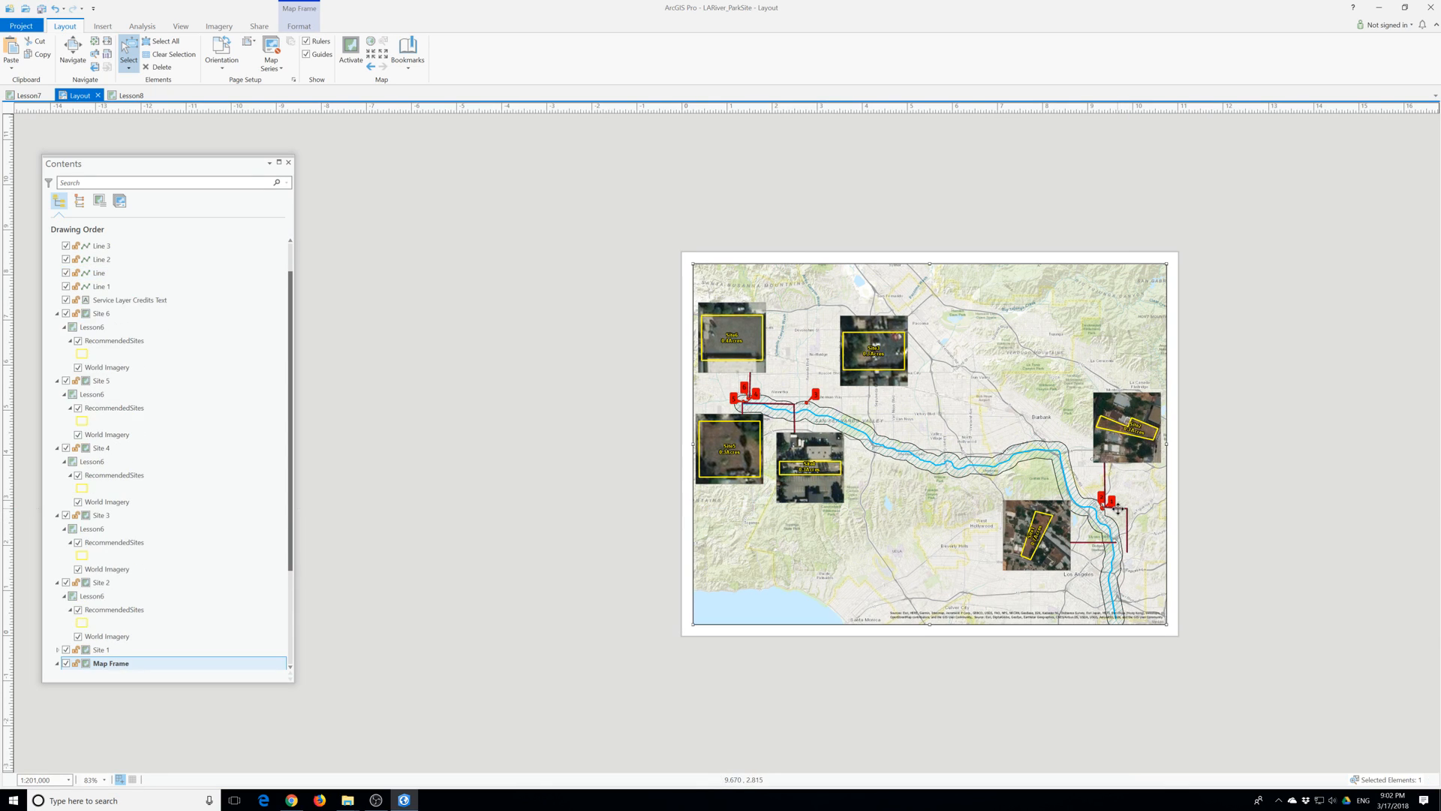
pyautogui.click(1119, 509)
pyautogui.moveTo(1118, 510); pyautogui.dragTo(1123, 542)
pyautogui.click(1143, 506)
pyautogui.click(1111, 543)
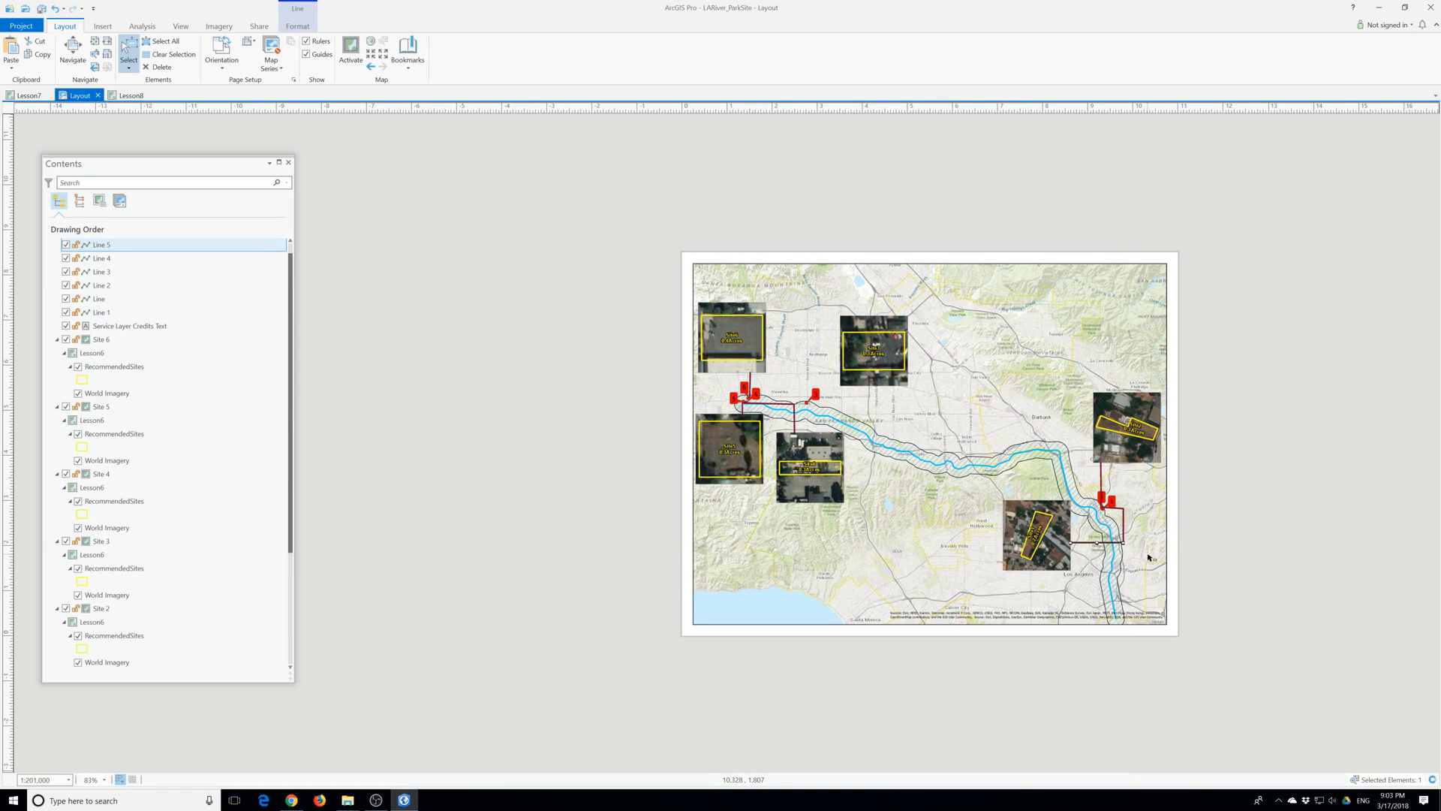
# Nudge the Site 1 inset slightly left, away from the river.
pyautogui.click(1156, 557)
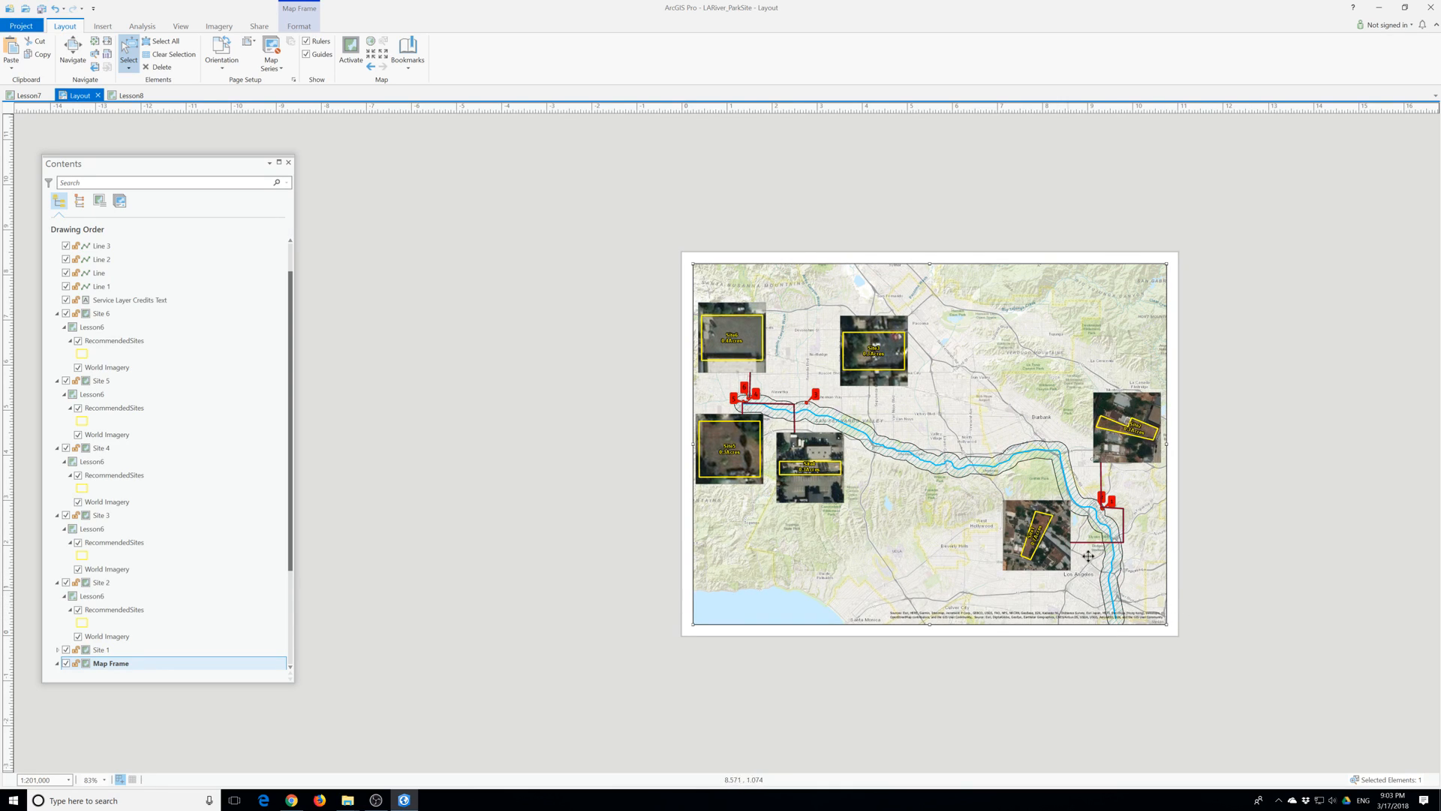
pyautogui.click(1027, 516)
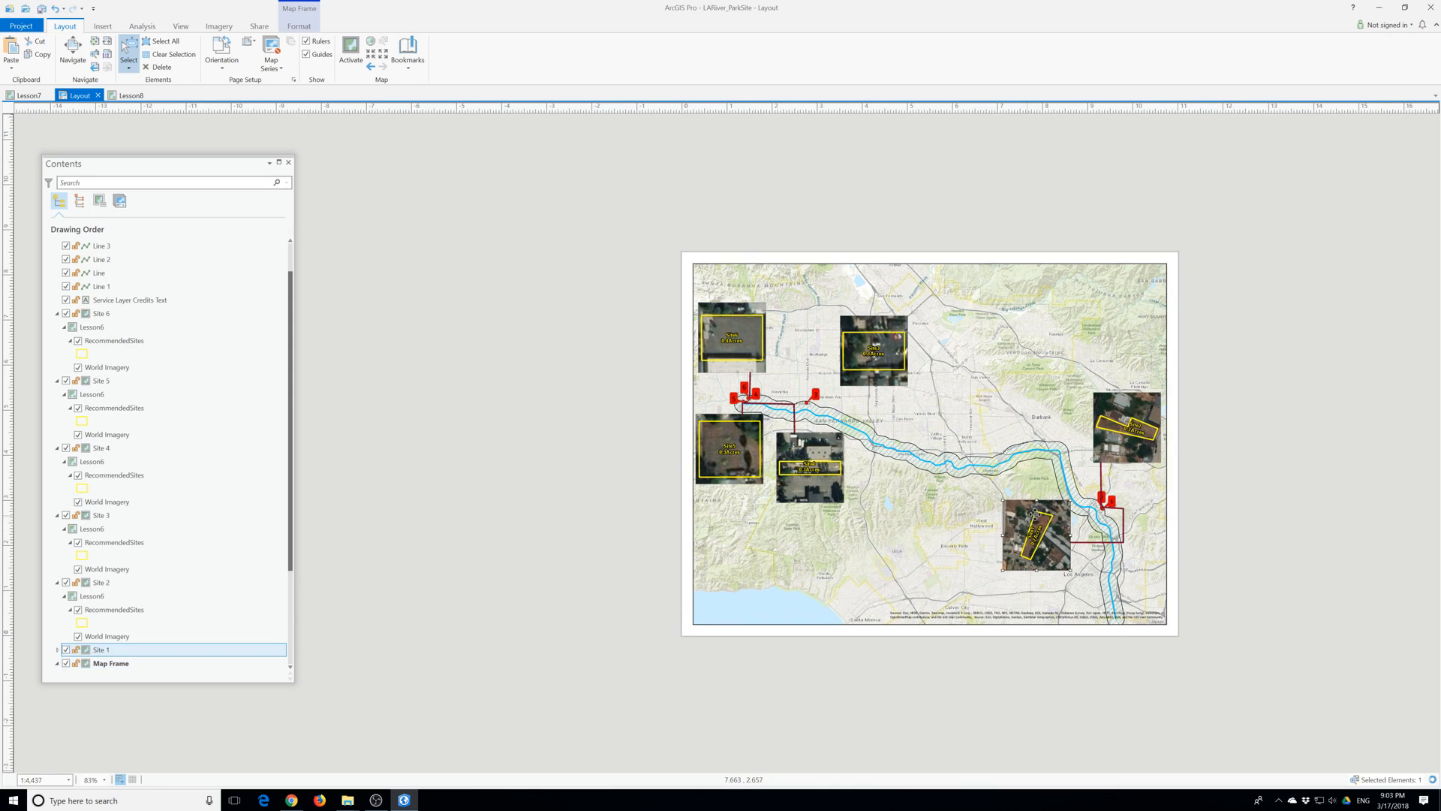
pyautogui.moveTo(1026, 516); pyautogui.dragTo(1018, 517)
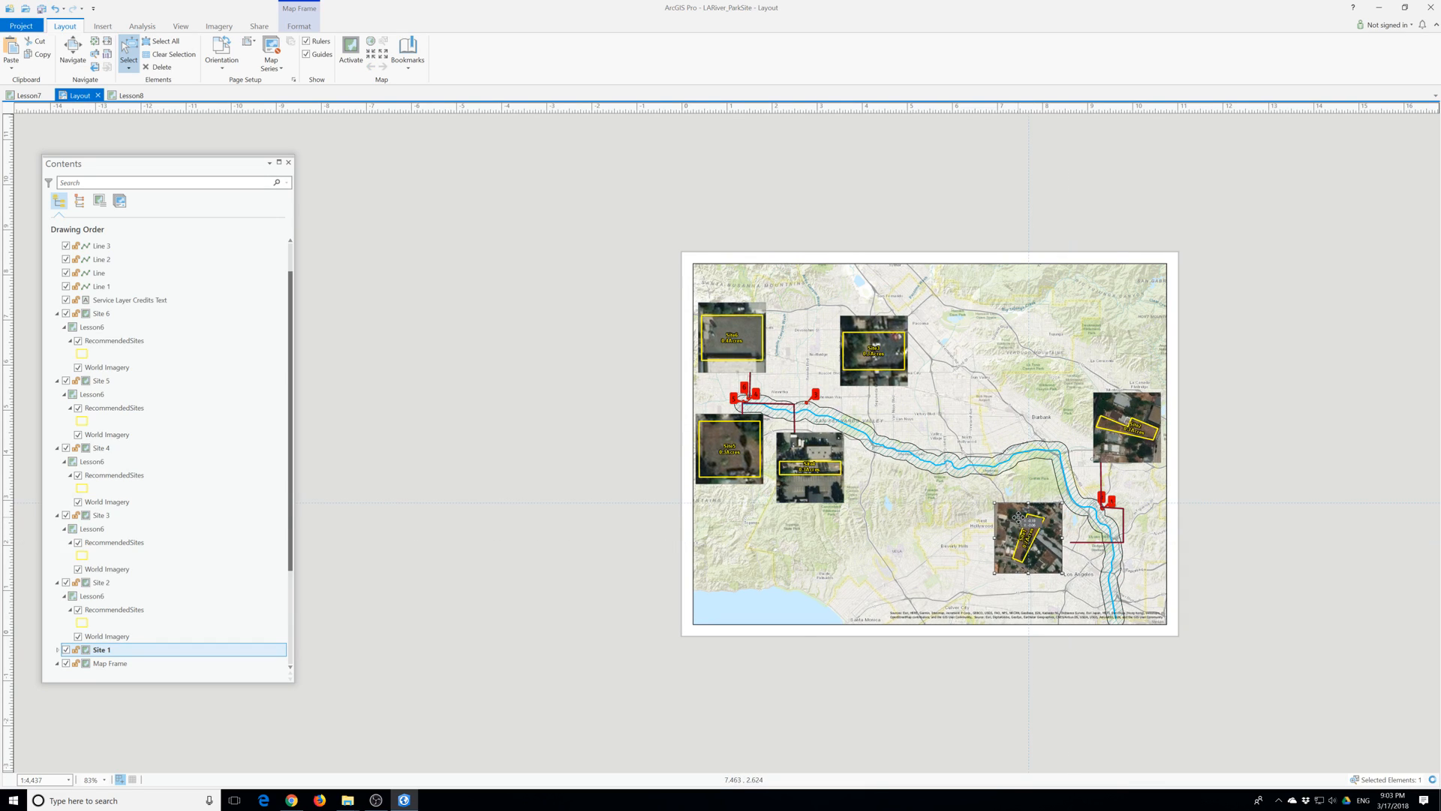
pyautogui.click(1079, 542)
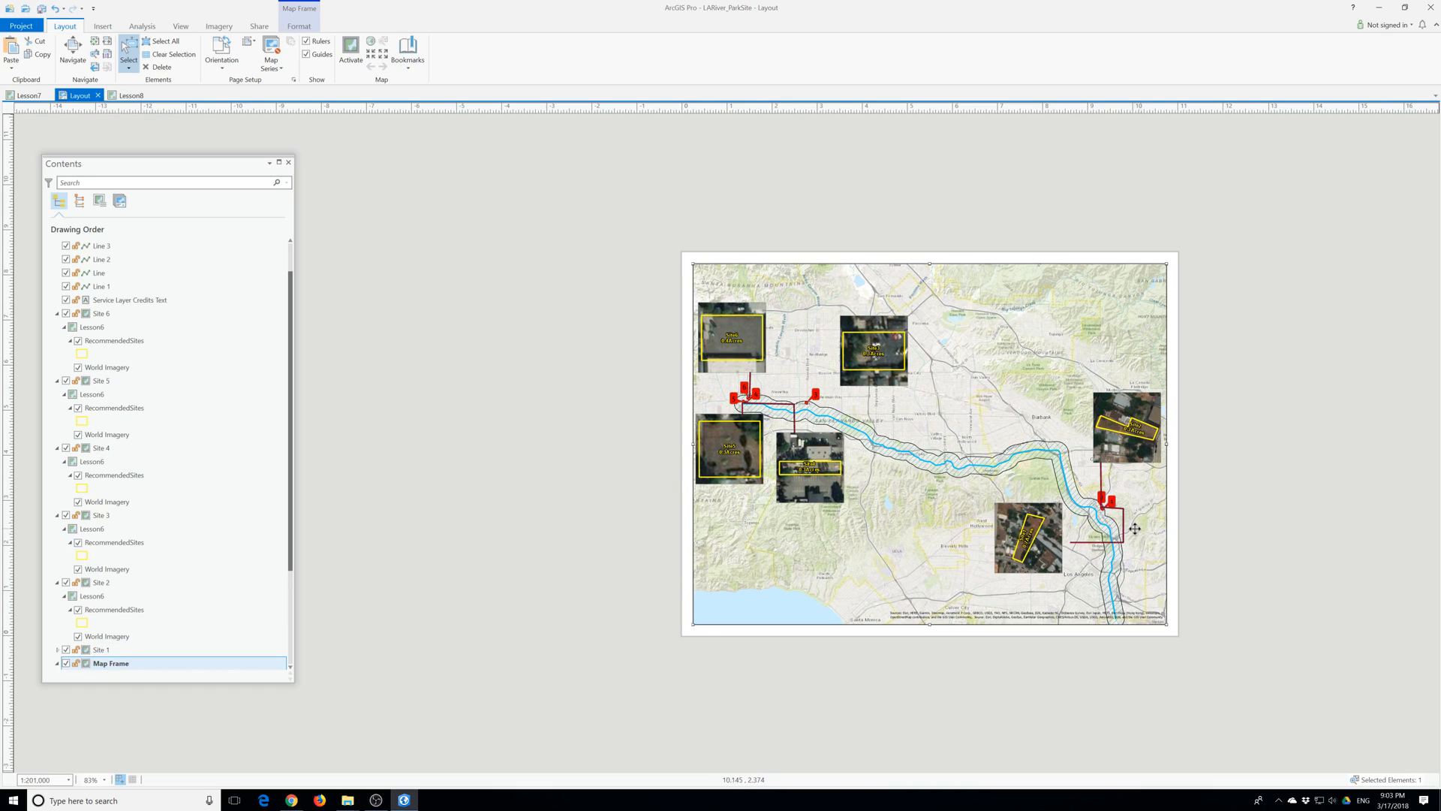
# Shift the Site 1 vertical and horizontal leader lines so they join at a corner below marker 1 and reach the Site 1 inset.
pyautogui.click(1124, 524)
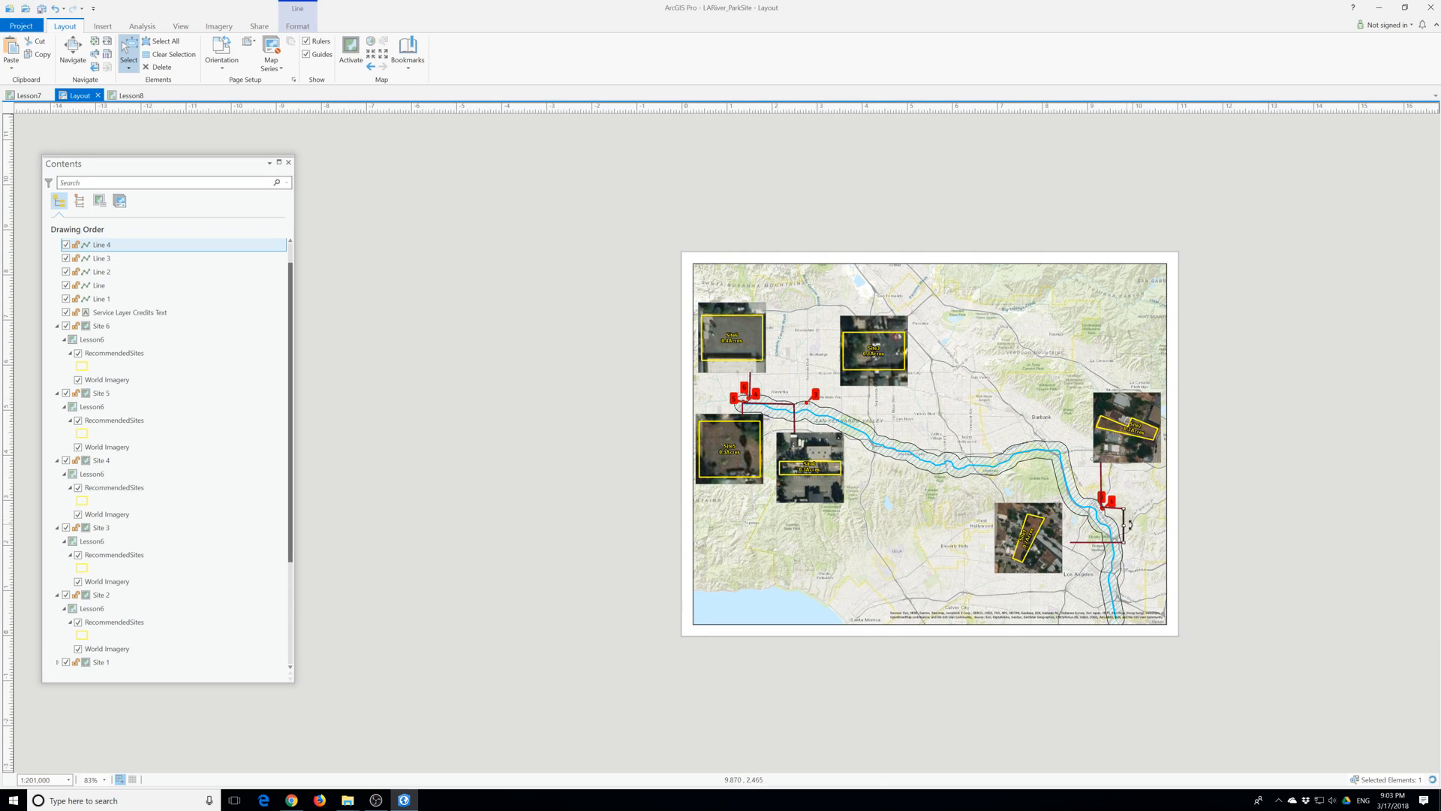
pyautogui.click(1120, 526)
pyautogui.click(1125, 523)
pyautogui.moveTo(1124, 523); pyautogui.dragTo(1106, 524)
pyautogui.click(1092, 543)
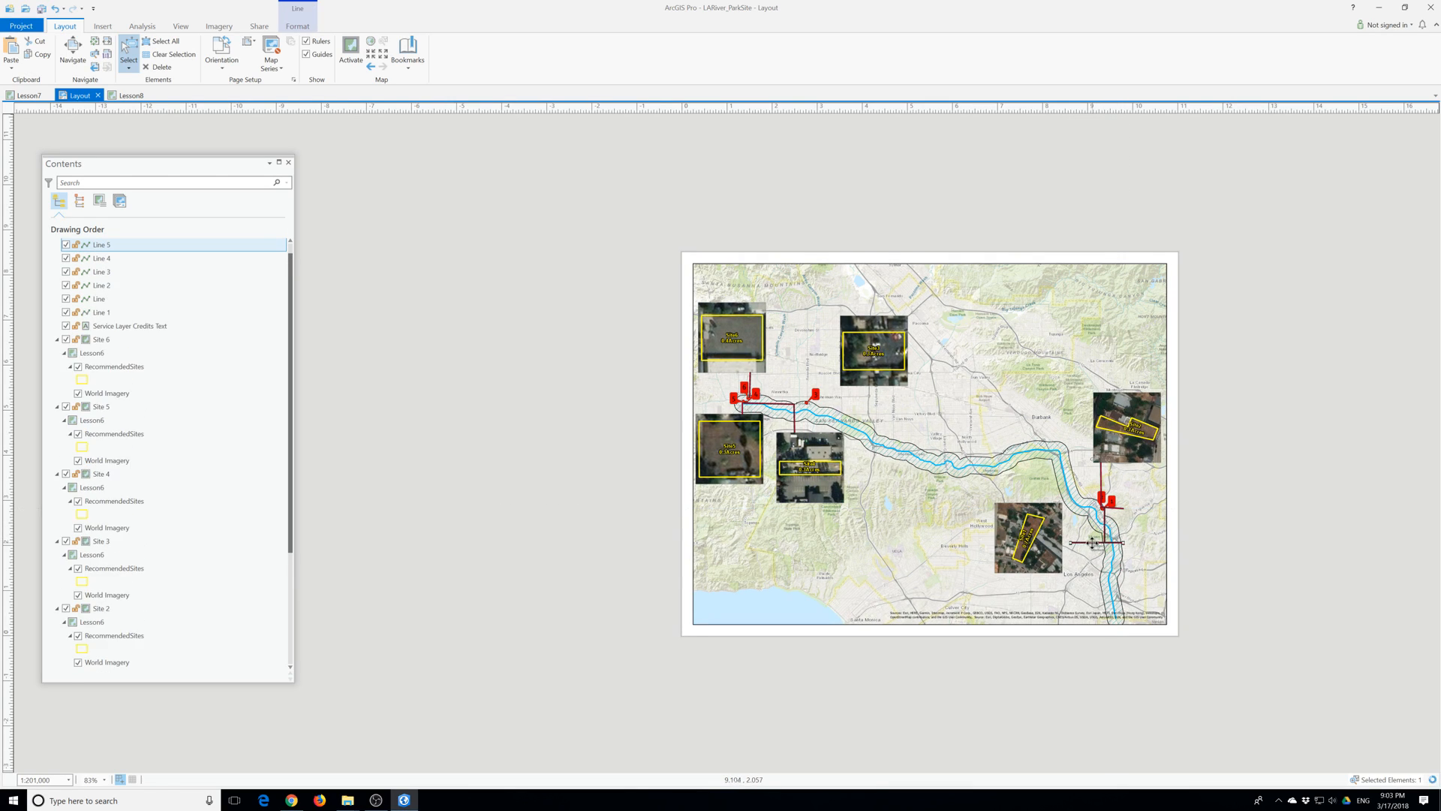
pyautogui.moveTo(1089, 543); pyautogui.dragTo(1105, 541)
# Move the Site 2 leader line west so it ends at marker 2, and shift the Site 2 inset up and left above it.
pyautogui.click(1123, 510)
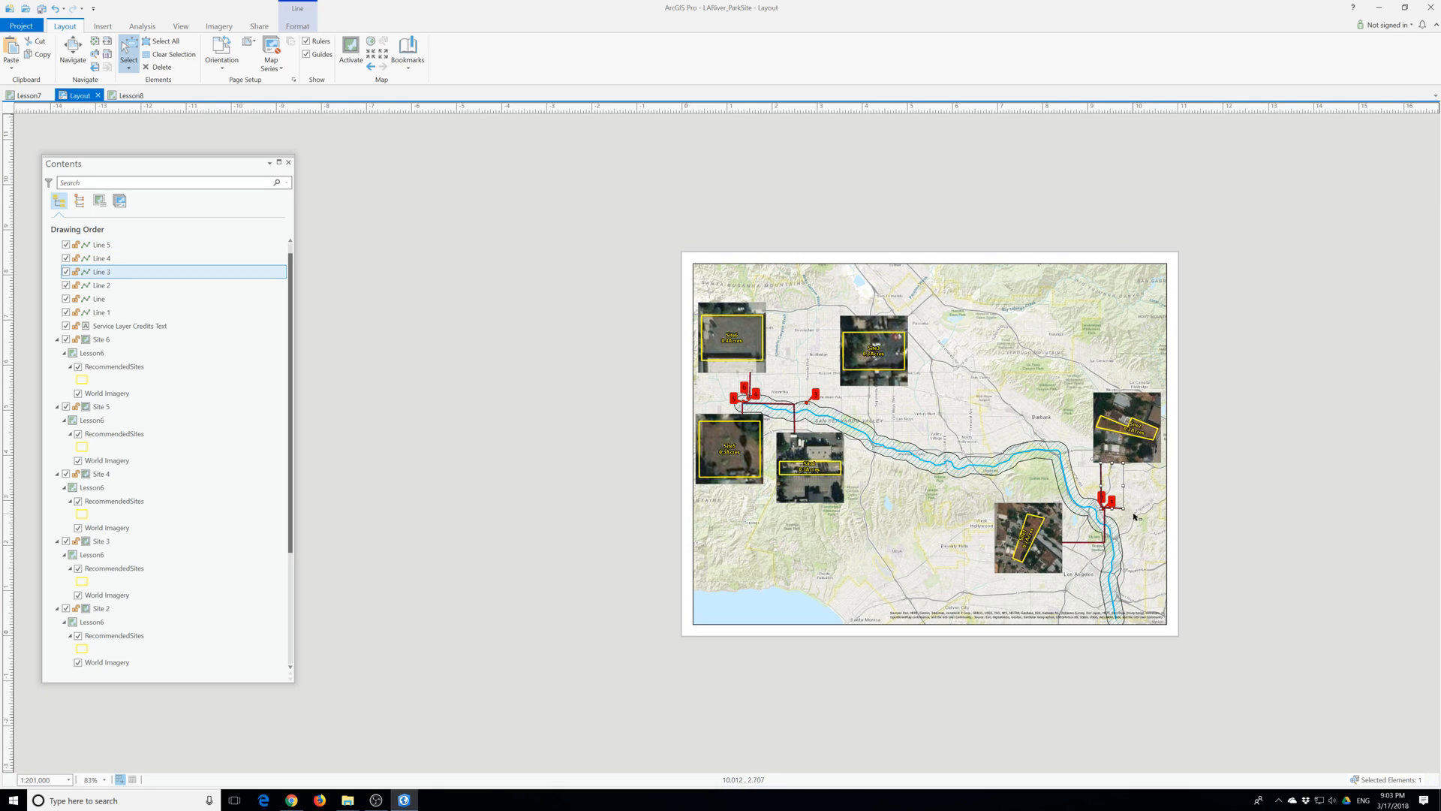
pyautogui.moveTo(1102, 483)
pyautogui.mouseDown()
pyautogui.moveTo(1082, 484)
pyautogui.moveTo(1092, 509)
pyautogui.mouseUp()
pyautogui.moveTo(1125, 428); pyautogui.dragTo(1105, 424)
pyautogui.click(1092, 468)
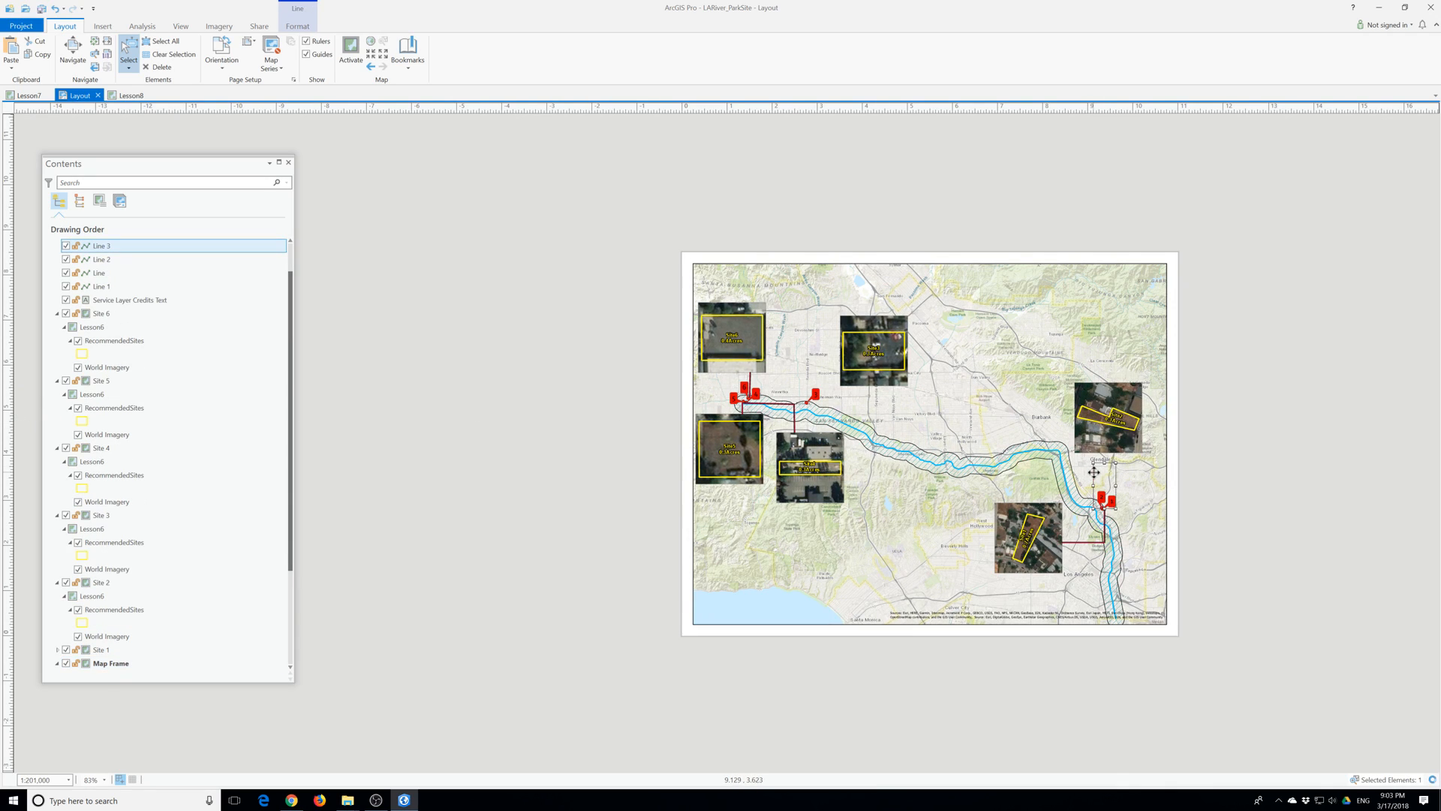
pyautogui.moveTo(1094, 463); pyautogui.dragTo(1094, 449)
pyautogui.click(1239, 486)
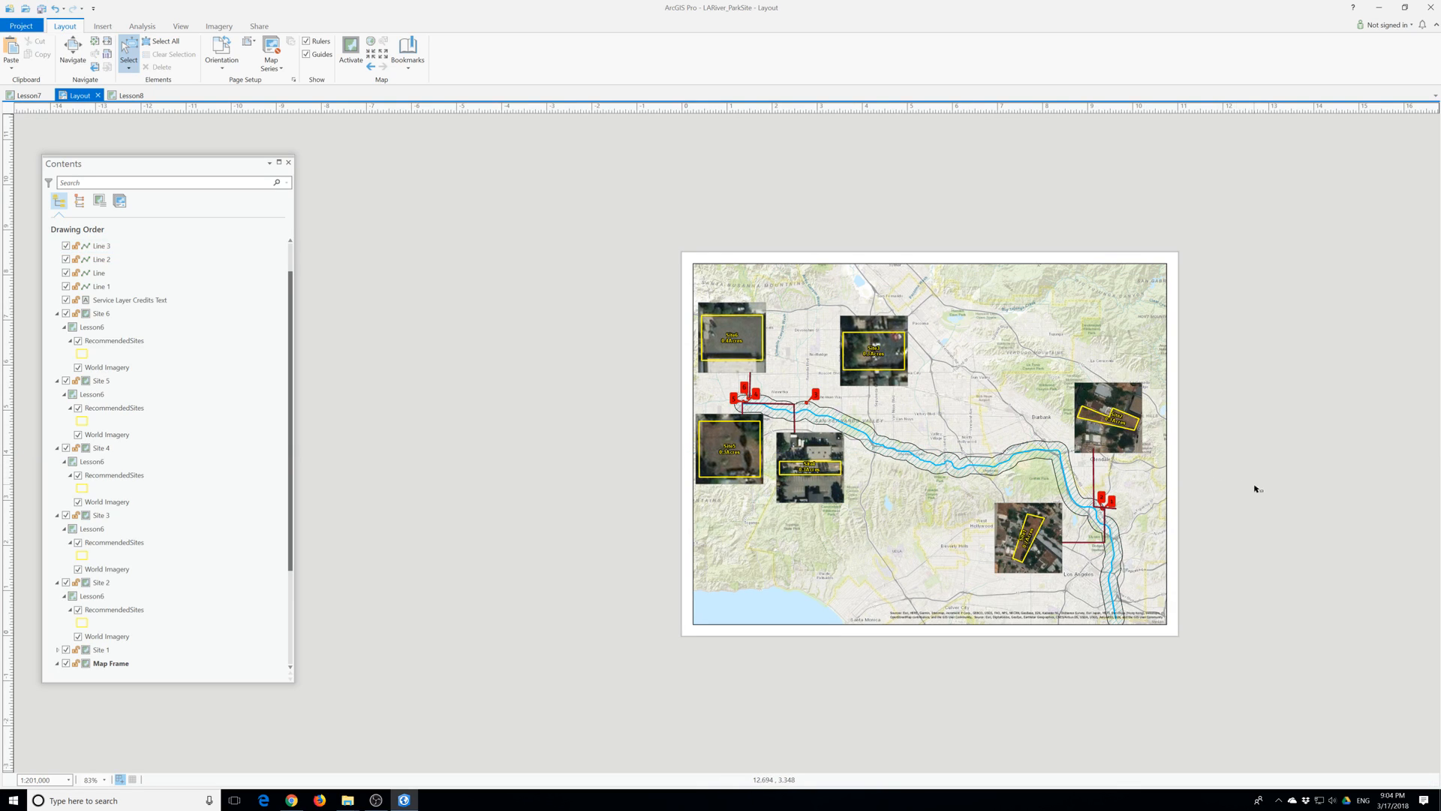
pyautogui.click(1089, 473)
pyautogui.moveTo(1089, 471); pyautogui.dragTo(1082, 473)
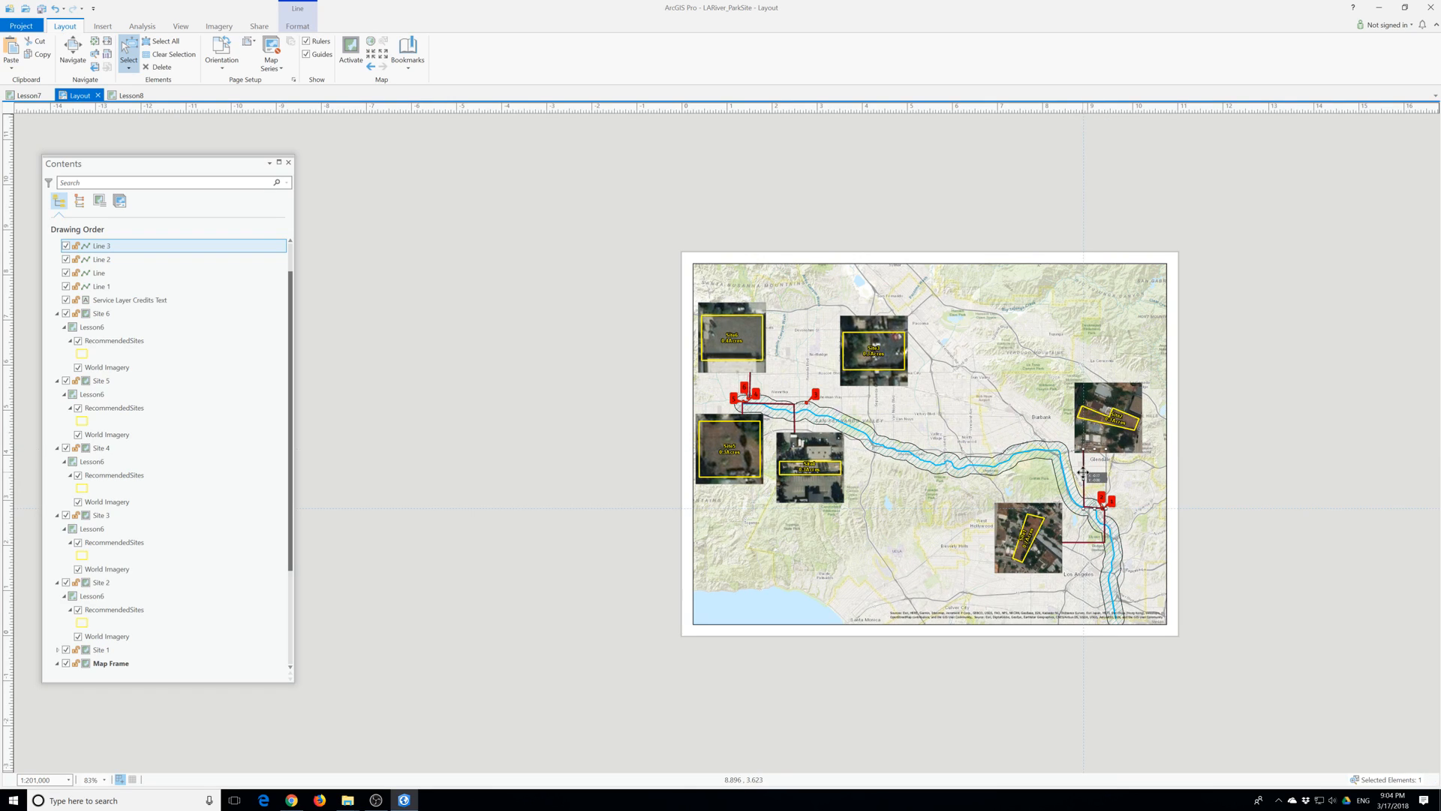
# Reposition the Site 2 inset so its lower edge meets the upper end of its leader line.
pyautogui.moveTo(1101, 415)
pyautogui.mouseDown()
pyautogui.moveTo(1088, 410)
pyautogui.moveTo(1100, 414)
pyautogui.mouseUp()
pyautogui.moveTo(1172, 444); pyautogui.dragTo(1164, 444)
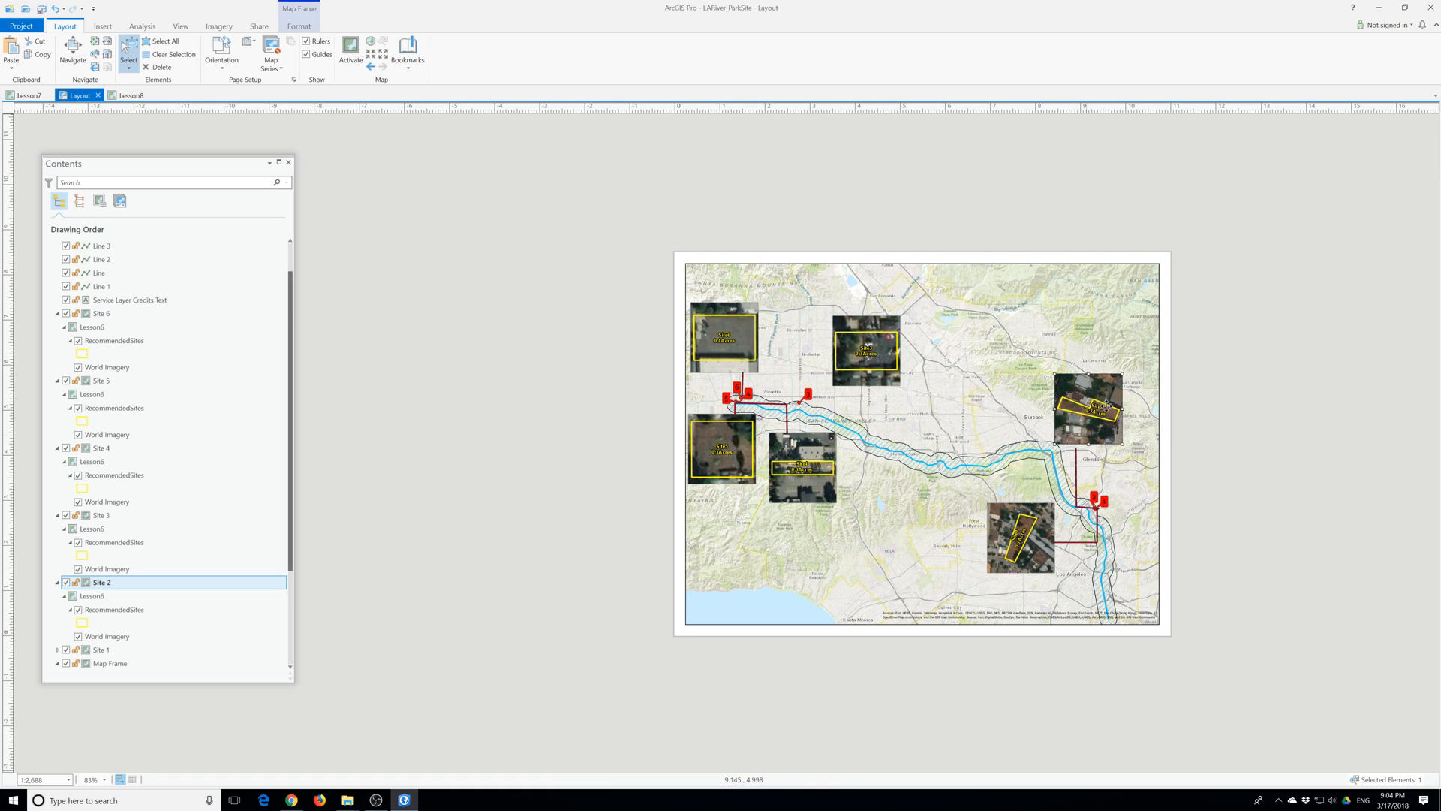
pyautogui.click(95, 41)
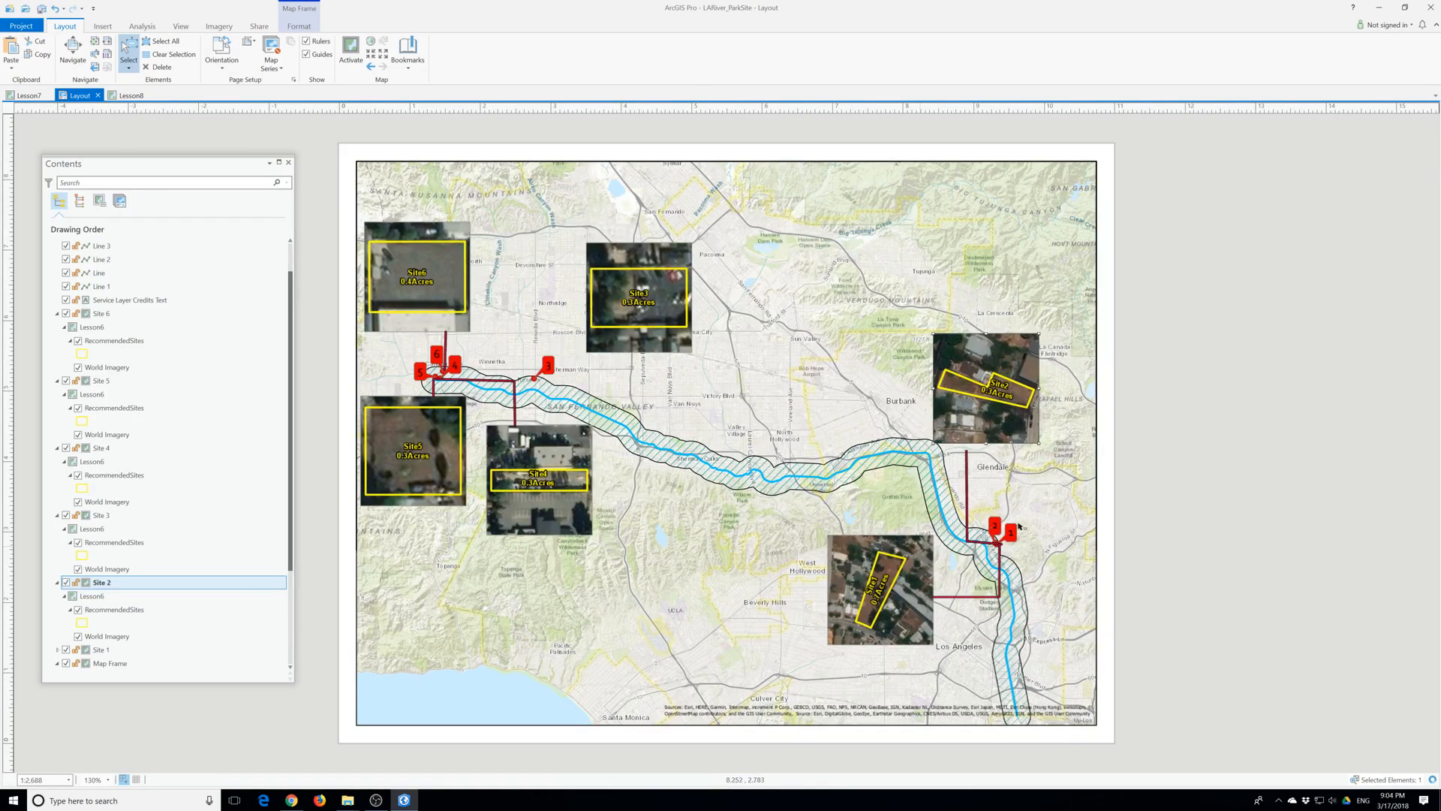
pyautogui.moveTo(968, 377); pyautogui.dragTo(980, 407)
pyautogui.click(1188, 459)
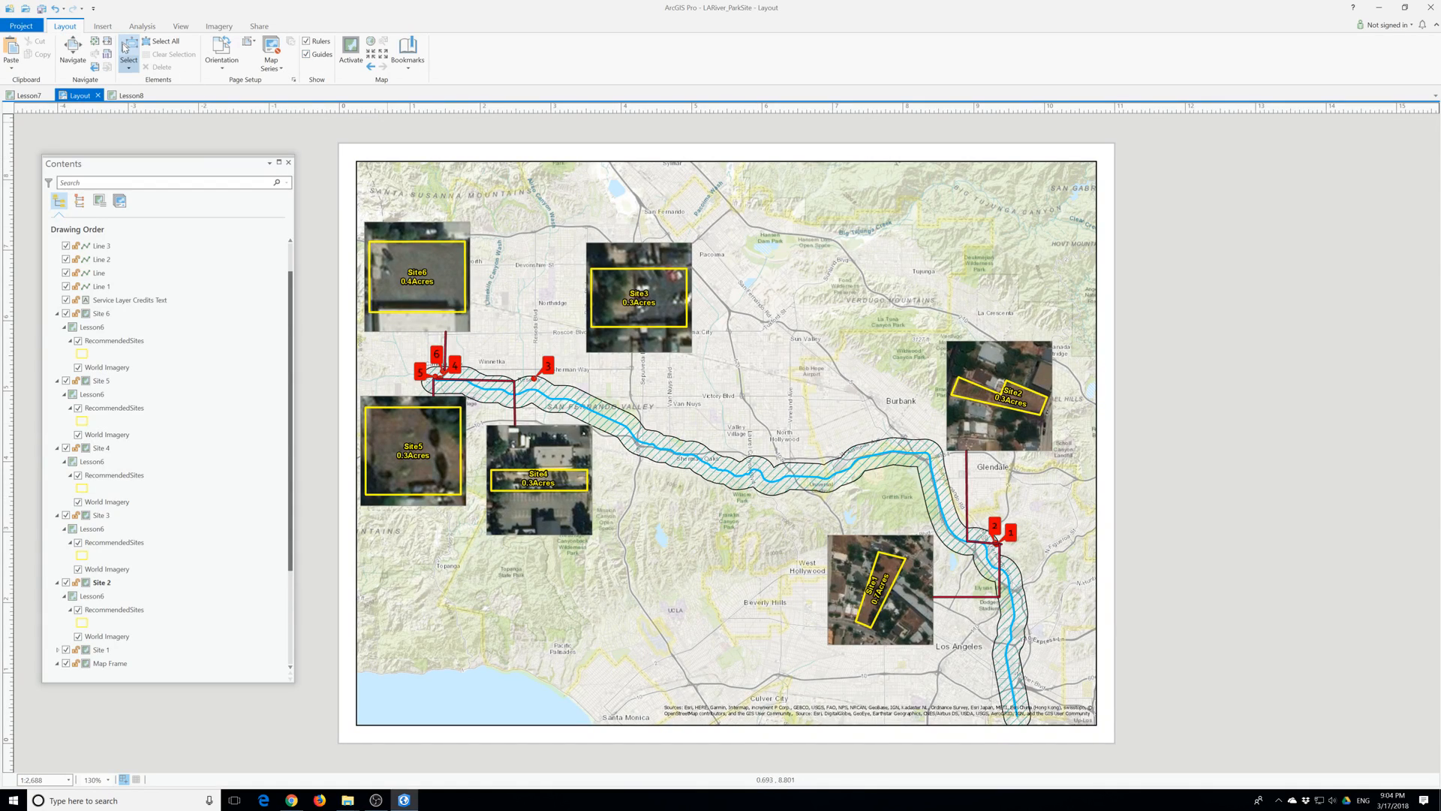
# Draw a right-angled leader line from marker 3 east and up to the lower edge of the Site 3 inset.
pyautogui.click(101, 26)
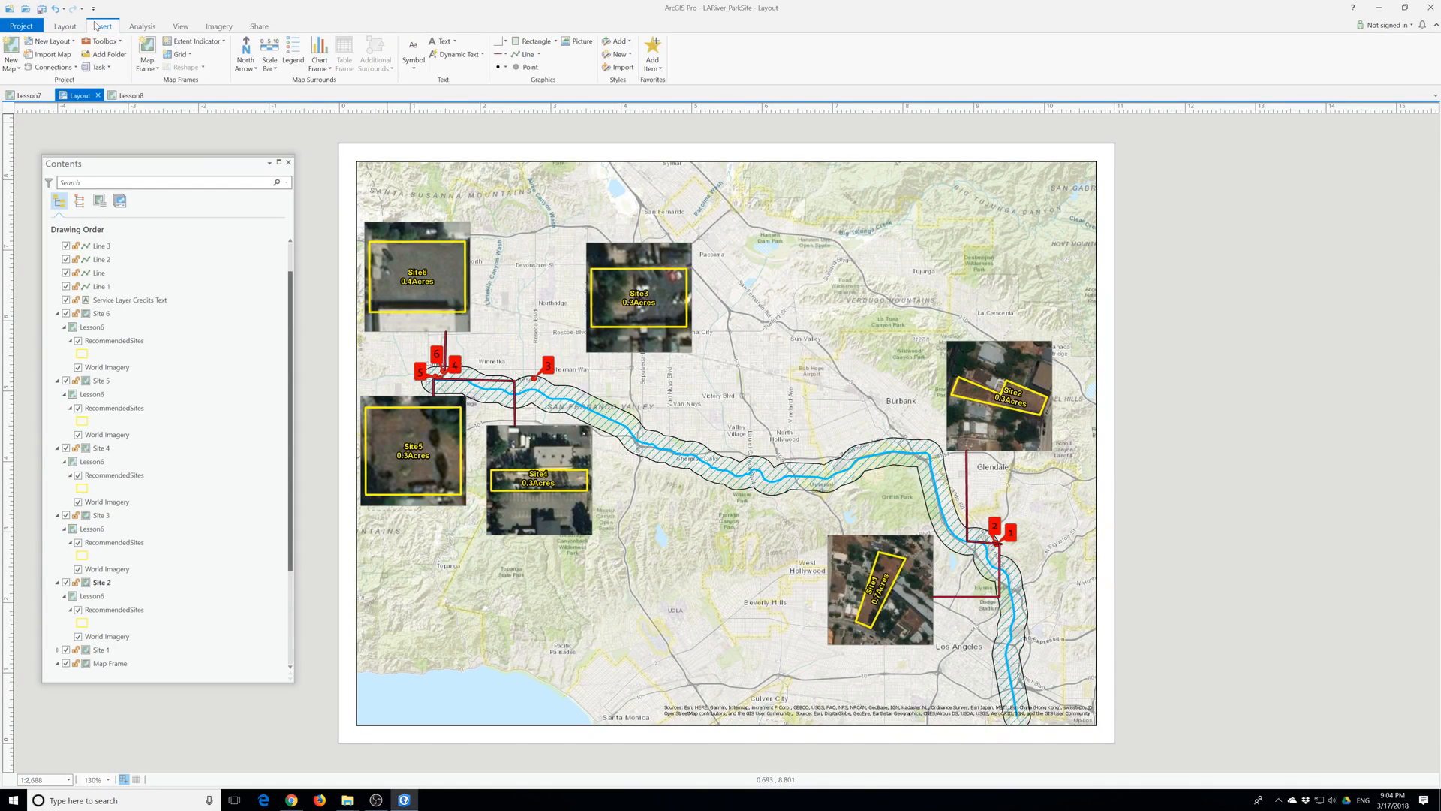
pyautogui.click(536, 54)
pyautogui.click(536, 72)
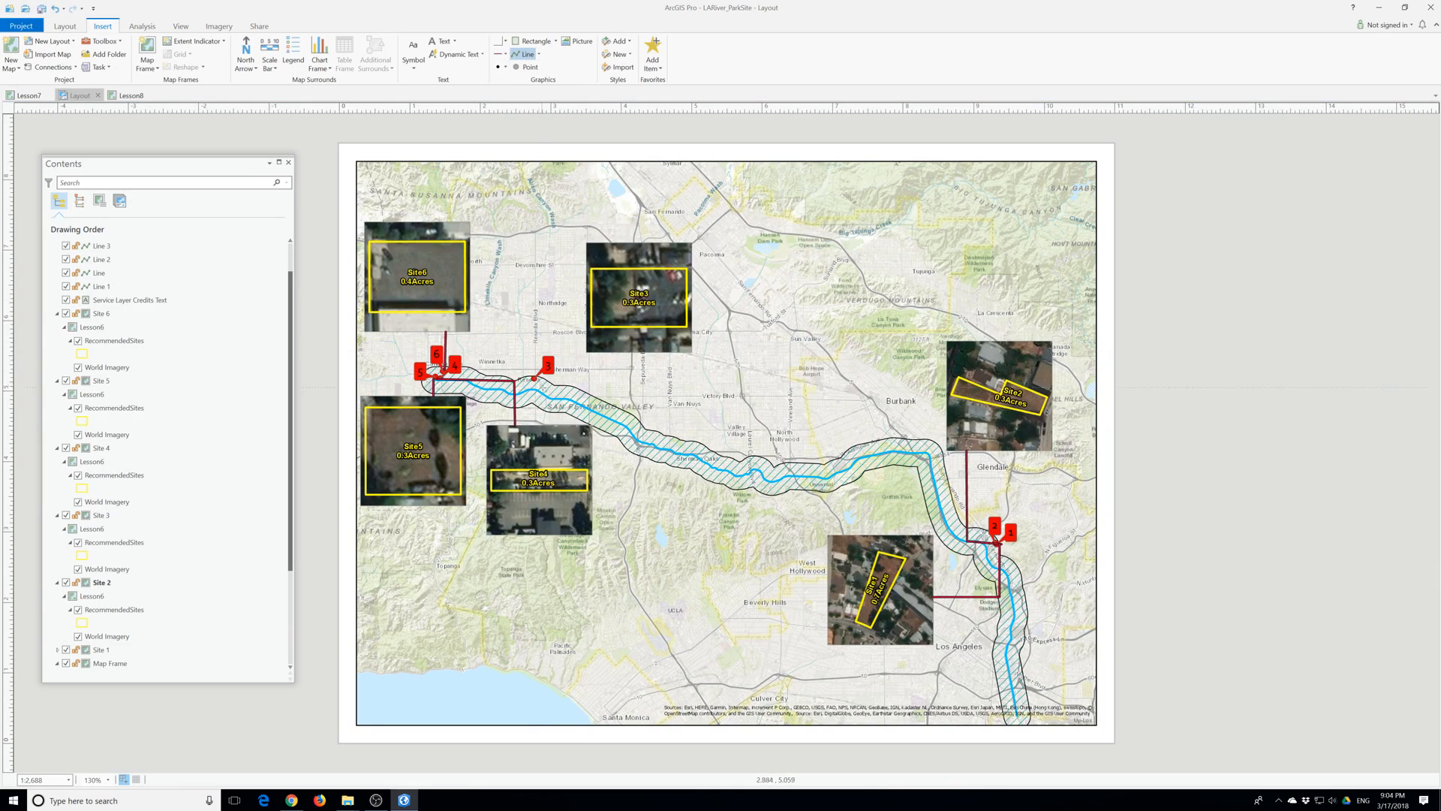
pyautogui.click(534, 379)
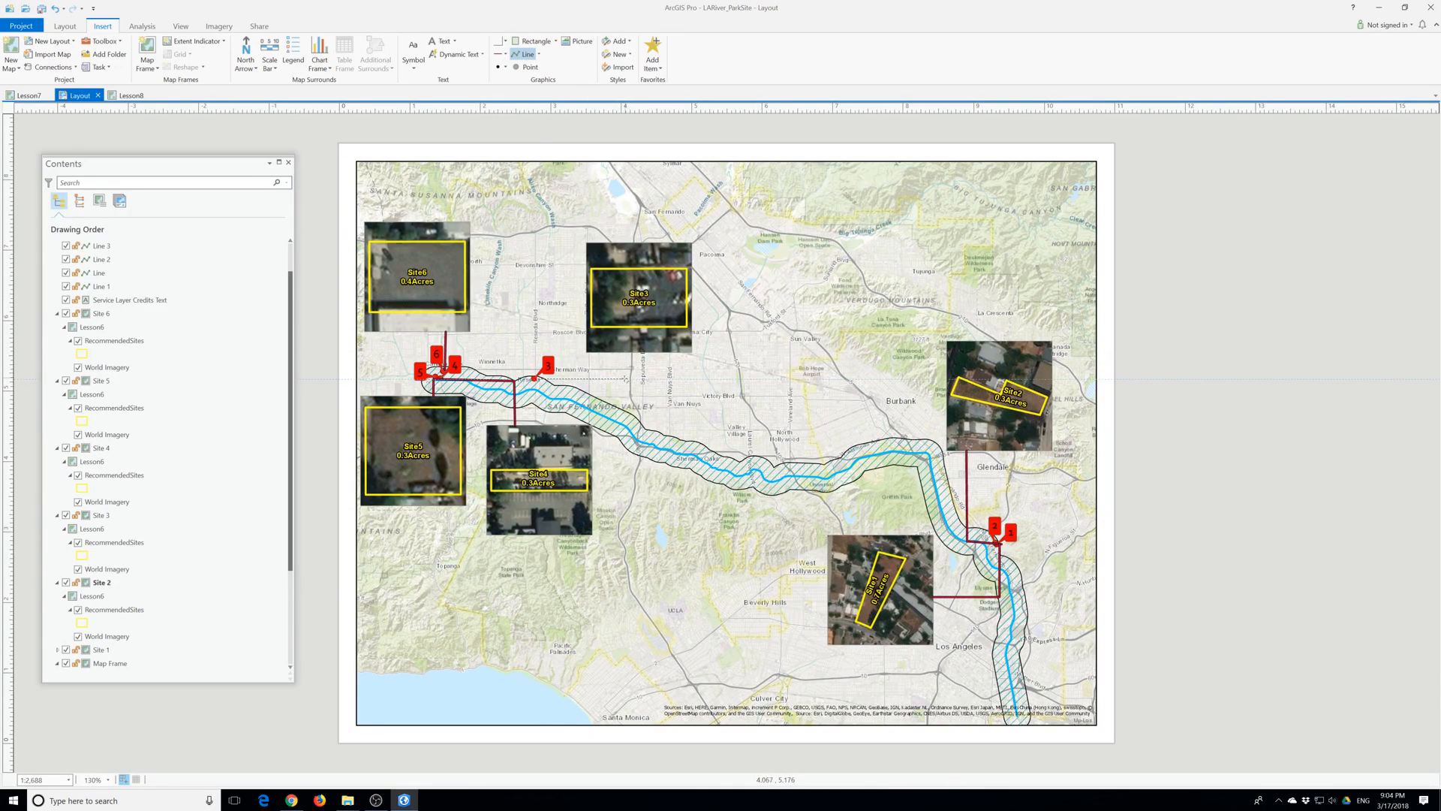
pyautogui.click(621, 379)
pyautogui.doubleClick(622, 350)
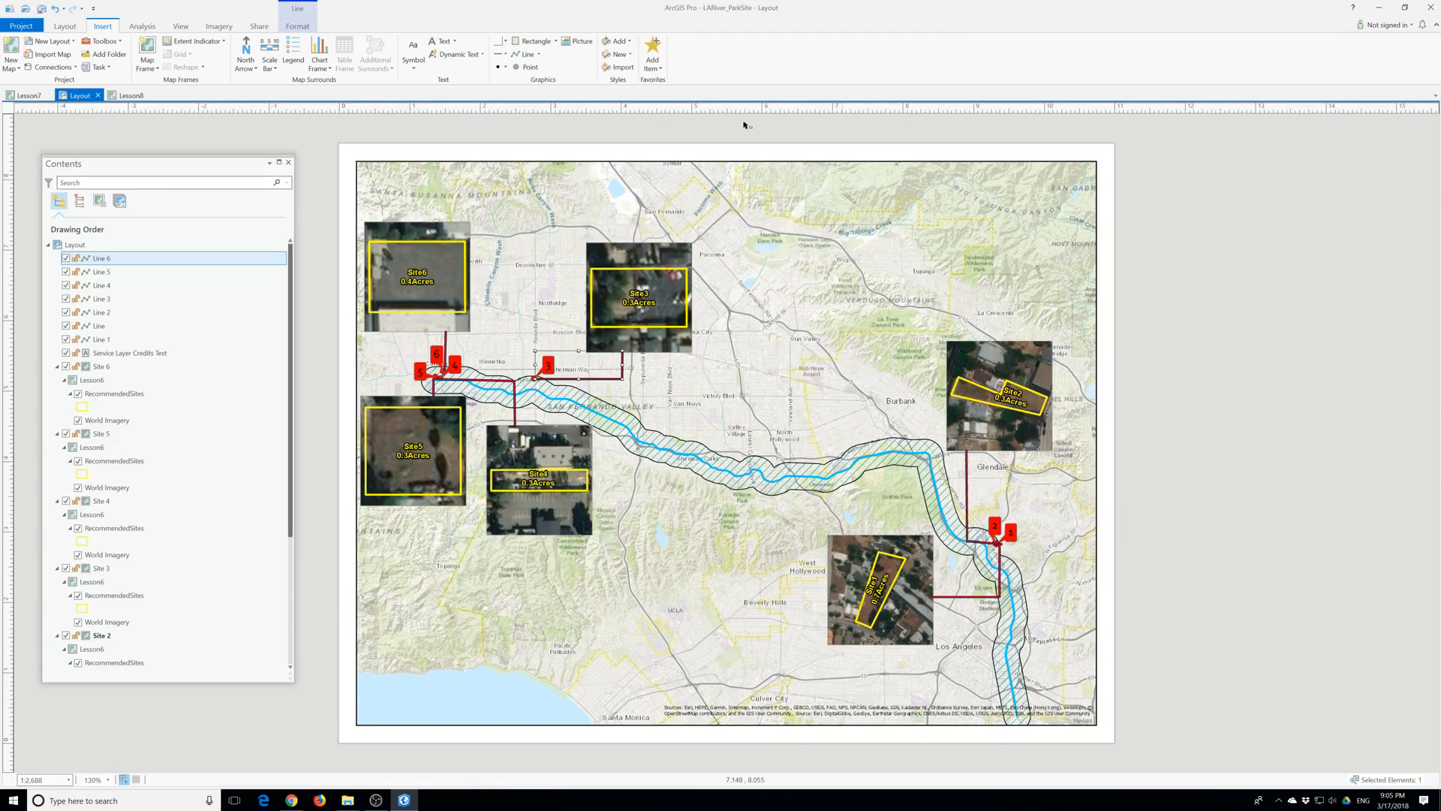
pyautogui.click(677, 163)
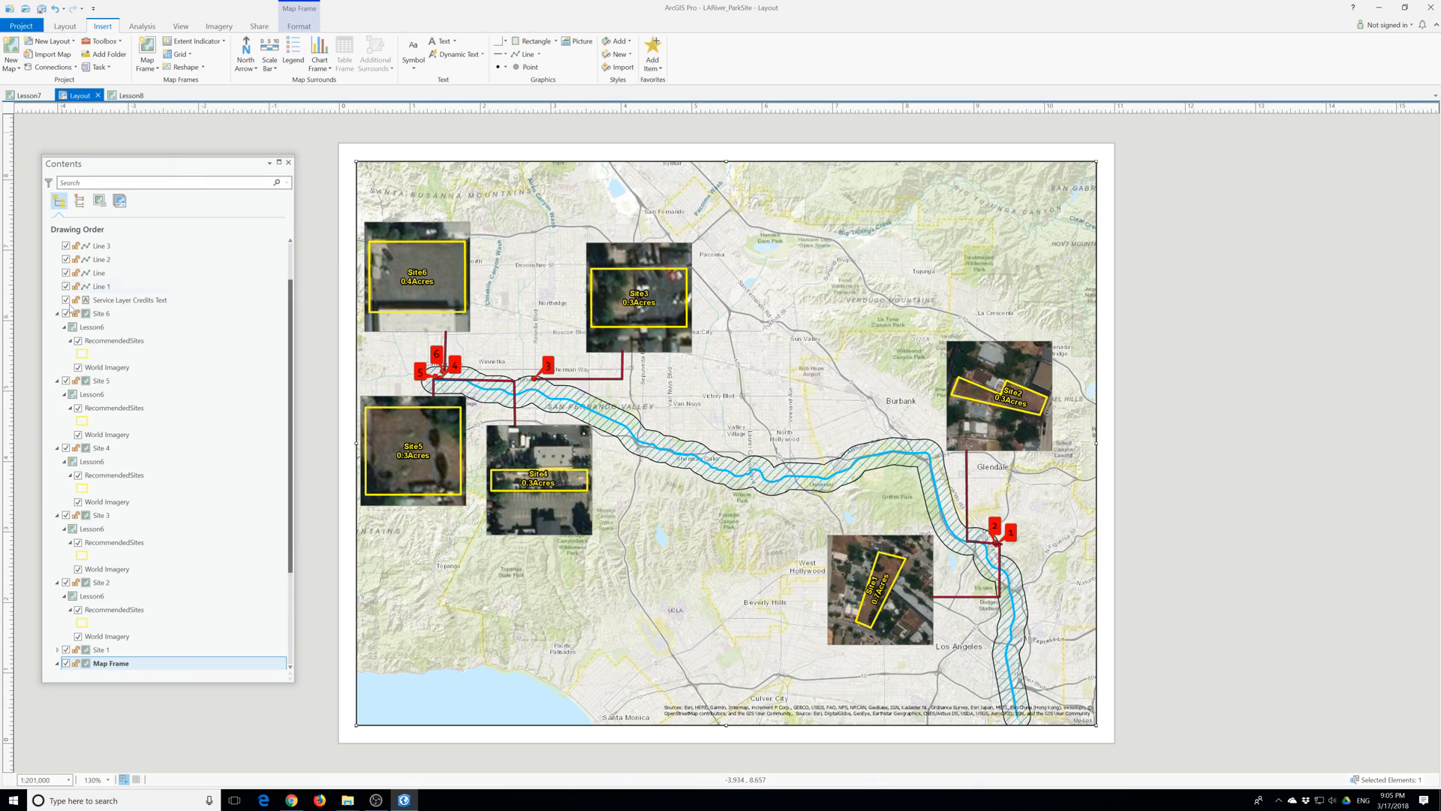
pyautogui.click(114, 664)
pyautogui.rightClick(114, 664)
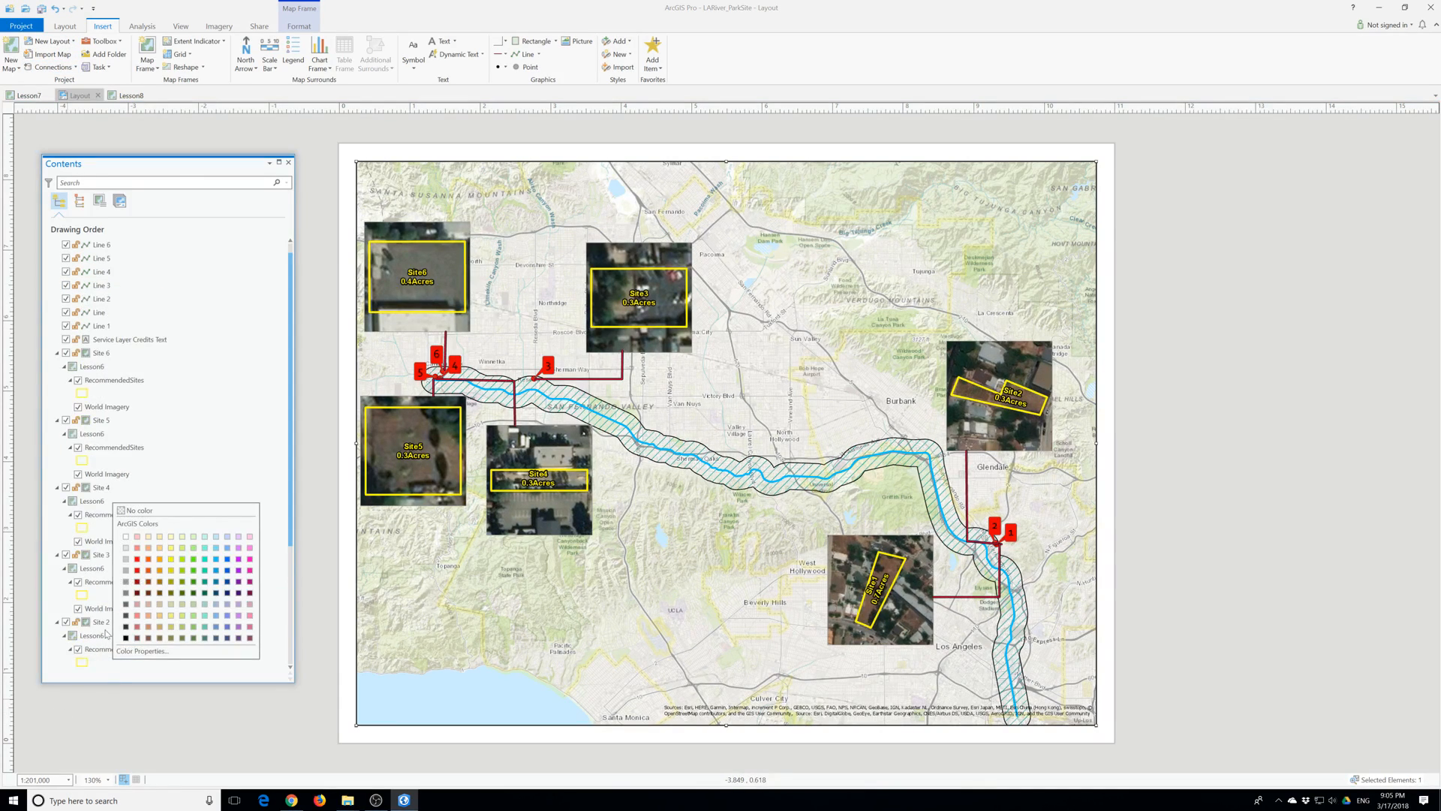
pyautogui.click(90, 637)
pyautogui.scroll(-3, 88, 602)
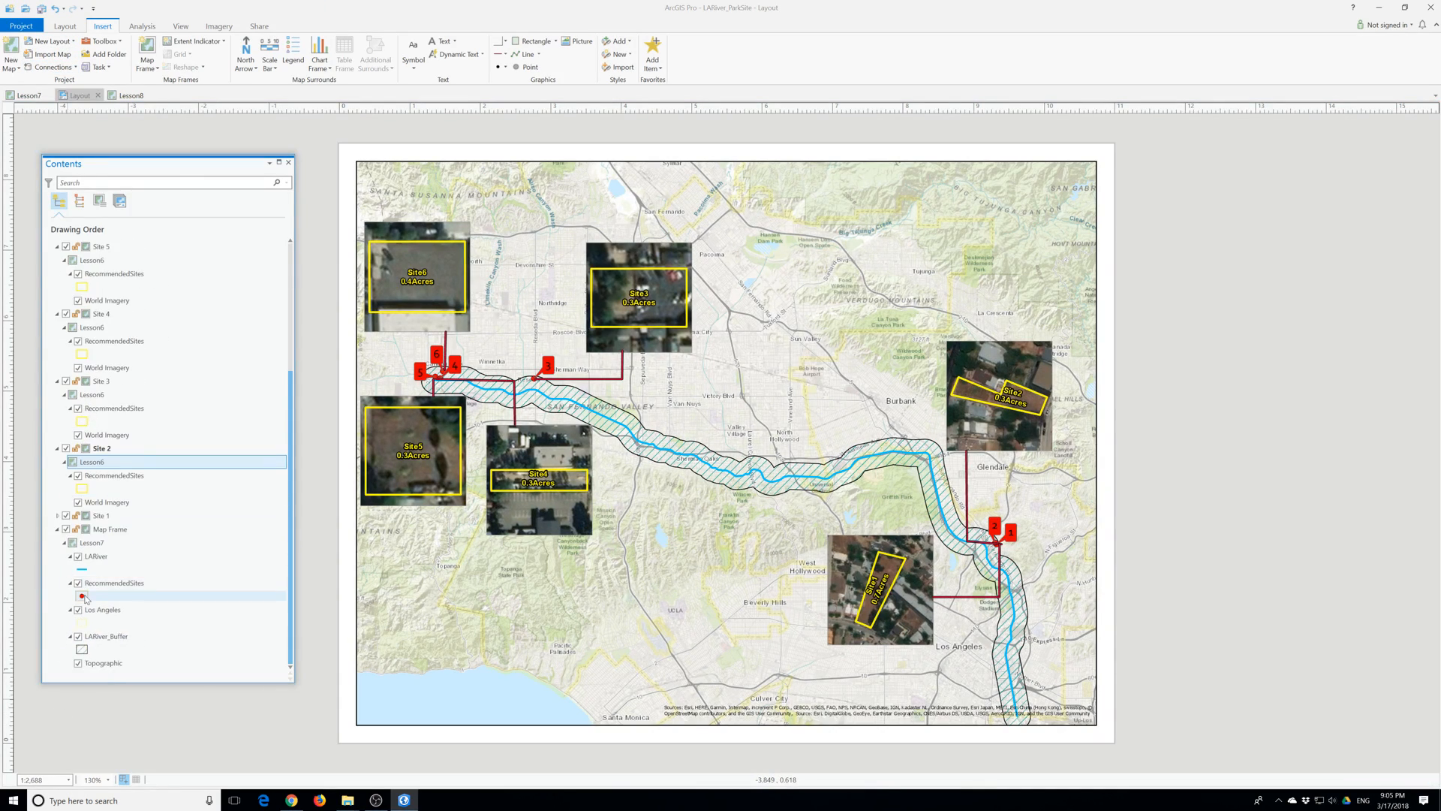
pyautogui.click(109, 532)
pyautogui.rightClick(109, 534)
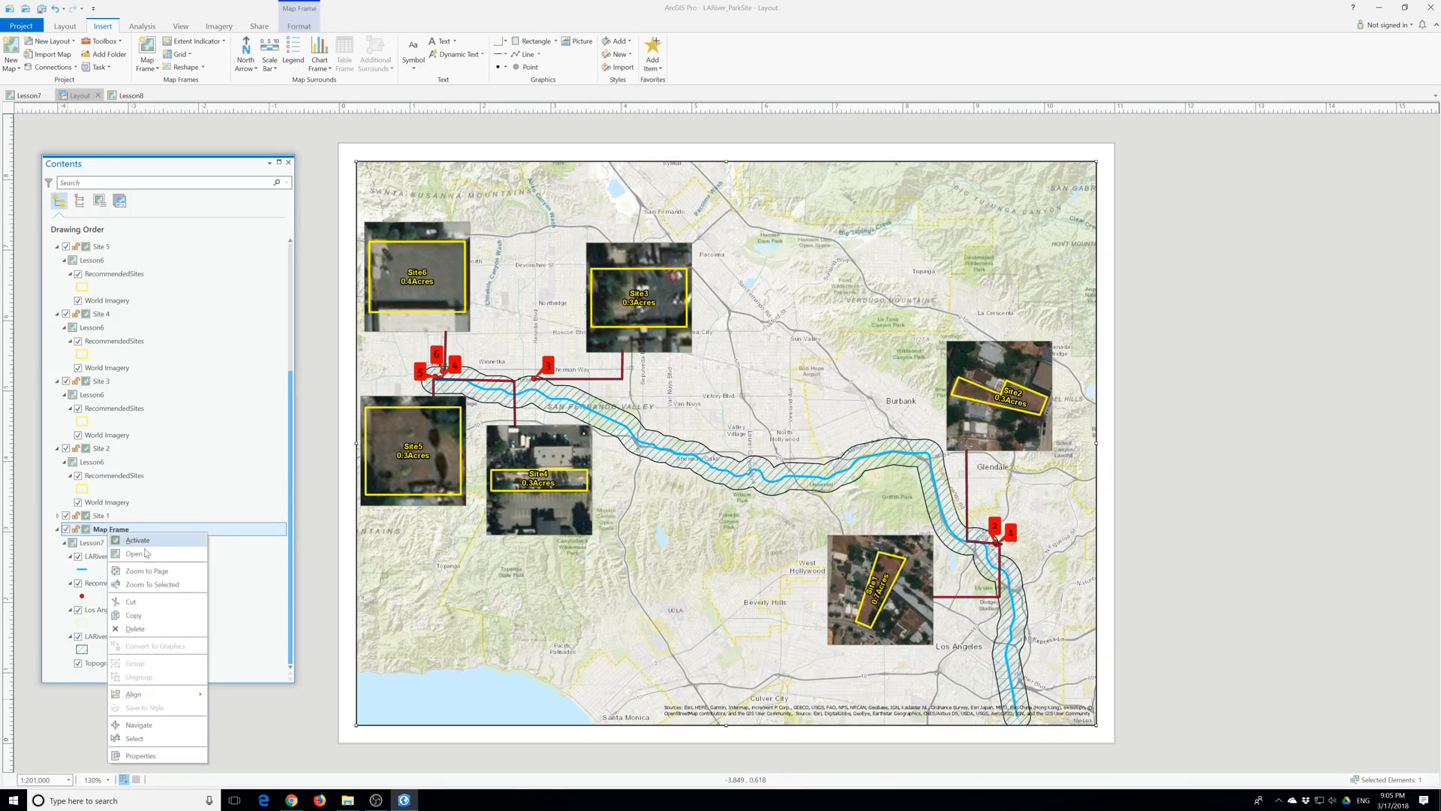
pyautogui.click(124, 543)
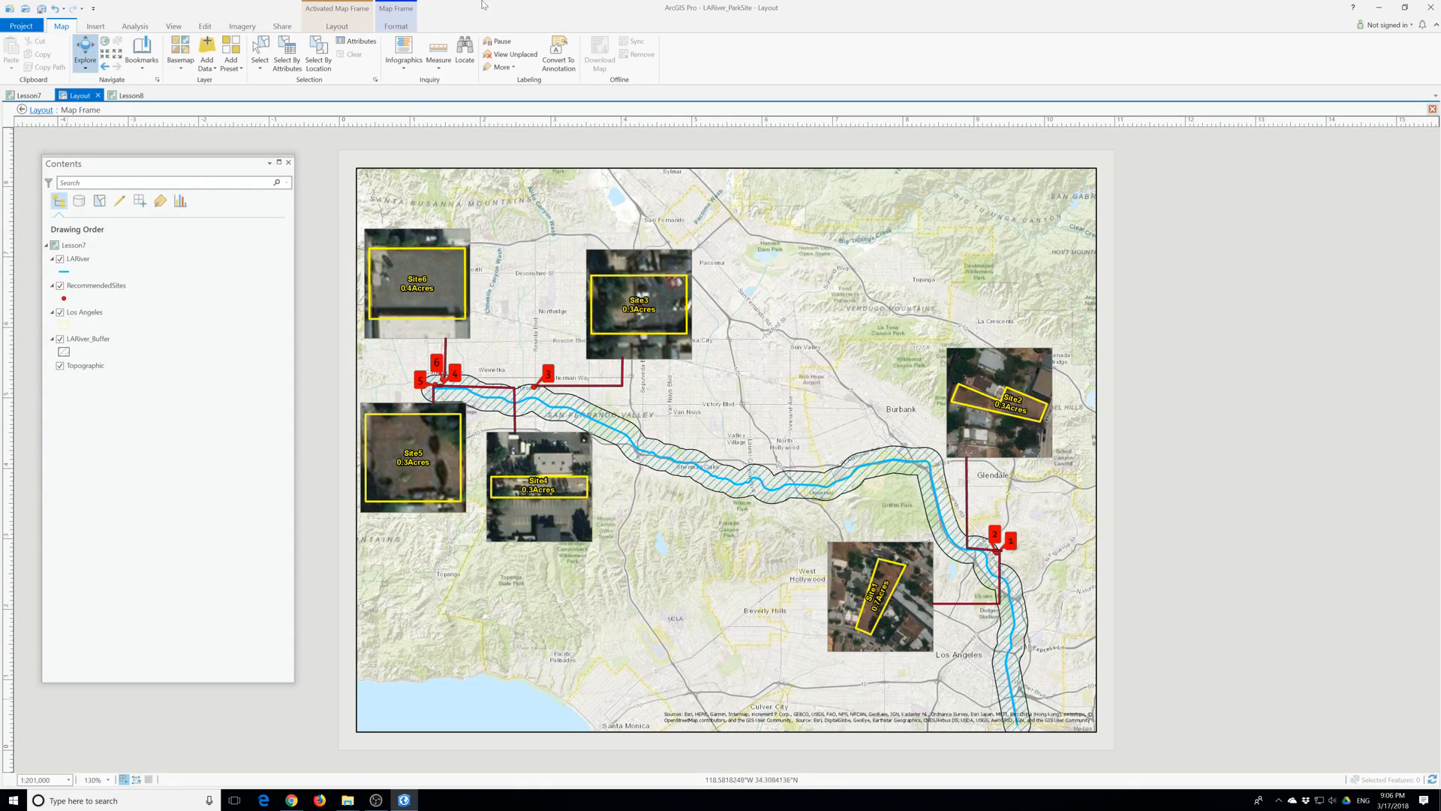
pyautogui.click(94, 27)
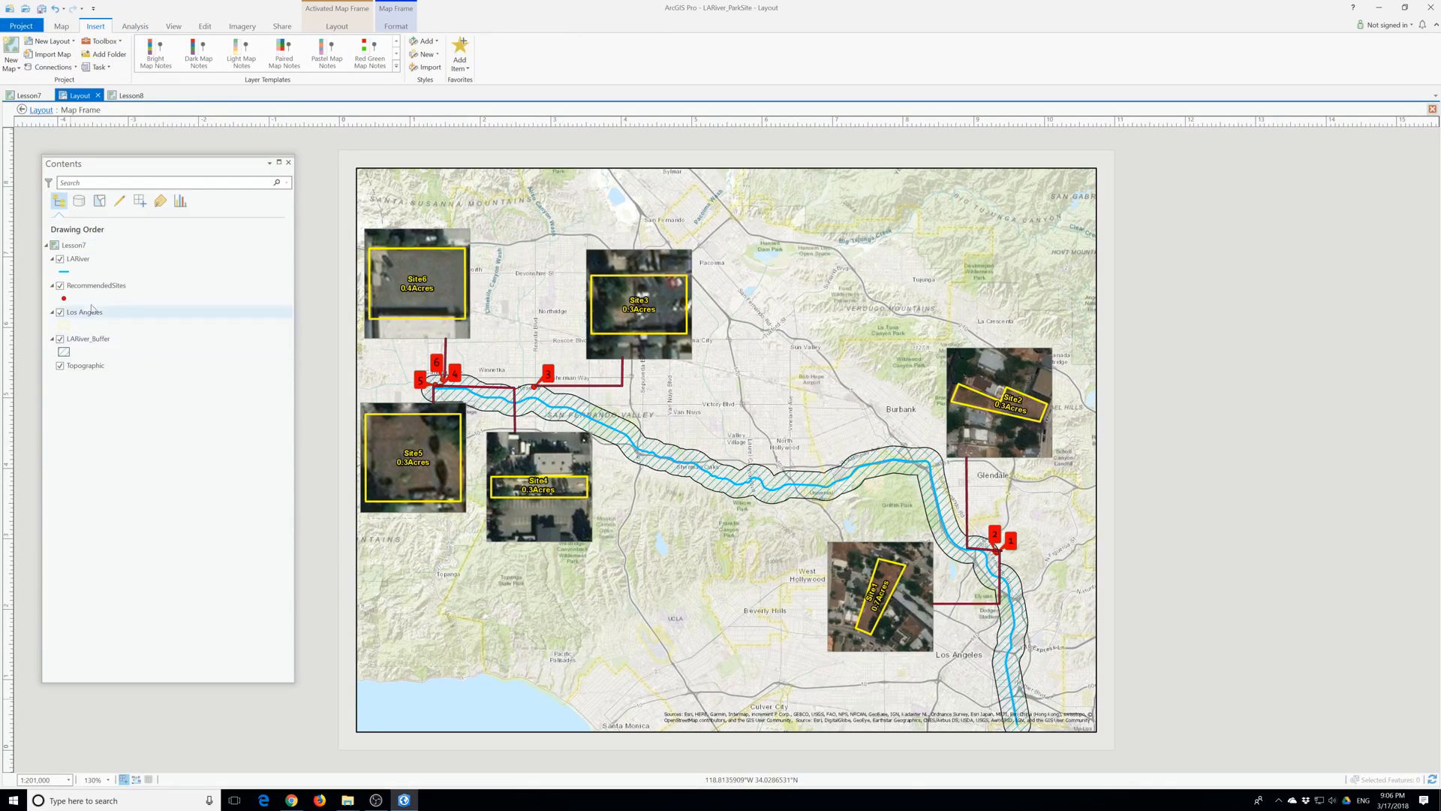
pyautogui.click(32, 113)
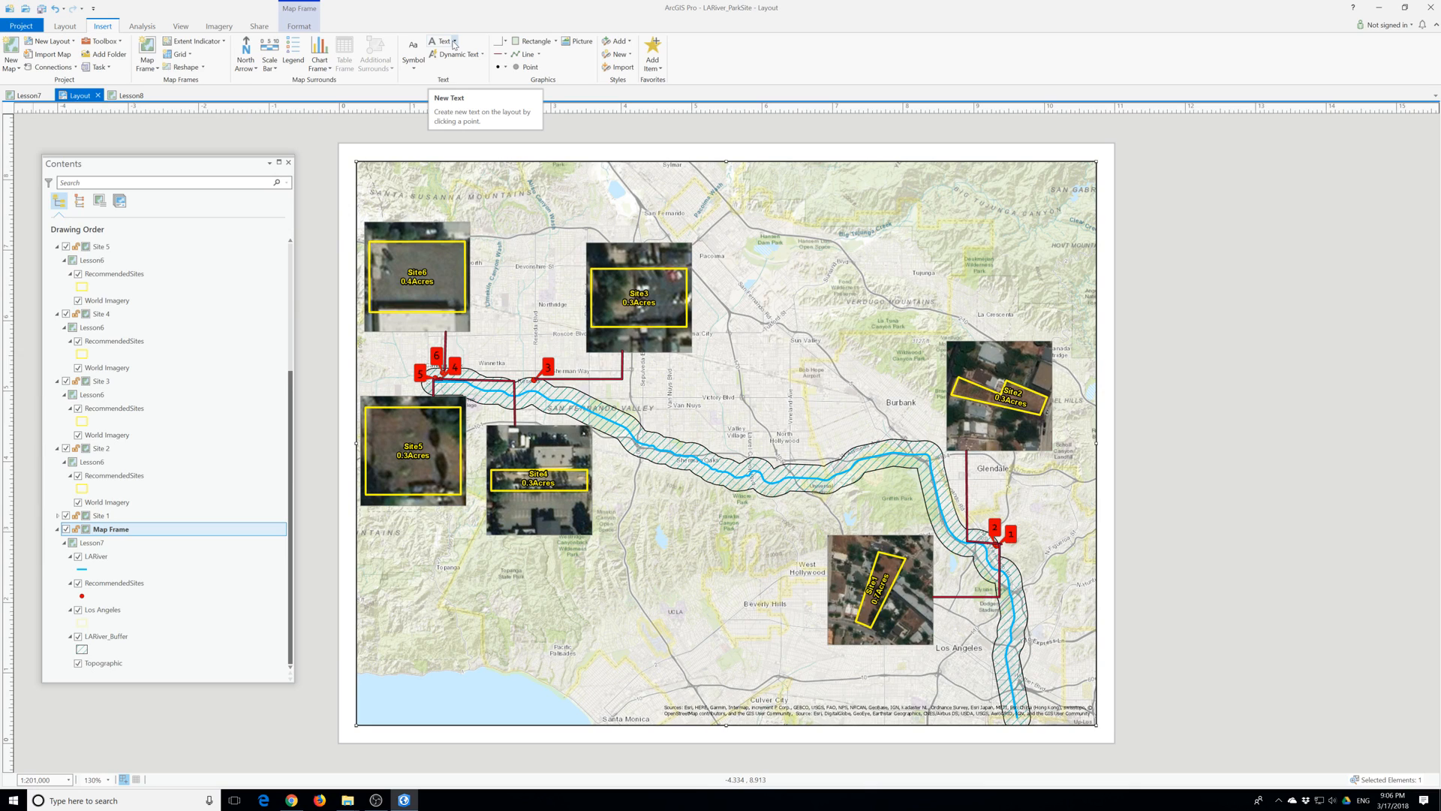
# Draw a rectangular text box about 5.16 in wide and 1.08 in high in the main map's upper-right corner.
pyautogui.click(455, 42)
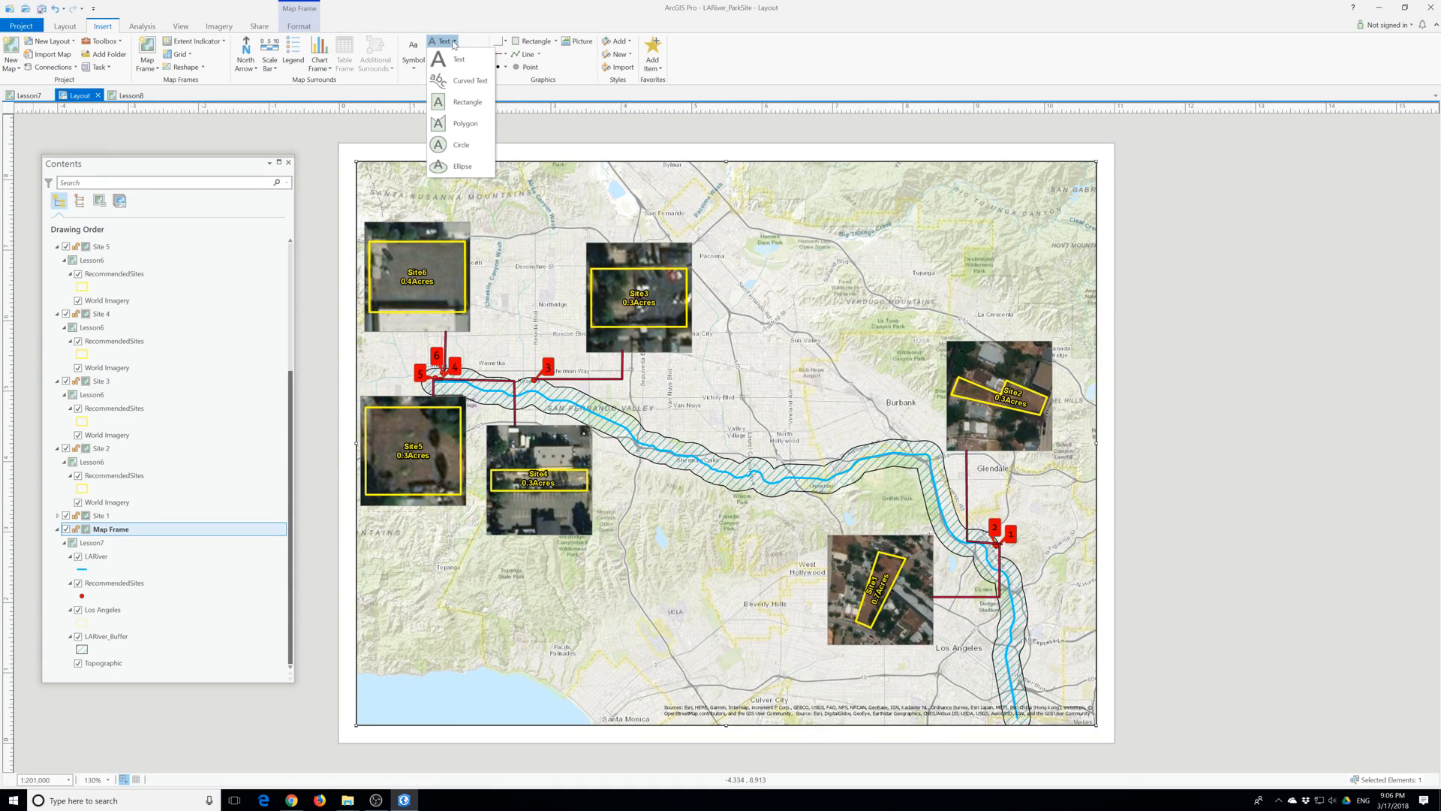
pyautogui.click(465, 103)
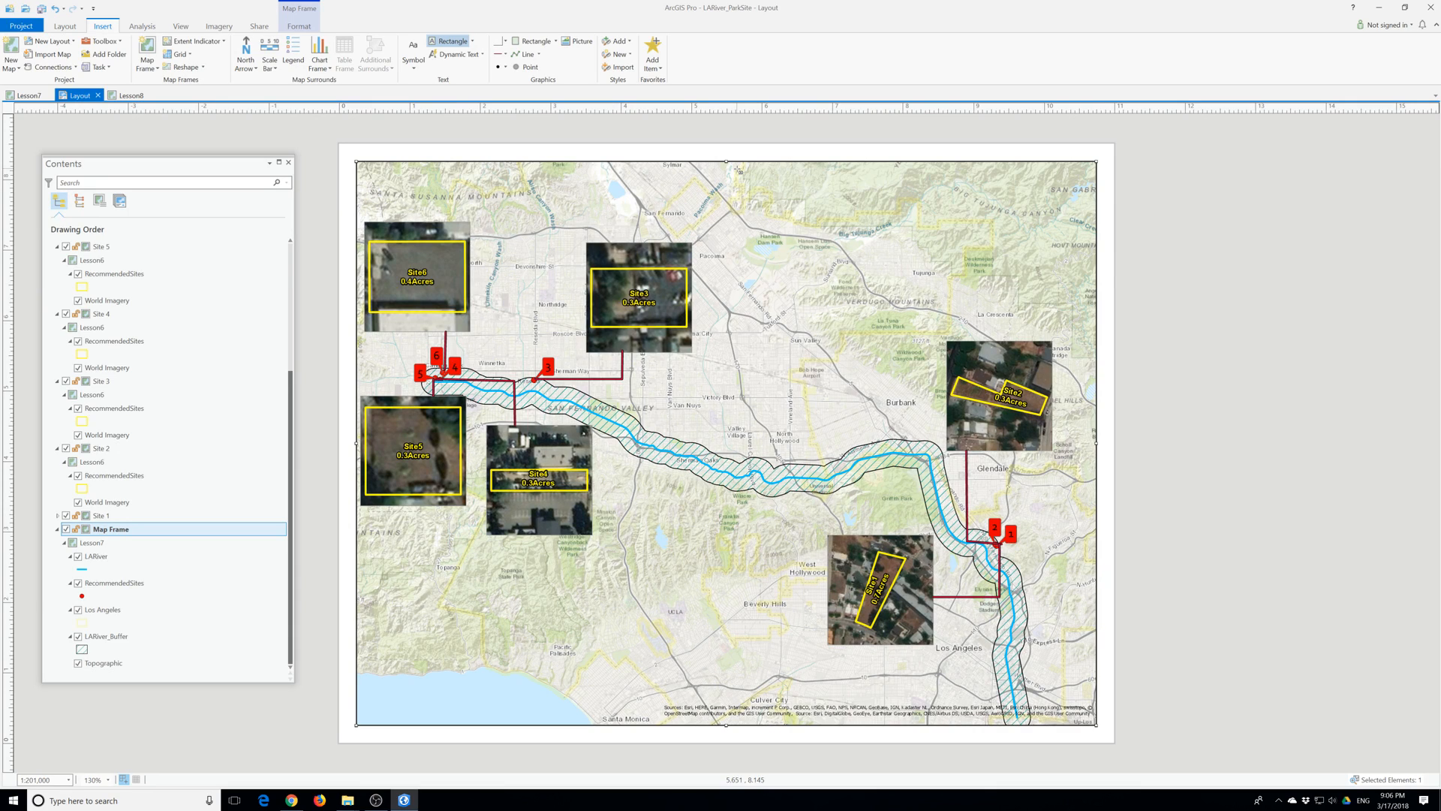
pyautogui.moveTo(725, 166); pyautogui.dragTo(1089, 243)
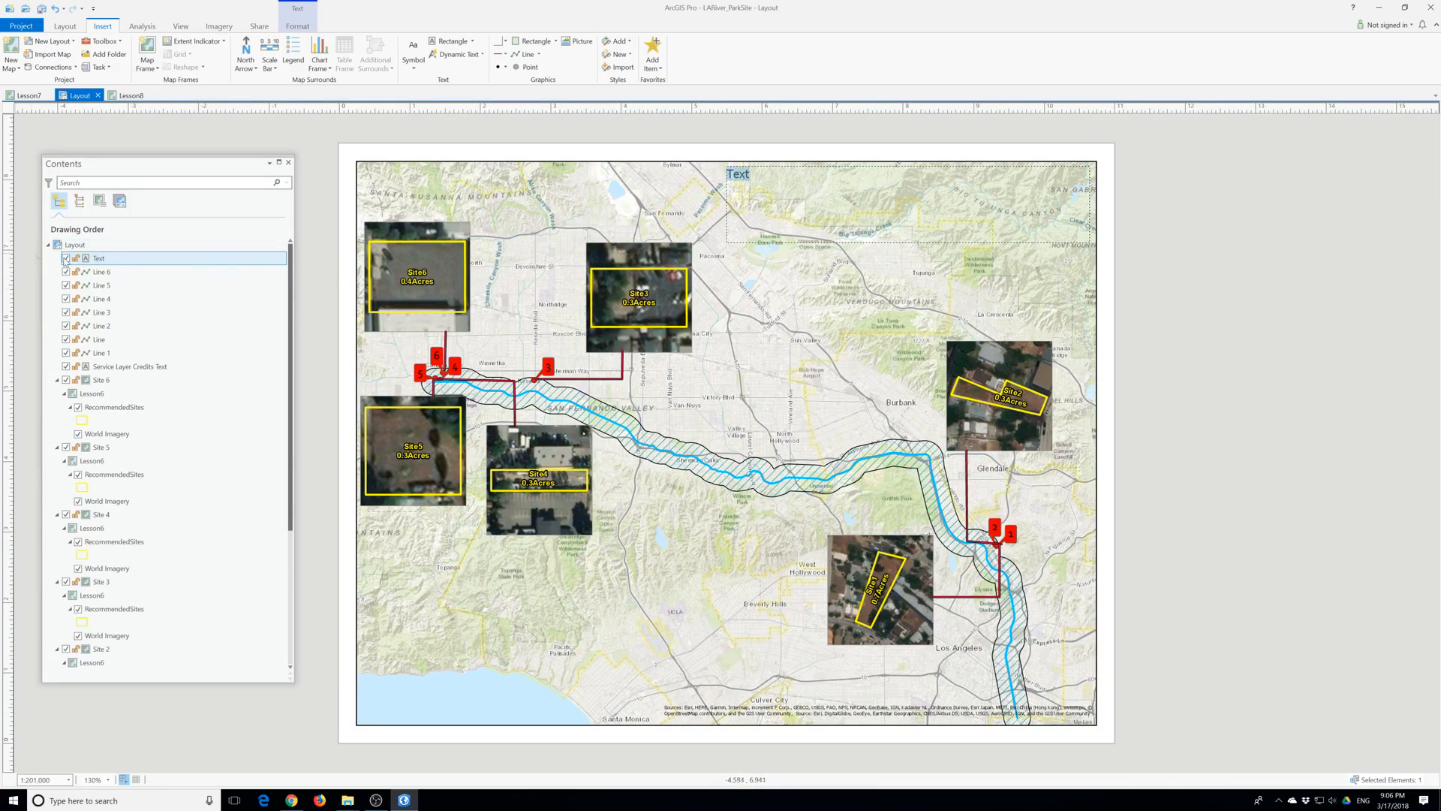
# Open the new text box's properties and name the element Title.
pyautogui.click(96, 259)
pyautogui.rightClick(96, 263)
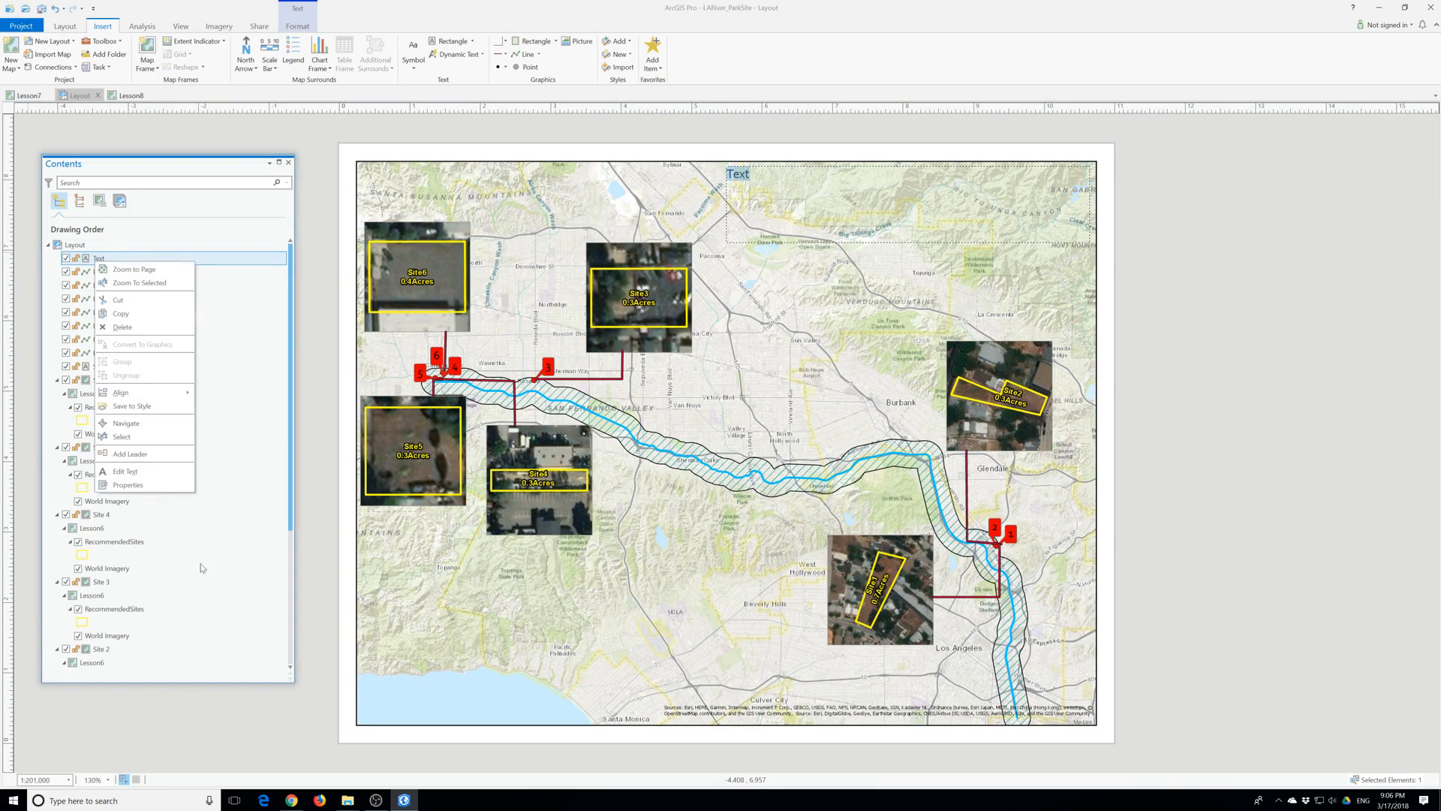
pyautogui.click(143, 492)
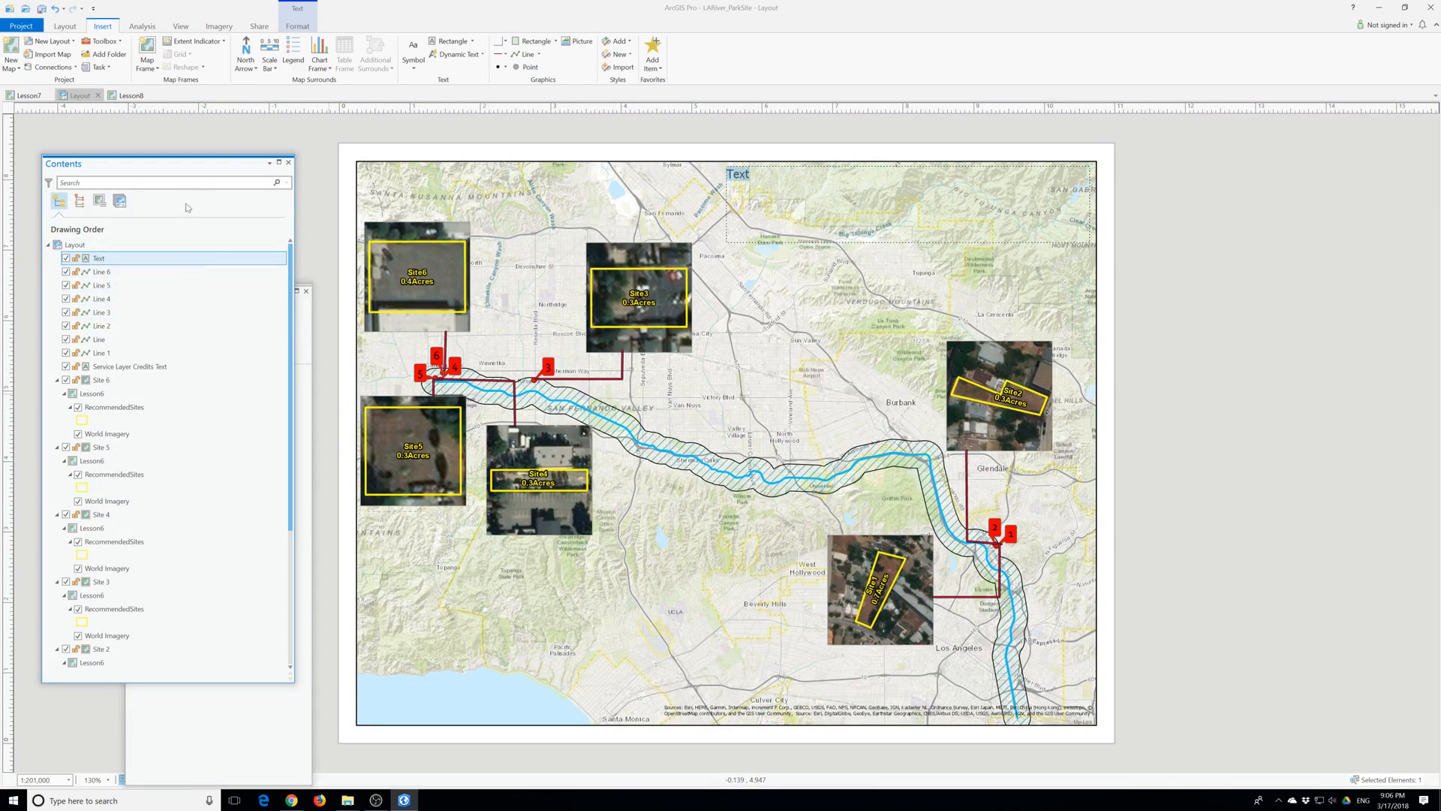
pyautogui.click(301, 403)
pyautogui.moveTo(189, 301); pyautogui.dragTo(632, 221)
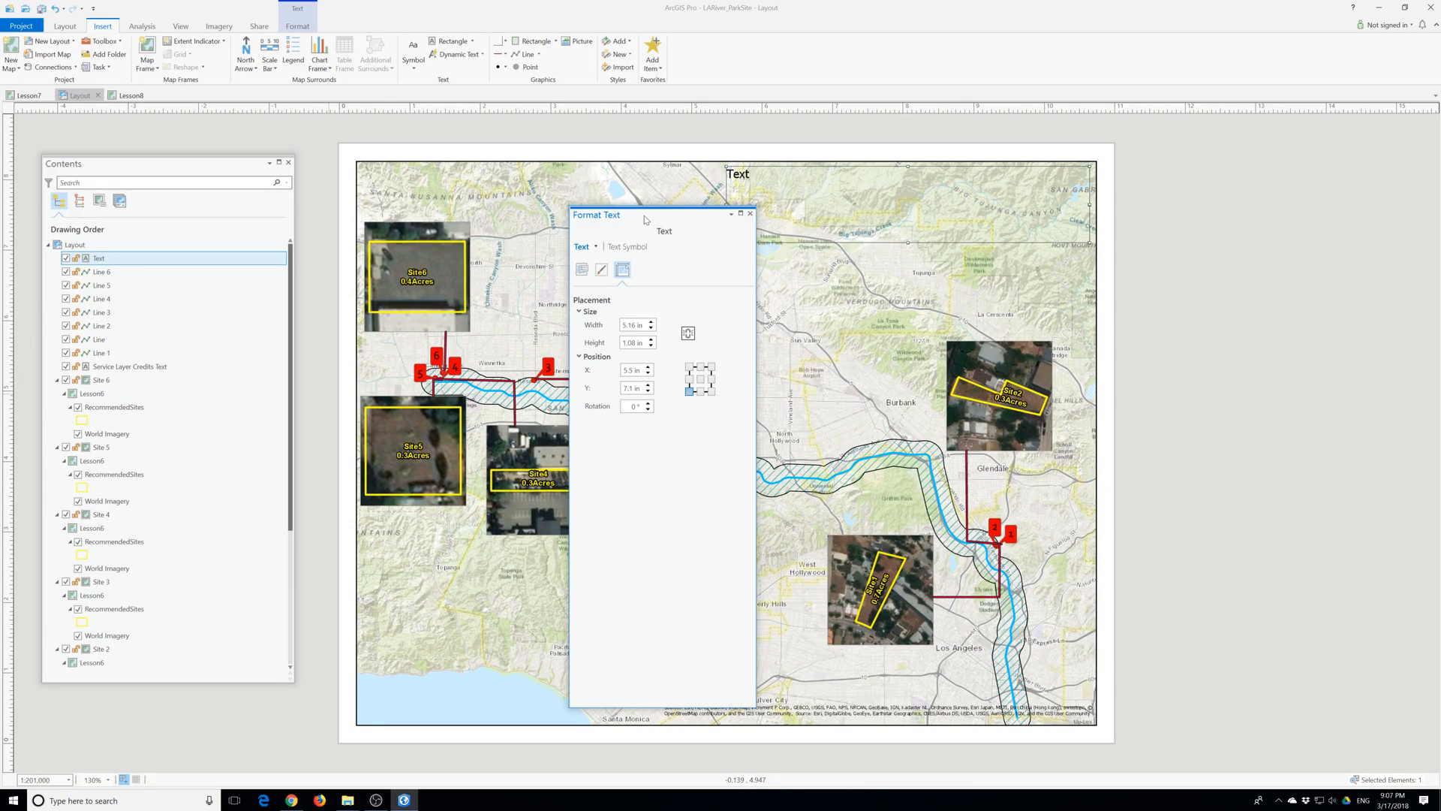
pyautogui.click(582, 269)
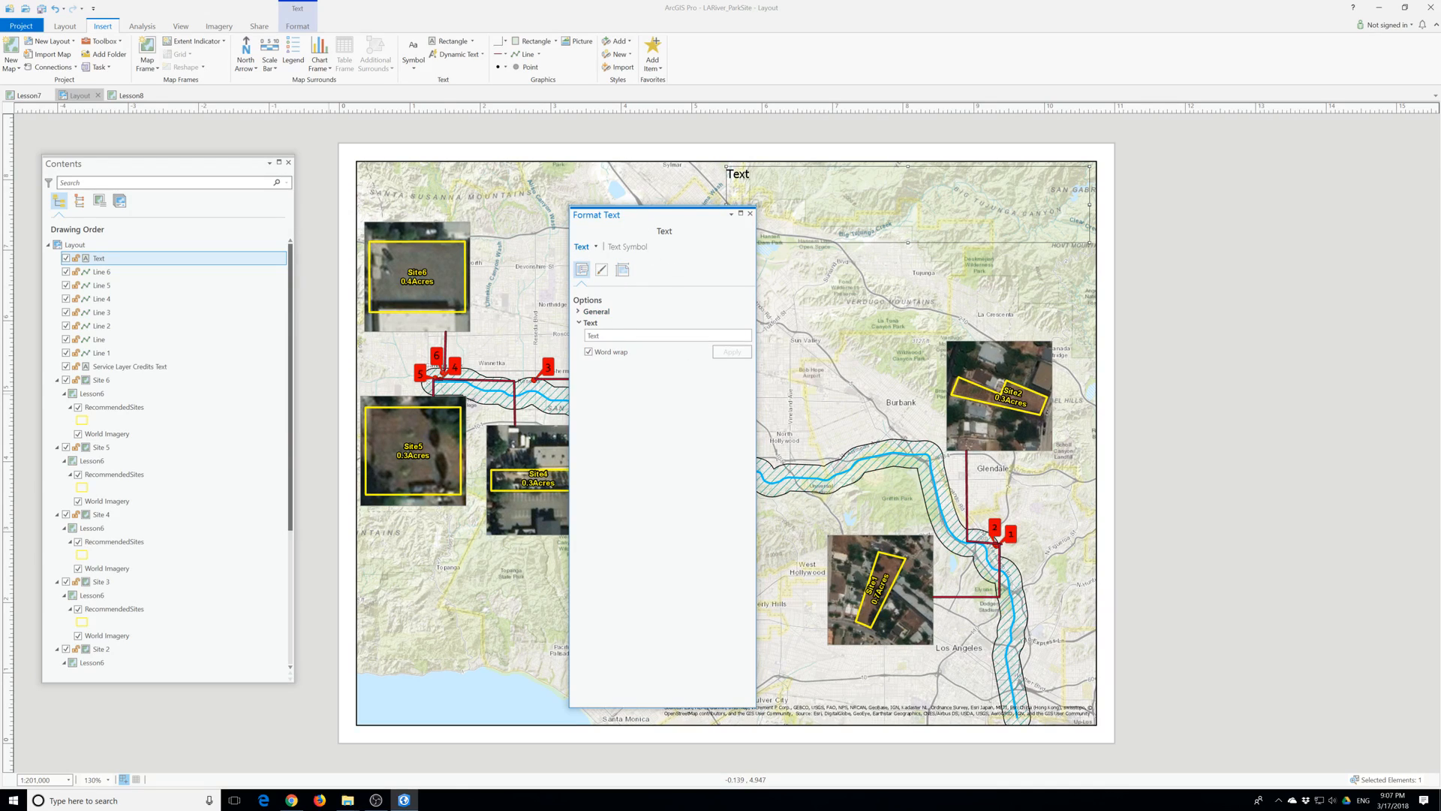
pyautogui.click(595, 312)
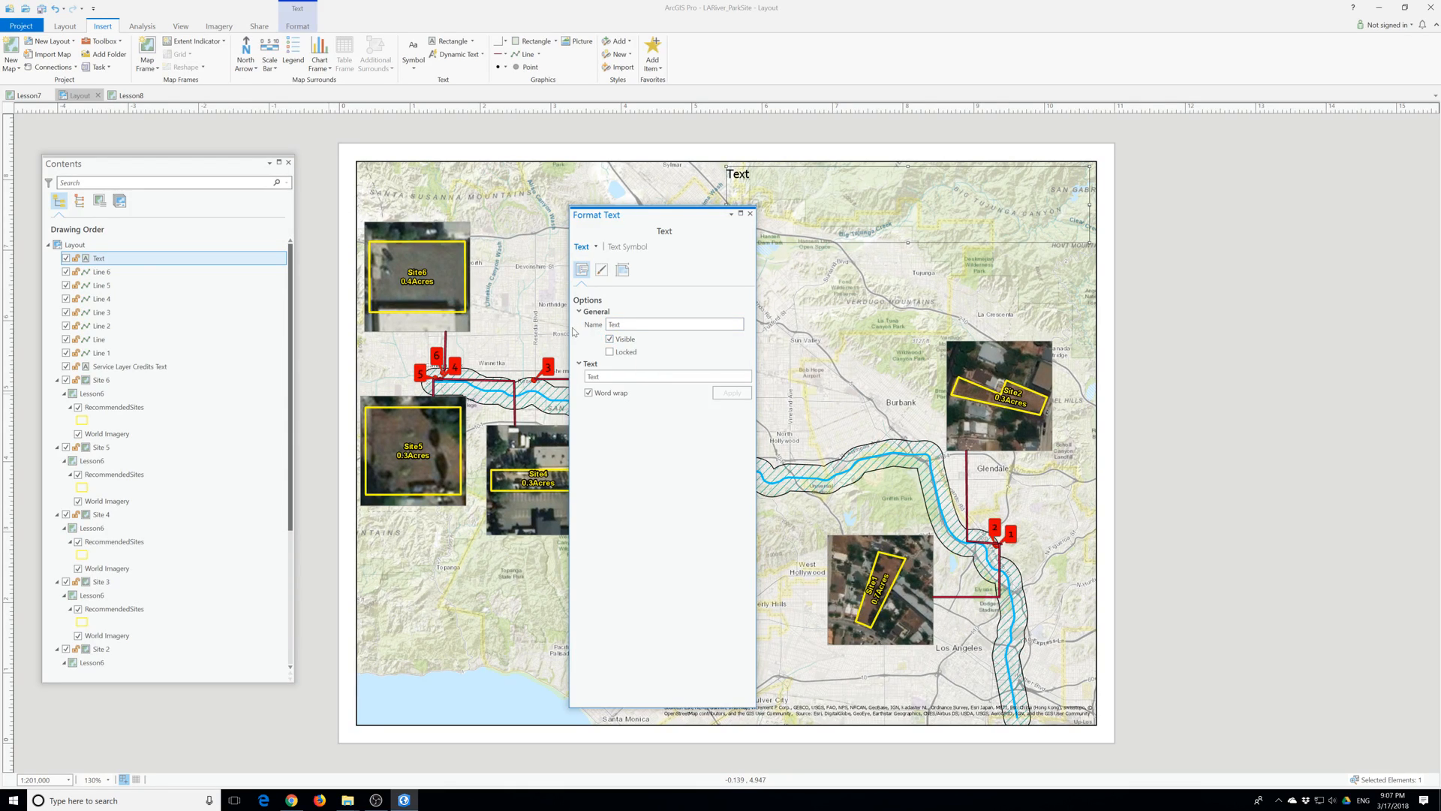
pyautogui.click(596, 326)
pyautogui.write('Titl')
# Turn off word wrap and set the title text to "Potential LA River" and "Park Site Locations" on two lines.
pyautogui.doubleClick(583, 375)
pyautogui.click(588, 392)
pyautogui.moveTo(599, 377); pyautogui.dragTo(544, 386)
pyautogui.write('Potential LA River')
pyautogui.press('Return')
pyautogui.write('Park')
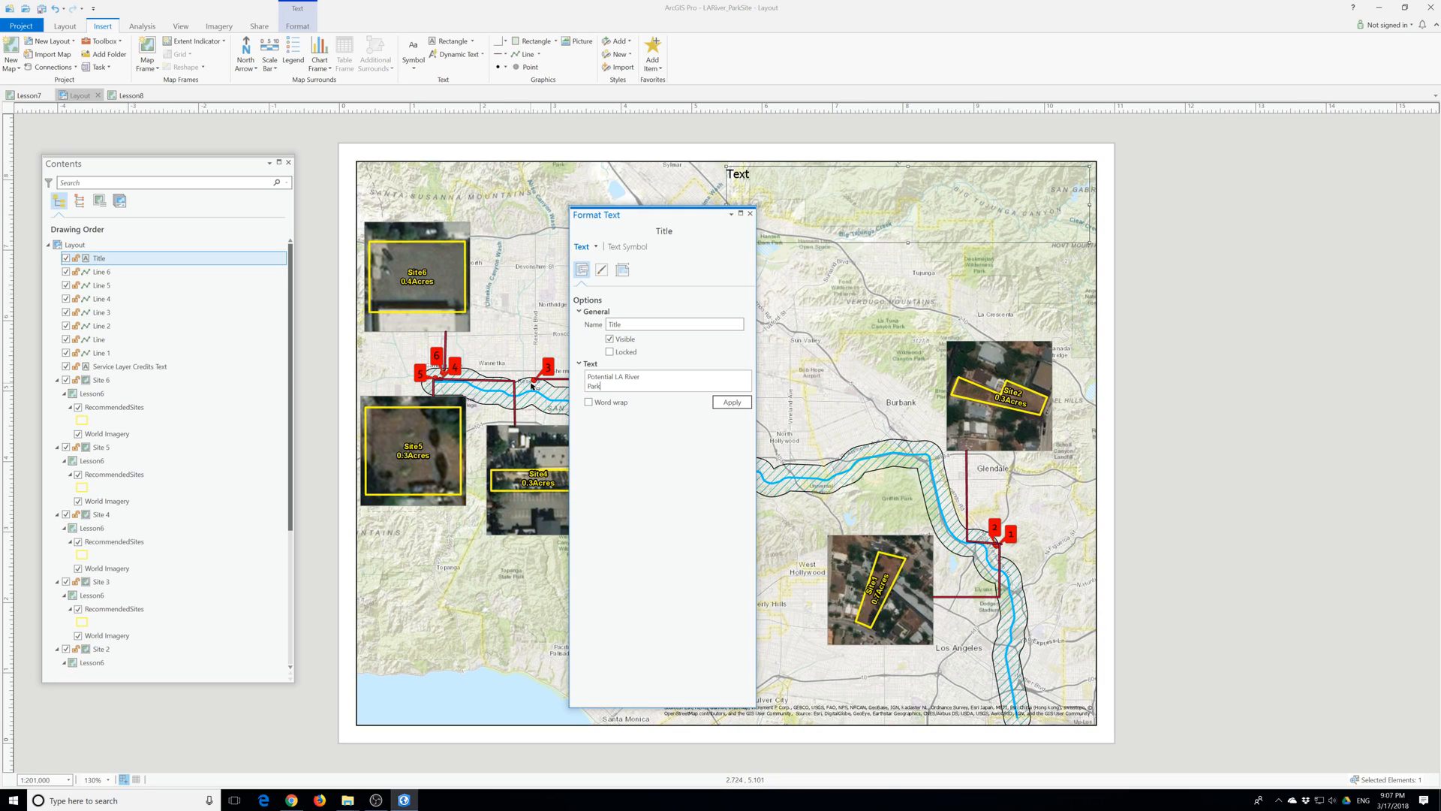
pyautogui.write(' Site Locations')
pyautogui.click(732, 403)
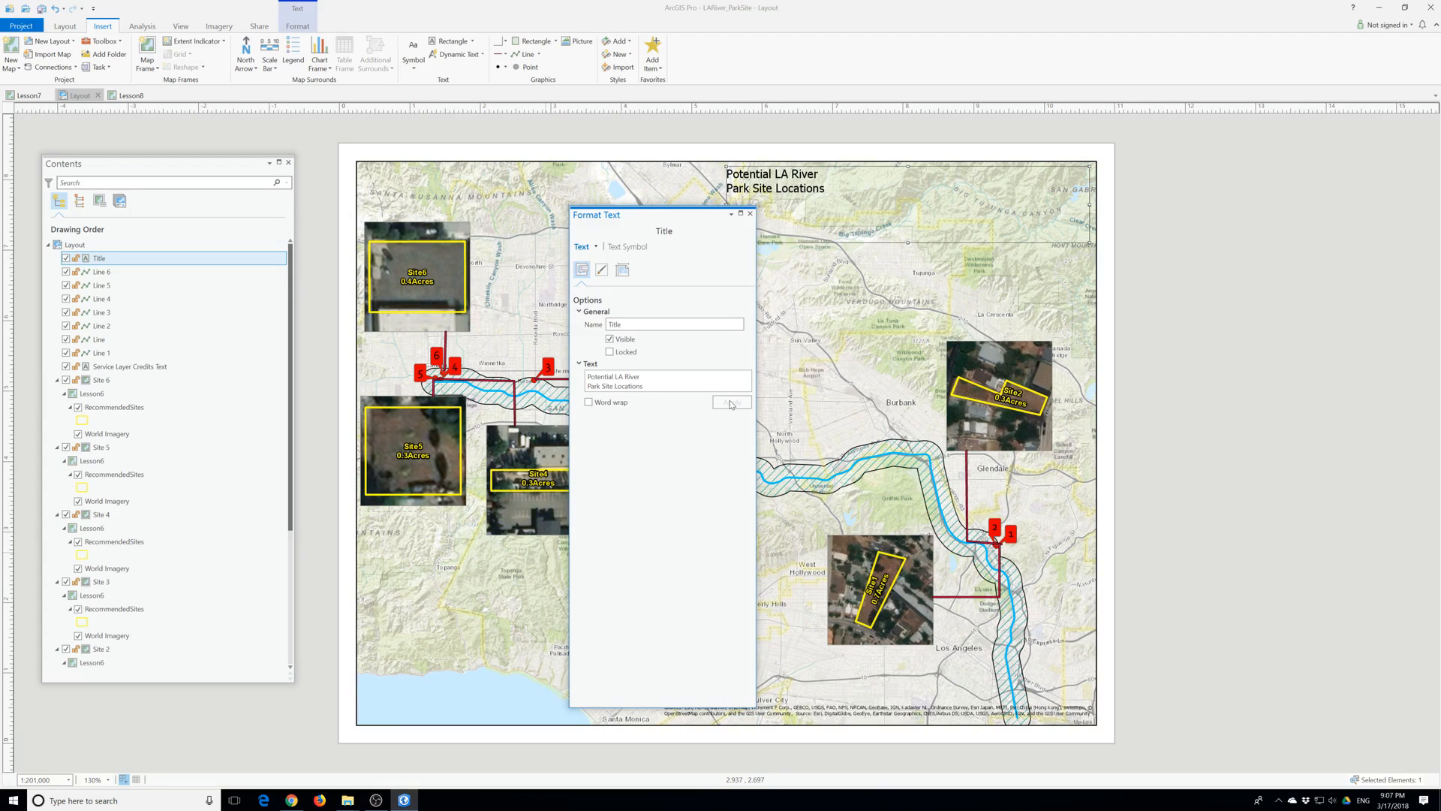
# Give the title's text box a black border and show the title's text symbol formatting options.
pyautogui.click(622, 271)
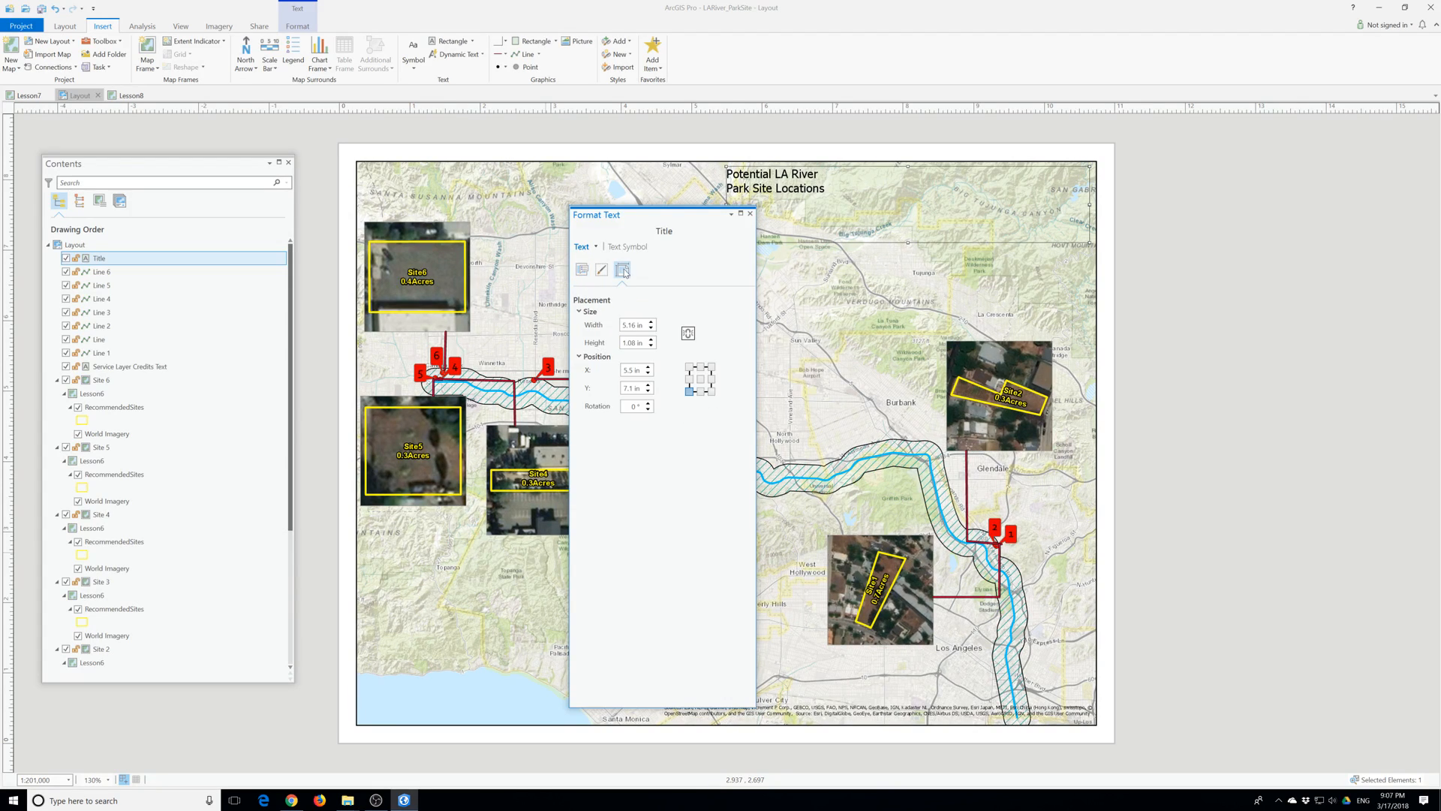
pyautogui.click(599, 271)
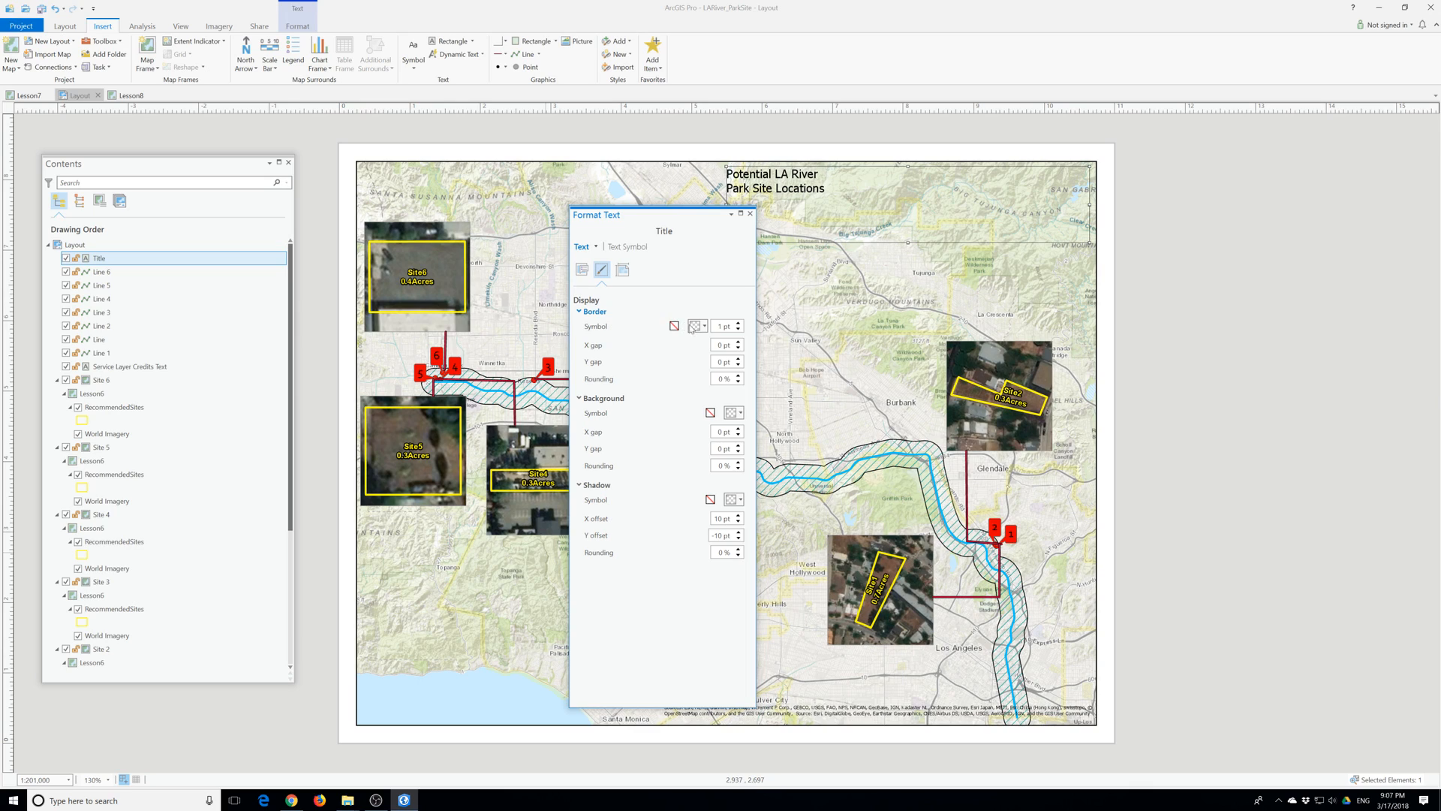
pyautogui.click(703, 326)
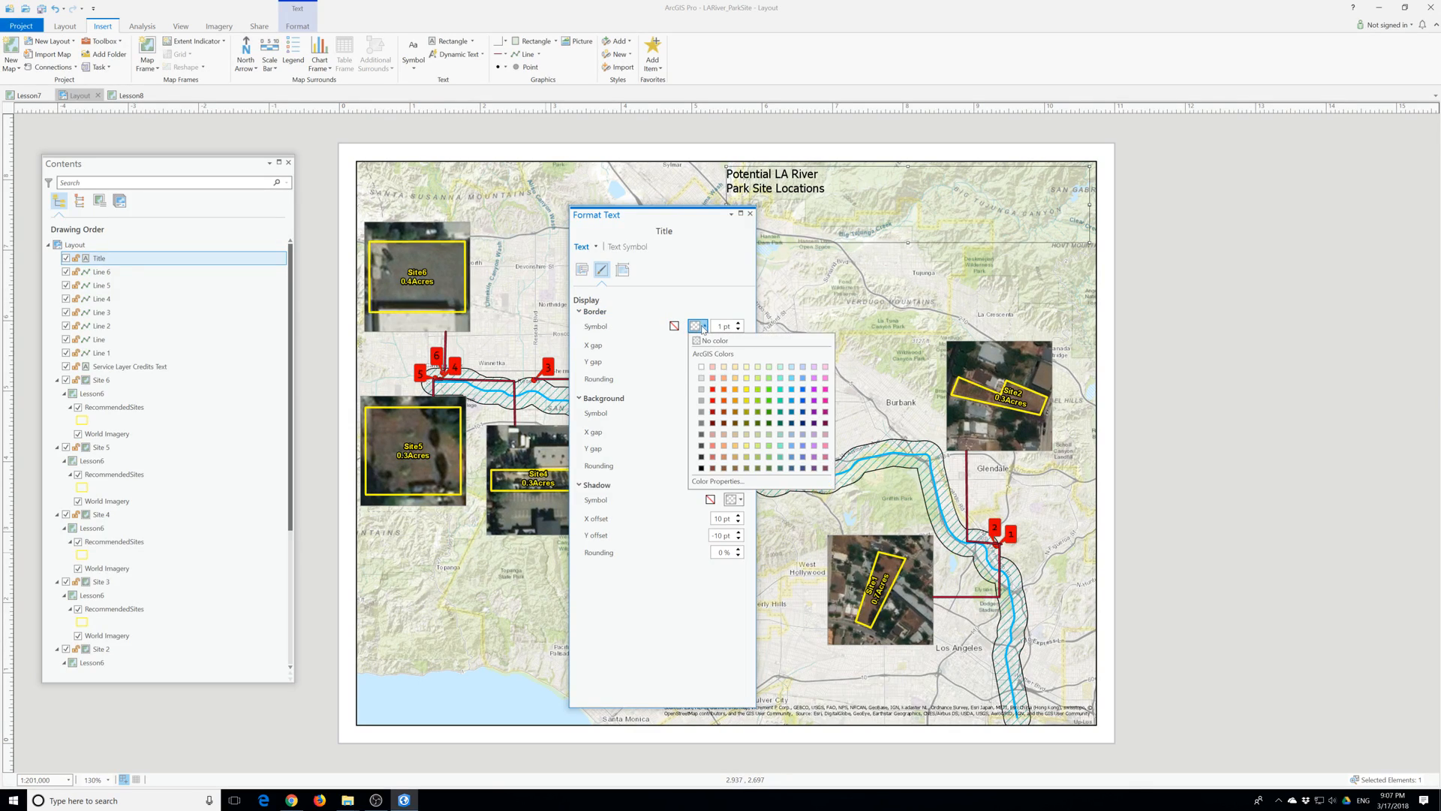
pyautogui.click(701, 468)
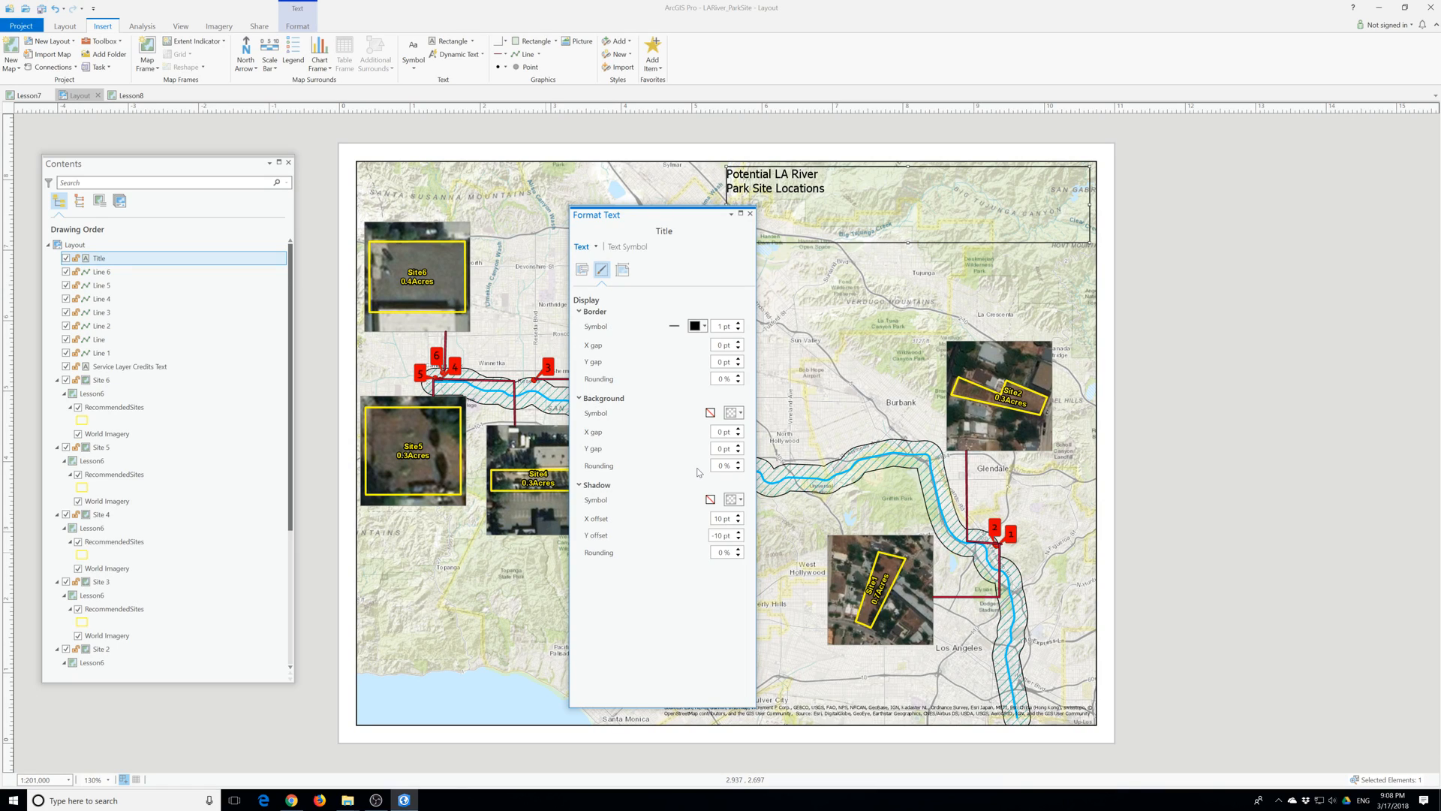
pyautogui.click(300, 27)
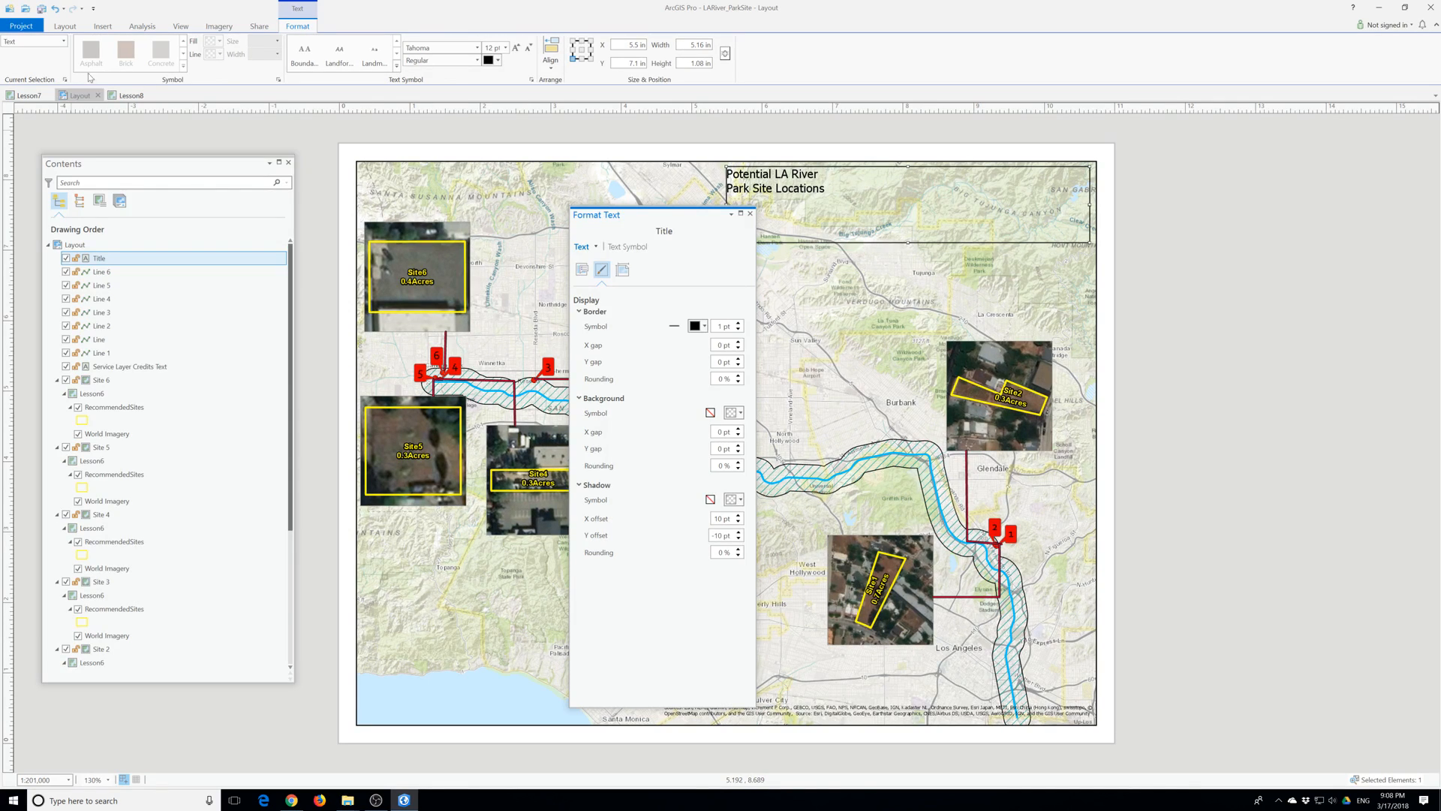
# Give the title's text box the Green background fill.
pyautogui.click(64, 42)
pyautogui.click(44, 69)
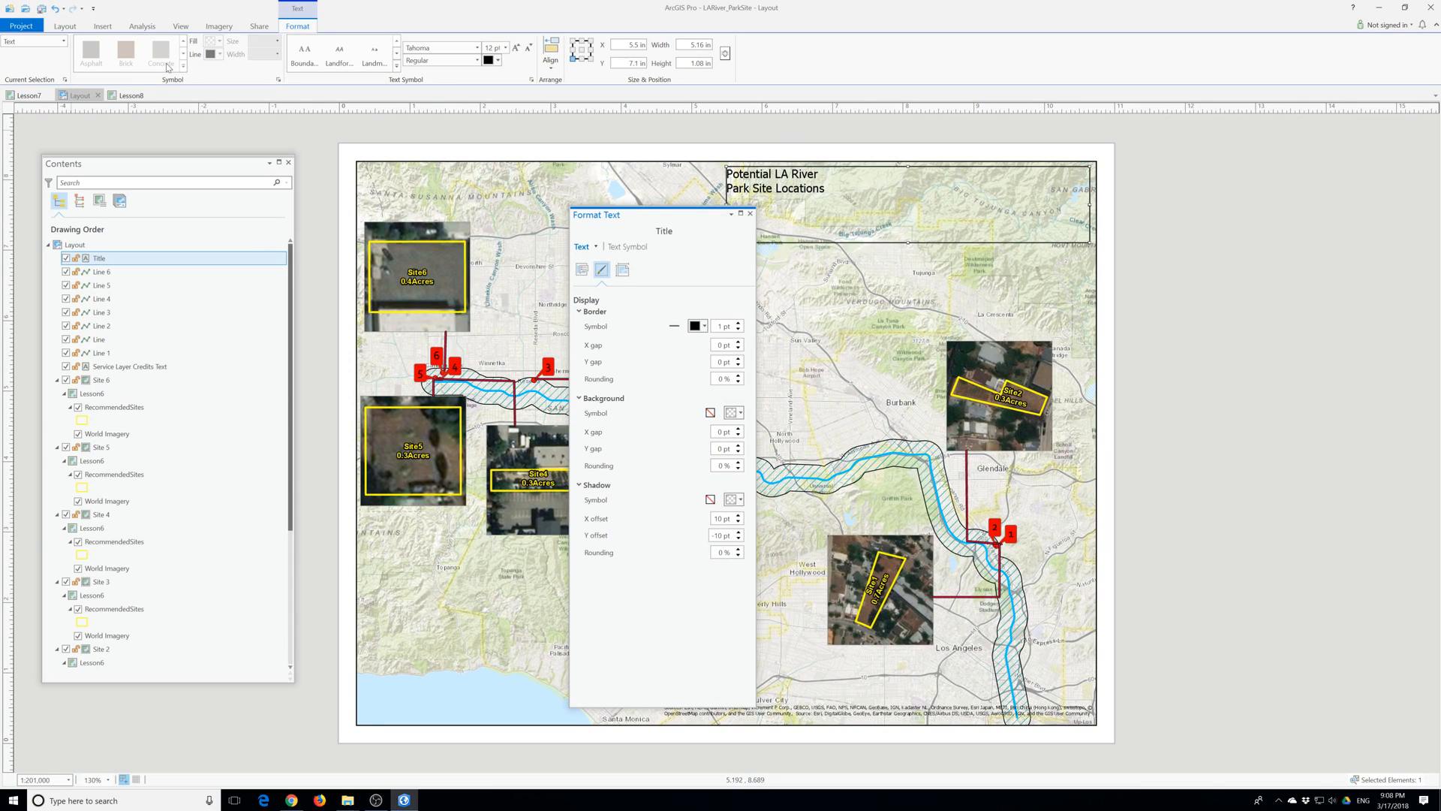
pyautogui.click(63, 41)
pyautogui.click(32, 76)
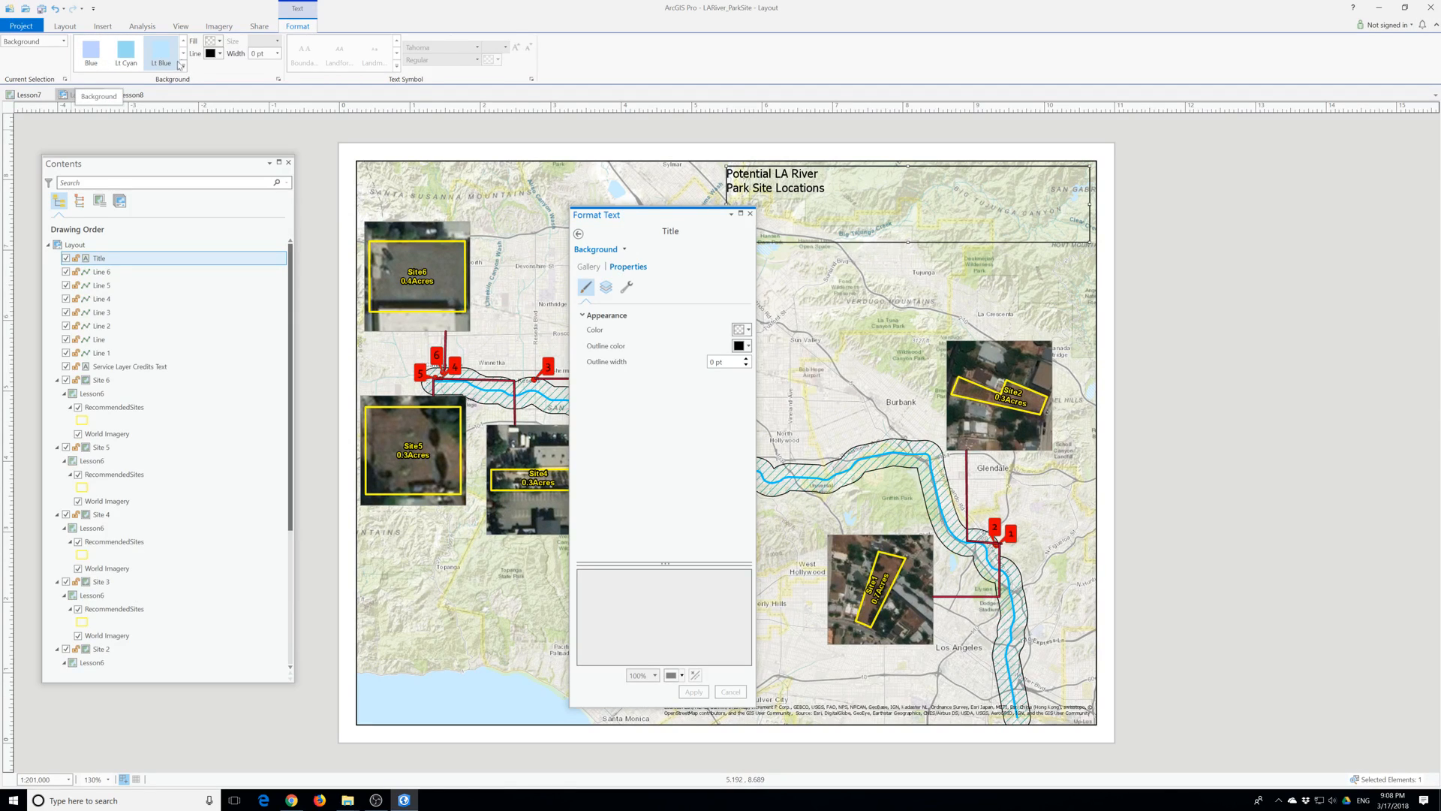
pyautogui.click(183, 53)
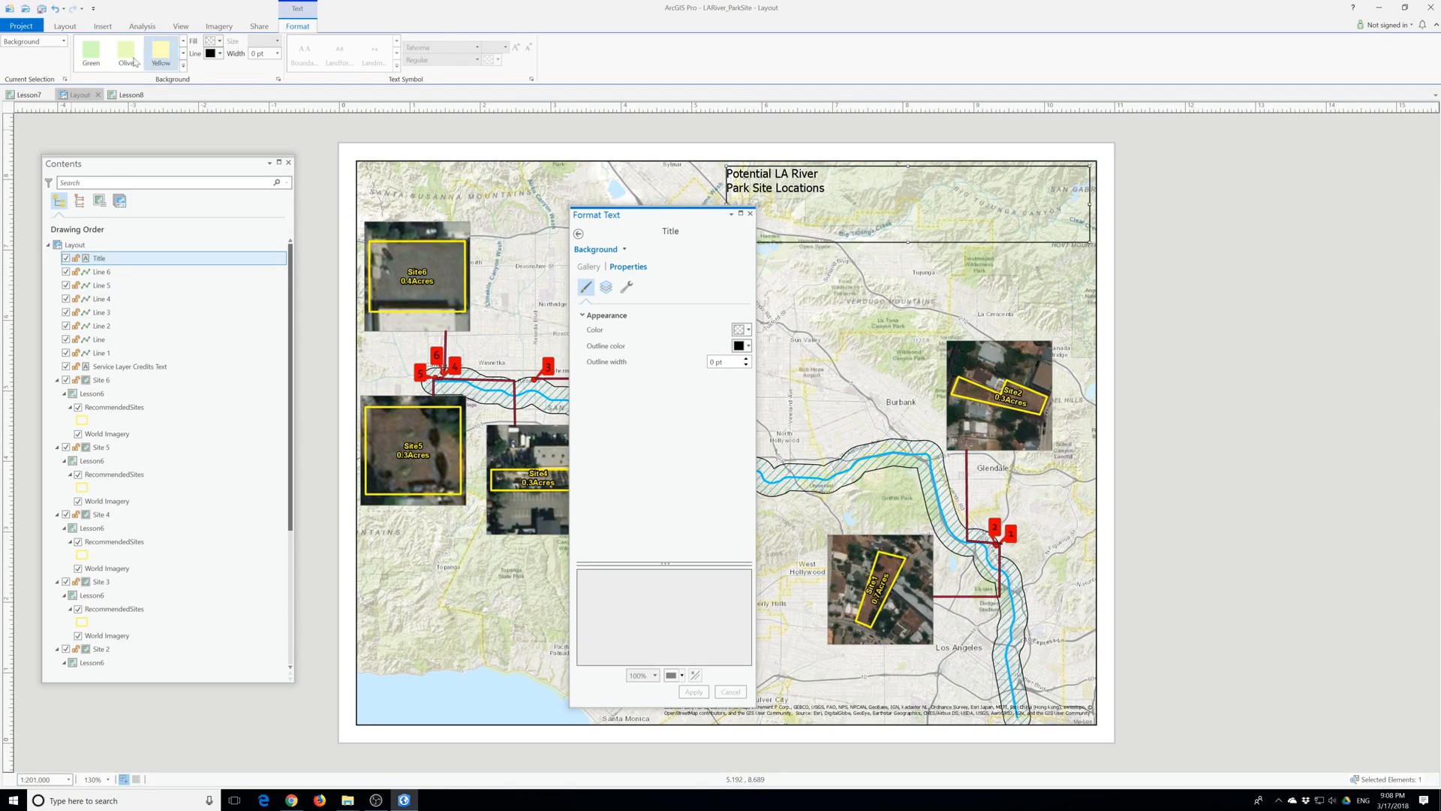
pyautogui.click(93, 60)
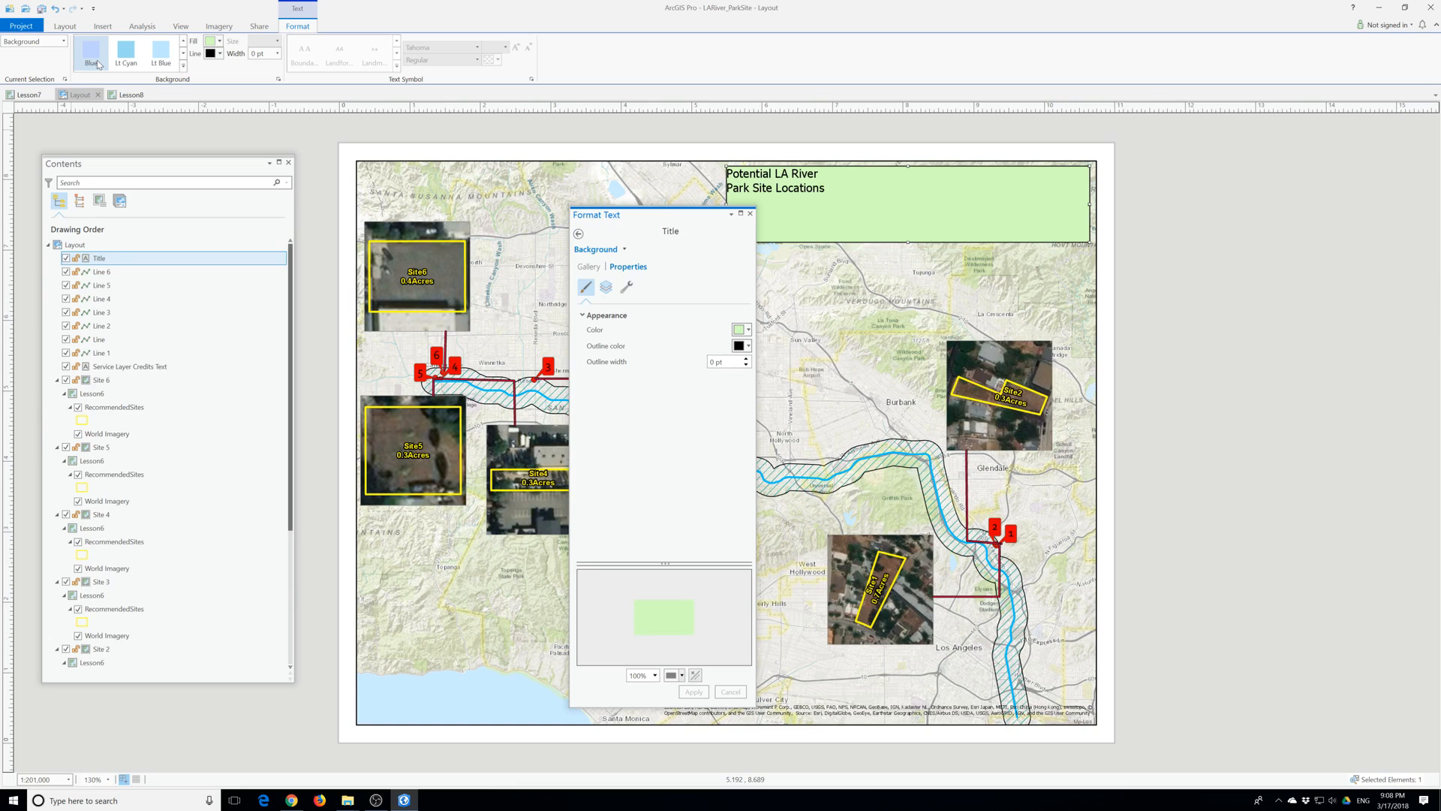
# Change the title's text font to Arial.
pyautogui.click(64, 43)
pyautogui.click(36, 63)
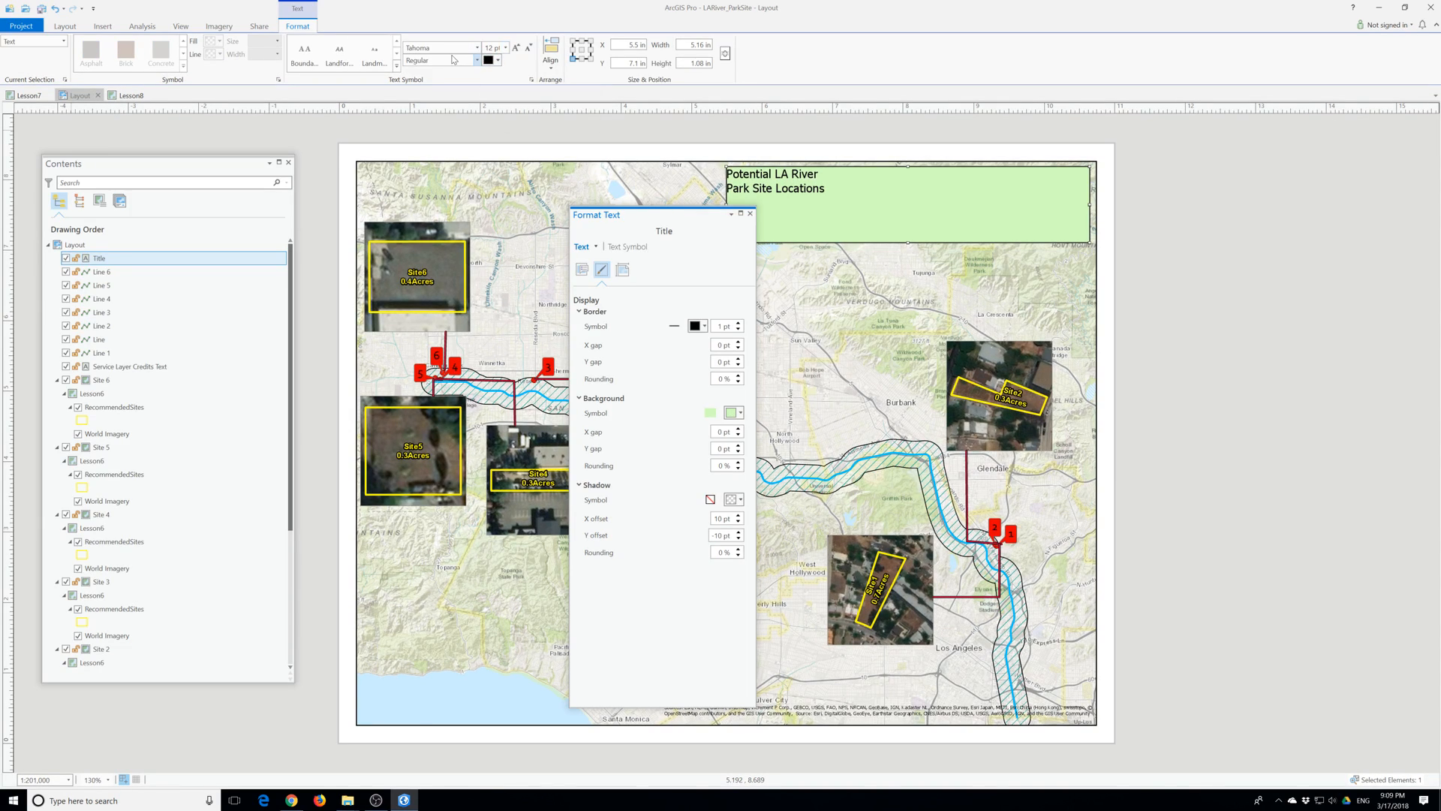
pyautogui.click(476, 47)
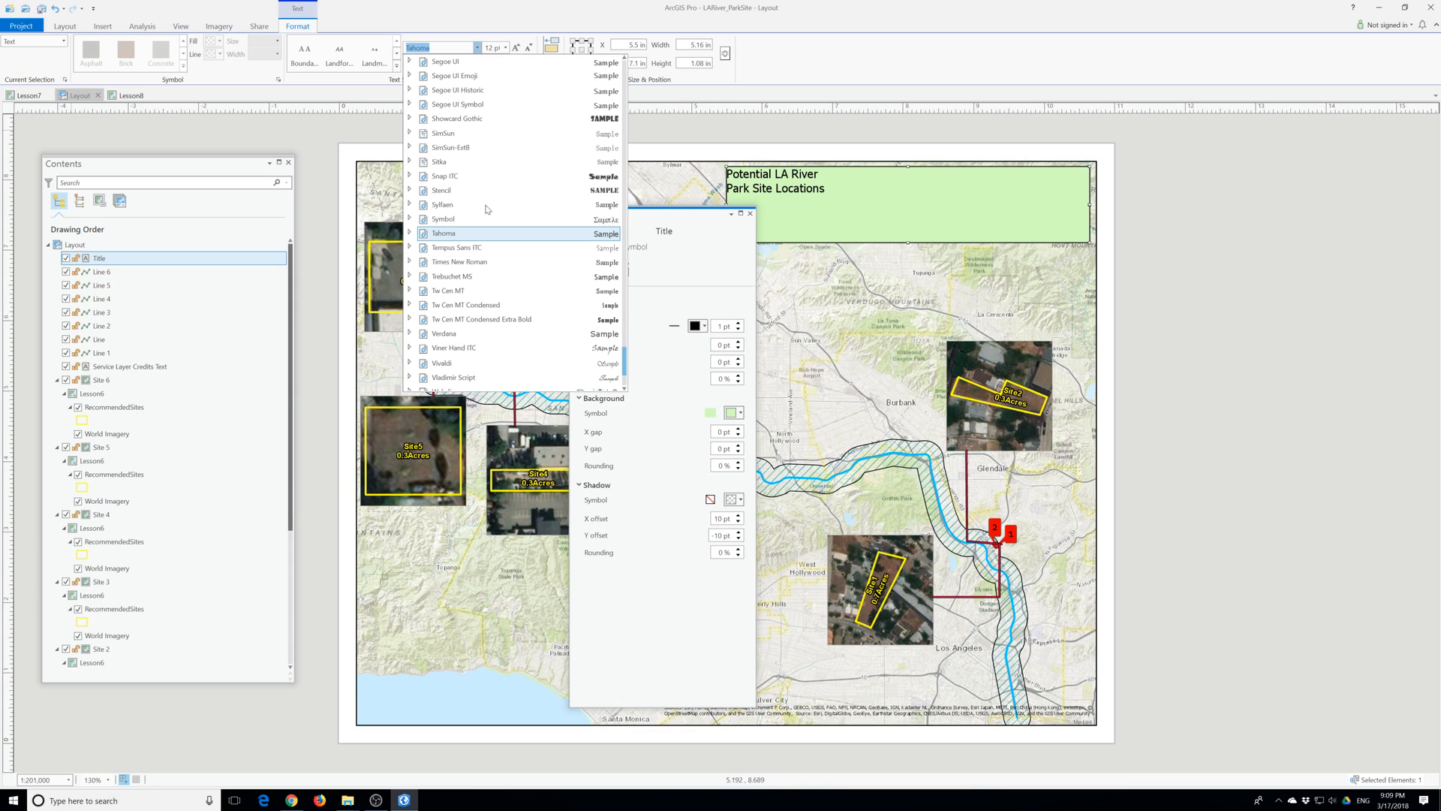
pyautogui.write('Arial')
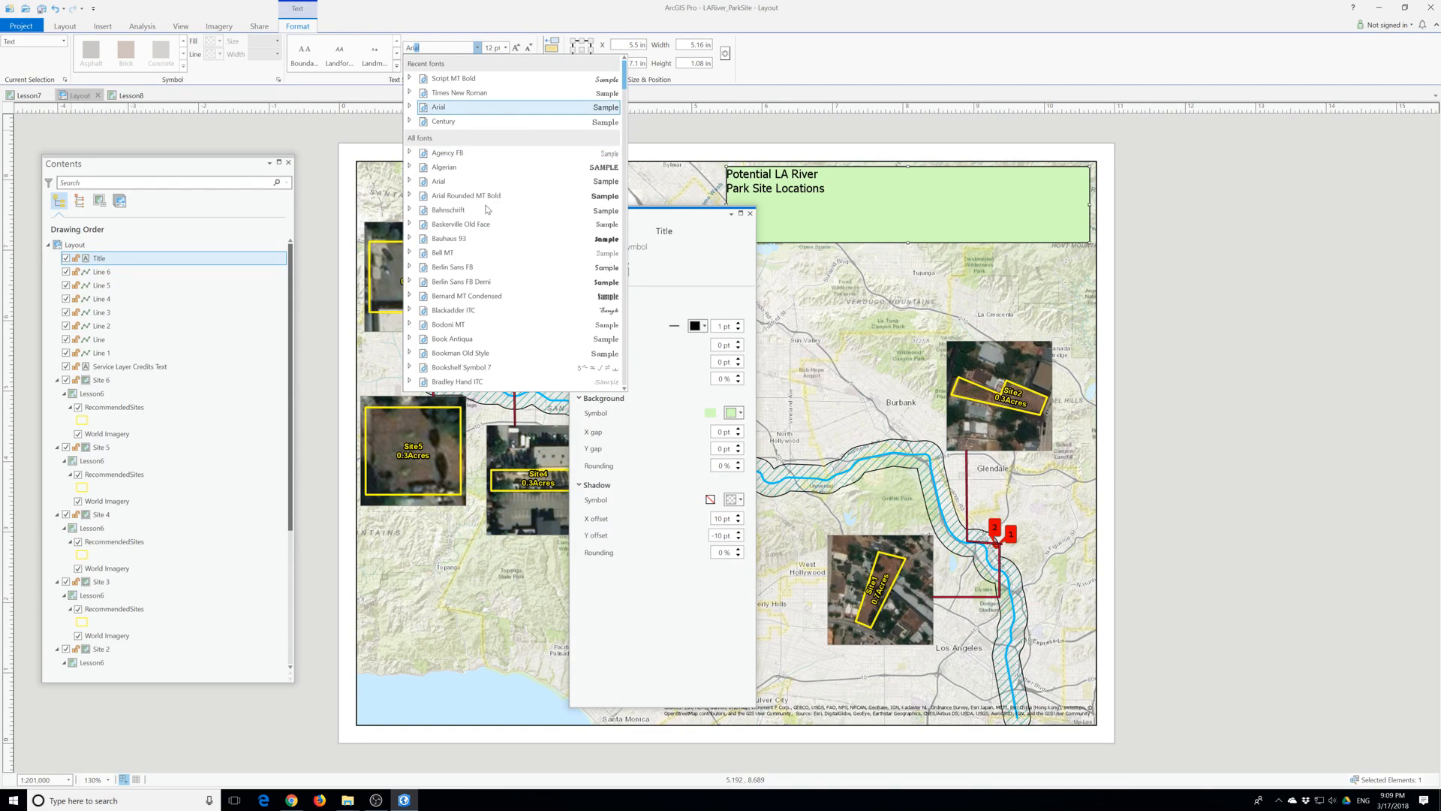
pyautogui.click(438, 107)
# Set the title's text size to 36 pt.
pyautogui.click(492, 47)
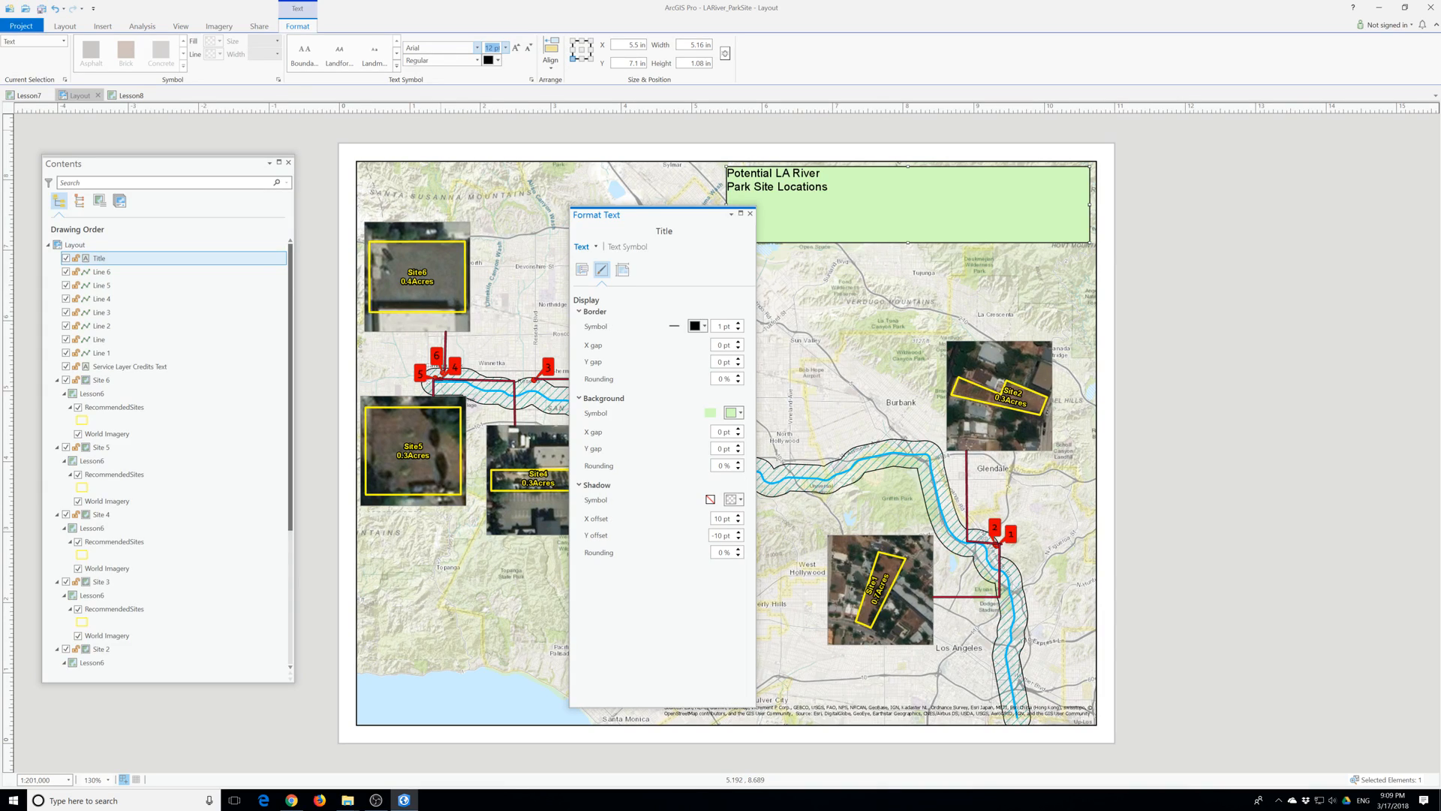
pyautogui.click(495, 47)
pyautogui.press('BackSpace')
pyautogui.press('BackSpace')
pyautogui.write('36')
pyautogui.press('Return')
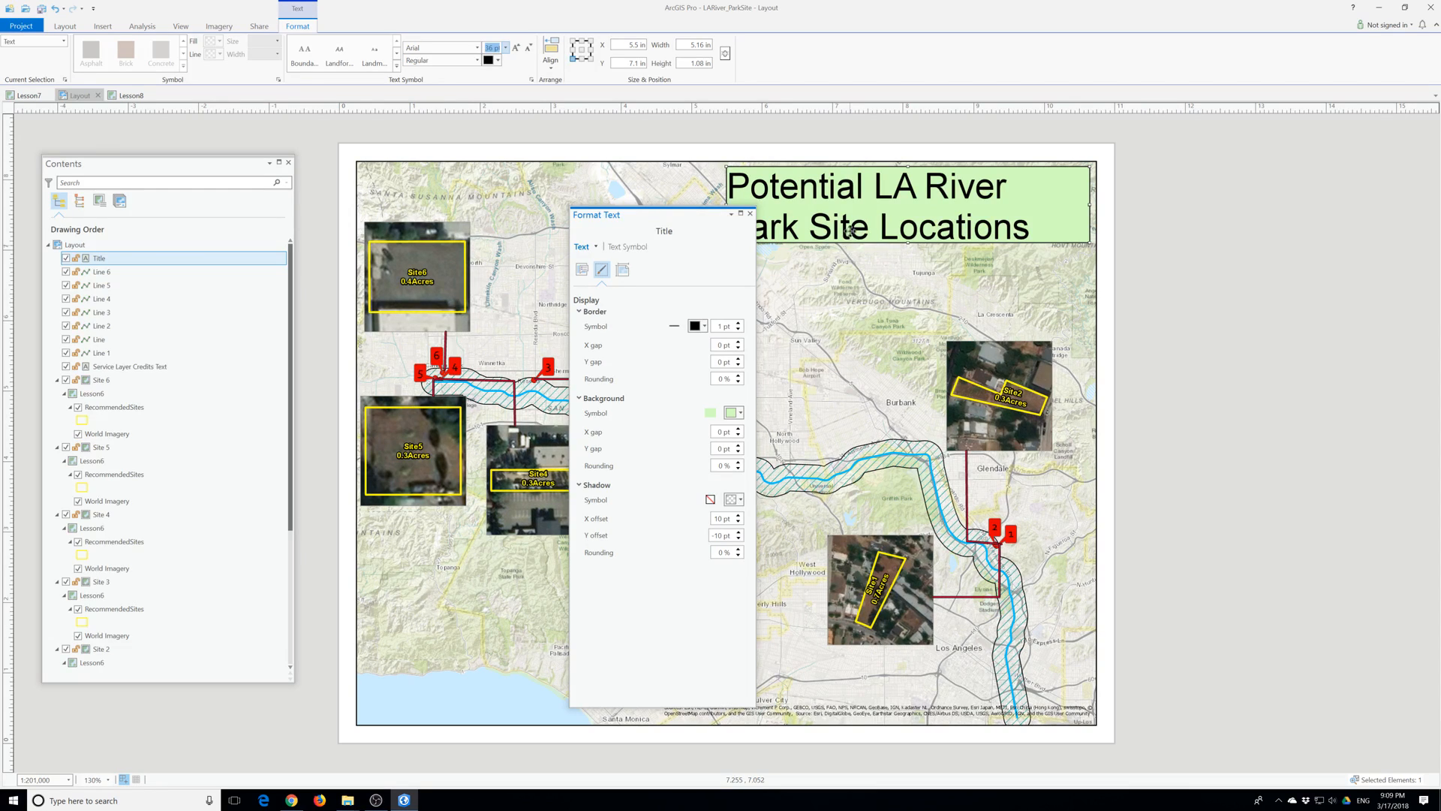
# Narrow the title box from its left edge to about 4.39 in wide, keeping the full title inside, and close its formatting options.
pyautogui.moveTo(668, 217); pyautogui.dragTo(547, 211)
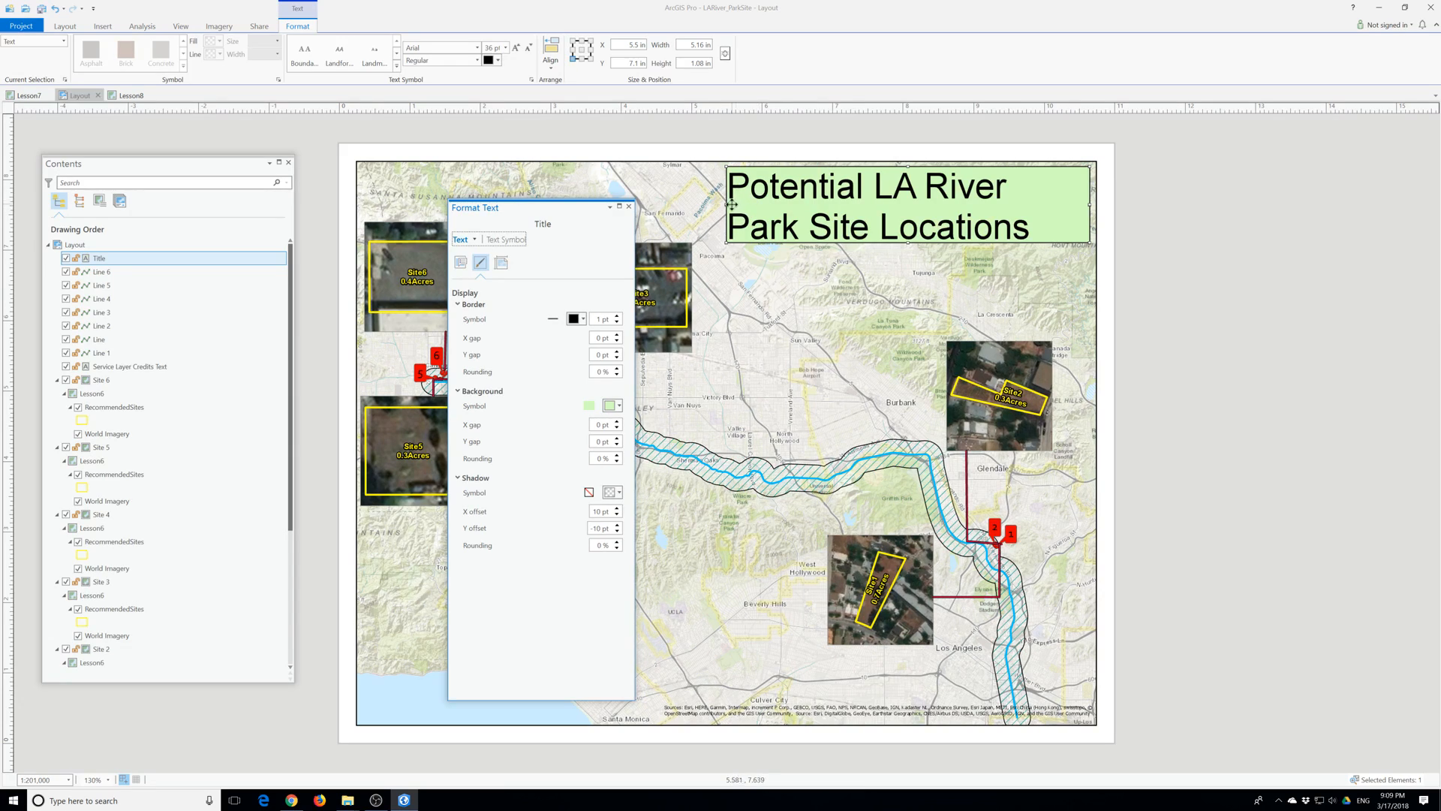
pyautogui.moveTo(725, 203); pyautogui.dragTo(788, 204)
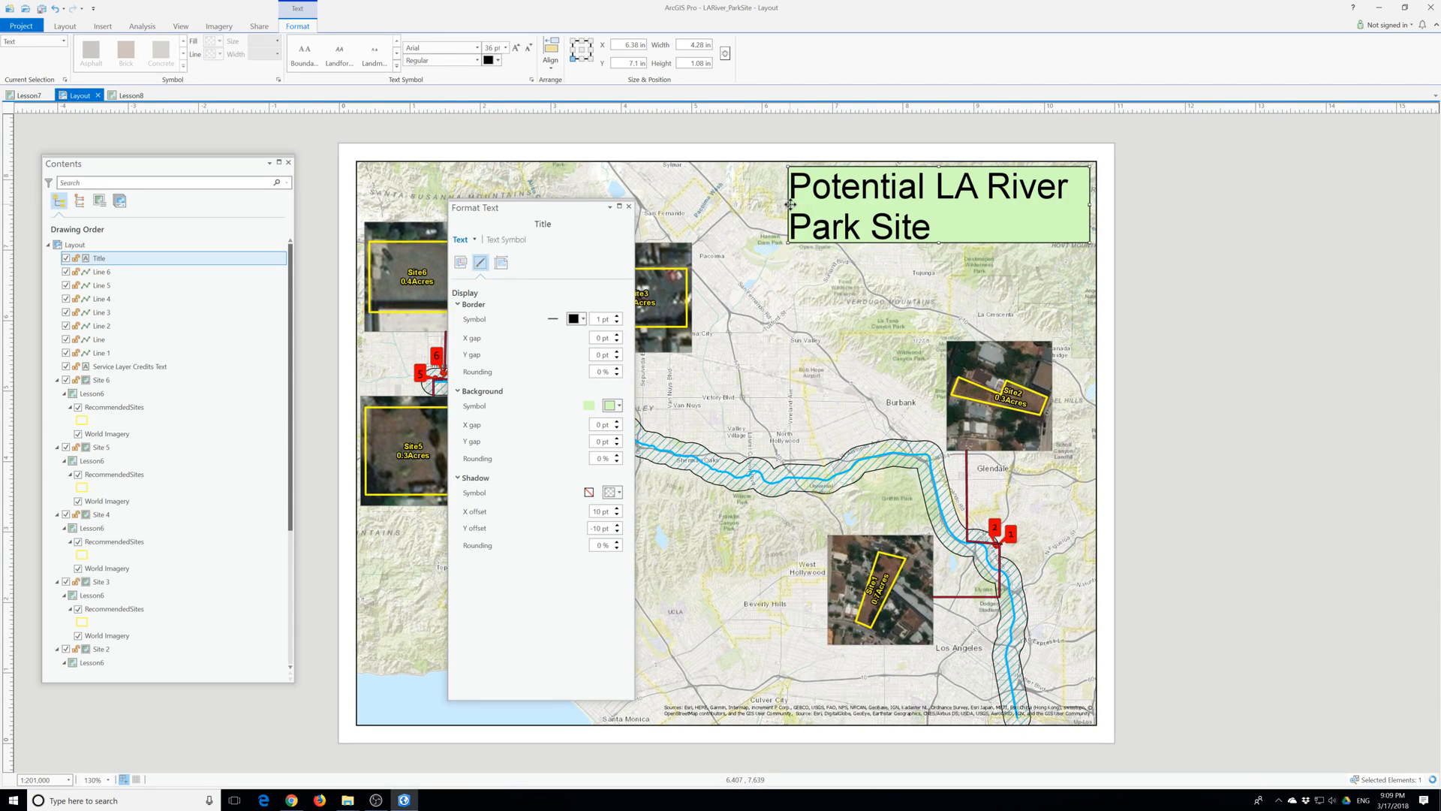
pyautogui.moveTo(787, 205); pyautogui.dragTo(781, 206)
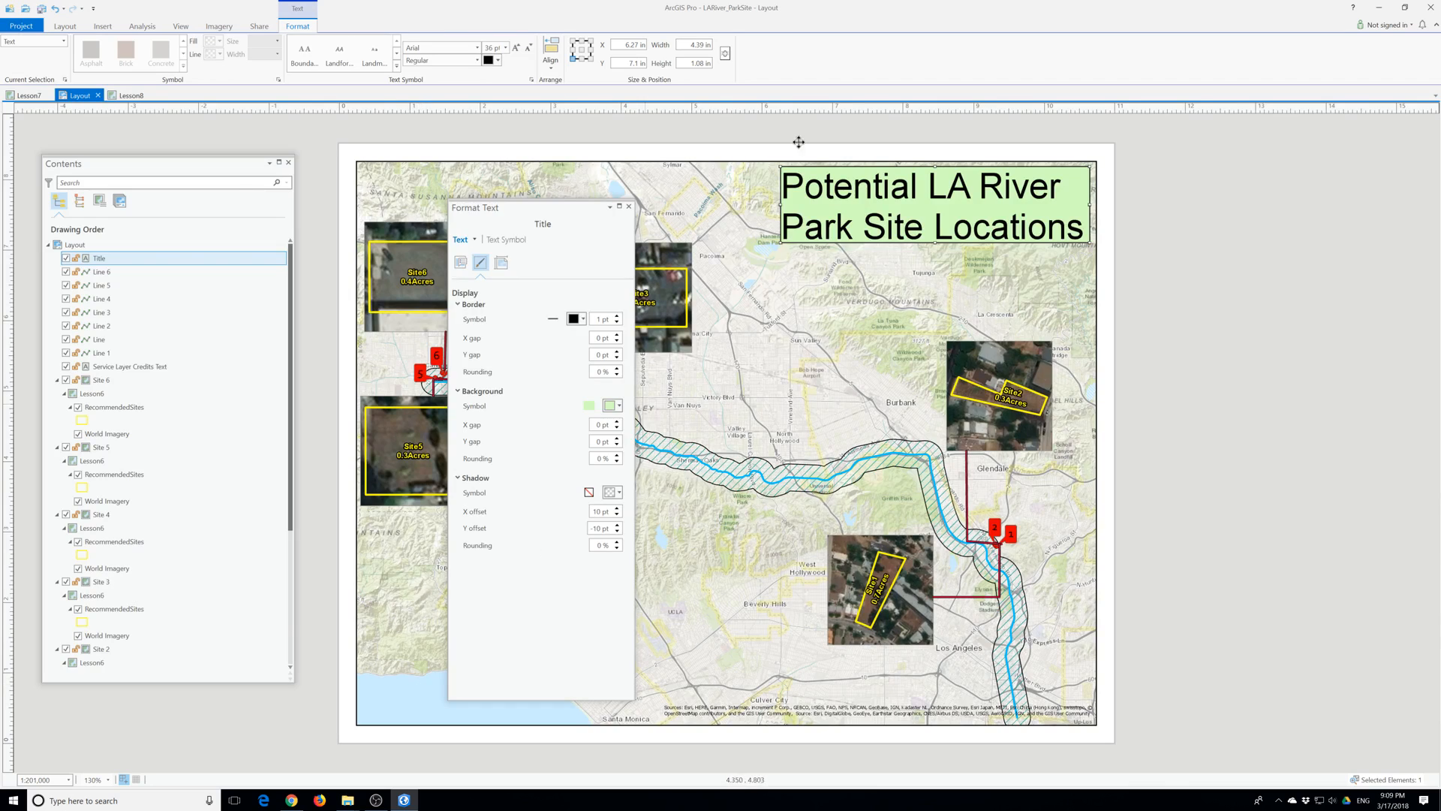
pyautogui.click(628, 205)
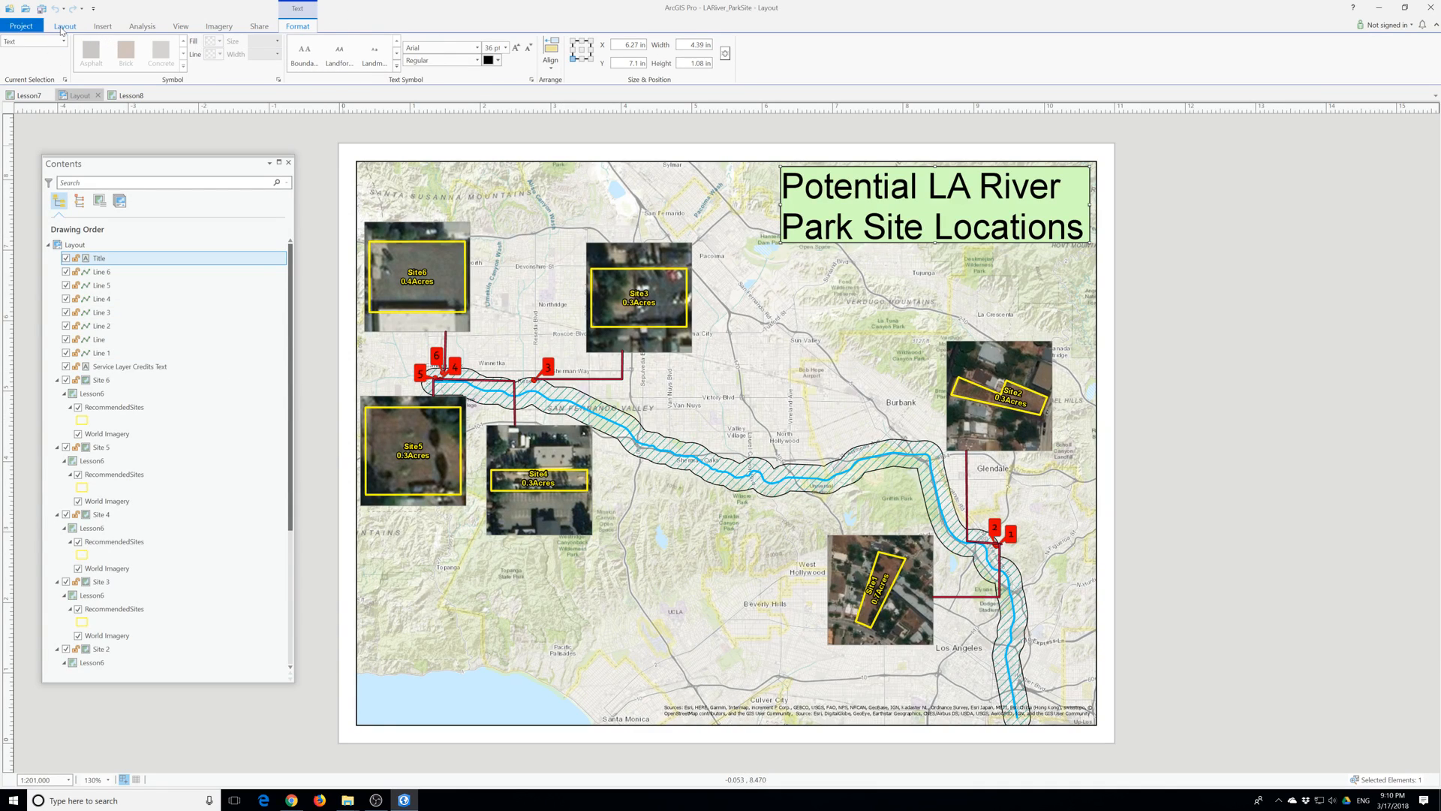
# Choose the first Water text symbol of Scheme 2 for new layout text.
pyautogui.click(107, 28)
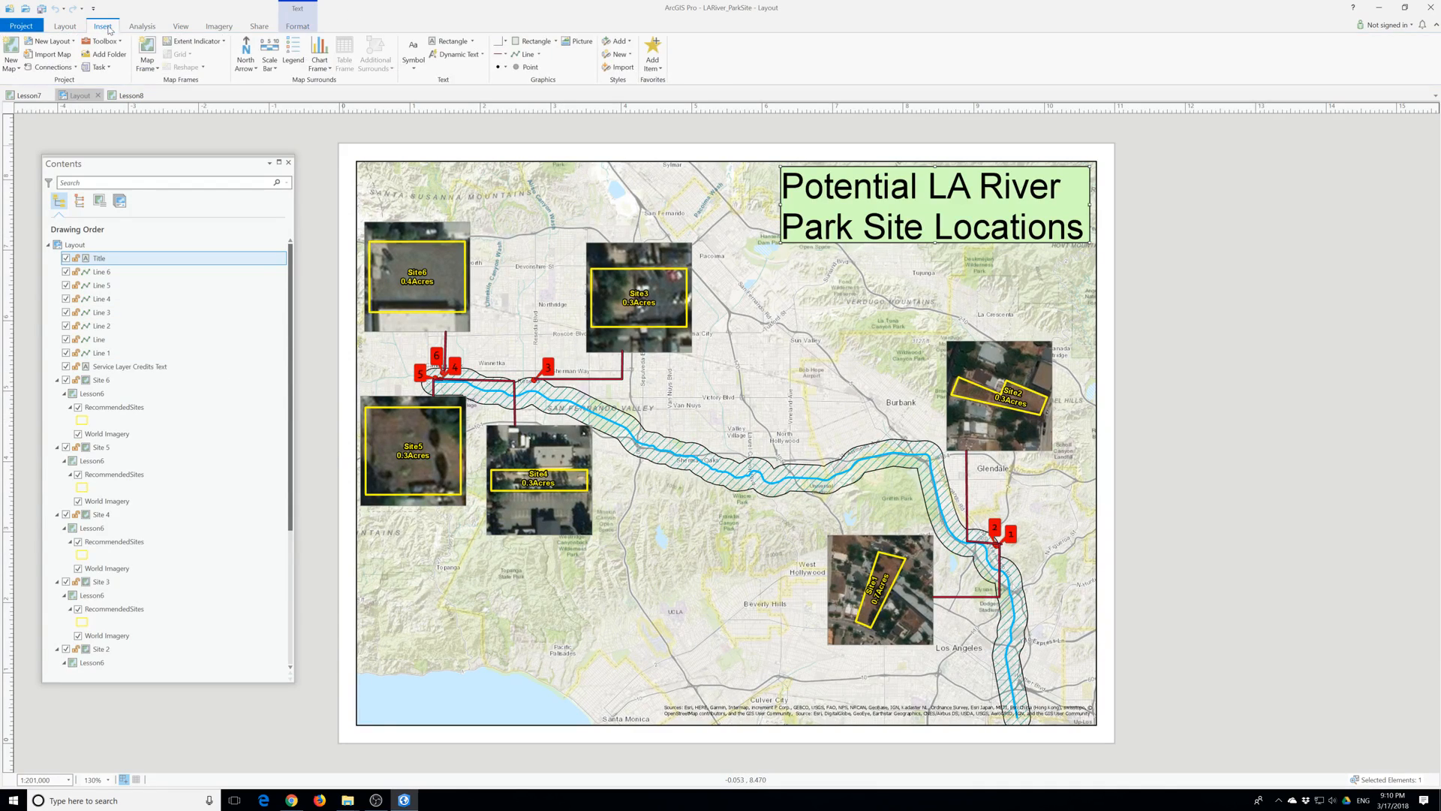
pyautogui.click(414, 69)
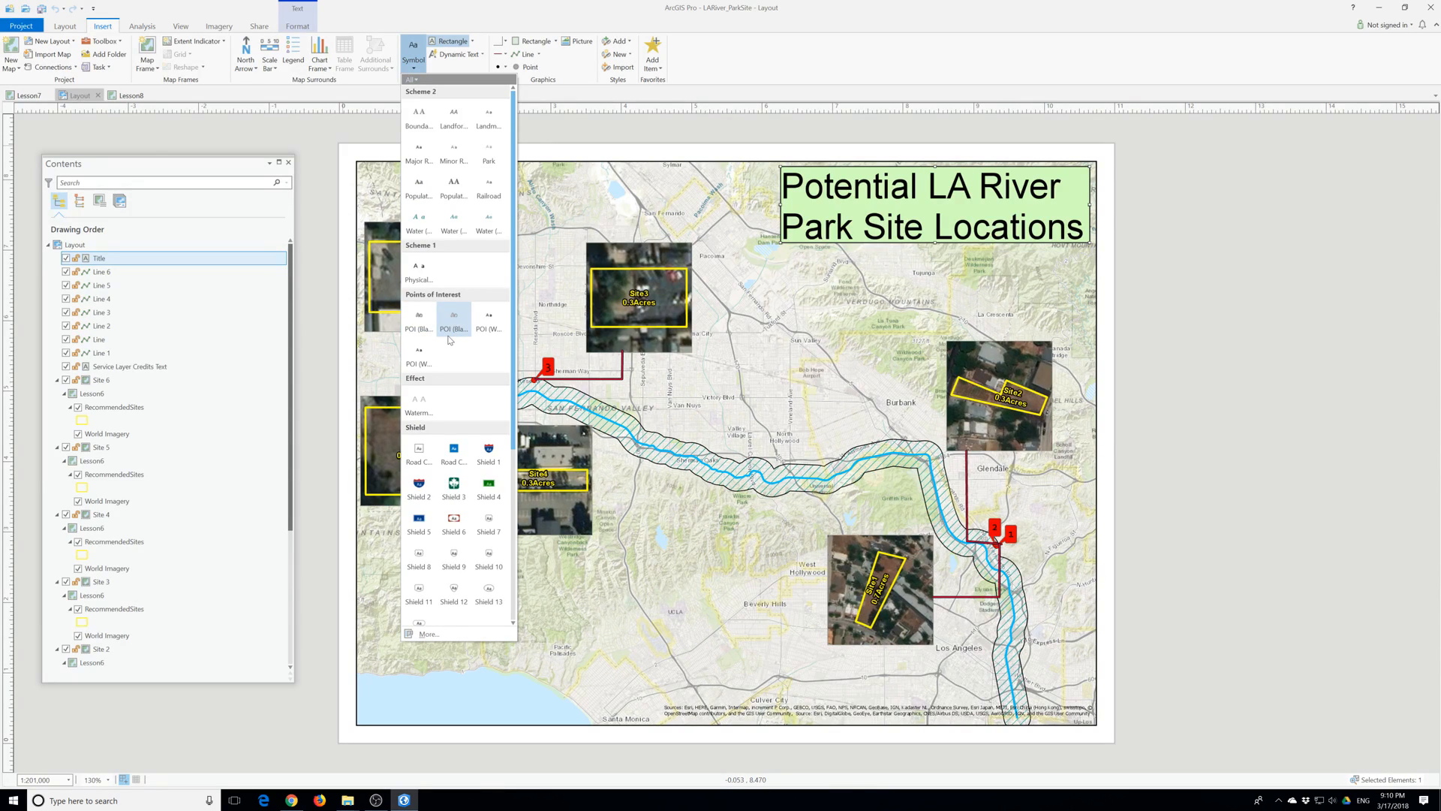
pyautogui.click(424, 219)
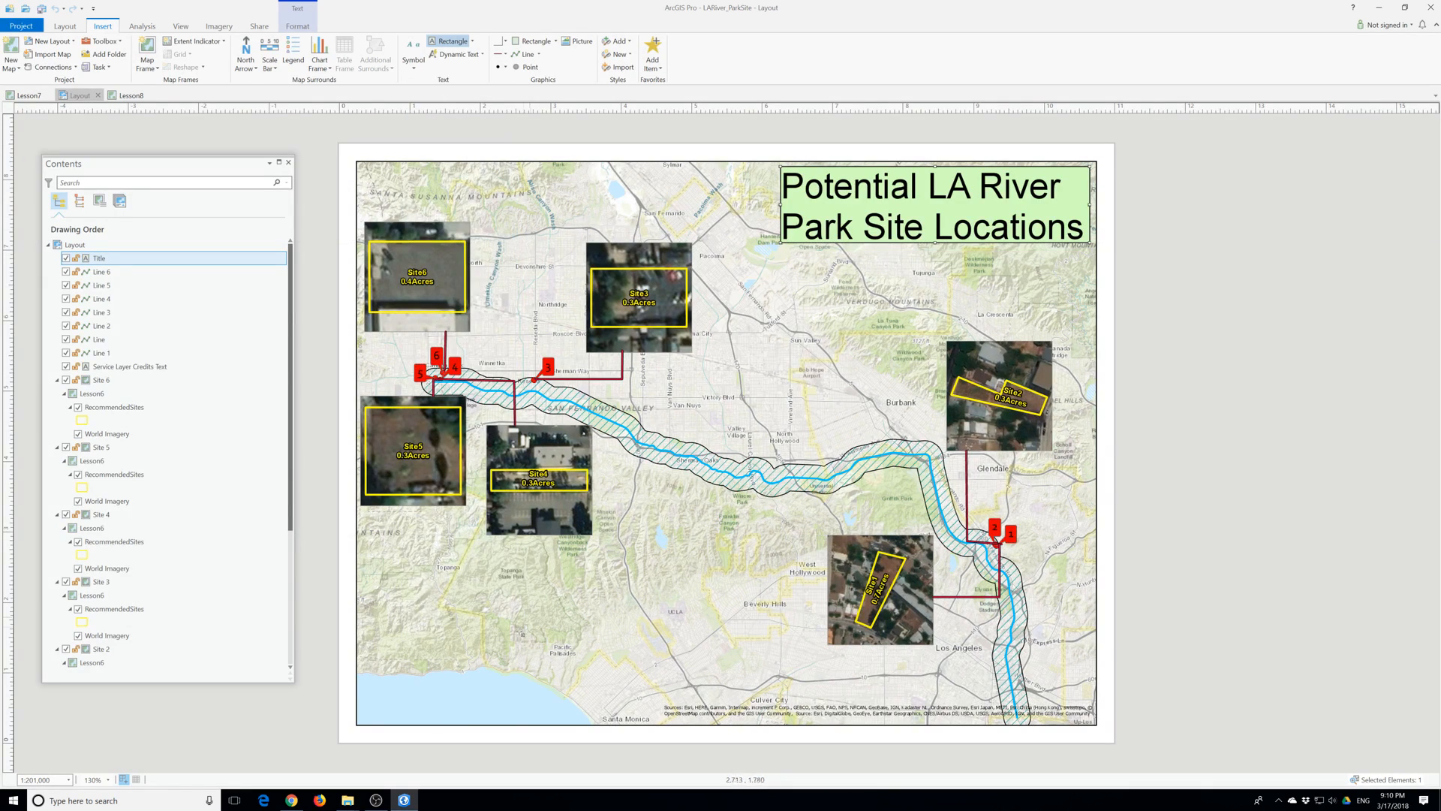
pyautogui.moveTo(475, 681); pyautogui.dragTo(548, 703)
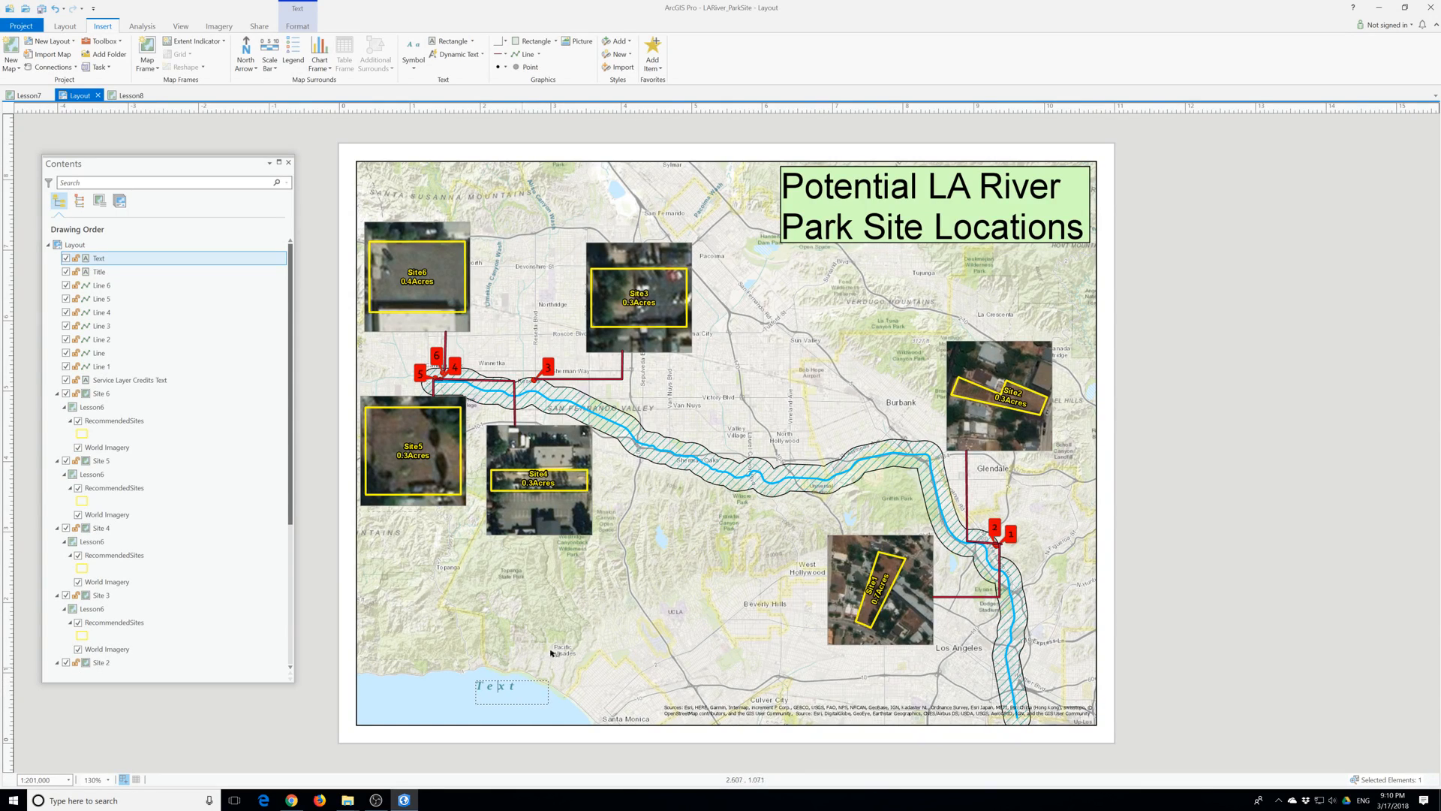
pyautogui.click(472, 42)
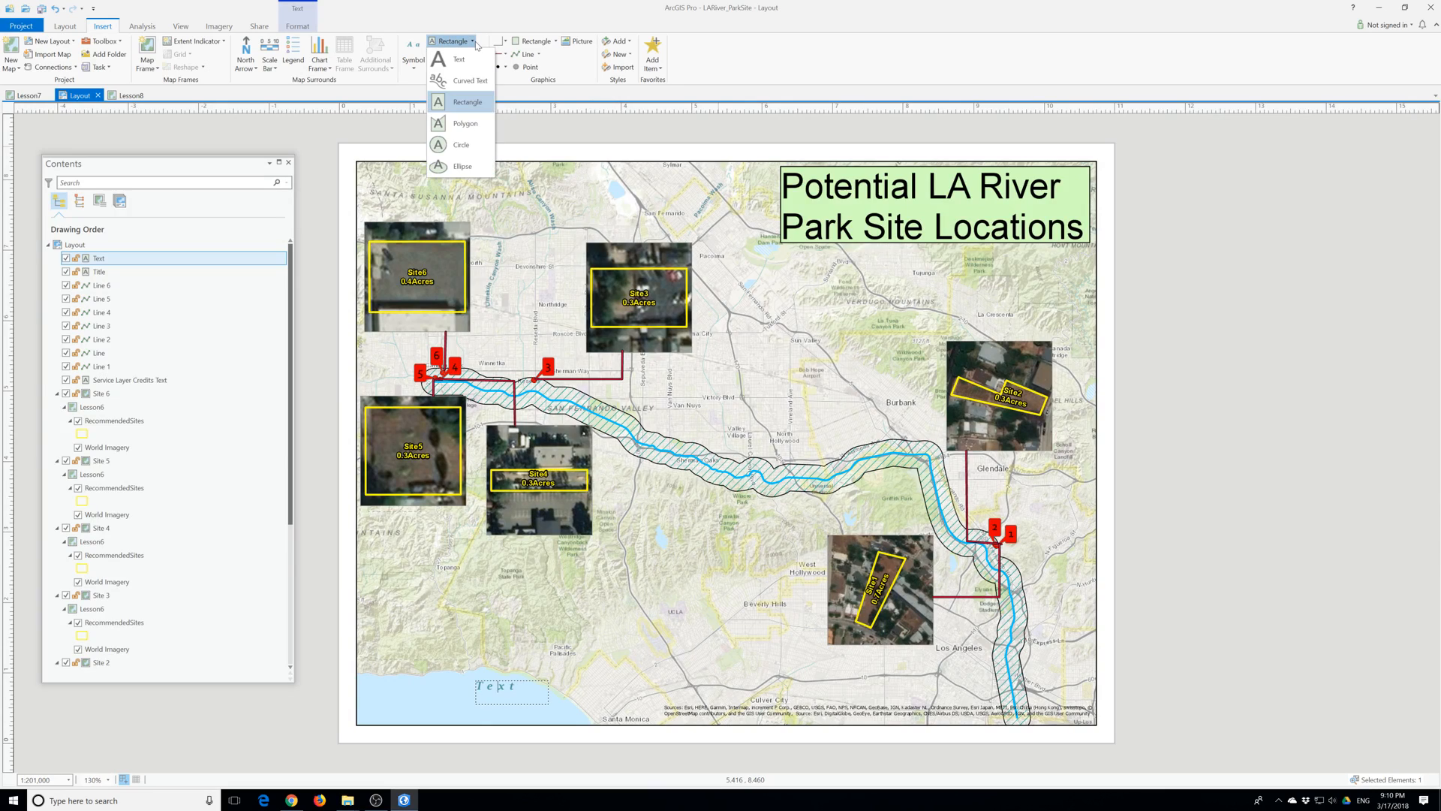
pyautogui.click(471, 81)
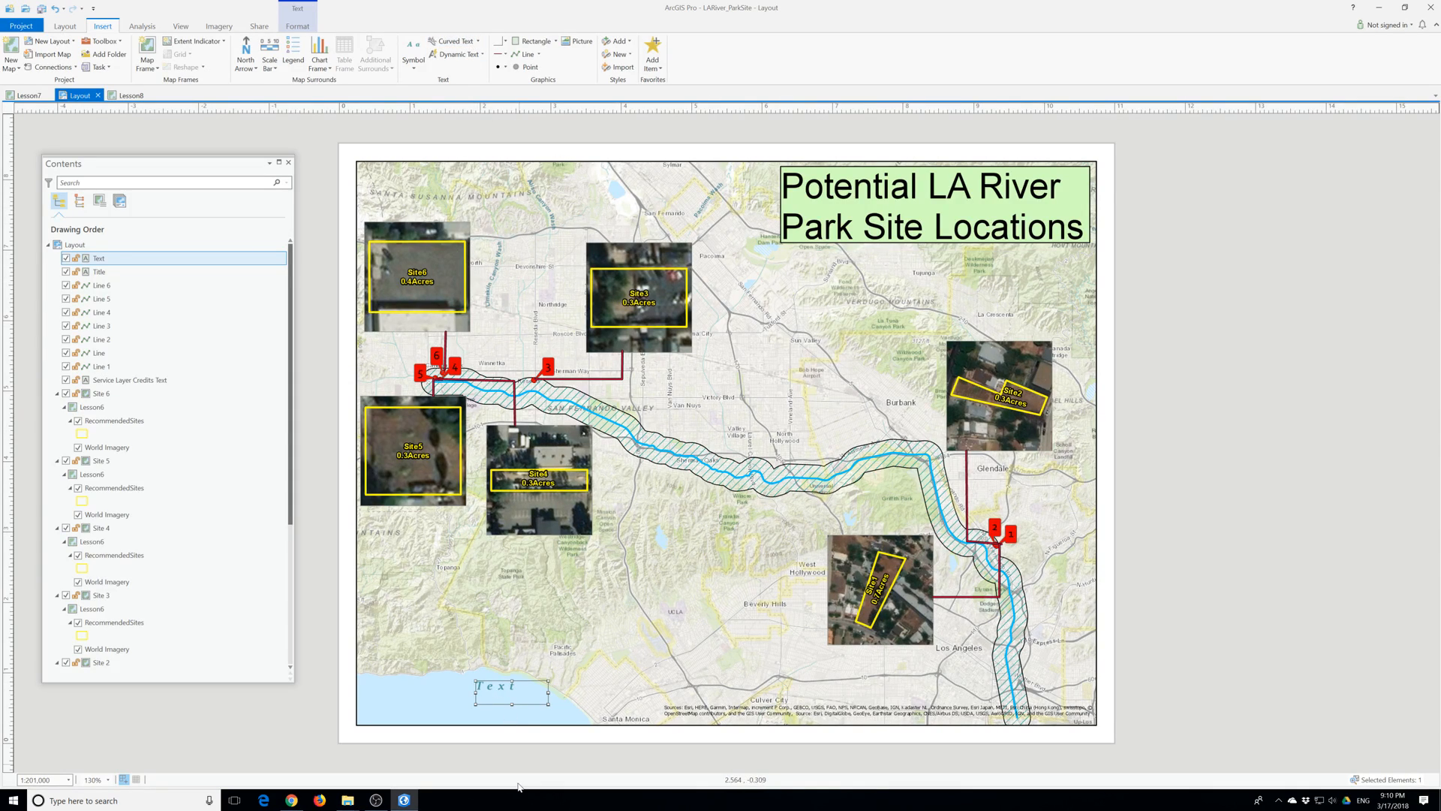
pyautogui.click(494, 683)
pyautogui.click(495, 684)
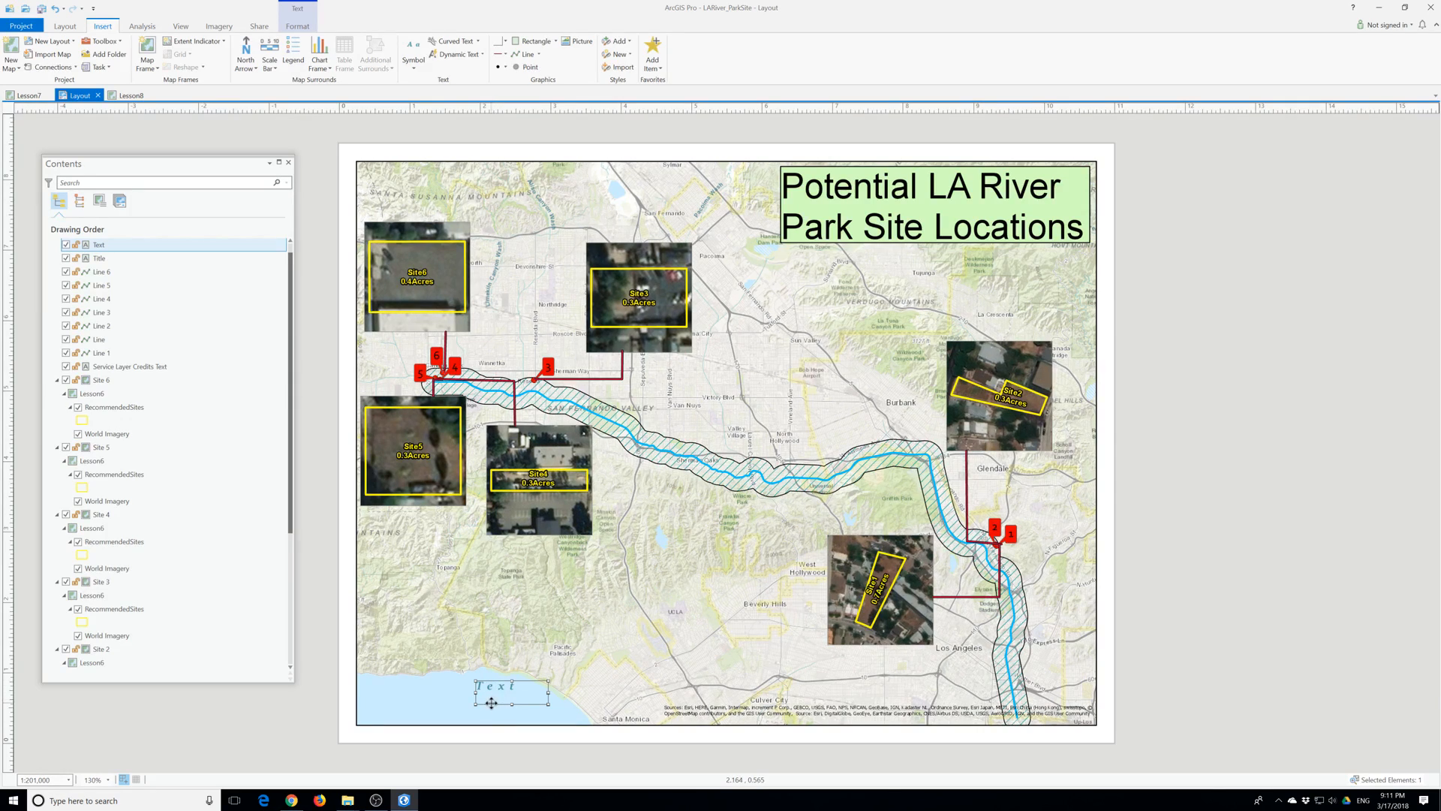
pyautogui.click(492, 684)
pyautogui.click(494, 685)
pyautogui.rightClick(493, 685)
pyautogui.click(521, 519)
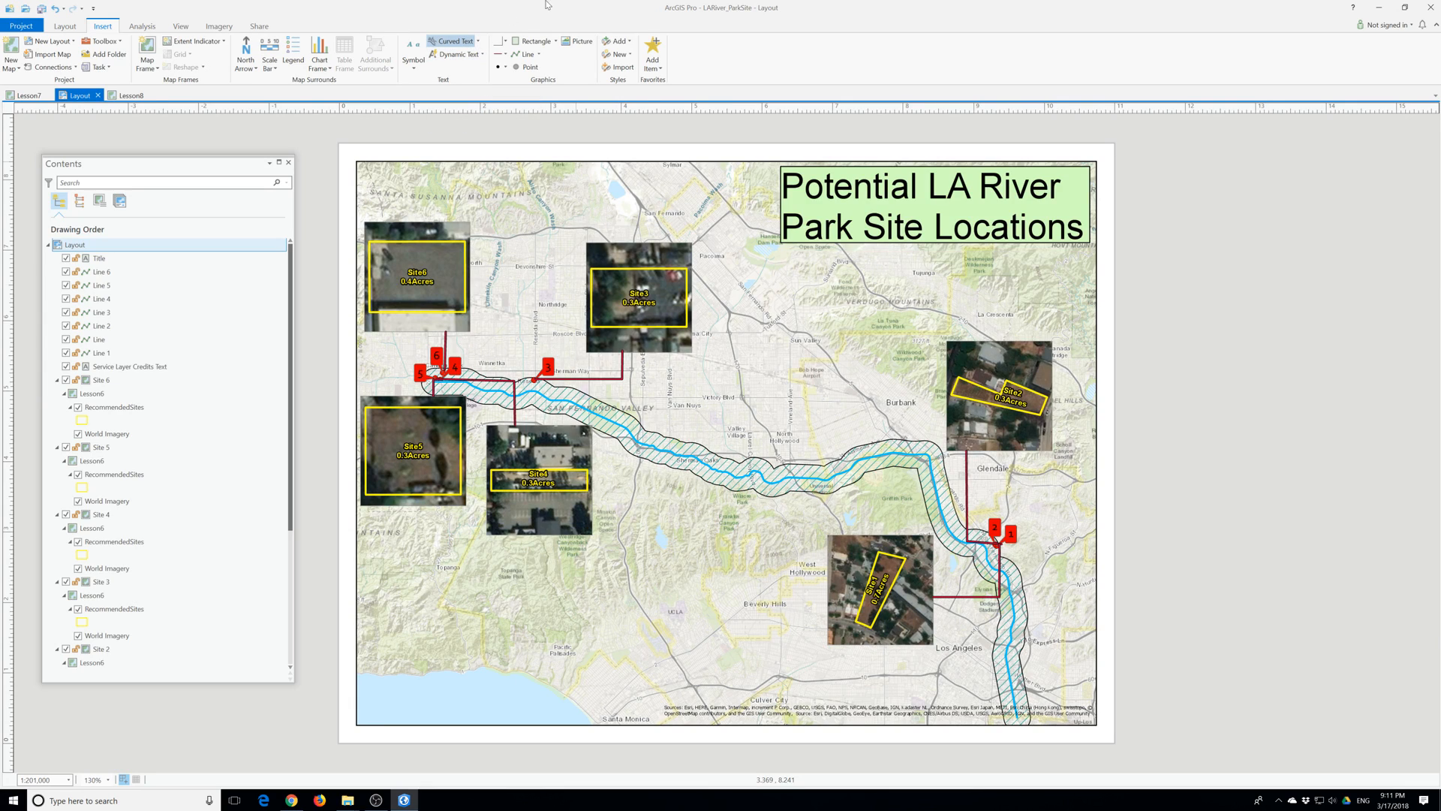
# Draw a curved text path along the coastline in the main map's lower-left ocean area.
pyautogui.click(459, 43)
pyautogui.click(477, 84)
pyautogui.click(499, 681)
pyautogui.click(524, 692)
pyautogui.doubleClick(553, 710)
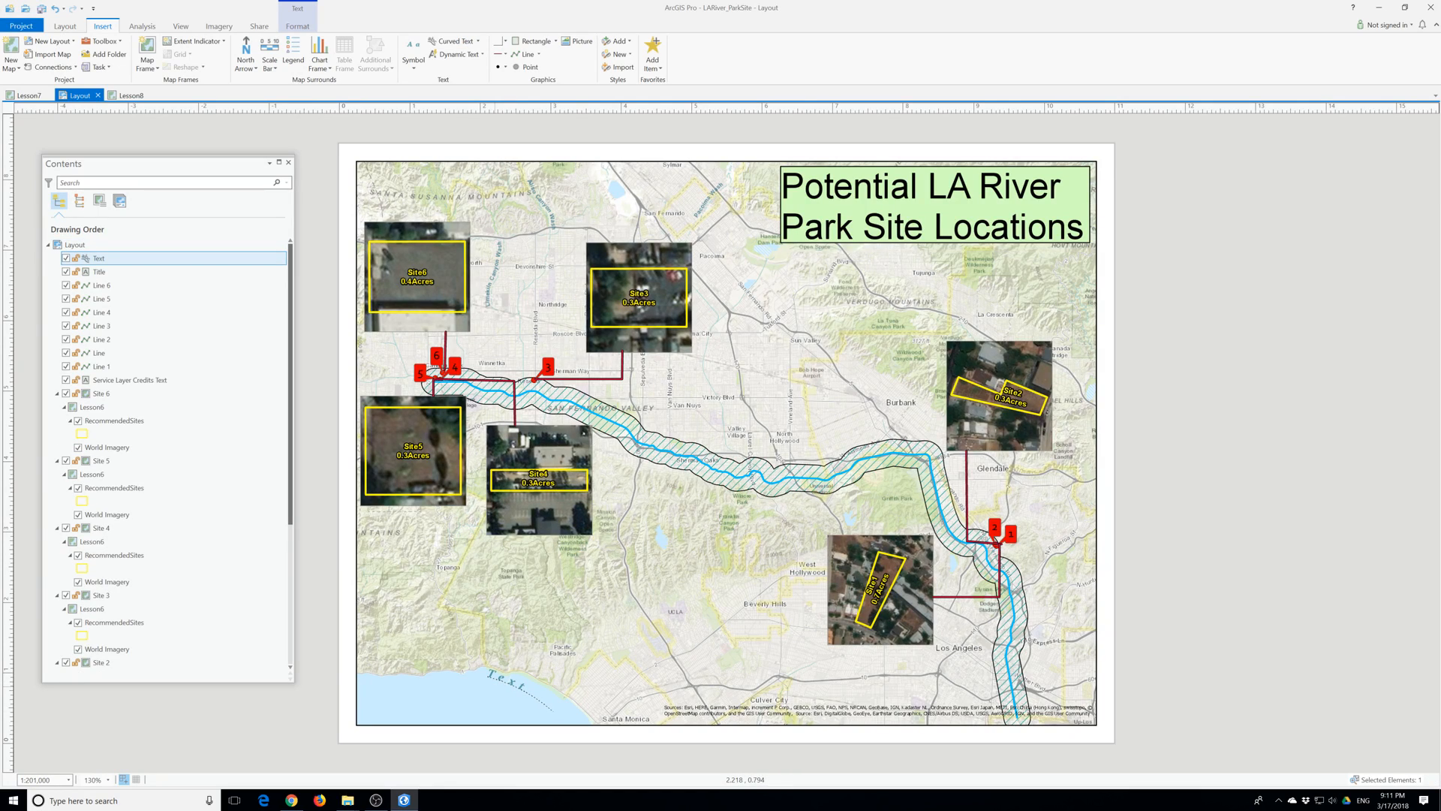
# Set the curved text to "Pacific Ocean" and choose the third Water text symbol of Scheme 2.
pyautogui.press('BackSpace')
pyautogui.press('BackSpace')
pyautogui.press('BackSpace')
pyautogui.press('BackSpace')
pyautogui.write('Pacific Ocean')
pyautogui.click(420, 62)
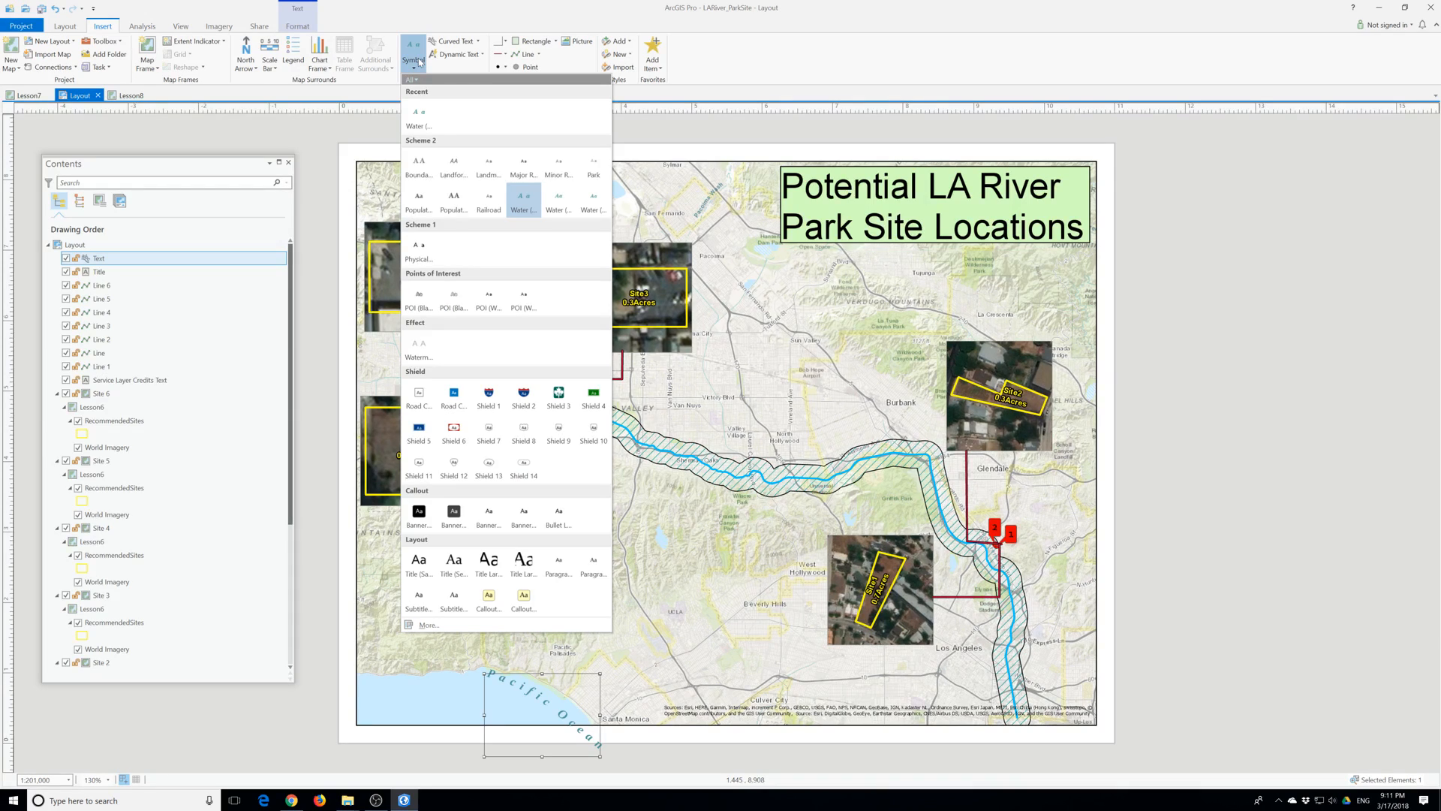
pyautogui.click(594, 204)
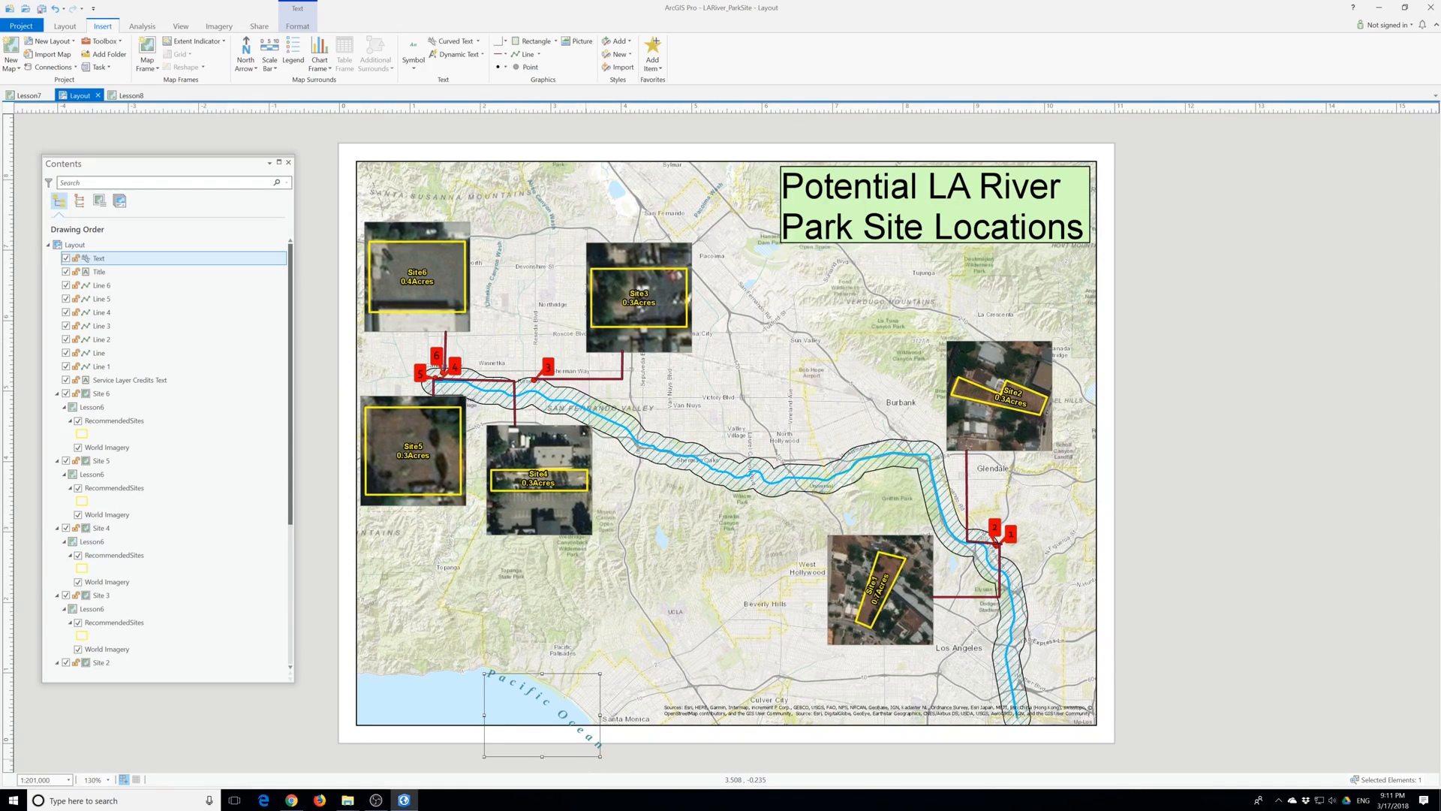
# Open the Pacific Ocean label's text symbol appearance settings and set its font to Arial.
pyautogui.doubleClick(508, 680)
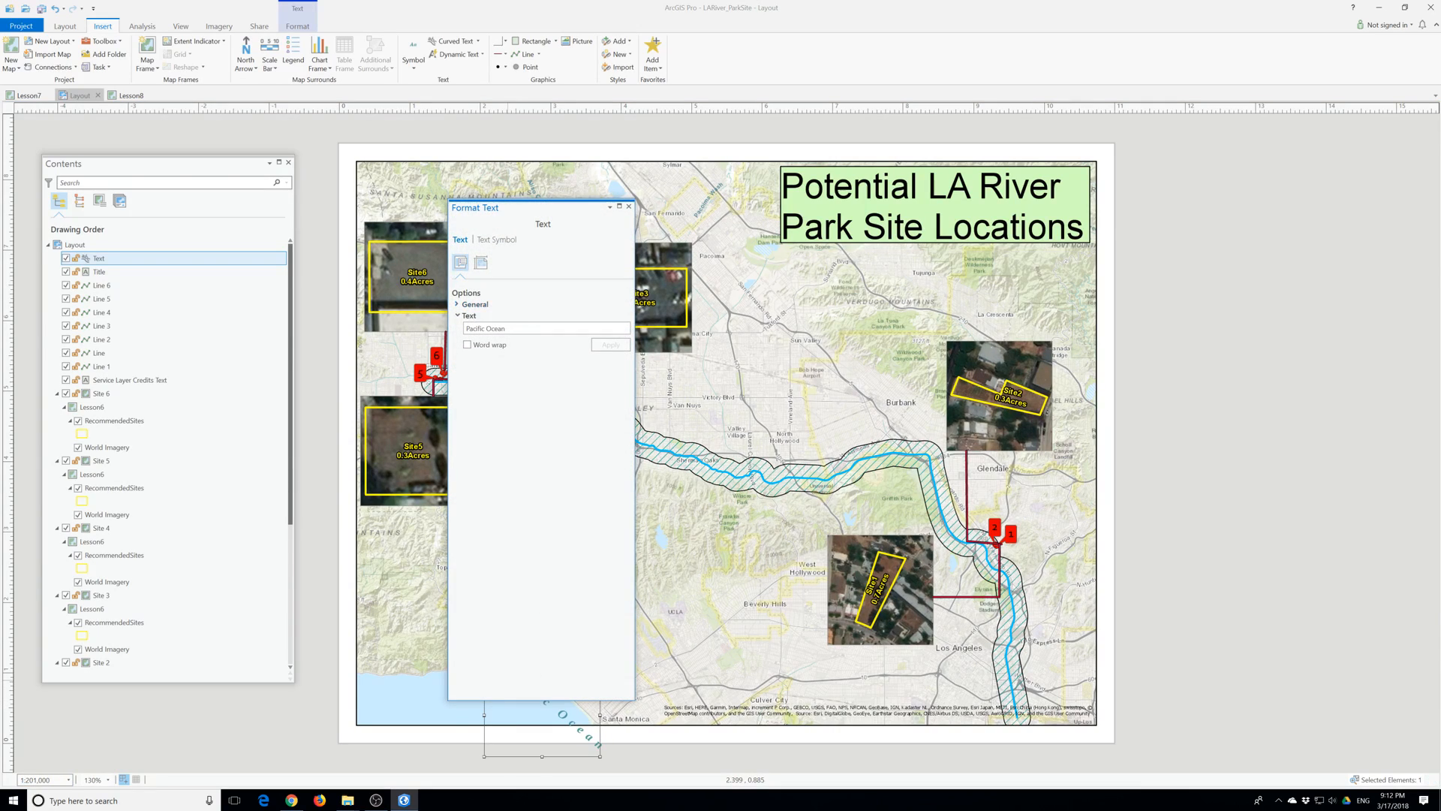
pyautogui.click(480, 262)
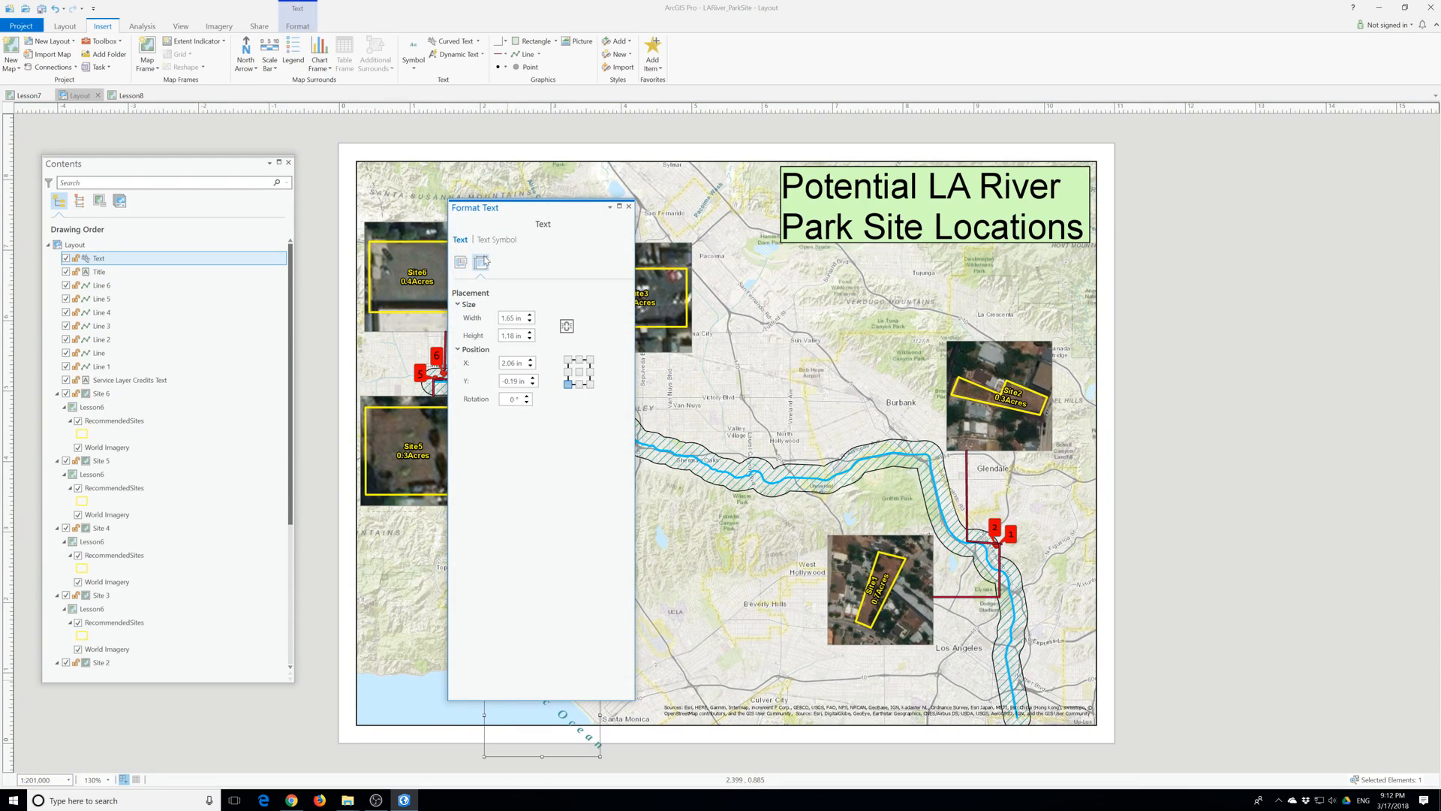
pyautogui.click(485, 239)
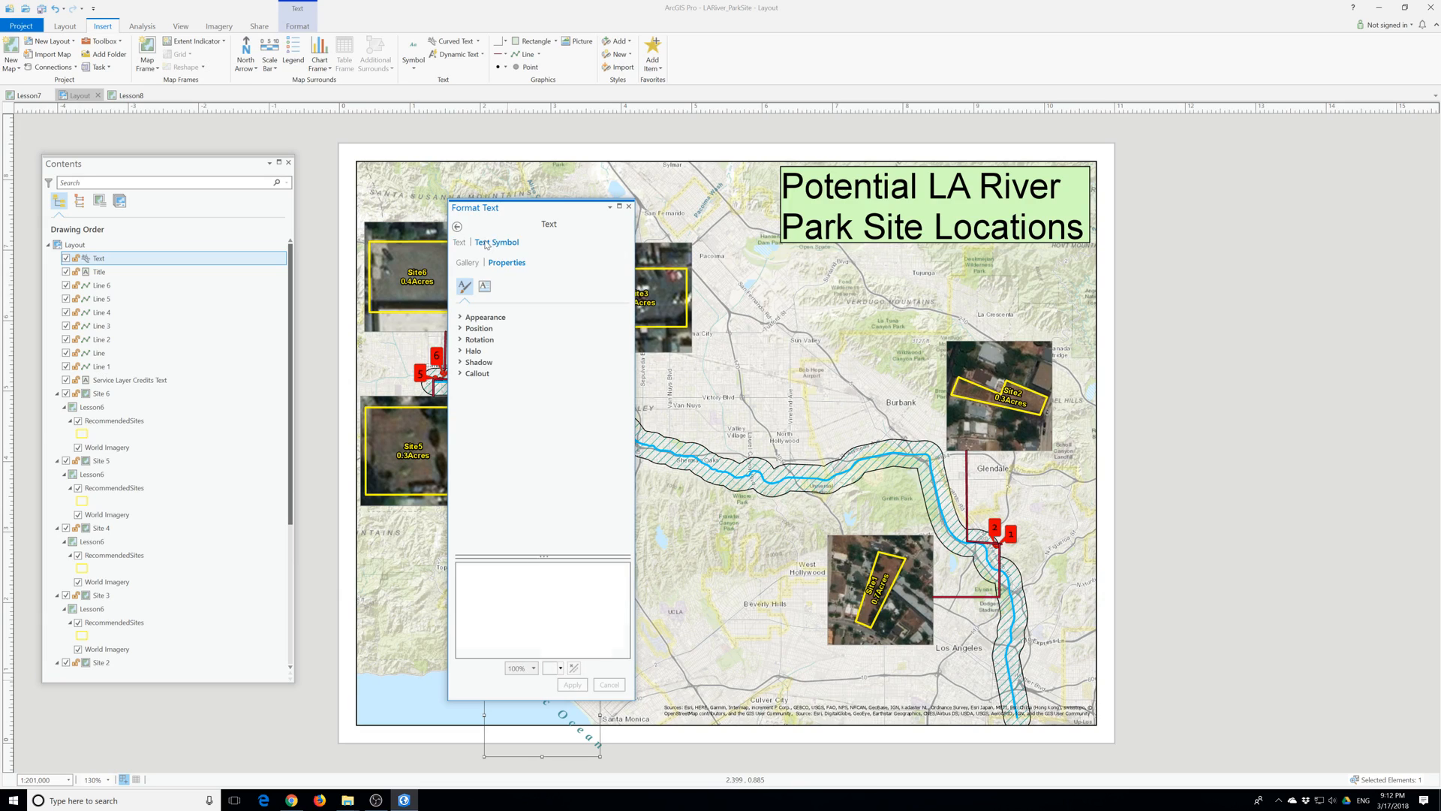
pyautogui.click(486, 317)
pyautogui.click(581, 334)
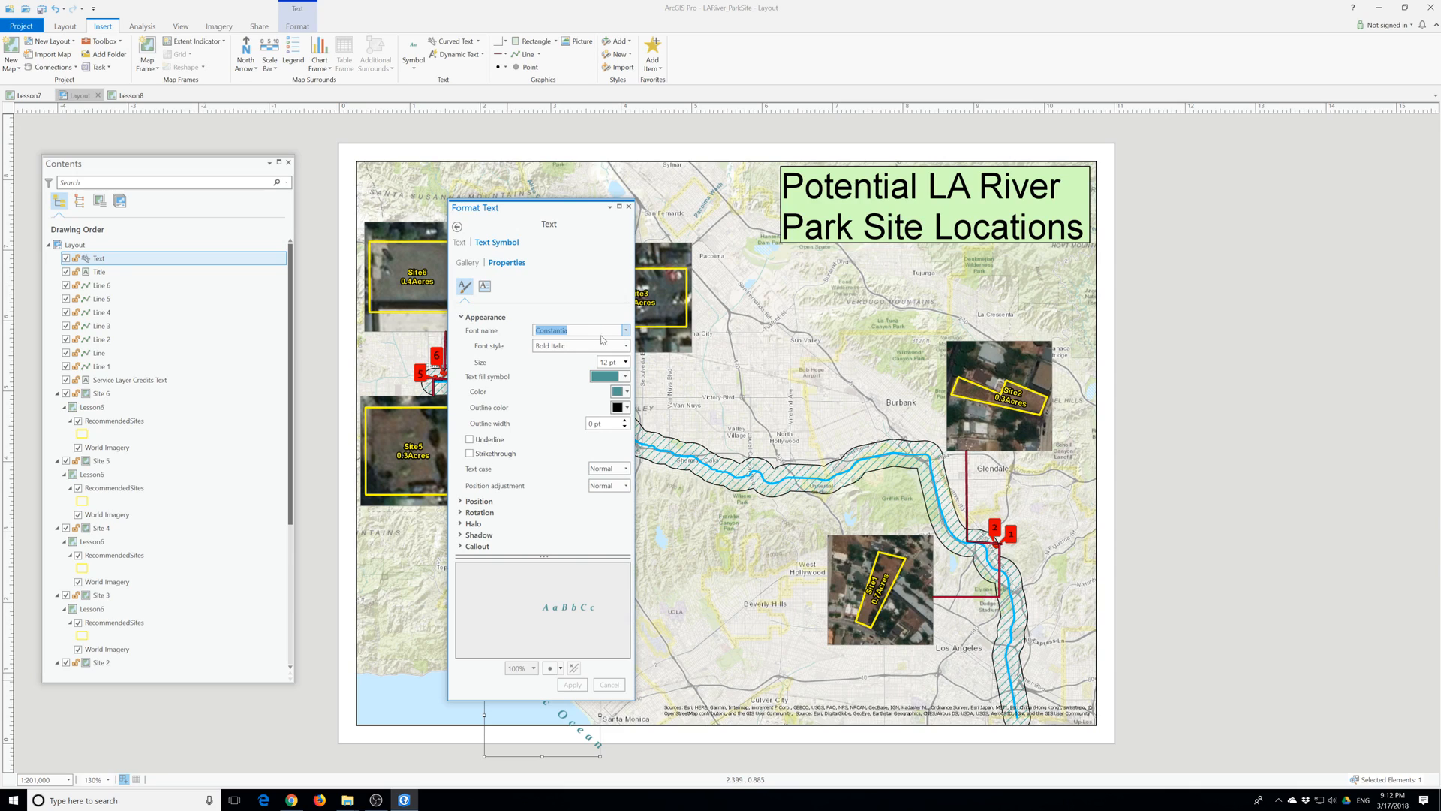
pyautogui.click(625, 331)
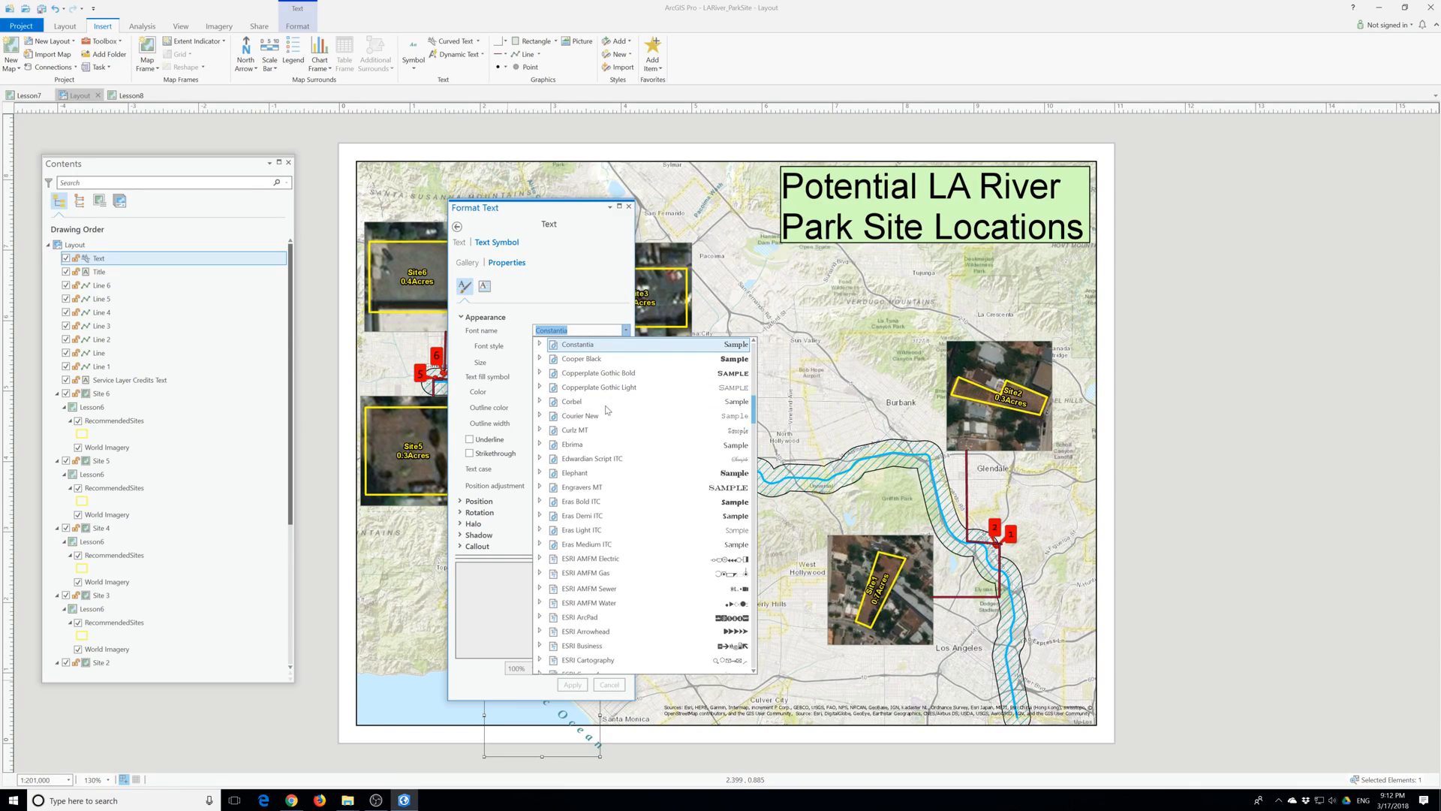
pyautogui.write('Aril')
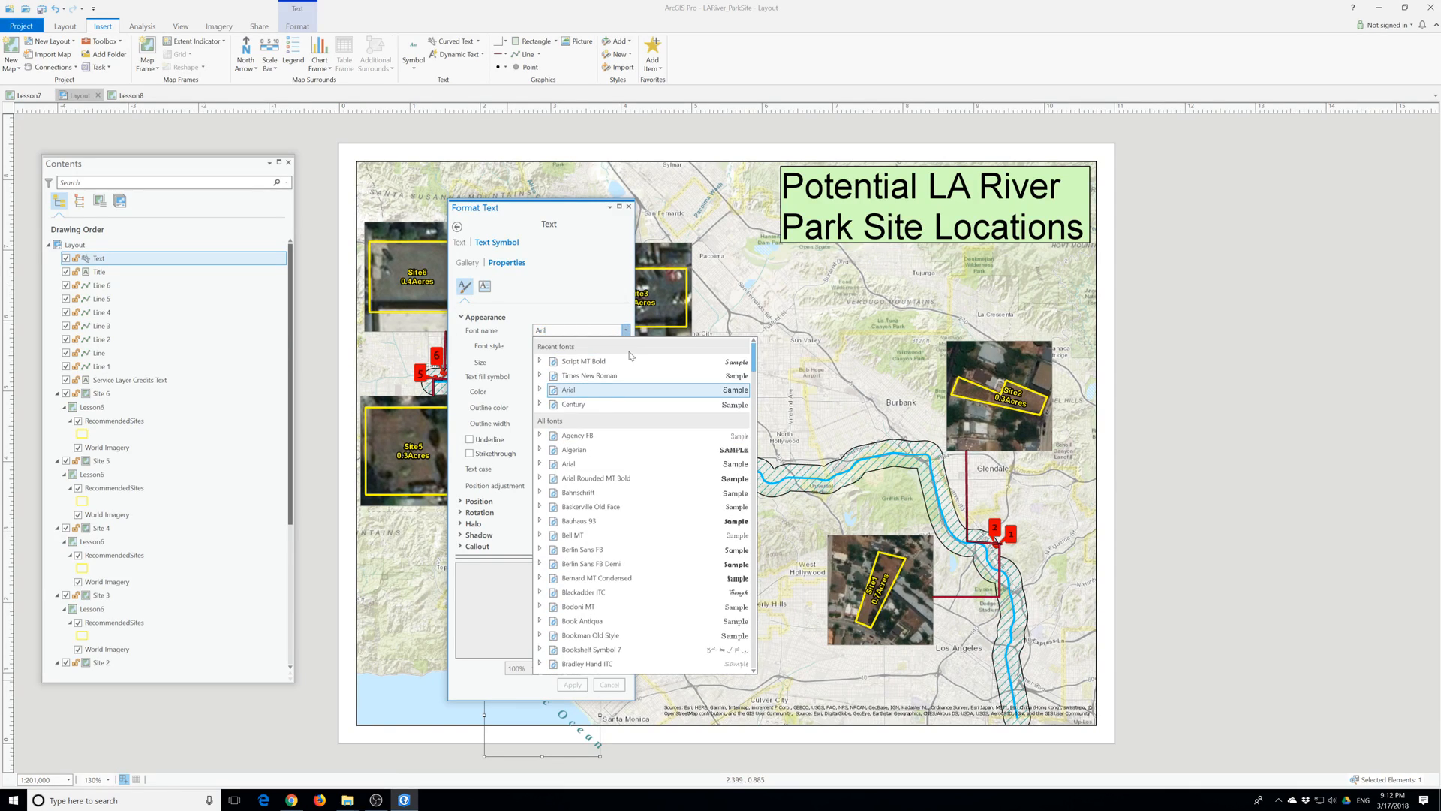
pyautogui.click(584, 391)
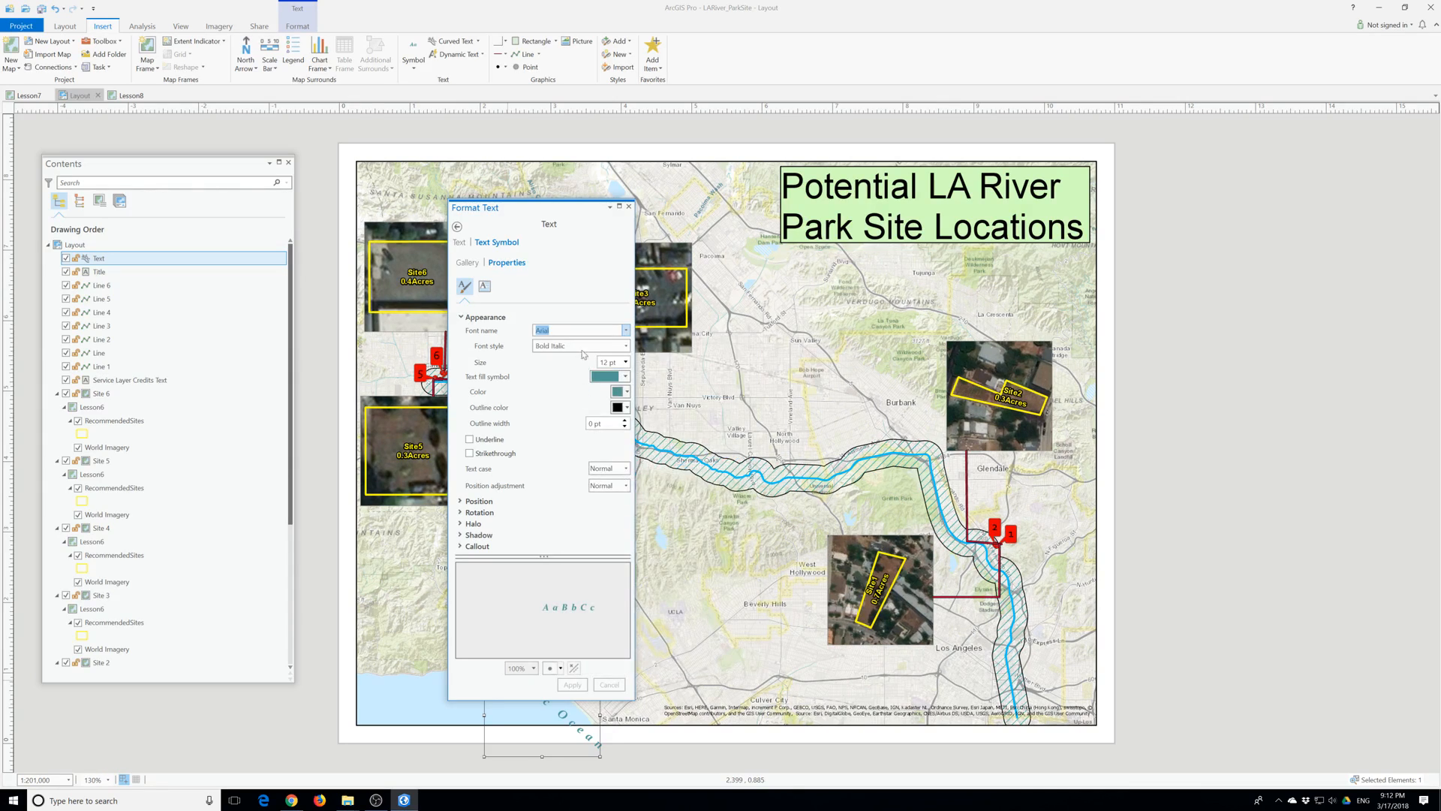
# Set the Pacific Ocean label's font style to Italic and apply the symbol changes.
pyautogui.click(580, 347)
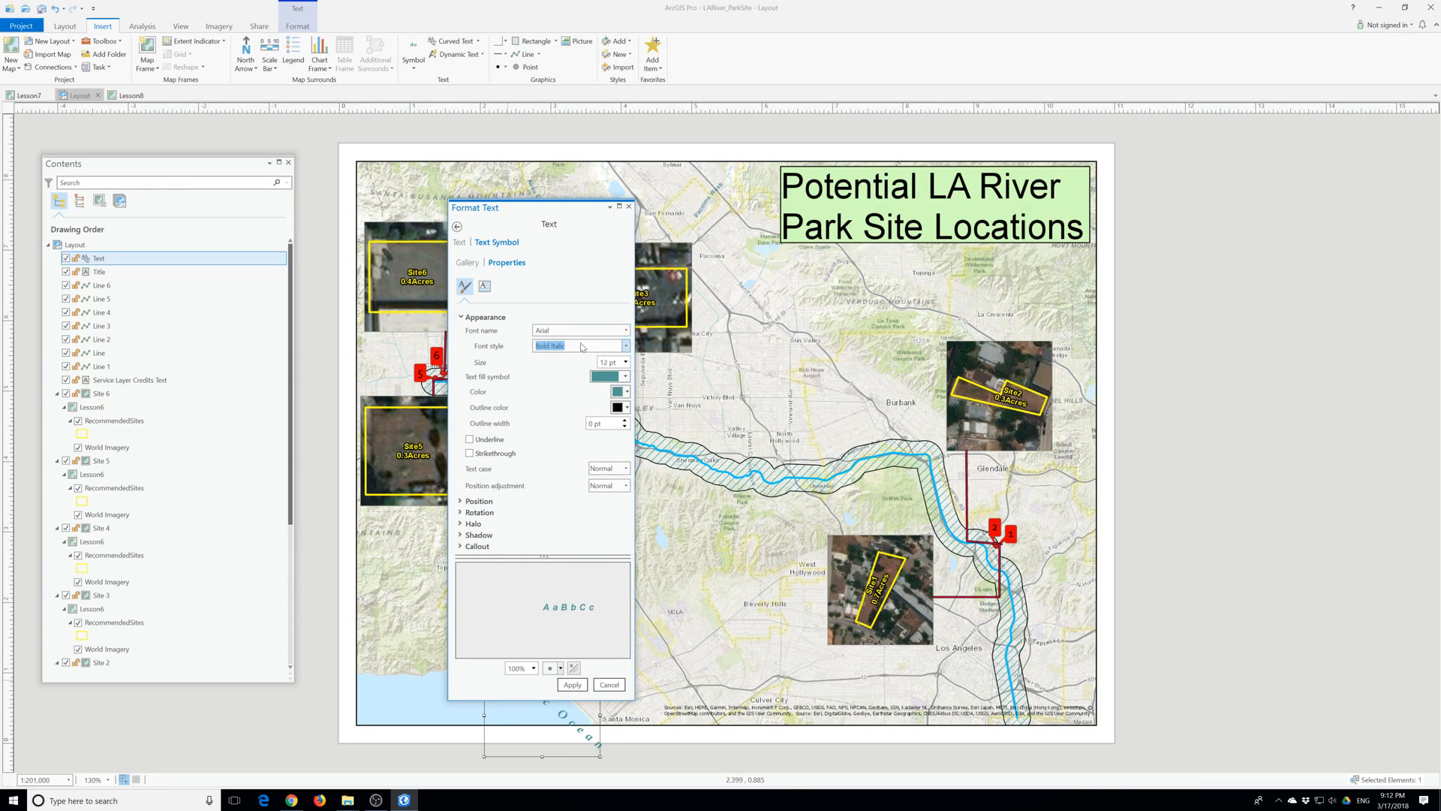
pyautogui.click(626, 346)
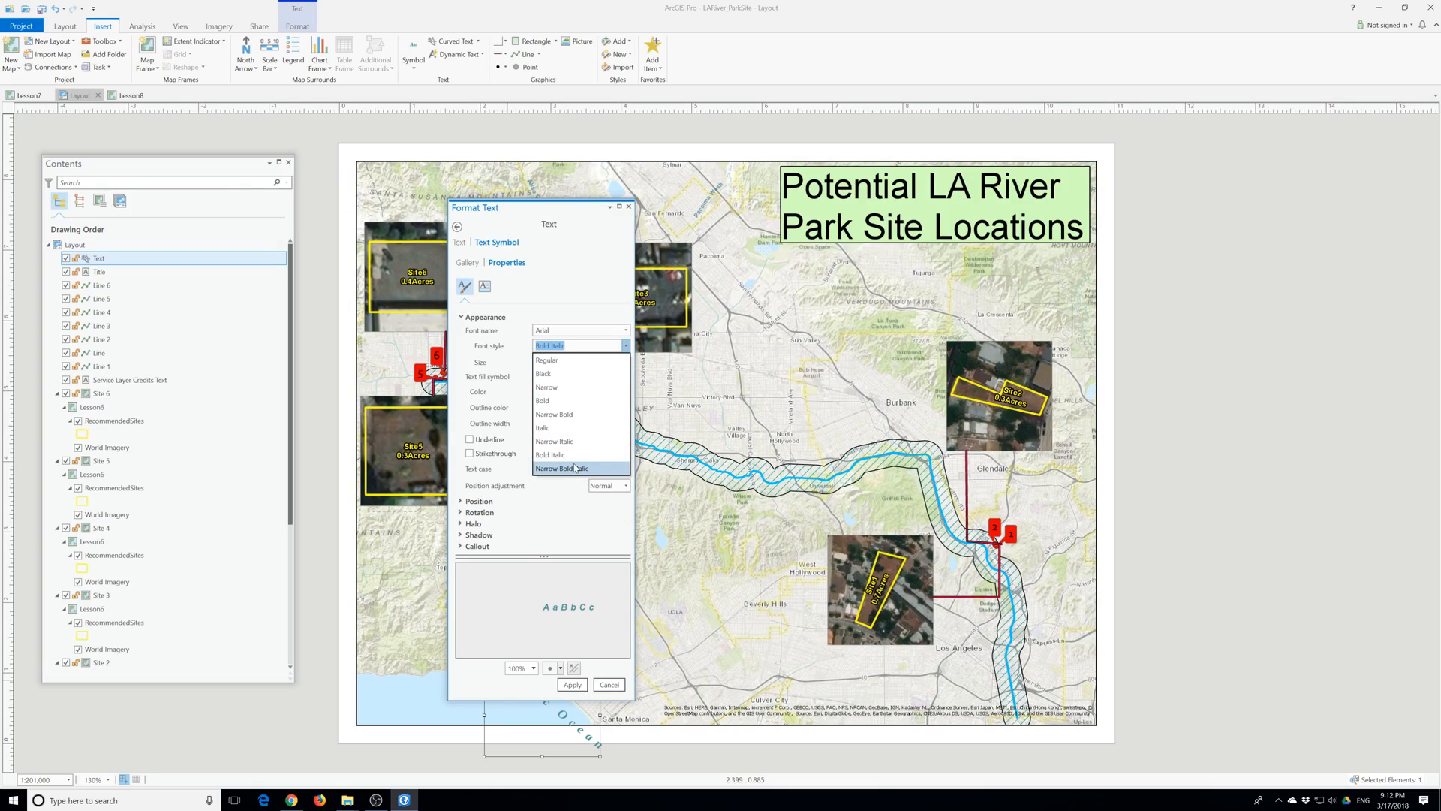
pyautogui.click(556, 427)
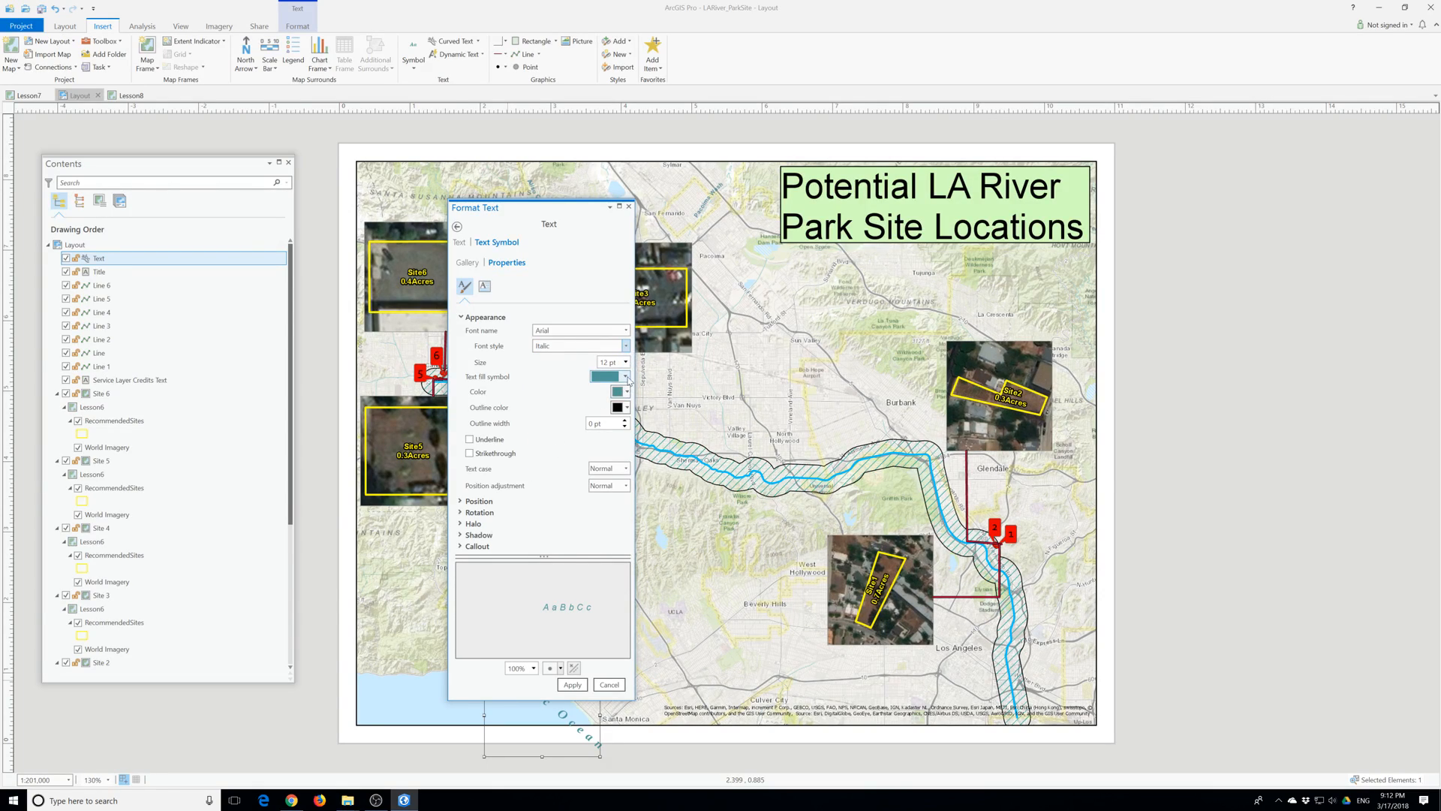
pyautogui.click(572, 686)
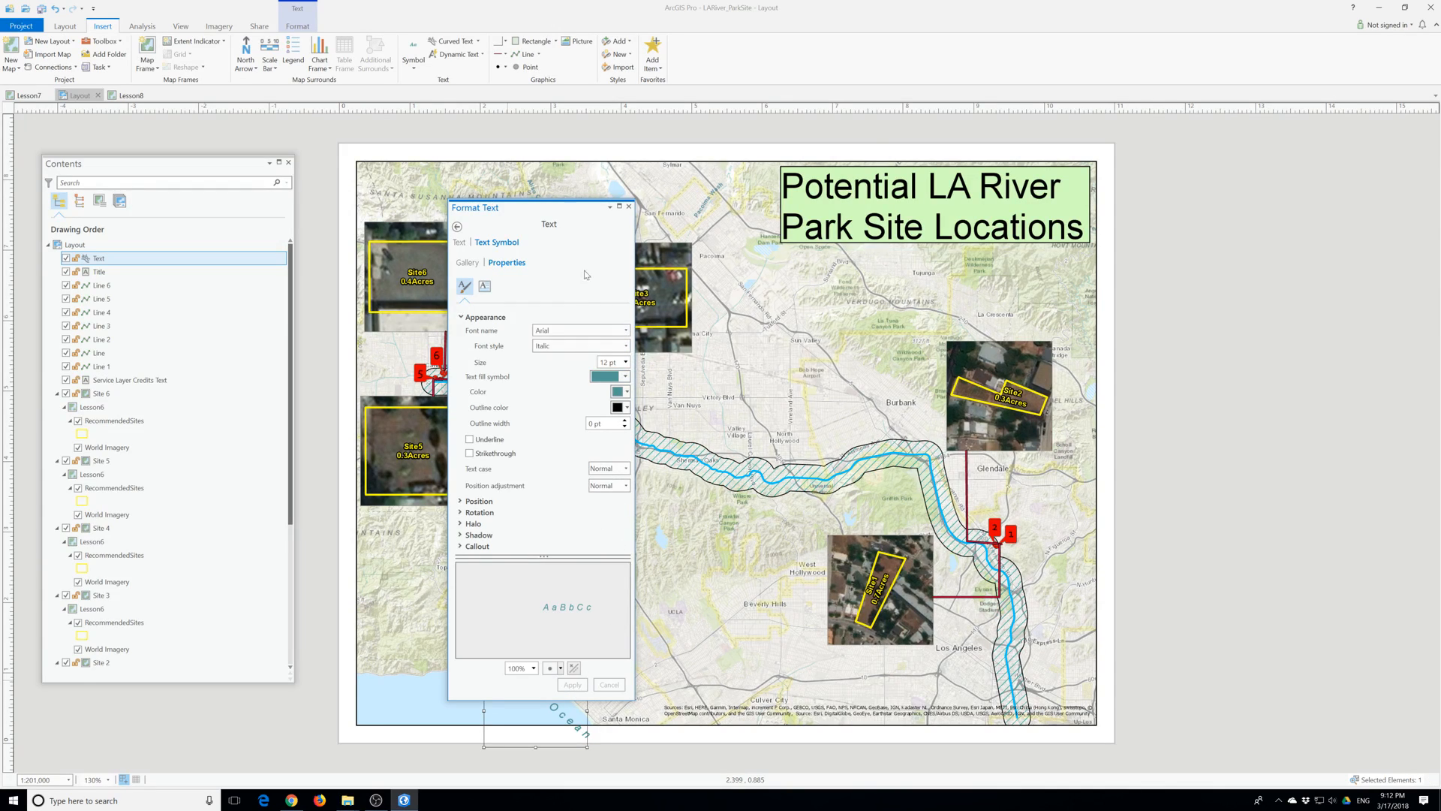
# Shrink the curved Pacific Ocean label and reposition it so it fits inside the ocean area along the coastline.
pyautogui.moveTo(565, 206); pyautogui.dragTo(805, 222)
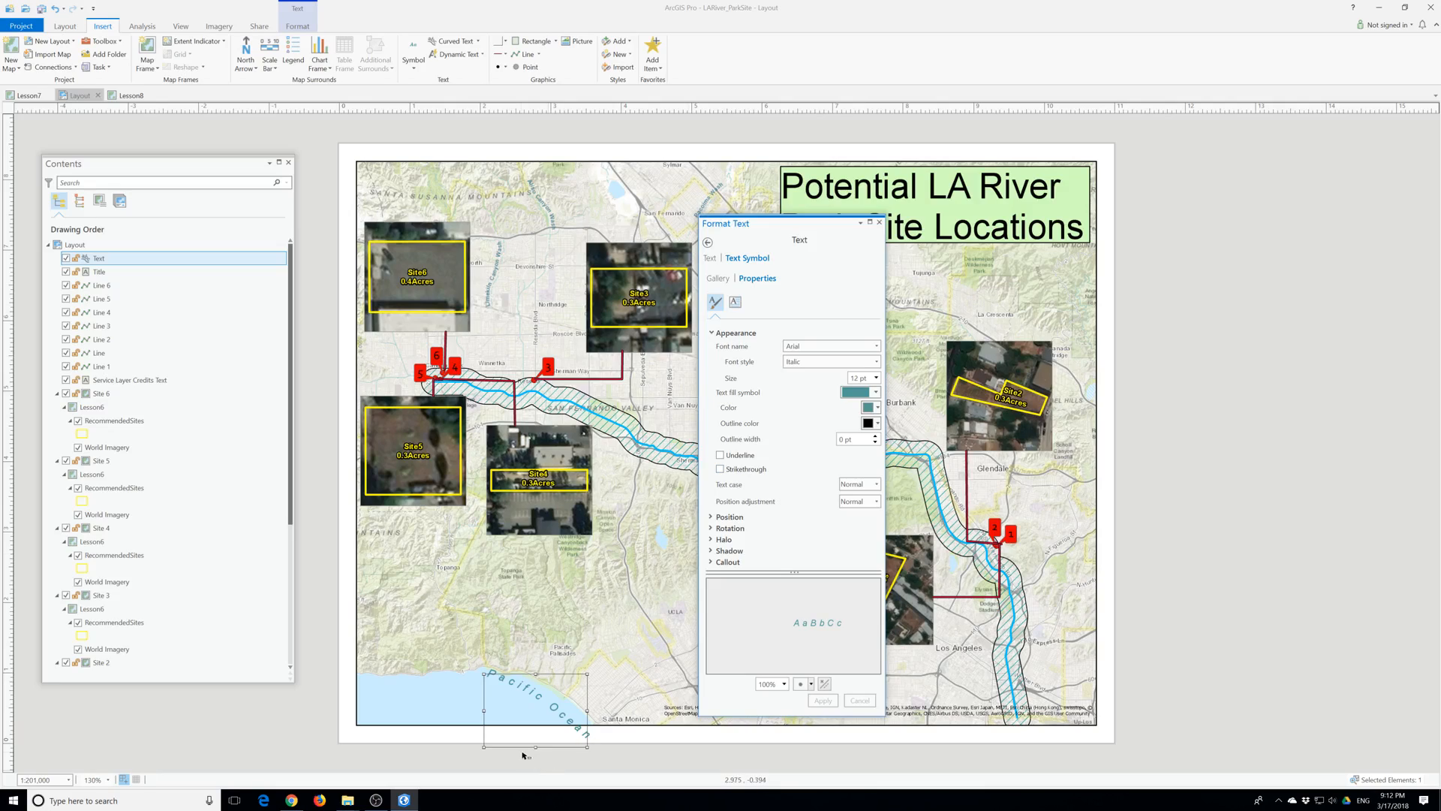
pyautogui.moveTo(587, 746); pyautogui.dragTo(559, 720)
pyautogui.moveTo(504, 674); pyautogui.dragTo(518, 681)
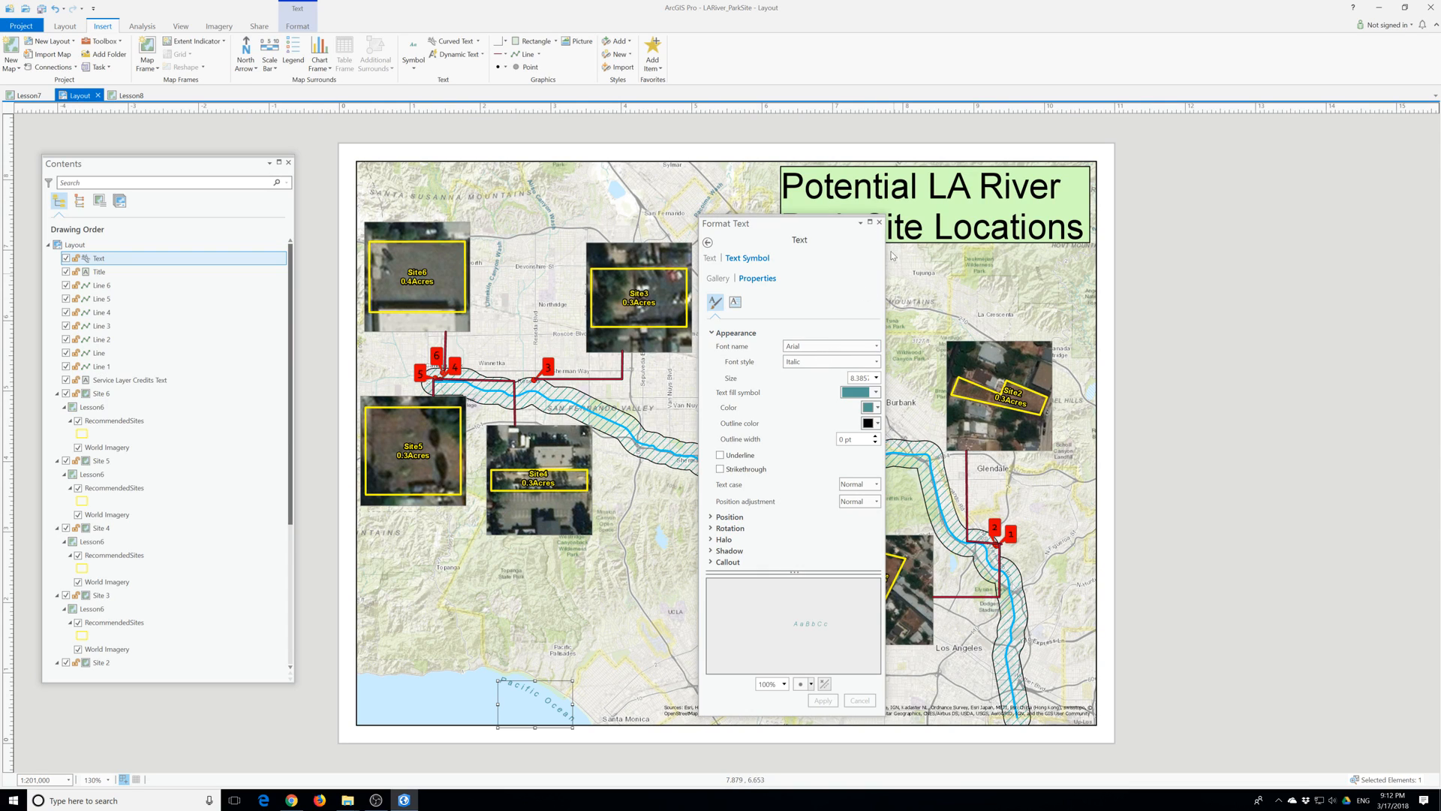
pyautogui.click(879, 223)
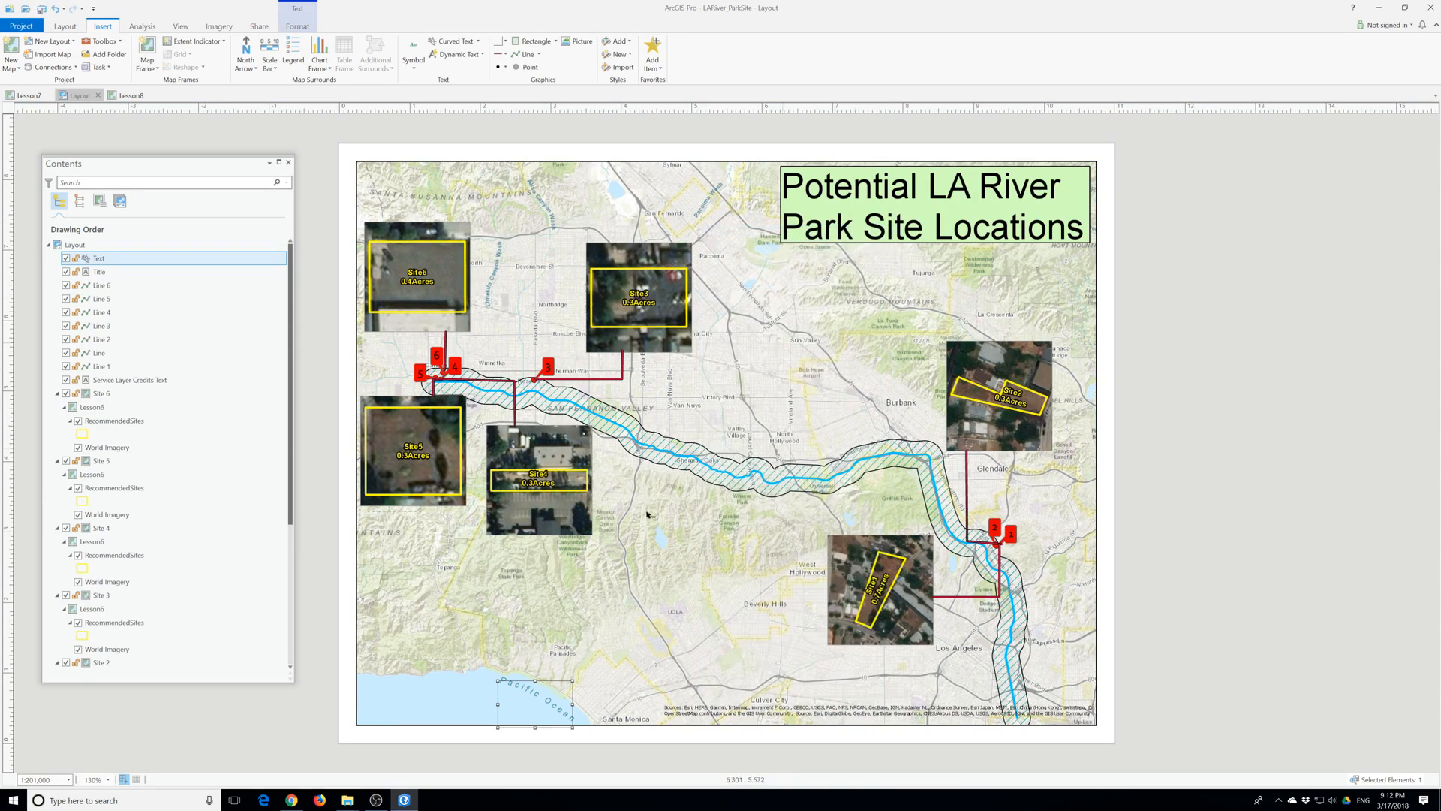
pyautogui.click(368, 743)
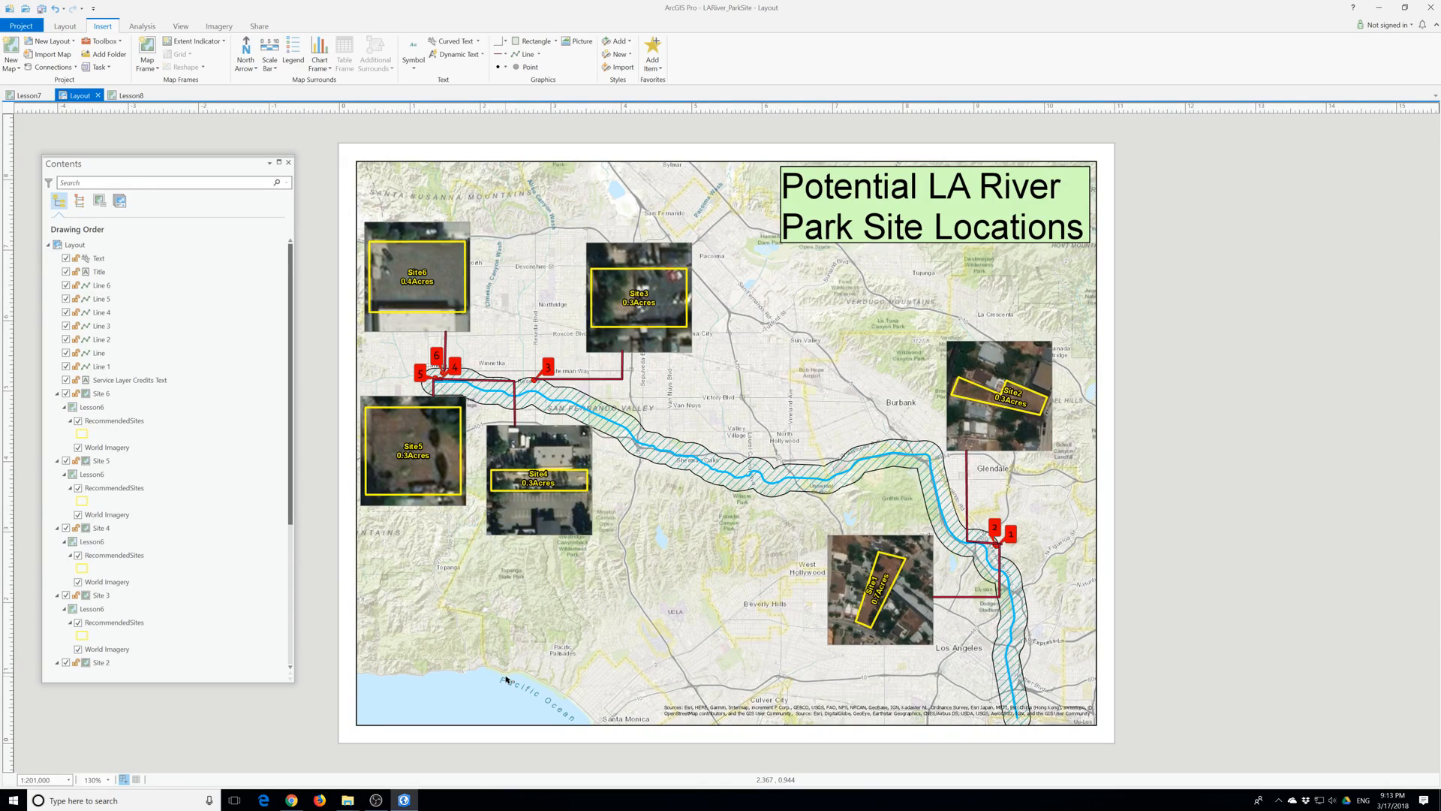
# Rename the ocean label's layout element from its properties as "Pacific Ocean".
pyautogui.click(96, 262)
pyautogui.rightClick(96, 260)
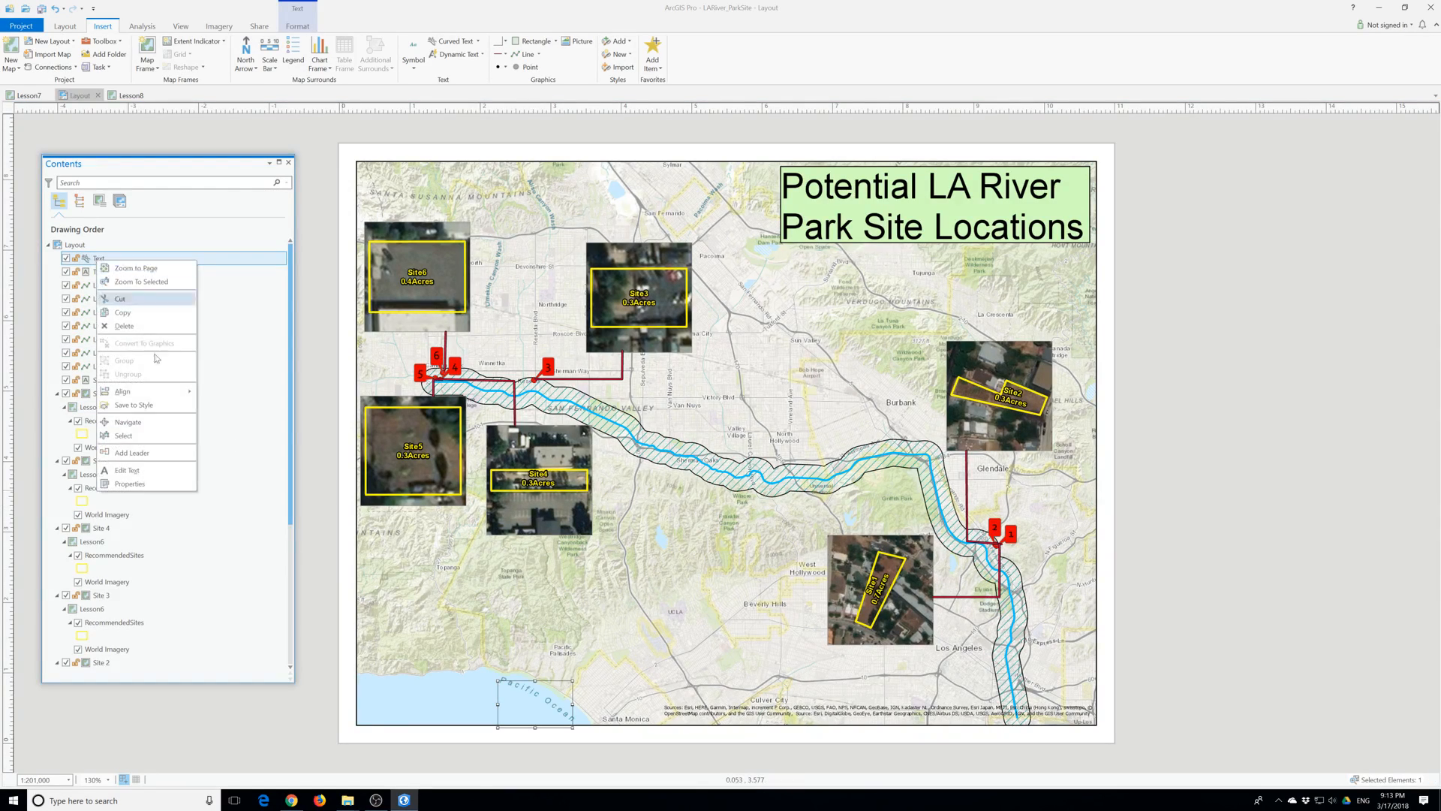
pyautogui.click(129, 483)
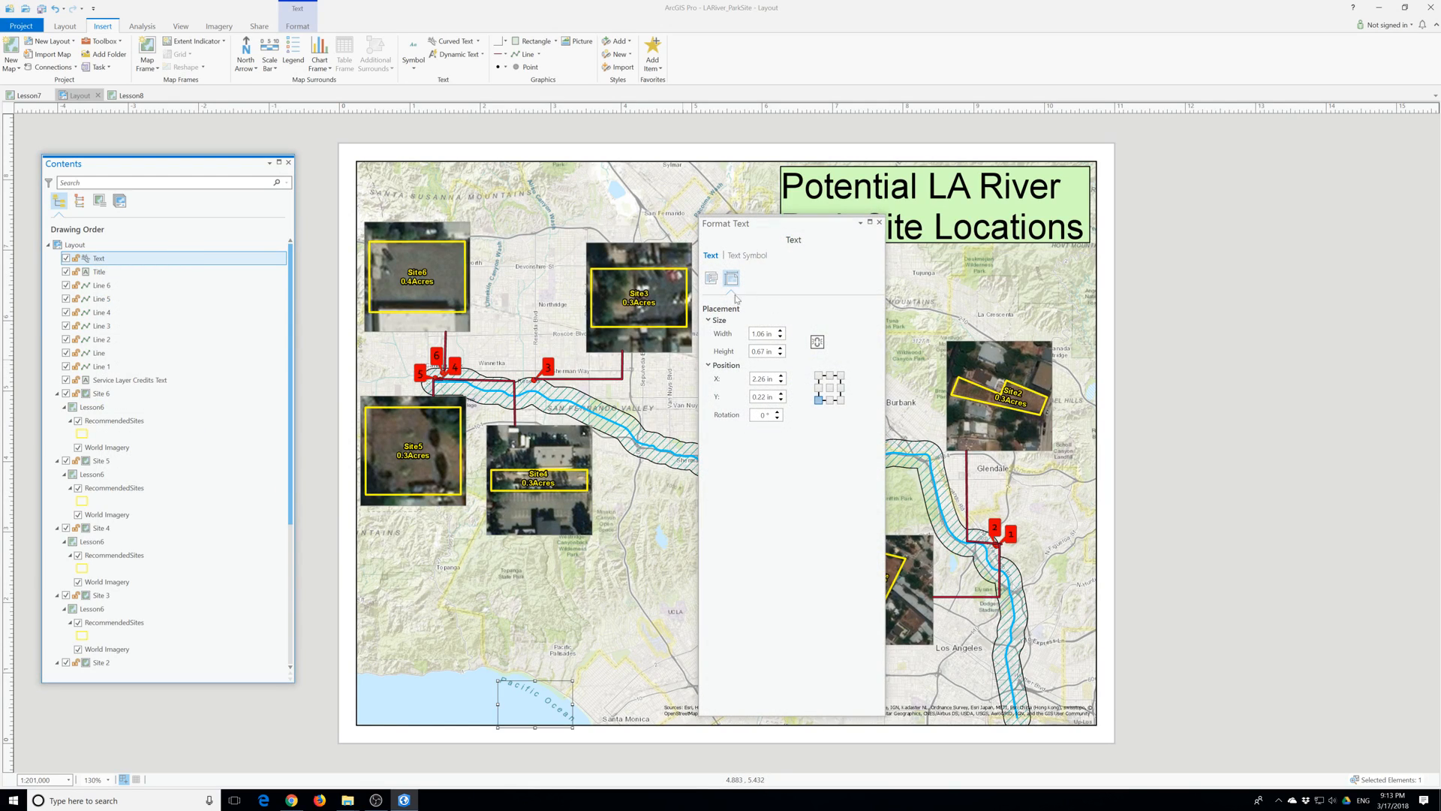
pyautogui.click(711, 279)
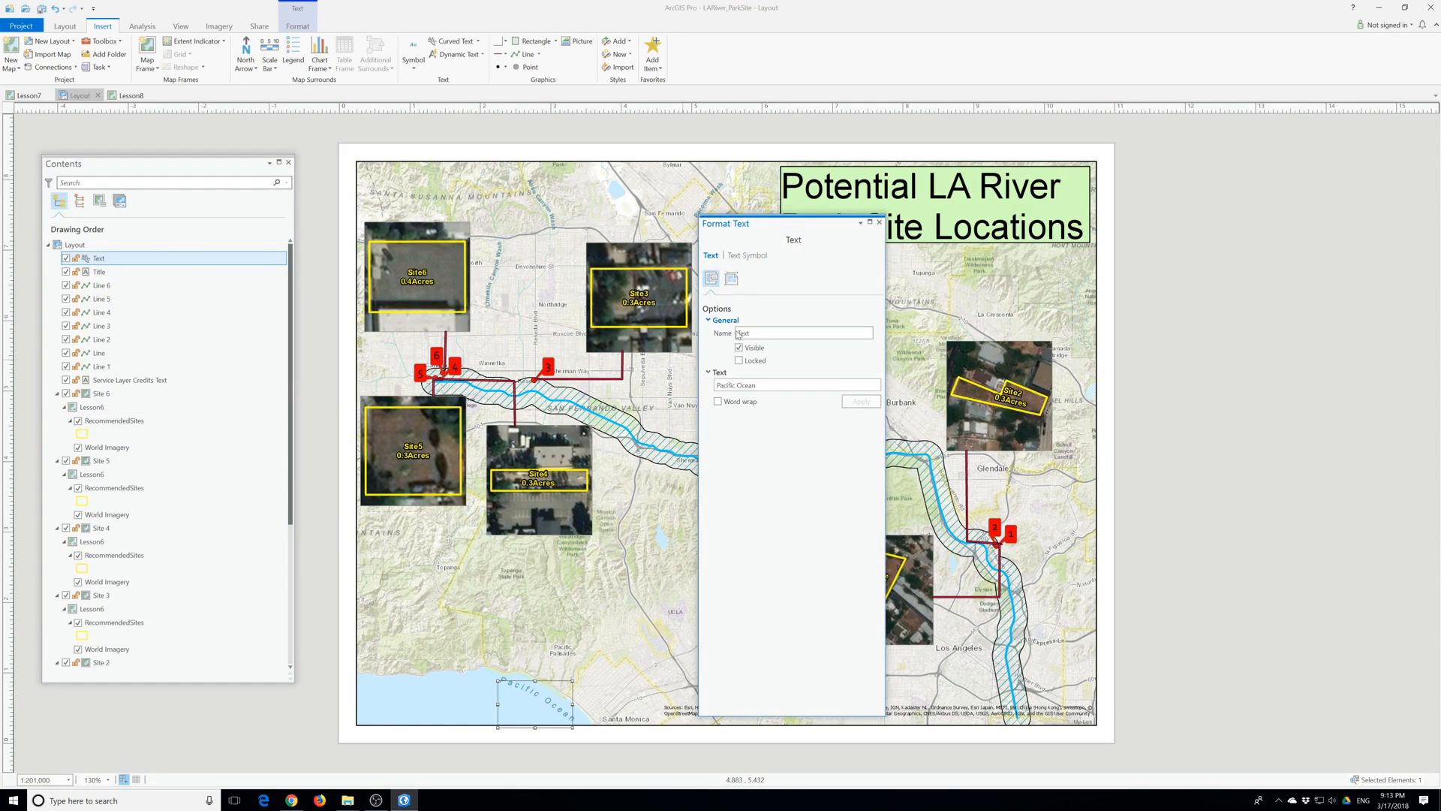
pyautogui.moveTo(753, 333); pyautogui.dragTo(692, 337)
pyautogui.write('Pacific Ocean')
pyautogui.press('Return')
pyautogui.click(796, 389)
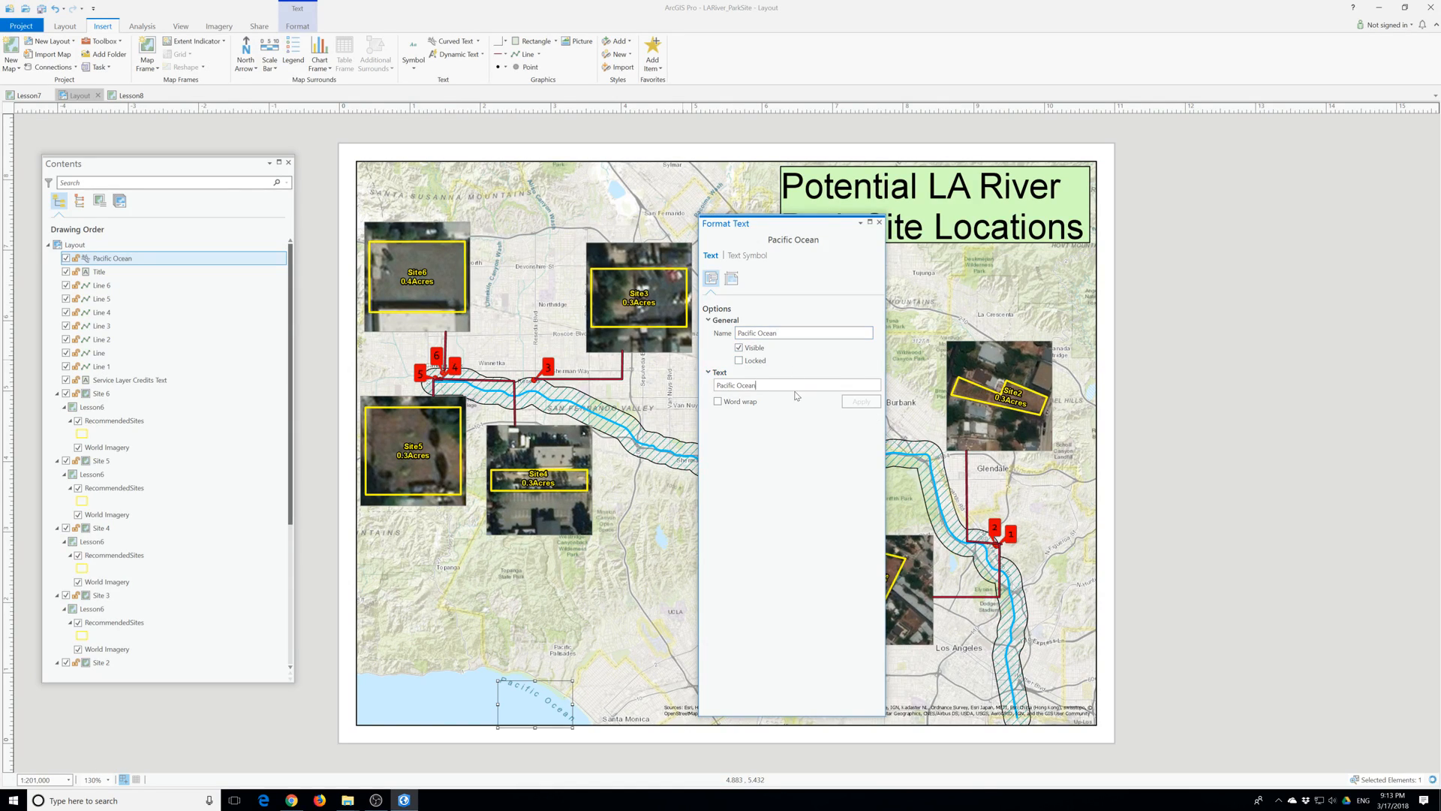
pyautogui.click(878, 222)
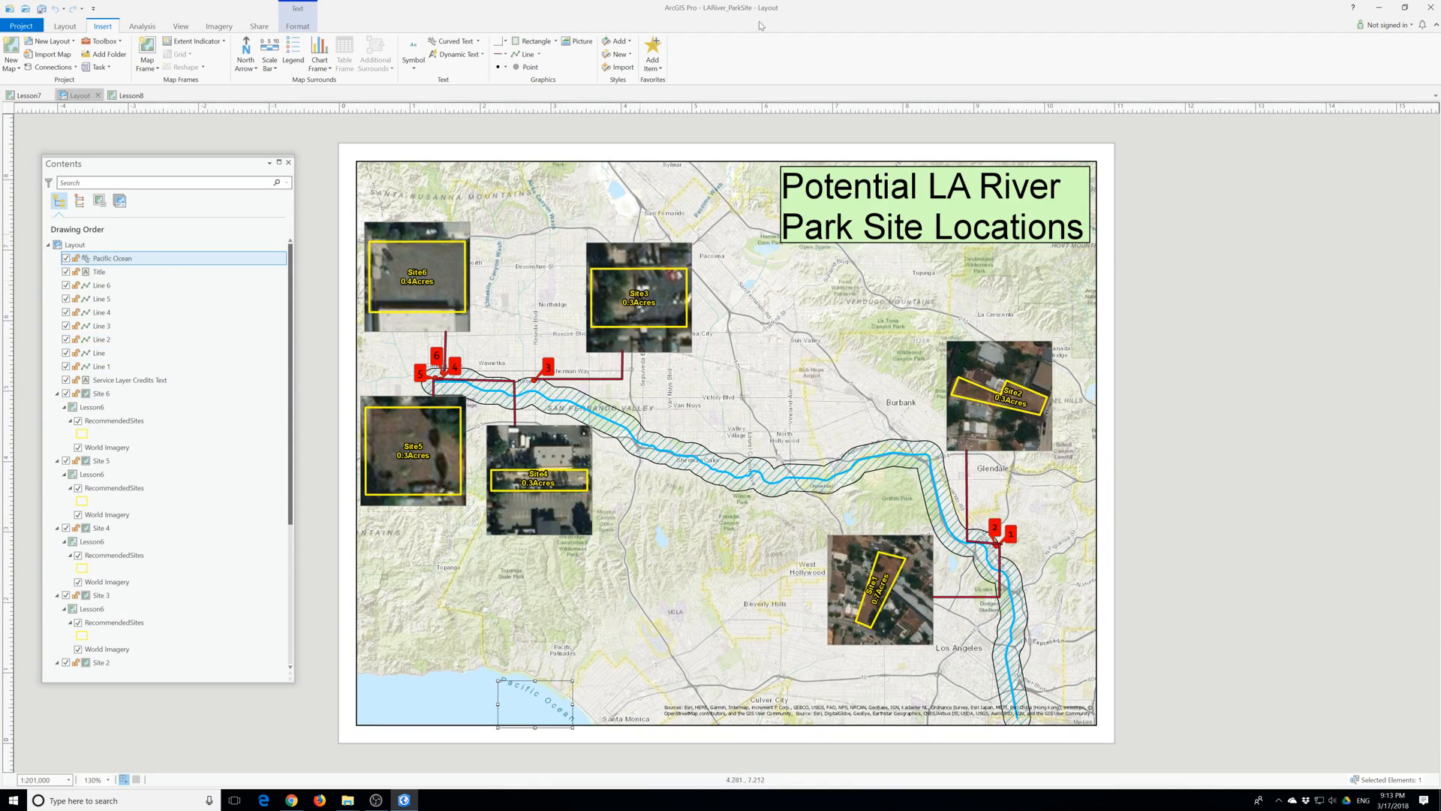
# Draw a curved text path just below the LA River corridor, following its bend between the Site 4 inset and the river's middle stretch.
pyautogui.click(450, 43)
pyautogui.click(629, 468)
pyautogui.click(650, 481)
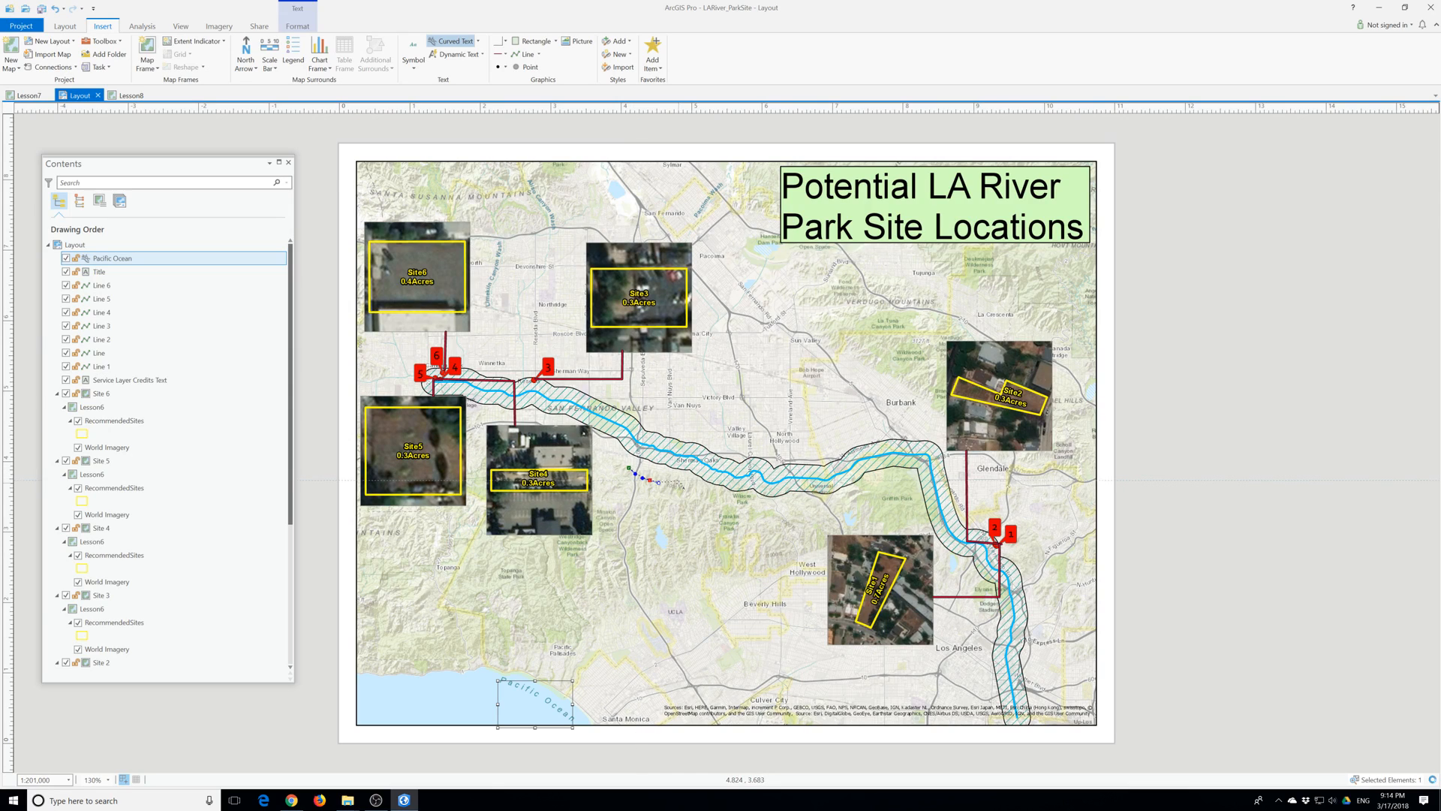
pyautogui.click(692, 492)
pyautogui.click(738, 498)
pyautogui.click(774, 498)
pyautogui.doubleClick(775, 497)
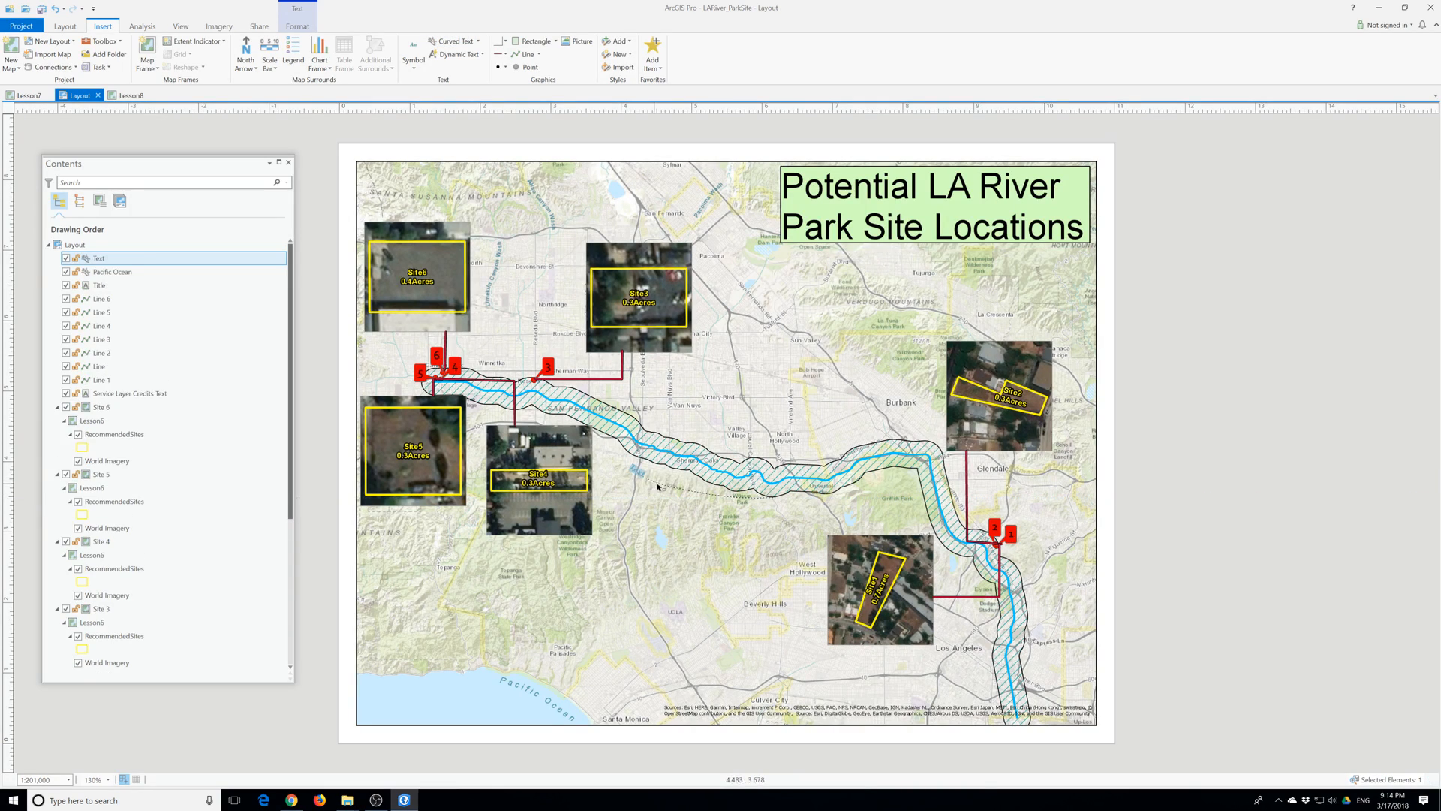
# Open the new curved text's properties and name the element "LA River 1/2 mile corridor".
pyautogui.moveTo(638, 479)
pyautogui.mouseDown()
pyautogui.moveTo(645, 494)
pyautogui.moveTo(630, 480)
pyautogui.mouseUp()
pyautogui.doubleClick(630, 479)
pyautogui.moveTo(728, 333); pyautogui.dragTo(712, 331)
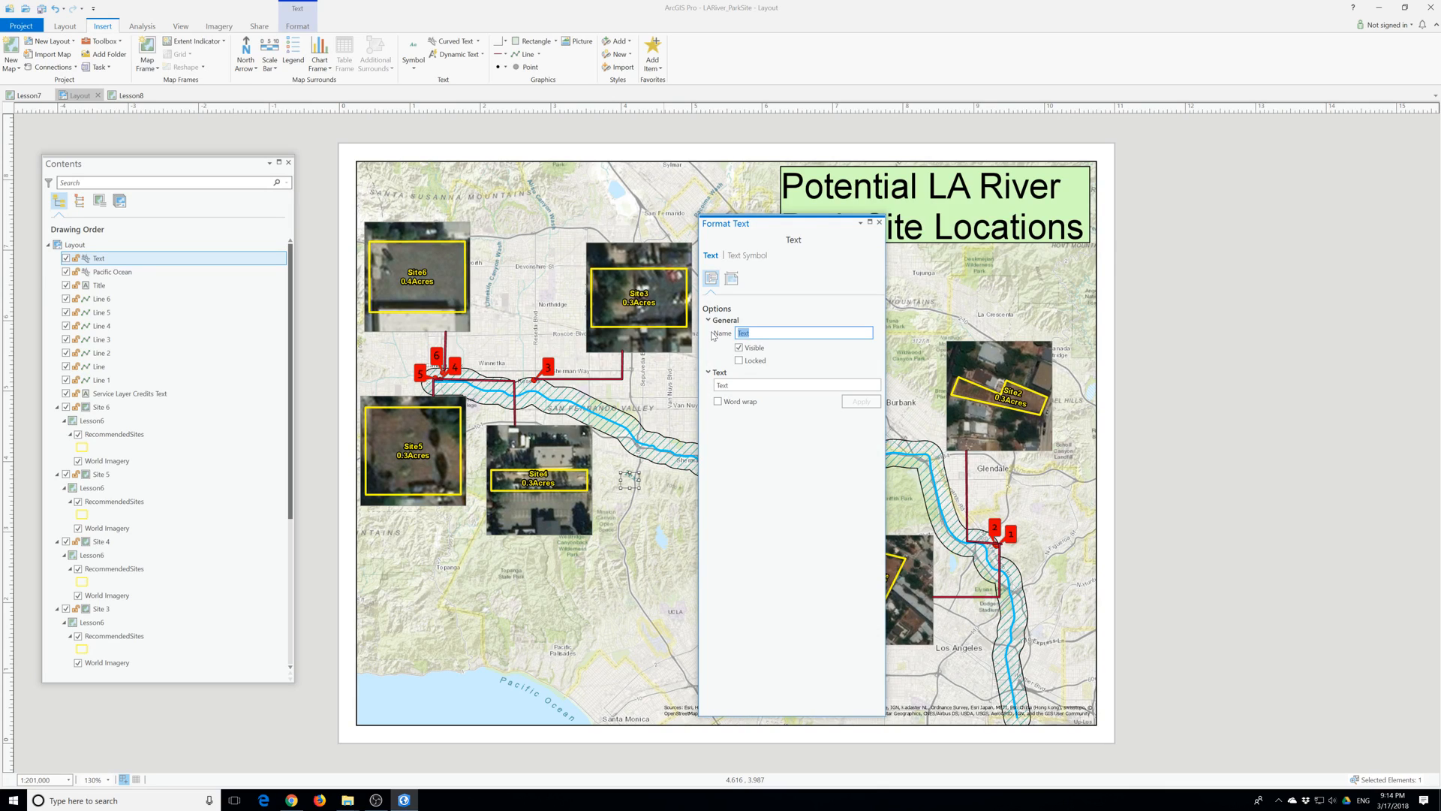
pyautogui.write('LA River 1/2 Mil')
pyautogui.press('BackSpace')
pyautogui.write('mile corridor')
pyautogui.press('Tab')
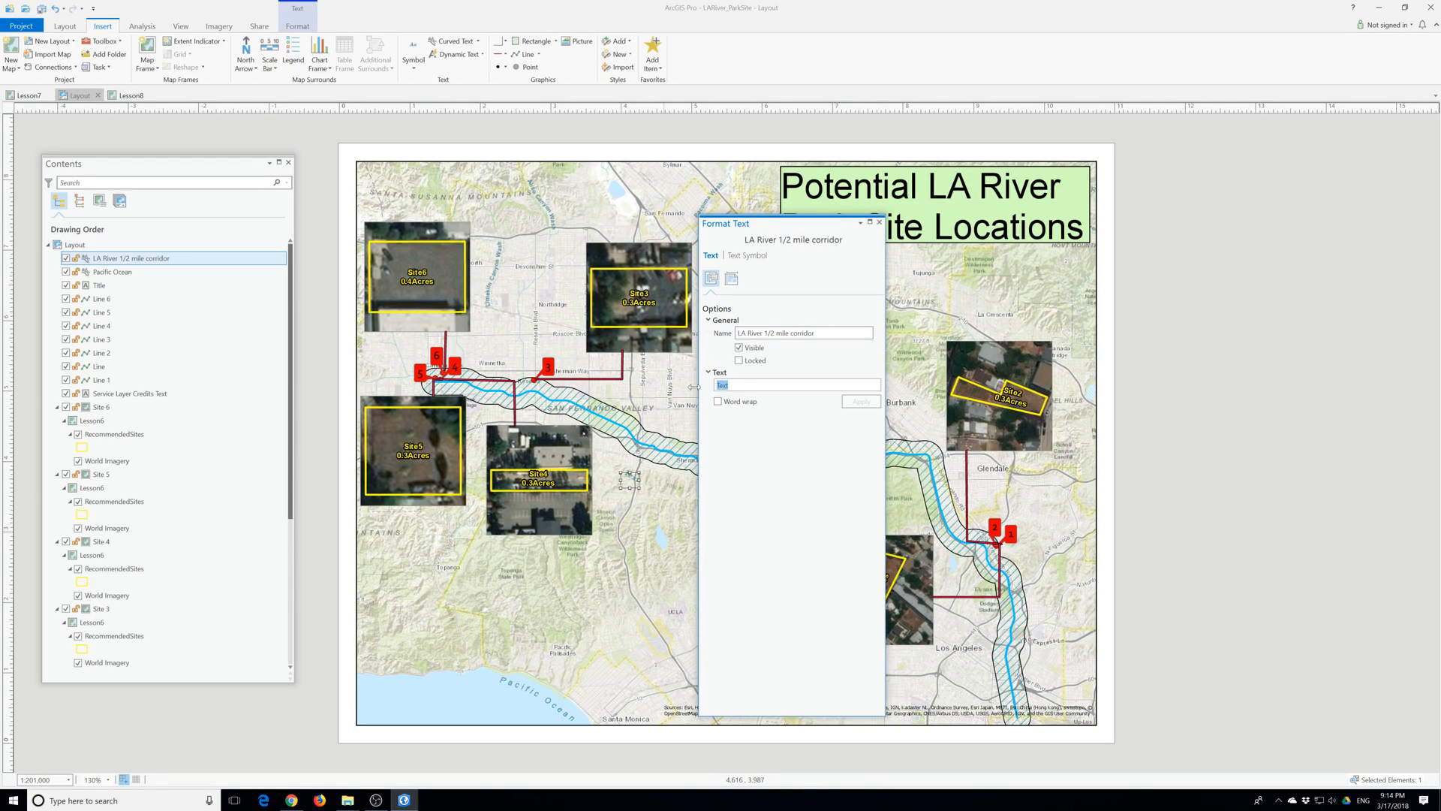
# Try to set the curved text's wording to "LA River 1/2 Mile Corridor" and apply it.
pyautogui.write('LA River 1/2 Mile Corridor')
pyautogui.click(761, 386)
pyautogui.press('BackSpace')
pyautogui.click(860, 402)
# Cut the wording out of the element name and rename the element "LA River Buffer Label".
pyautogui.moveTo(816, 333); pyautogui.dragTo(735, 333)
pyautogui.hotkey('ctrl', 'c')
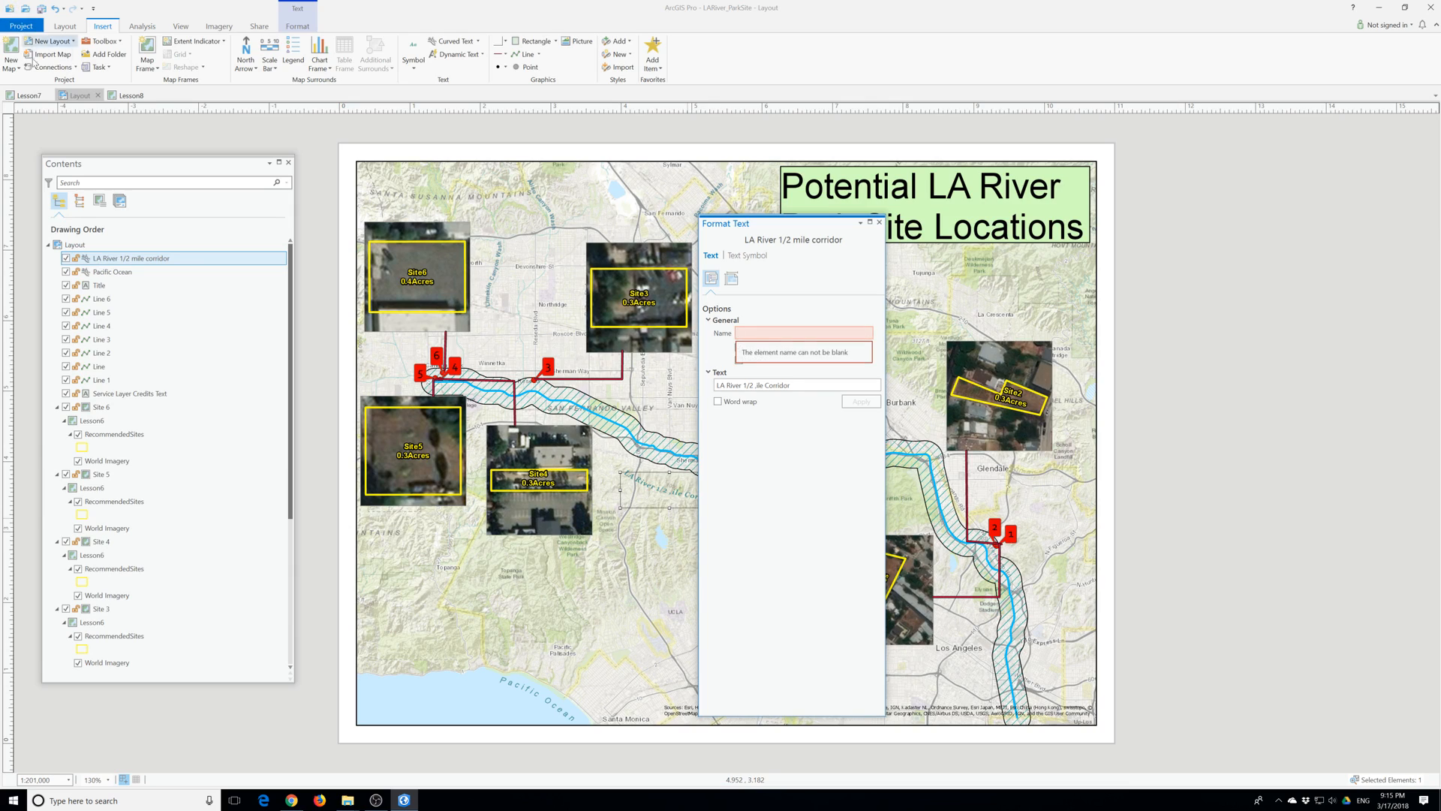
pyautogui.click(759, 334)
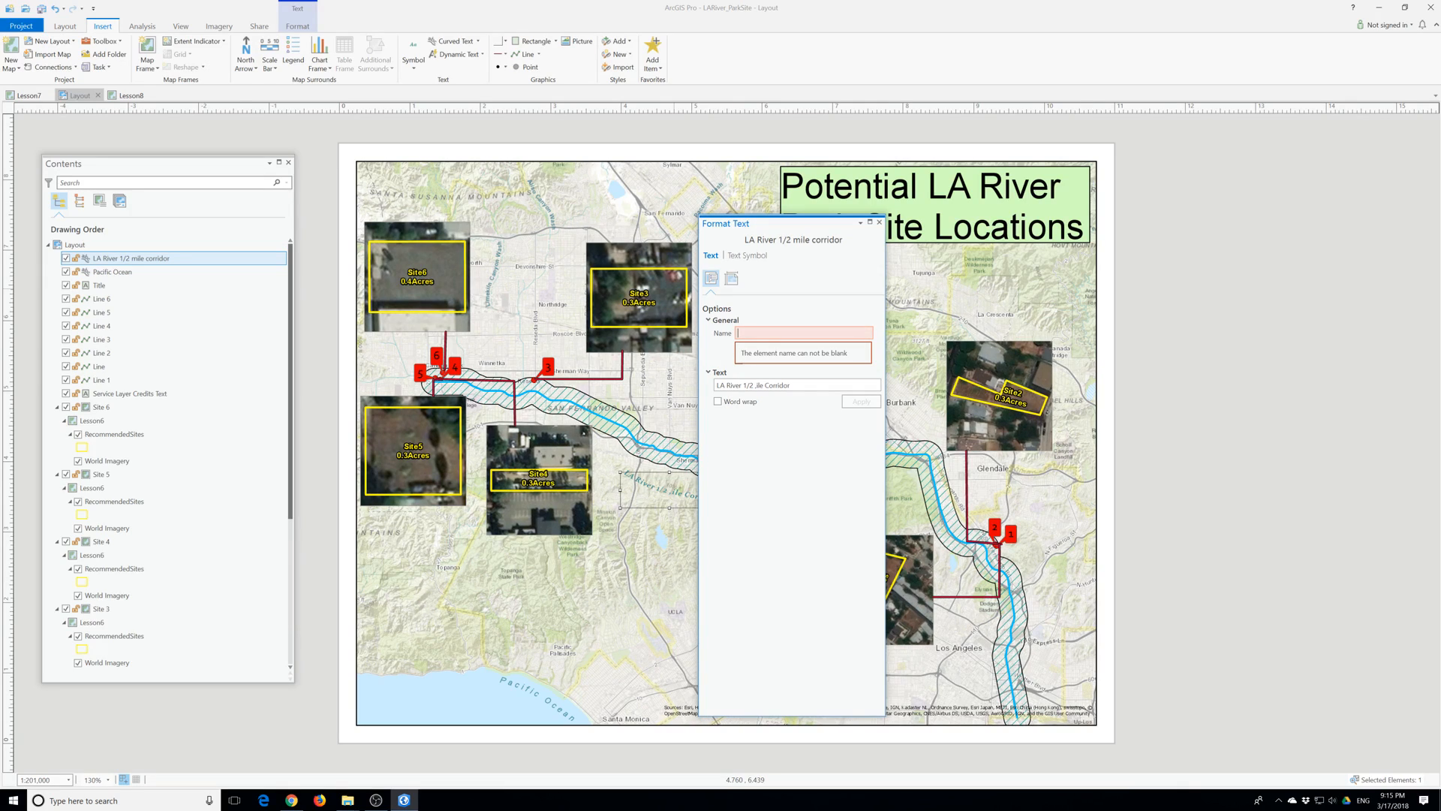
pyautogui.write('LA River')
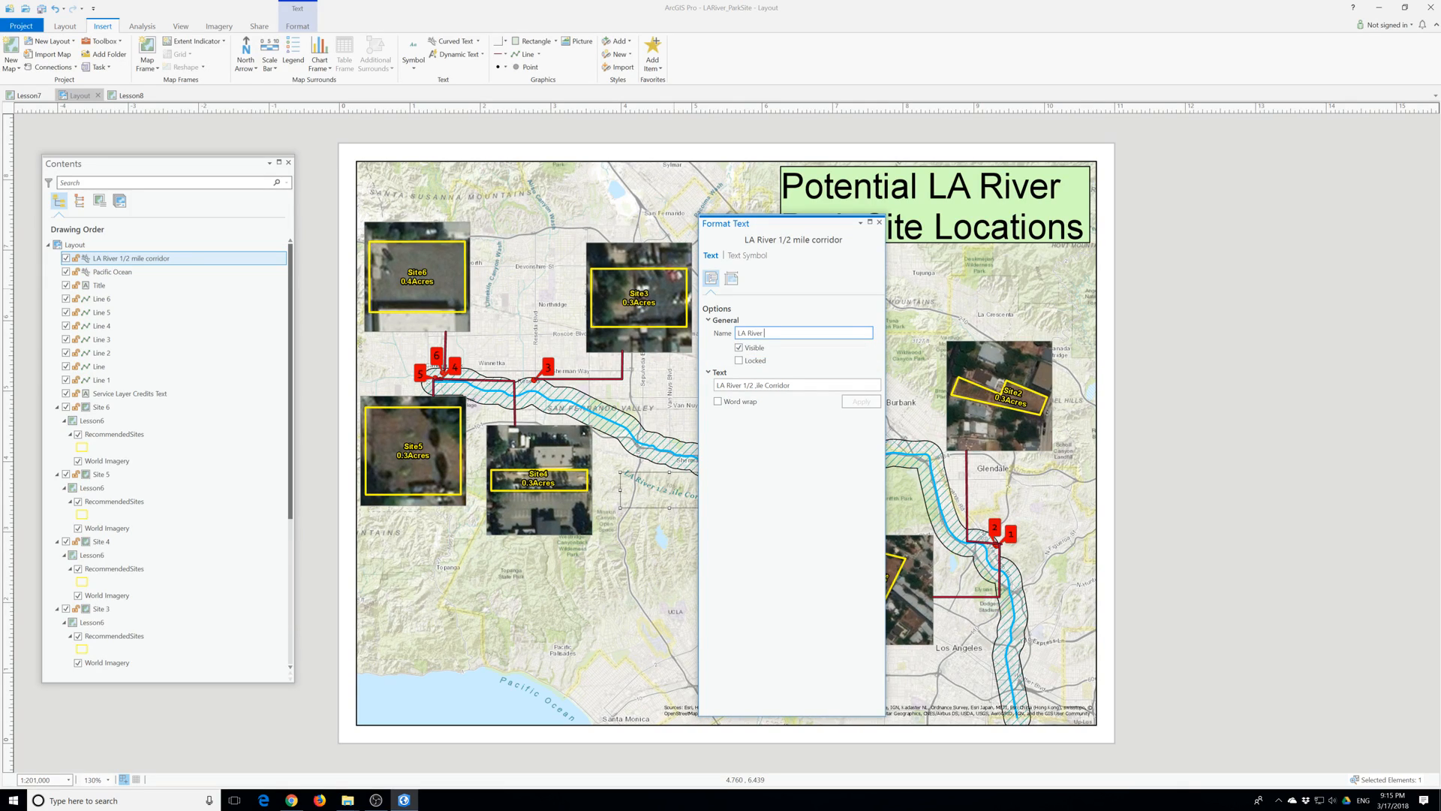
pyautogui.write(' Buffer Label')
# Replace the label's text with the cut wording "LA River 1/2 mile corridor" and apply the change.
pyautogui.doubleClick(778, 385)
pyautogui.moveTo(769, 385); pyautogui.dragTo(683, 383)
pyautogui.hotkey('ctrl', 'v')
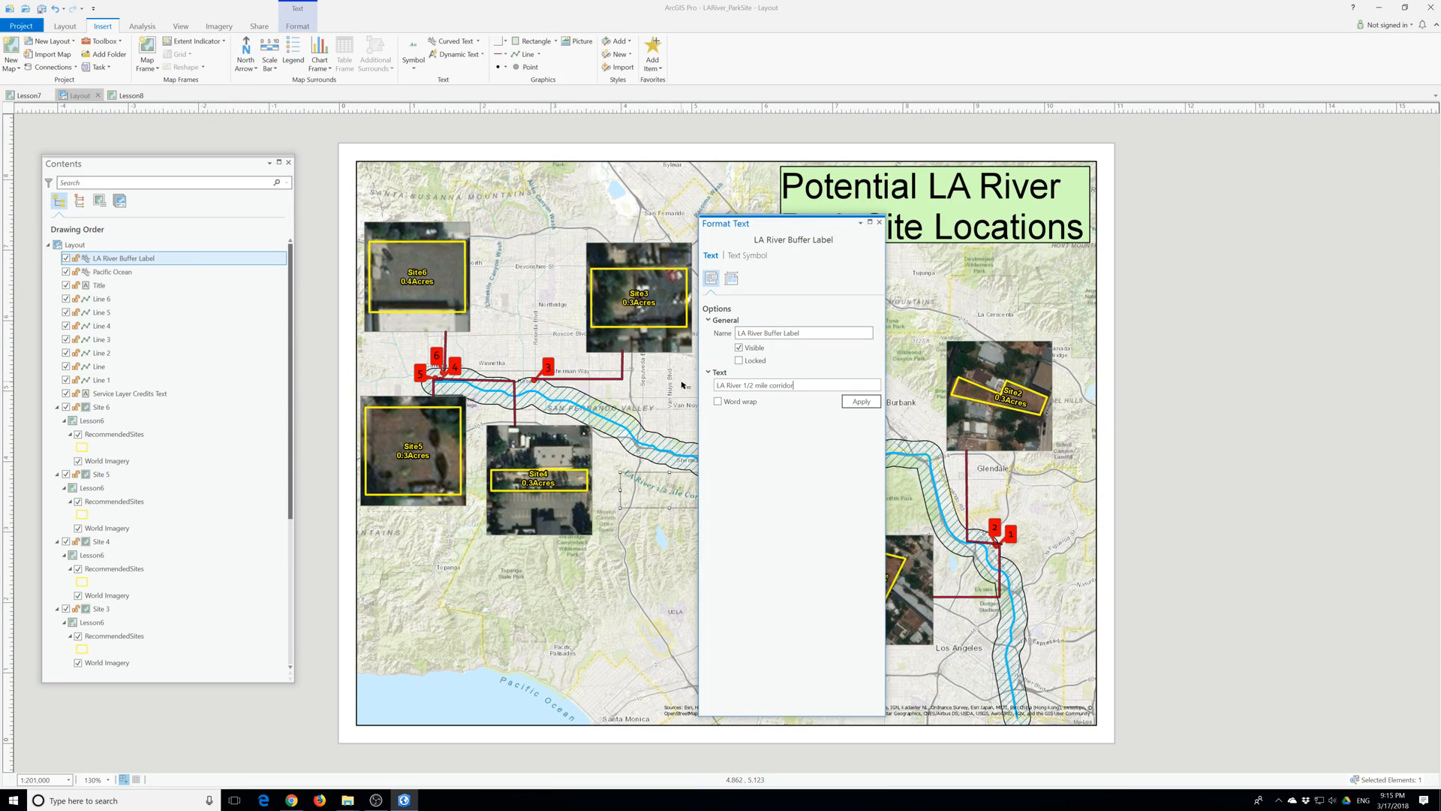
pyautogui.click(863, 403)
pyautogui.click(879, 222)
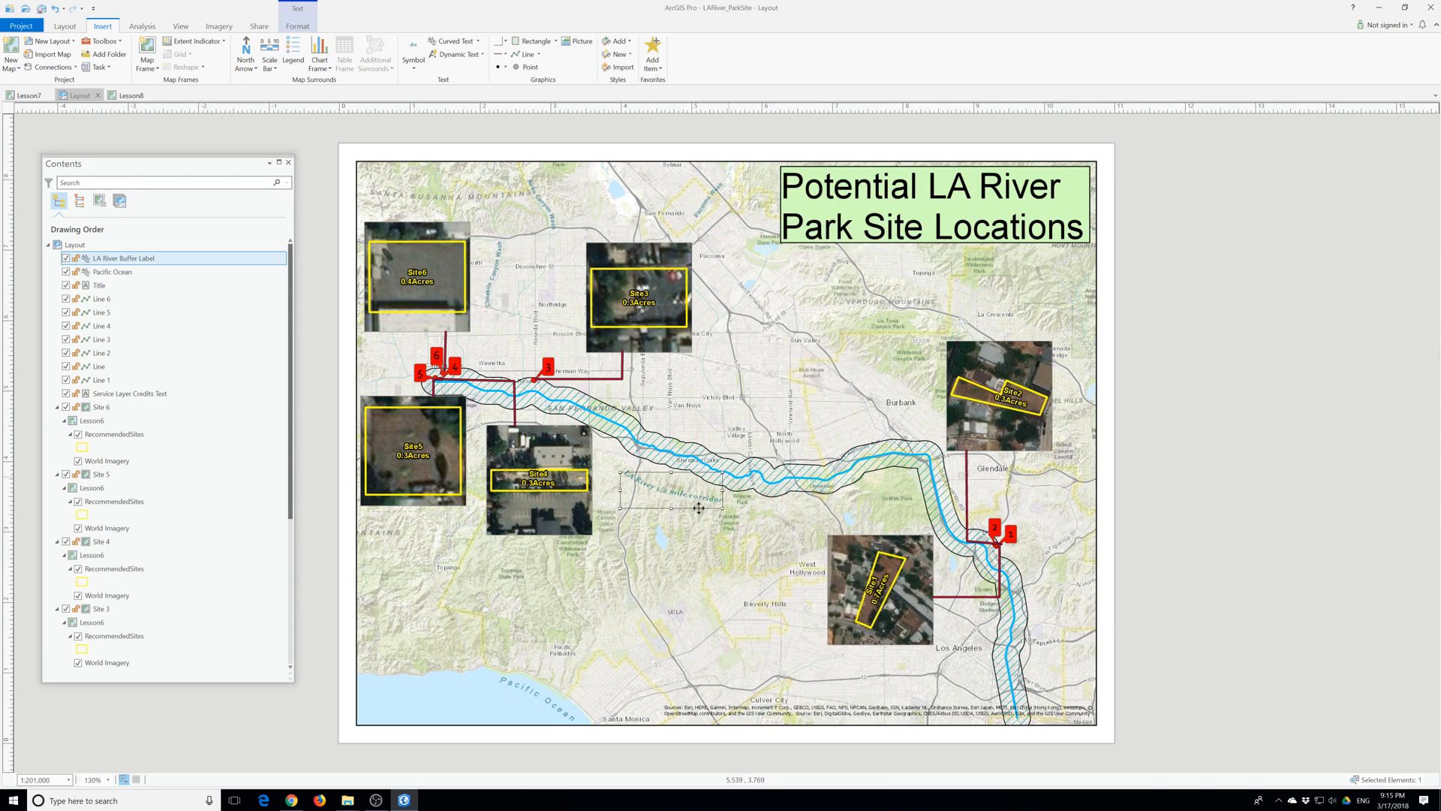
# Enlarge the LA River corridor label, position it just beneath the river buffer, and save the project.
pyautogui.moveTo(723, 508); pyautogui.dragTo(812, 532)
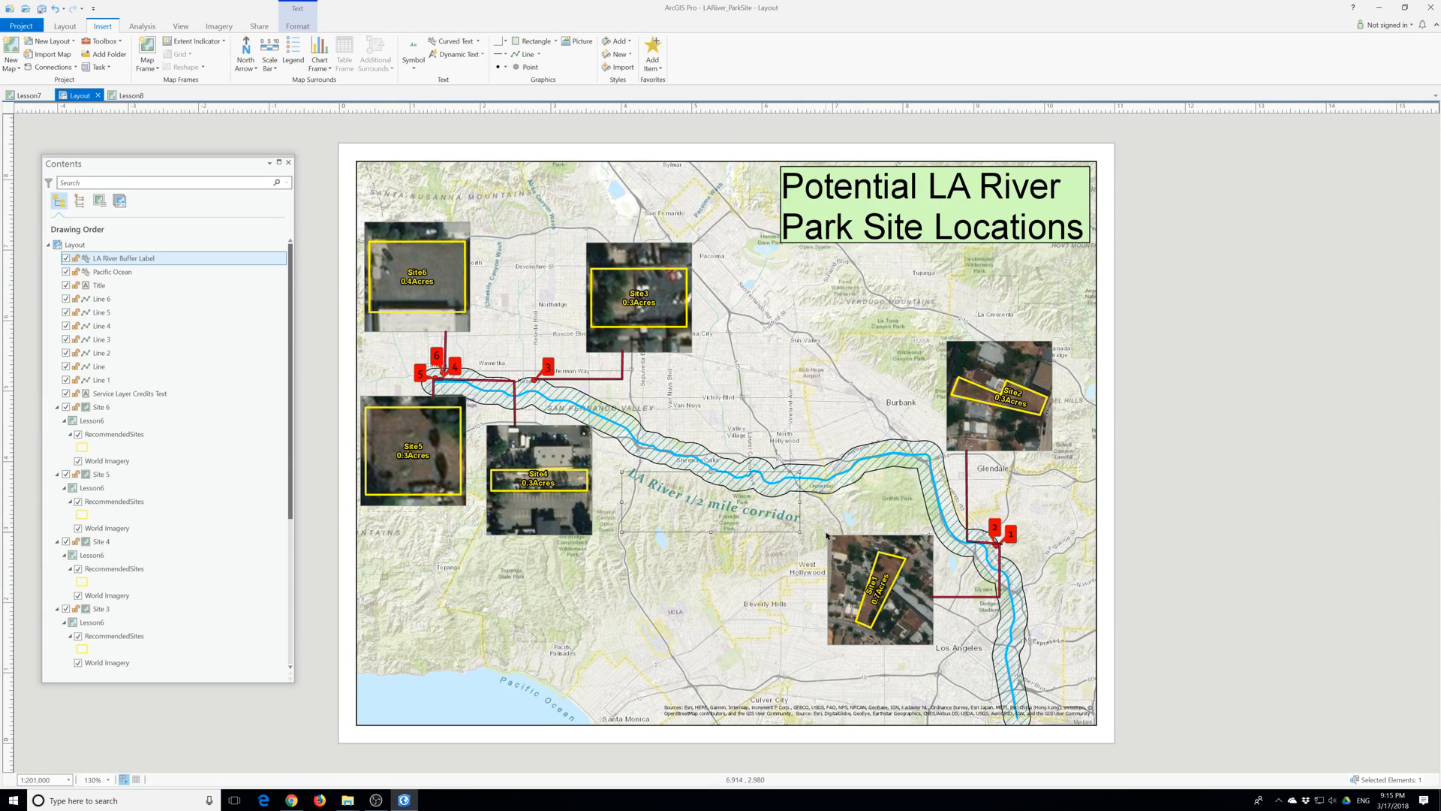
pyautogui.moveTo(671, 475); pyautogui.dragTo(690, 469)
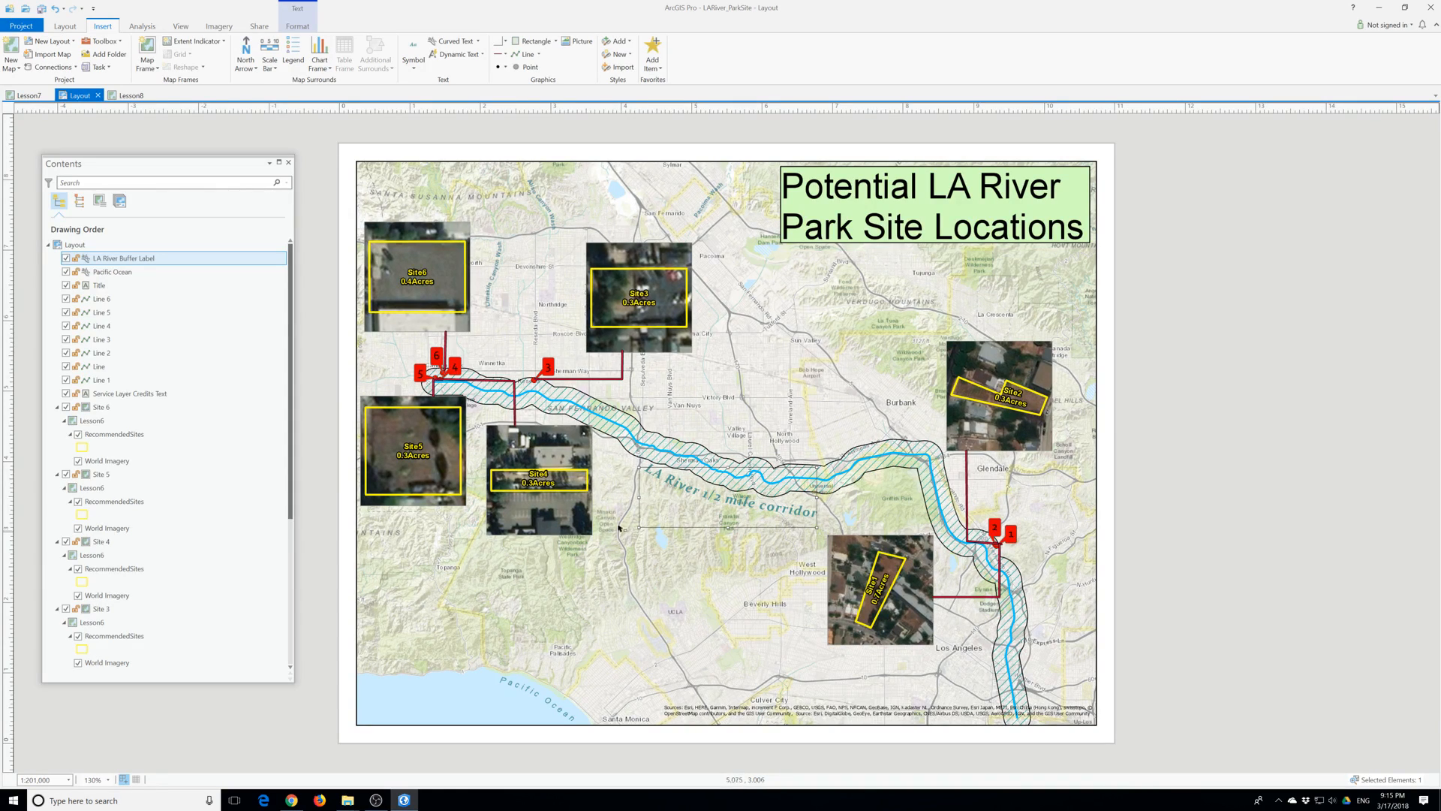
pyautogui.click(22, 28)
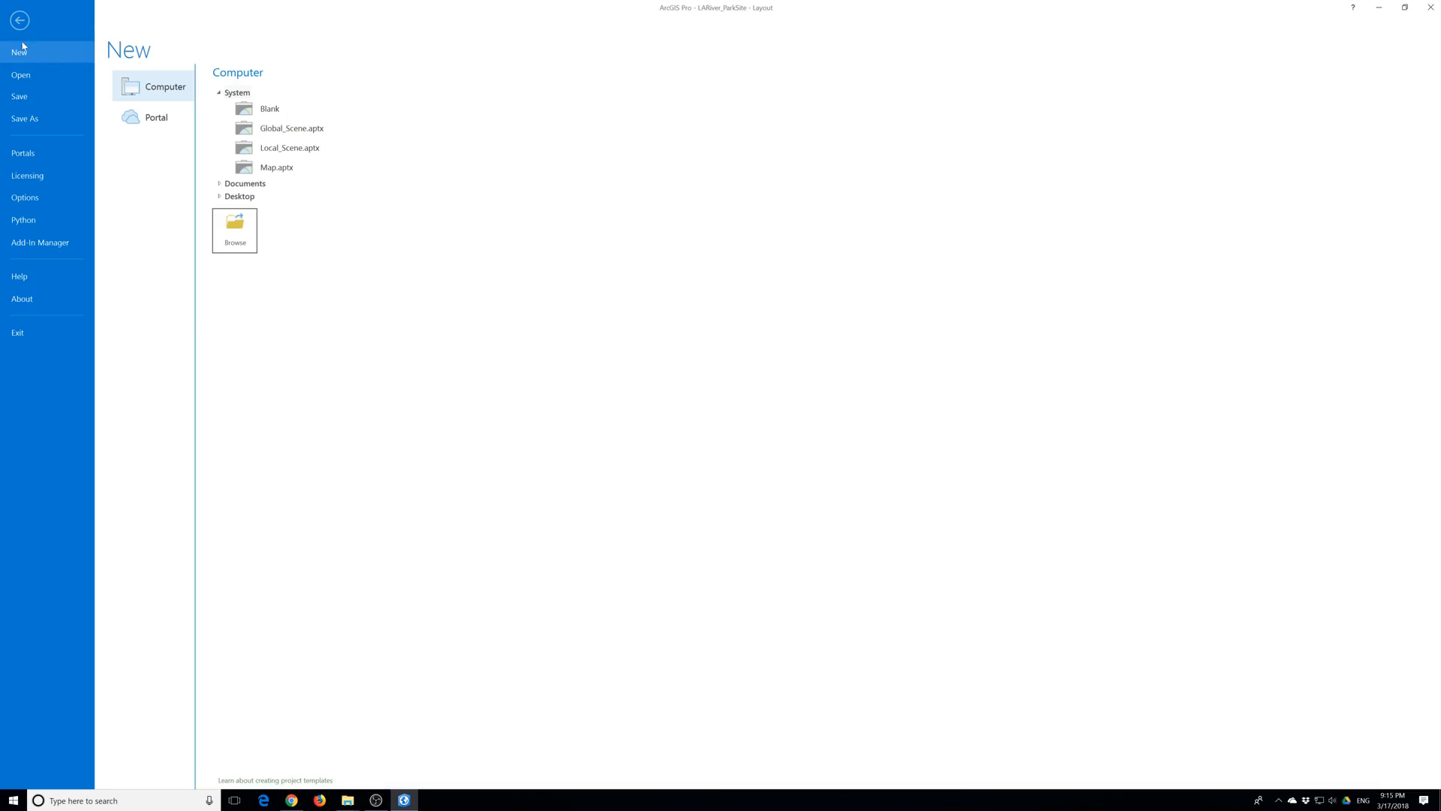
pyautogui.click(30, 97)
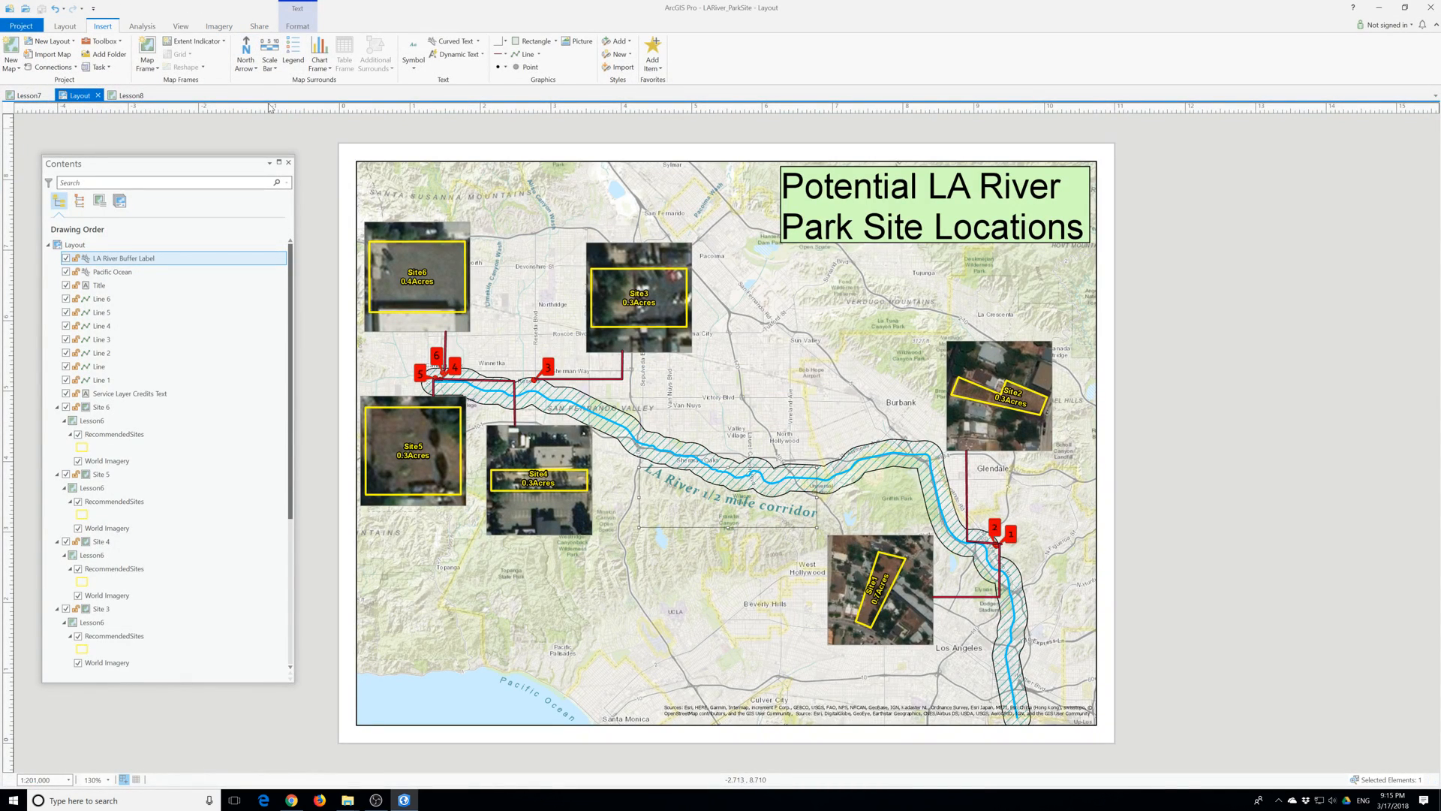
# Set the LA River corridor label's font to Arial and its font style to Italic in its text symbol properties.
pyautogui.doubleClick(715, 500)
pyautogui.click(740, 258)
pyautogui.click(723, 334)
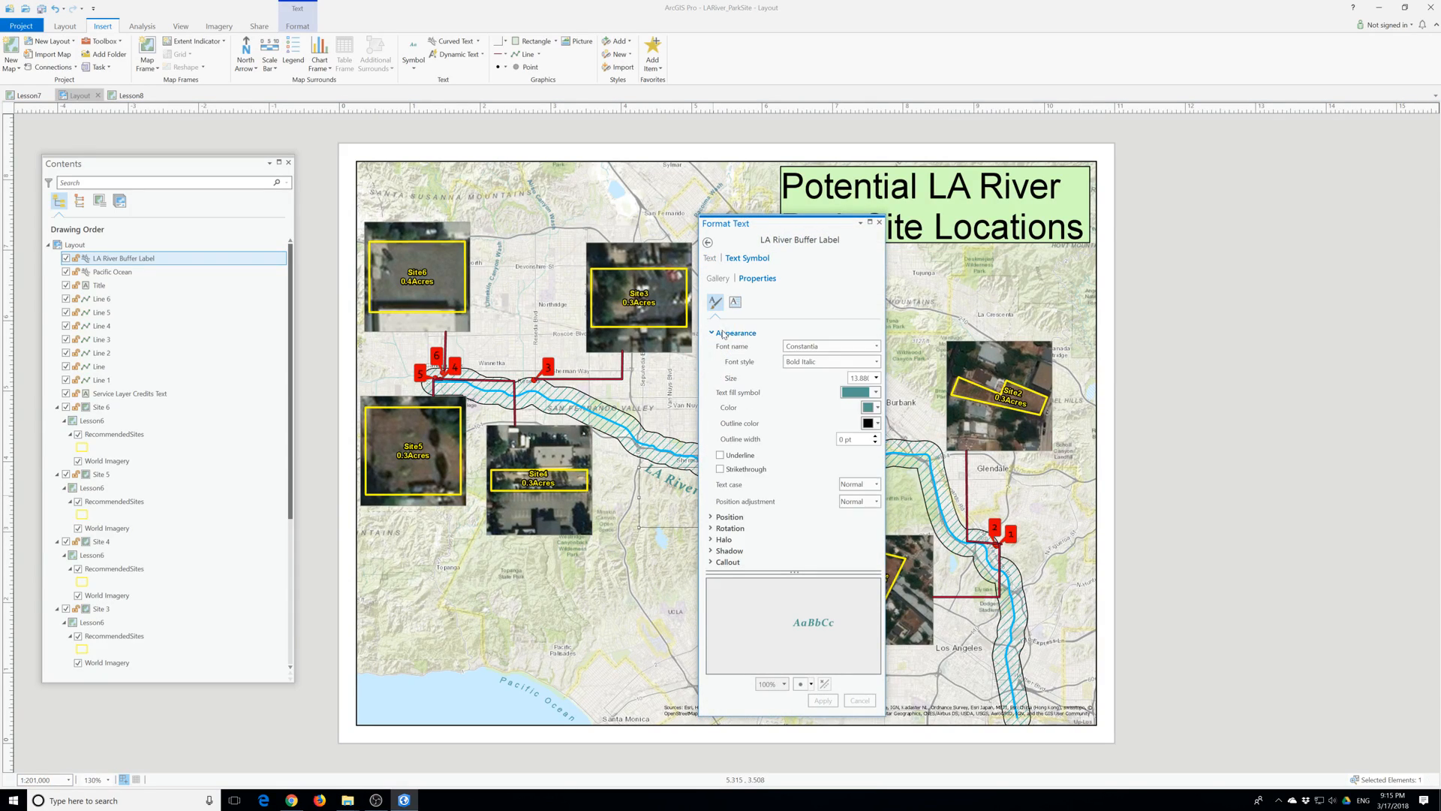
pyautogui.click(859, 347)
pyautogui.write('Arial')
pyautogui.click(876, 362)
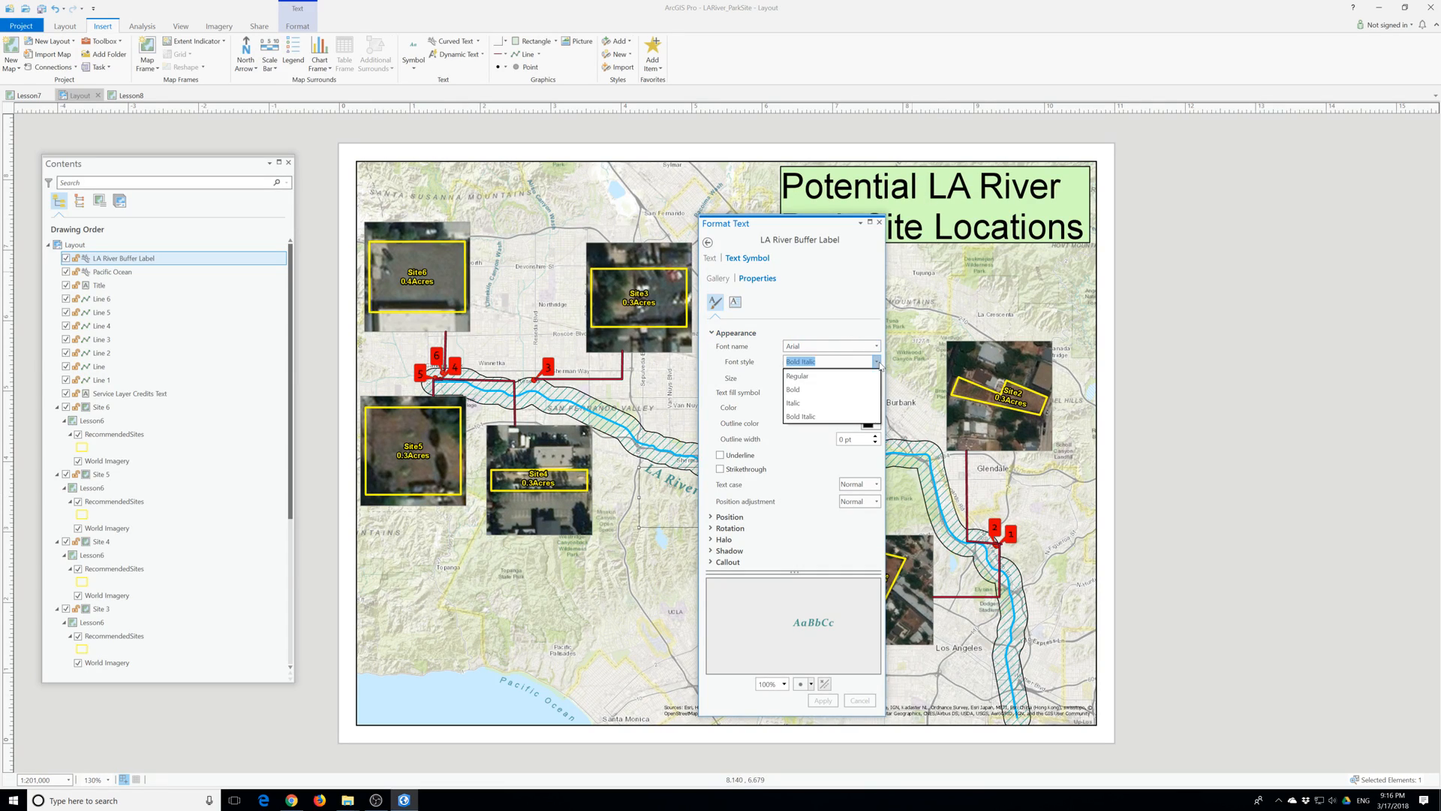
pyautogui.click(809, 404)
# Set the LA River corridor label's text color to dark green and apply the symbol changes.
pyautogui.click(876, 394)
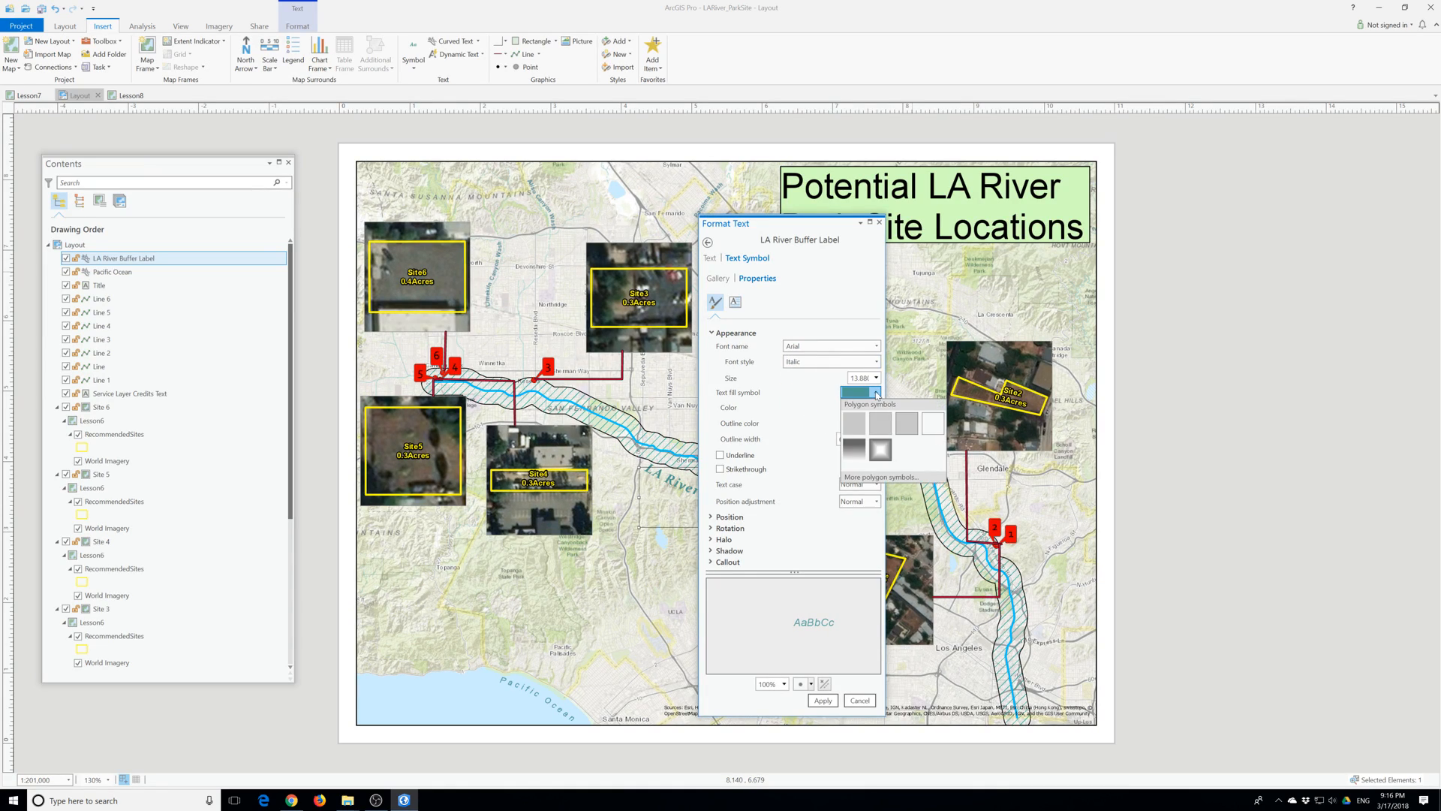
pyautogui.click(876, 394)
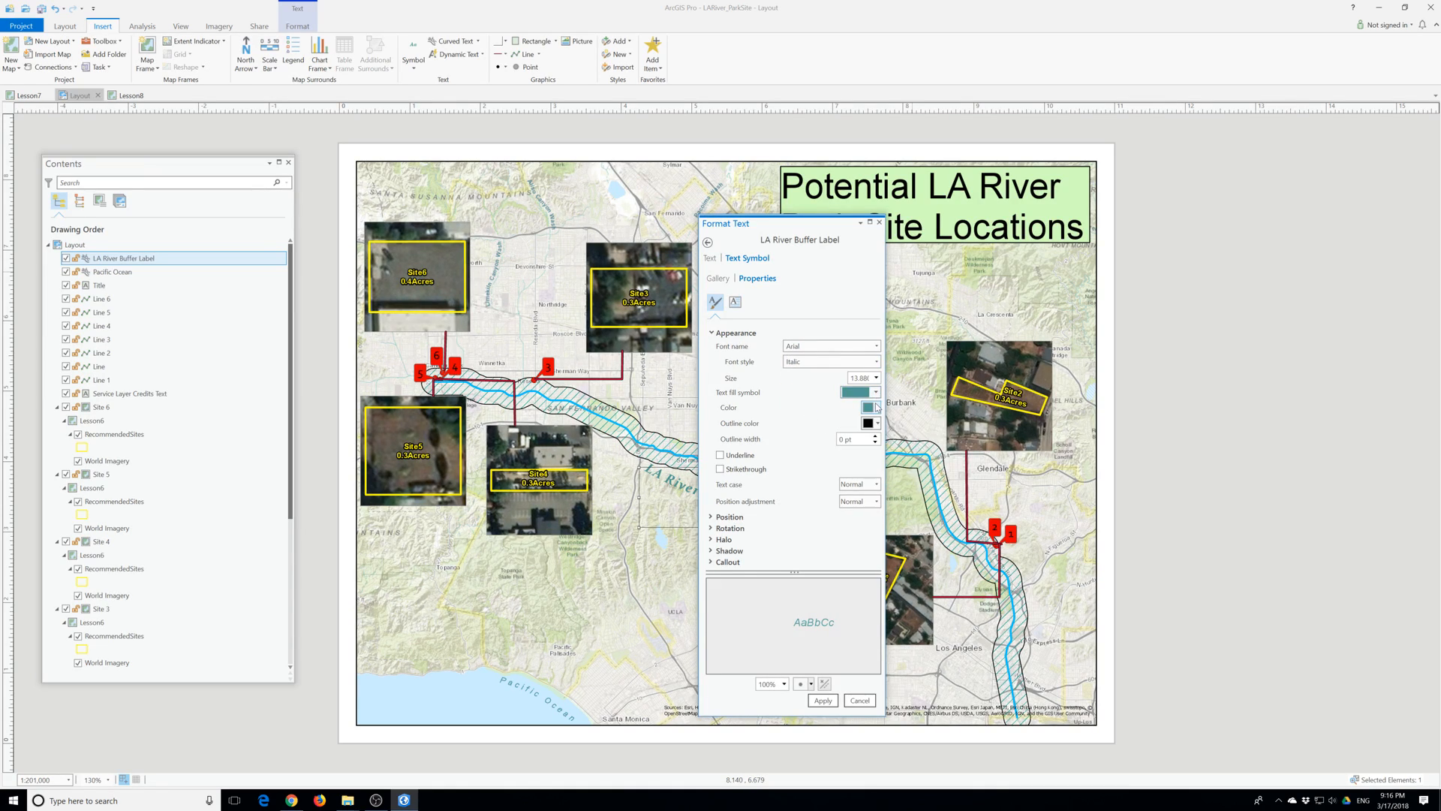
pyautogui.click(877, 408)
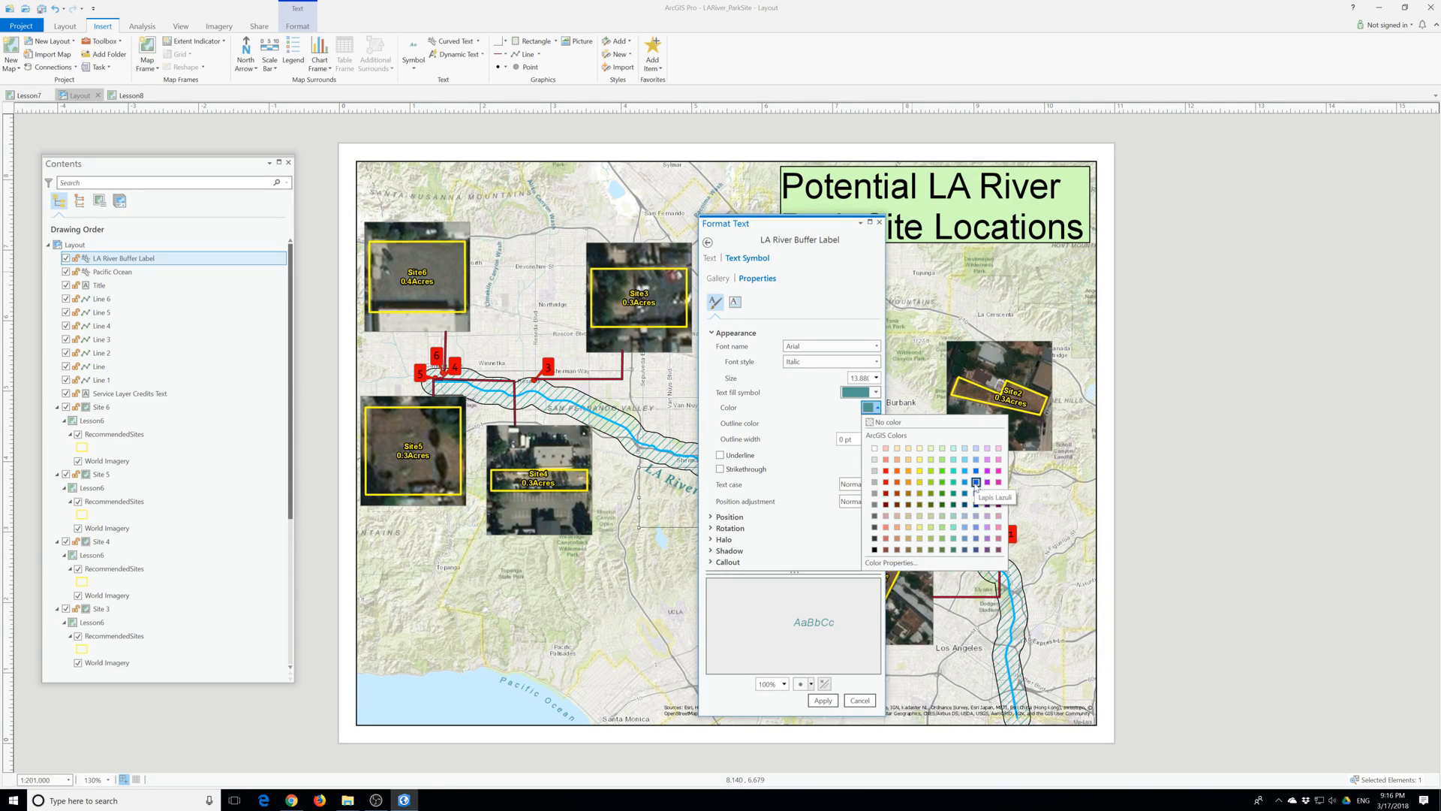
pyautogui.click(955, 504)
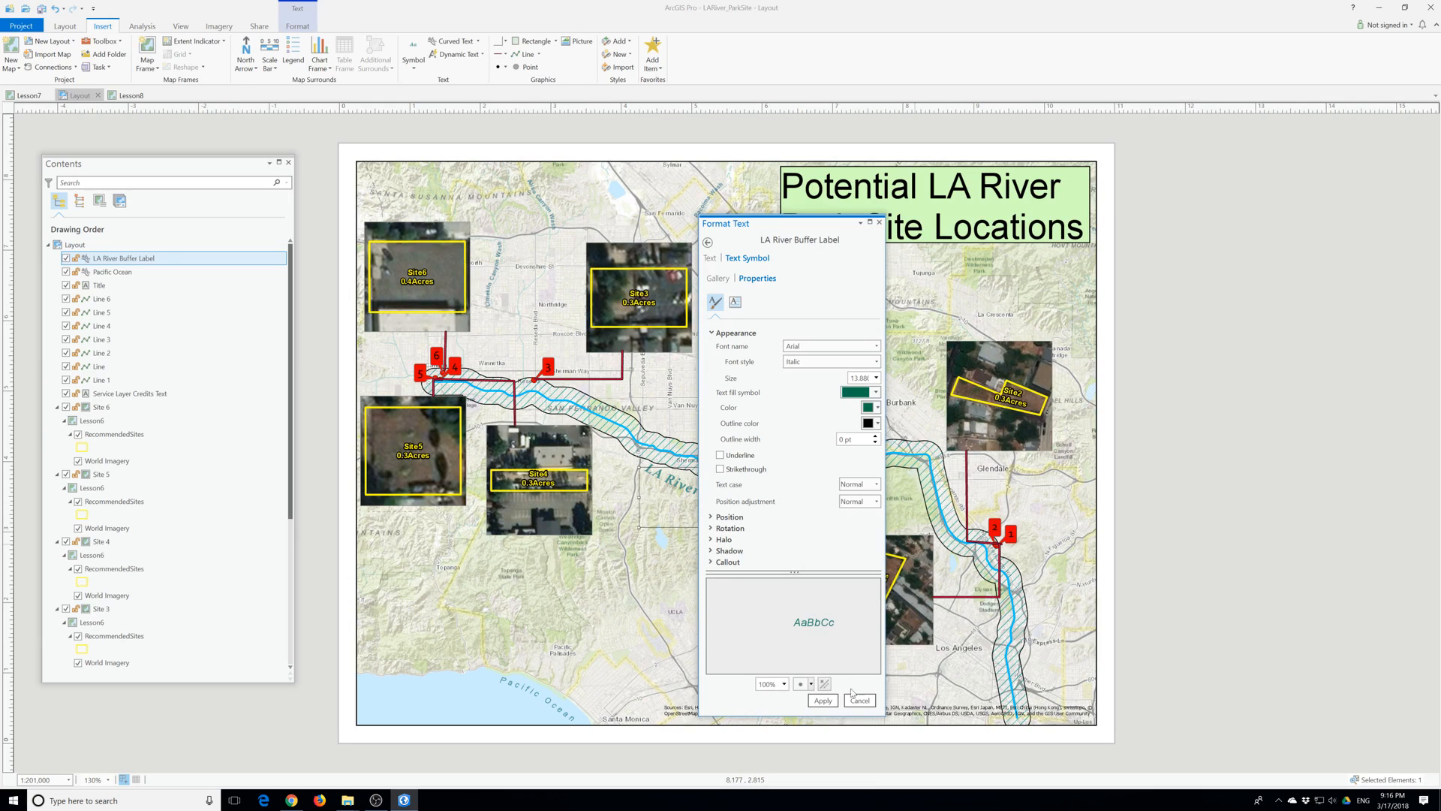
pyautogui.click(833, 706)
pyautogui.click(879, 222)
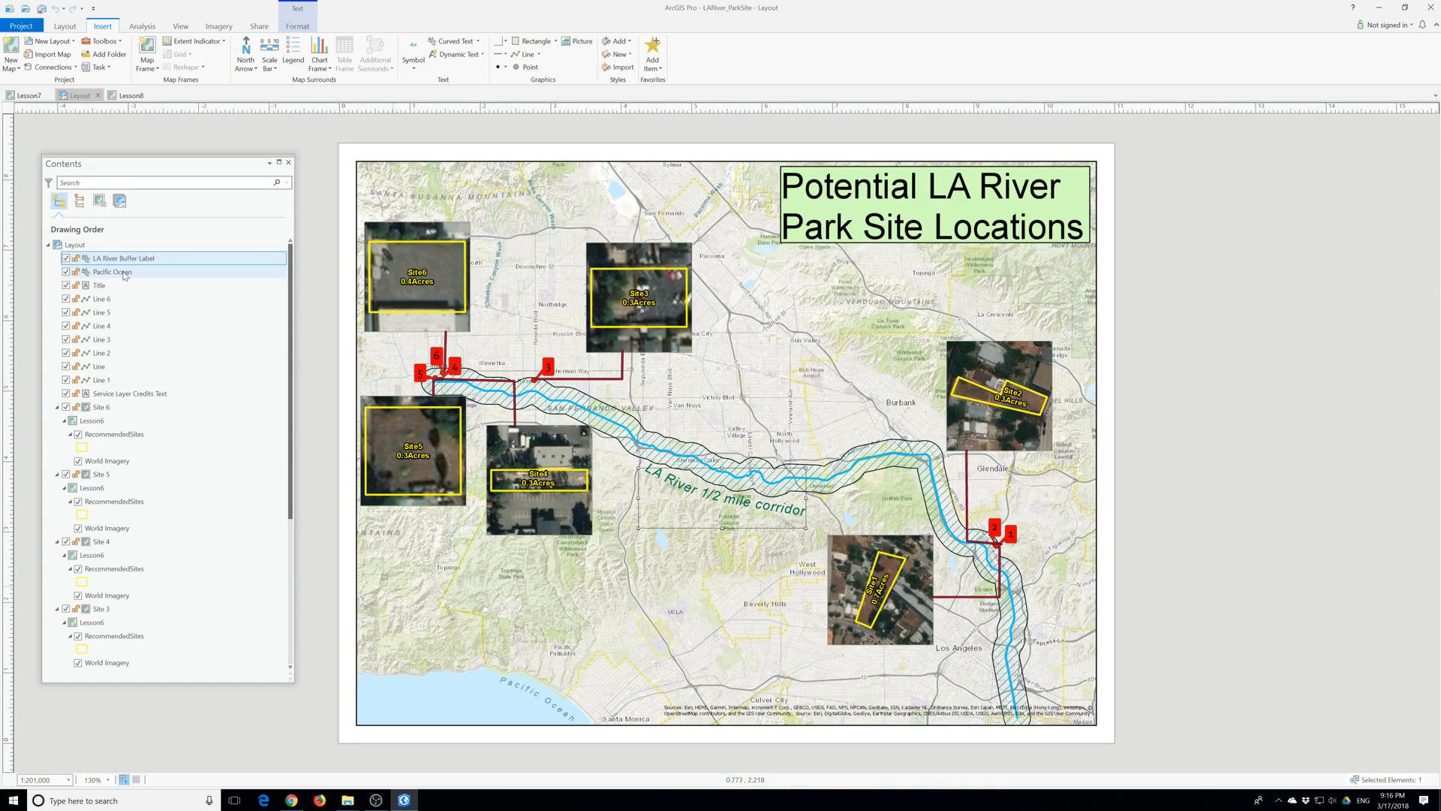
# Reopen the LA River corridor label's text symbol properties, set its font size to 4 pt and apply it.
pyautogui.doubleClick(714, 495)
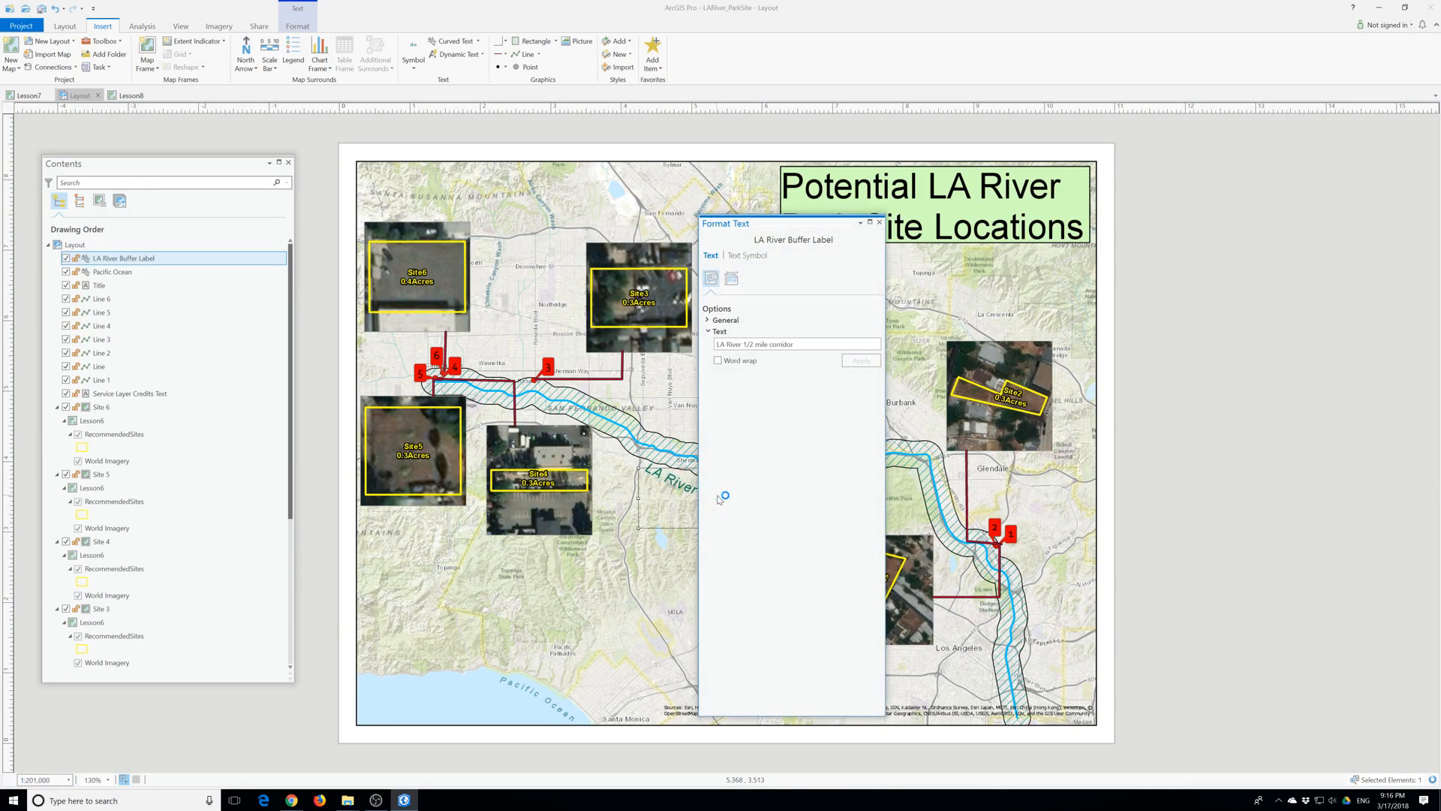
pyautogui.click(730, 279)
pyautogui.click(740, 259)
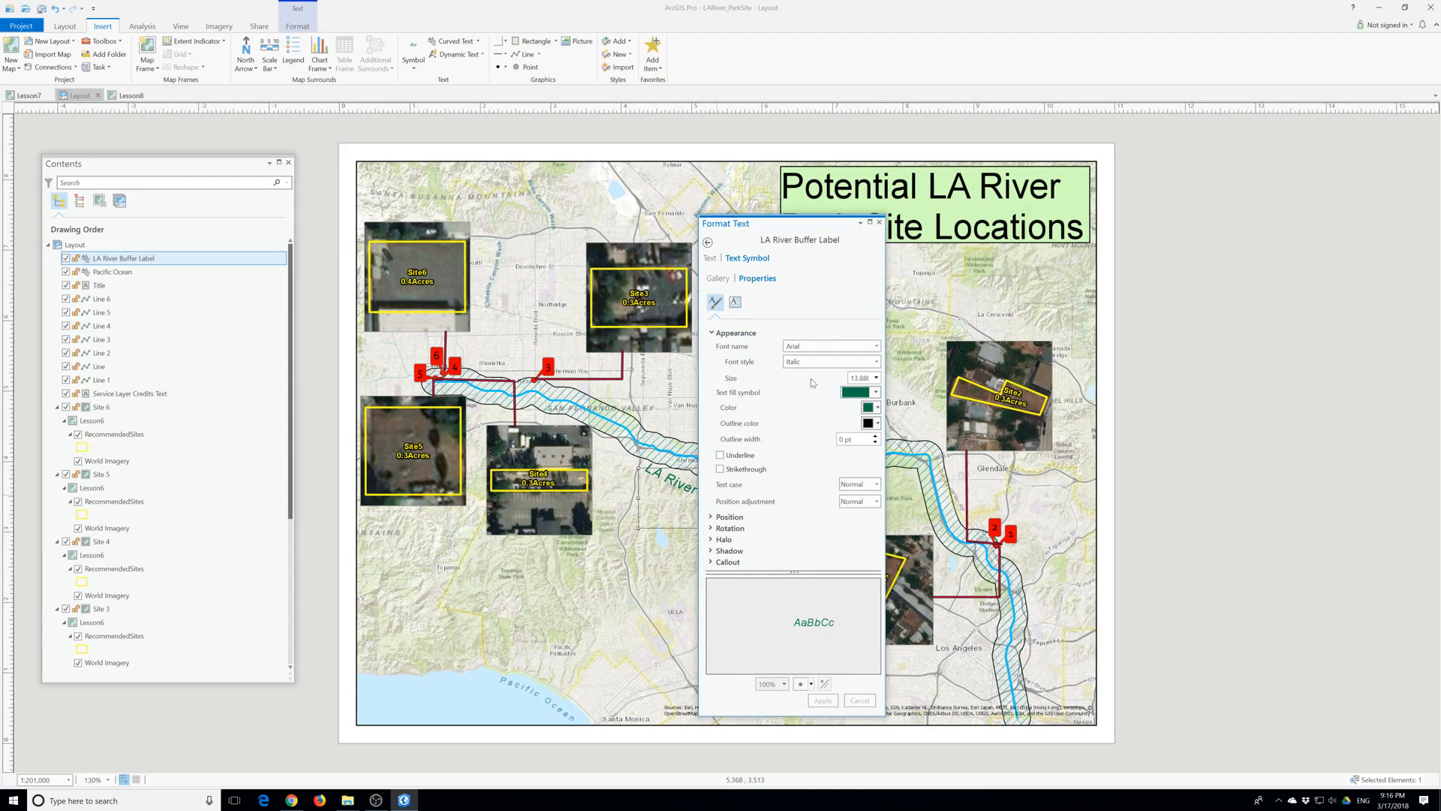
pyautogui.click(855, 378)
pyautogui.press('Delete')
pyautogui.press('Delete')
pyautogui.press('Delete')
pyautogui.press('Delete')
pyautogui.press('Delete')
pyautogui.write('4')
pyautogui.click(822, 700)
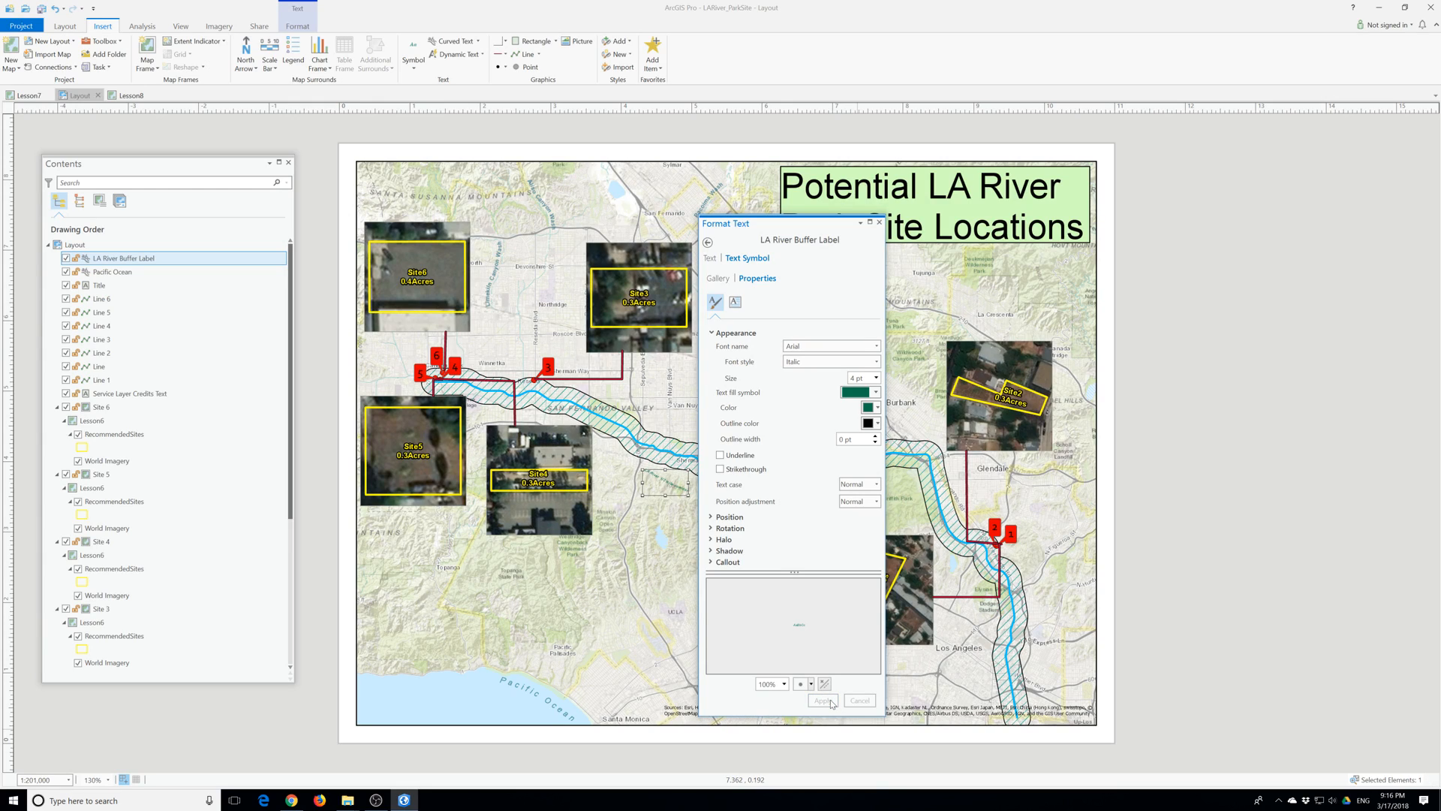
# Set the LA River corridor label's font size to 12 pt and apply the change.
pyautogui.moveTo(857, 378); pyautogui.dragTo(844, 379)
pyautogui.write('12')
pyautogui.click(874, 377)
pyautogui.click(875, 378)
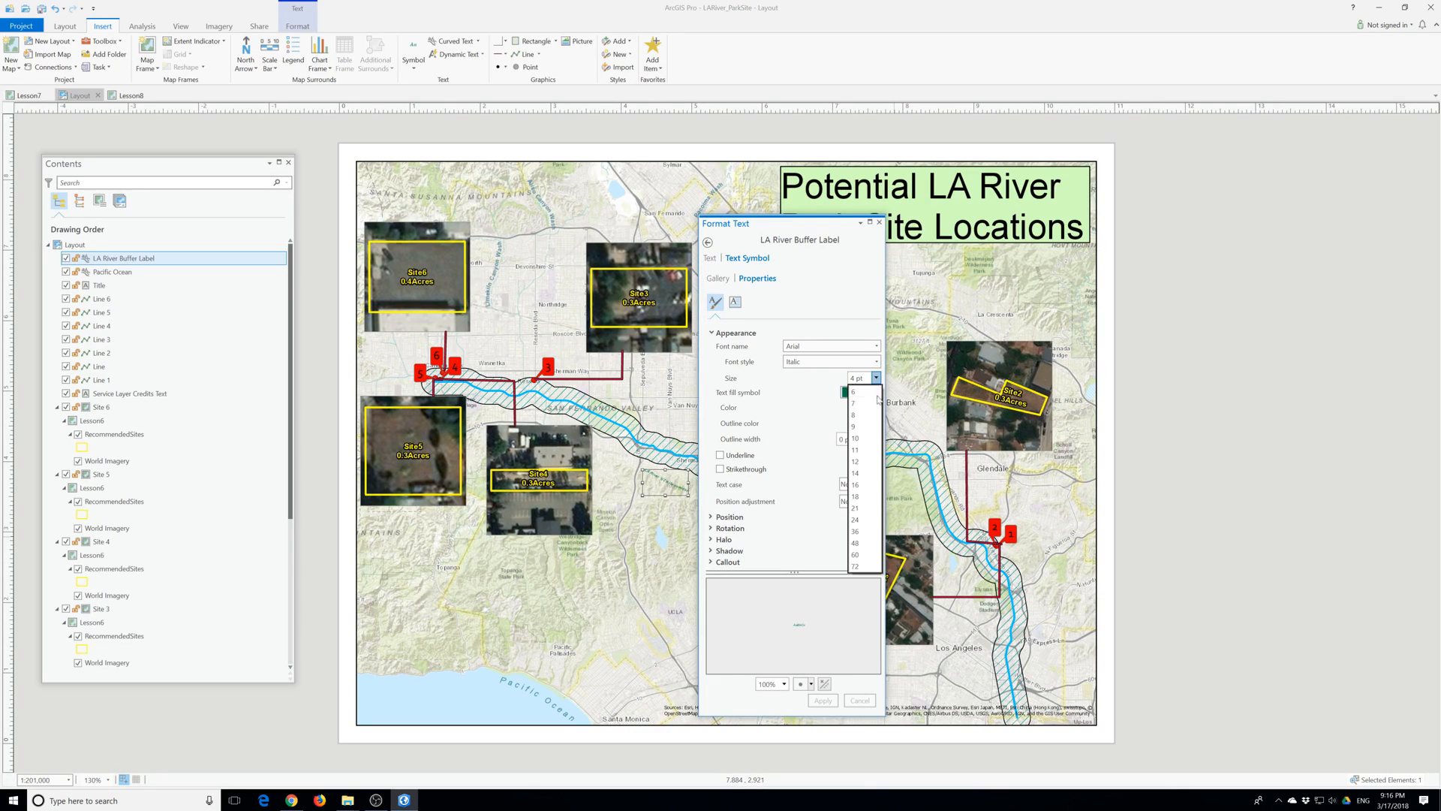
pyautogui.click(856, 461)
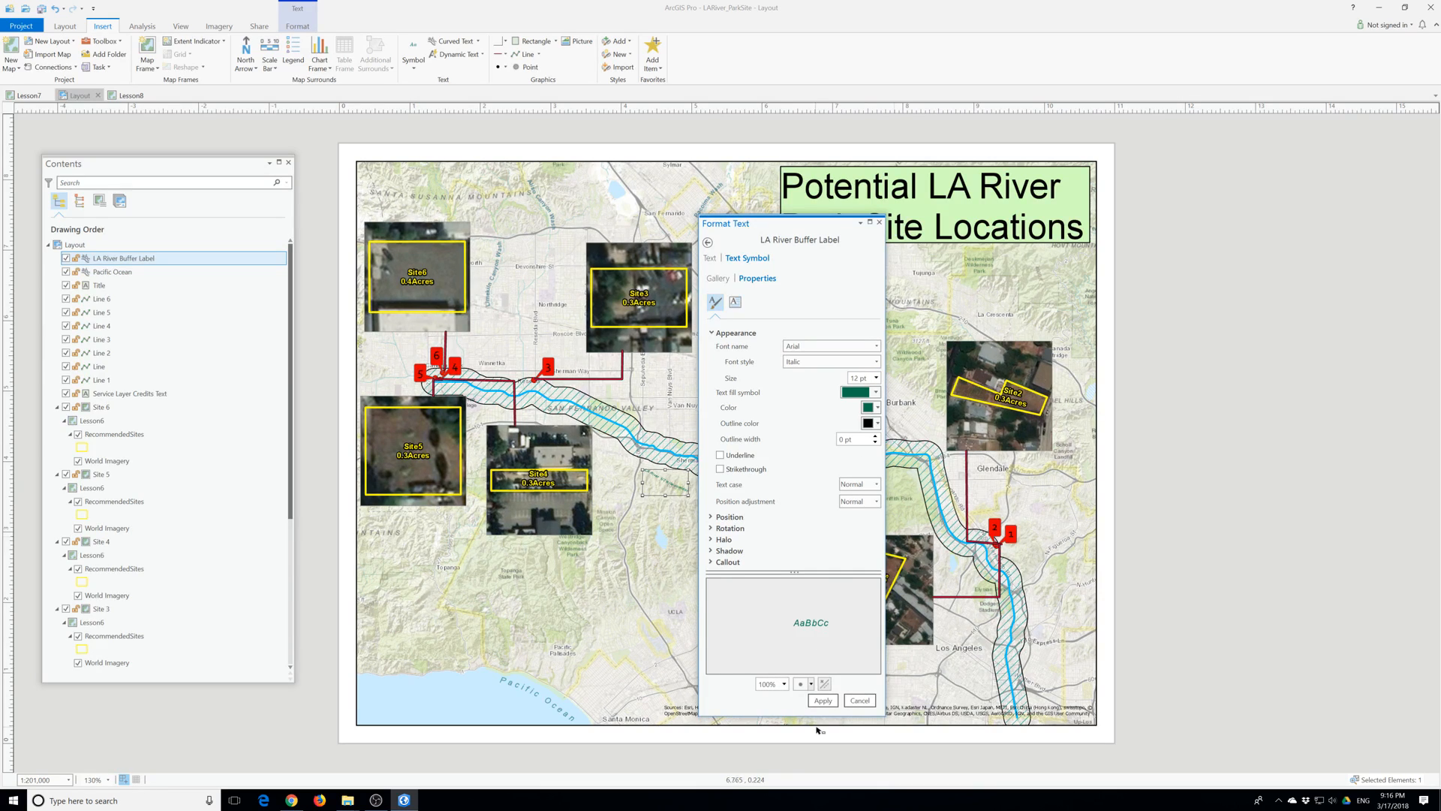
pyautogui.click(822, 701)
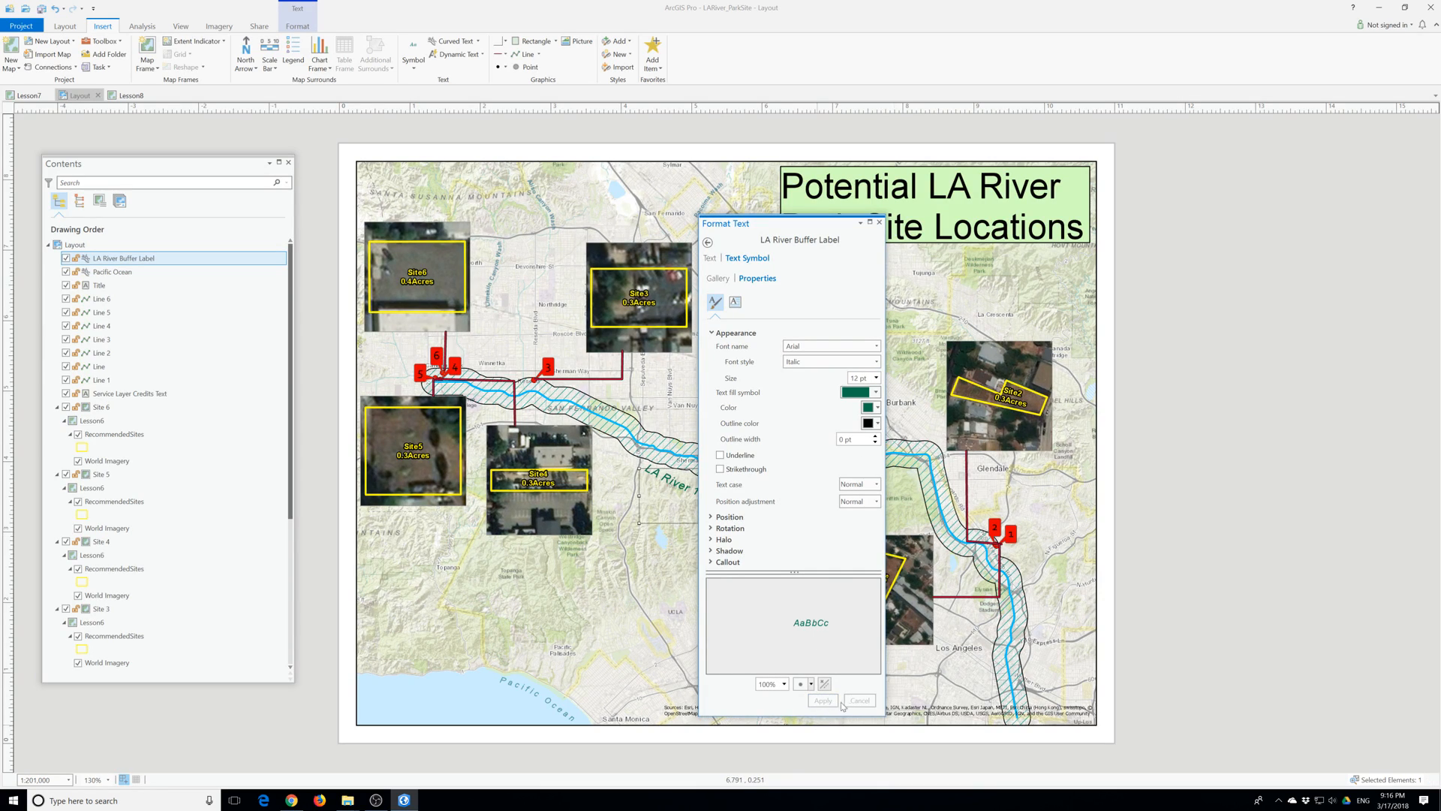
# Move the LA River 1/2 mile corridor label slightly closer beneath the river buffer.
pyautogui.click(879, 222)
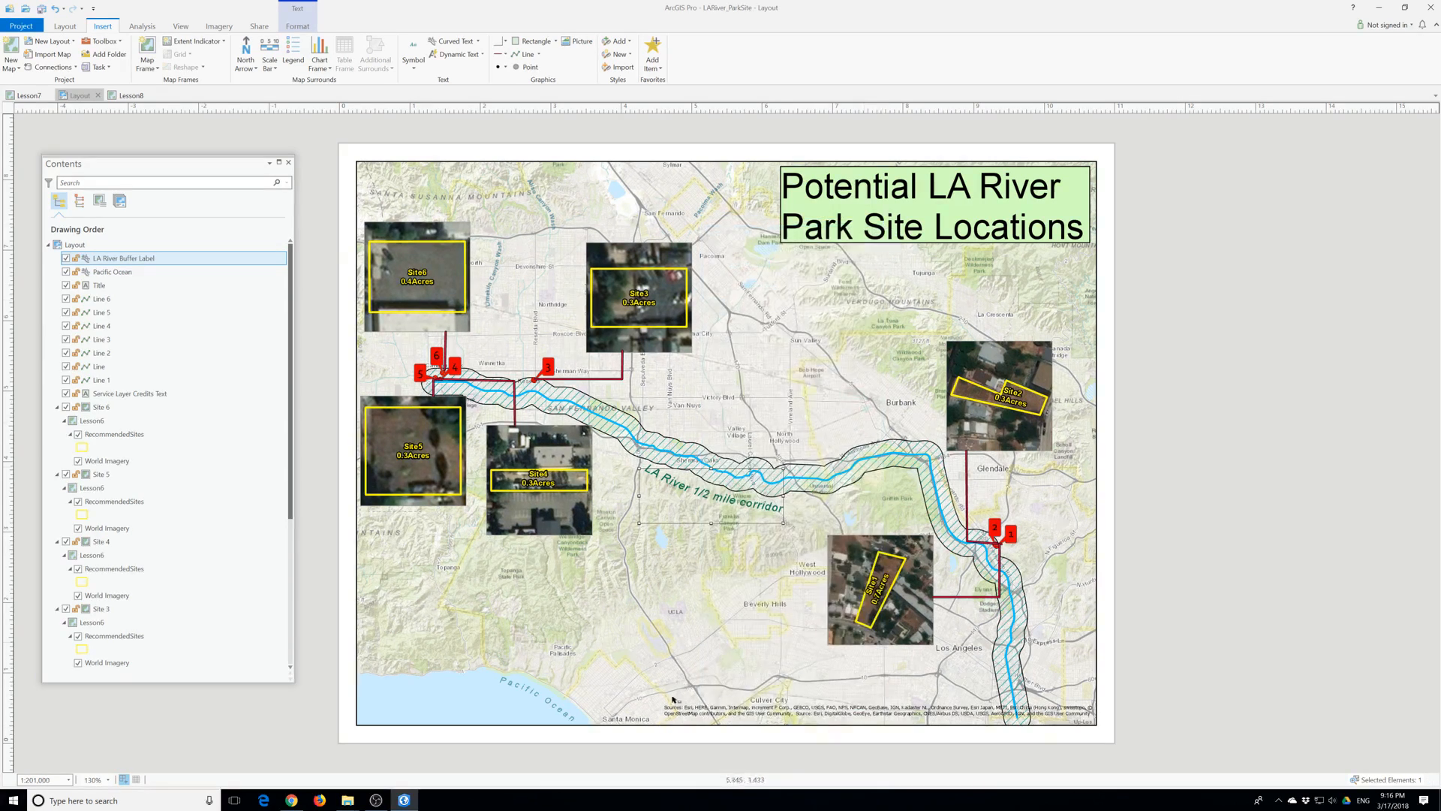
pyautogui.moveTo(705, 494); pyautogui.dragTo(712, 493)
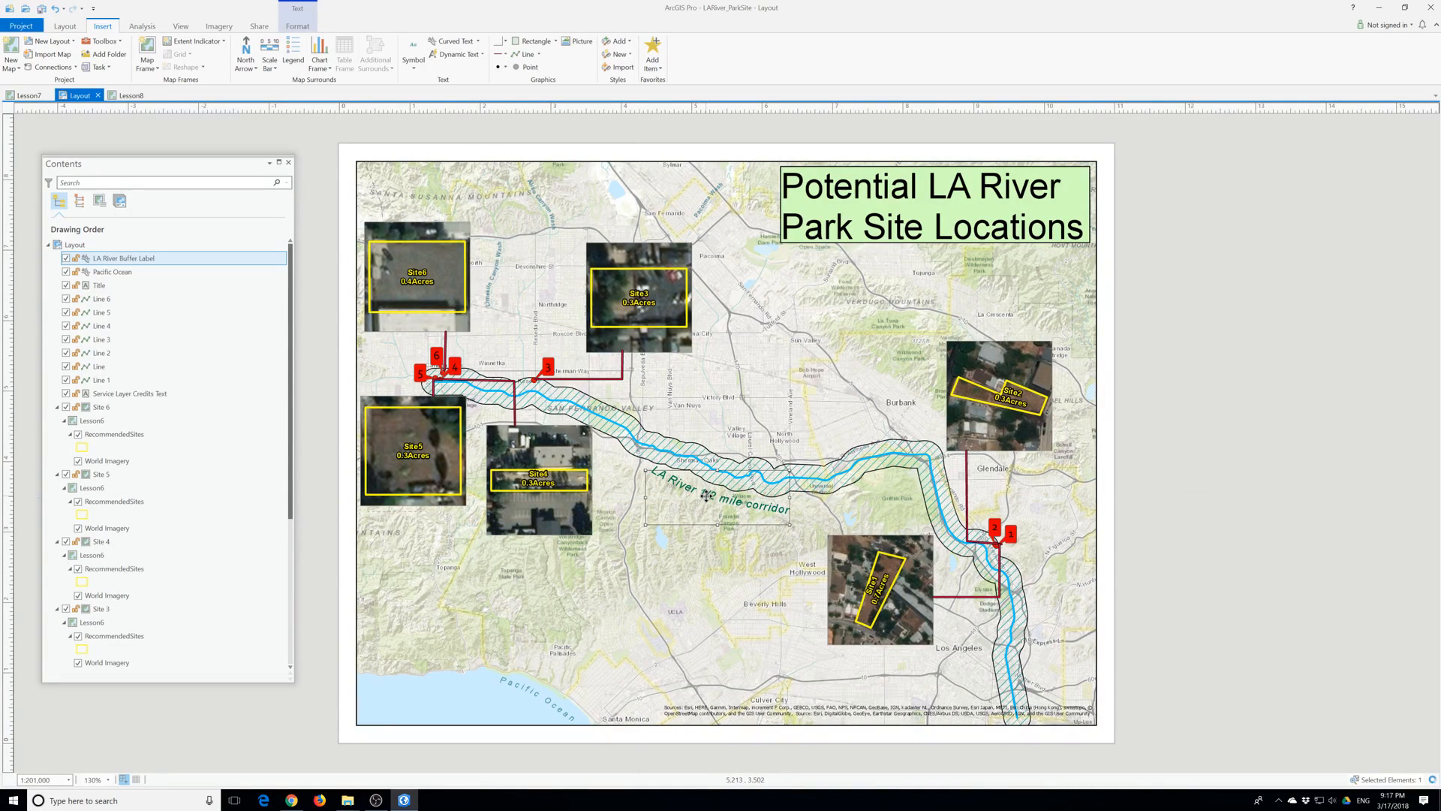
pyautogui.click(1263, 617)
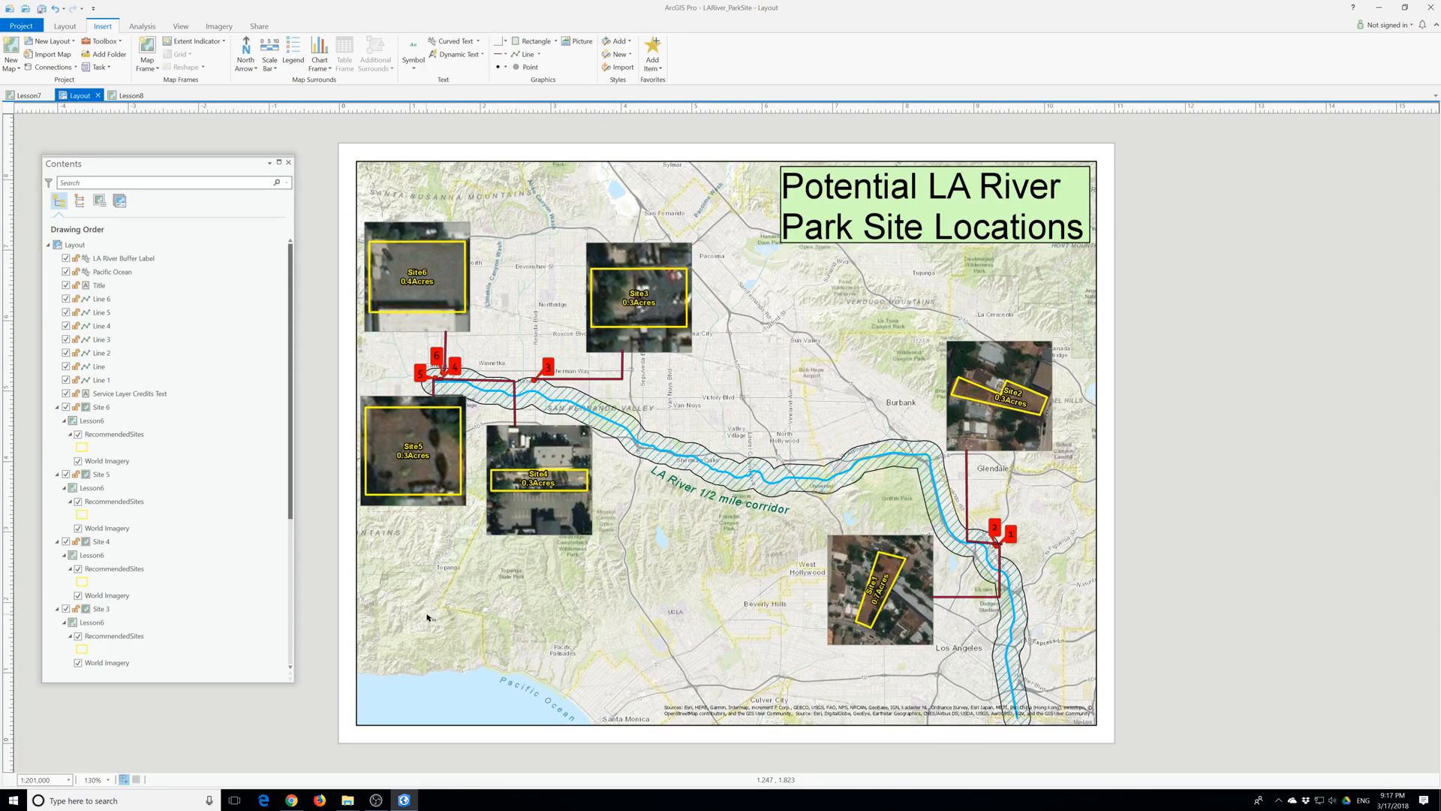
# Narrow the service layer credits text to about 2.03 in and move it over the ocean in the map's lower-left corner.
pyautogui.click(834, 719)
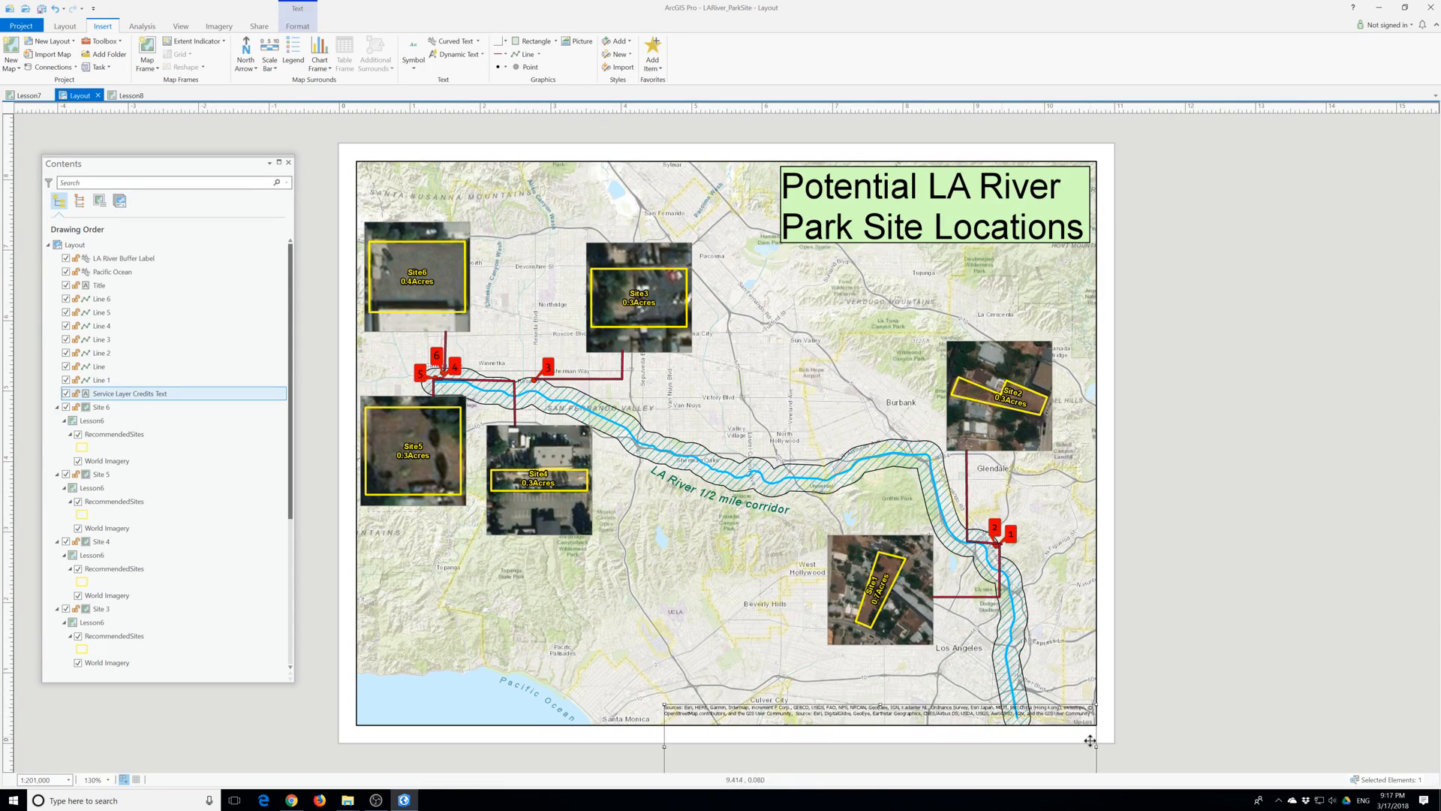
pyautogui.moveTo(1098, 752); pyautogui.dragTo(807, 745)
pyautogui.moveTo(705, 701); pyautogui.dragTo(406, 678)
pyautogui.click(549, 748)
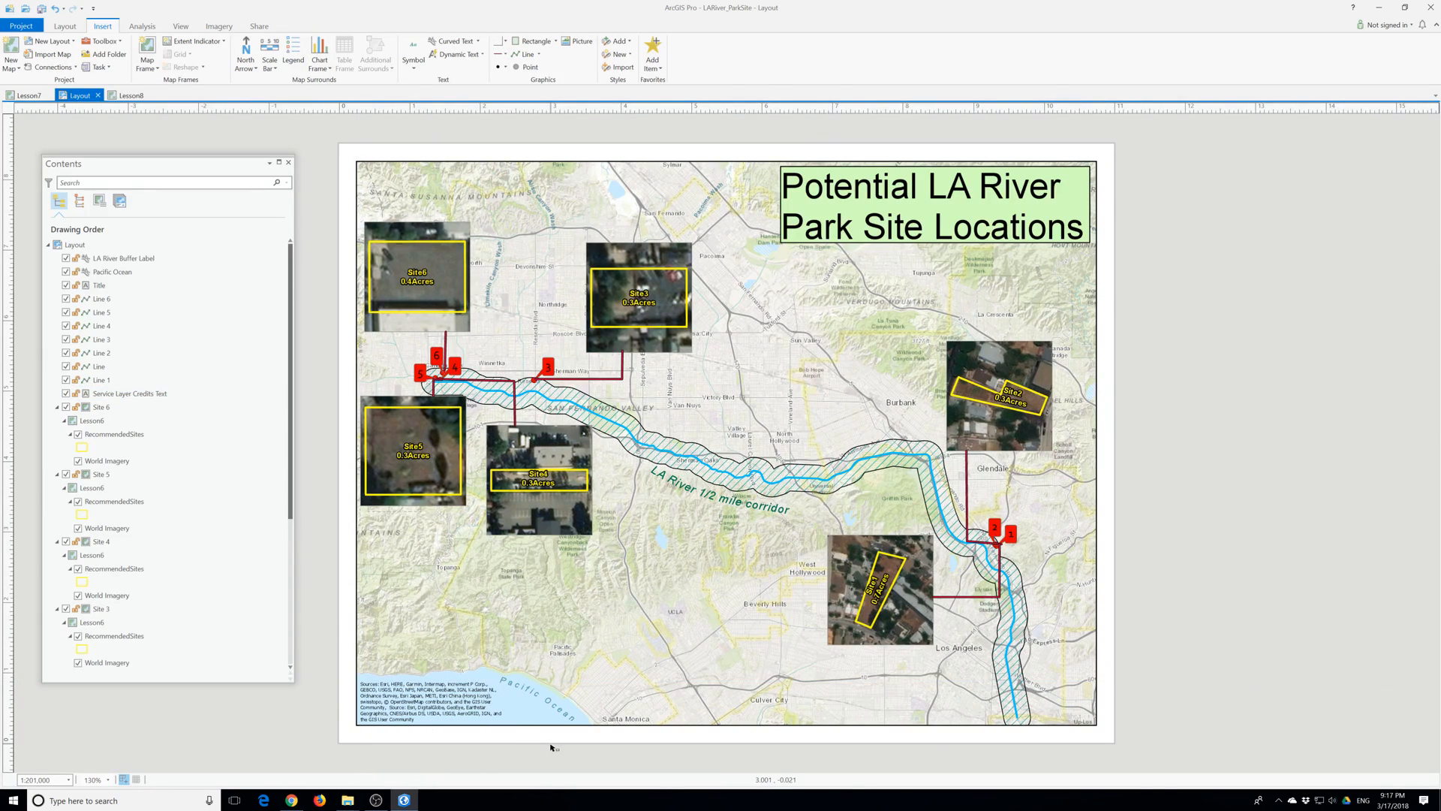
pyautogui.click(433, 702)
pyautogui.moveTo(396, 680); pyautogui.dragTo(425, 683)
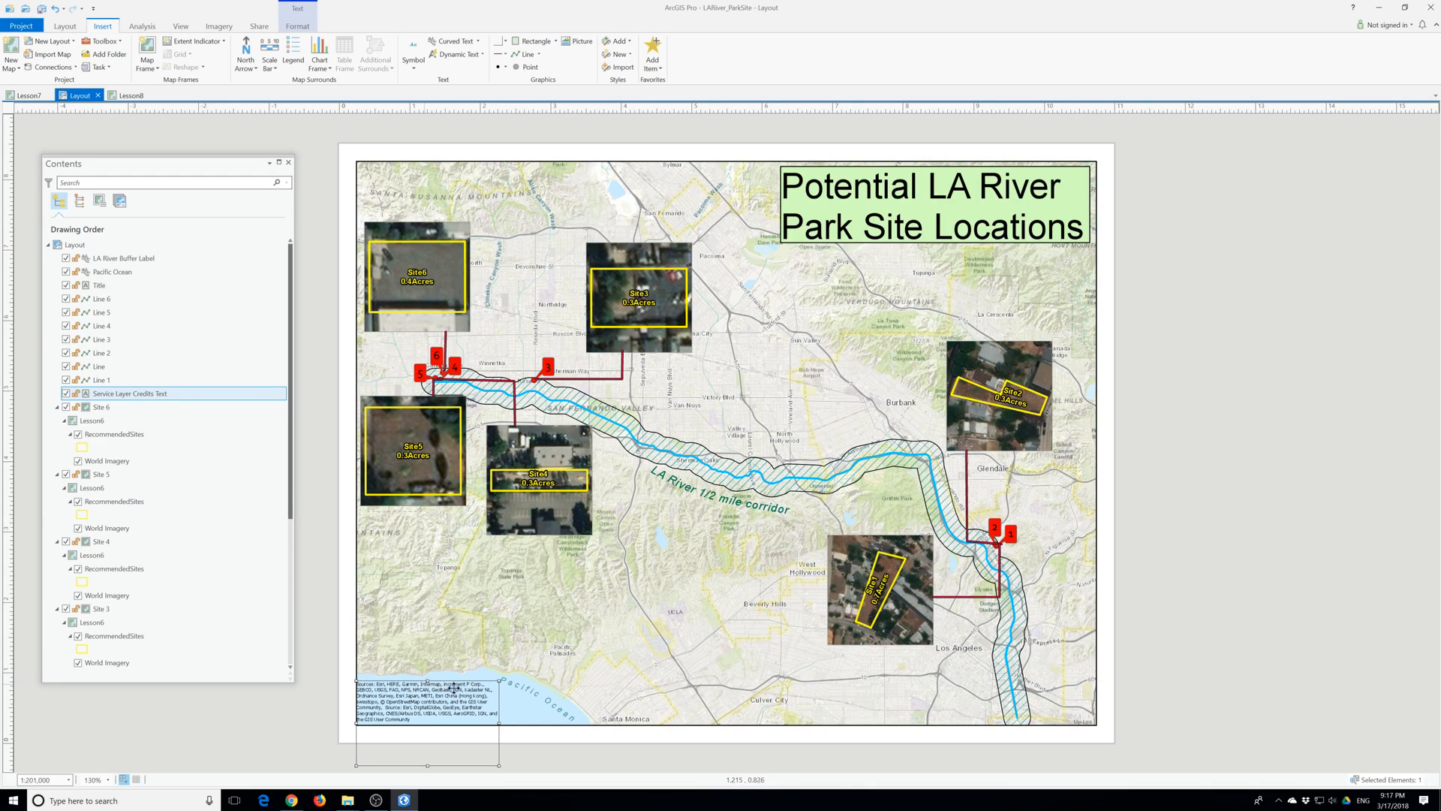
# Set the service layer credits text color to dark gray in its text symbol properties and apply it.
pyautogui.doubleClick(437, 705)
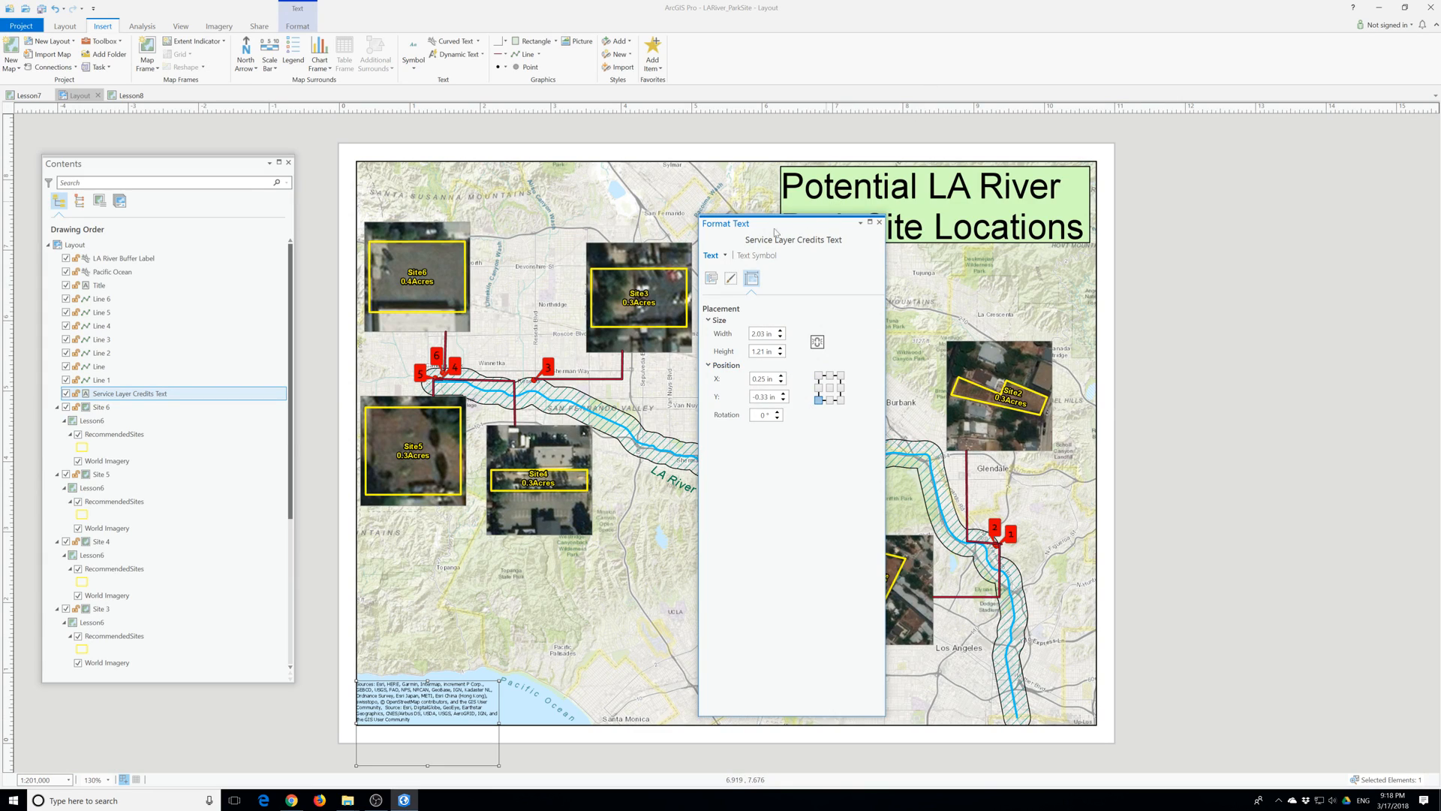
pyautogui.click(752, 257)
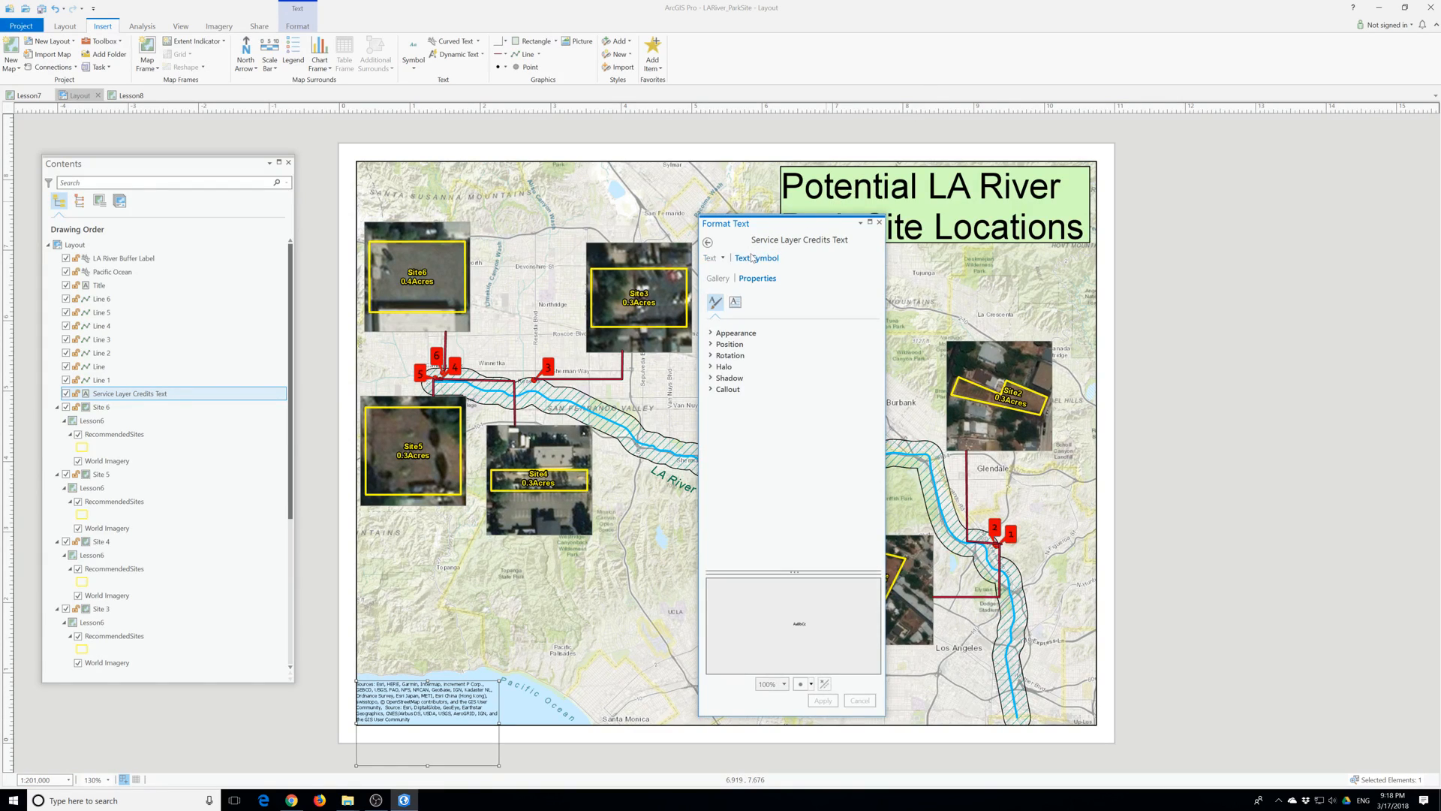
pyautogui.click(732, 334)
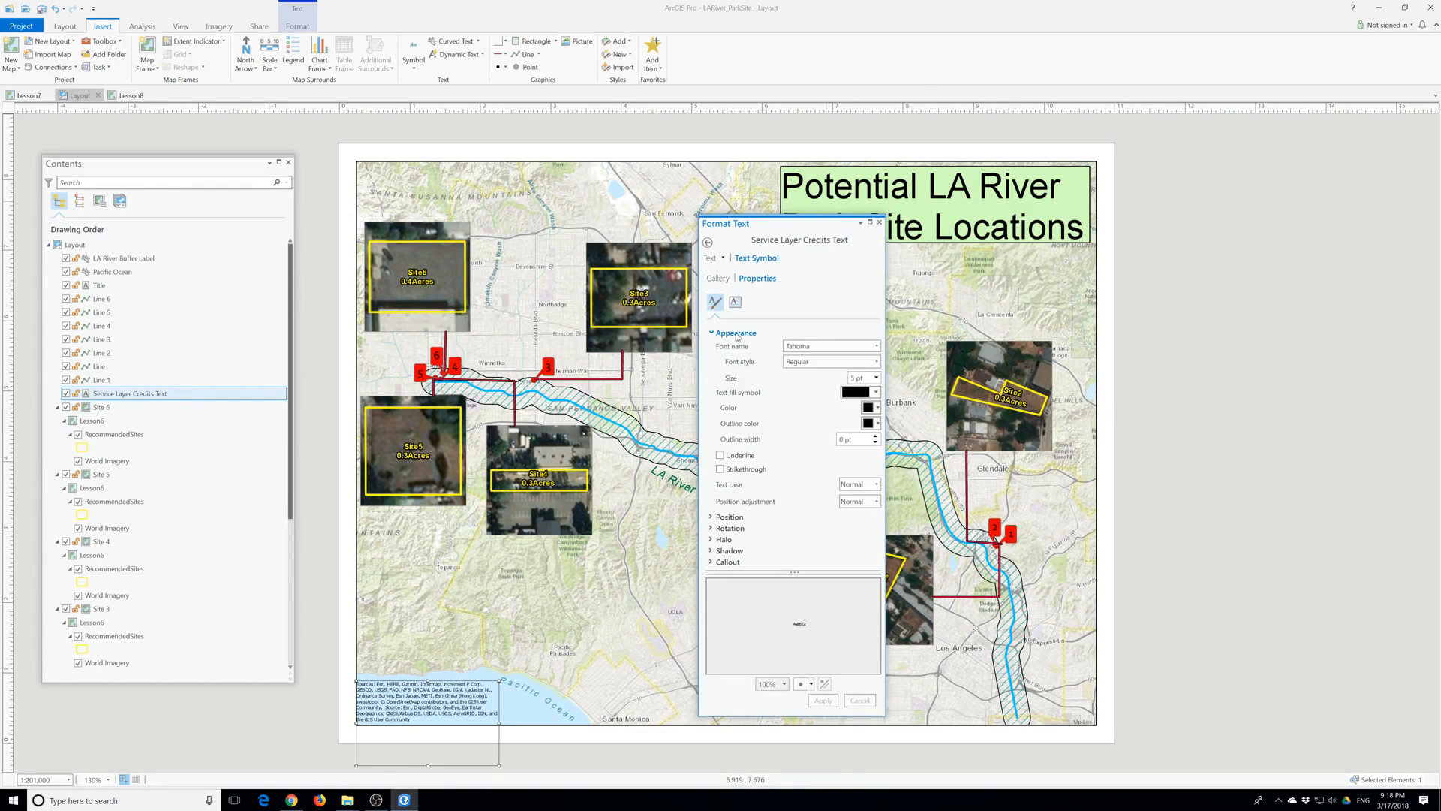
pyautogui.click(876, 407)
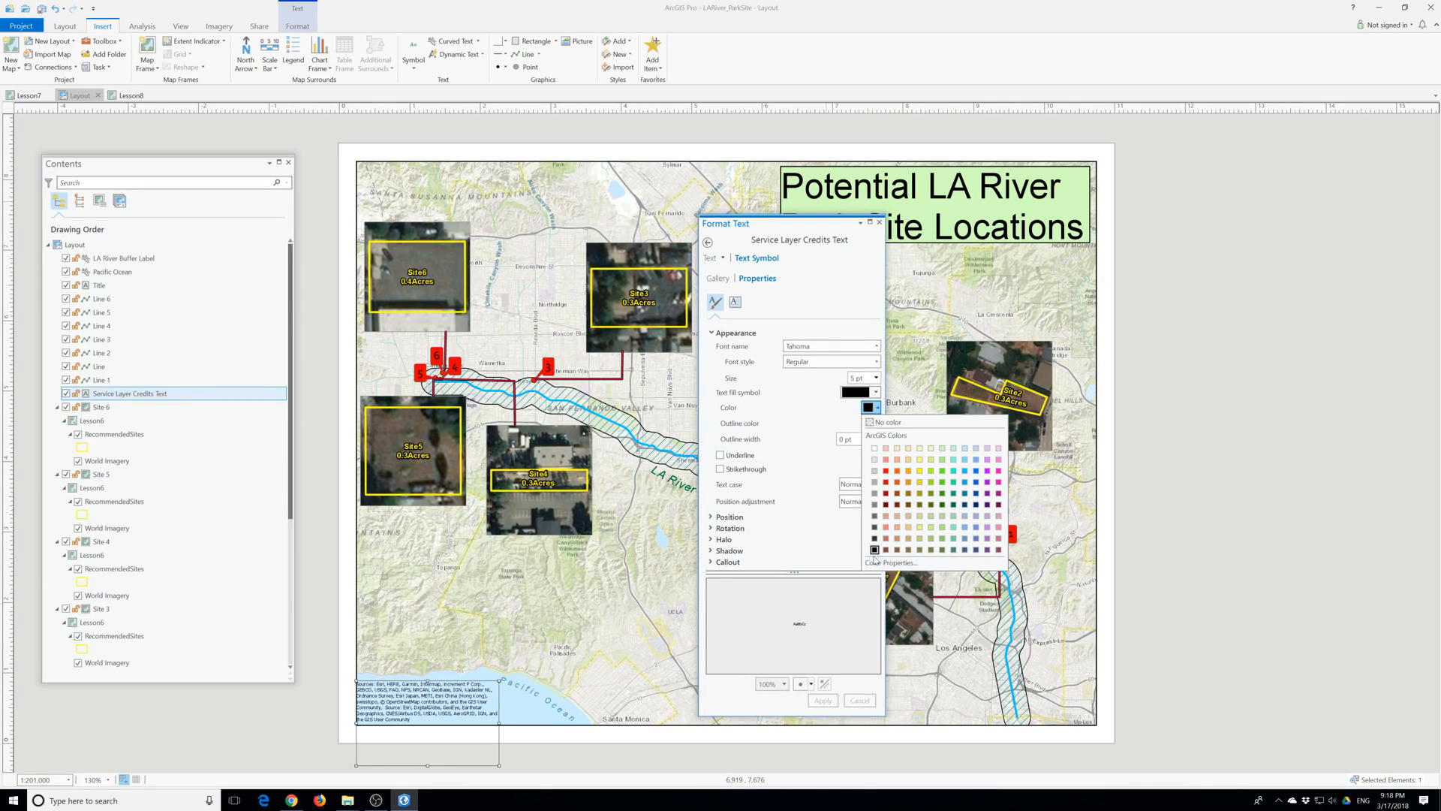
pyautogui.click(874, 516)
pyautogui.click(830, 702)
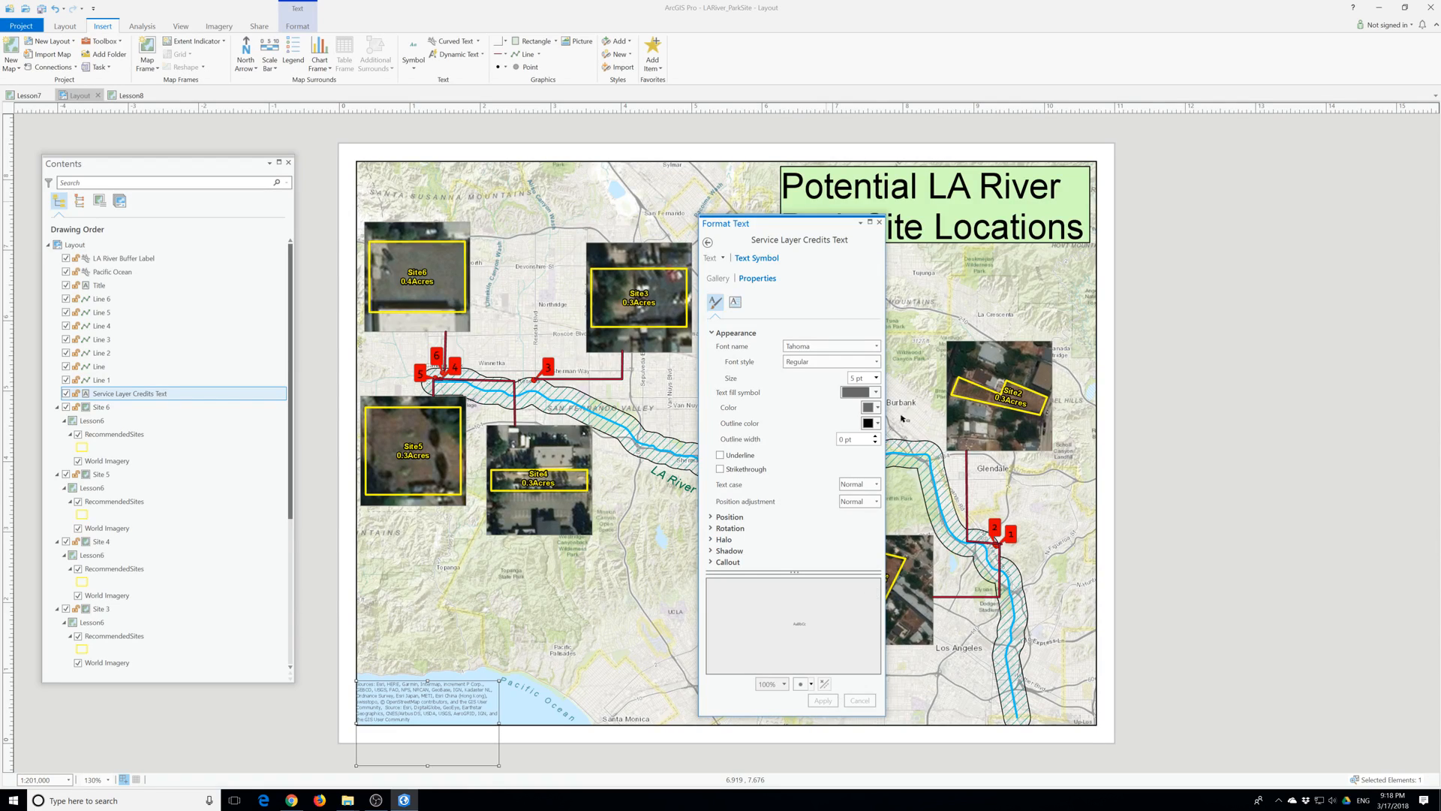
pyautogui.click(879, 222)
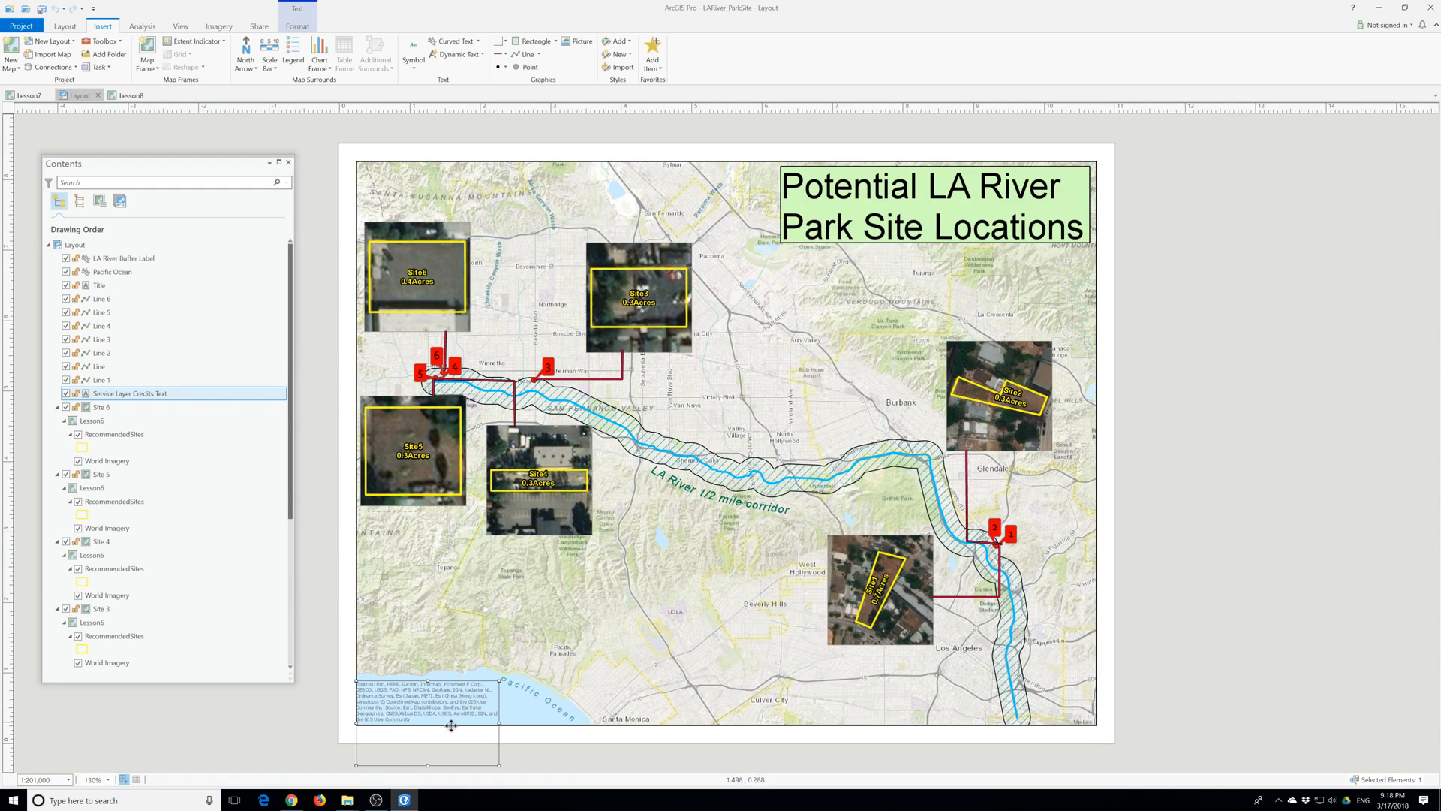
pyautogui.click(551, 744)
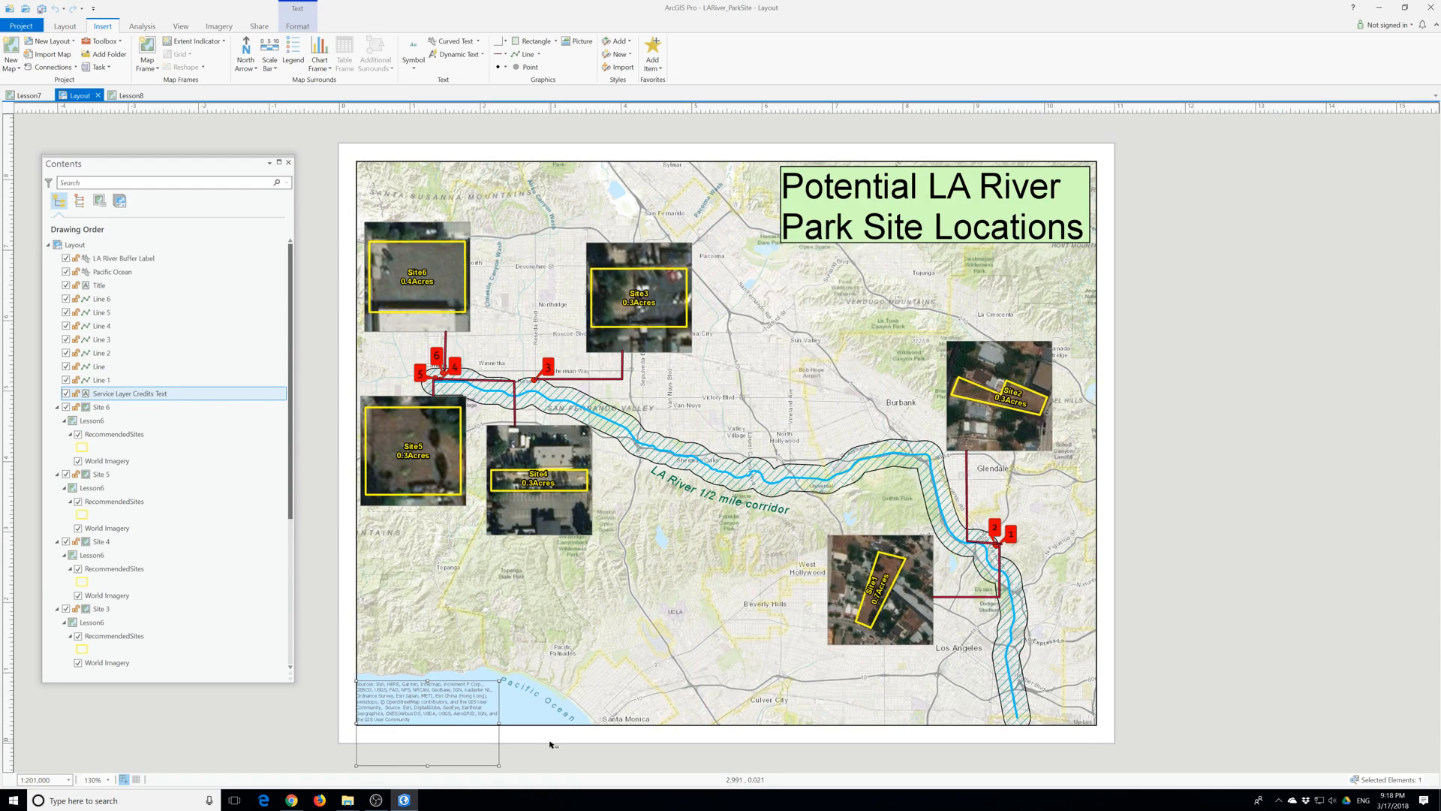
# Shift the service layer credits text slightly away from the map frame's left edge.
pyautogui.click(436, 697)
pyautogui.moveTo(391, 679); pyautogui.dragTo(396, 679)
pyautogui.click(548, 745)
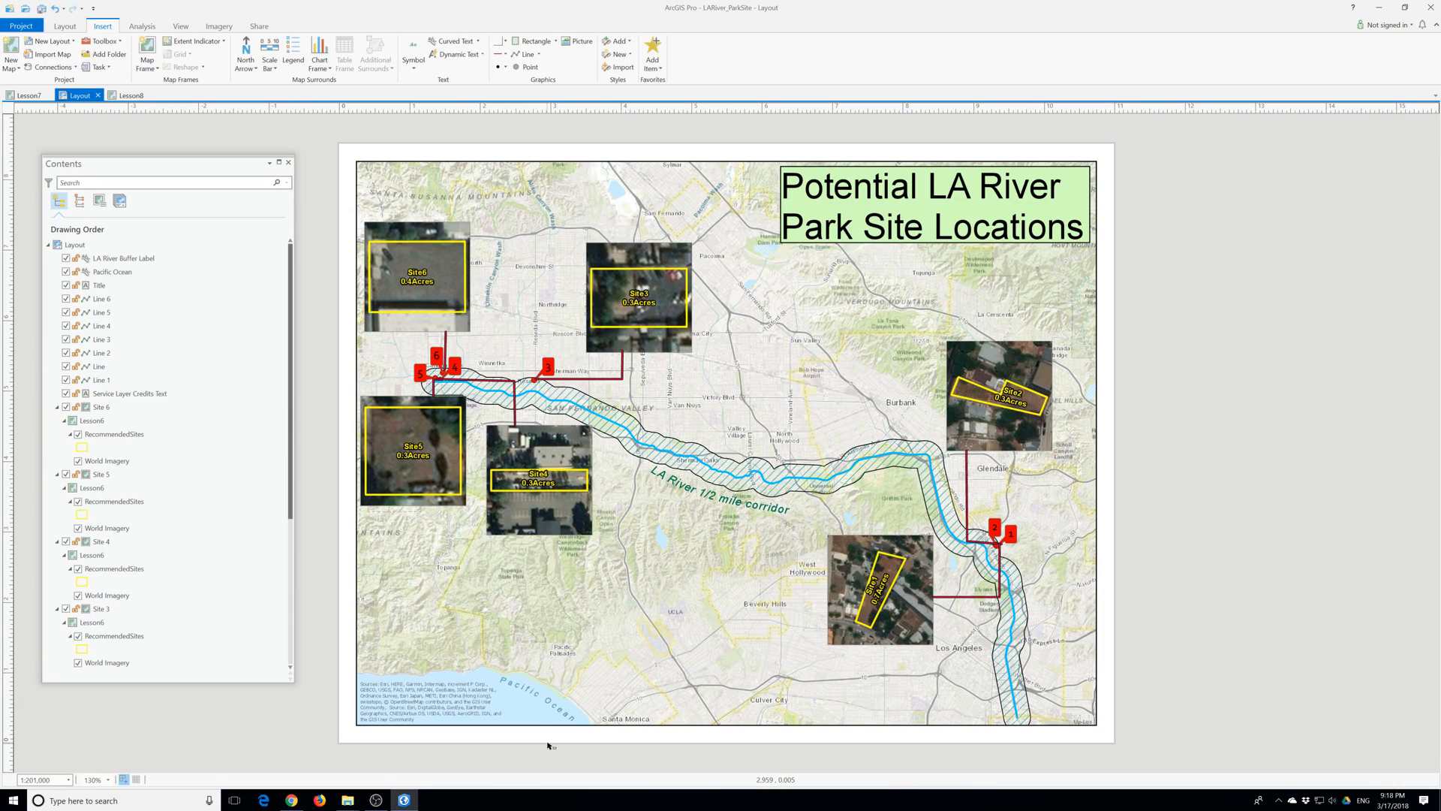
# Move the service layer credits text to the map's lower edge just west of the river and widen it to about 2.56 in.
pyautogui.click(427, 703)
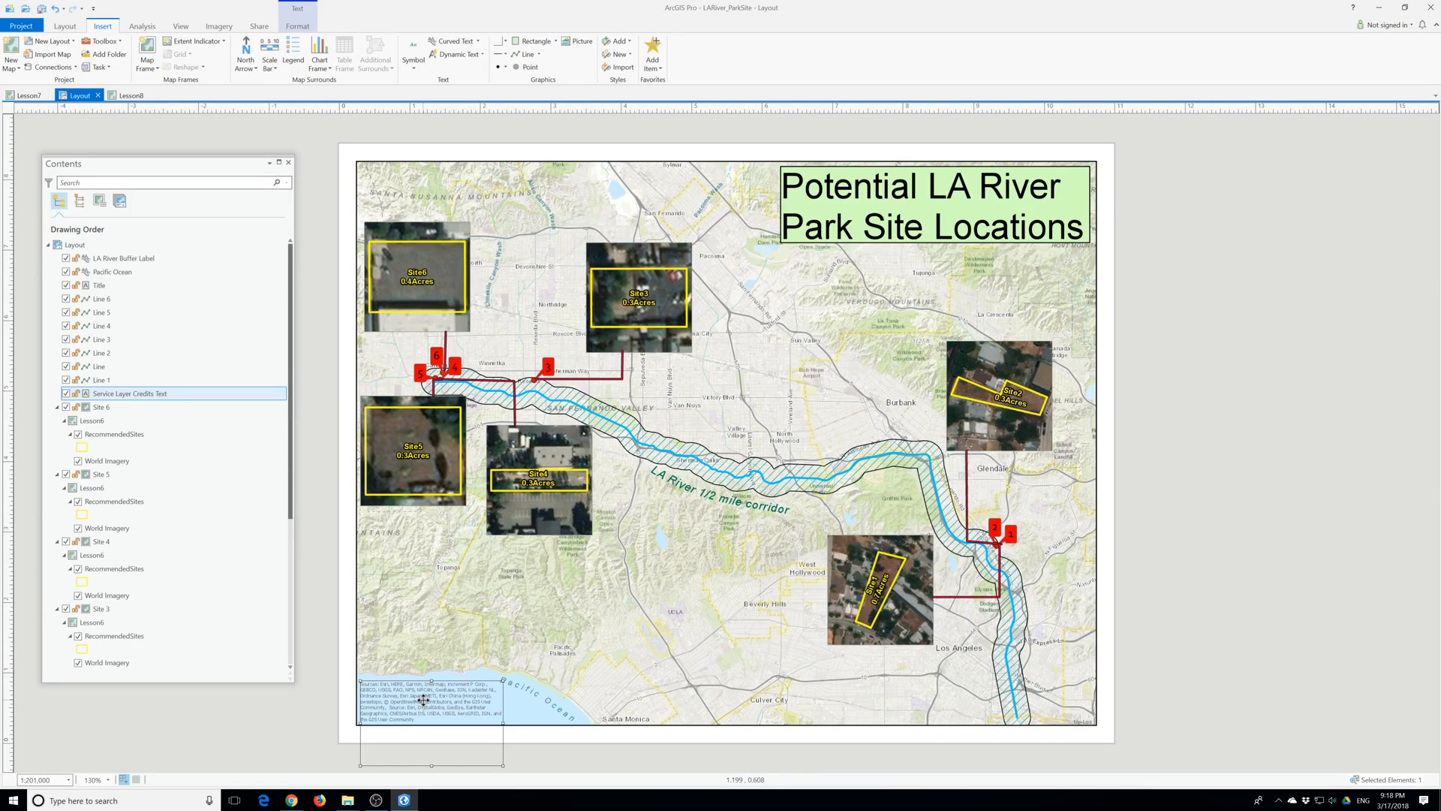
pyautogui.moveTo(424, 699); pyautogui.dragTo(861, 698)
pyautogui.moveTo(946, 725); pyautogui.dragTo(984, 737)
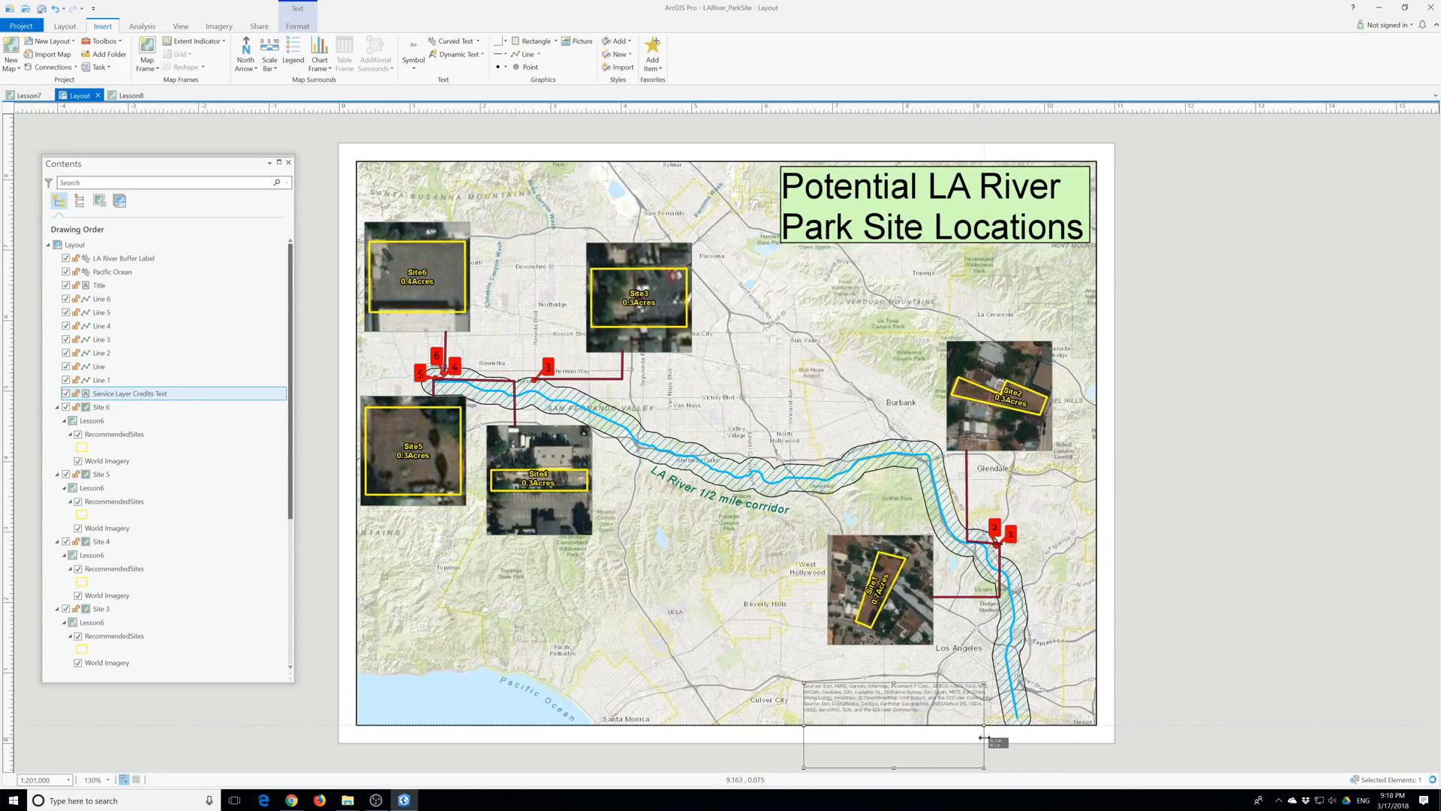
pyautogui.moveTo(837, 685); pyautogui.dragTo(832, 692)
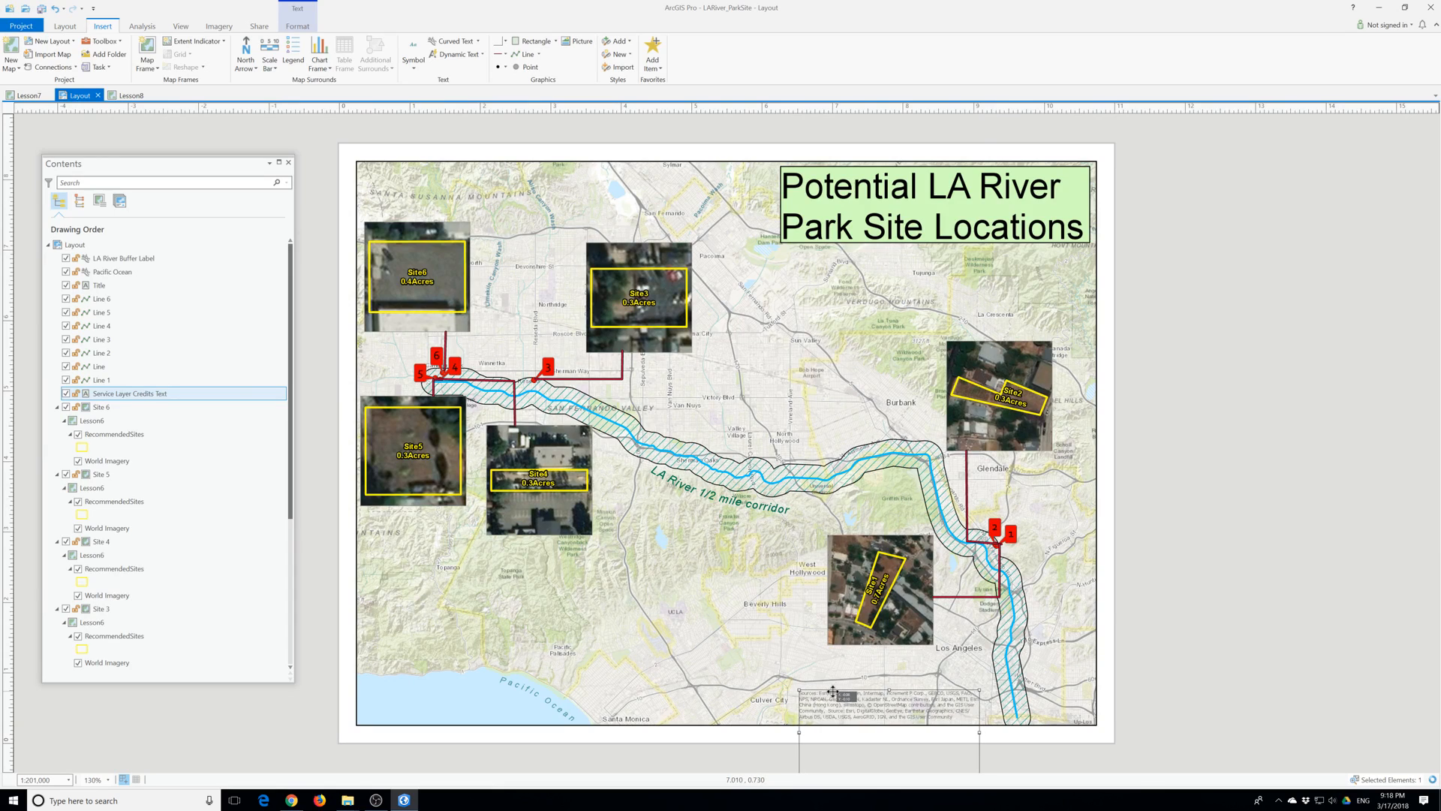
# Give the service layer credits text a light gray halo, apply it, and slightly lower the text box's upper edge.
pyautogui.doubleClick(880, 719)
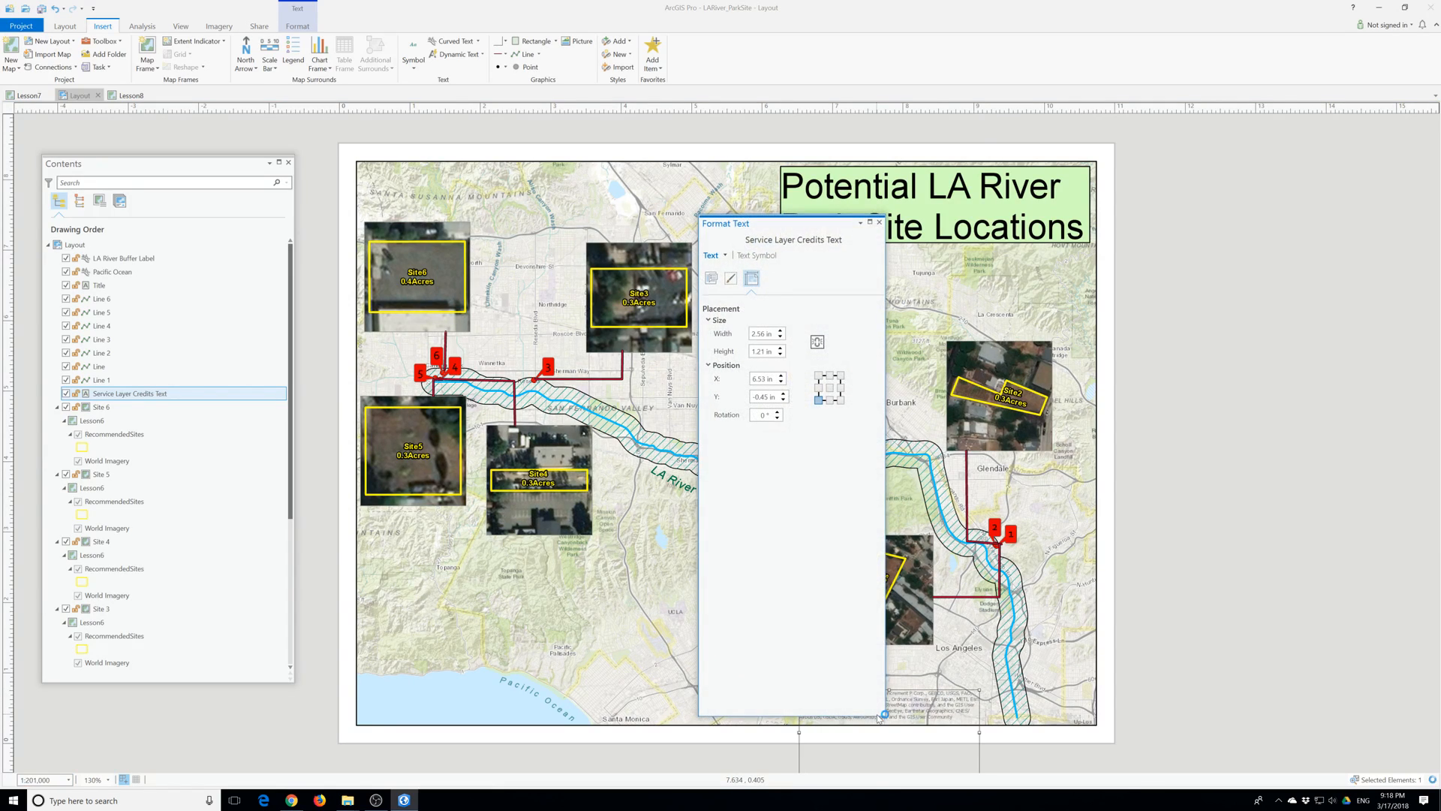
pyautogui.click(710, 279)
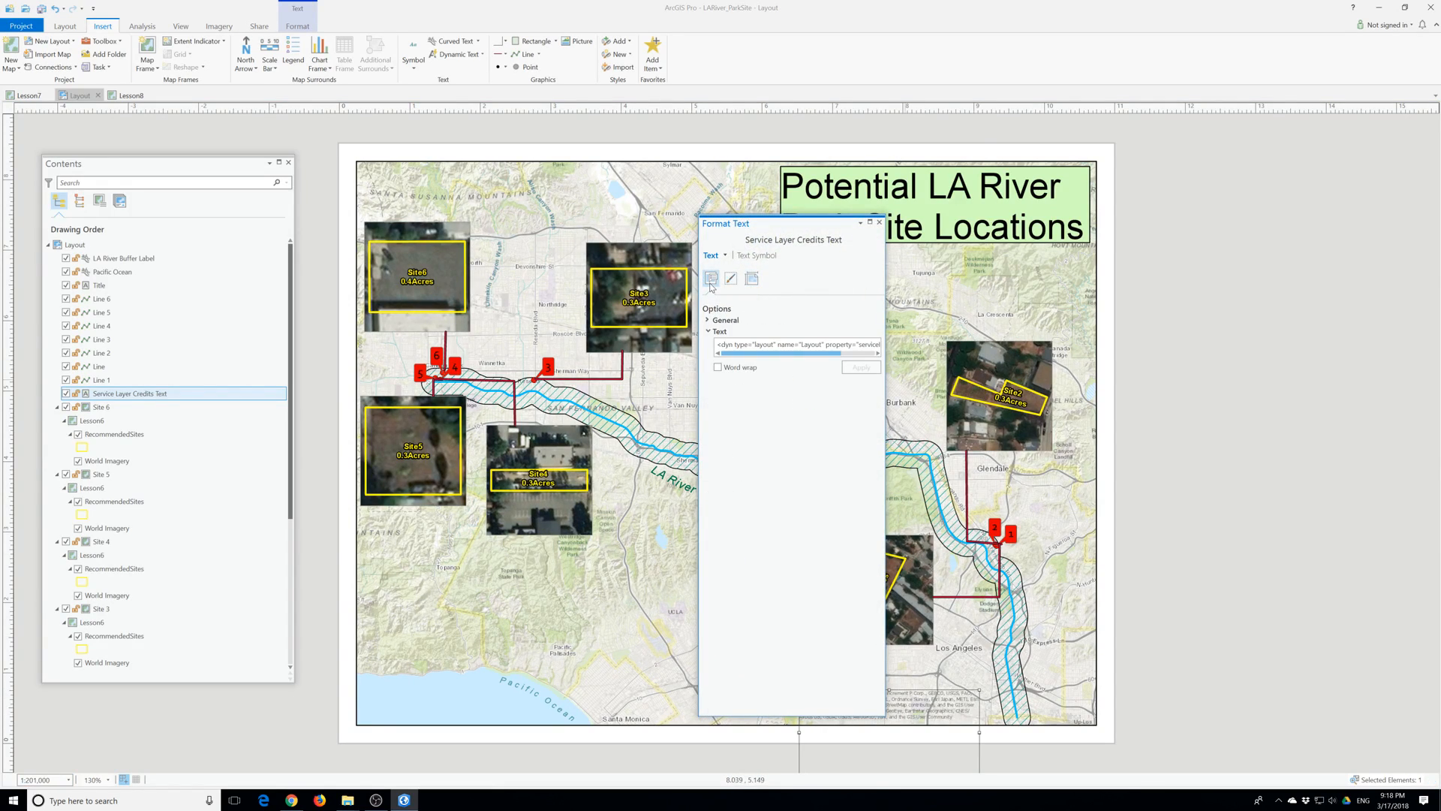
pyautogui.click(757, 256)
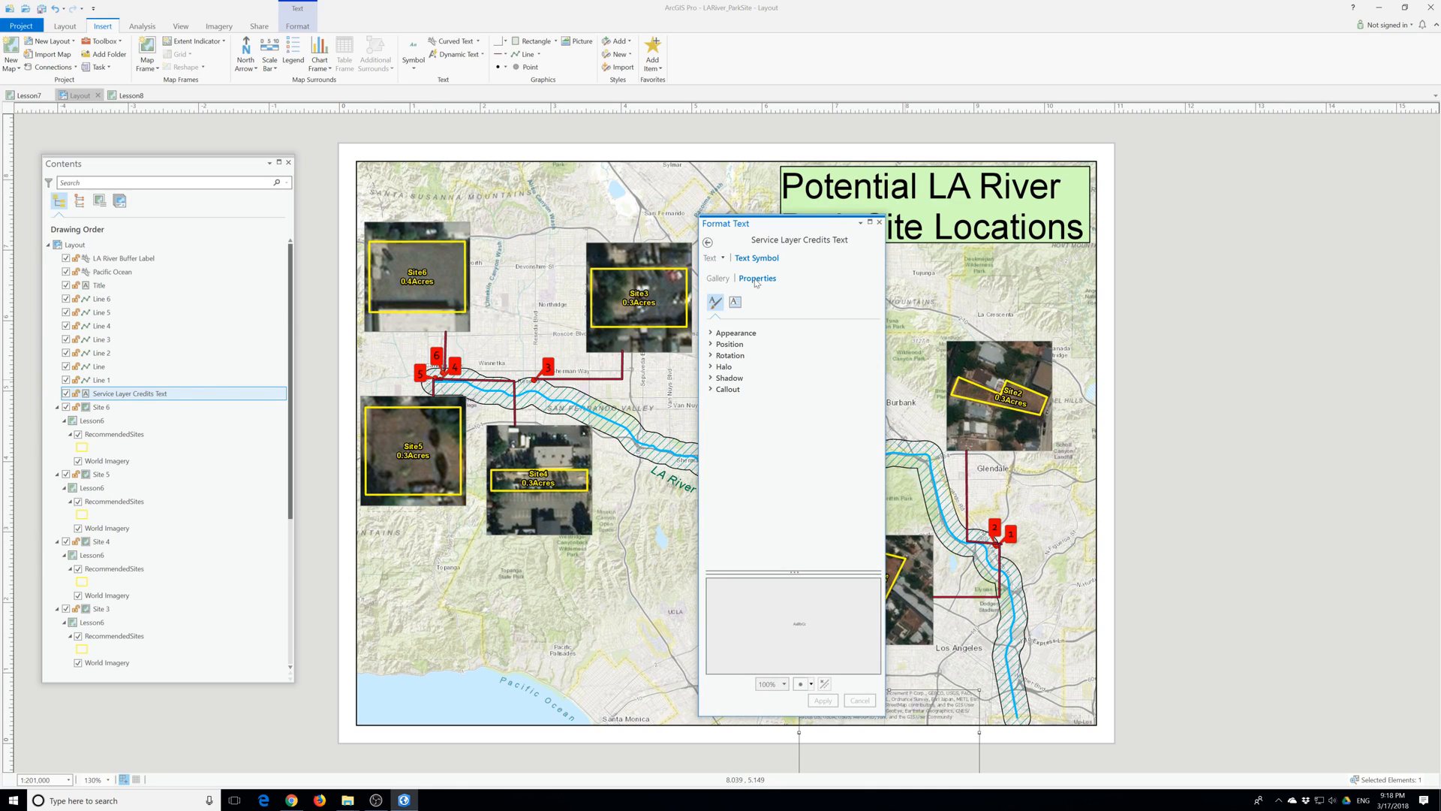
pyautogui.click(735, 333)
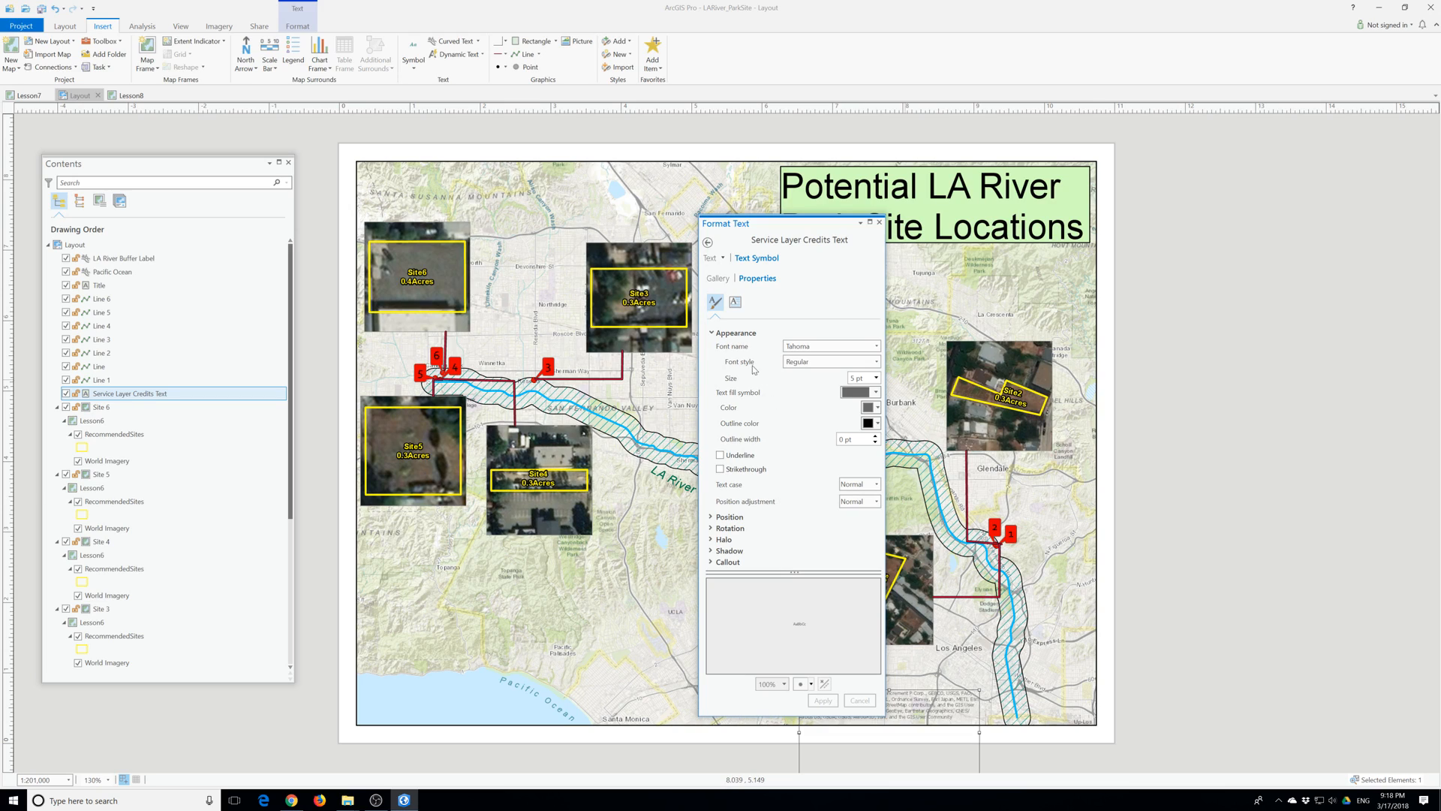
pyautogui.click(724, 540)
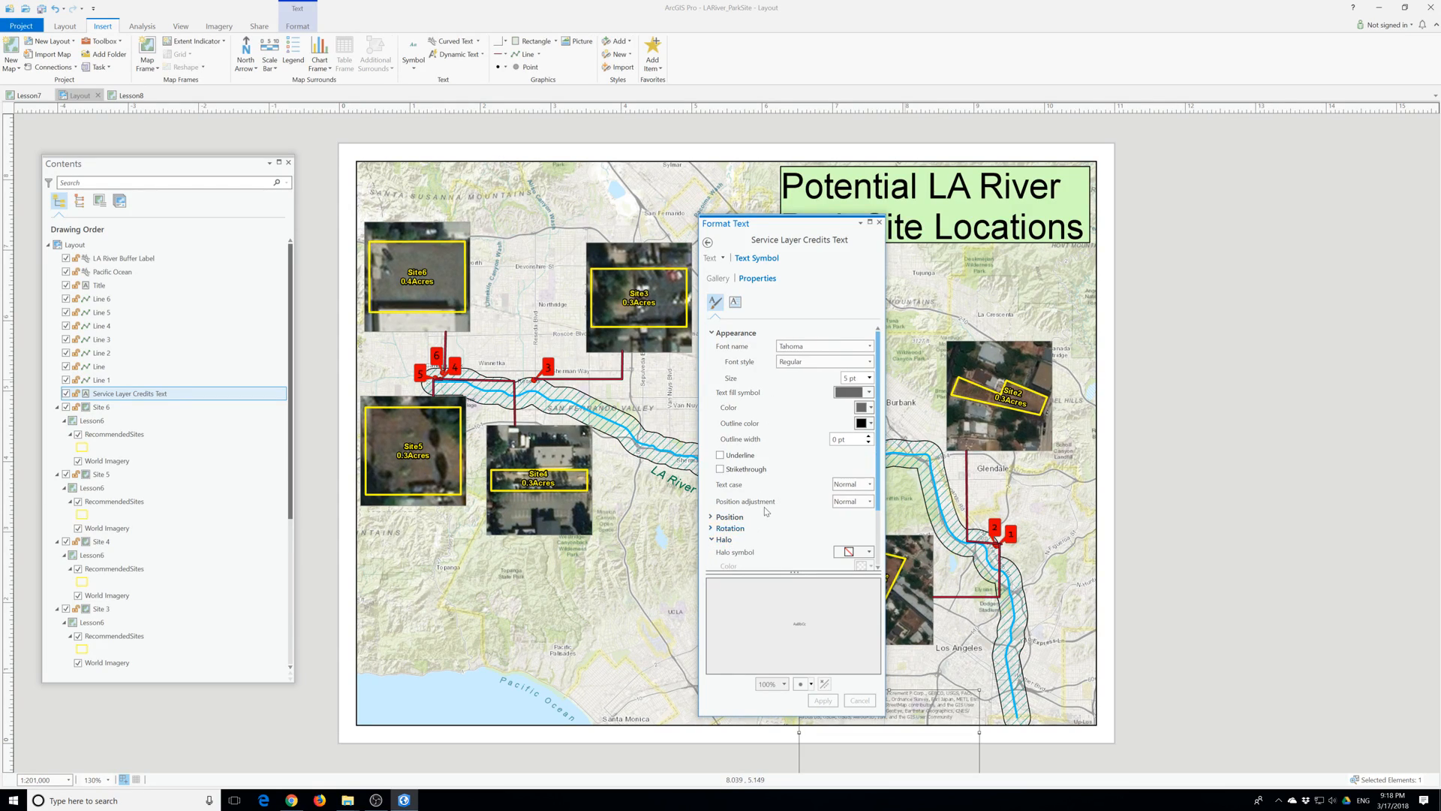
pyautogui.scroll(-2, 766, 512)
pyautogui.click(870, 499)
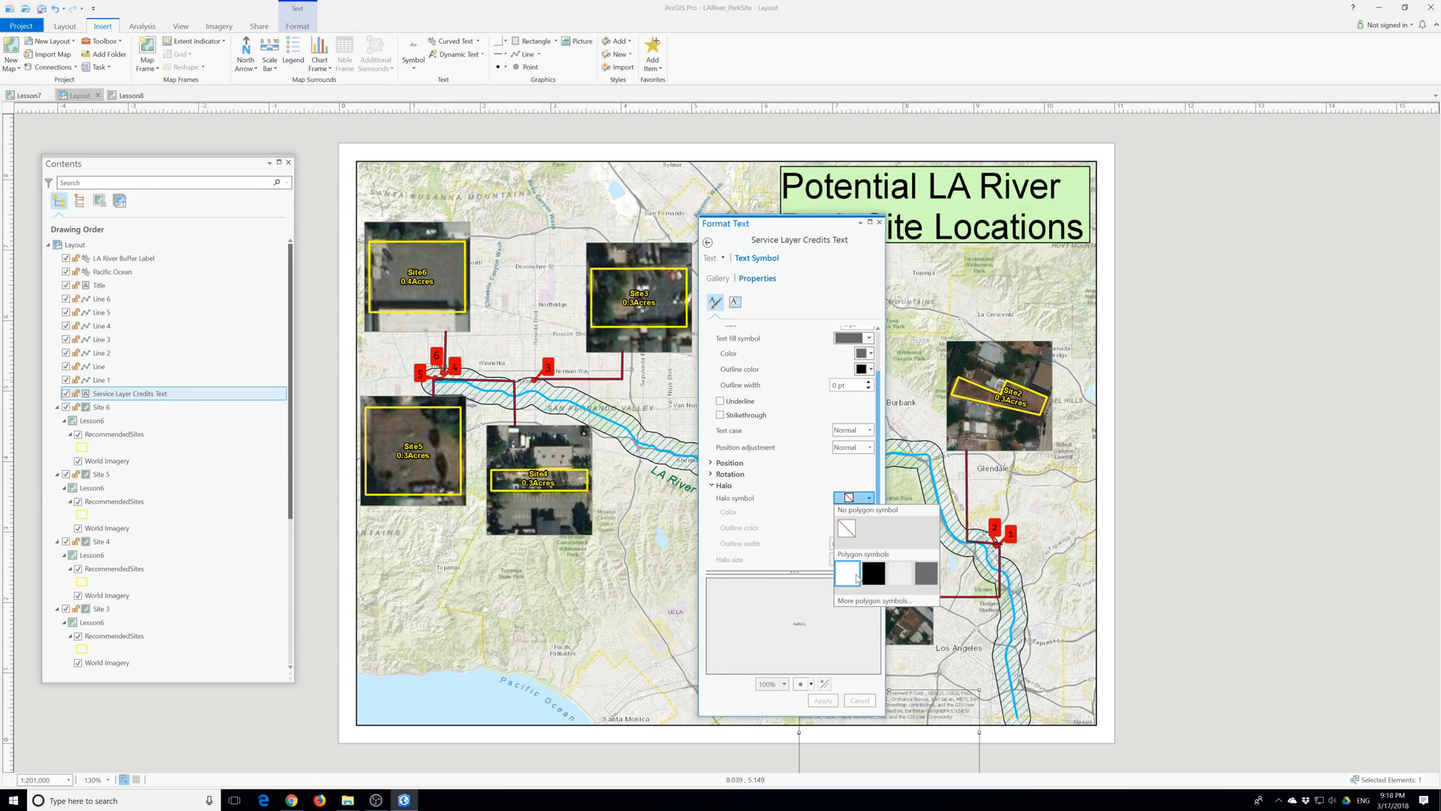
pyautogui.click(910, 581)
pyautogui.click(823, 700)
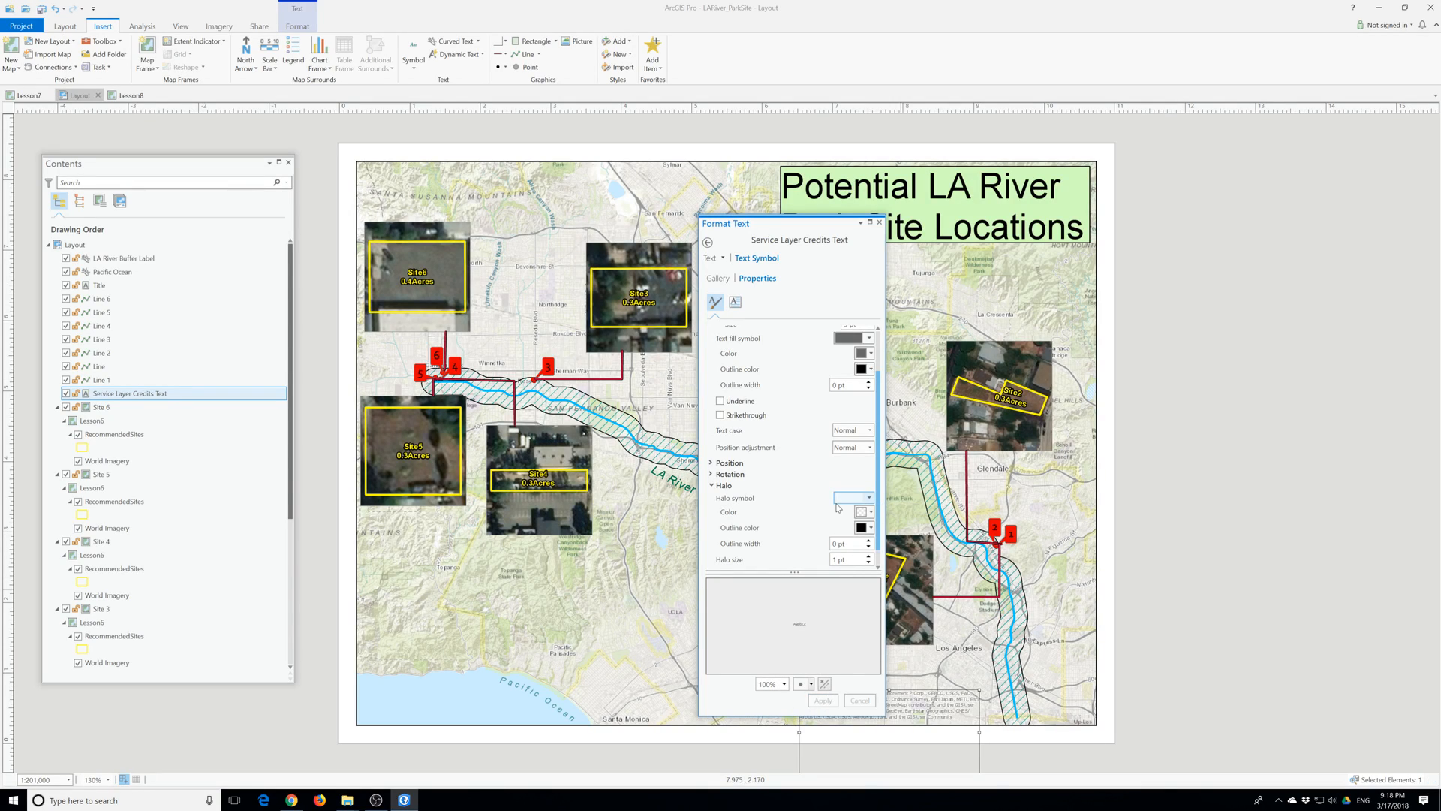
pyautogui.click(879, 222)
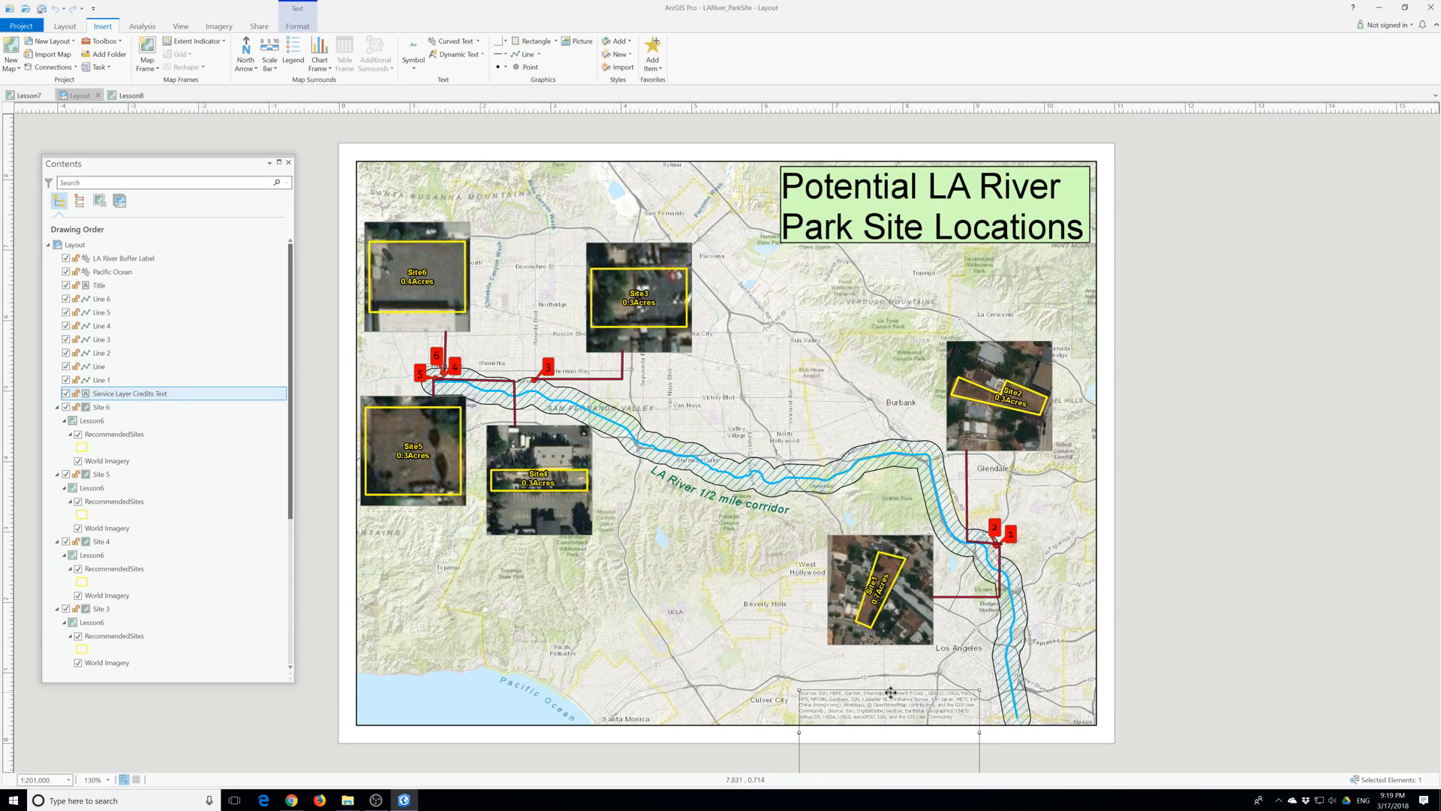
pyautogui.moveTo(889, 690); pyautogui.dragTo(890, 693)
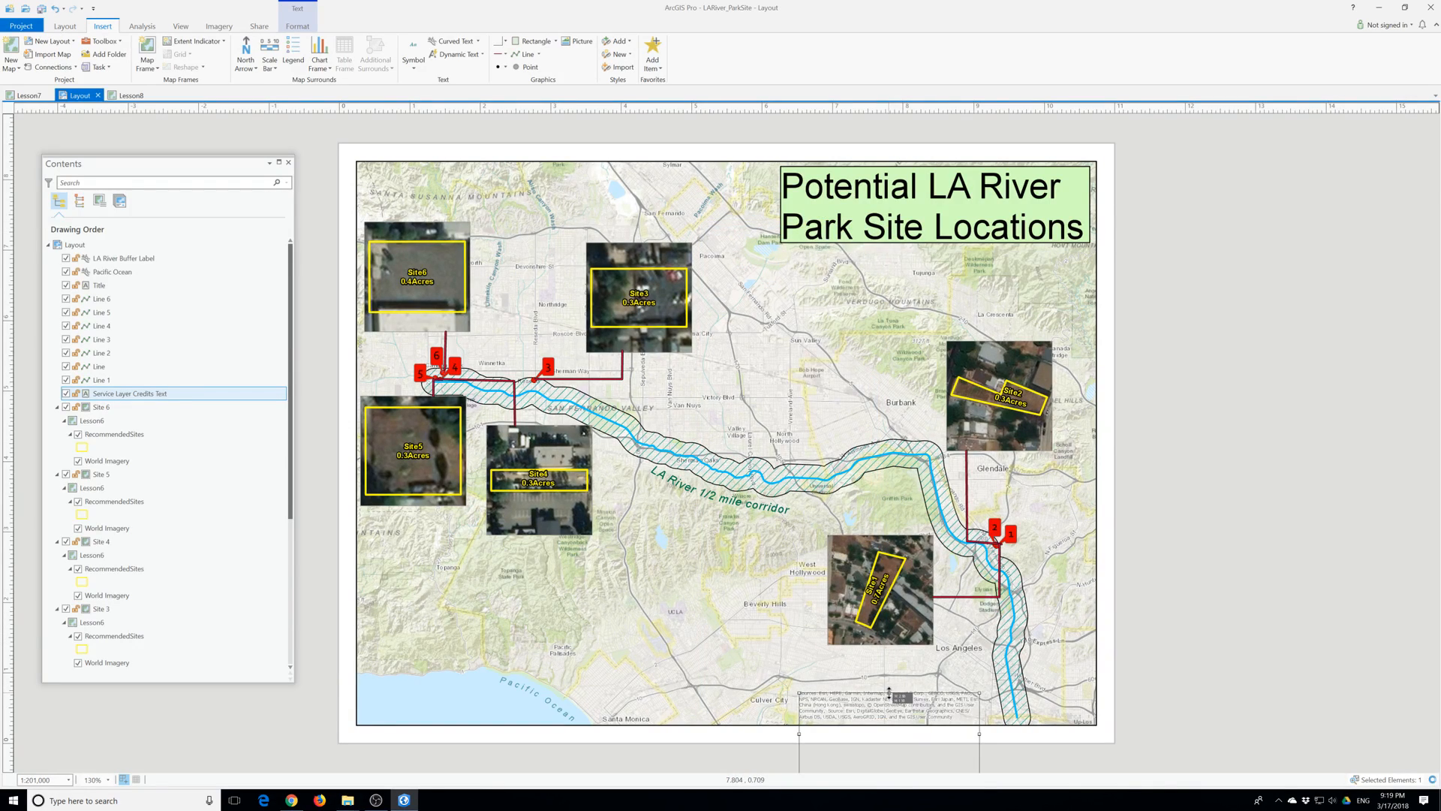
pyautogui.click(1152, 691)
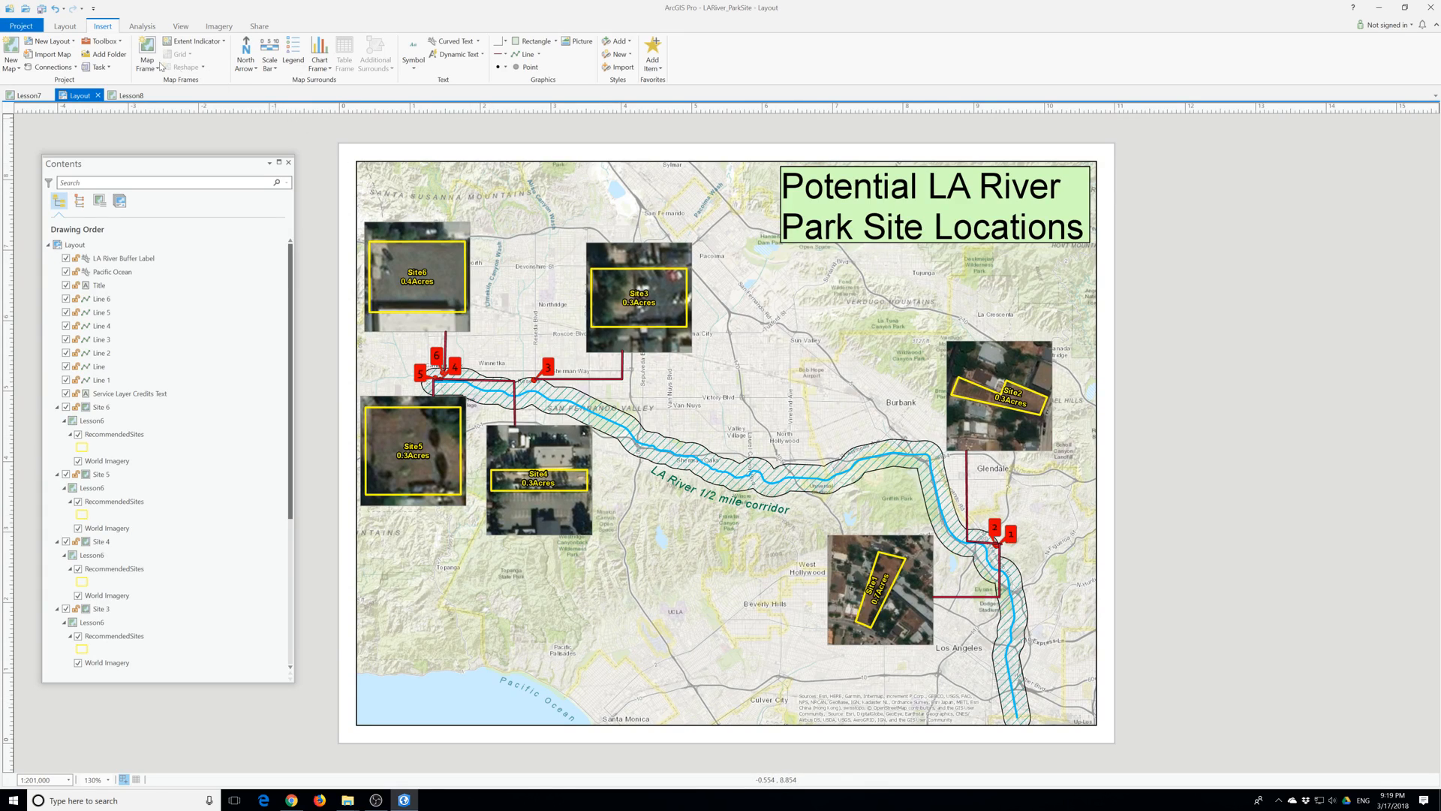
# Insert a scale bar and place it over the Pacific Ocean in the map's lower-left corner.
pyautogui.click(270, 49)
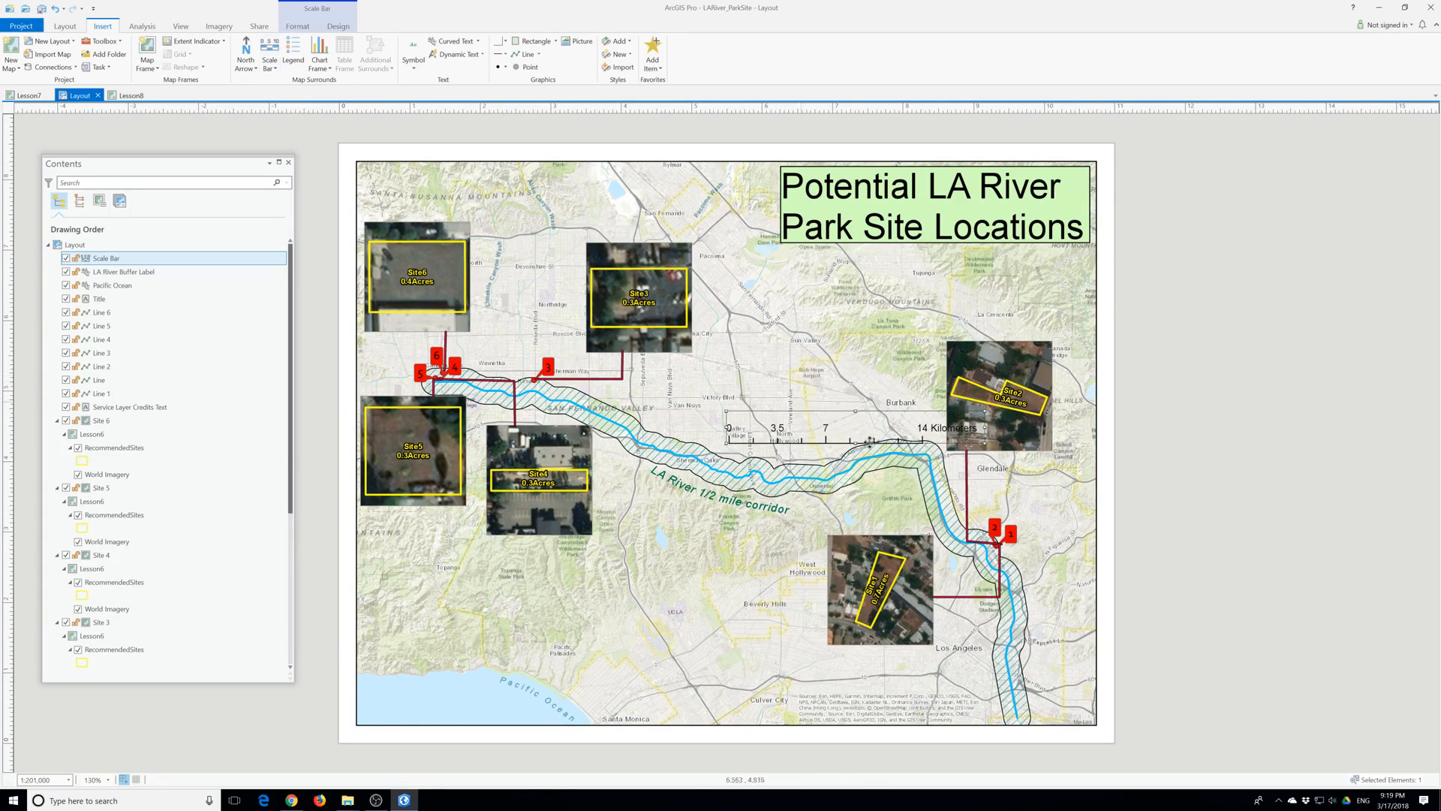
pyautogui.moveTo(900, 435); pyautogui.dragTo(535, 695)
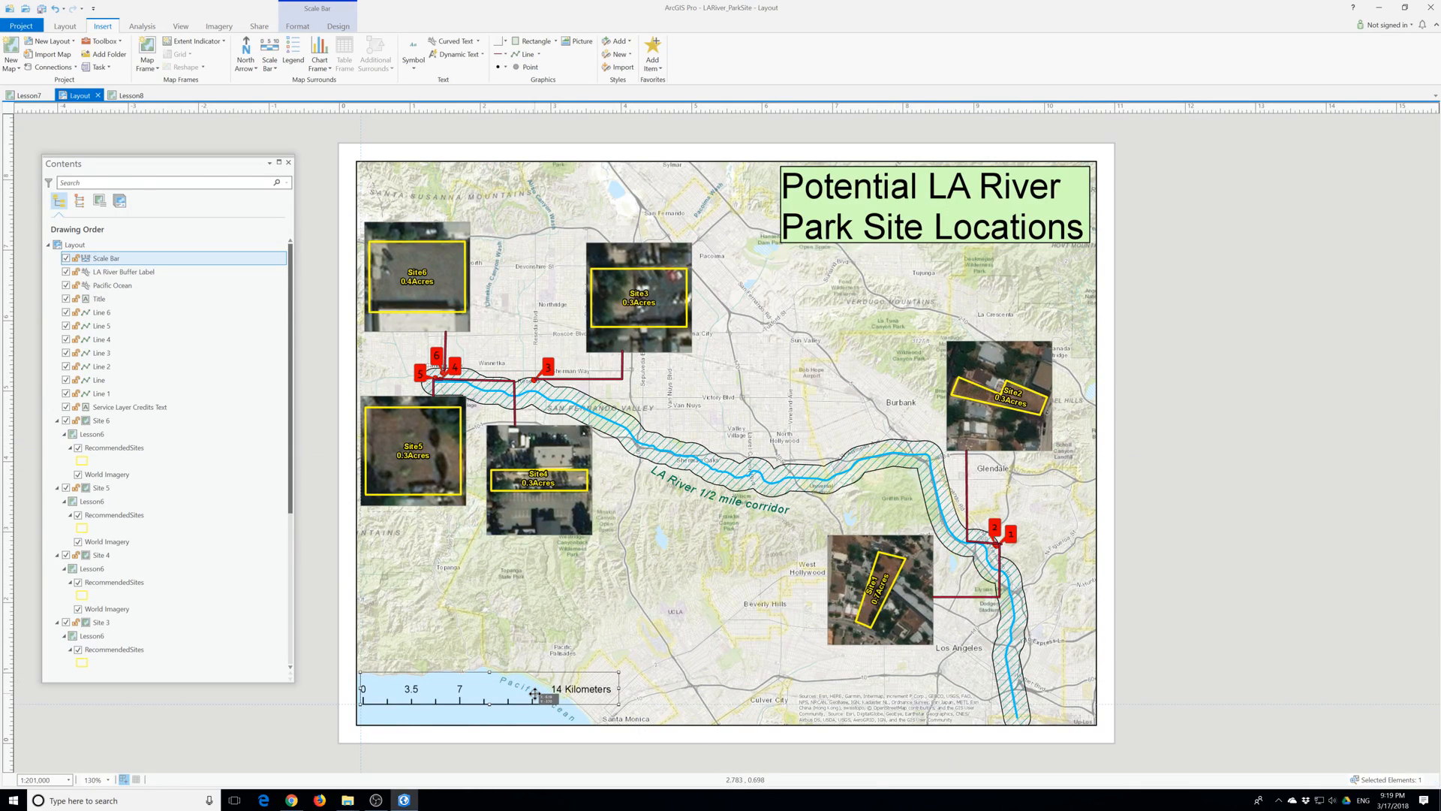
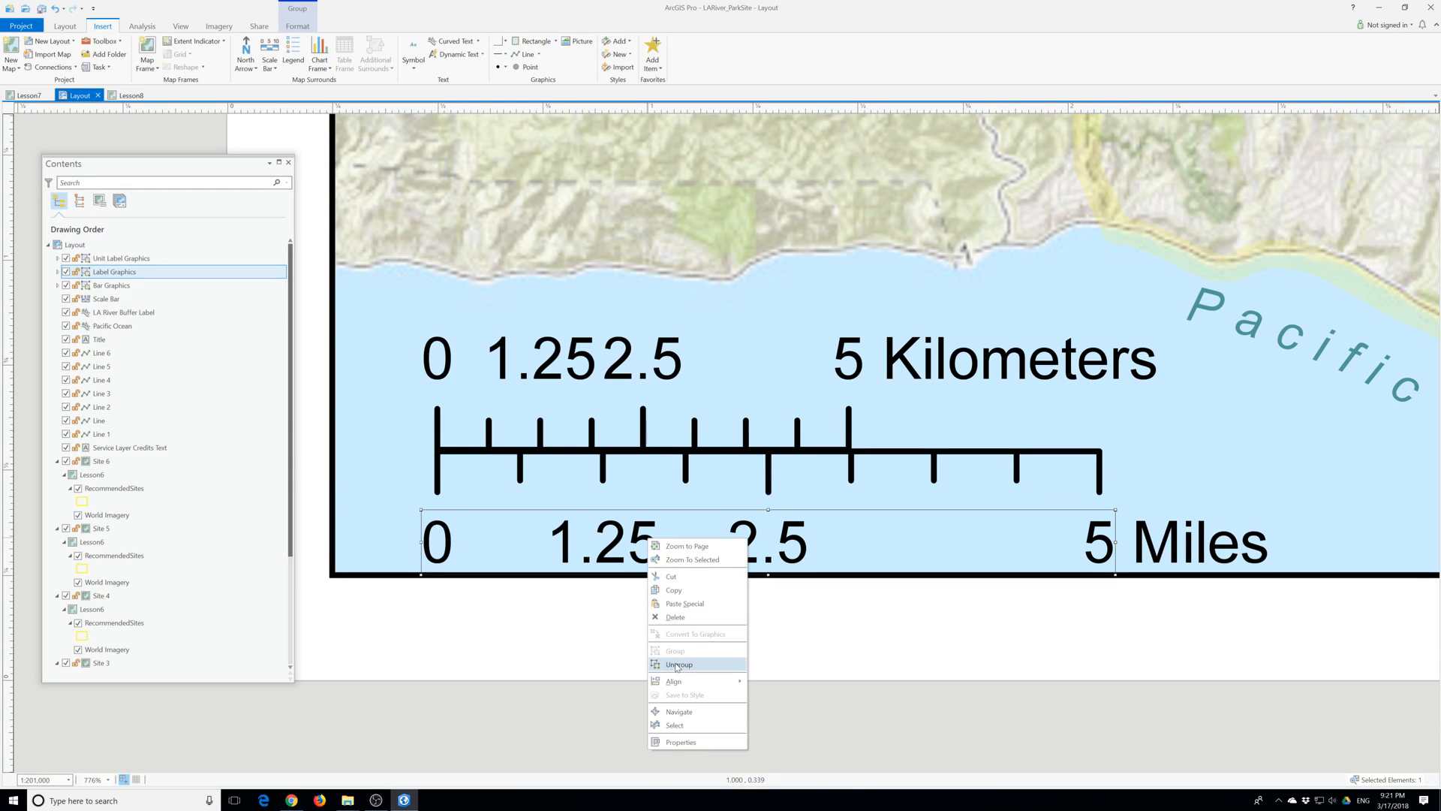
# Ungroup the scale bar's number label graphics and delete the 1.25 label from the miles scale.
pyautogui.click(677, 665)
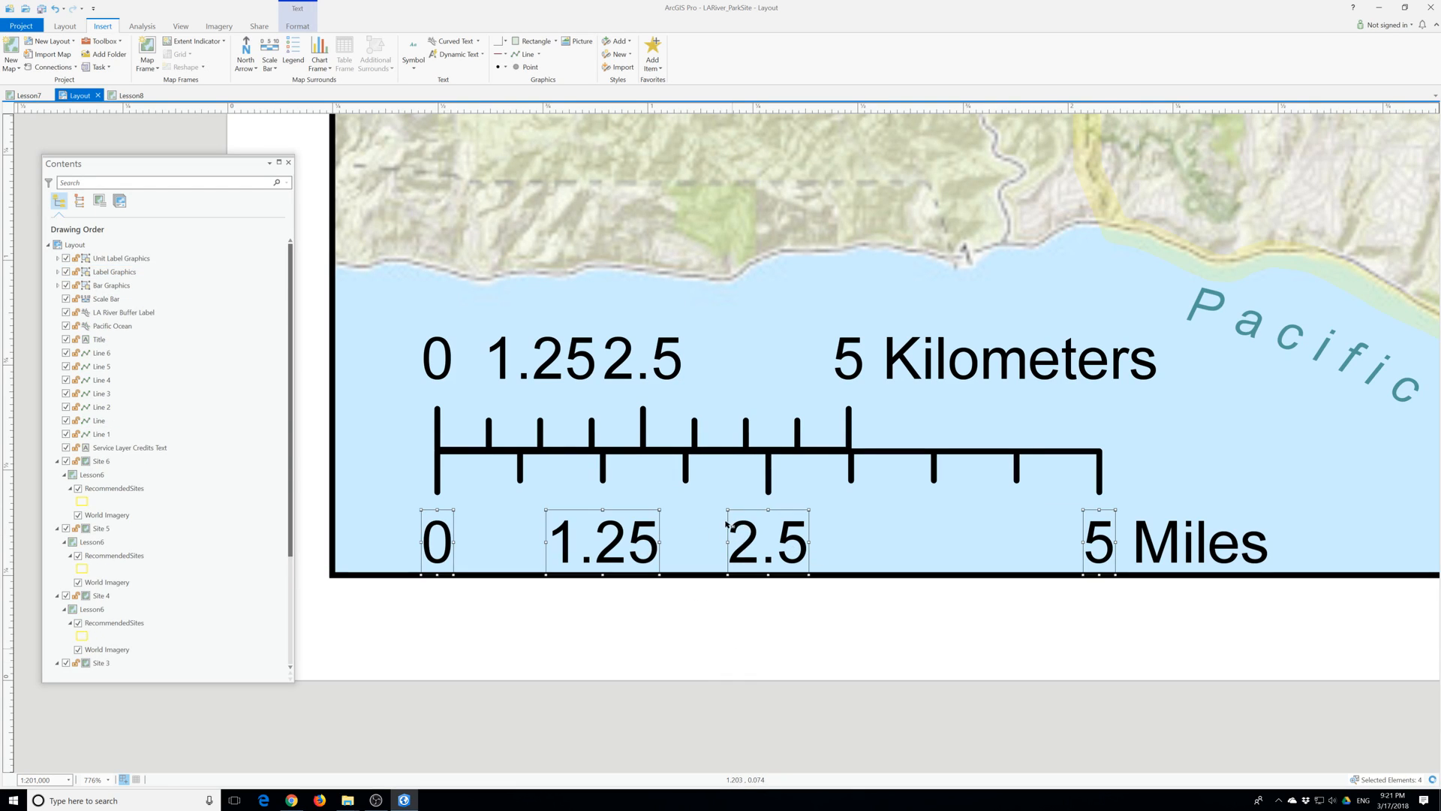
pyautogui.click(611, 533)
pyautogui.click(707, 637)
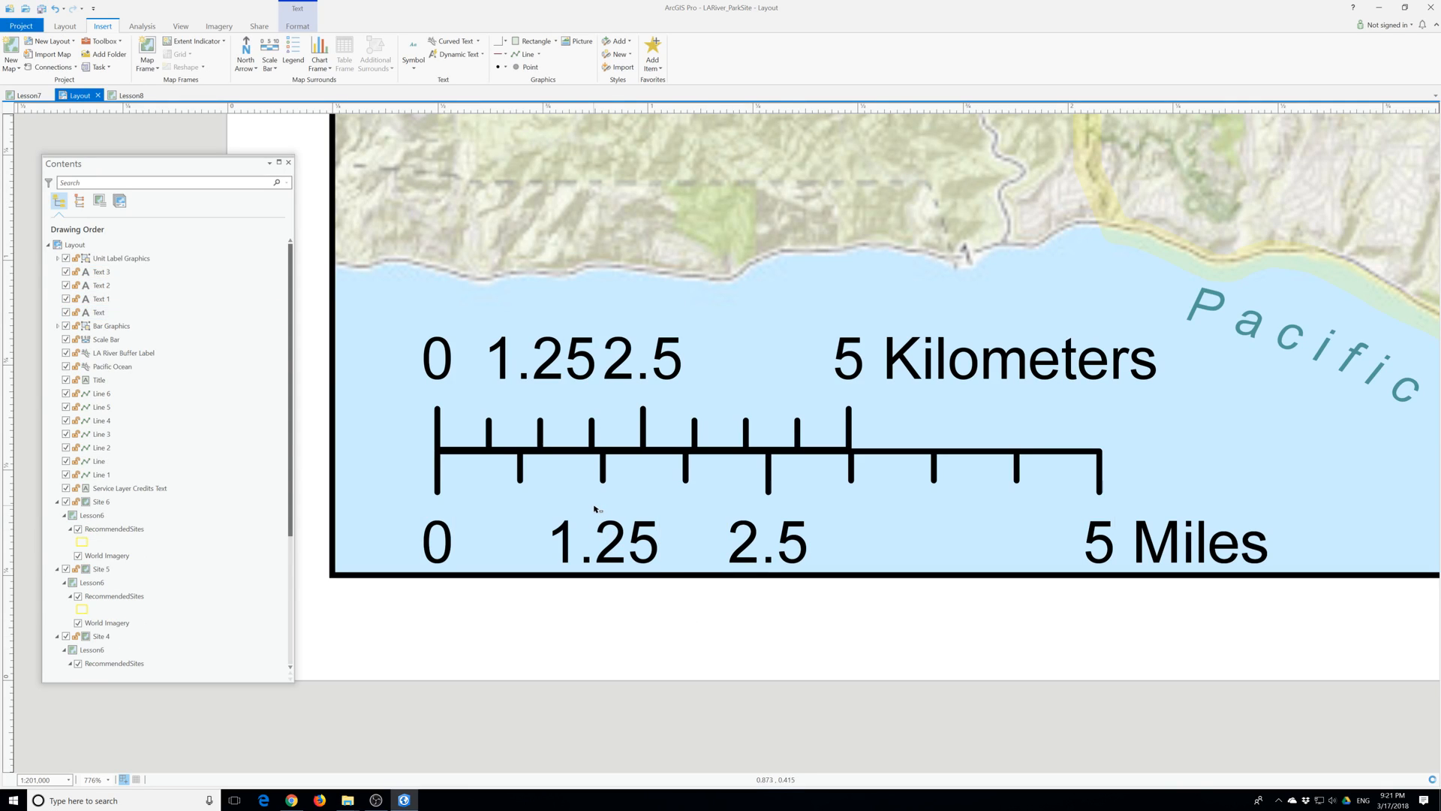
pyautogui.click(598, 518)
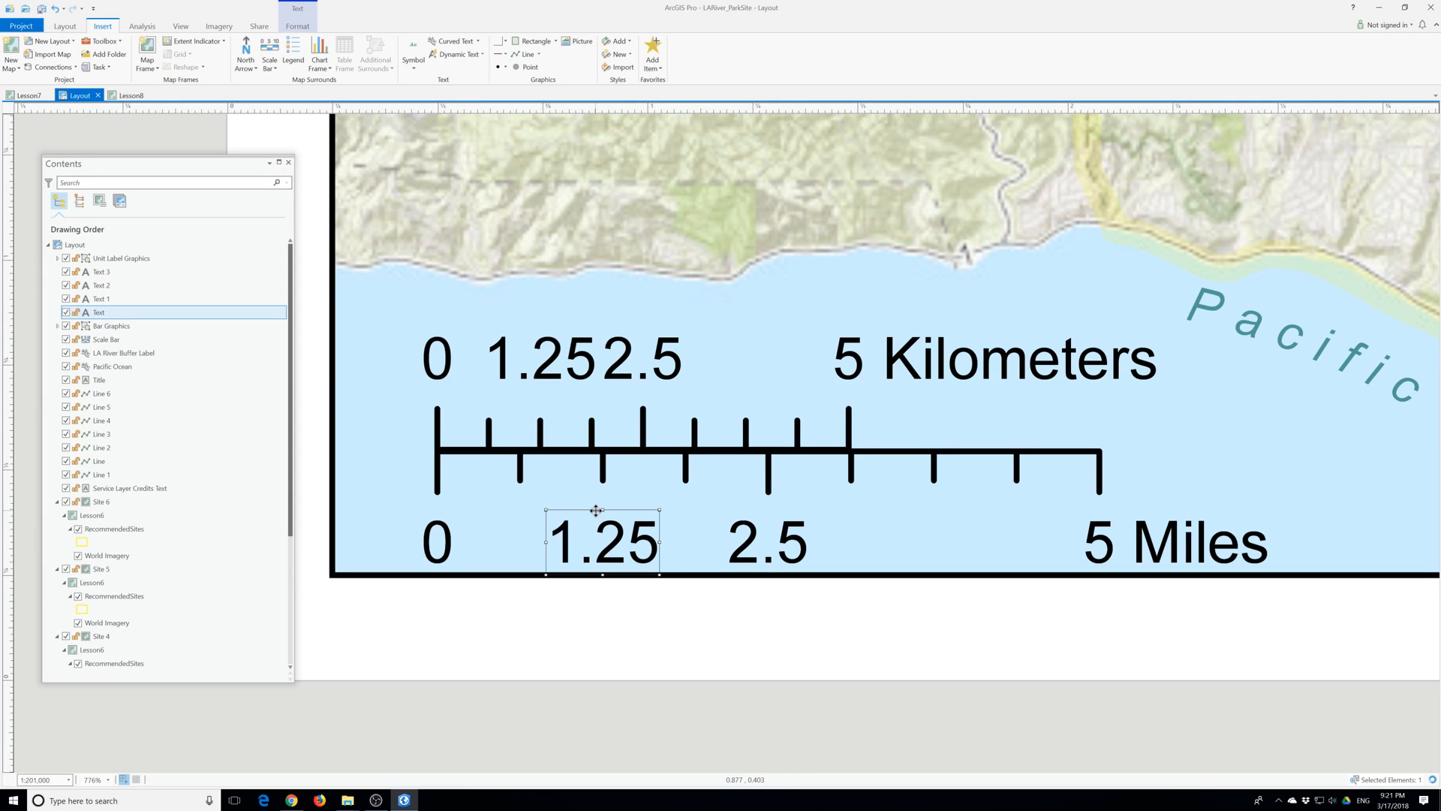
pyautogui.press('Delete')
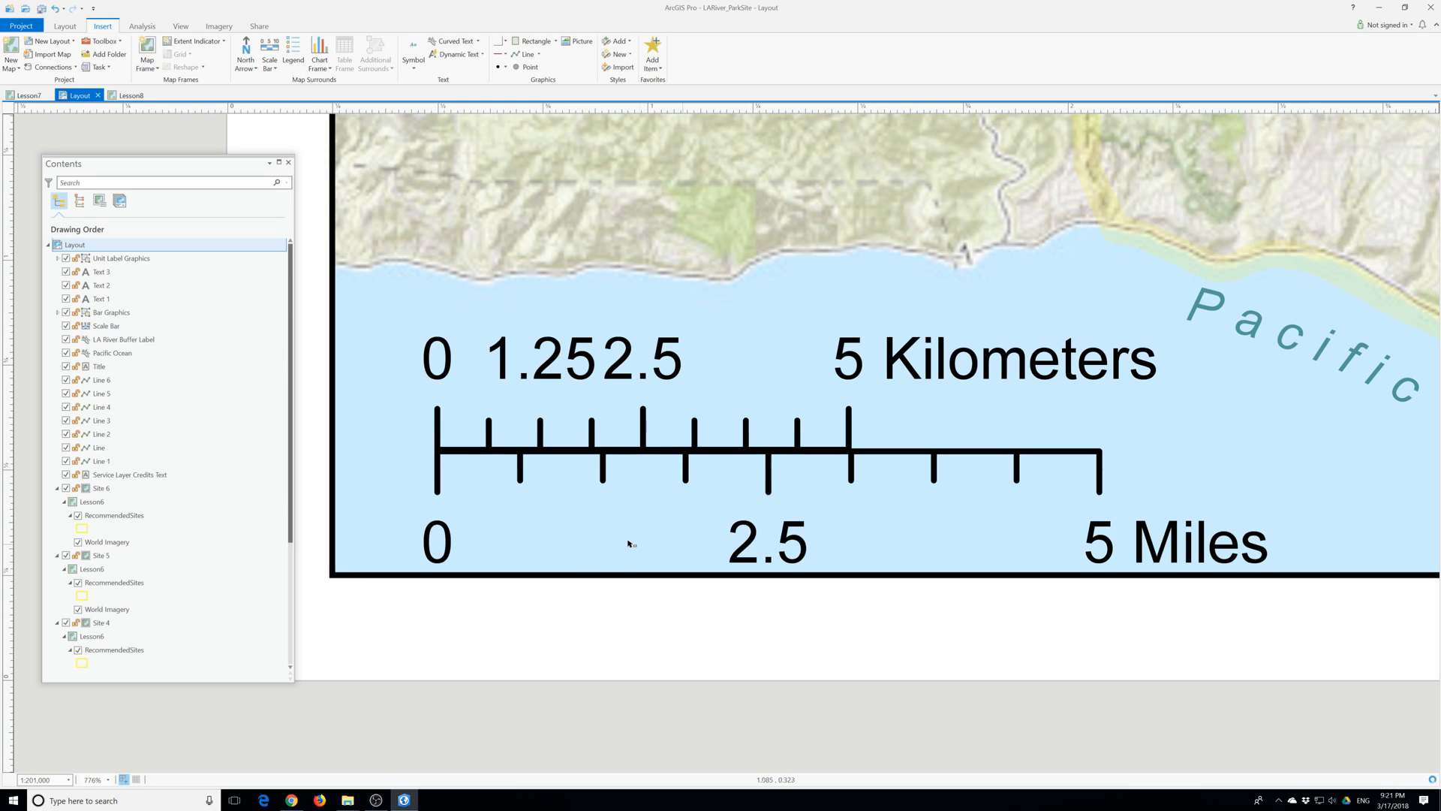
# Delete the 2.5 label from the miles scale and group its 0, 5 and Miles labels.
pyautogui.click(785, 553)
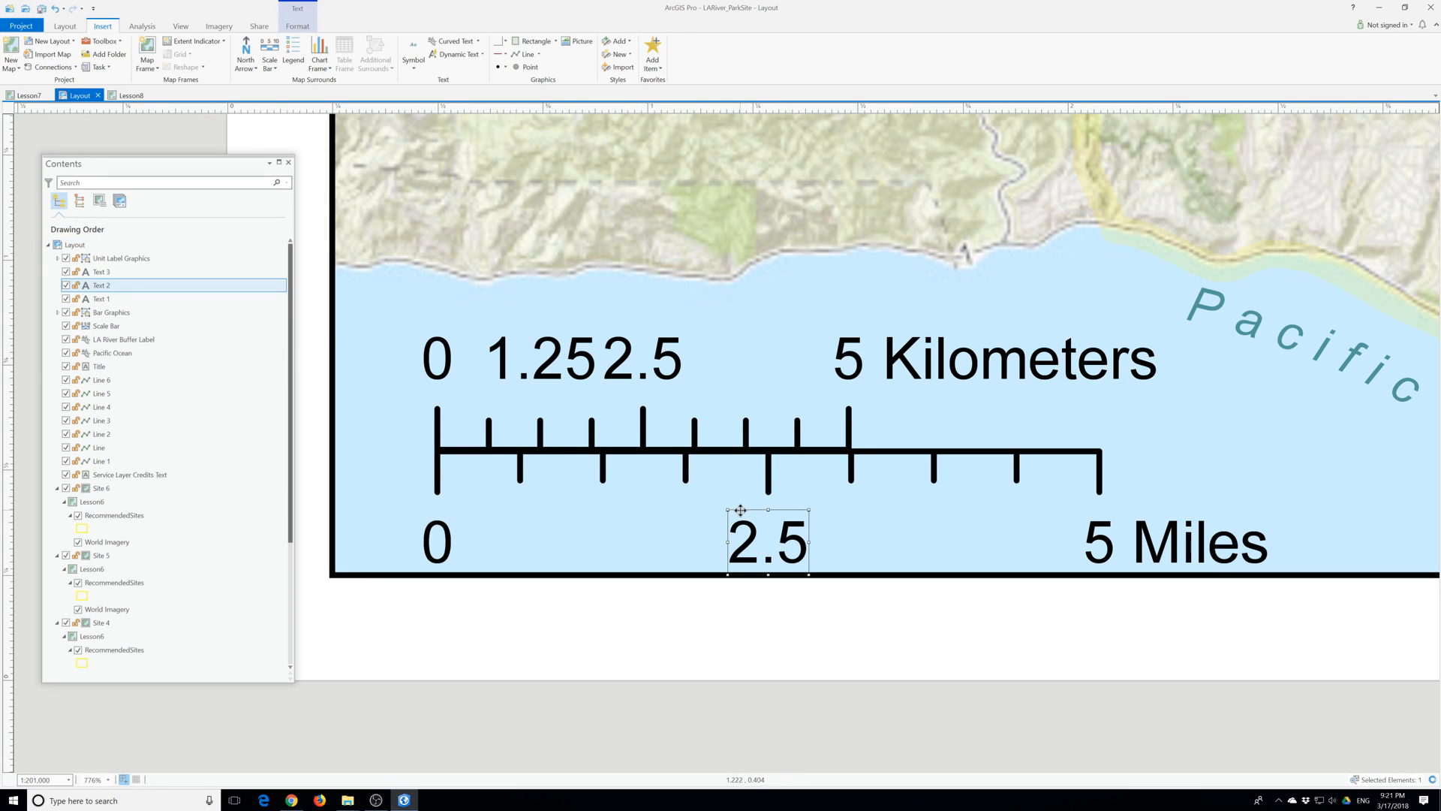
pyautogui.press('Delete')
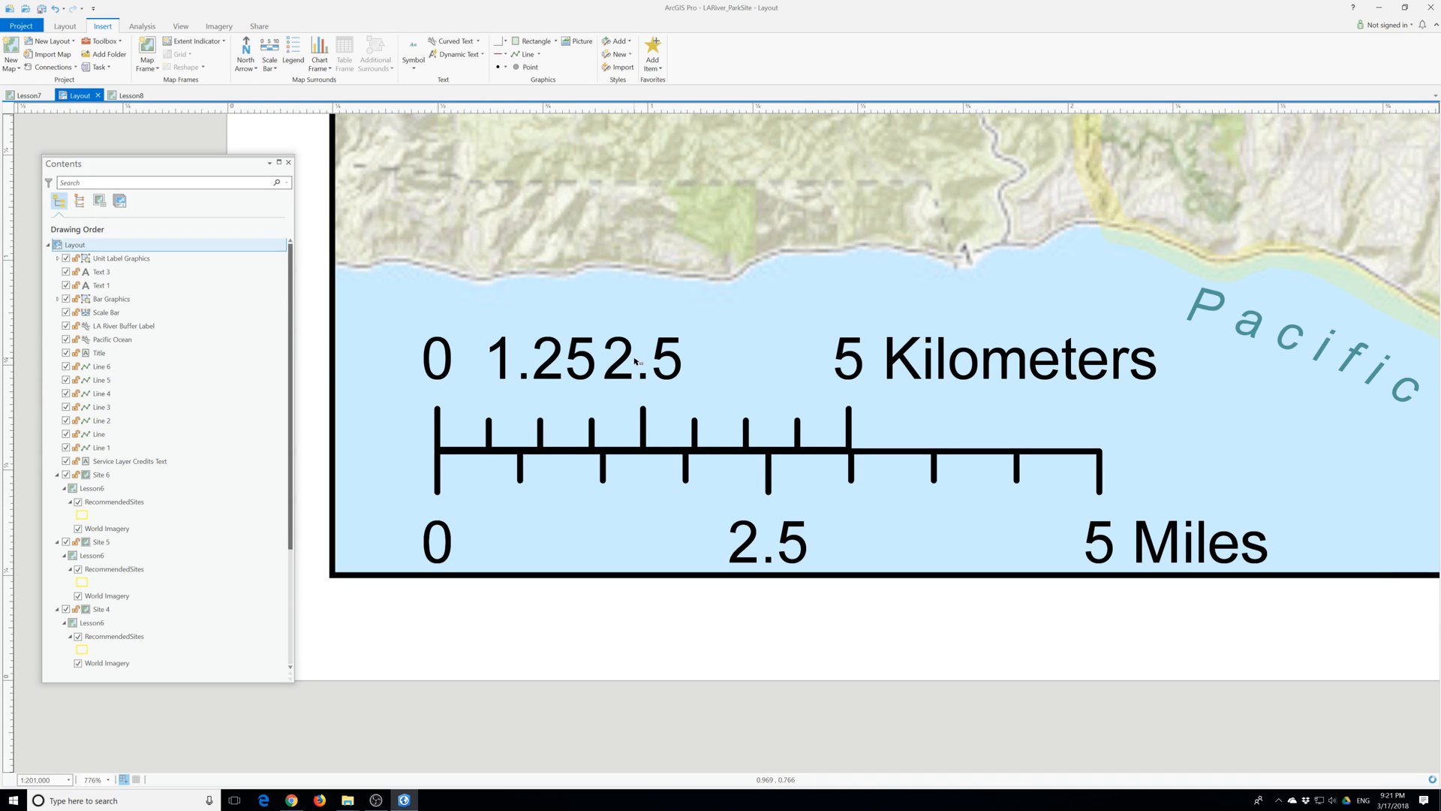
pyautogui.click(438, 550)
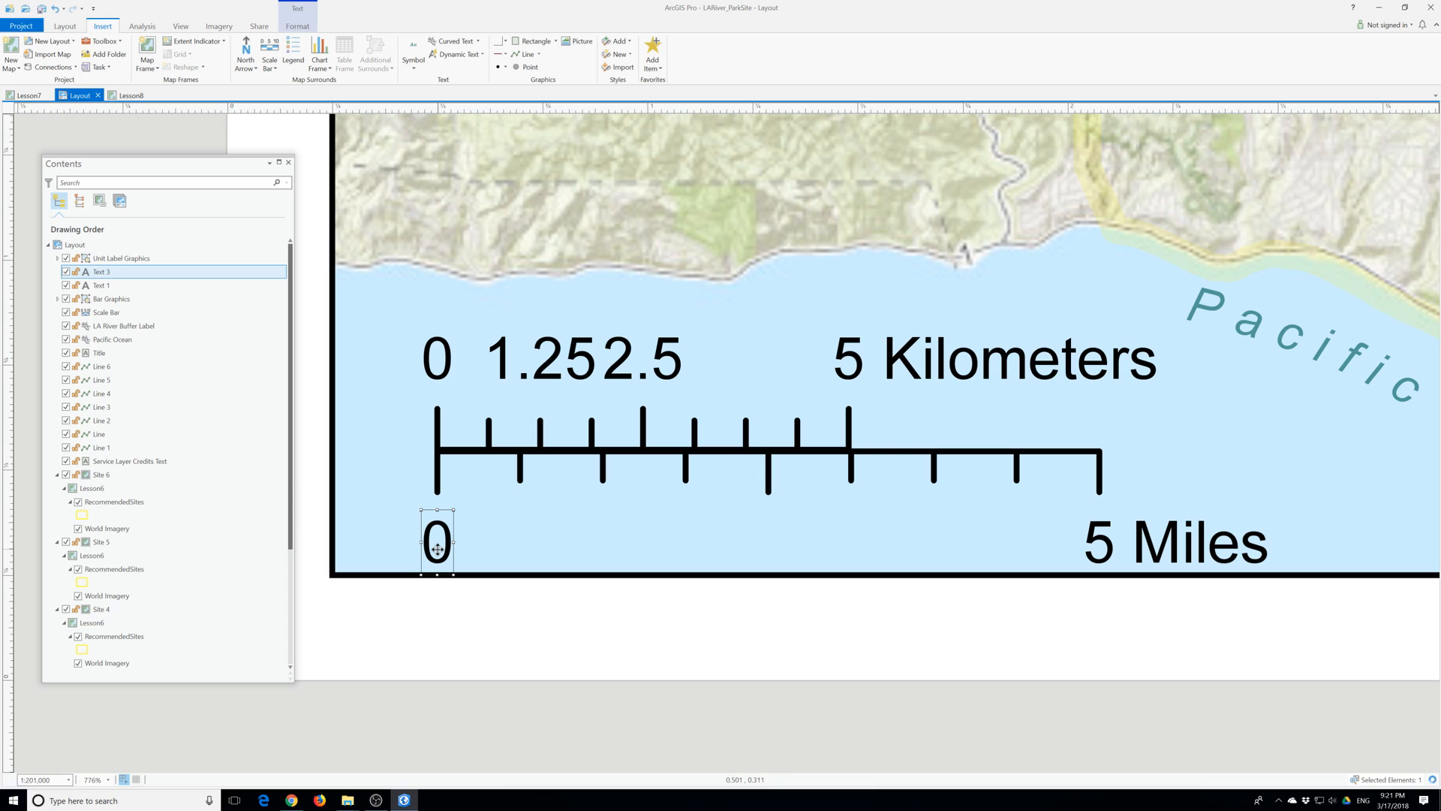
pyautogui.keyDown('shift'); pyautogui.click(1099, 545); pyautogui.keyUp('shift')
pyautogui.keyDown('shift'); pyautogui.click(1174, 553); pyautogui.keyUp('shift')
pyautogui.rightClick(1174, 552)
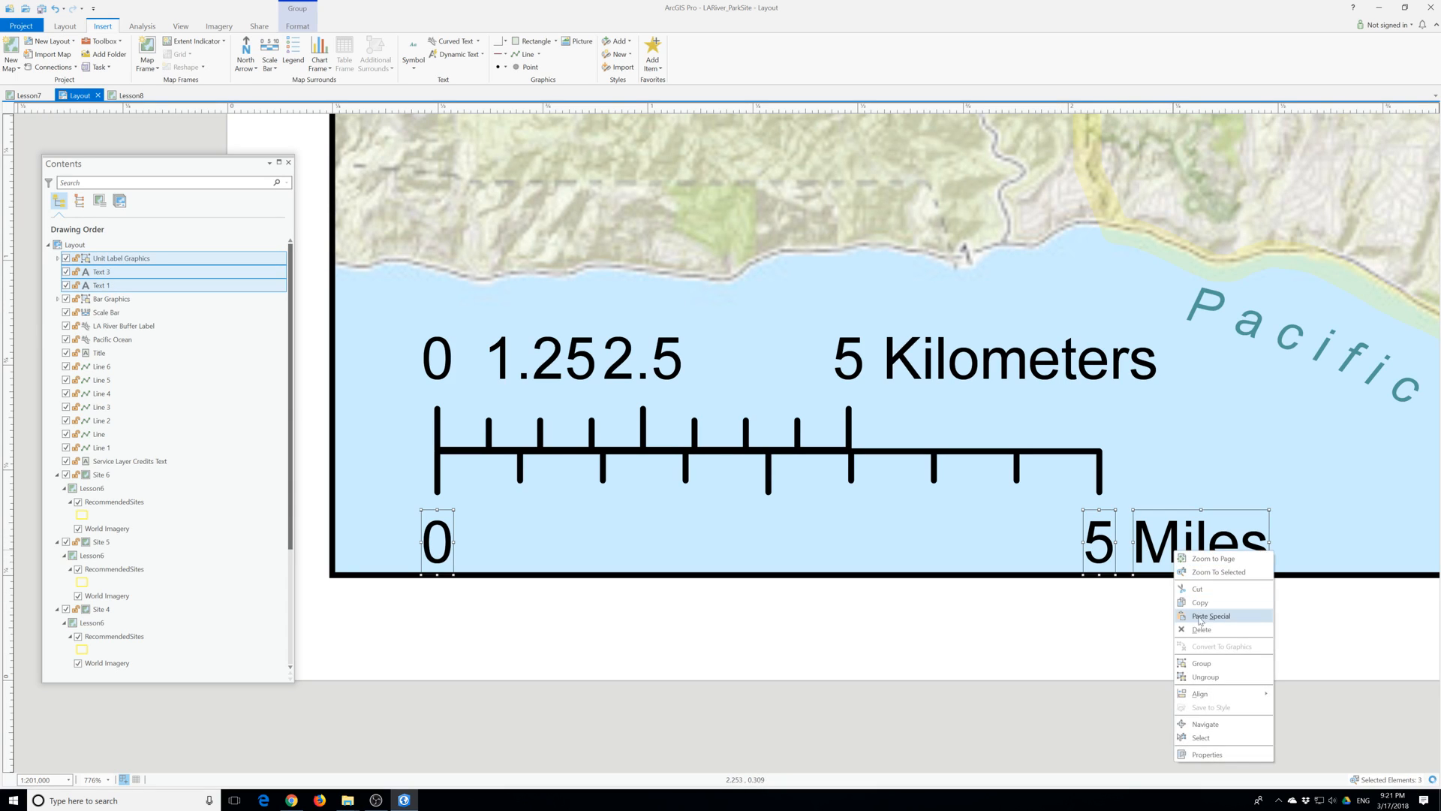
pyautogui.click(1201, 663)
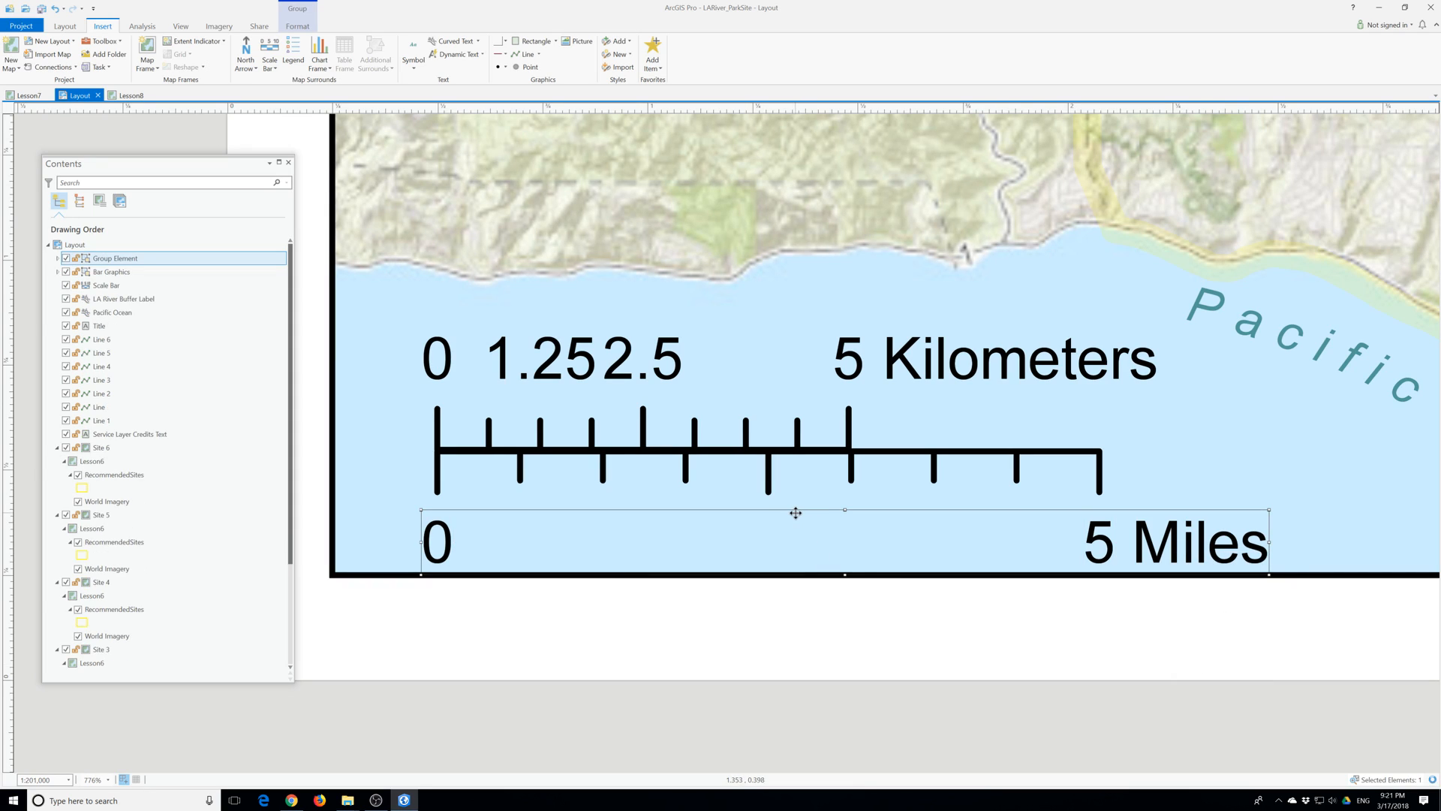
# Convert the kilometers scale bar to graphics and ungroup it down to its individual number labels and lines.
pyautogui.click(550, 361)
pyautogui.rightClick(550, 361)
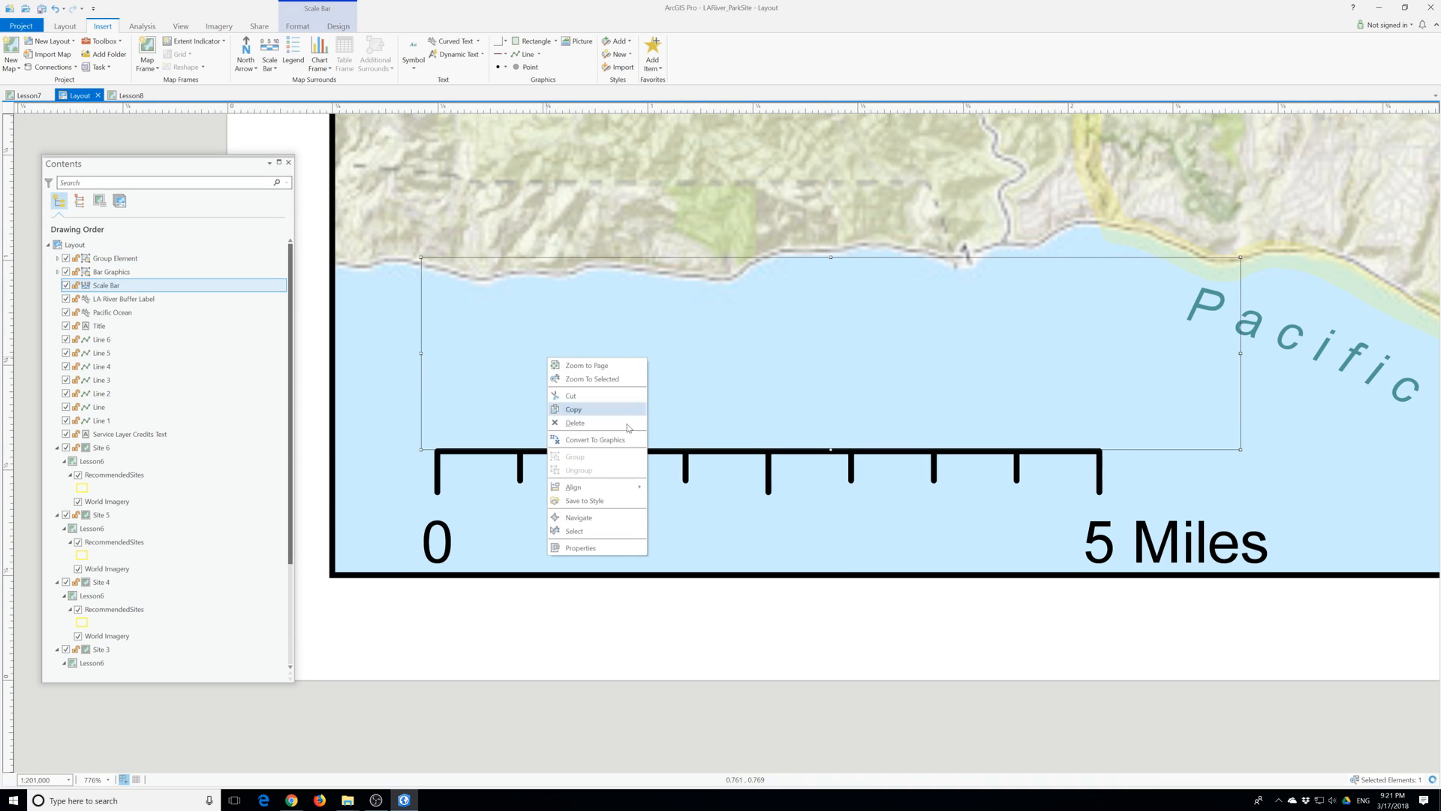
pyautogui.click(593, 441)
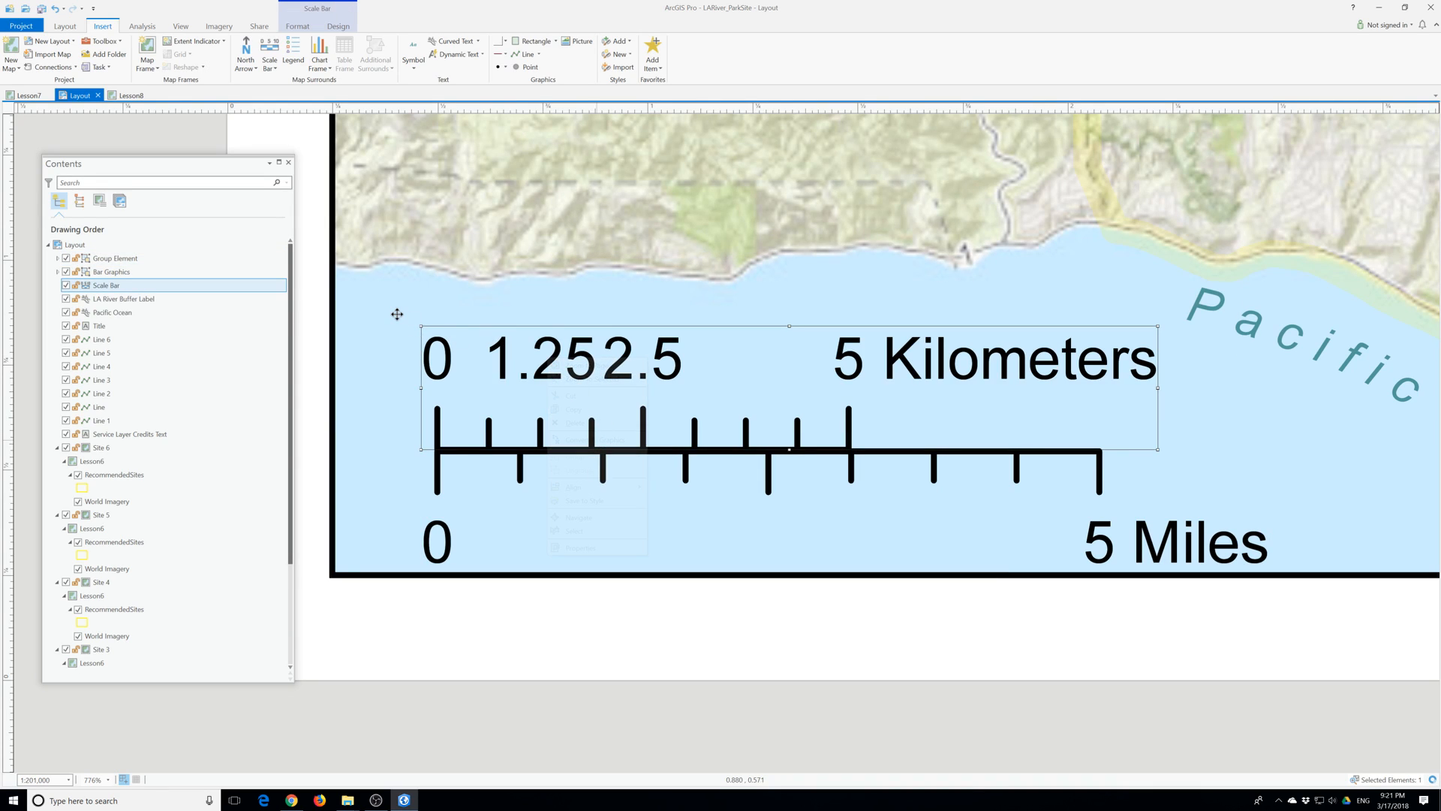
pyautogui.rightClick(462, 349)
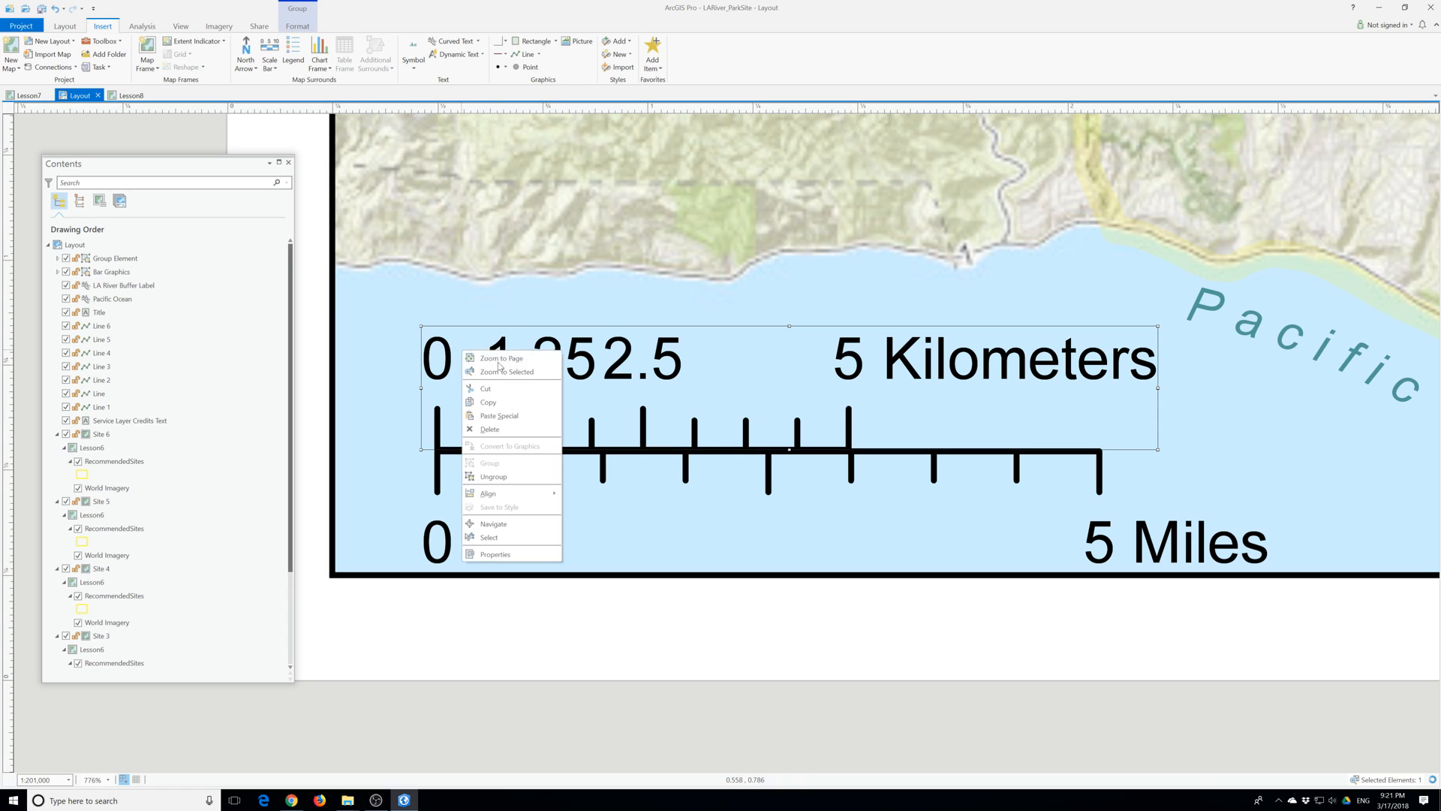
pyautogui.click(497, 483)
pyautogui.rightClick(560, 362)
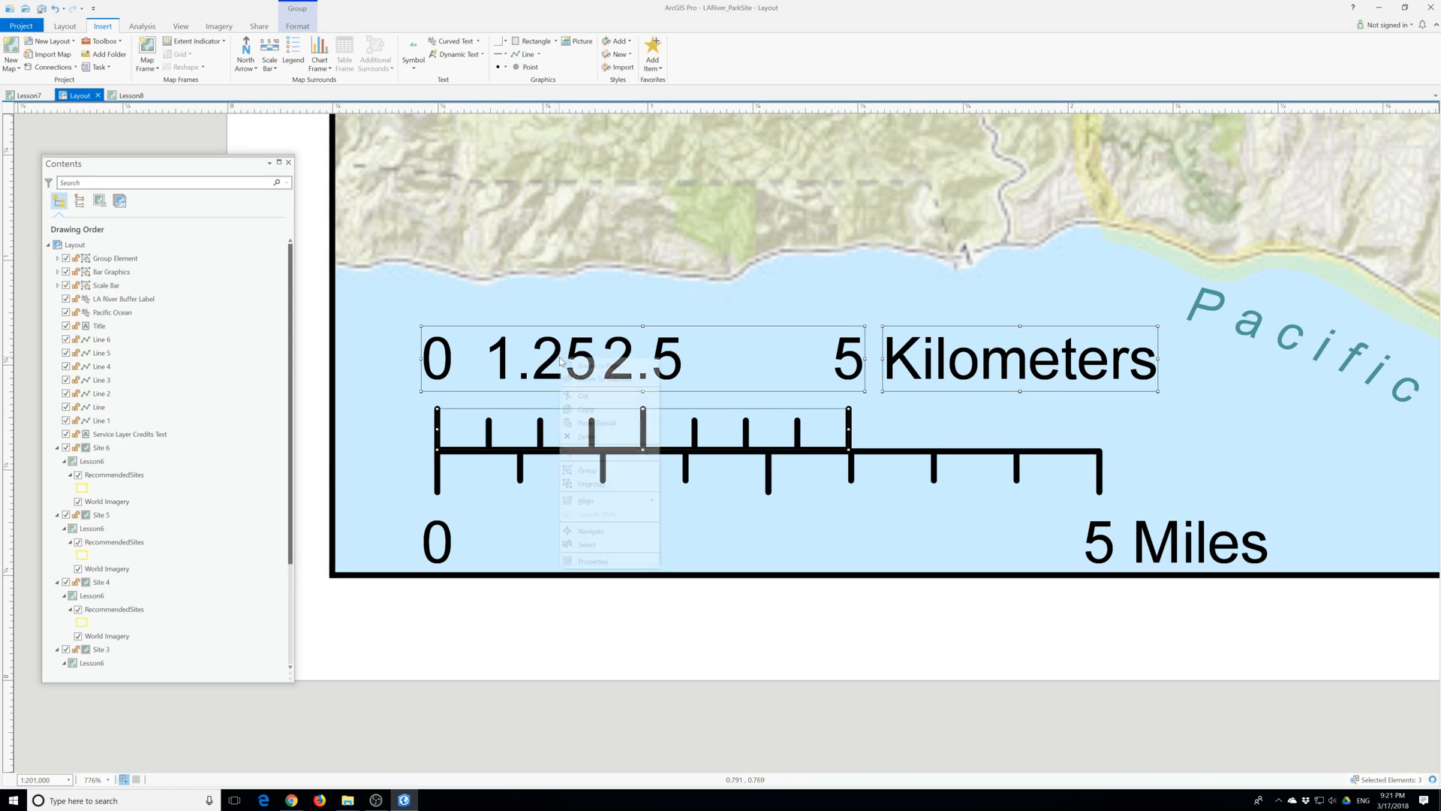
pyautogui.click(590, 483)
pyautogui.click(565, 358)
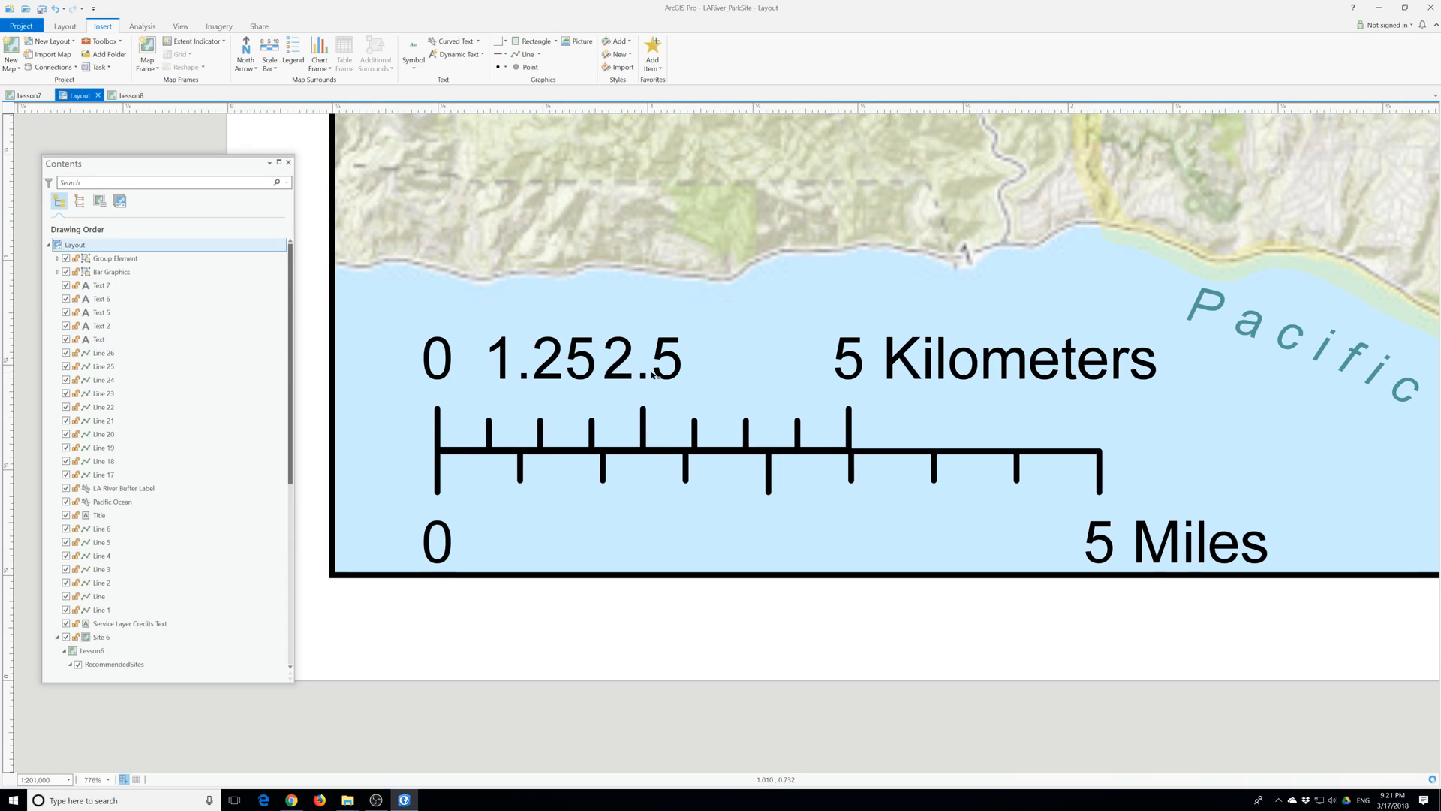
# Delete the 1.25 and 2.5 labels from the kilometers scale.
pyautogui.click(578, 368)
pyautogui.press('Delete')
pyautogui.click(629, 366)
pyautogui.press('Delete')
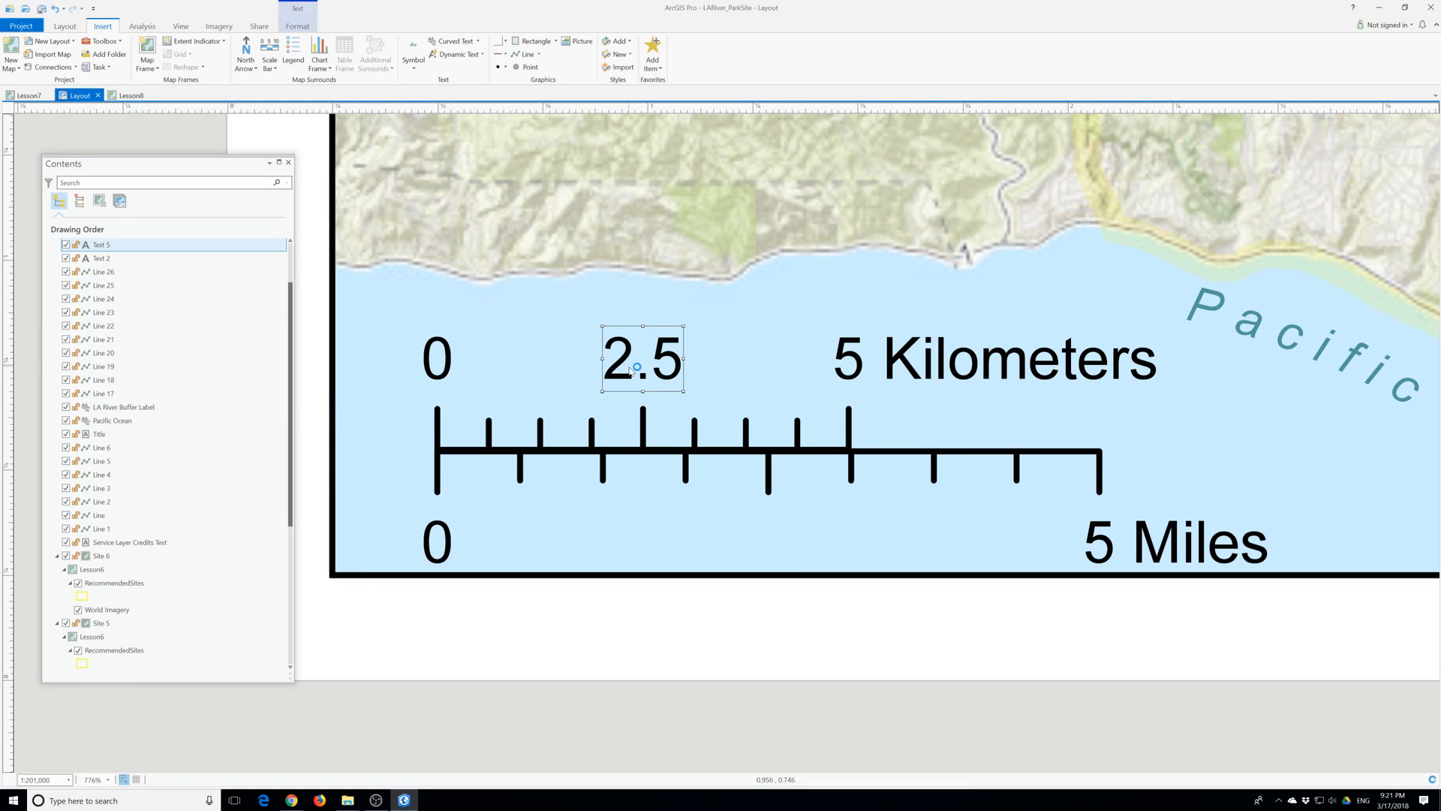
# Group the 0, 5 and Kilometers labels above the scale bar and clear the selection.
pyautogui.click(443, 364)
pyautogui.keyDown('shift'); pyautogui.click(858, 368); pyautogui.keyUp('shift')
pyautogui.keyDown('shift'); pyautogui.click(976, 376); pyautogui.keyUp('shift')
pyautogui.rightClick(973, 374)
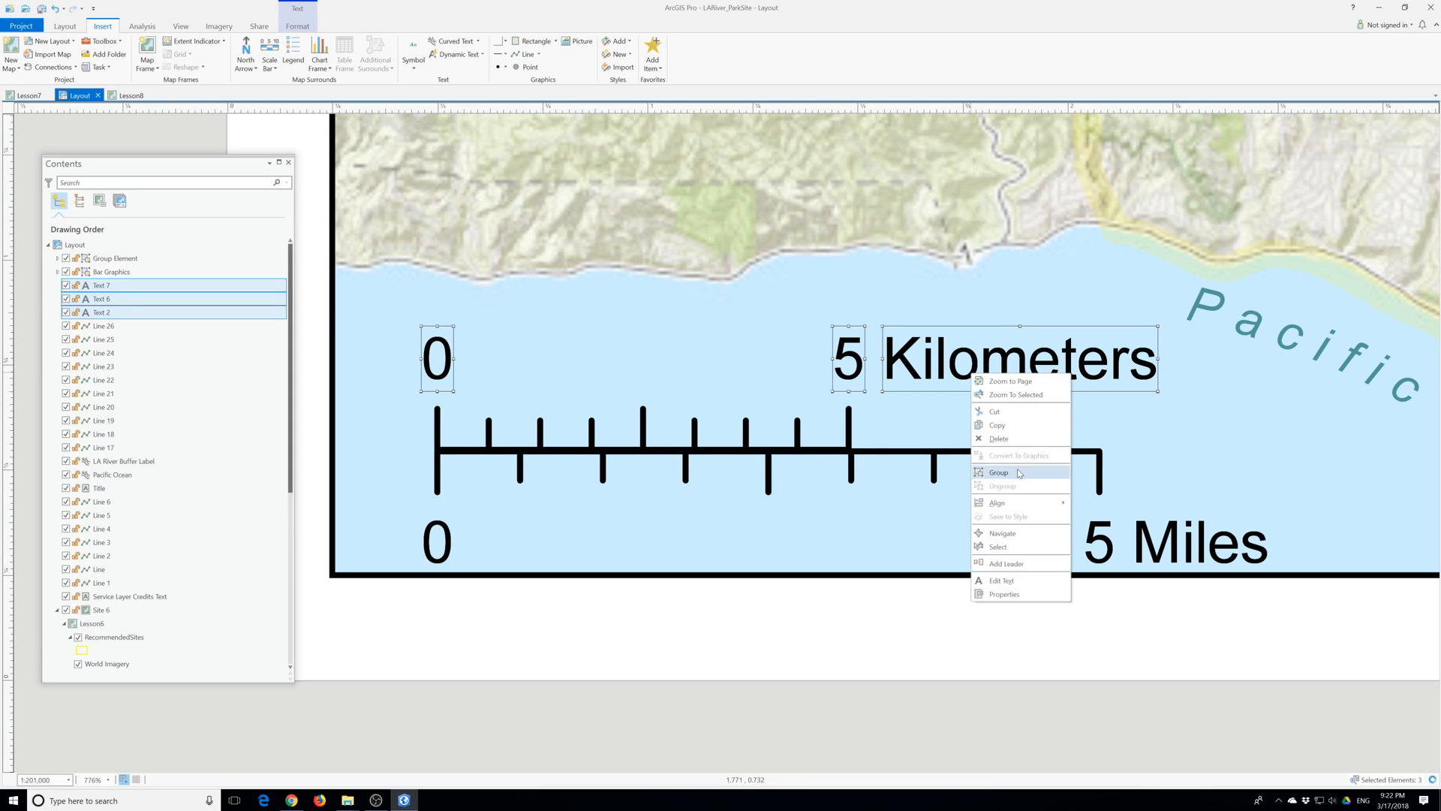
pyautogui.click(1013, 482)
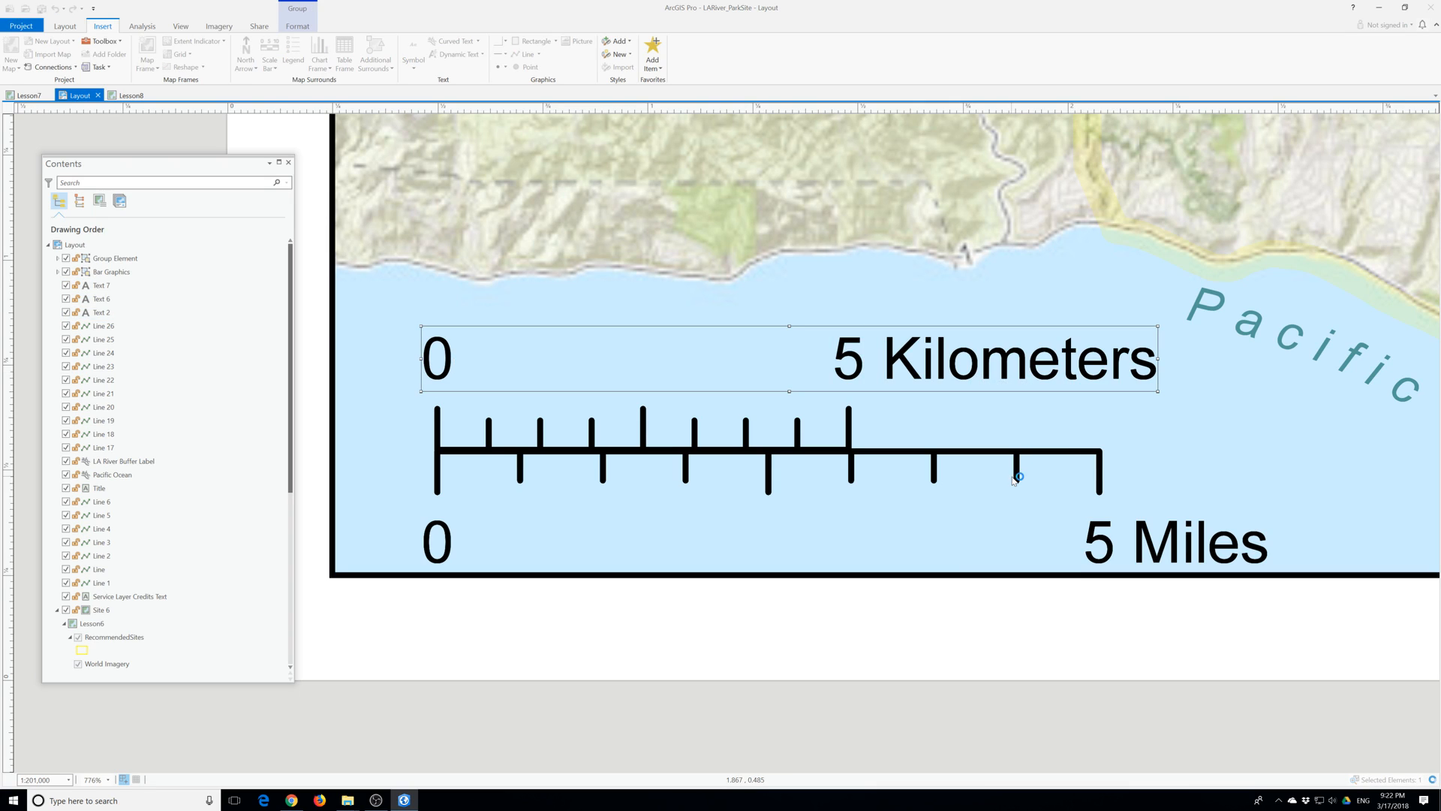
pyautogui.click(884, 607)
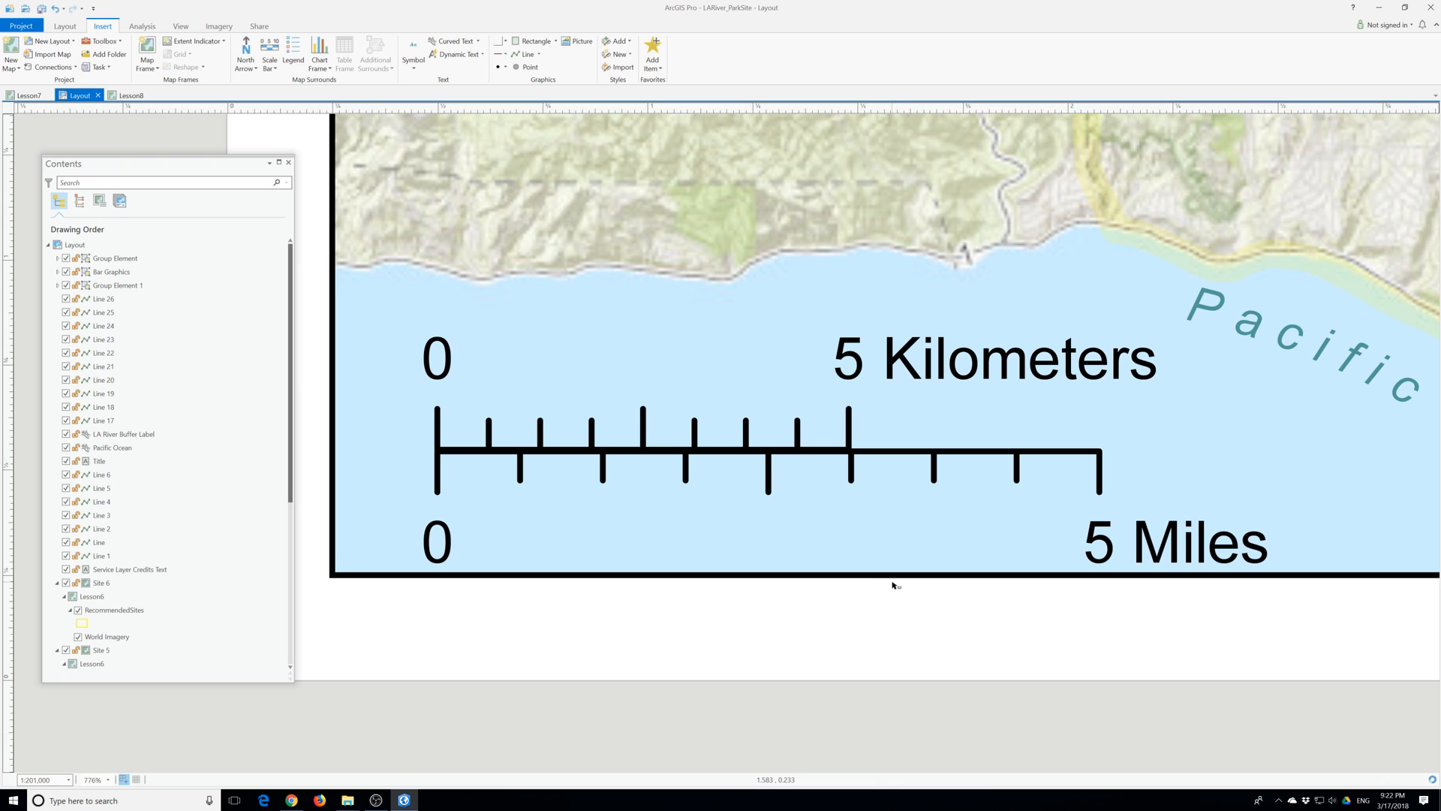
pyautogui.scroll(-5, 894, 584)
pyautogui.scroll(-2, 892, 583)
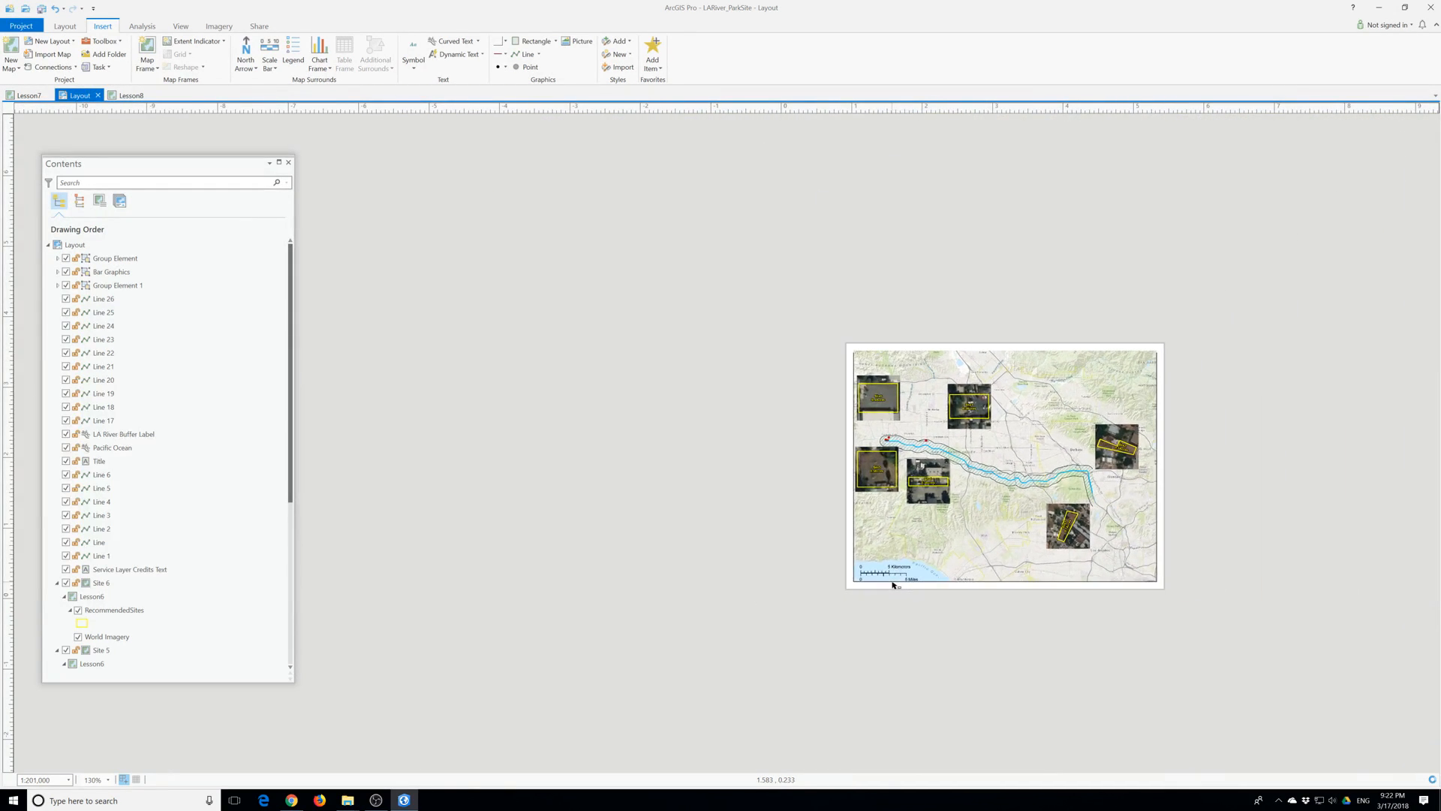
pyautogui.scroll(1, 871, 578)
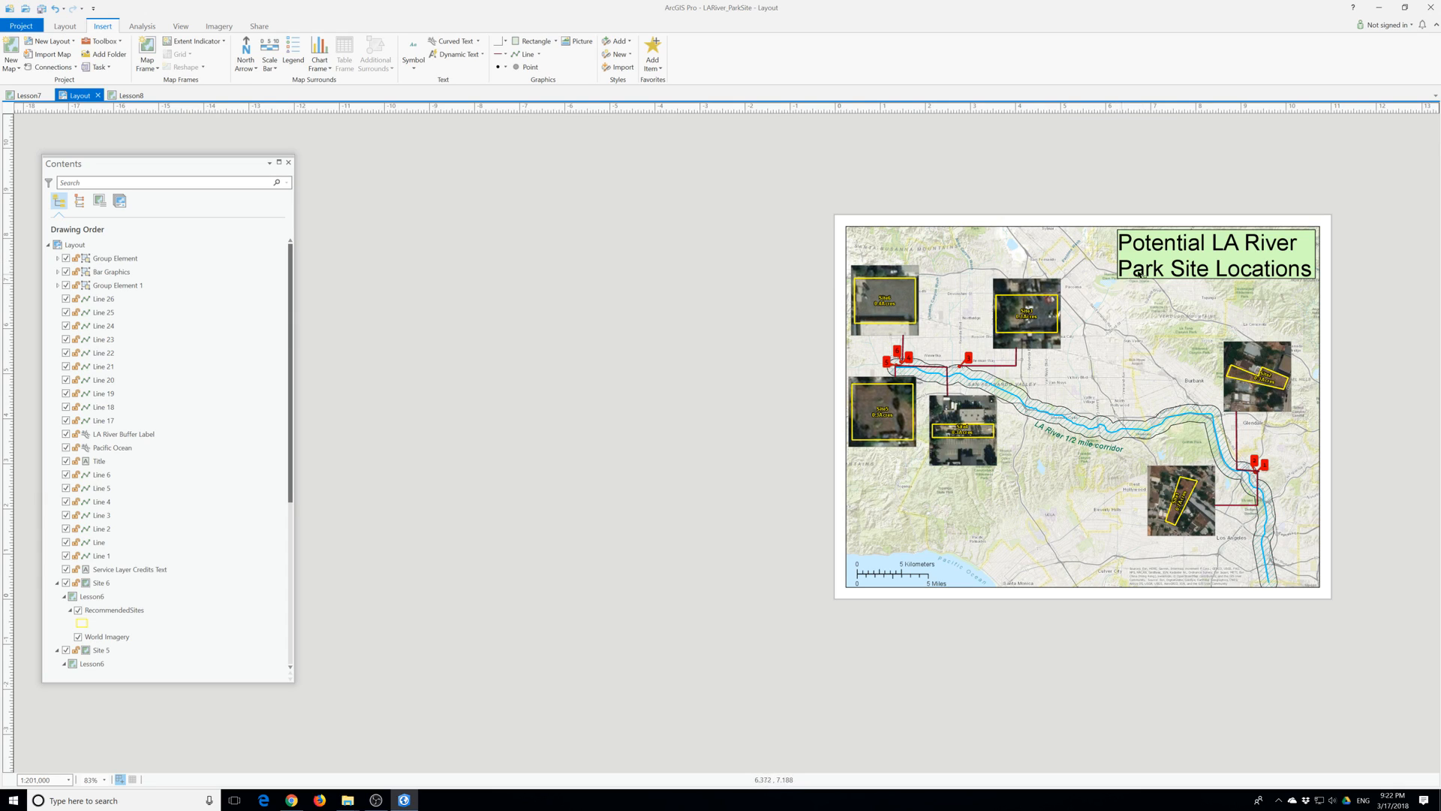
pyautogui.click(1210, 255)
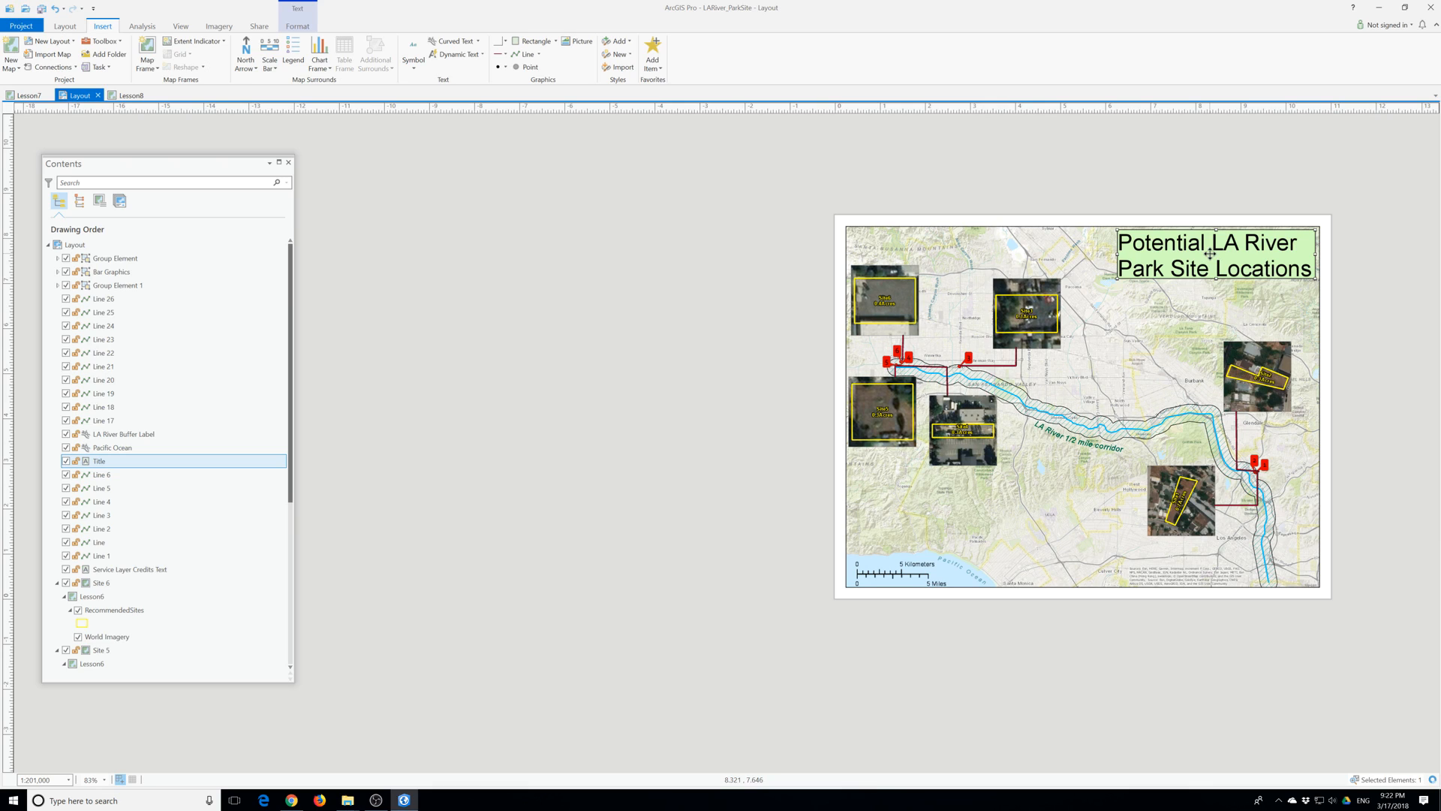
pyautogui.doubleClick(1210, 254)
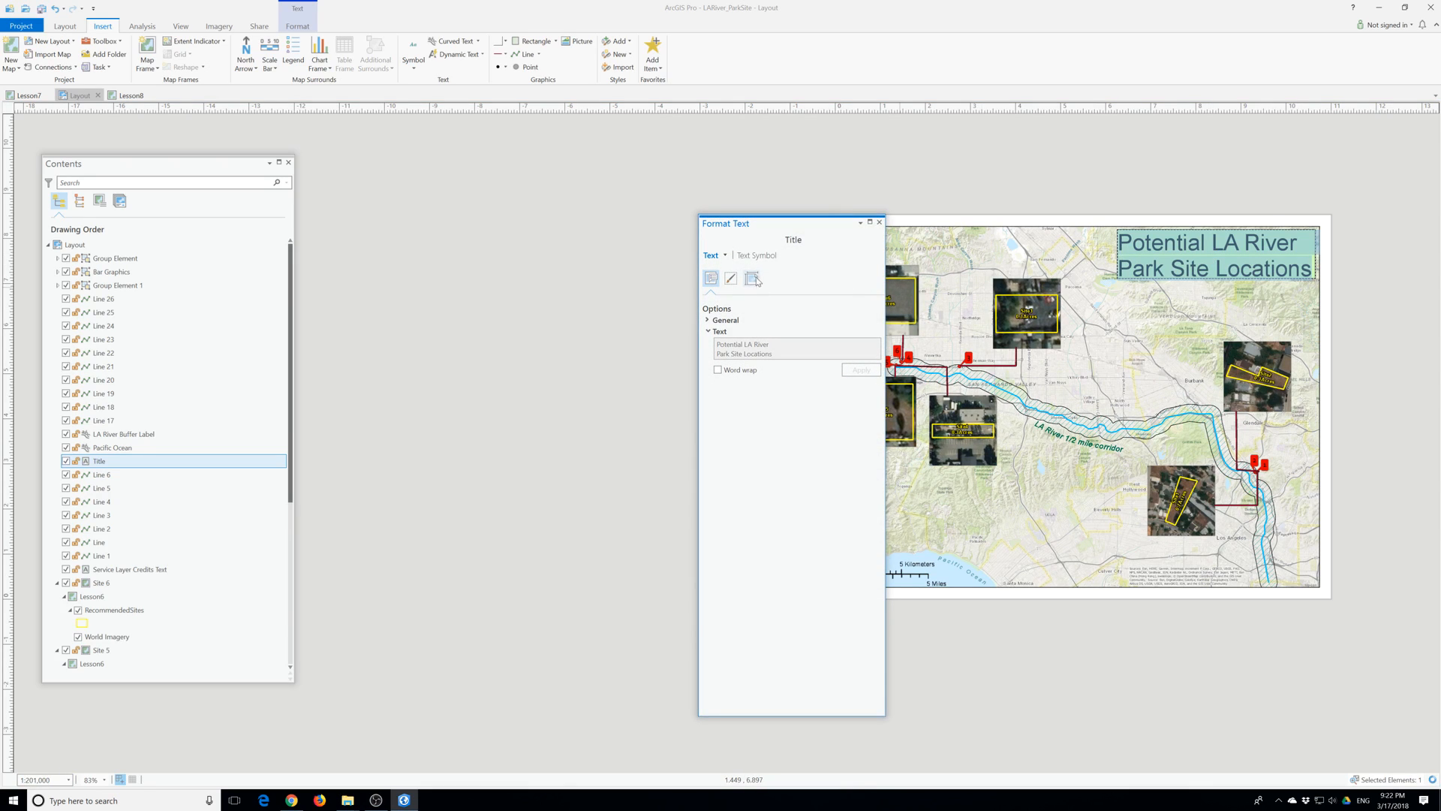
pyautogui.click(753, 278)
pyautogui.click(730, 279)
pyautogui.click(711, 279)
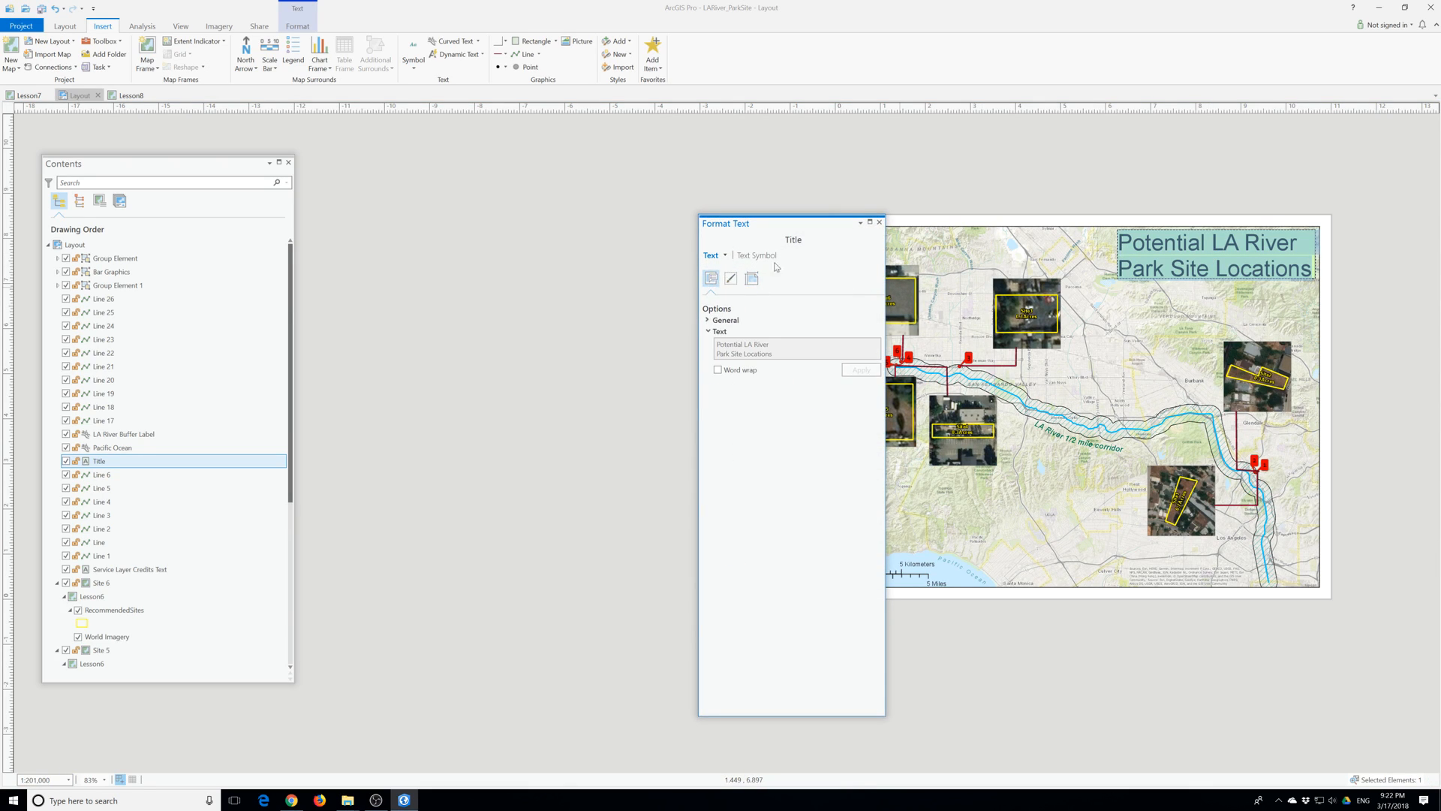
pyautogui.click(881, 221)
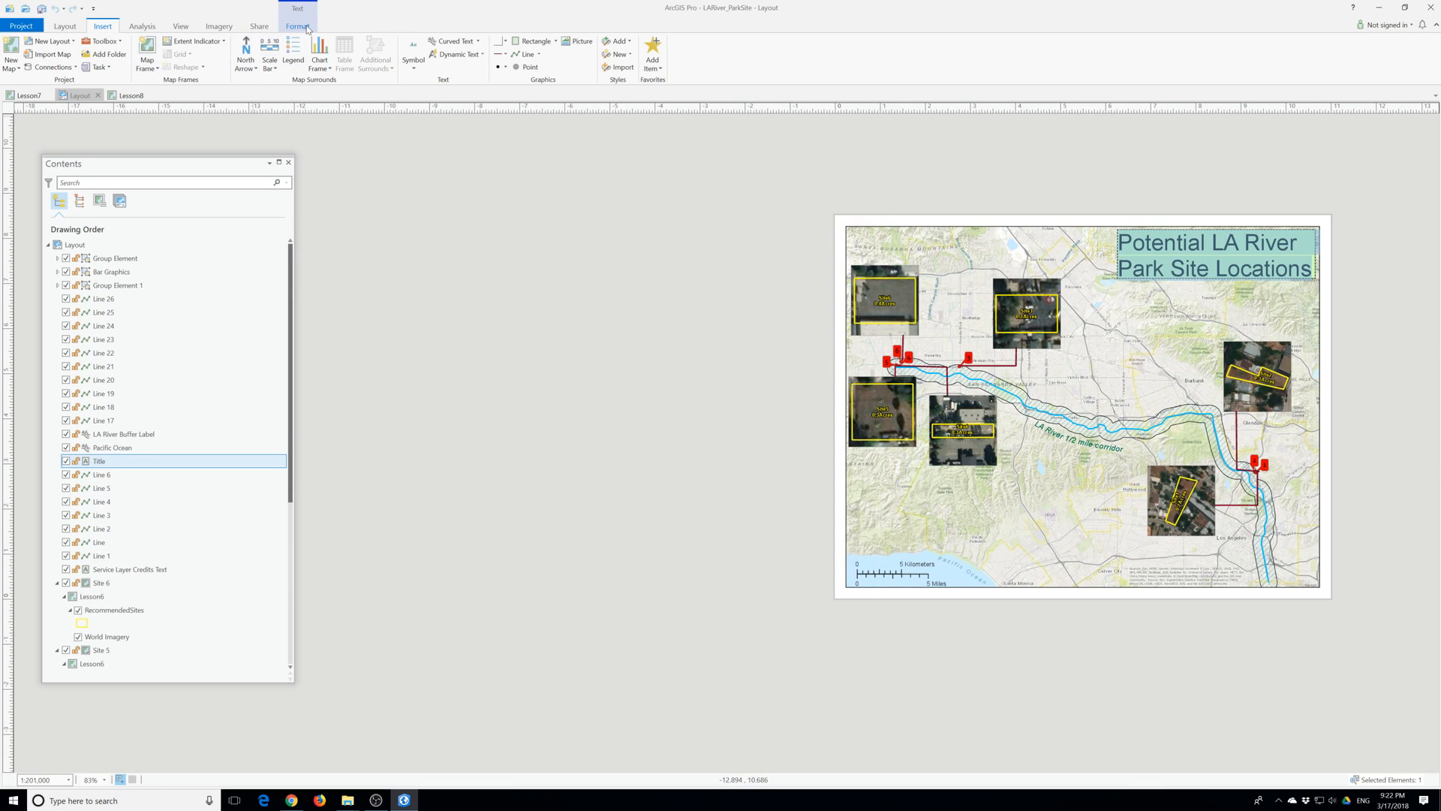
# Try to apply the Gray 40 preset to the map title's background.
pyautogui.click(297, 26)
pyautogui.click(64, 41)
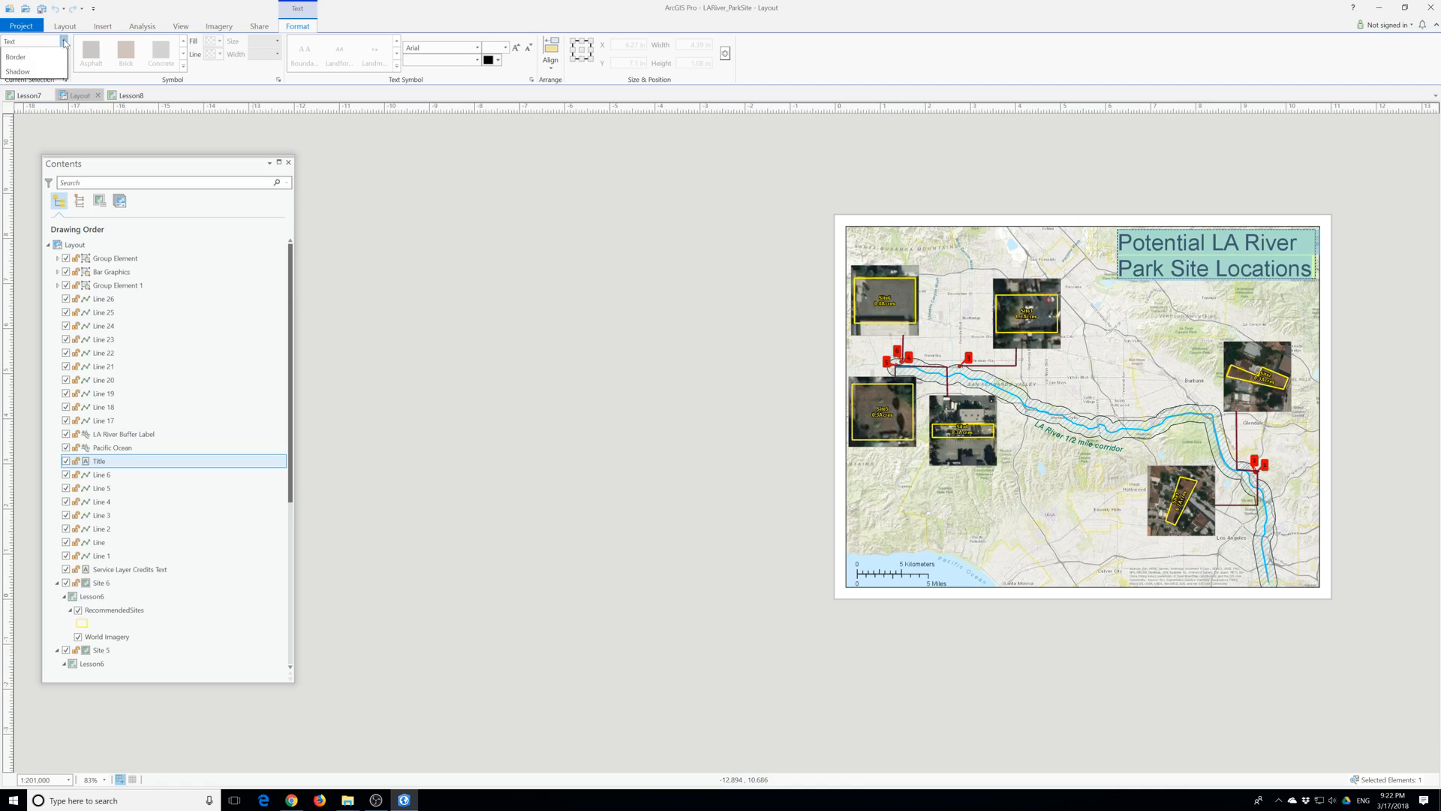
pyautogui.click(14, 76)
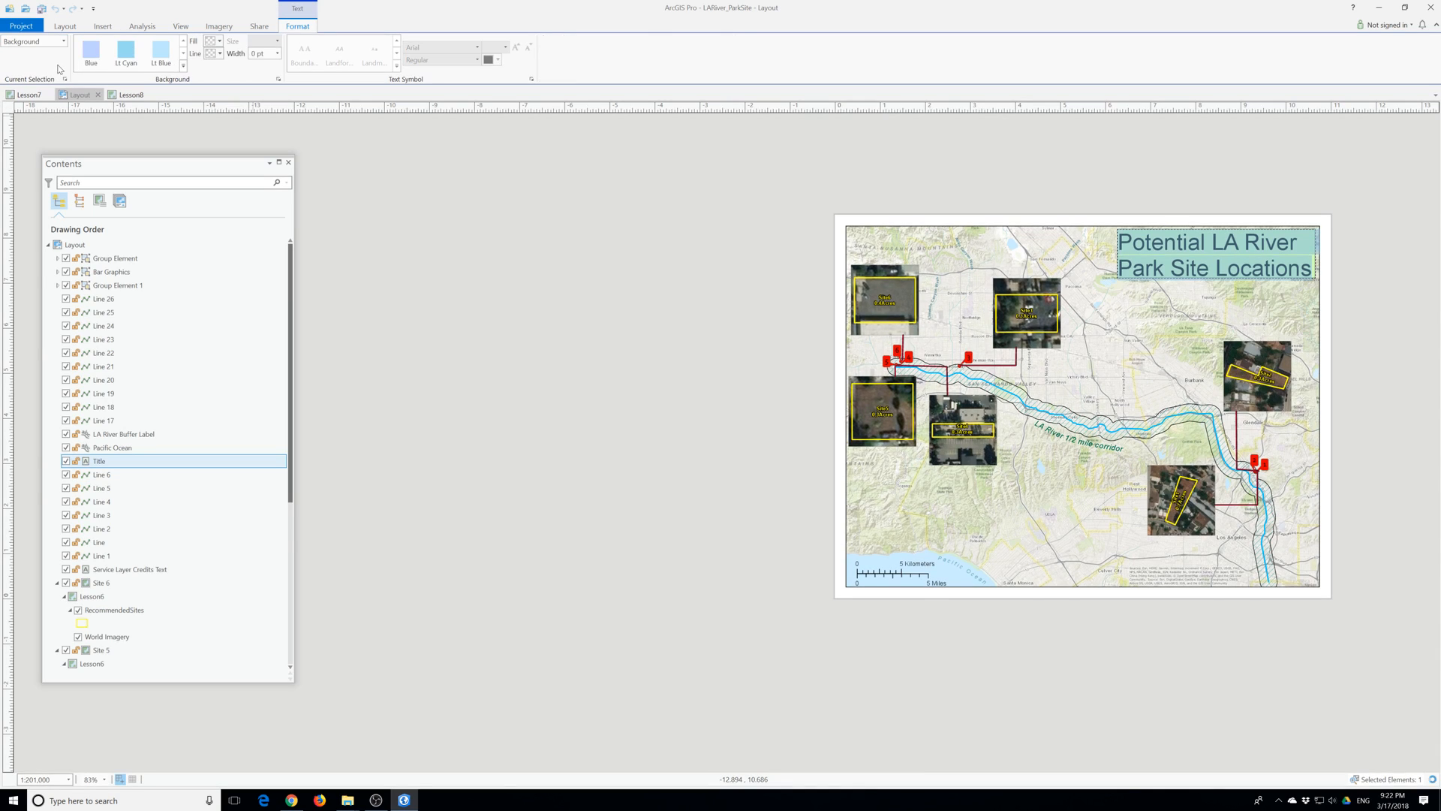
pyautogui.click(184, 54)
pyautogui.click(184, 54)
pyautogui.click(184, 54)
pyautogui.click(184, 54)
pyautogui.click(184, 54)
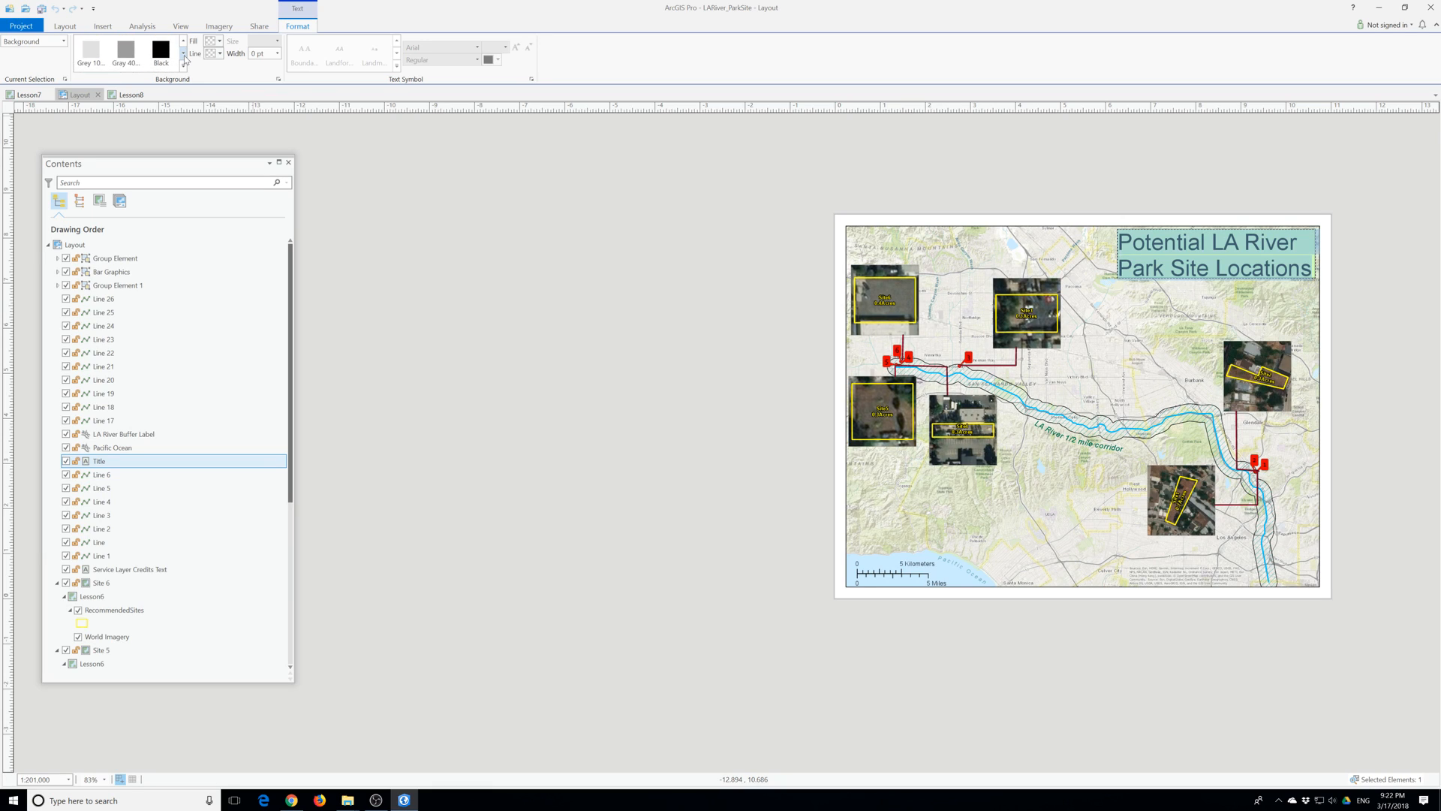
pyautogui.click(132, 60)
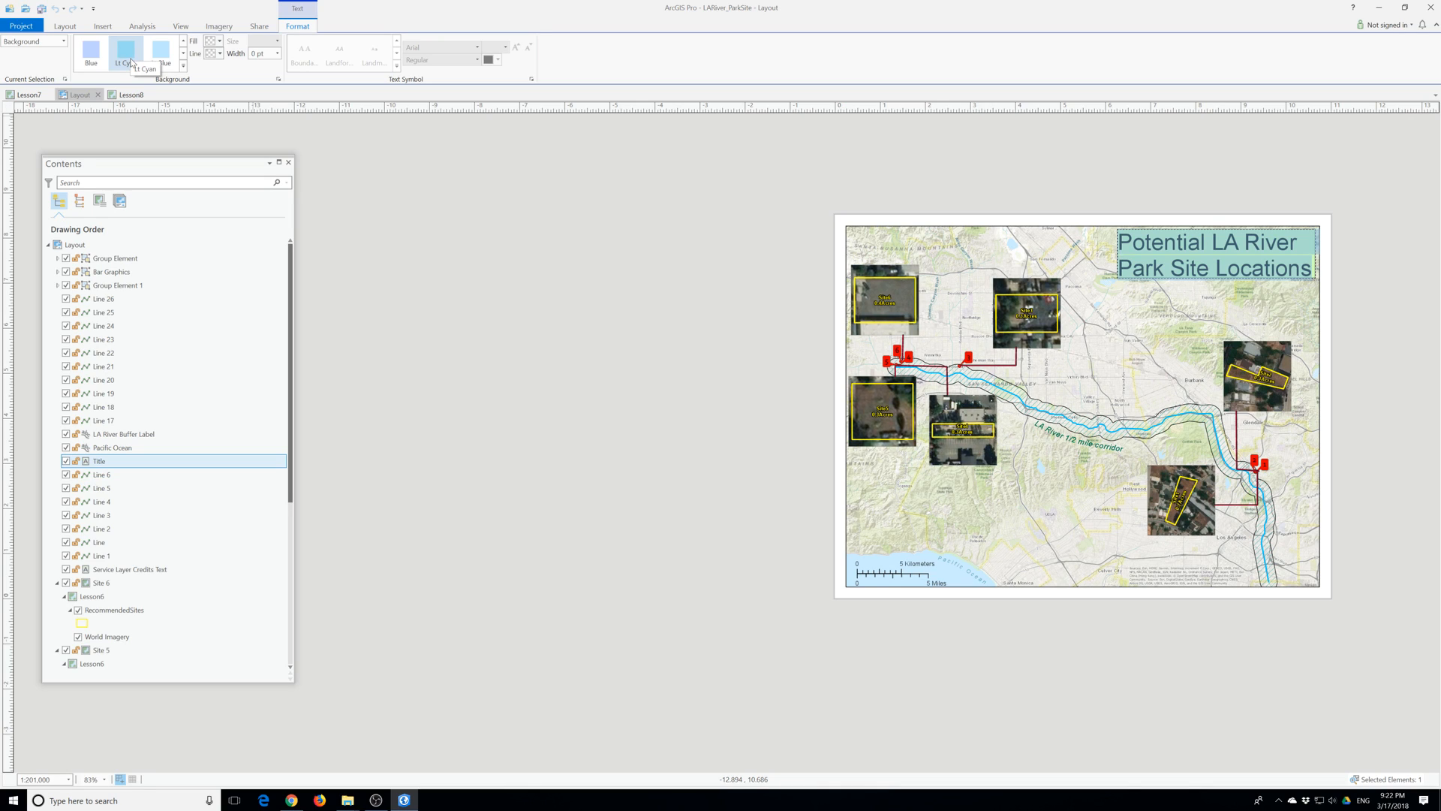
pyautogui.click(183, 54)
pyautogui.click(184, 54)
pyautogui.click(184, 55)
pyautogui.click(183, 54)
pyautogui.click(184, 54)
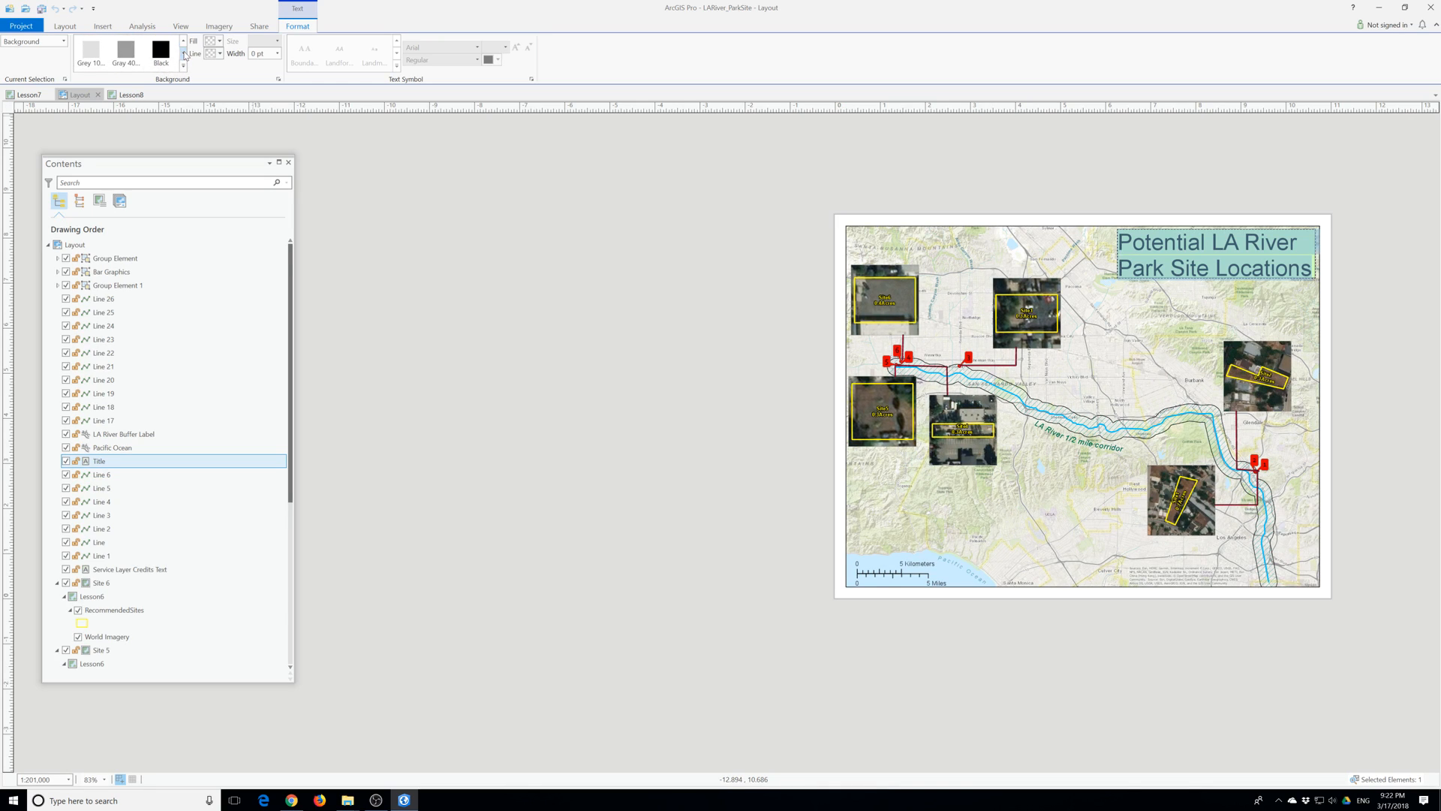
pyautogui.click(126, 59)
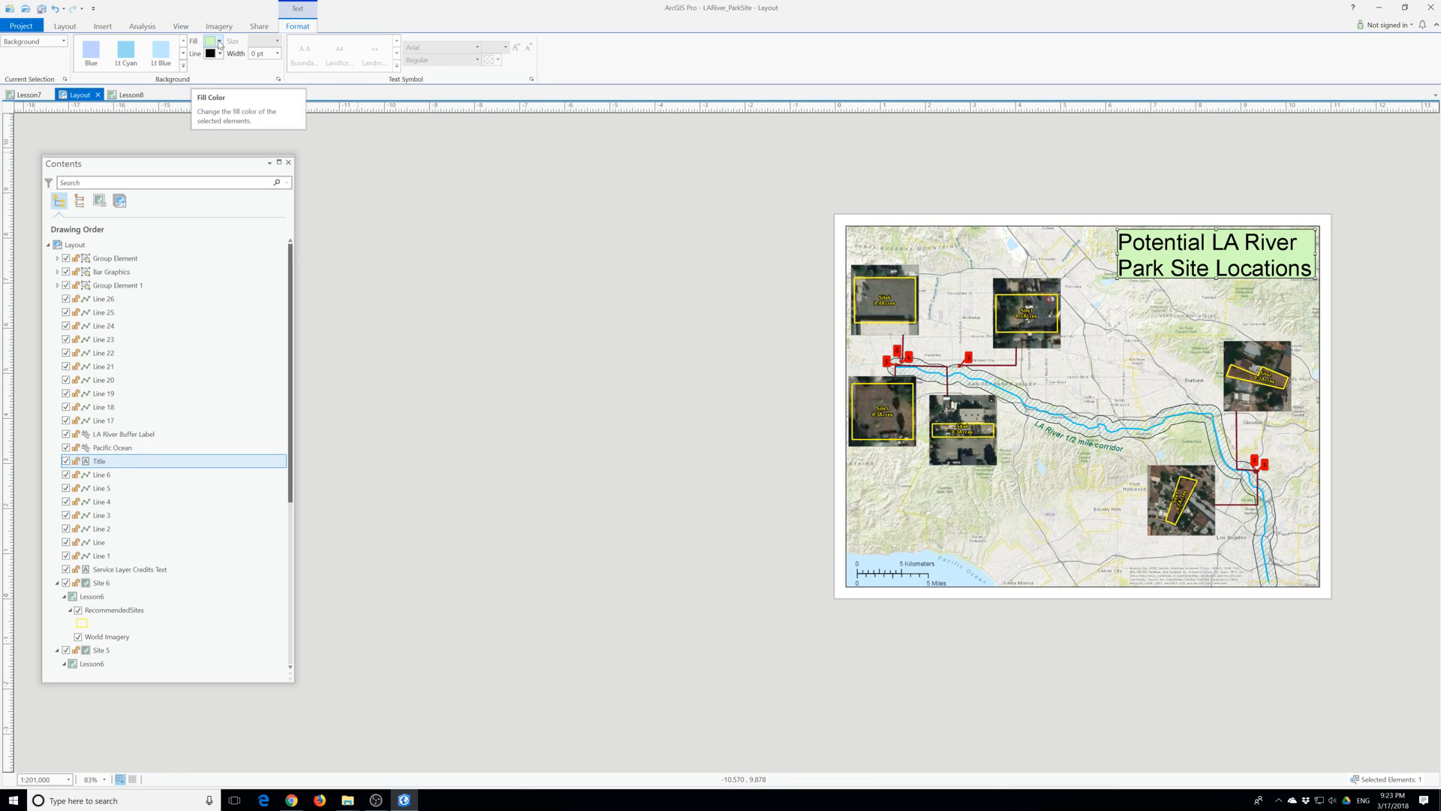
pyautogui.click(347, 180)
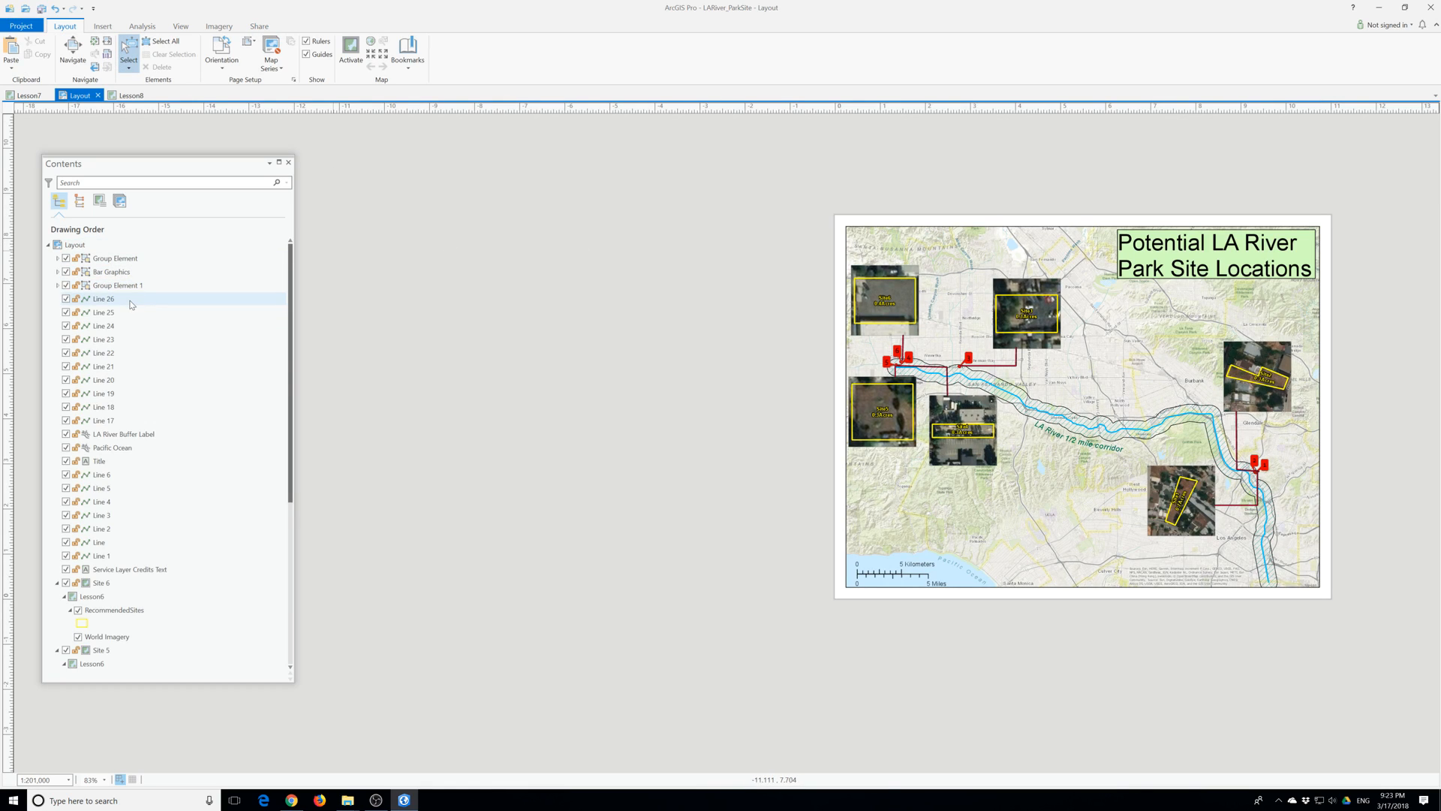
# Reselect the title, target its background, and change the fill from dark gray to a lighter medium gray.
pyautogui.click(100, 461)
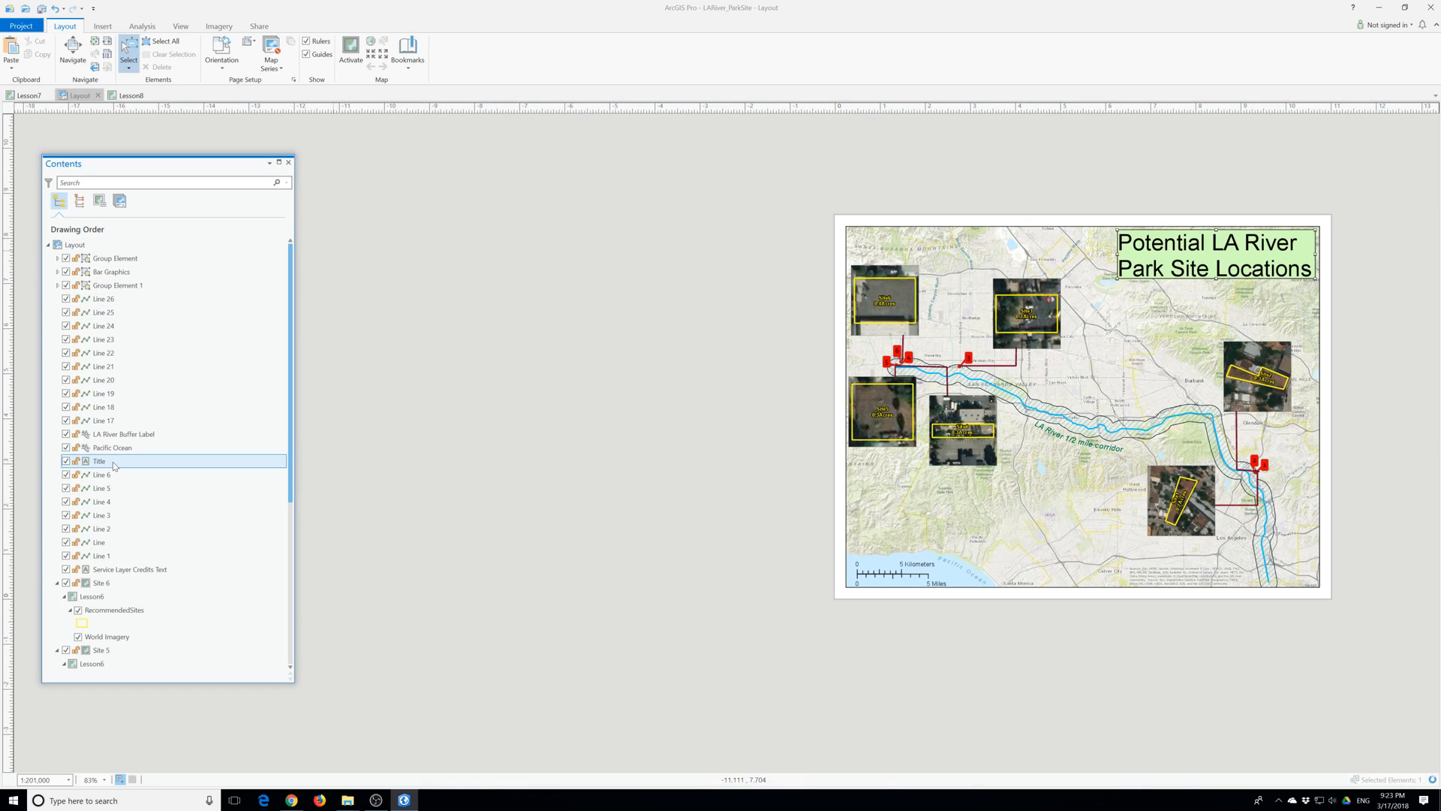
pyautogui.rightClick(113, 462)
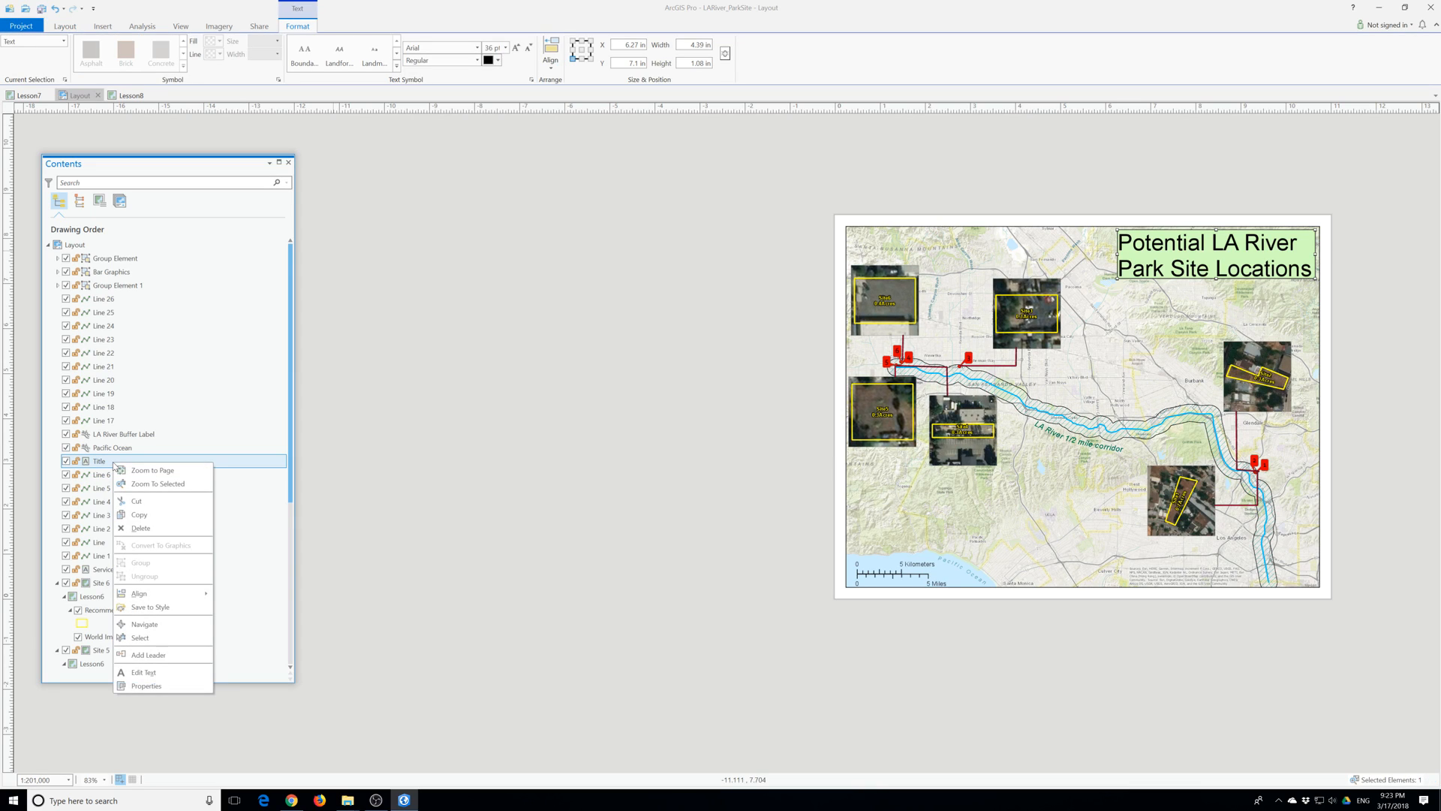
pyautogui.click(411, 485)
pyautogui.click(64, 41)
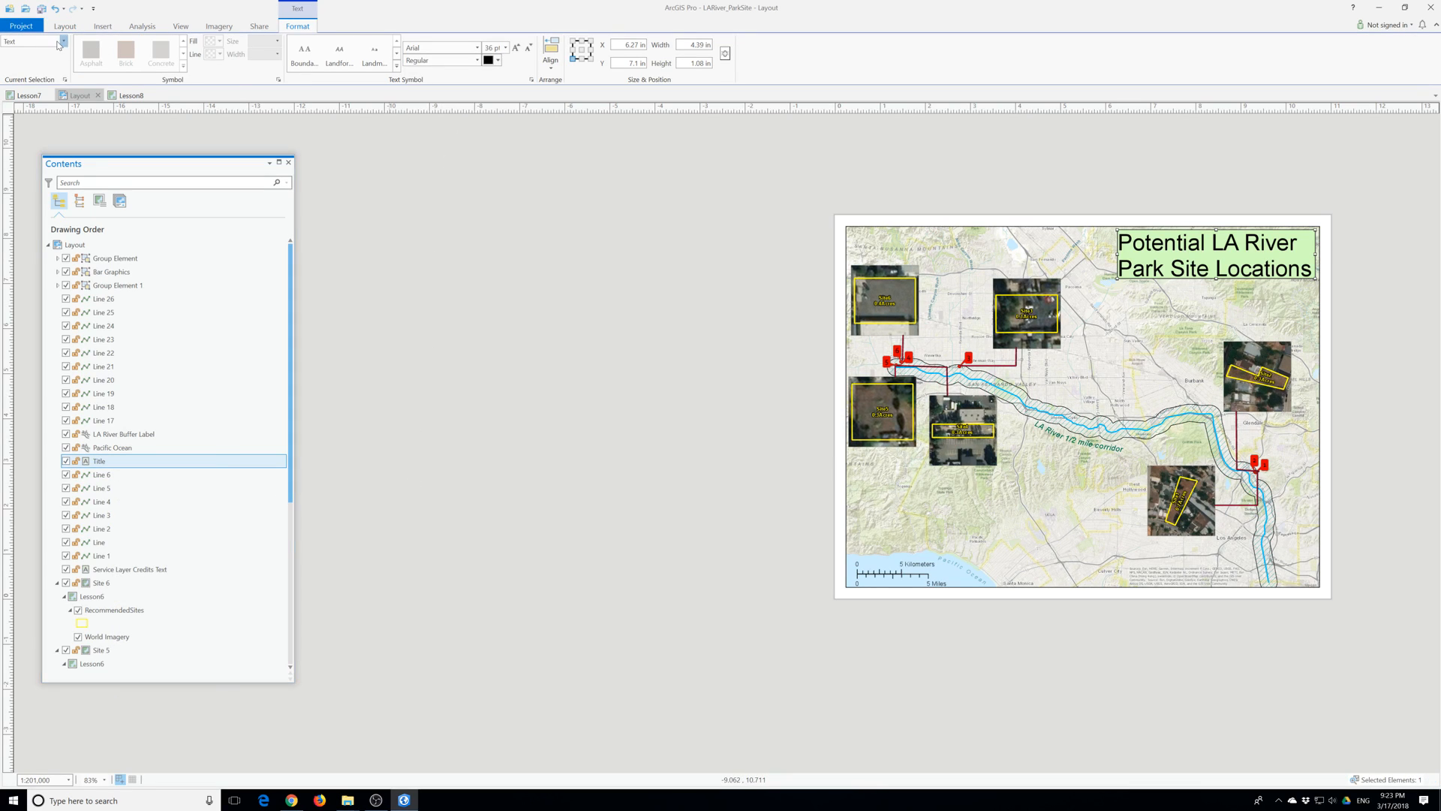
pyautogui.click(40, 69)
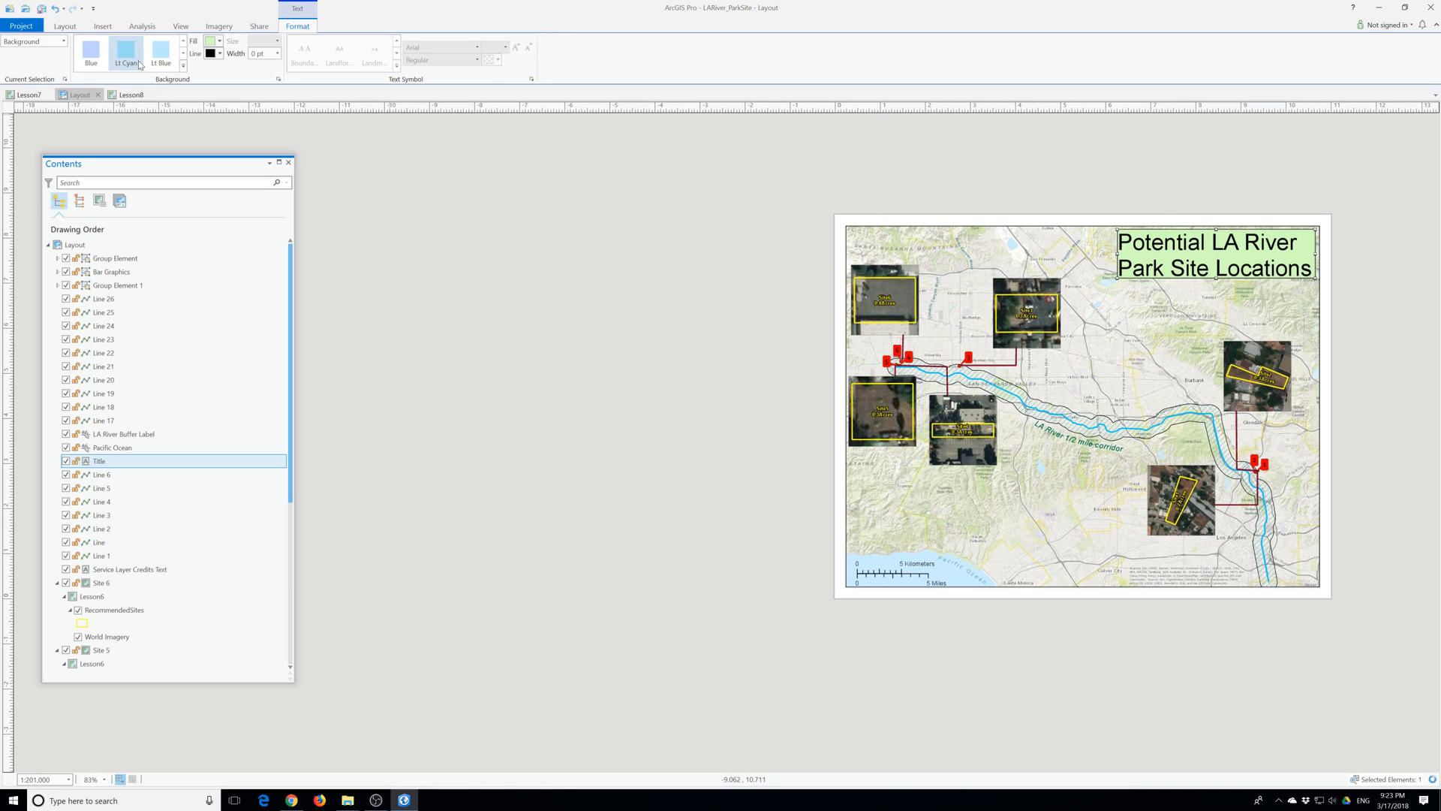
pyautogui.click(220, 41)
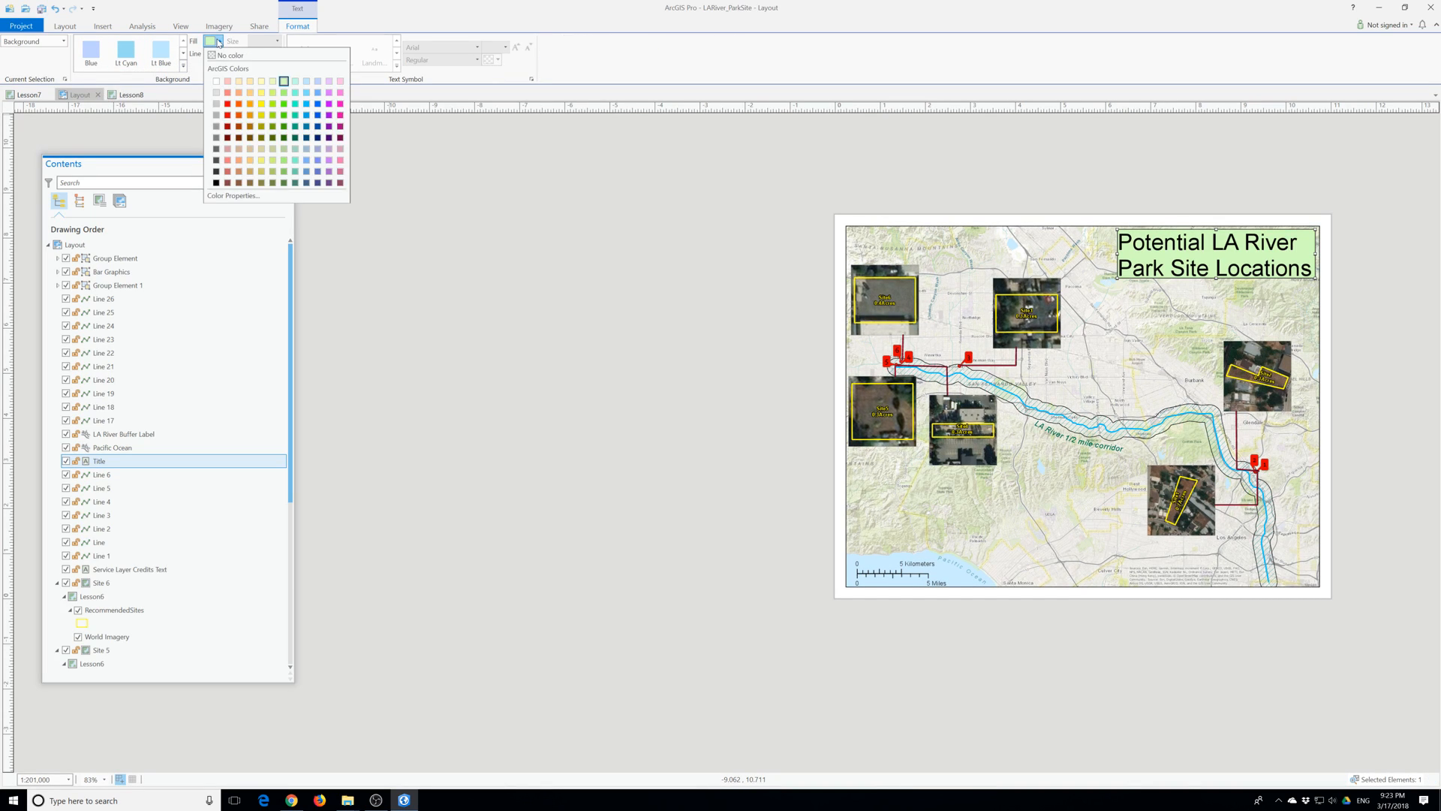
pyautogui.click(216, 150)
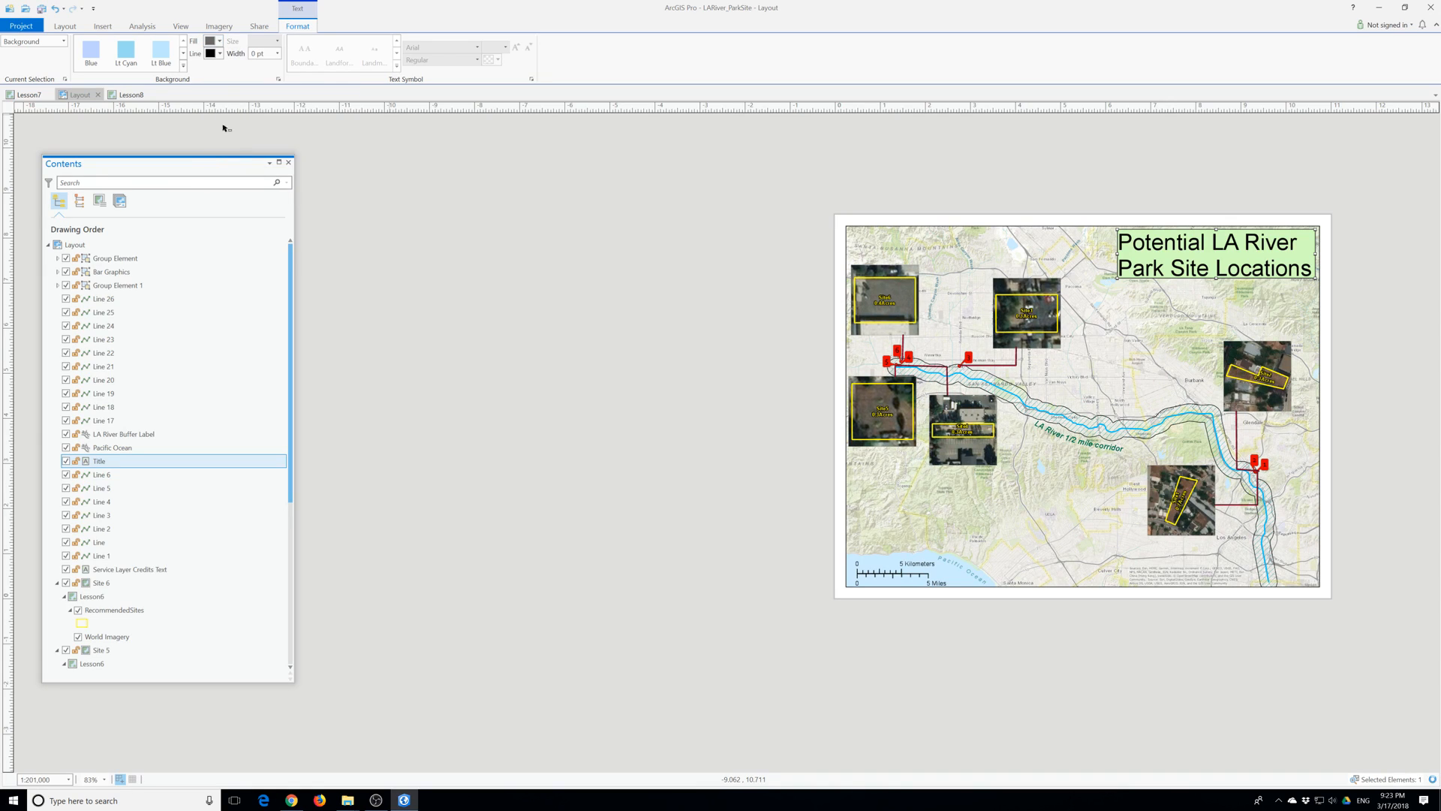
pyautogui.click(219, 42)
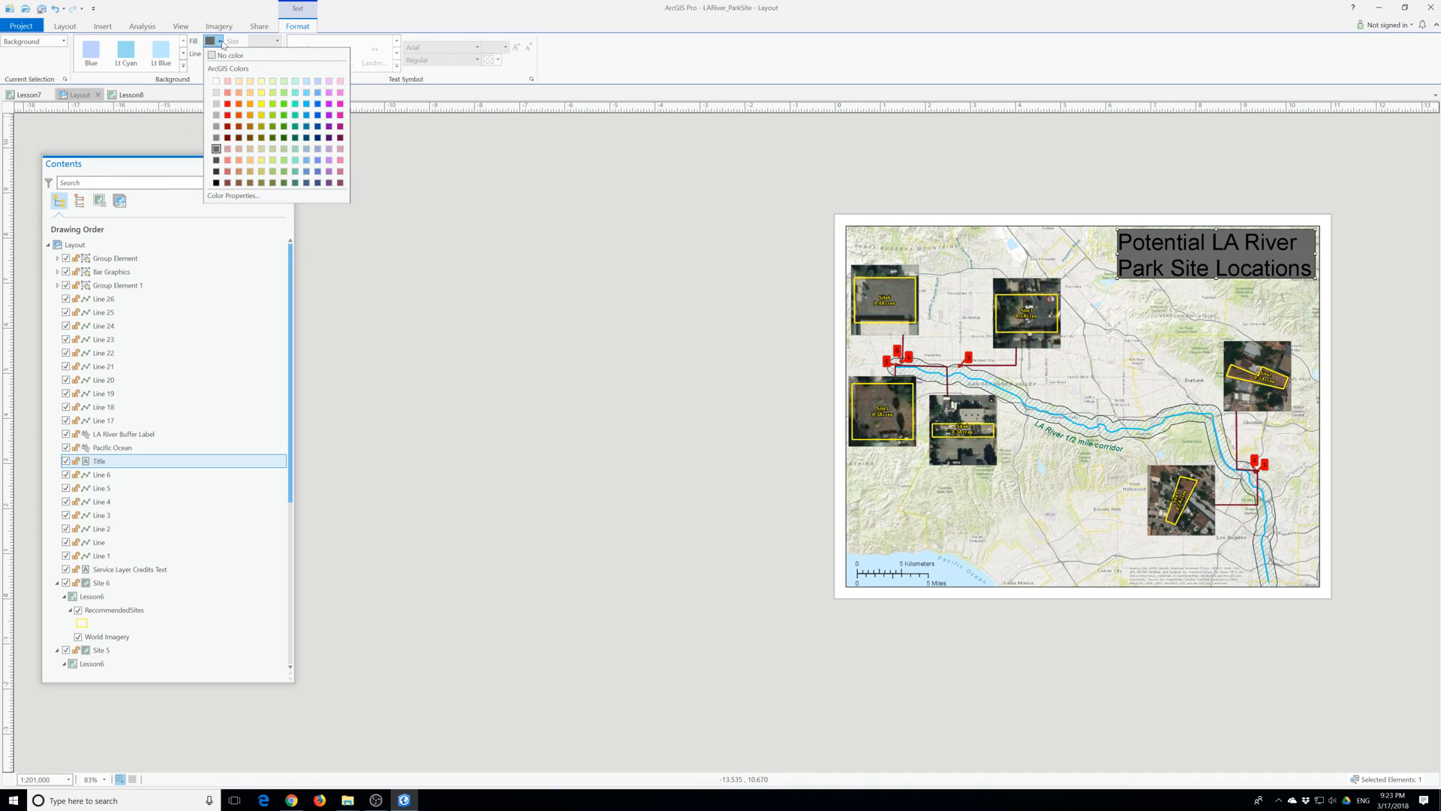
pyautogui.click(216, 115)
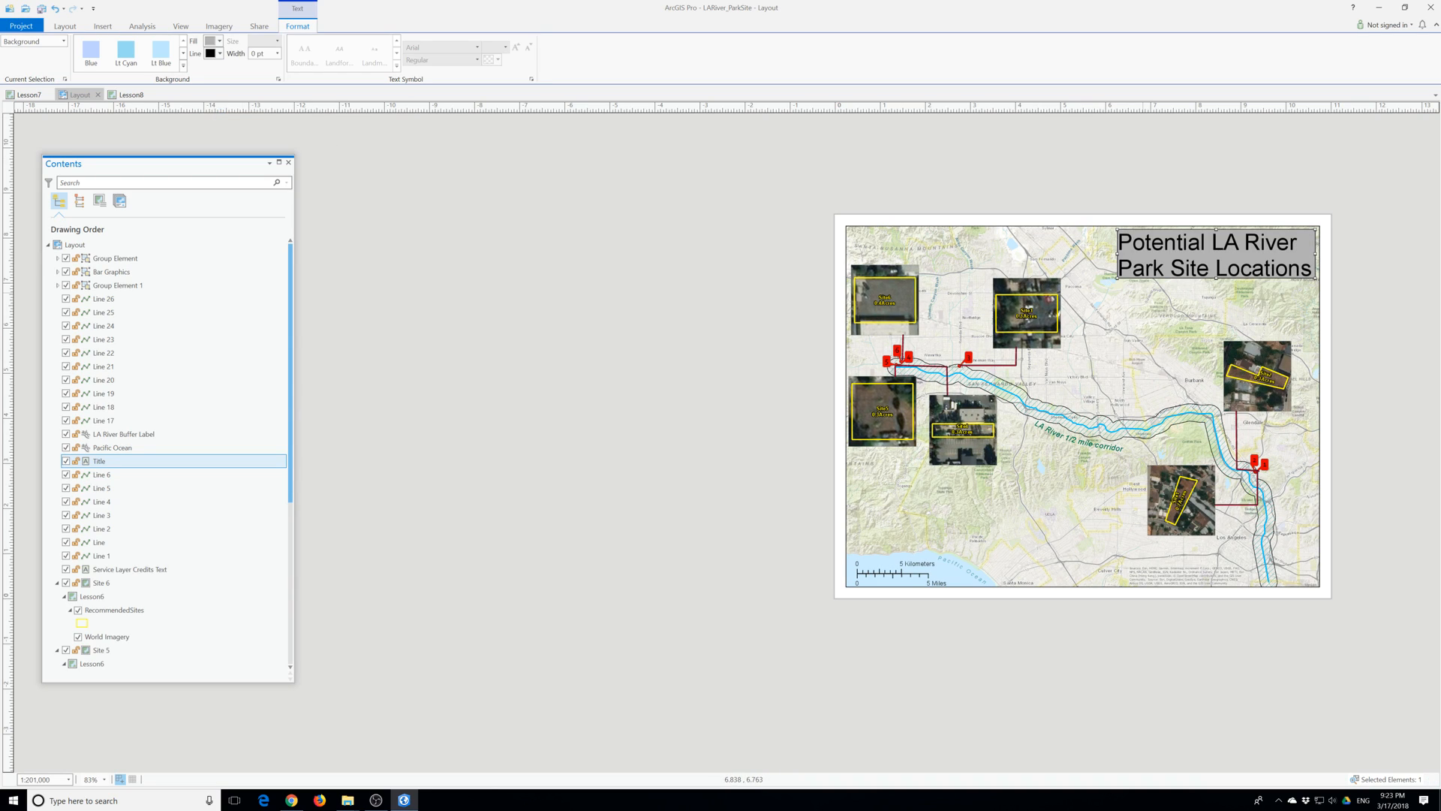
# Change the background fill of the map title to a lighter gray and clear the selection.
pyautogui.click(1426, 335)
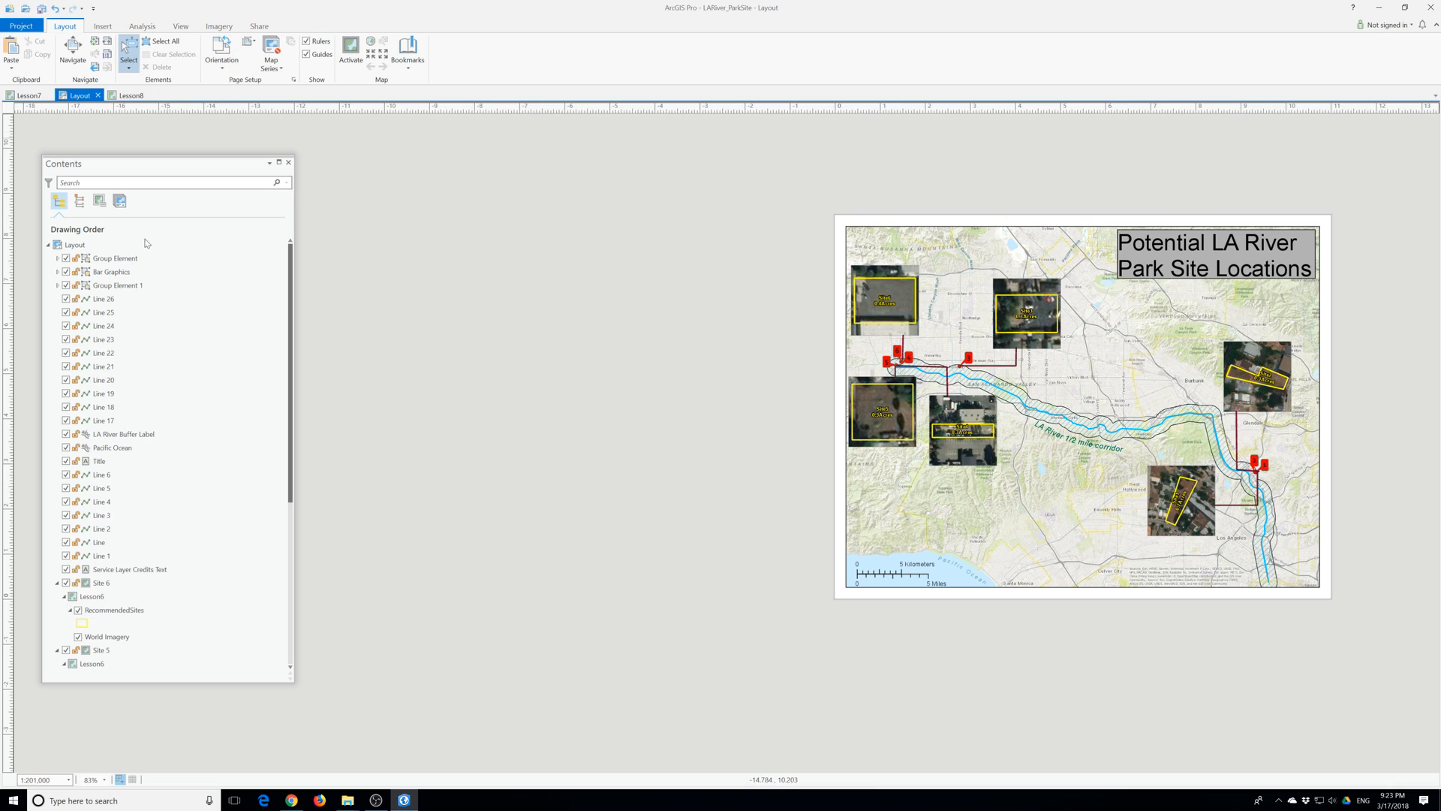
pyautogui.click(102, 462)
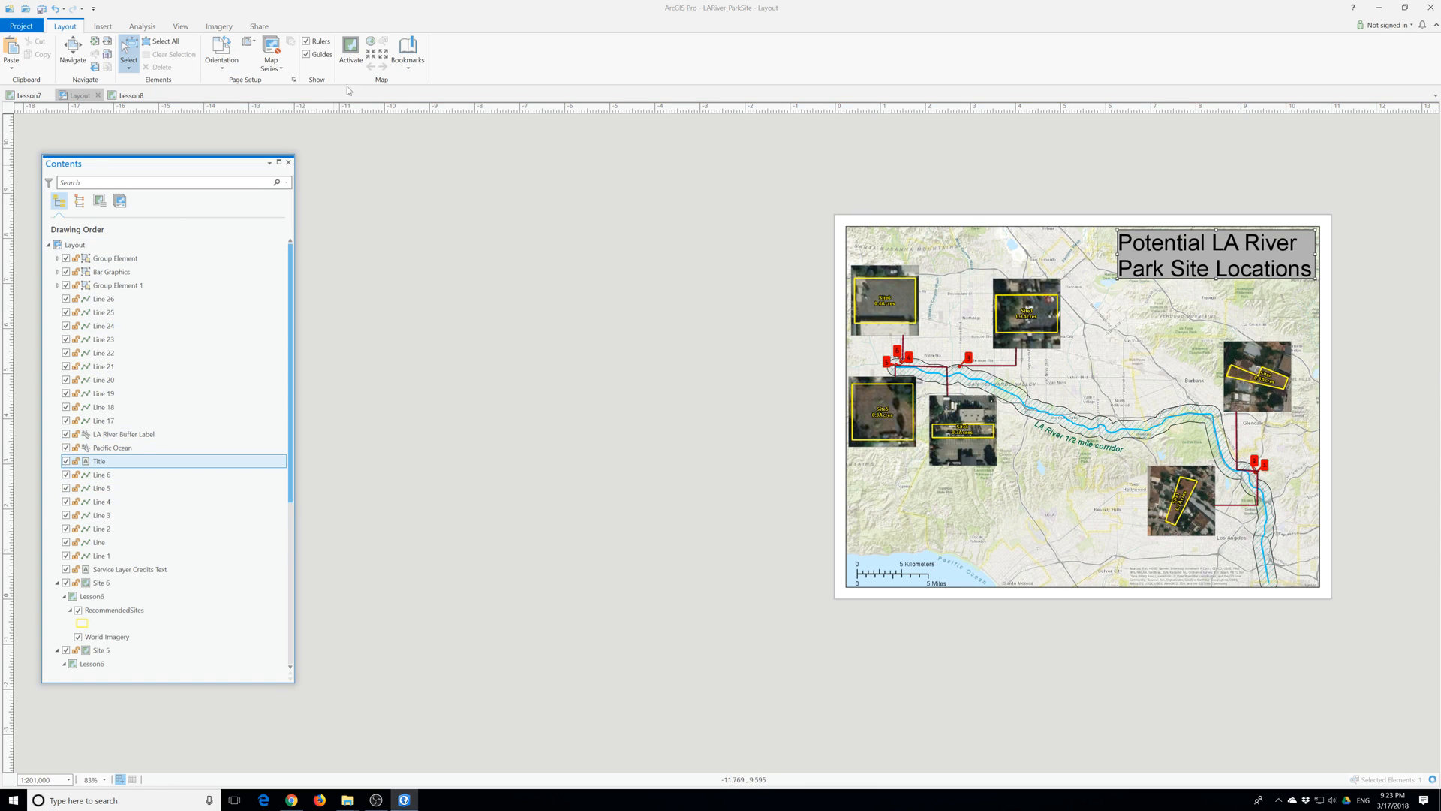
pyautogui.click(125, 46)
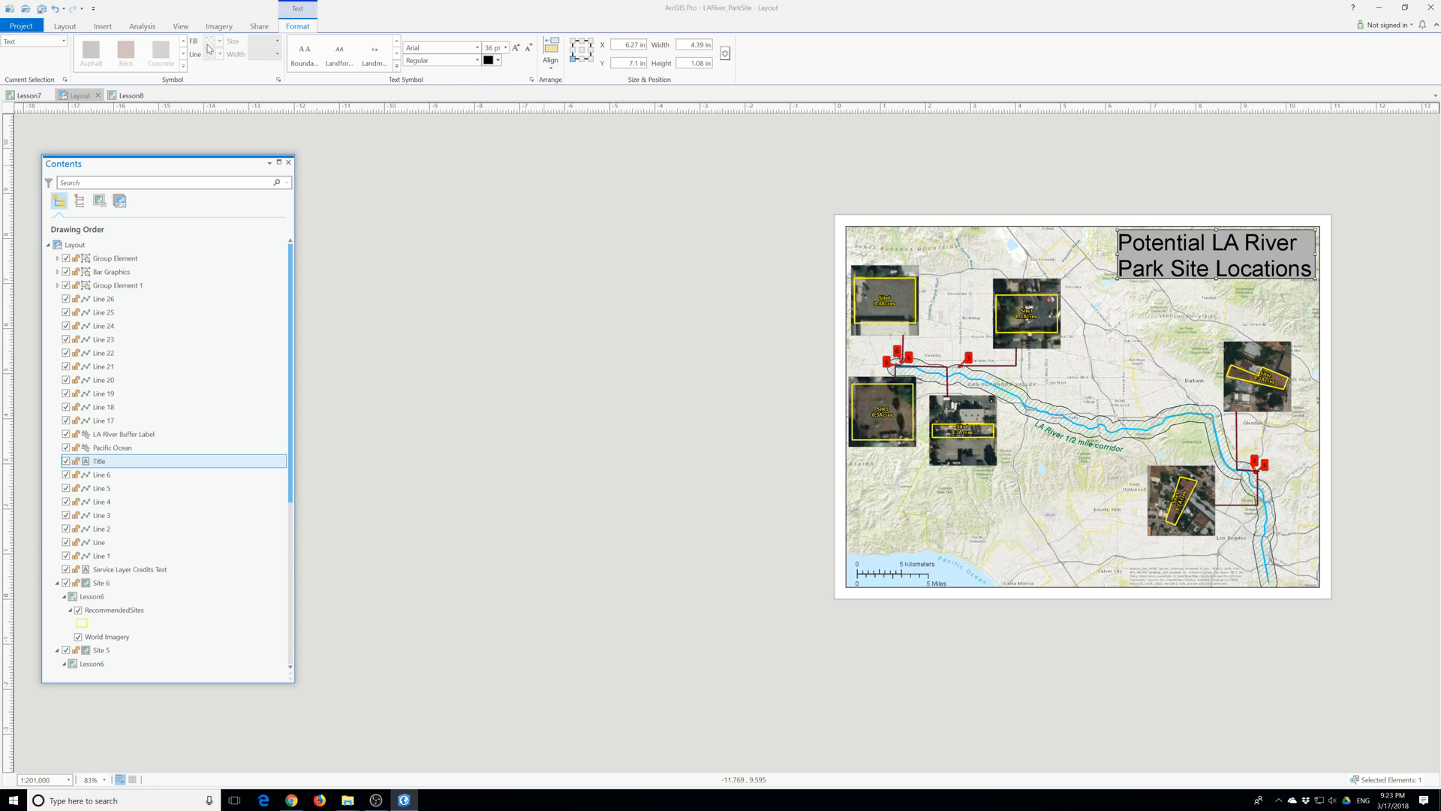
pyautogui.click(63, 42)
pyautogui.click(34, 63)
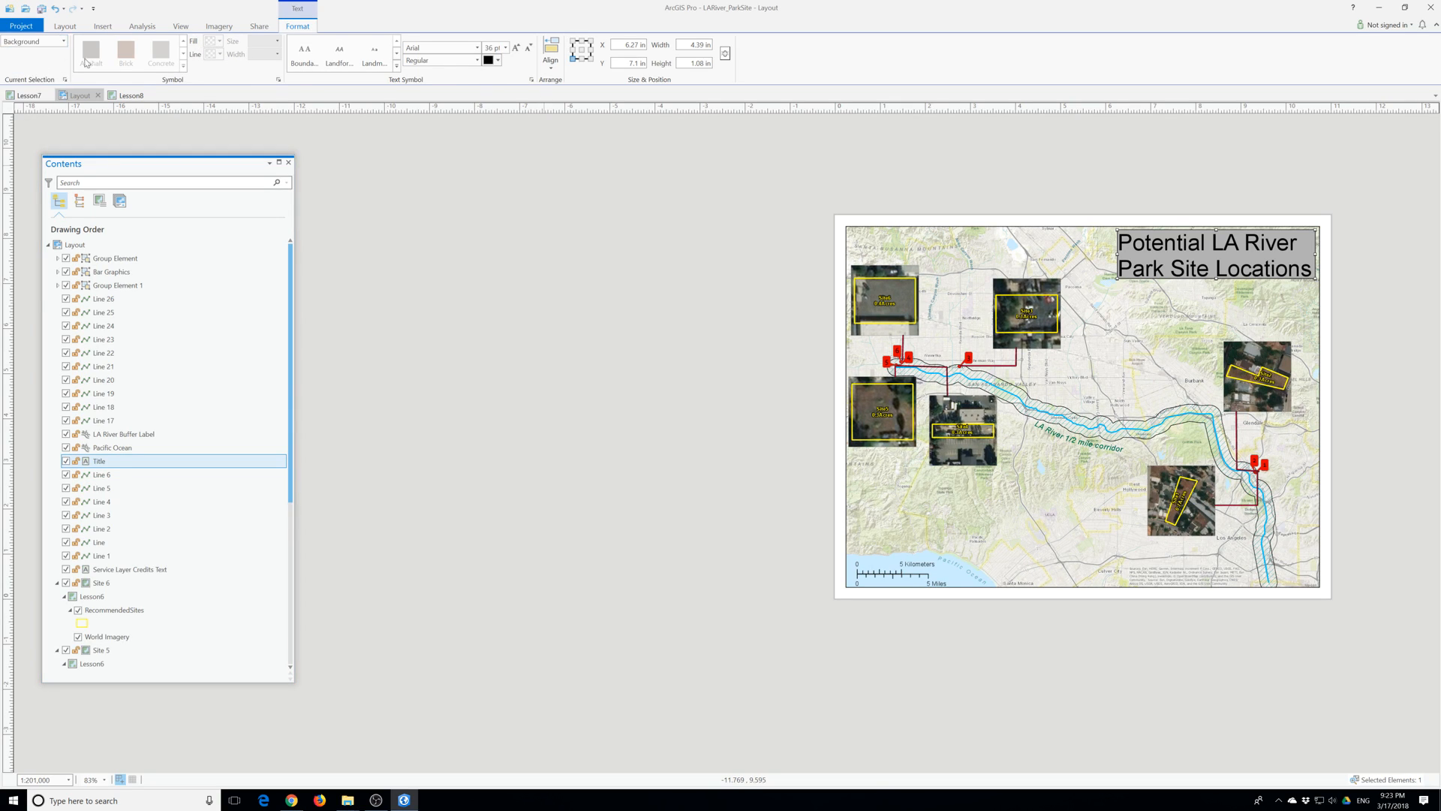
pyautogui.click(213, 40)
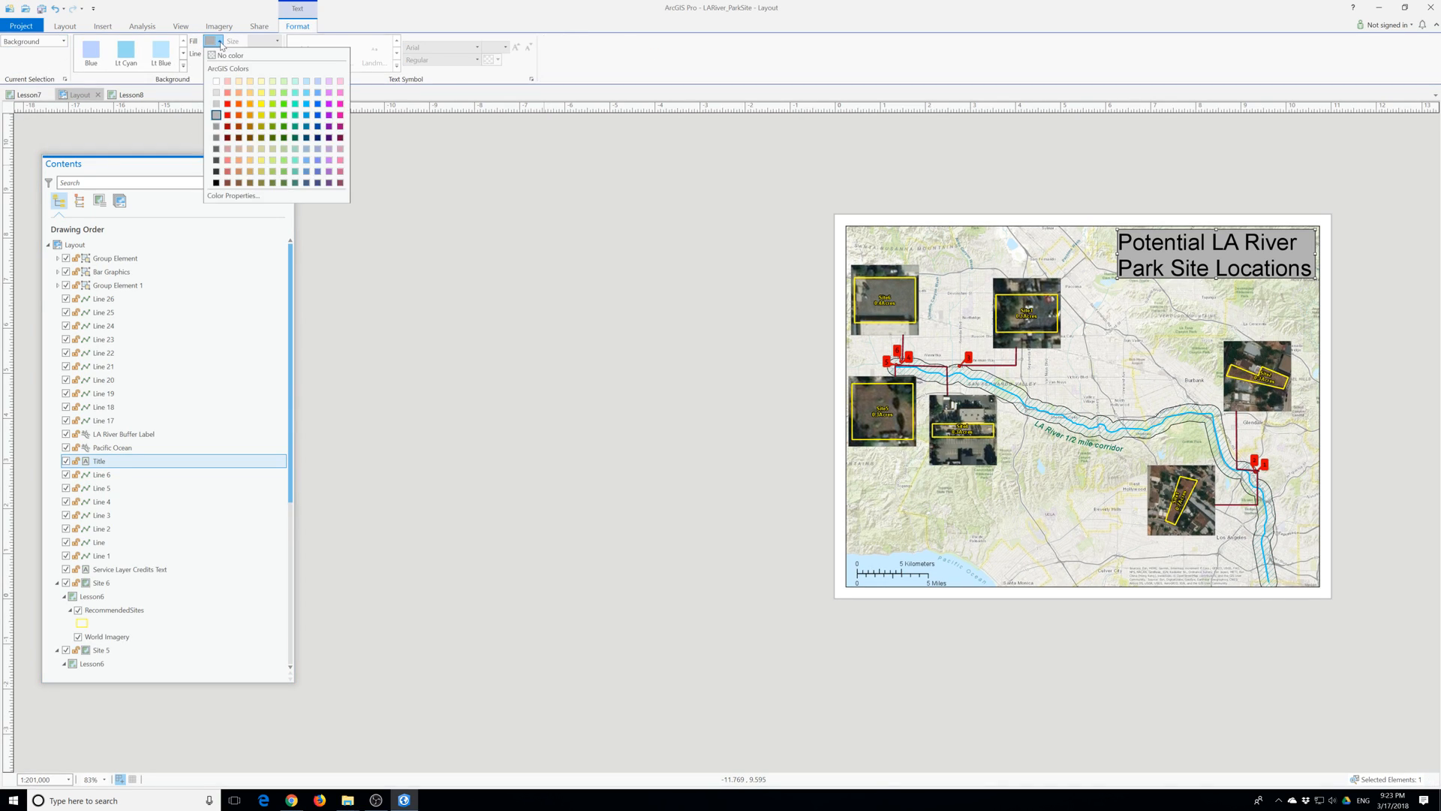
pyautogui.click(215, 104)
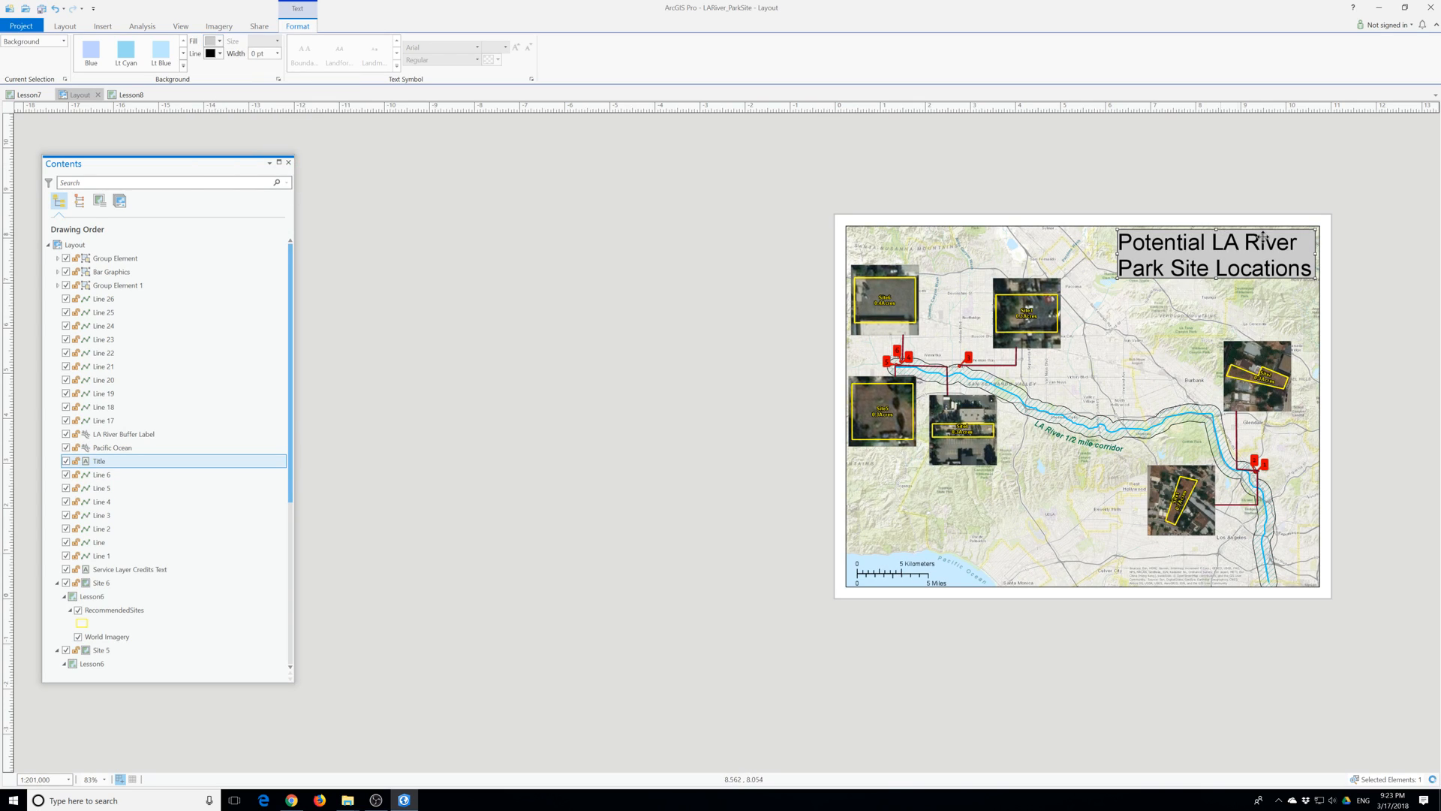
pyautogui.click(1366, 256)
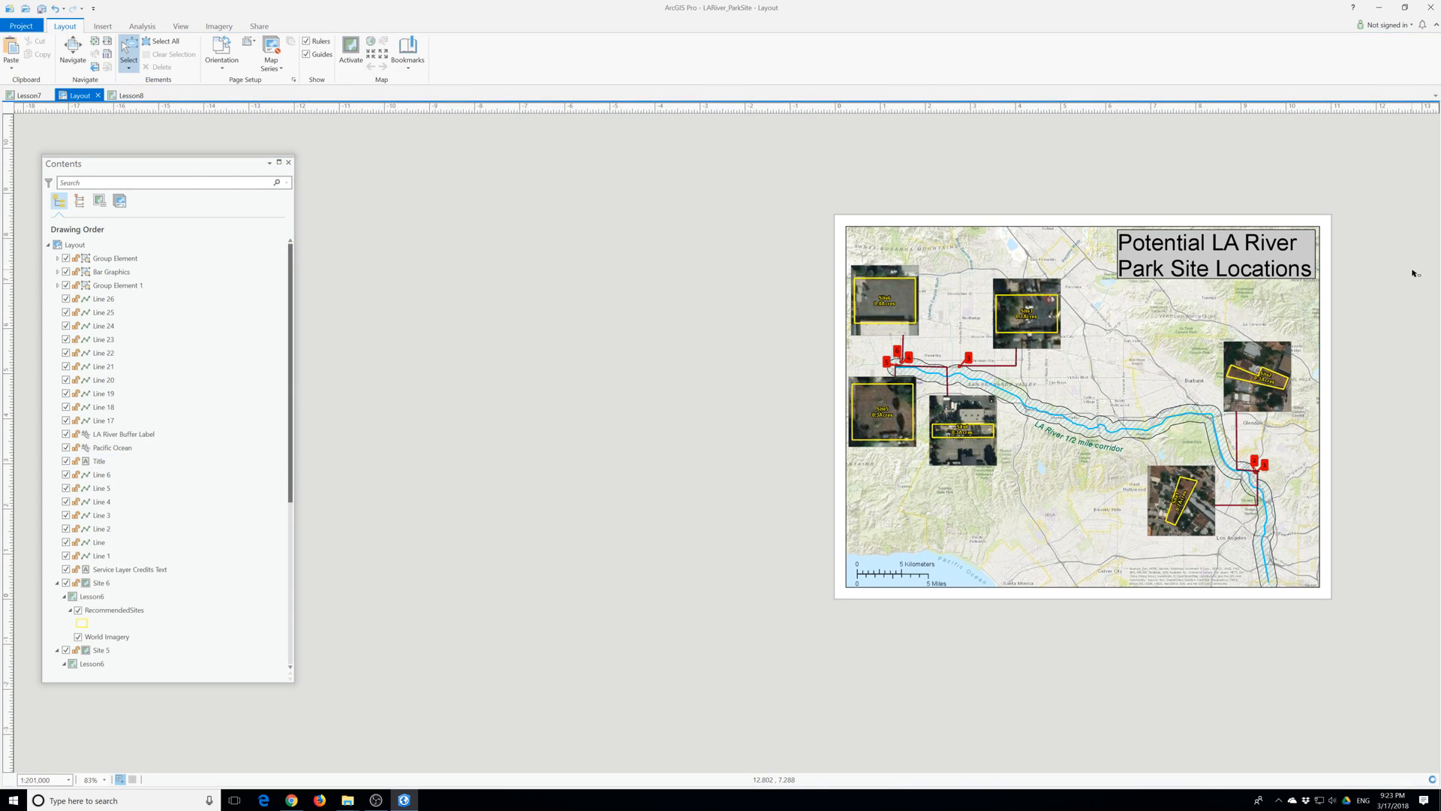
pyautogui.click(1123, 248)
pyautogui.click(1385, 302)
pyautogui.click(102, 27)
pyautogui.click(245, 51)
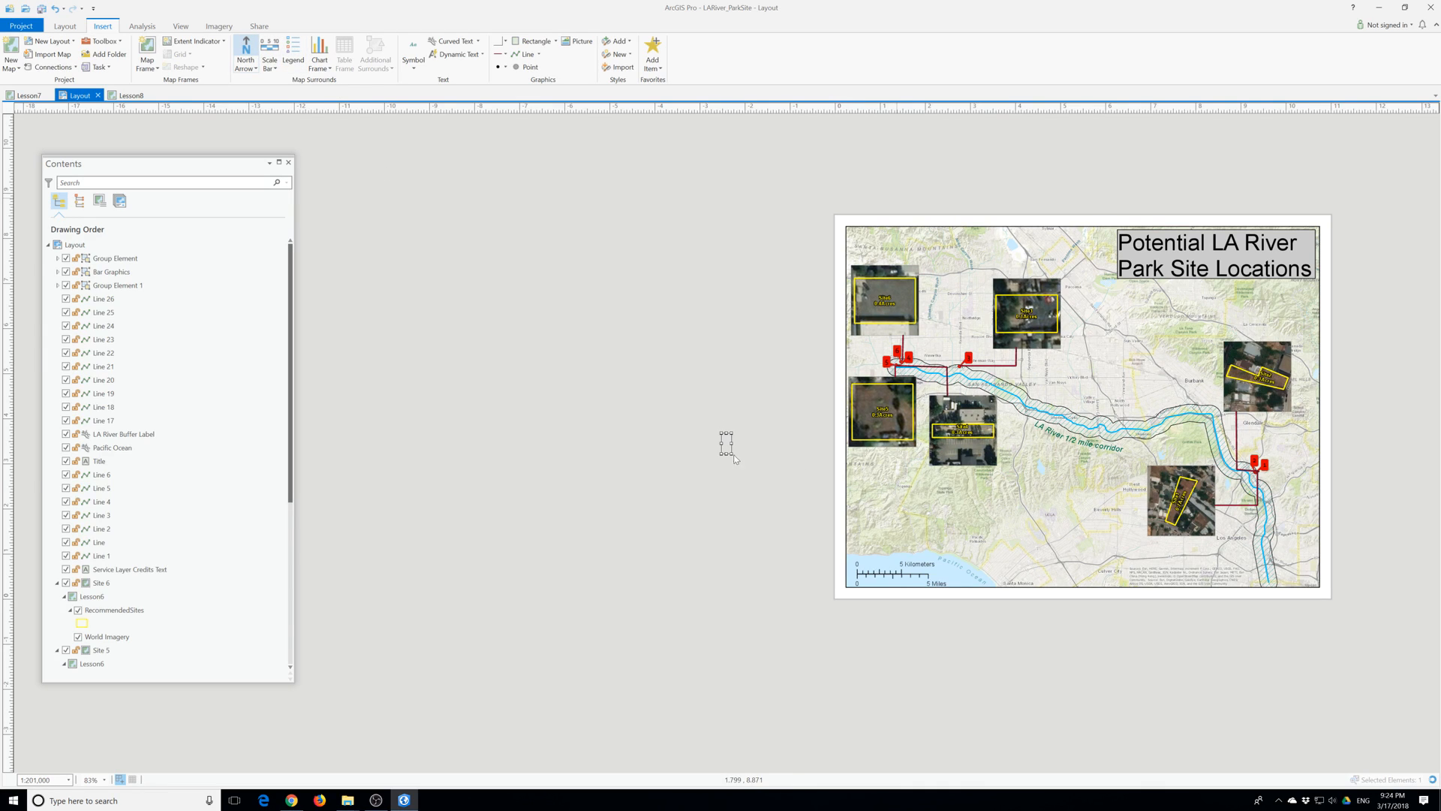
pyautogui.click(725, 444)
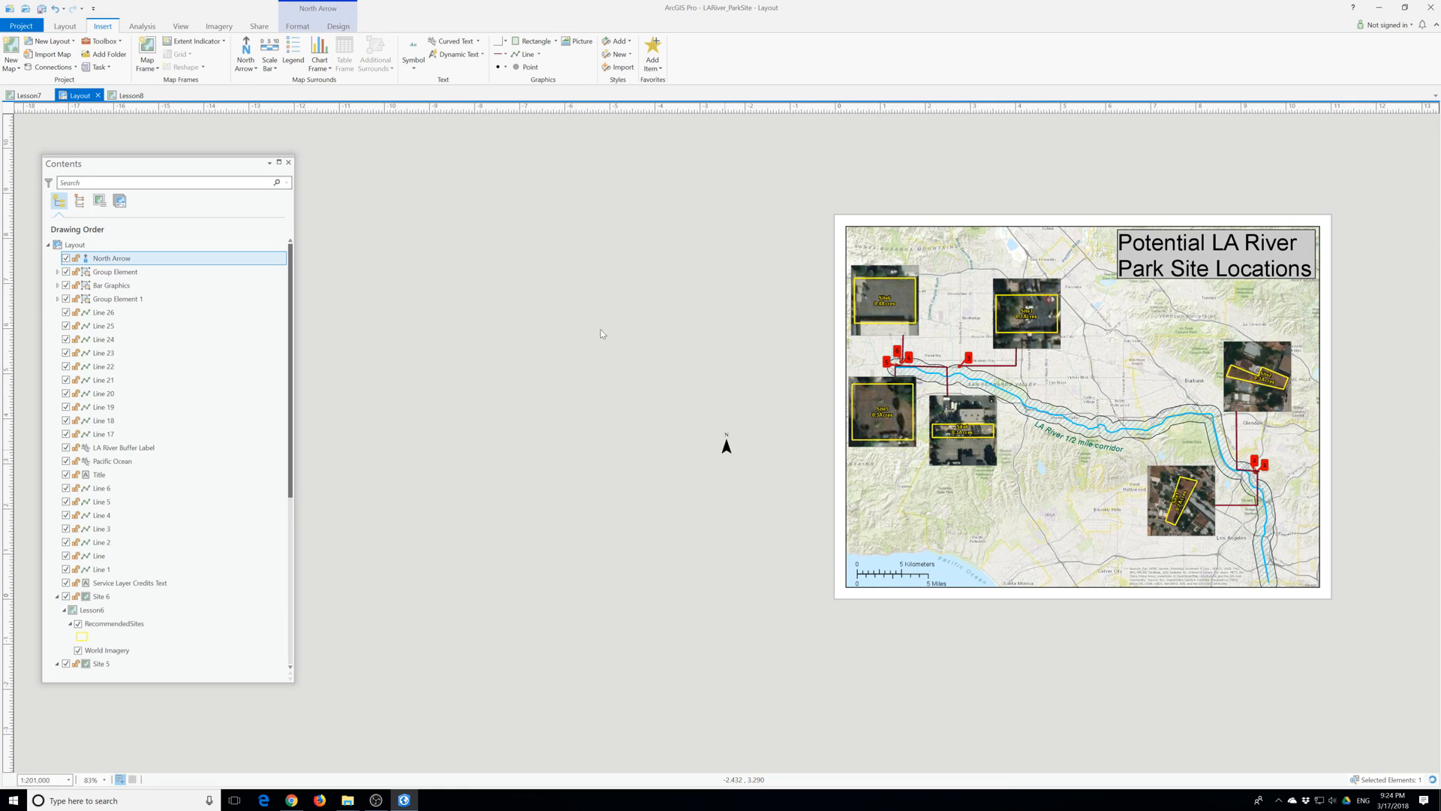
pyautogui.press('Delete')
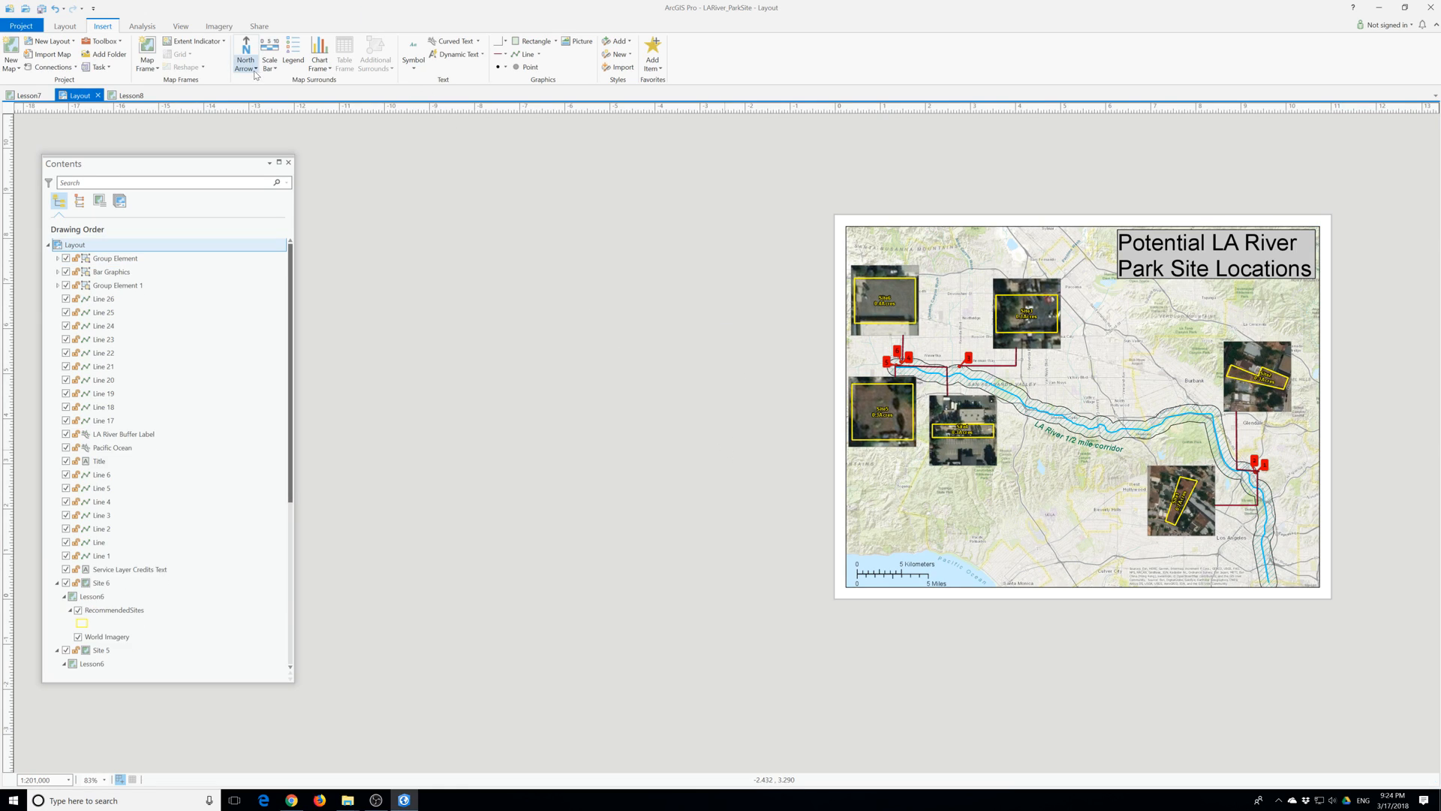
# Insert the north arrow style with the N below the pointer, about 0.38 by 0.76 in, and place it just above the scale bar.
pyautogui.click(247, 66)
pyautogui.click(325, 124)
pyautogui.click(893, 517)
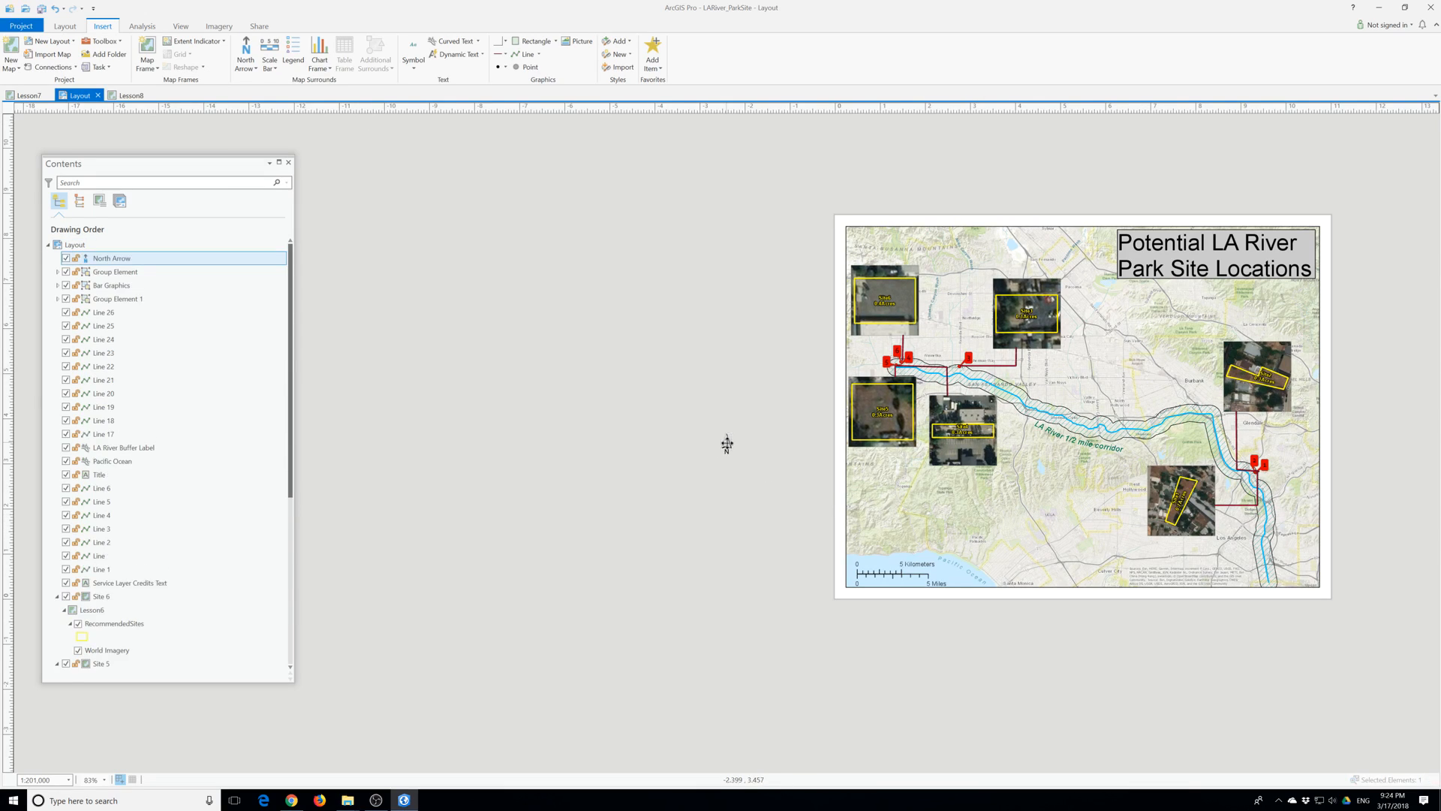
pyautogui.click(727, 445)
pyautogui.moveTo(820, 484); pyautogui.dragTo(896, 554)
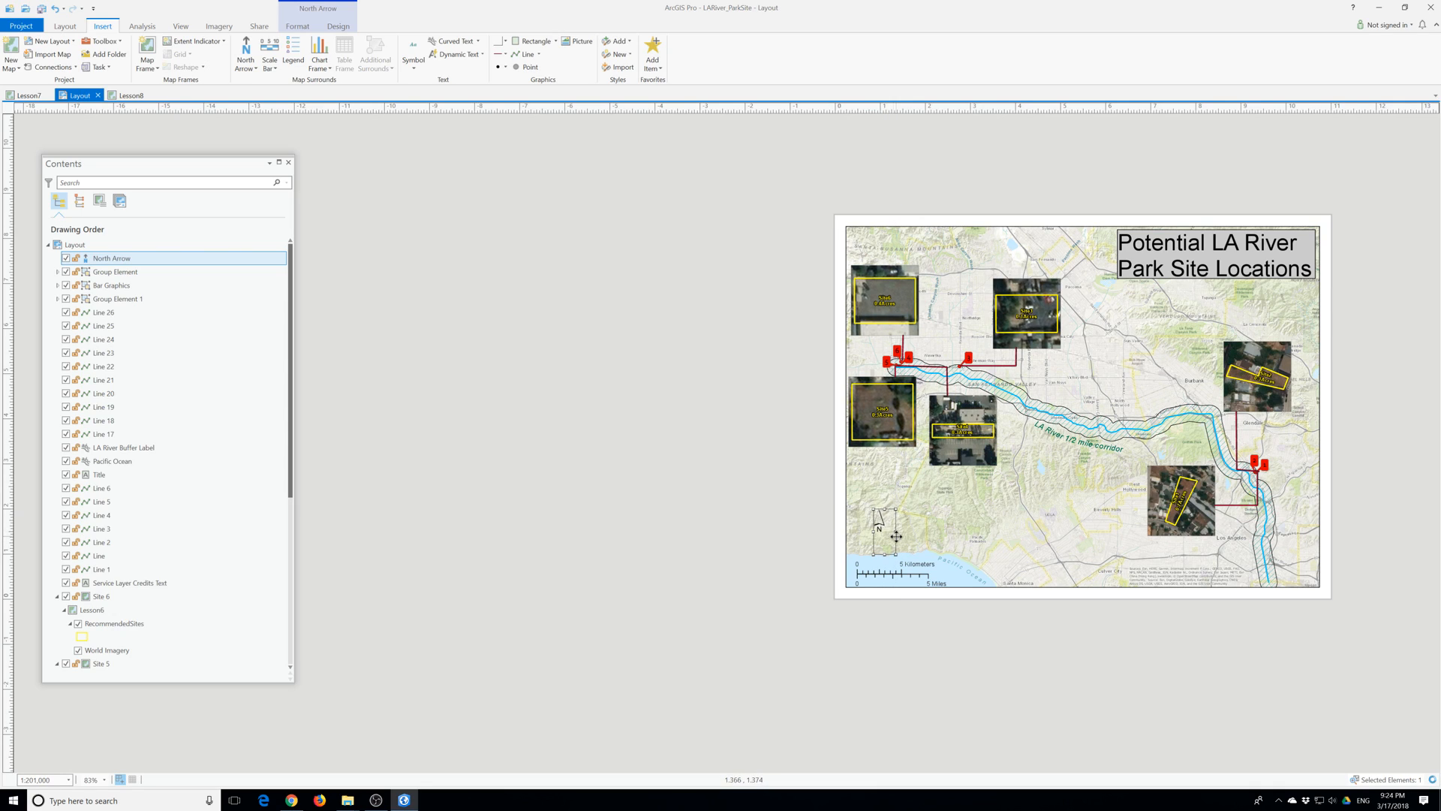
pyautogui.moveTo(896, 554); pyautogui.dragTo(890, 543)
pyautogui.click(296, 27)
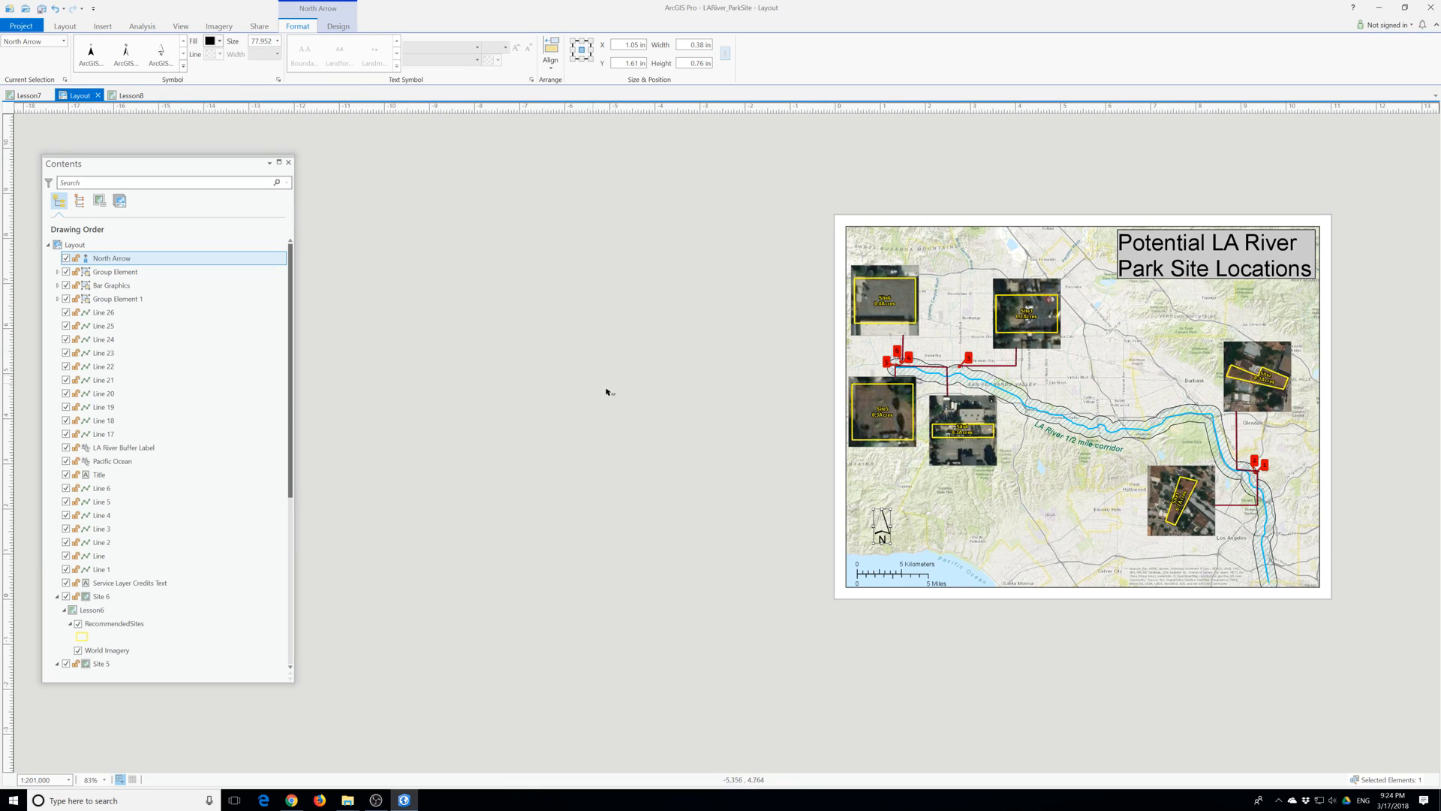
pyautogui.click(911, 539)
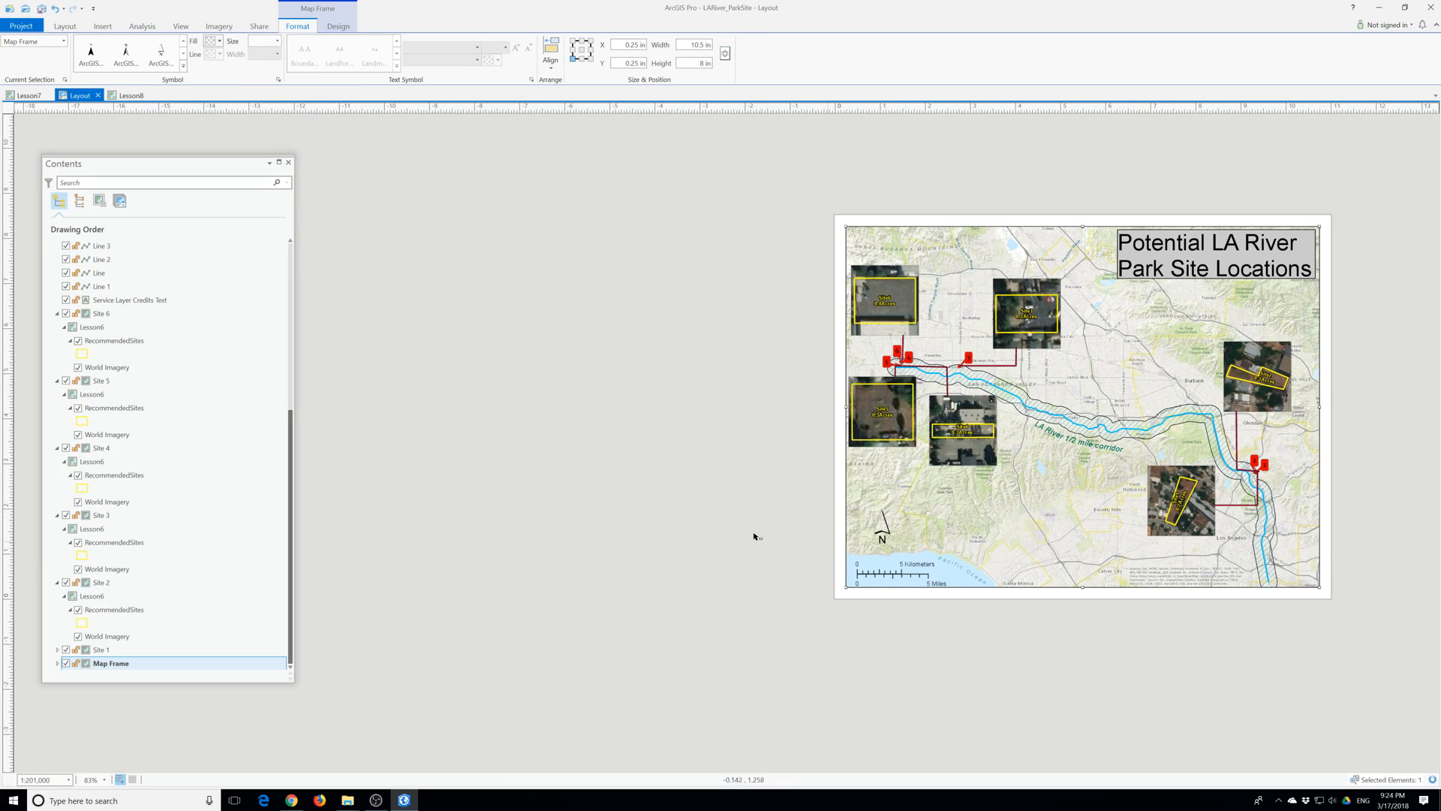
pyautogui.click(737, 533)
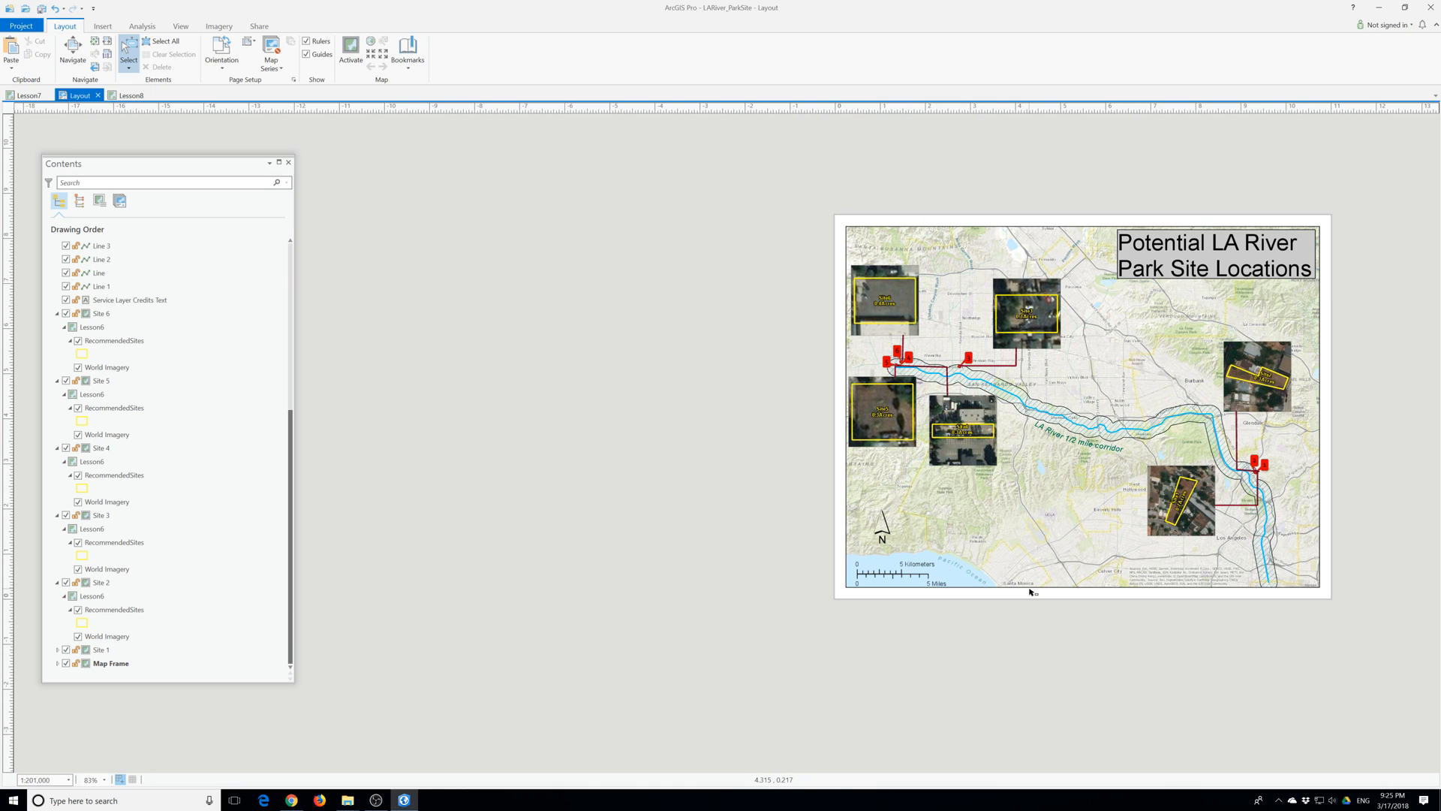
# Move the service layer credits text slightly up, to about X 6.6 in and Y -0.25 in on the page.
pyautogui.click(1197, 580)
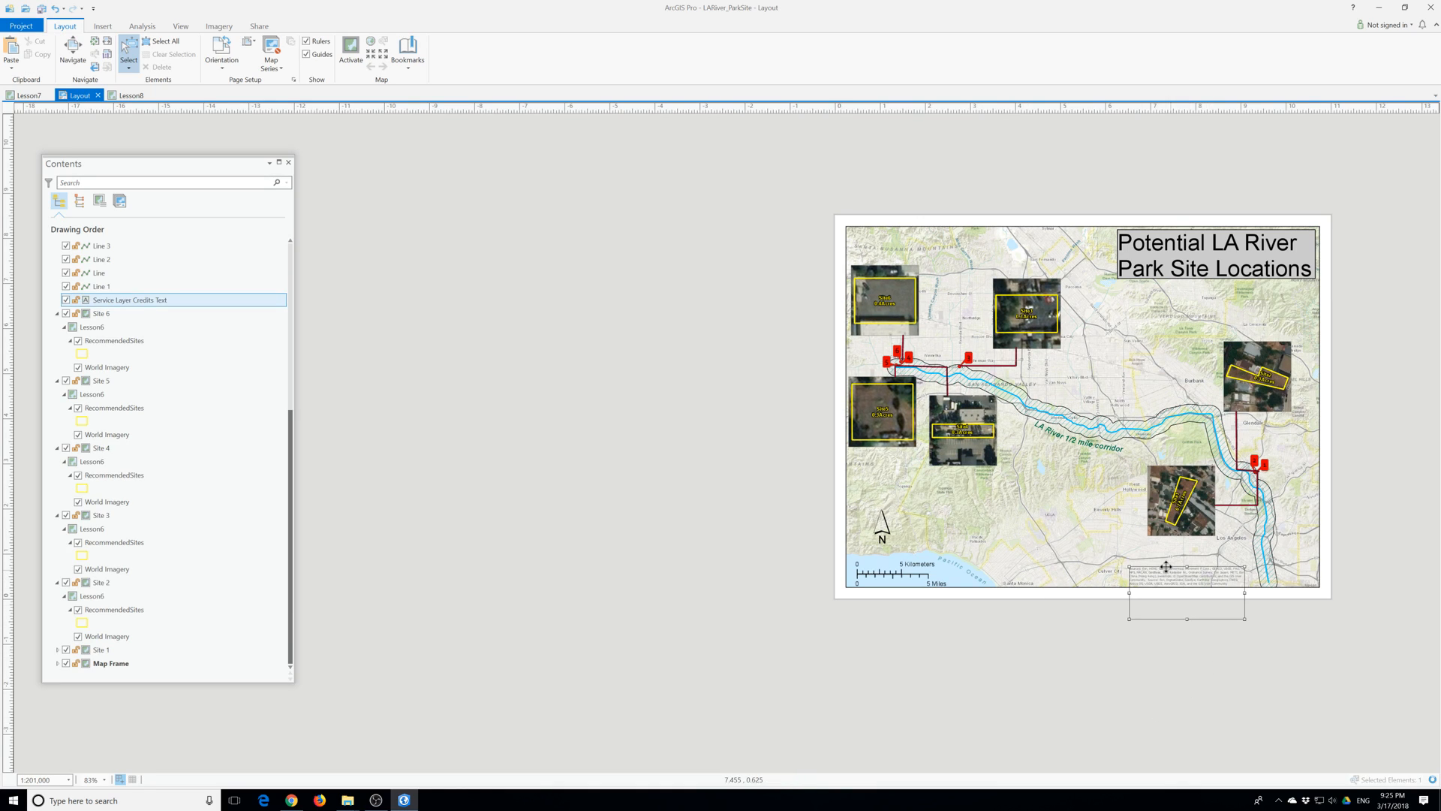
pyautogui.moveTo(1166, 566)
pyautogui.mouseDown()
pyautogui.moveTo(1177, 547)
pyautogui.moveTo(1225, 581)
pyautogui.moveTo(1161, 573)
pyautogui.mouseUp()
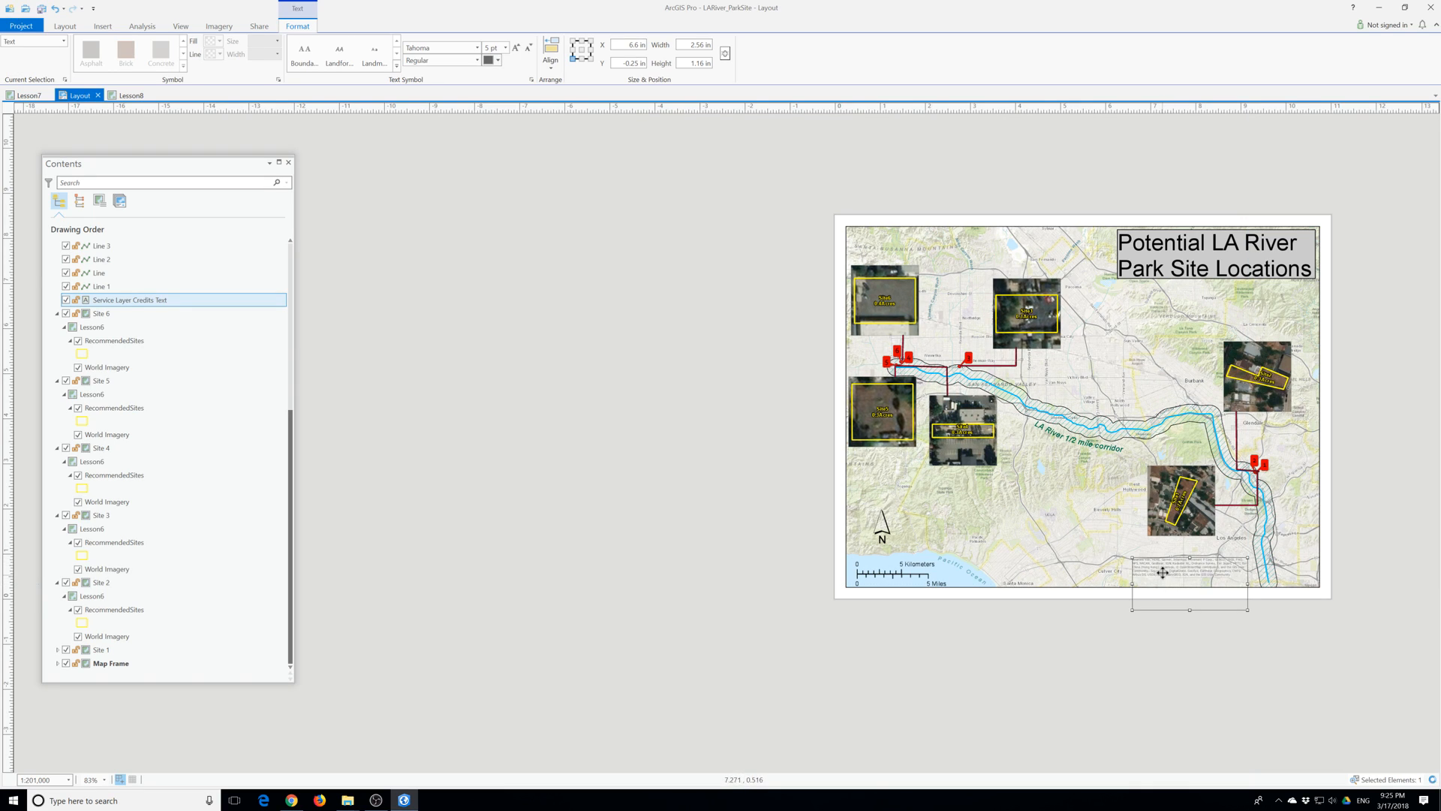
pyautogui.doubleClick(1226, 576)
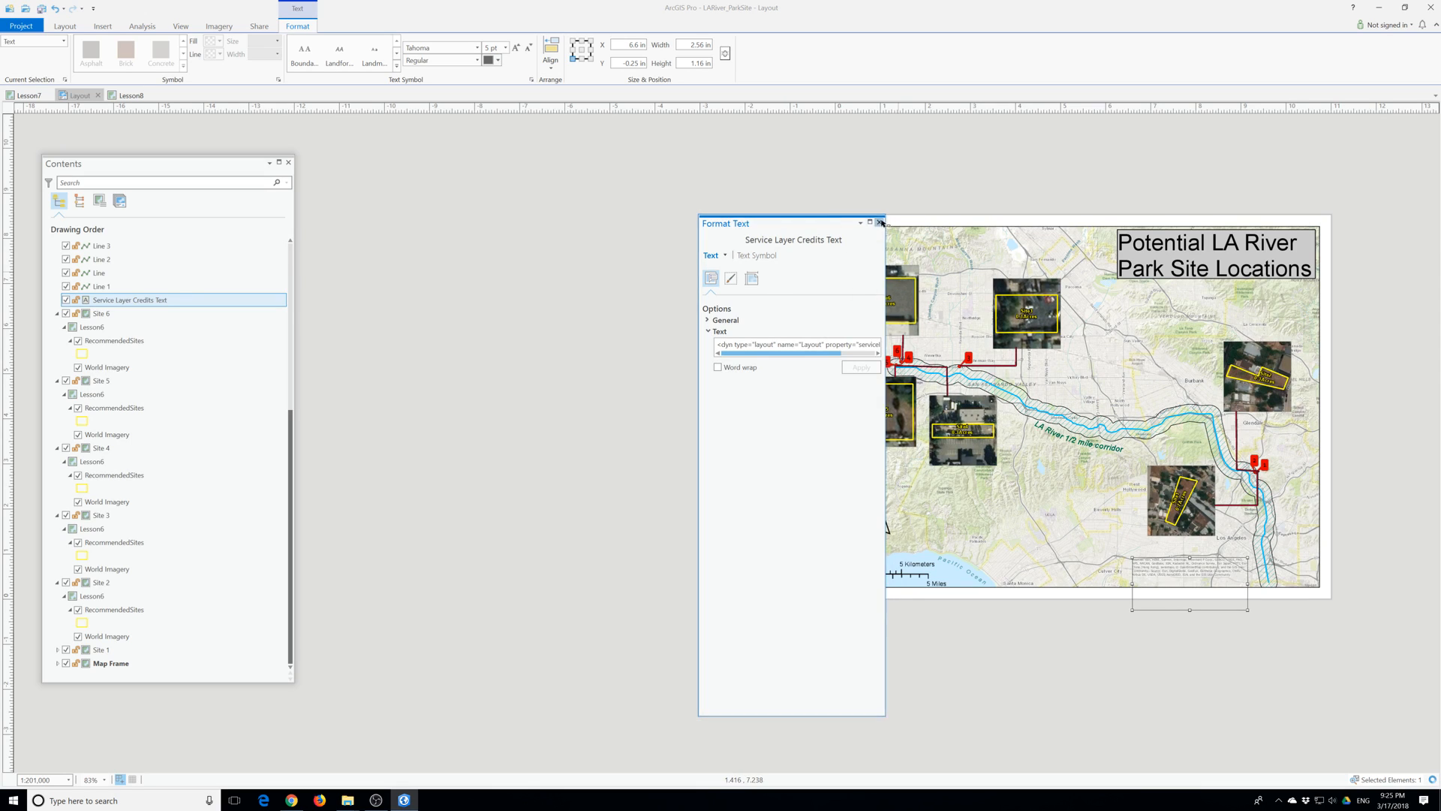
pyautogui.click(880, 222)
# Add the note "Inset maps are at differnt scales" below the service layer credits, separated by a blank line.
pyautogui.scroll(6, 1171, 505)
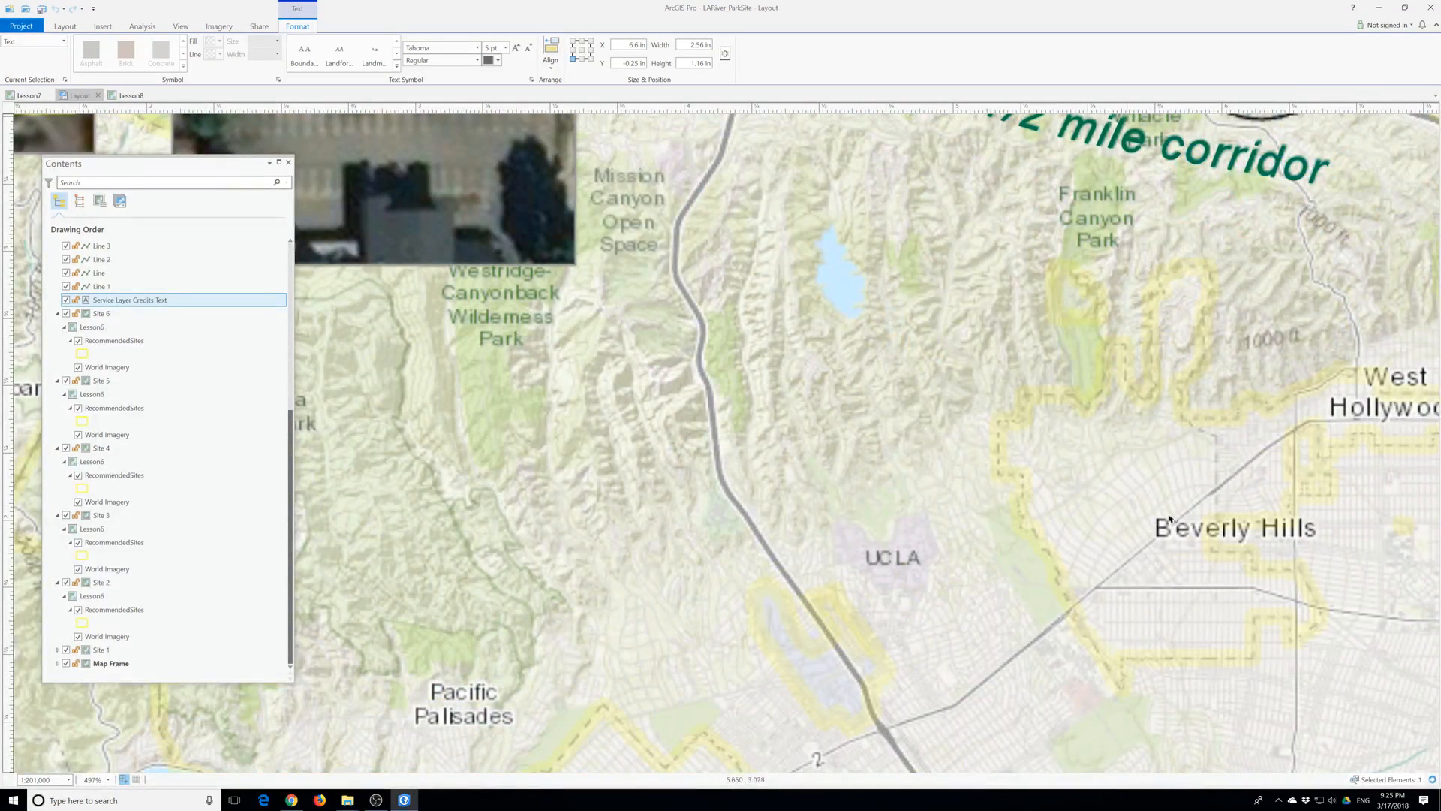
pyautogui.moveTo(761, 459); pyautogui.dragTo(379, 94)
pyautogui.moveTo(1105, 498); pyautogui.dragTo(801, 358)
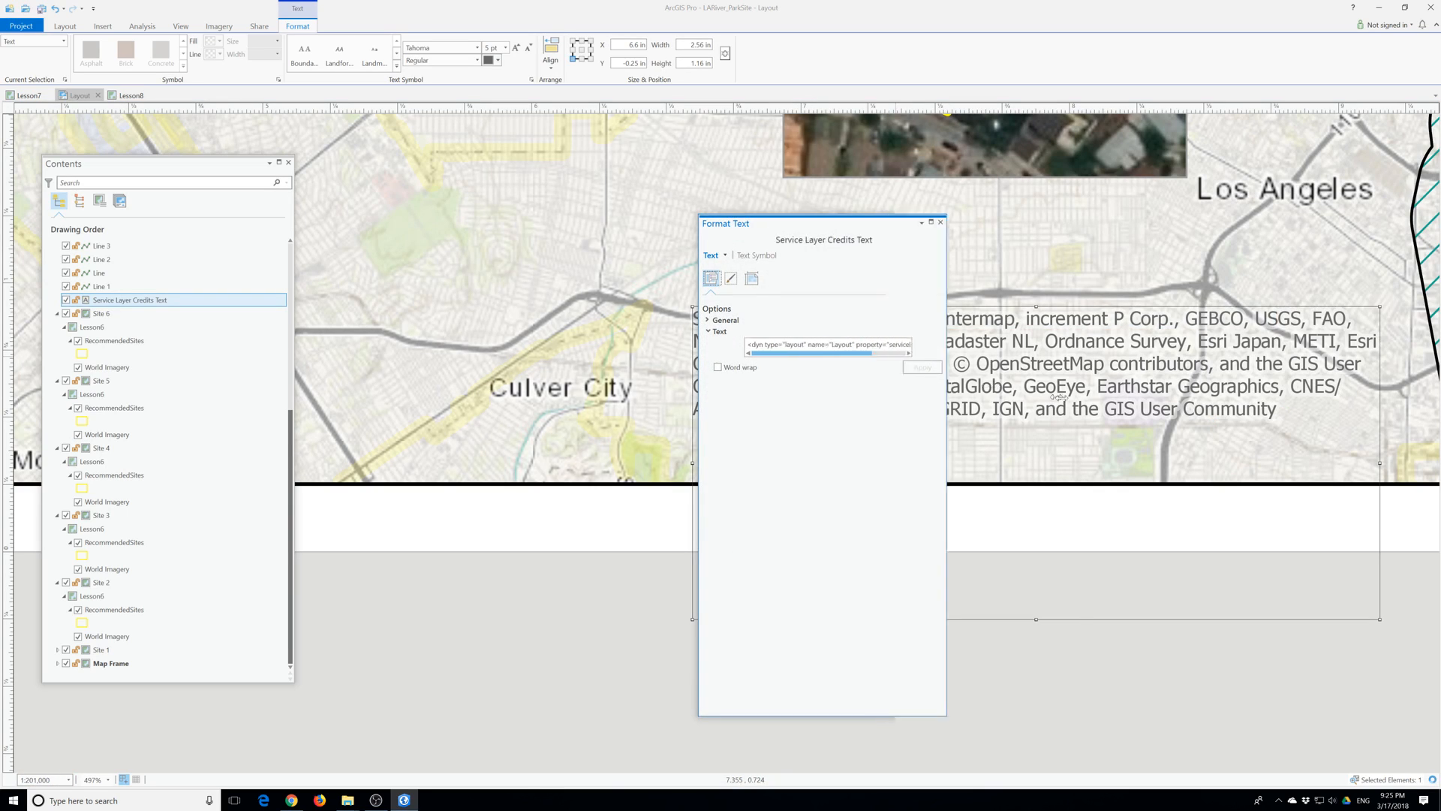
pyautogui.press('Return')
pyautogui.press('Return')
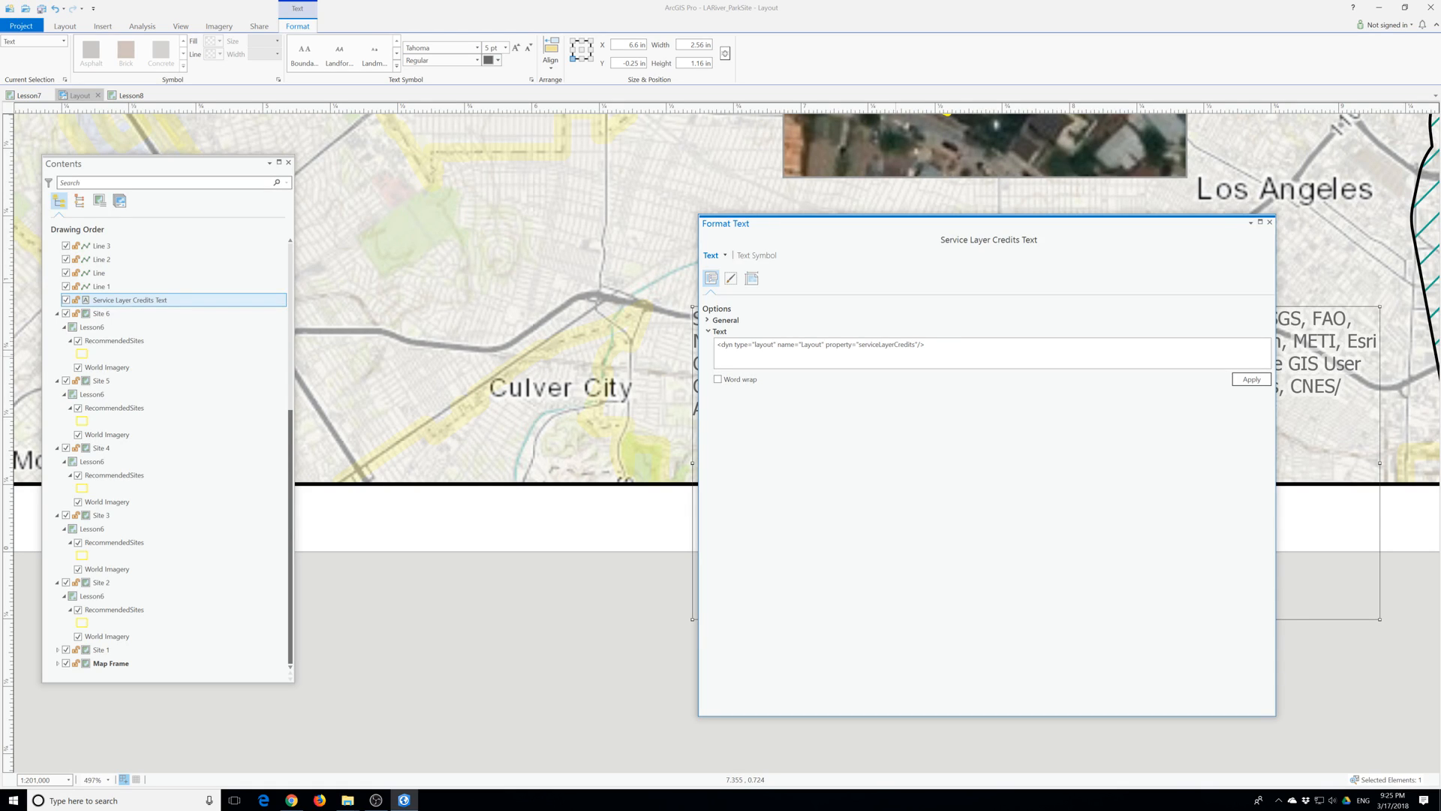
pyautogui.write('Inm')
pyautogui.write('at differnt scales')
pyautogui.click(1242, 380)
# Widen the service layer credits text box to about 2.64 in and close its formatting settings.
pyautogui.moveTo(1033, 224); pyautogui.dragTo(863, 216)
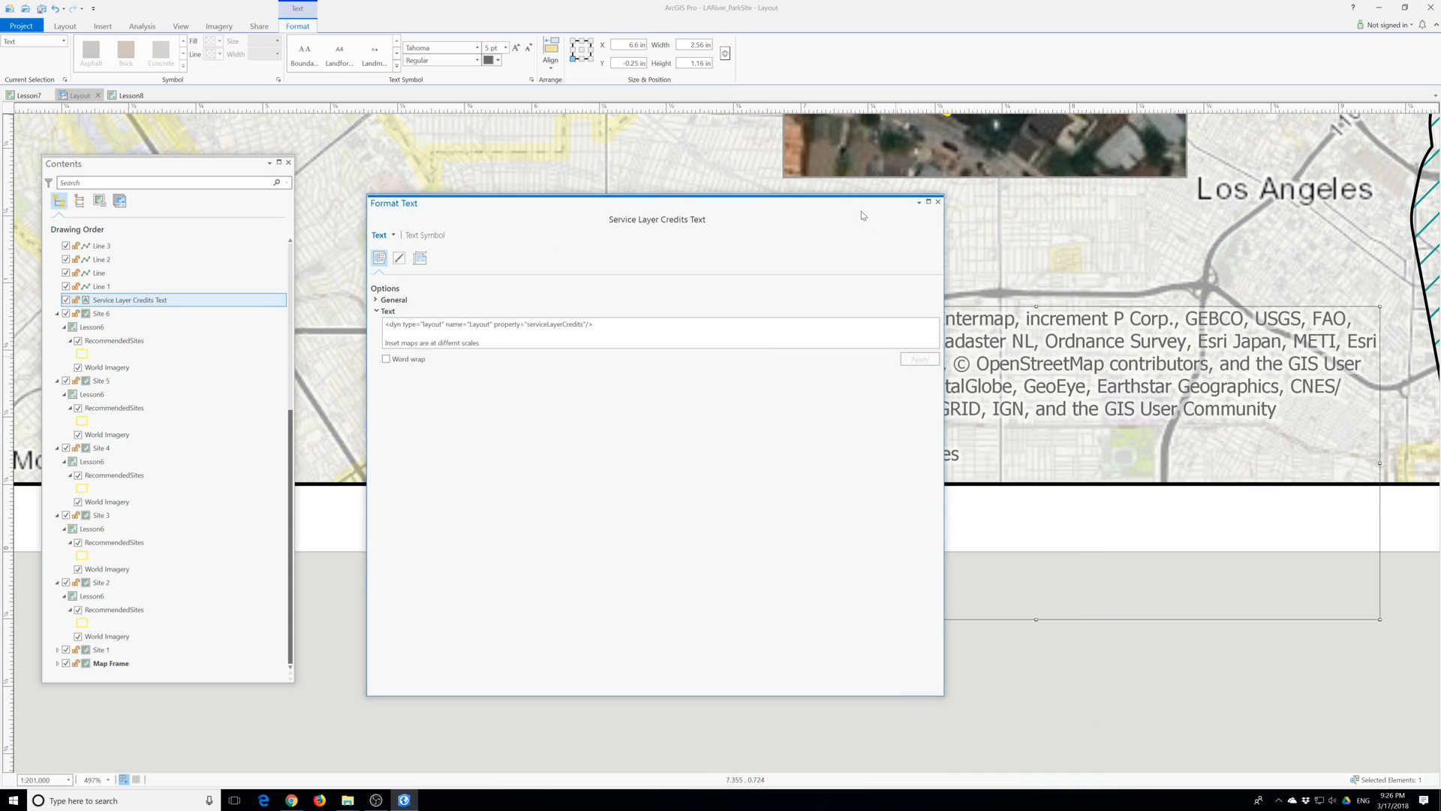
pyautogui.moveTo(695, 207); pyautogui.dragTo(419, 201)
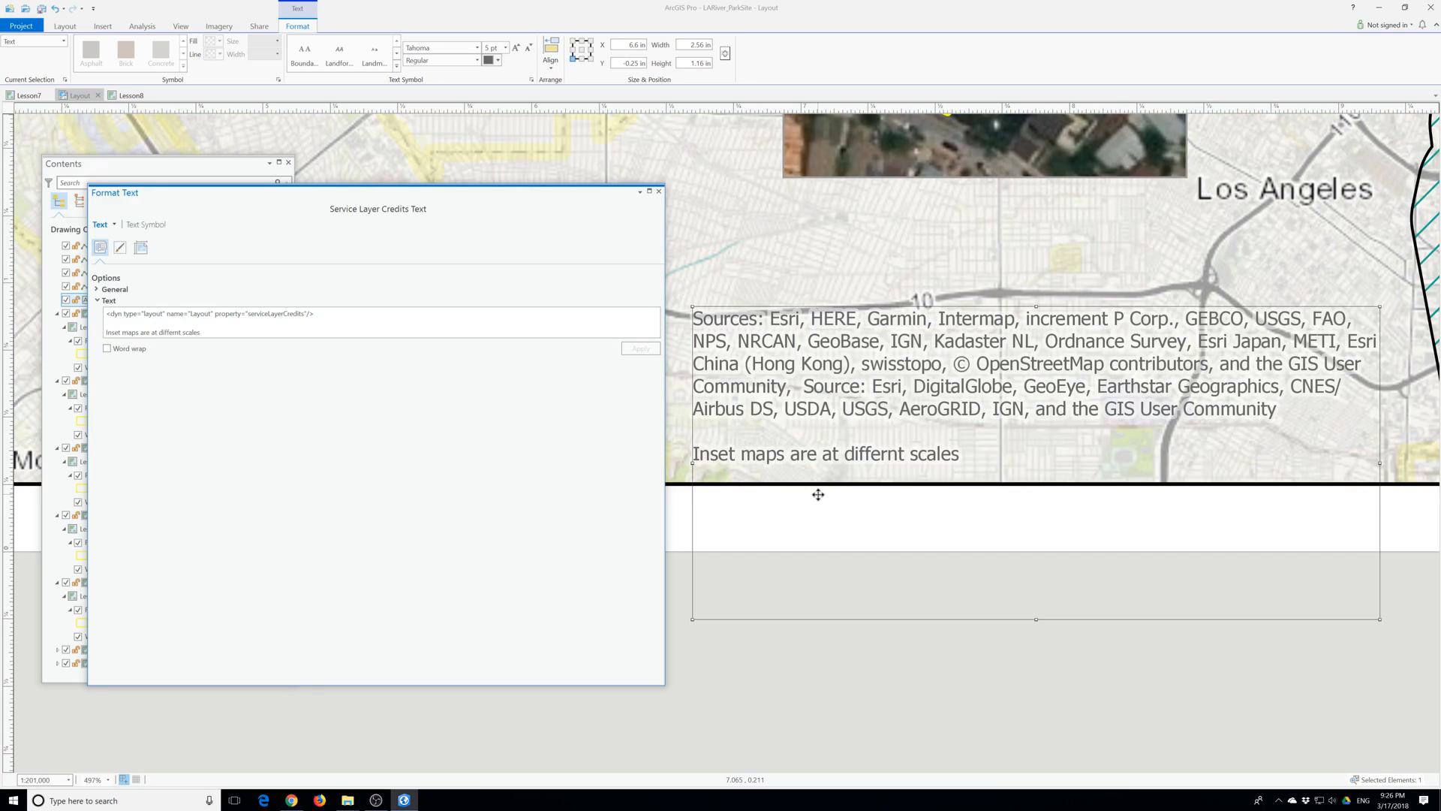
pyautogui.click(1383, 384)
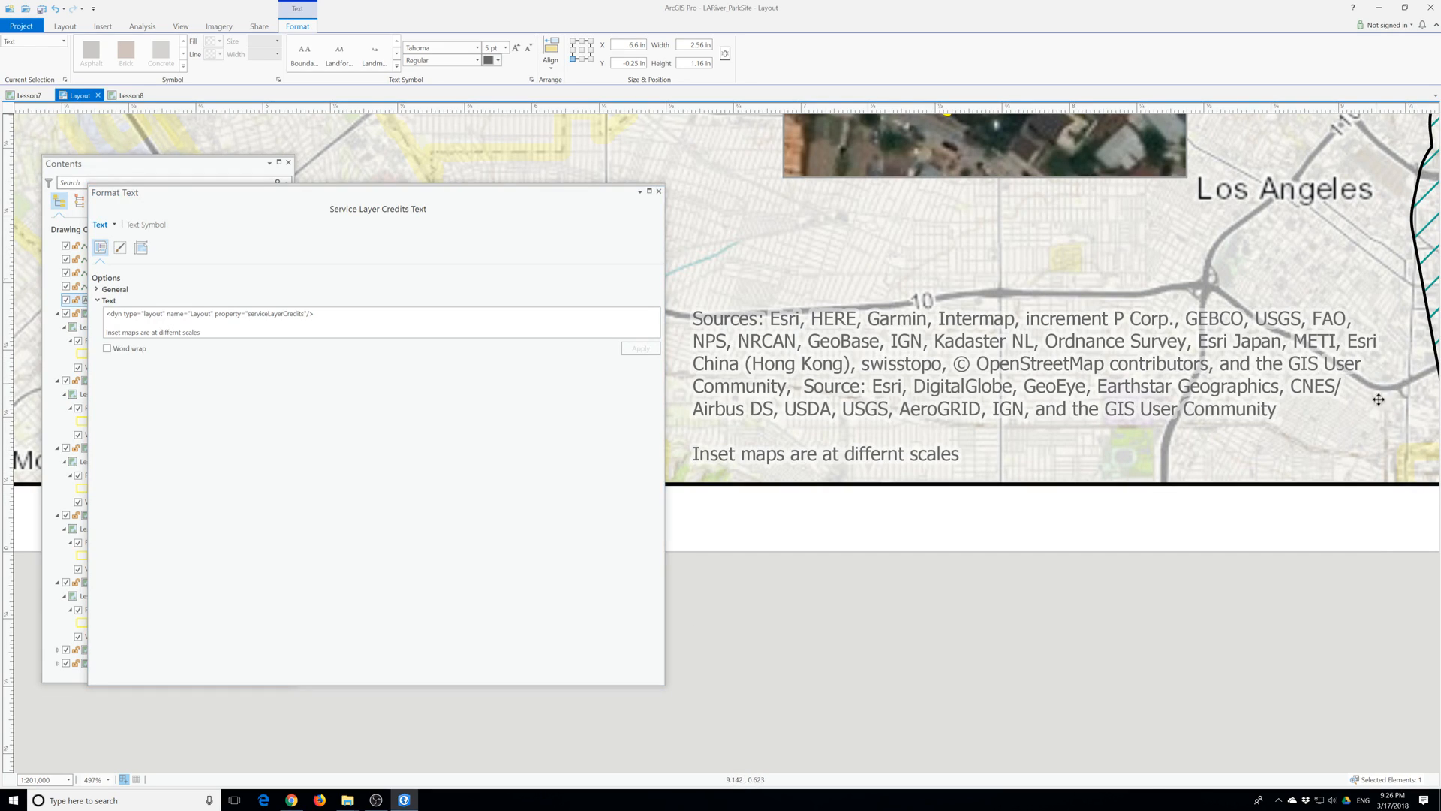
pyautogui.click(1253, 373)
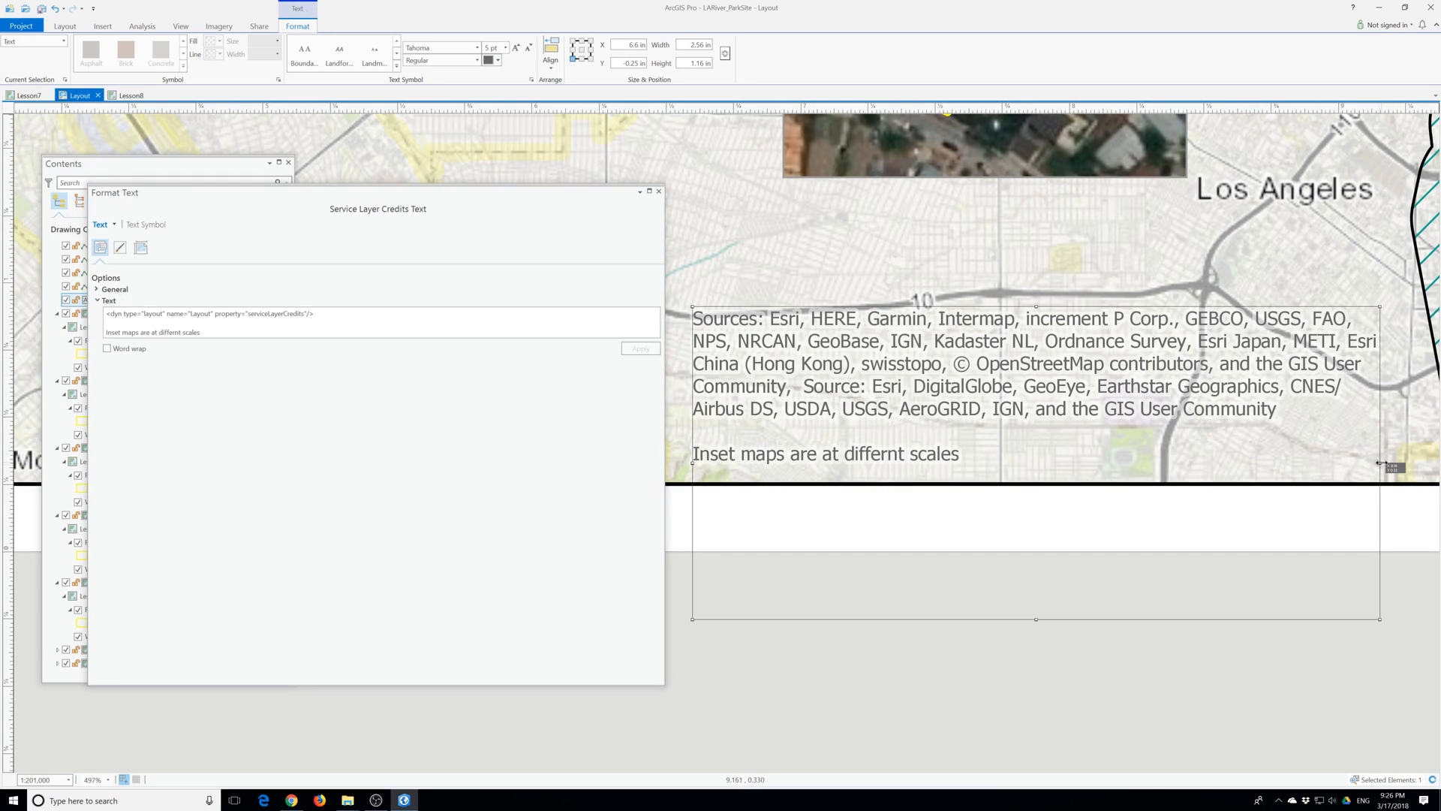
pyautogui.moveTo(1386, 463); pyautogui.dragTo(1404, 464)
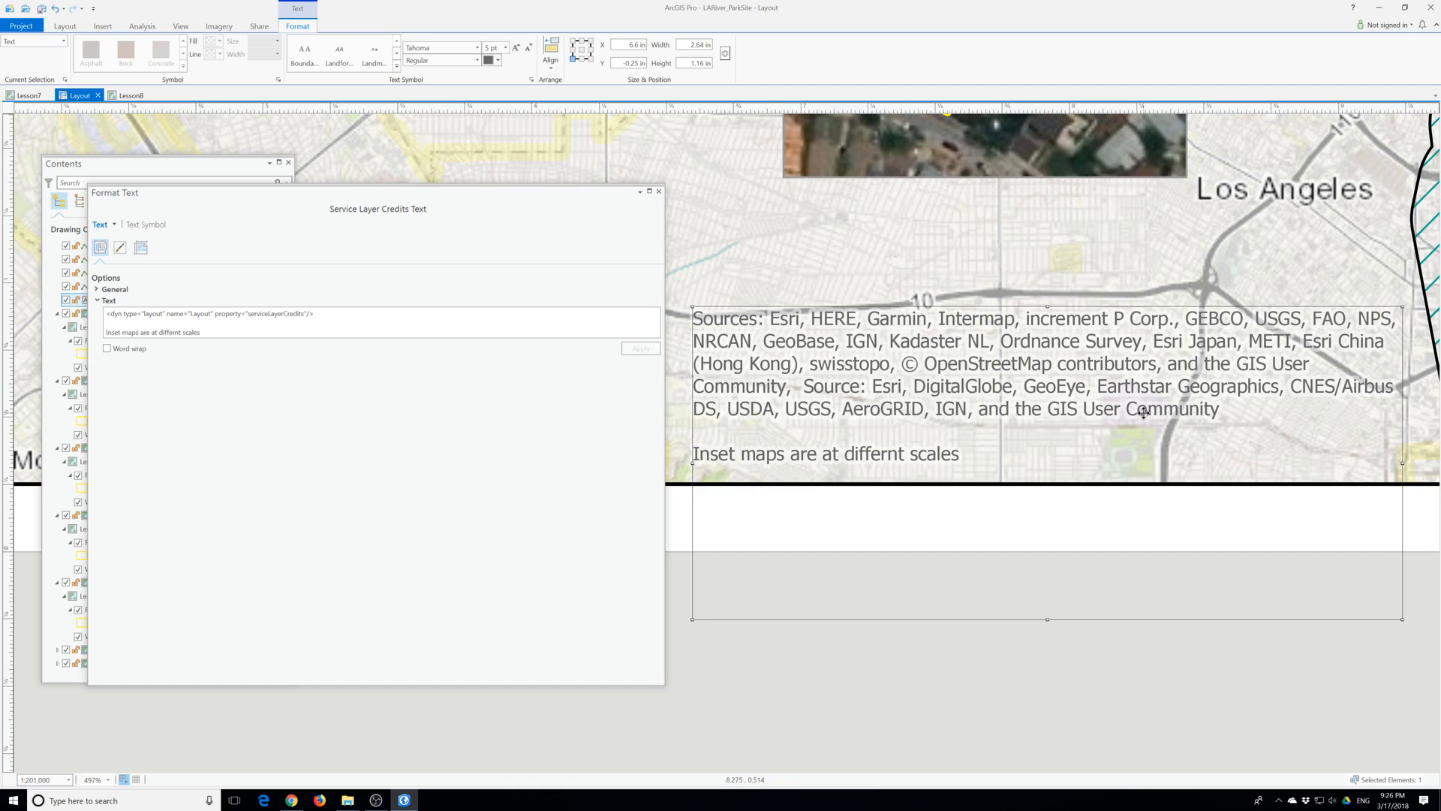
pyautogui.click(661, 192)
pyautogui.click(660, 192)
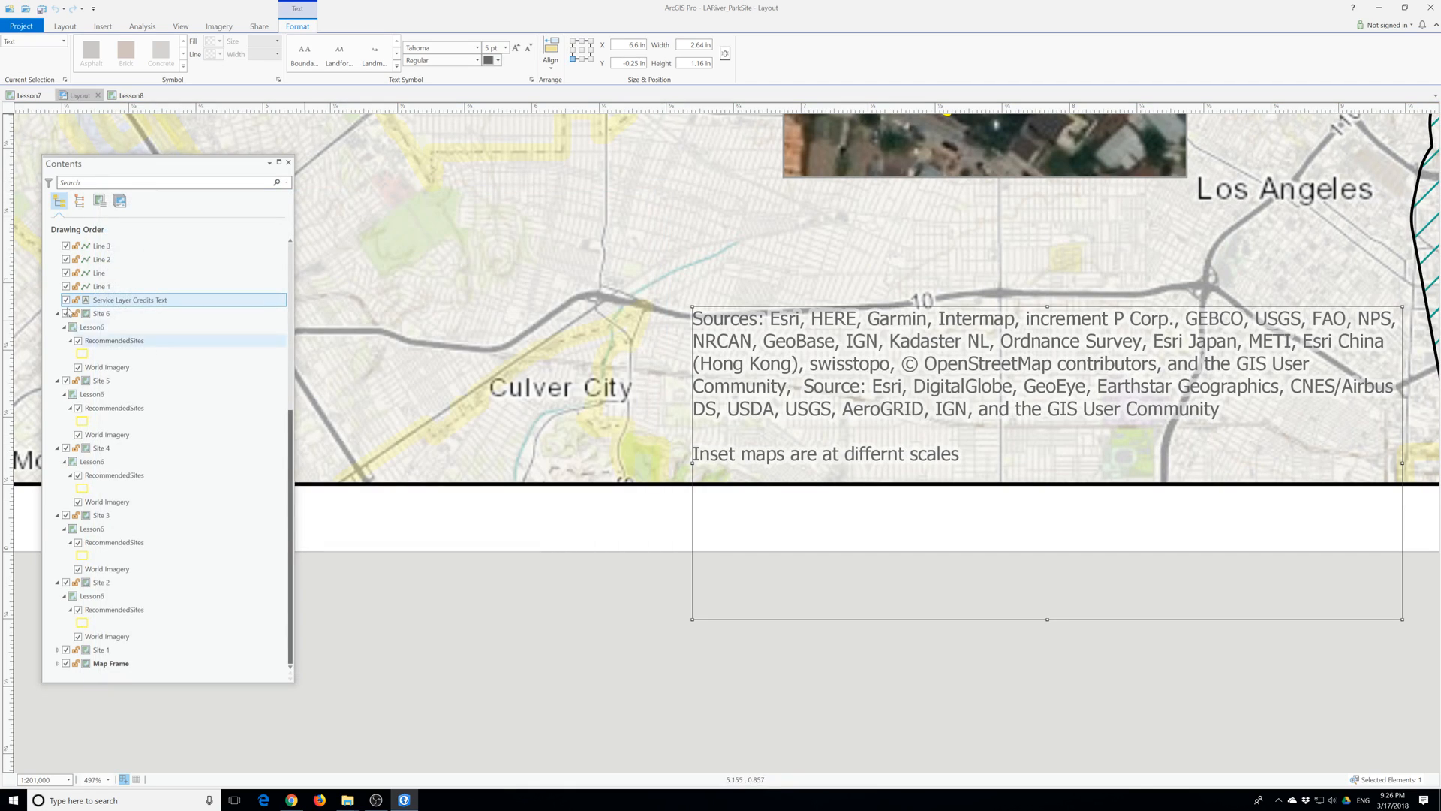
# Export the layout to the Dropbox folder as a 300 DPI JPEG named LARiver.
pyautogui.click(64, 27)
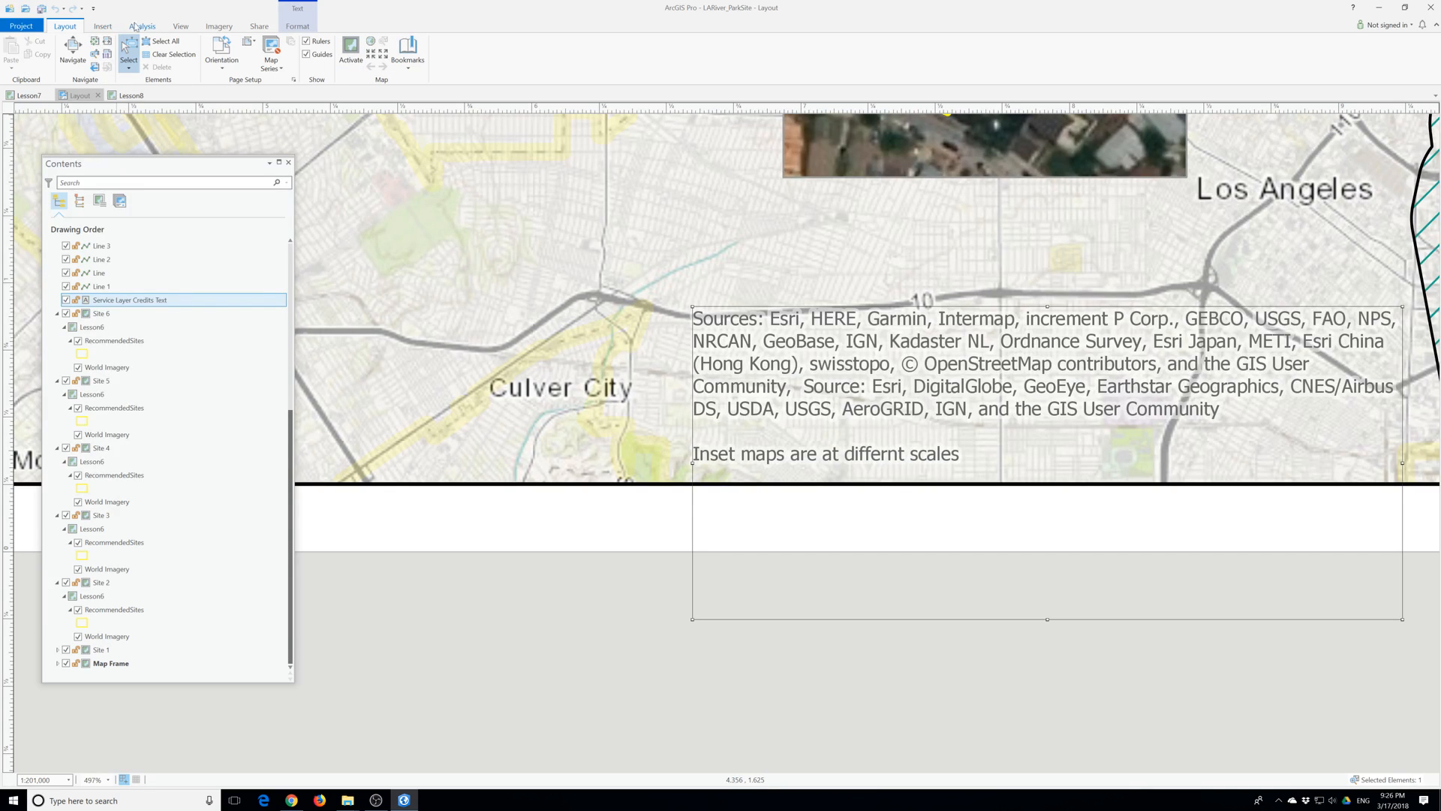
pyautogui.click(259, 27)
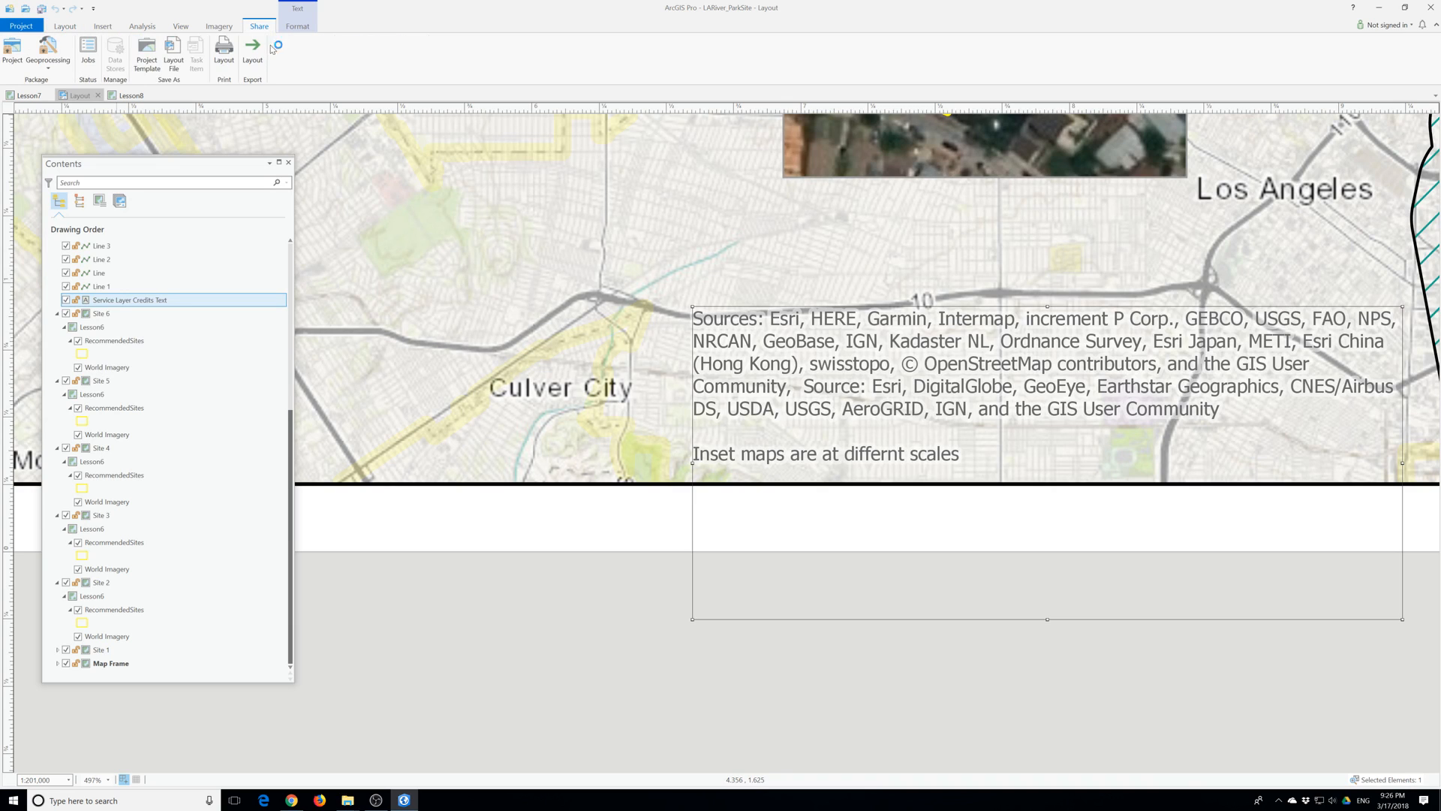
pyautogui.click(259, 58)
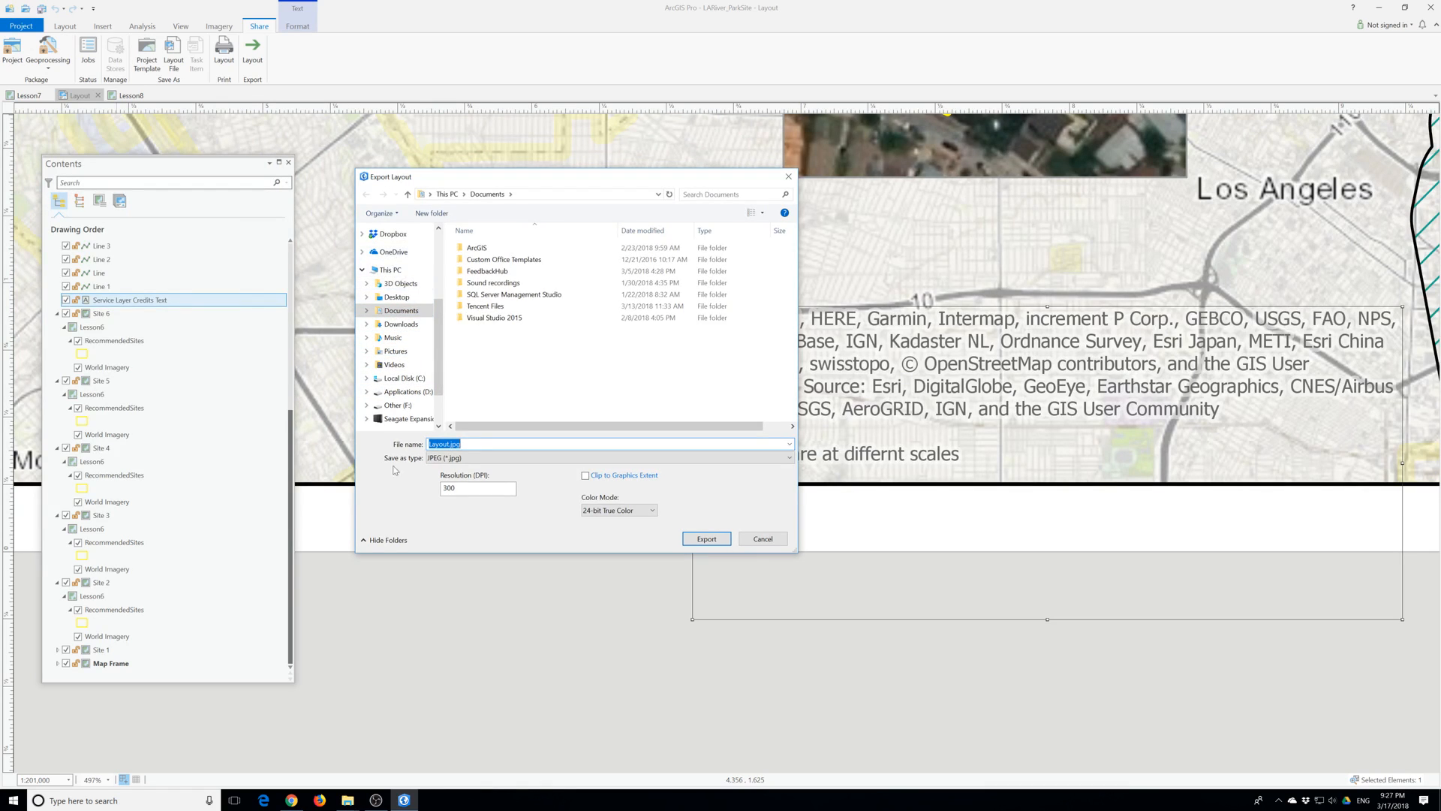
pyautogui.click(393, 235)
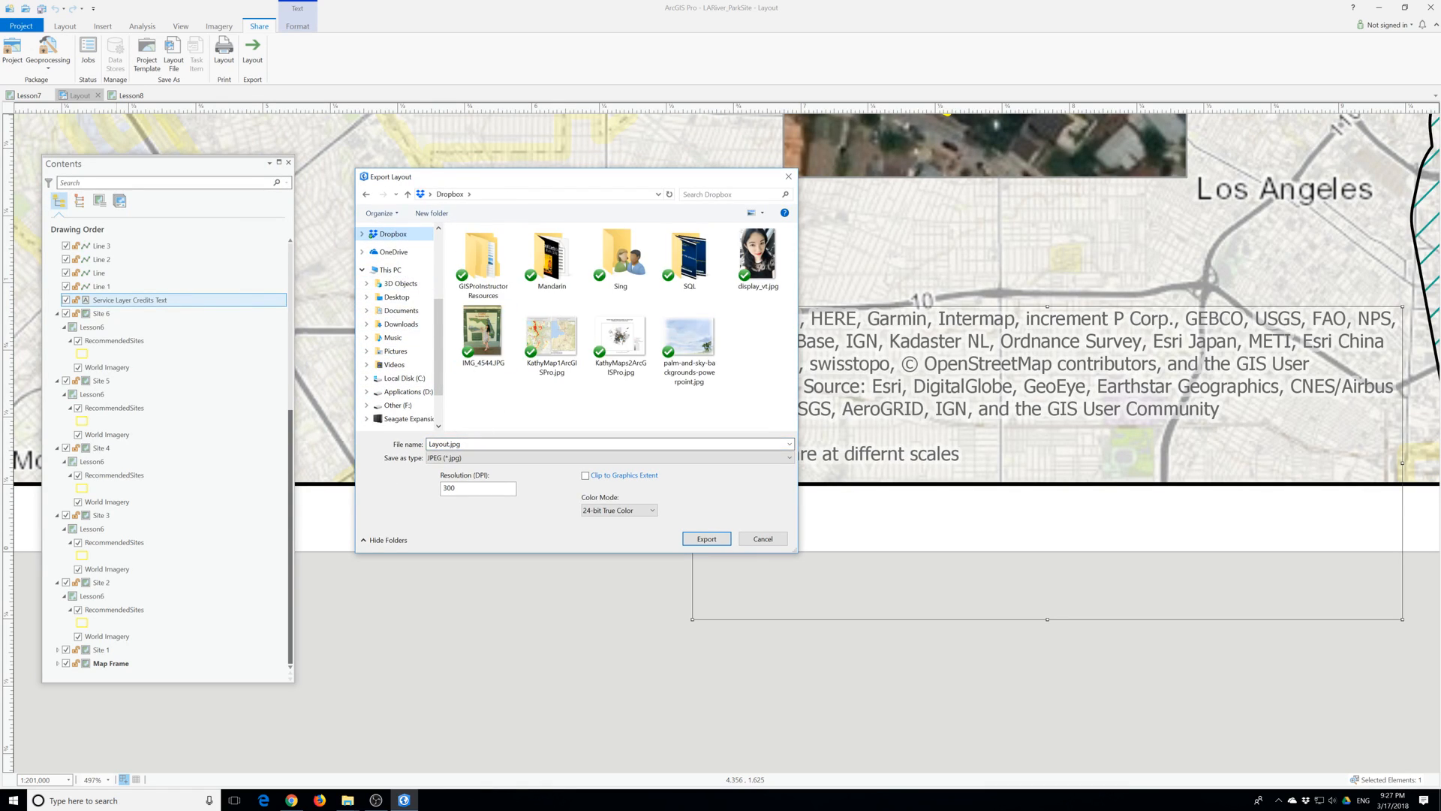
pyautogui.write('LARiver')
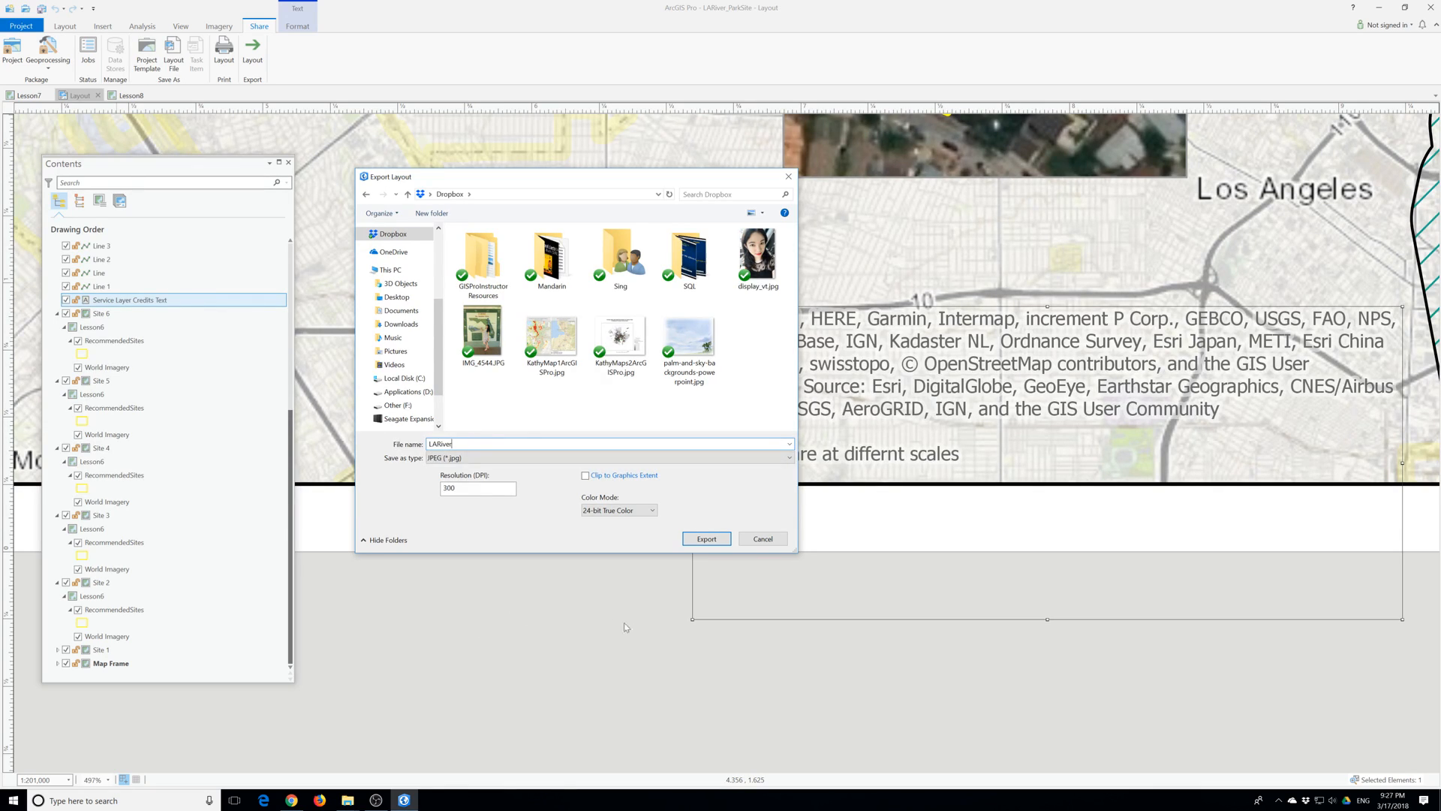
pyautogui.click(706, 539)
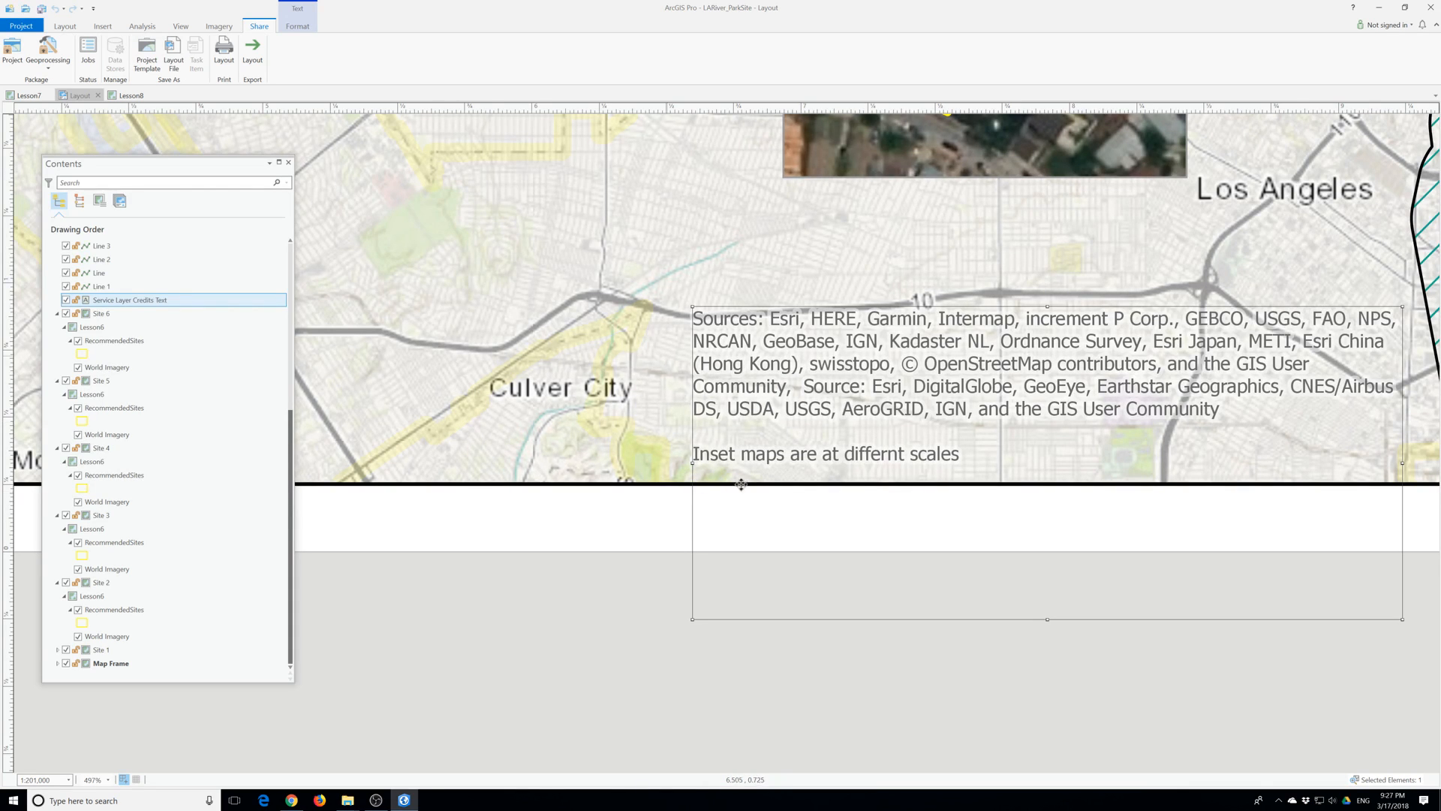
pyautogui.scroll(-8, 708, 396)
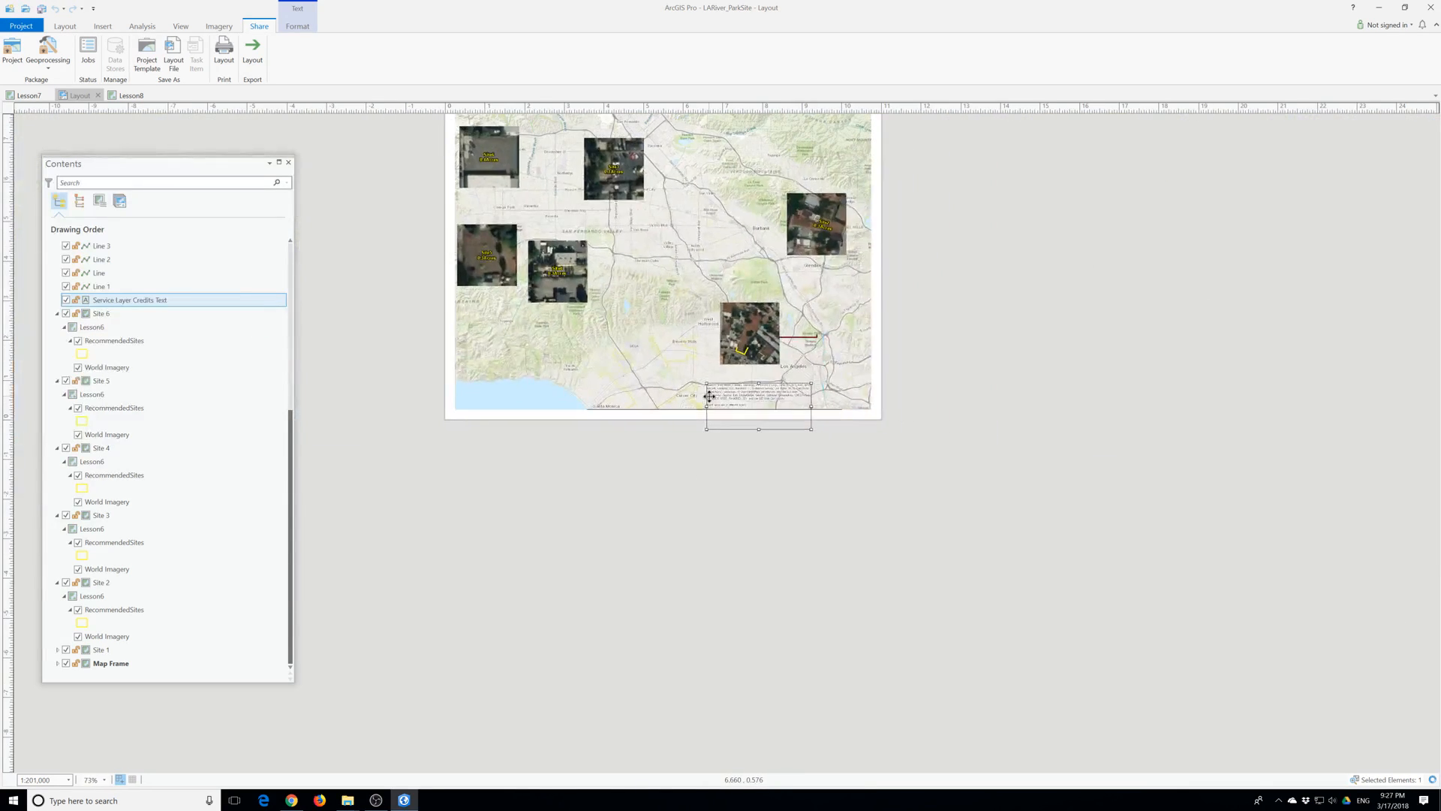
pyautogui.click(942, 334)
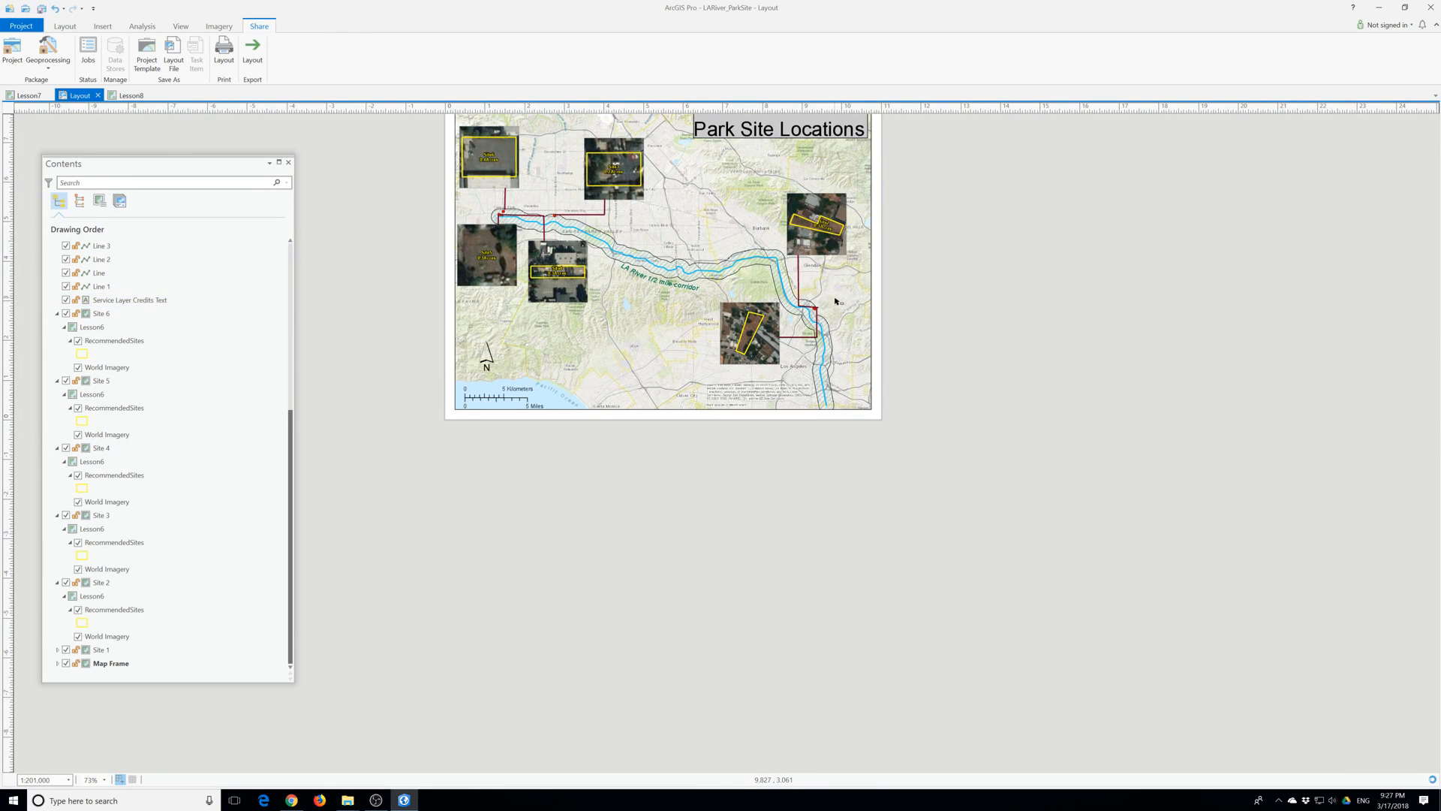
pyautogui.scroll(2, 1017, 316)
pyautogui.scroll(-2, 1017, 315)
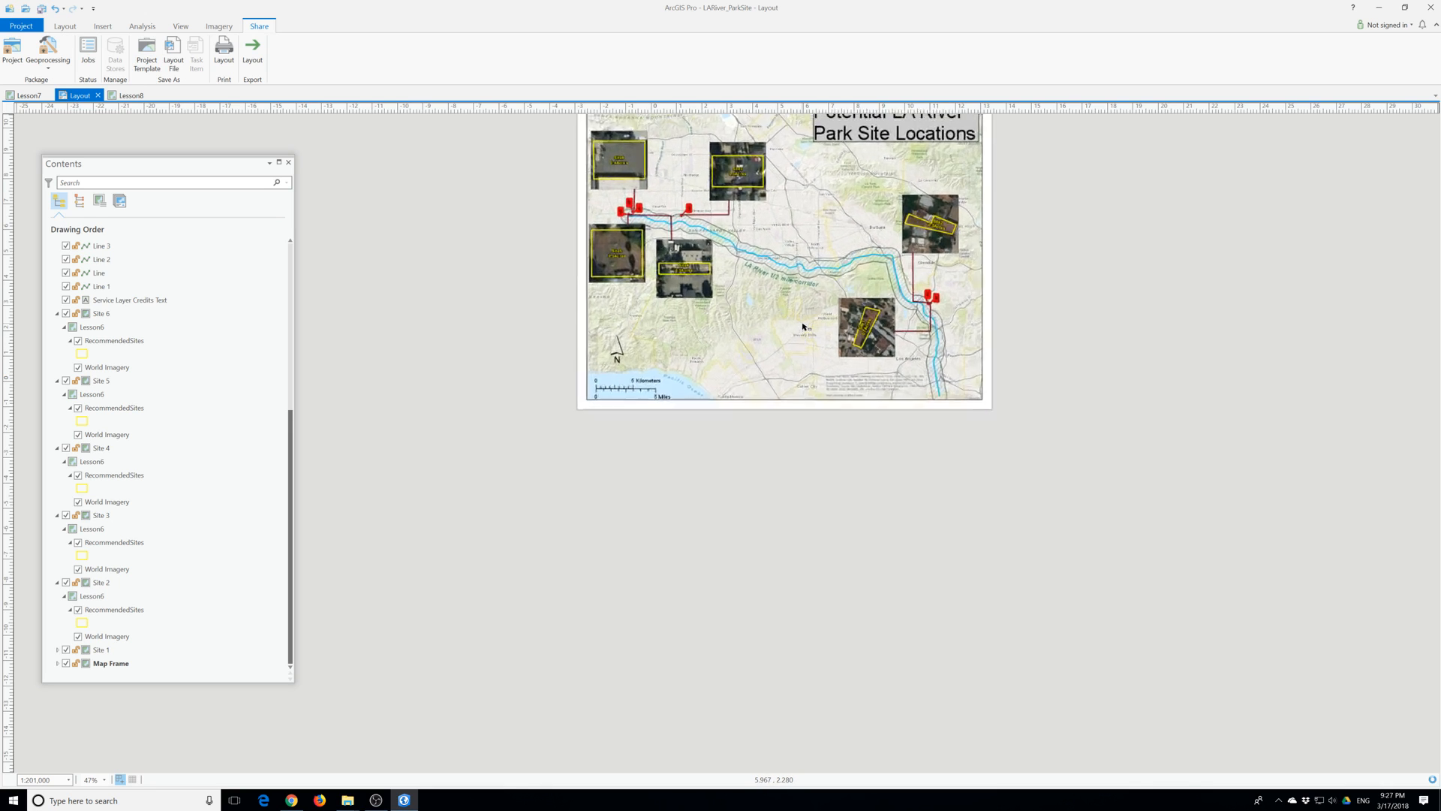
pyautogui.scroll(3, 803, 326)
pyautogui.click(503, 433)
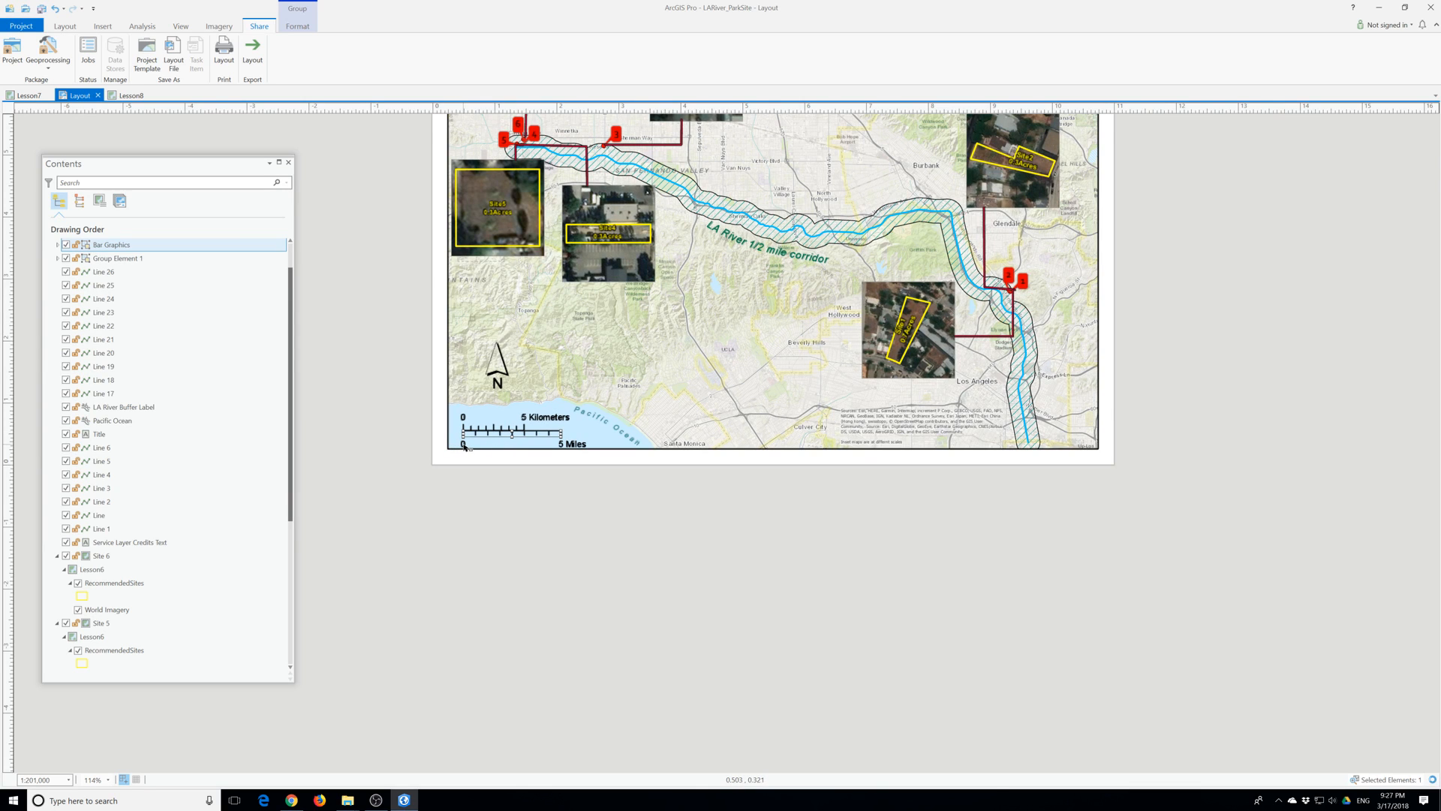
pyautogui.scroll(3, 463, 444)
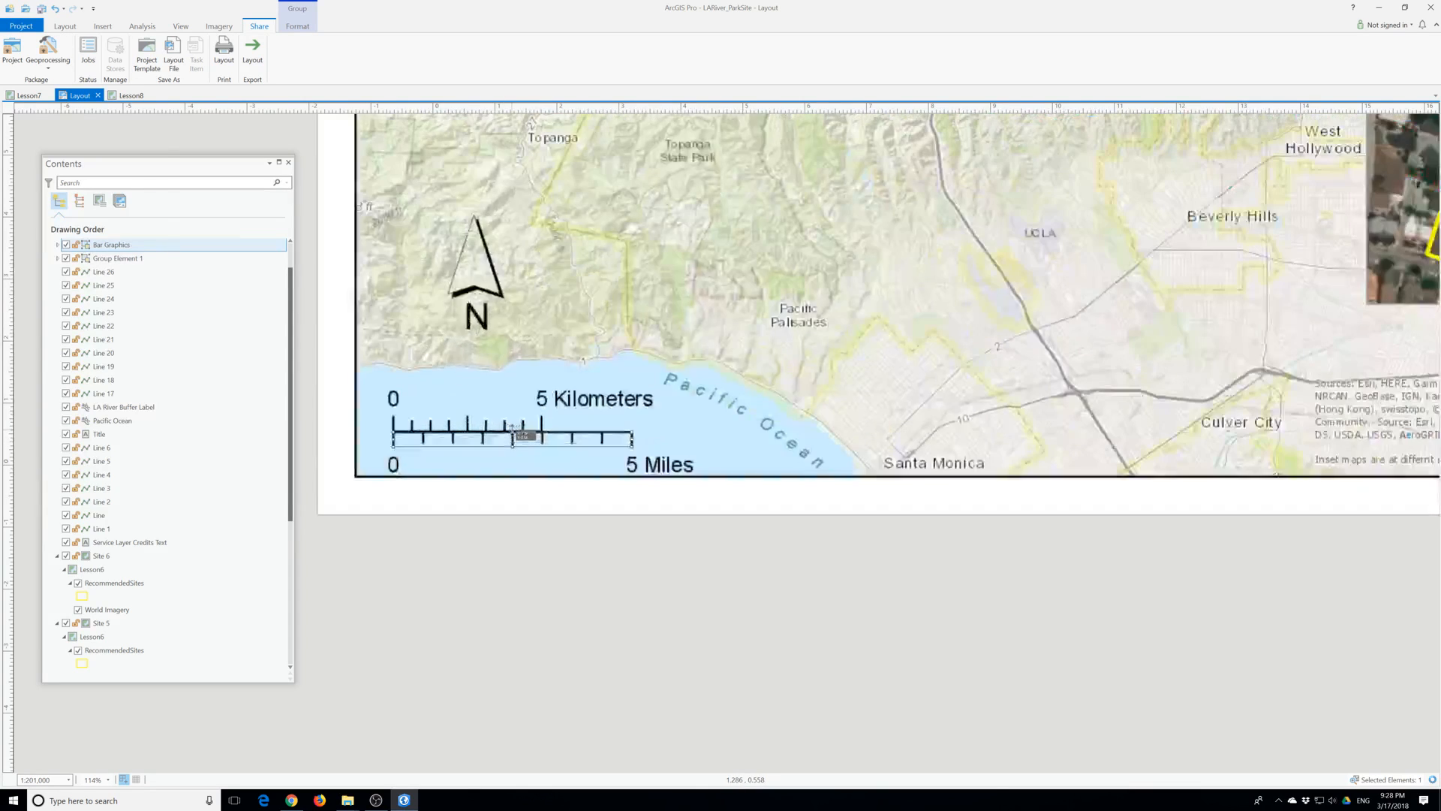
pyautogui.keyDown('shift'); pyautogui.click(396, 465); pyautogui.keyUp('shift')
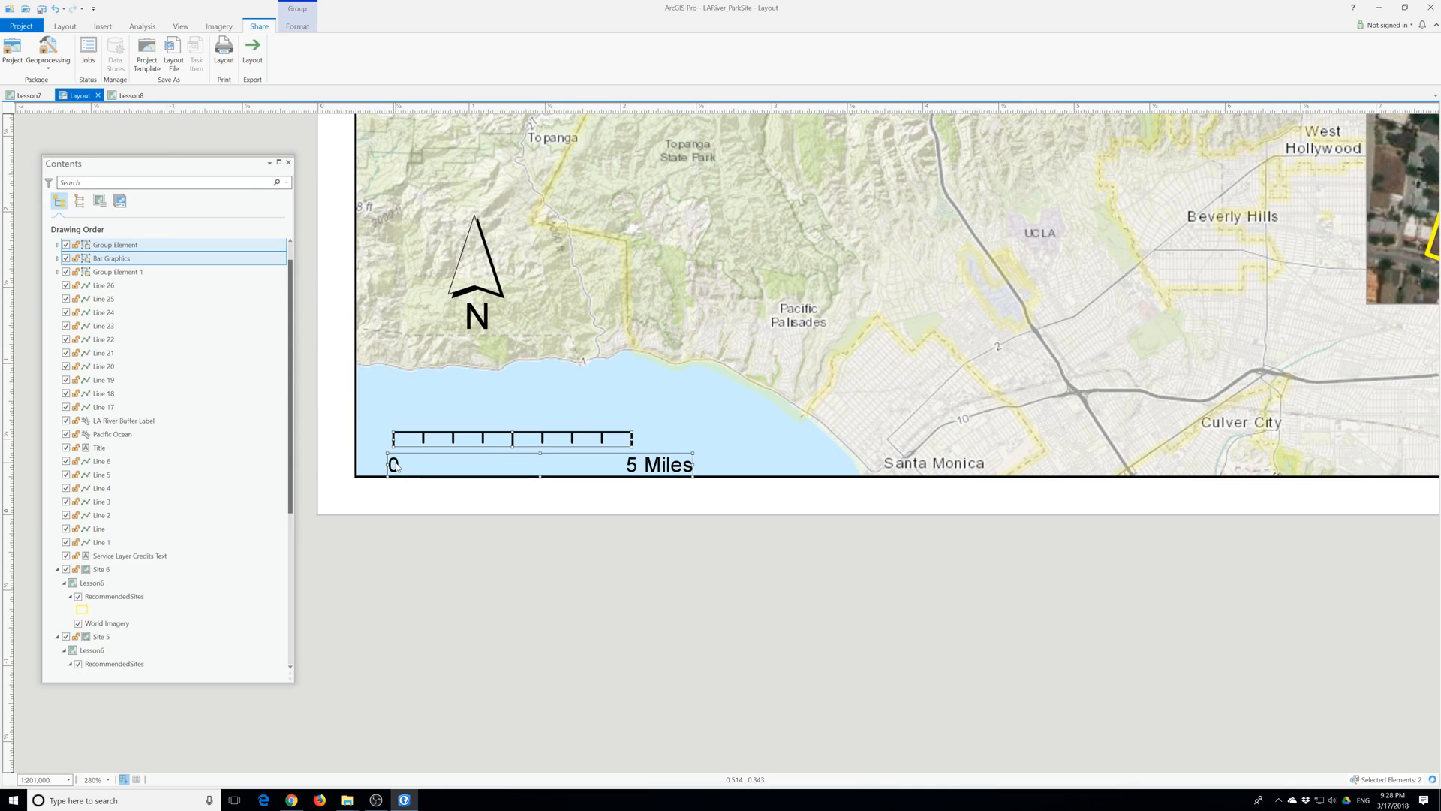
pyautogui.keyDown('shift'); pyautogui.click(398, 403); pyautogui.keyUp('shift')
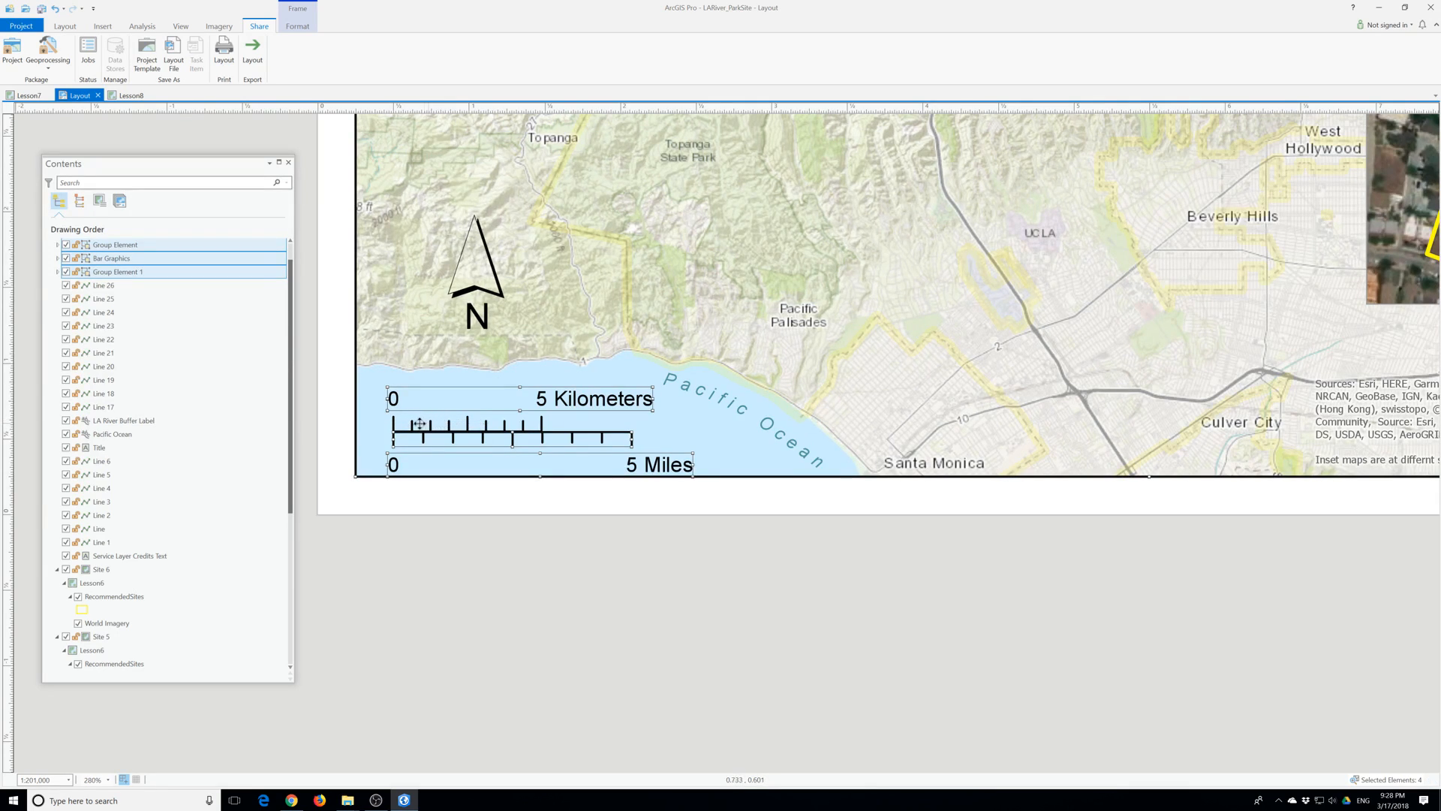
pyautogui.click(448, 494)
# Group the mile labels, the mile bar graphics, the kilometer labels and the leftmost vertical line of the scale bar into one element.
pyautogui.click(398, 465)
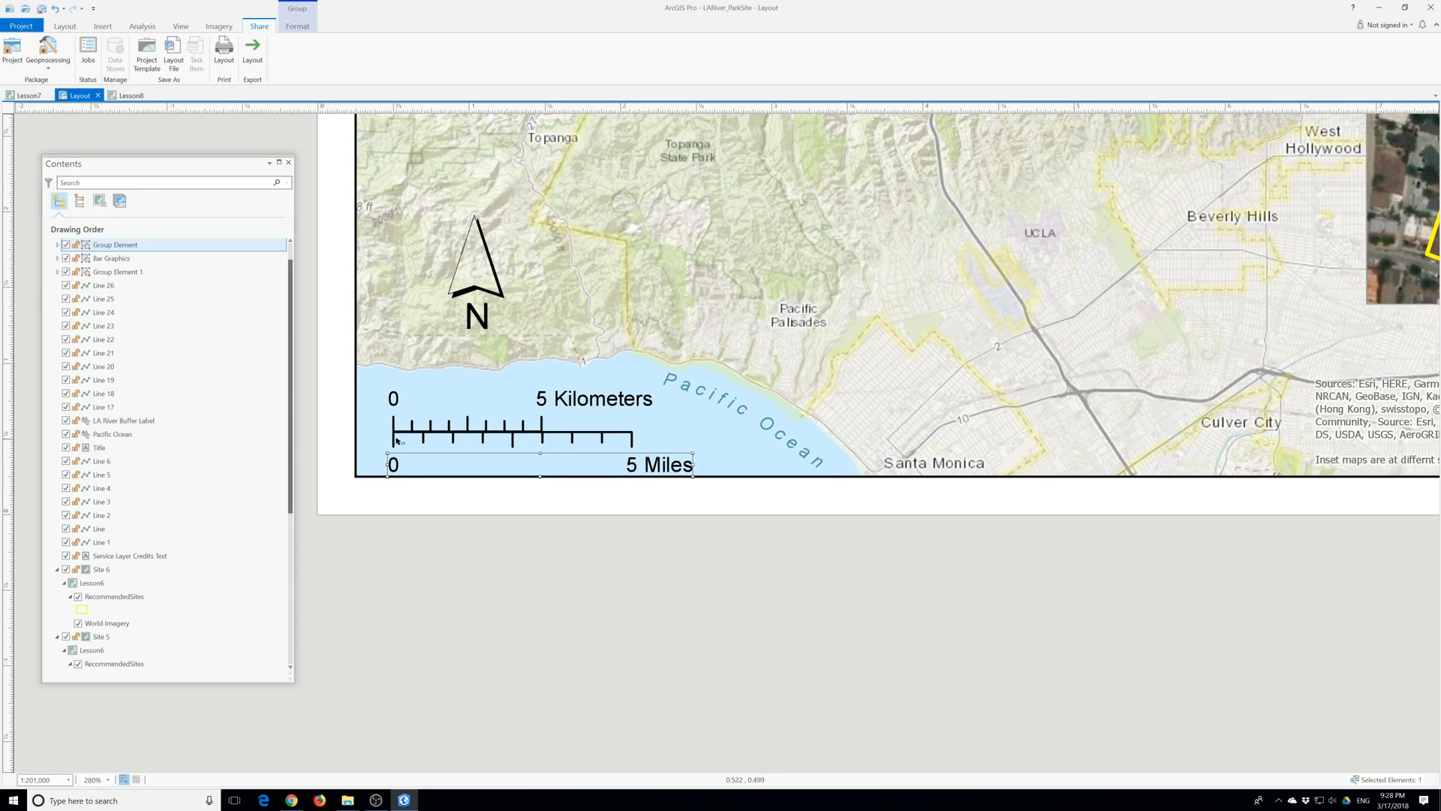
pyautogui.keyDown('shift'); pyautogui.click(395, 438); pyautogui.keyUp('shift')
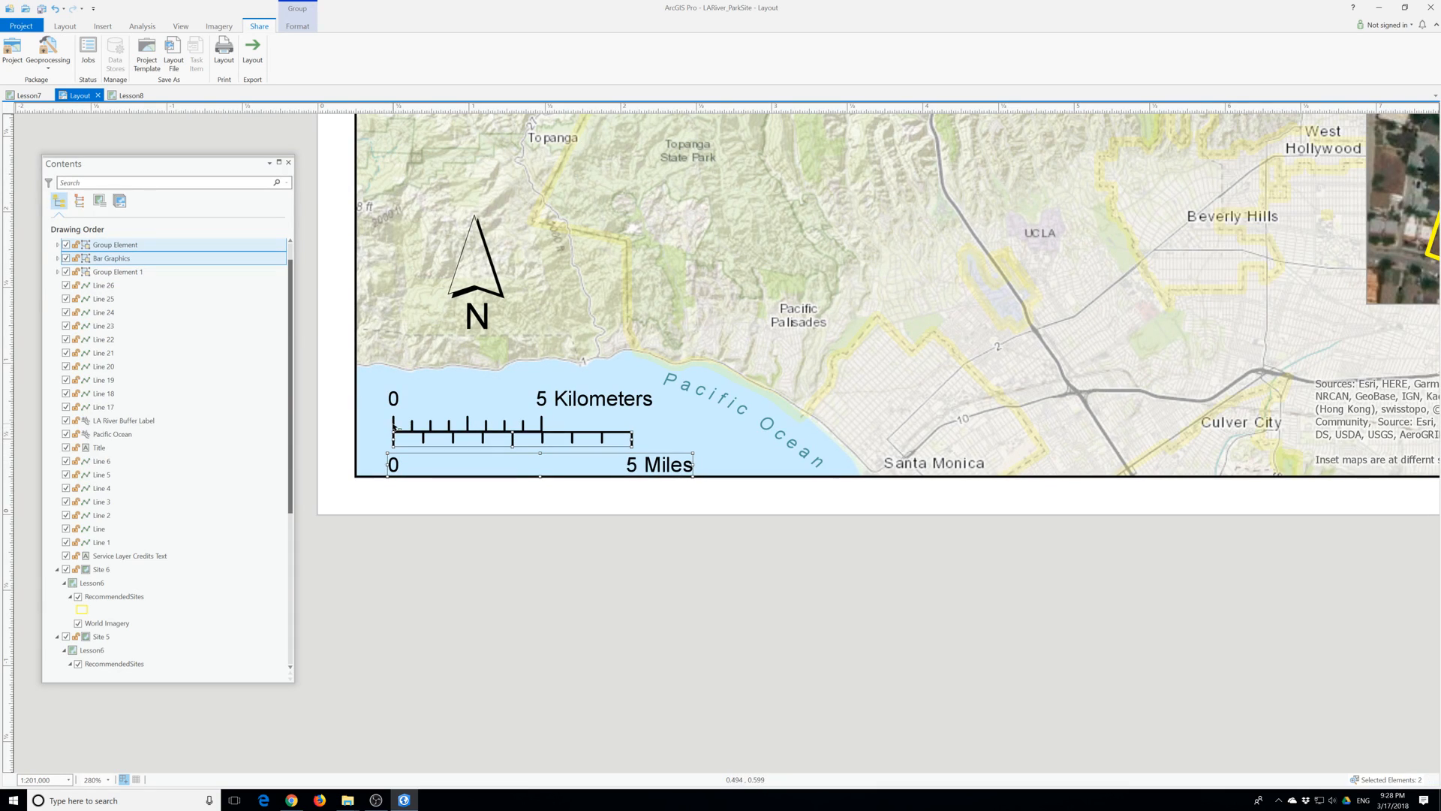
pyautogui.keyDown('shift'); pyautogui.click(395, 424); pyautogui.keyUp('shift')
pyautogui.keyDown('shift'); pyautogui.click(395, 400); pyautogui.keyUp('shift')
pyautogui.rightClick(393, 398)
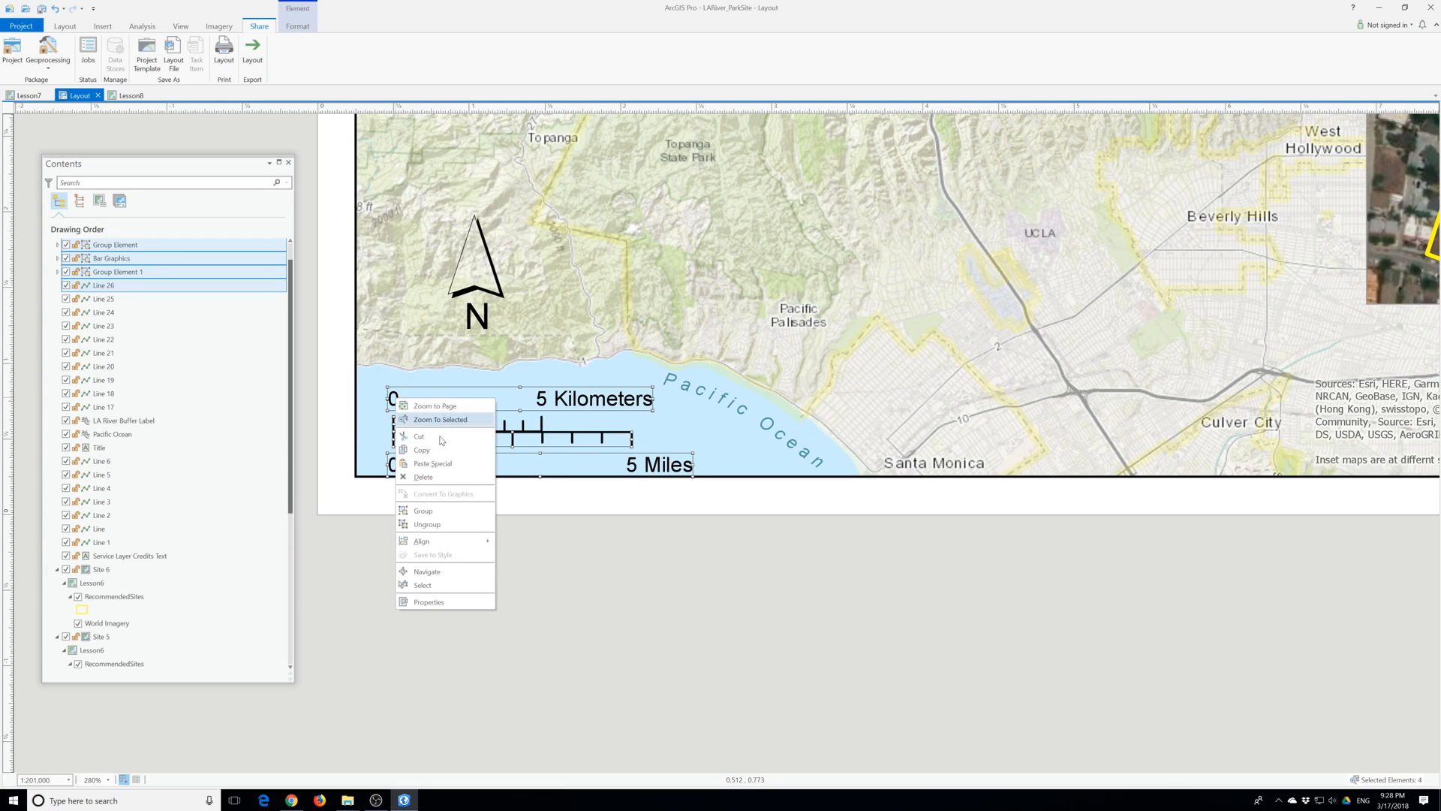
pyautogui.click(450, 511)
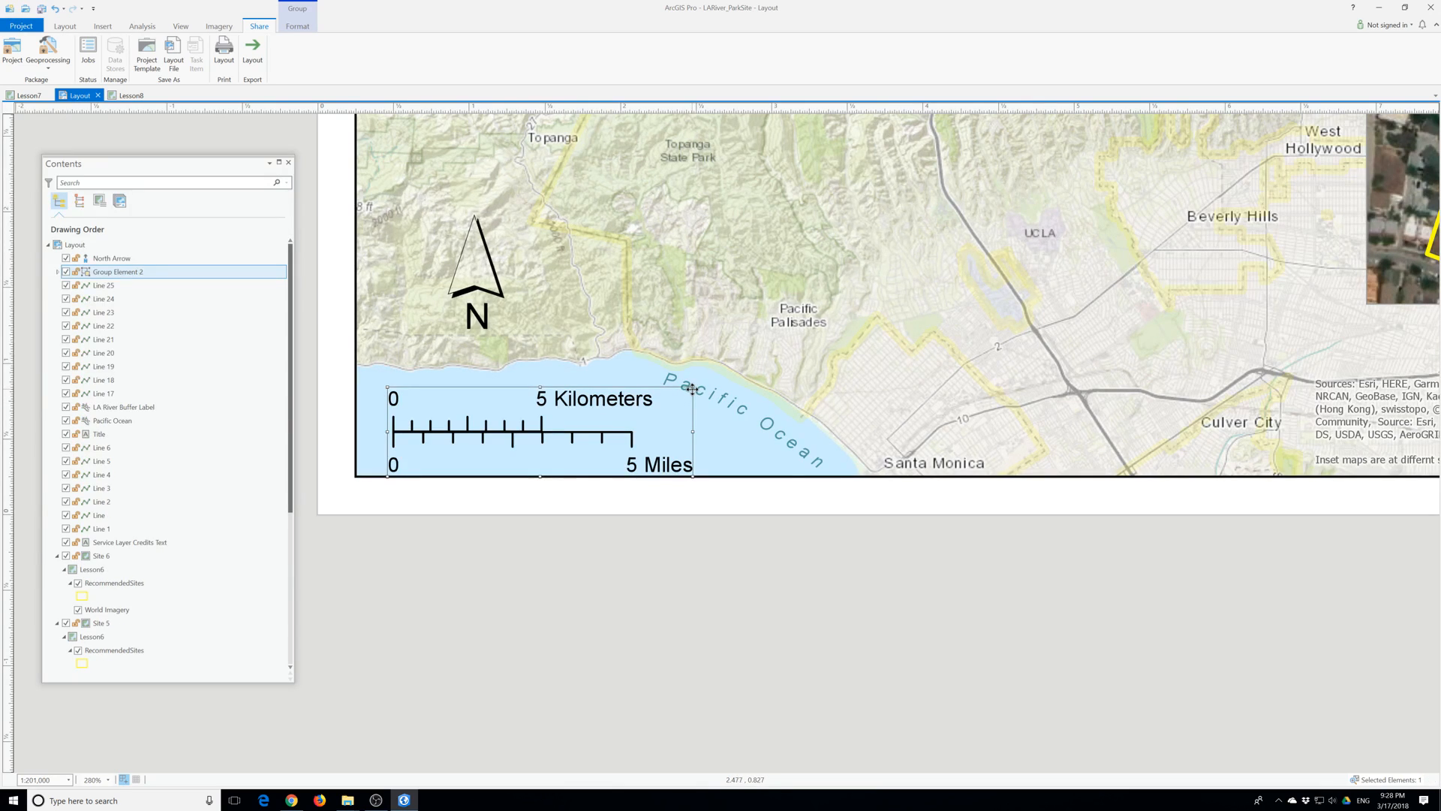
# Try scaling down the grouped scale bar, and undo the resize.
pyautogui.moveTo(691, 388); pyautogui.dragTo(644, 401)
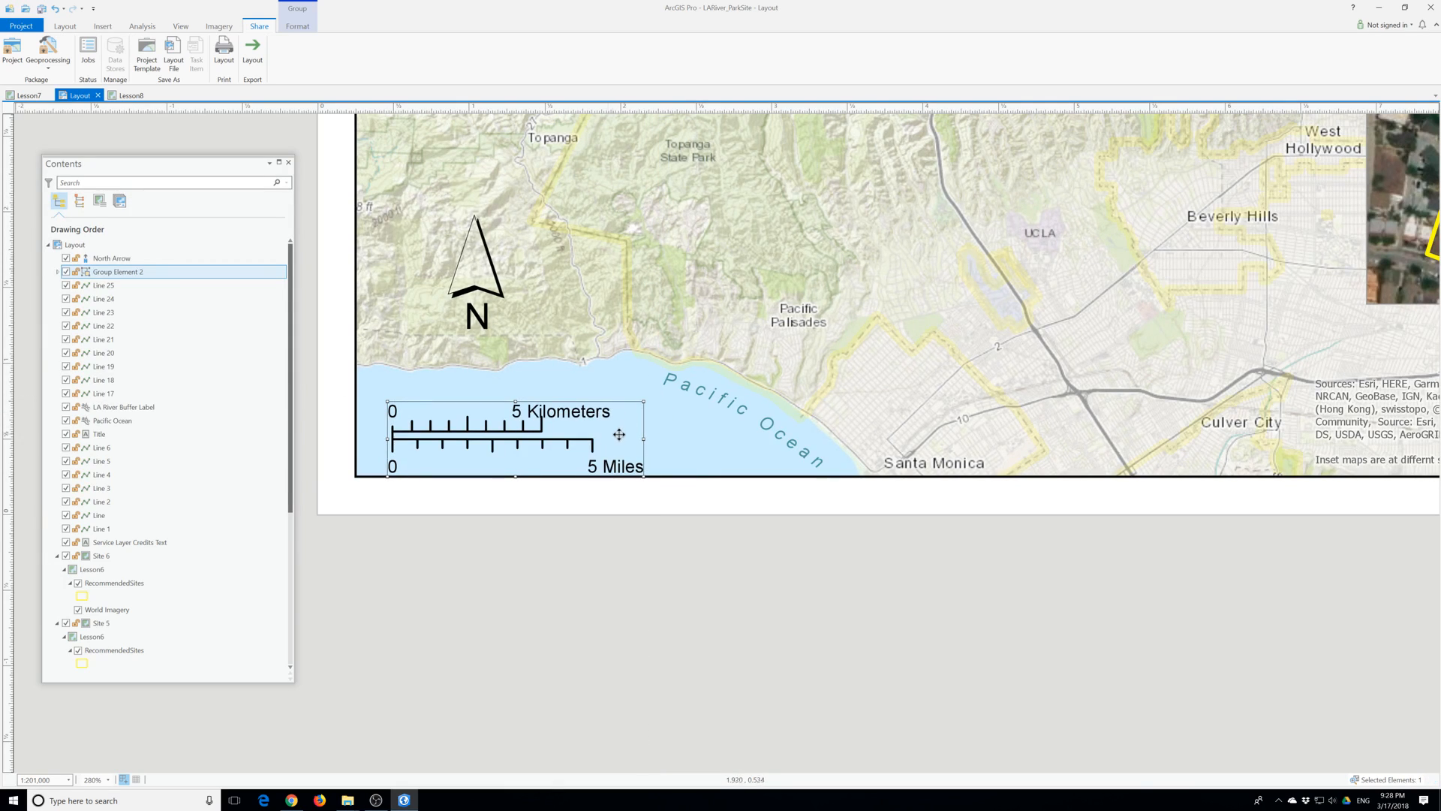
pyautogui.click(500, 443)
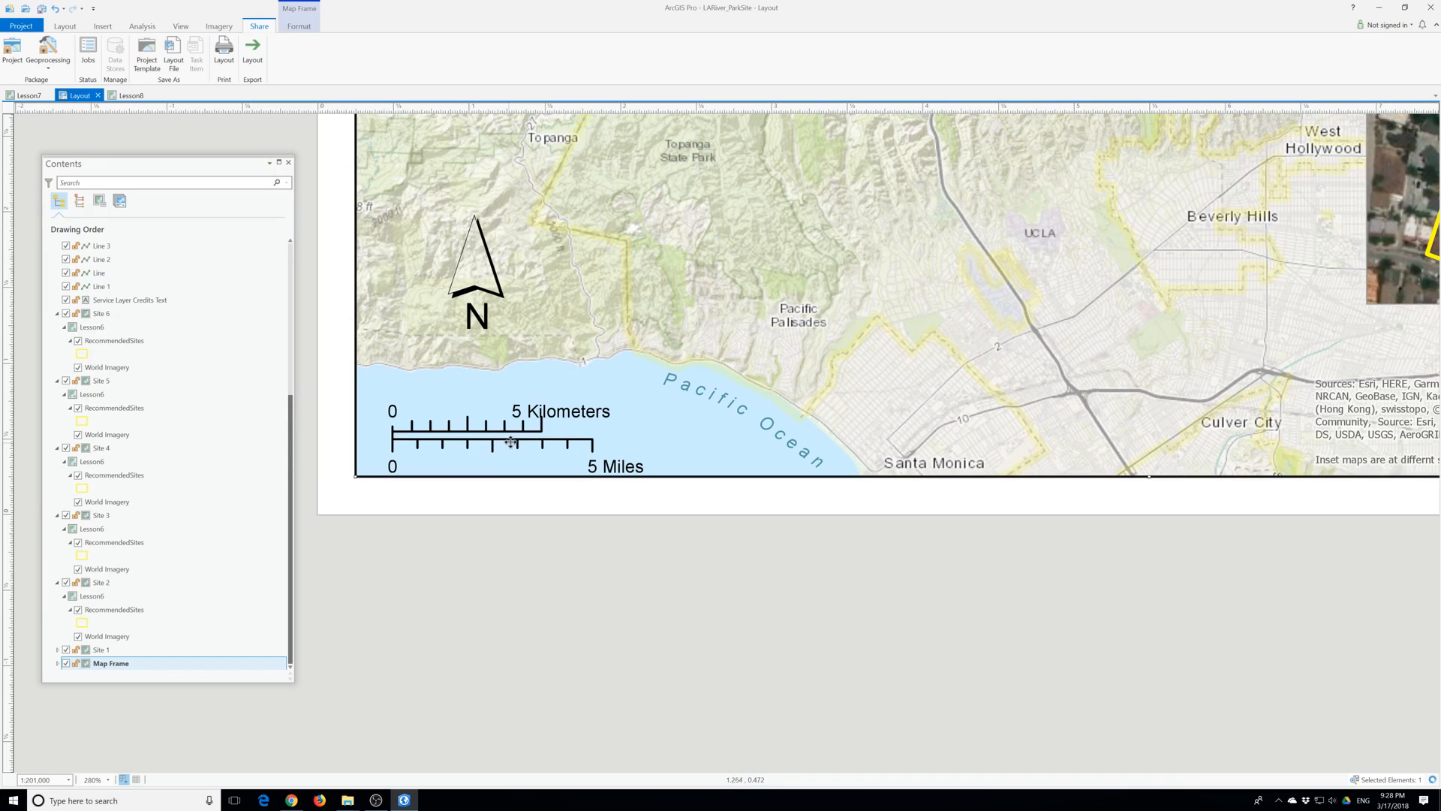
pyautogui.click(546, 438)
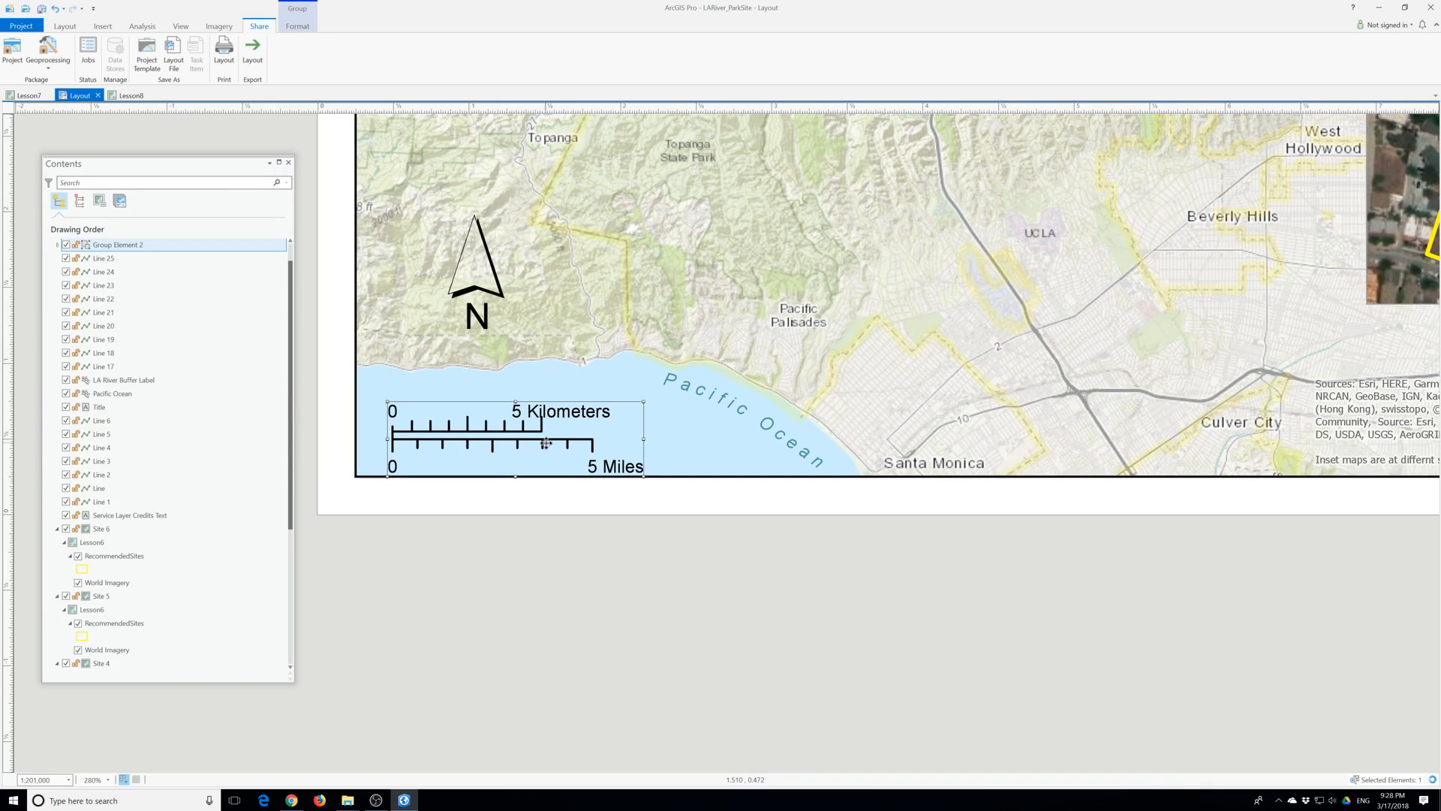
pyautogui.hotkey('ctrl', 'z')
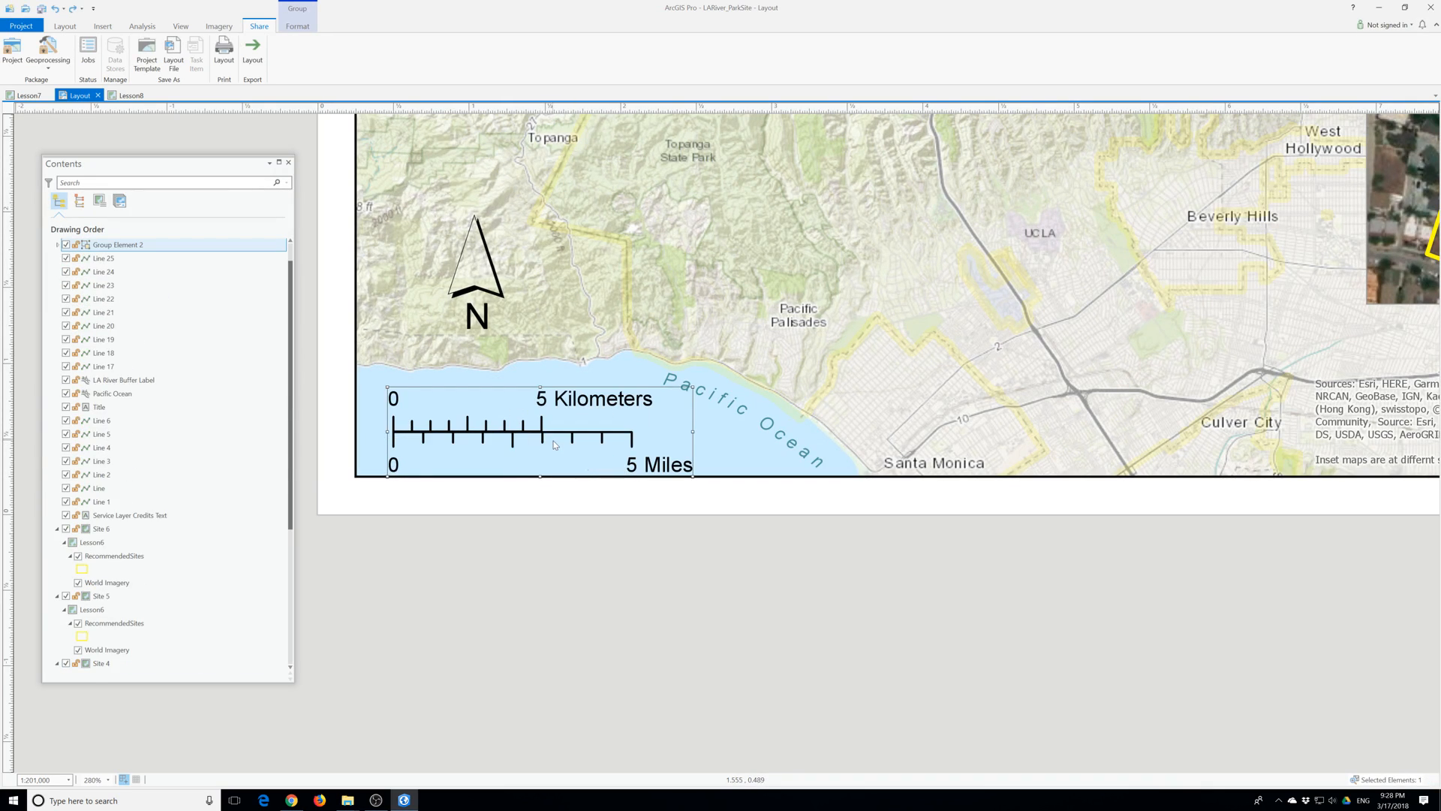
# Select the scale bar group and move it slightly up and left over the ocean area.
pyautogui.click(707, 488)
pyautogui.click(650, 439)
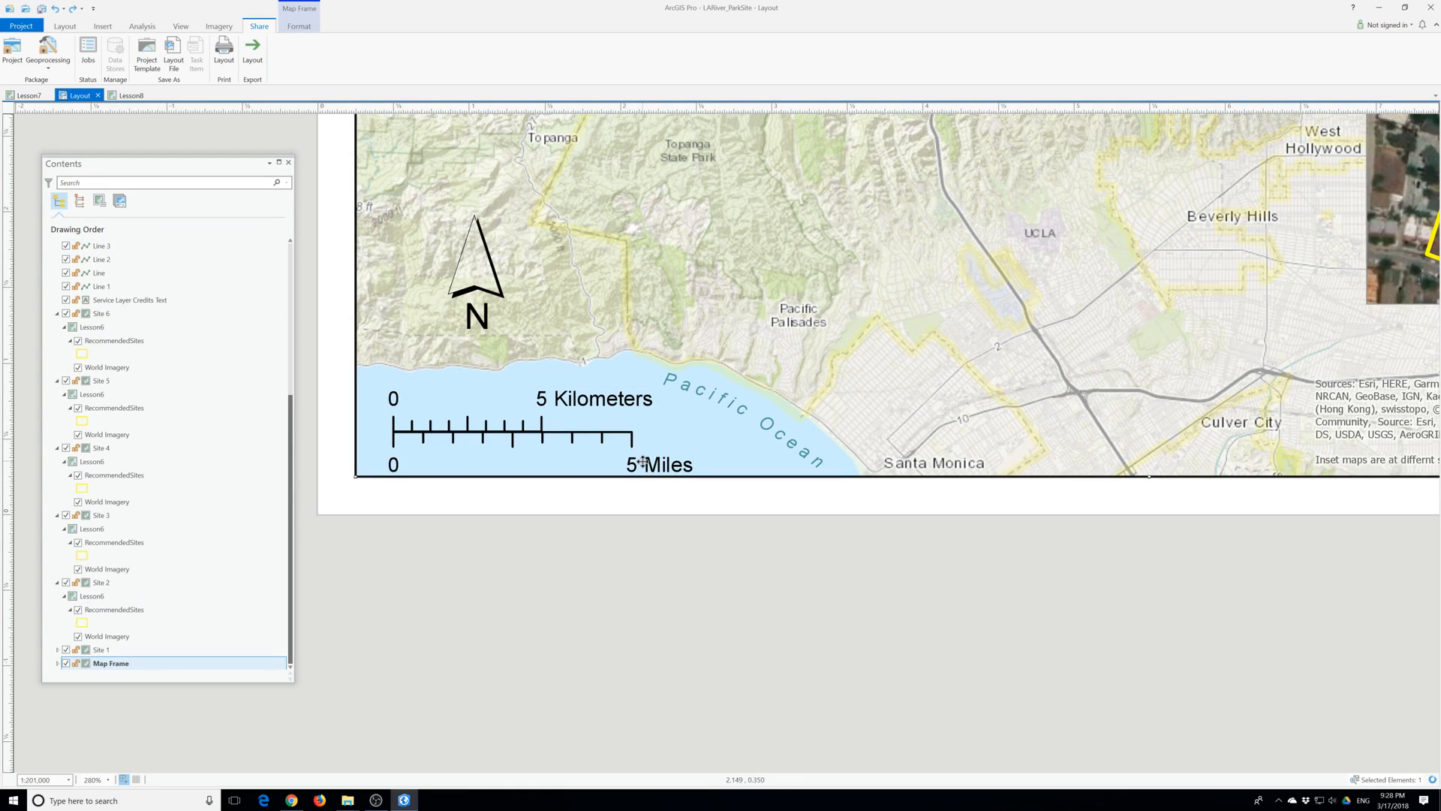
pyautogui.click(649, 465)
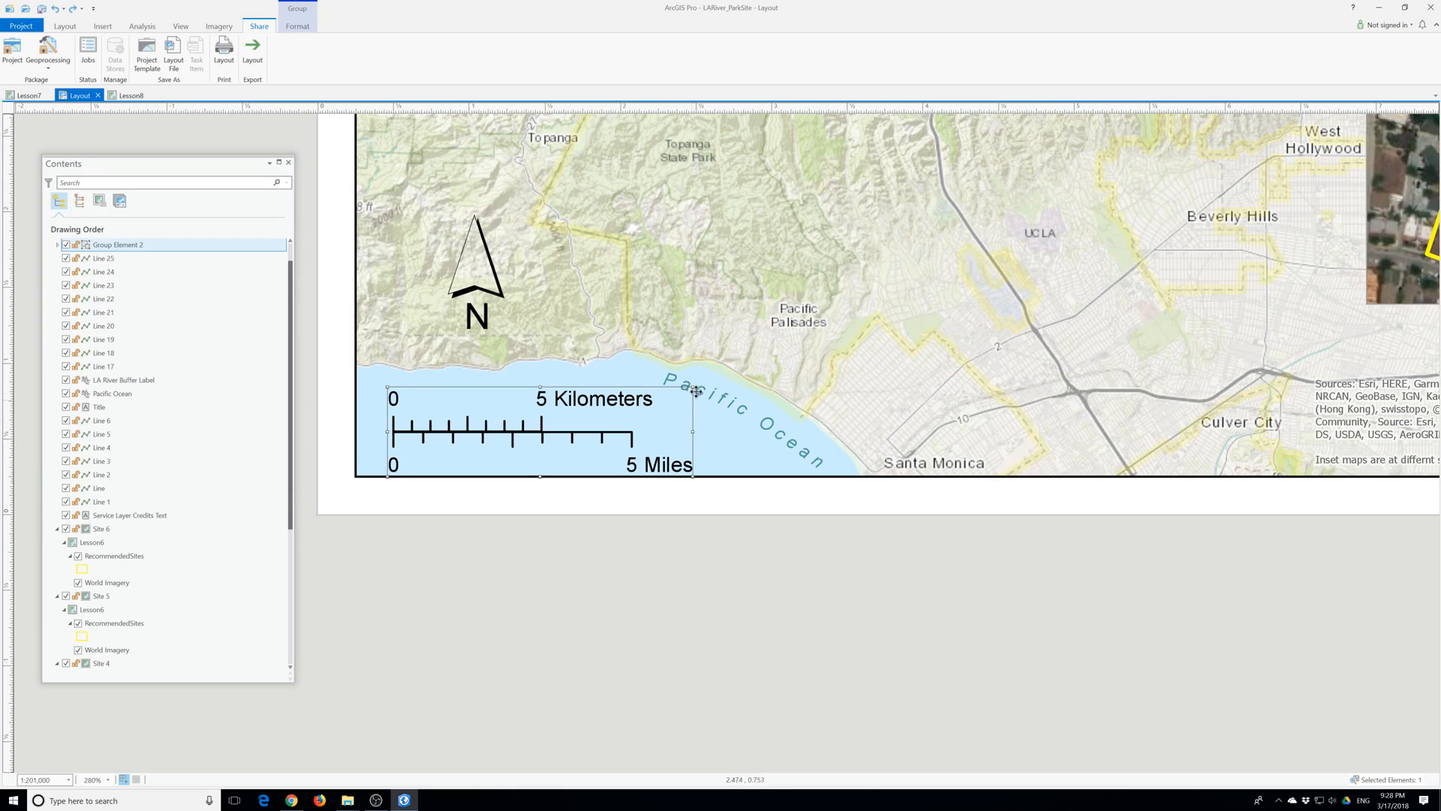
pyautogui.click(445, 411)
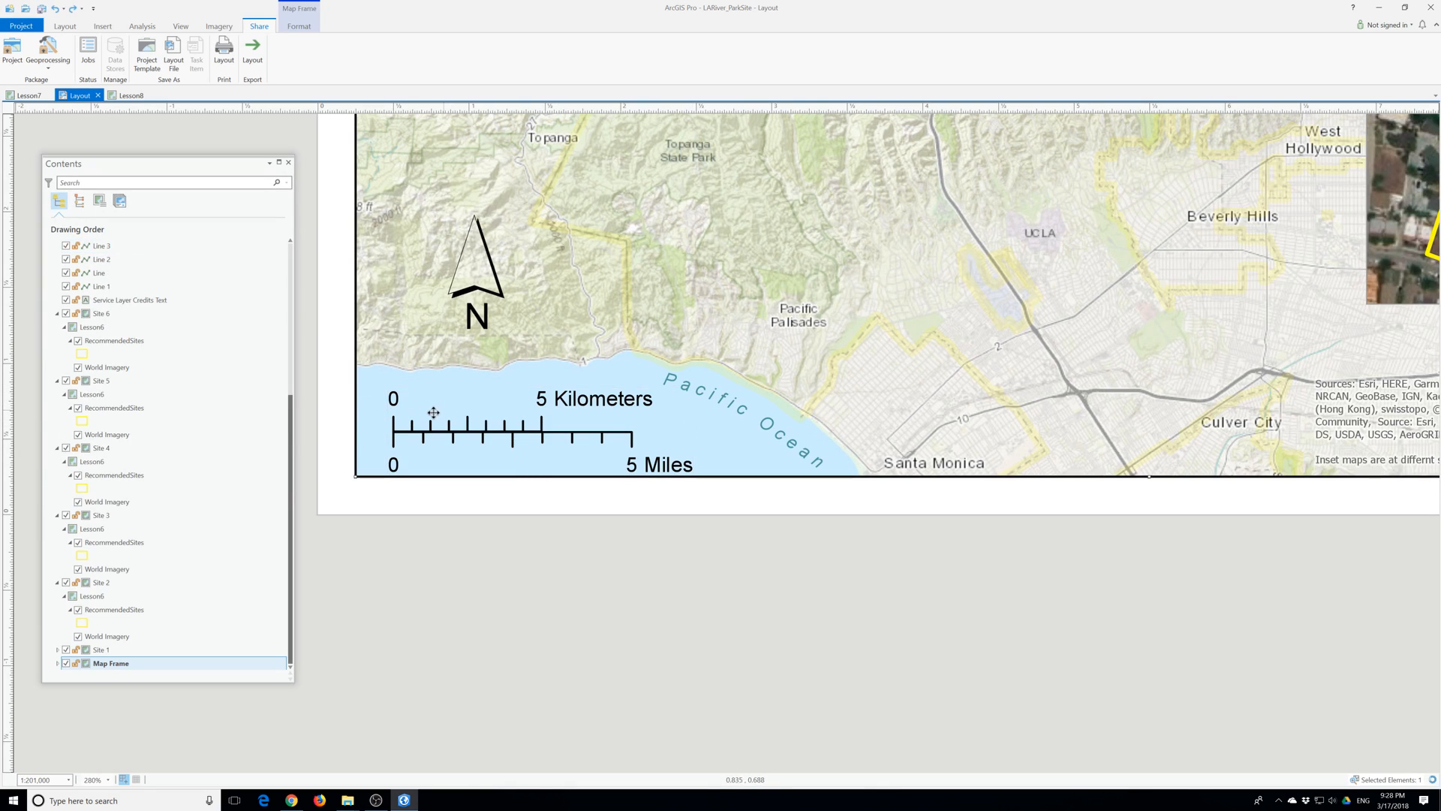
pyautogui.click(461, 434)
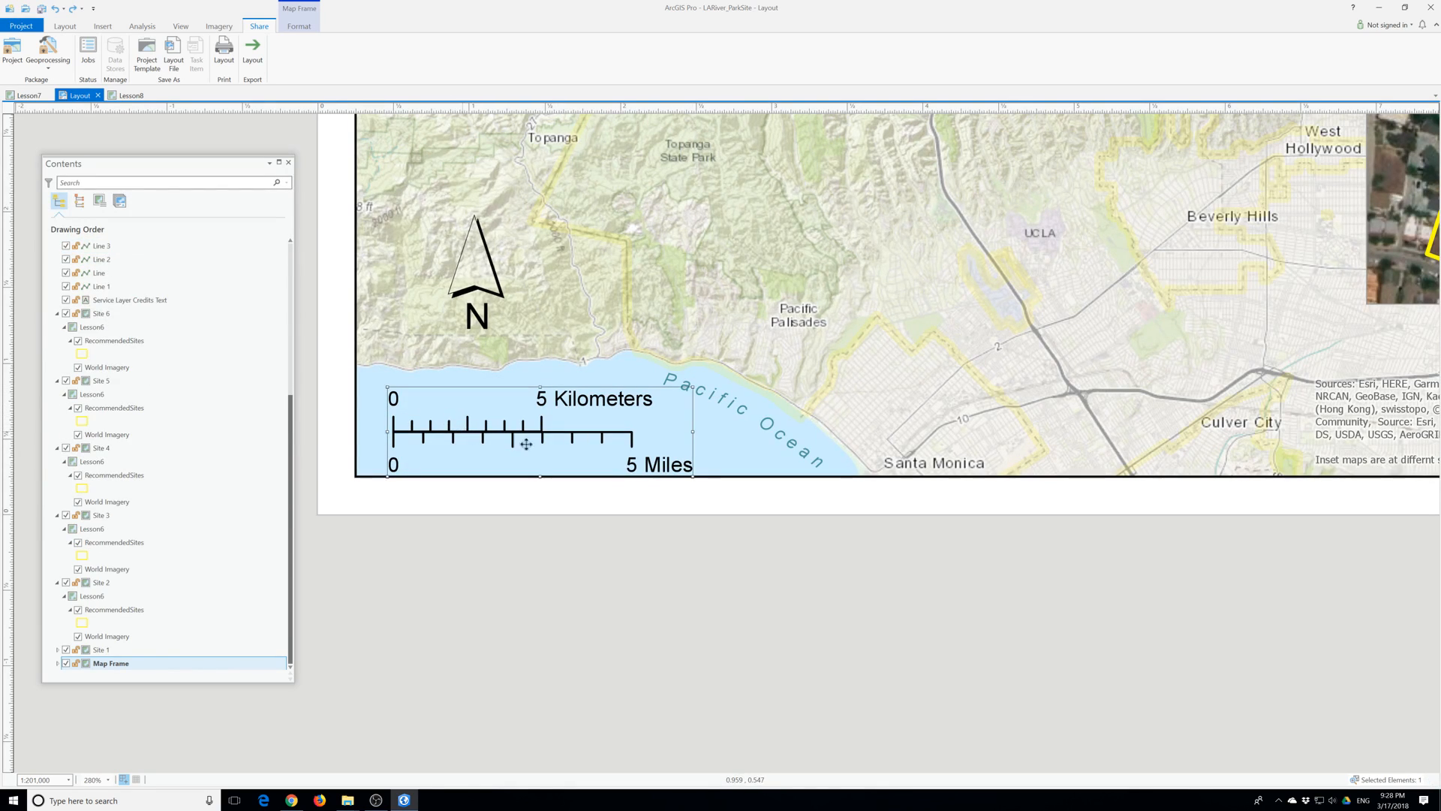
pyautogui.click(695, 387)
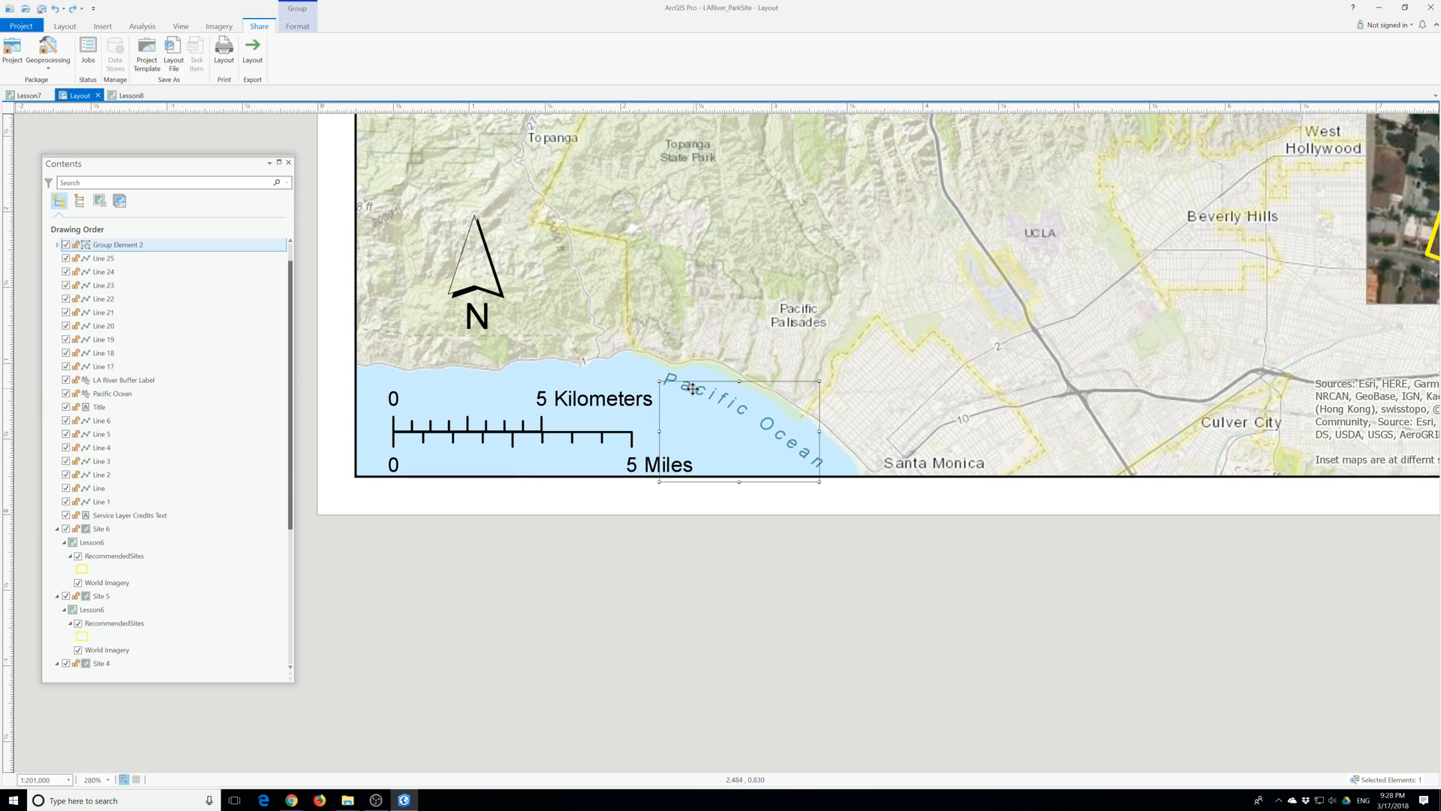
pyautogui.click(620, 399)
pyautogui.moveTo(608, 423); pyautogui.dragTo(603, 412)
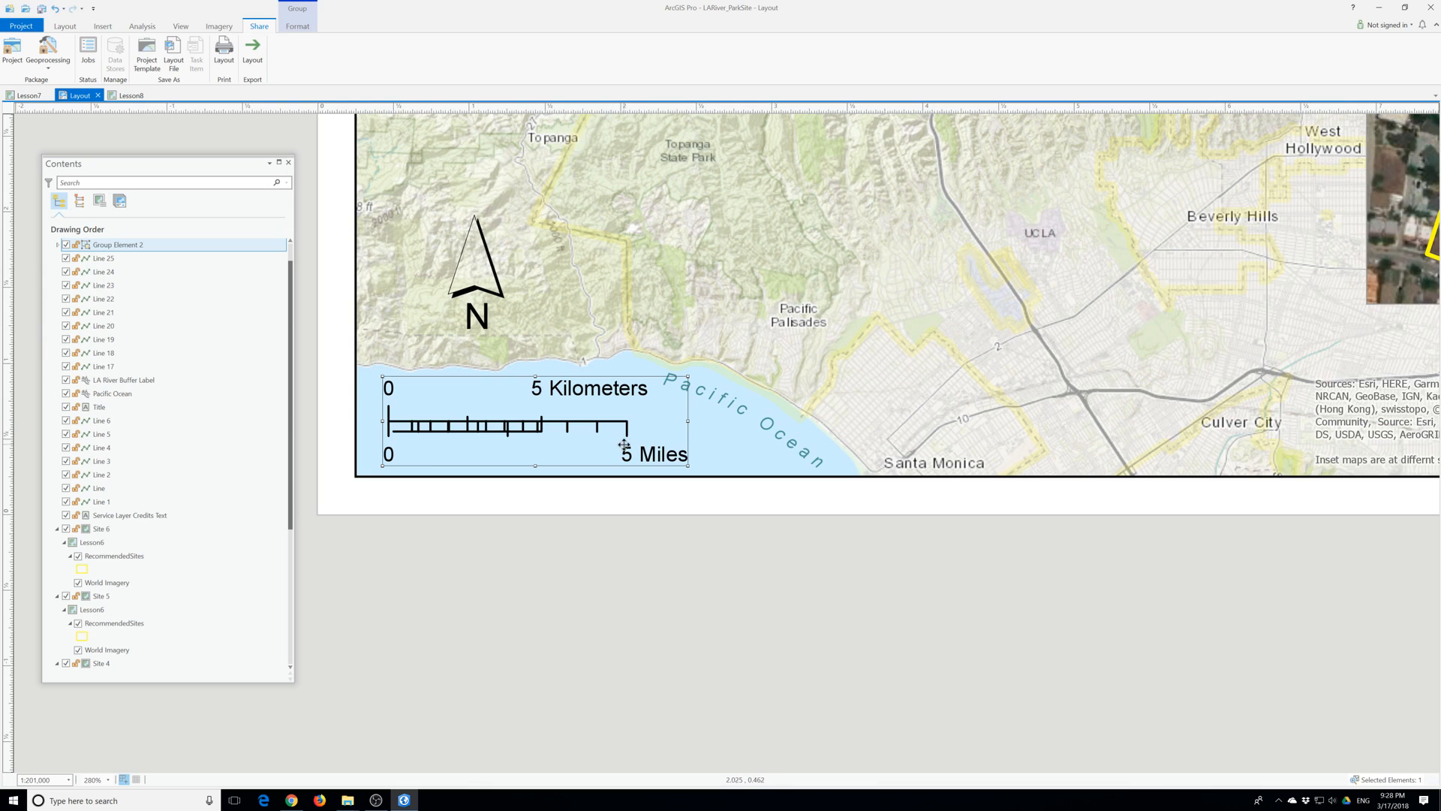
# Try shifting the kilometer bar's horizontal line up onto the moved mile bar, and return the scale bar parts to their original positions.
pyautogui.click(441, 433)
pyautogui.moveTo(441, 433); pyautogui.dragTo(442, 422)
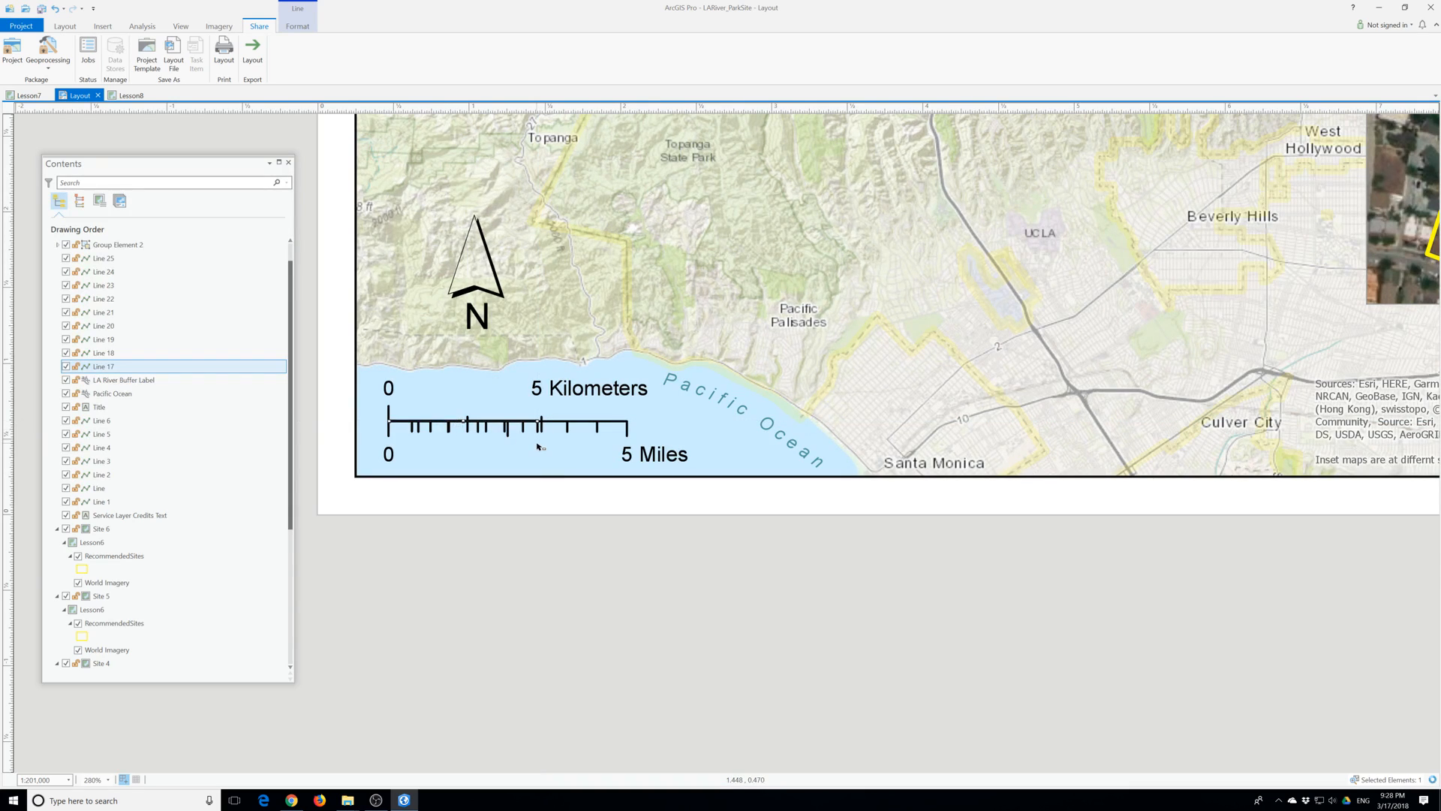
pyautogui.press('Down')
pyautogui.press('Down')
pyautogui.press('Down')
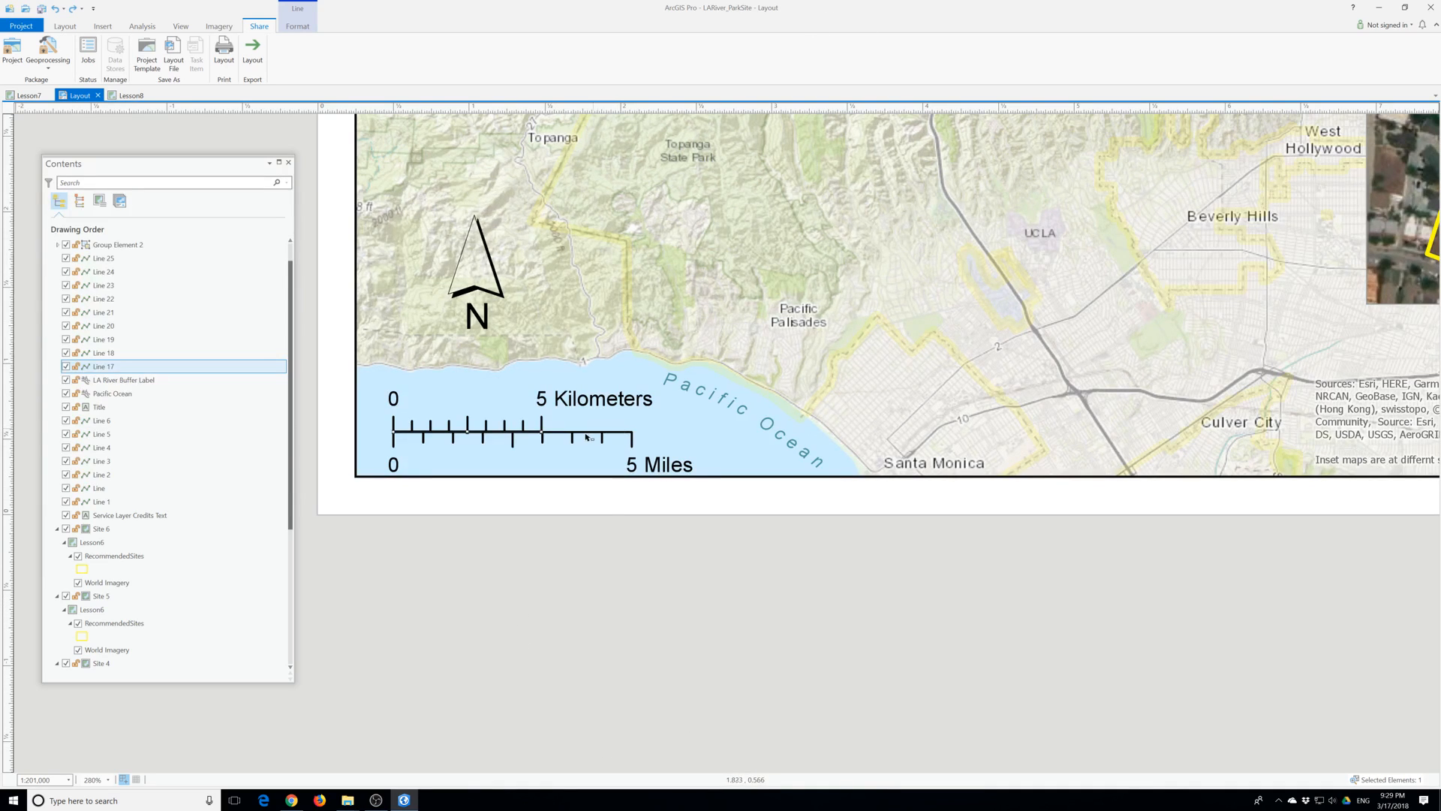
# Undo the grouping of the scale bar elements and clear the selection.
pyautogui.click(649, 448)
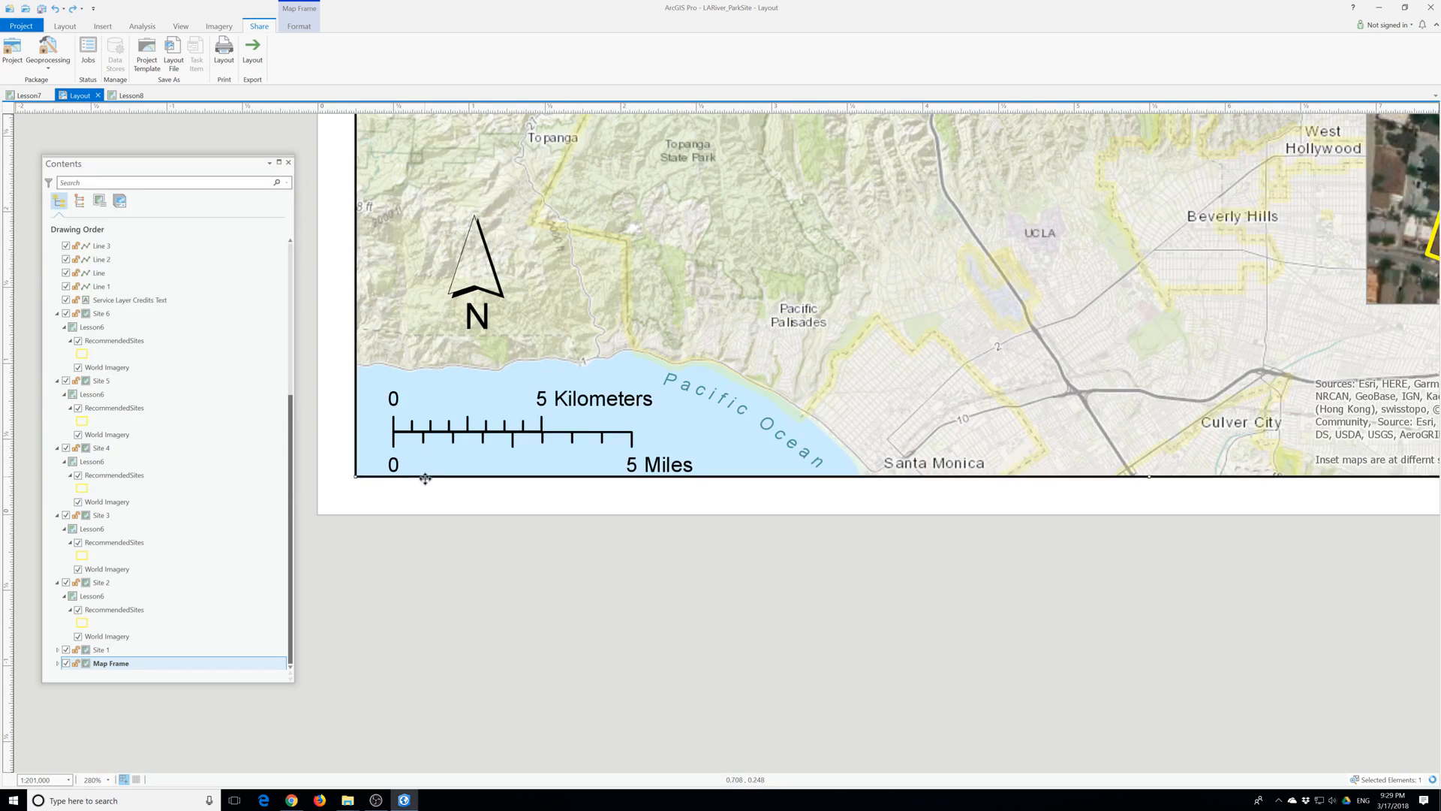
pyautogui.click(431, 581)
pyautogui.hotkey('ctrl', 'z')
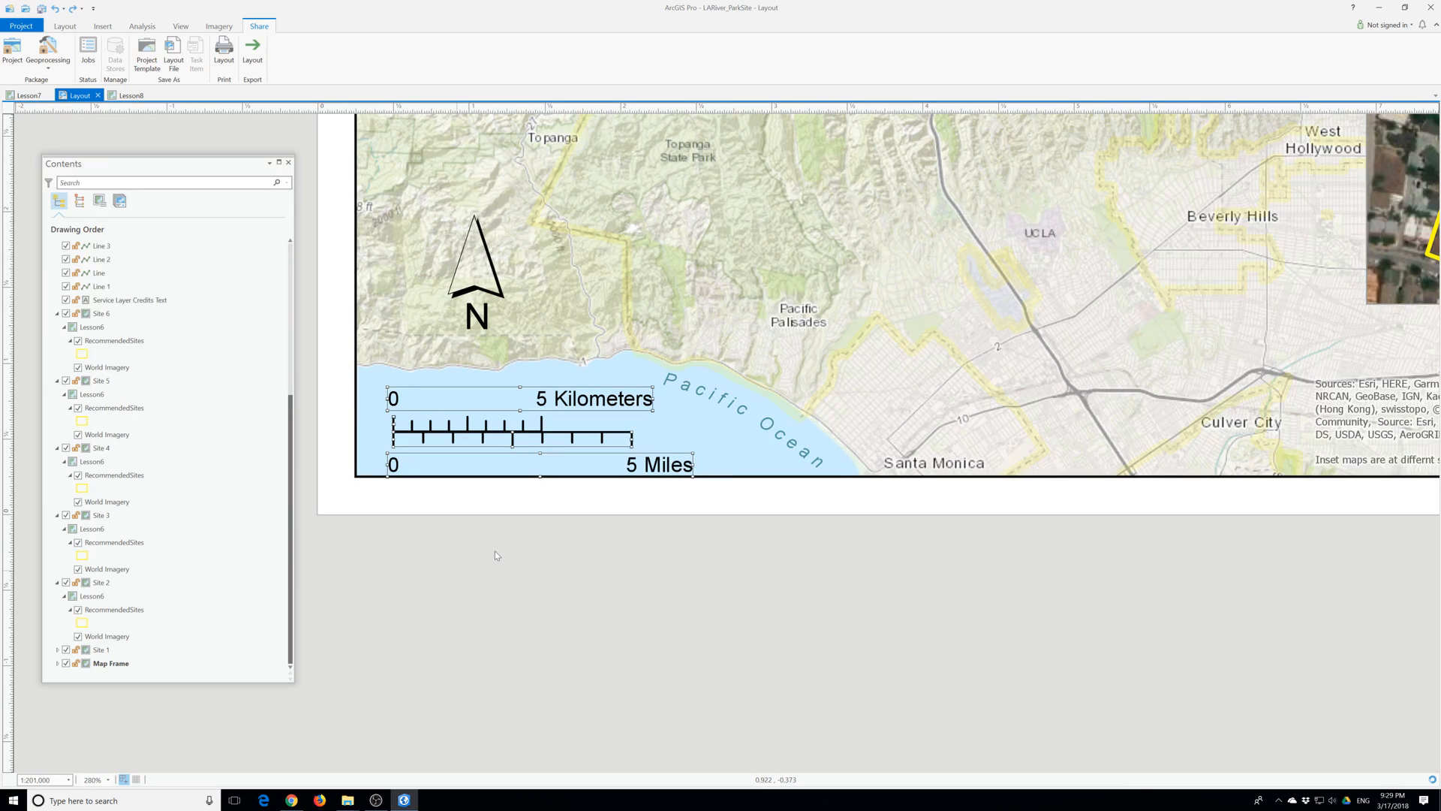
pyautogui.click(497, 555)
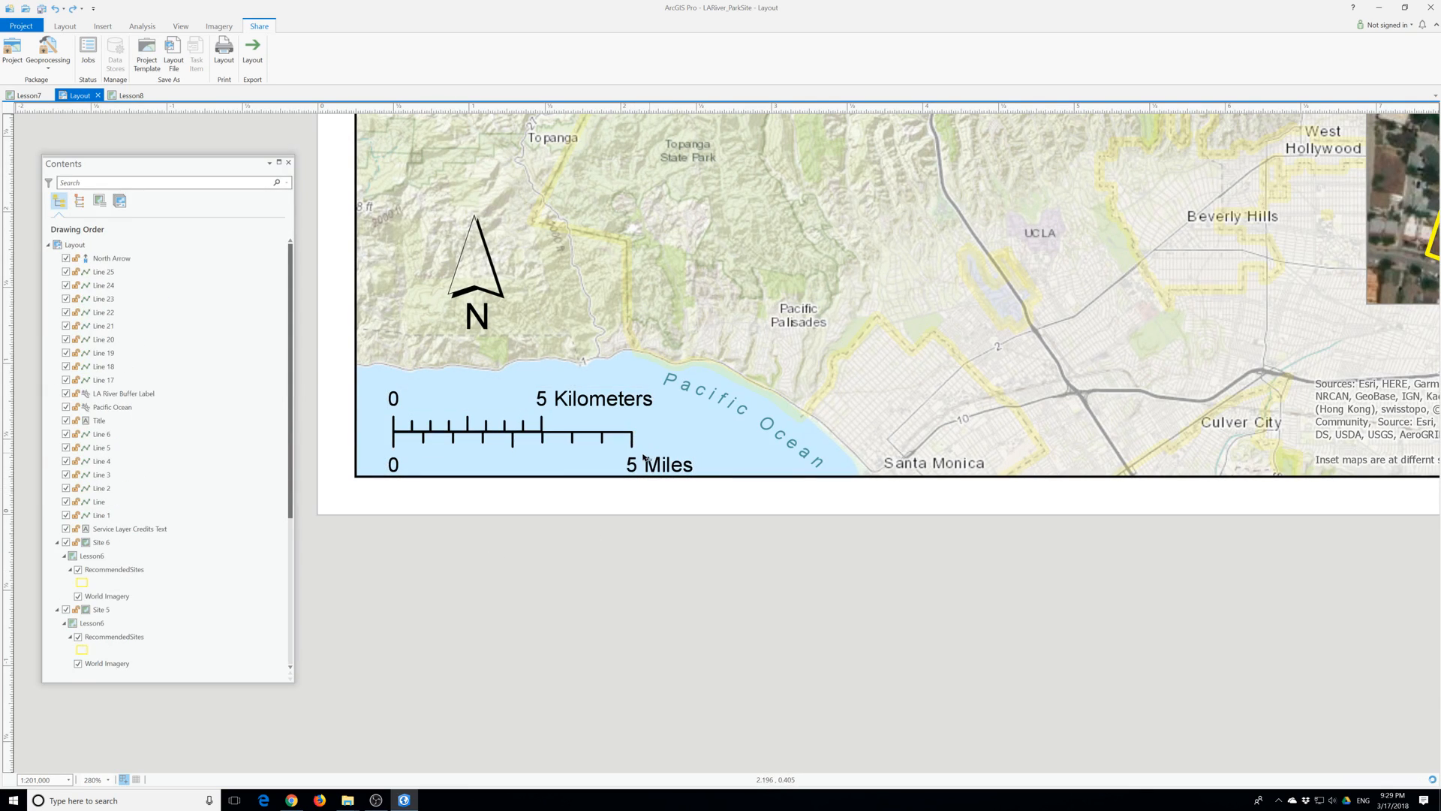
pyautogui.click(650, 467)
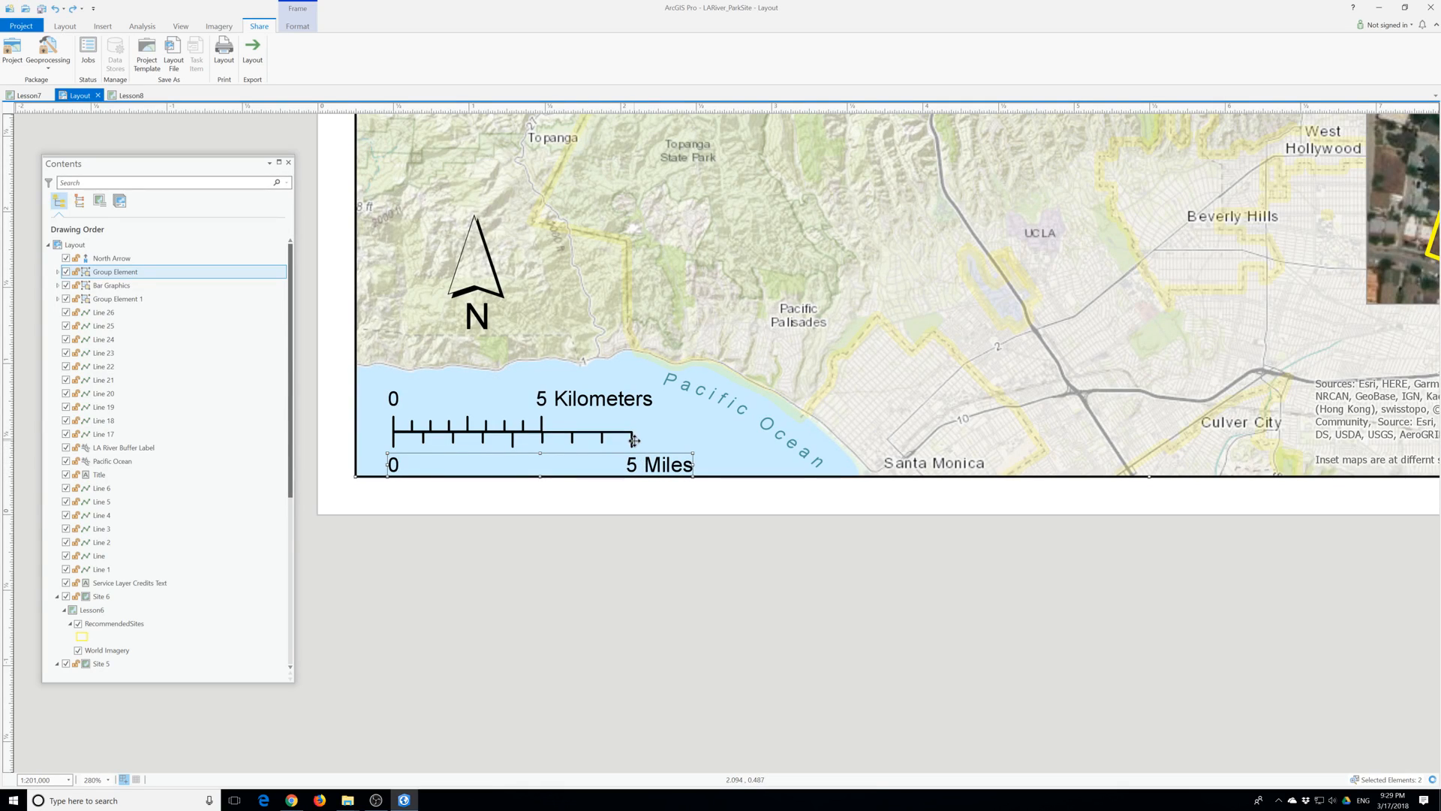
pyautogui.click(639, 491)
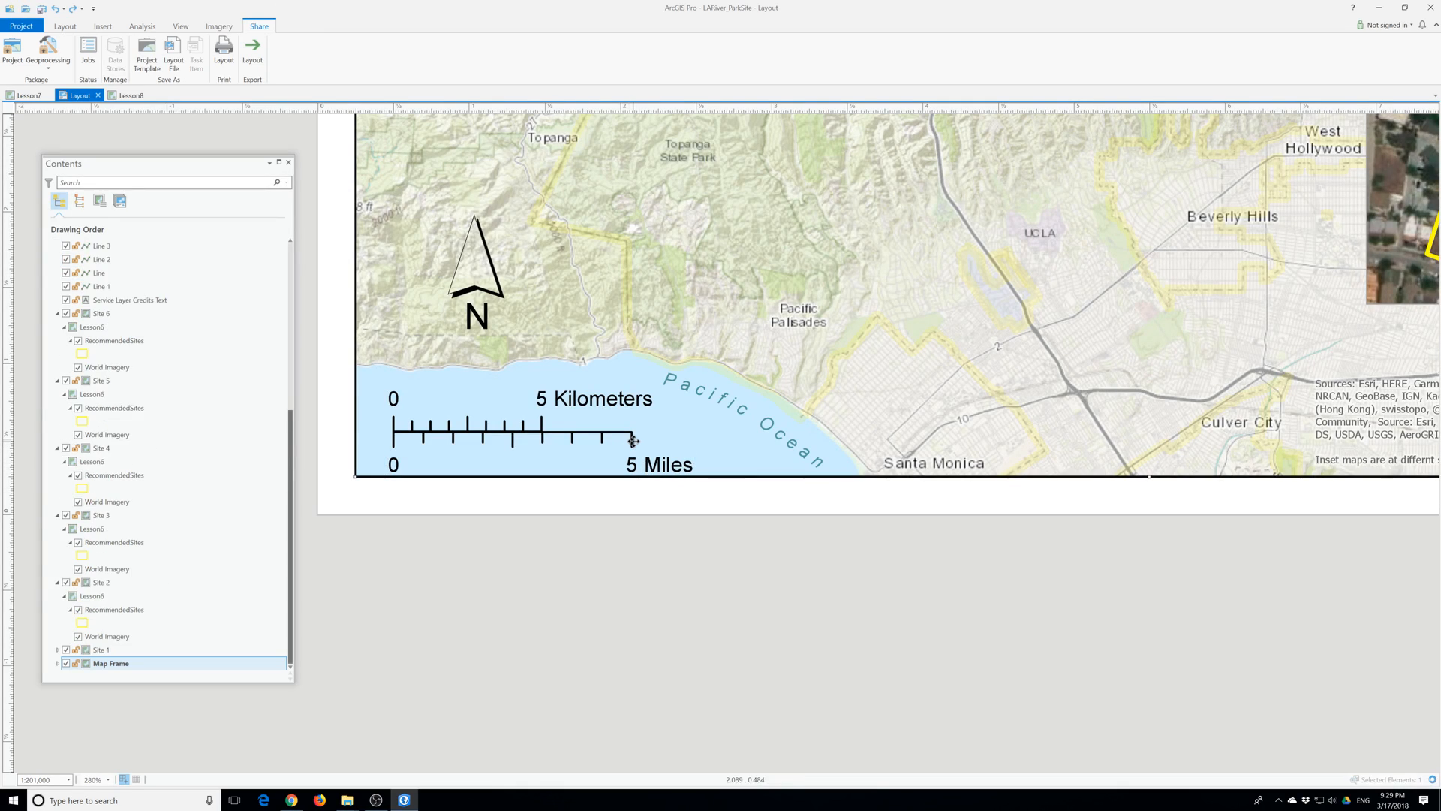
pyautogui.click(637, 466)
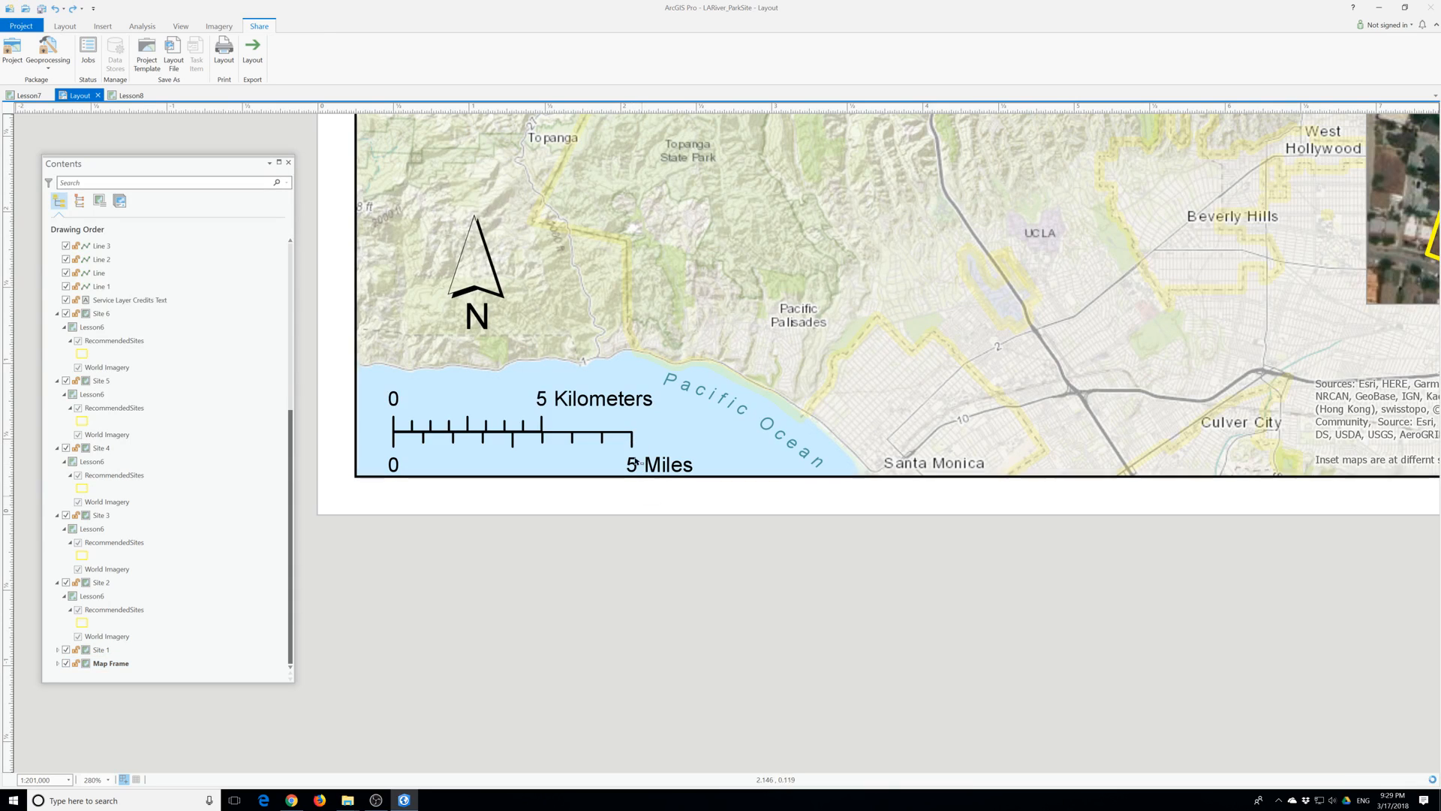
pyautogui.click(633, 442)
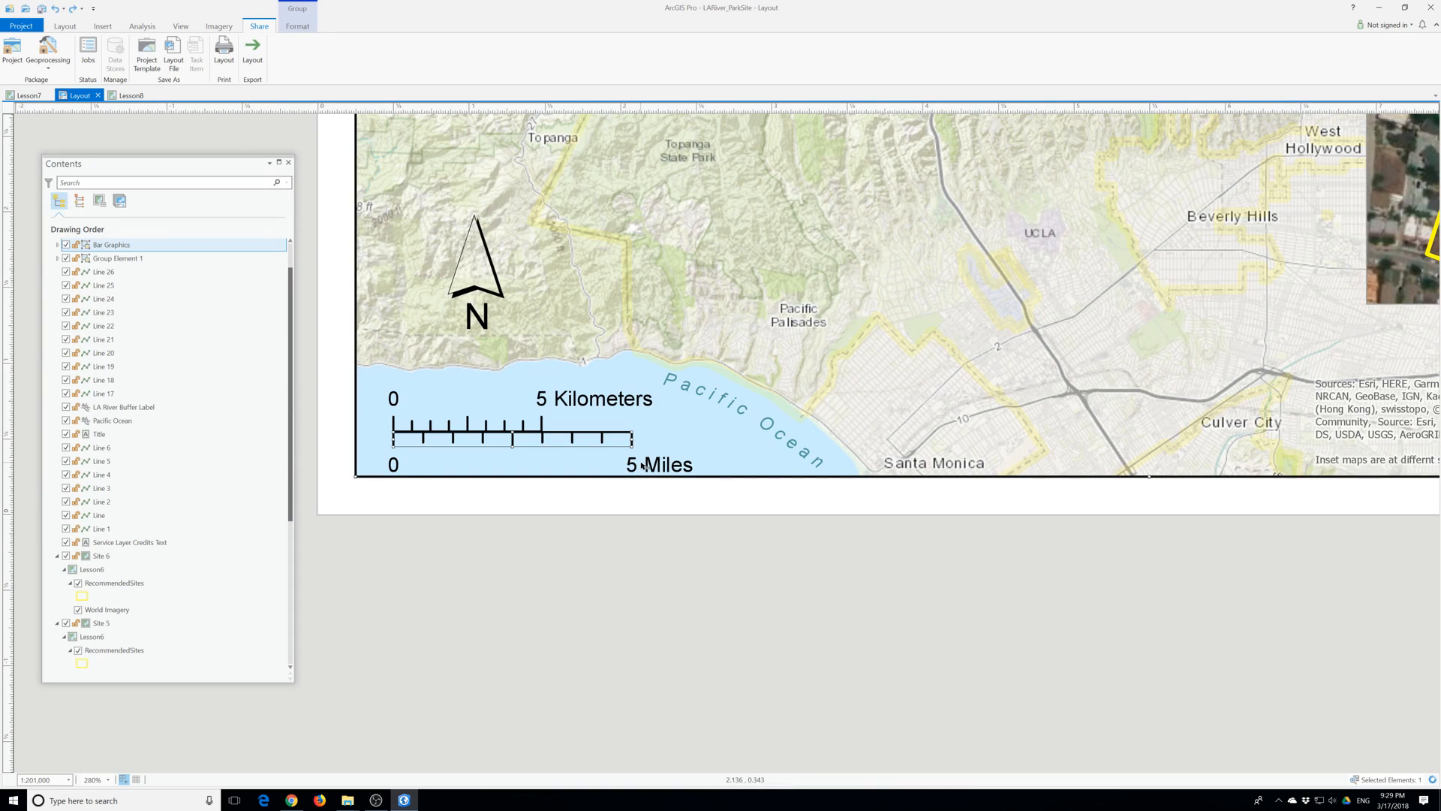
pyautogui.hotkey('ctrl', 'g')
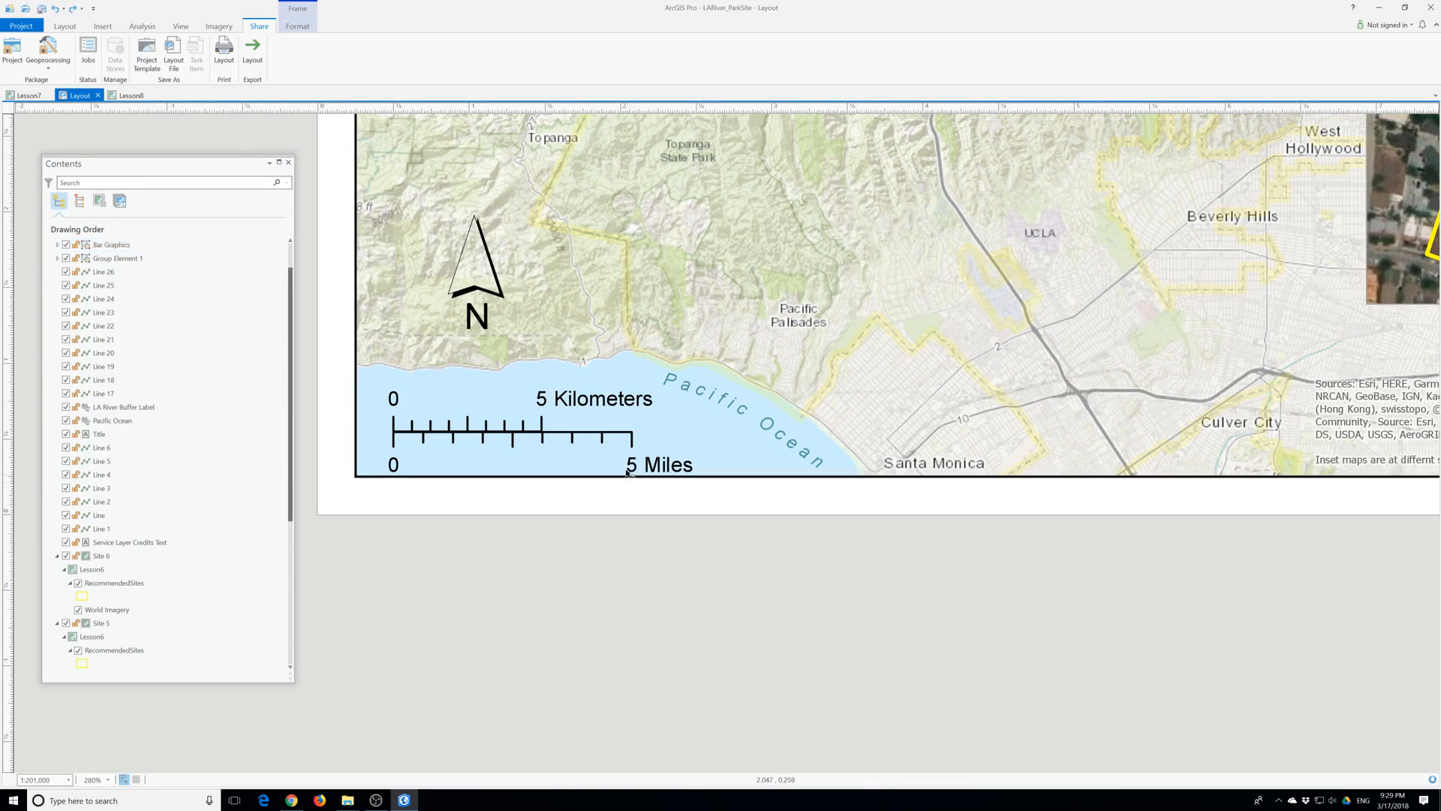
pyautogui.keyDown('shift'); pyautogui.click(633, 444); pyautogui.keyUp('shift')
pyautogui.rightClick(632, 444)
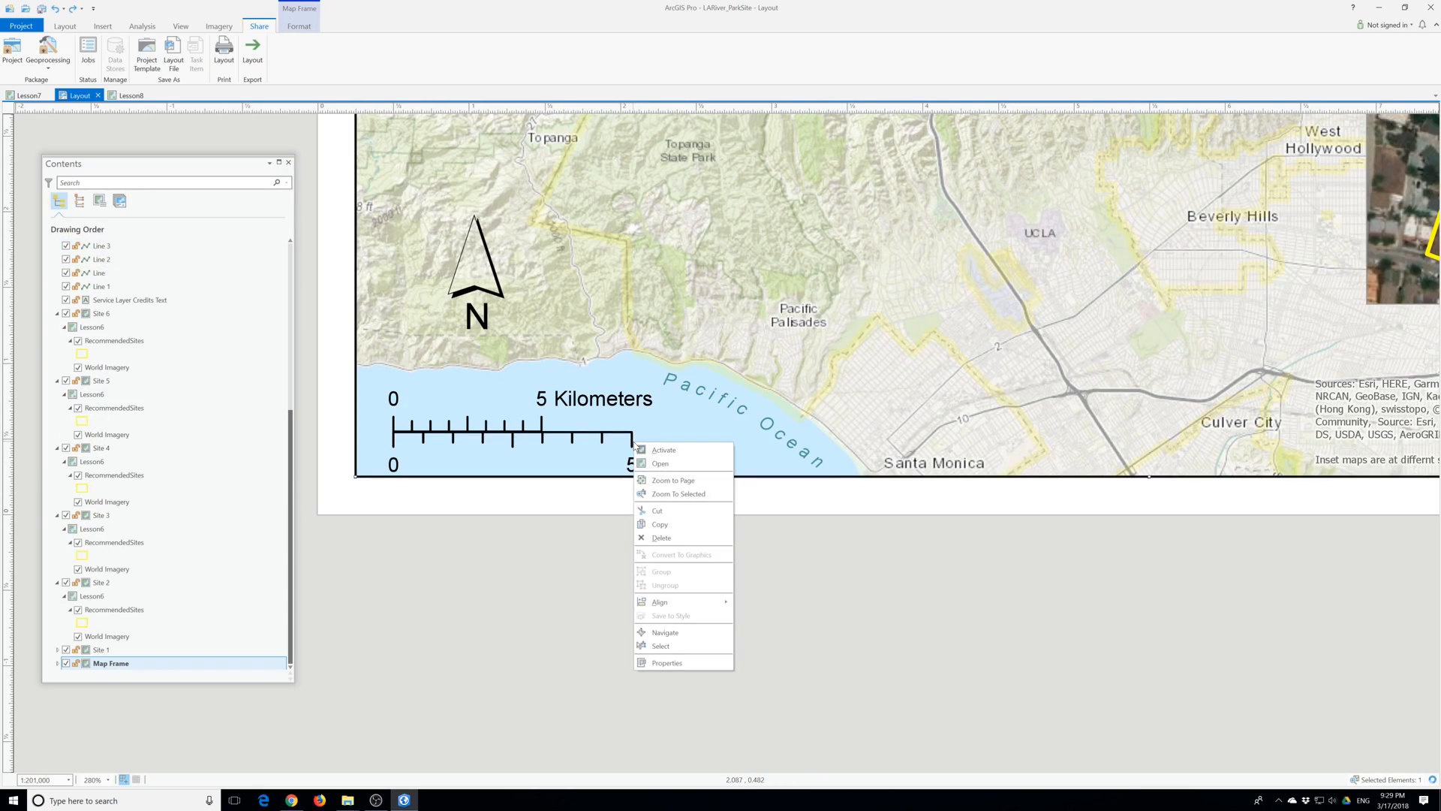
pyautogui.press('Escape')
# Group the mile labels with the mile bar graphics of the scale bar.
pyautogui.click(634, 465)
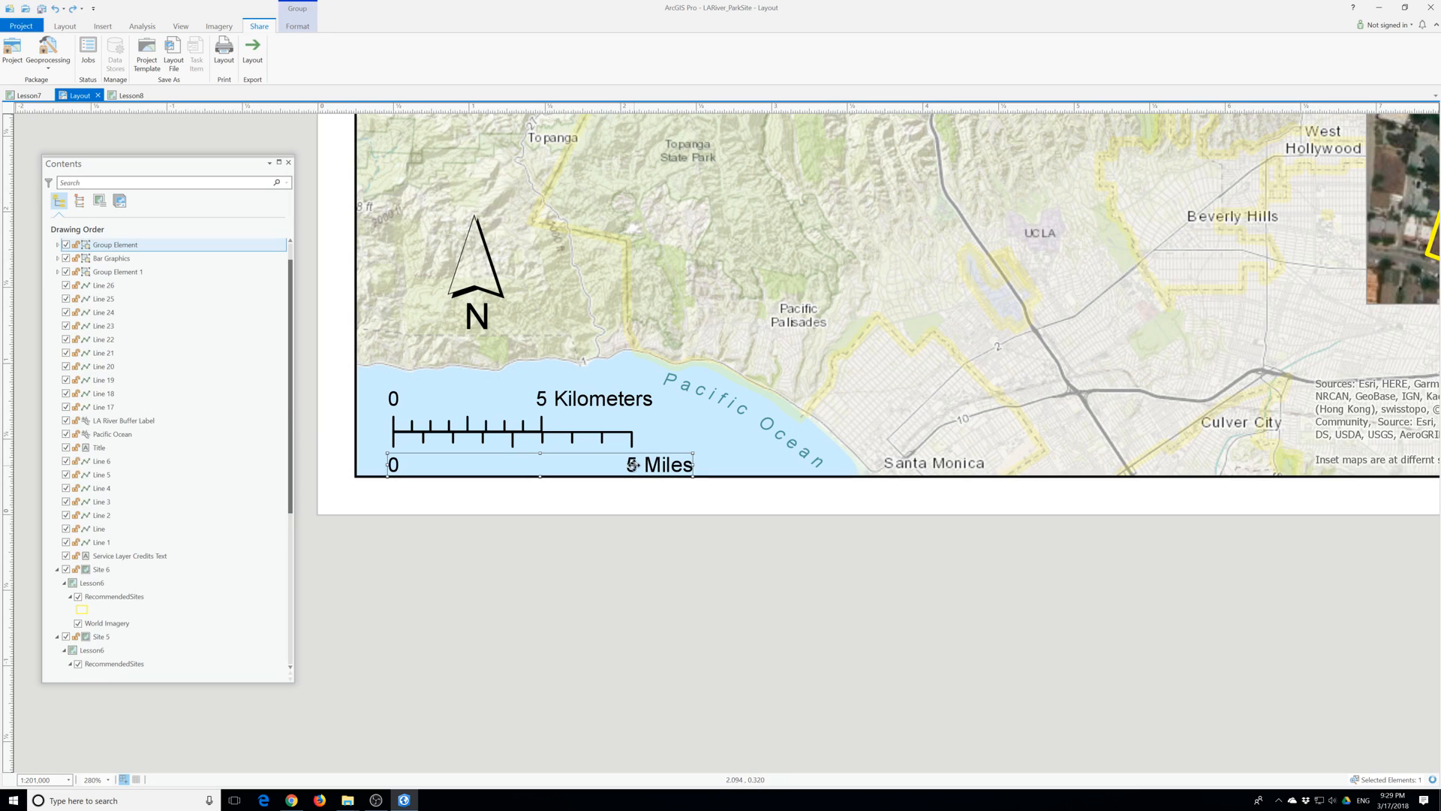
pyautogui.keyDown('shift'); pyautogui.click(632, 440); pyautogui.keyUp('shift')
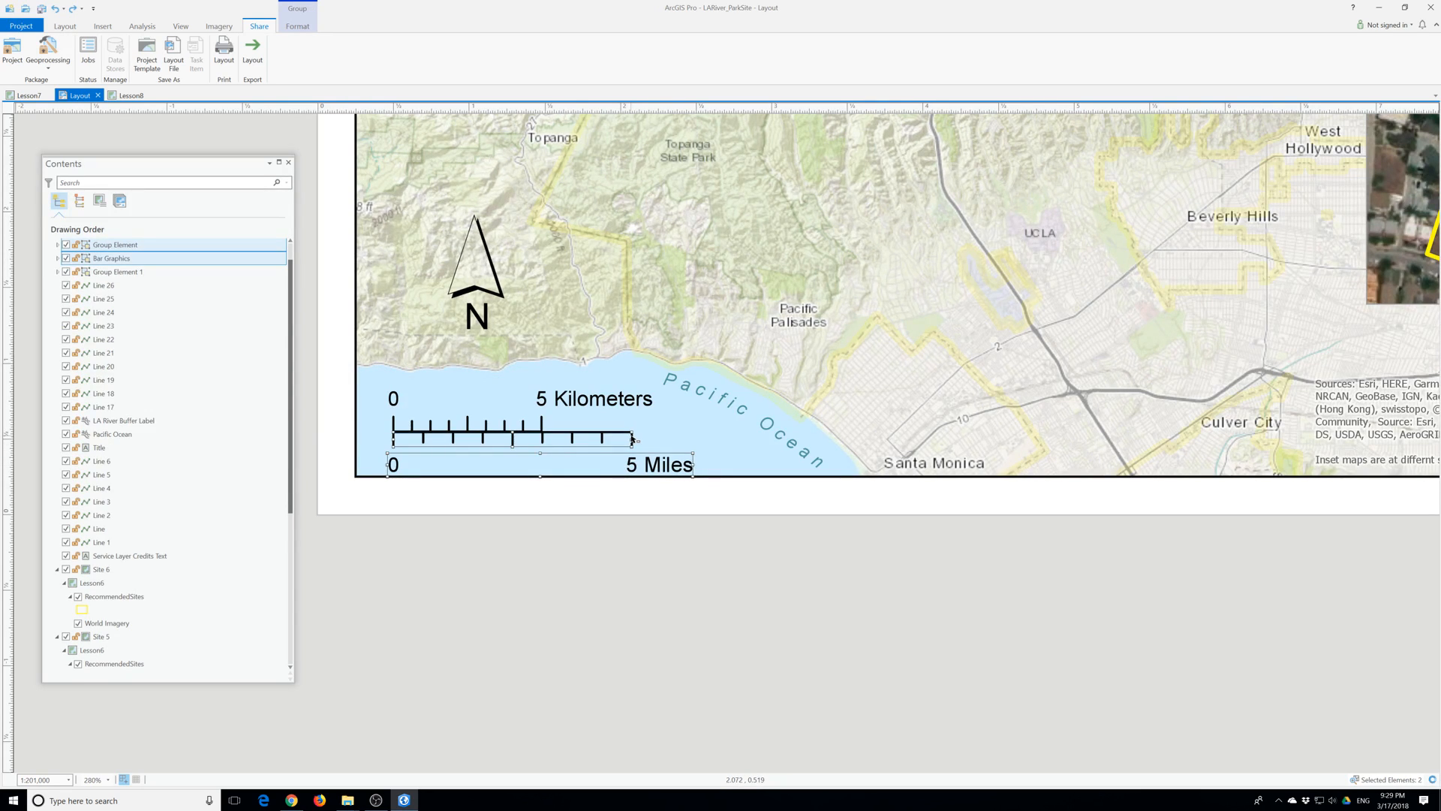
pyautogui.rightClick(633, 441)
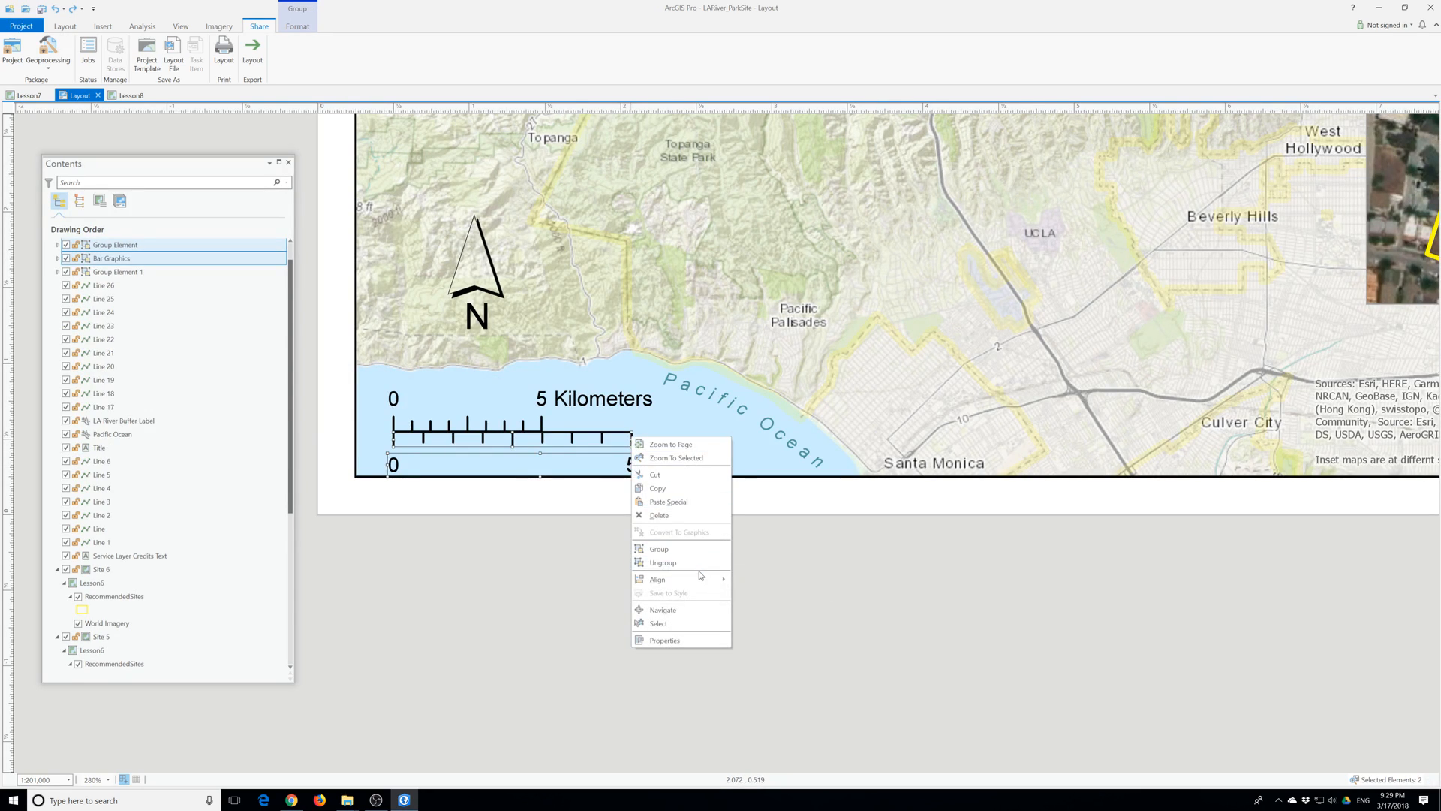
pyautogui.click(679, 549)
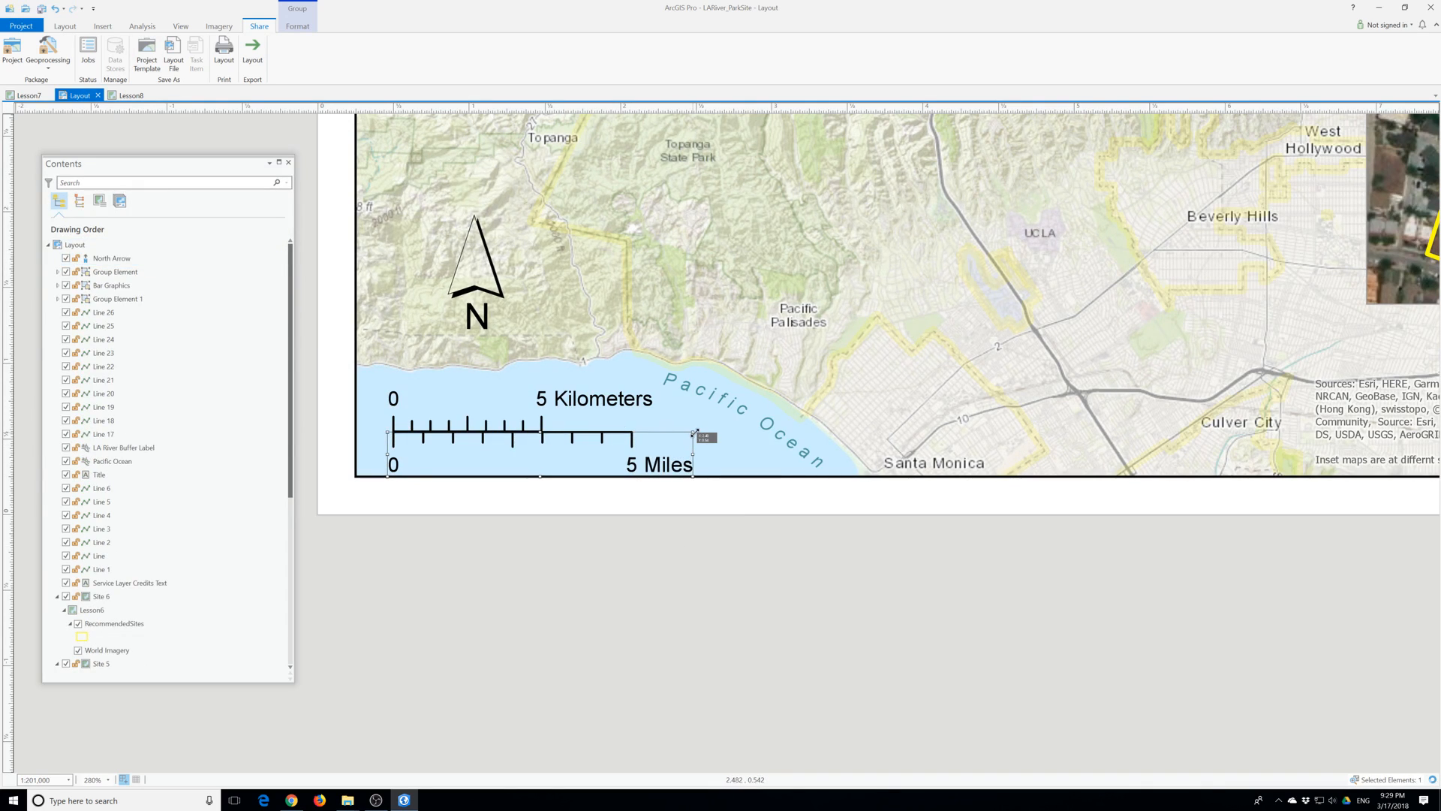
# Try shrinking the grouped mile bar and labels to nearly the length of the kilometer bar.
pyautogui.moveTo(695, 433); pyautogui.dragTo(674, 435)
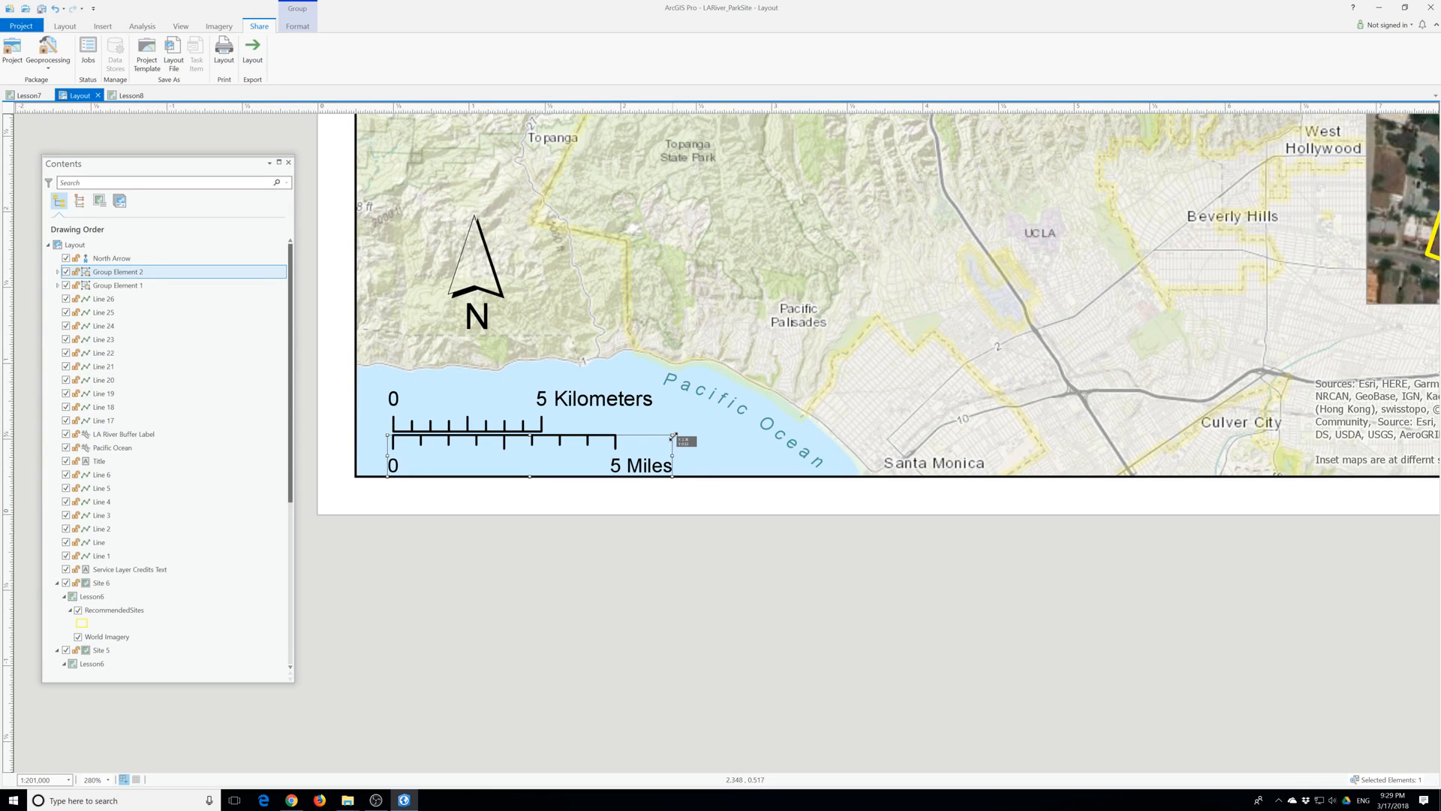
pyautogui.moveTo(673, 435); pyautogui.dragTo(659, 436)
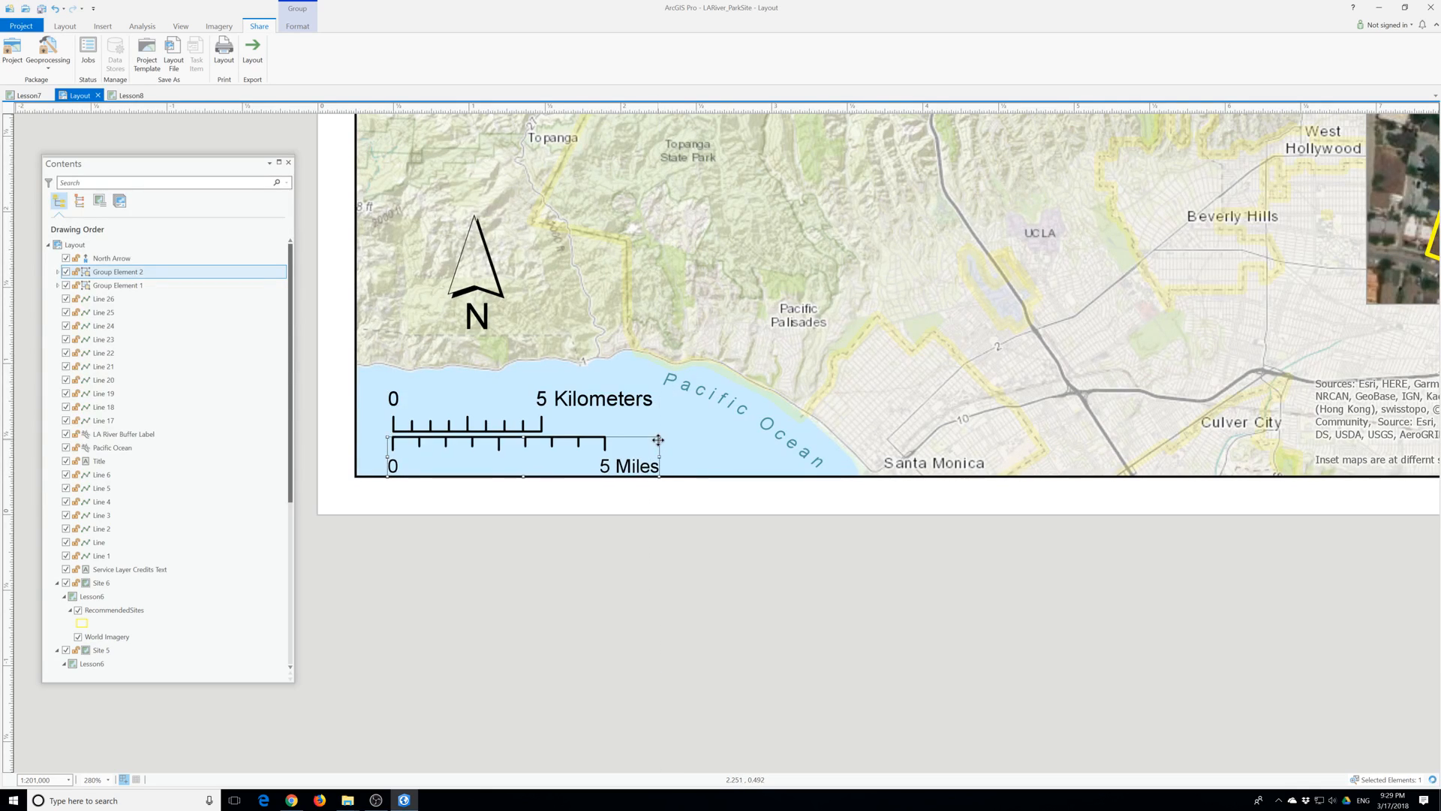
pyautogui.moveTo(657, 441); pyautogui.dragTo(670, 437)
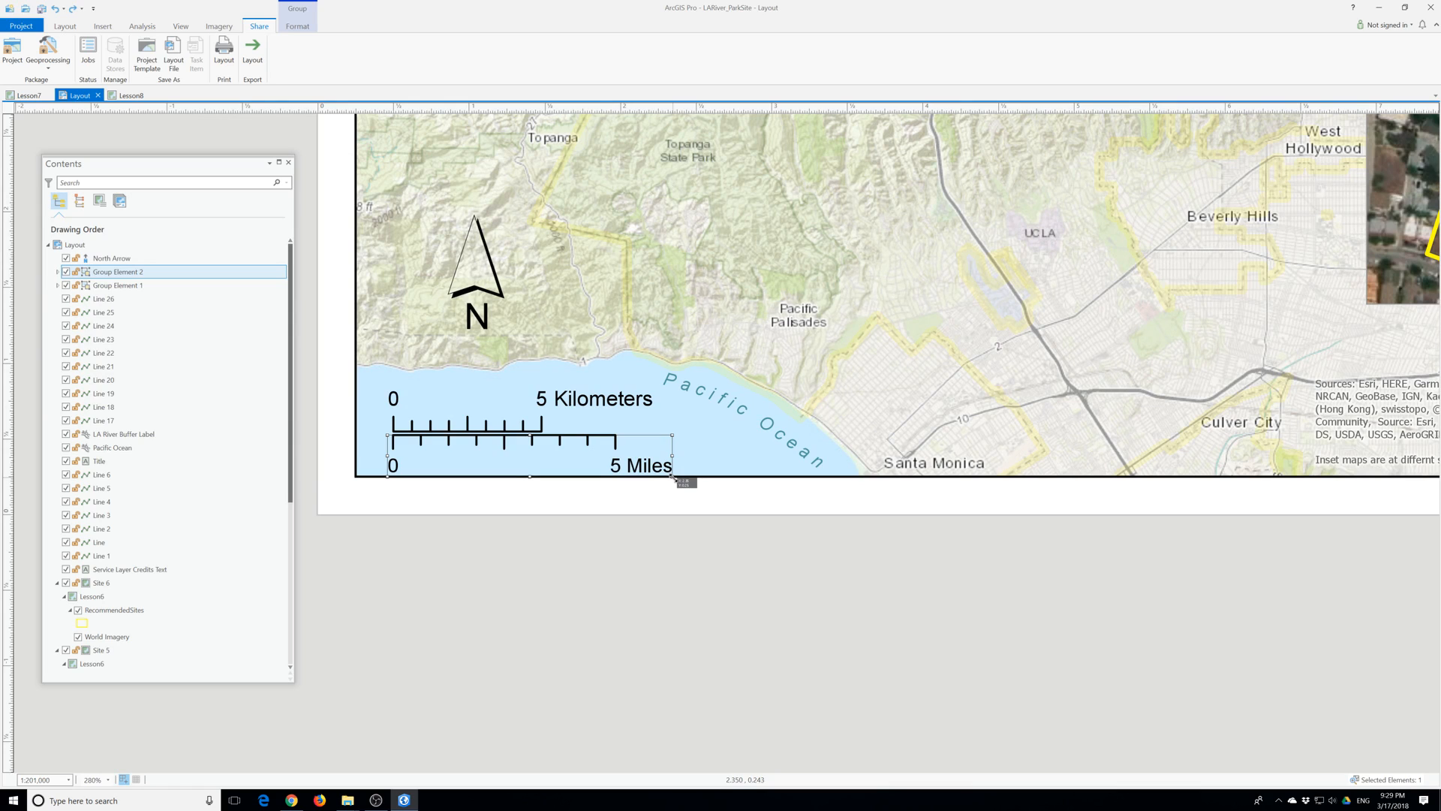
pyautogui.moveTo(673, 476); pyautogui.dragTo(596, 454)
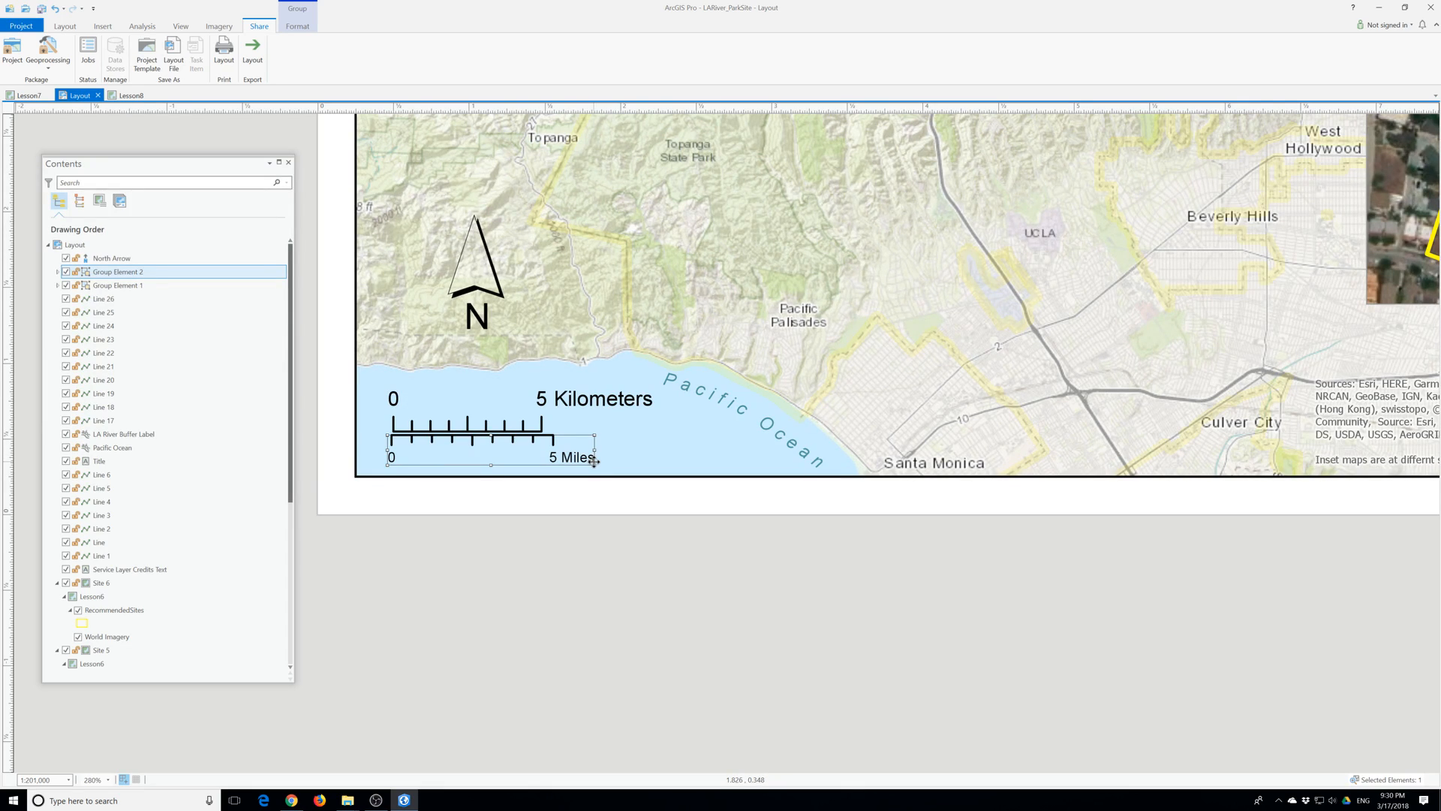
# Try grouping the kilometer labels with Line 18 through Line 26, and undo the grouping.
pyautogui.click(543, 427)
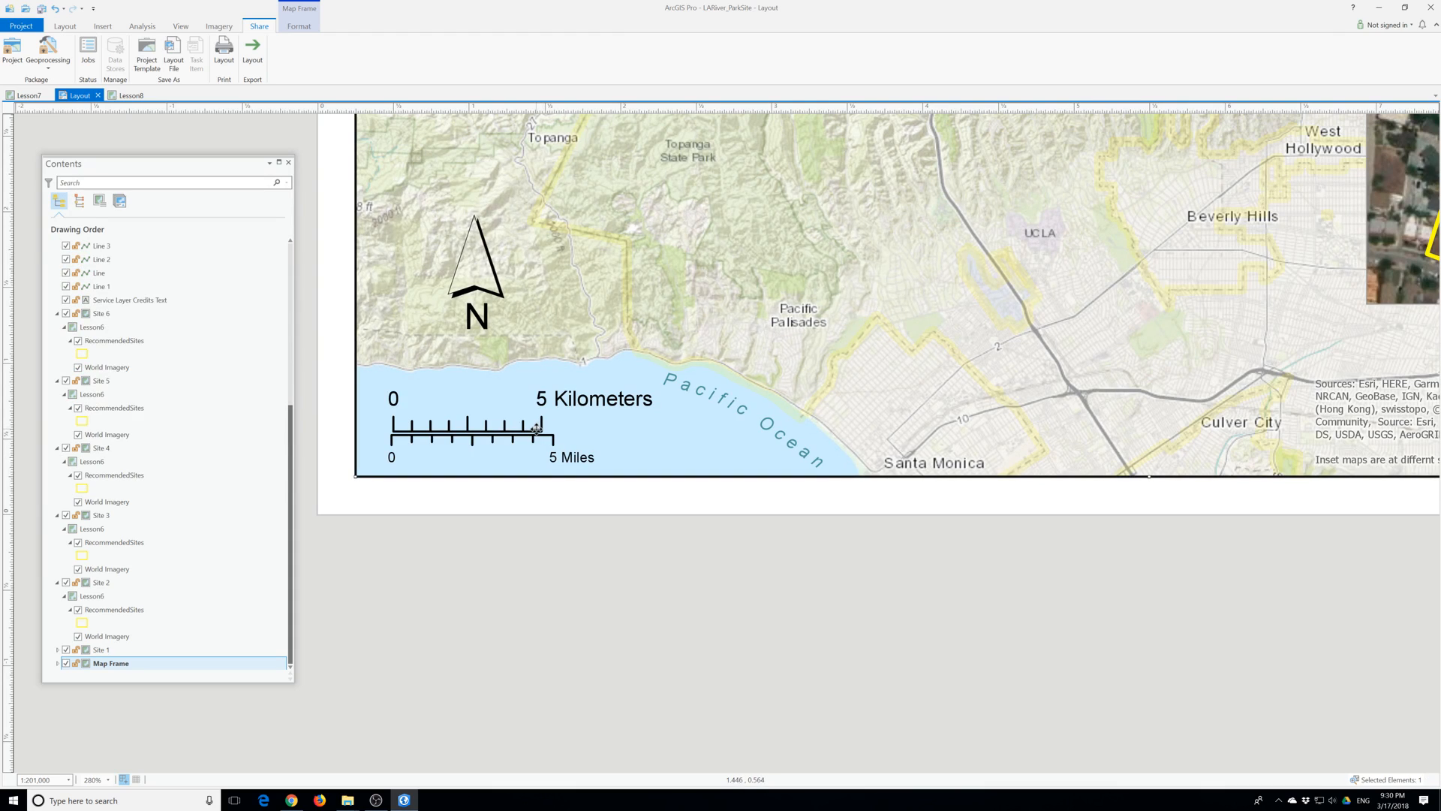
pyautogui.click(558, 401)
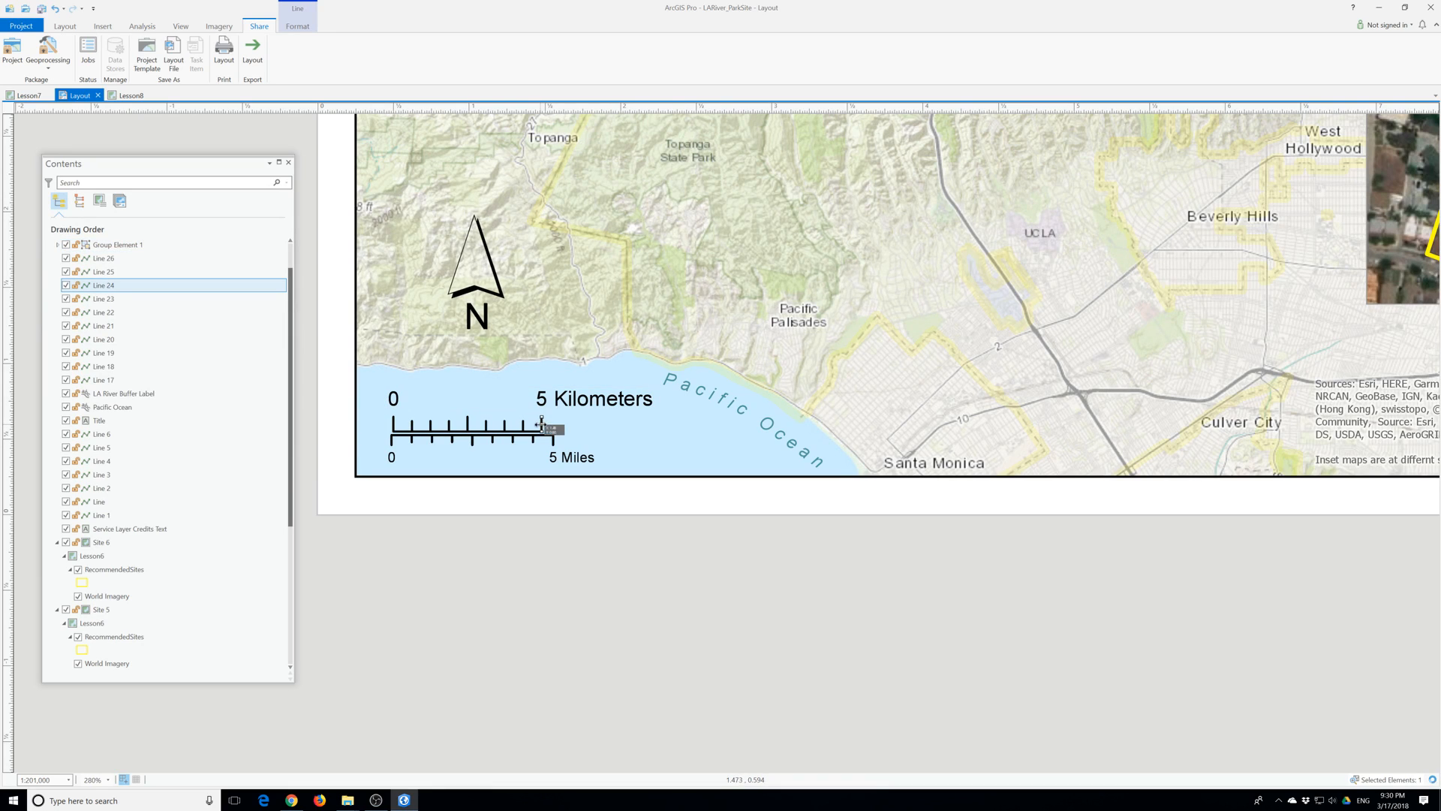
pyautogui.click(533, 429)
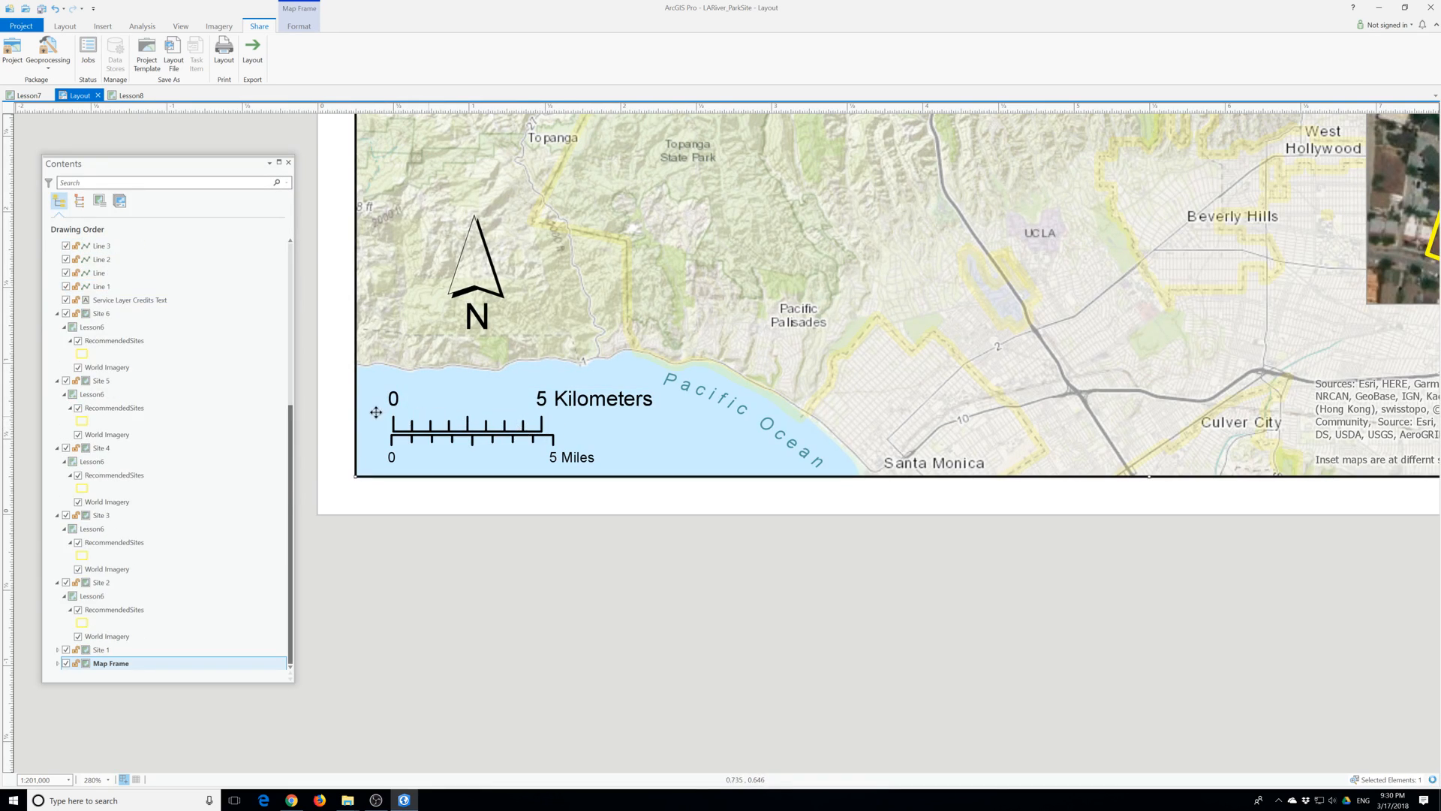
pyautogui.click(396, 558)
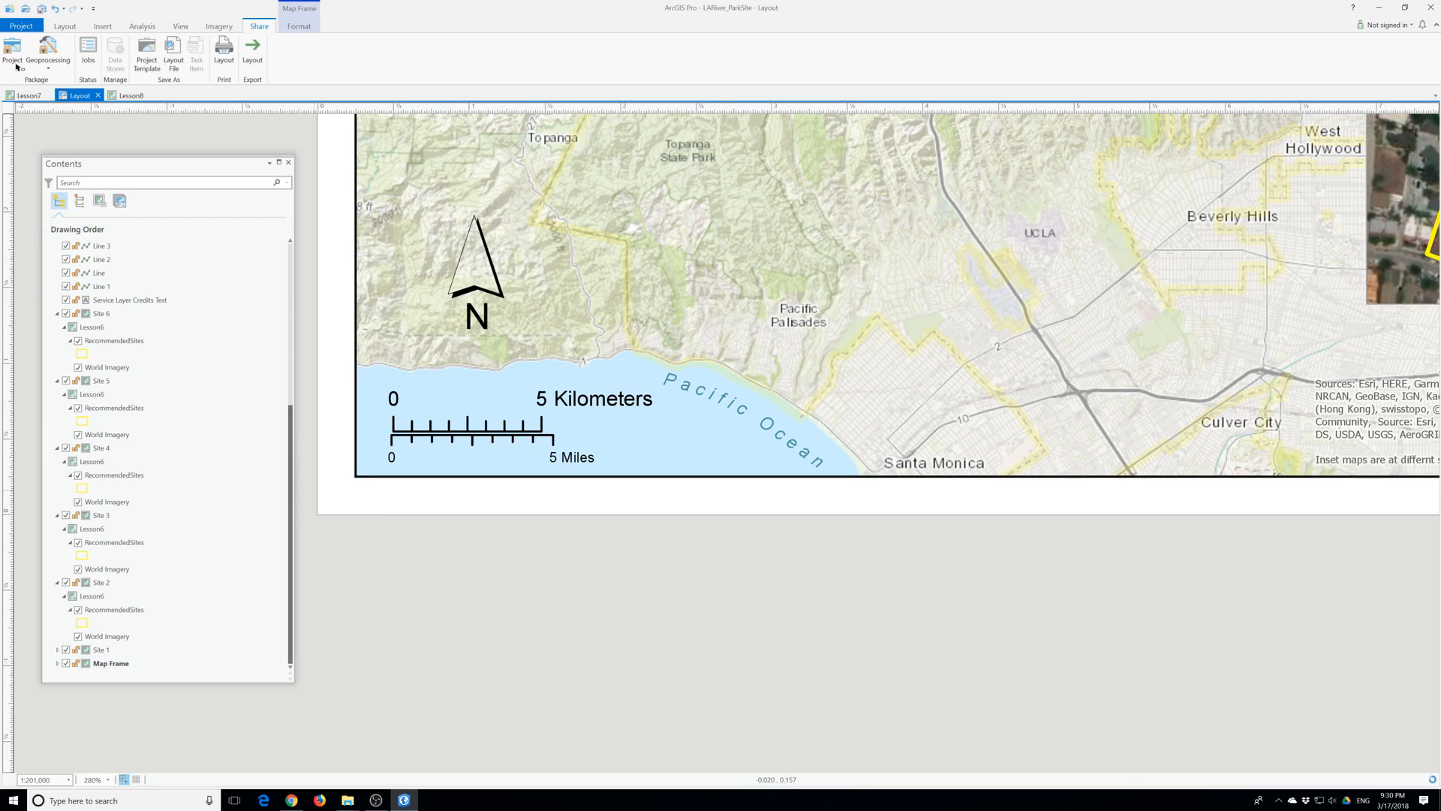
pyautogui.click(64, 27)
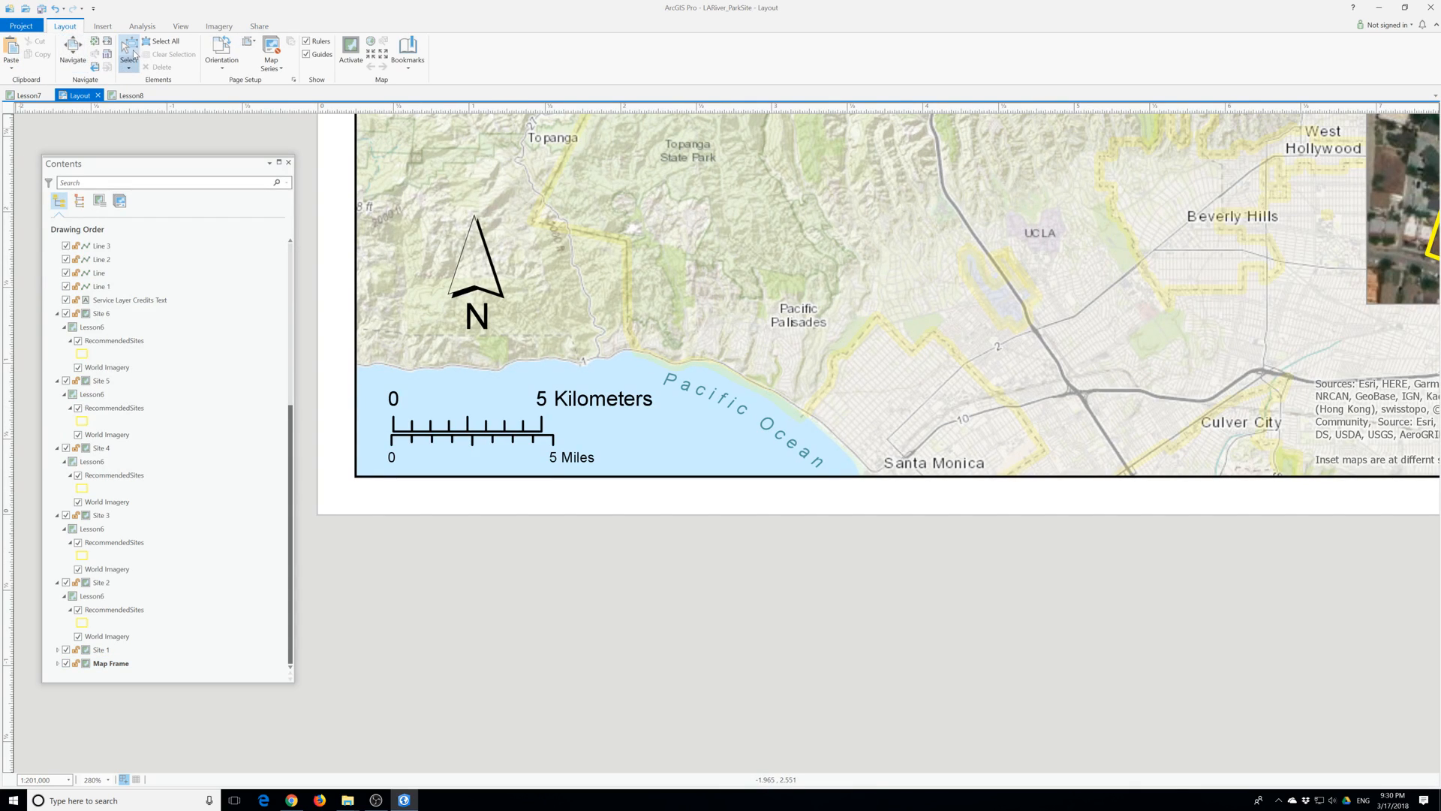
pyautogui.moveTo(383, 382); pyautogui.dragTo(654, 433)
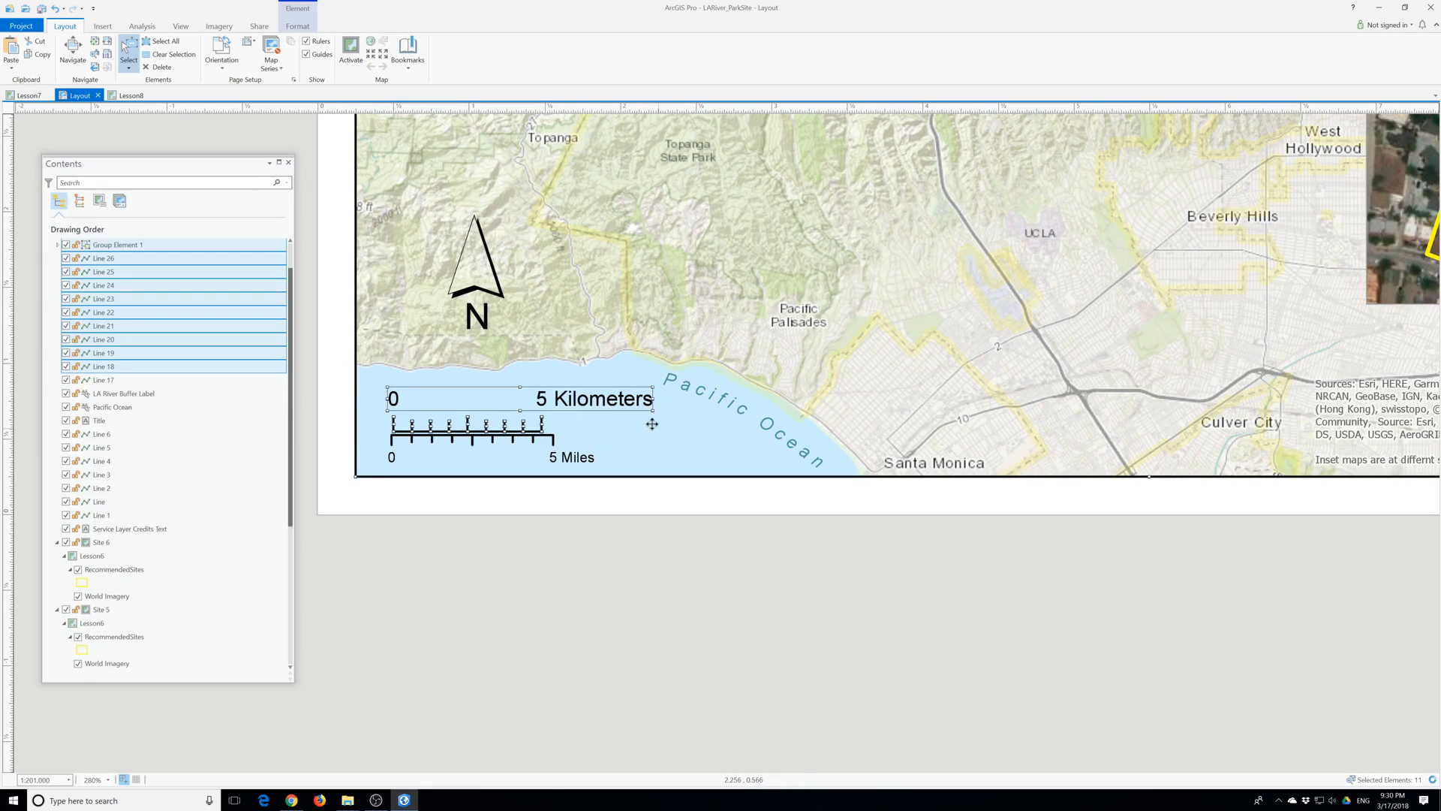
pyautogui.rightClick(537, 403)
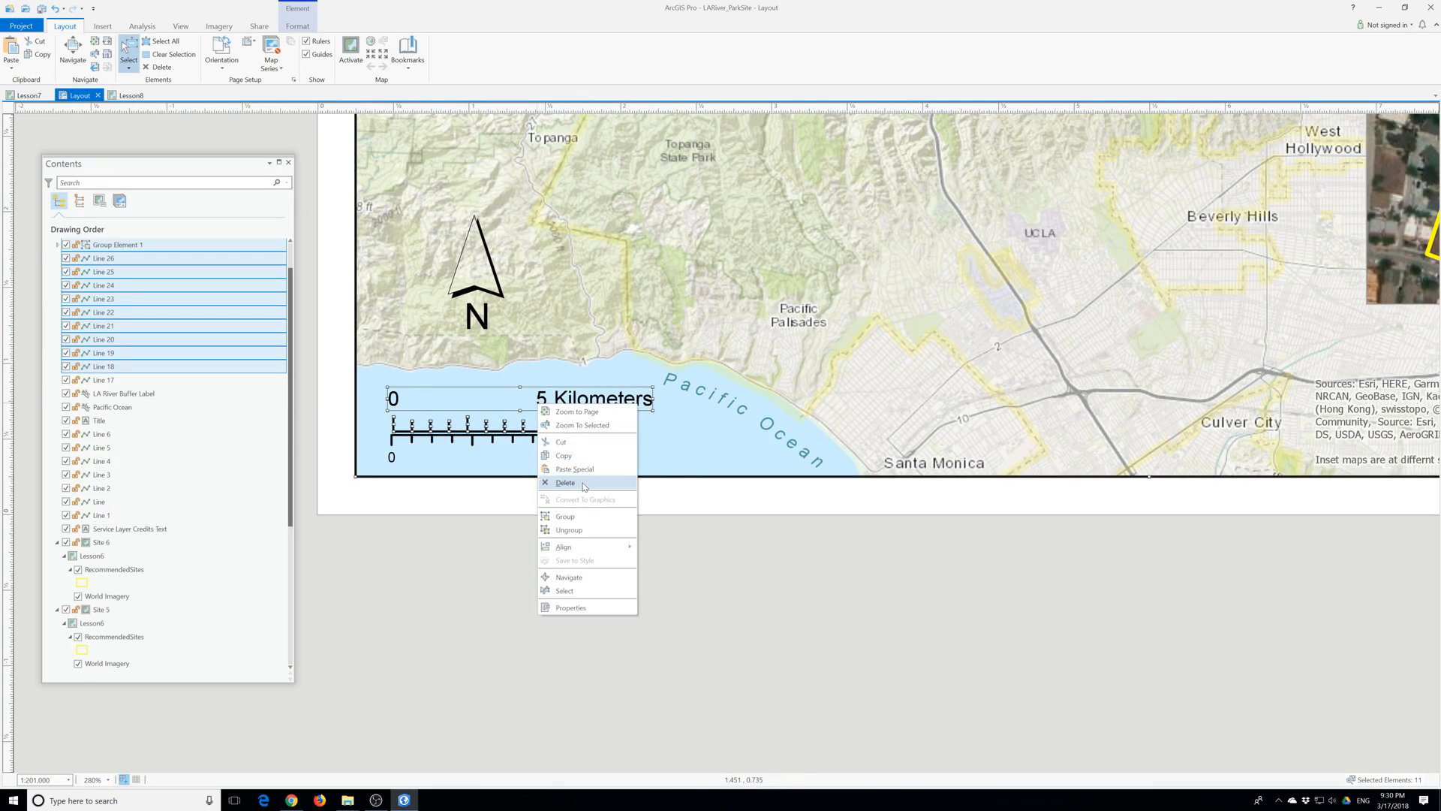
pyautogui.click(582, 523)
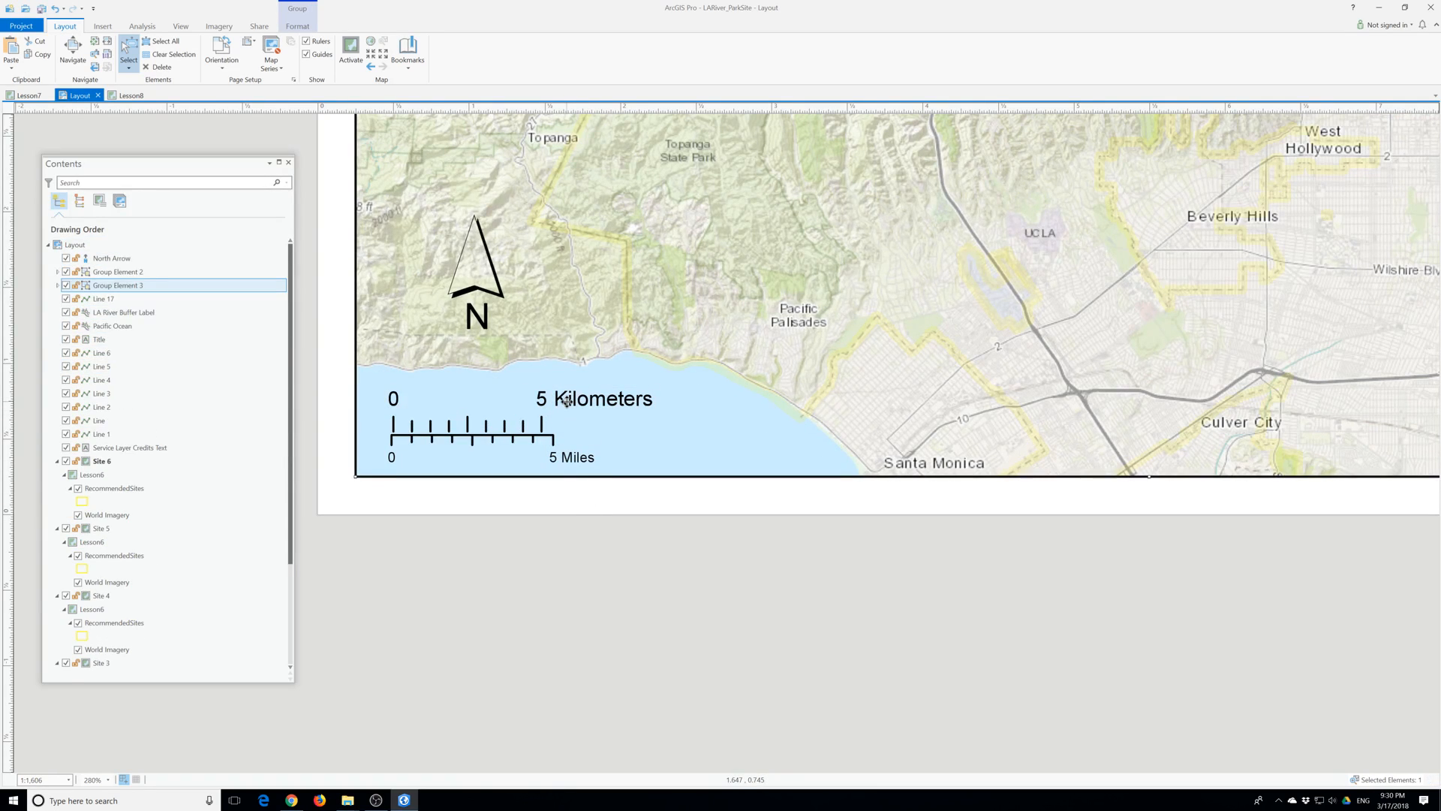
pyautogui.hotkey('ctrl', 'z')
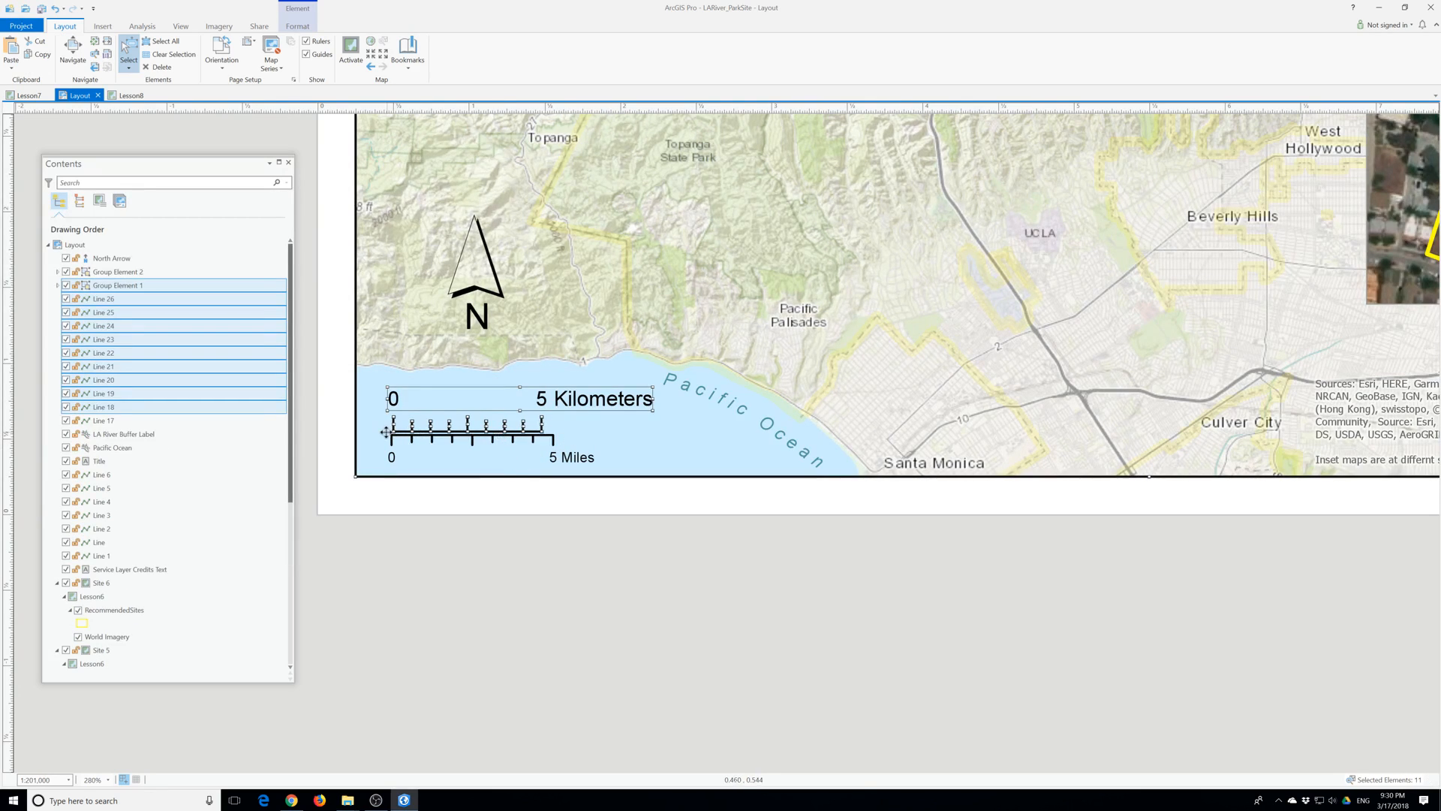
# Add Line 17 to the selected kilometer labels and tick lines, and group them all.
pyautogui.keyDown('ctrl'); pyautogui.click(142, 420); pyautogui.keyUp('ctrl')
pyautogui.scroll(-8, 125, 427)
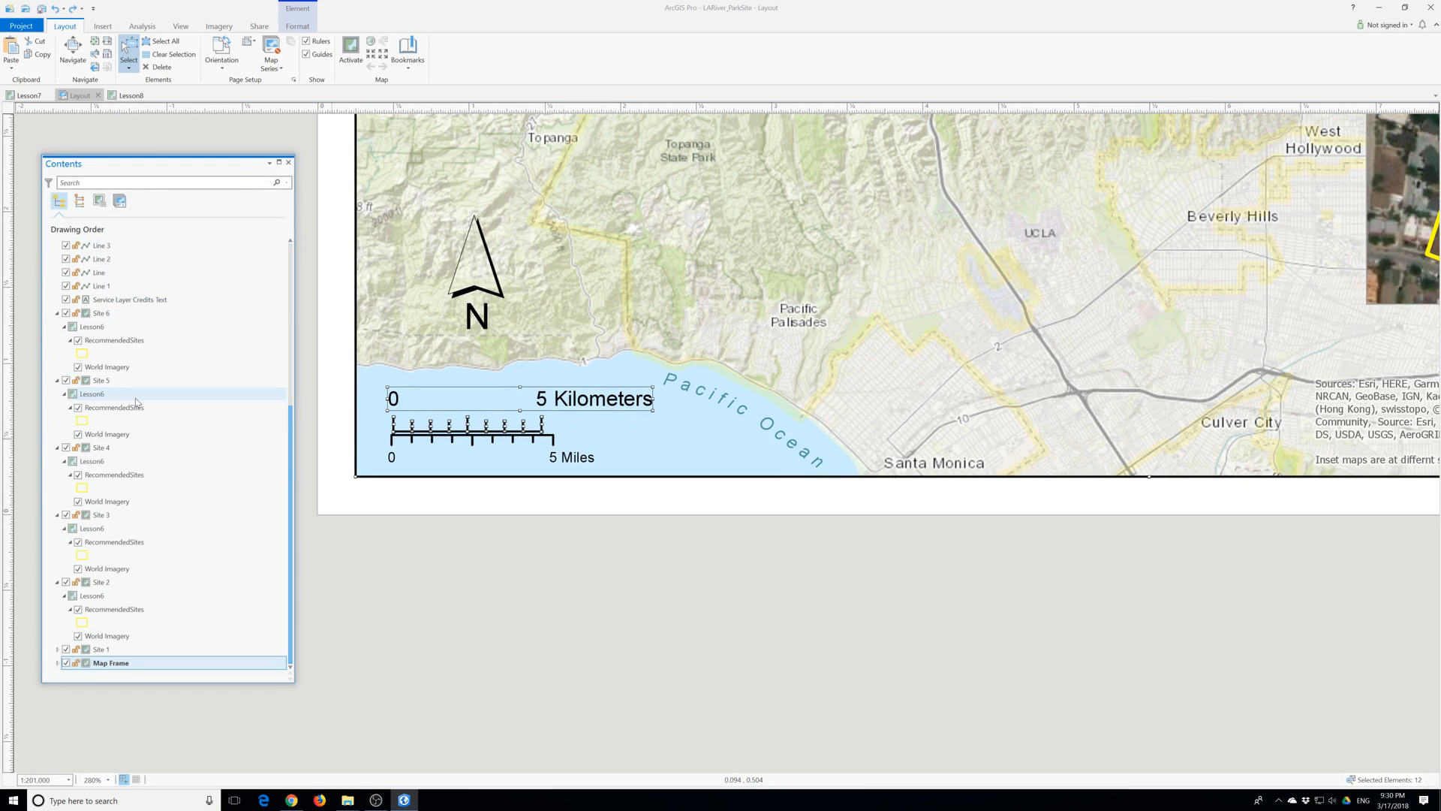
pyautogui.scroll(7, 135, 398)
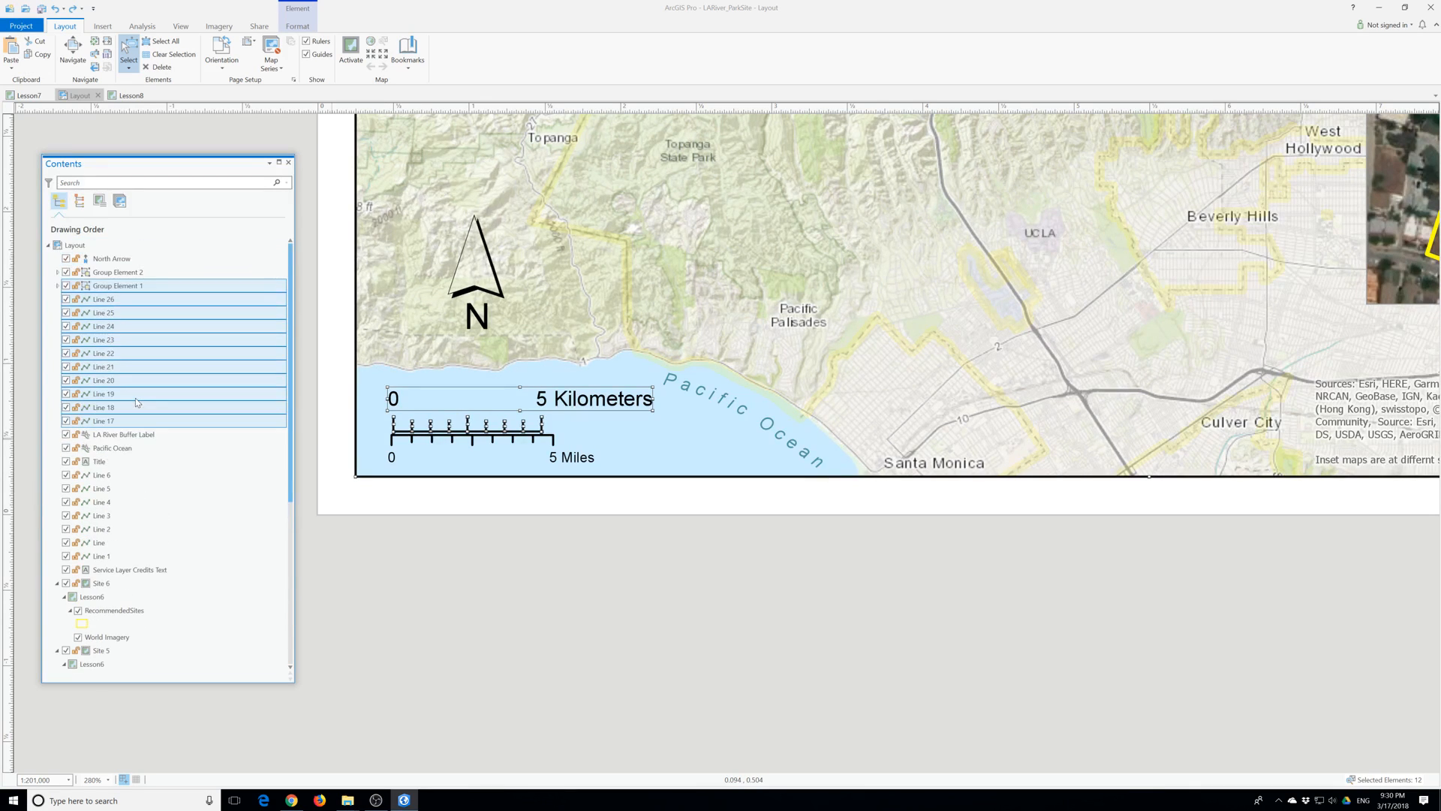
pyautogui.rightClick(472, 408)
pyautogui.click(516, 520)
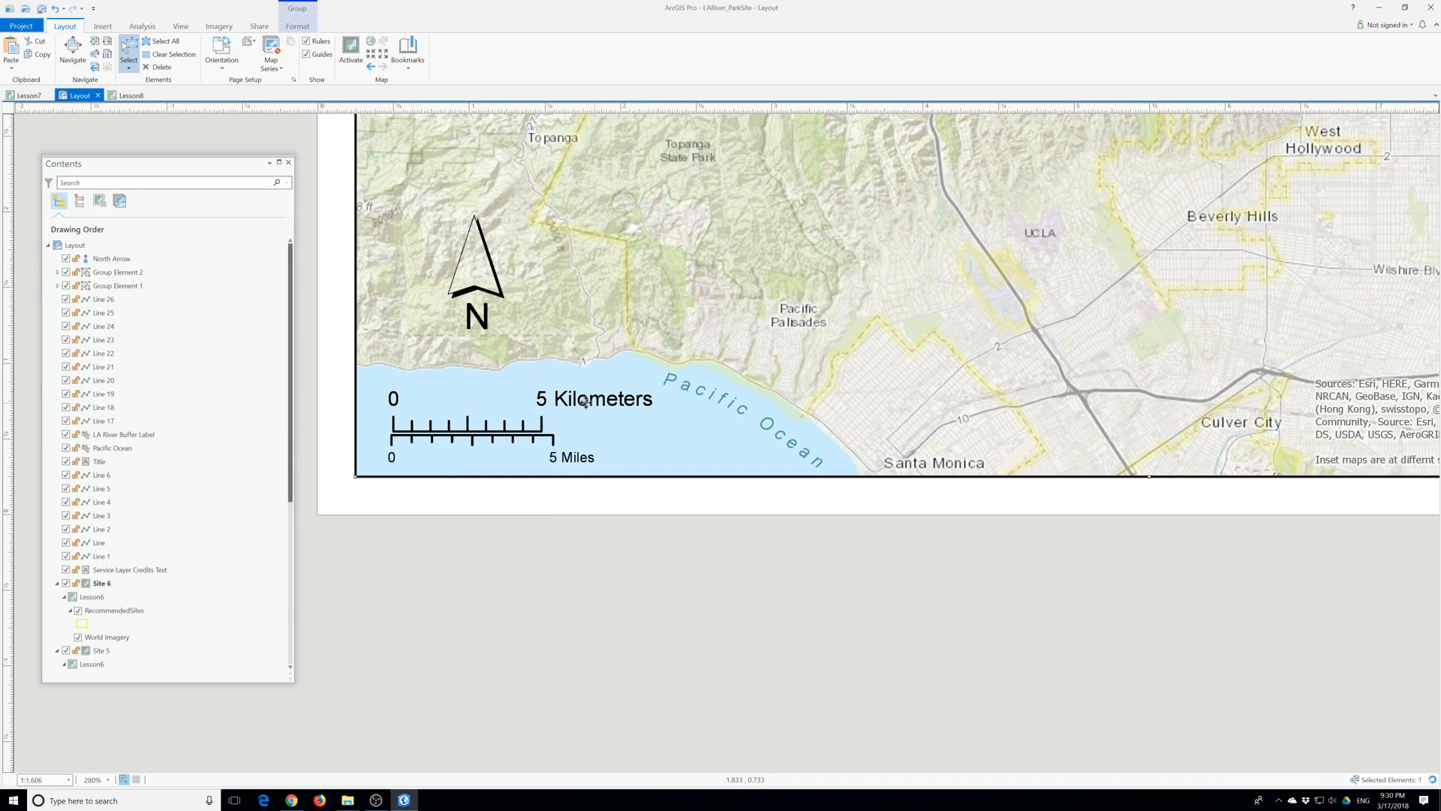
# Undo the kilometer grouping, check that its labels and lines select separately, and clear the selection.
pyautogui.click(533, 536)
pyautogui.click(562, 404)
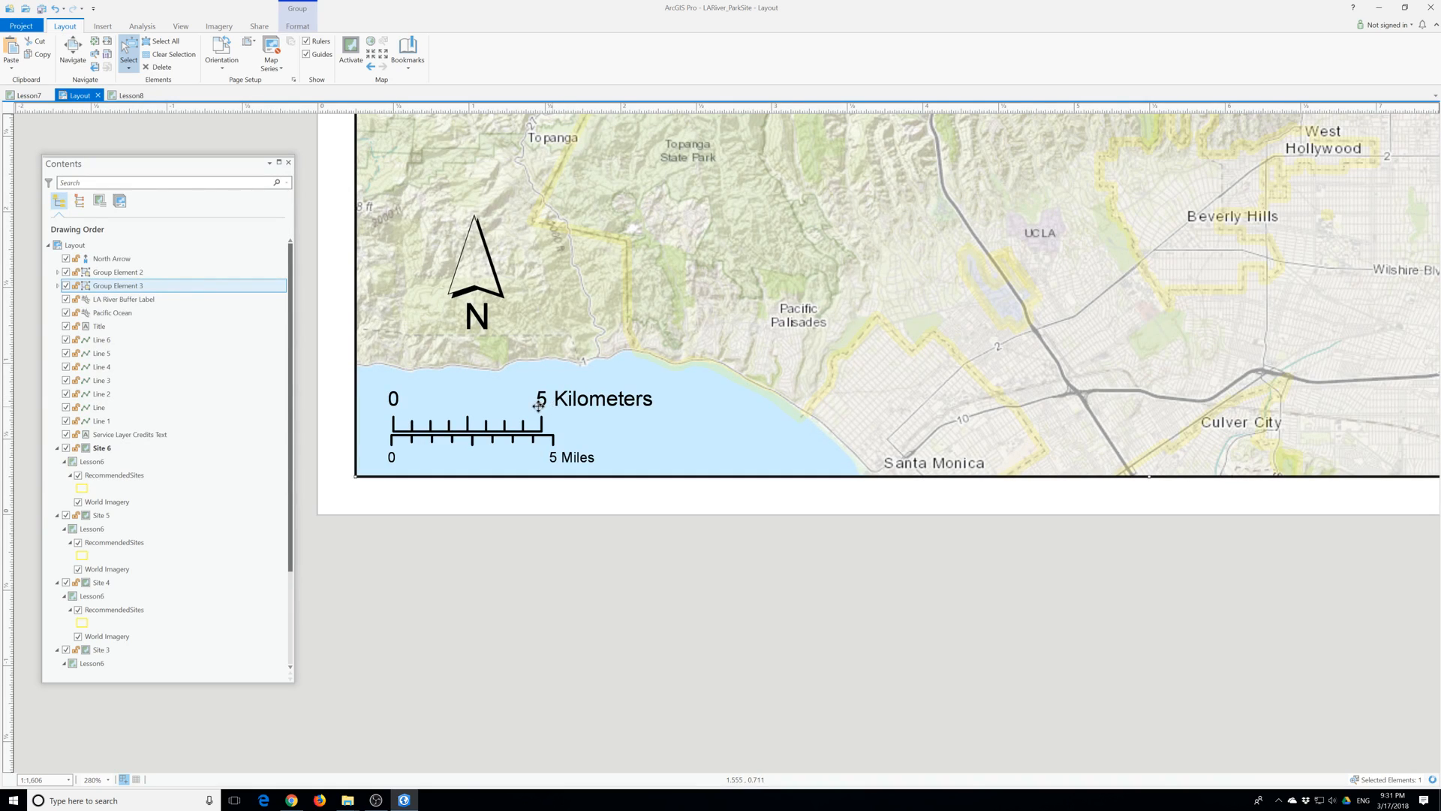
pyautogui.click(474, 509)
pyautogui.click(428, 432)
pyautogui.click(441, 505)
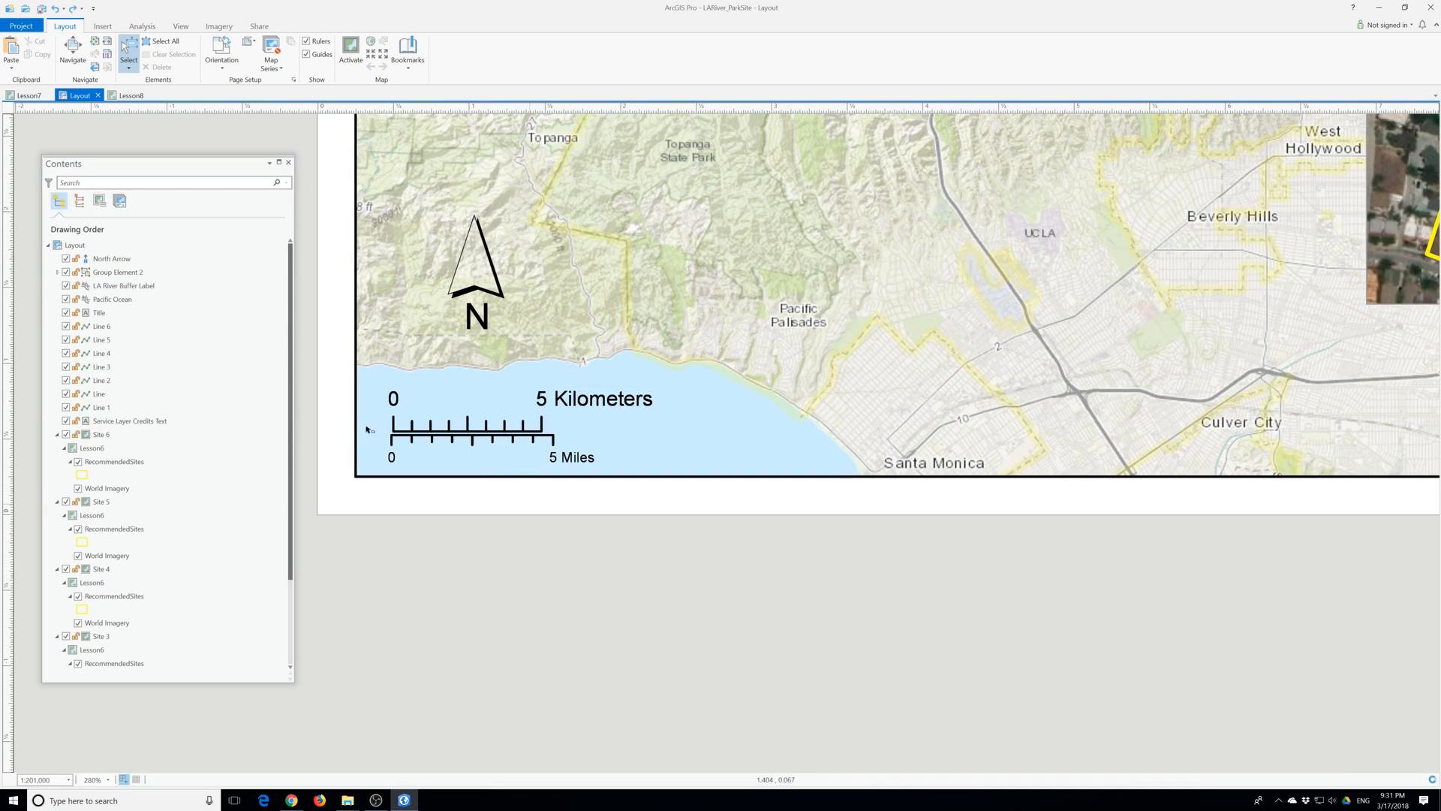
pyautogui.moveTo(383, 384); pyautogui.dragTo(659, 432)
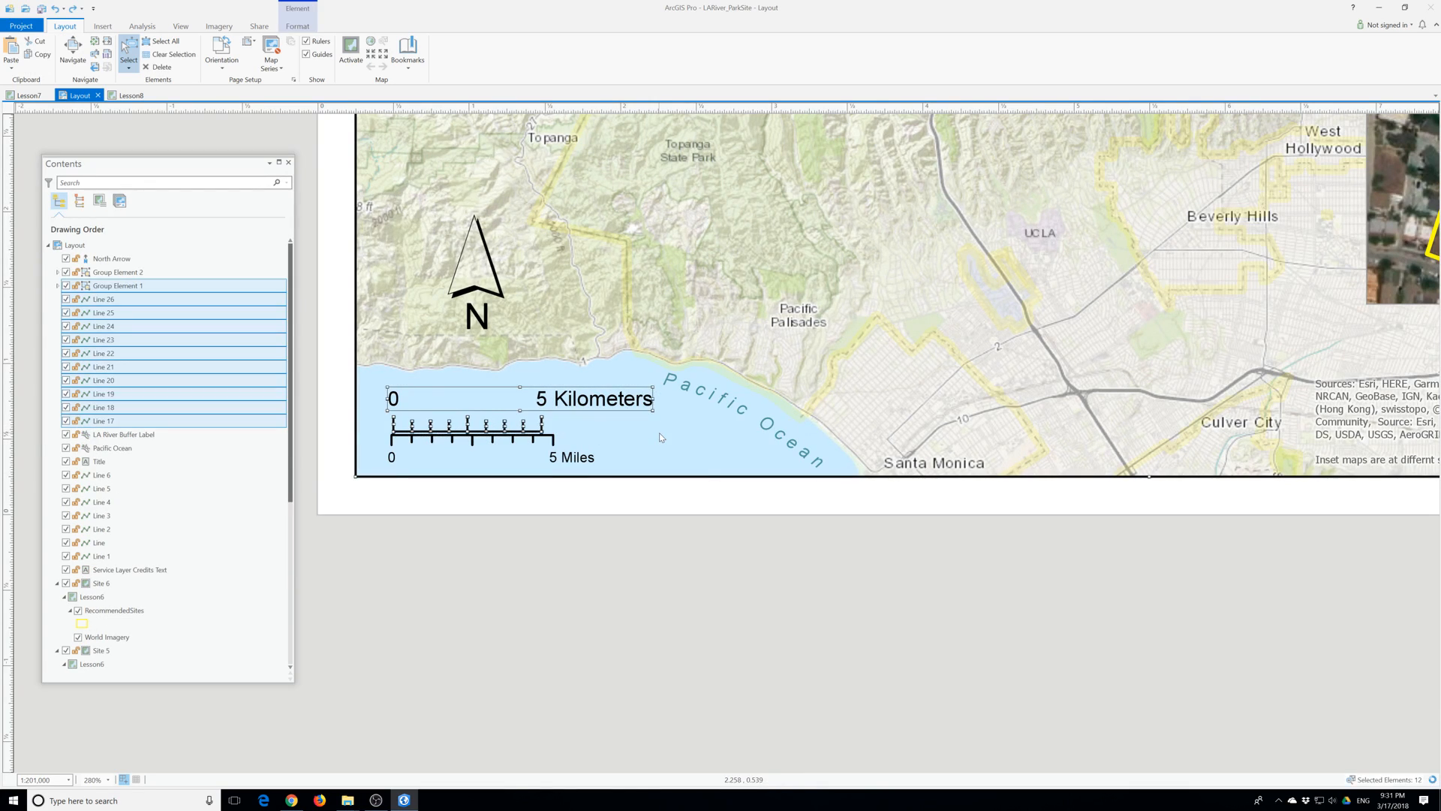
pyautogui.click(588, 509)
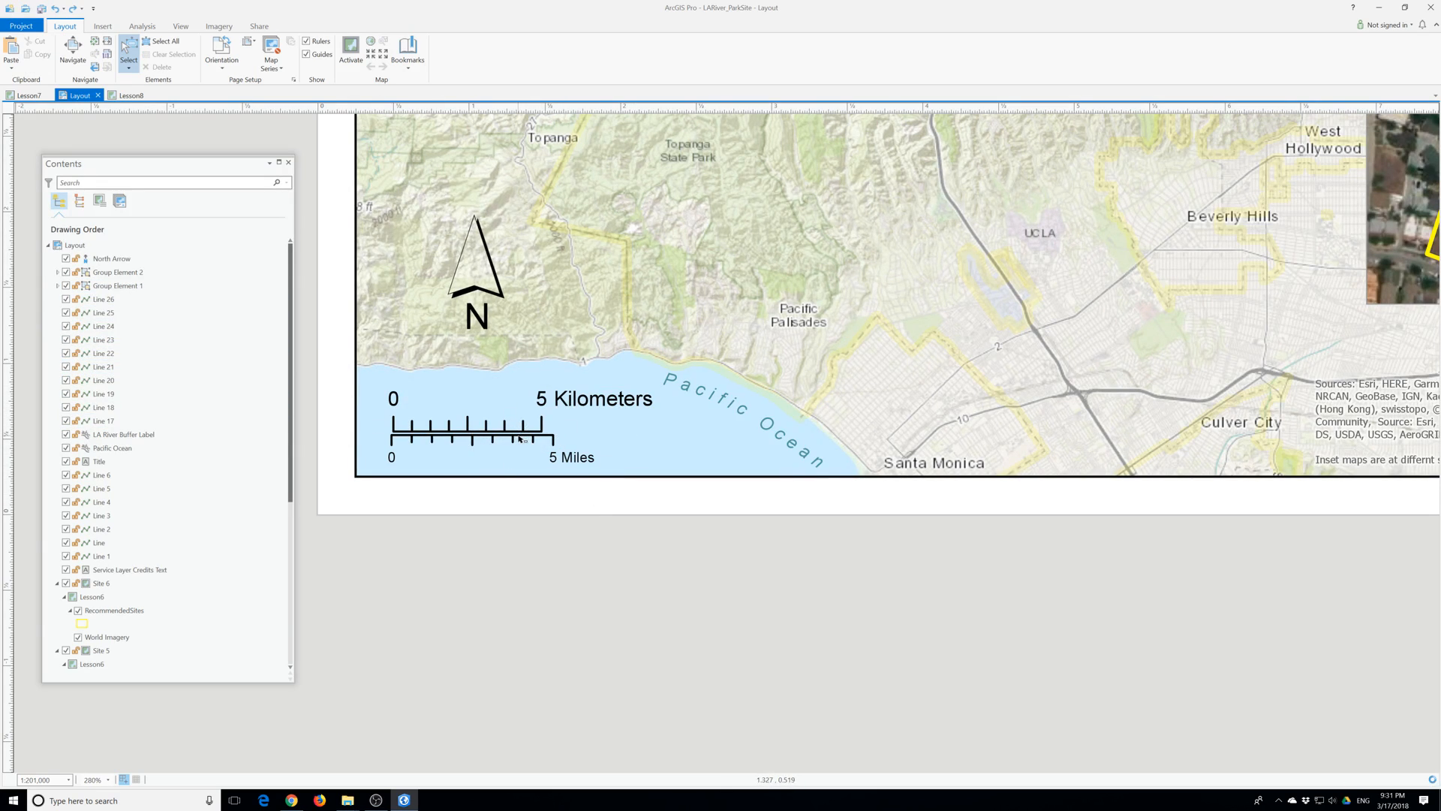
# Undo the resizing of the mile bar and the grouping of its labels and graphics, and clear the selection.
pyautogui.hotkey('ctrl', 'z')
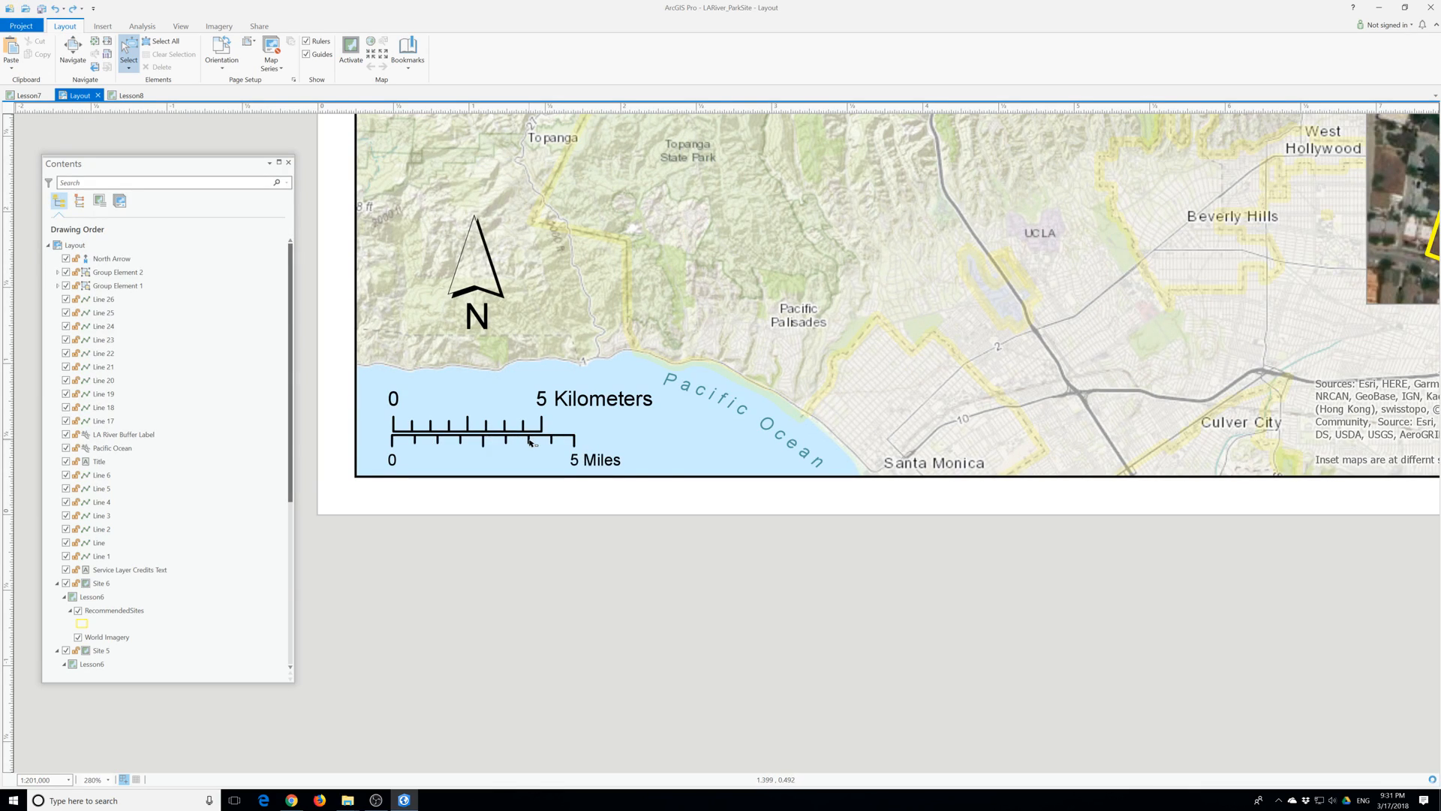
pyautogui.hotkey('ctrl', 'z')
pyautogui.hotkey('ctrl', 'z')
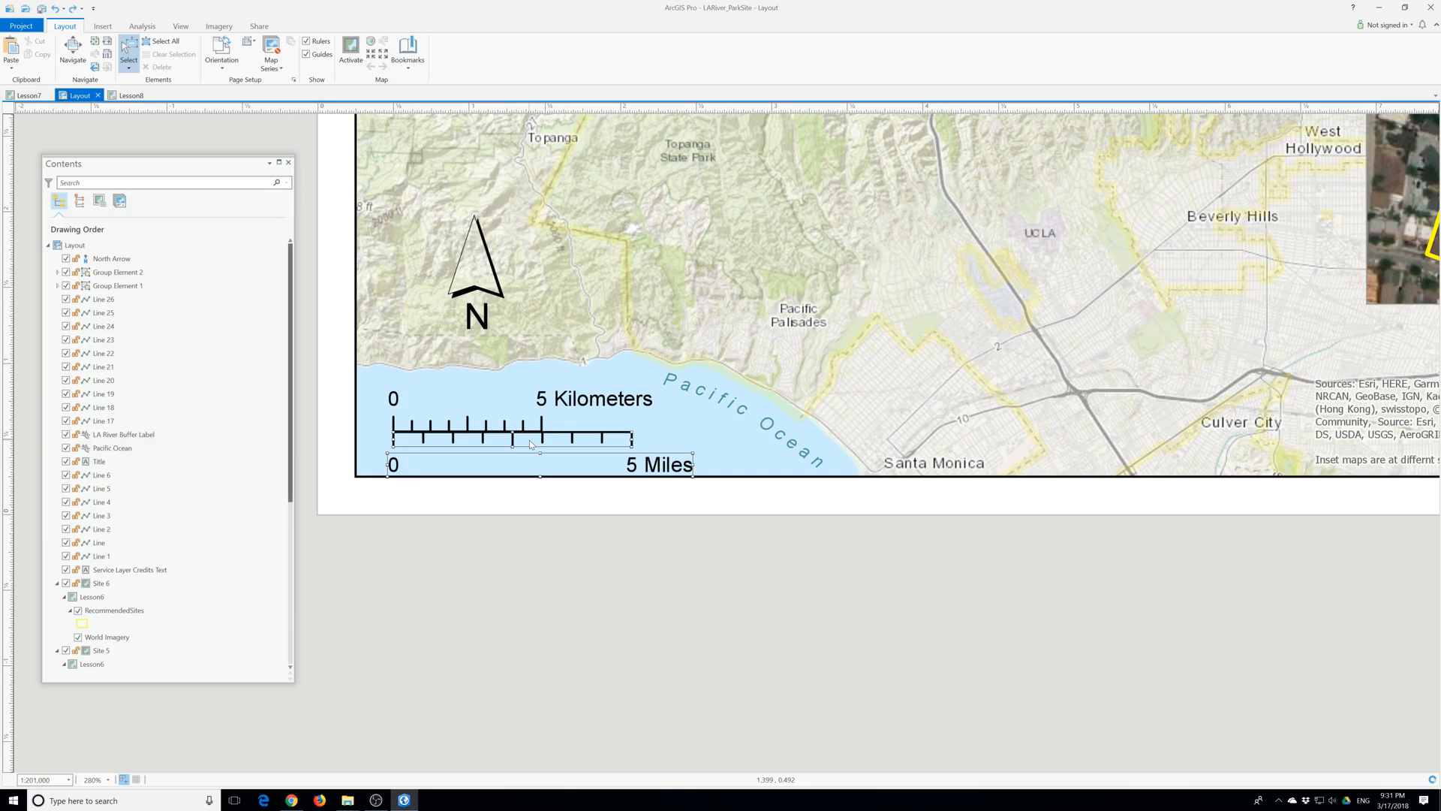
pyautogui.hotkey('ctrl', 'z')
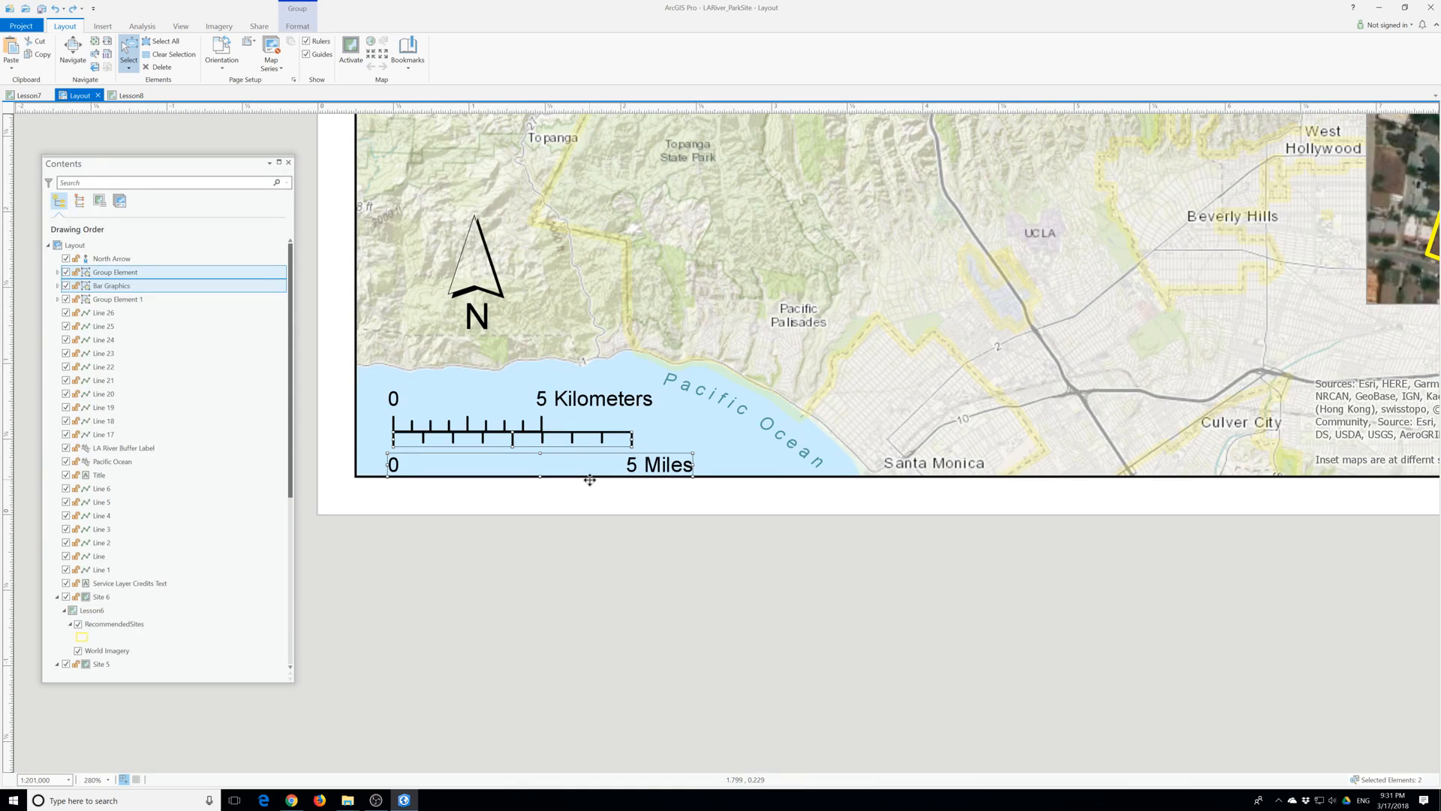
pyautogui.click(681, 497)
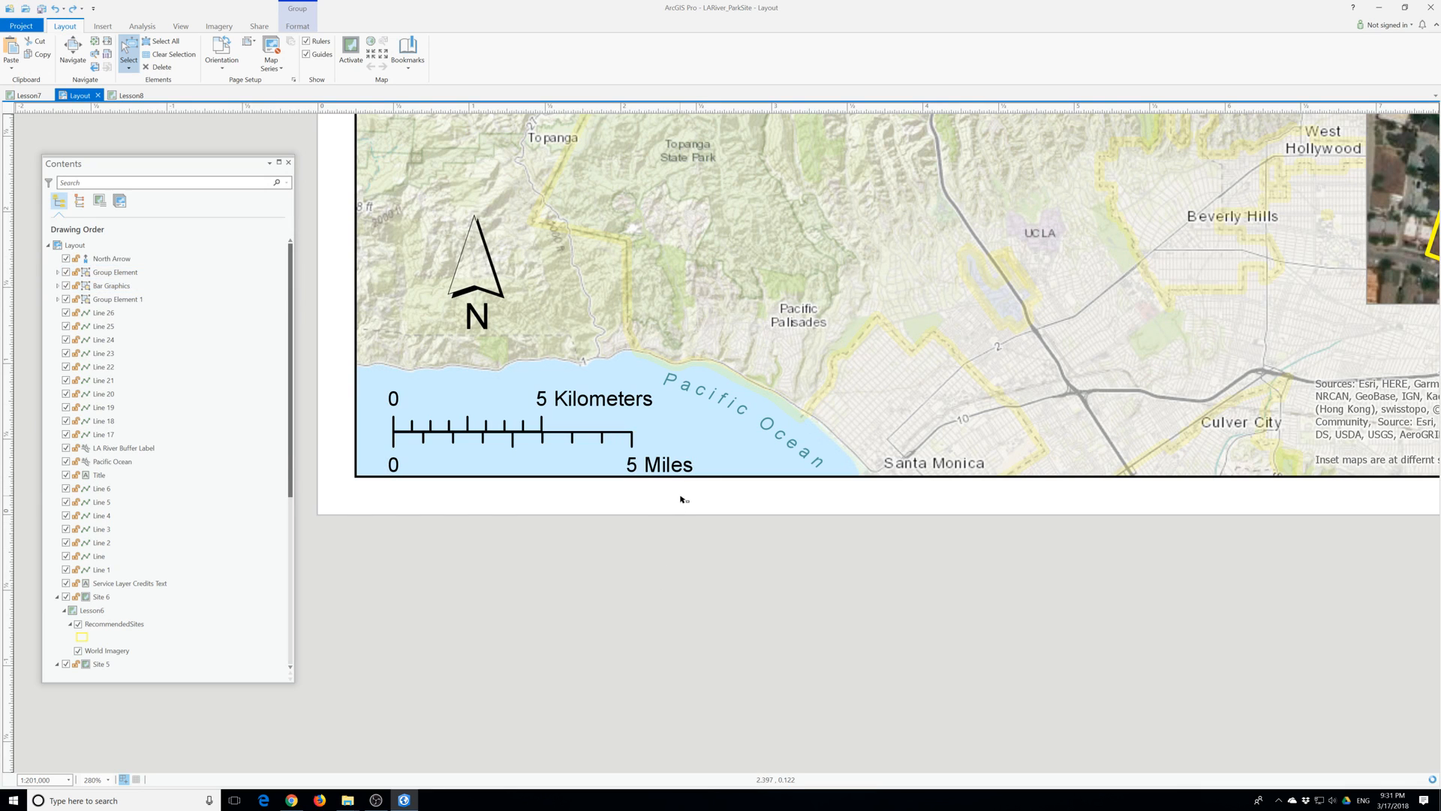
# Group the mile Bar Graphics with the kilometer bar lines, Line 17 through Line 26, leaving the labels out.
pyautogui.scroll(-5, 685, 535)
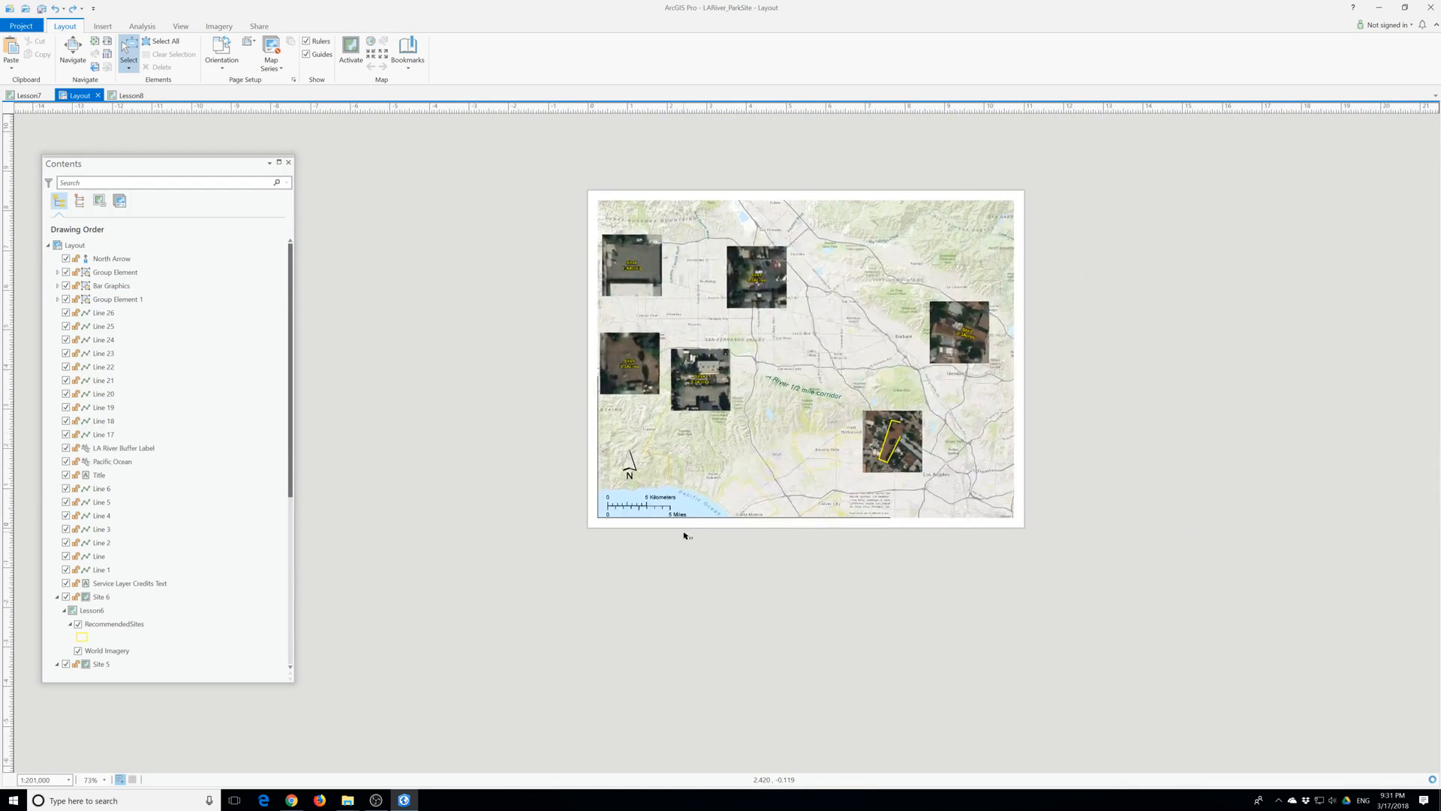
pyautogui.scroll(-1, 684, 536)
pyautogui.scroll(1, 684, 535)
pyautogui.scroll(3, 684, 535)
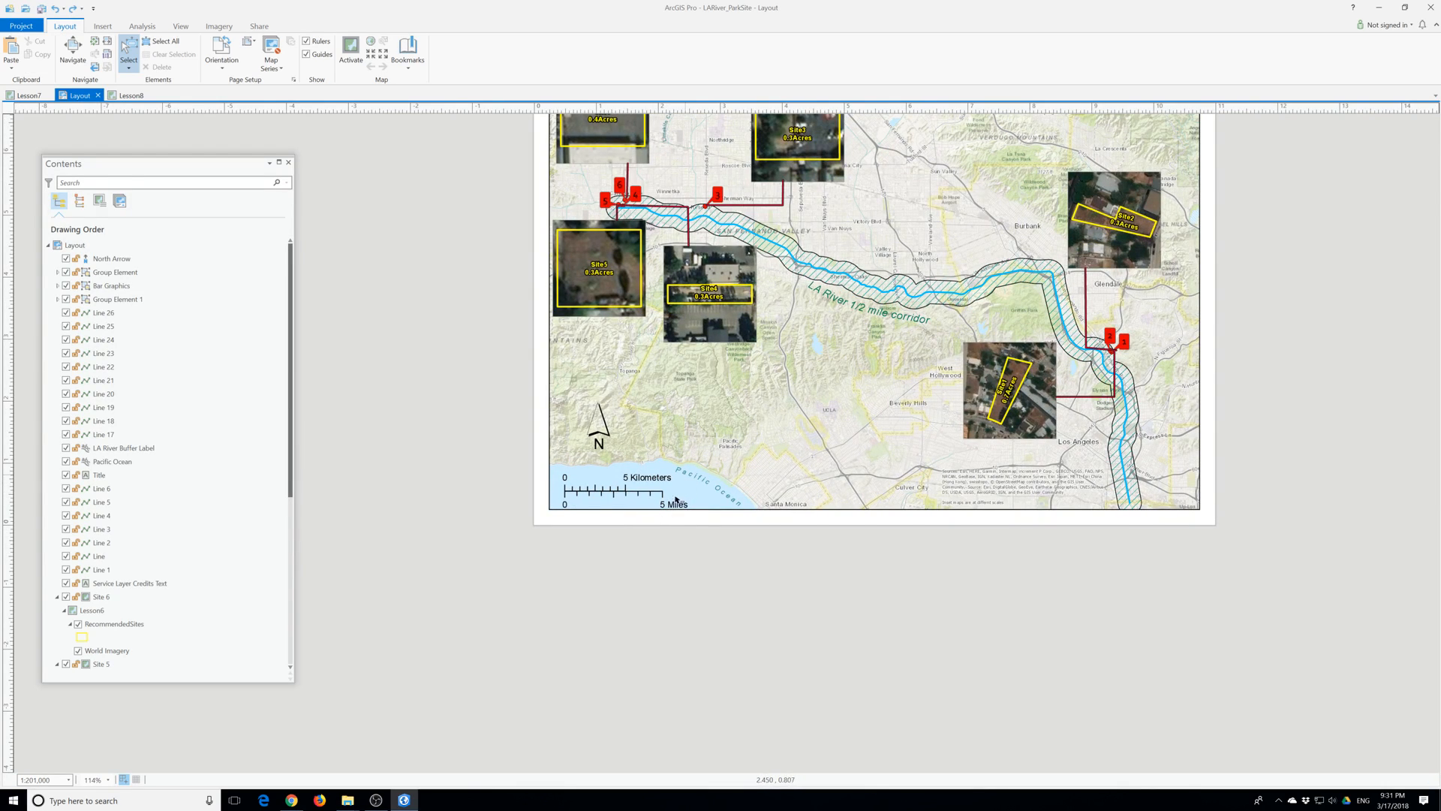
pyautogui.scroll(3, 700, 509)
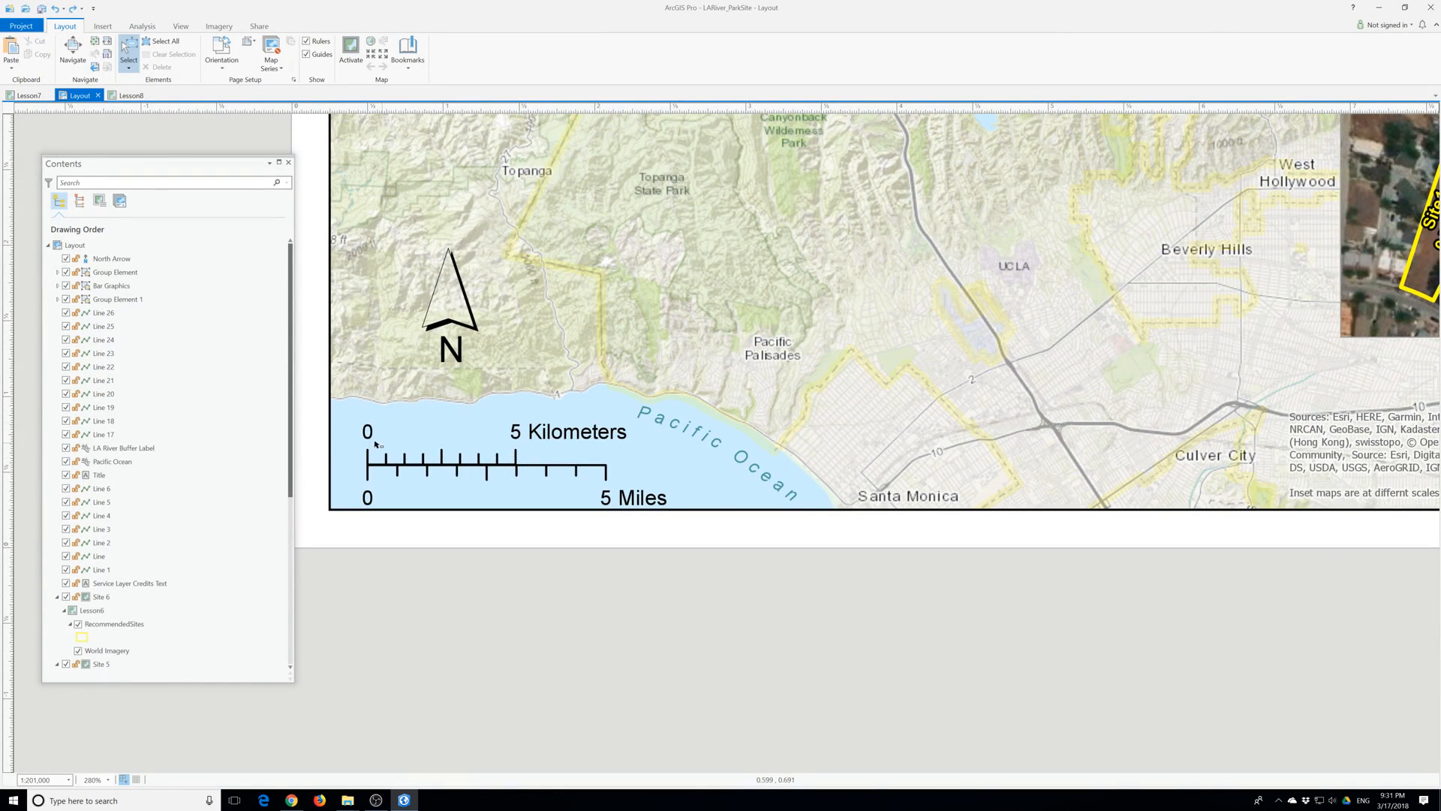
pyautogui.moveTo(552, 501); pyautogui.dragTo(681, 513)
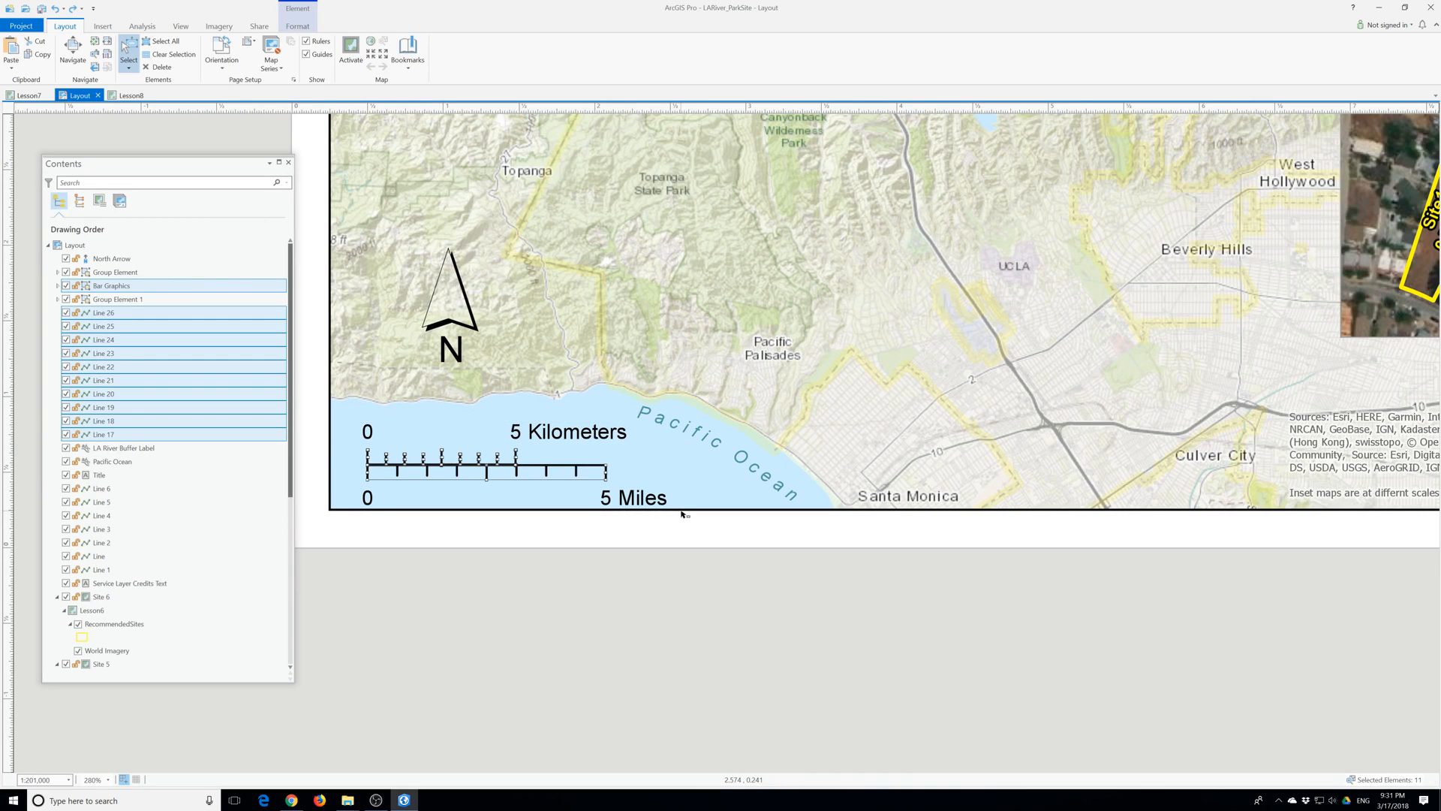
pyautogui.scroll(-1, 478, 466)
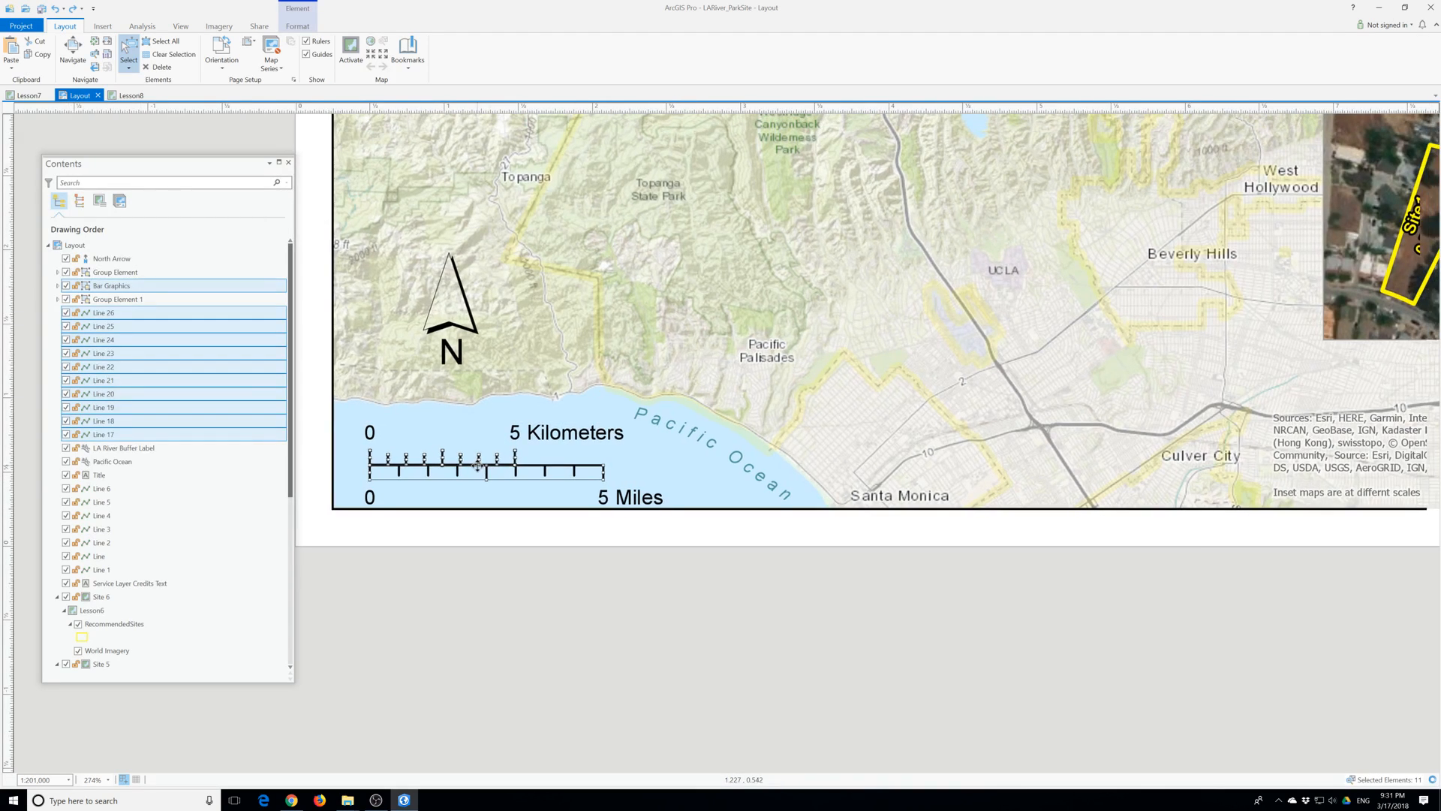
pyautogui.scroll(-1, 478, 465)
pyautogui.rightClick(482, 465)
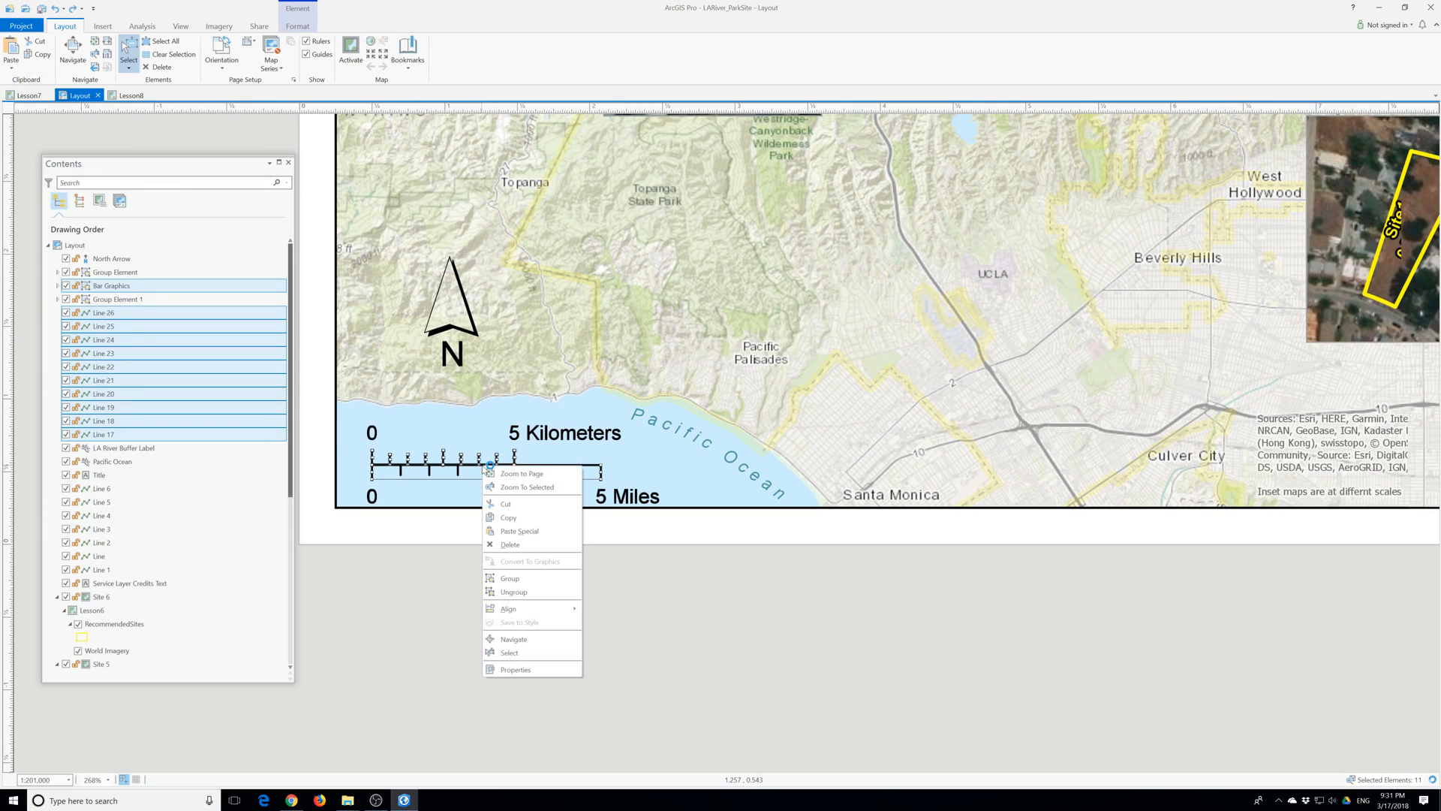
pyautogui.click(513, 579)
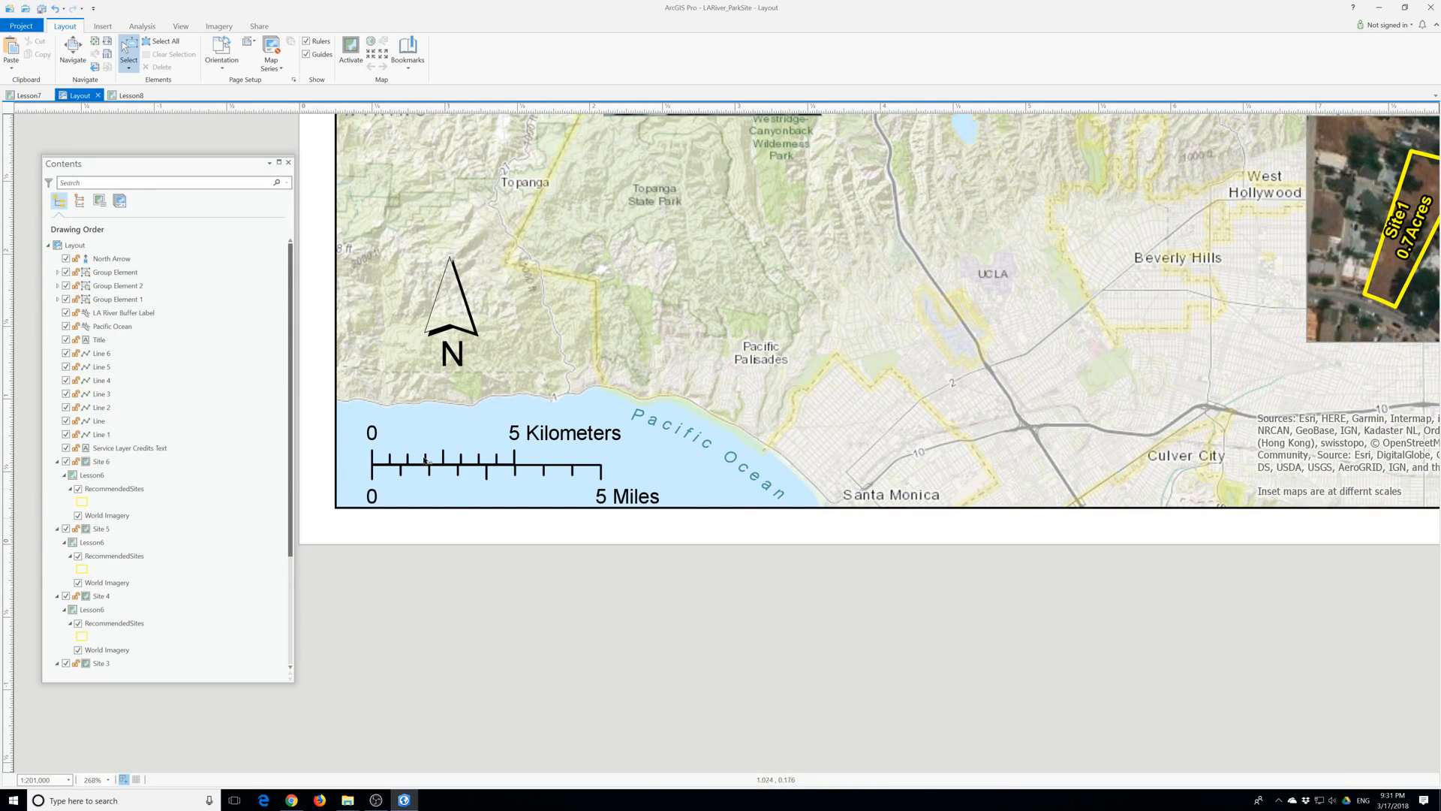
# Undo the grouping of the mile bar graphics with the kilometer bar lines.
pyautogui.doubleClick(638, 504)
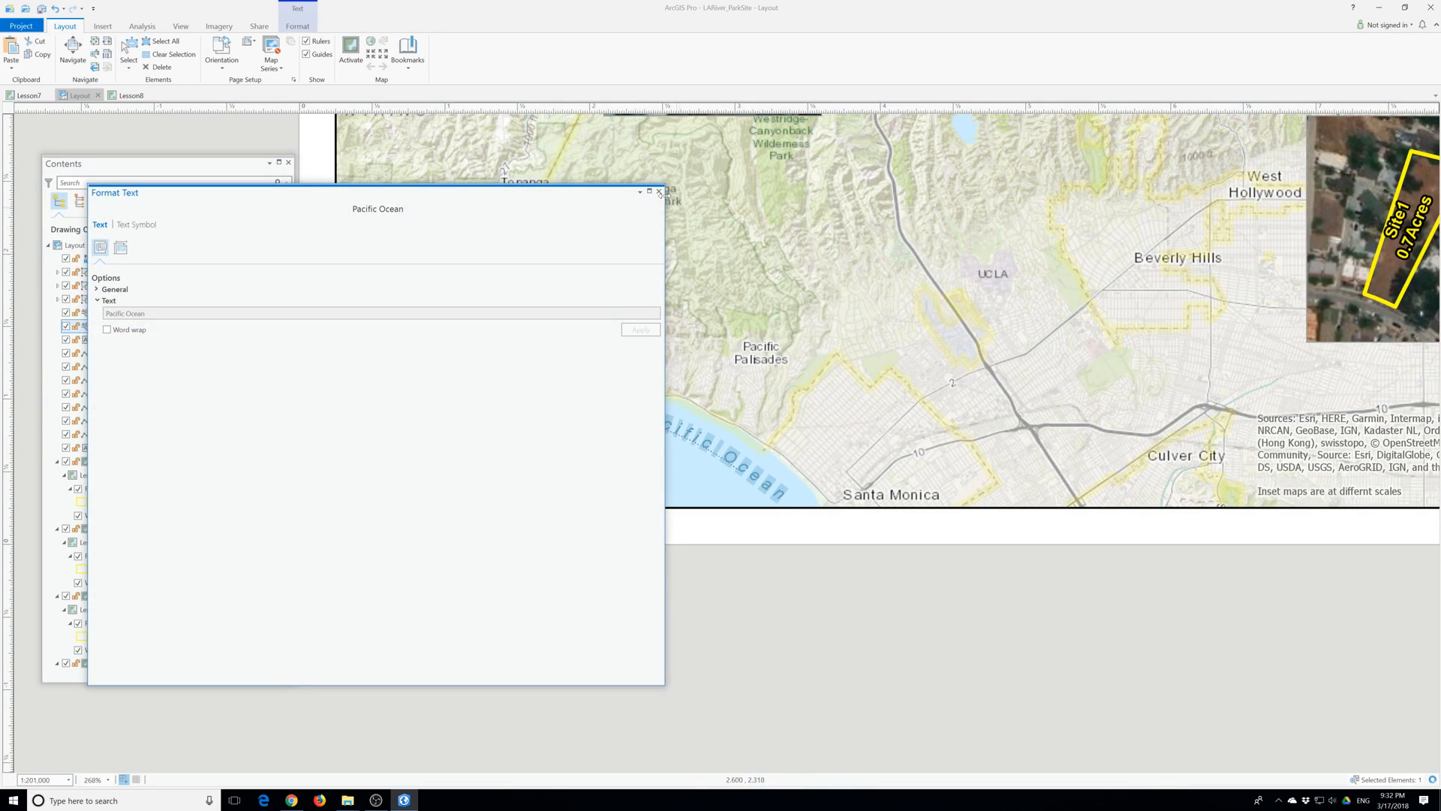
pyautogui.click(659, 192)
pyautogui.click(451, 542)
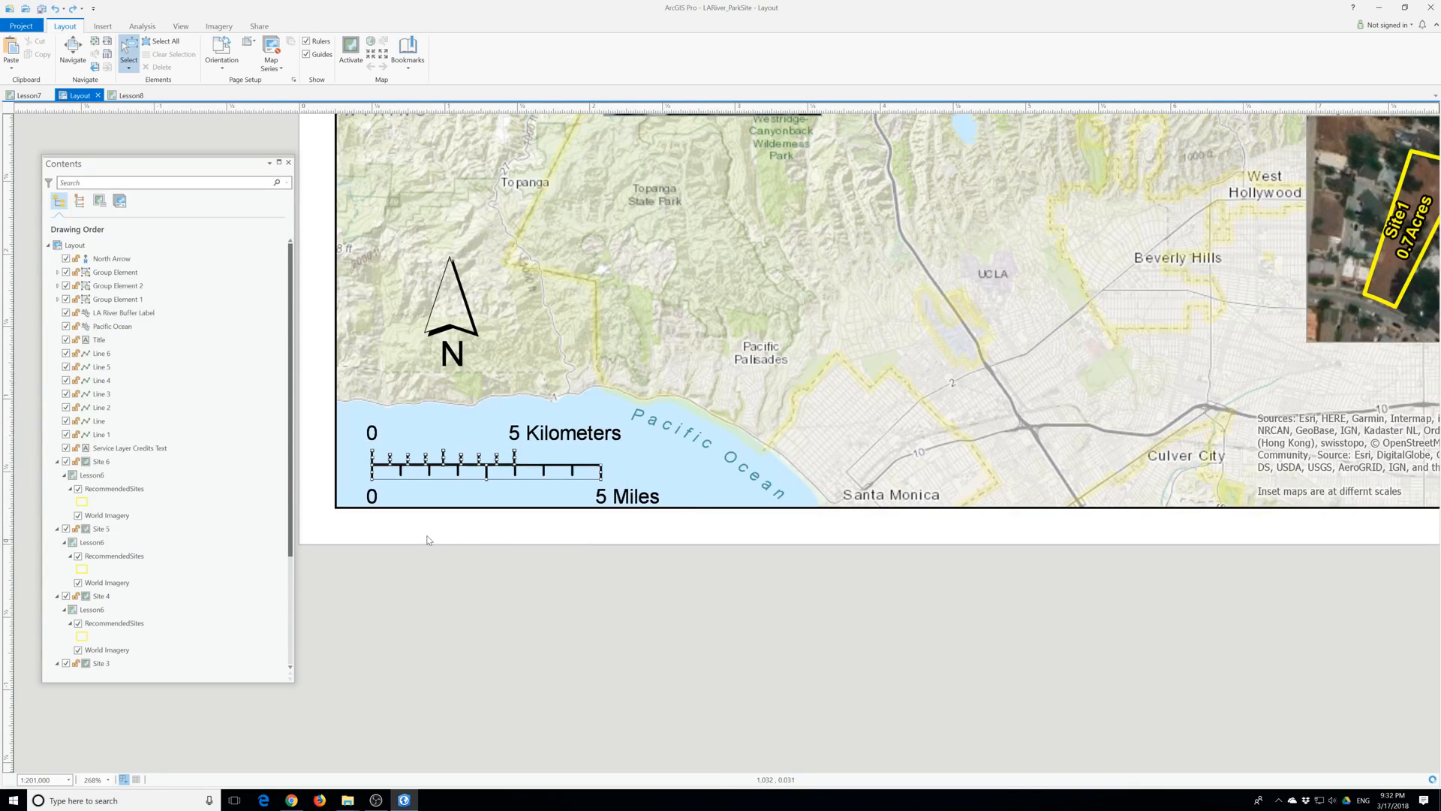
pyautogui.hotkey('ctrl', 'z')
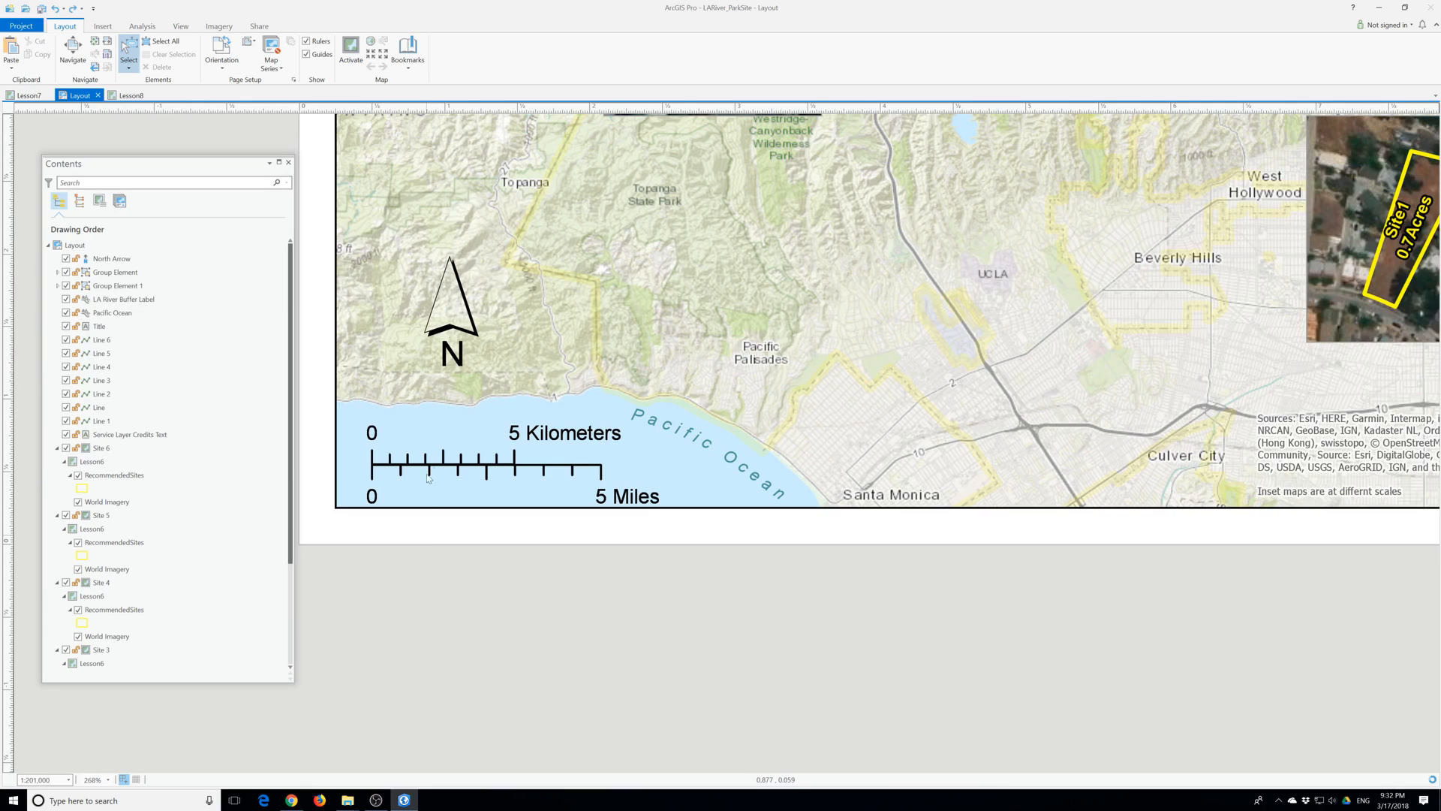
pyautogui.click(430, 467)
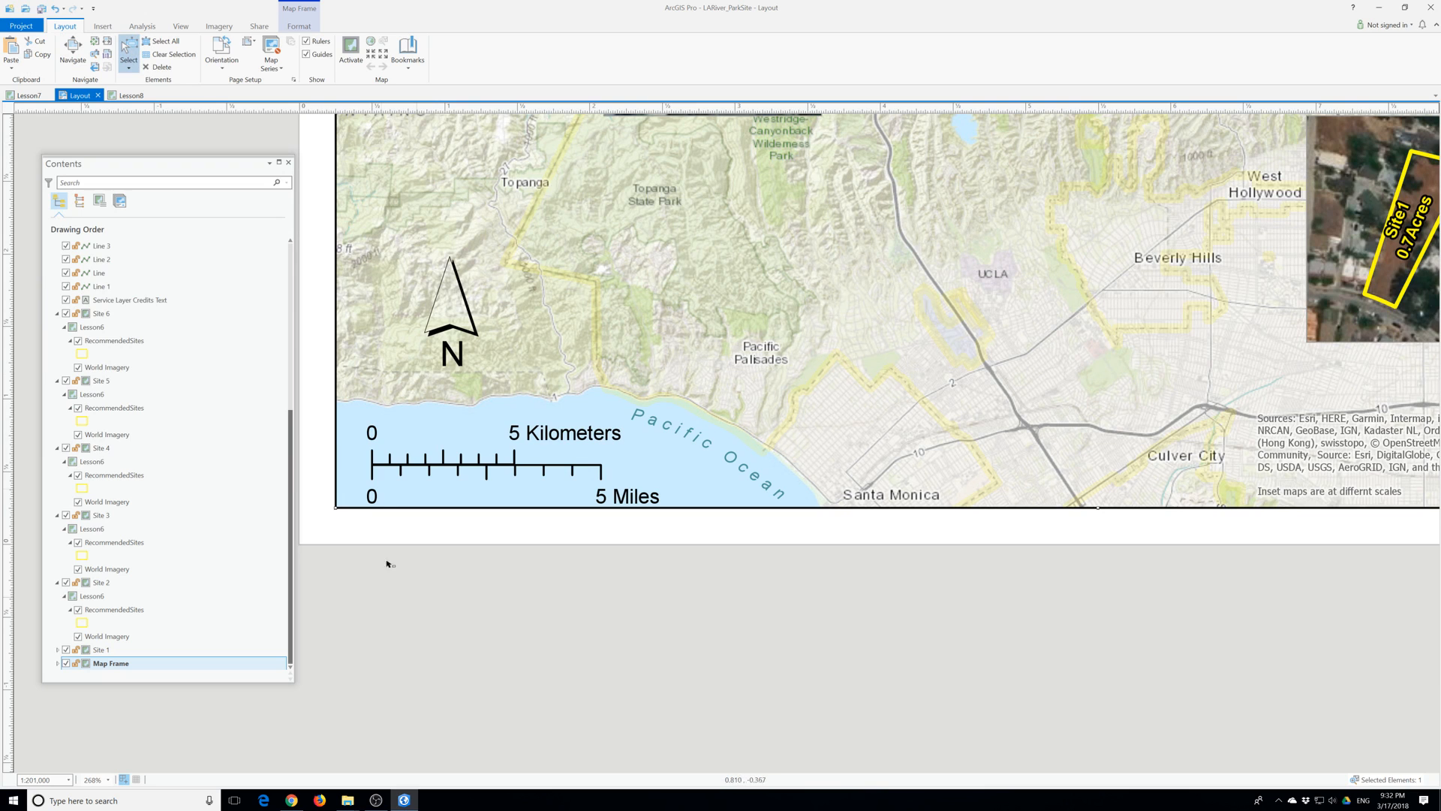
pyautogui.moveTo(354, 430); pyautogui.dragTo(723, 506)
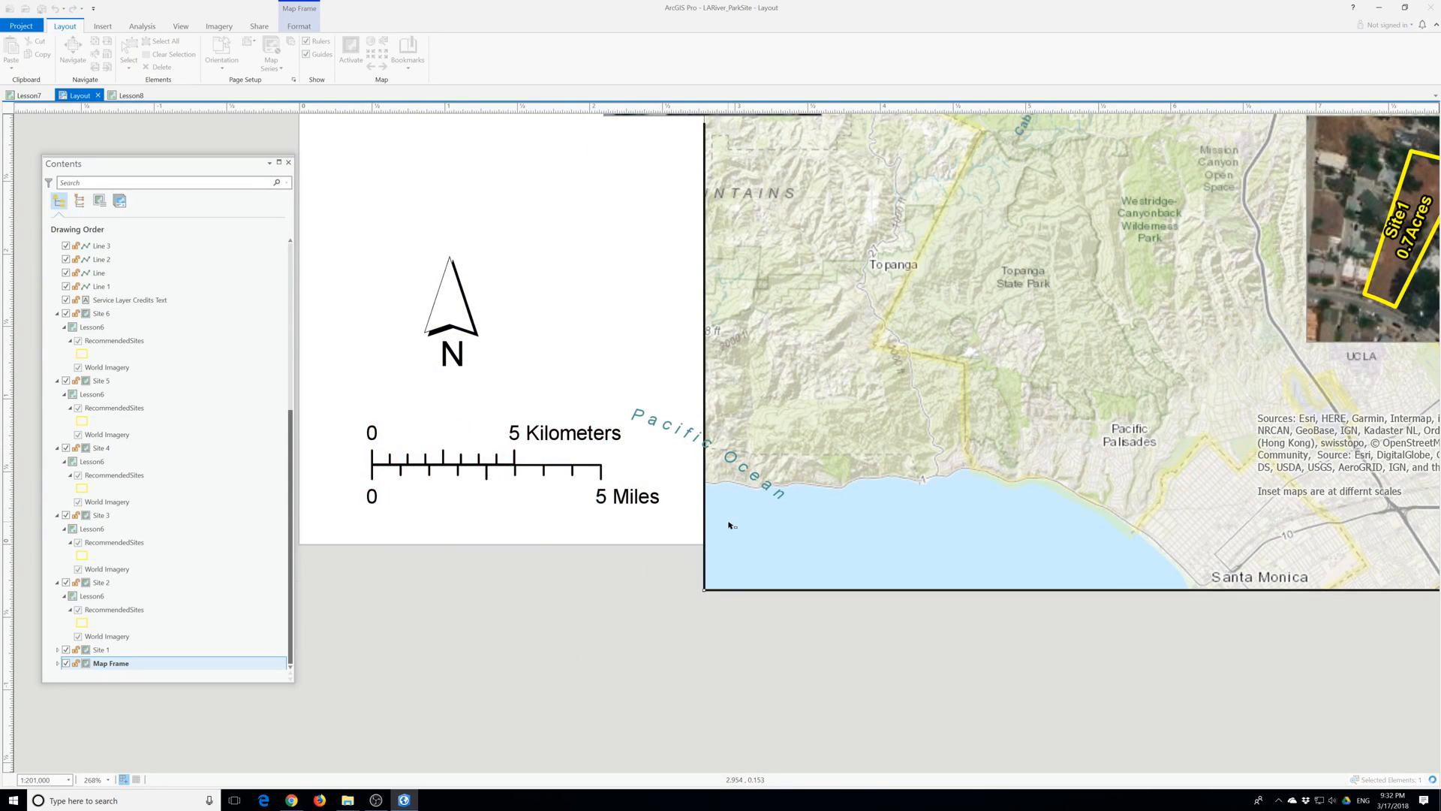
pyautogui.hotkey('ctrl', 'z')
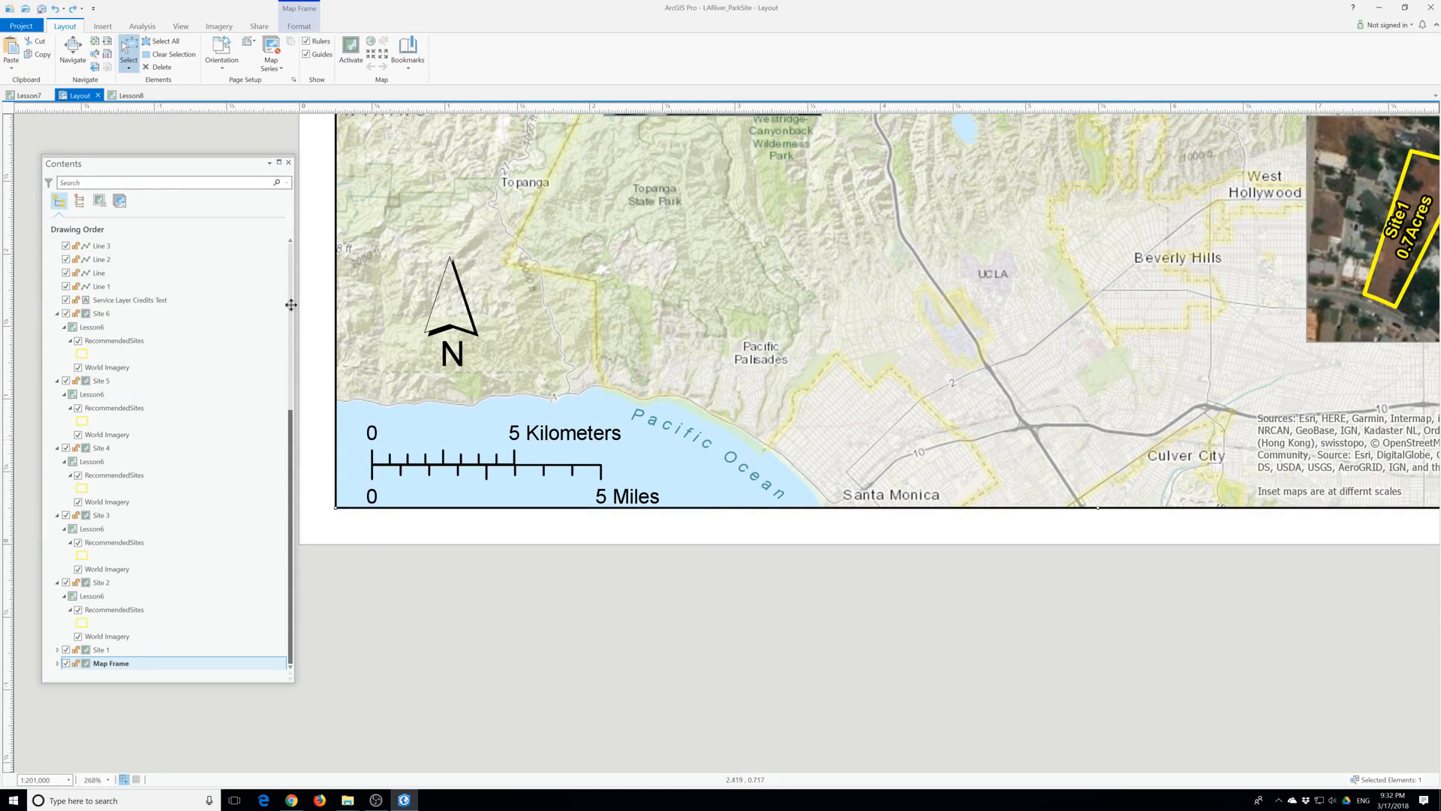
pyautogui.moveTo(663, 420); pyautogui.dragTo(671, 470)
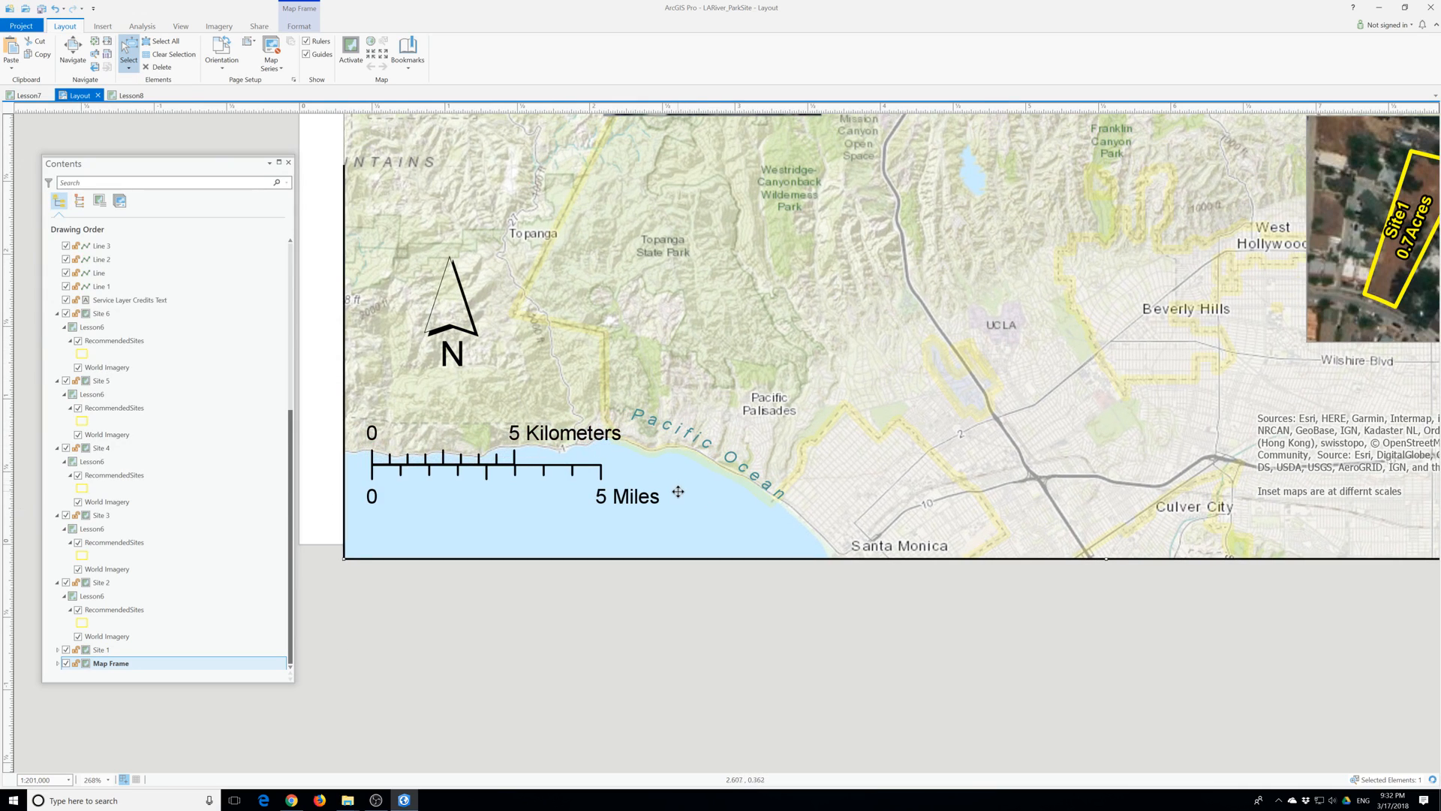
pyautogui.hotkey('ctrl', 'z')
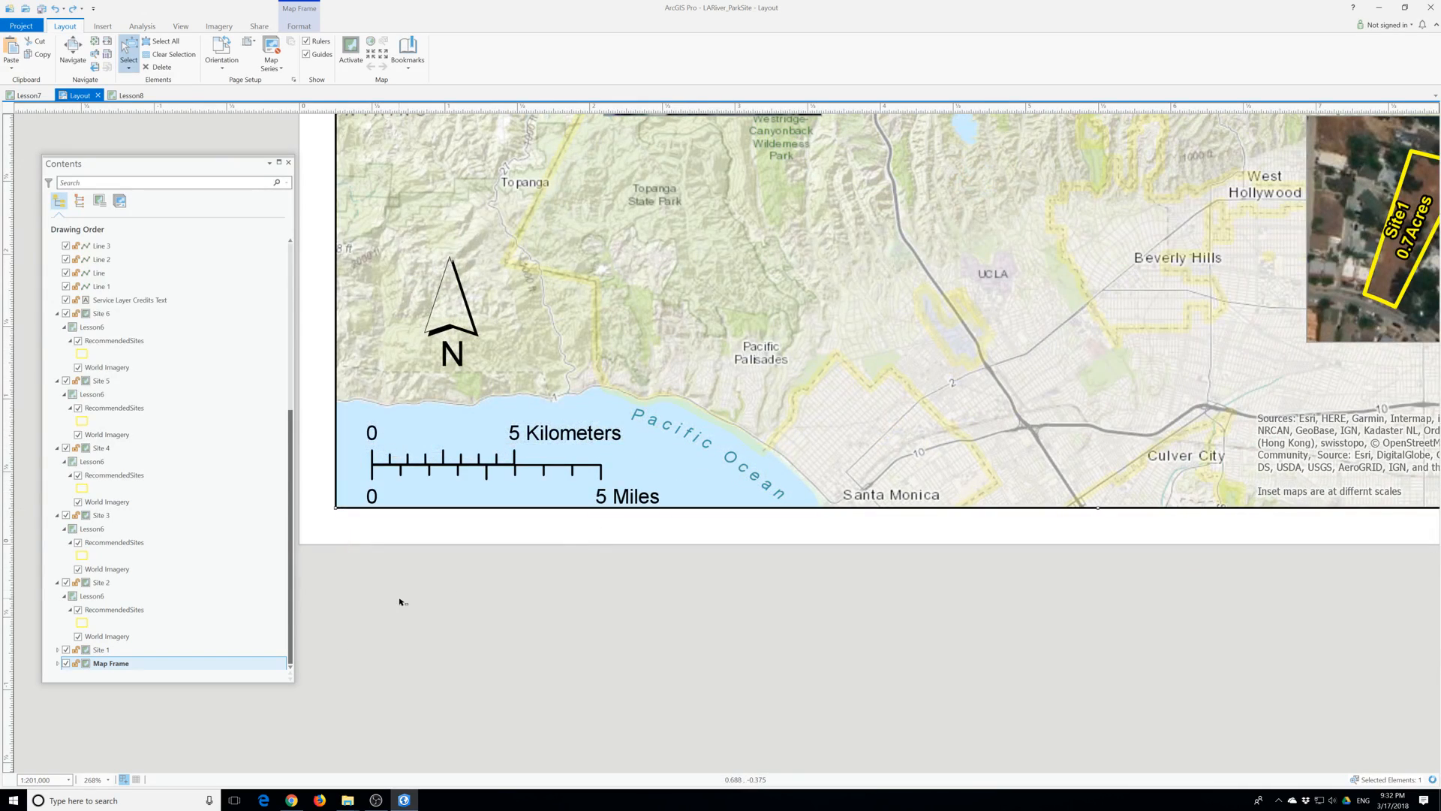
# Try to delete all the kilometer and mile scale bar elements at once, excluding the Pacific Ocean text, and undo the deletion.
pyautogui.click(399, 598)
pyautogui.moveTo(358, 422); pyautogui.dragTo(676, 506)
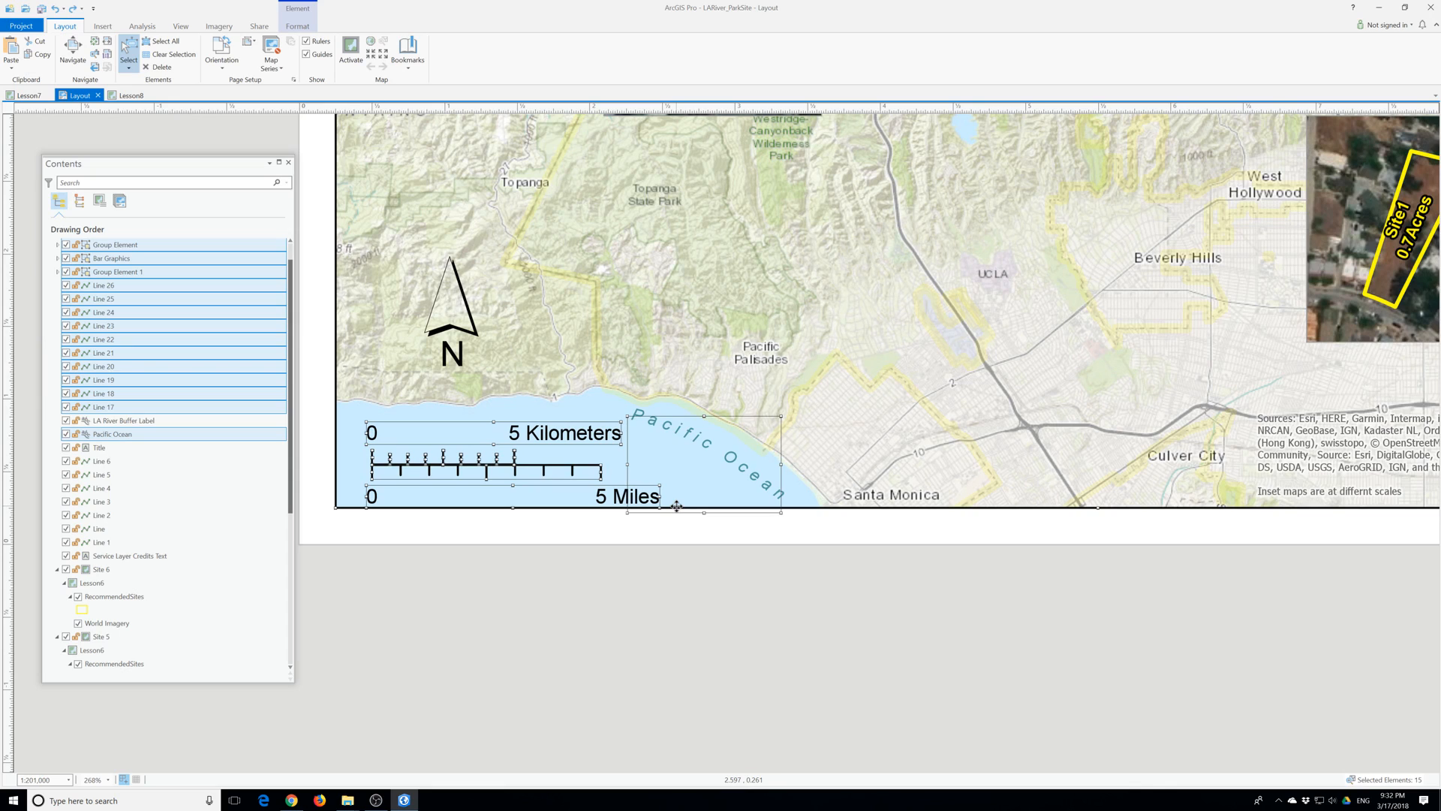
pyautogui.keyDown('ctrl'); pyautogui.click(113, 434); pyautogui.keyUp('ctrl')
pyautogui.scroll(-6, 115, 443)
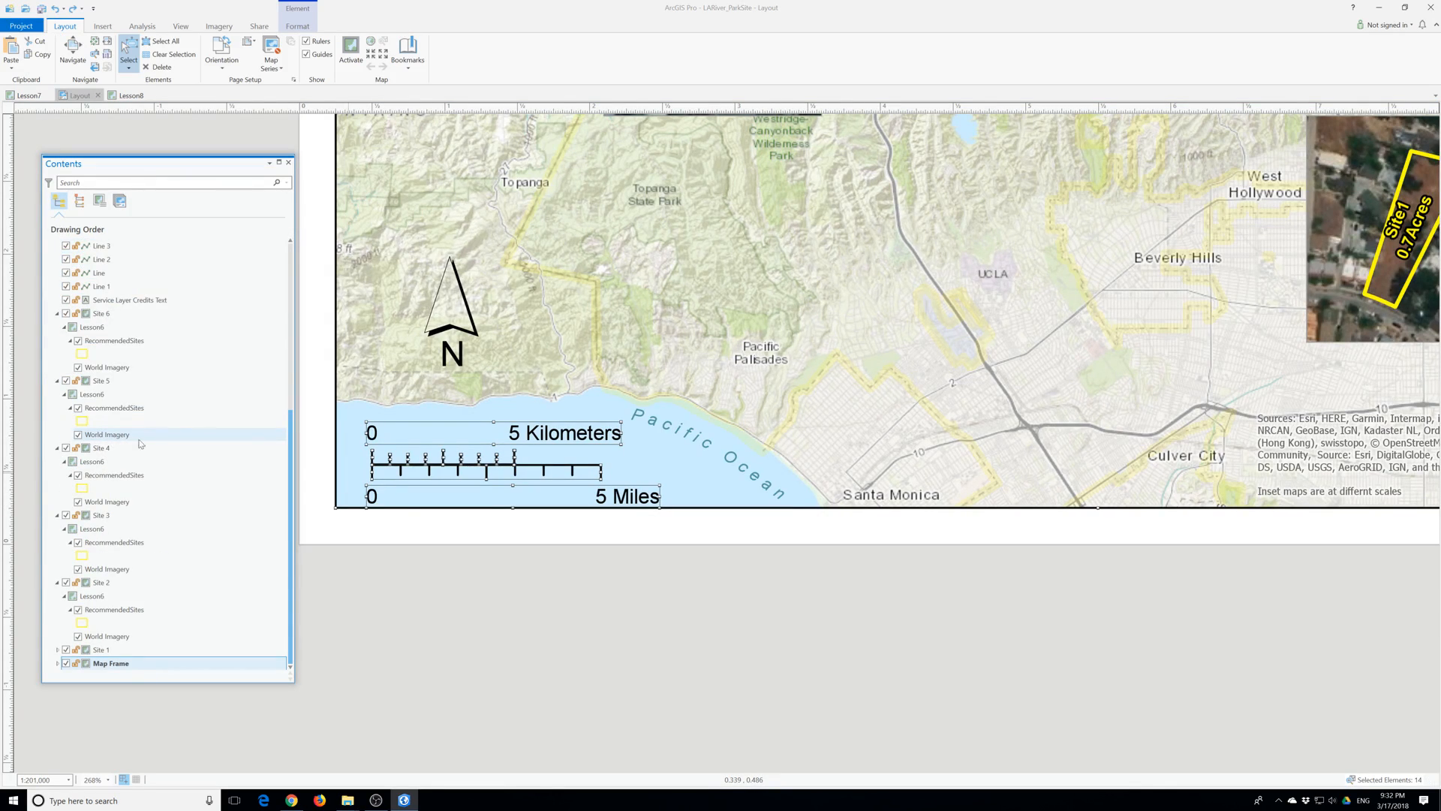
pyautogui.scroll(7, 142, 432)
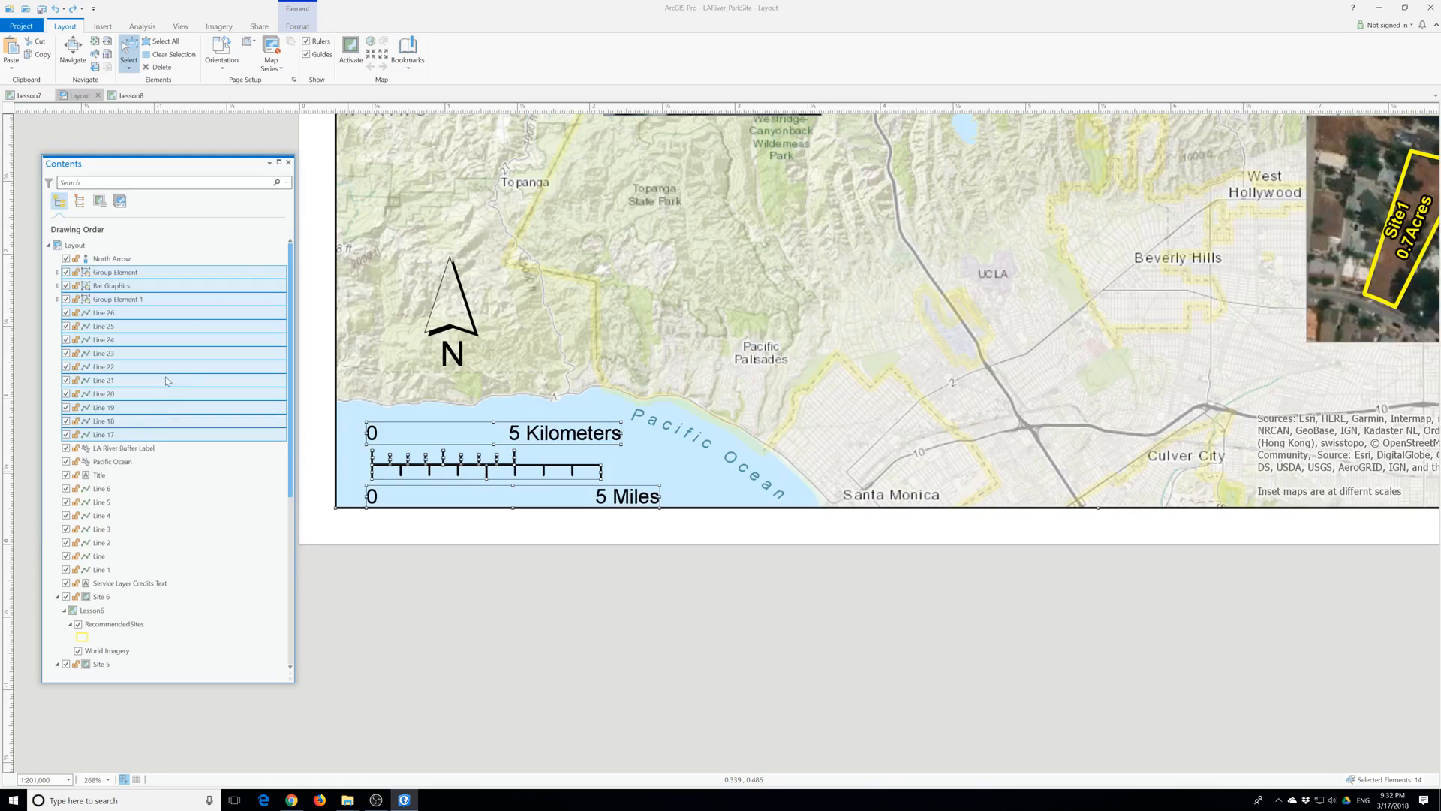
pyautogui.press('Delete')
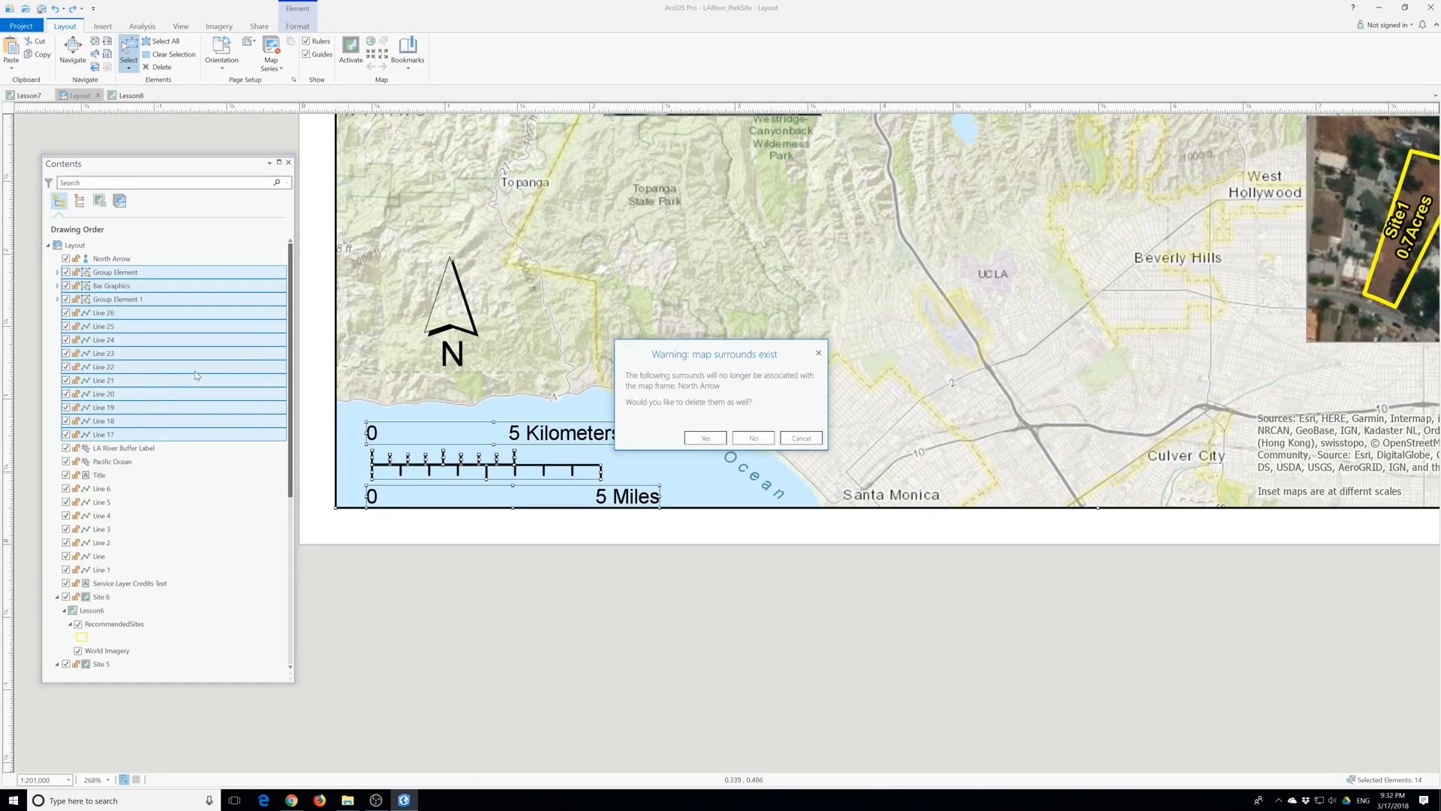
pyautogui.click(702, 441)
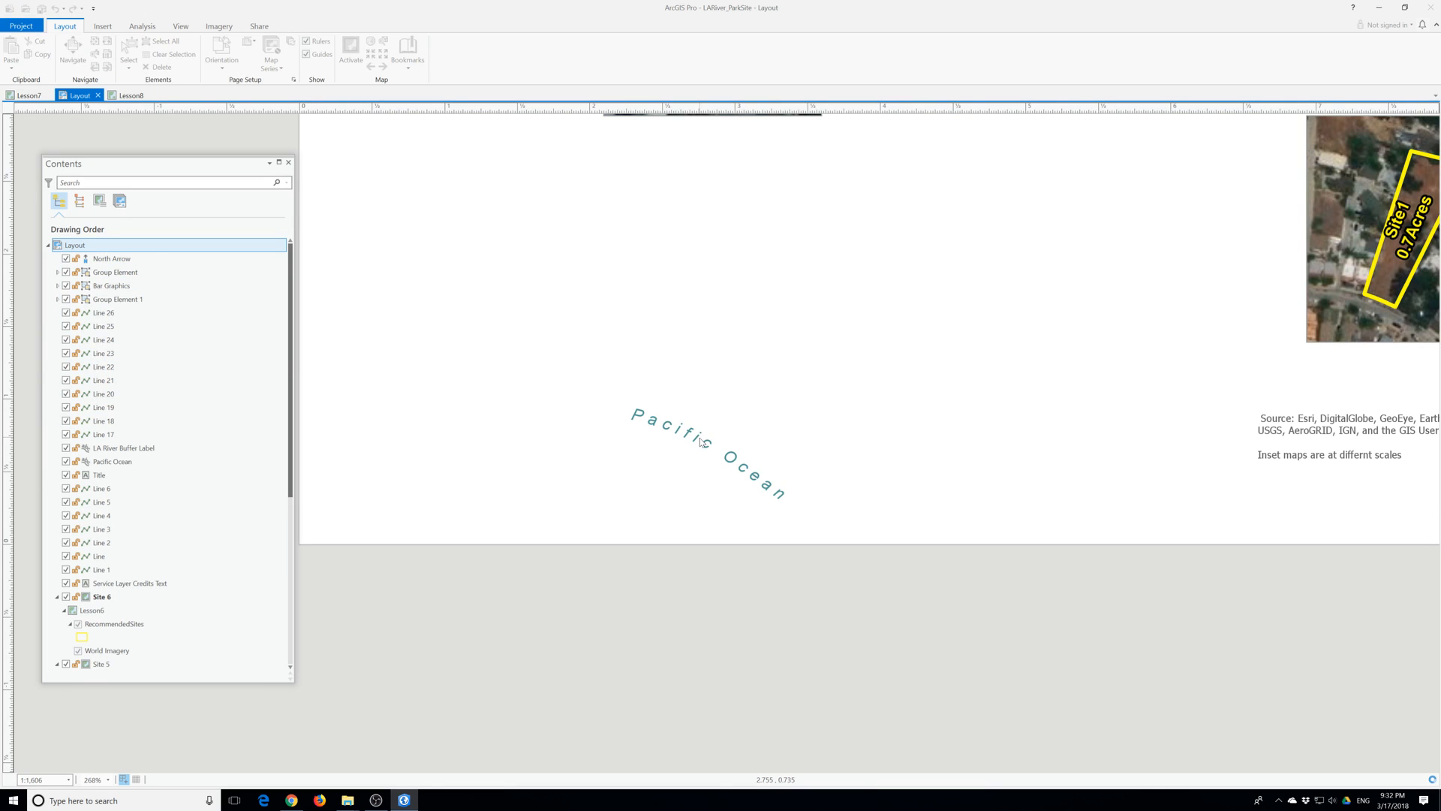
pyautogui.hotkey('ctrl', 'z')
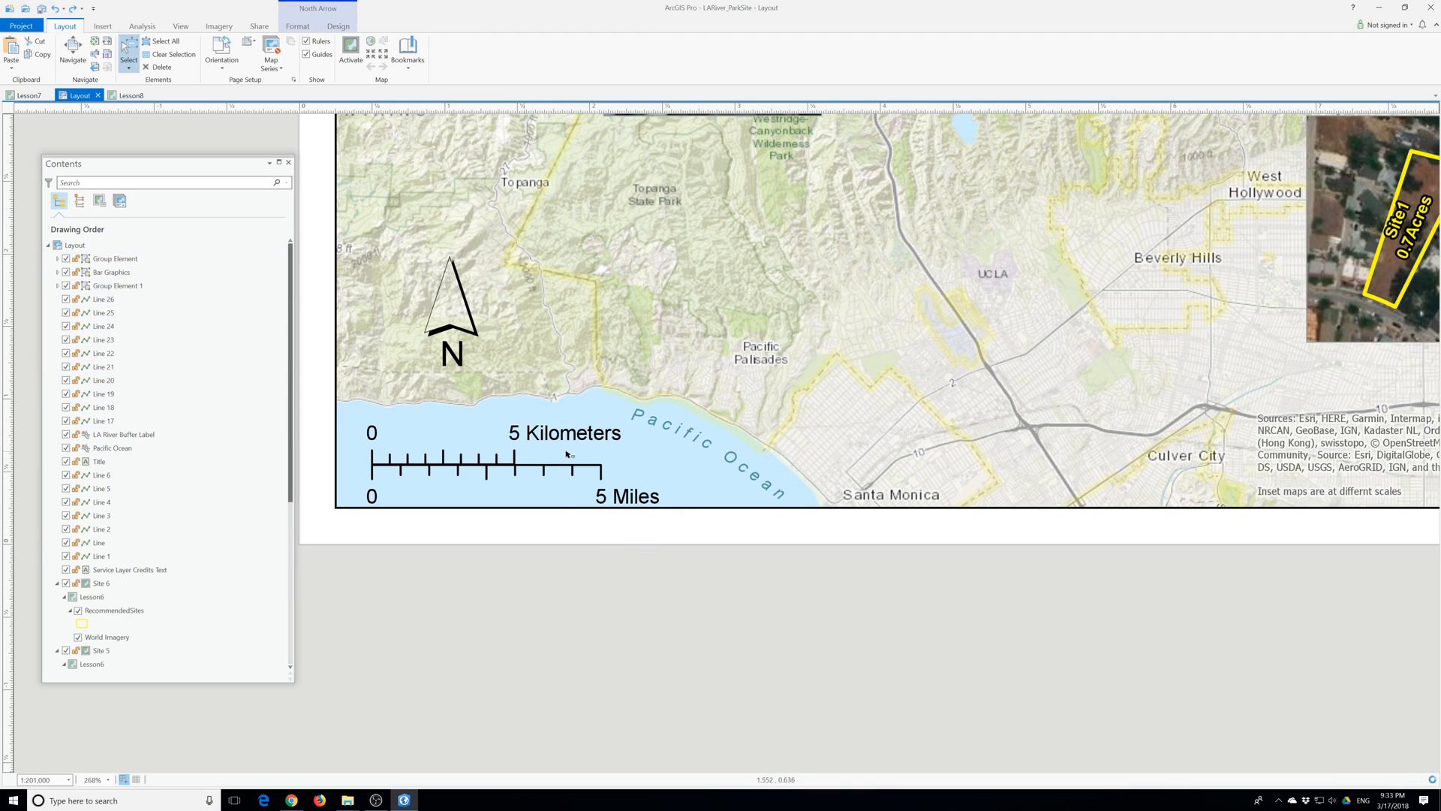
# Delete the kilometer label group, Group Element 1, and the kilometer bar's Line 26.
pyautogui.click(572, 434)
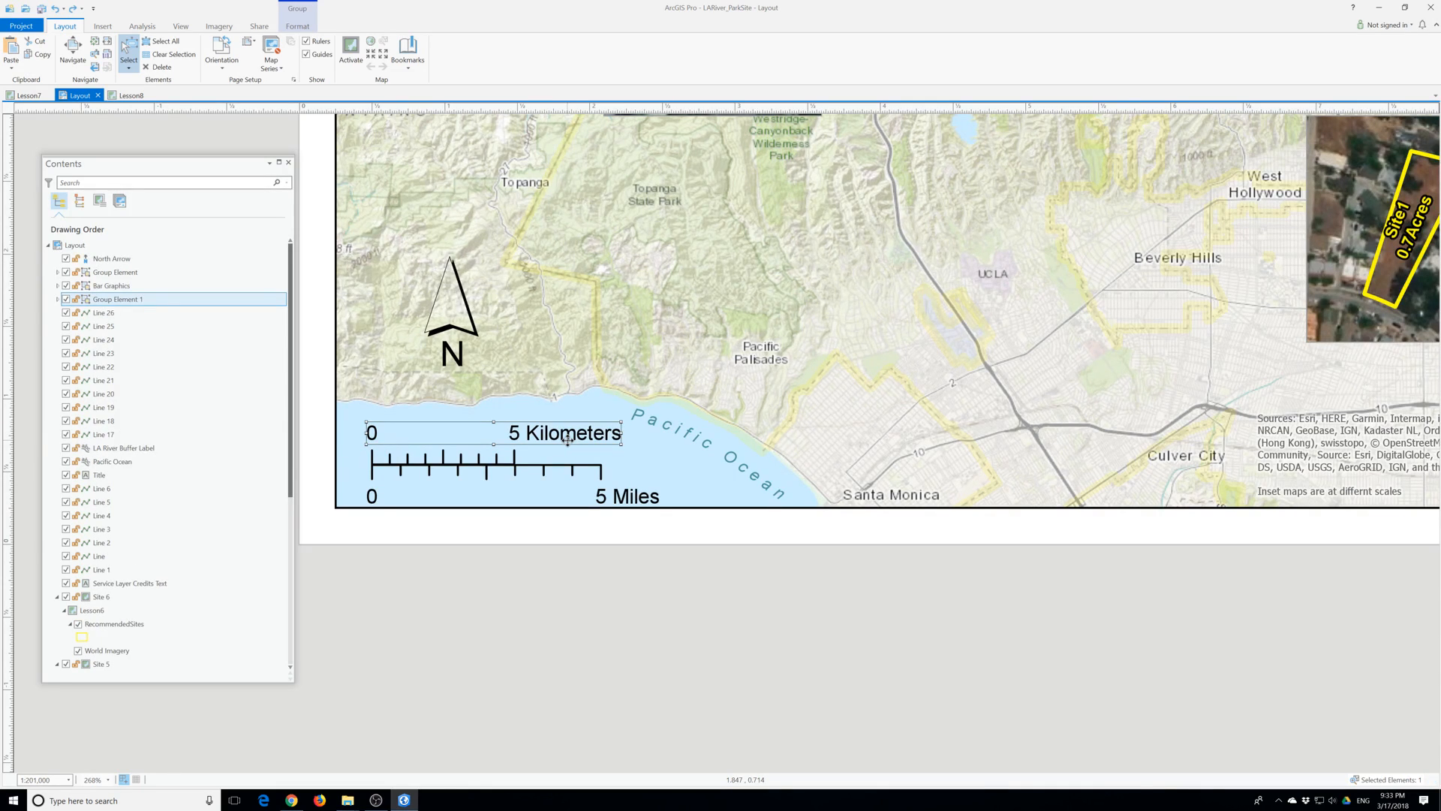
pyautogui.click(568, 435)
pyautogui.press('Delete')
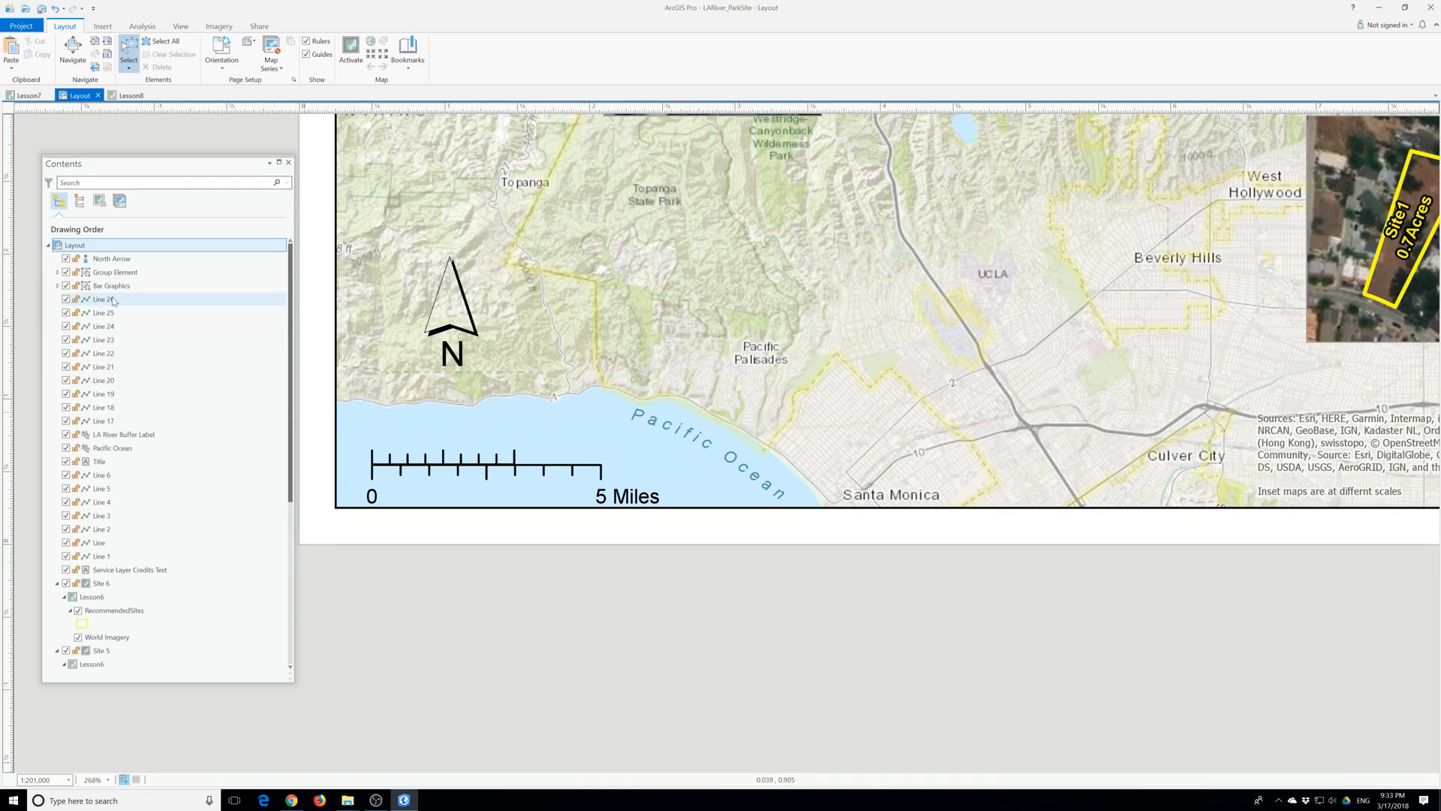
pyautogui.click(109, 301)
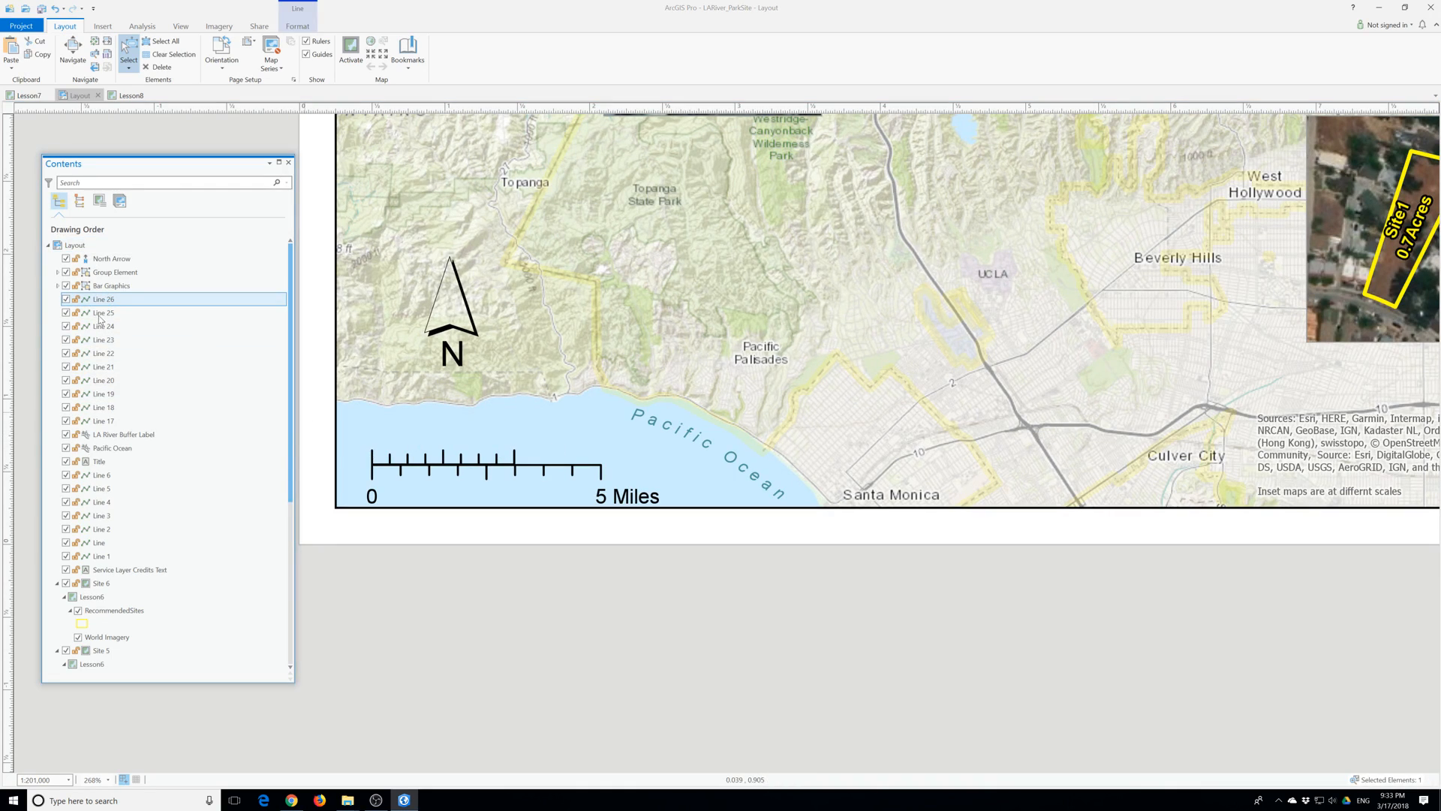
pyautogui.press('Delete')
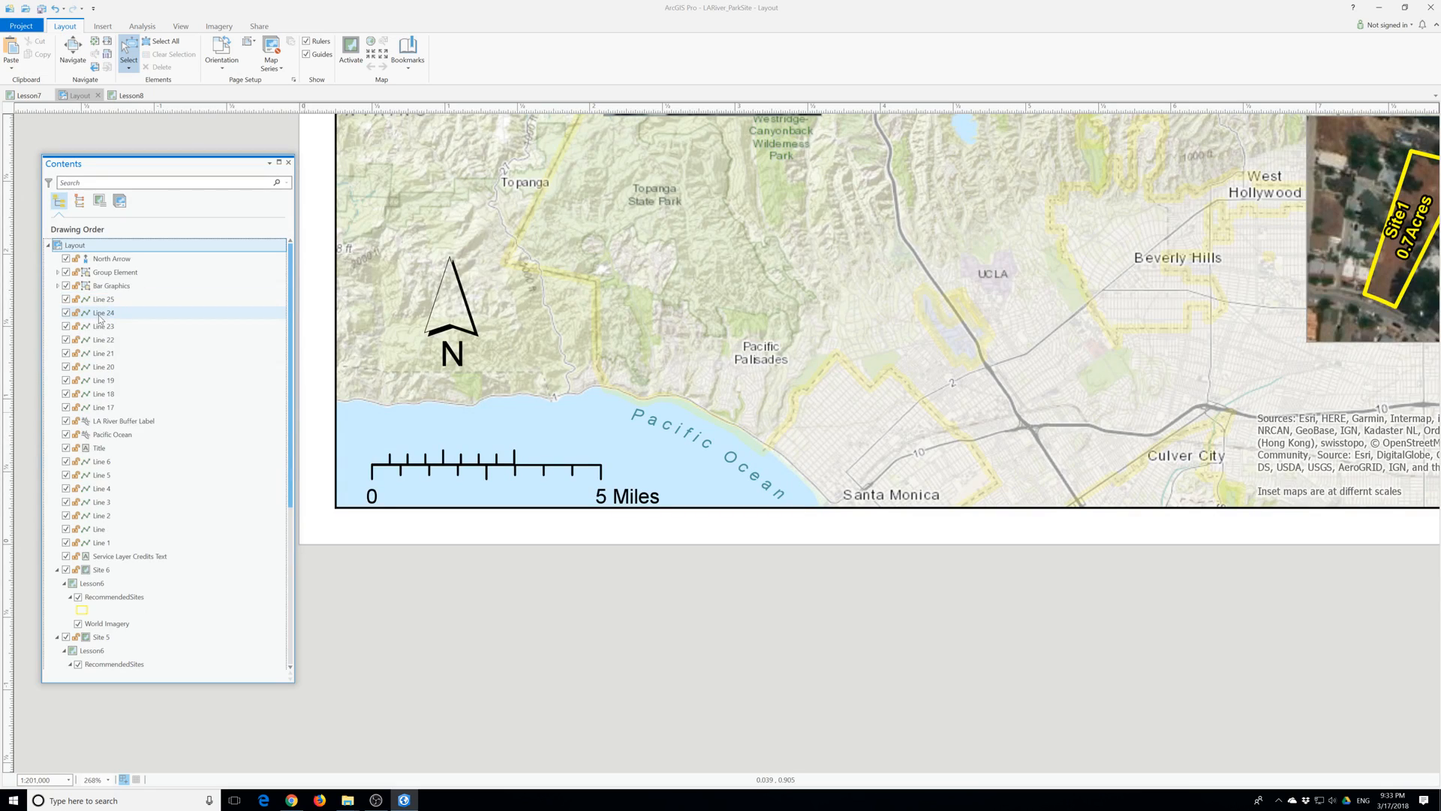
# Delete the remaining kilometer bar lines, Line 25 through Line 17, together.
pyautogui.click(102, 314)
pyautogui.click(100, 304)
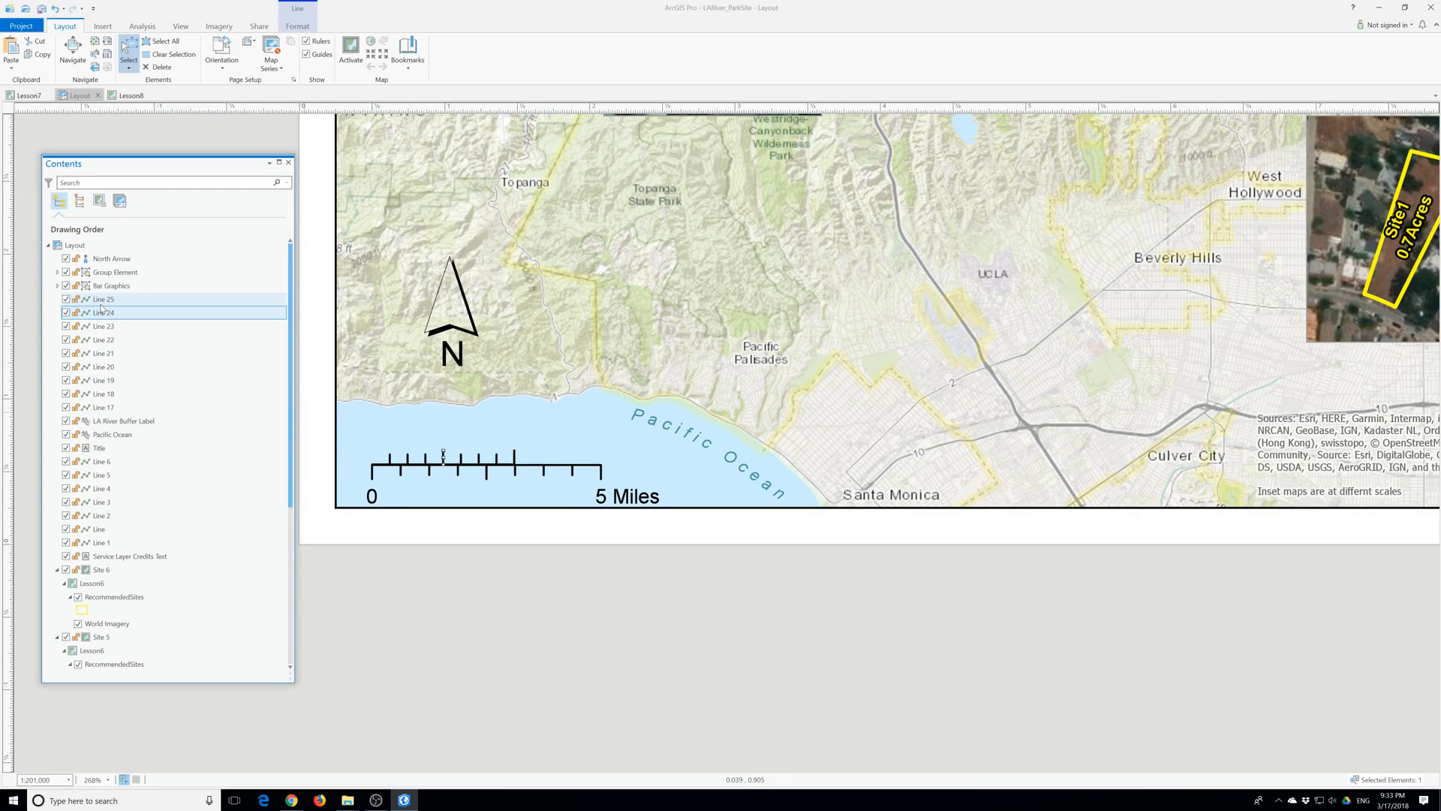
pyautogui.keyDown('ctrl'); pyautogui.click(100, 315); pyautogui.keyUp('ctrl')
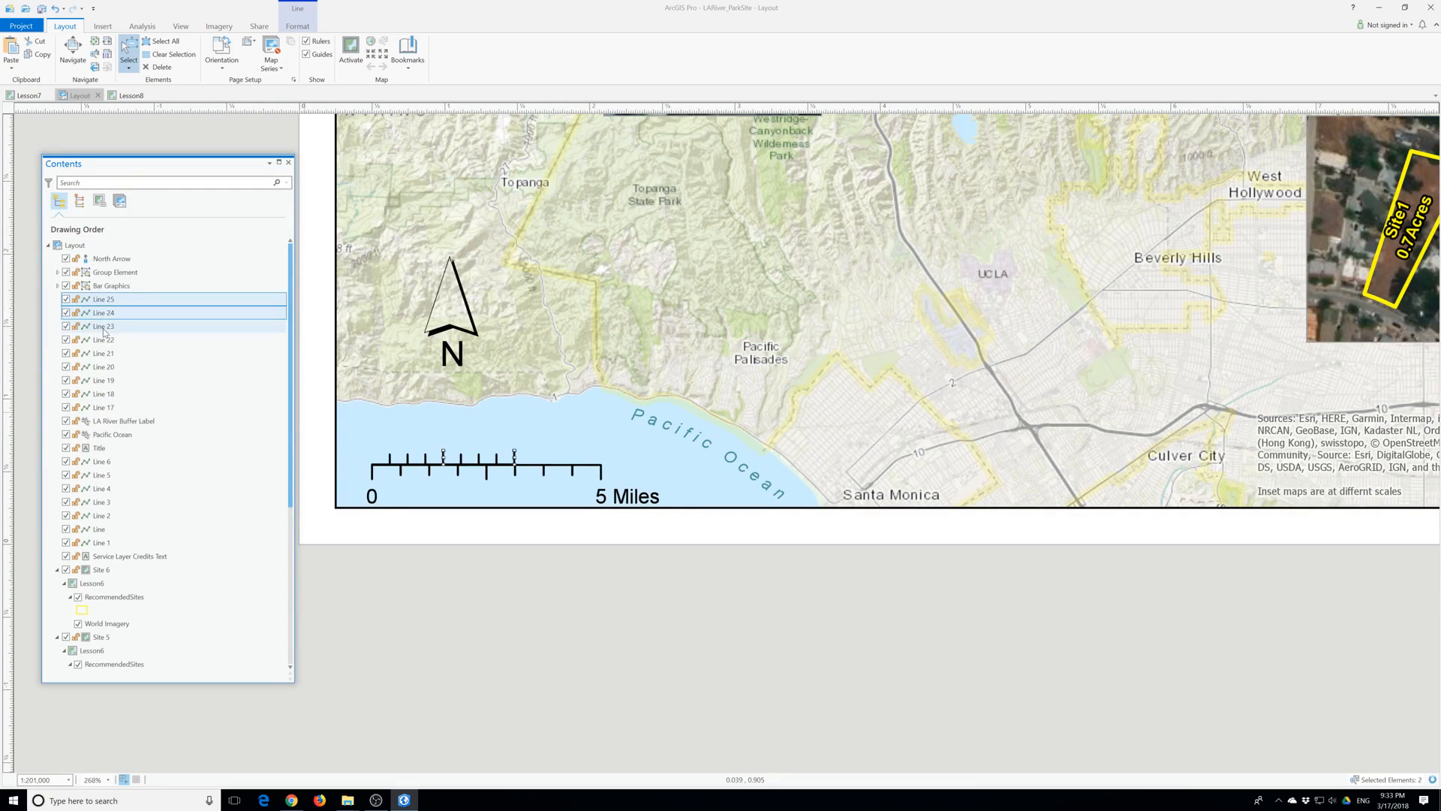
pyautogui.keyDown('ctrl'); pyautogui.click(104, 326); pyautogui.keyUp('ctrl')
pyautogui.keyDown('ctrl'); pyautogui.click(103, 340); pyautogui.keyUp('ctrl')
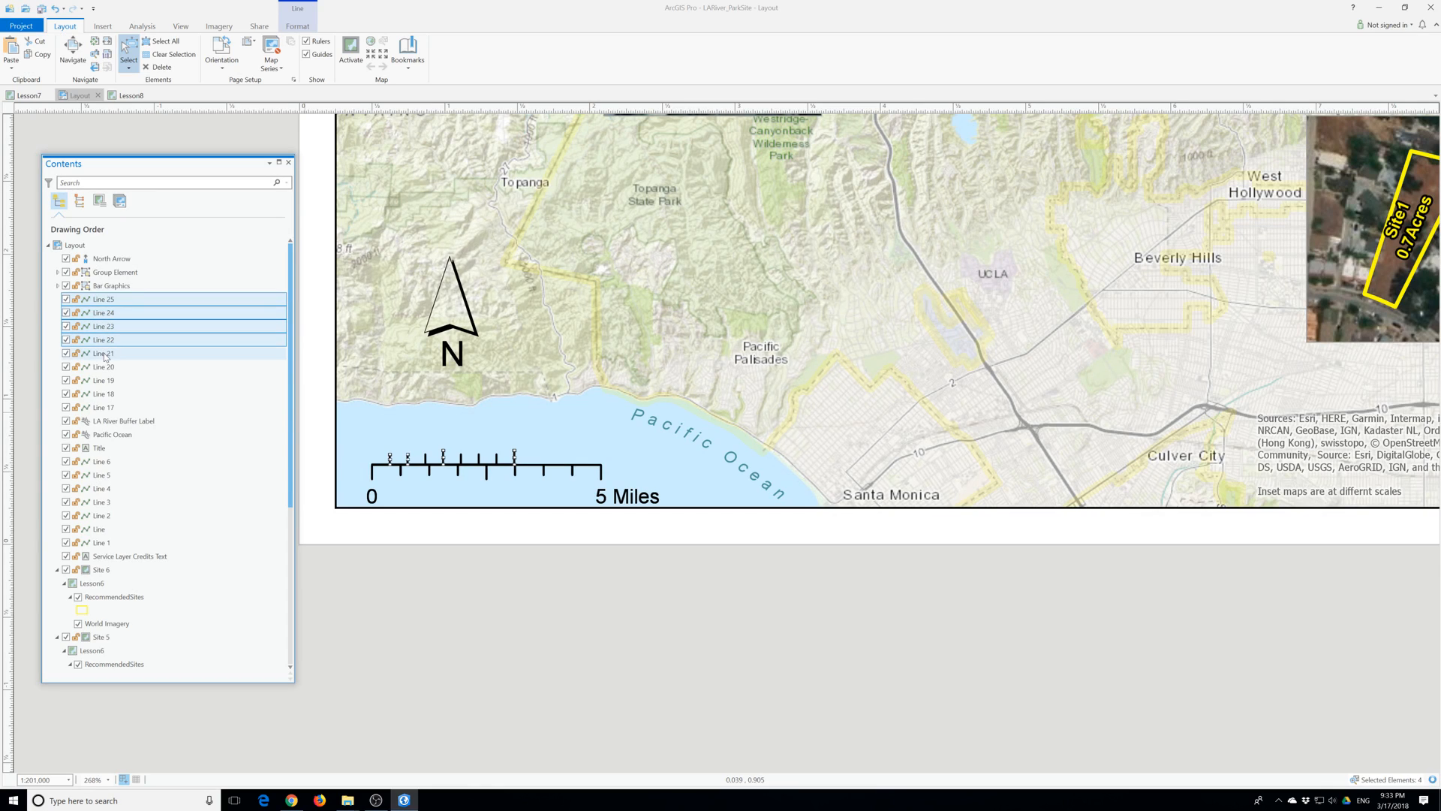
pyautogui.keyDown('ctrl'); pyautogui.click(103, 353); pyautogui.keyUp('ctrl')
pyautogui.keyDown('ctrl'); pyautogui.click(102, 369); pyautogui.keyUp('ctrl')
pyautogui.keyDown('ctrl'); pyautogui.click(103, 380); pyautogui.keyUp('ctrl')
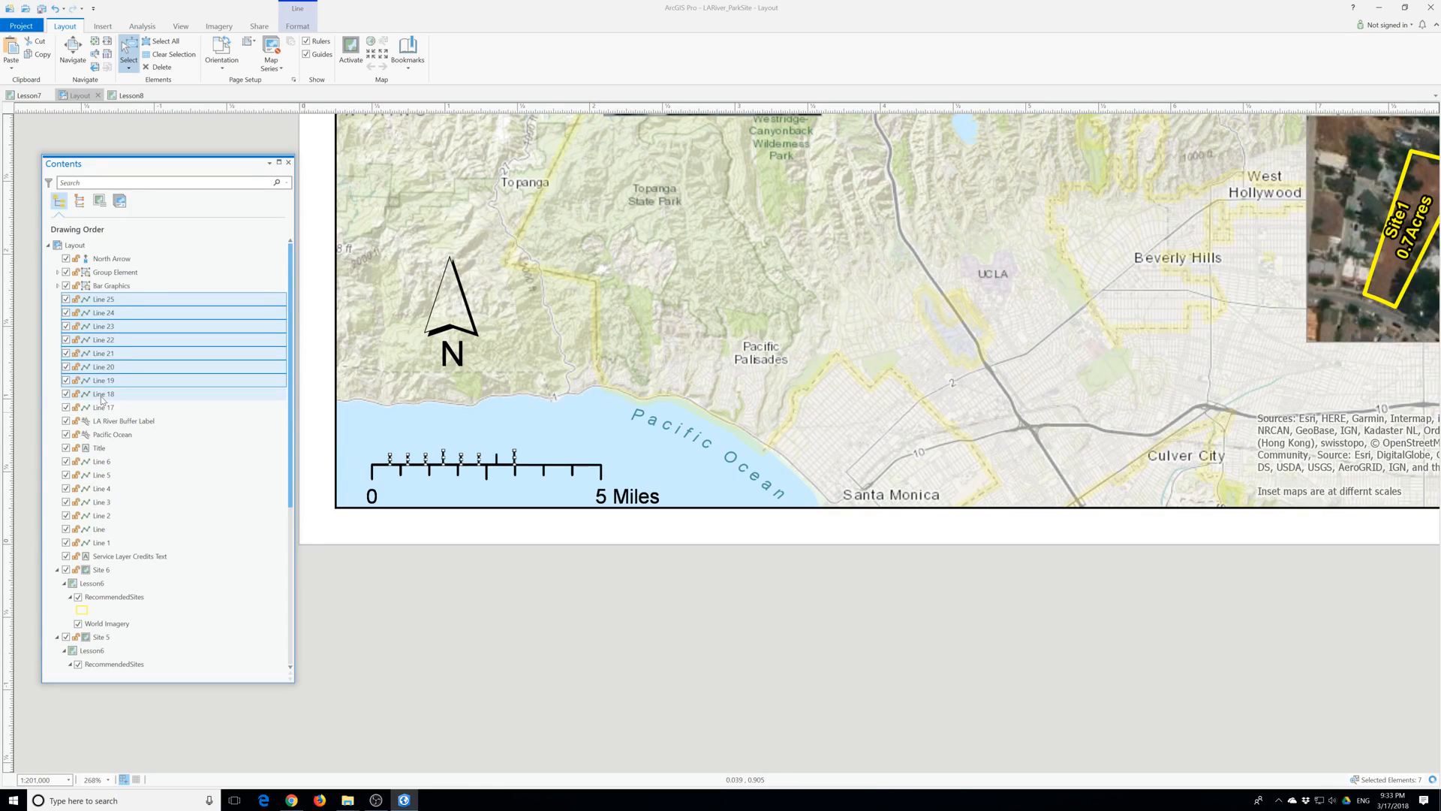
pyautogui.keyDown('ctrl'); pyautogui.click(102, 396); pyautogui.keyUp('ctrl')
pyautogui.keyDown('ctrl'); pyautogui.click(100, 409); pyautogui.keyUp('ctrl')
pyautogui.rightClick(102, 410)
pyautogui.click(142, 474)
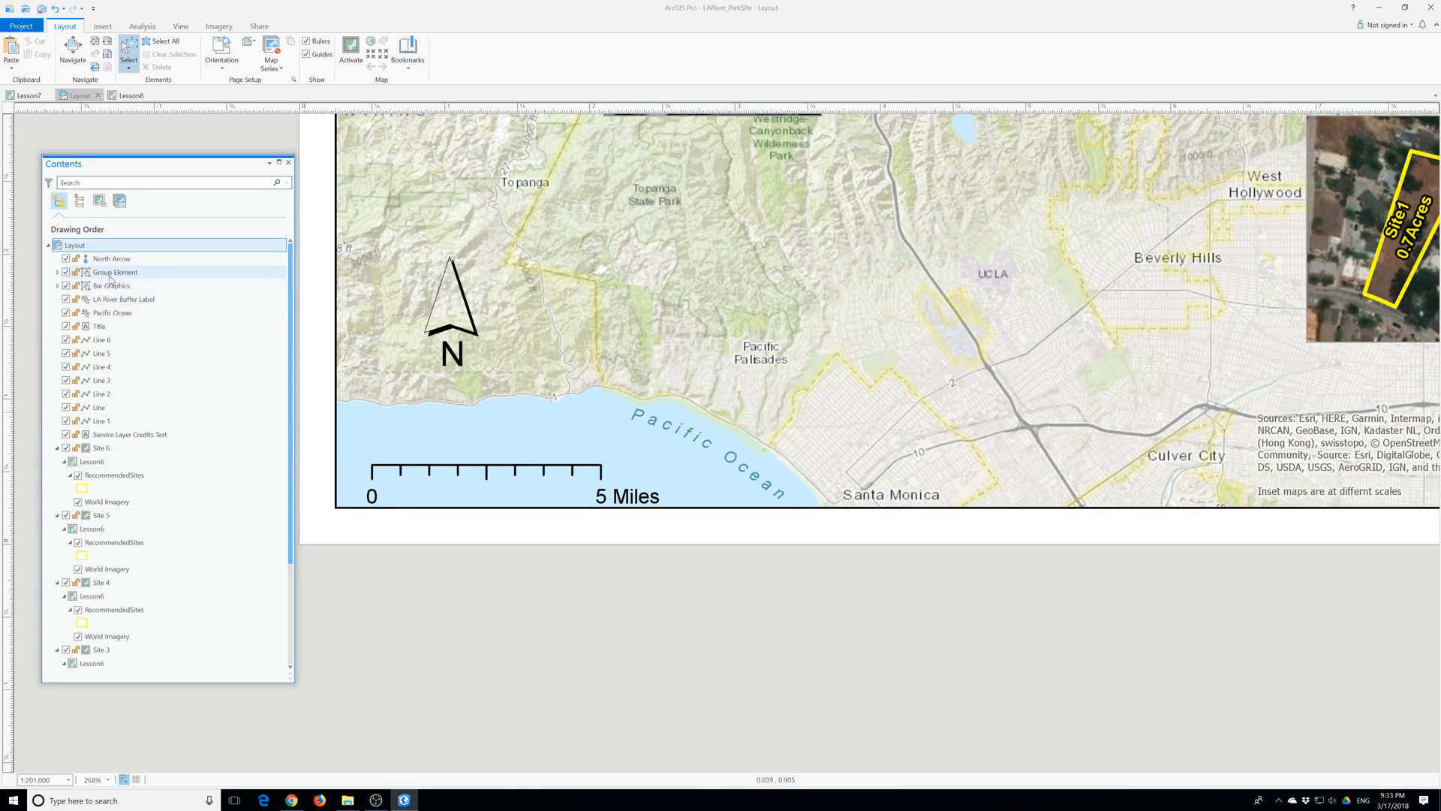
# Delete the mile label group, Group Element, and the mile Bar Graphics group.
pyautogui.rightClick(110, 275)
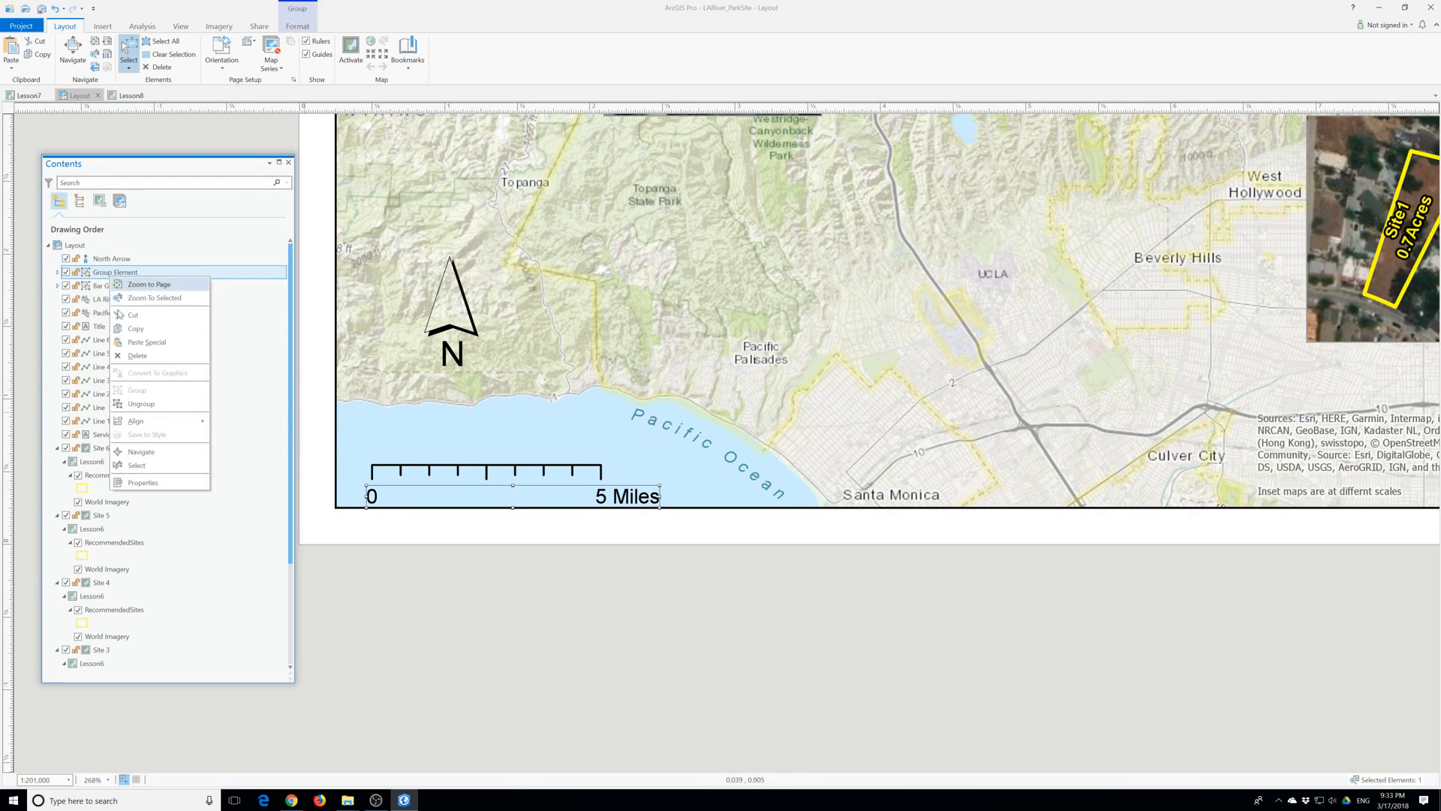
pyautogui.click(139, 355)
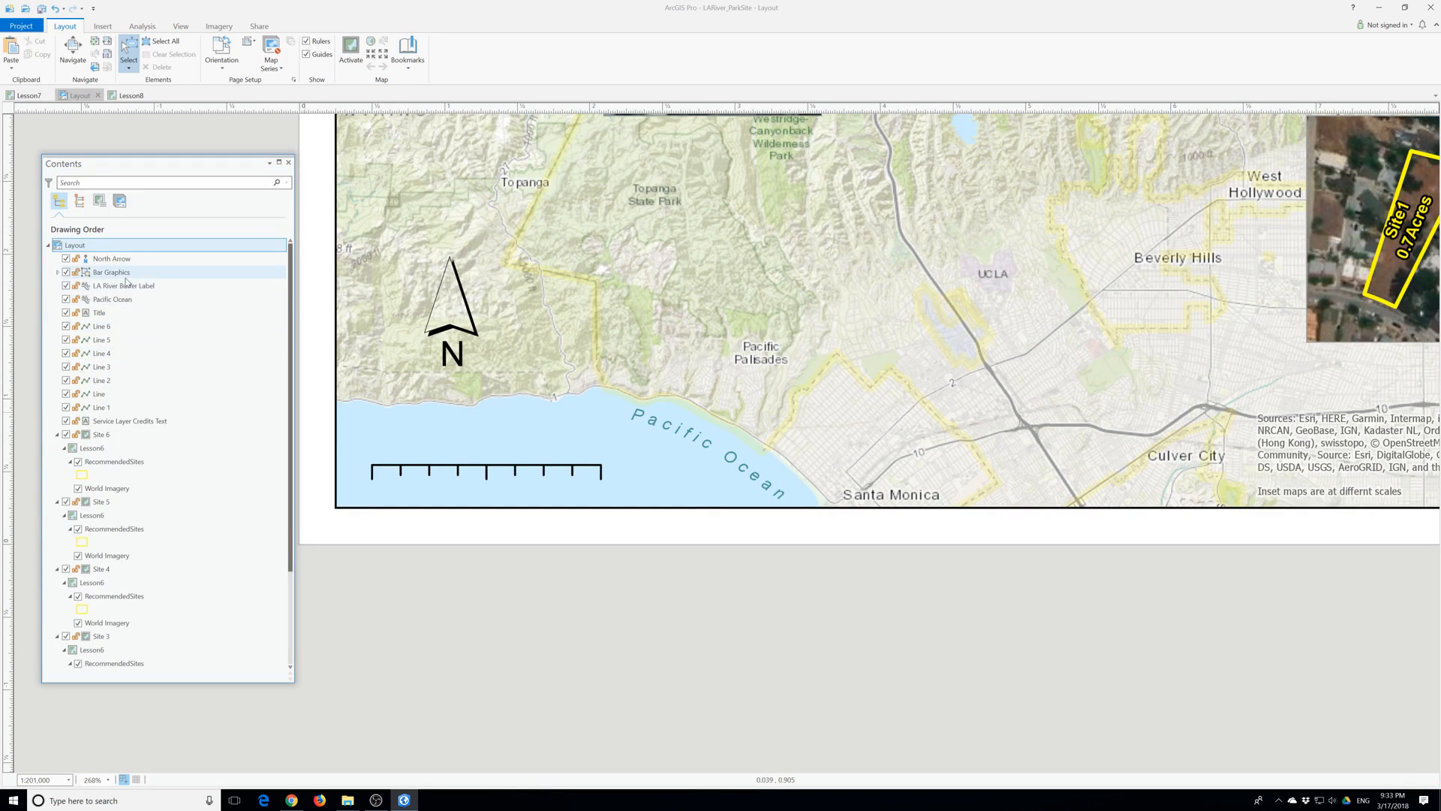
pyautogui.rightClick(114, 275)
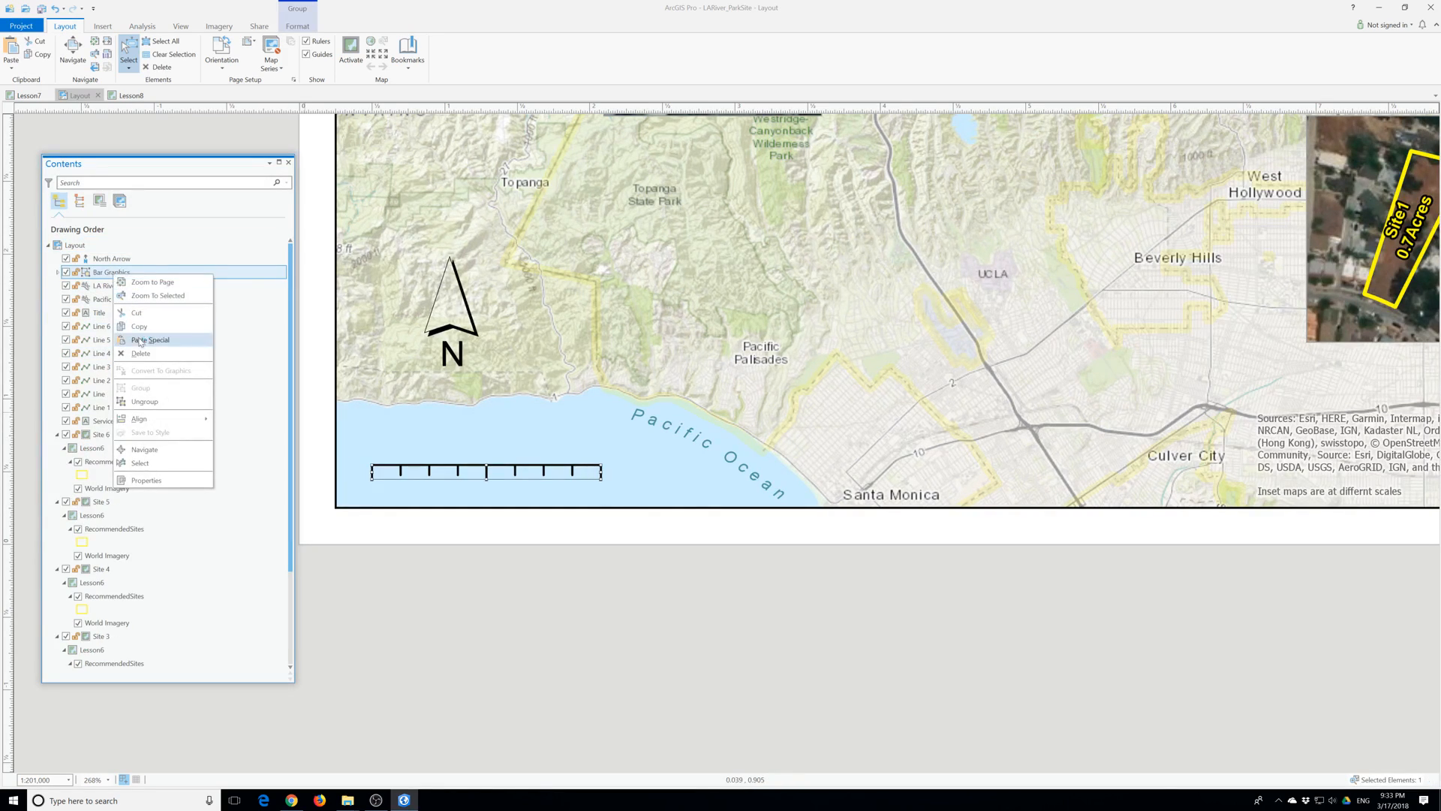
pyautogui.click(141, 354)
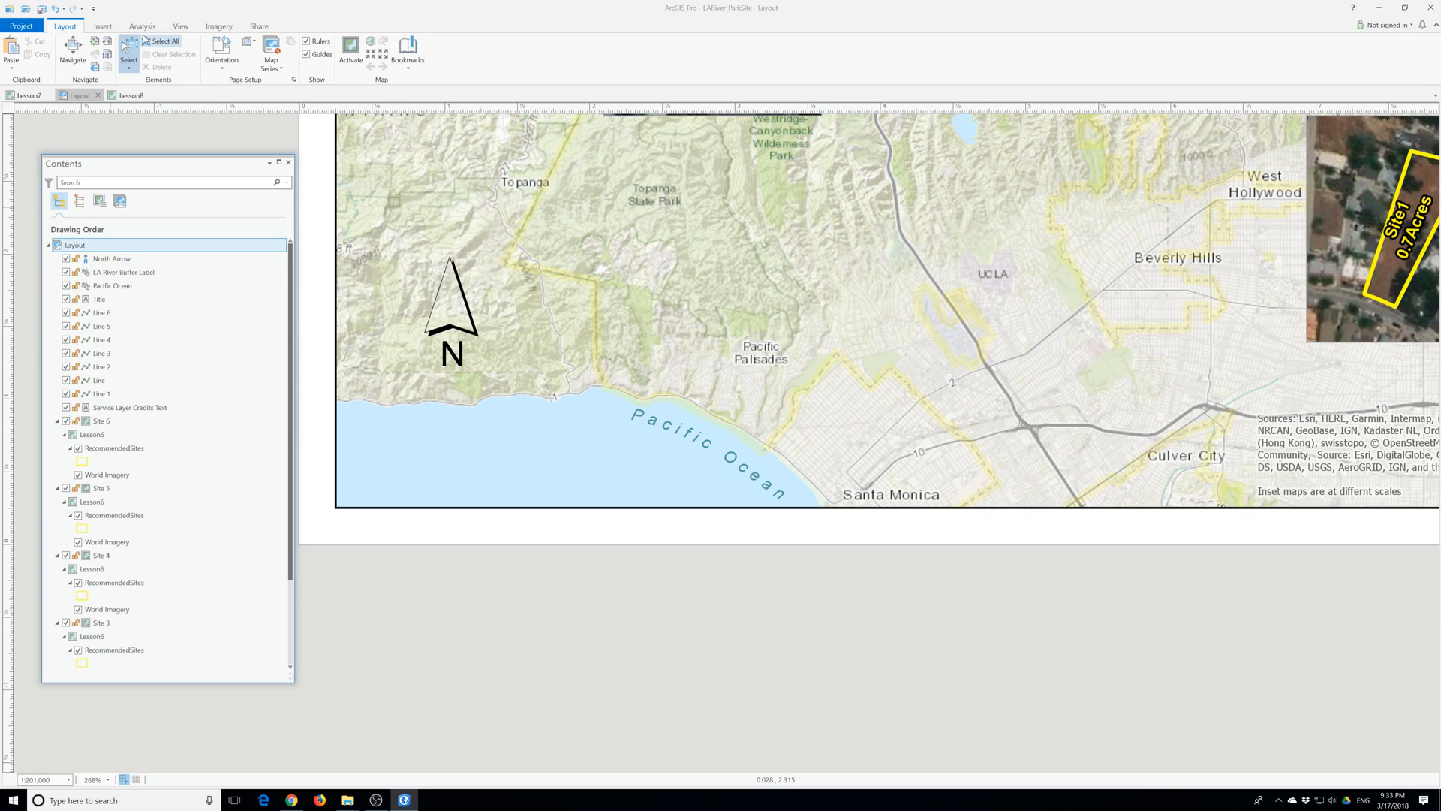
# Insert an imperial Scale Line 3 scale bar, shorten it and place it over the ocean below the north arrow.
pyautogui.click(105, 27)
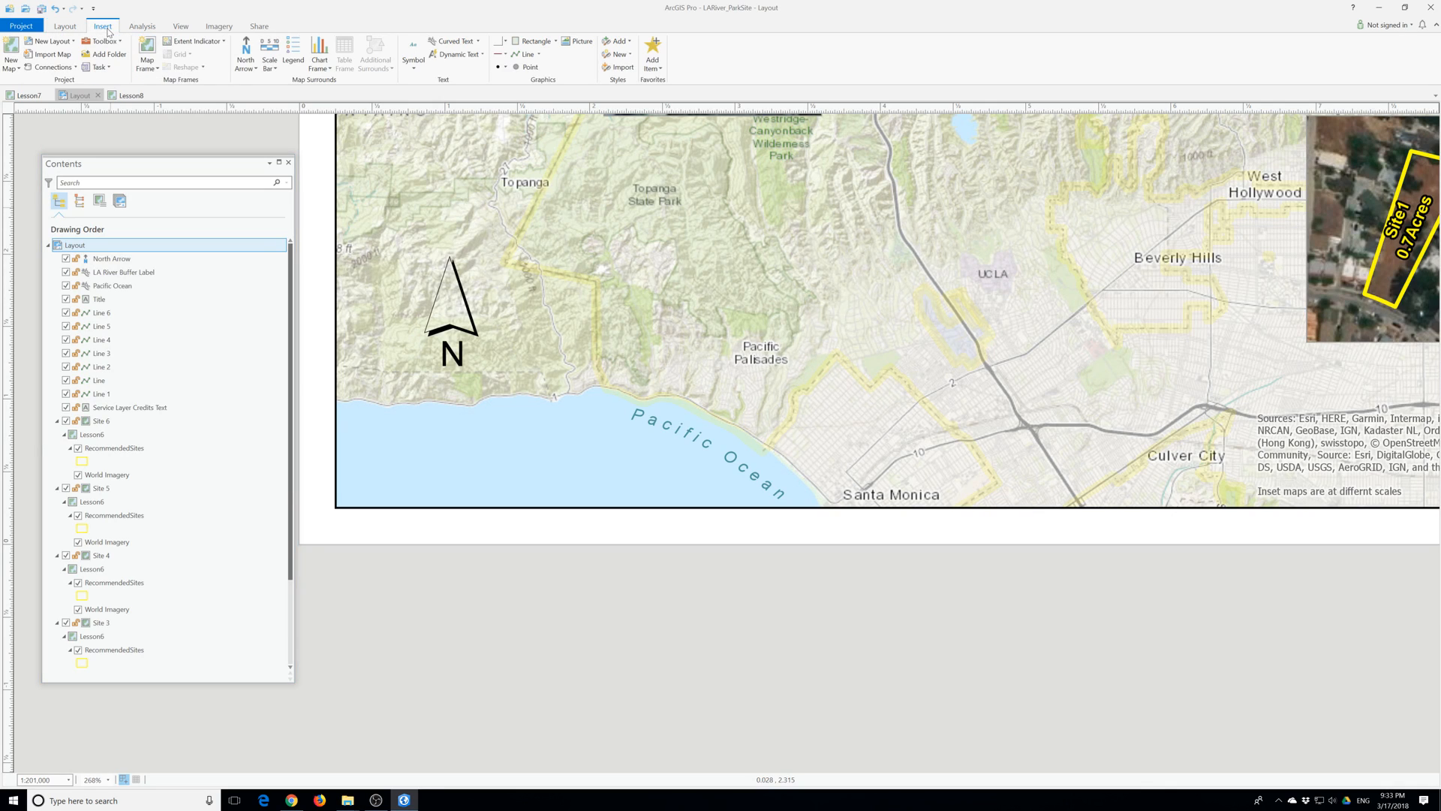
pyautogui.click(271, 69)
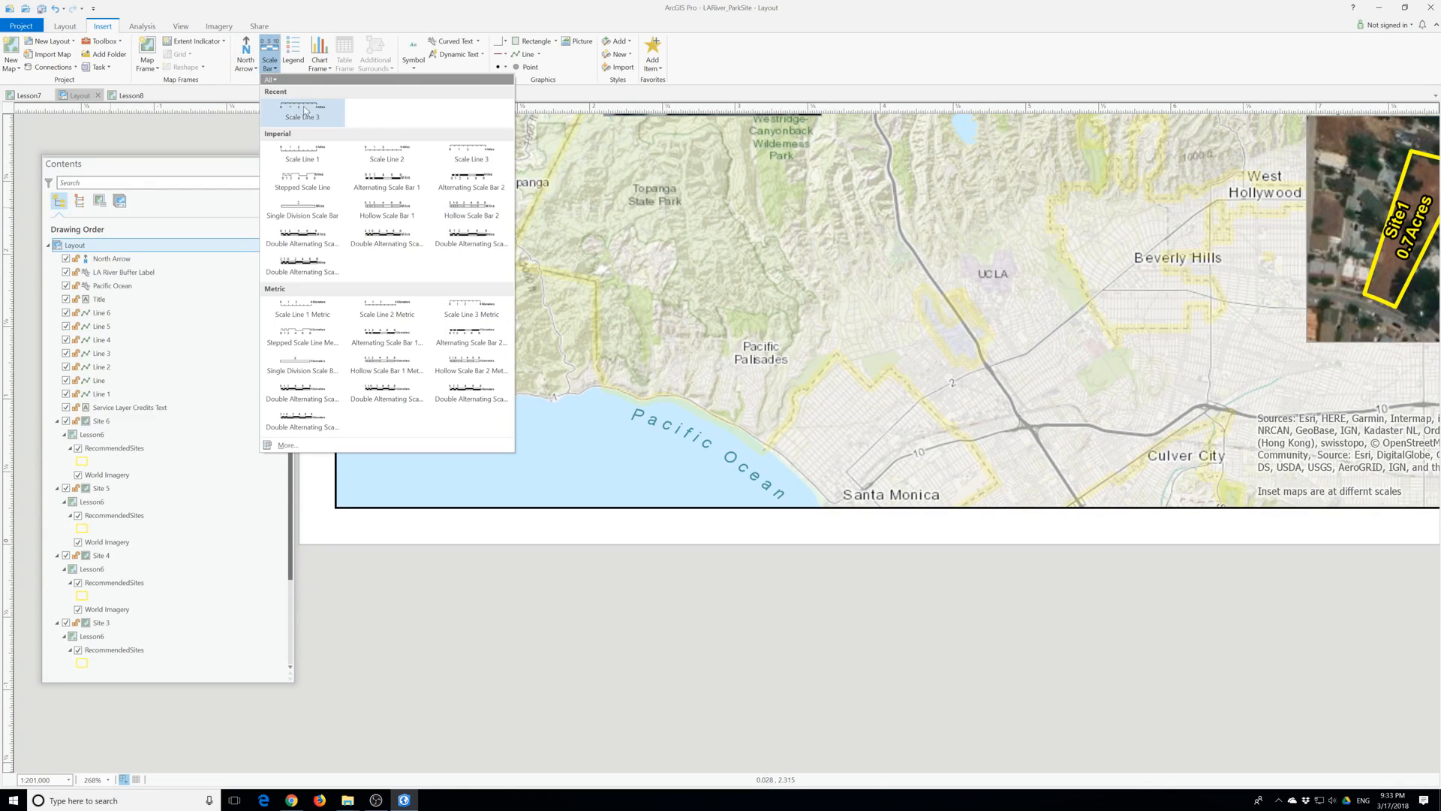
pyautogui.click(468, 154)
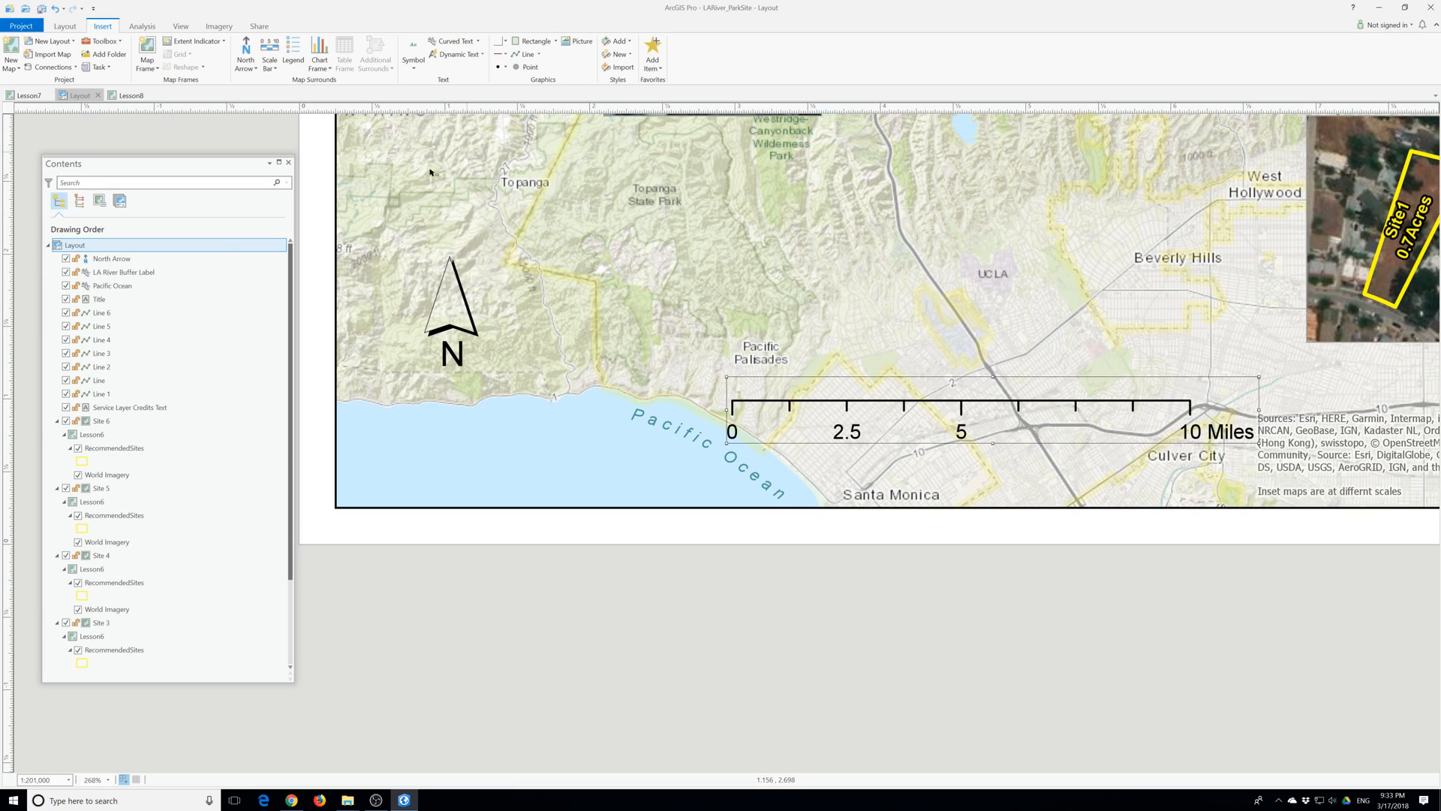
pyautogui.moveTo(1258, 411); pyautogui.dragTo(911, 411)
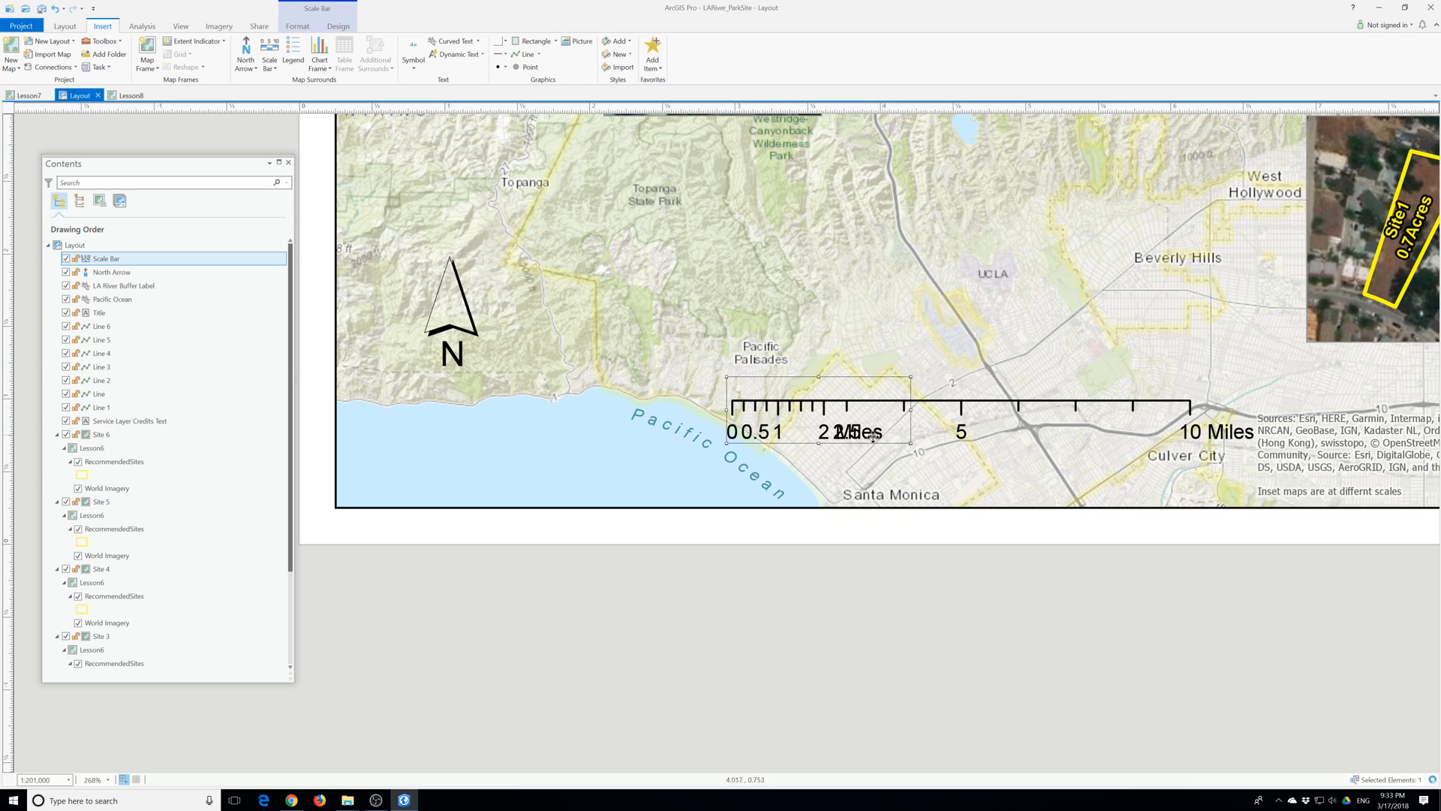
pyautogui.moveTo(818, 377); pyautogui.dragTo(460, 447)
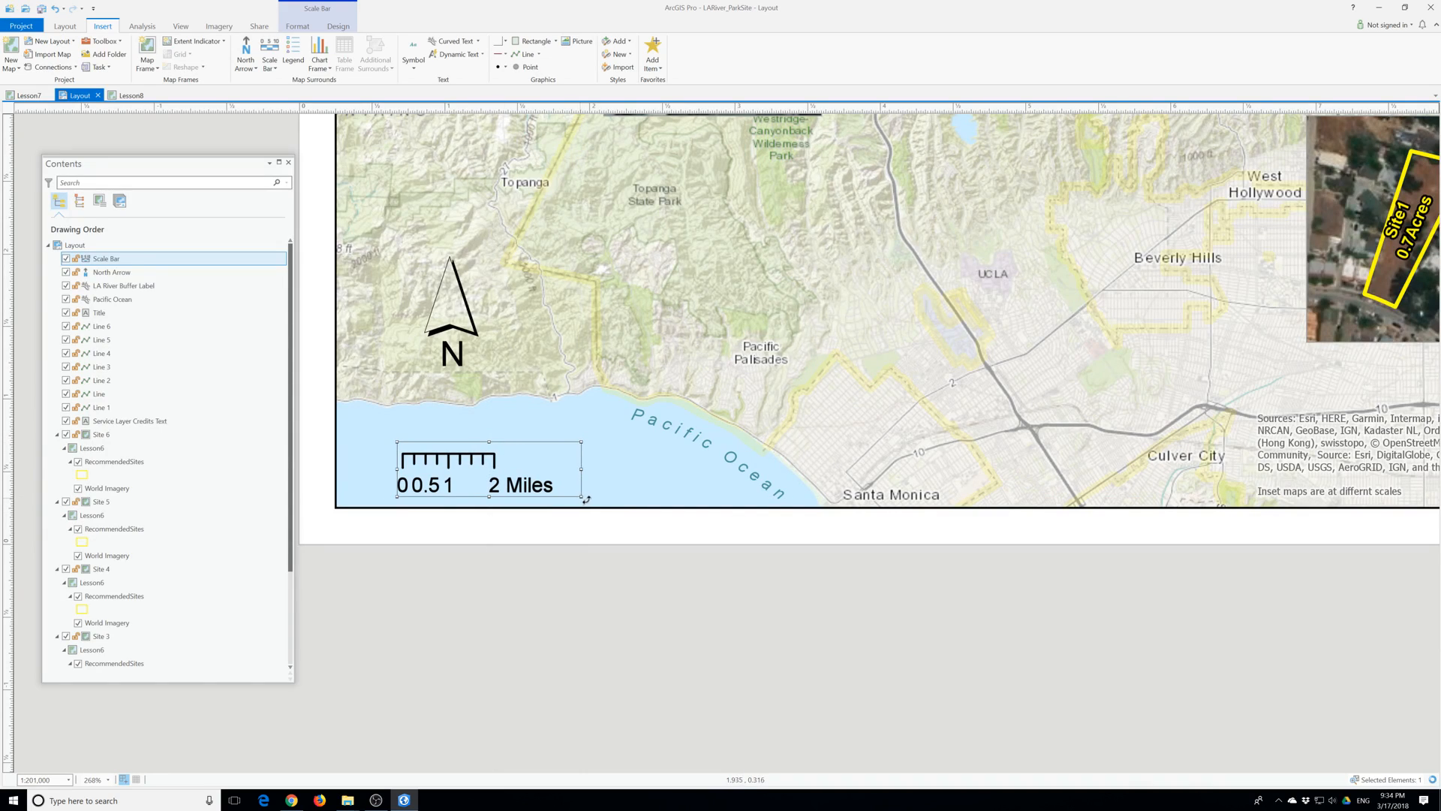
# Reduce the mile scale bar's frame height and widen it so the bar spans 3 miles, and deselect it.
pyautogui.moveTo(585, 499); pyautogui.dragTo(510, 497)
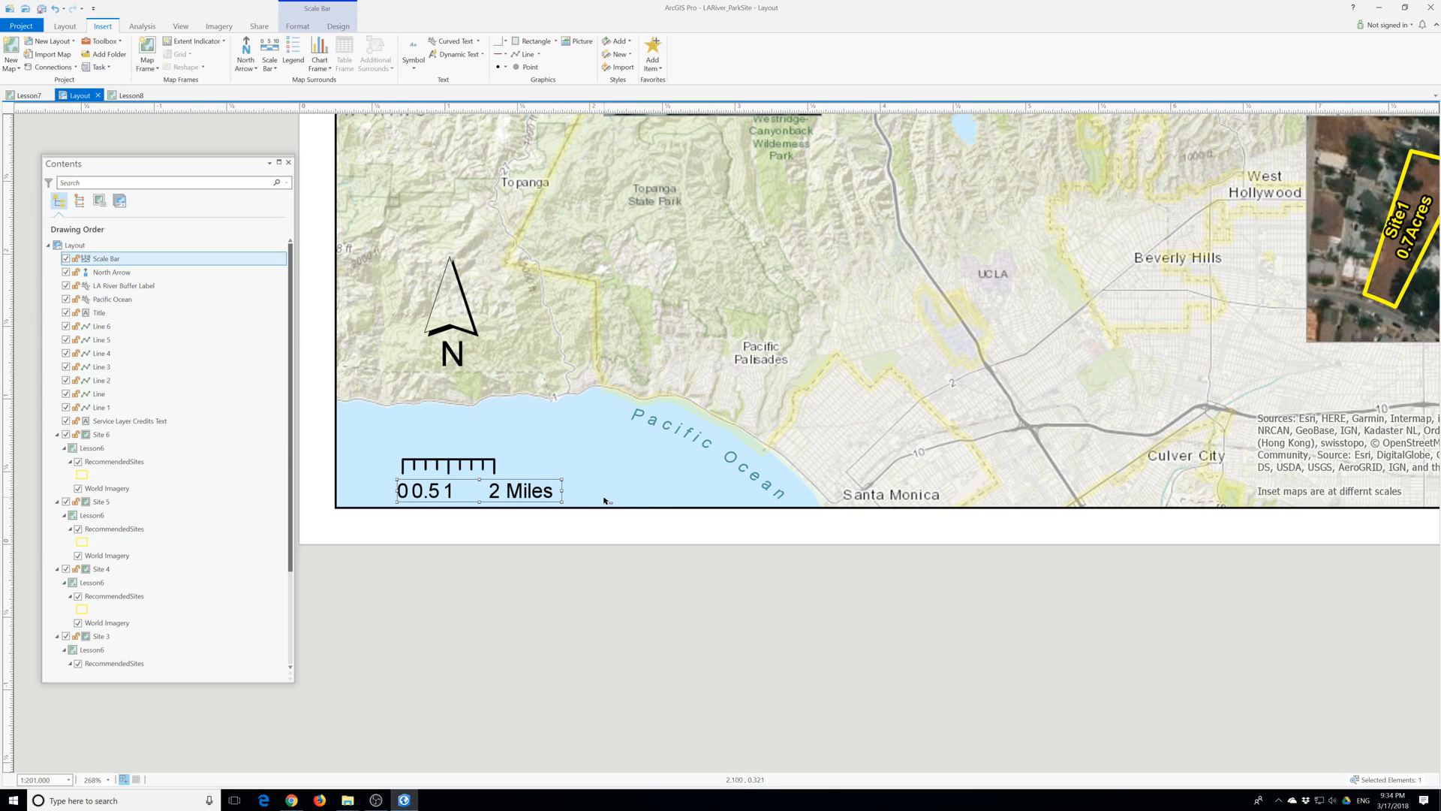
pyautogui.moveTo(565, 489); pyautogui.dragTo(627, 500)
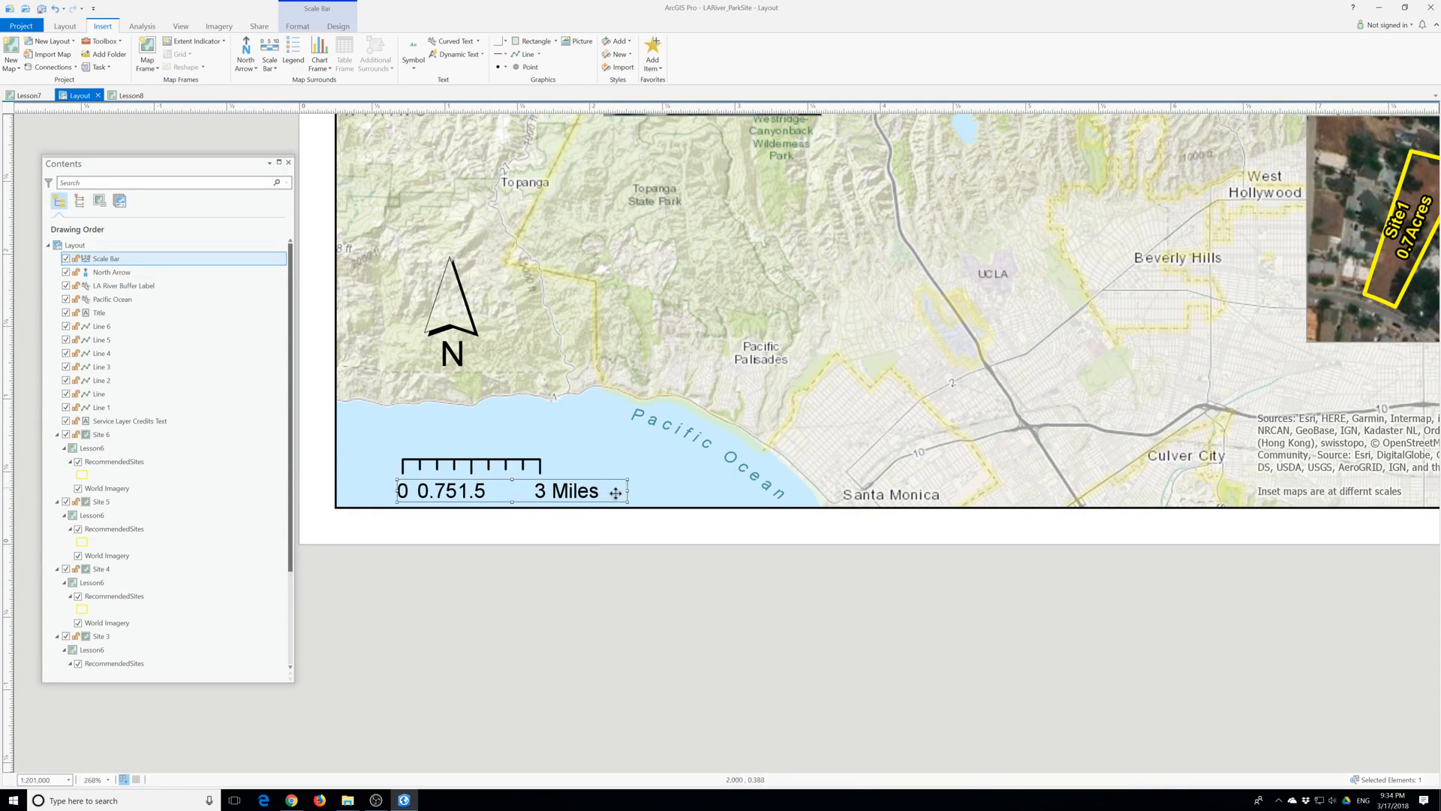
pyautogui.click(474, 469)
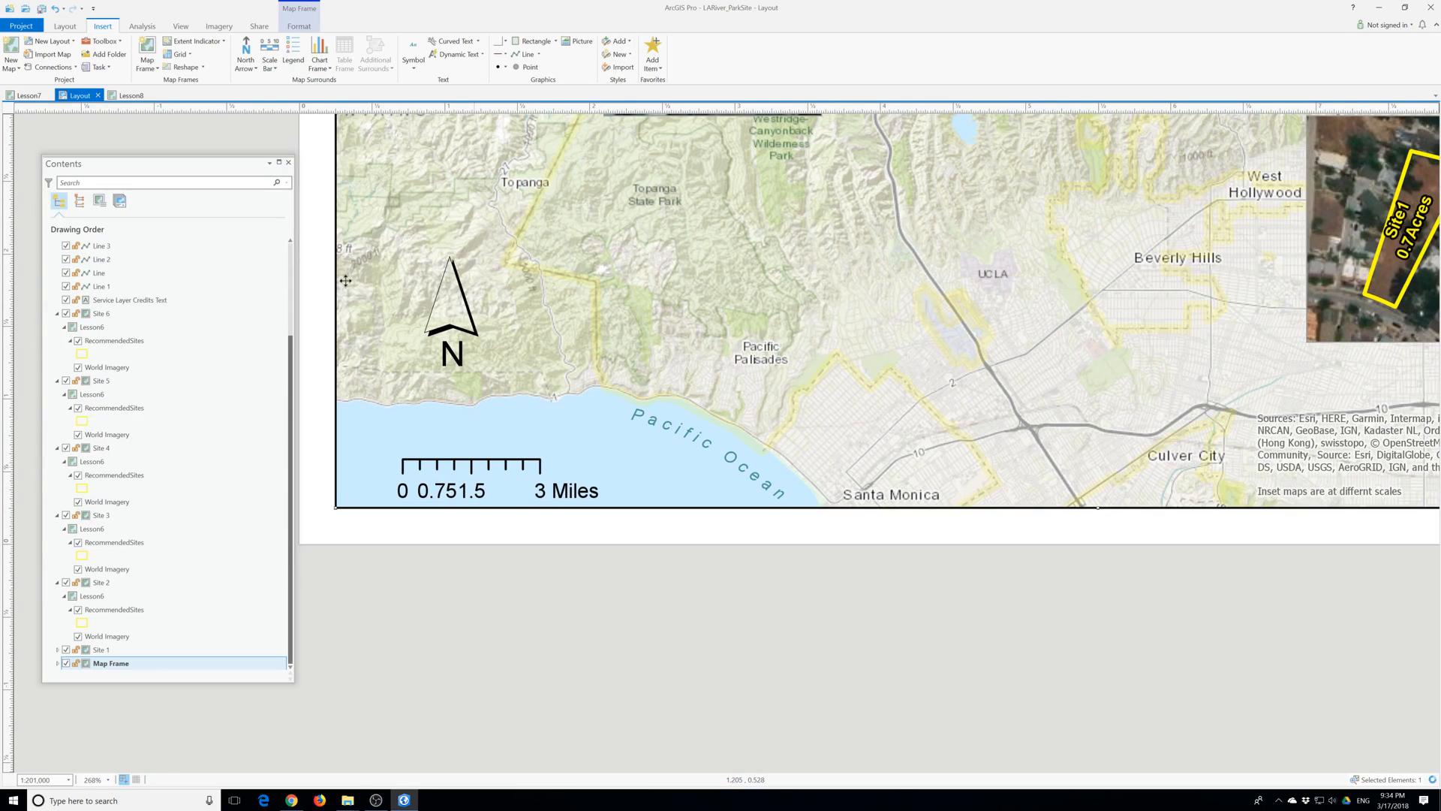
# Insert a Scale Line 1 Metric scale bar, shrink it to 4 kilometers and align it directly above the mile bar.
pyautogui.click(272, 69)
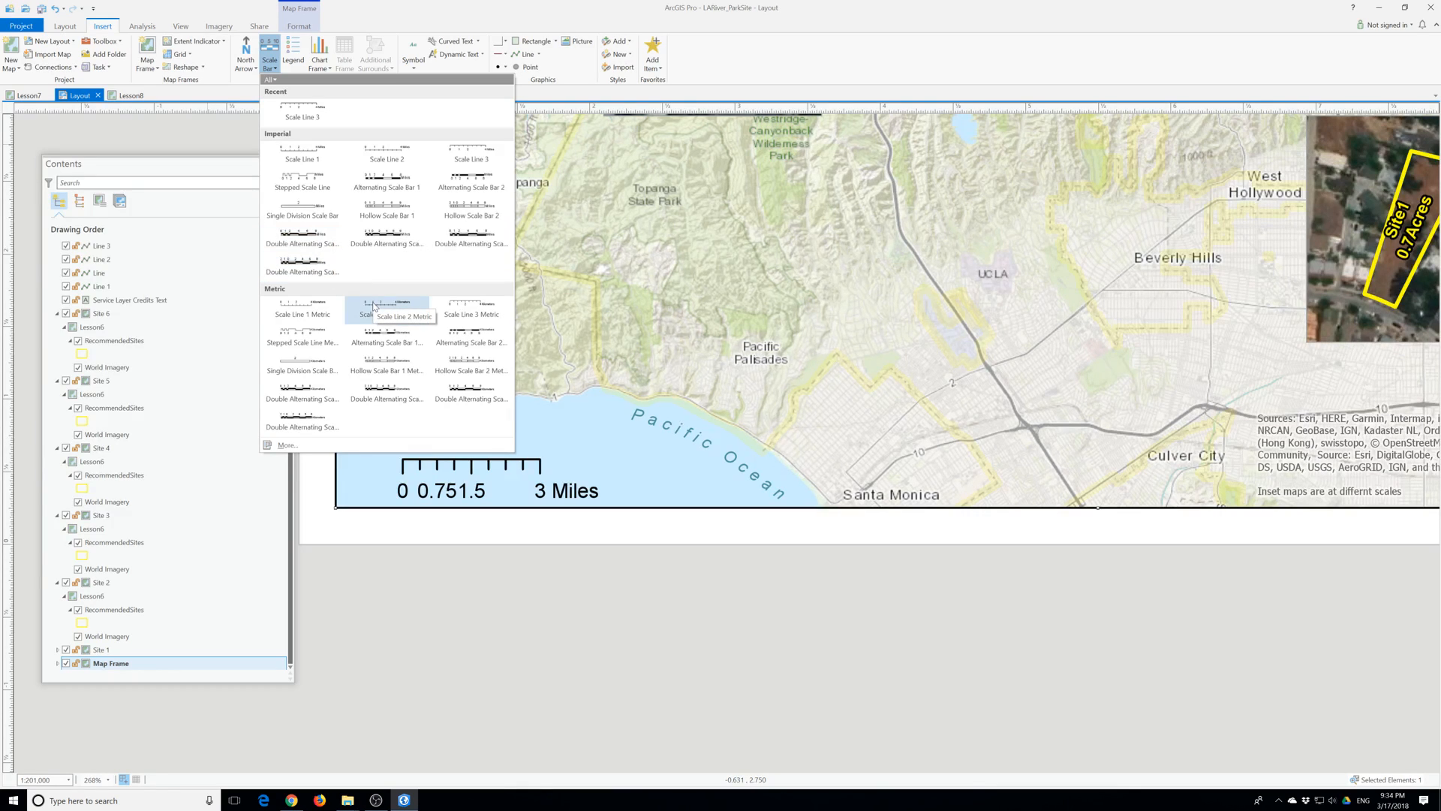
pyautogui.click(314, 316)
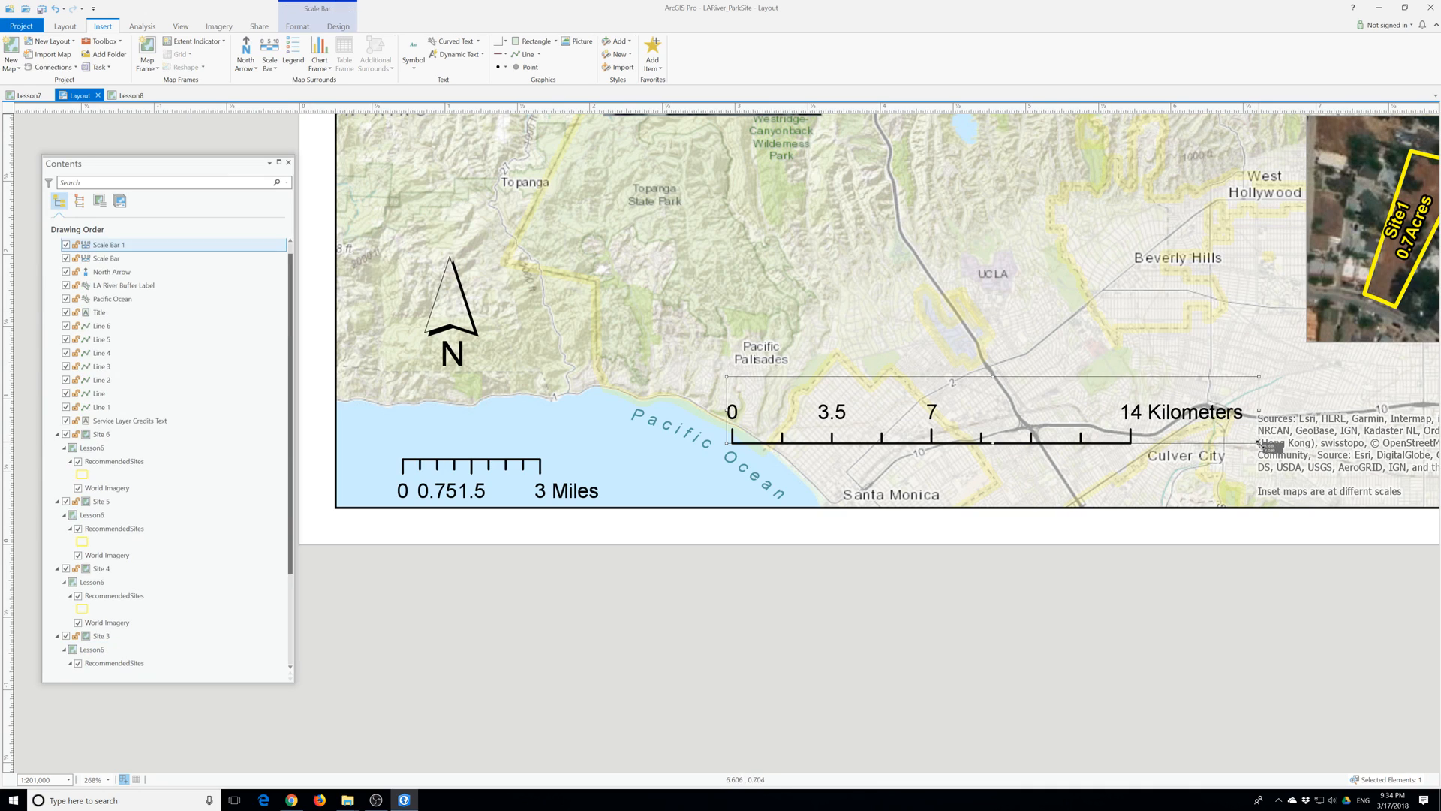
pyautogui.moveTo(1259, 443); pyautogui.dragTo(984, 415)
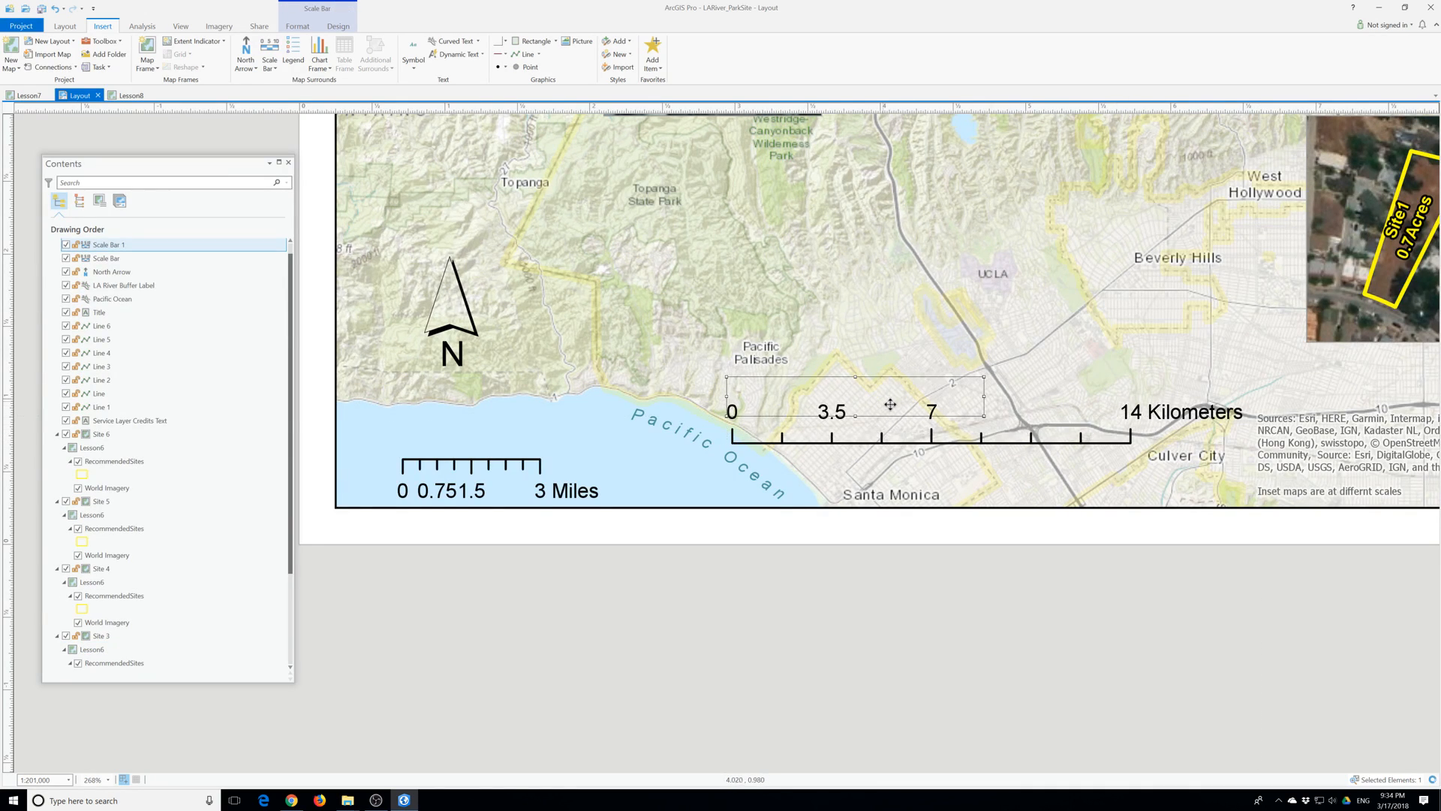
pyautogui.moveTo(867, 392); pyautogui.dragTo(539, 439)
pyautogui.click(653, 481)
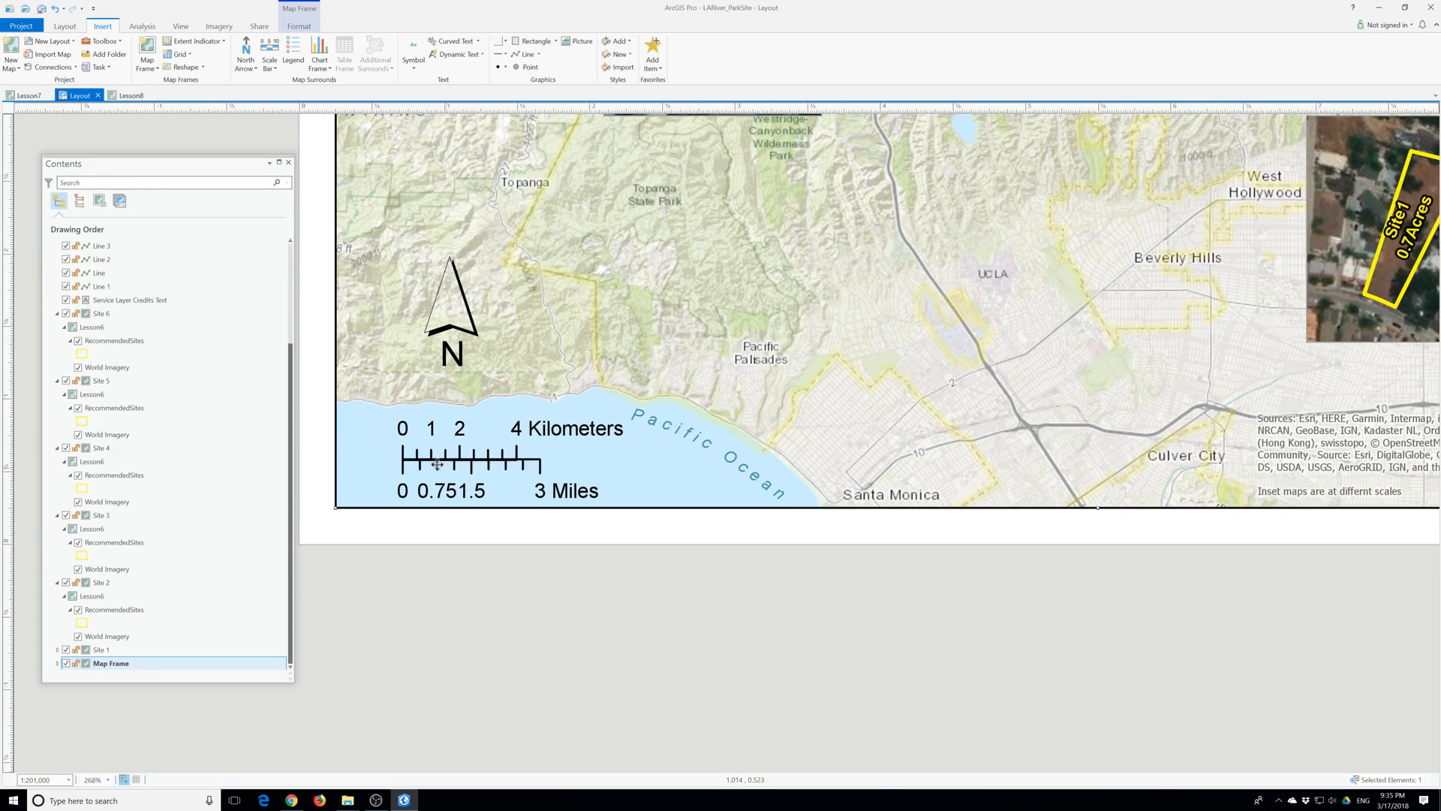
# Convert the mile scale bar to graphics and ungroup the resulting group.
pyautogui.click(468, 484)
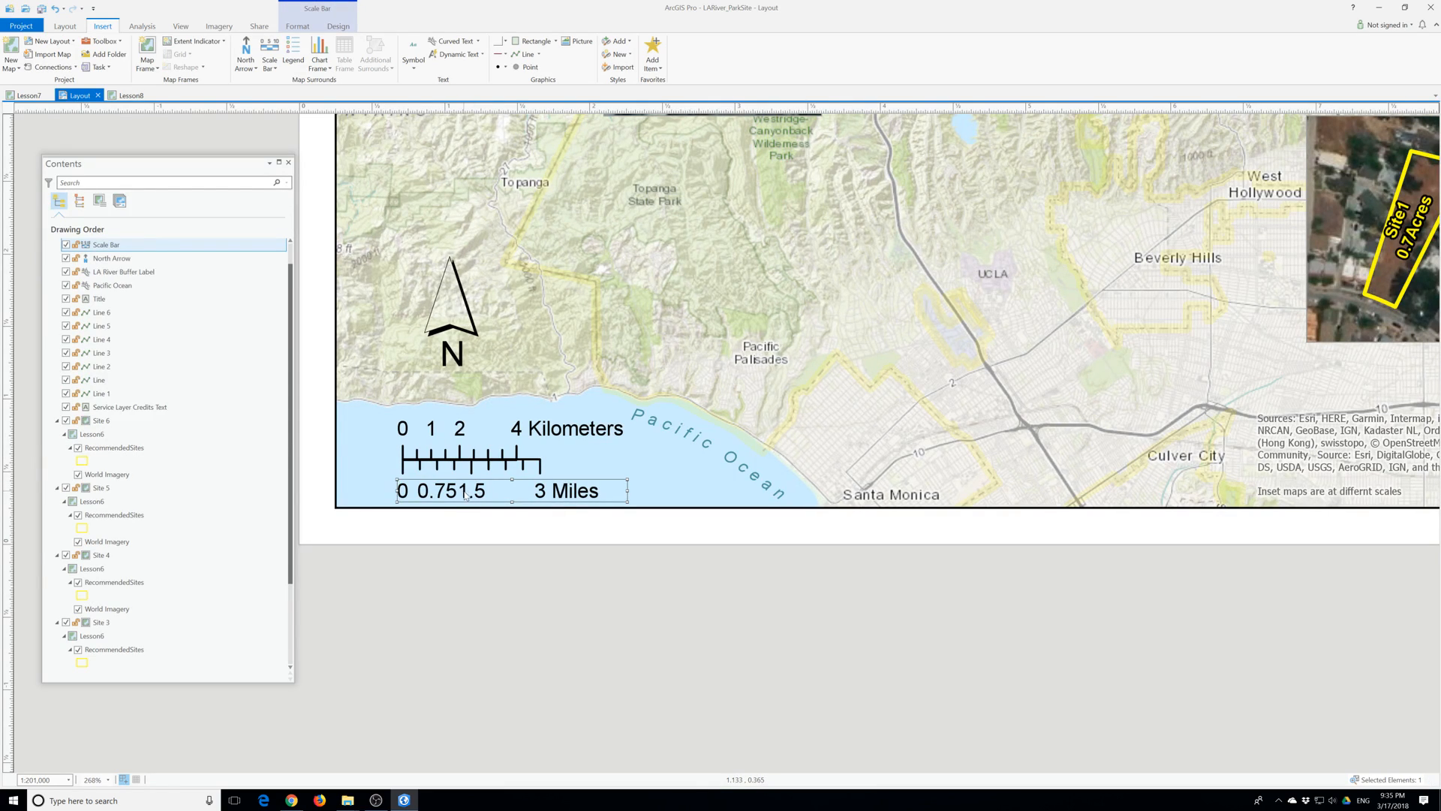
pyautogui.rightClick(465, 494)
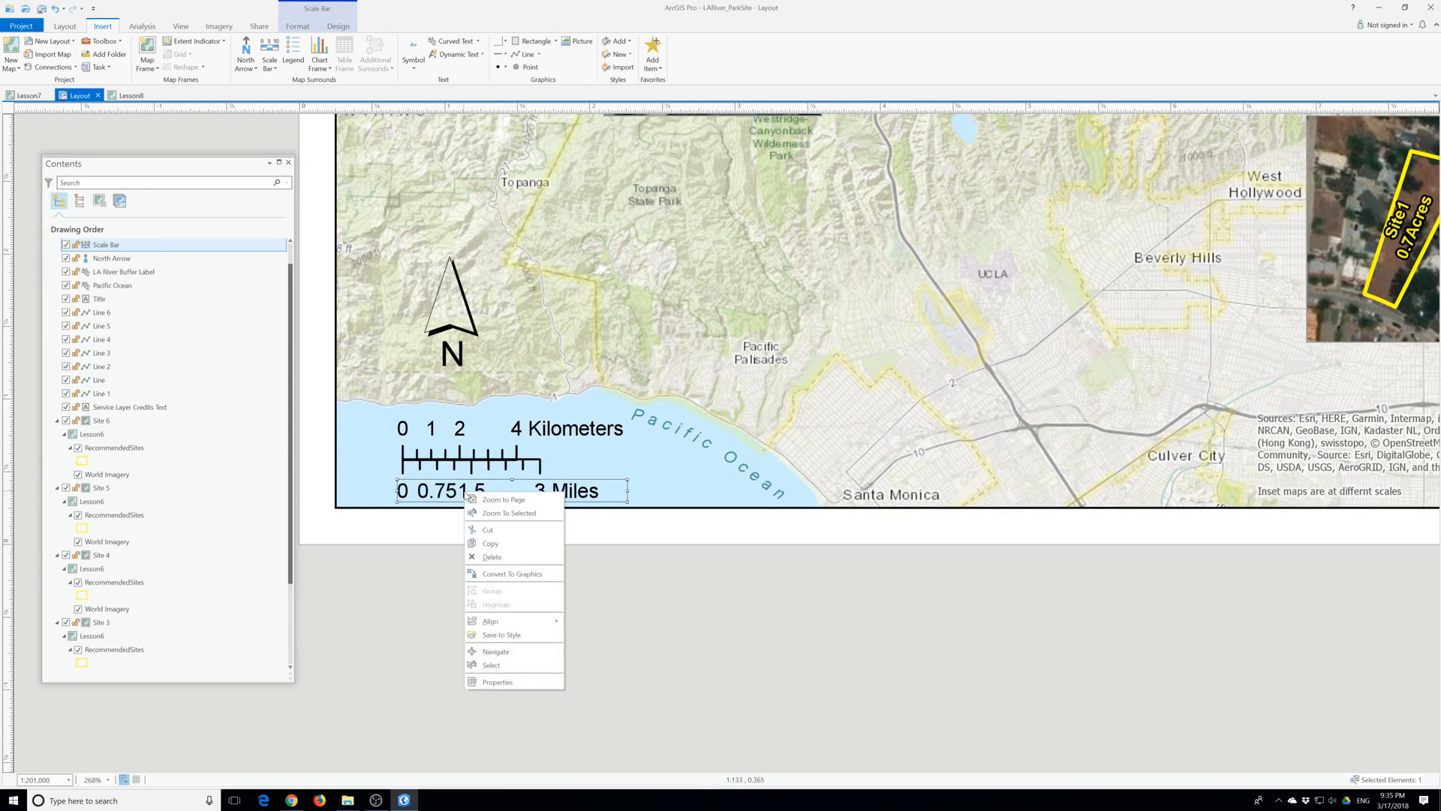
pyautogui.click(508, 574)
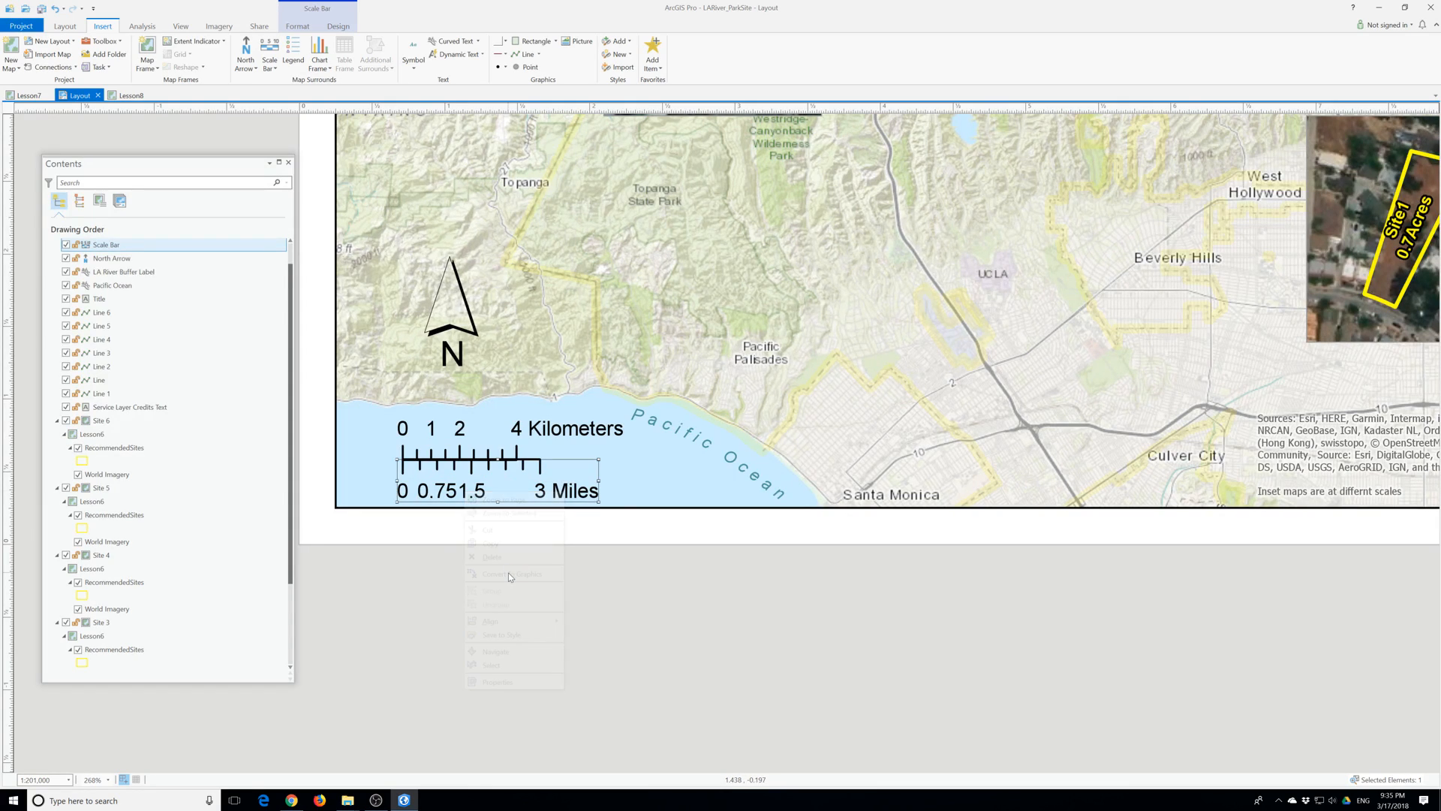
pyautogui.rightClick(494, 496)
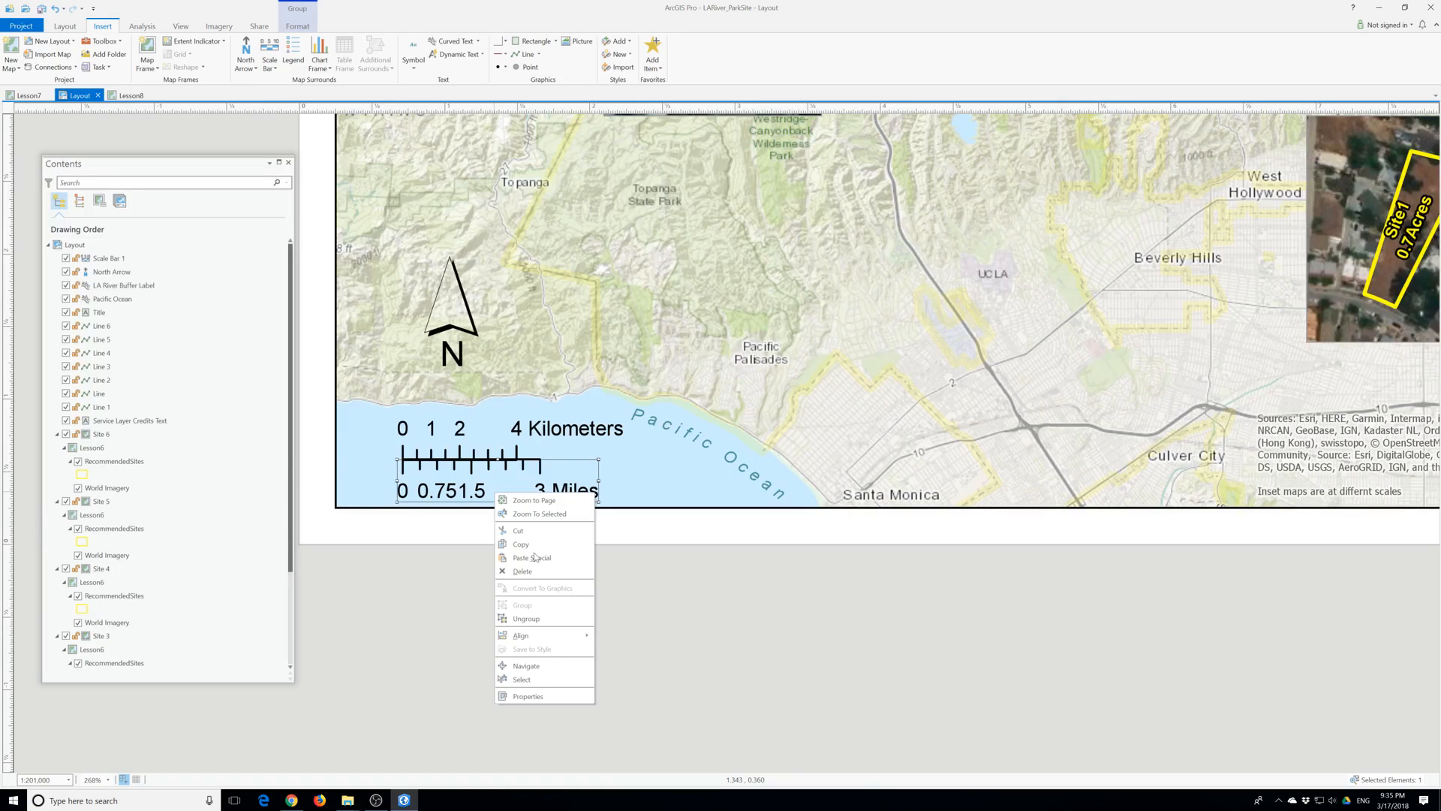
pyautogui.click(525, 618)
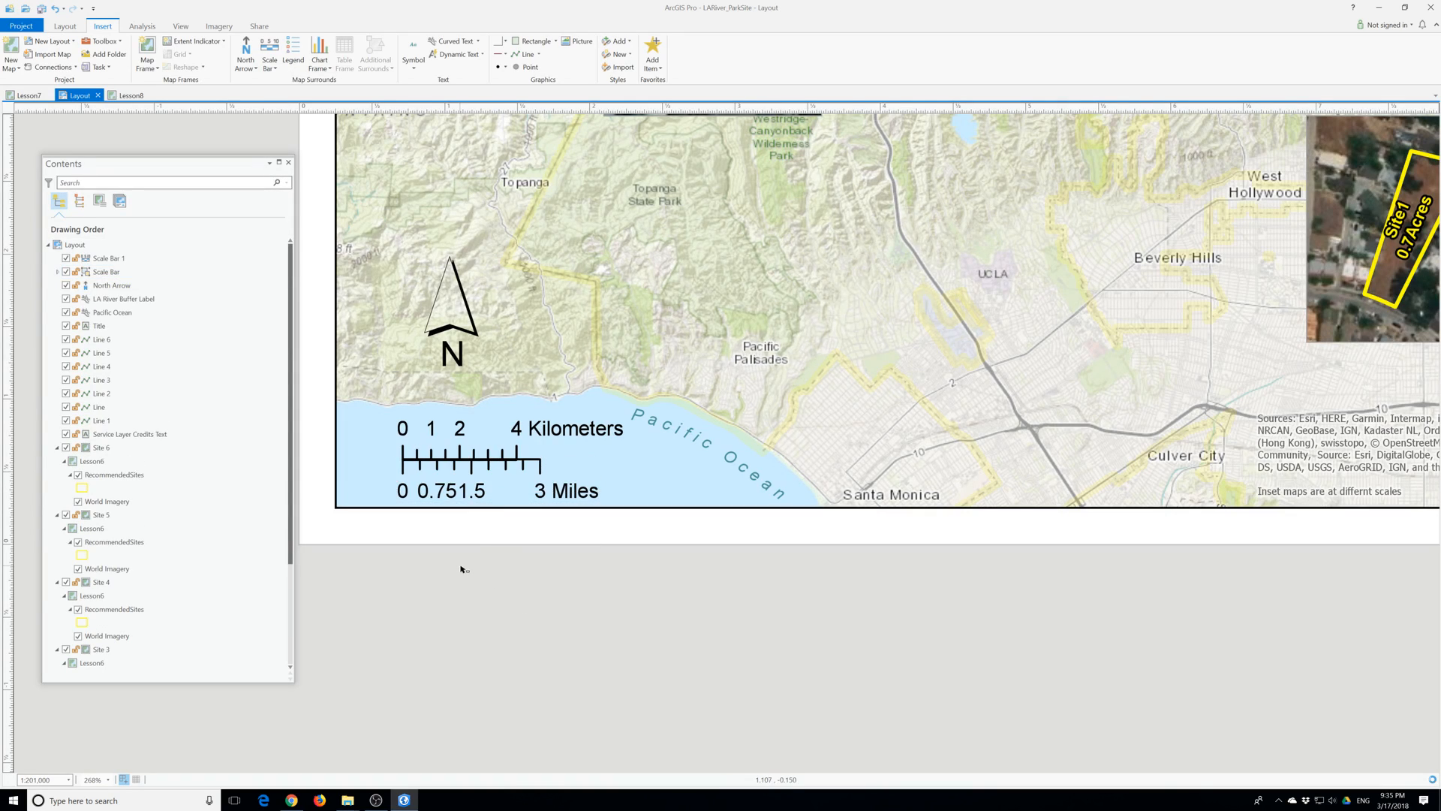
# Ungroup the mile bar's label graphics and delete the 0.75 and 1.5 labels.
pyautogui.click(478, 494)
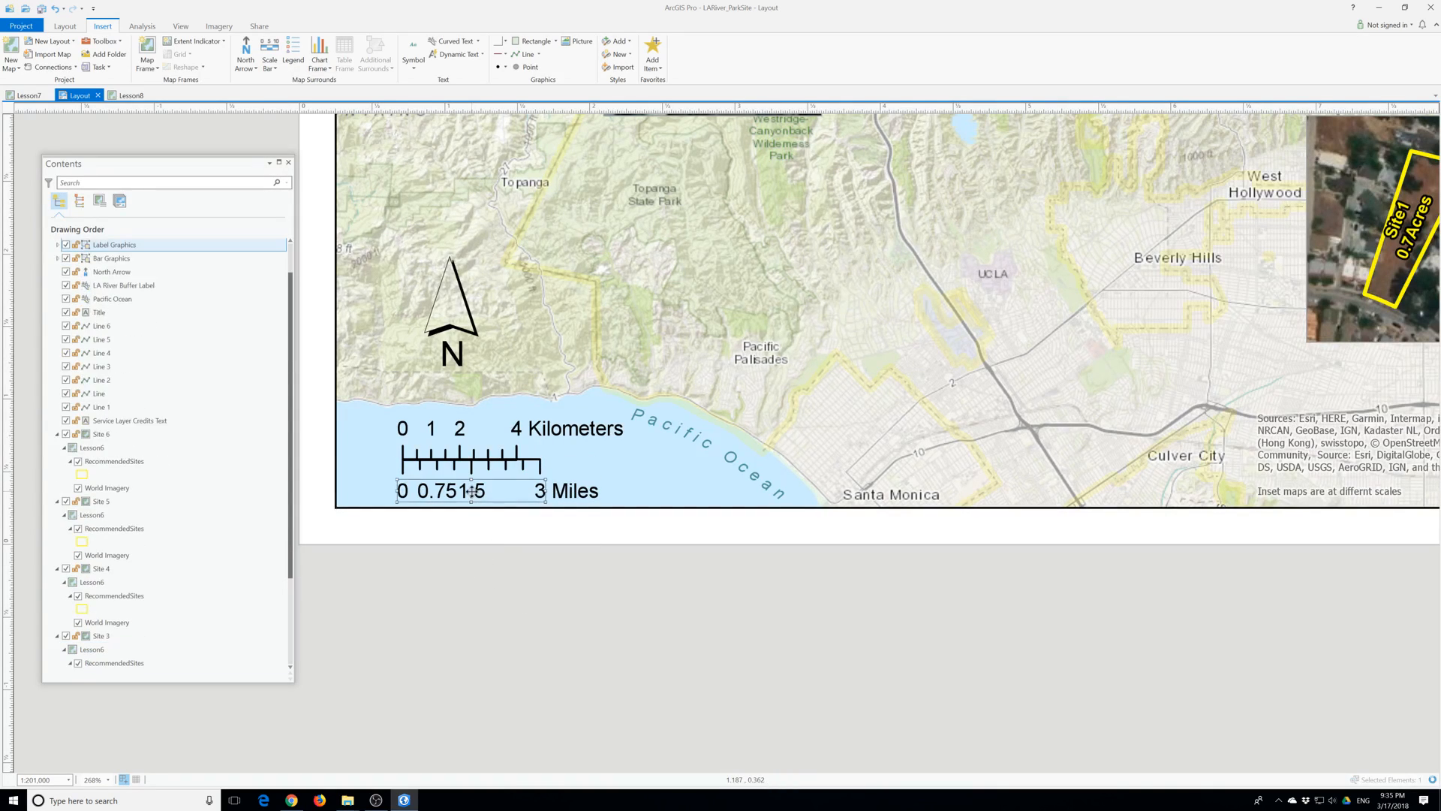
pyautogui.rightClick(473, 494)
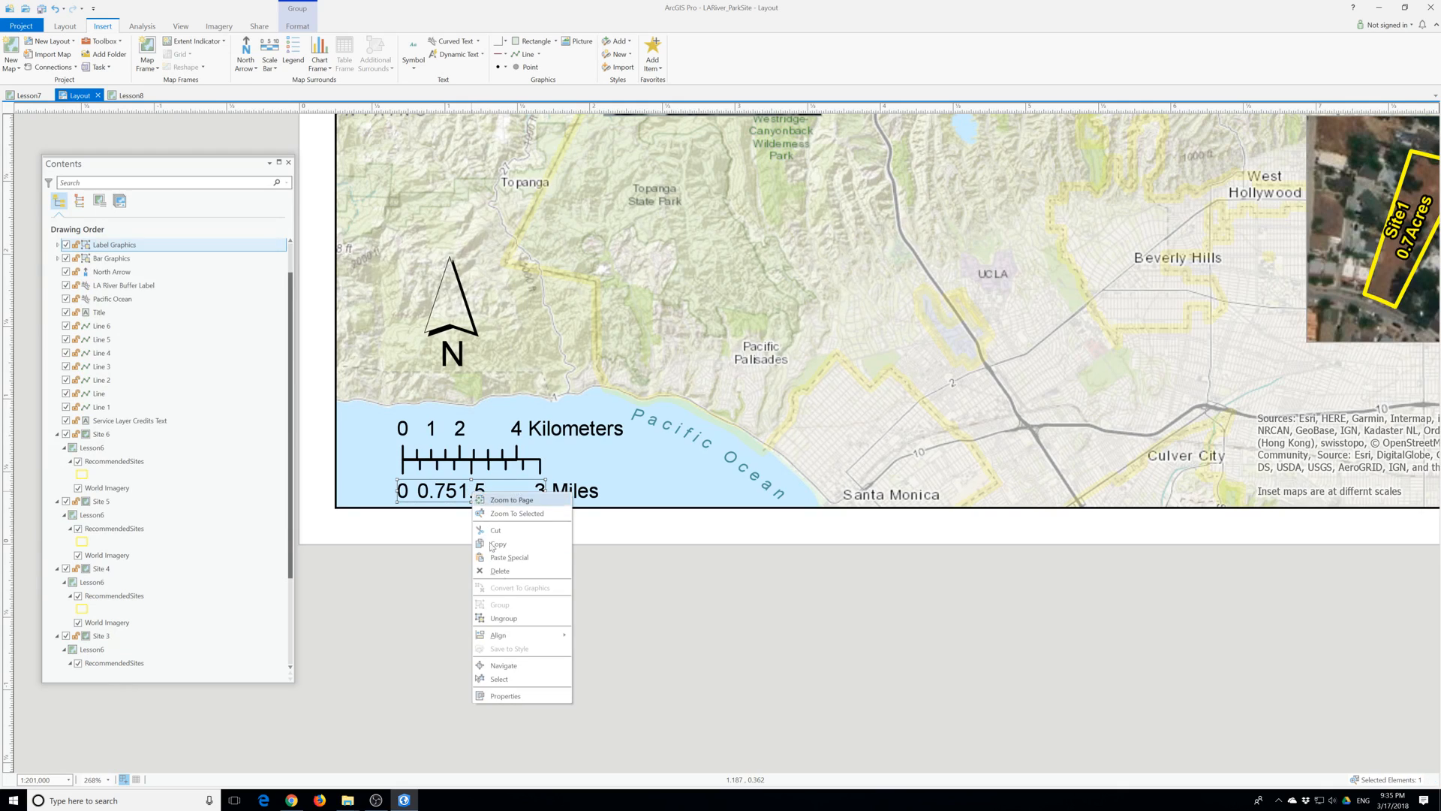
pyautogui.click(504, 616)
pyautogui.click(475, 489)
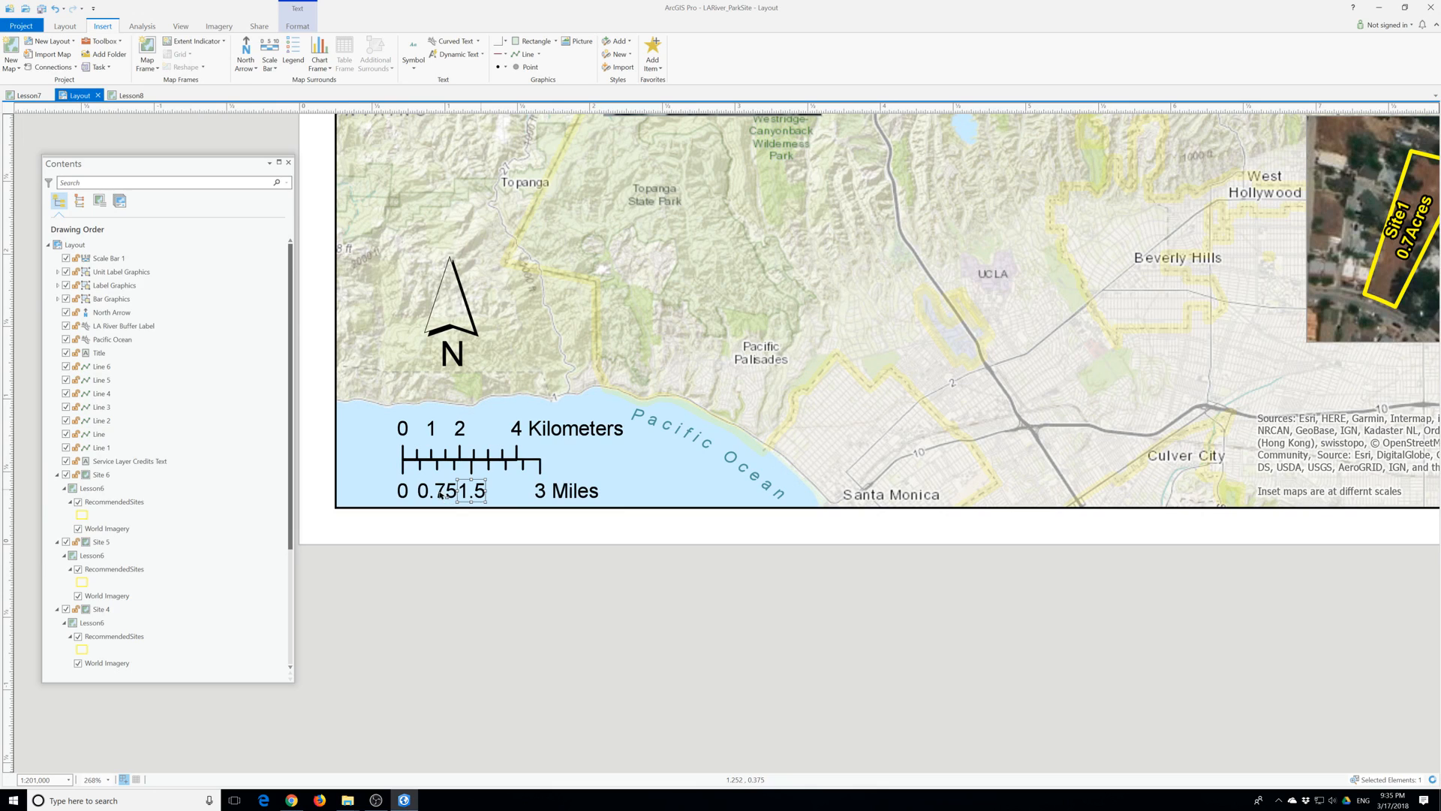
pyautogui.click(449, 494)
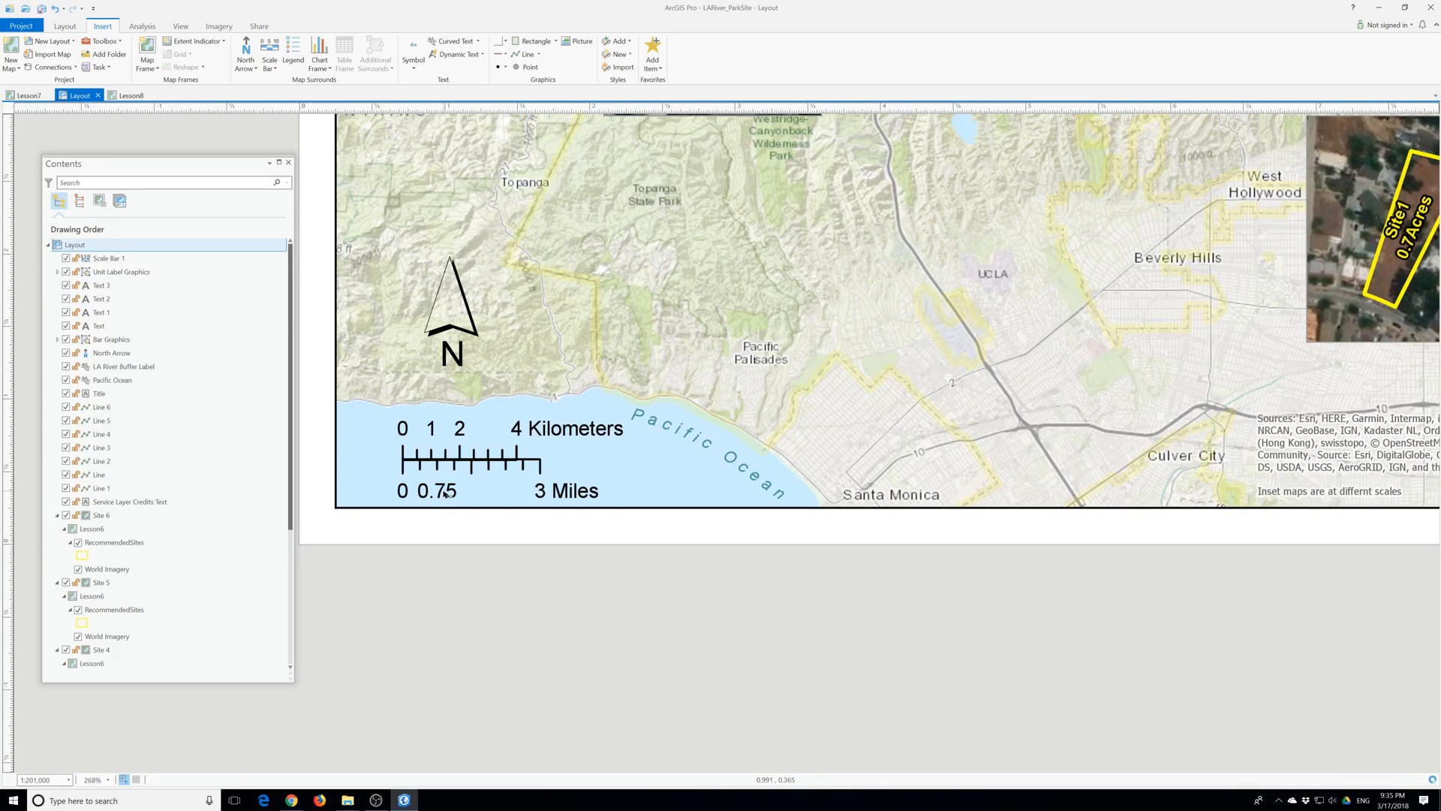
pyautogui.click(445, 493)
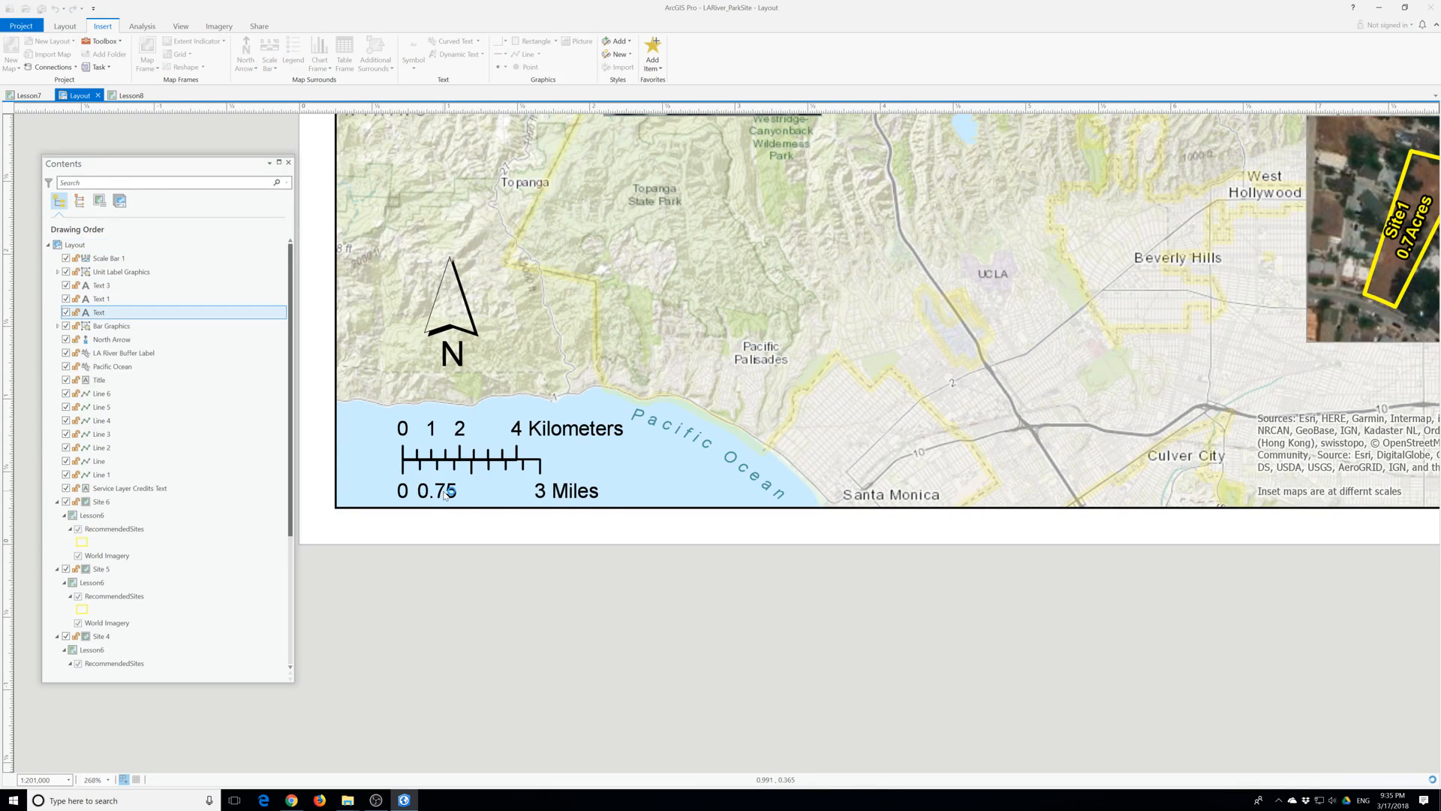
pyautogui.press('Delete')
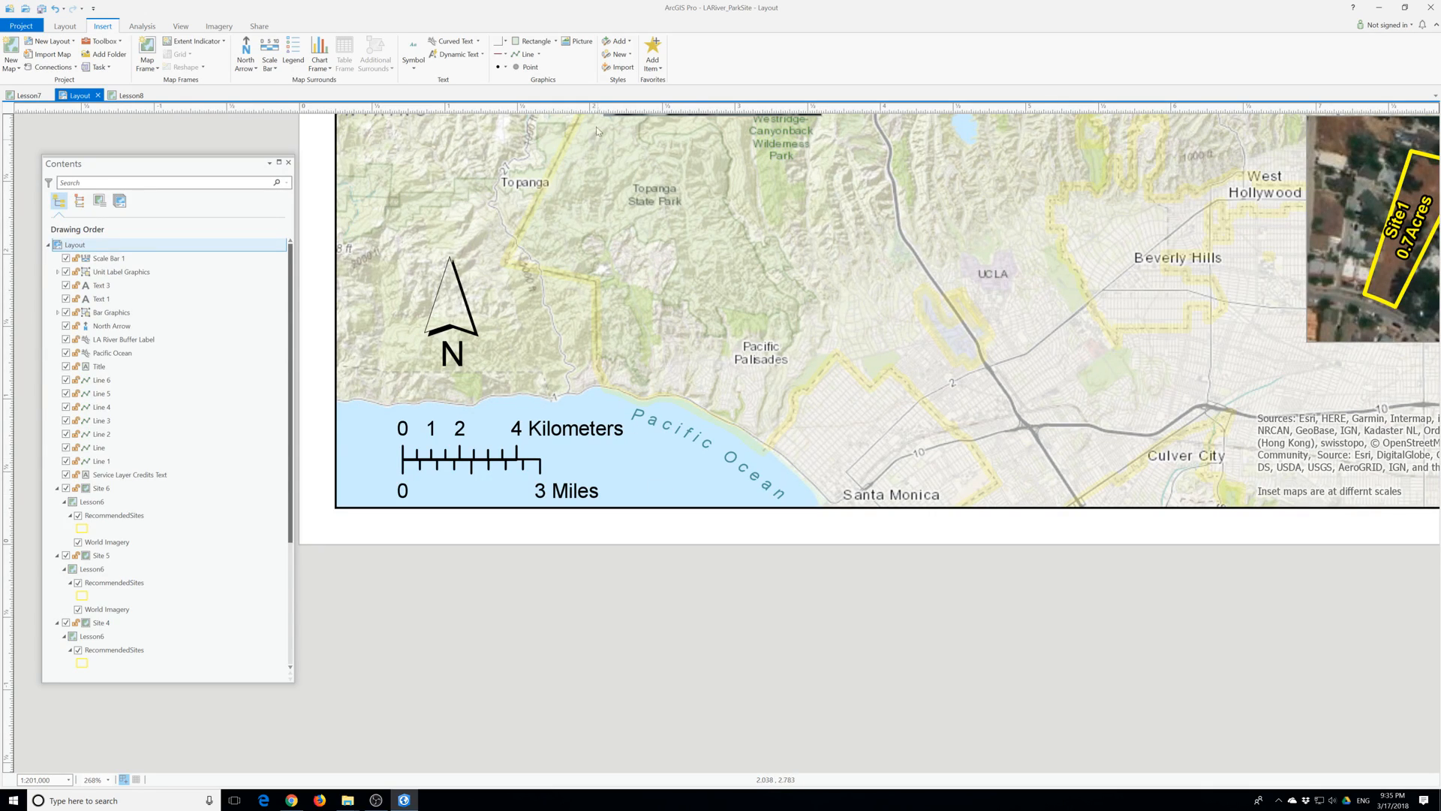
# Group the mile bar's 0 and 3 labels with the Miles unit label.
pyautogui.click(453, 436)
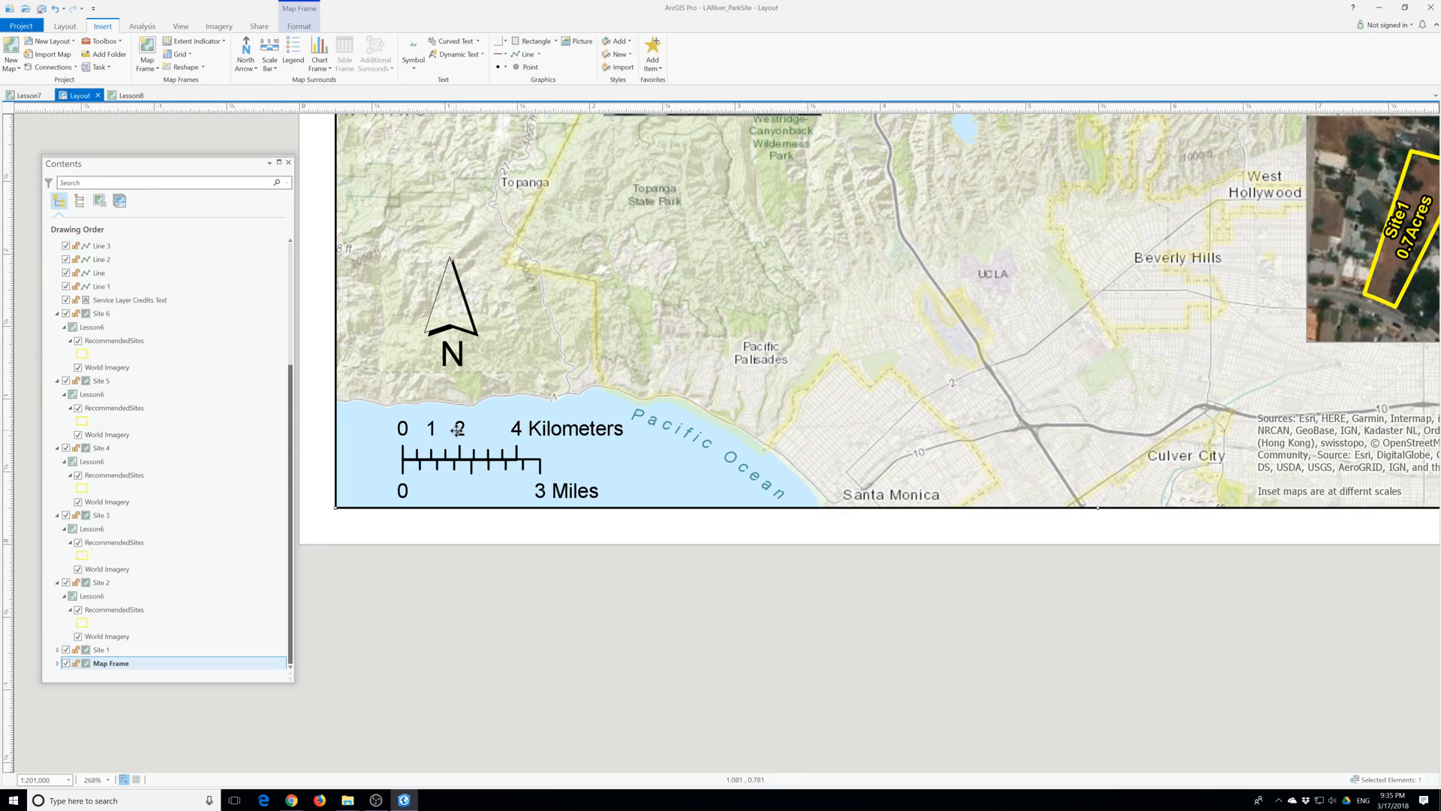
pyautogui.click(572, 493)
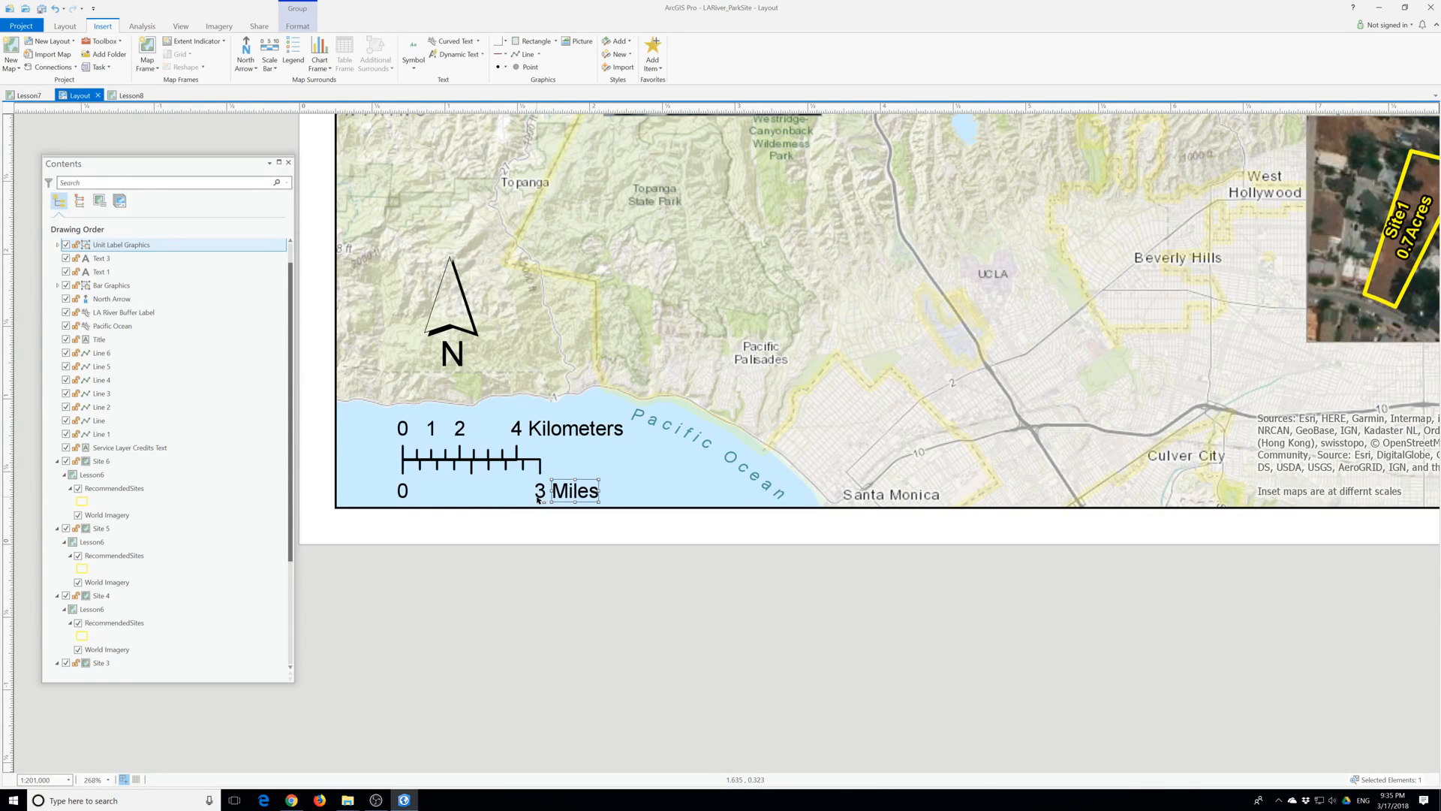
pyautogui.keyDown('shift'); pyautogui.click(541, 493); pyautogui.keyUp('shift')
pyautogui.keyDown('shift'); pyautogui.click(402, 494); pyautogui.keyUp('shift')
pyautogui.rightClick(402, 494)
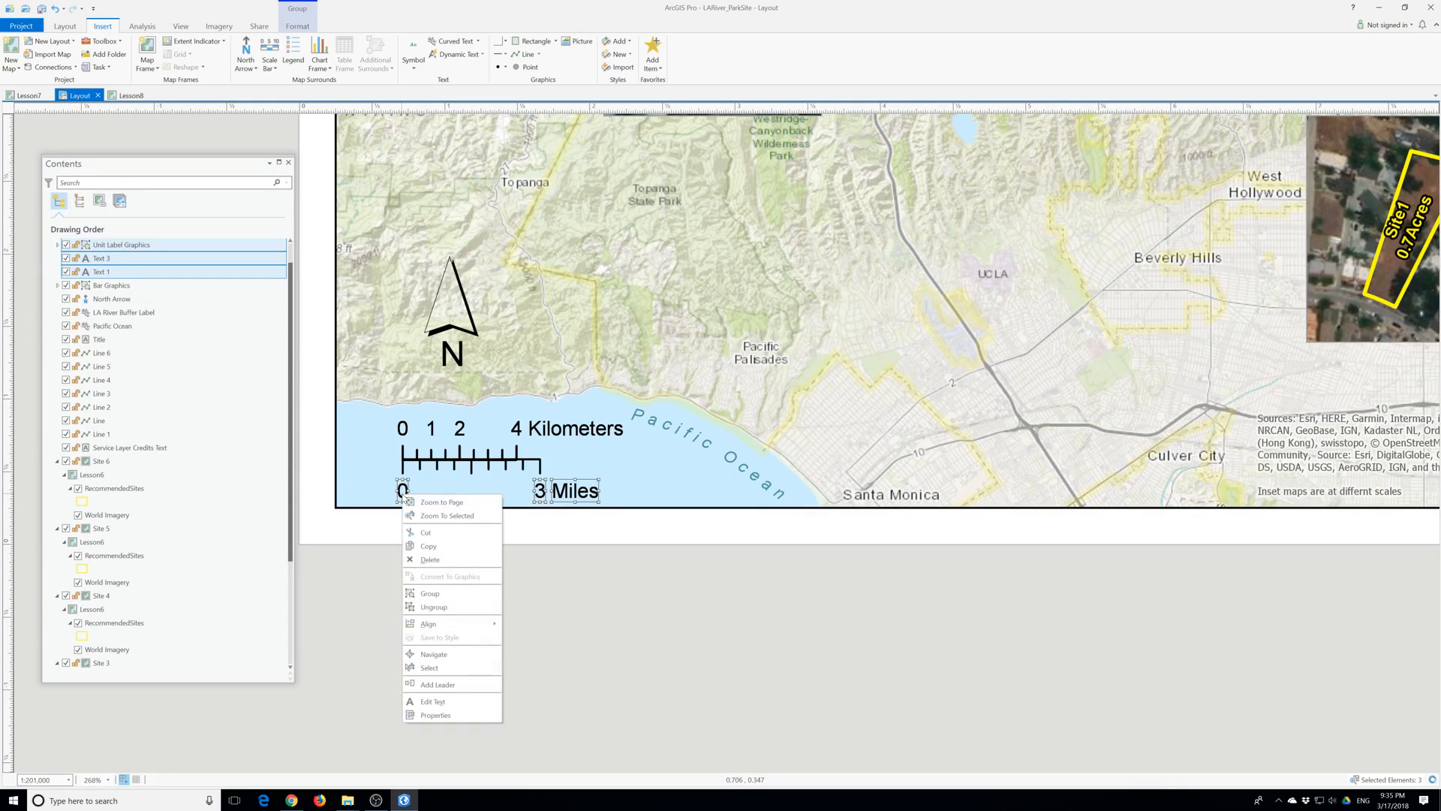
pyautogui.click(442, 594)
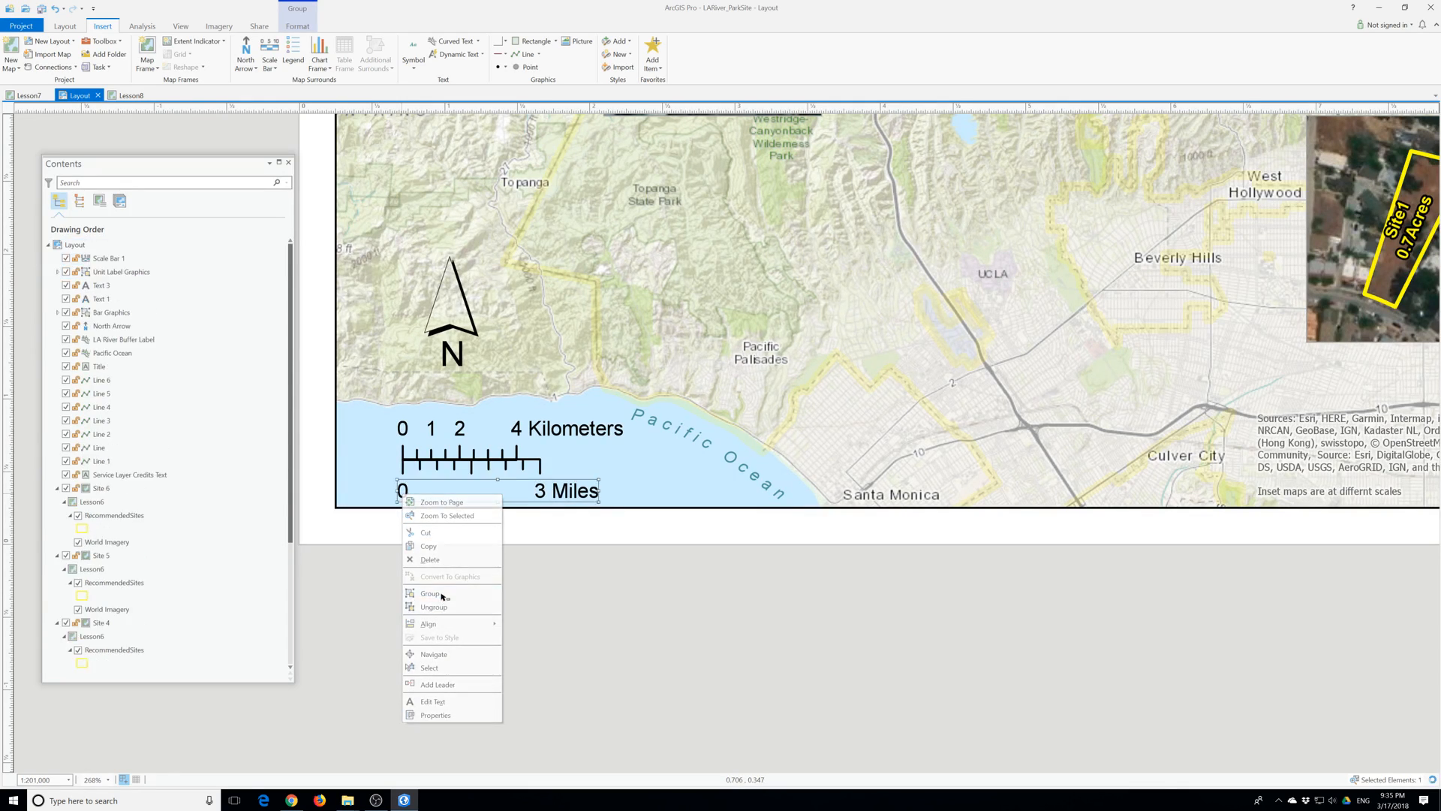
# Examine the mile label group's placement, display and general properties.
pyautogui.doubleClick(553, 493)
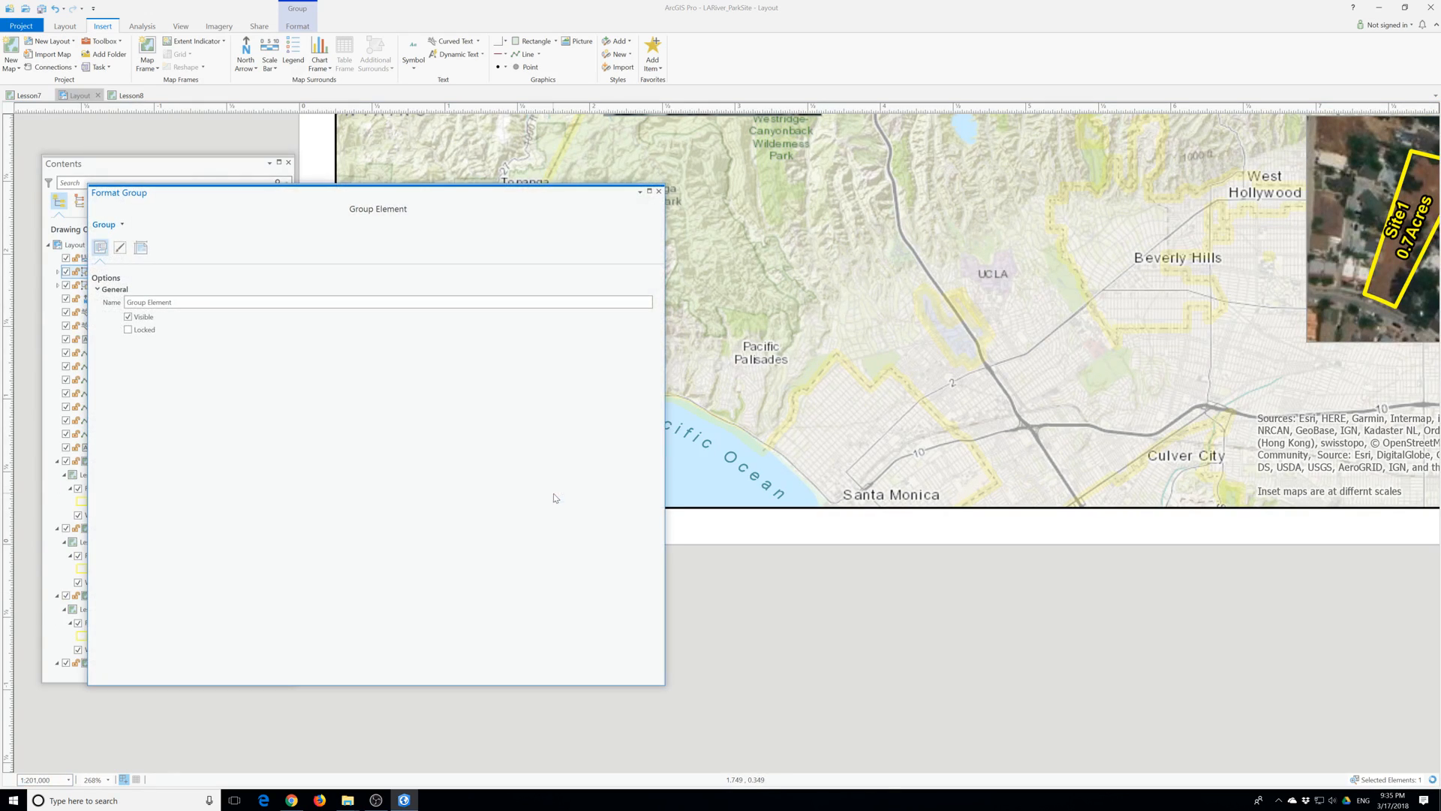
pyautogui.click(137, 250)
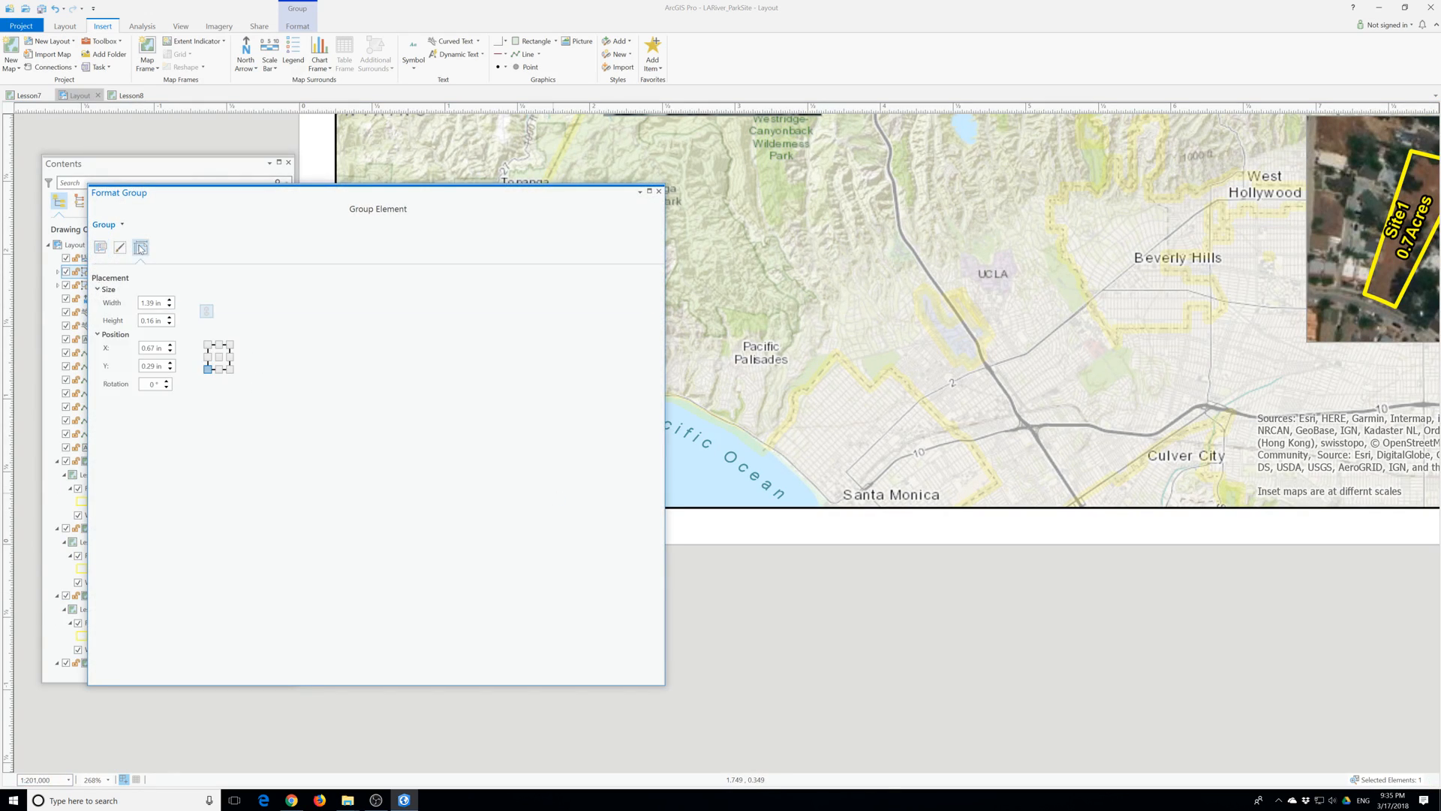
pyautogui.click(120, 249)
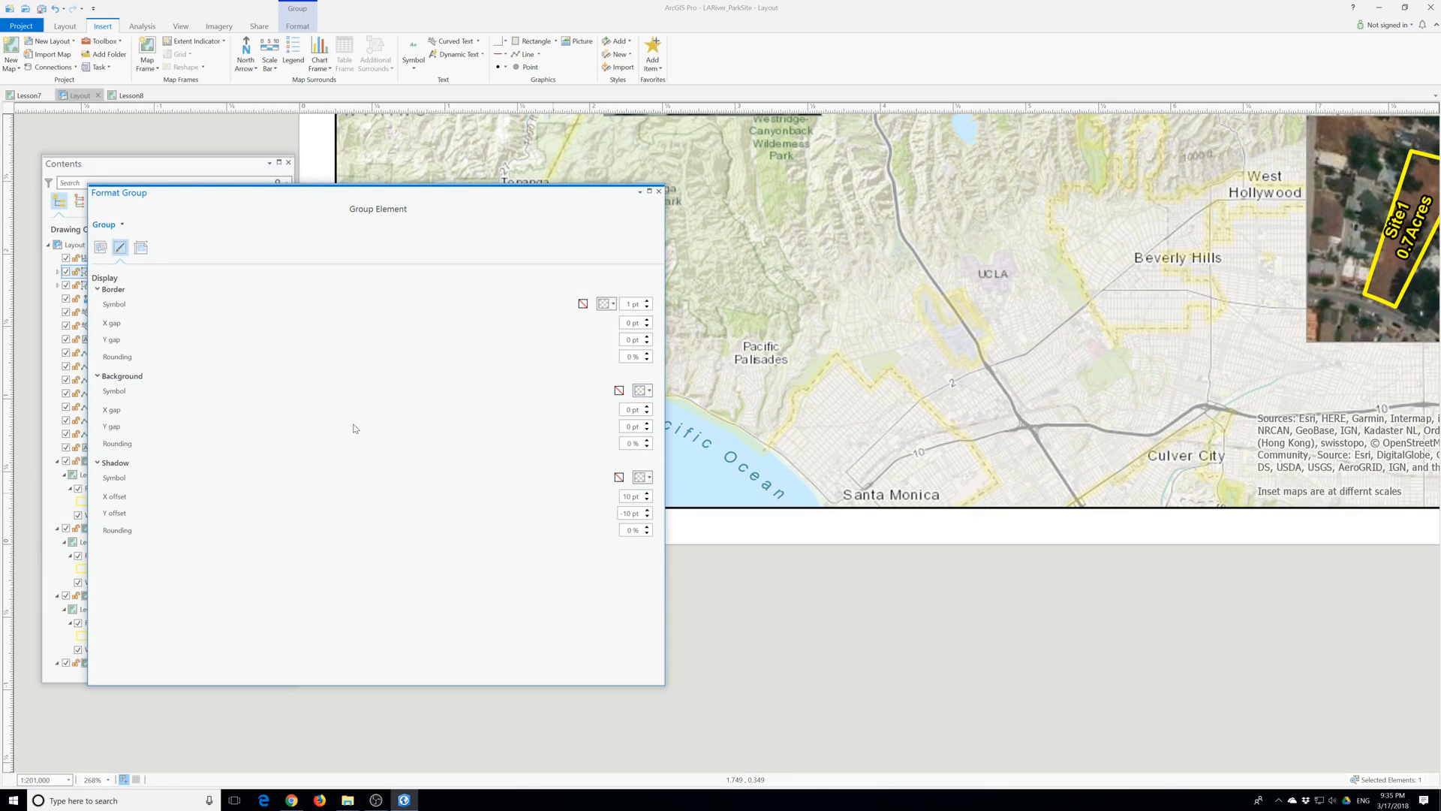
pyautogui.click(100, 249)
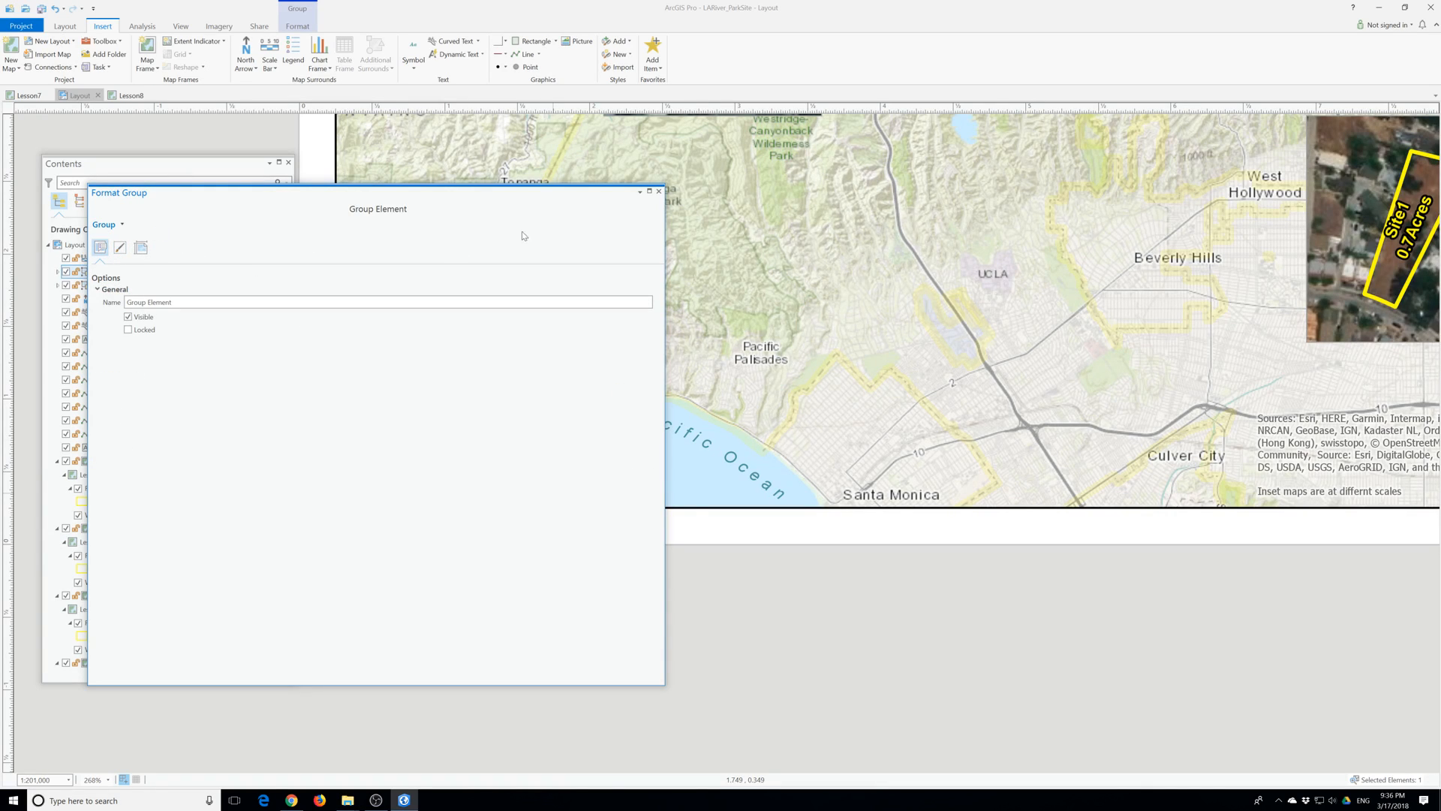
pyautogui.click(659, 192)
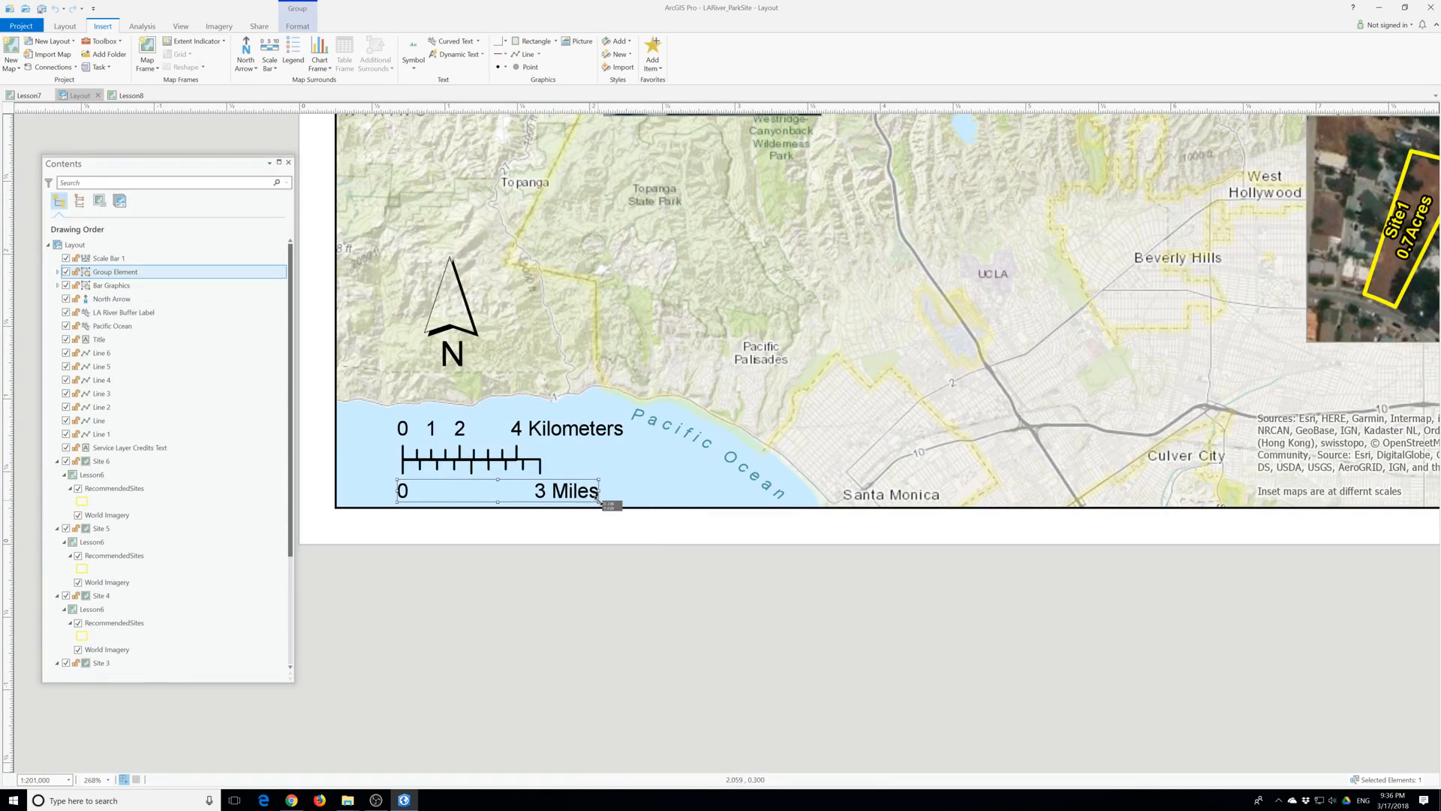
# Resize the mile label group and move it closer beneath the bar, lining up 0 and 3 with the bar's ends.
pyautogui.click(589, 496)
pyautogui.moveTo(589, 496); pyautogui.dragTo(511, 496)
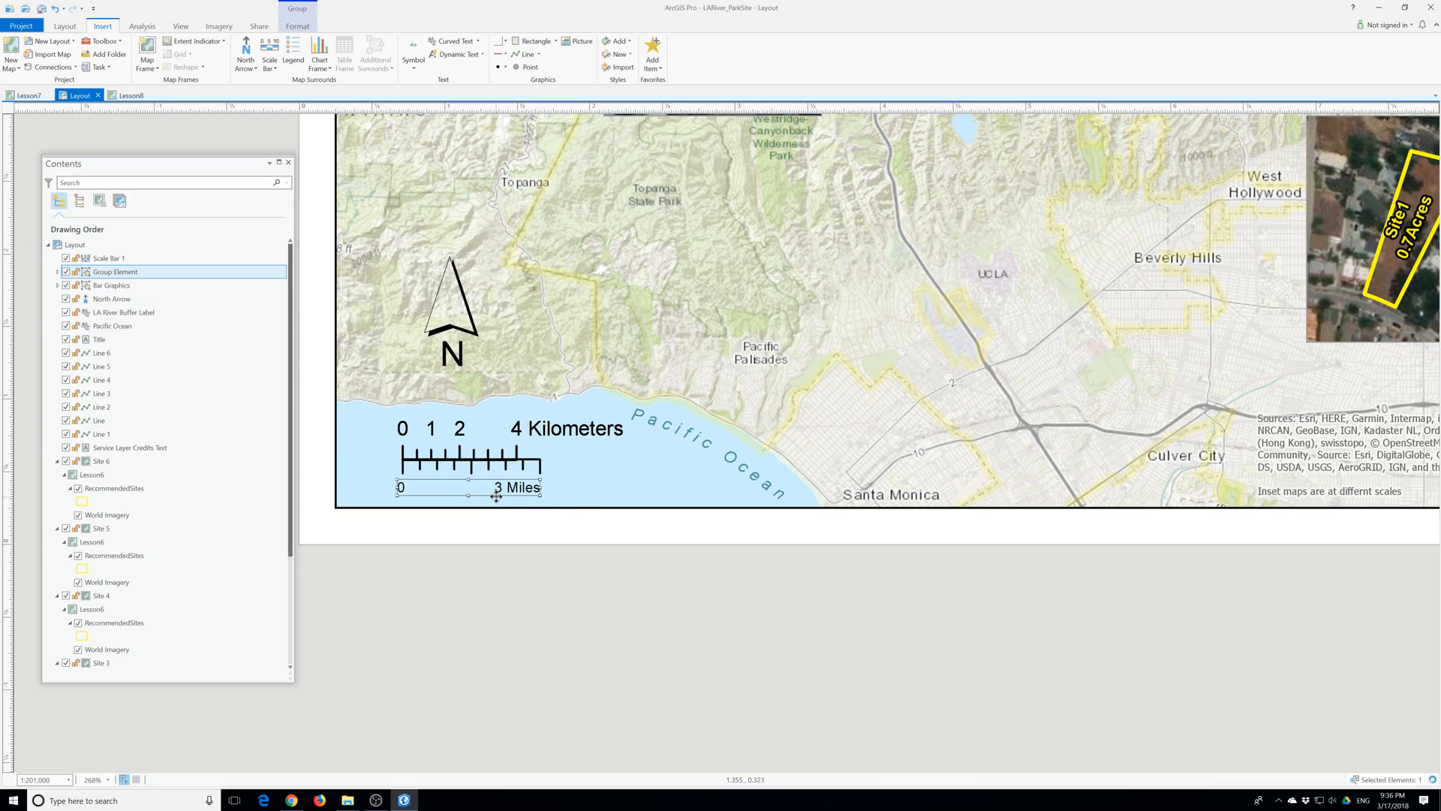
pyautogui.moveTo(530, 496); pyautogui.dragTo(549, 498)
pyautogui.moveTo(418, 488); pyautogui.dragTo(391, 489)
pyautogui.moveTo(490, 482); pyautogui.dragTo(604, 489)
pyautogui.moveTo(499, 499); pyautogui.dragTo(504, 498)
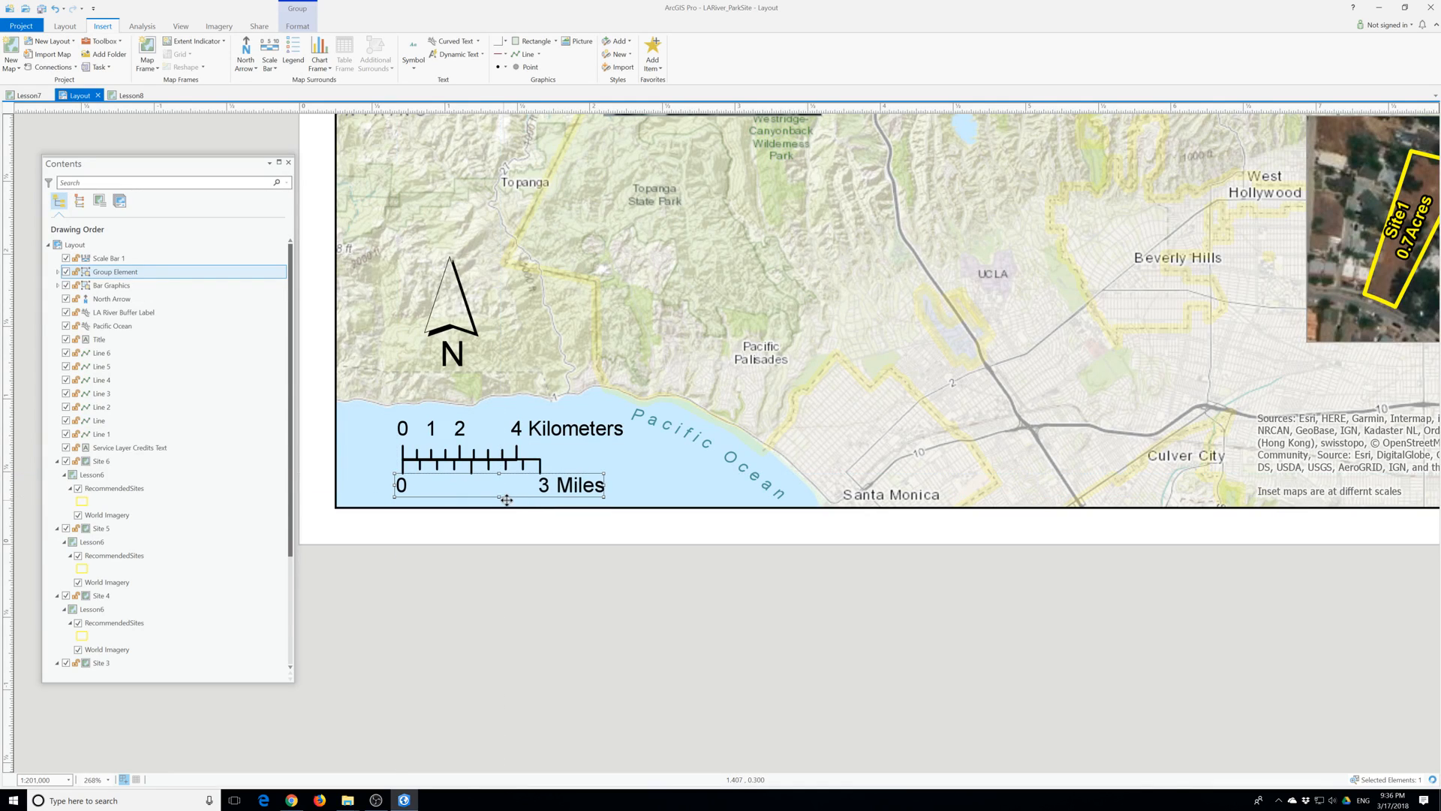
pyautogui.moveTo(605, 498); pyautogui.dragTo(600, 496)
# Convert the kilometer scale bar to graphics and ungroup it into bar, label and unit label graphics.
pyautogui.click(486, 430)
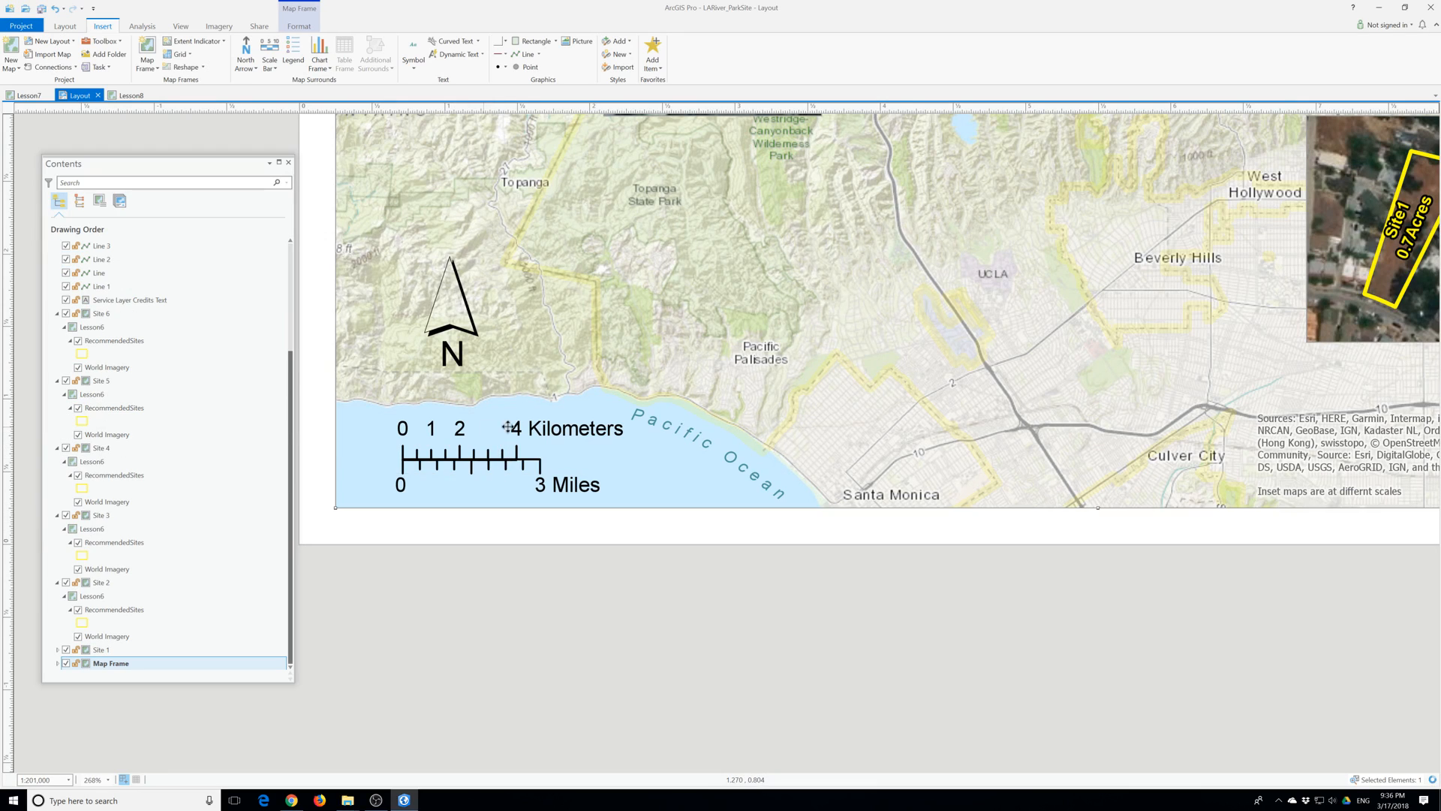
pyautogui.click(557, 430)
pyautogui.rightClick(558, 432)
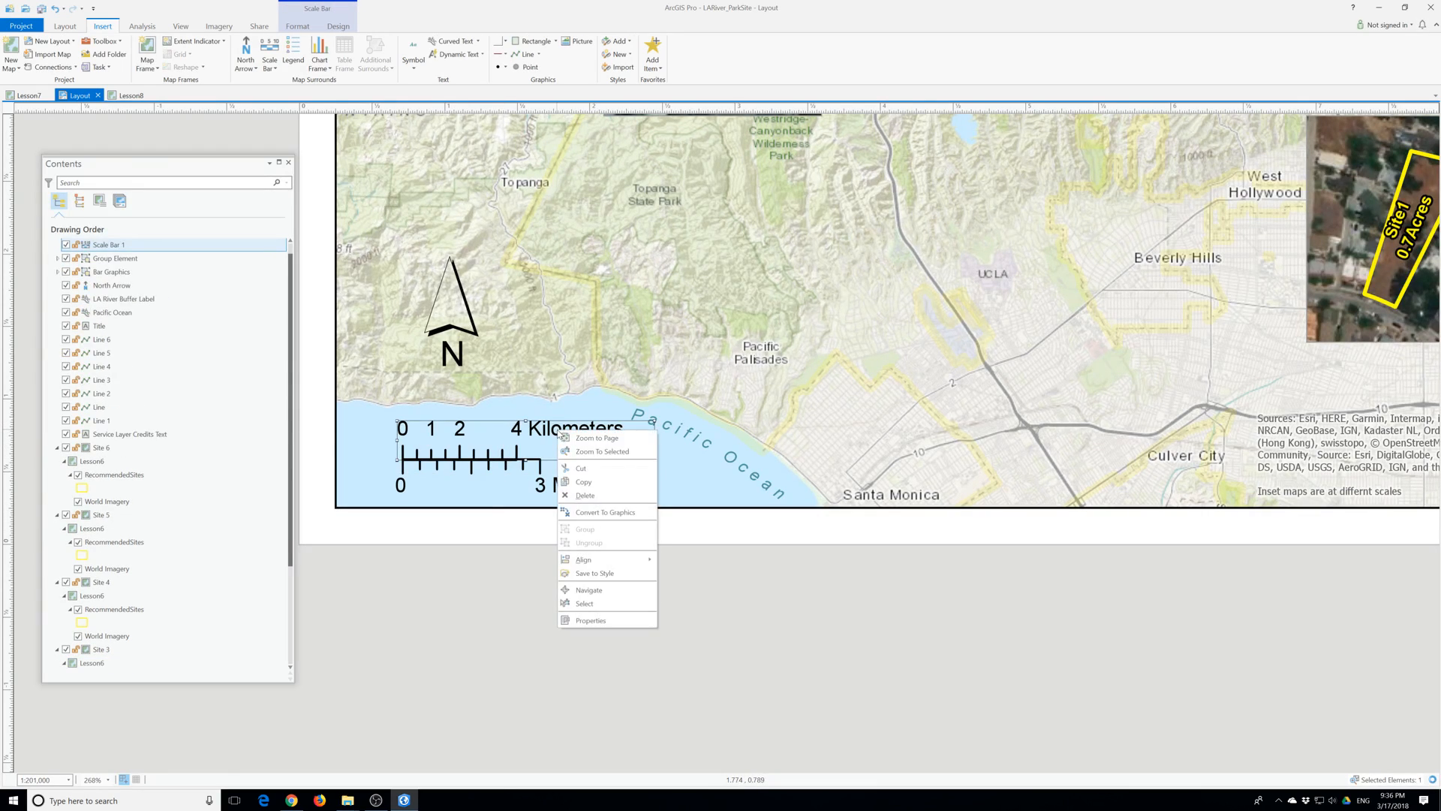
pyautogui.click(601, 512)
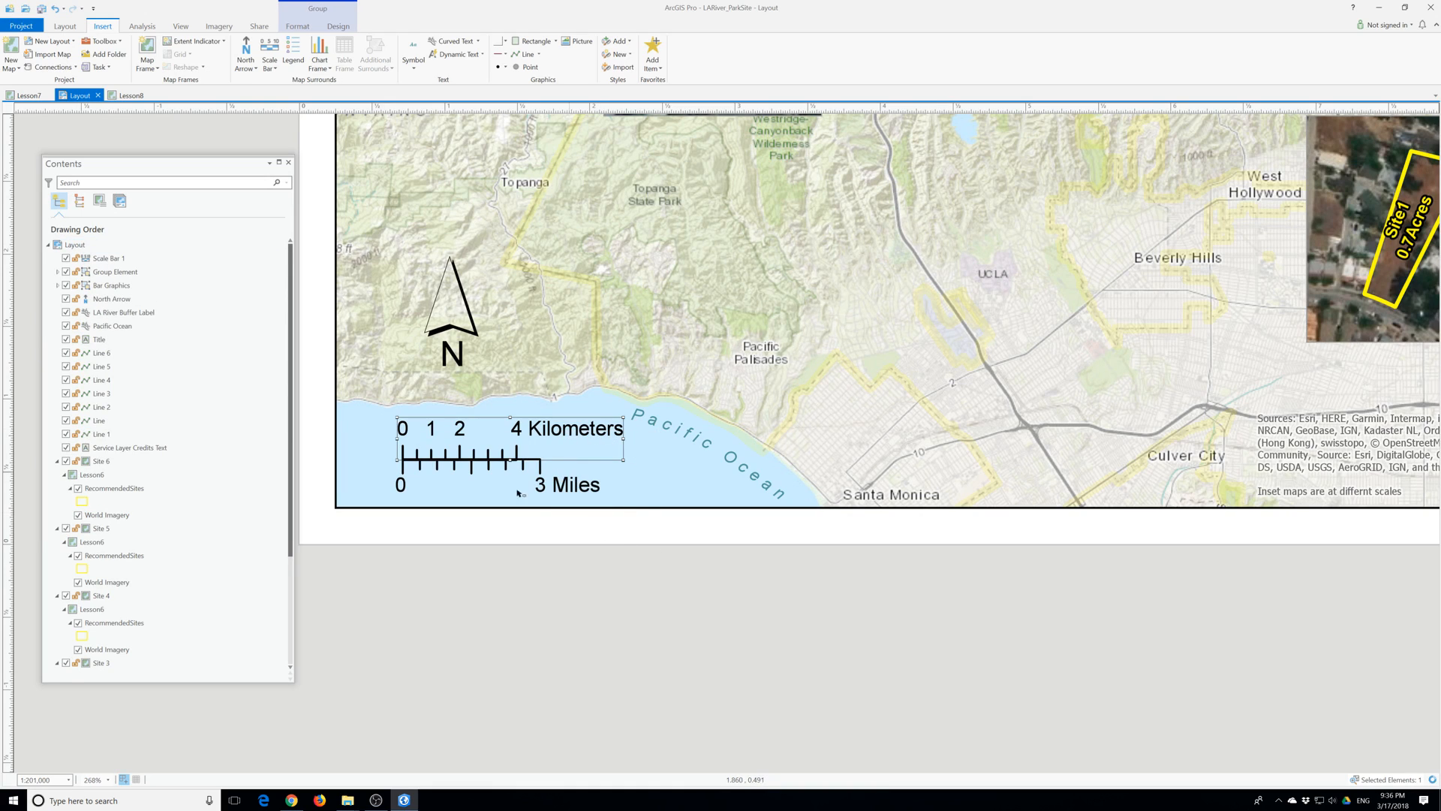
pyautogui.click(484, 530)
pyautogui.click(543, 430)
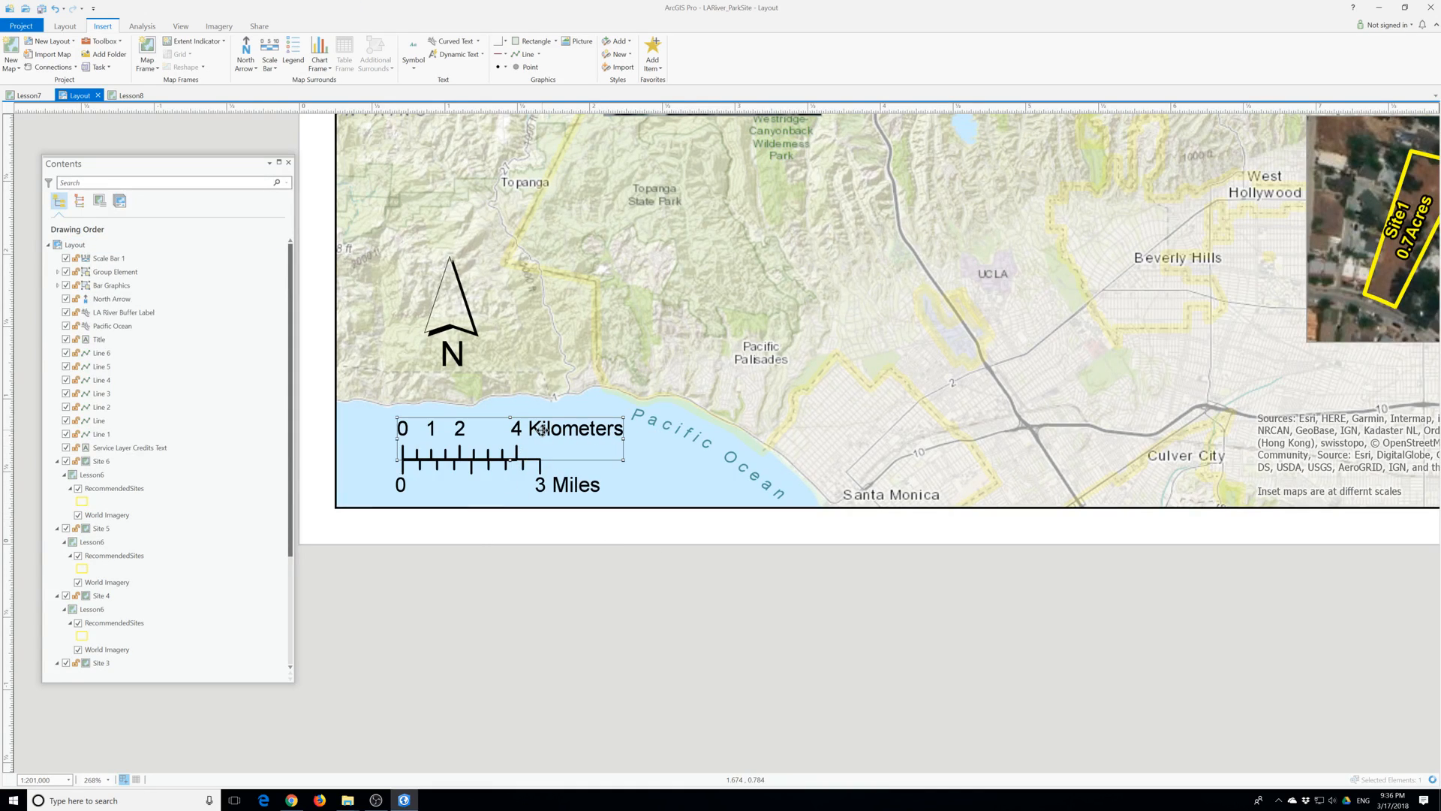
pyautogui.rightClick(543, 431)
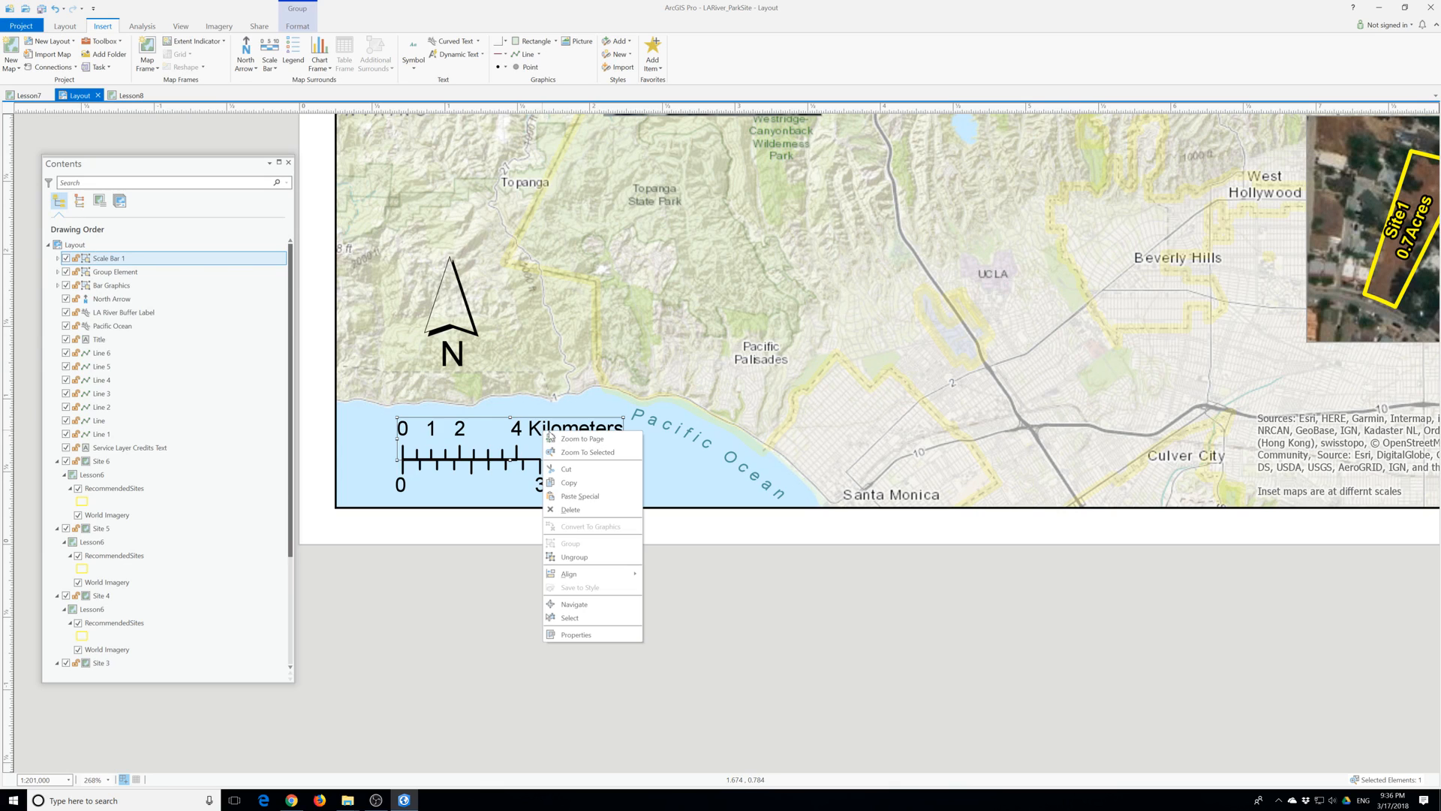
pyautogui.click(575, 557)
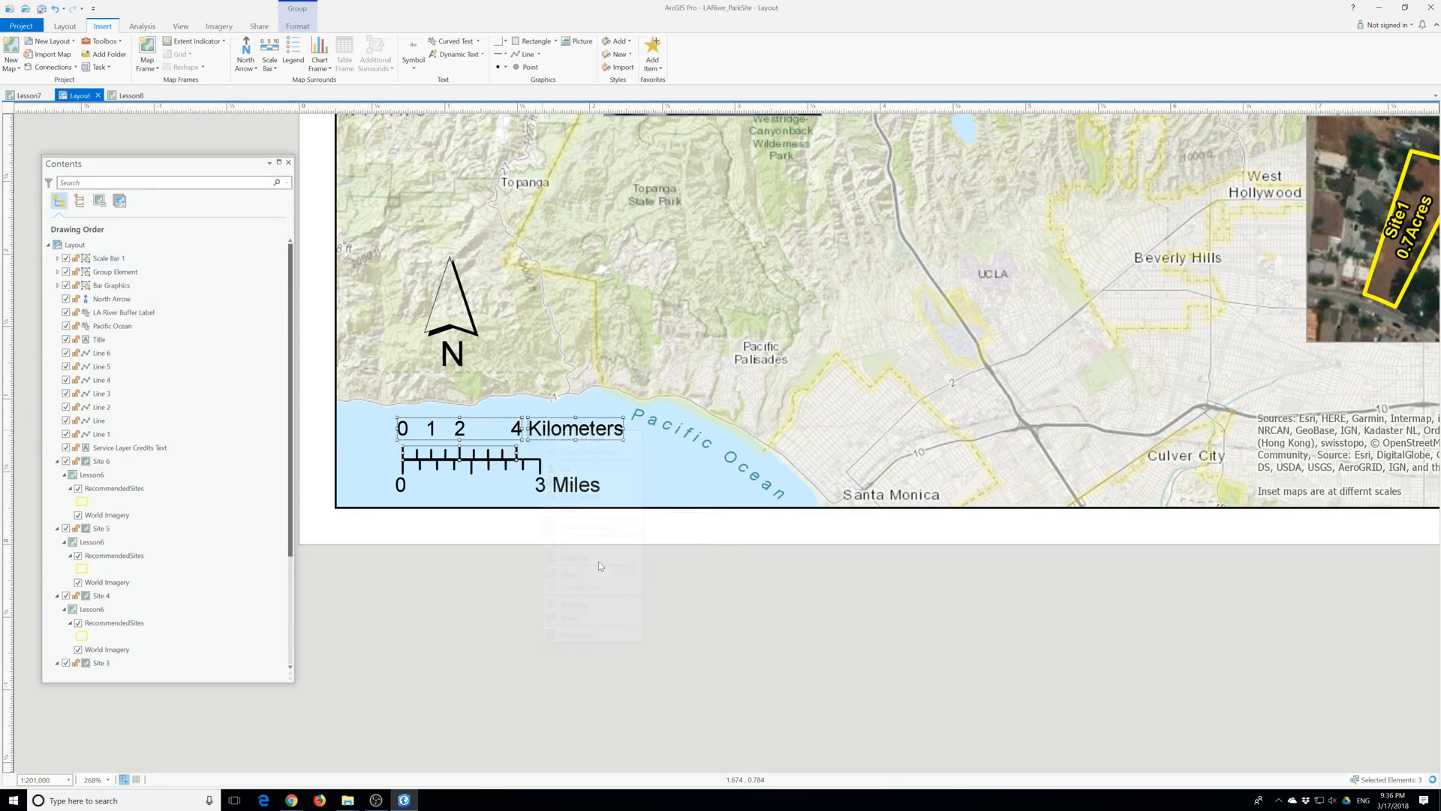
pyautogui.click(521, 520)
# Ungroup the kilometer bar's label graphics and delete the 1 and 2 labels.
pyautogui.click(460, 429)
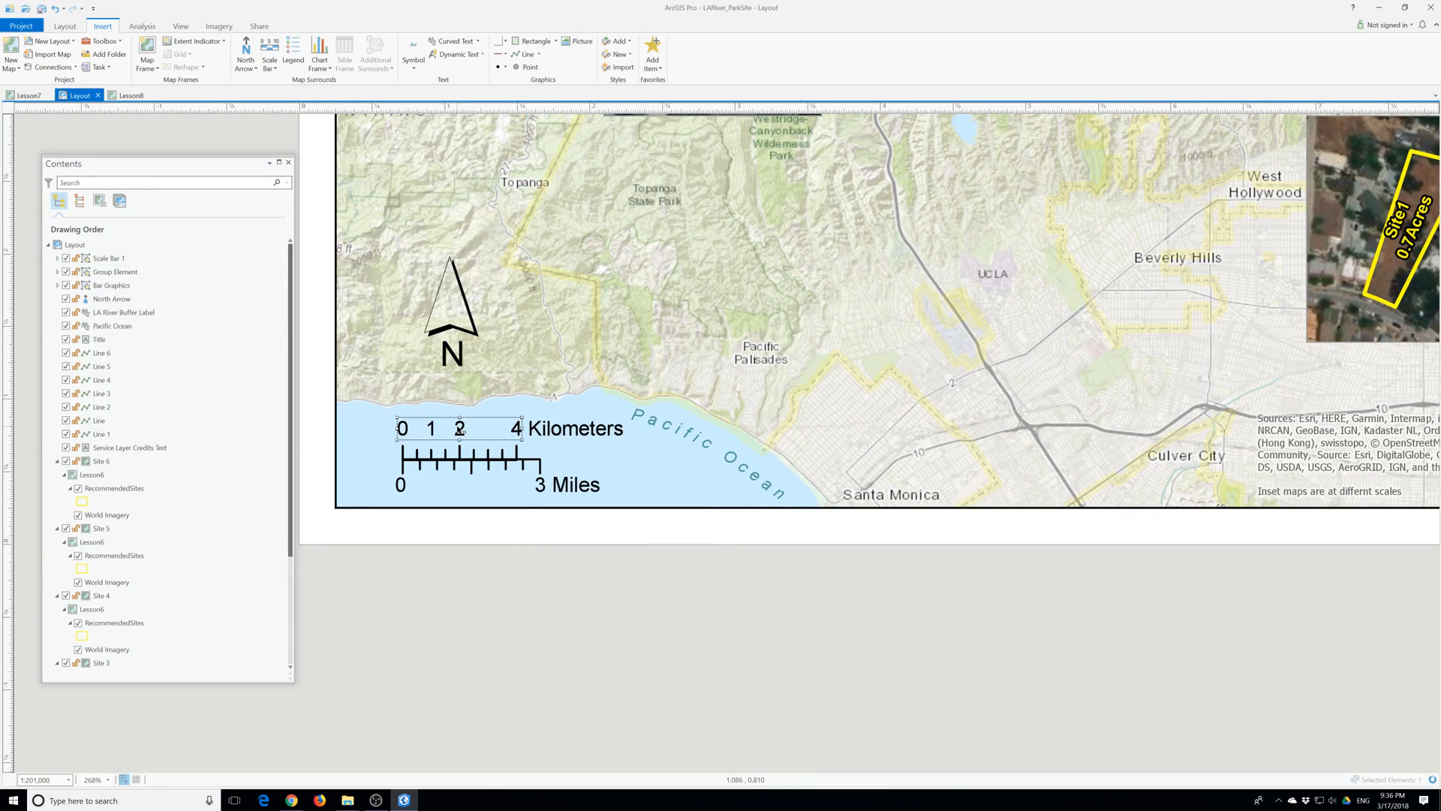
pyautogui.rightClick(460, 430)
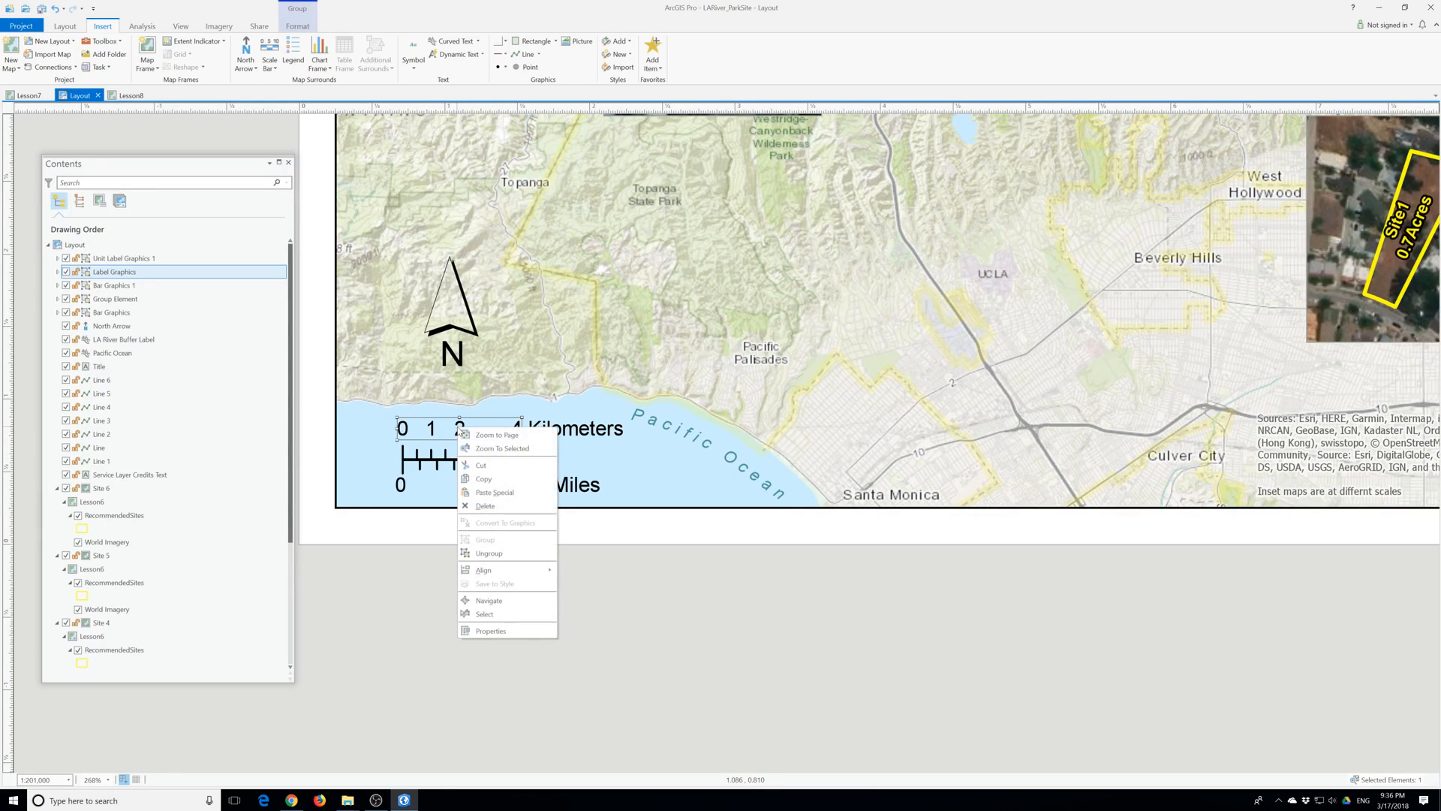
pyautogui.click(488, 554)
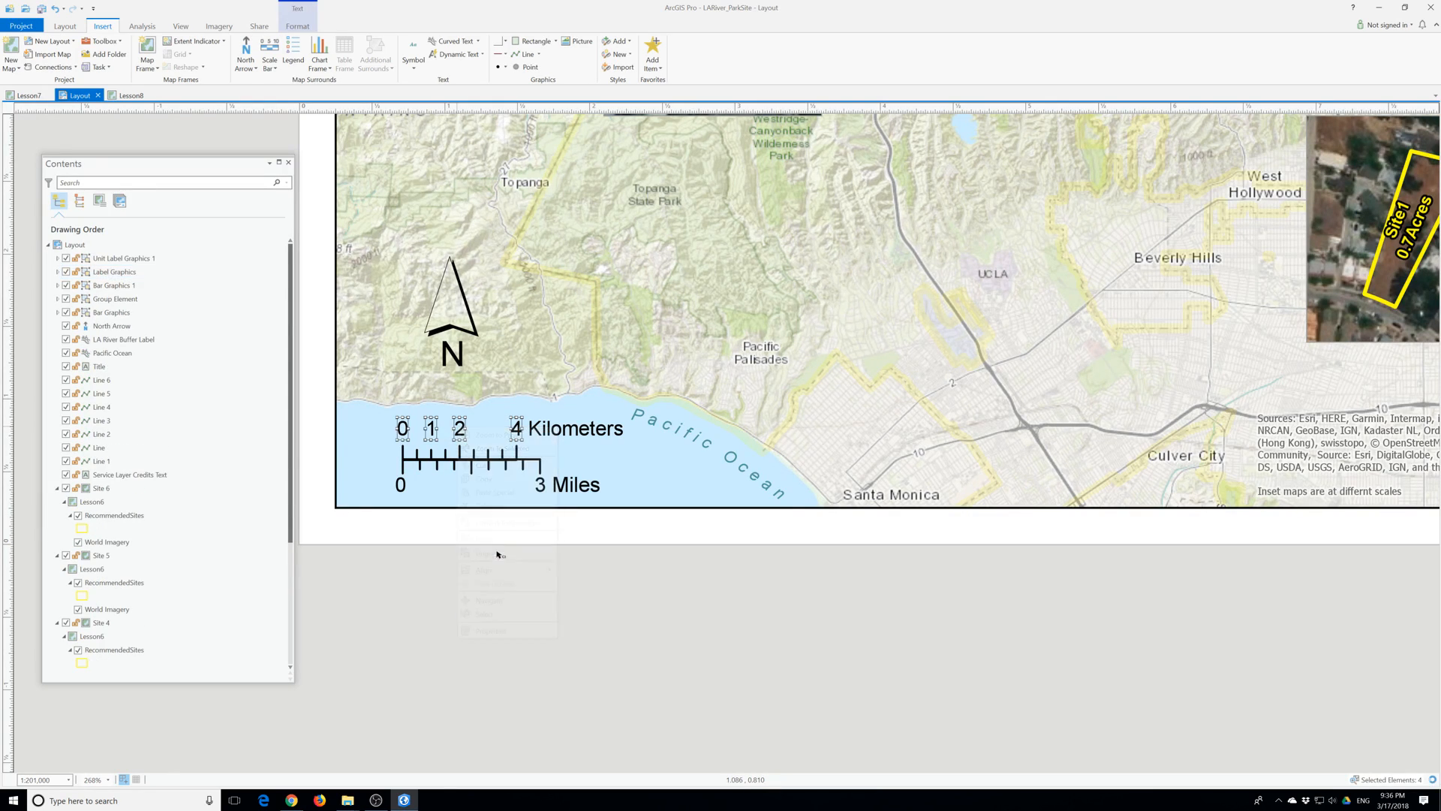
pyautogui.click(459, 431)
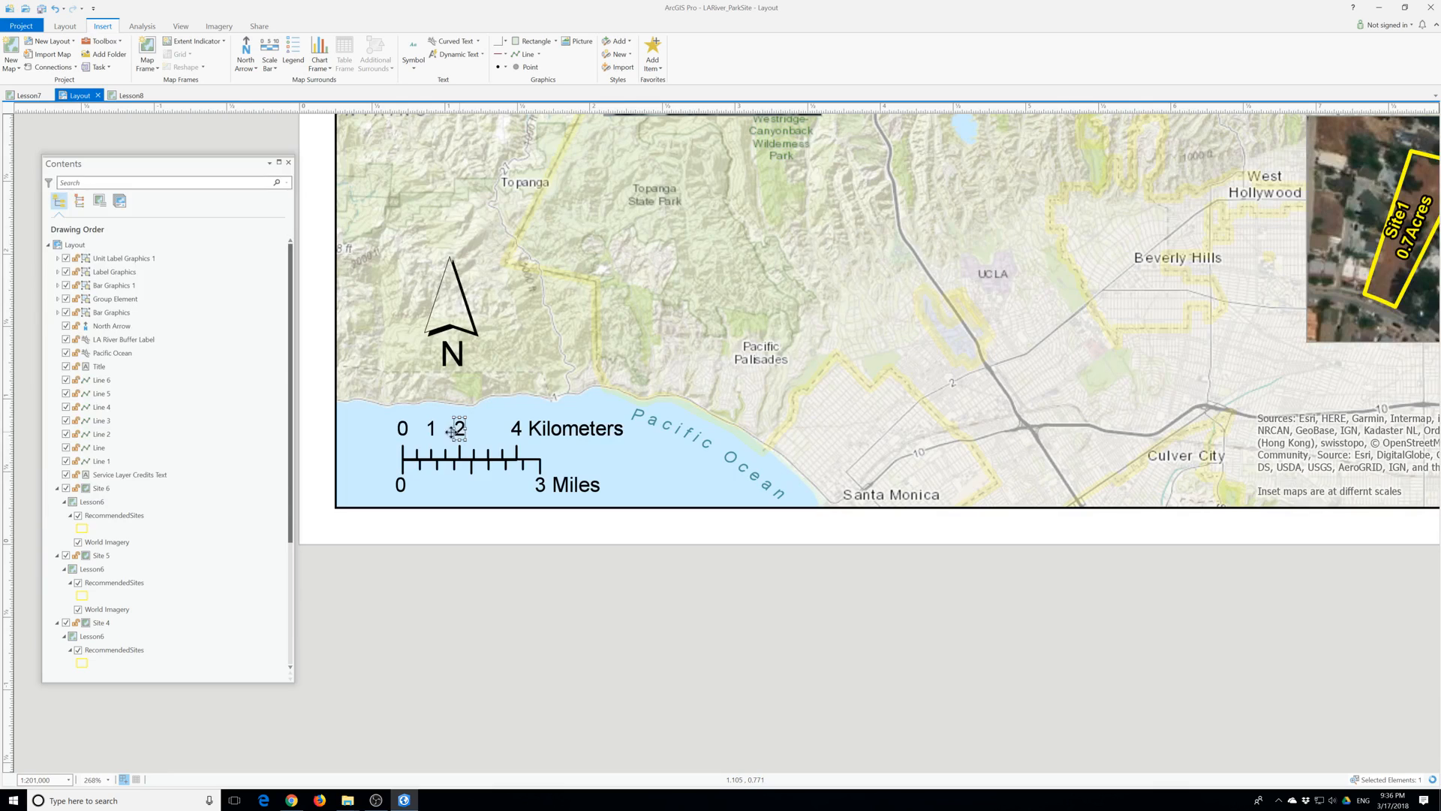
pyautogui.click(443, 435)
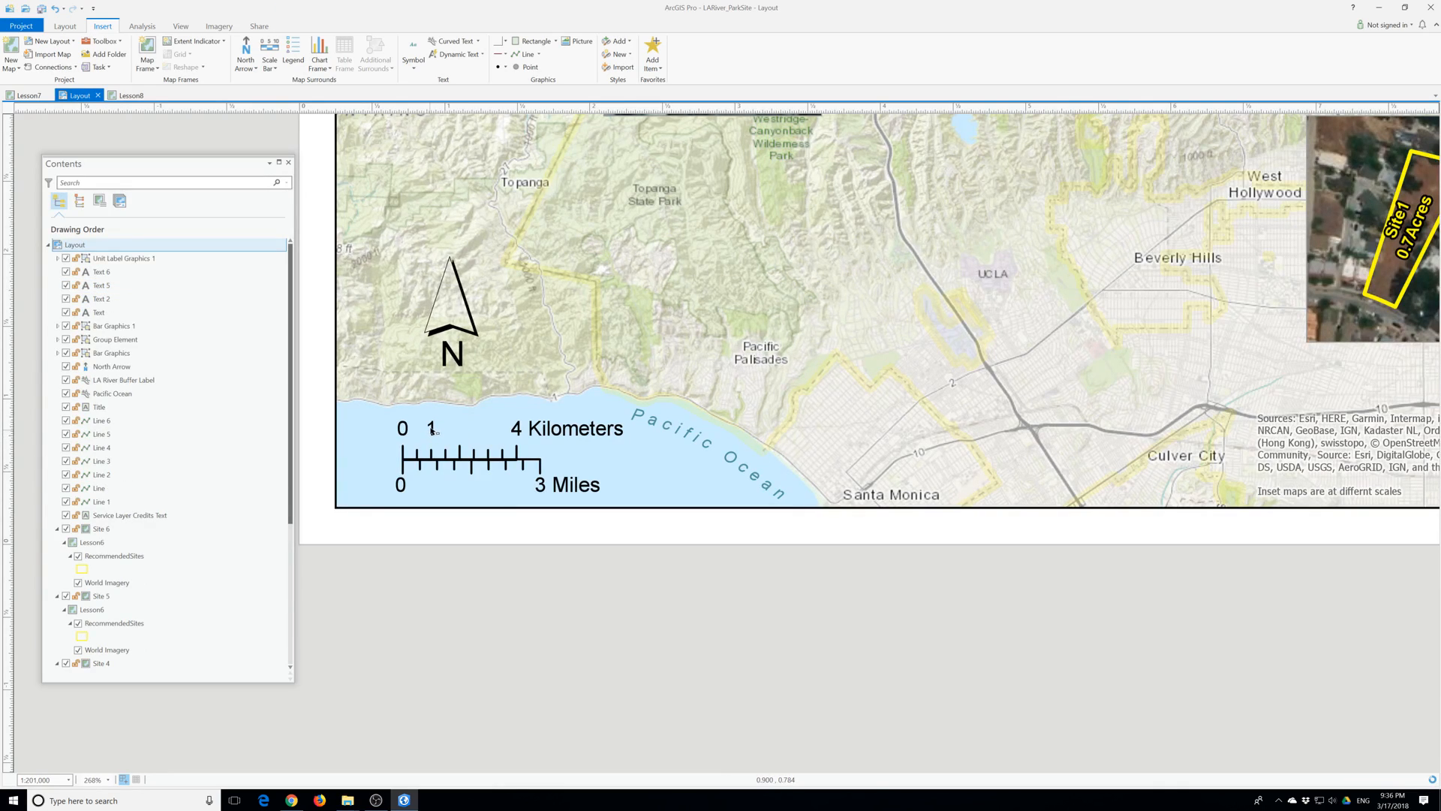
pyautogui.click(432, 430)
pyautogui.press('Delete')
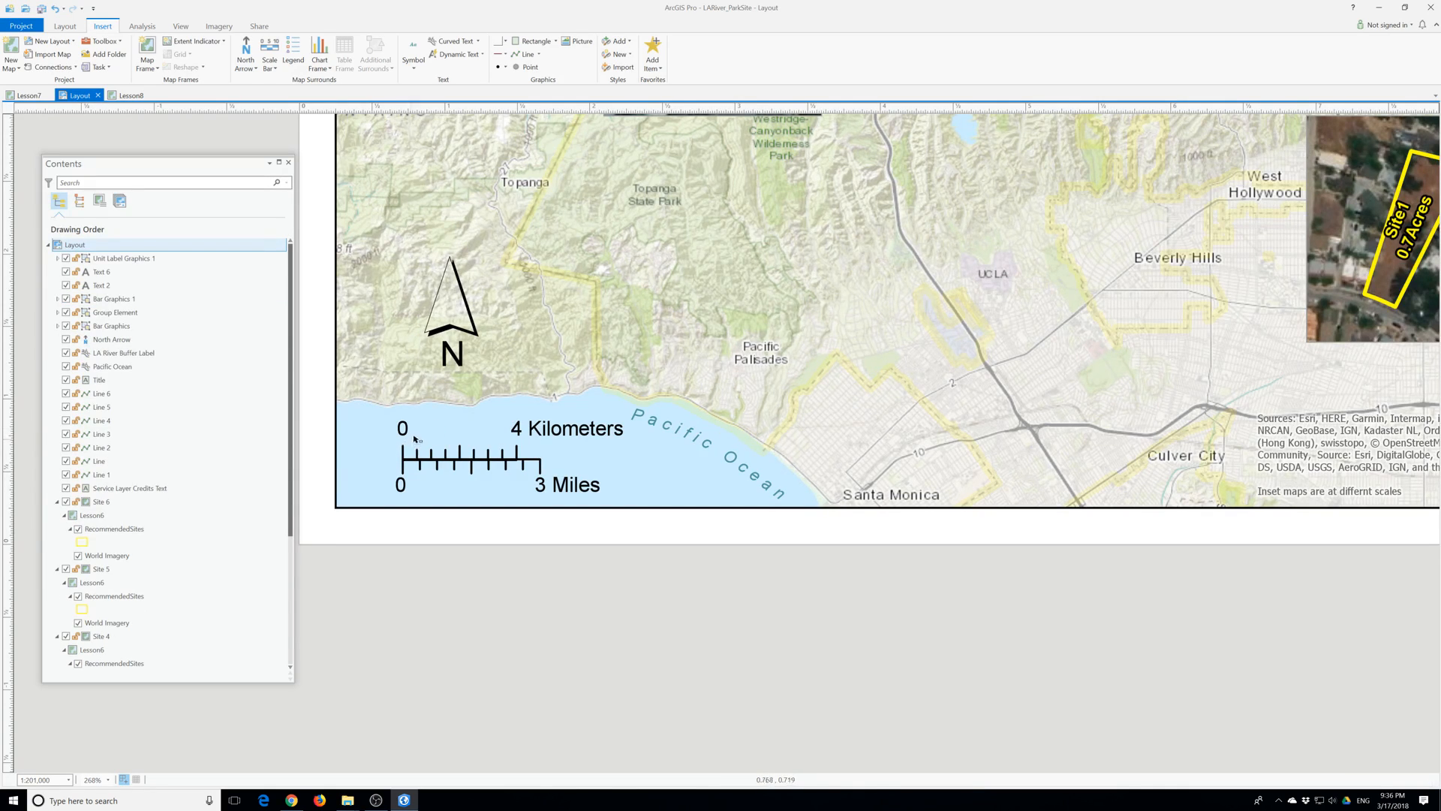
# Group the 0, 4 and Kilometers labels, and shrink and move the group closer above the scale bar, lining up its ends.
pyautogui.click(406, 430)
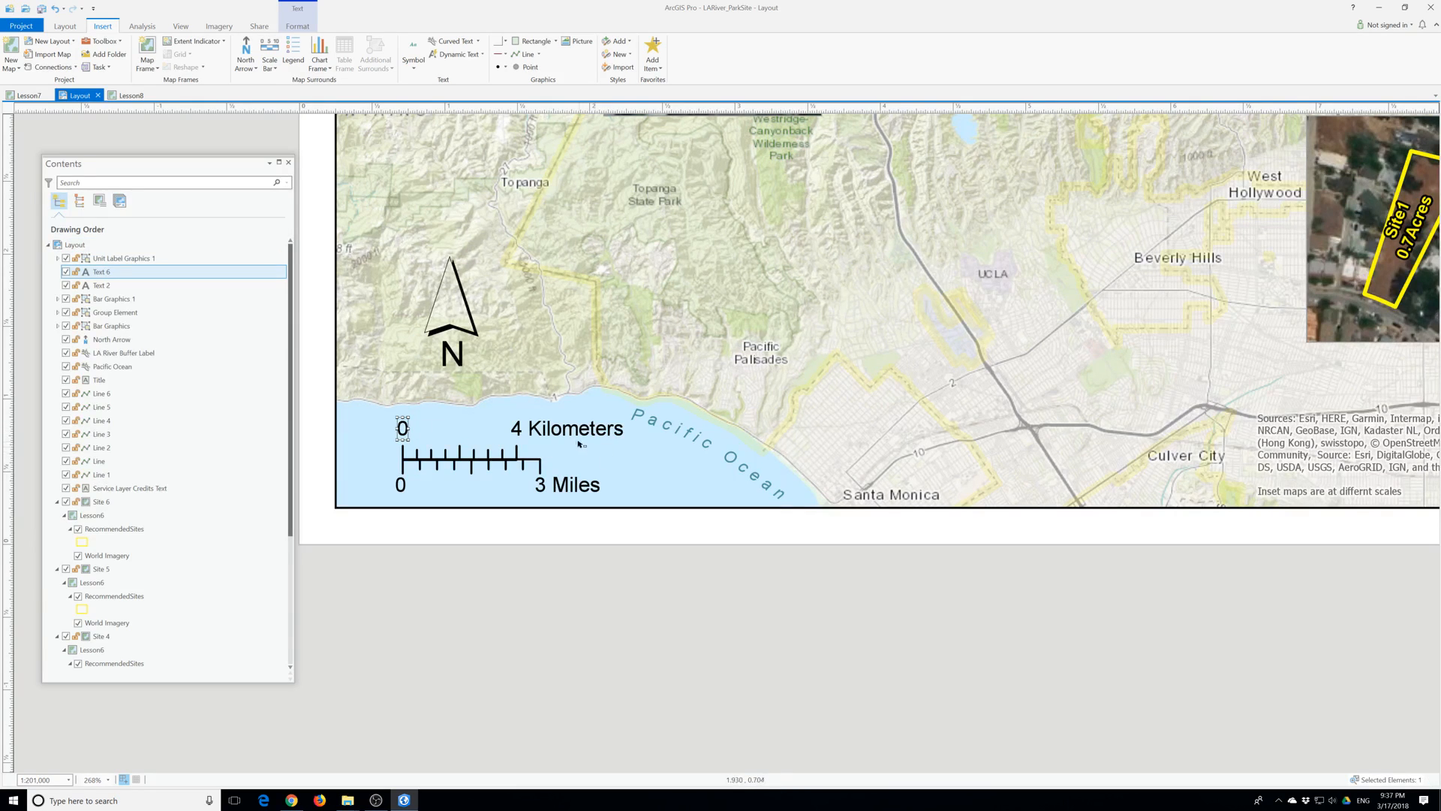
pyautogui.keyDown('shift'); pyautogui.click(518, 431); pyautogui.keyUp('shift')
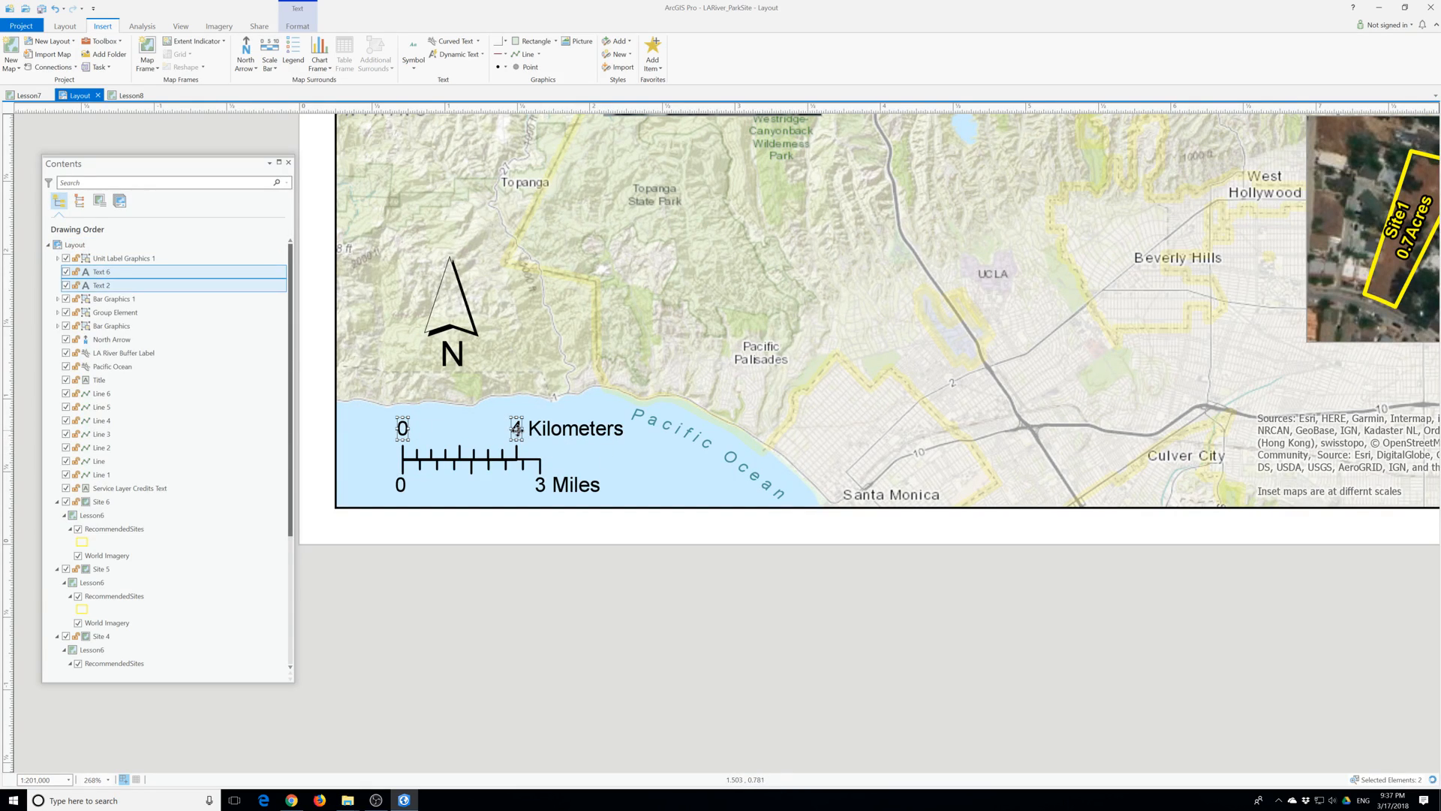
pyautogui.keyDown('shift'); pyautogui.click(559, 431); pyautogui.keyUp('shift')
pyautogui.rightClick(559, 430)
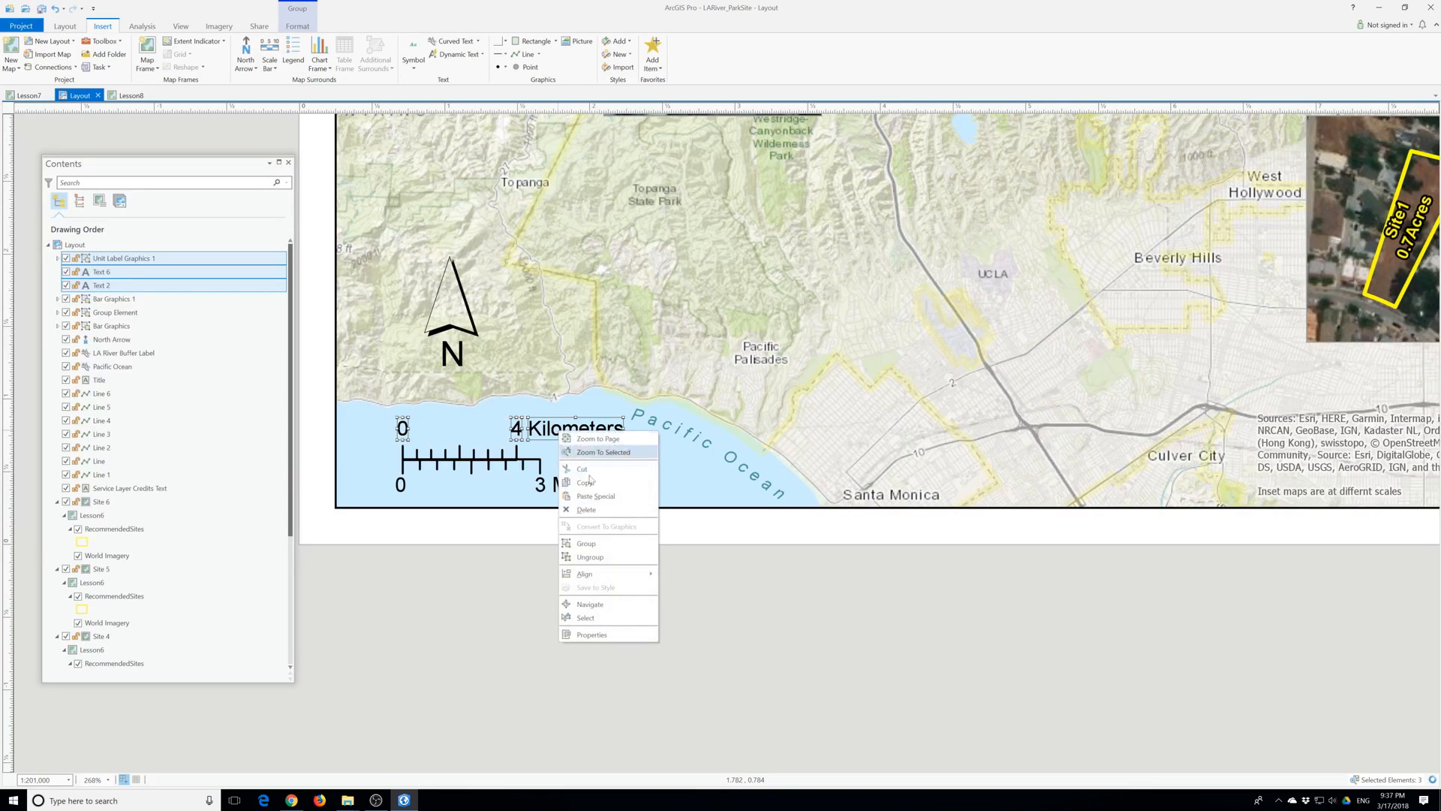
pyautogui.click(589, 543)
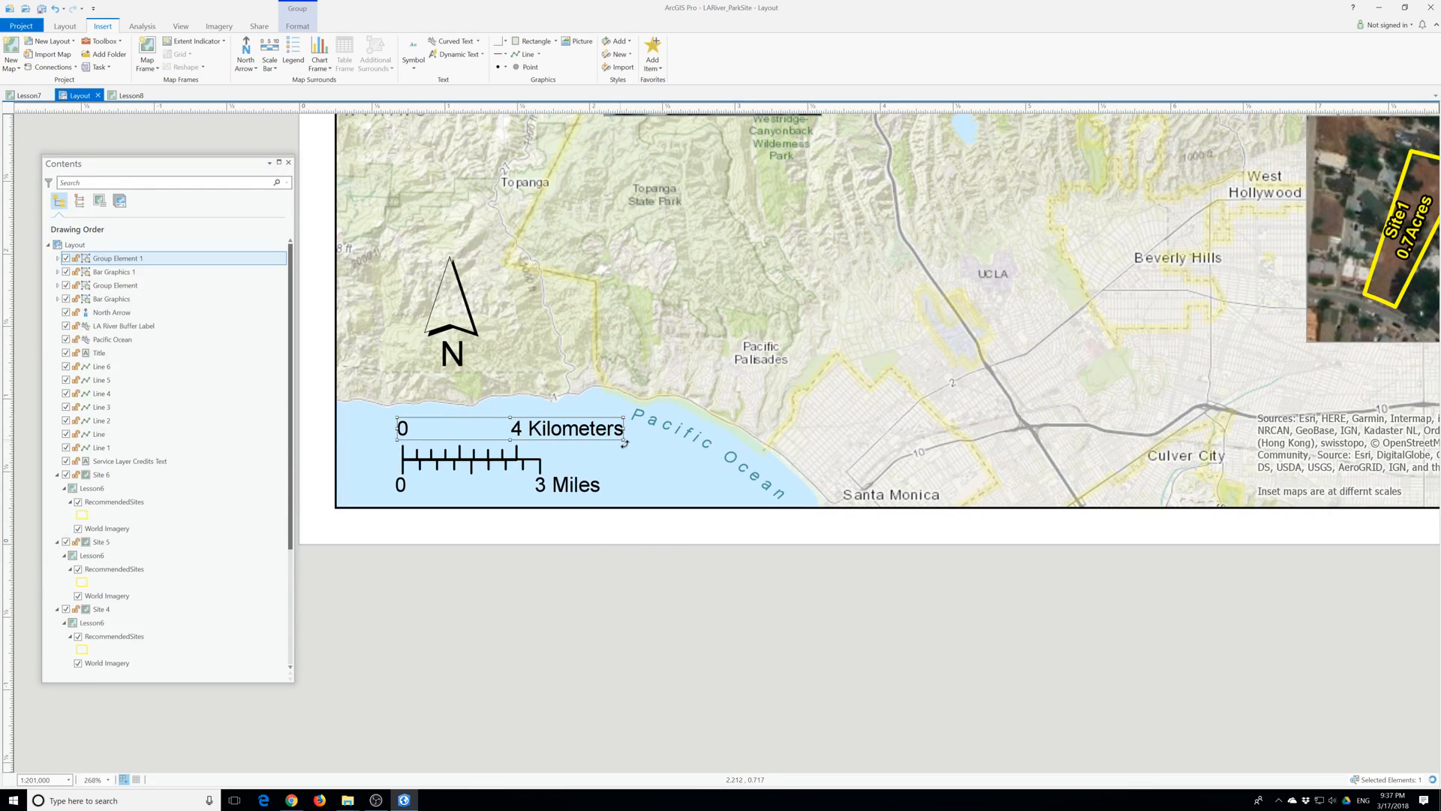
pyautogui.moveTo(620, 431); pyautogui.dragTo(612, 433)
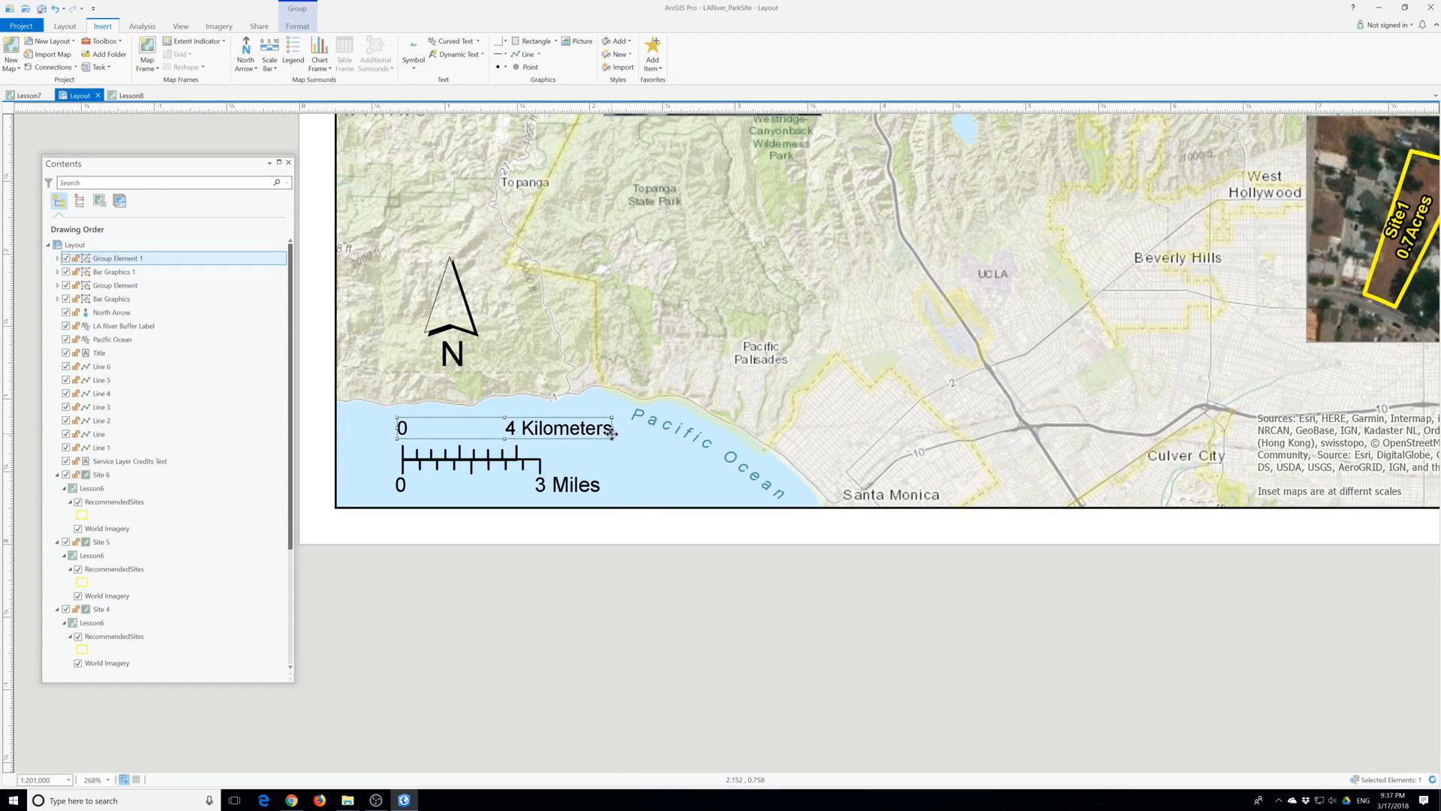
pyautogui.moveTo(489, 419); pyautogui.dragTo(494, 424)
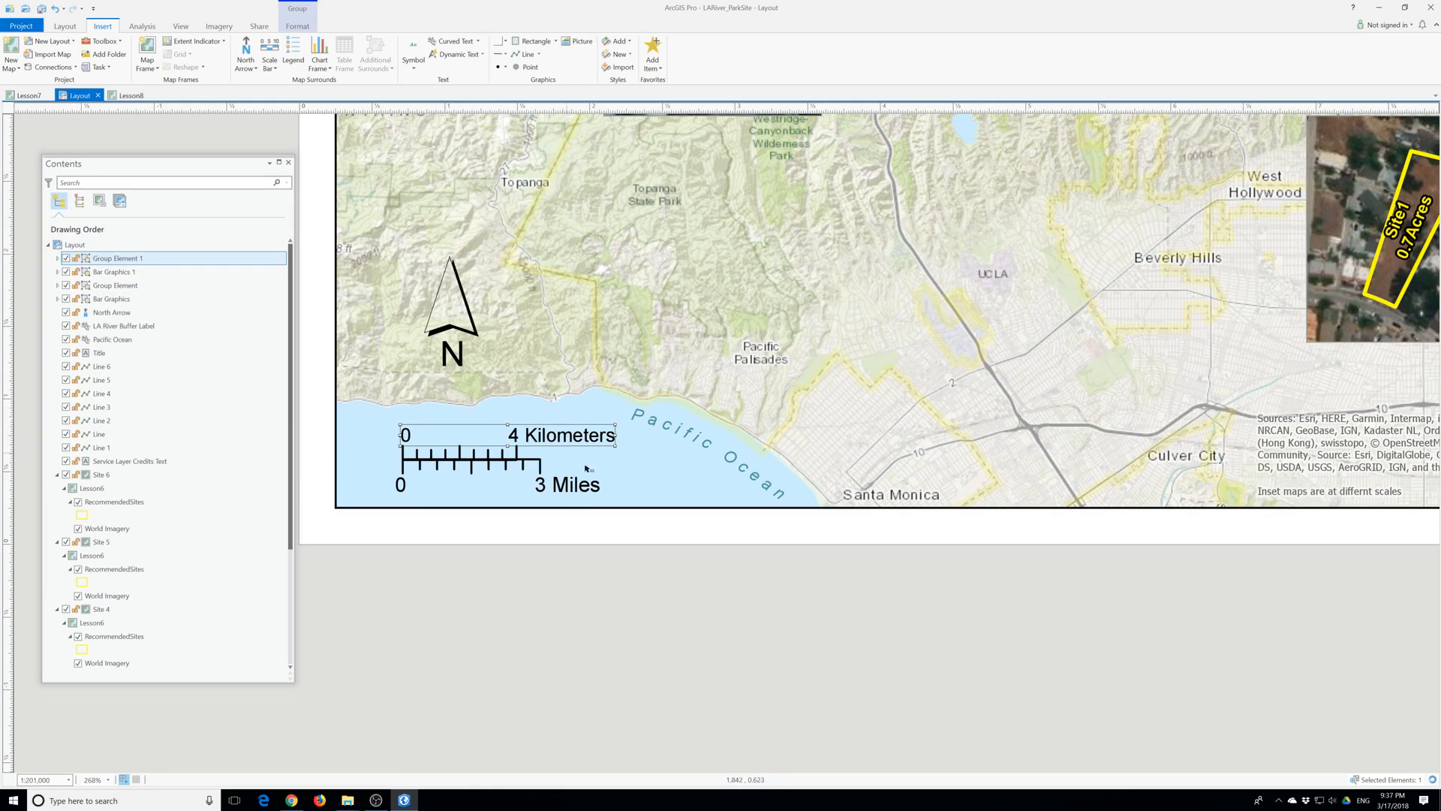
# Narrow the mile label group and reposition it beneath the bar, with 0 and 3 near the mile bar's ends.
pyautogui.click(600, 496)
pyautogui.moveTo(599, 495); pyautogui.dragTo(582, 493)
pyautogui.click(613, 526)
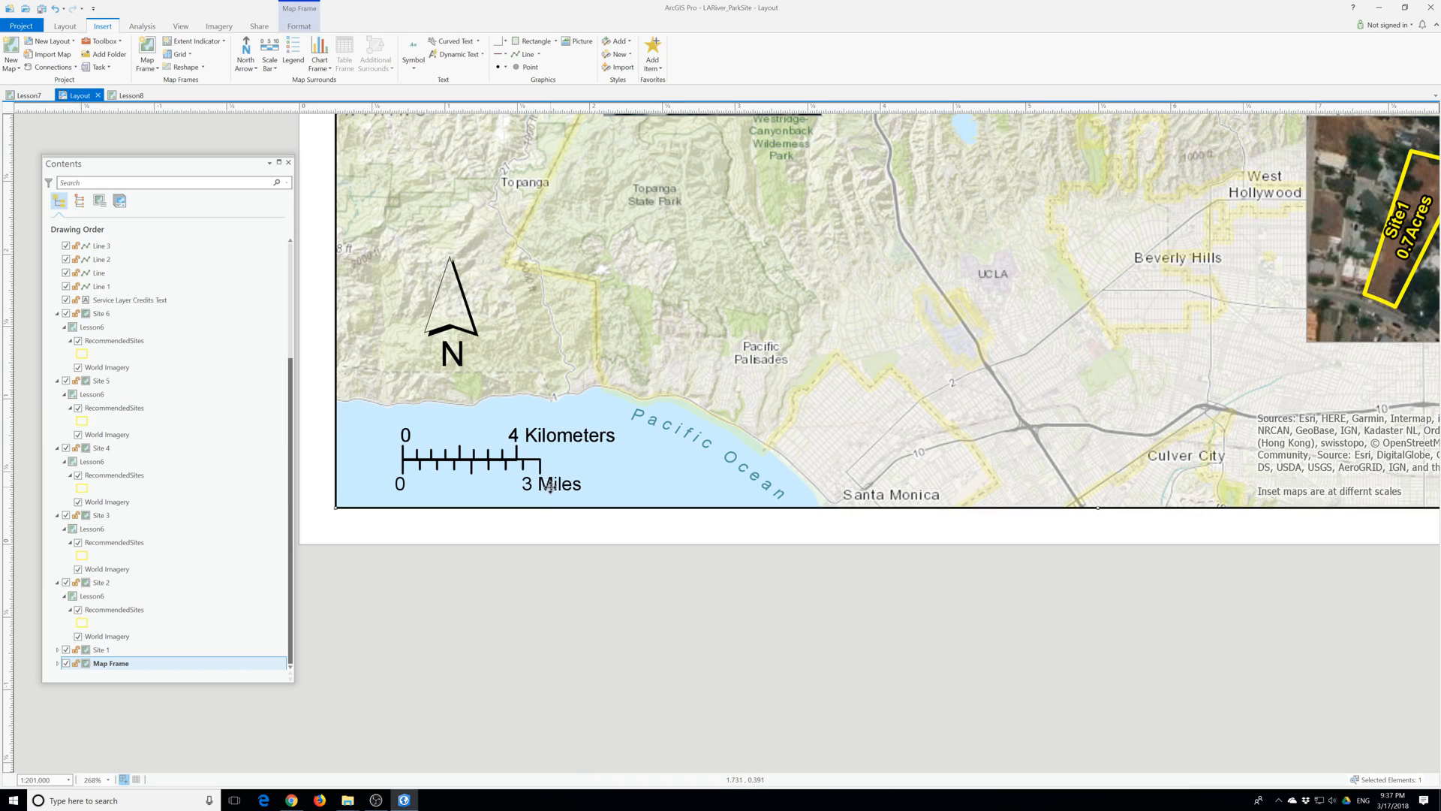
pyautogui.click(539, 484)
pyautogui.moveTo(554, 489); pyautogui.dragTo(559, 492)
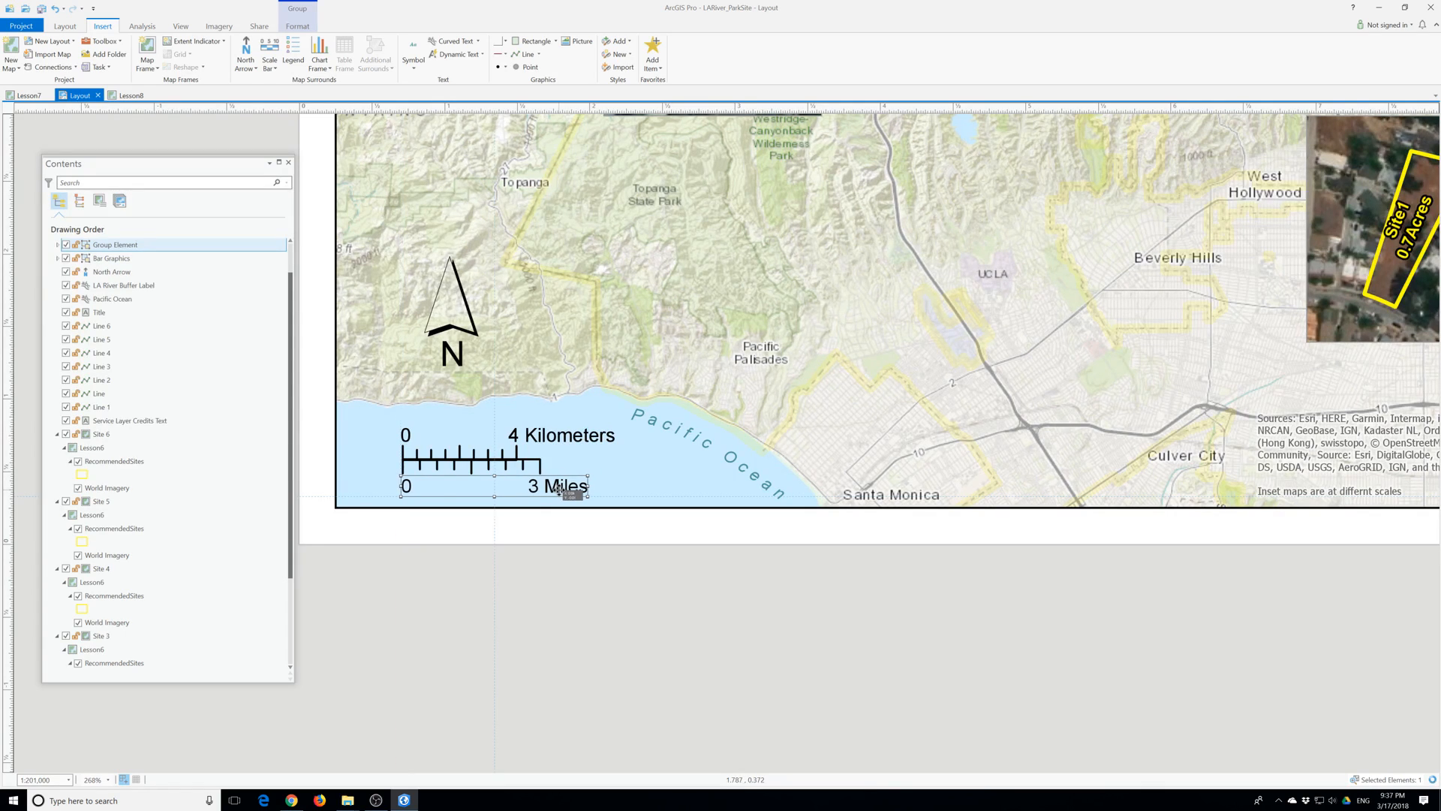
pyautogui.click(572, 546)
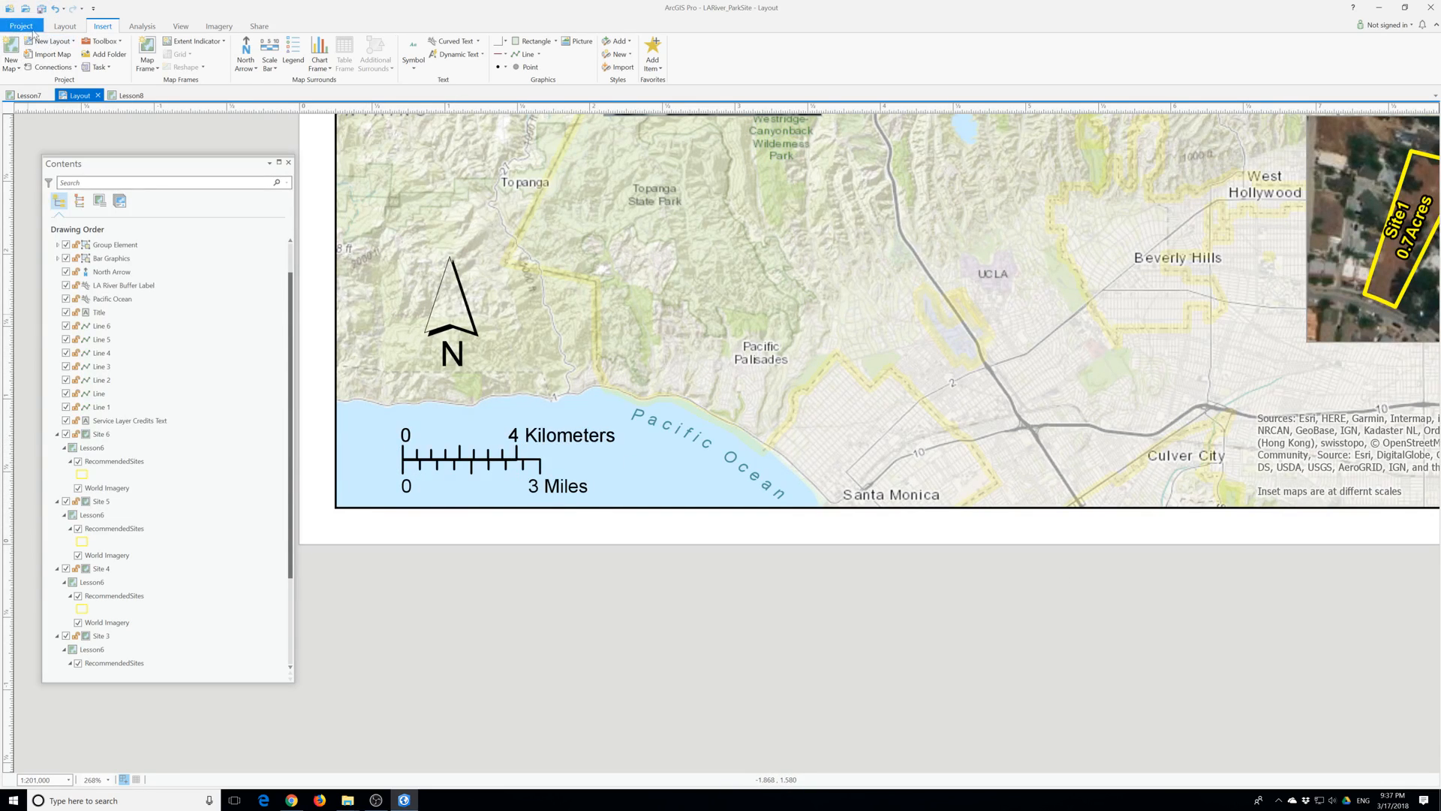
# Save the project and export the layout as a 300 DPI JPEG, replacing the existing LARiver.jpg.
pyautogui.click(33, 32)
pyautogui.click(20, 96)
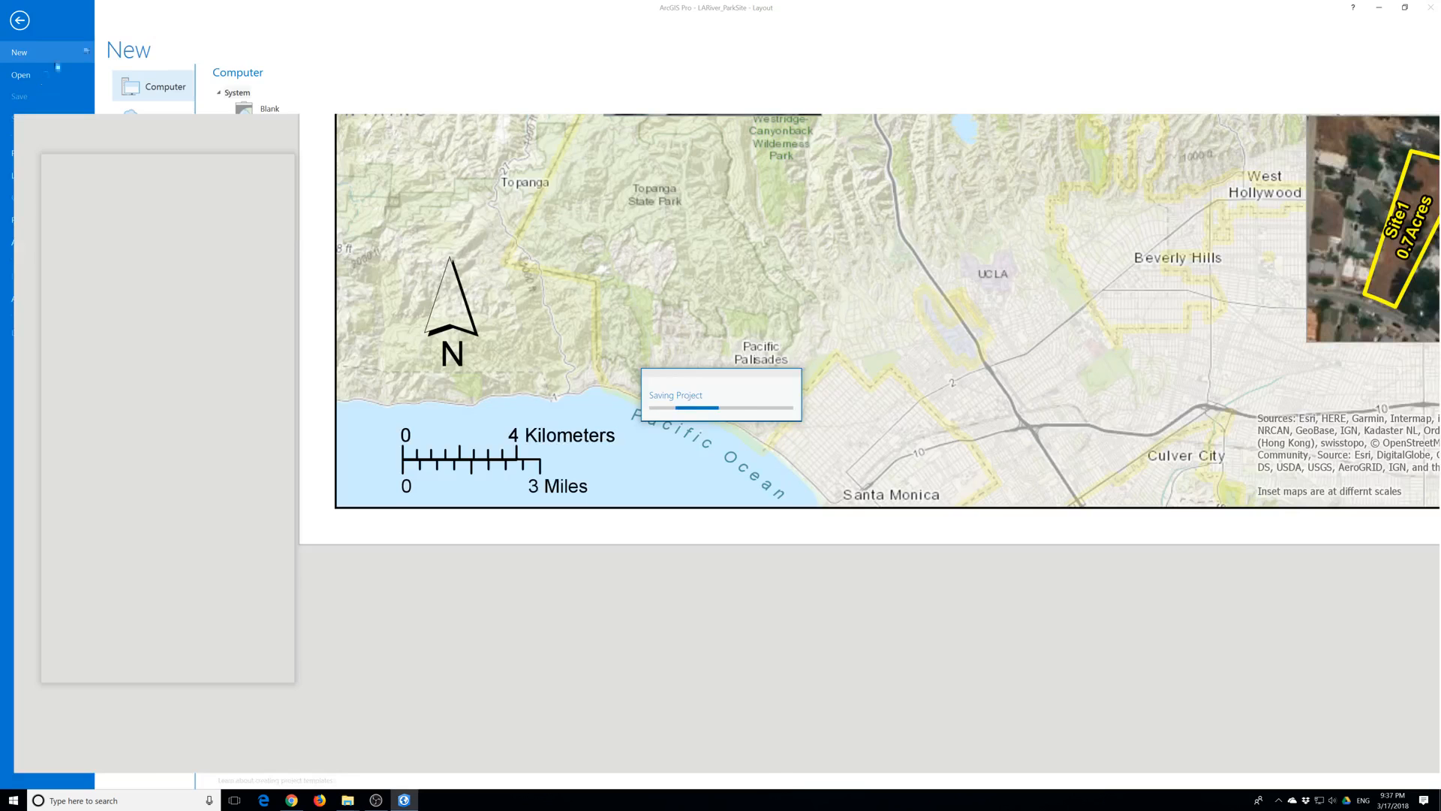
pyautogui.click(260, 30)
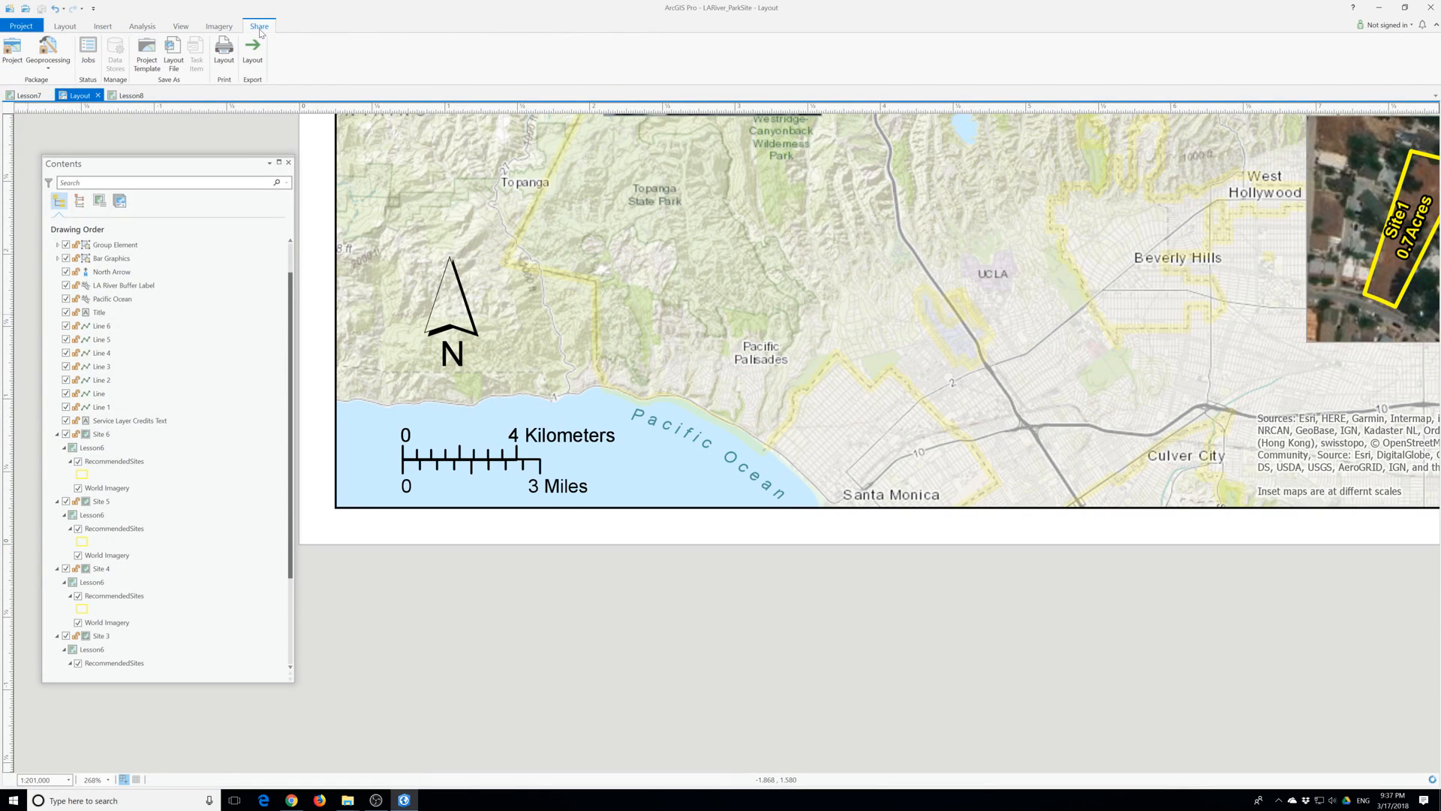
pyautogui.click(252, 51)
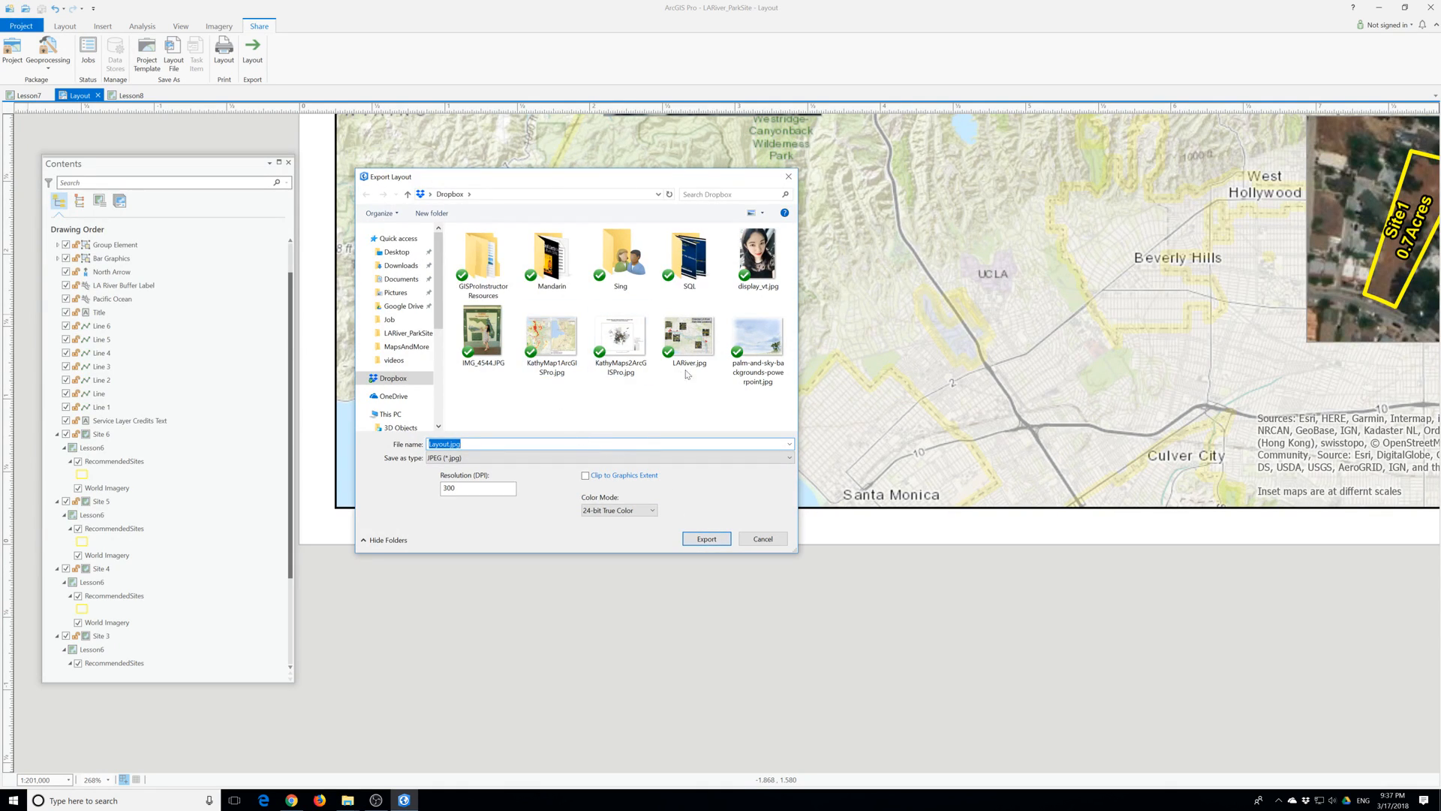
pyautogui.click(689, 338)
pyautogui.click(725, 545)
pyautogui.click(739, 398)
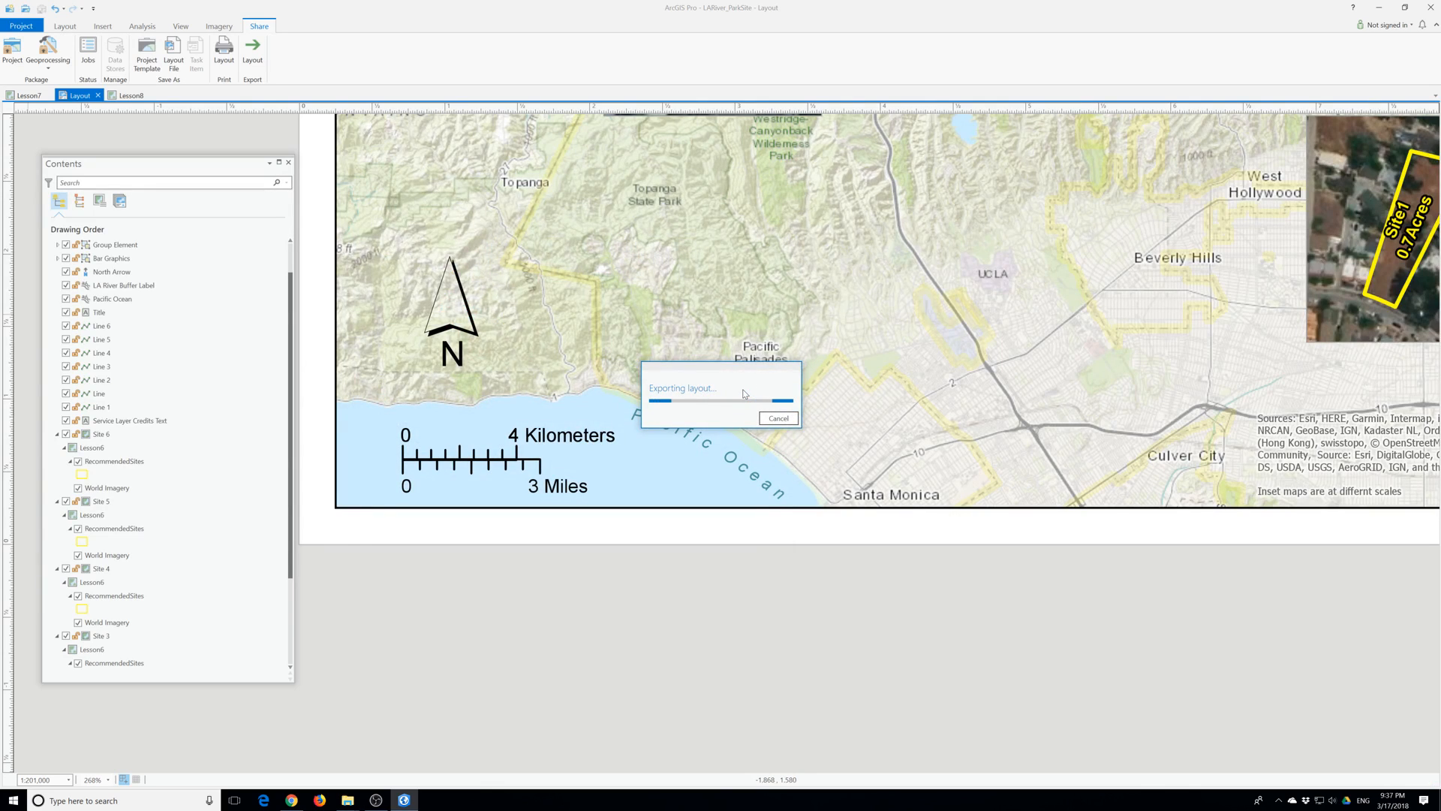
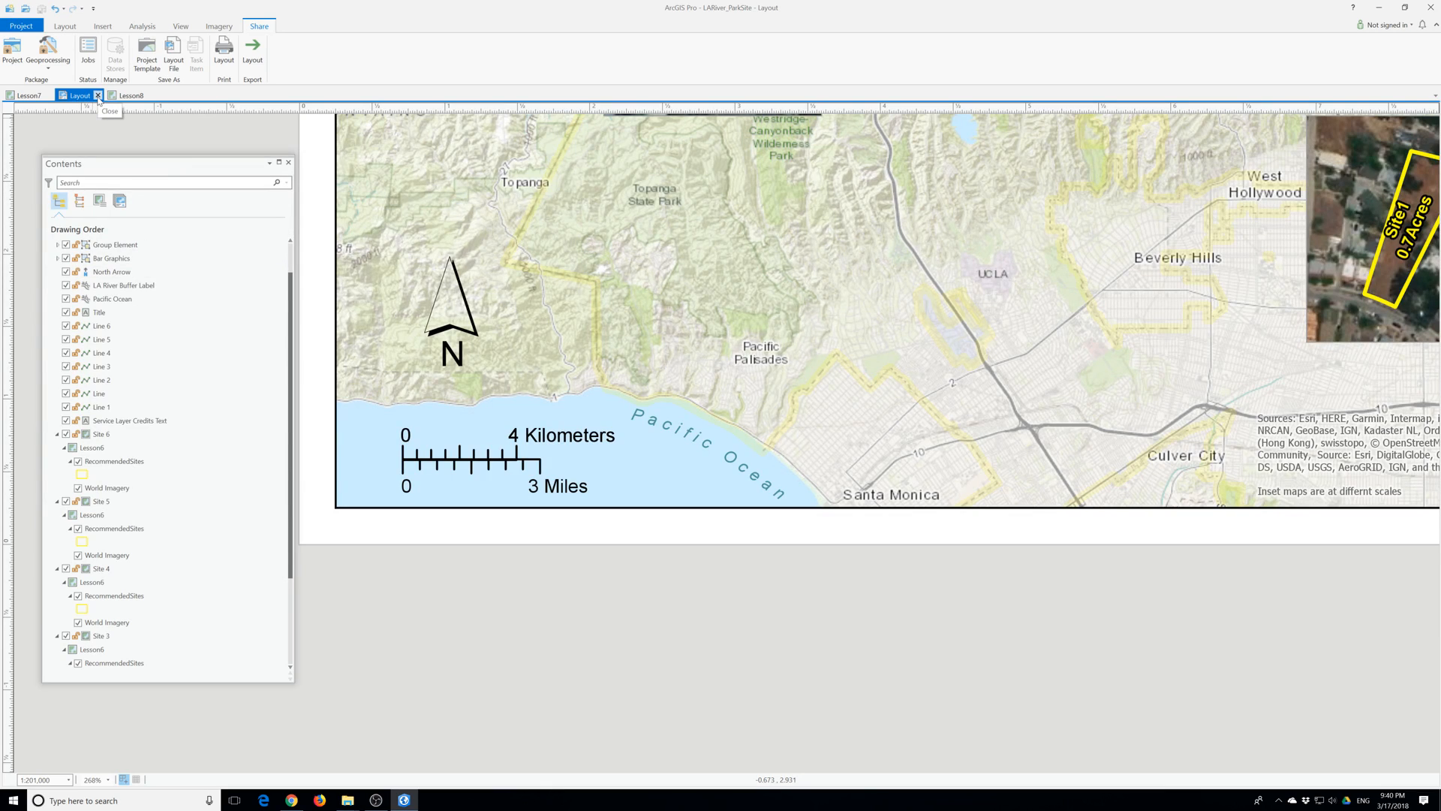
# Check which map the layout's main Map Frame uses, and look over the Lesson8 and Lesson7 maps at regional extent.
pyautogui.scroll(-3, 109, 661)
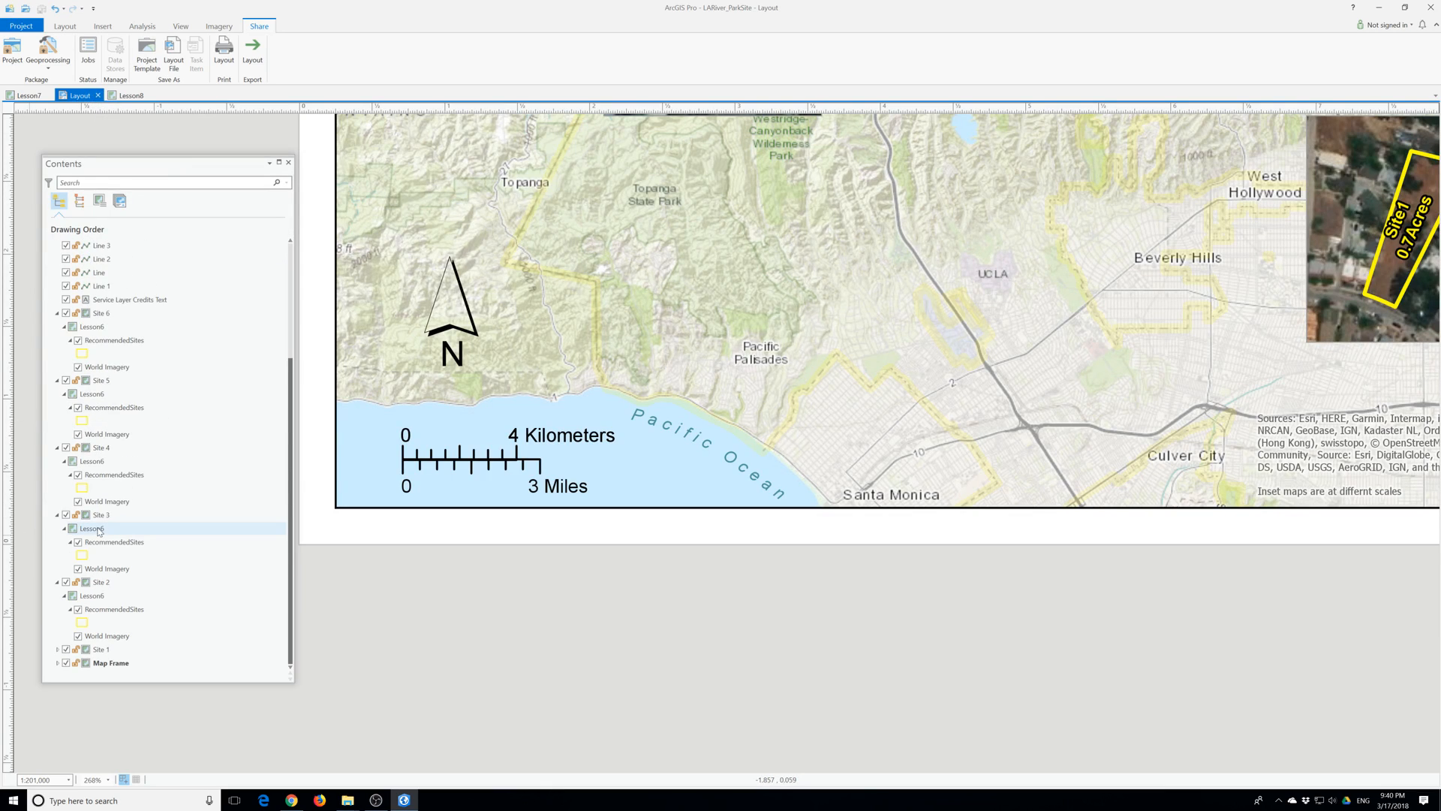
pyautogui.doubleClick(108, 663)
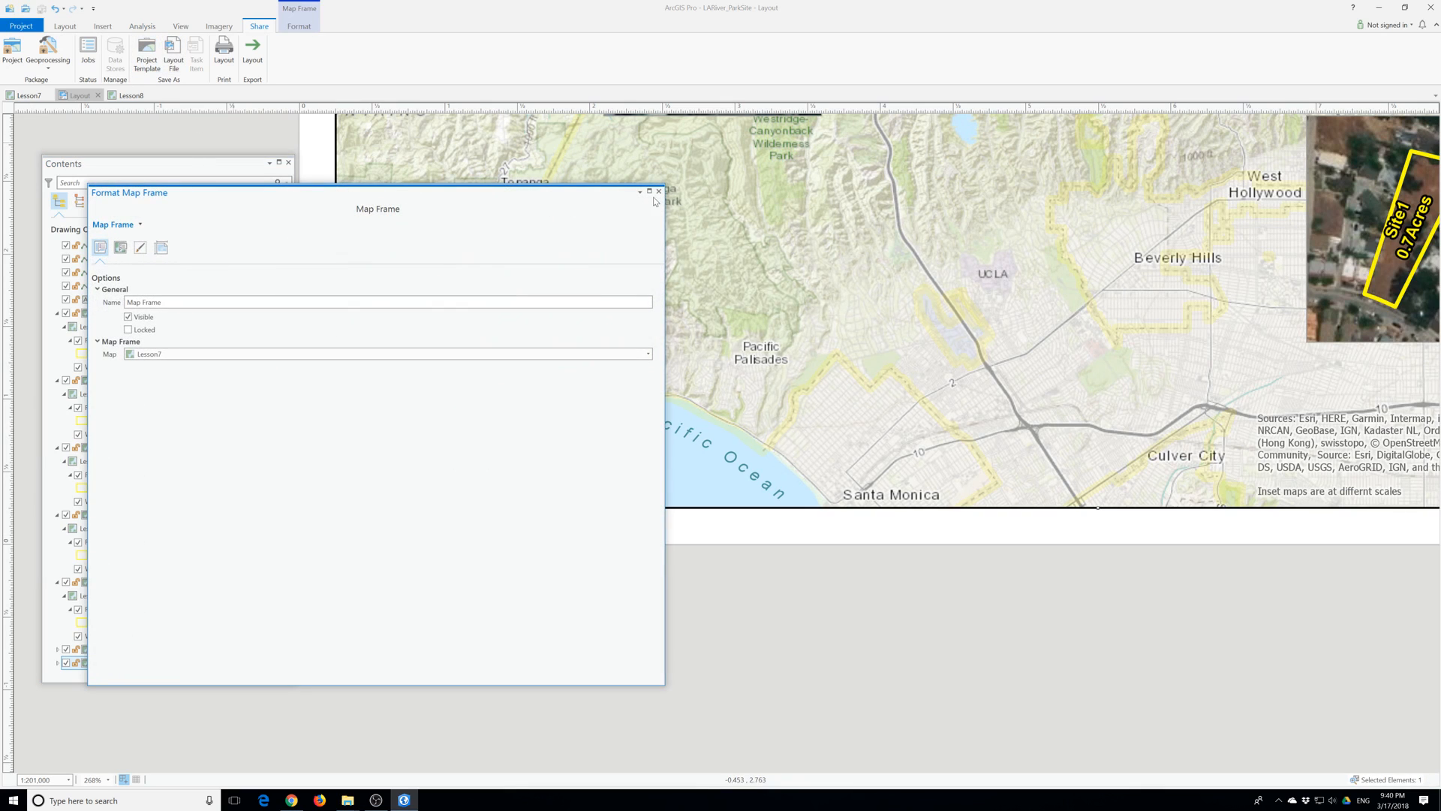
pyautogui.click(659, 192)
pyautogui.click(129, 95)
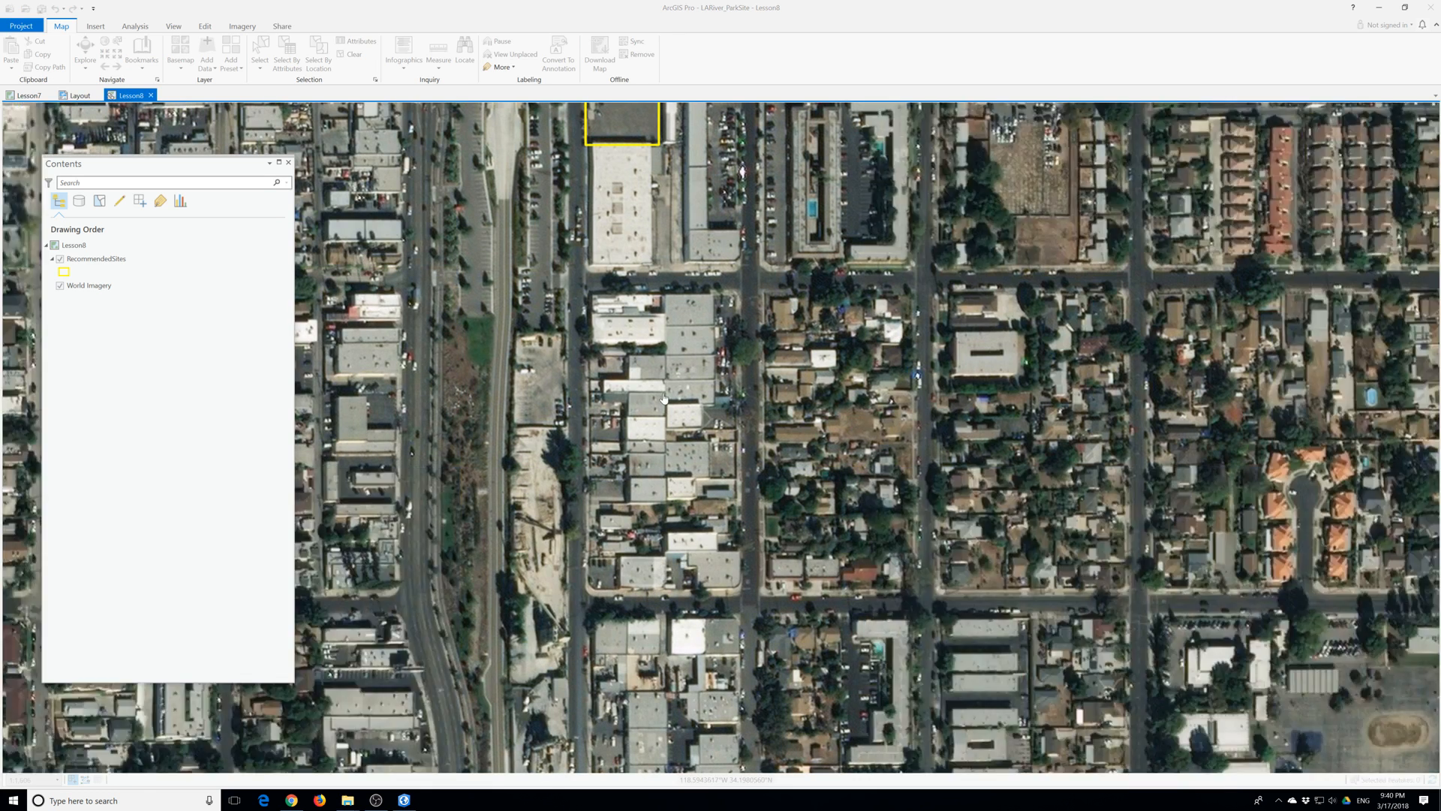
pyautogui.click(29, 96)
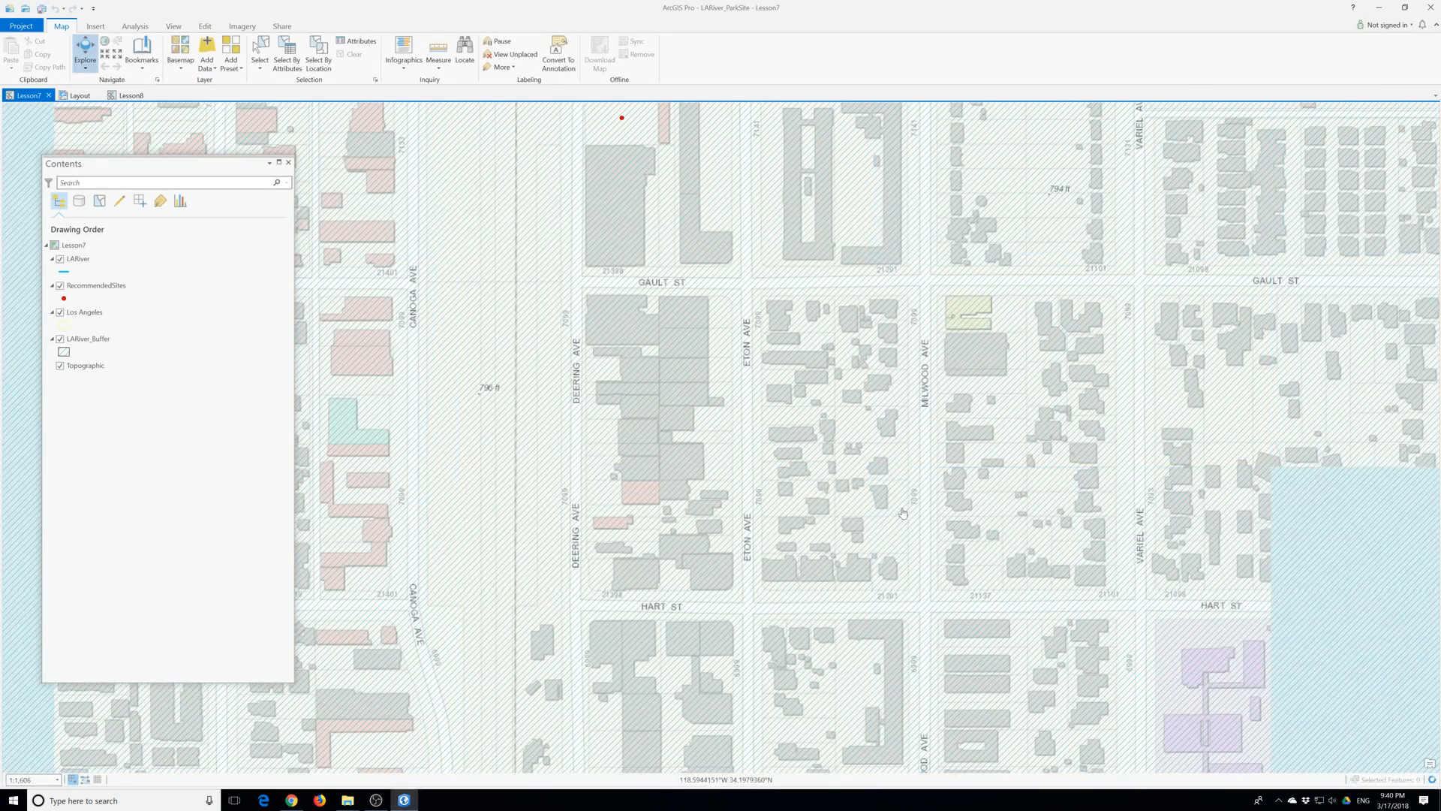
pyautogui.scroll(-5, 903, 514)
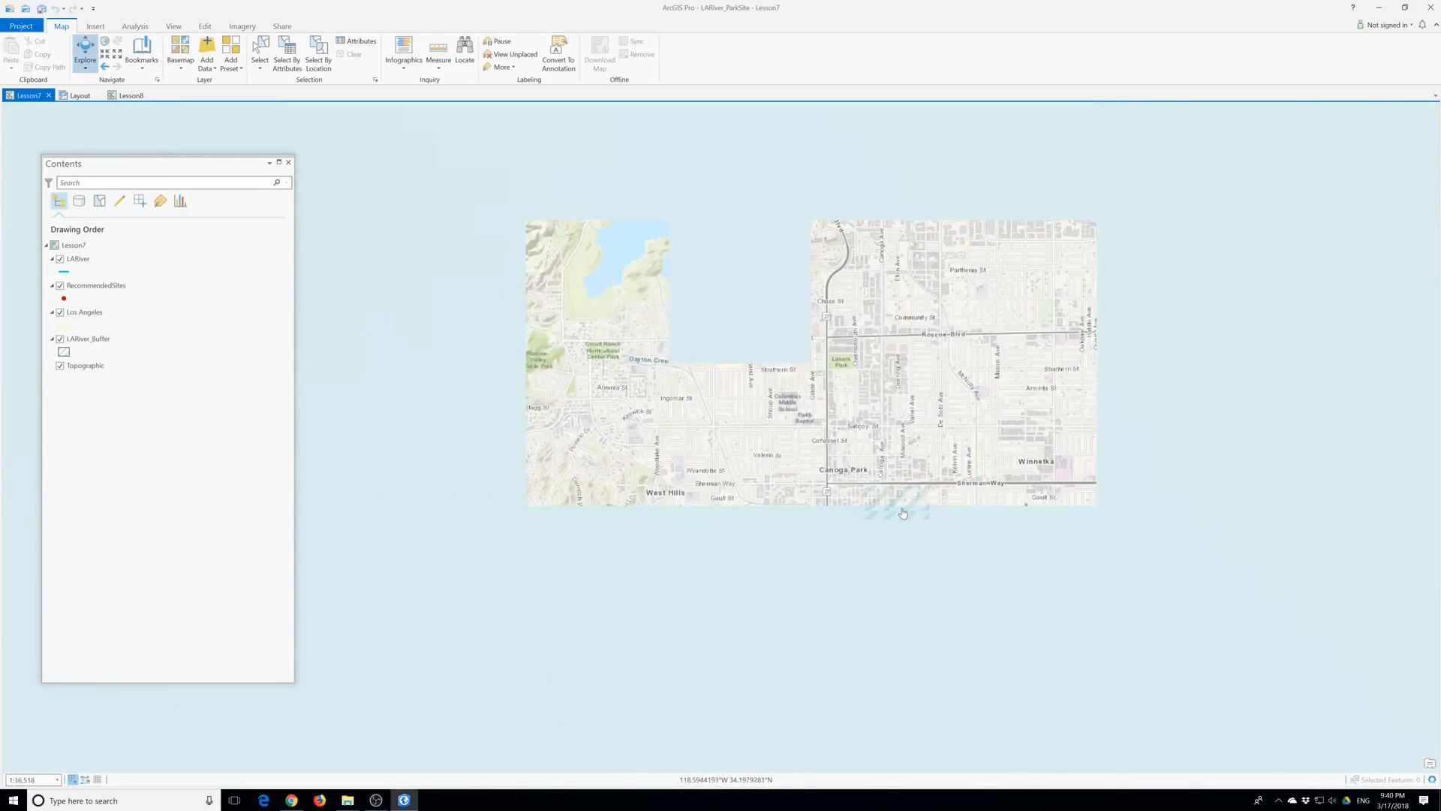
pyautogui.scroll(-4, 903, 514)
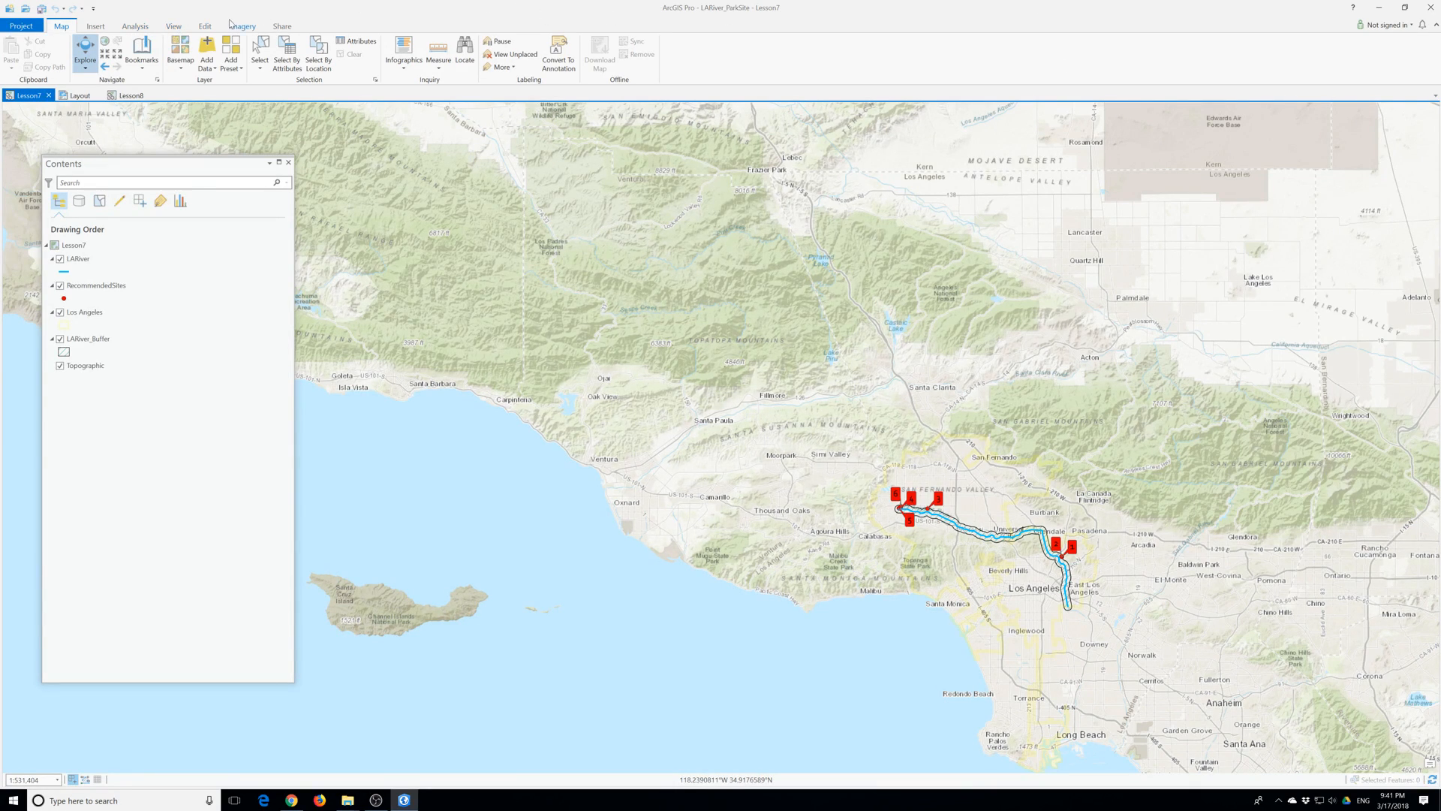
pyautogui.click(282, 26)
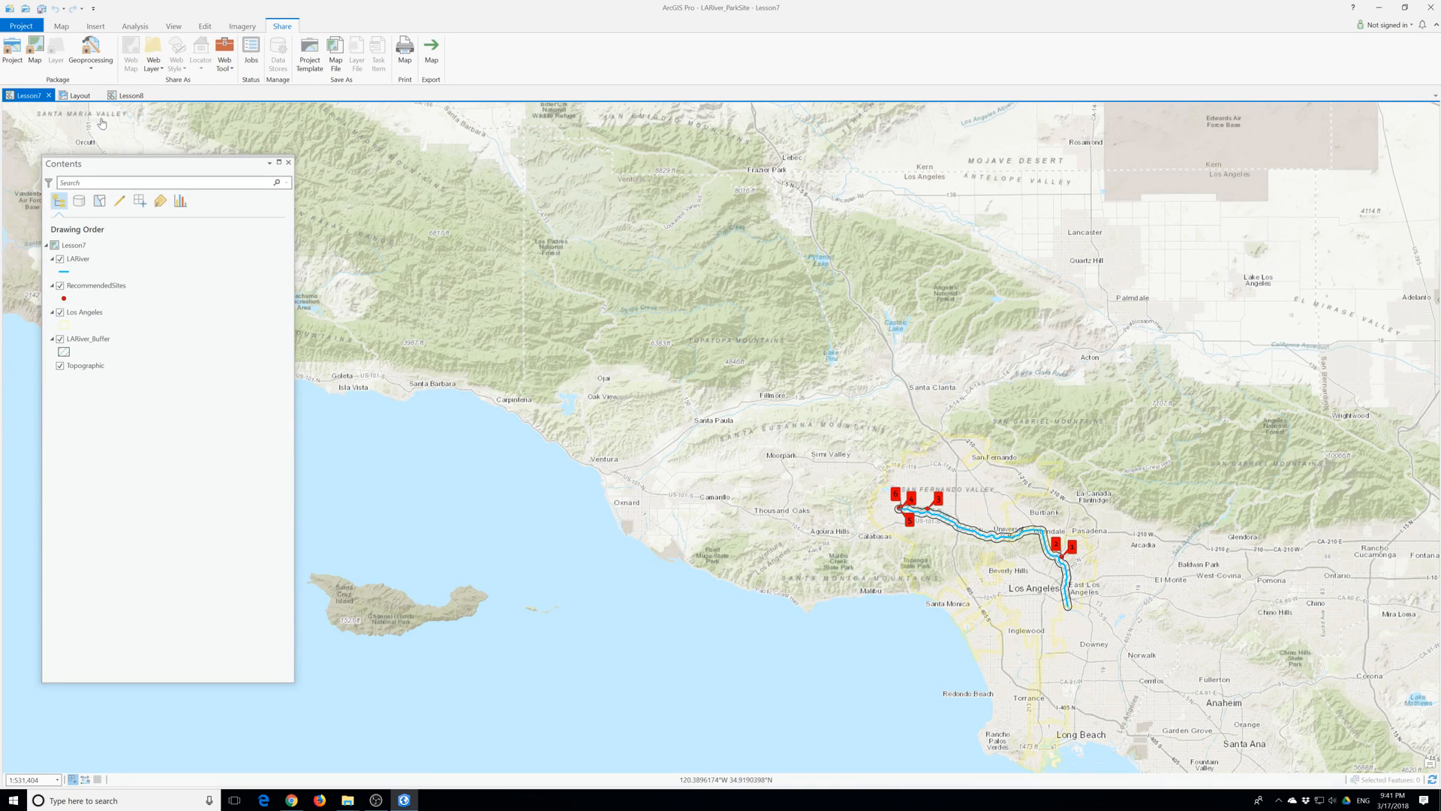
# Close the Lesson8 map view, the Layout view and the Contents pane, leaving the Lesson7 map open around the river.
pyautogui.click(144, 98)
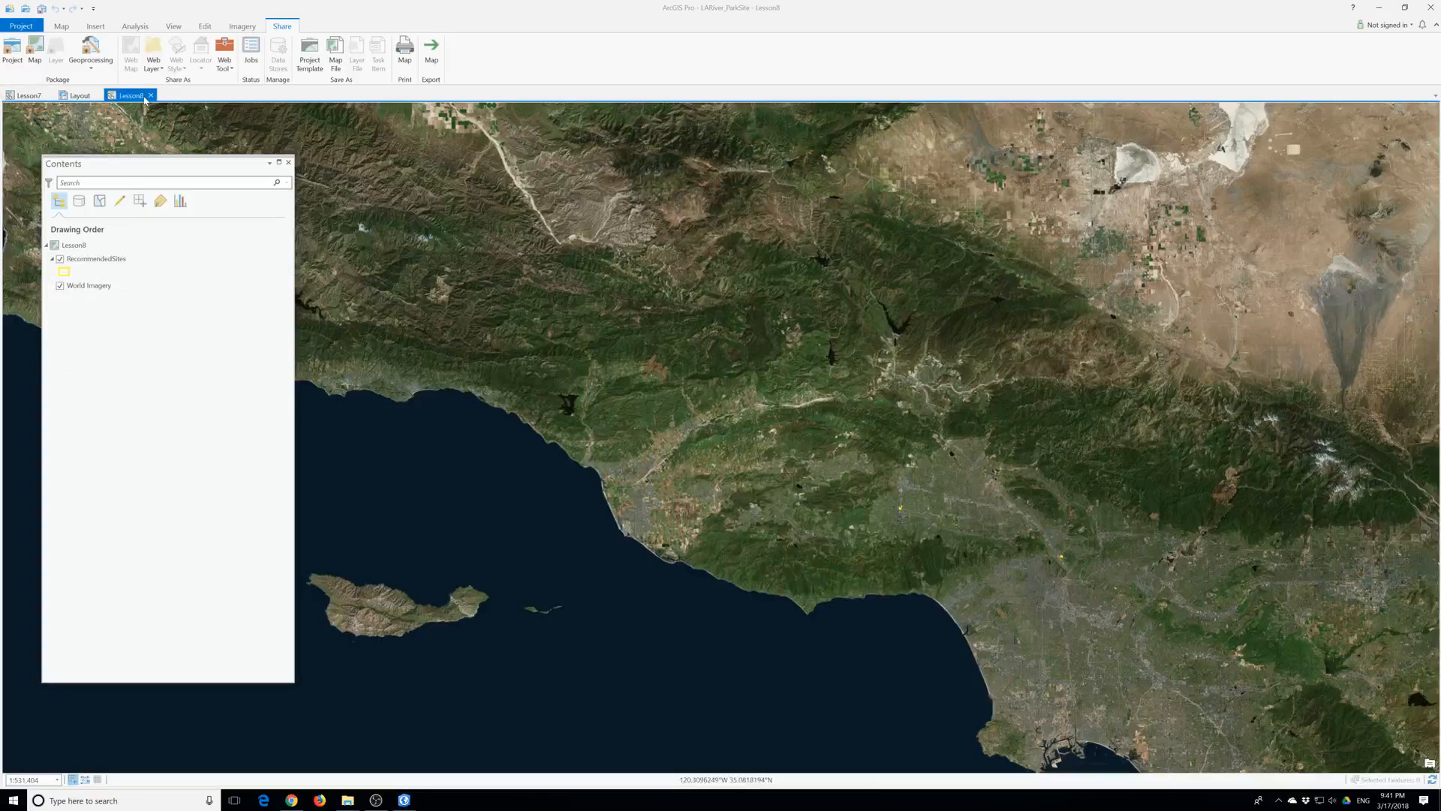
pyautogui.click(152, 95)
pyautogui.click(78, 96)
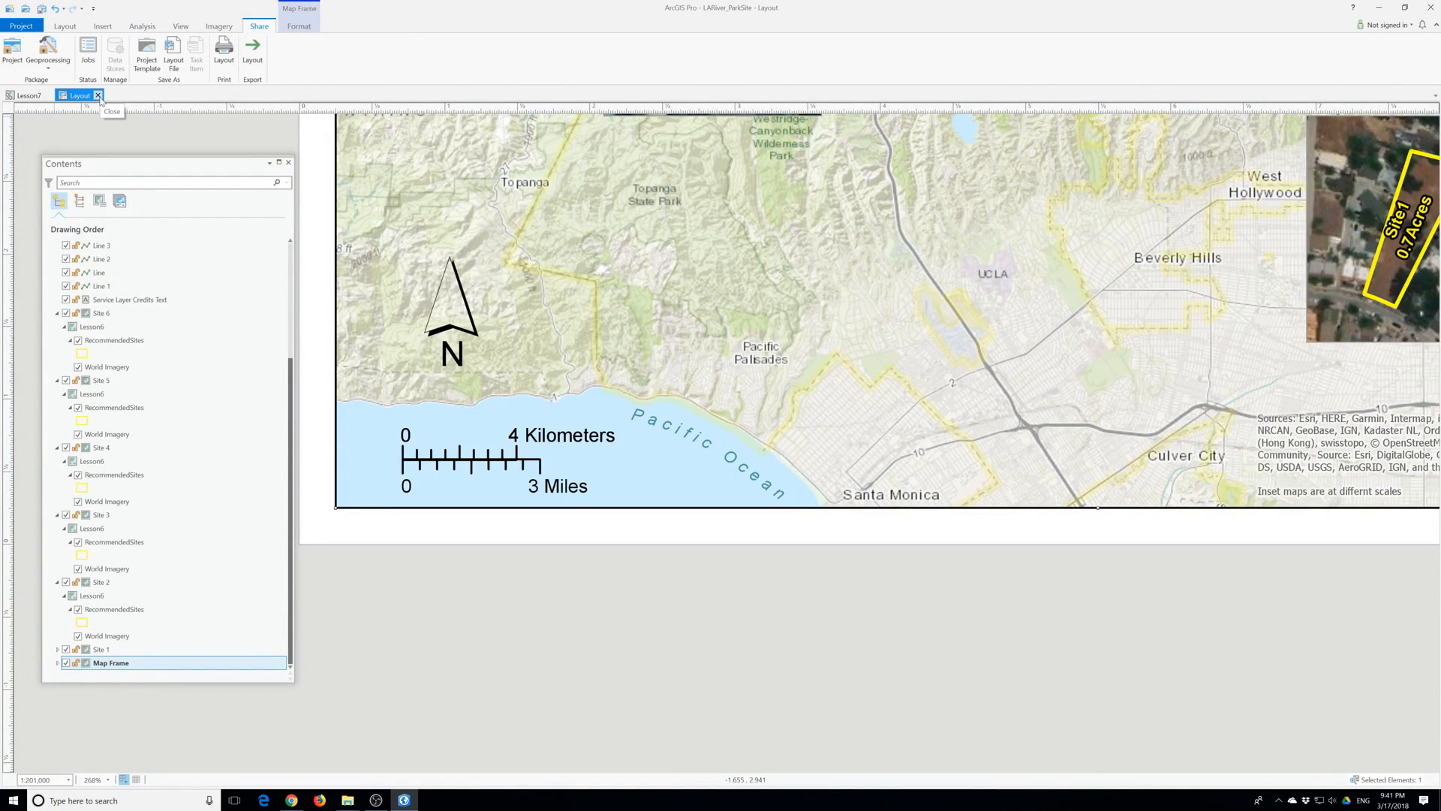
pyautogui.click(97, 95)
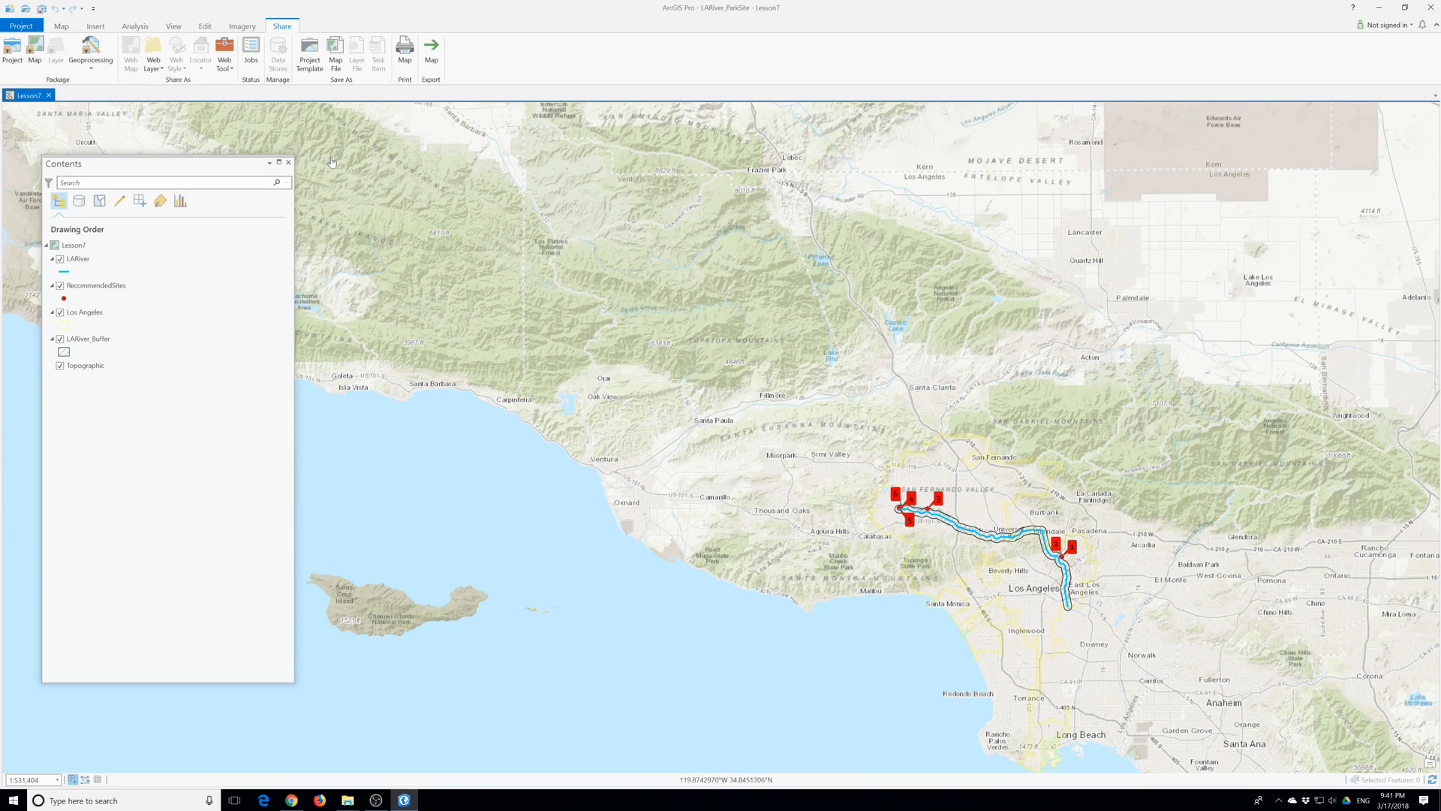
pyautogui.click(288, 163)
pyautogui.moveTo(658, 335); pyautogui.dragTo(344, 176)
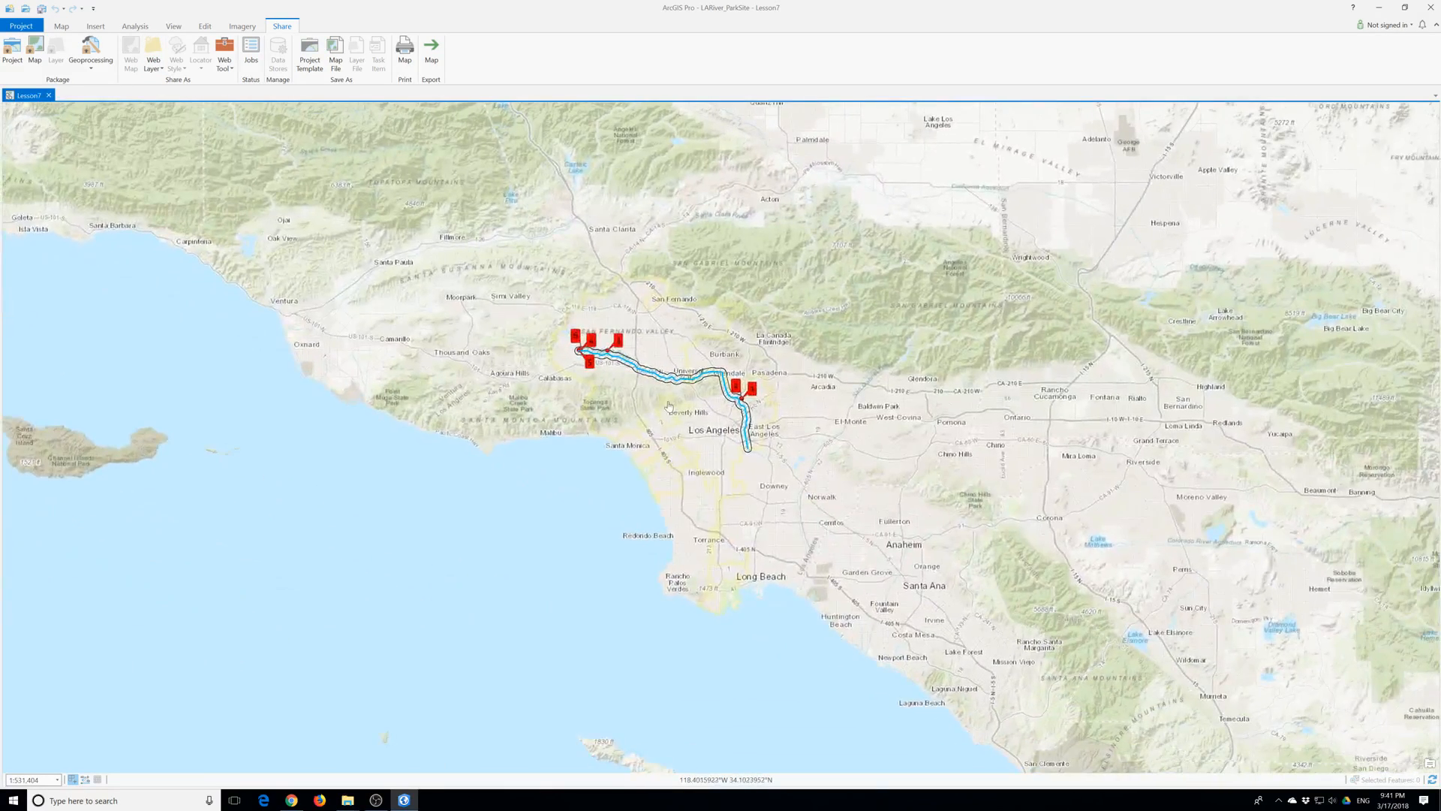
pyautogui.moveTo(674, 409); pyautogui.dragTo(457, 354)
# Show the Catalog pane over the Lesson7 map and list the project's layouts.
pyautogui.click(21, 26)
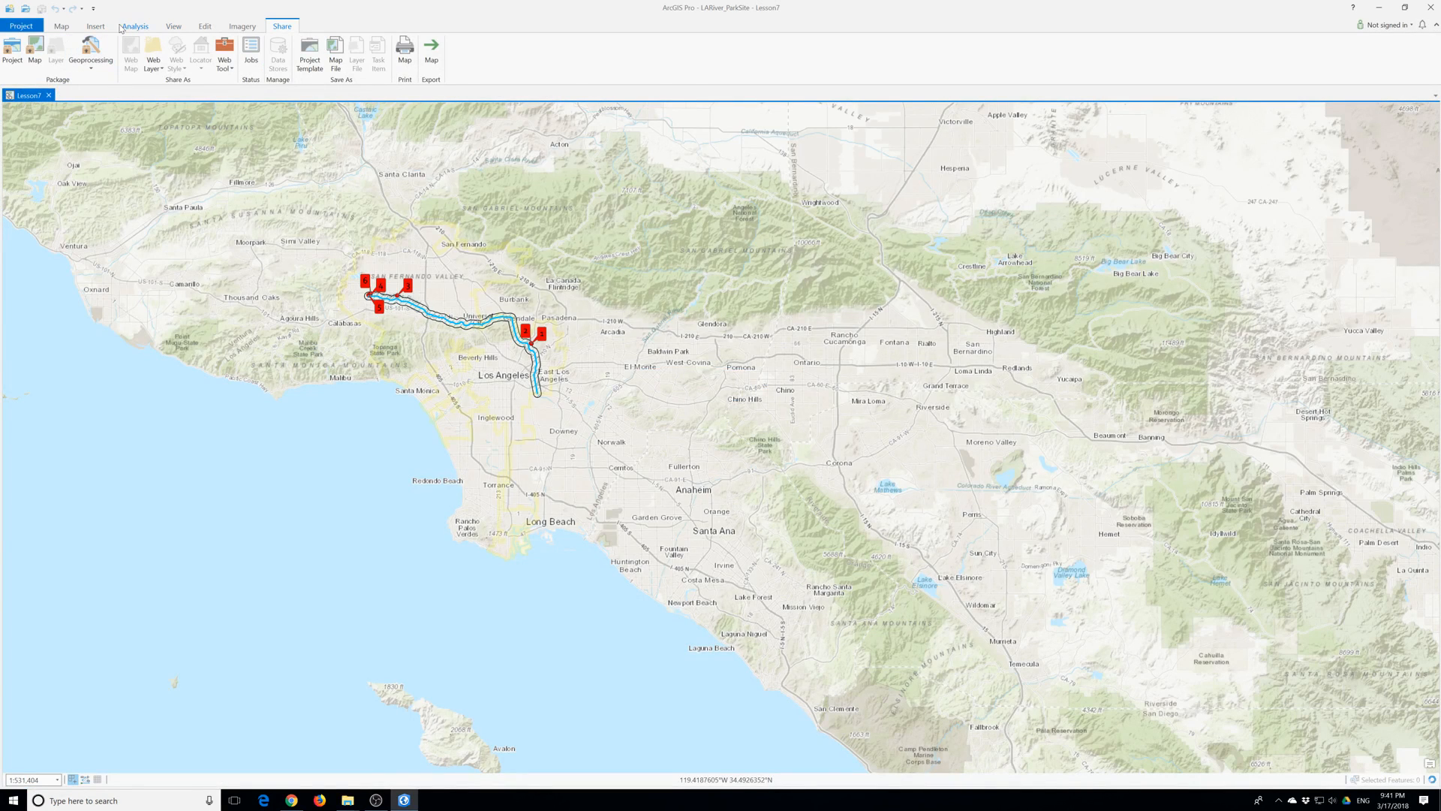
pyautogui.click(126, 26)
pyautogui.click(63, 27)
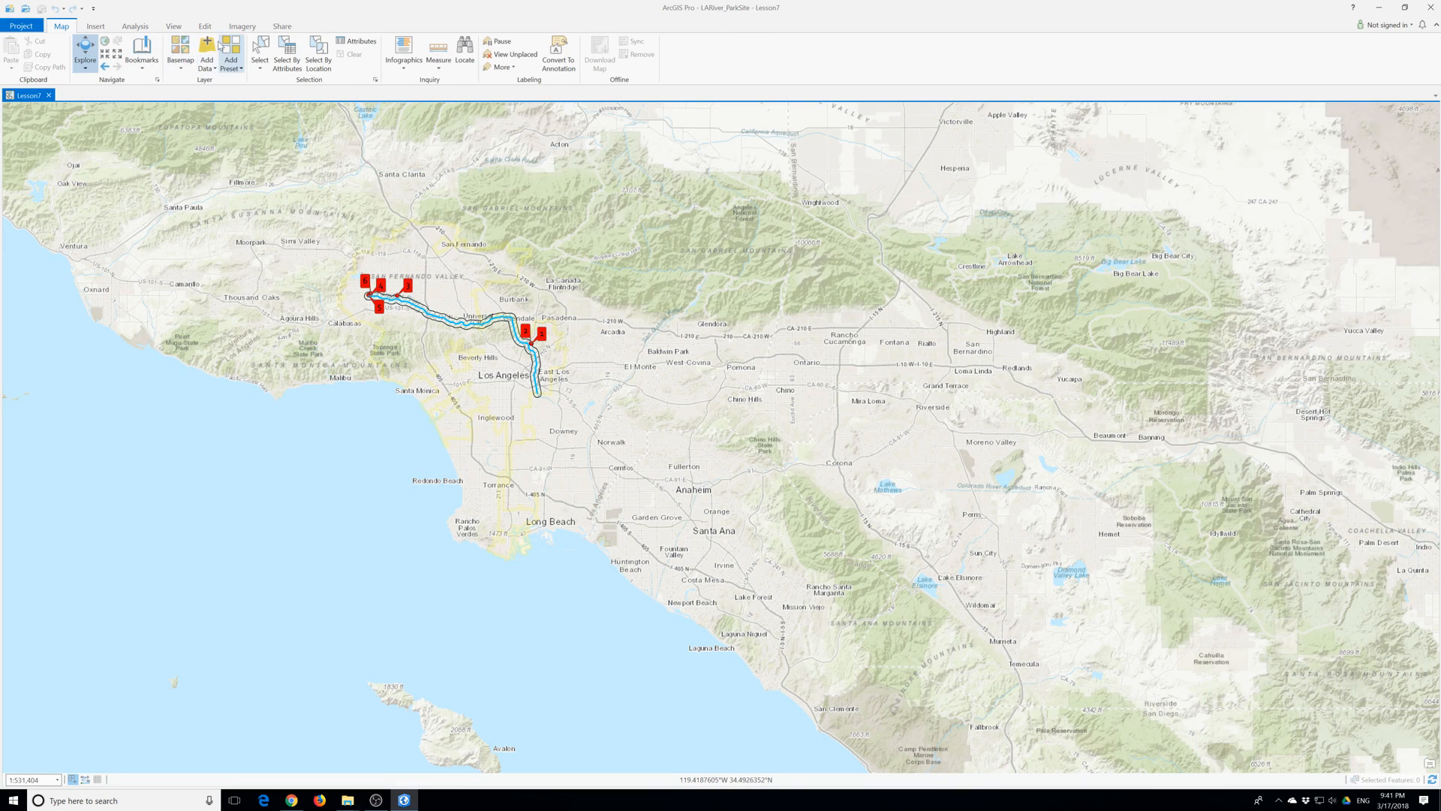
pyautogui.click(174, 26)
pyautogui.click(109, 54)
pyautogui.moveTo(1281, 150); pyautogui.dragTo(1143, 159)
pyautogui.click(1049, 248)
pyautogui.click(1072, 263)
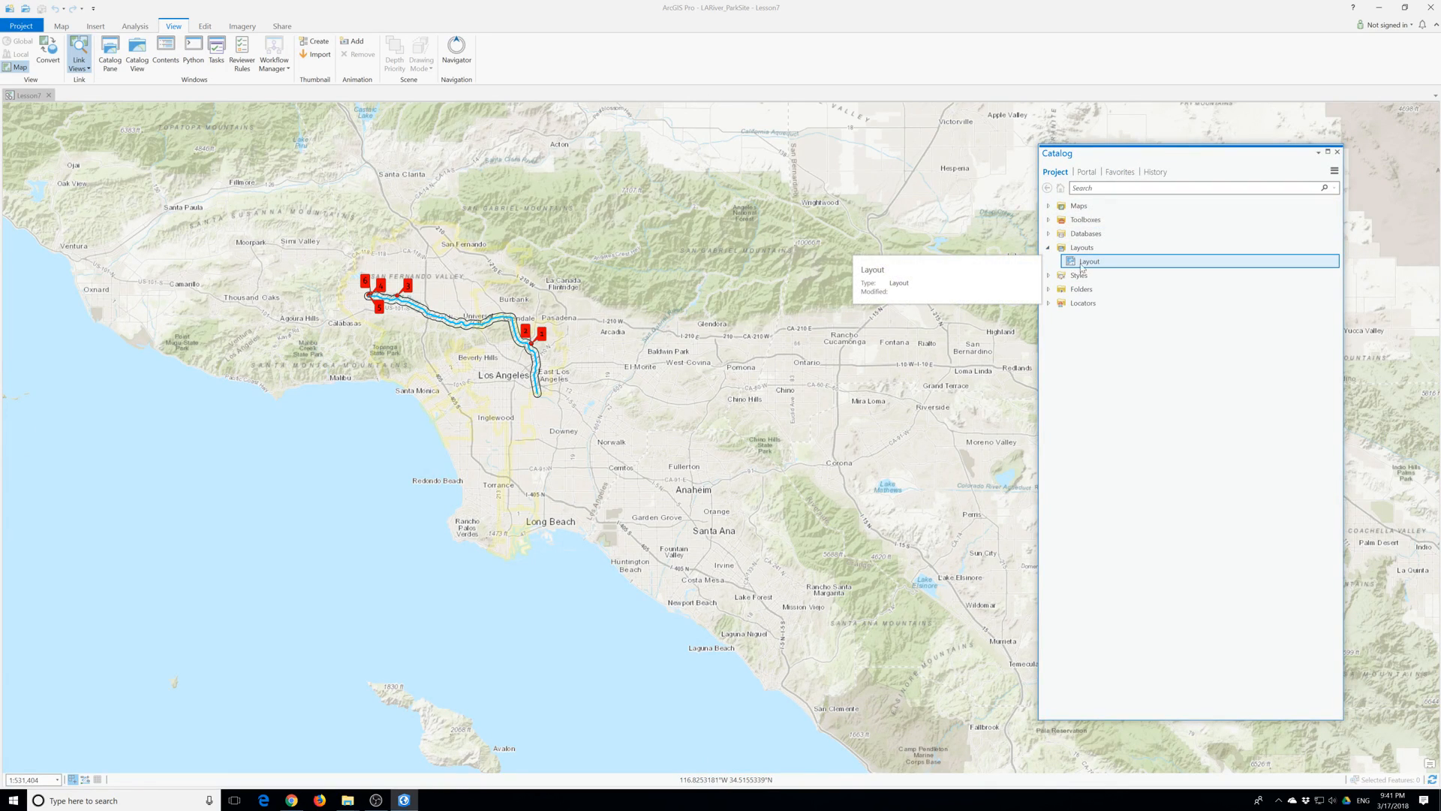
# Rename the project's layout as FinalMap, and open it from the Catalog briefly before closing its view.
pyautogui.click(1098, 265)
pyautogui.write('FinalMap')
pyautogui.press('Return')
pyautogui.doubleClick(1072, 263)
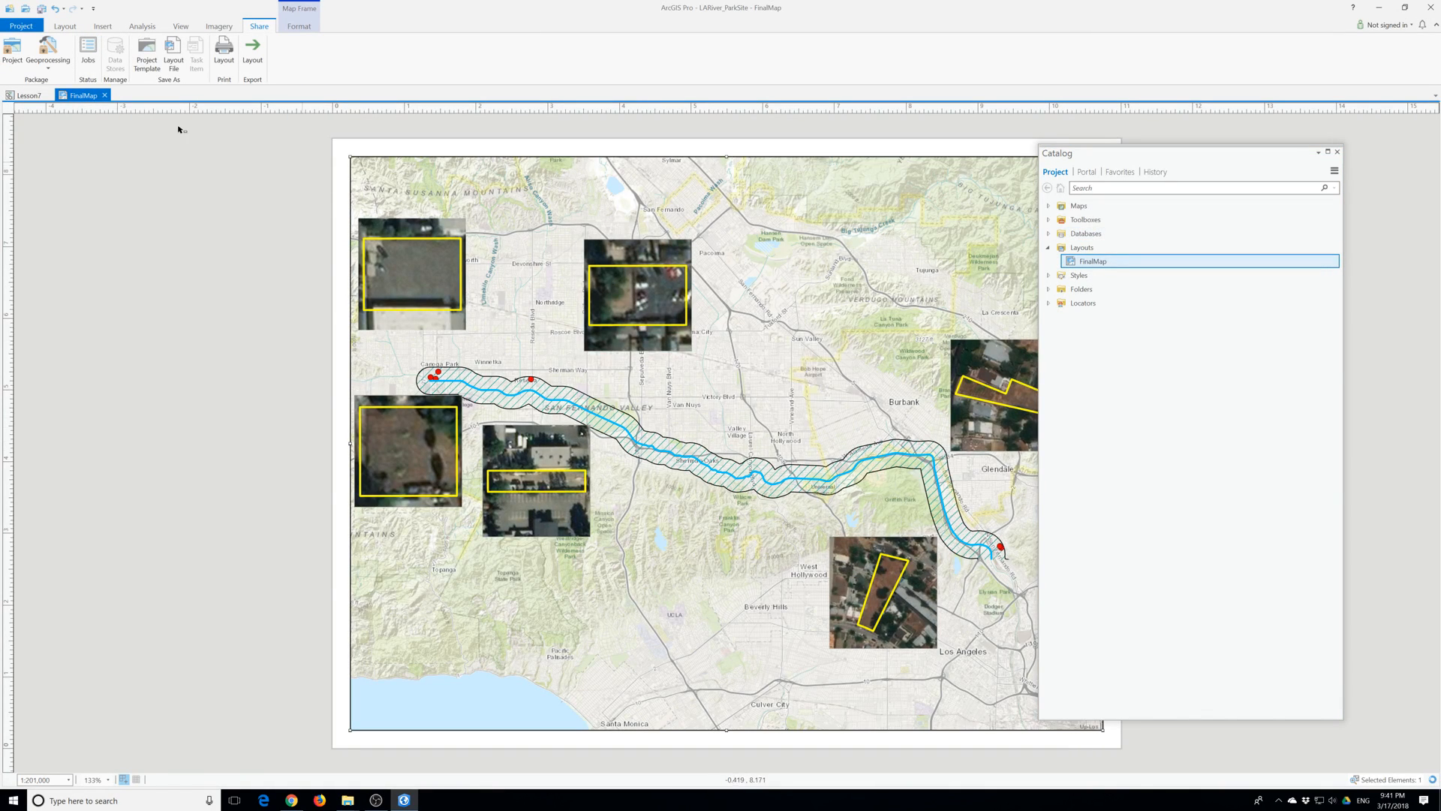
pyautogui.click(104, 95)
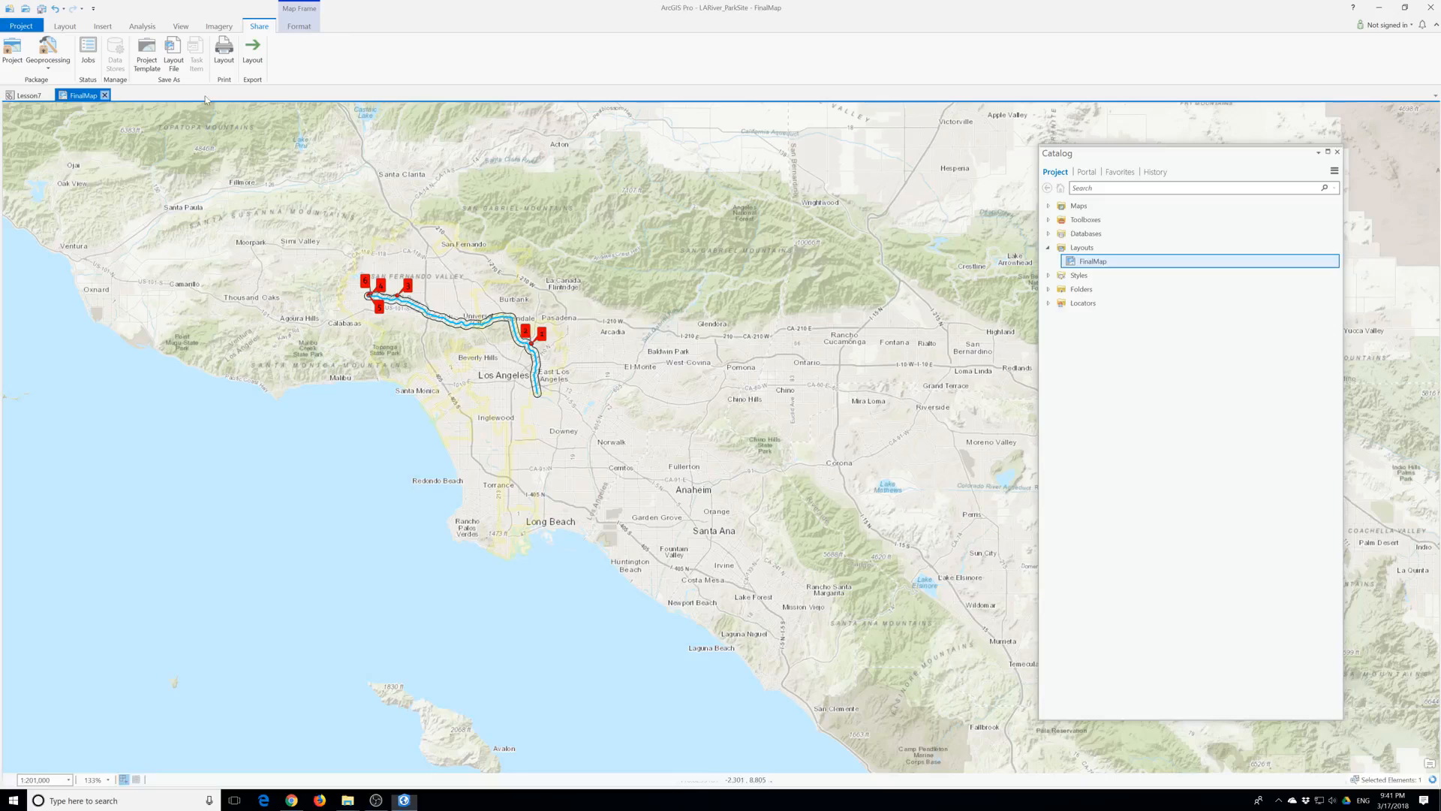
# Exit ArcGIS Pro, saving the project, and reopen LARiver_ParkSite.aprx from File Explorer.
pyautogui.click(1430, 7)
pyautogui.click(712, 423)
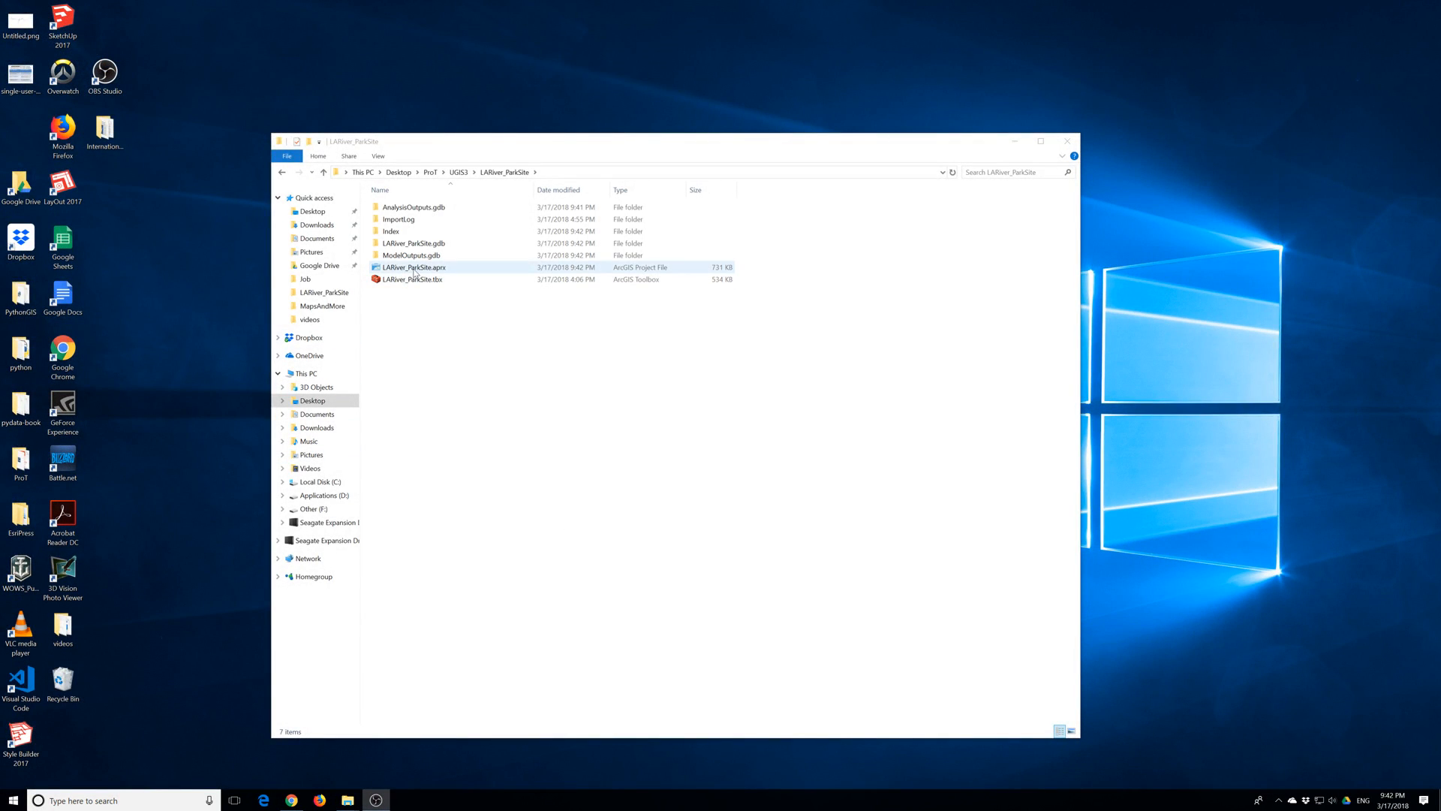
pyautogui.doubleClick(414, 269)
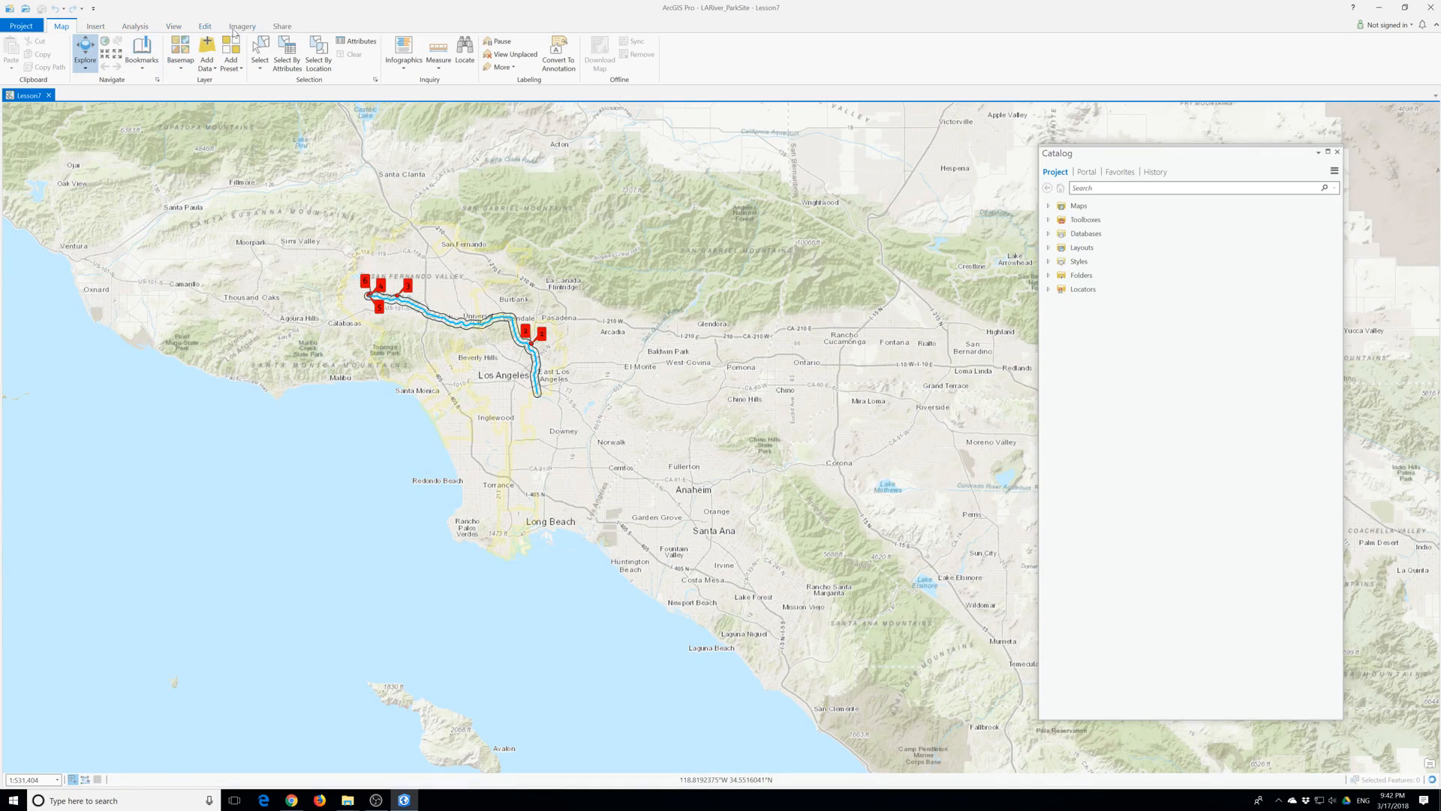
# List the project's layouts and maps in the Catalog, with the Lesson7 map showing the full river.
pyautogui.click(279, 28)
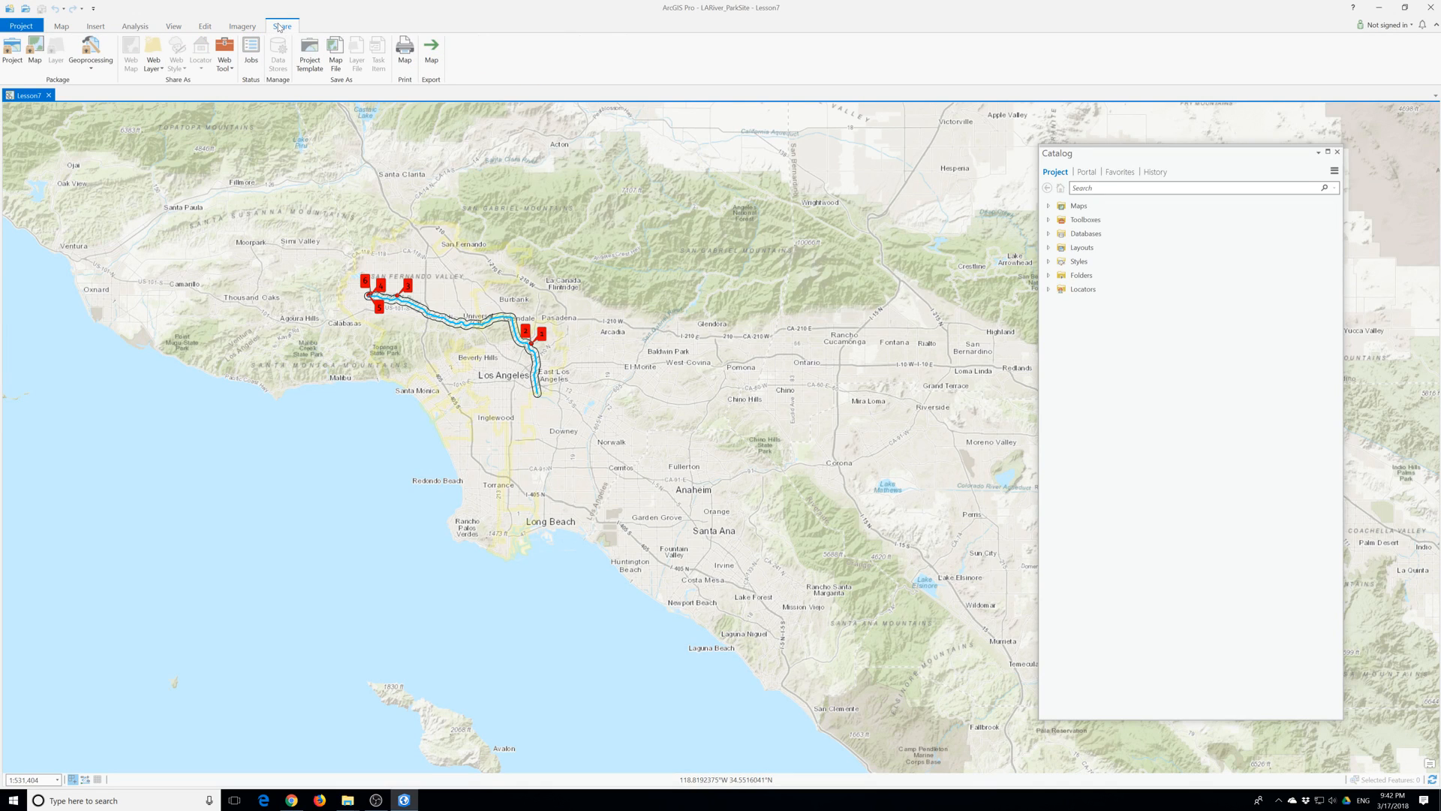
pyautogui.moveTo(257, 277); pyautogui.dragTo(460, 319)
pyautogui.scroll(3, 650, 408)
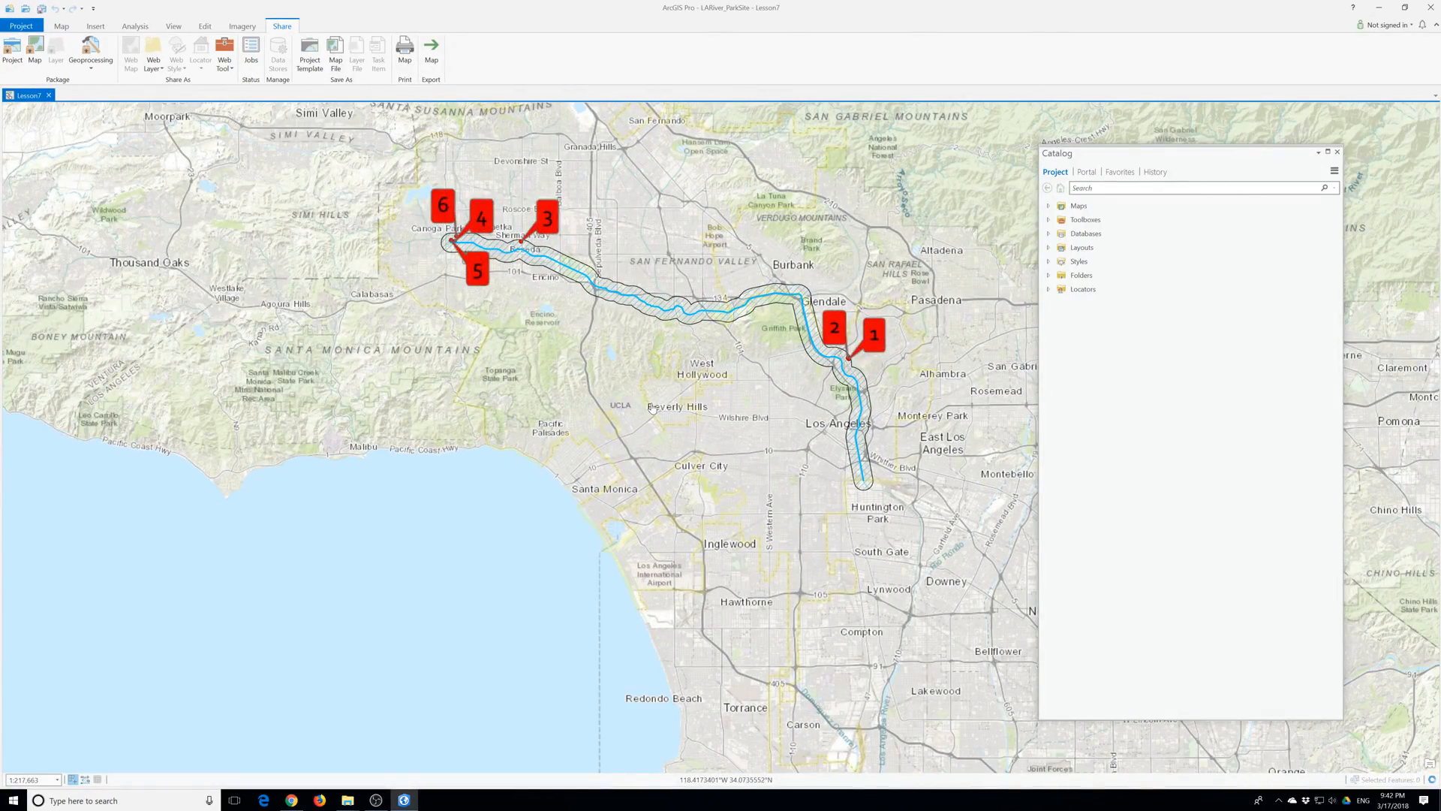
pyautogui.scroll(-2, 652, 407)
pyautogui.click(1054, 253)
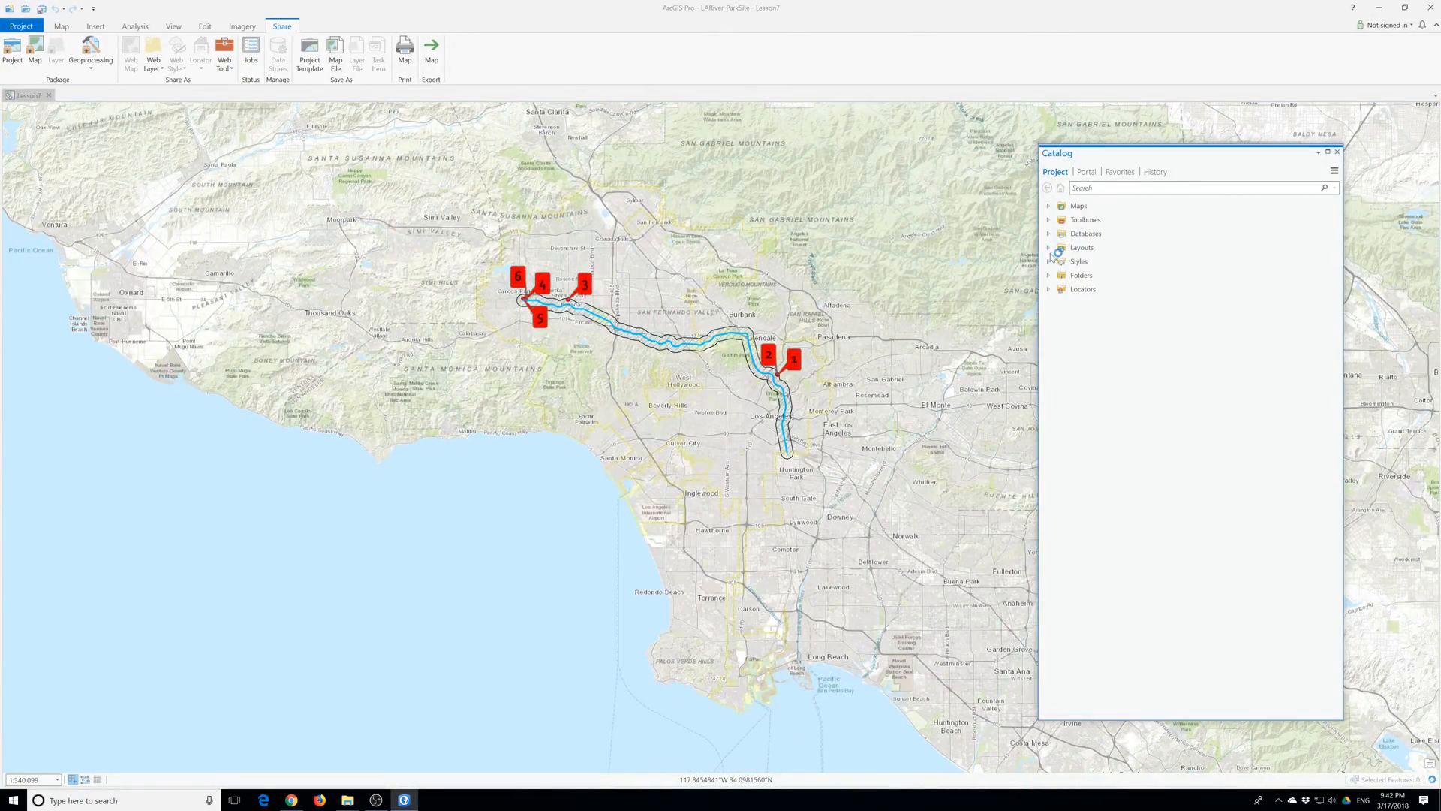
pyautogui.click(1048, 248)
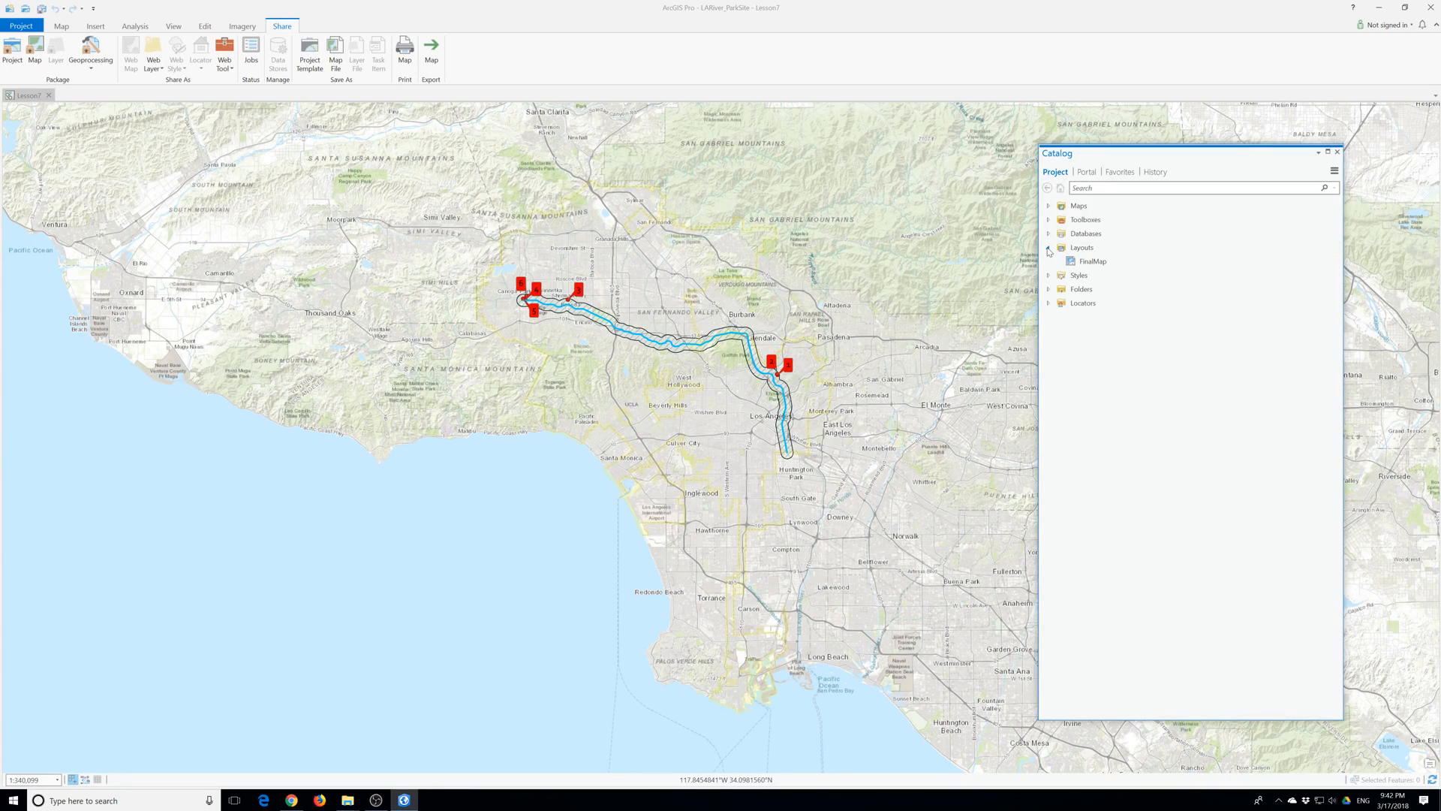
pyautogui.click(1049, 206)
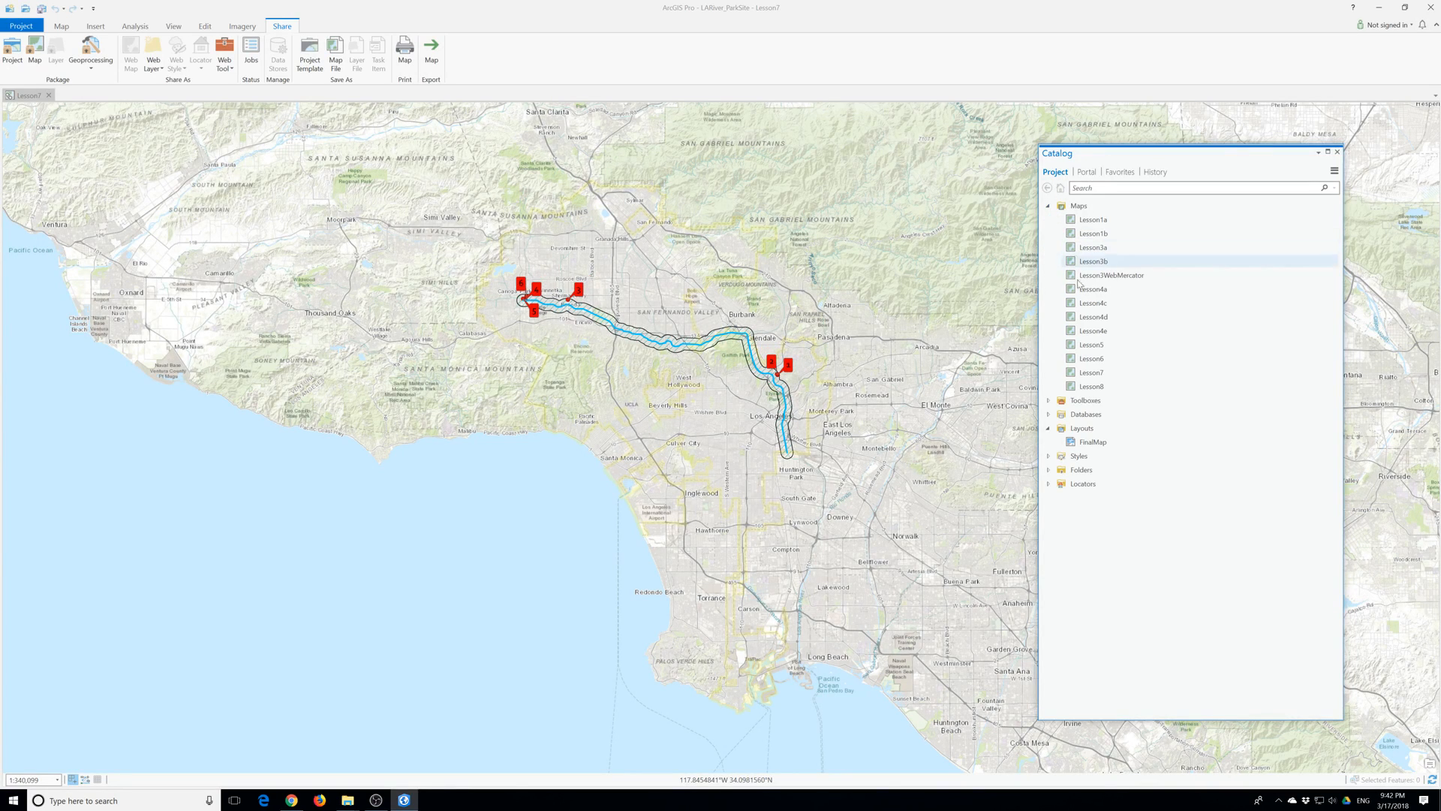
# Open the Lesson7 map again from the Catalog, and close one of the two Lesson7 views.
pyautogui.doubleClick(1080, 373)
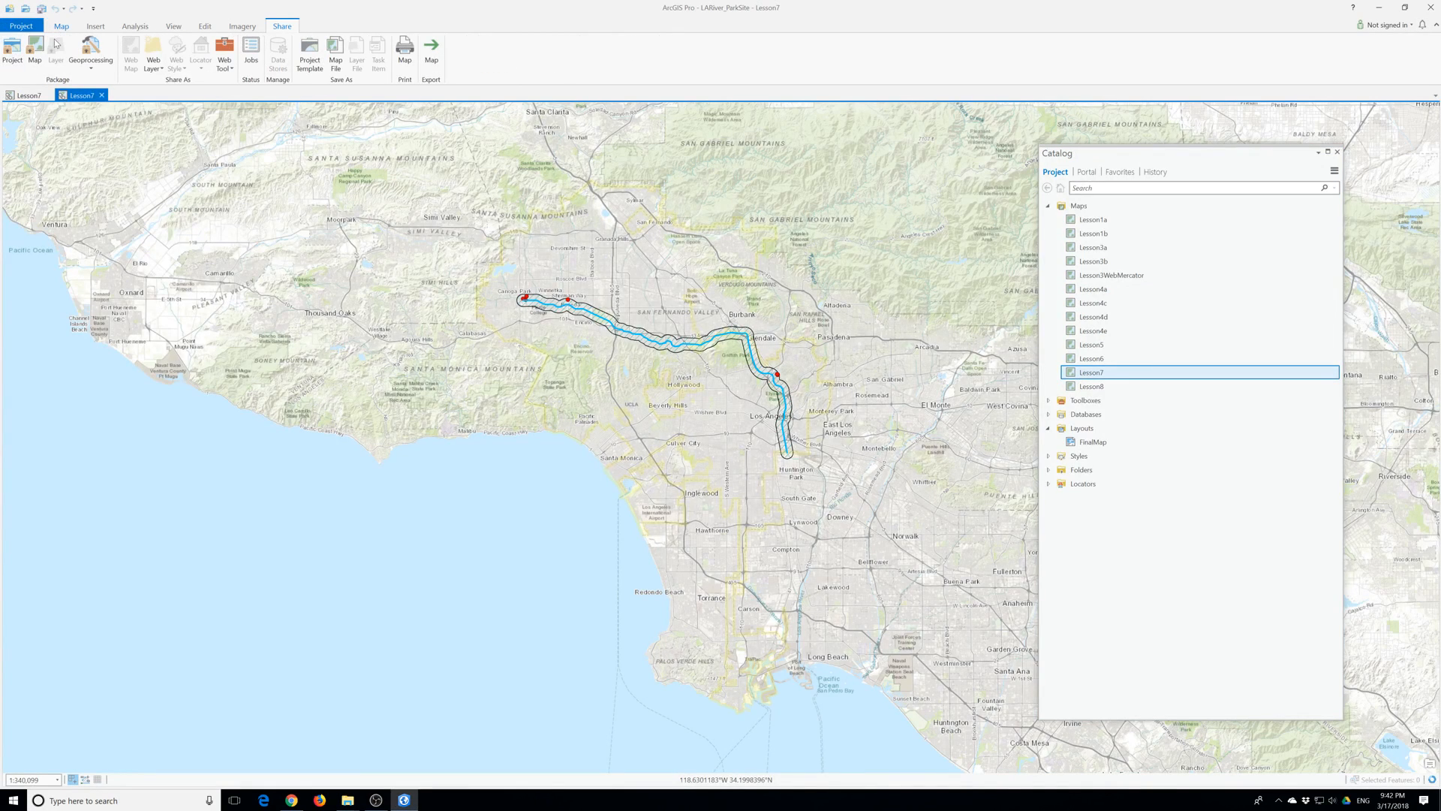
pyautogui.click(39, 96)
pyautogui.click(48, 96)
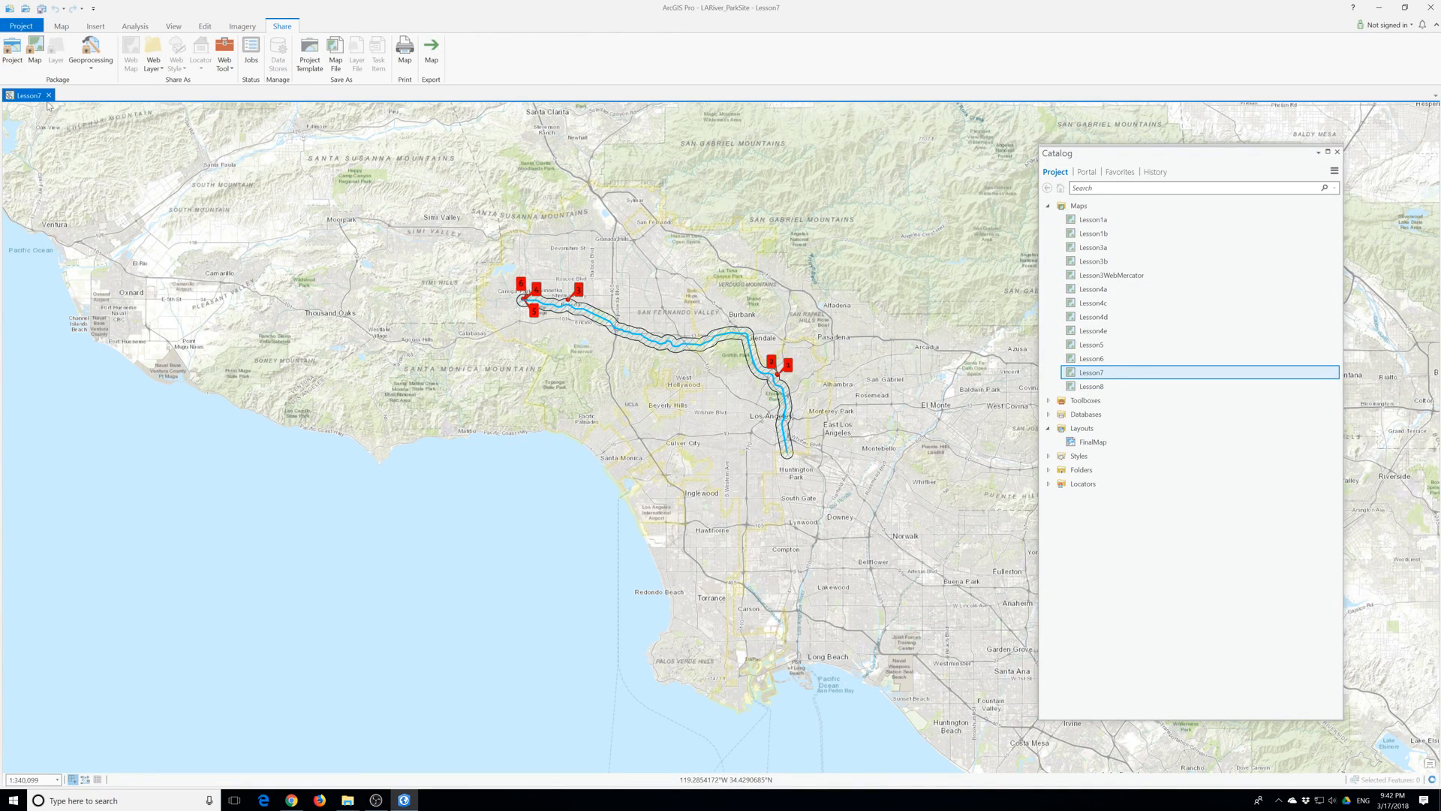
# Show the Contents pane for the Lesson7 map, and turn the Topographic basemap off and on again.
pyautogui.click(60, 28)
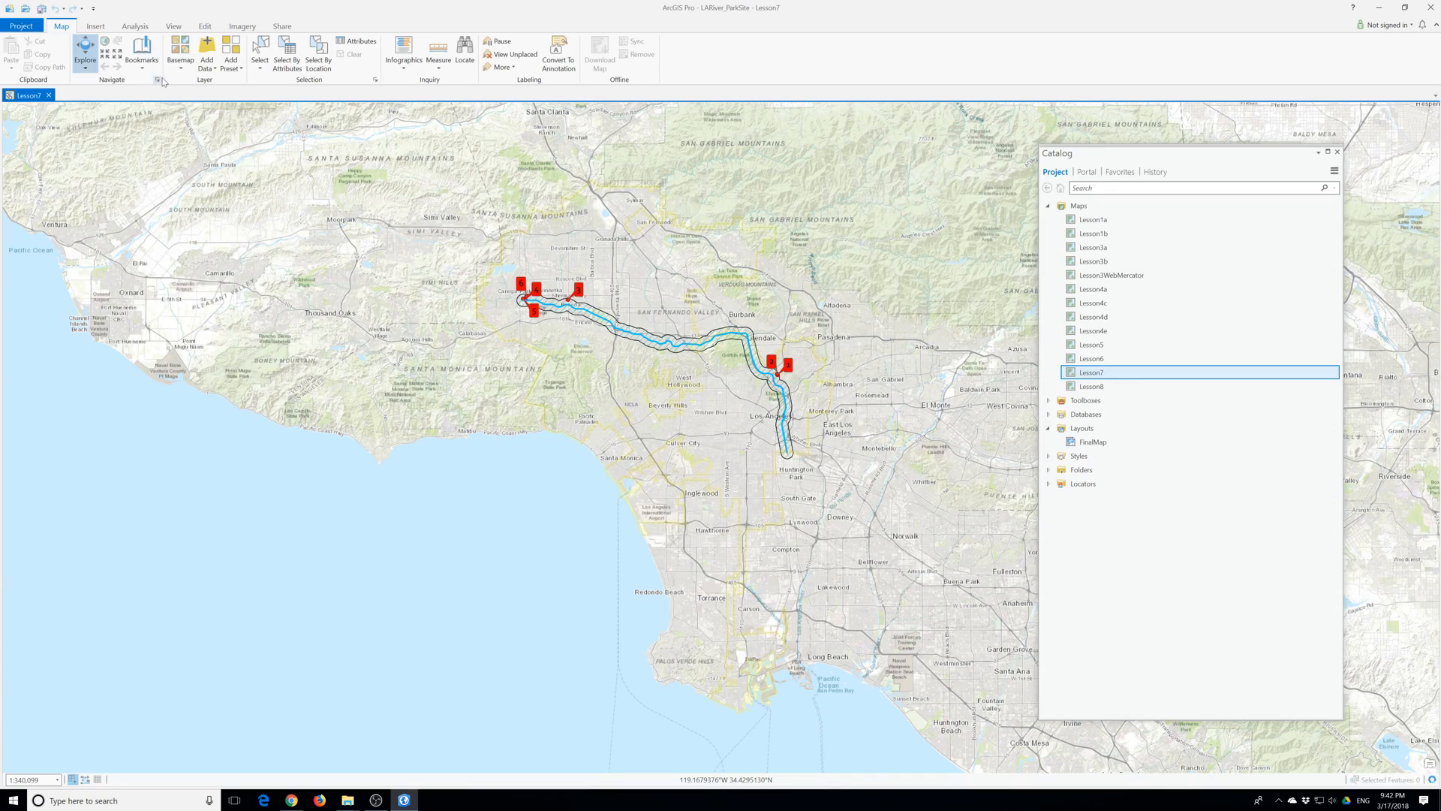
pyautogui.click(174, 27)
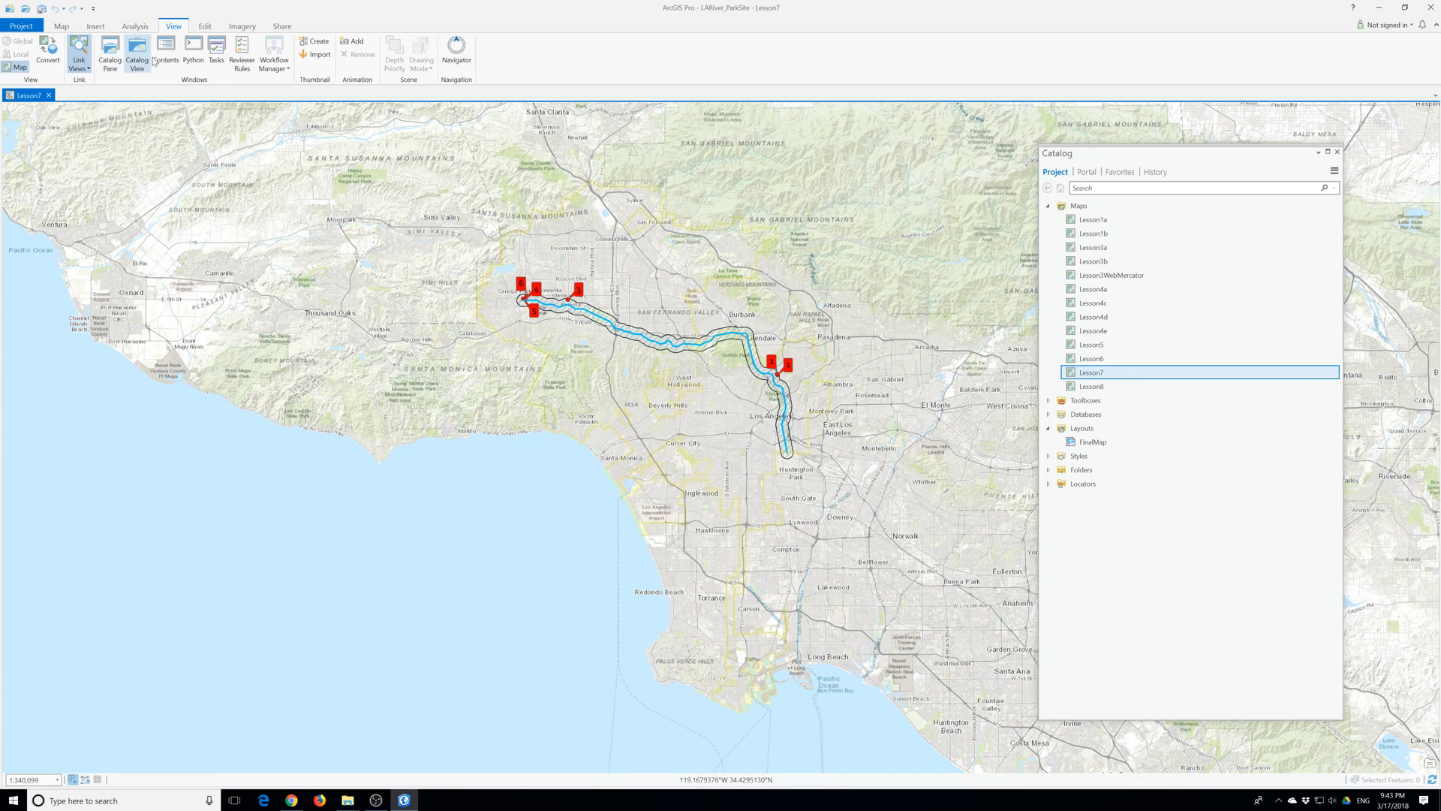
pyautogui.click(165, 52)
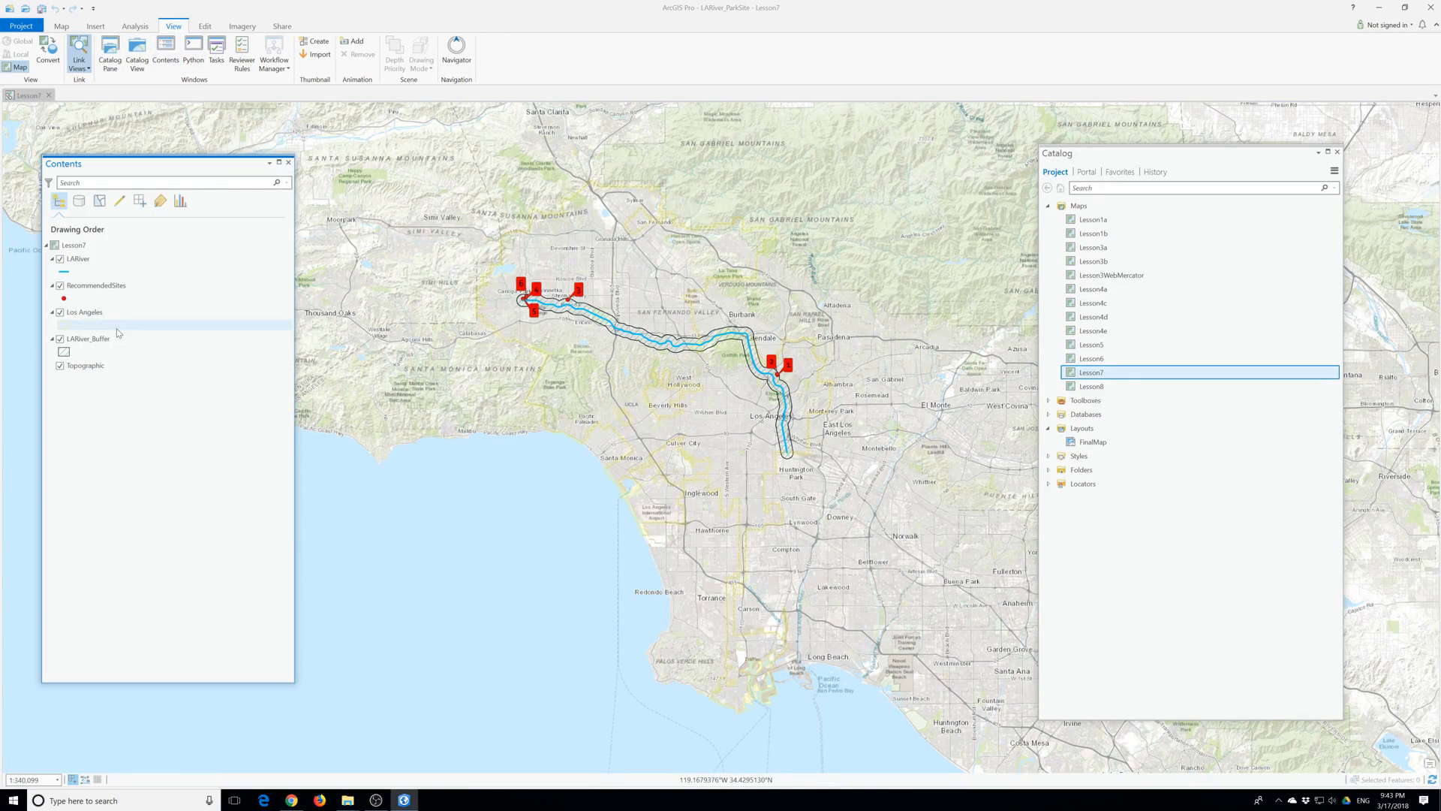
pyautogui.click(60, 366)
pyautogui.click(60, 367)
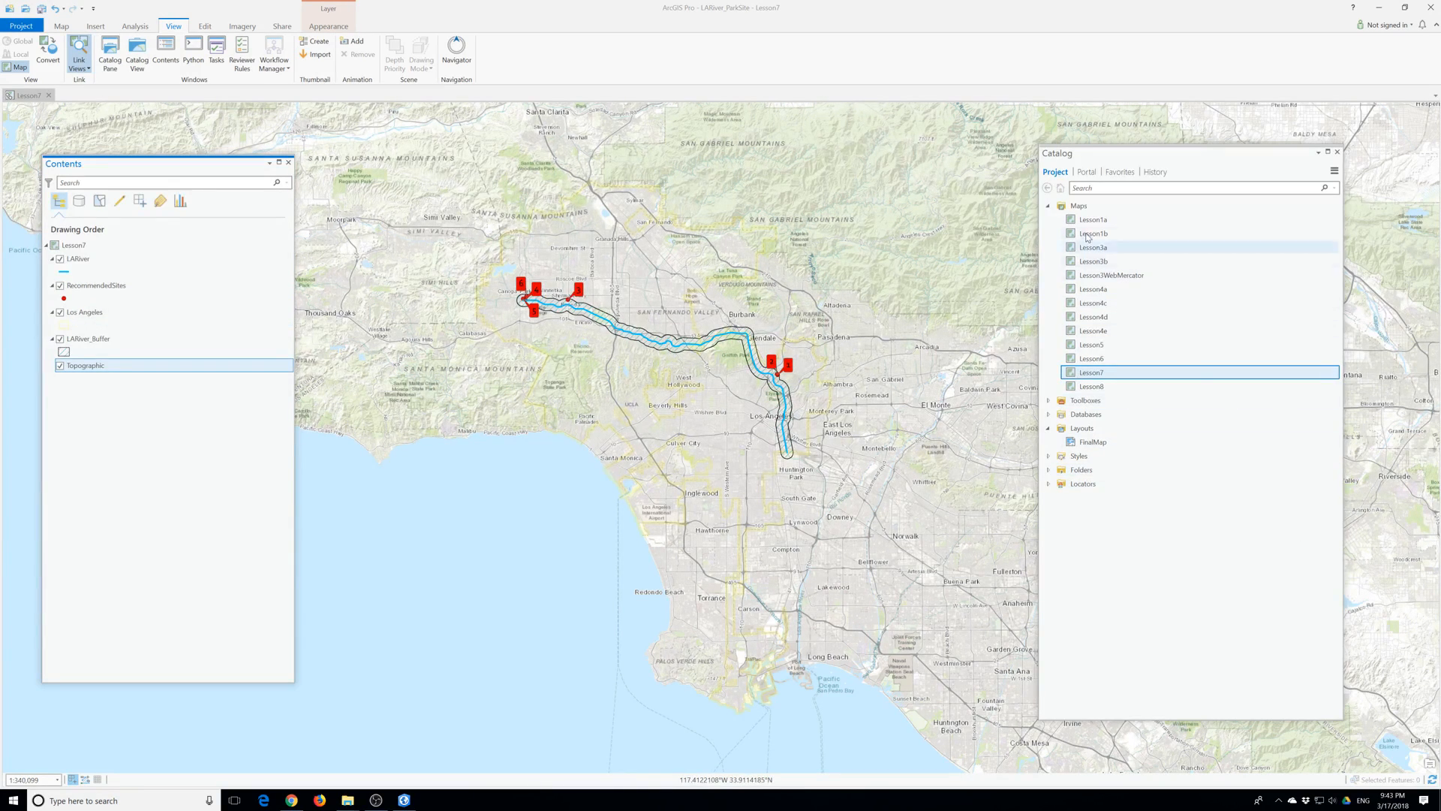
# Examine the ParkSuitabilityAnalysis model in the LARiver_ParkSite.tbx toolbox and the commands available for it.
pyautogui.click(1048, 401)
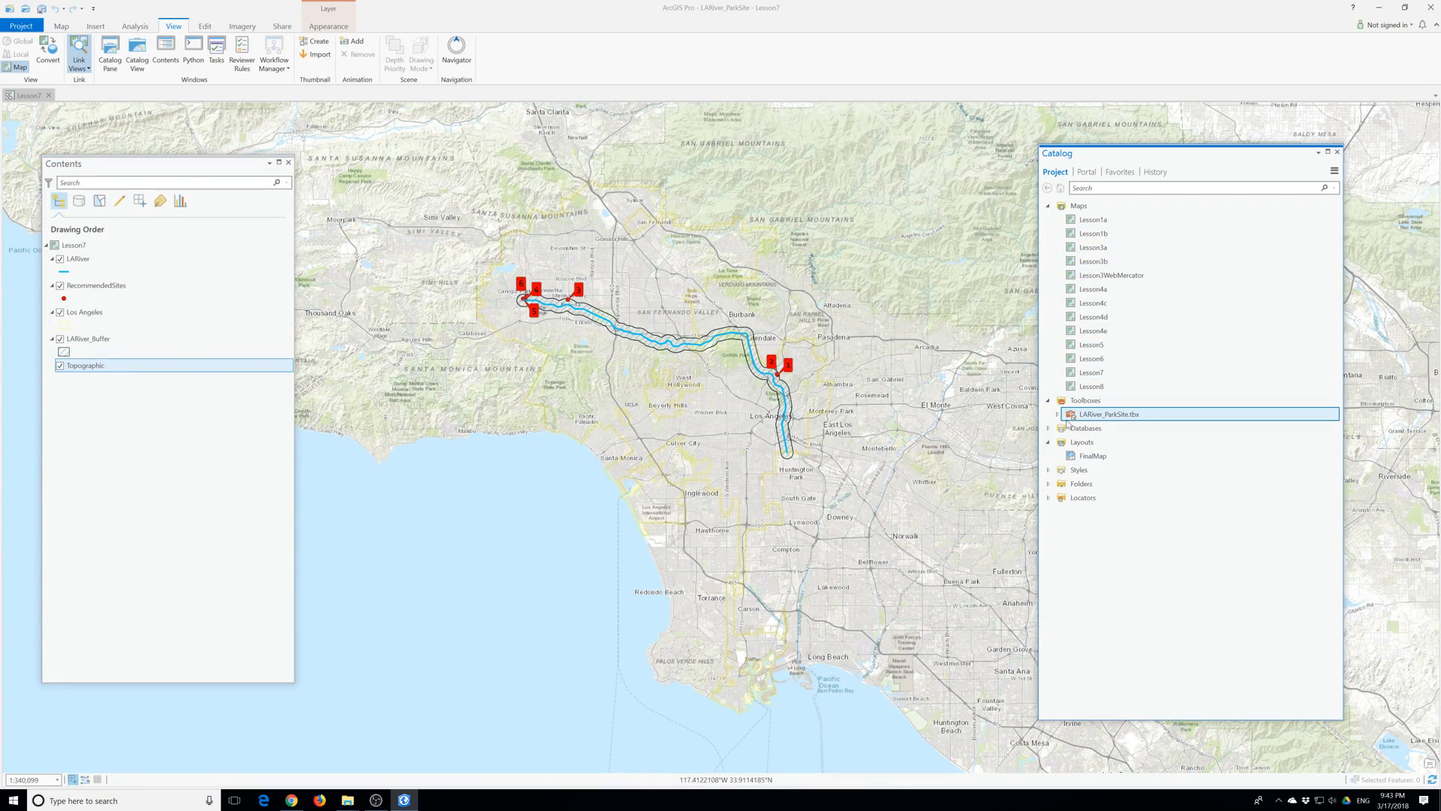
pyautogui.click(1058, 415)
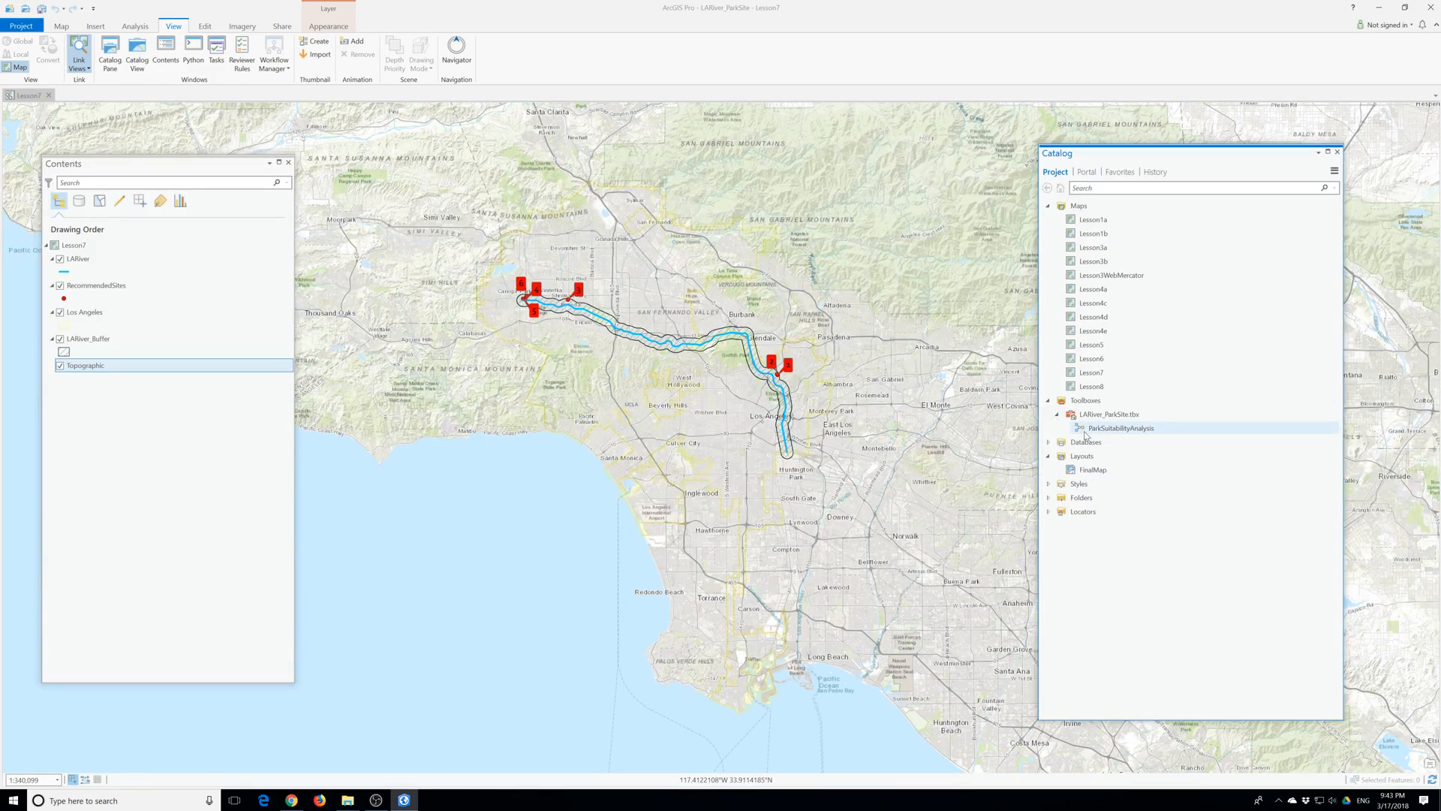
pyautogui.rightClick(1091, 429)
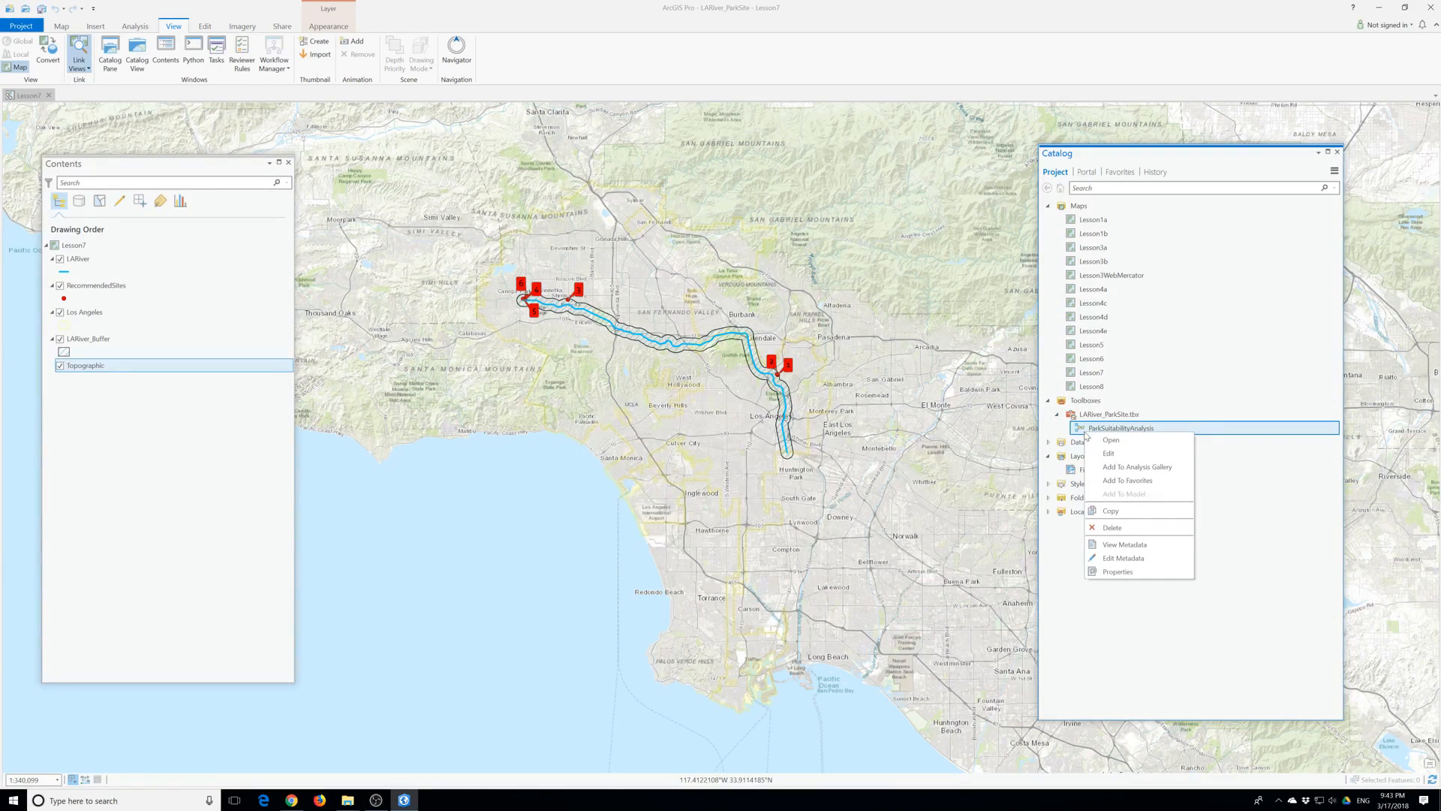
pyautogui.click(1045, 444)
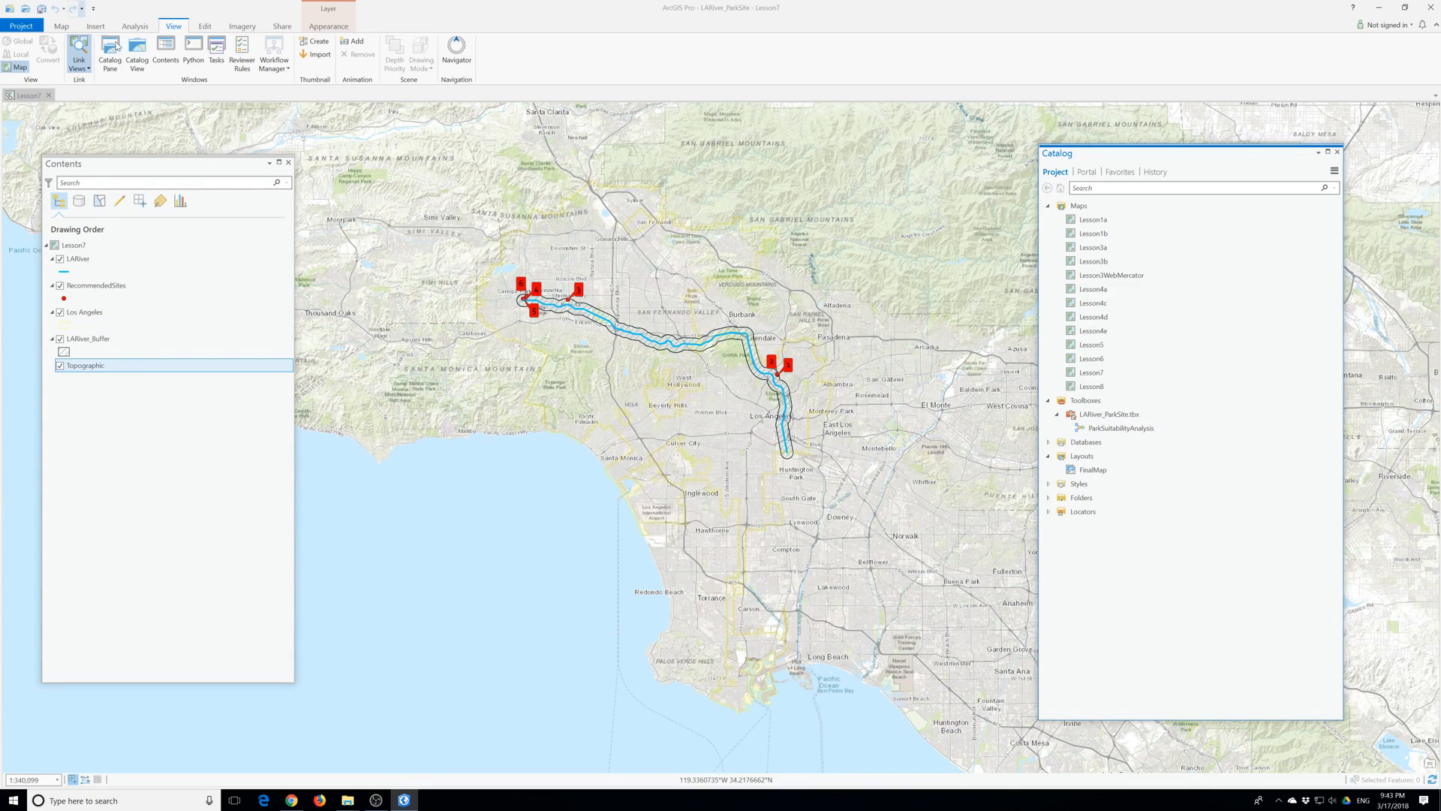
# Start sharing the Lesson7 map as a map package.
pyautogui.click(286, 28)
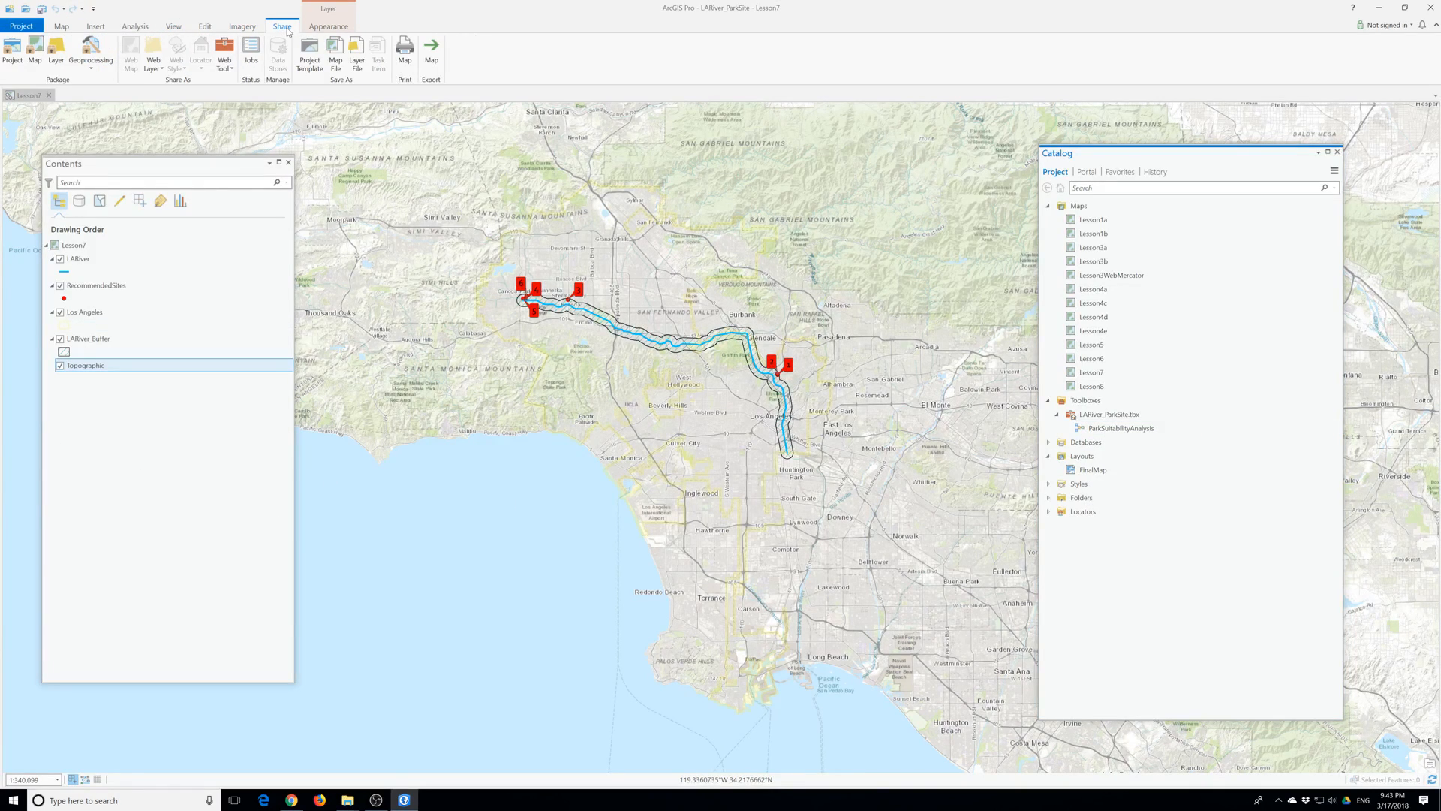
pyautogui.click(38, 51)
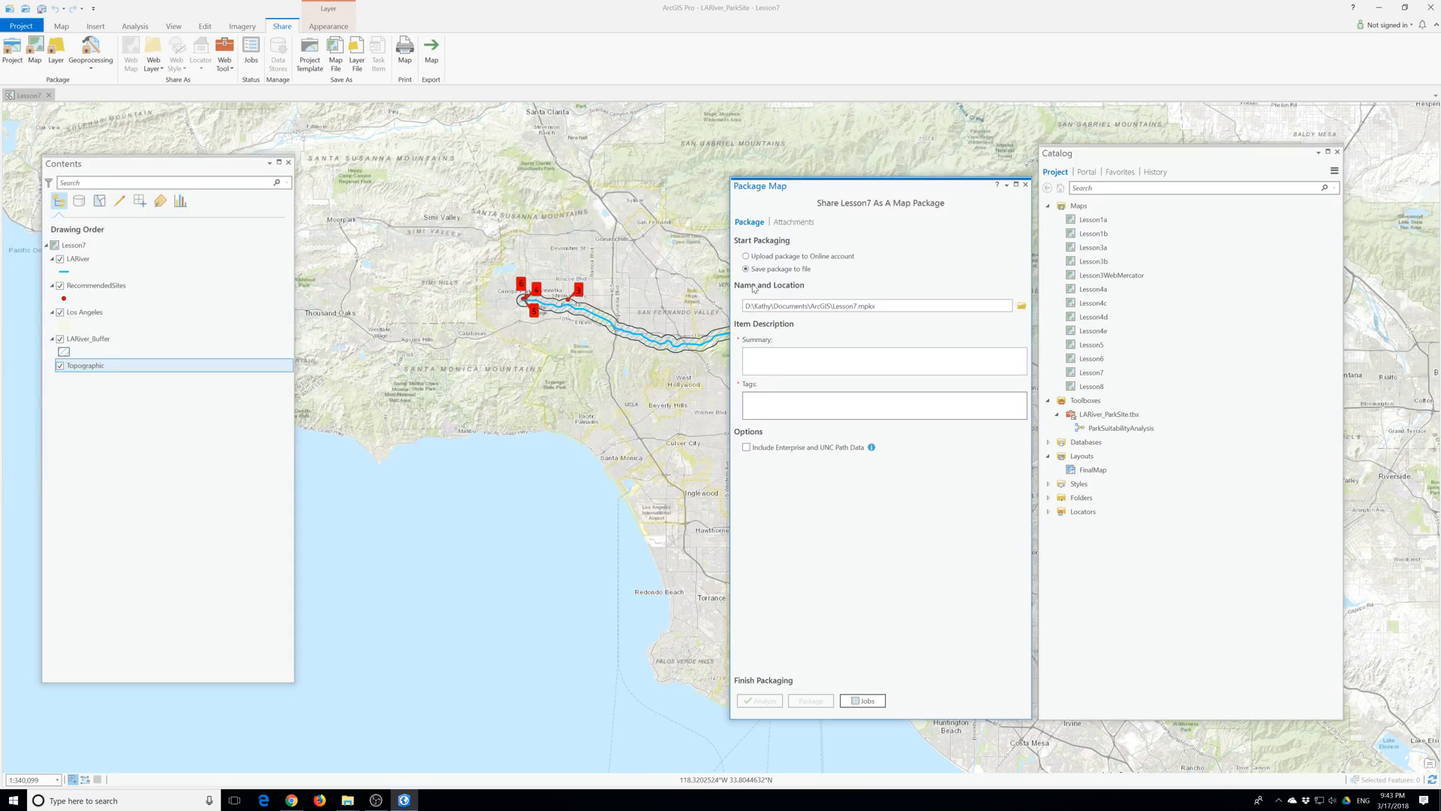
pyautogui.click(746, 257)
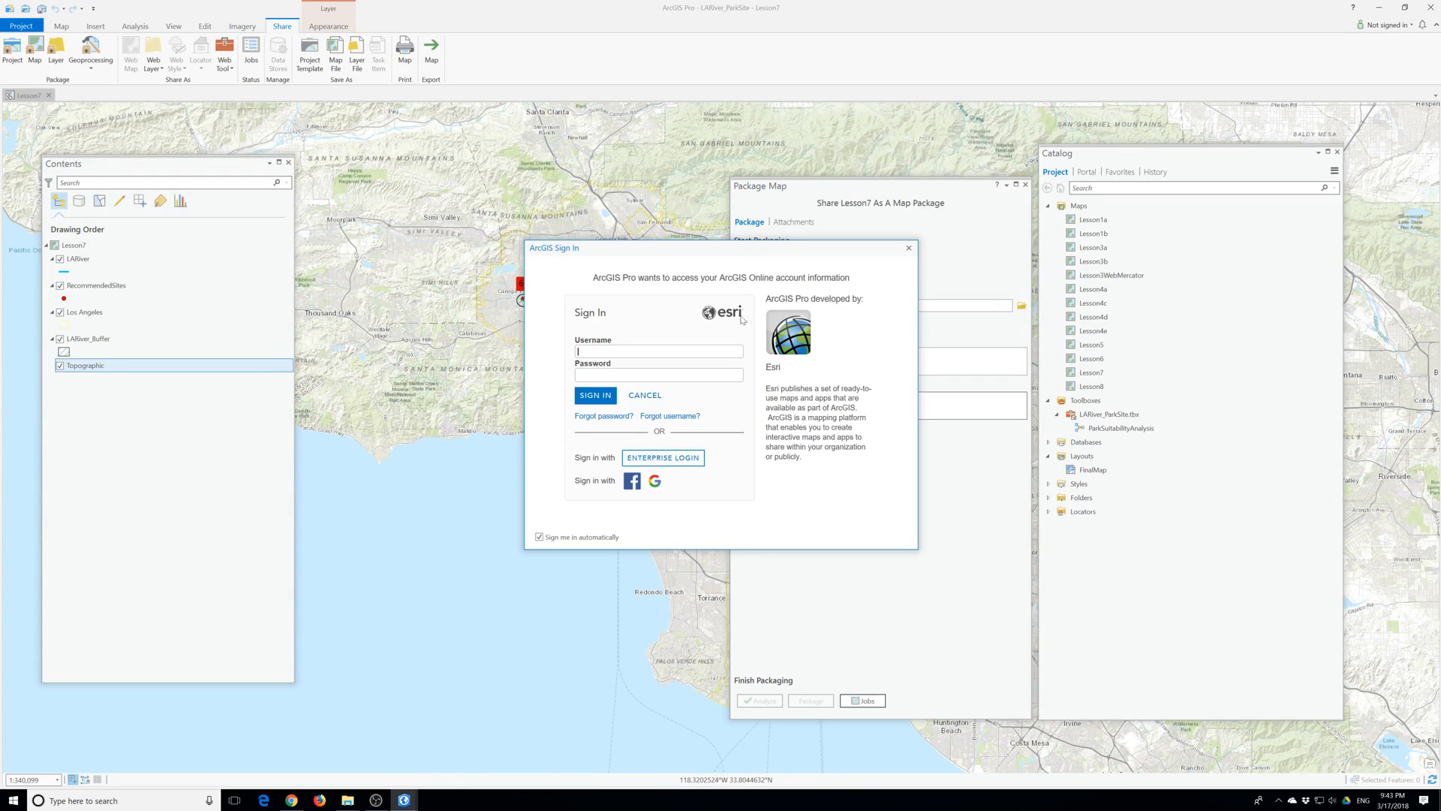
pyautogui.write('kathy')
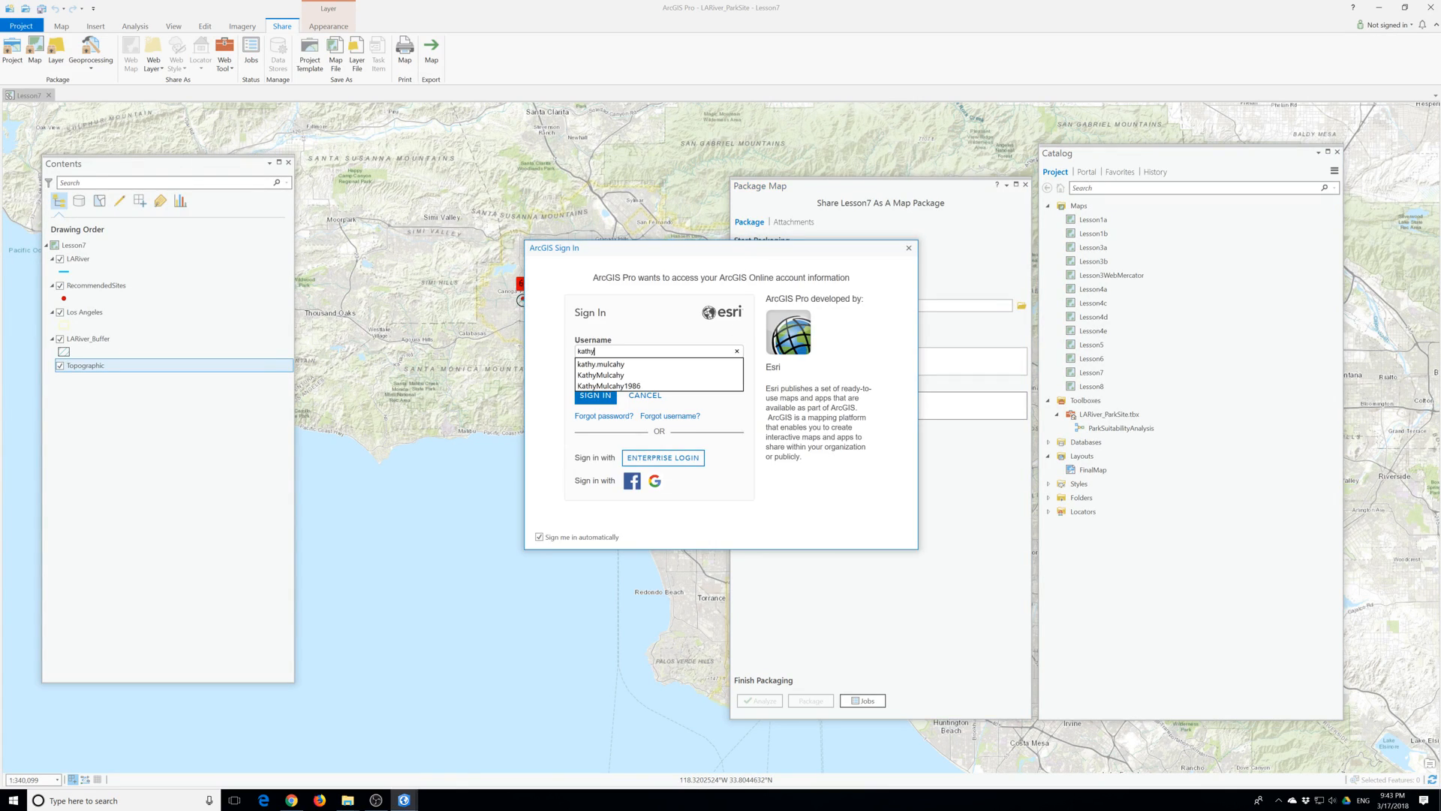
pyautogui.click(659, 387)
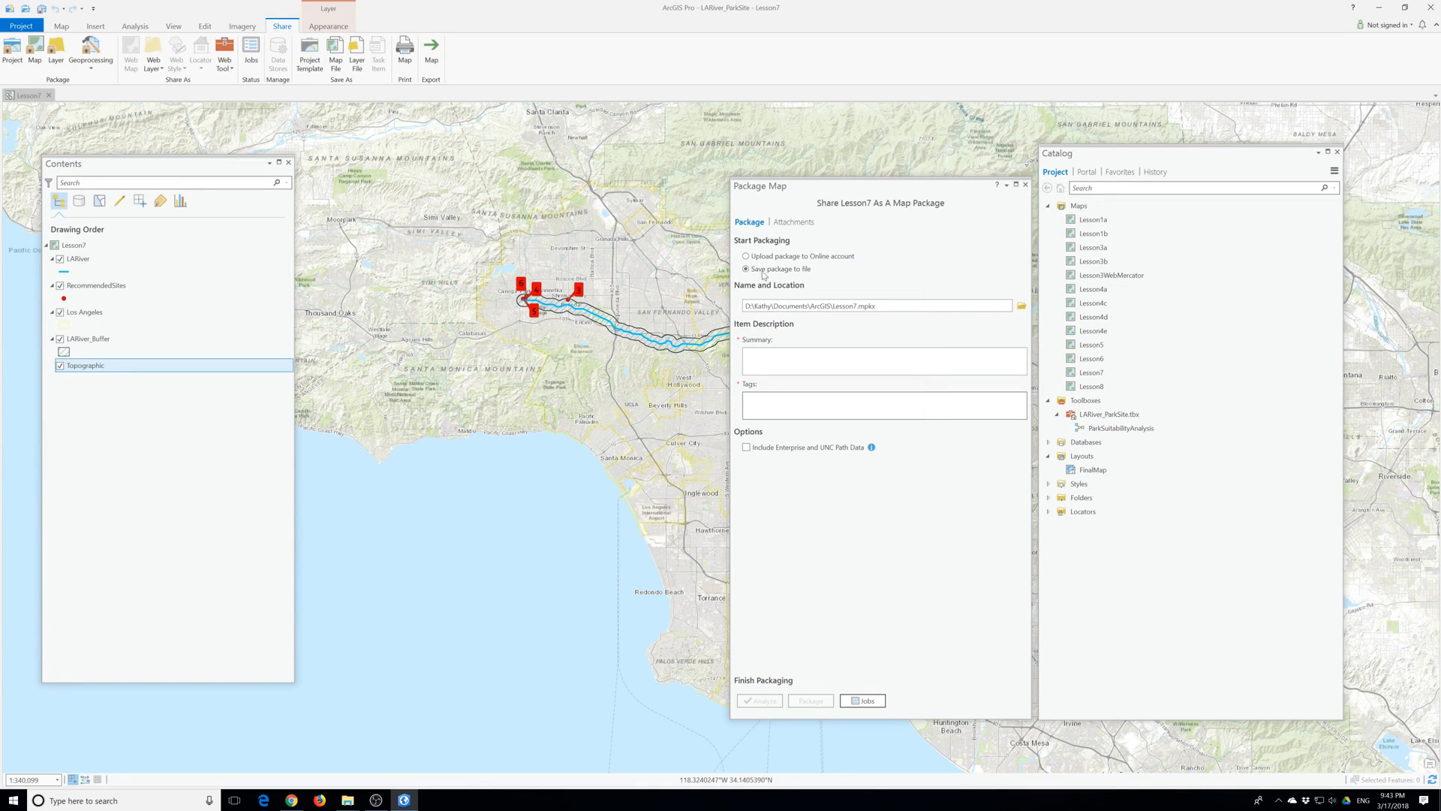
# Enter "LA River park site potentialone" as the package summary and LA as the tag, and analyze and create the map package file.
pyautogui.click(788, 359)
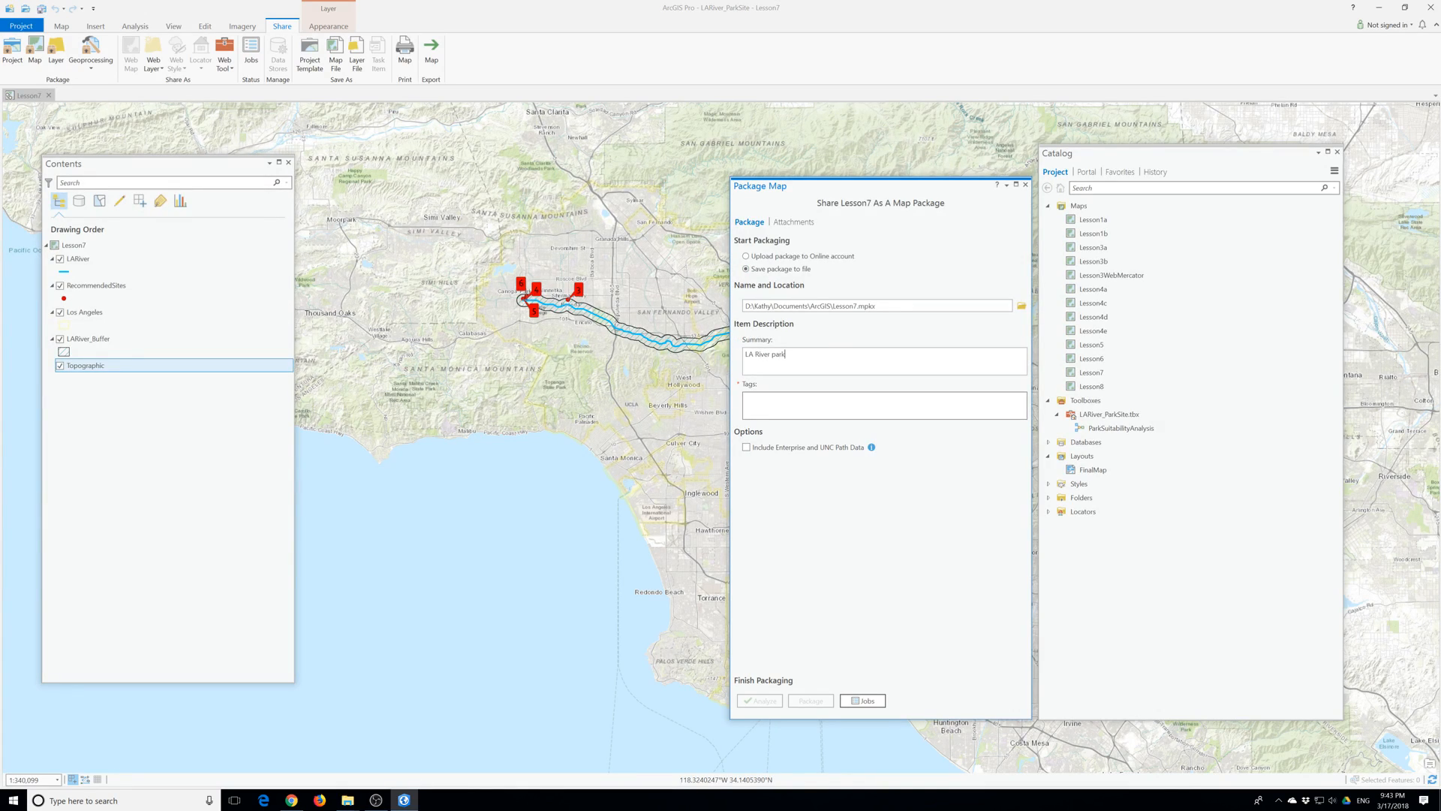
pyautogui.write('LA River park site potentialone')
pyautogui.press('Tab')
pyautogui.write('L')
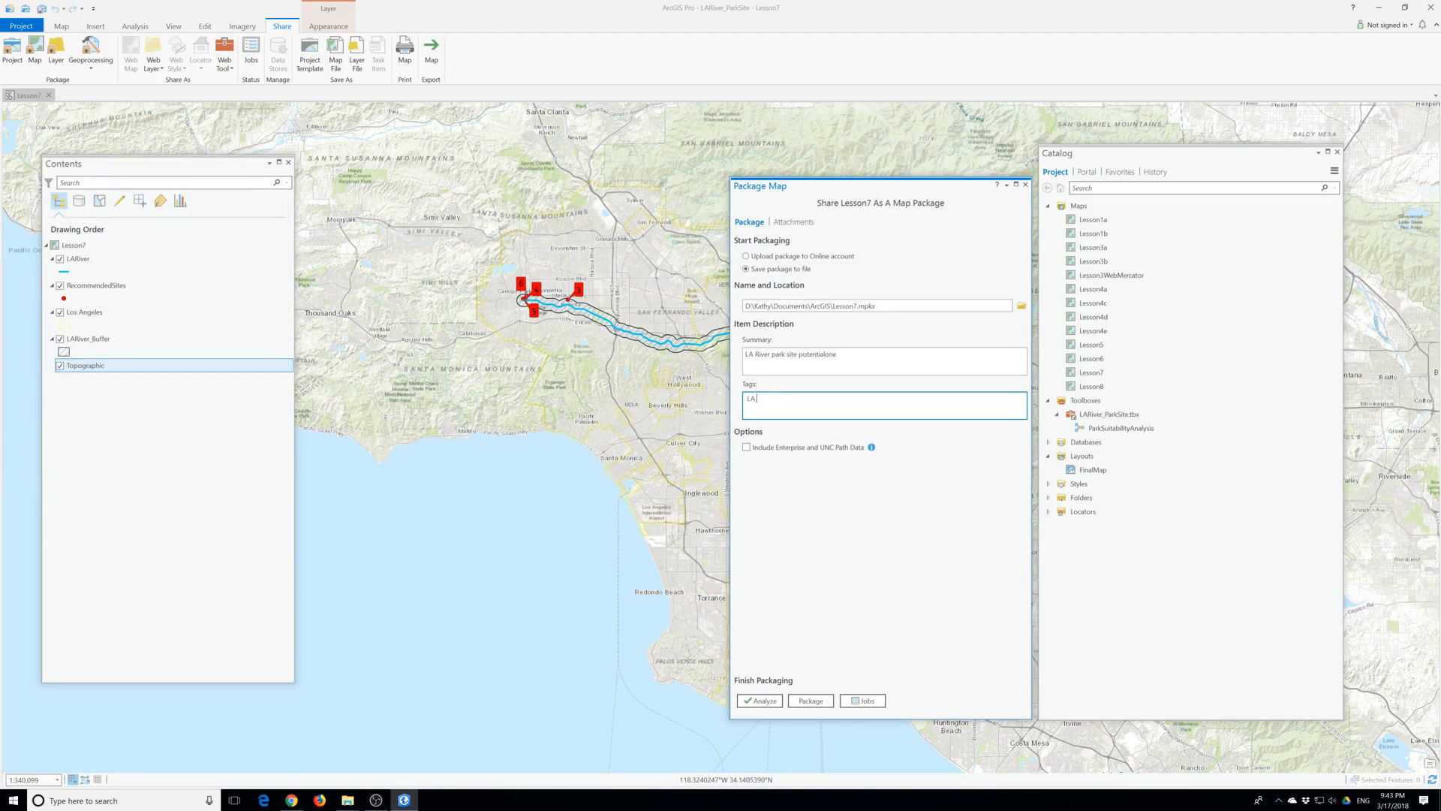
pyautogui.click(762, 701)
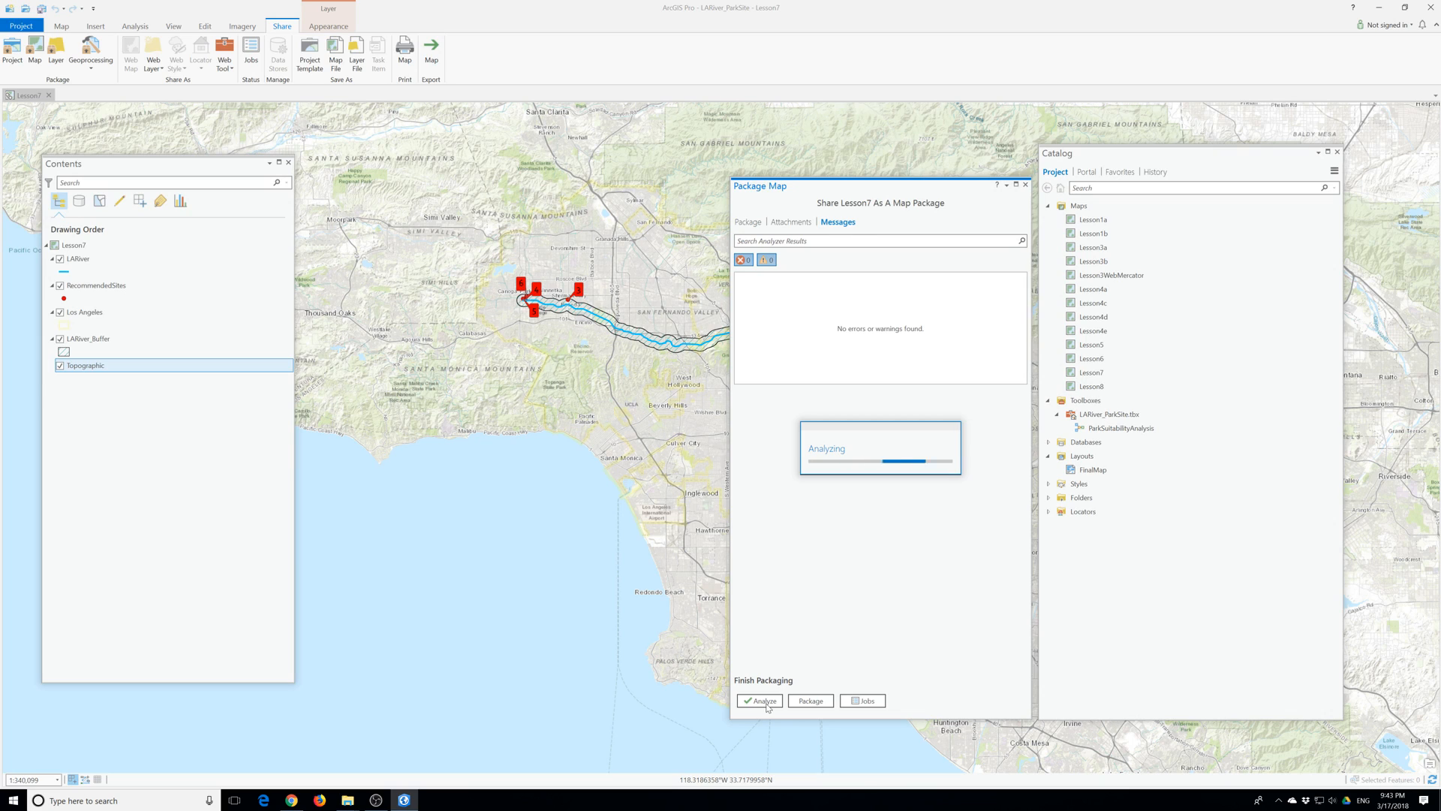
pyautogui.click(828, 701)
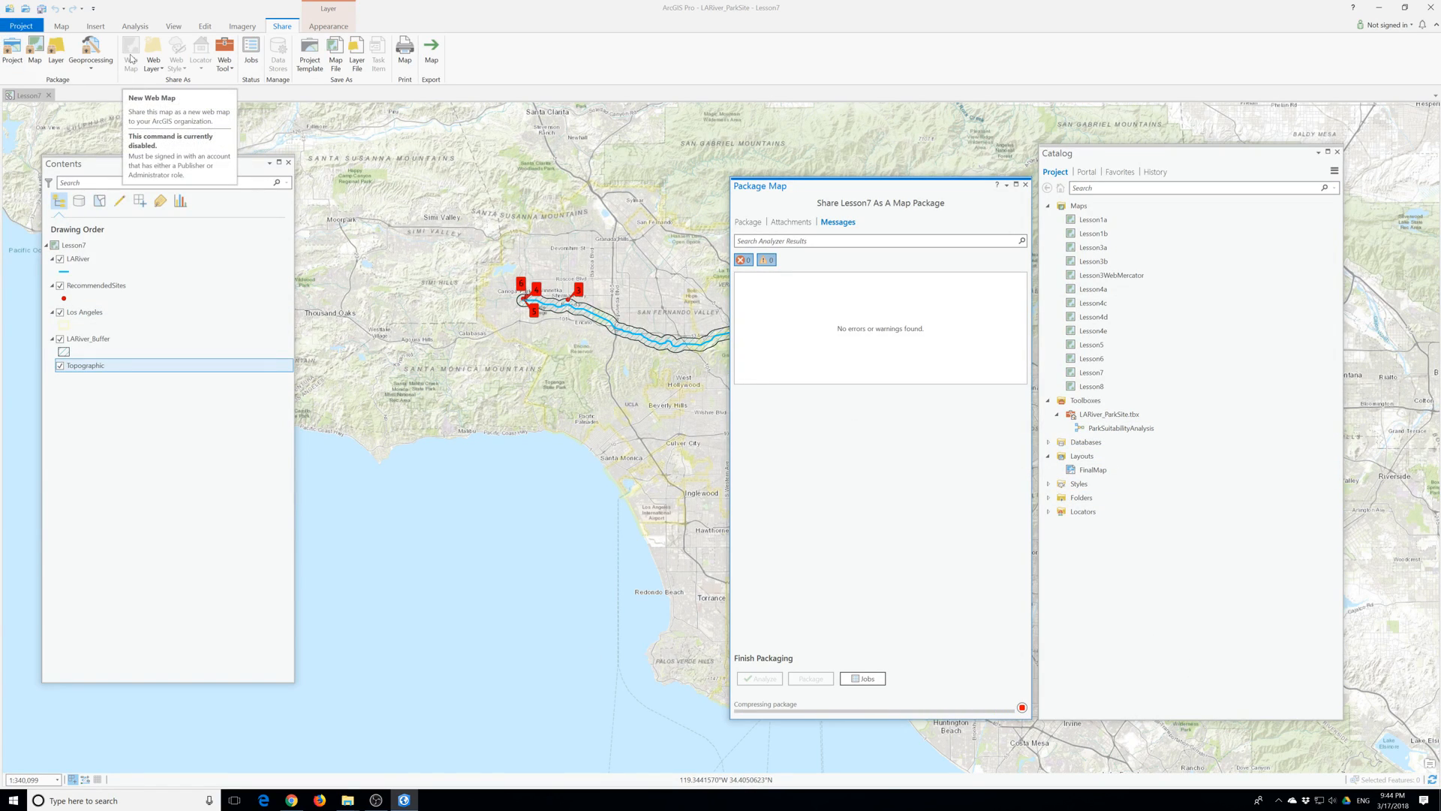
# Select the Lesson7 map in the Contents, and sign in to ArcGIS Online with the saved account's username.
pyautogui.click(102, 251)
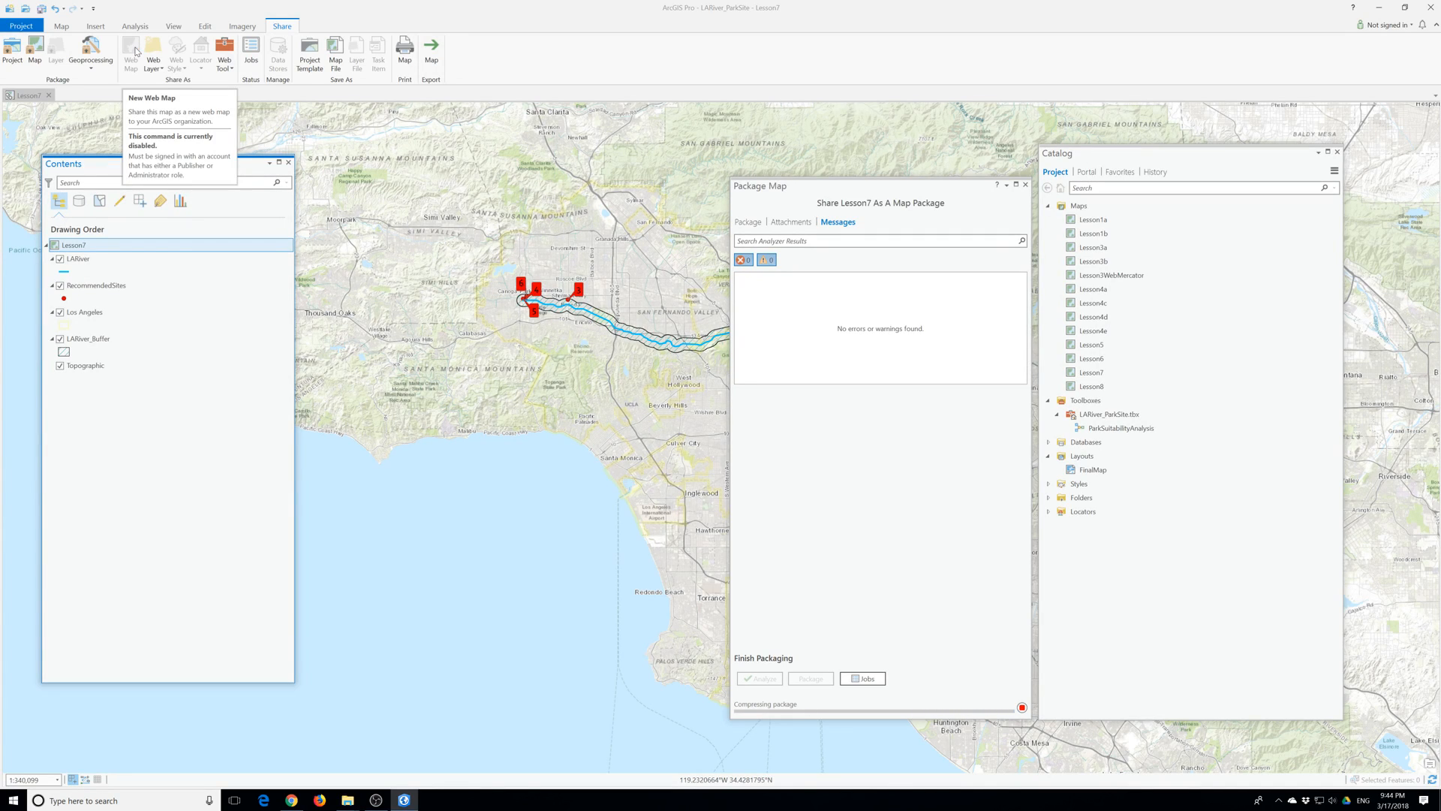
pyautogui.click(1395, 25)
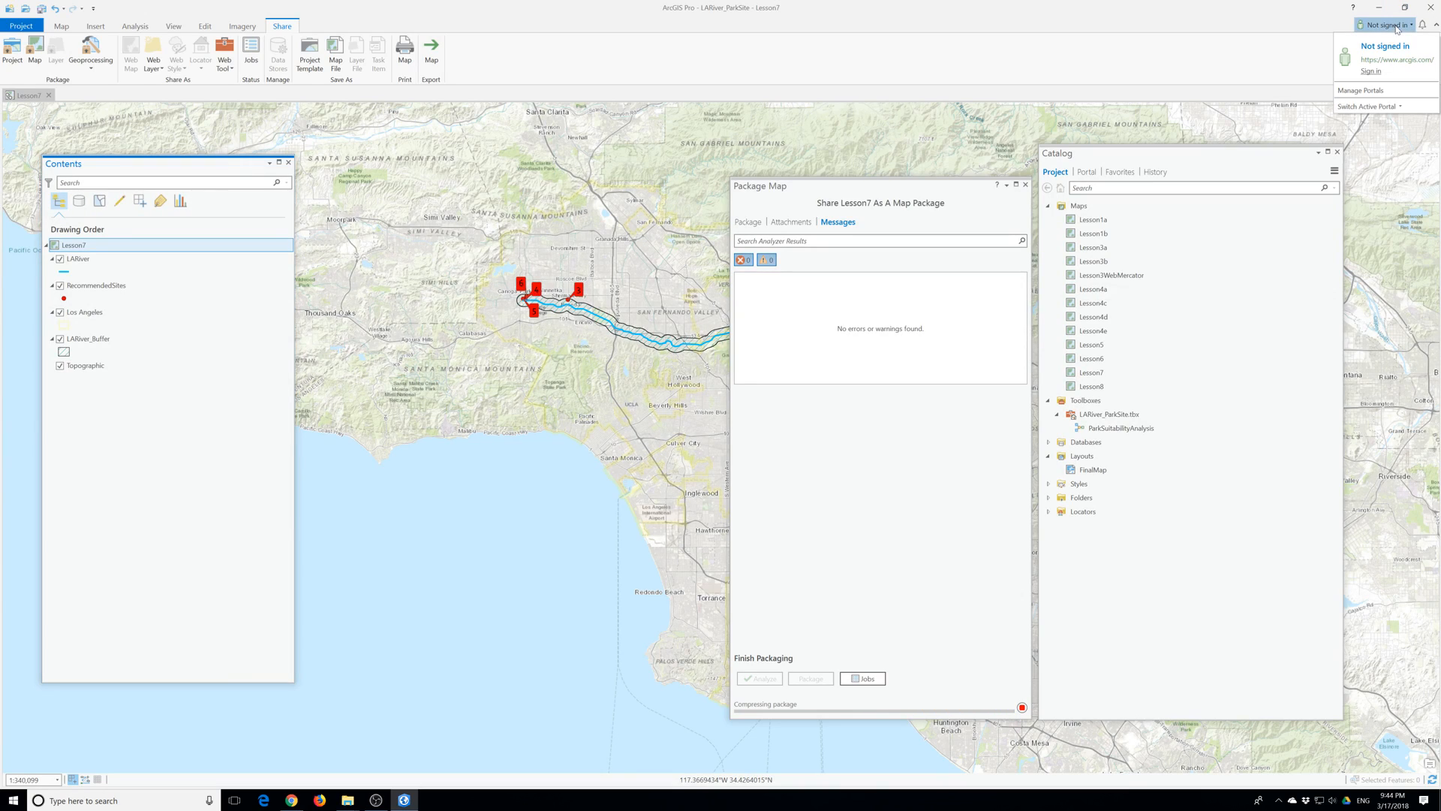
pyautogui.click(1369, 72)
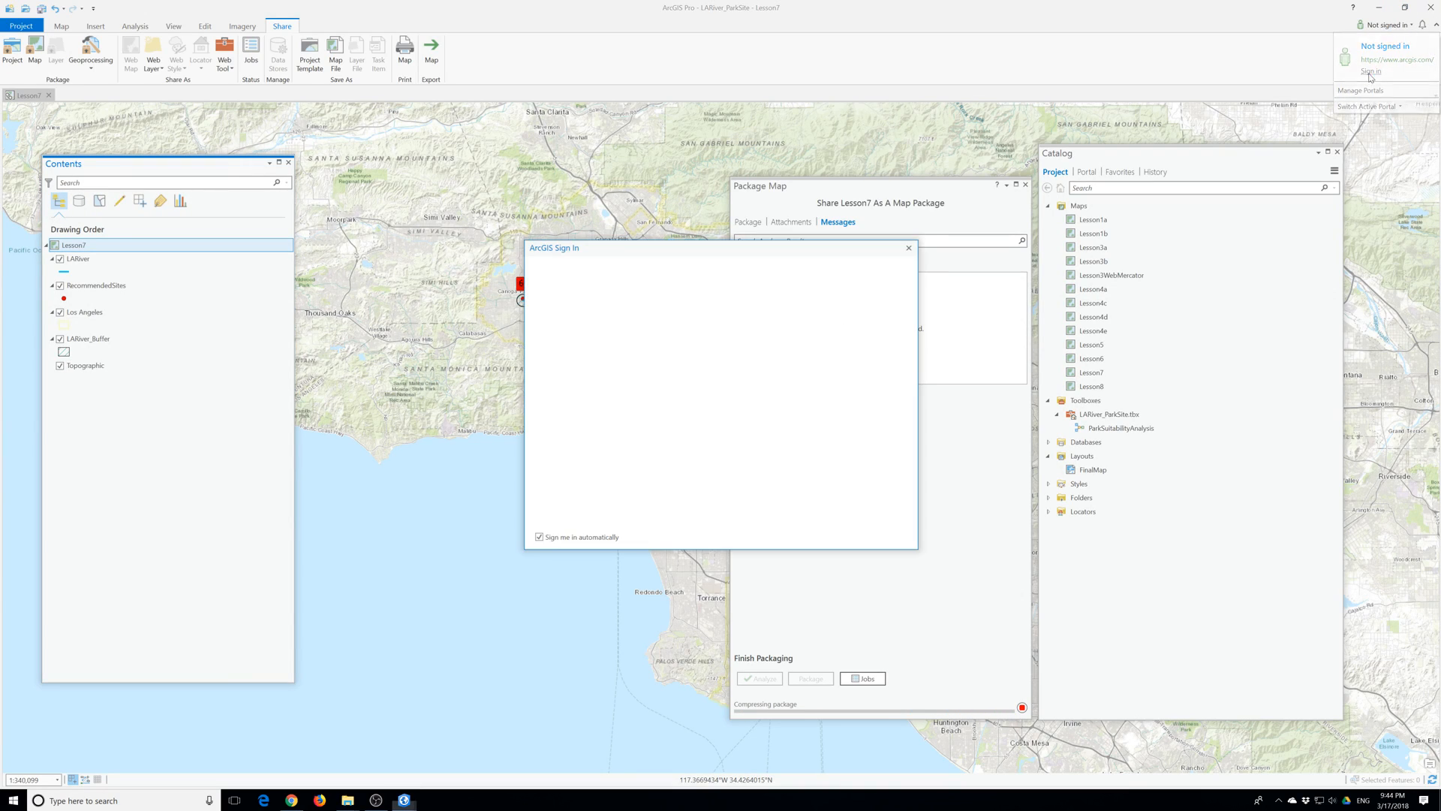
pyautogui.write('kathys')
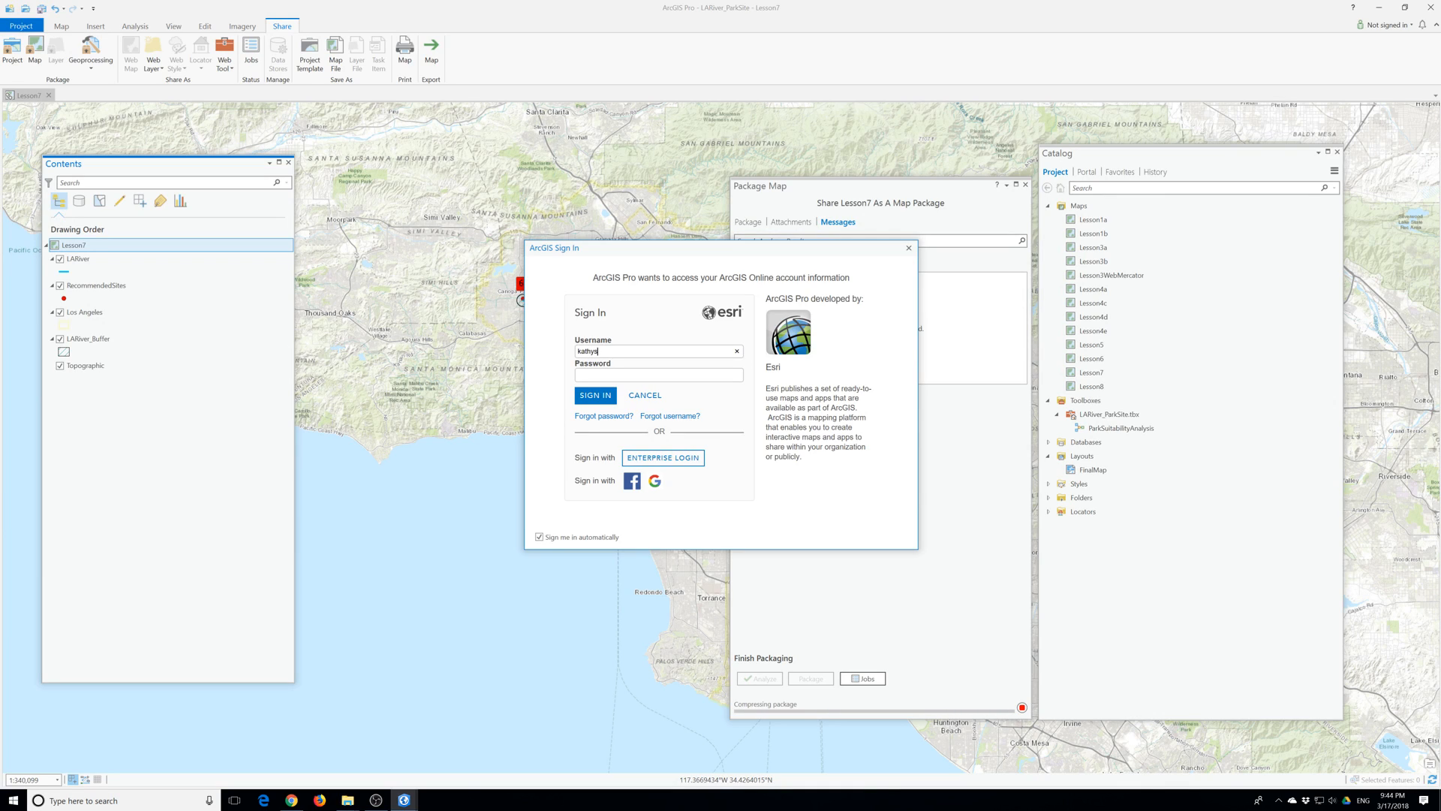
pyautogui.write('l')
pyautogui.press('BackSpace')
pyautogui.press('BackSpace')
pyautogui.click(609, 385)
pyautogui.click(595, 396)
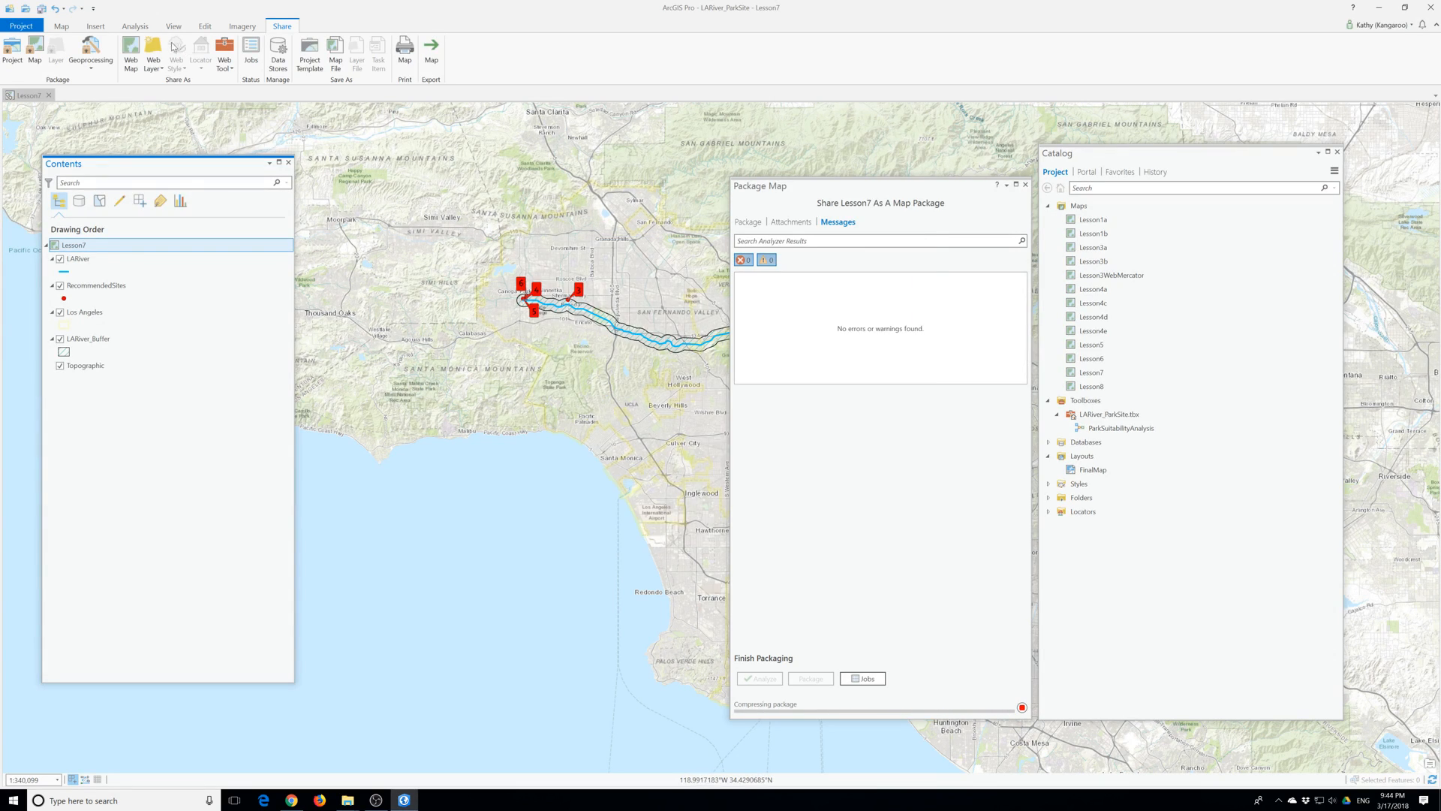
# Start sharing the Lesson7 map as a web map, and name it LosAngelesRiverParkSite.
pyautogui.click(130, 52)
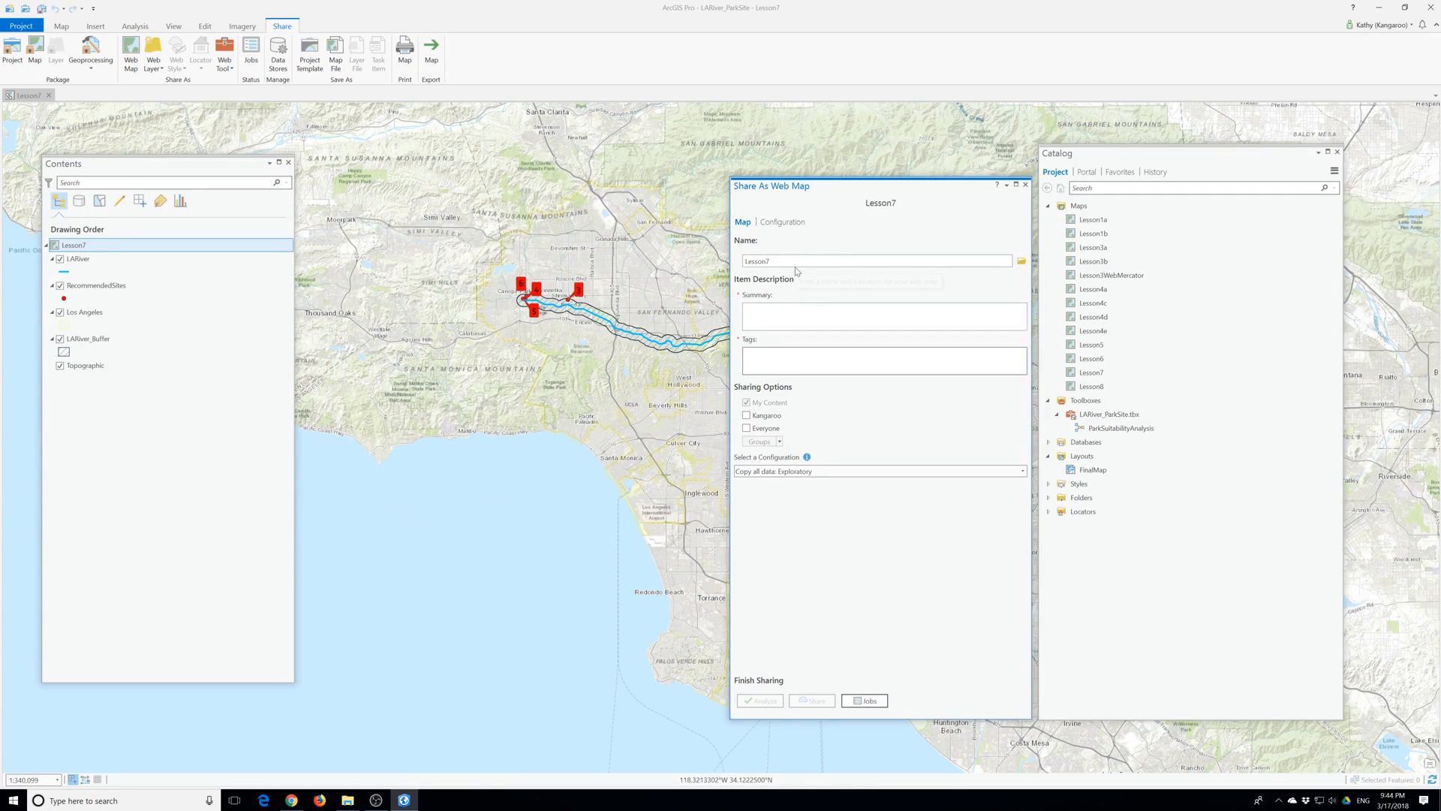
pyautogui.moveTo(795, 261); pyautogui.dragTo(708, 265)
pyautogui.write('Los Angel')
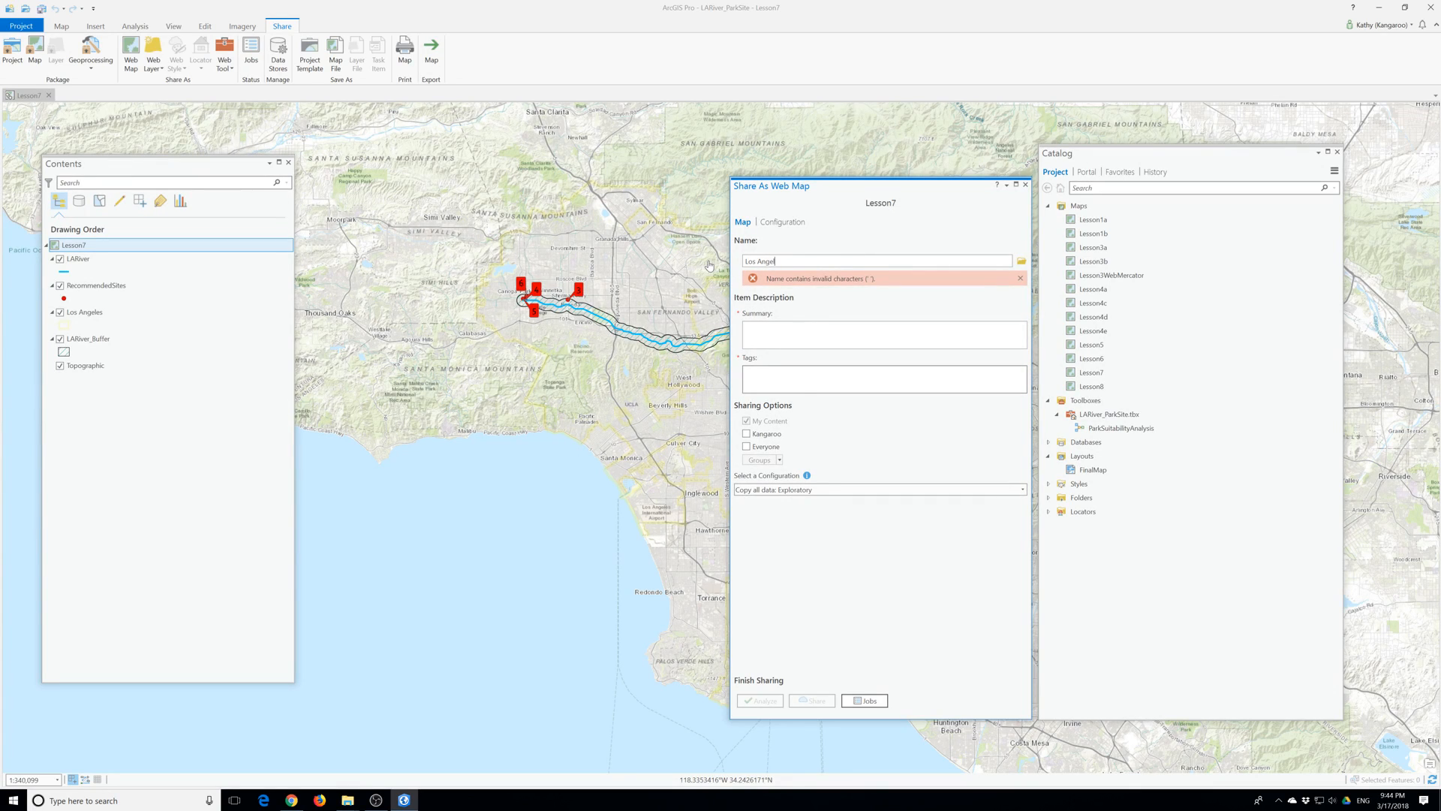
pyautogui.press('BackSpace')
pyautogui.press('BackSpace')
pyautogui.press('BackSpace')
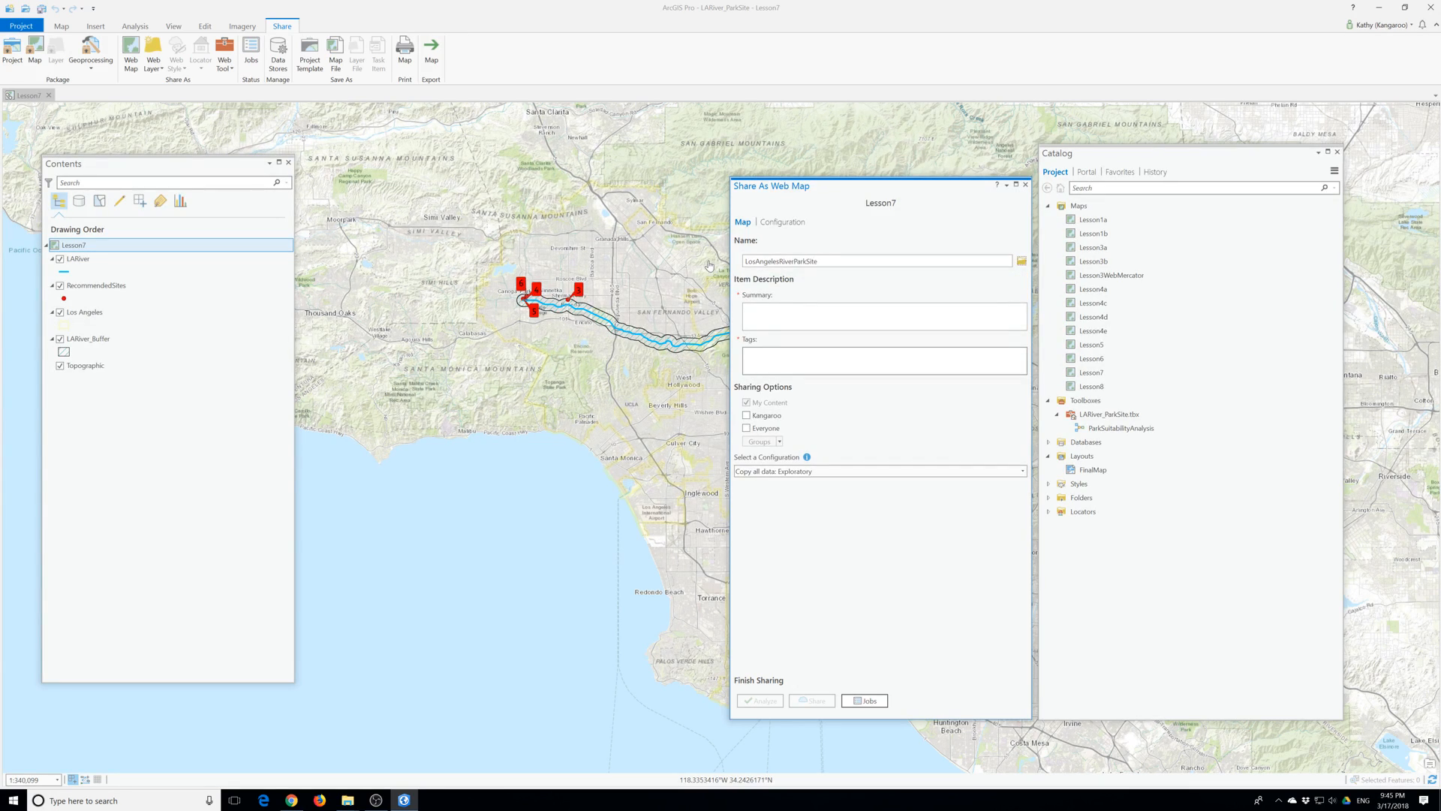
# Set the web map's summary to "Understanding GIS LA park site project", and share it with Kangaroo and Everyone.
pyautogui.click(751, 315)
pyautogui.click(747, 415)
pyautogui.click(760, 358)
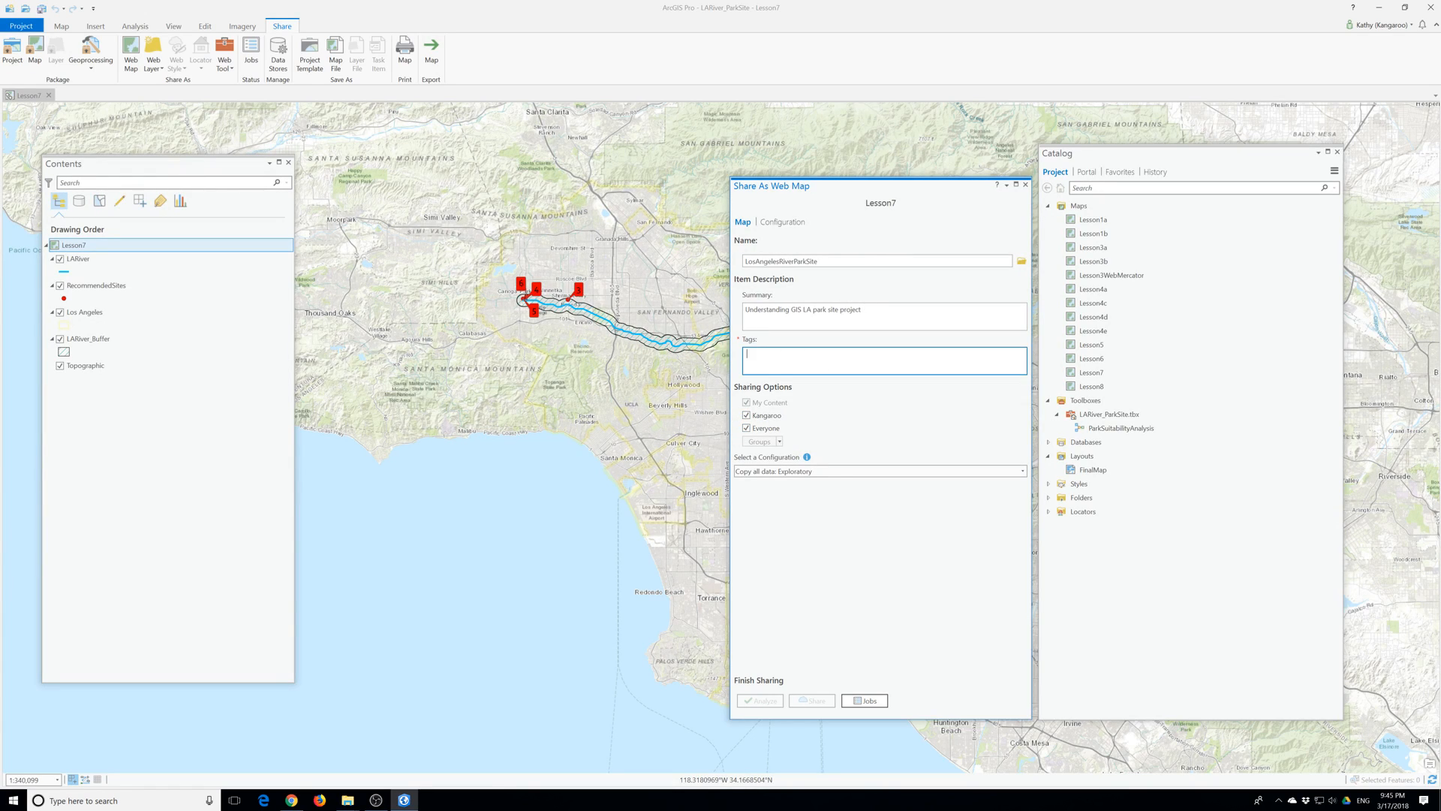
# Tag the web map with LA and Parks, and analyze it for sharing.
pyautogui.write('LA')
pyautogui.press('Return')
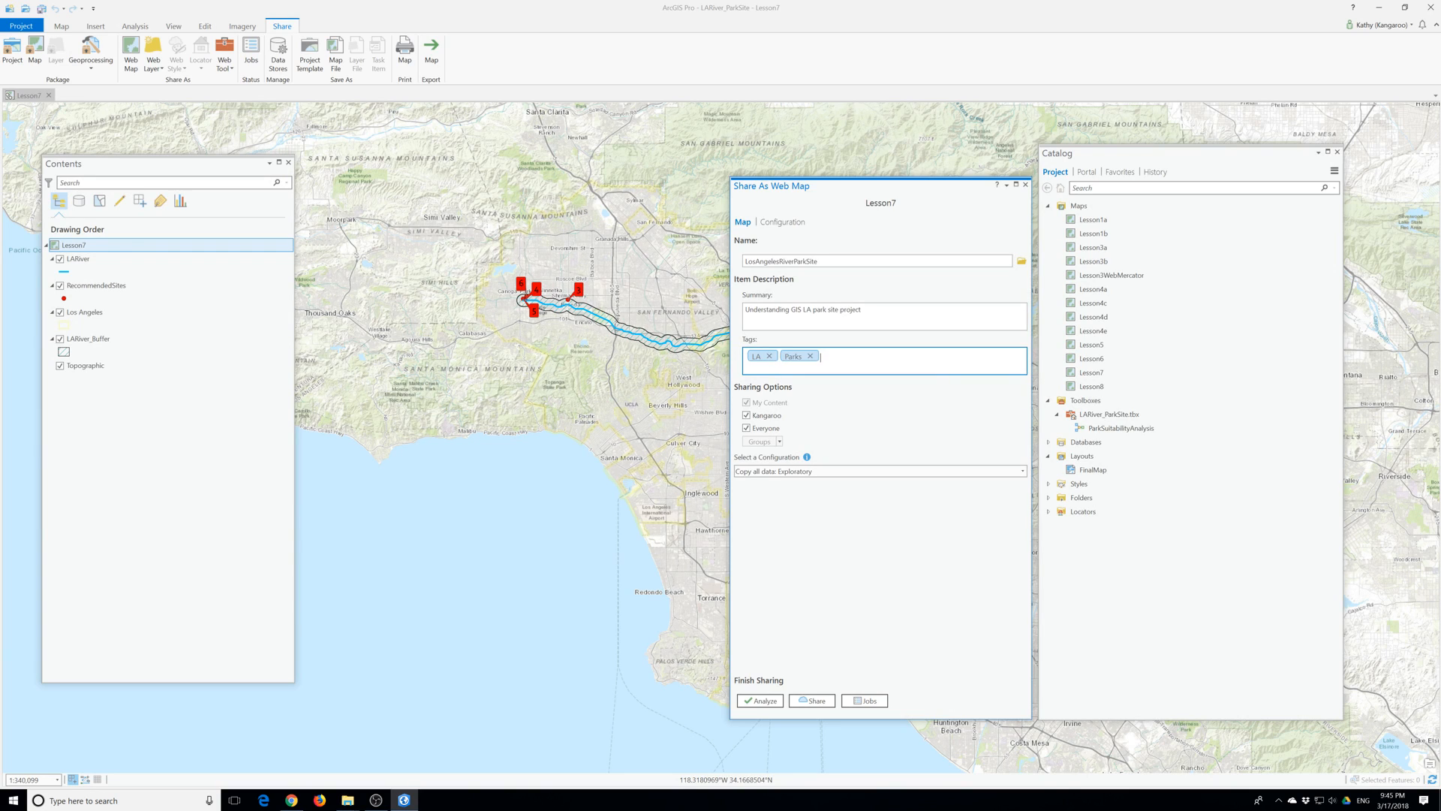
pyautogui.click(758, 701)
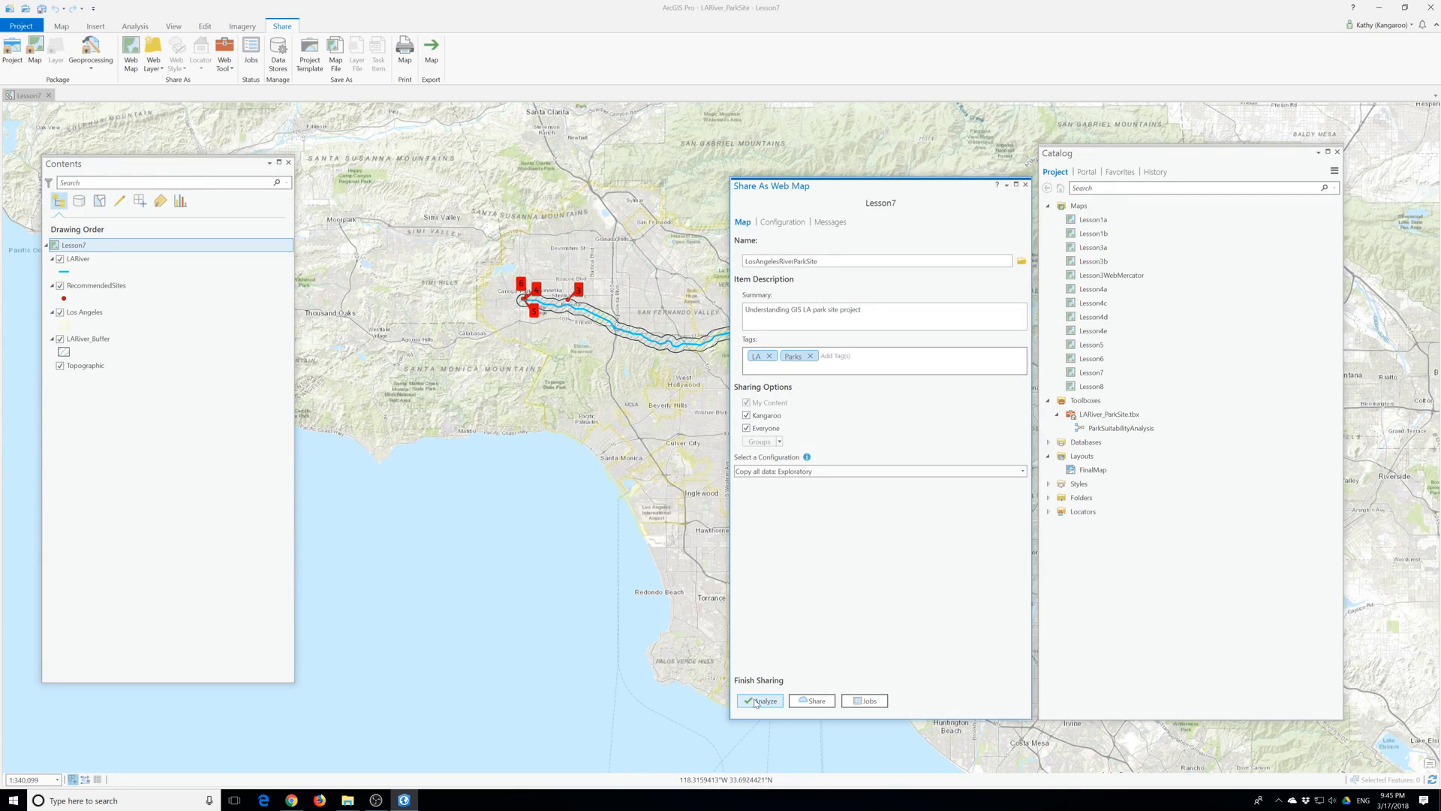
# Share the LosAngelesRiverParkSite web map to ArcGIS Online.
pyautogui.click(813, 701)
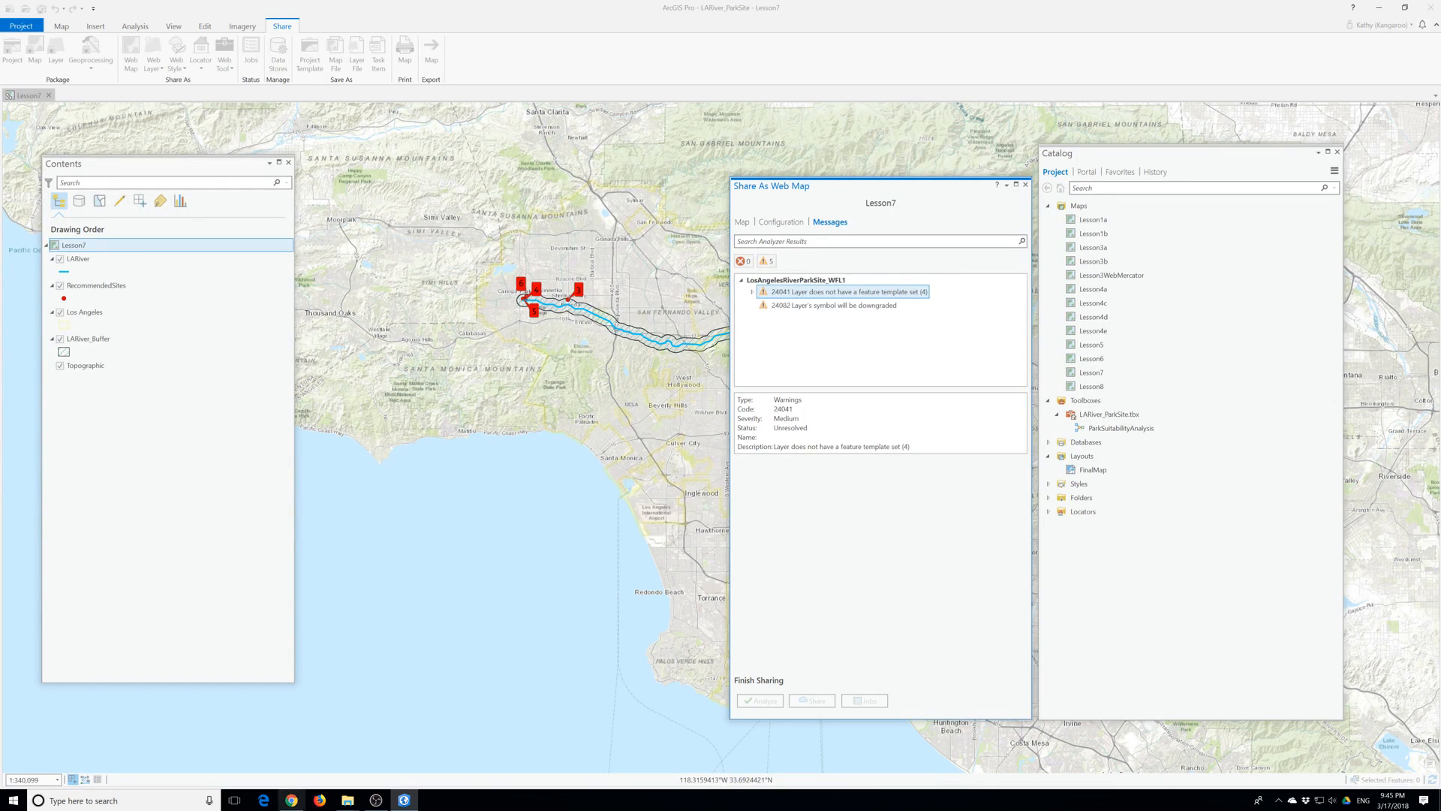
# Switch to Chrome, search for "arcgis online" in a new tab, and open the ArcGIS Online home page in a maximized window.
pyautogui.moveTo(294, 800)
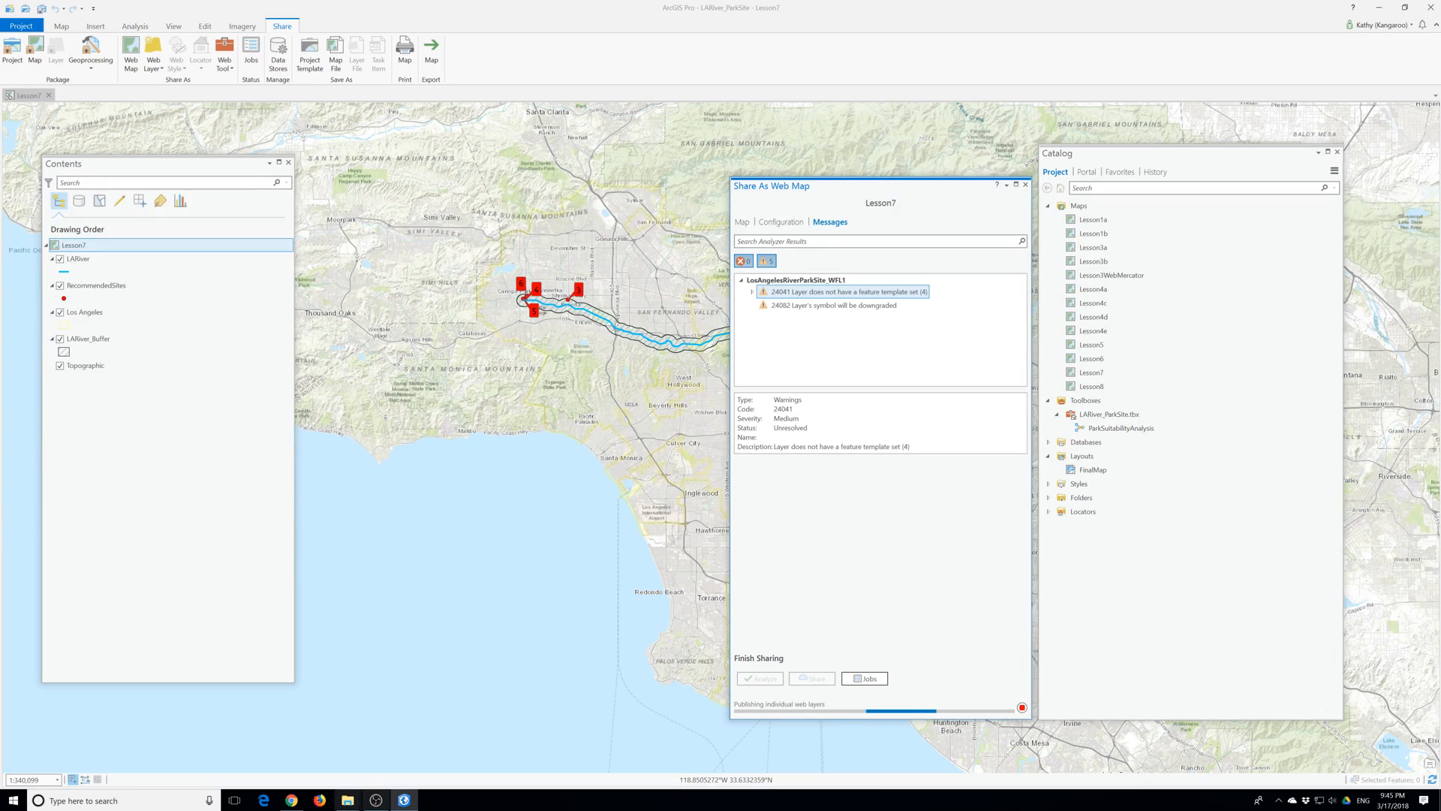
pyautogui.click(293, 801)
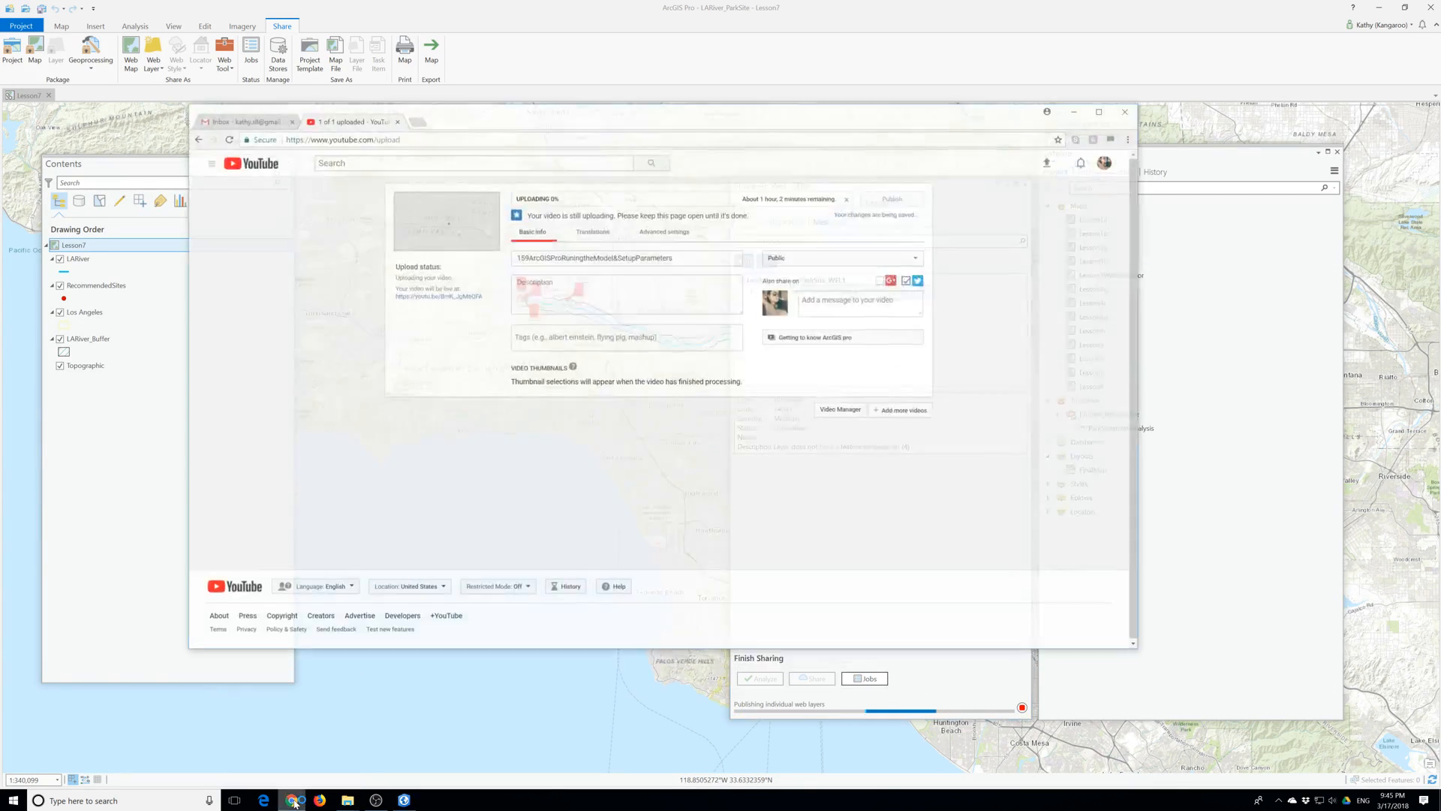
pyautogui.hotkey('ctrl', 't')
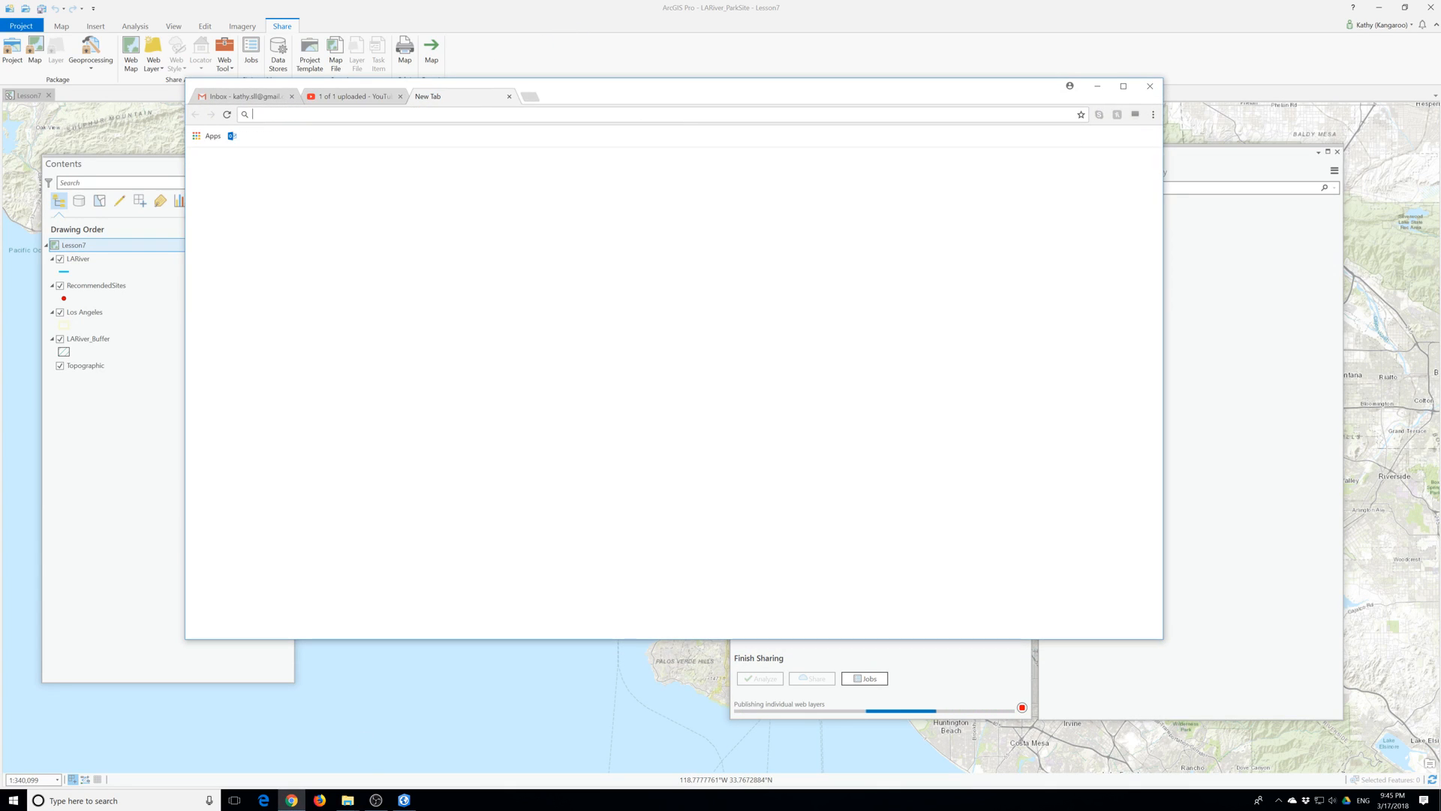
pyautogui.write('arcgis online')
pyautogui.press('Return')
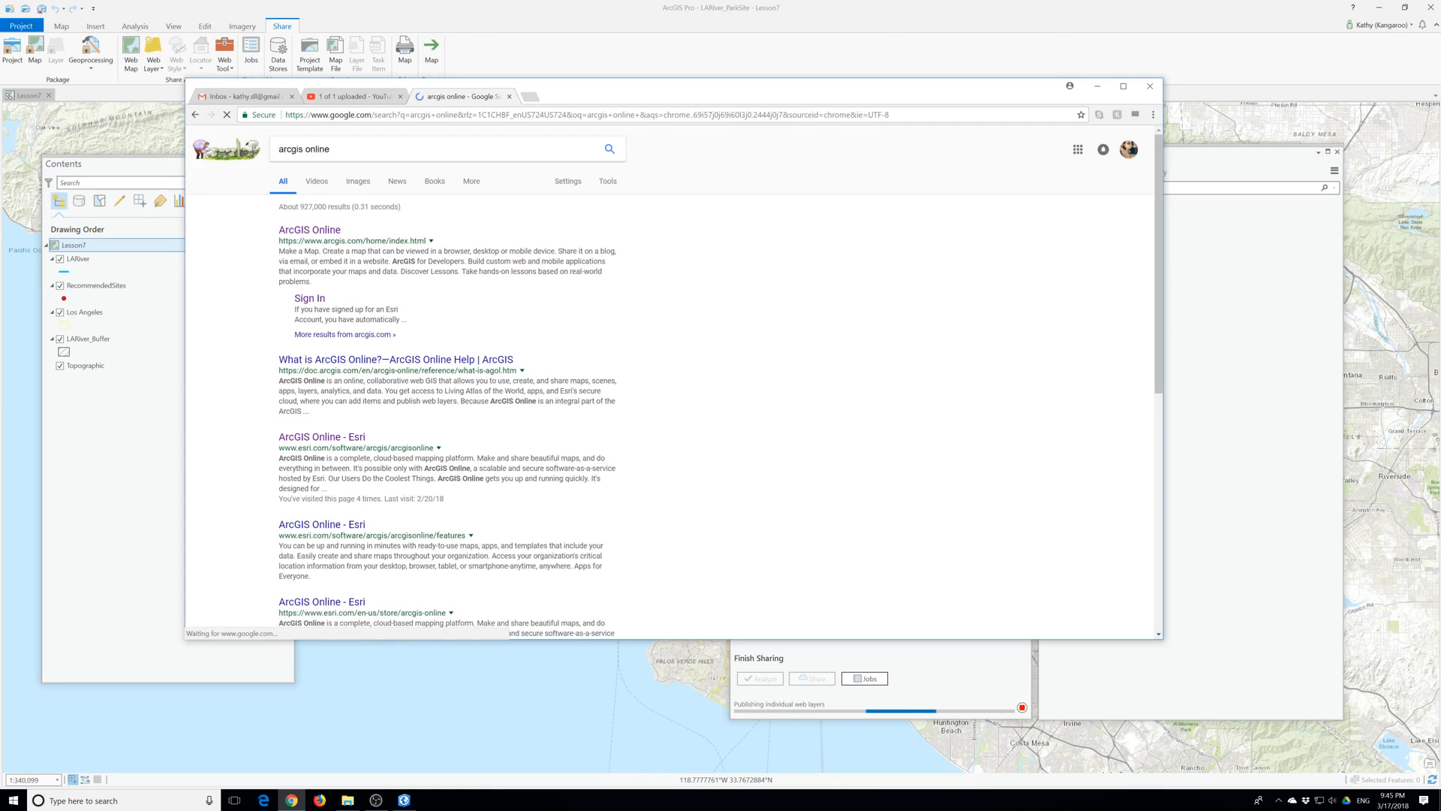
pyautogui.click(310, 231)
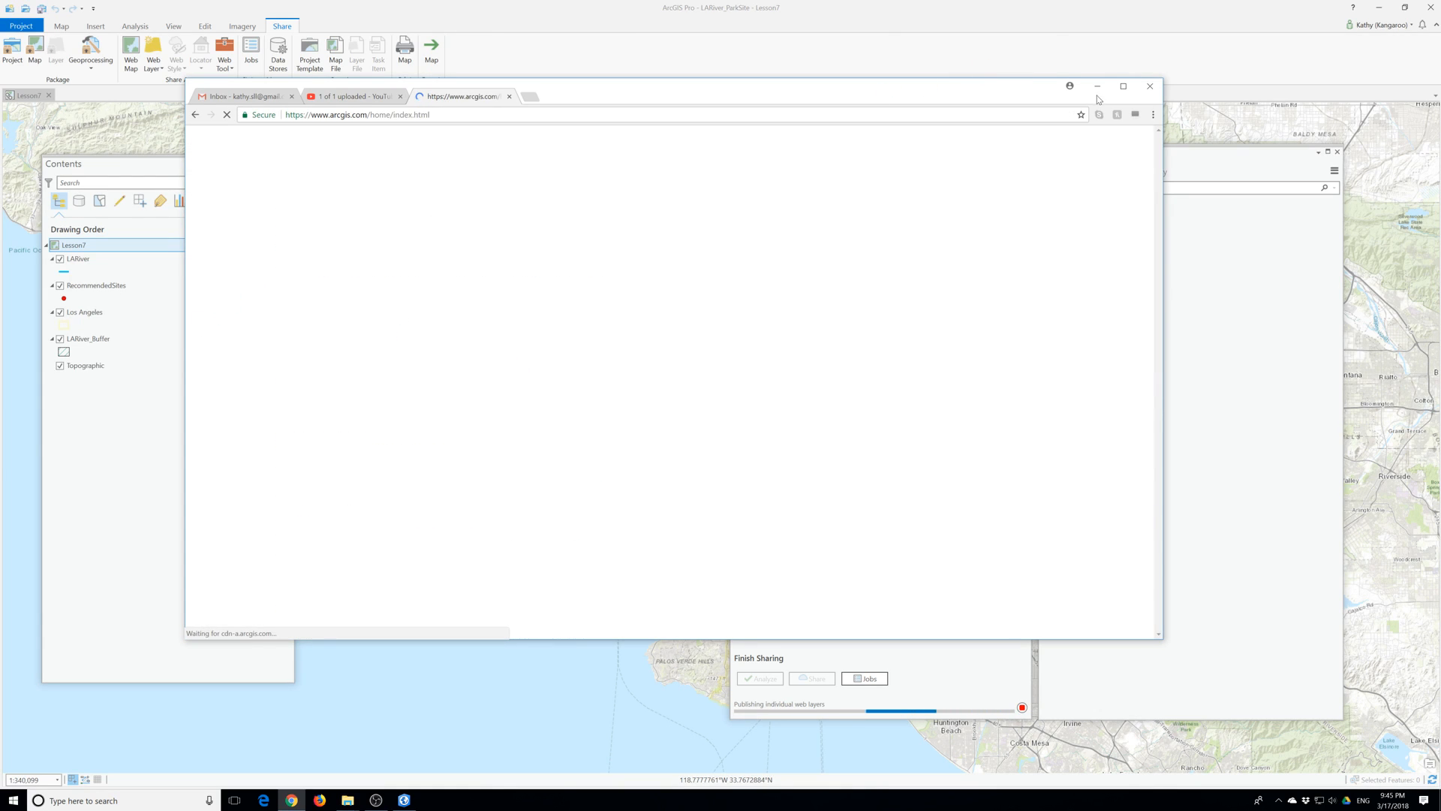
pyautogui.click(1123, 86)
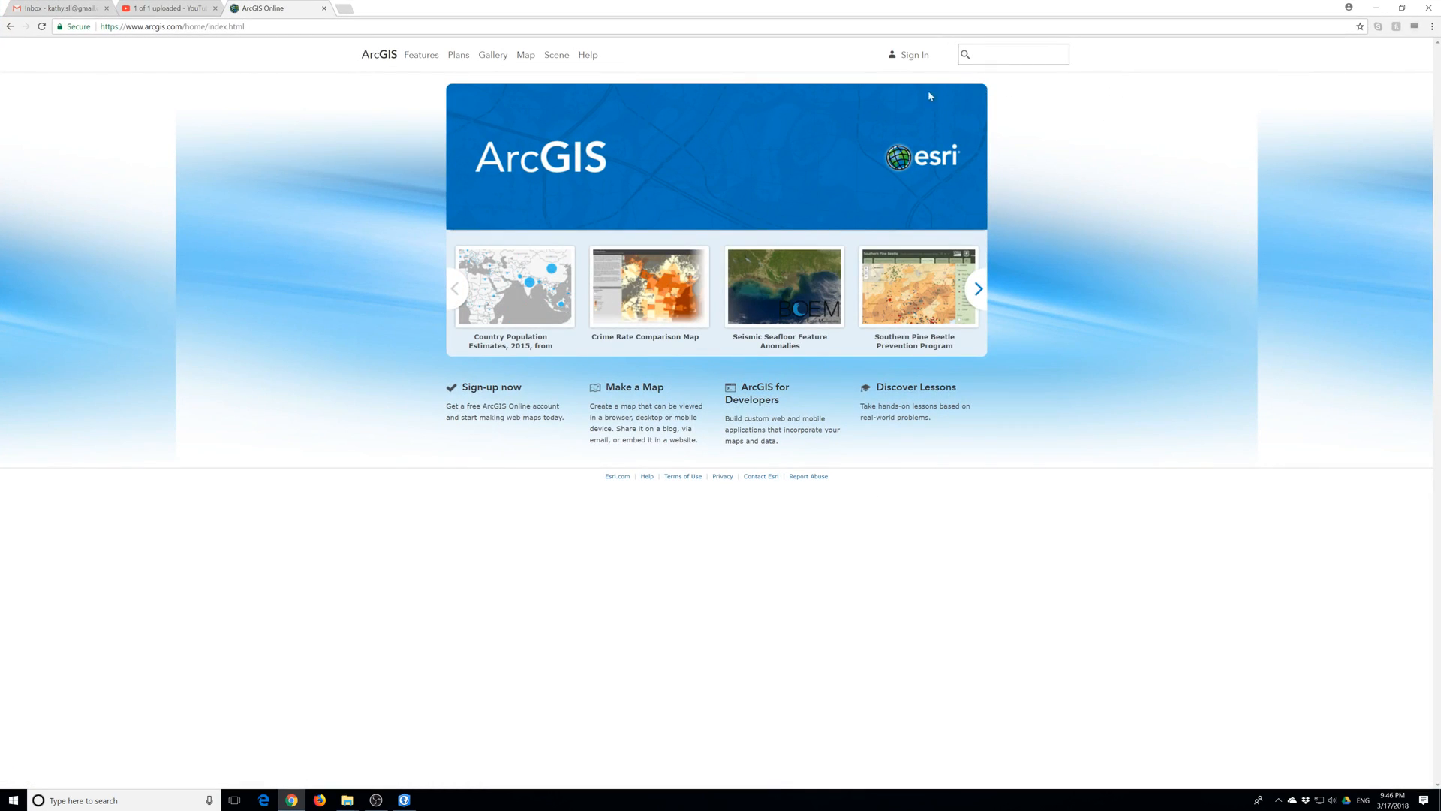
# Sign in to ArcGIS Online with the saved account, look through its Content list, and return to ArcGIS Pro.
pyautogui.click(910, 55)
pyautogui.click(764, 261)
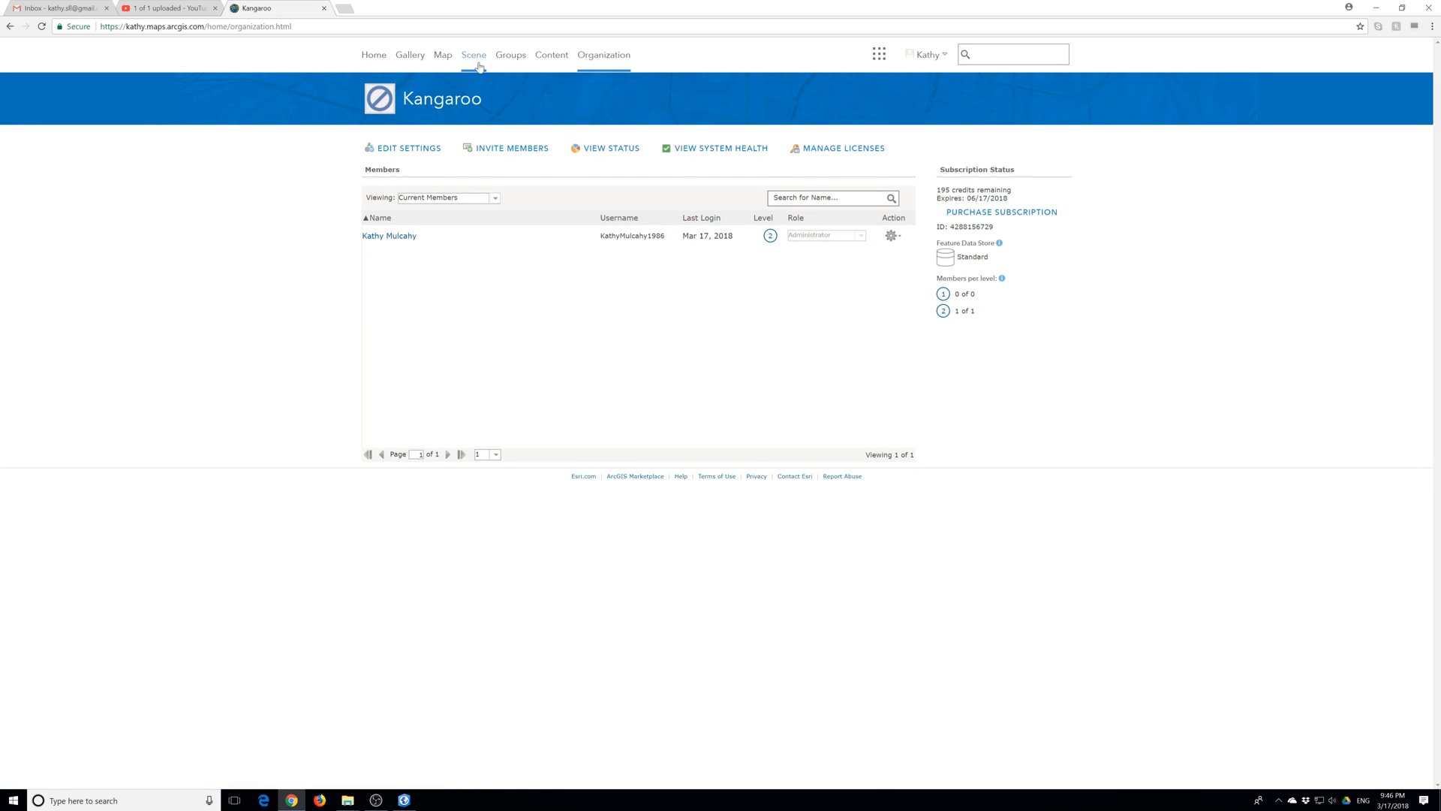
pyautogui.click(549, 55)
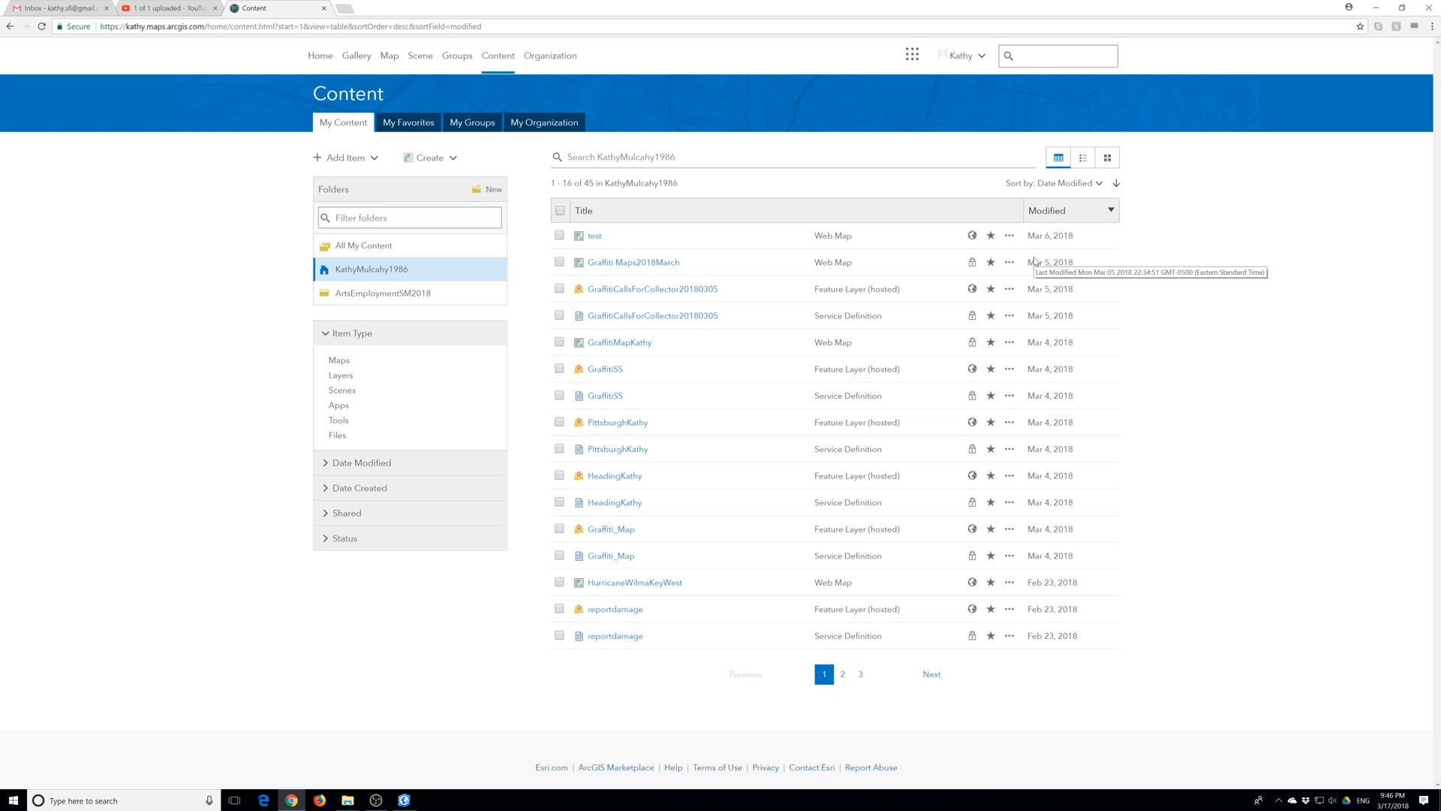
pyautogui.rightClick(1378, 26)
pyautogui.click(1378, 9)
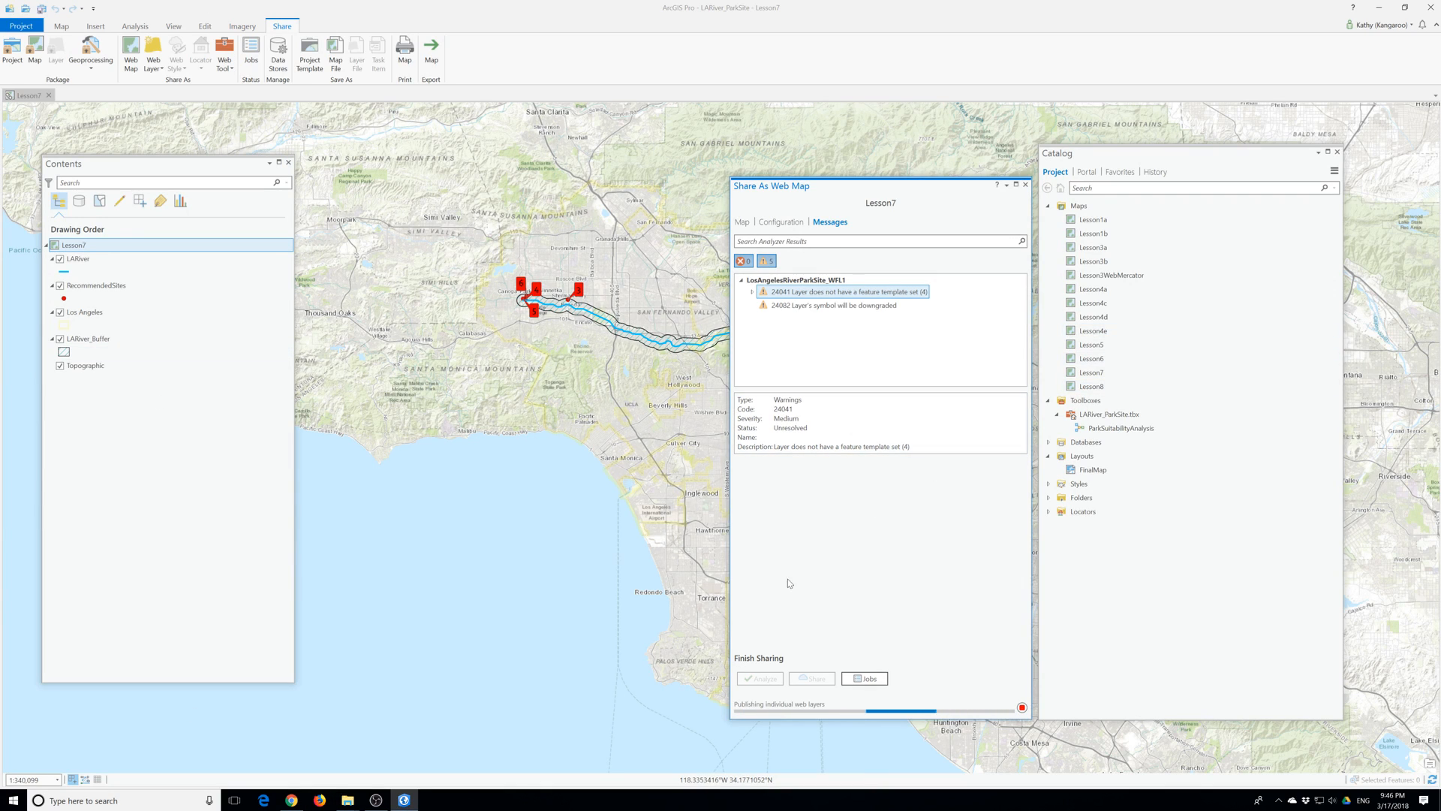
# Open LARiver.jpg from the Dropbox folder in File Explorer and view it in a maximized Photos window.
pyautogui.click(347, 800)
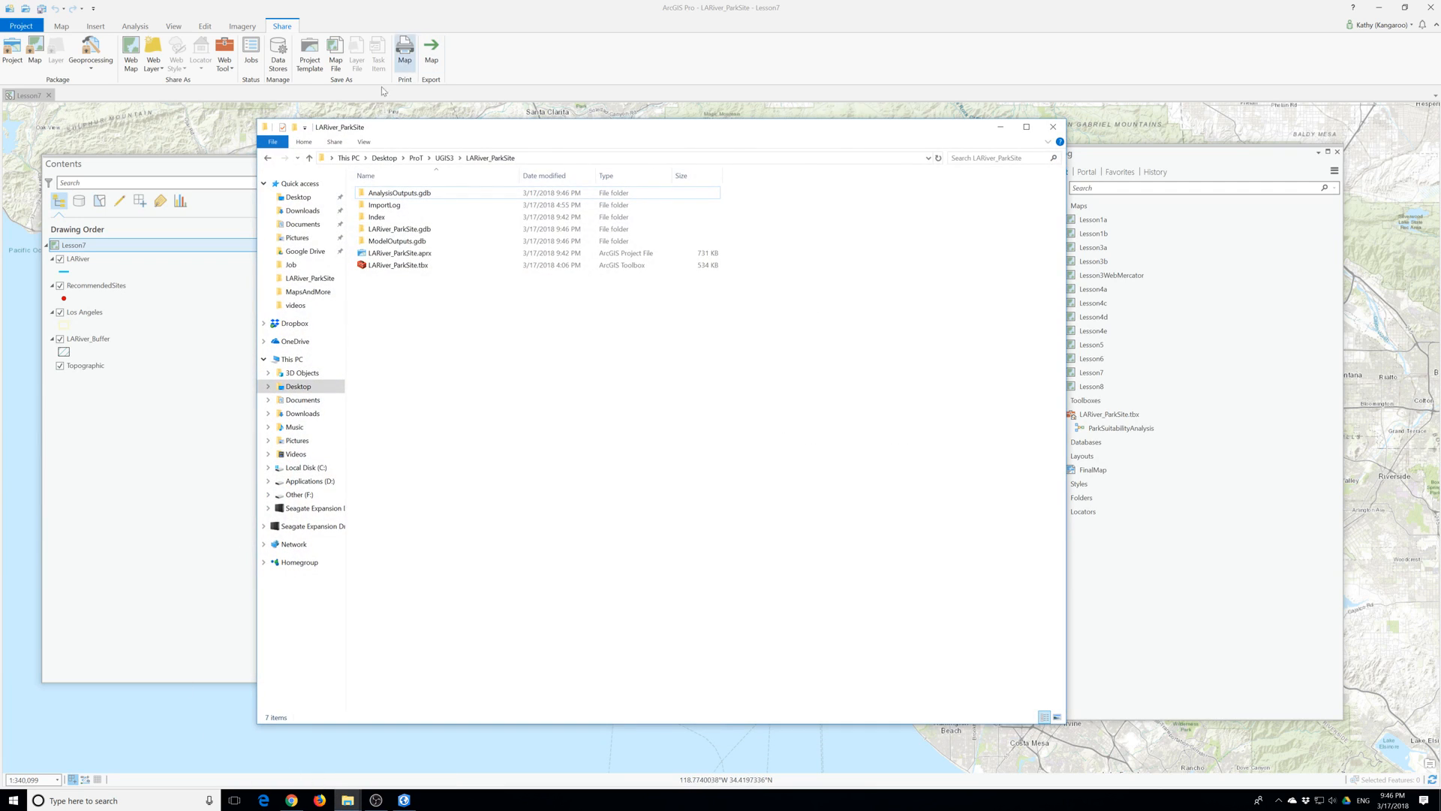
pyautogui.click(343, 324)
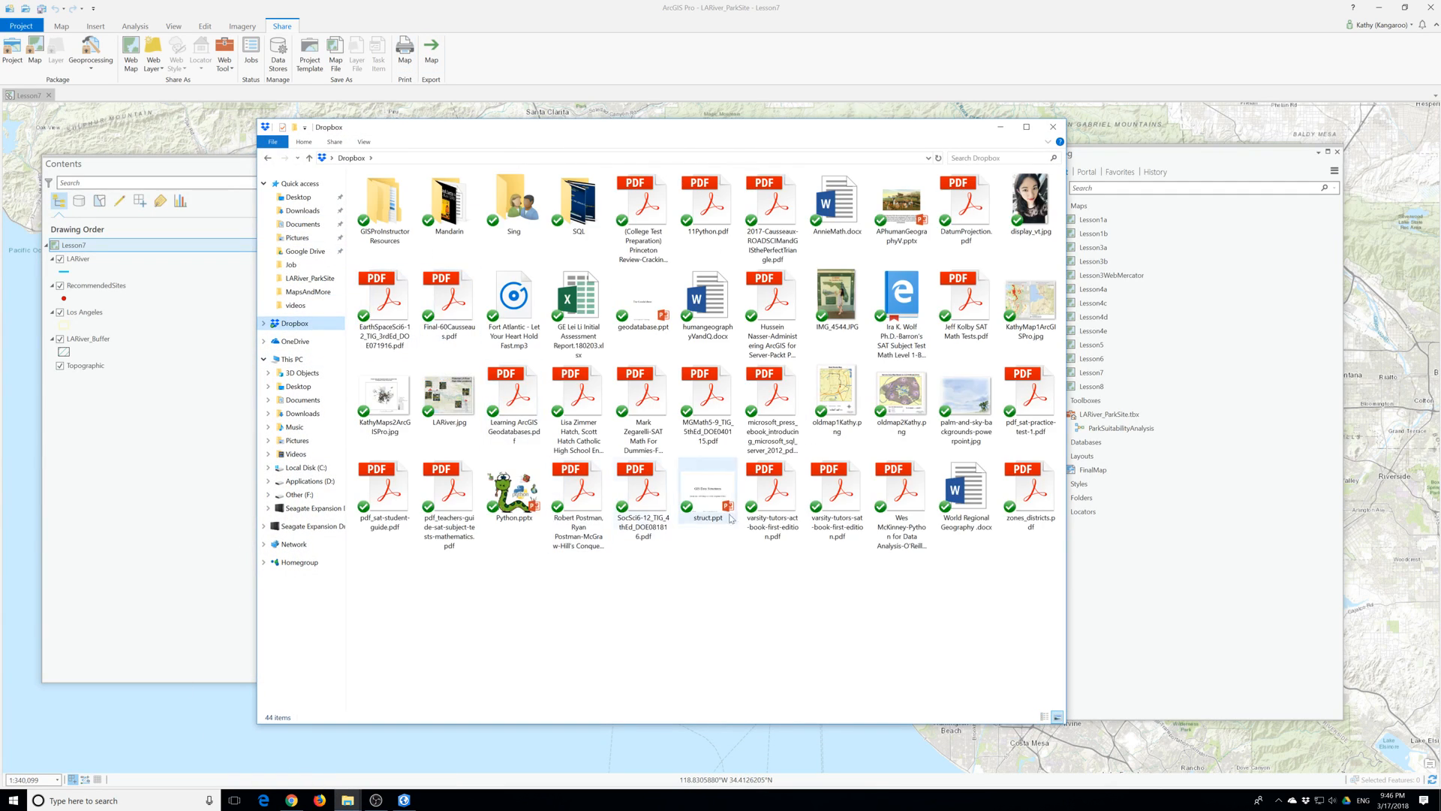
pyautogui.click(1030, 304)
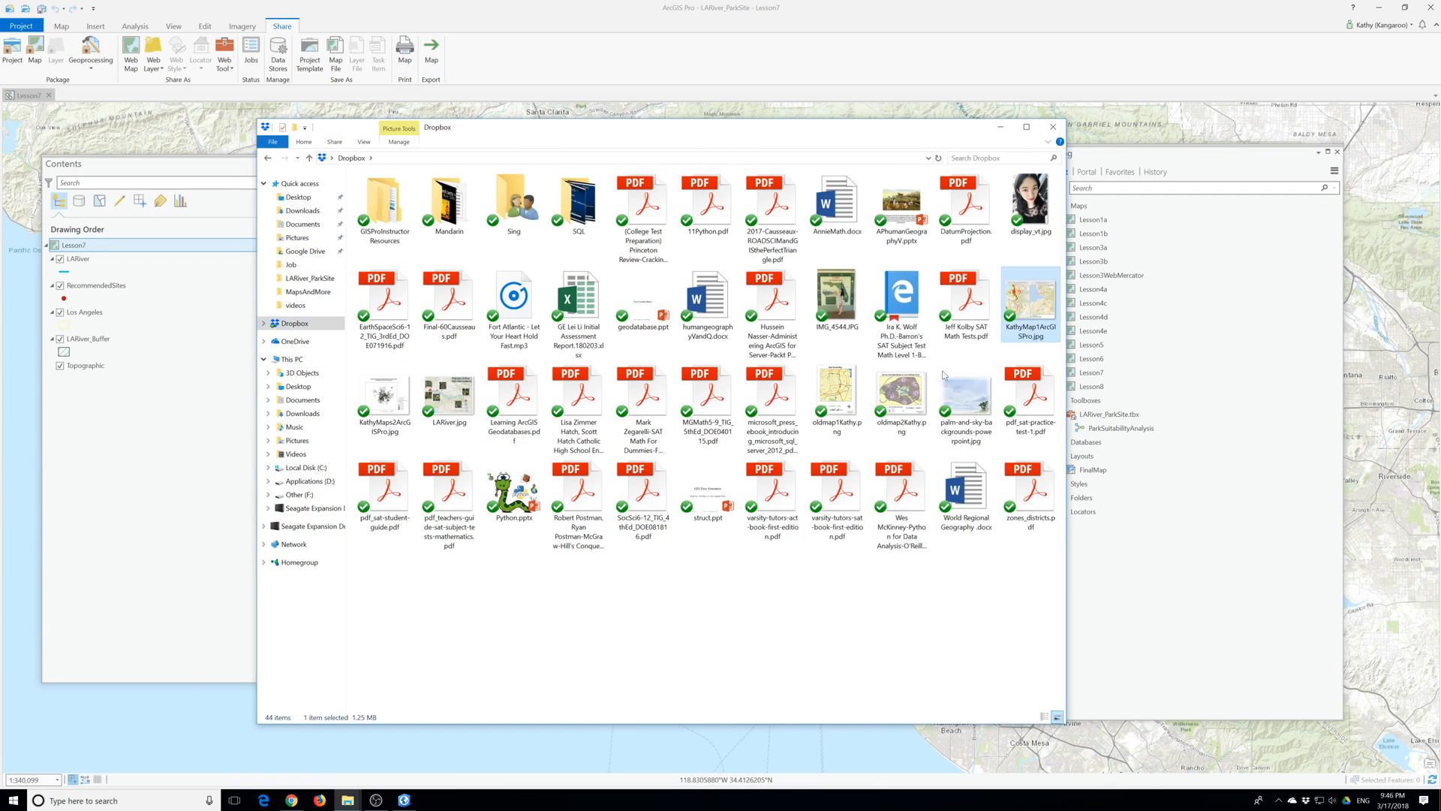
pyautogui.click(450, 396)
pyautogui.doubleClick(450, 396)
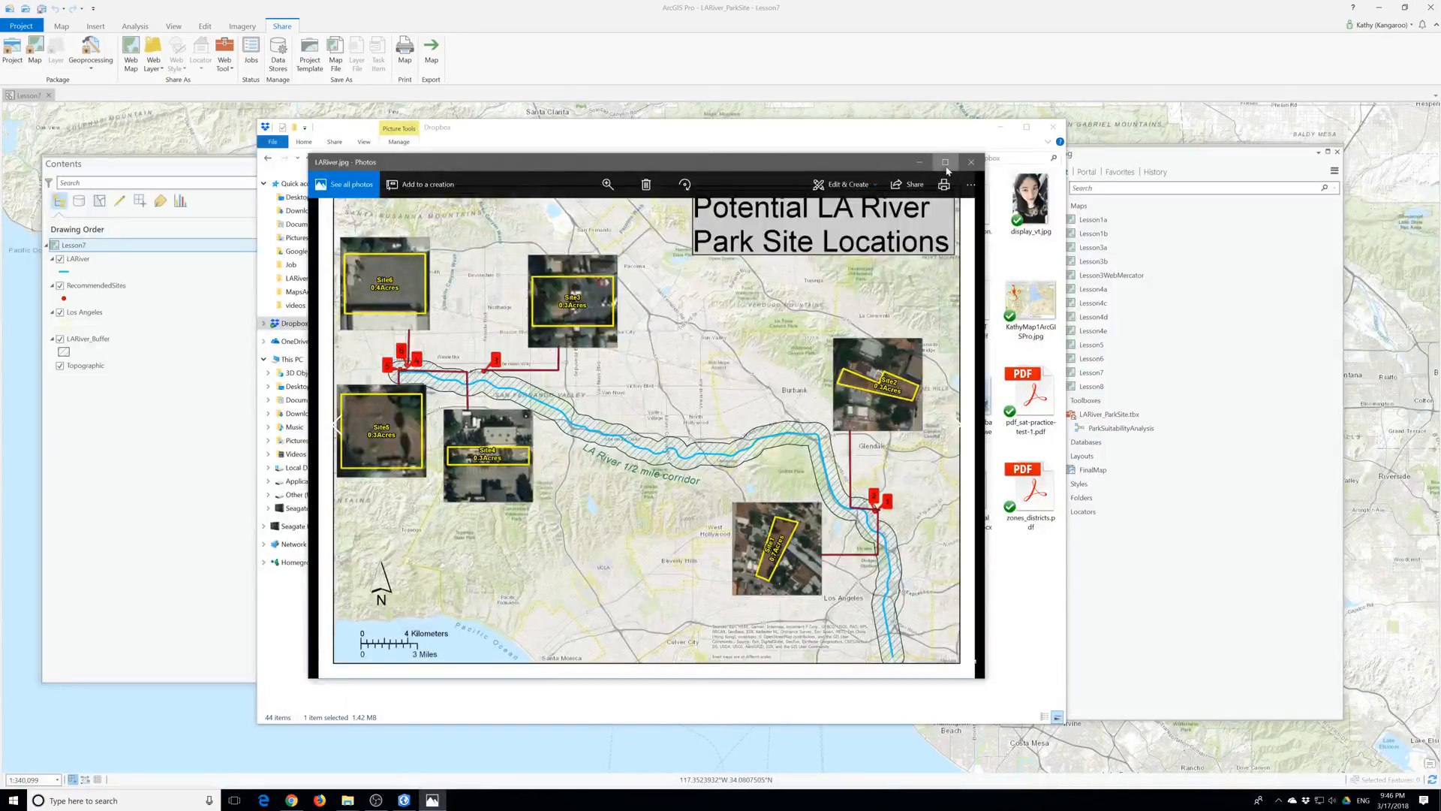
pyautogui.click(945, 159)
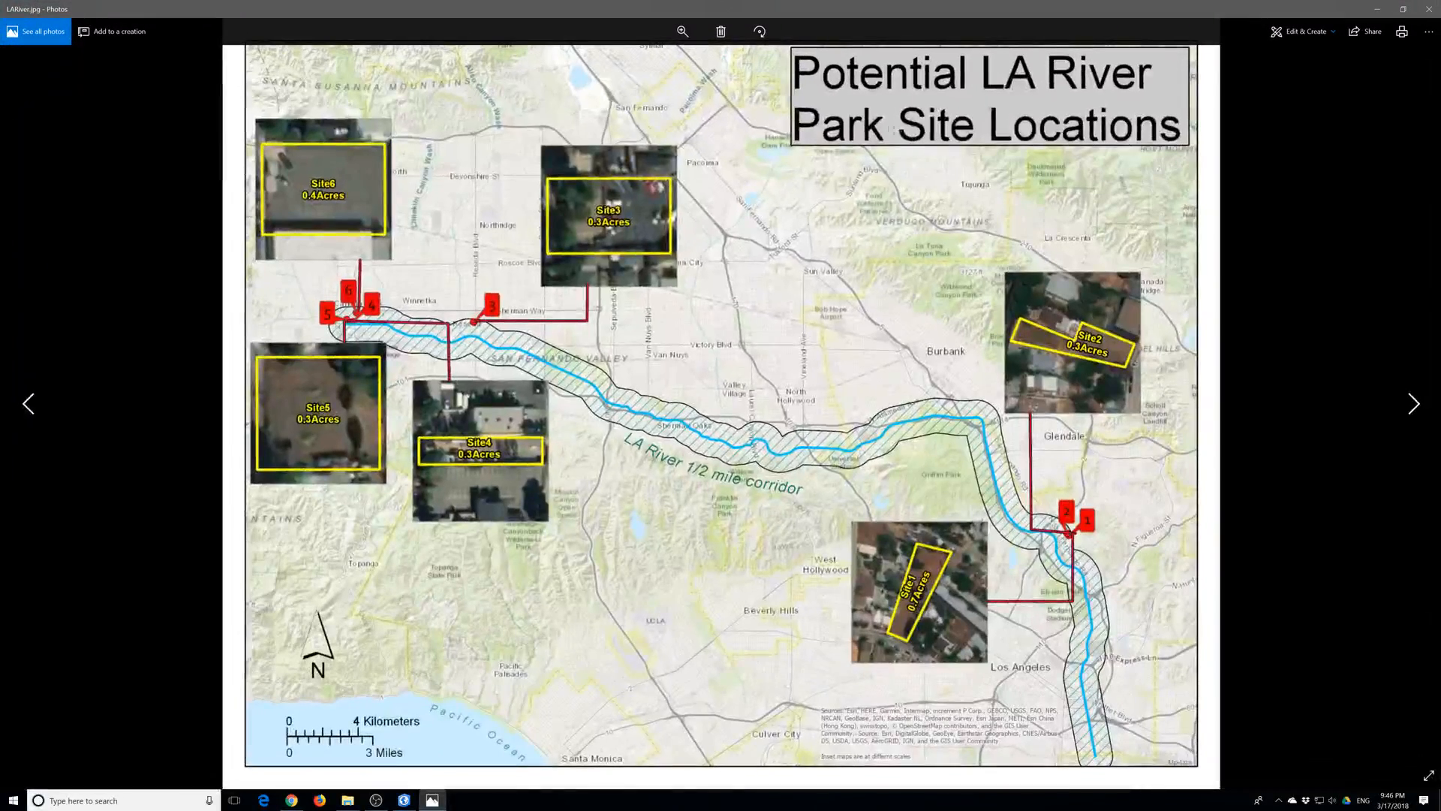
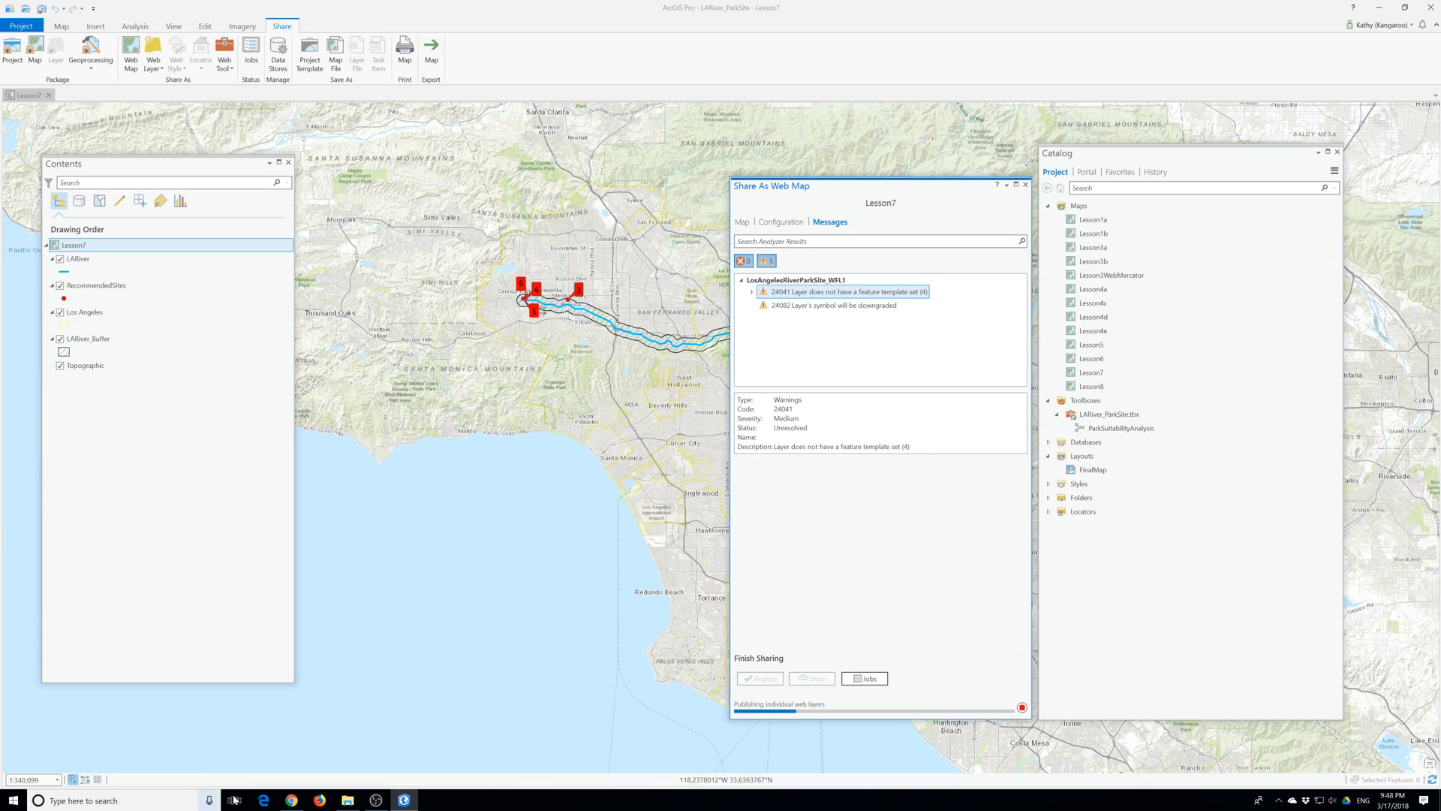
# Switch to Chrome, view the ArcGIS Online map viewer, check the reloaded Content list for the shared map, and return to ArcGIS Pro.
pyautogui.click(283, 801)
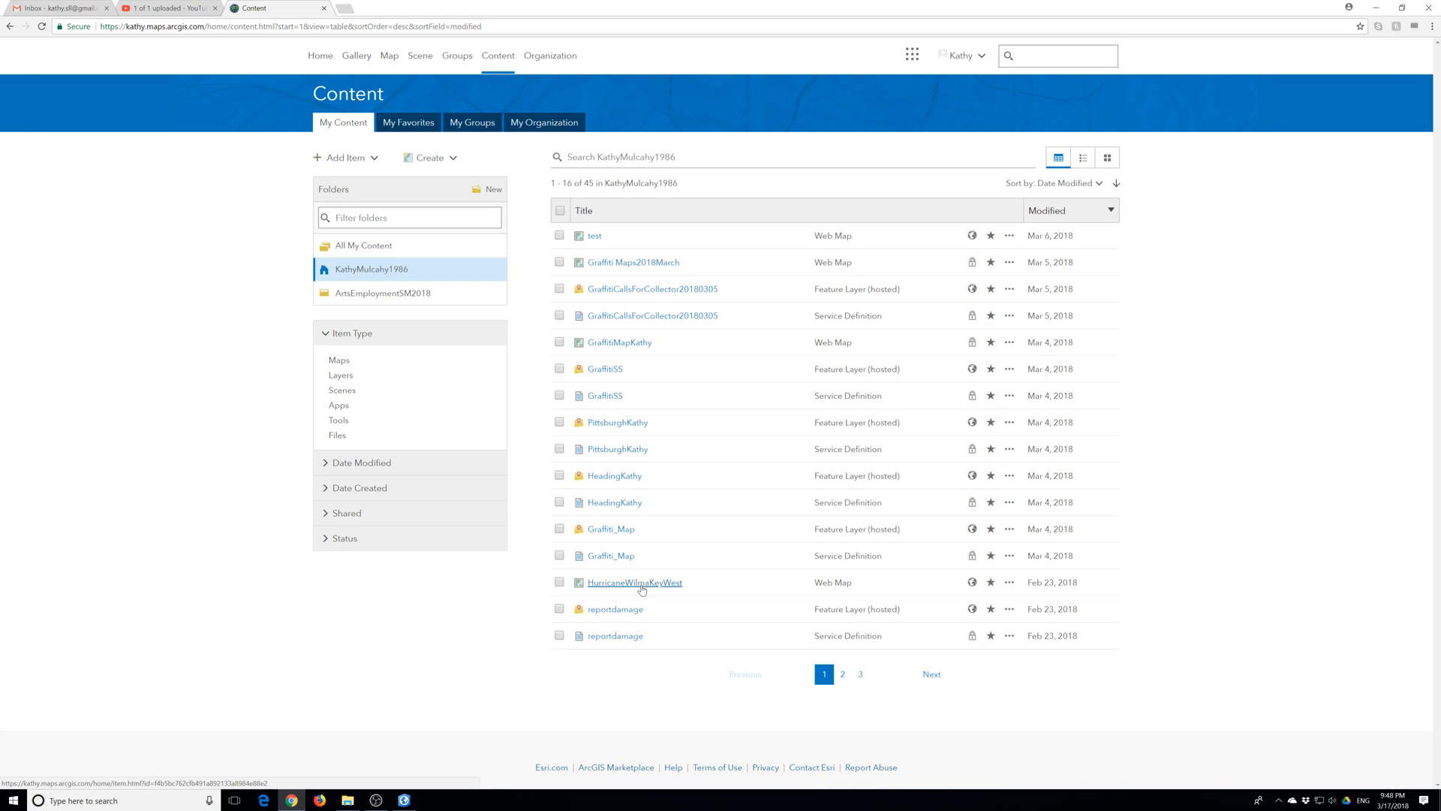
pyautogui.click(385, 60)
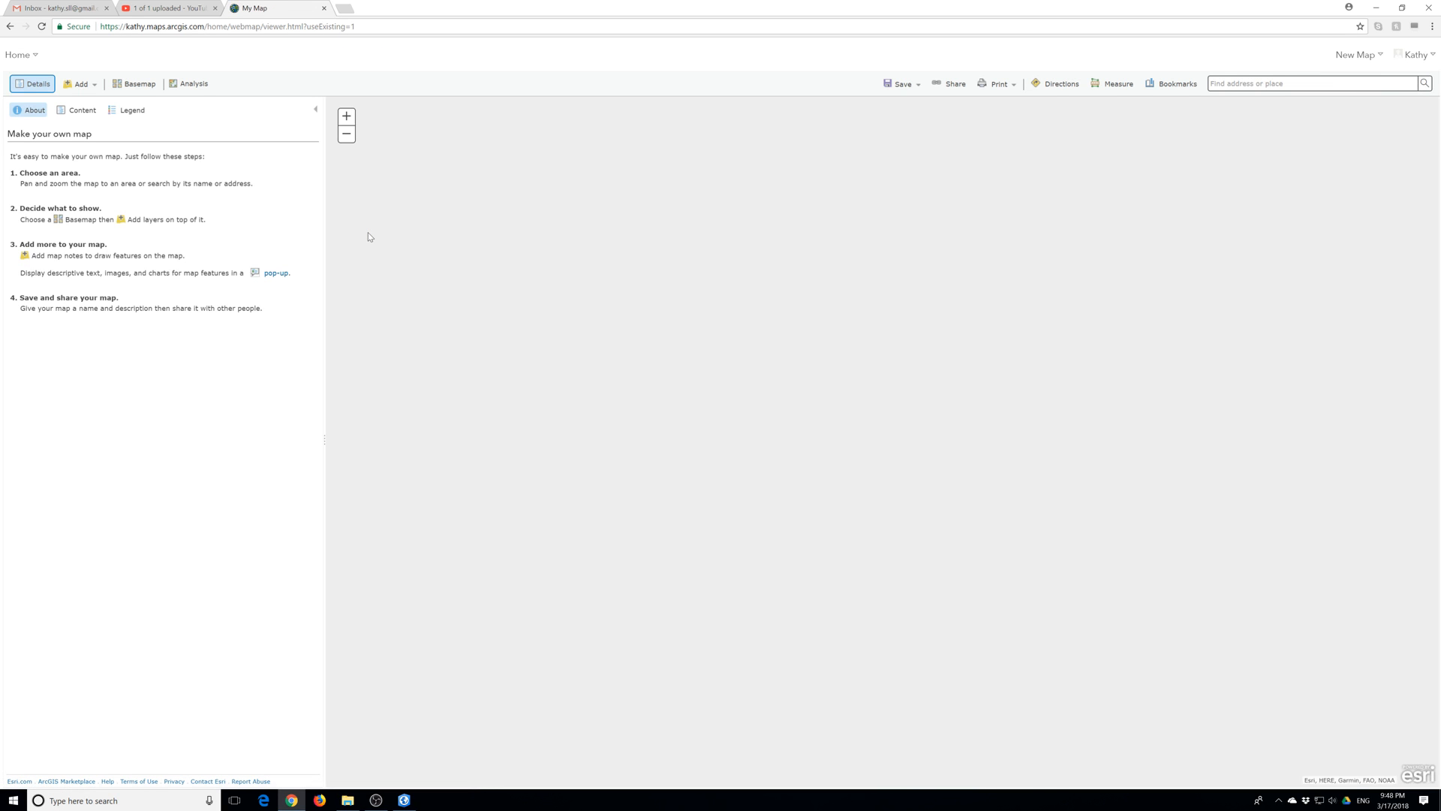
pyautogui.click(9, 26)
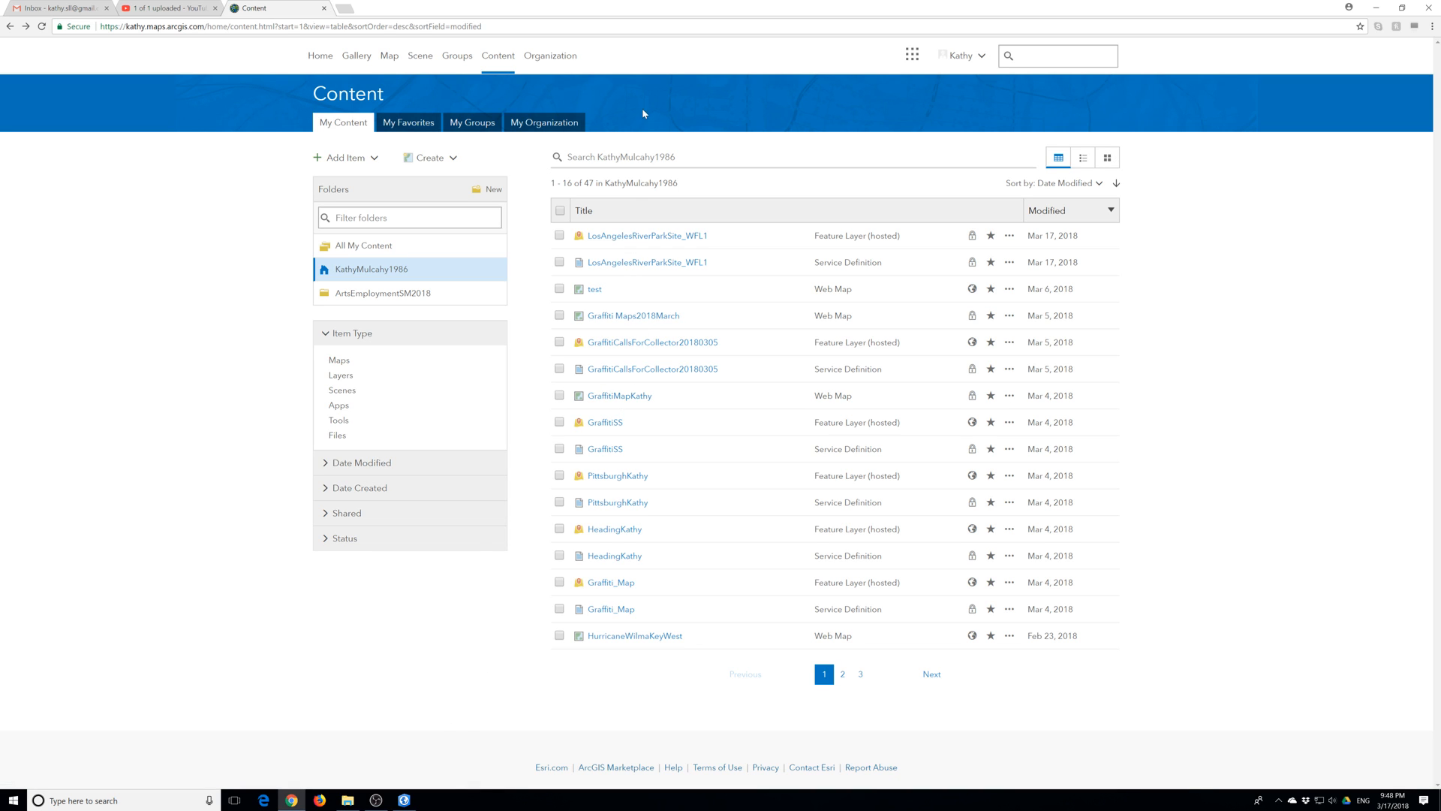
pyautogui.click(404, 800)
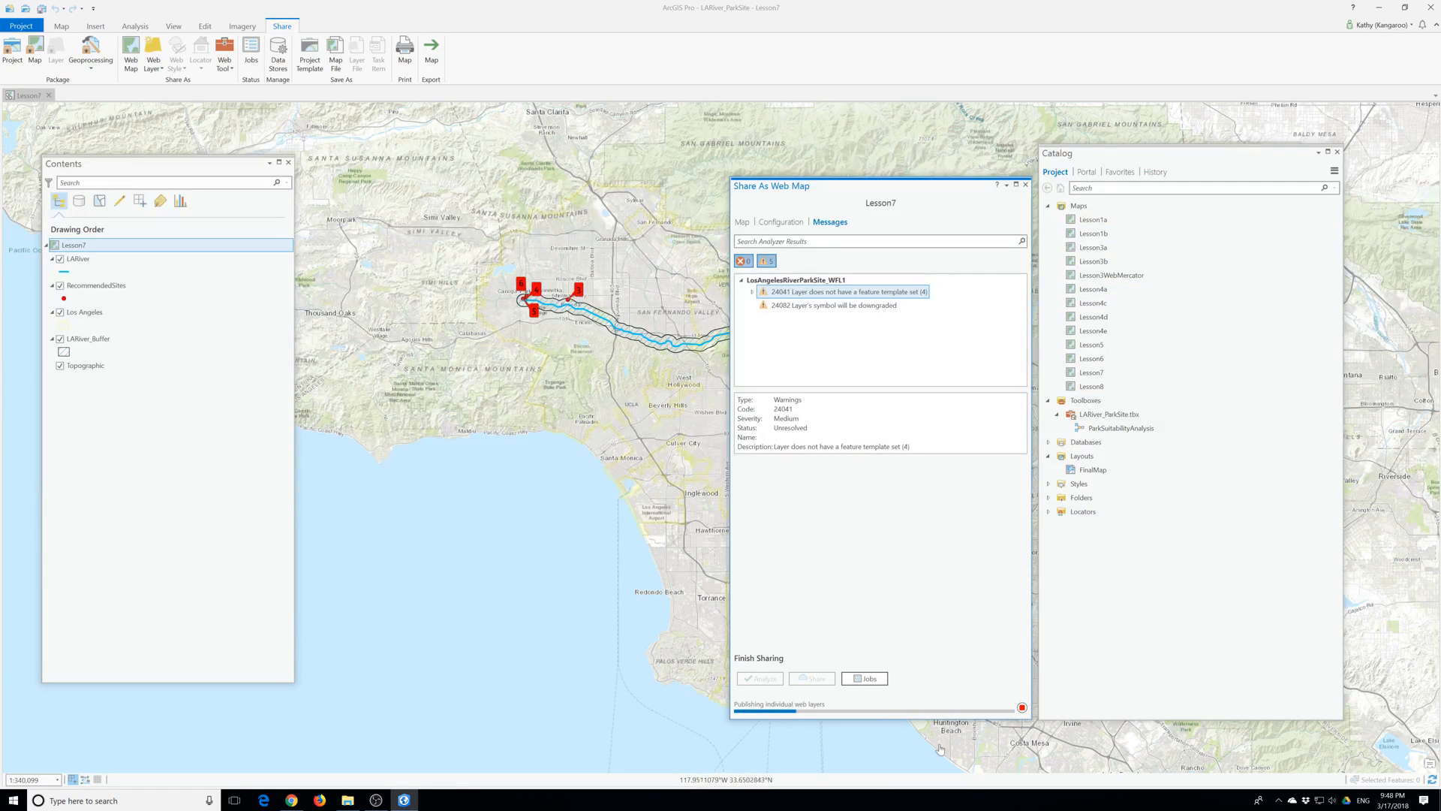
# Move the Catalog pane away from the sharing pane, and check which versions the LARiver_ParkSite.tbx toolbox can be saved as.
pyautogui.moveTo(1133, 163); pyautogui.dragTo(1164, 157)
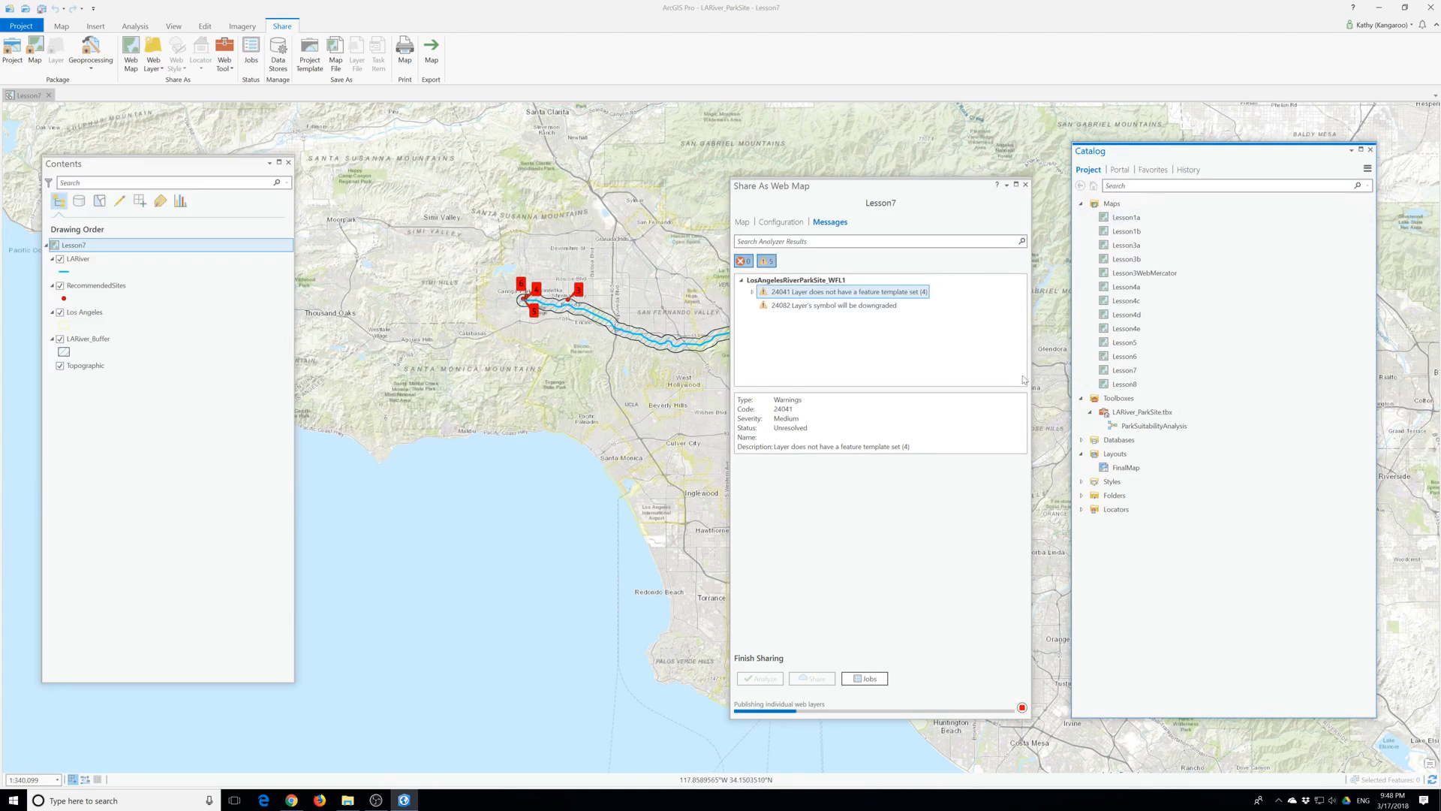
pyautogui.rightClick(1130, 413)
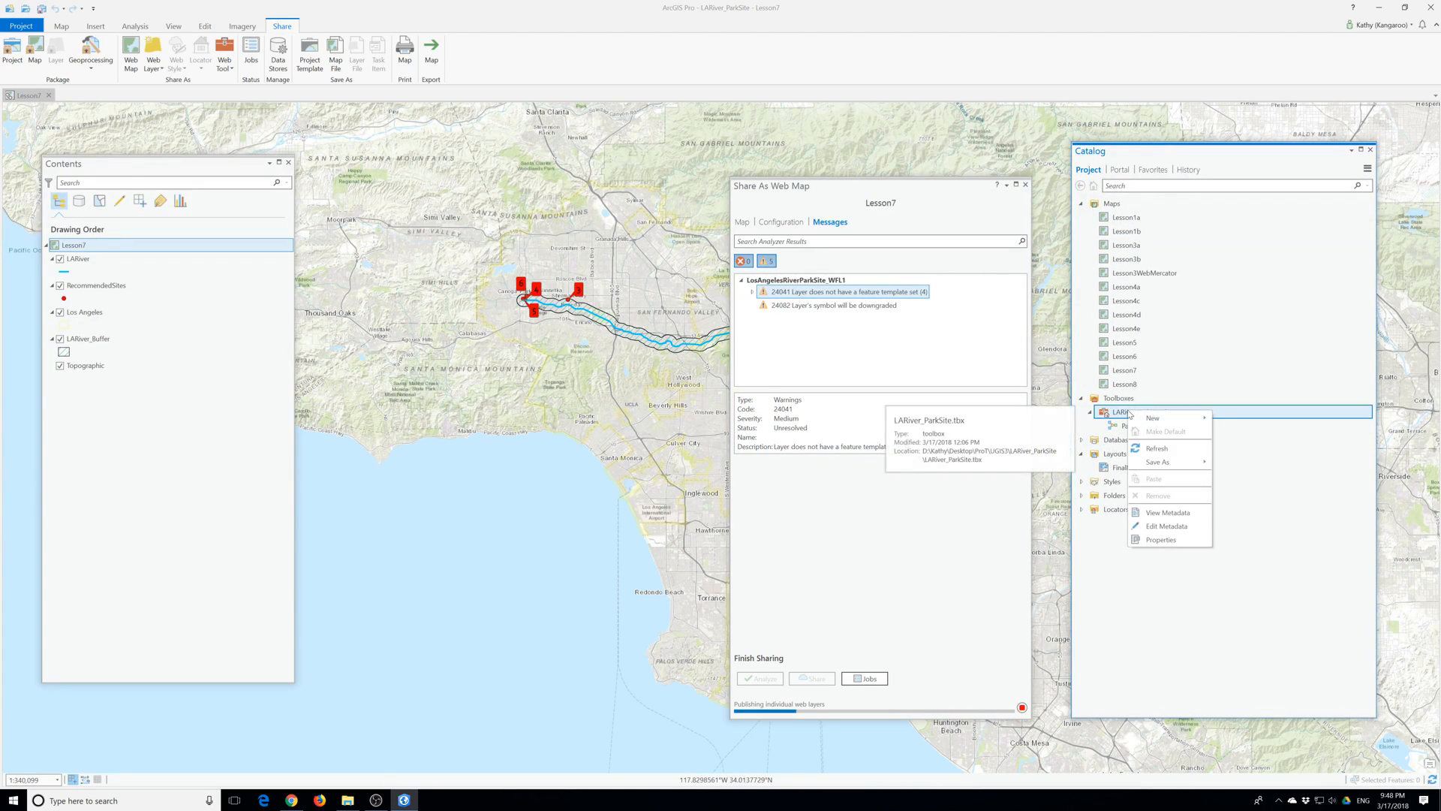
pyautogui.moveTo(1182, 470)
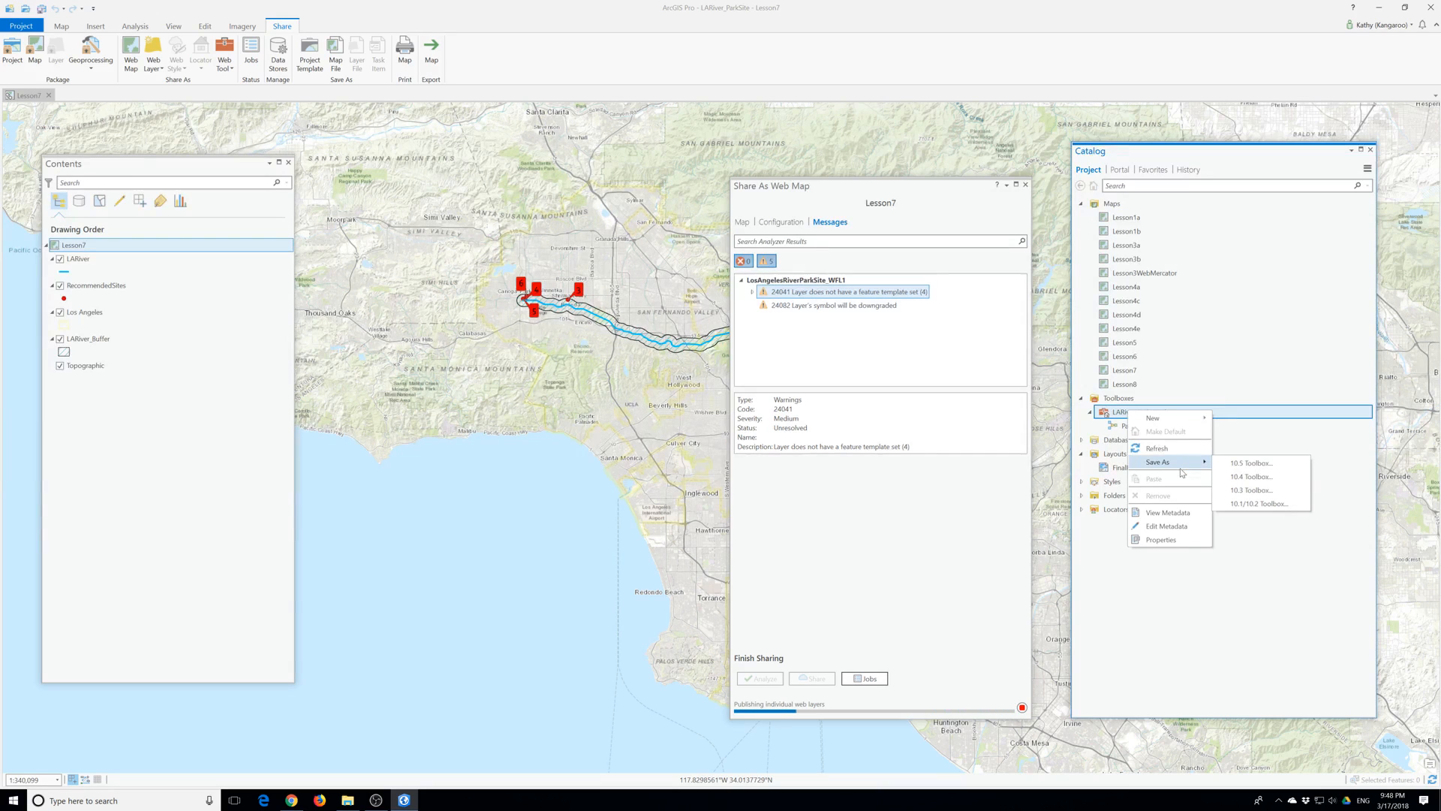
pyautogui.click(1168, 597)
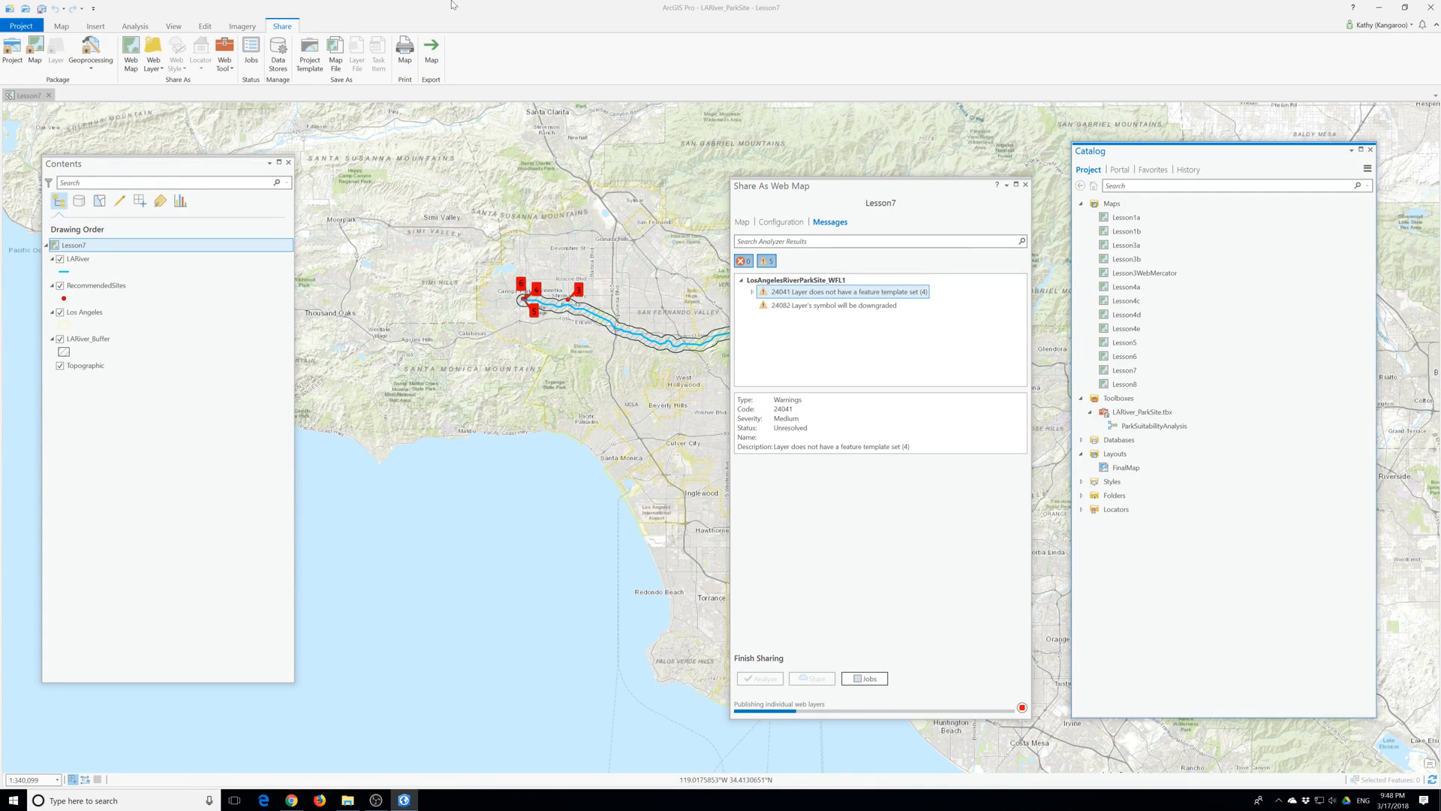
# Switch to Chrome and examine the Date Modified, Date Created, Shared and Status filters of the ArcGIS Online content.
pyautogui.click(291, 800)
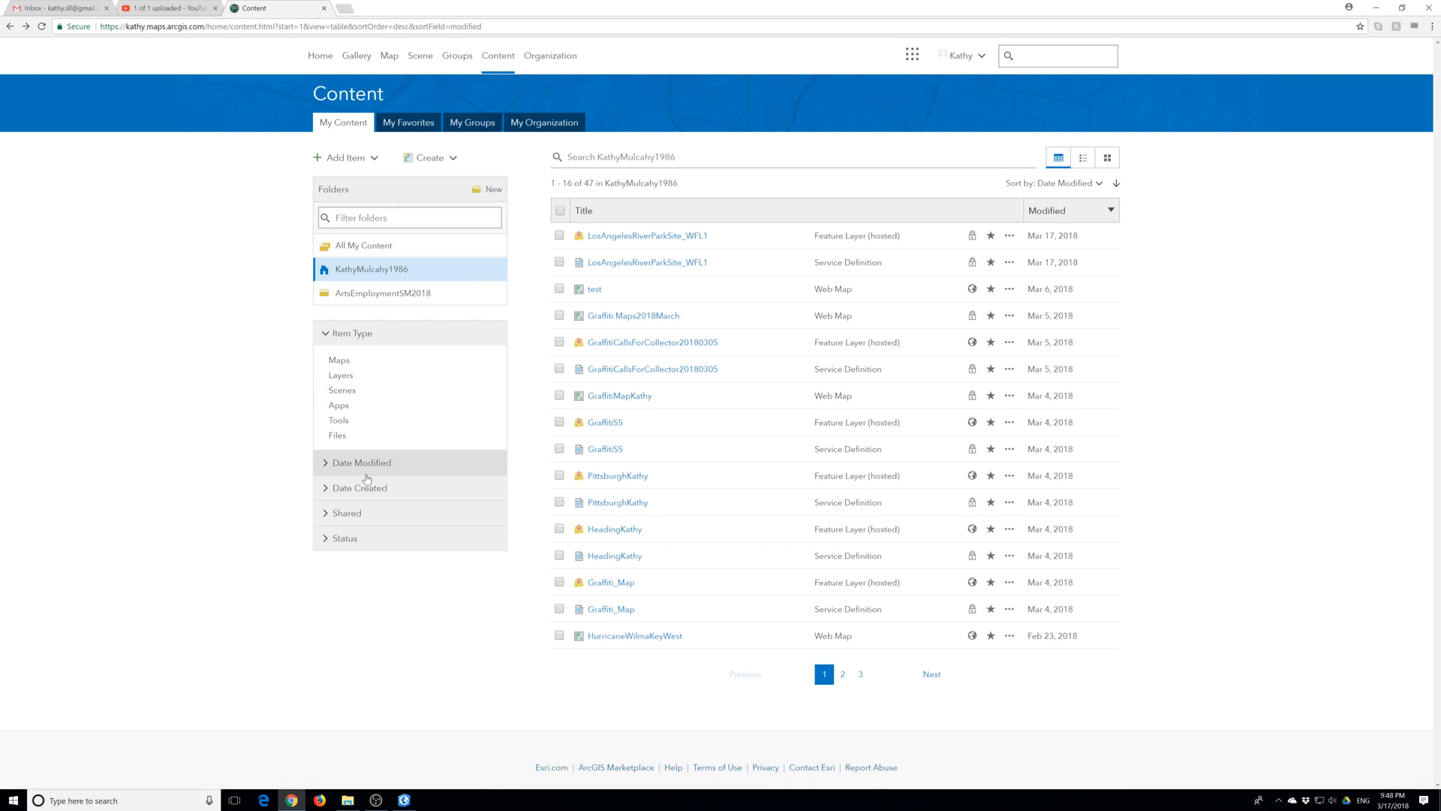
pyautogui.click(367, 465)
pyautogui.click(377, 582)
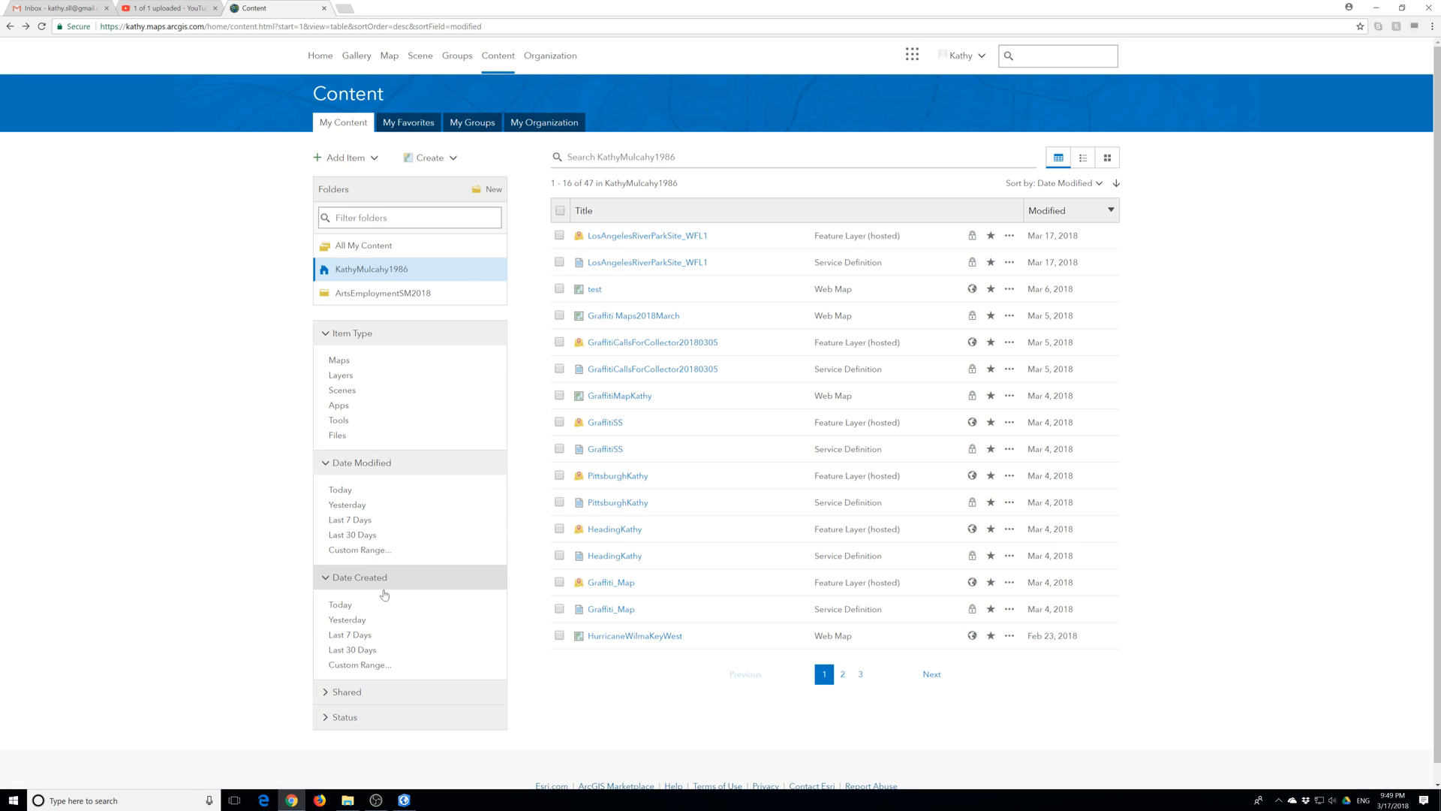
pyautogui.scroll(-1, 371, 622)
pyautogui.click(356, 674)
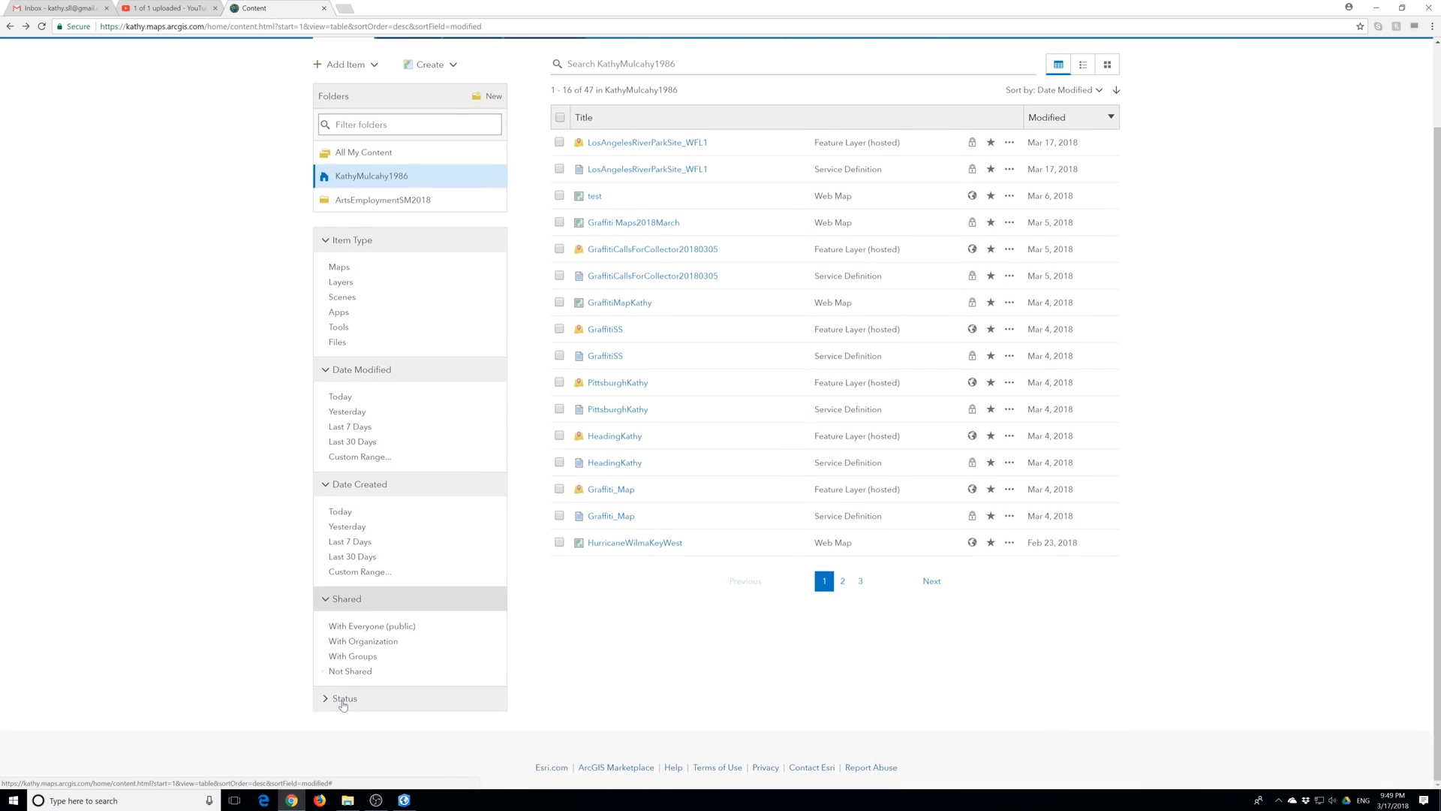
pyautogui.click(345, 773)
pyautogui.scroll(-2, 343, 702)
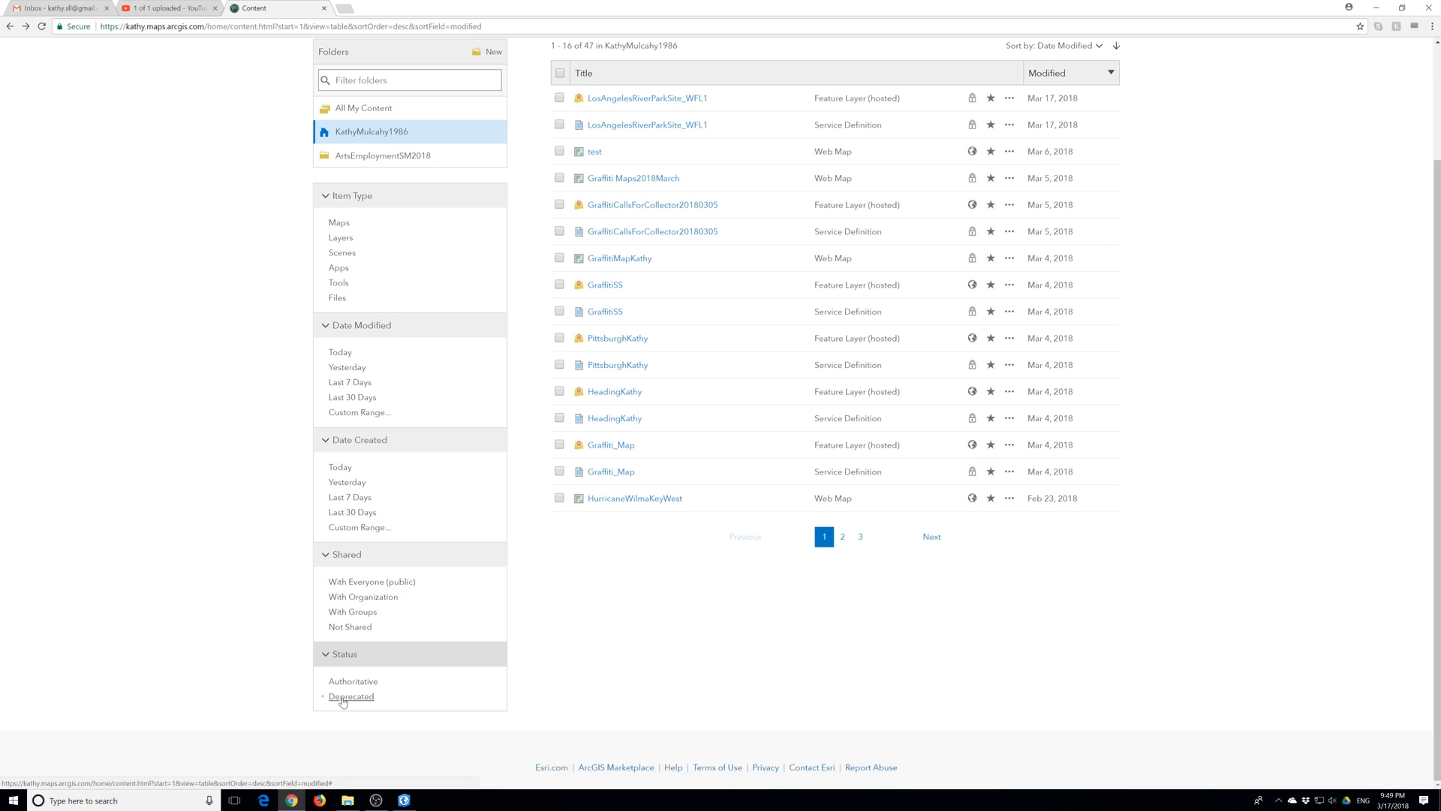
pyautogui.scroll(2, 402, 661)
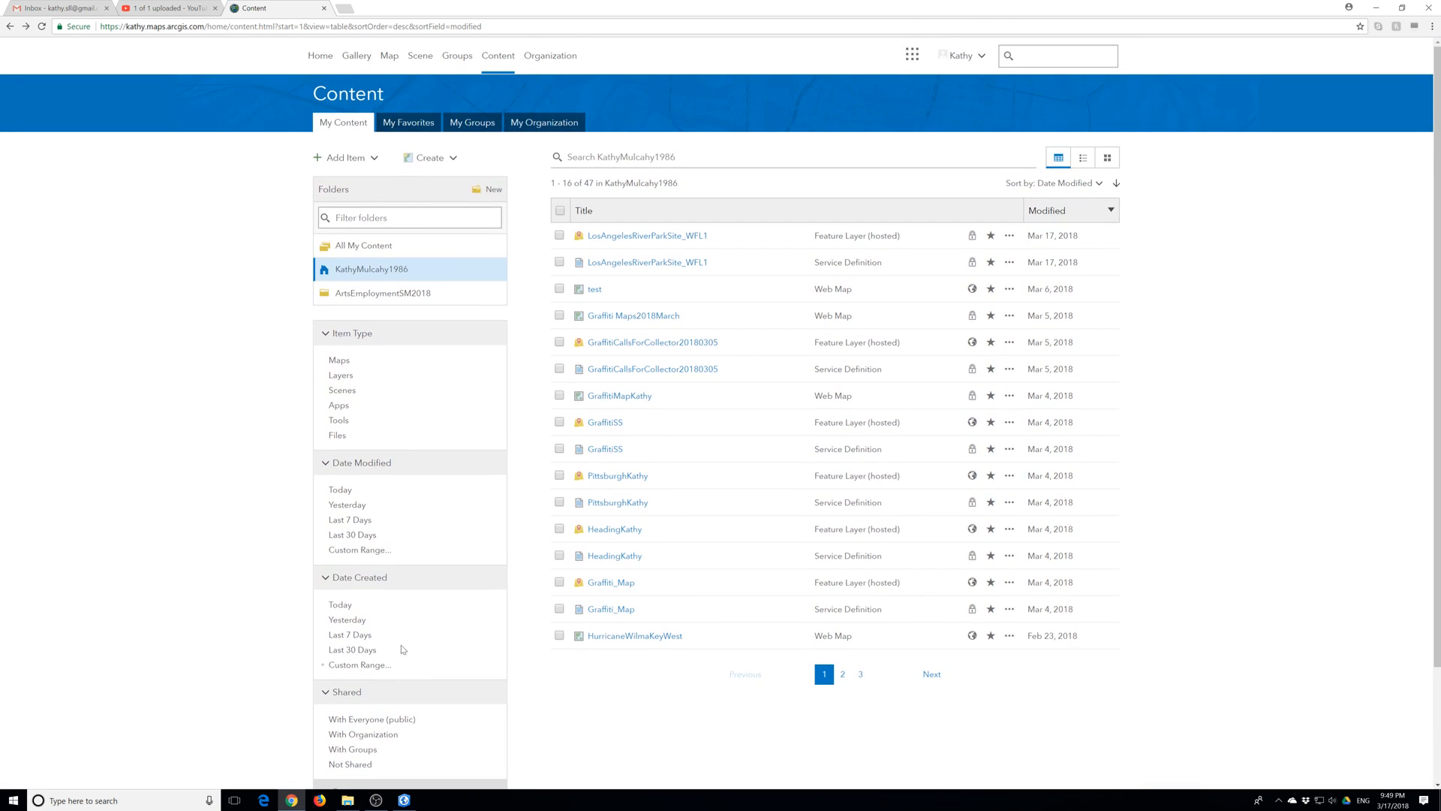
# View the favorites, groups and organization content, go back to My Content, and switch to ArcGIS Pro to check the publishing progress.
pyautogui.click(409, 125)
pyautogui.click(472, 126)
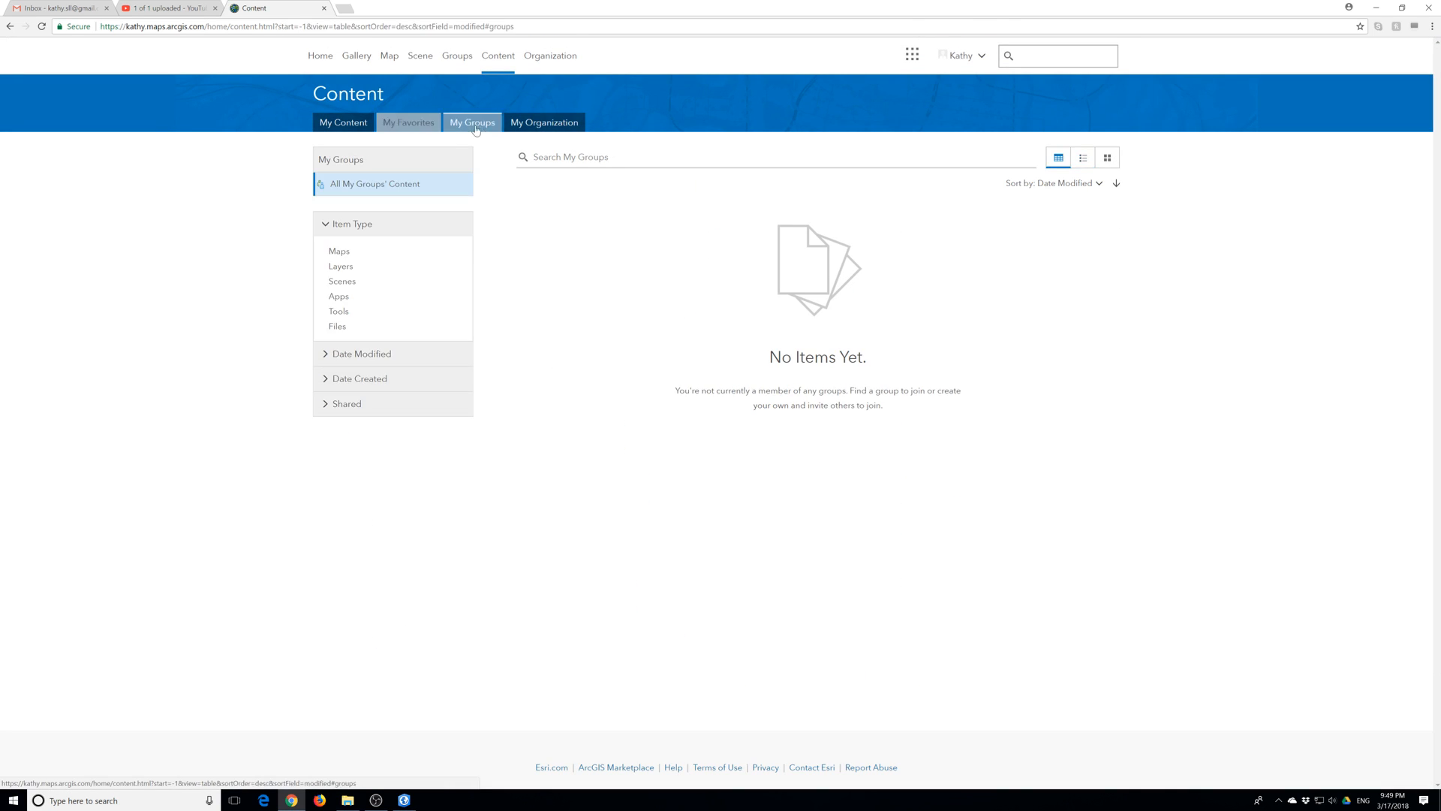
pyautogui.click(539, 128)
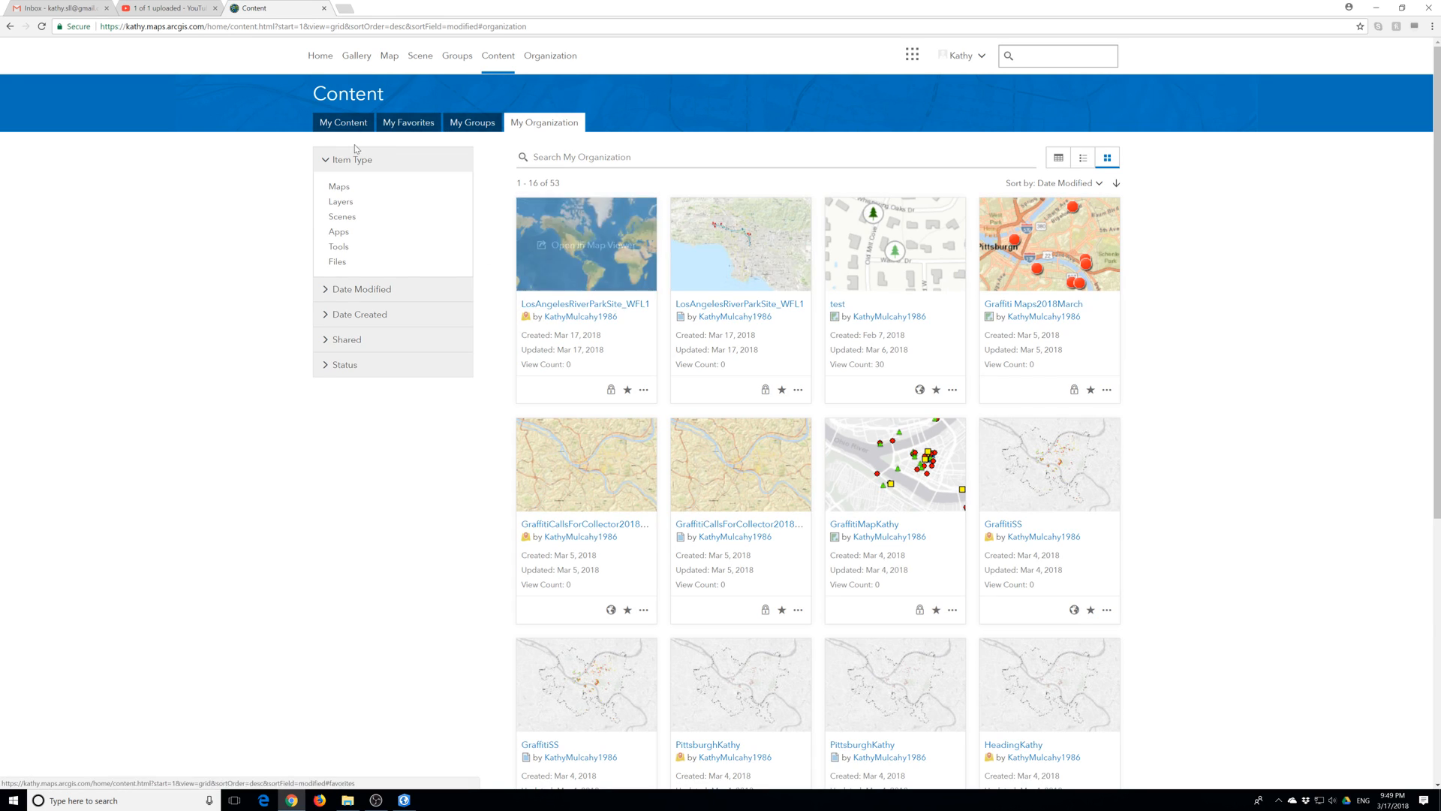
pyautogui.click(343, 122)
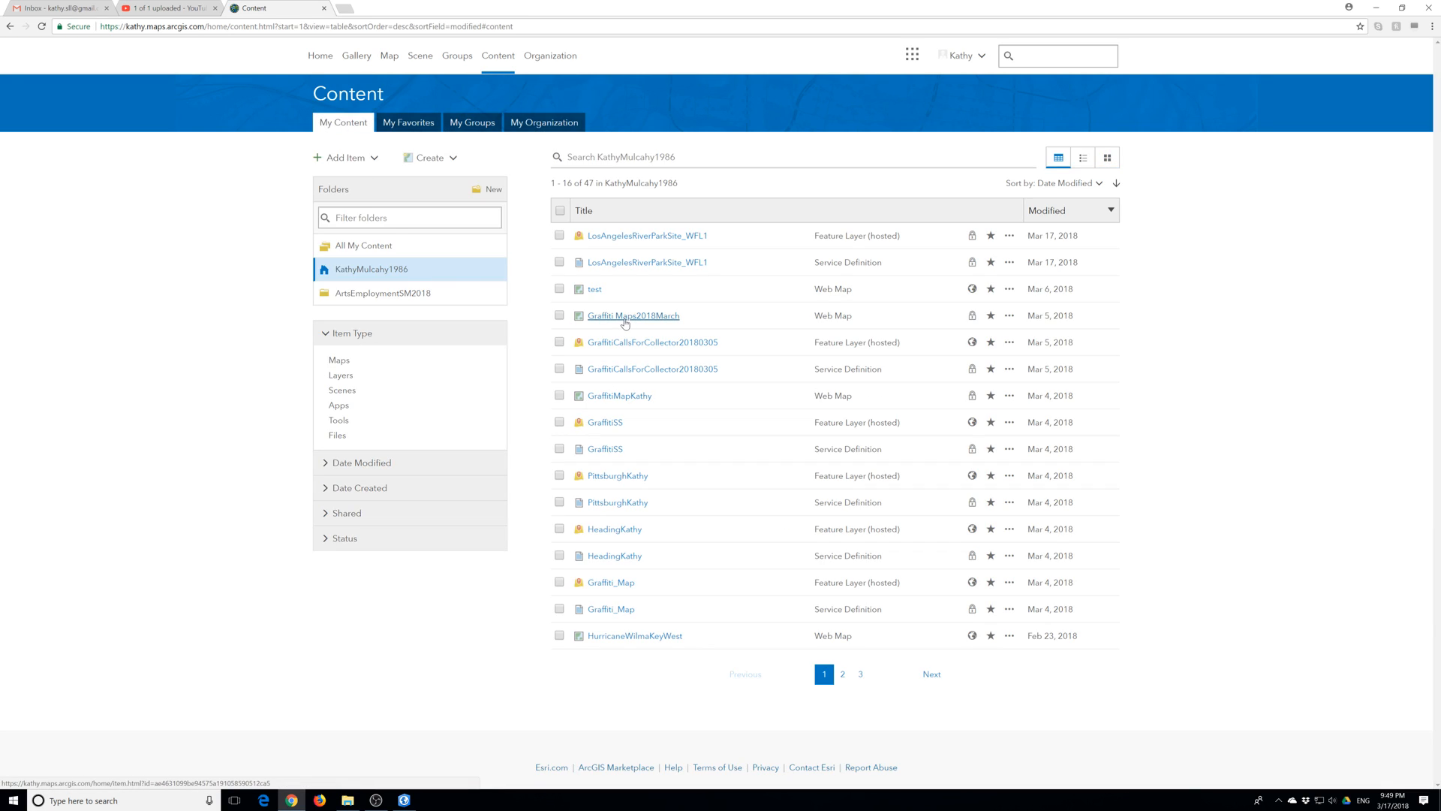
pyautogui.click(407, 801)
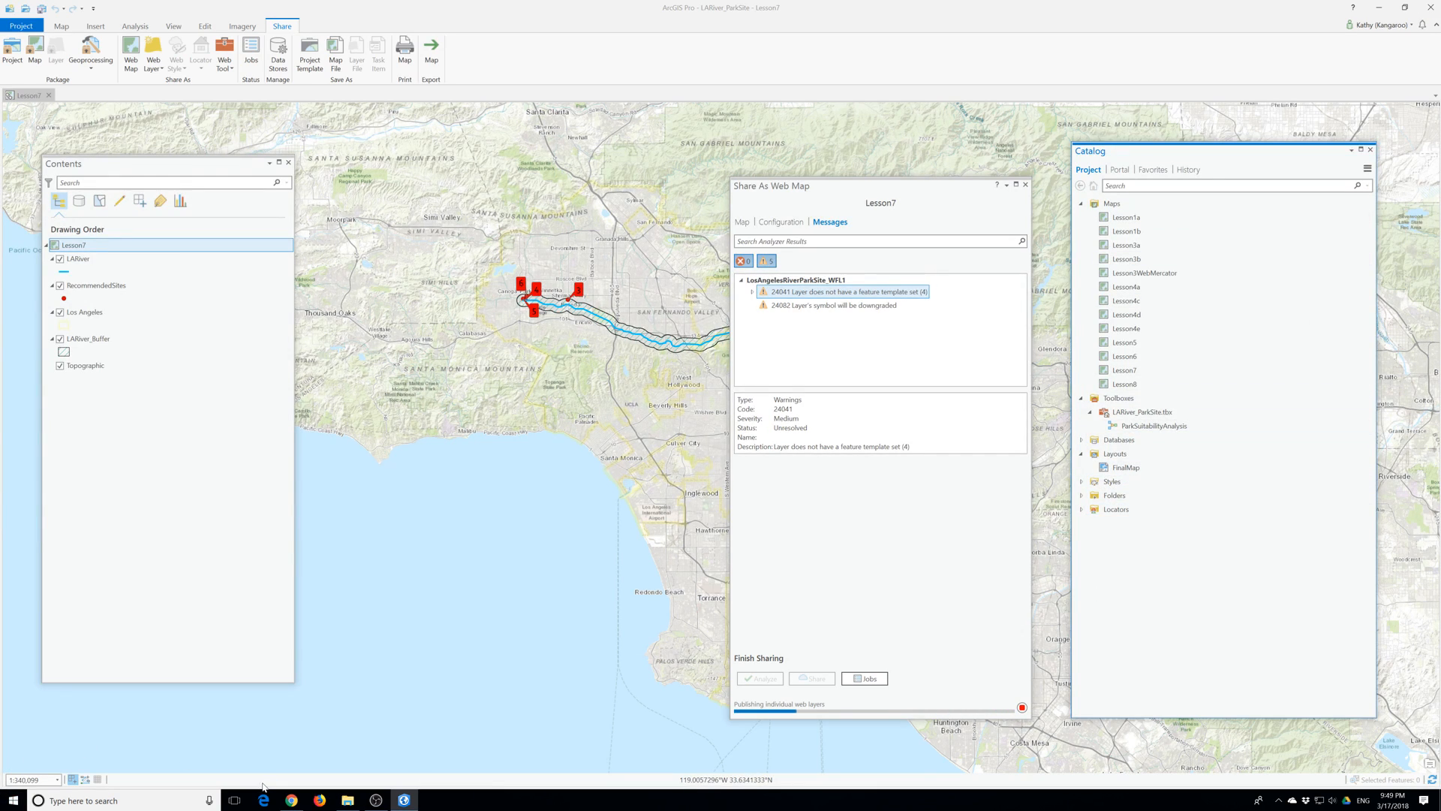
# Switch to Chrome and search Google for "mastering arcgis" in a new tab.
pyautogui.moveTo(293, 806)
pyautogui.click(282, 801)
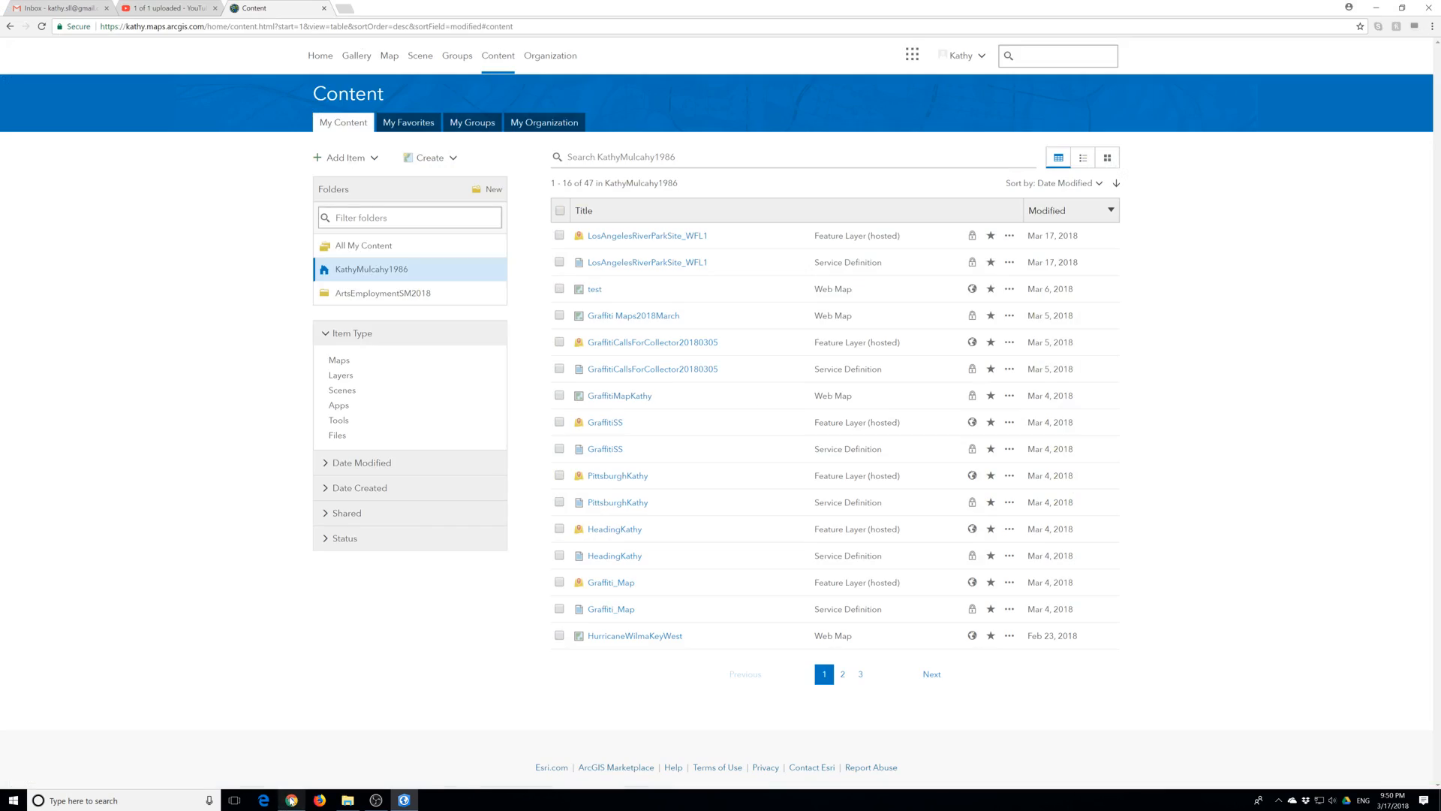
pyautogui.click(345, 10)
pyautogui.write('mastering')
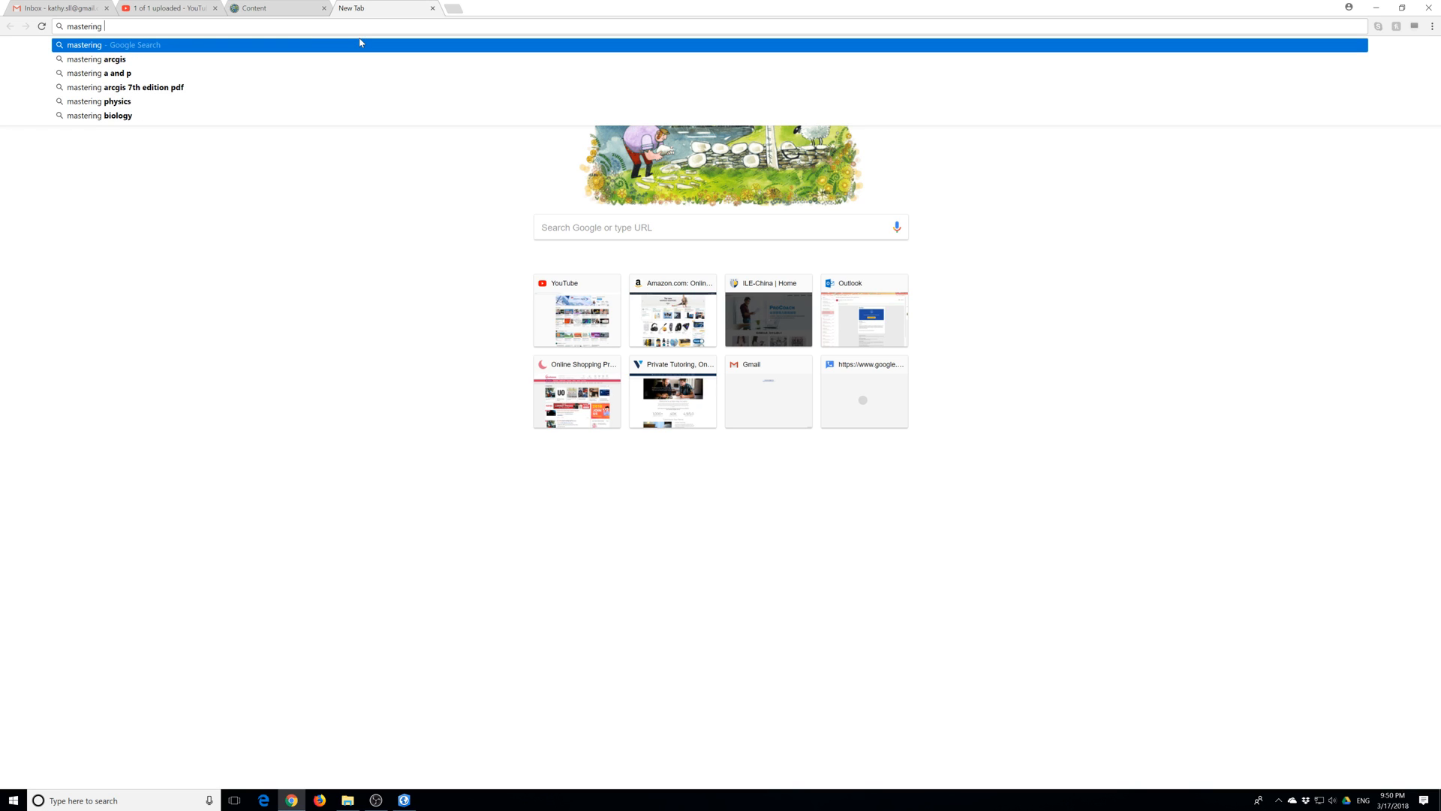
pyautogui.click(360, 59)
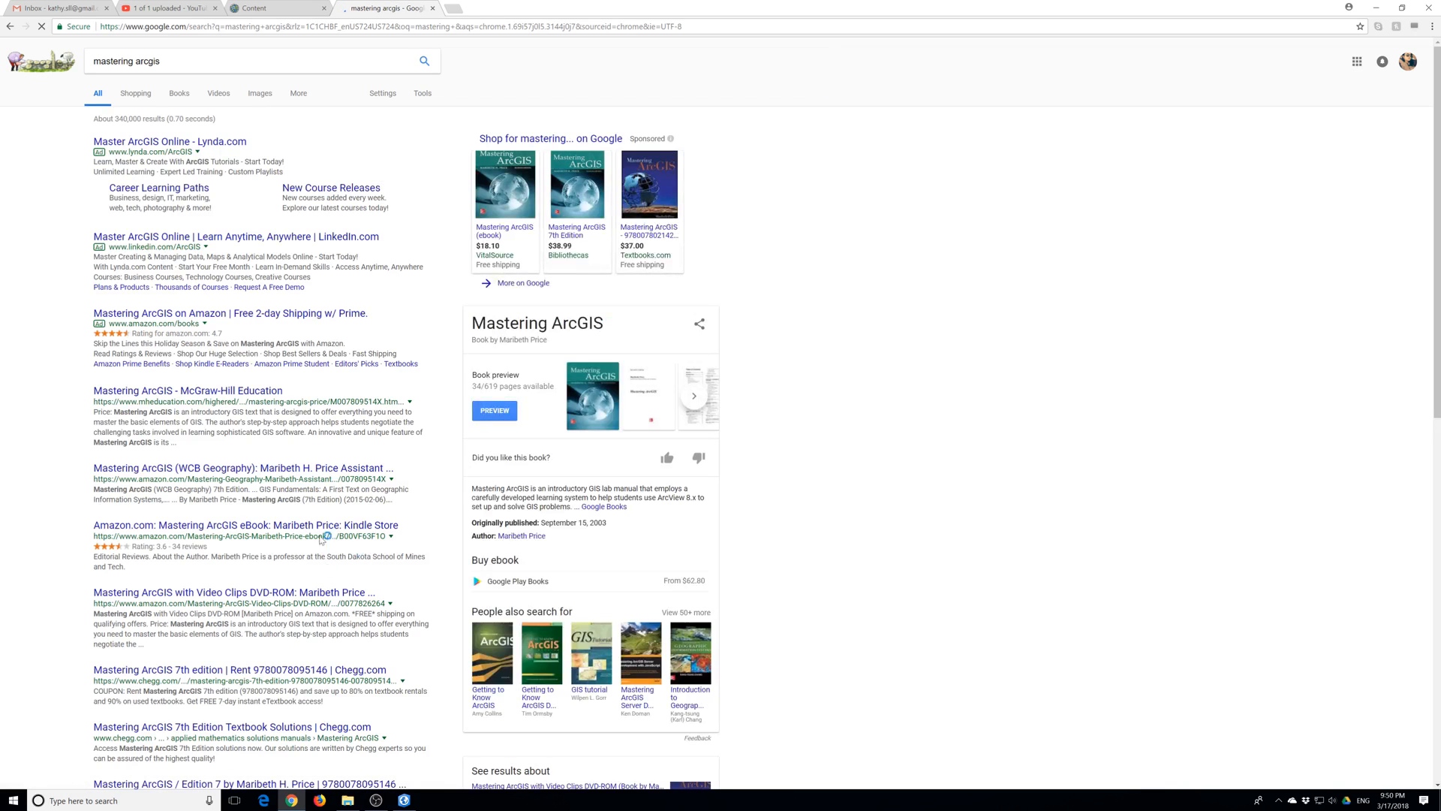
# View the Textbooks.com listing of Mastering ArcGIS 6th edition and the Bibliothecas listing of the 7th edition from the shopping results.
pyautogui.moveTo(510, 206)
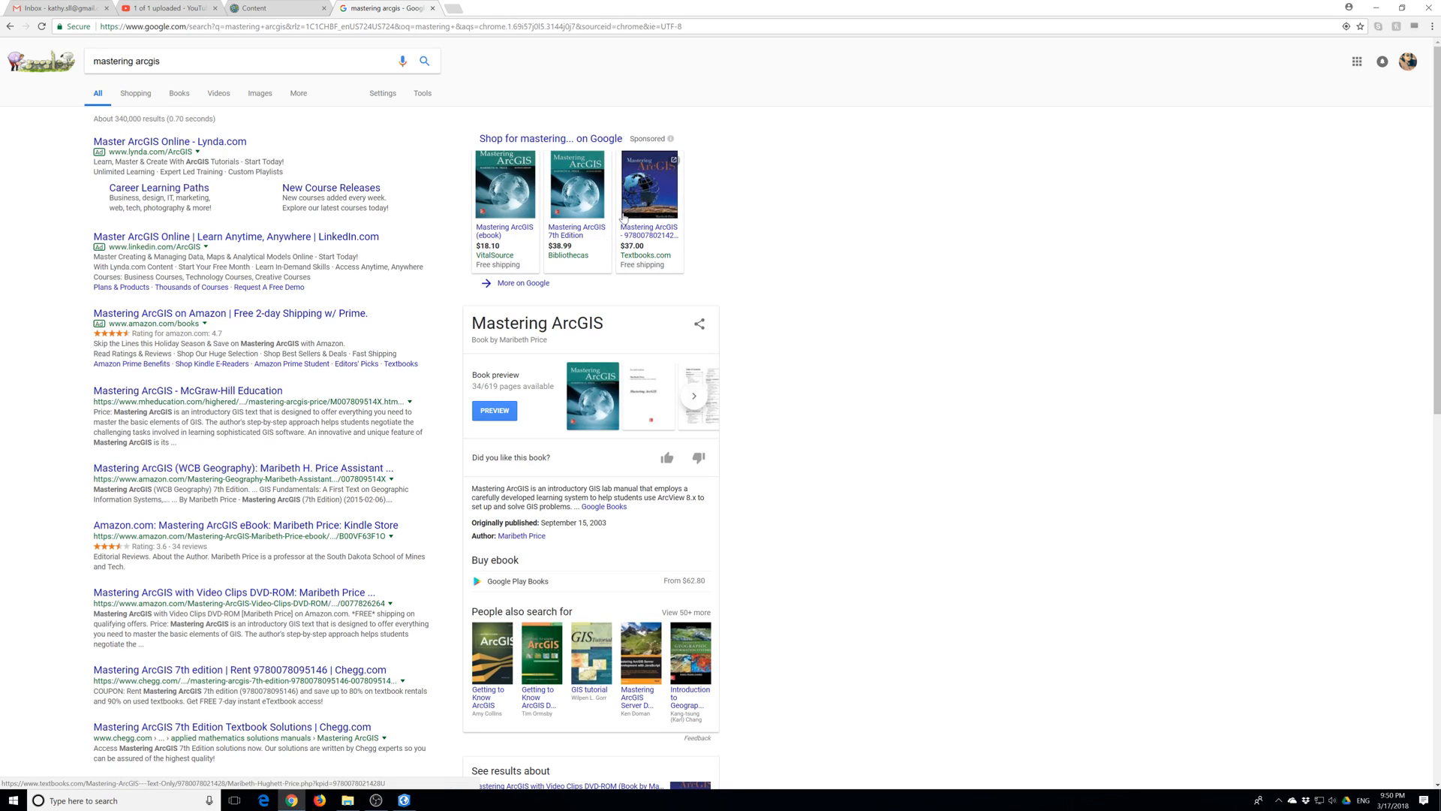
pyautogui.moveTo(670, 178)
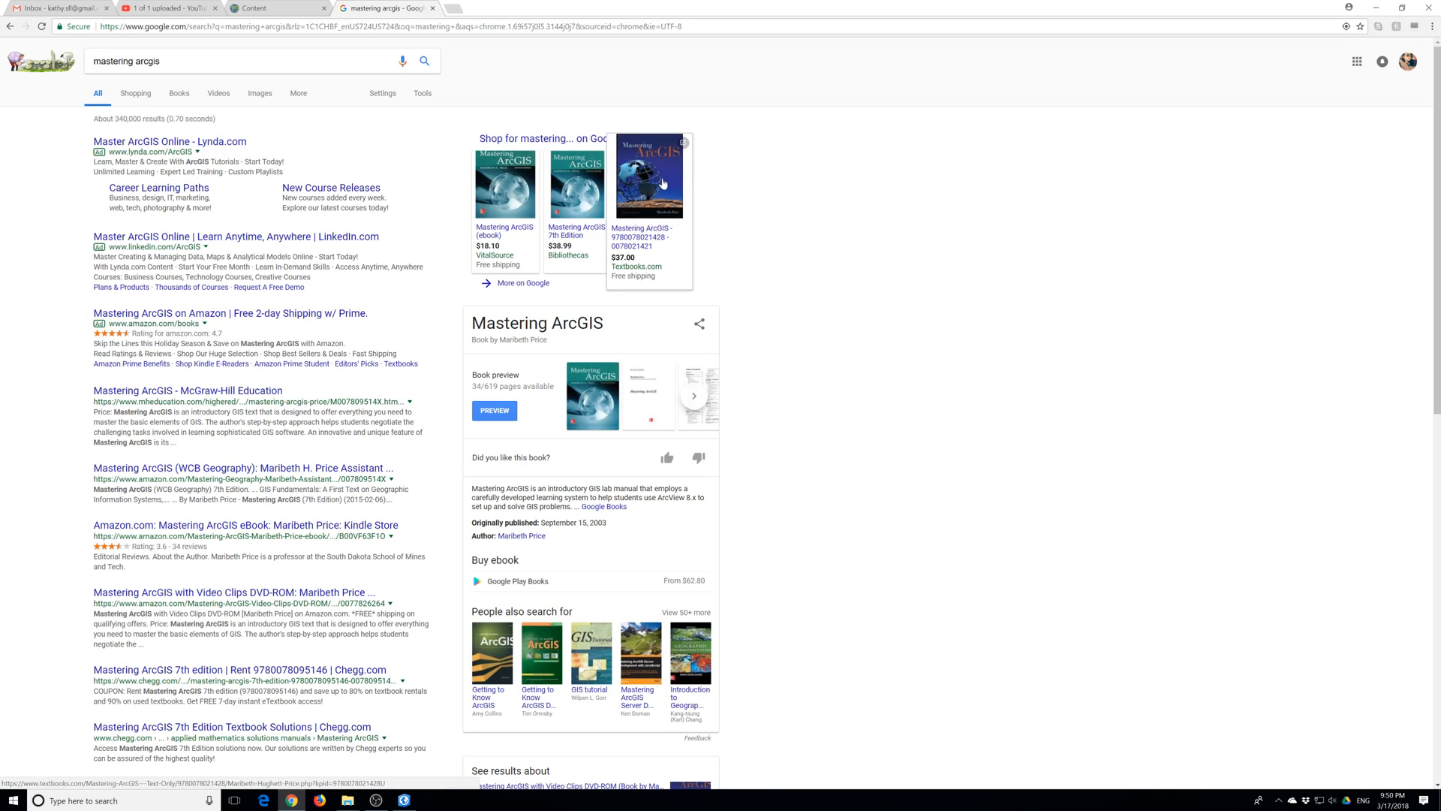
pyautogui.click(662, 183)
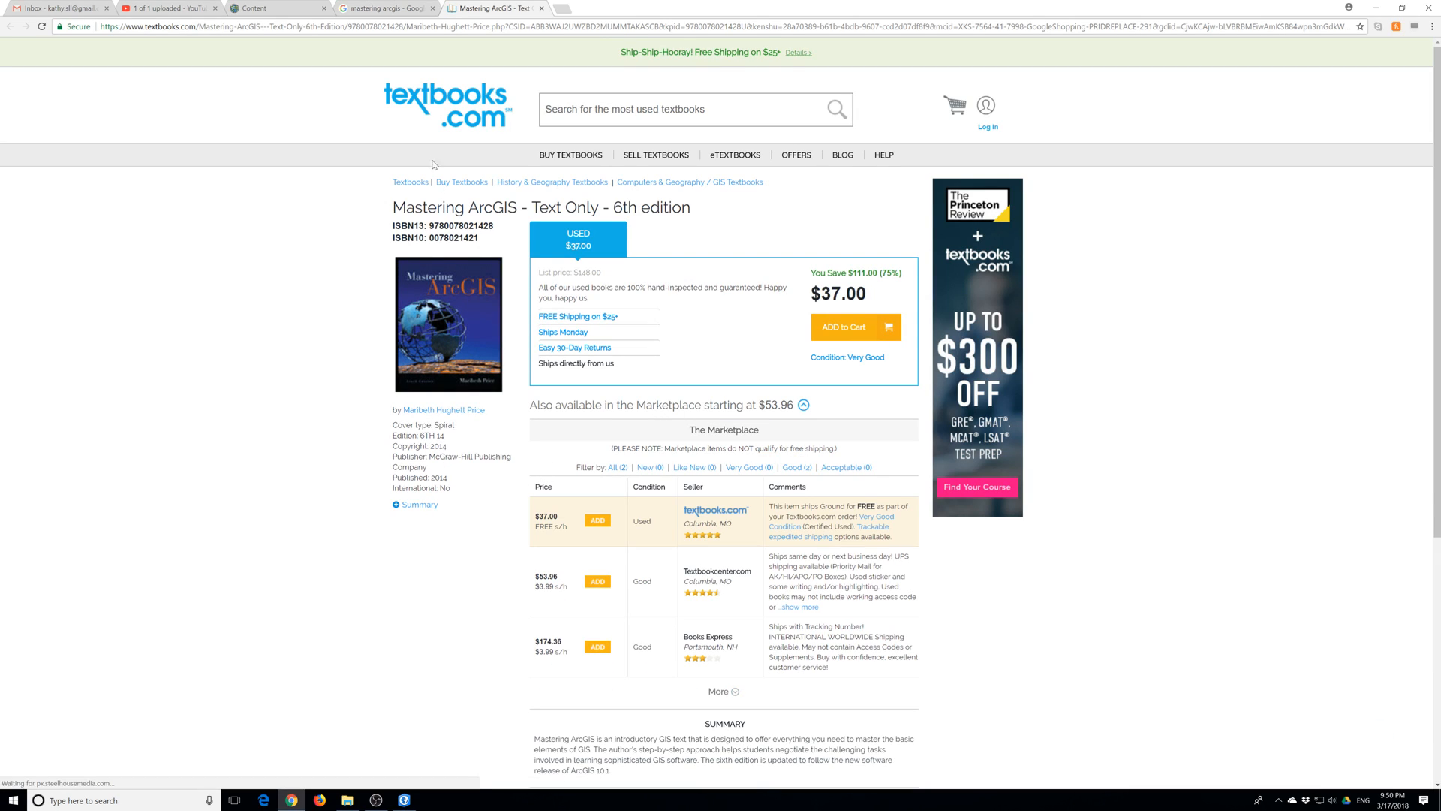
pyautogui.click(385, 6)
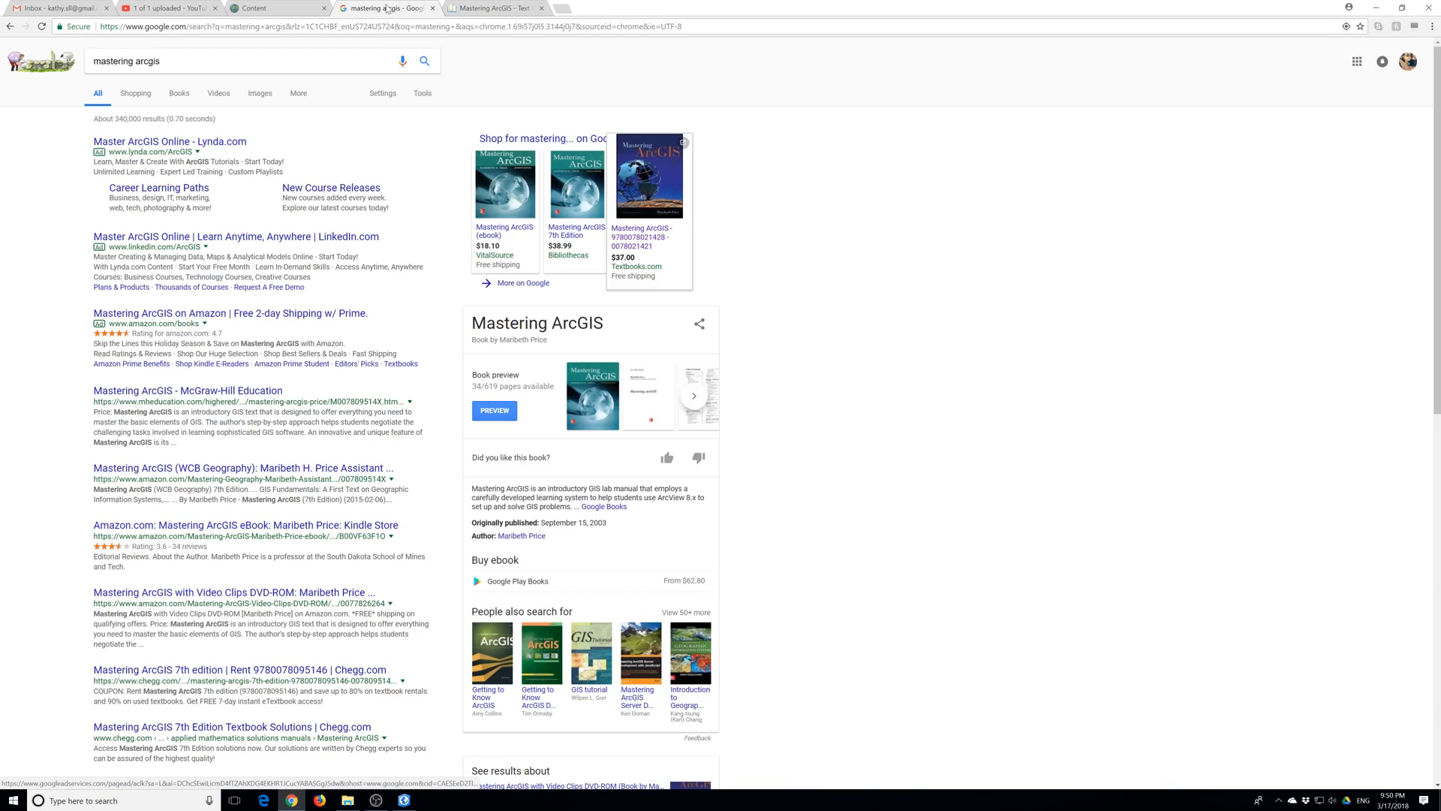
pyautogui.click(623, 188)
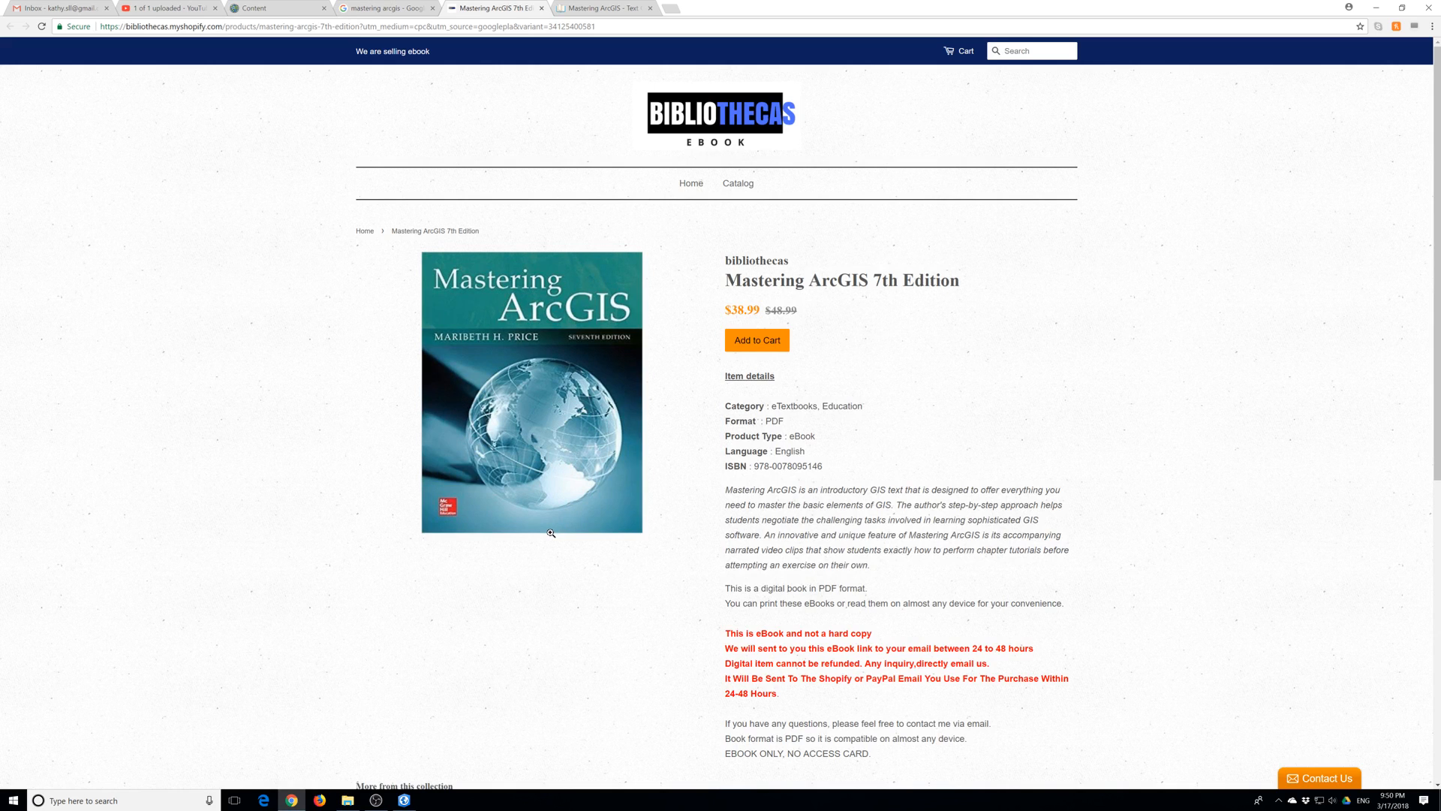
pyautogui.scroll(-4, 551, 533)
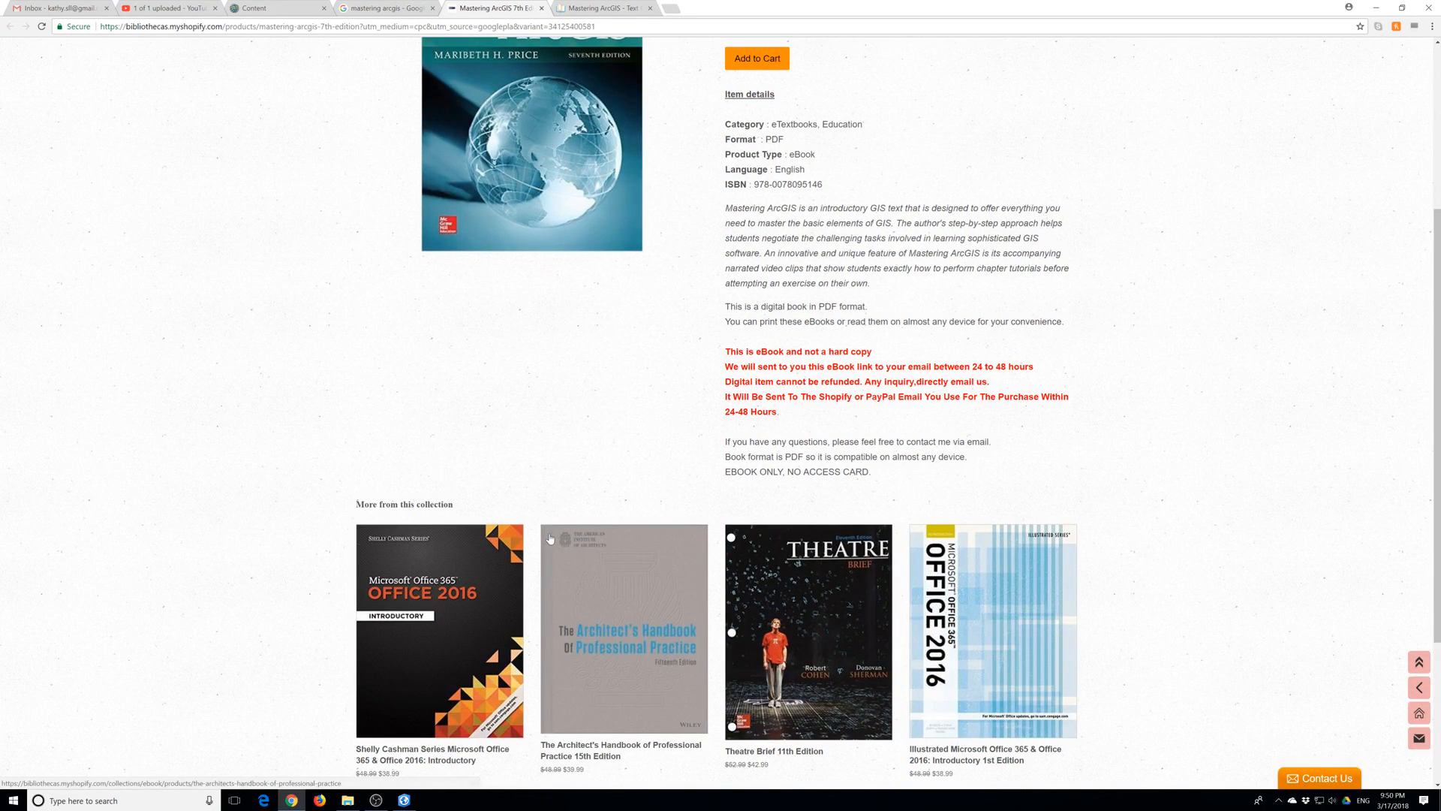
pyautogui.scroll(3, 819, 412)
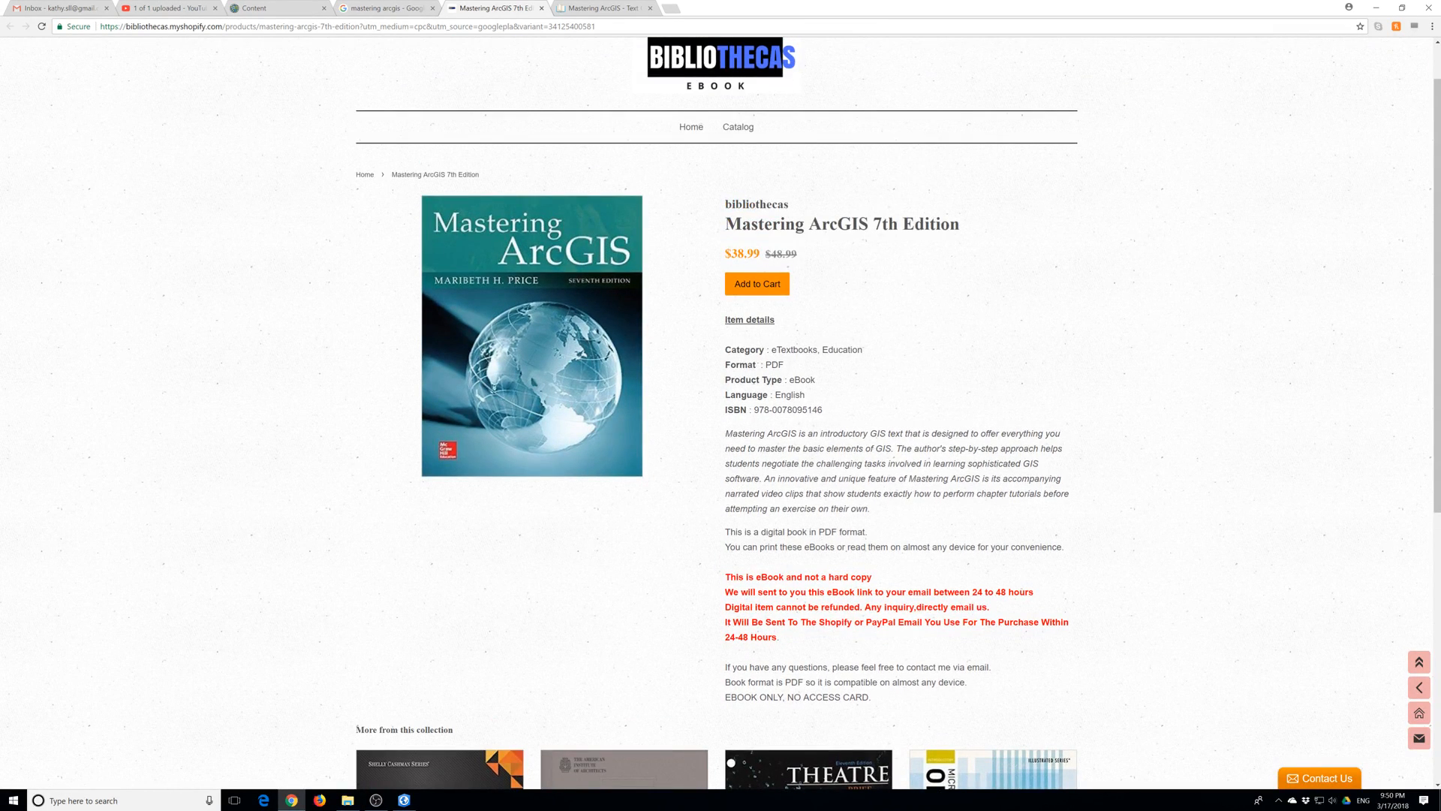
# Look at the 6th edition listing once more and close both book pages.
pyautogui.click(599, 8)
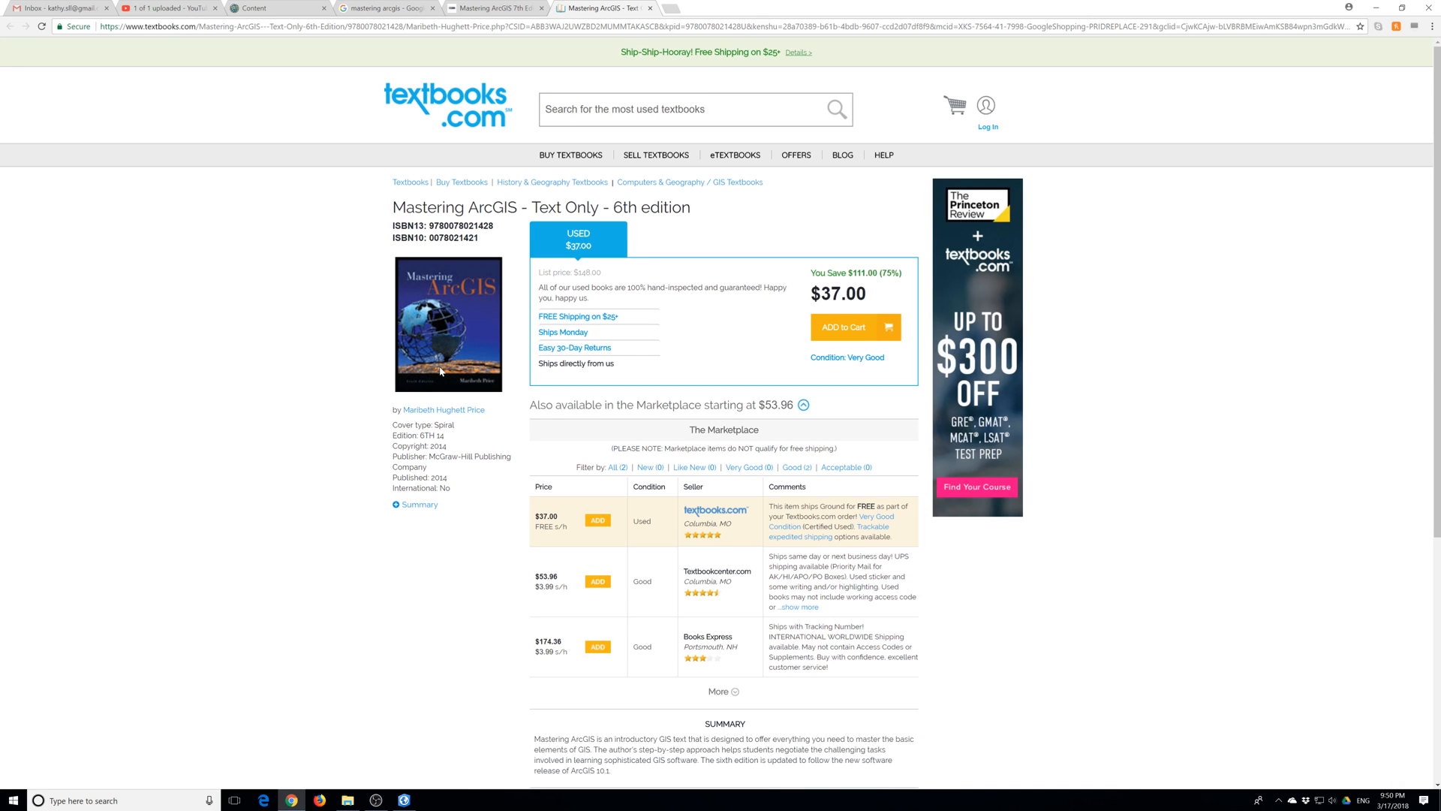
pyautogui.click(649, 8)
pyautogui.click(569, 281)
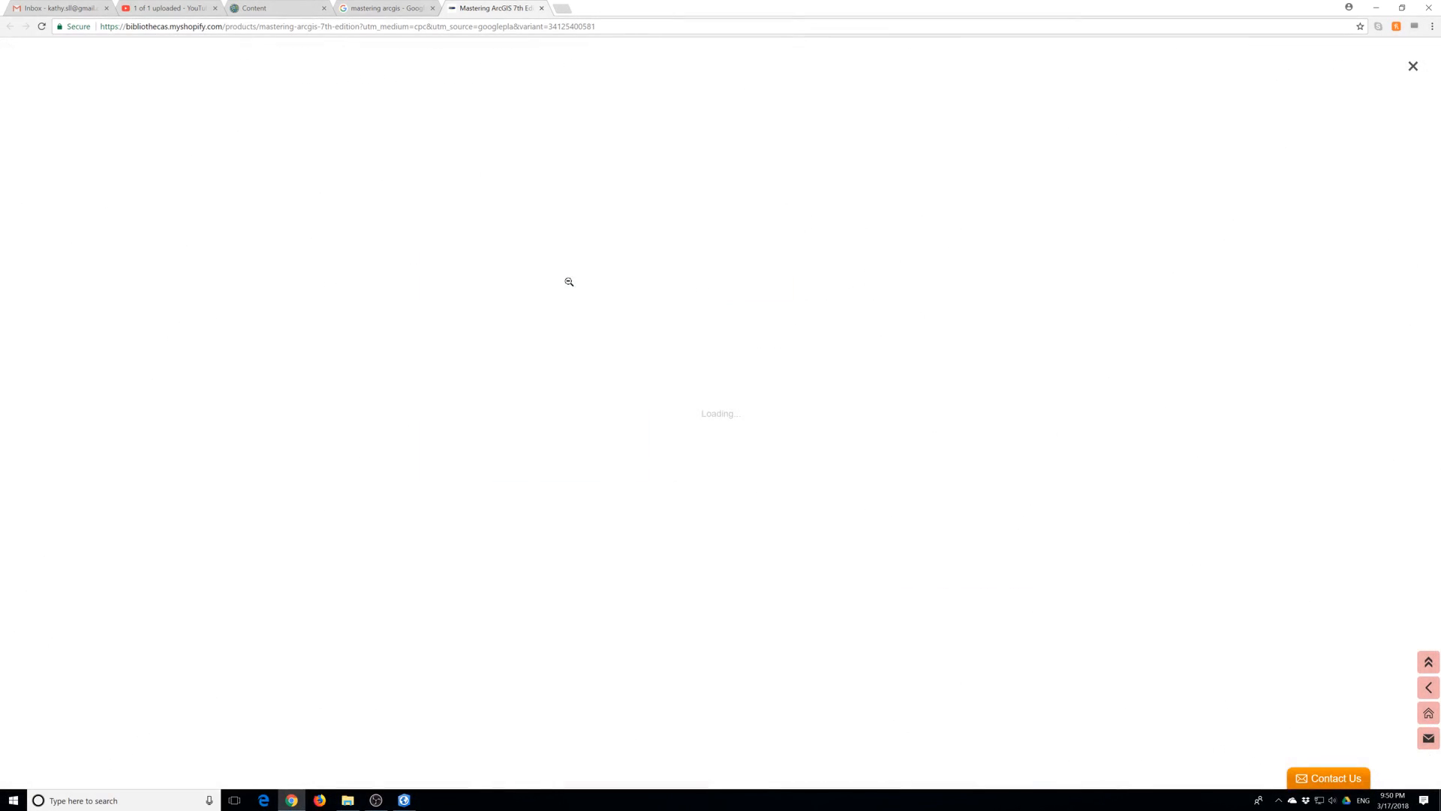
pyautogui.click(541, 8)
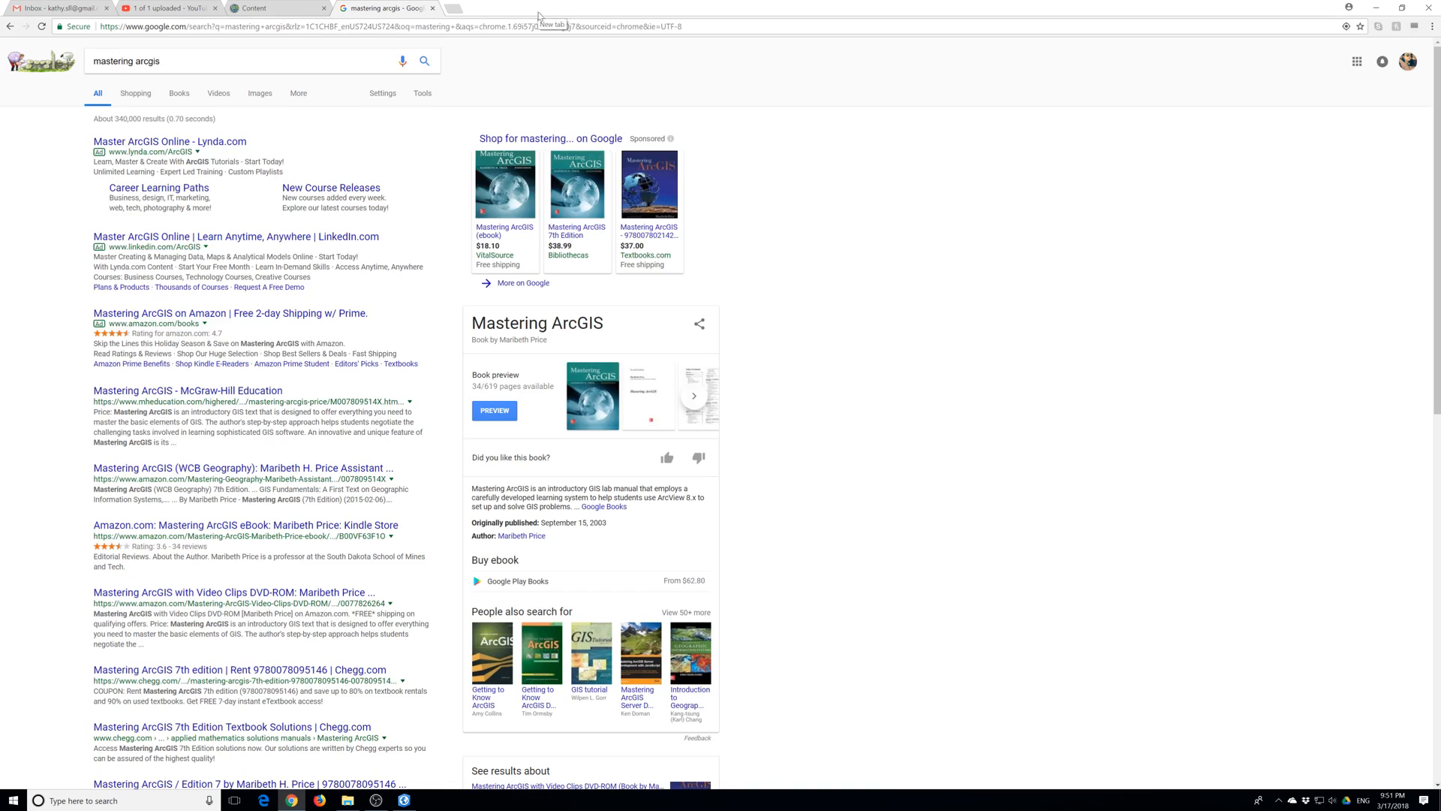
# Open the related book Getting to Know ArcGIS Desktop and examine its search results and the row of related GIS books.
pyautogui.scroll(-2, 159, 781)
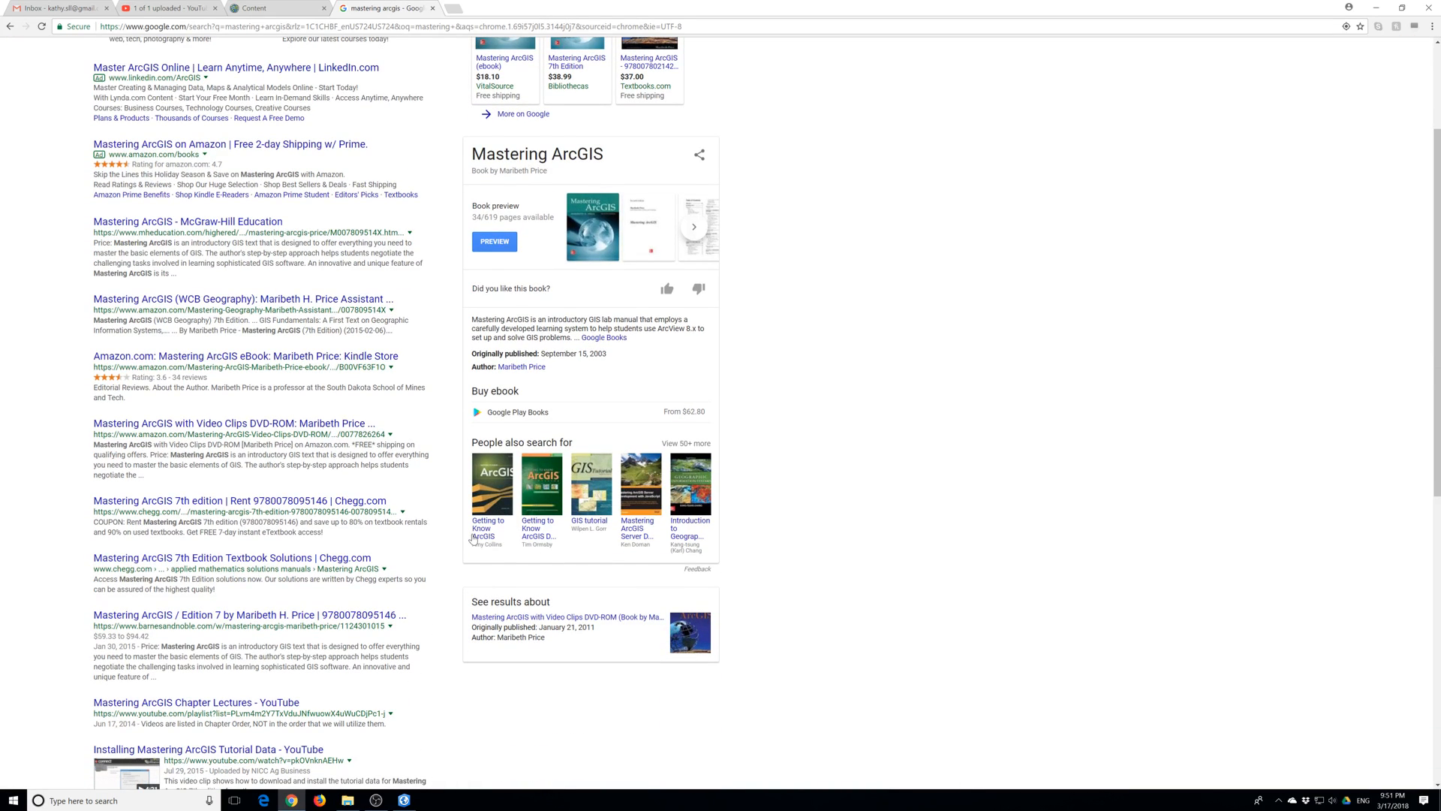
pyautogui.click(528, 531)
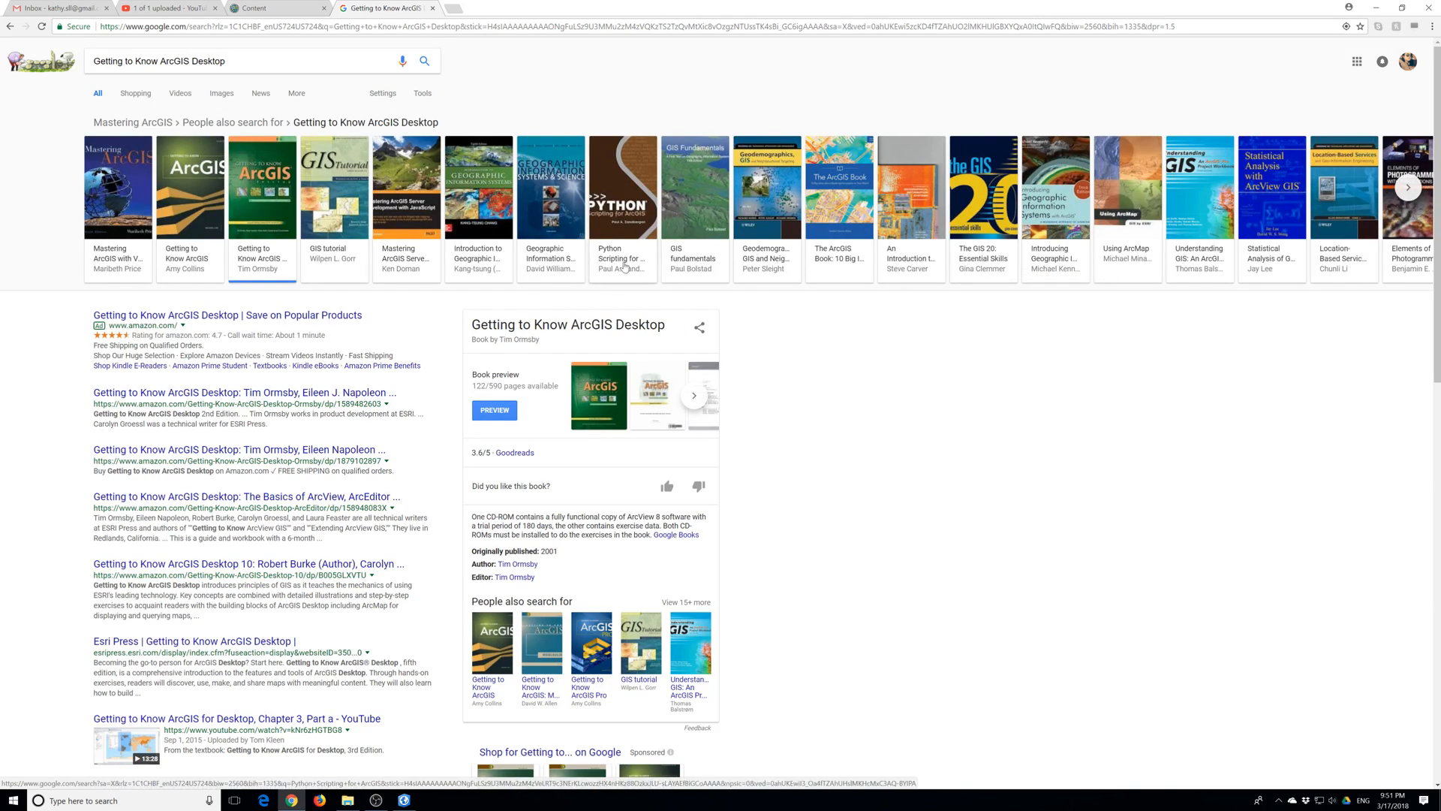
pyautogui.click(1407, 186)
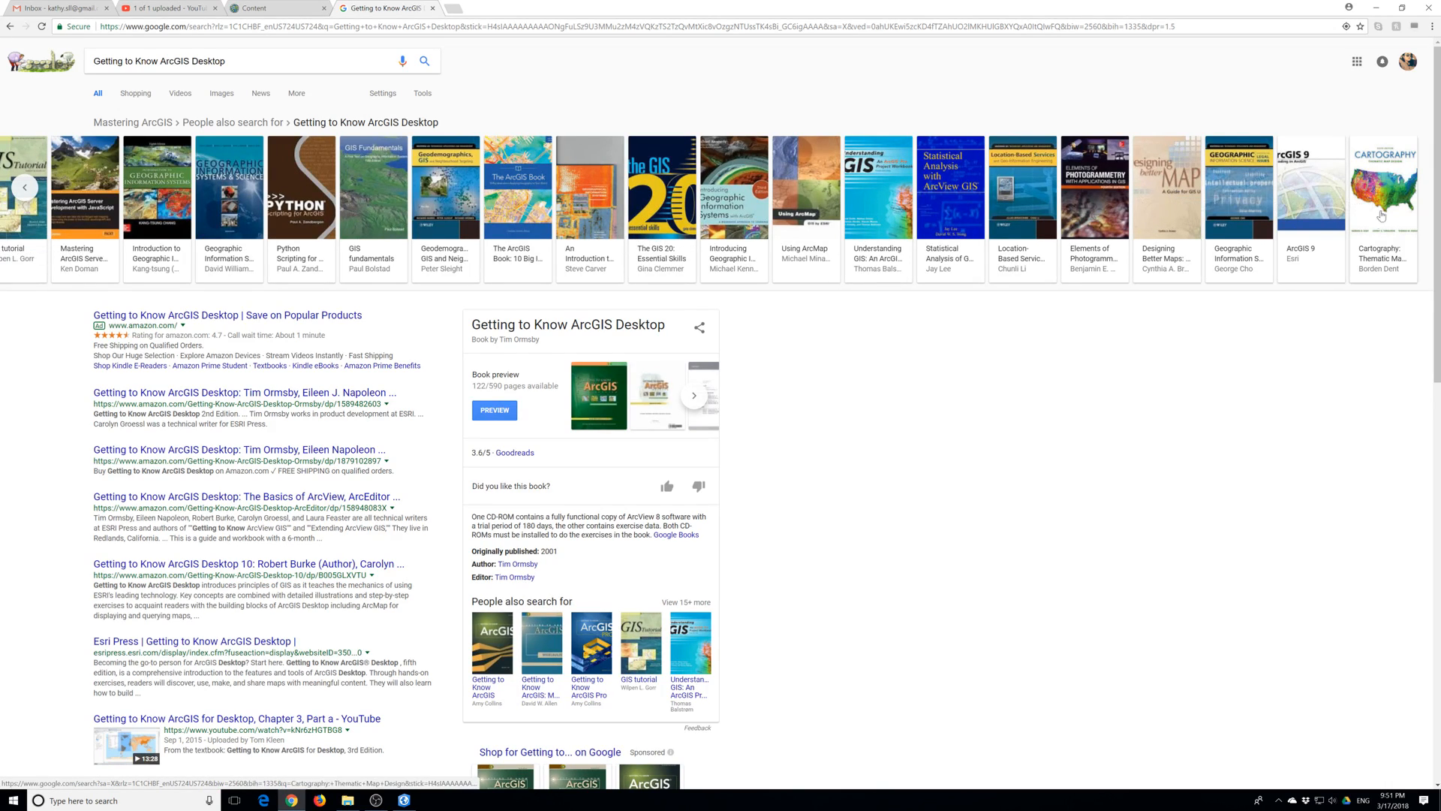
pyautogui.click(27, 191)
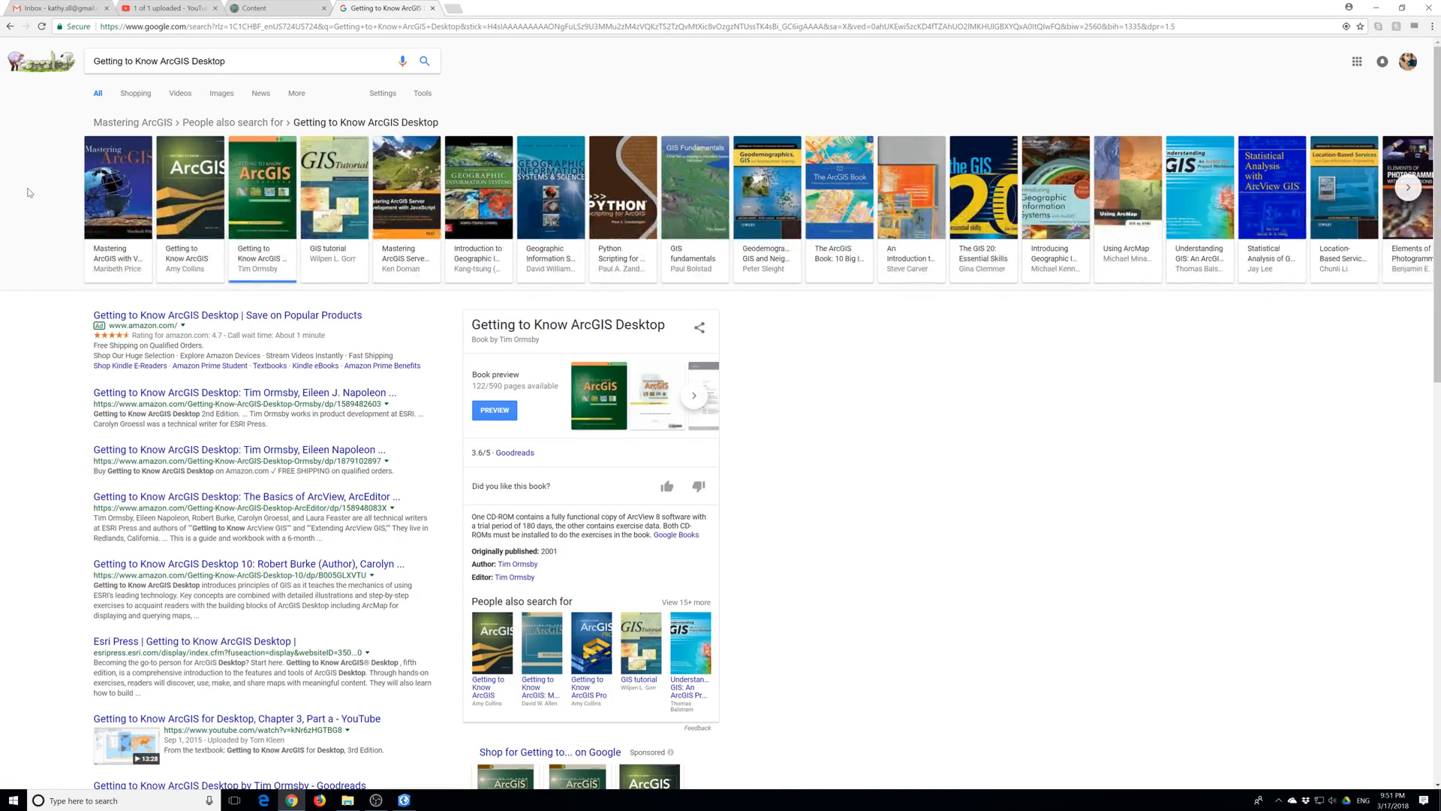
pyautogui.scroll(-2, 259, 555)
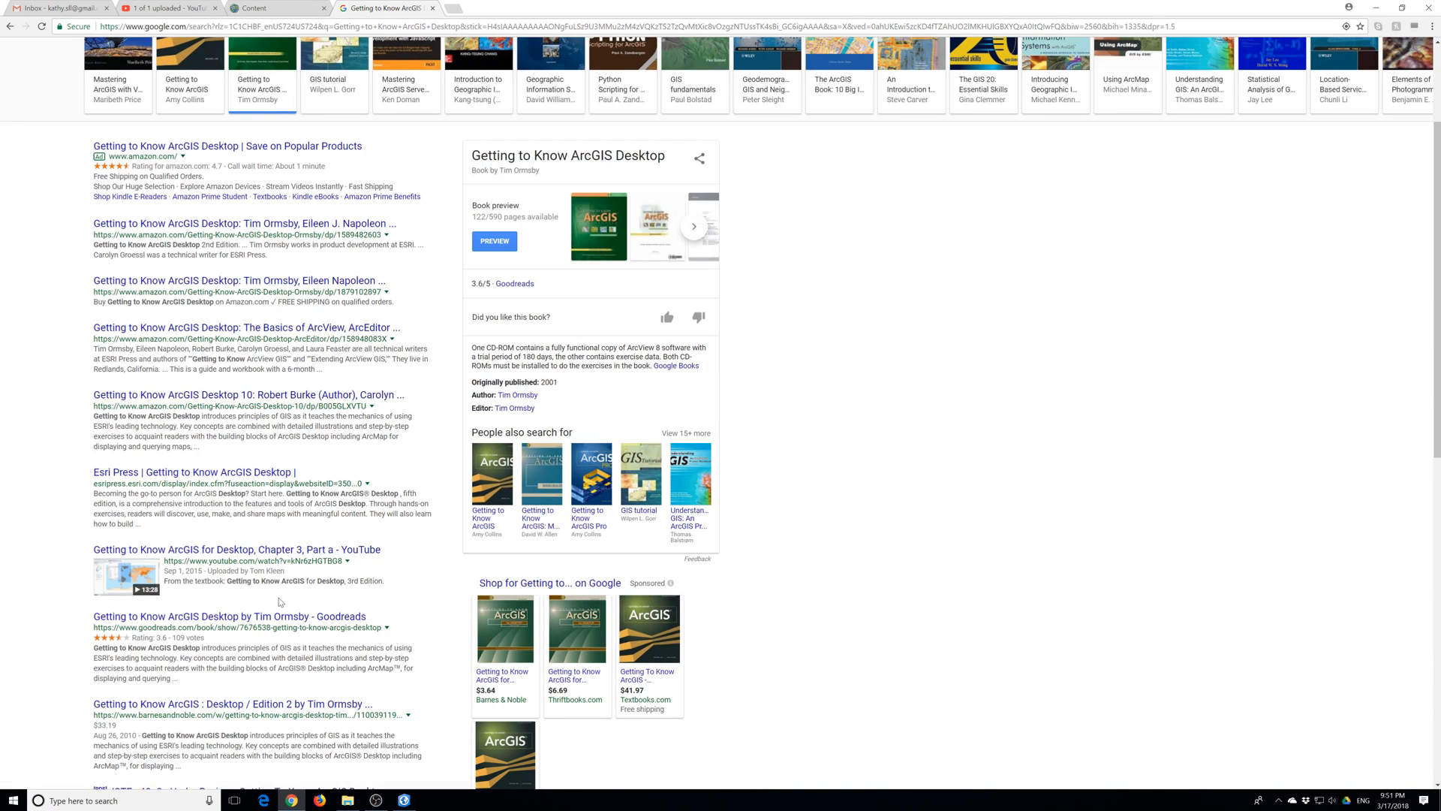
pyautogui.scroll(-3, 280, 602)
pyautogui.scroll(-1, 280, 602)
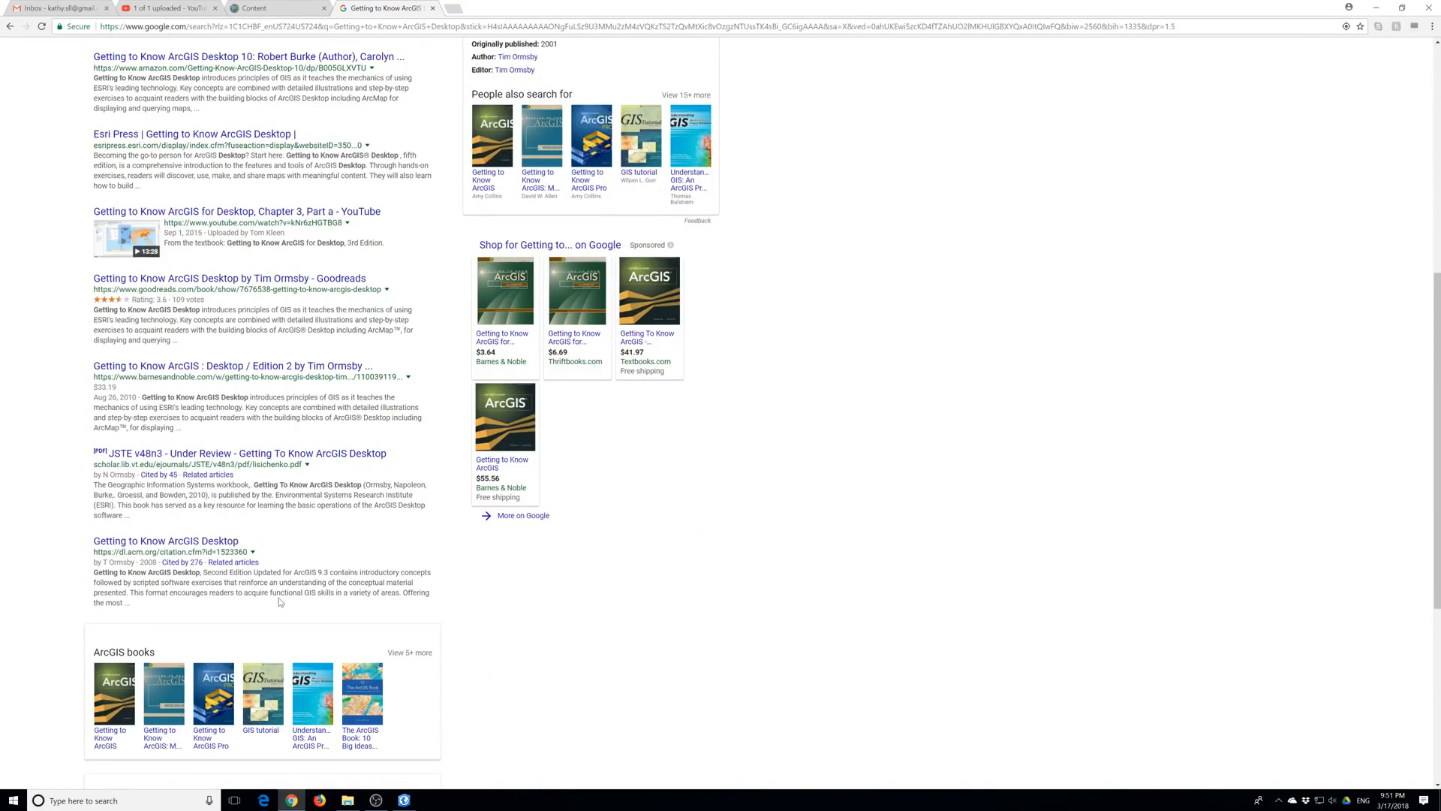
pyautogui.scroll(7, 280, 602)
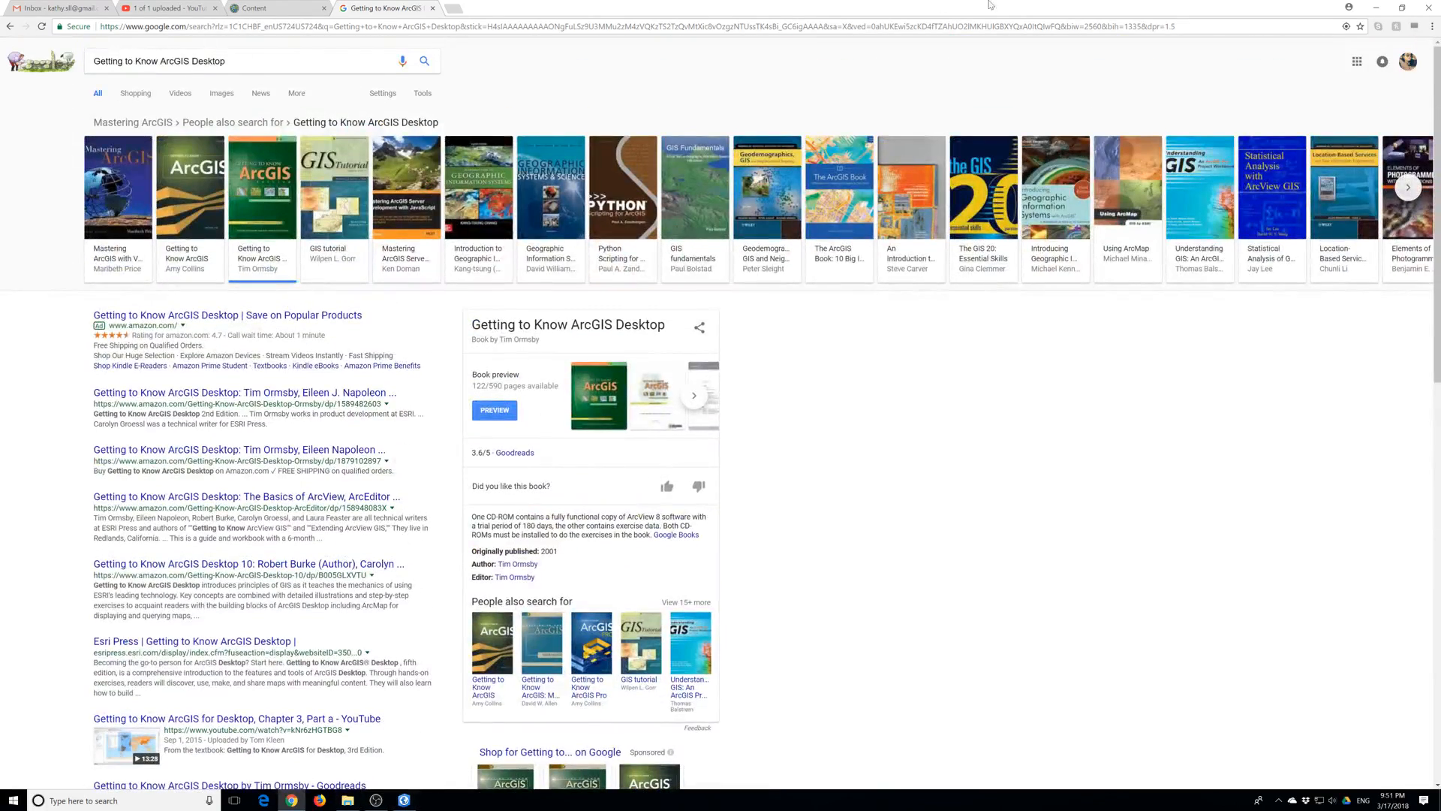
# Switch to ArcGIS Pro, try to share the Lesson7 web map again, and close the Share As Web Map pane.
pyautogui.click(287, 14)
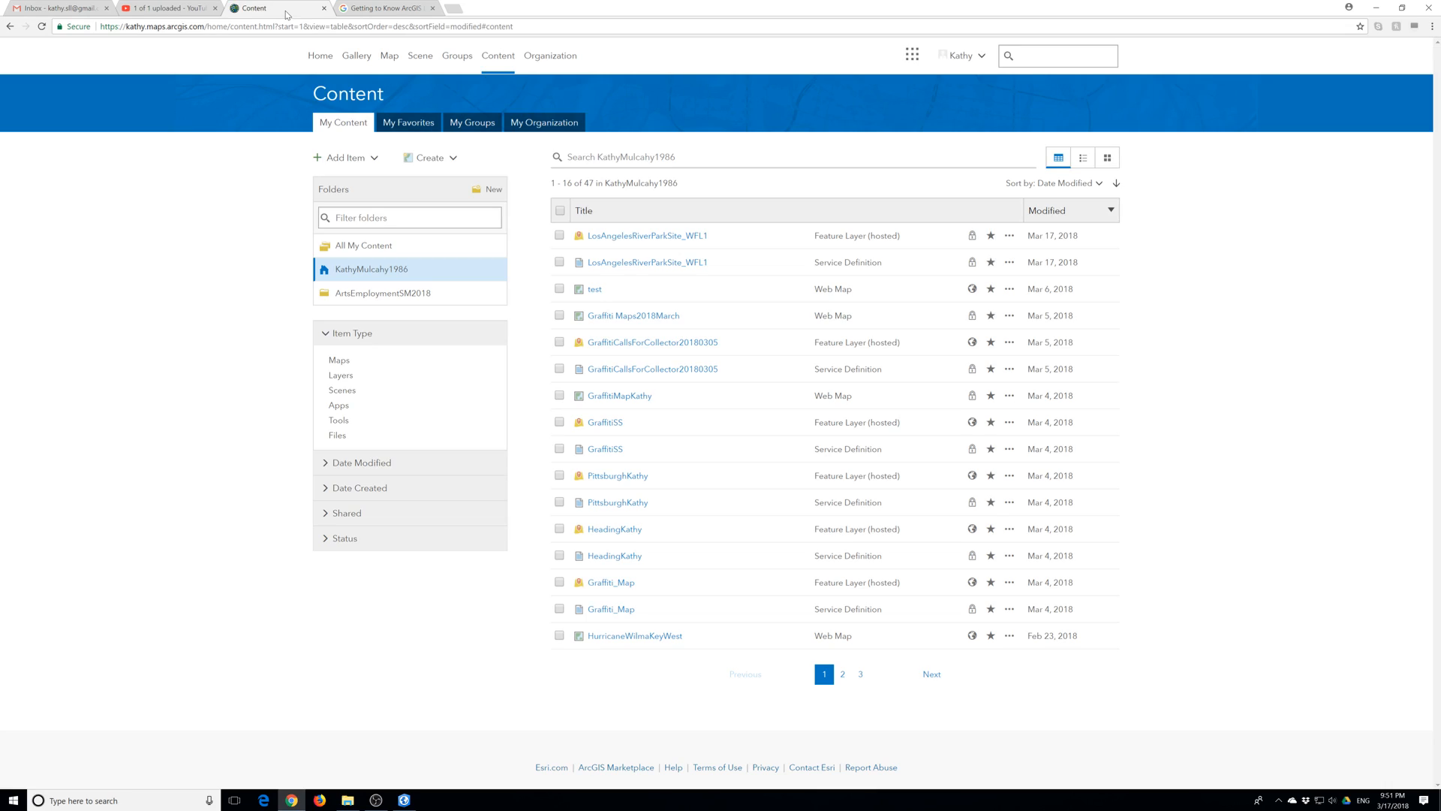
pyautogui.click(404, 800)
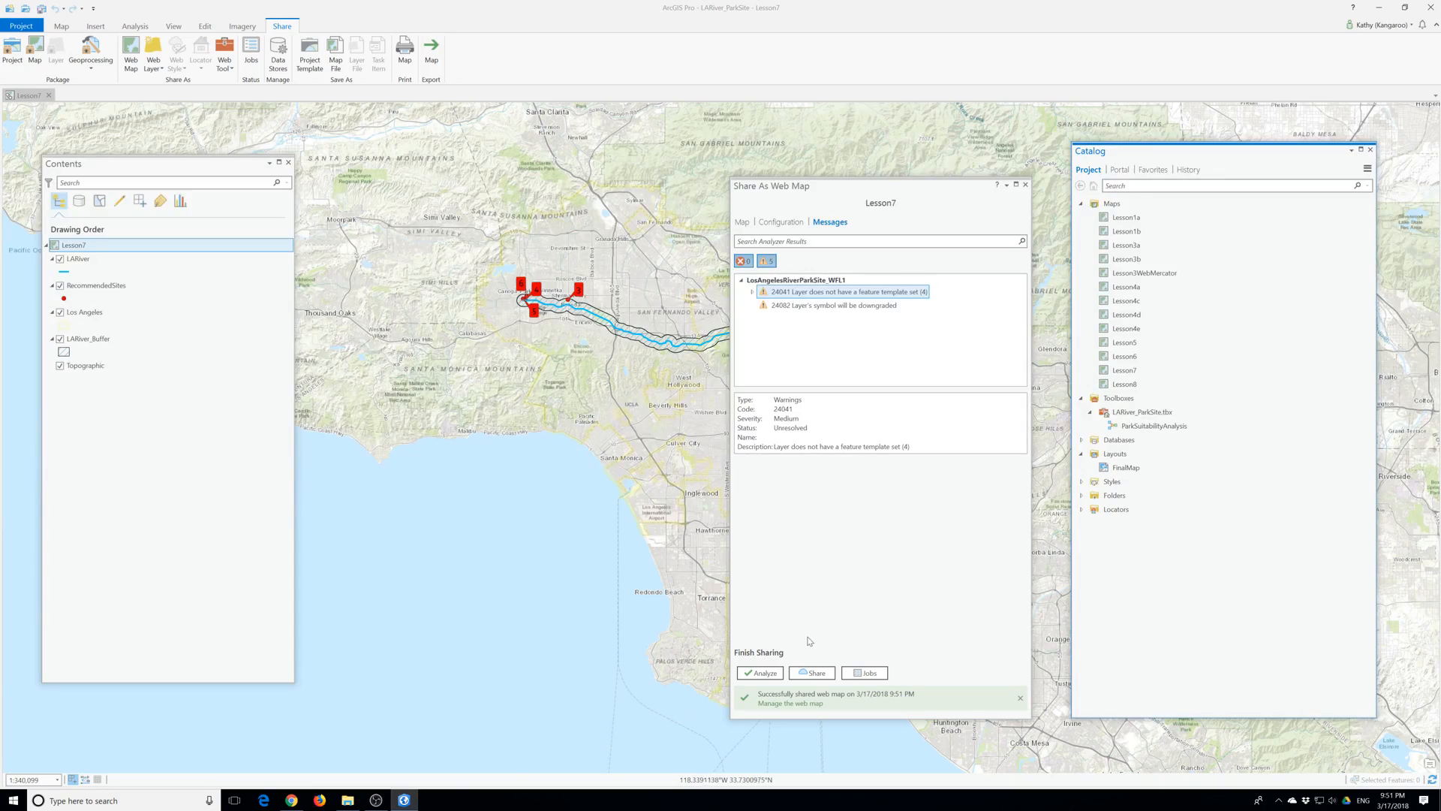
pyautogui.click(811, 675)
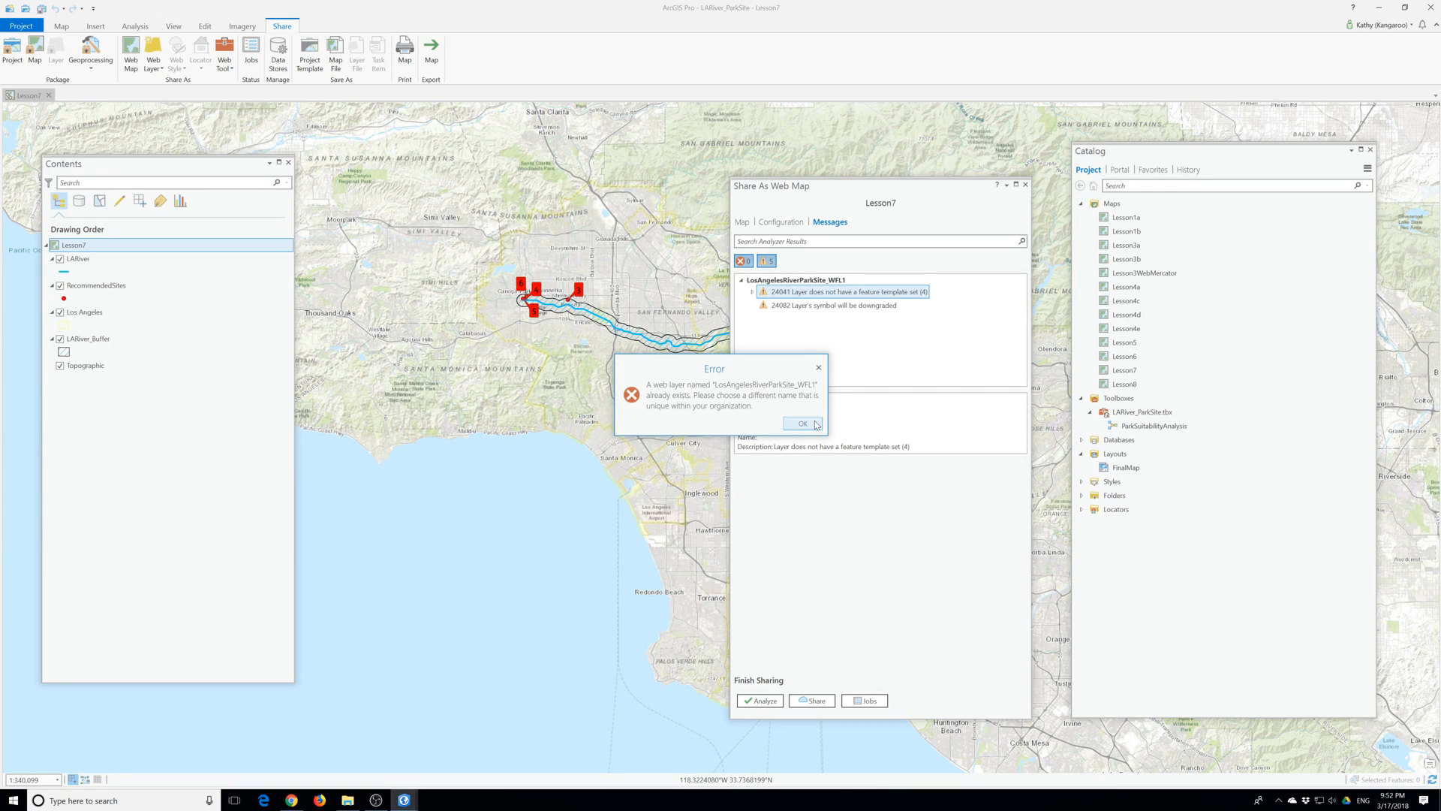
pyautogui.click(817, 425)
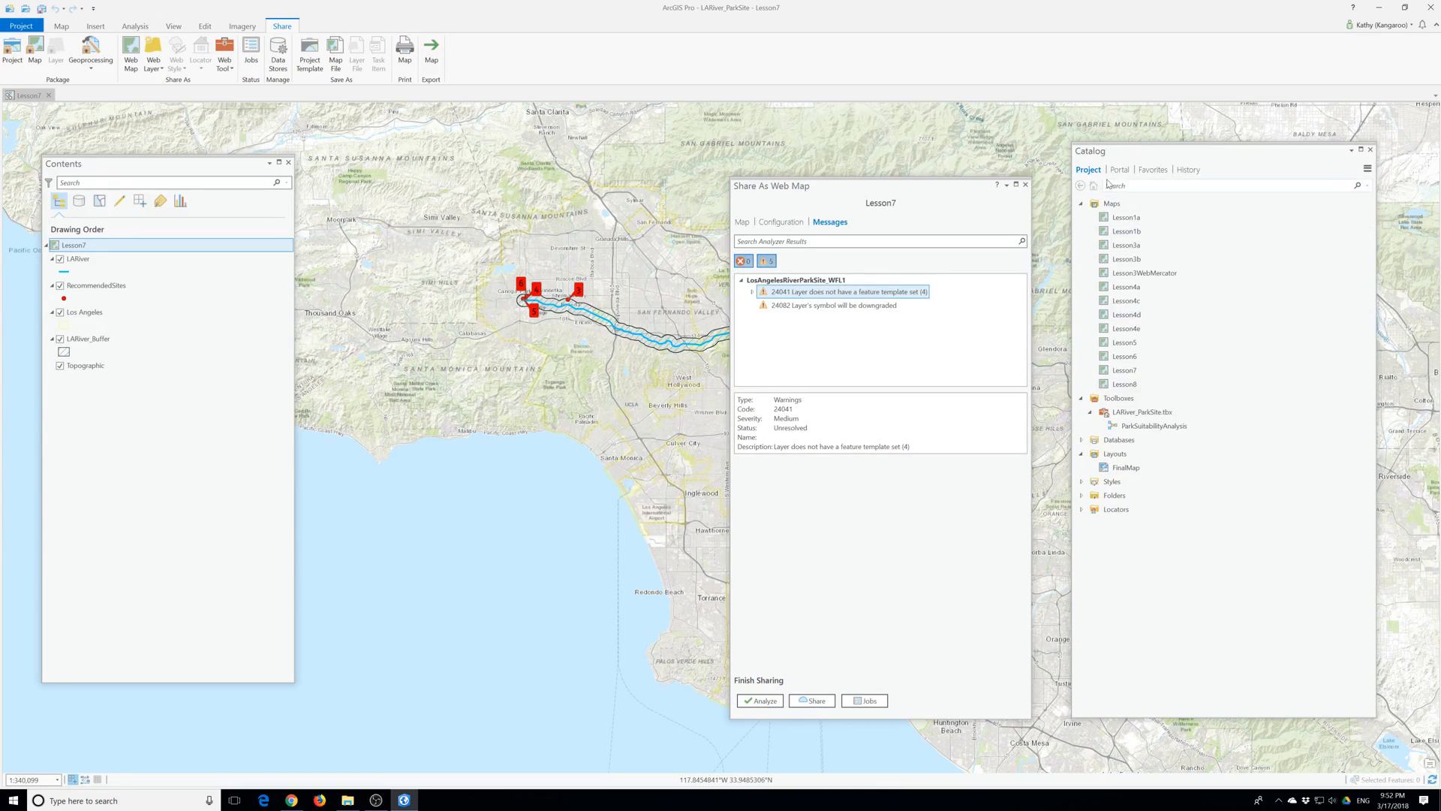
pyautogui.click(1025, 184)
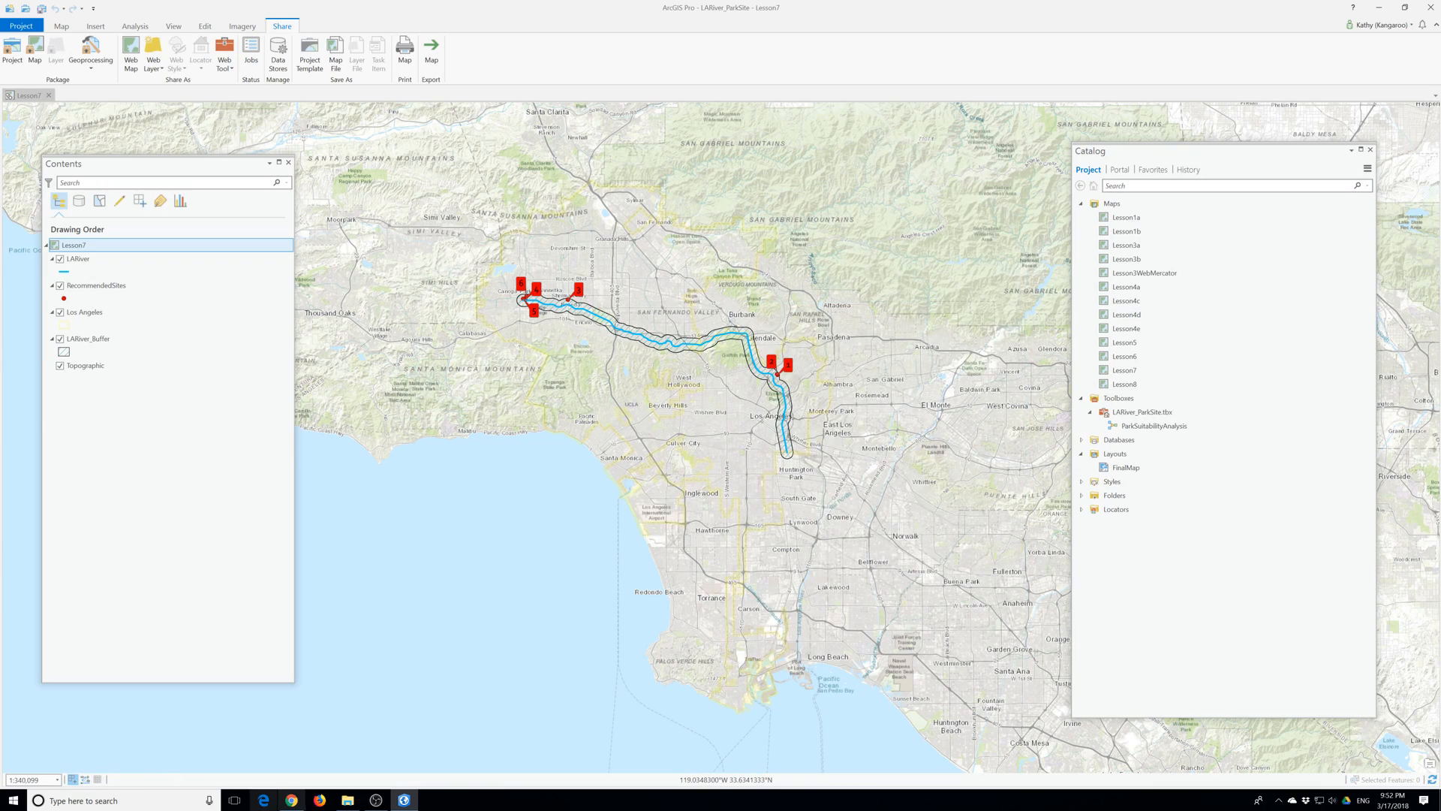
# Switch to Chrome, refresh My Content, and open the LosAngelesRiverParkSite web map in Map Viewer.
pyautogui.click(292, 800)
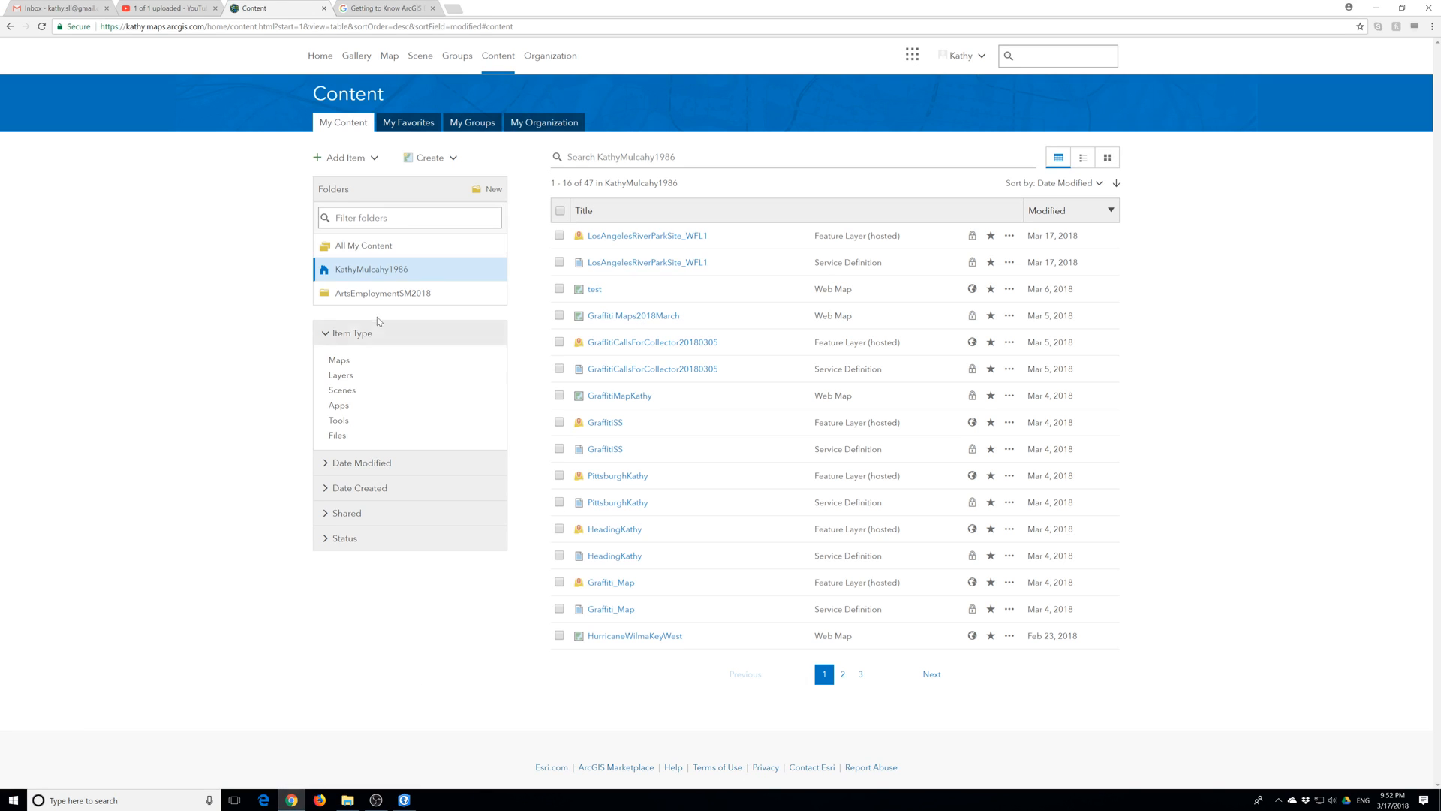
pyautogui.click(353, 126)
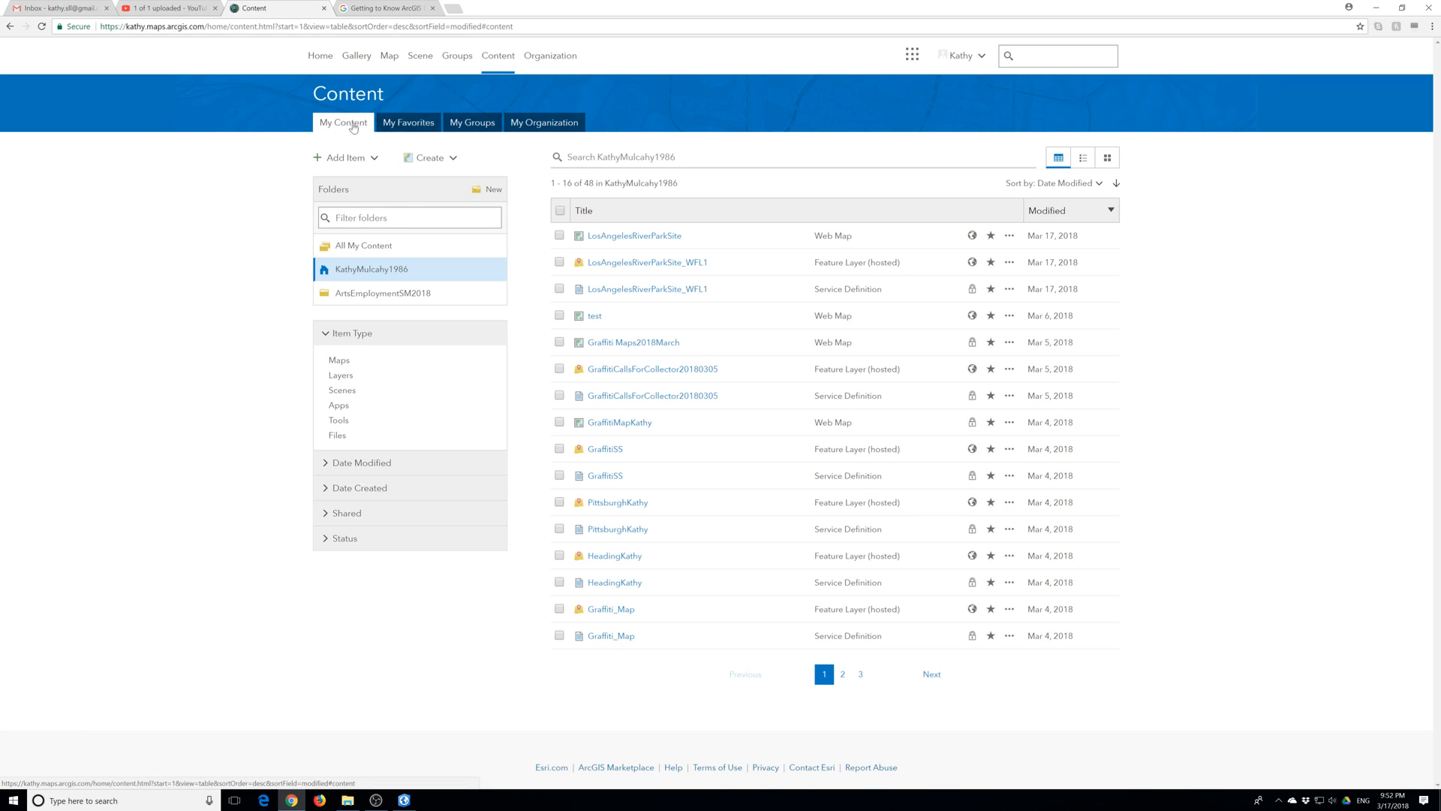
pyautogui.click(623, 235)
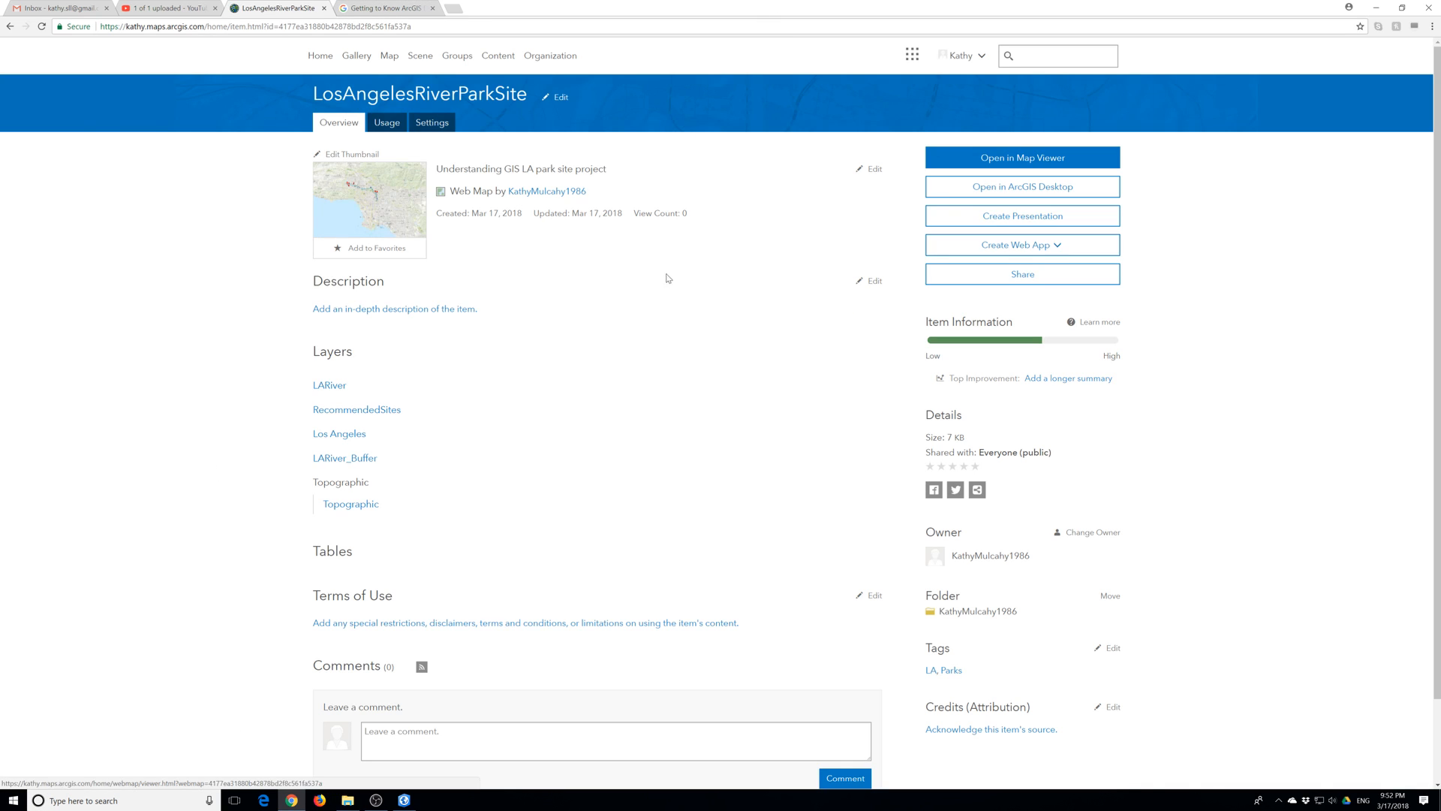
pyautogui.click(1033, 158)
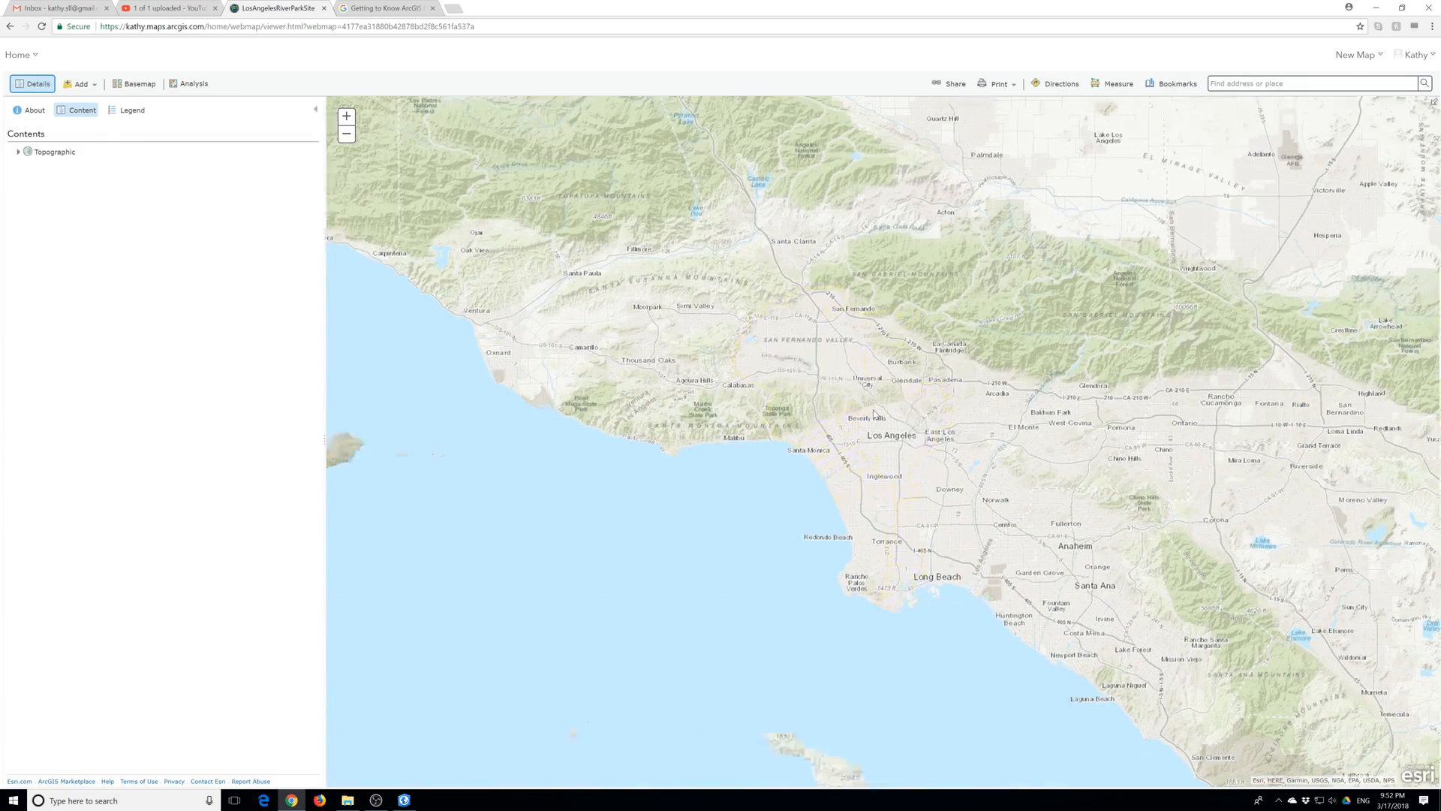
# Examine the river area on the web map, and show the LARiver Buffer layer's legend and attribute table.
pyautogui.scroll(1, 872, 411)
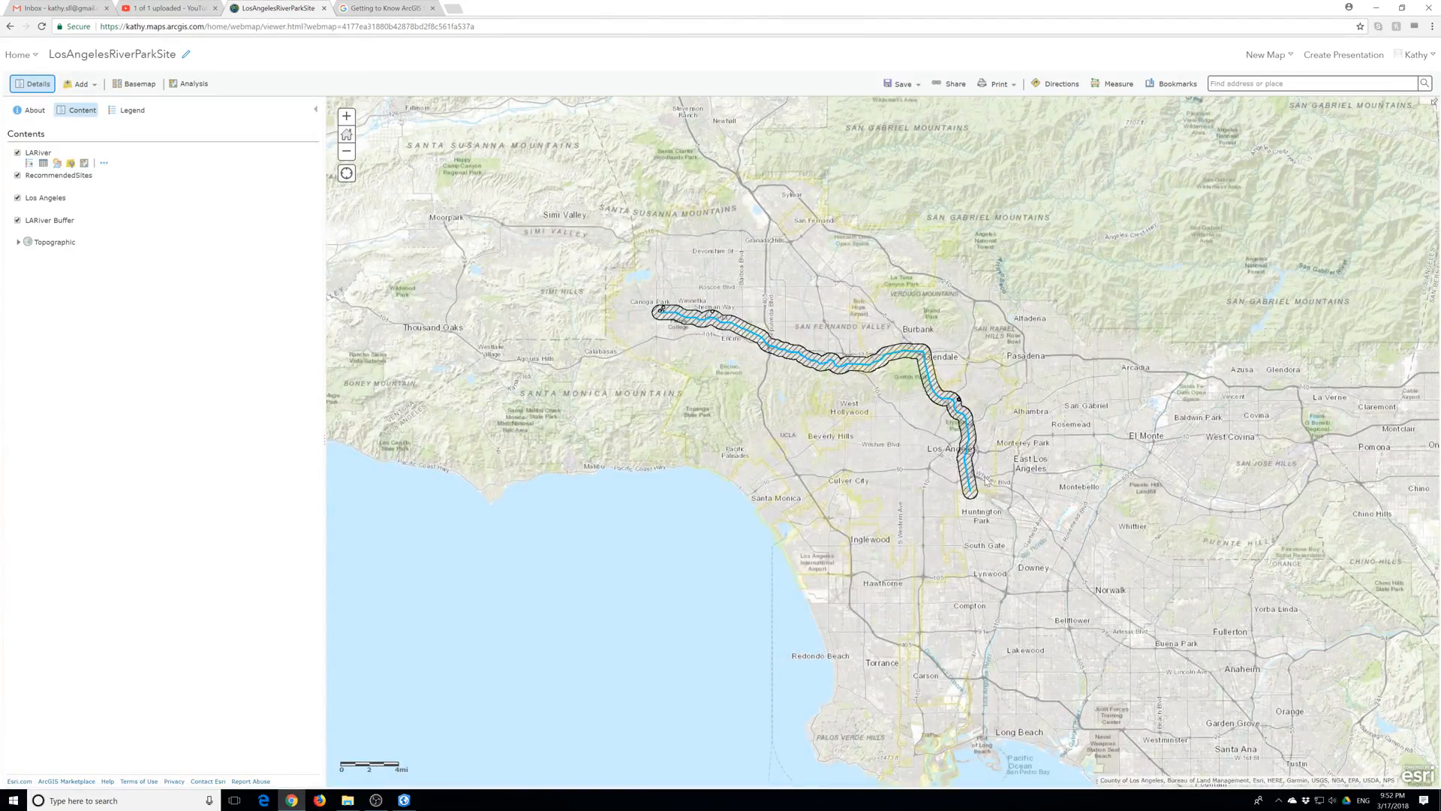
pyautogui.scroll(1, 719, 382)
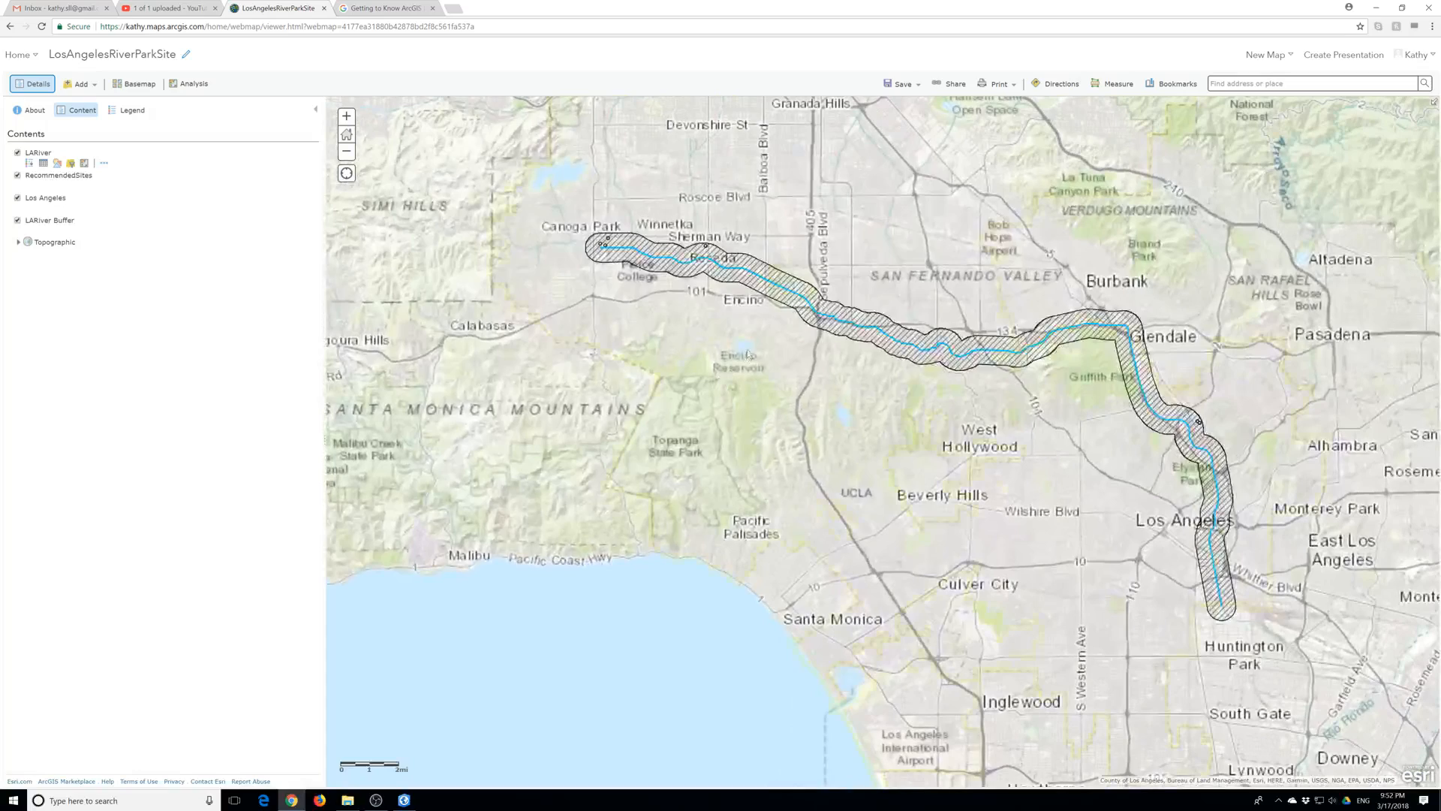
pyautogui.click(39, 221)
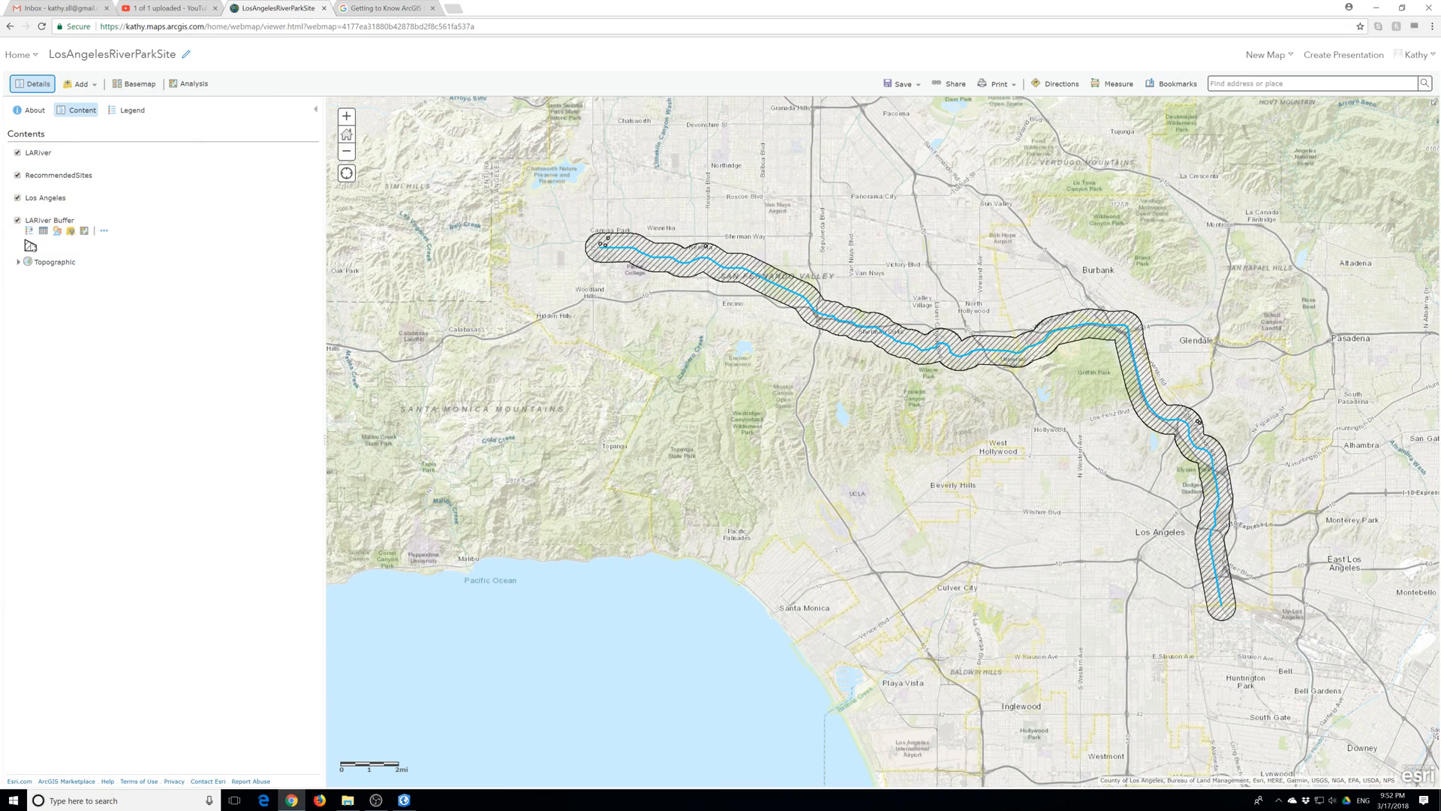
pyautogui.click(43, 230)
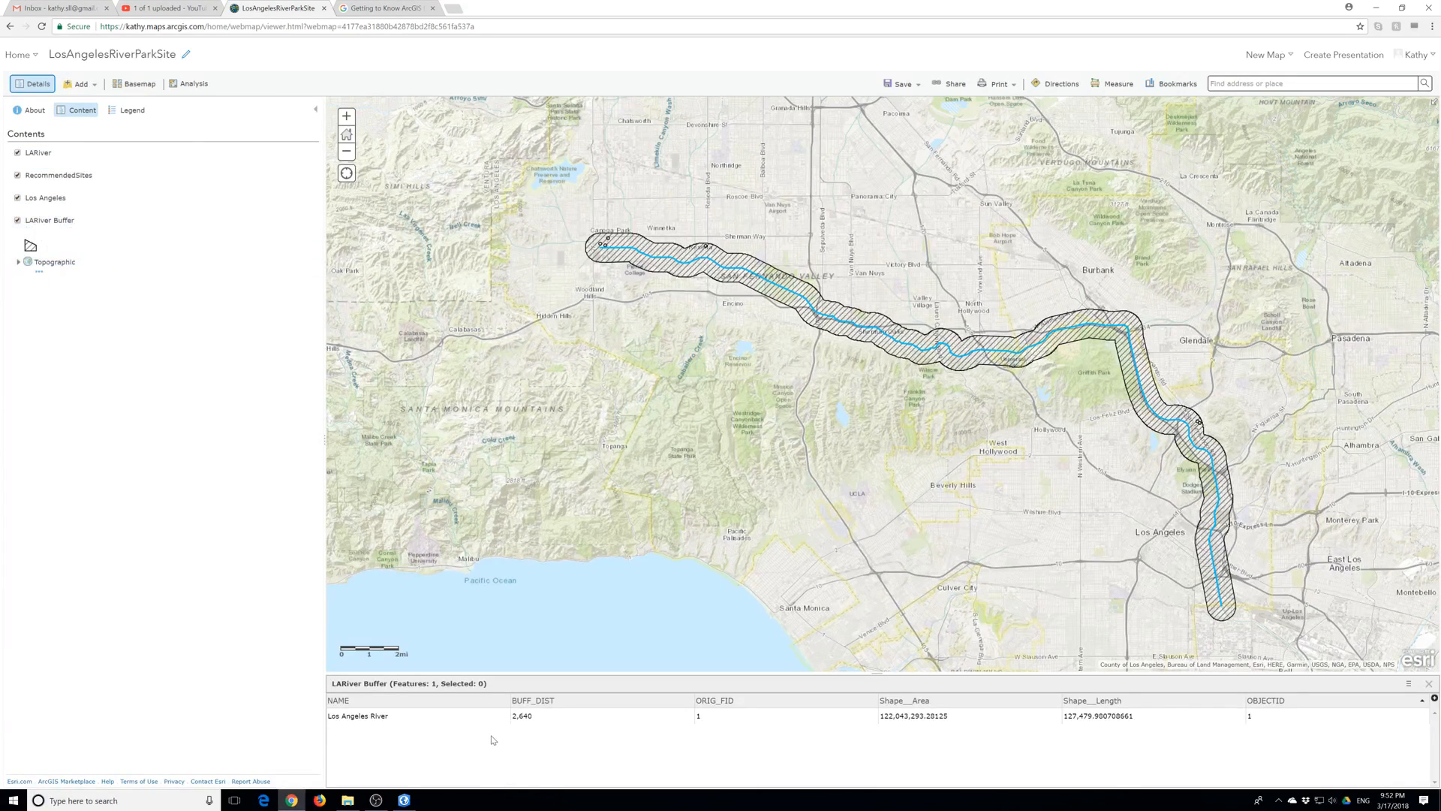
# Show the RecommendedSites attribute table, enlarge it to fit all records, and save the web map.
pyautogui.click(52, 175)
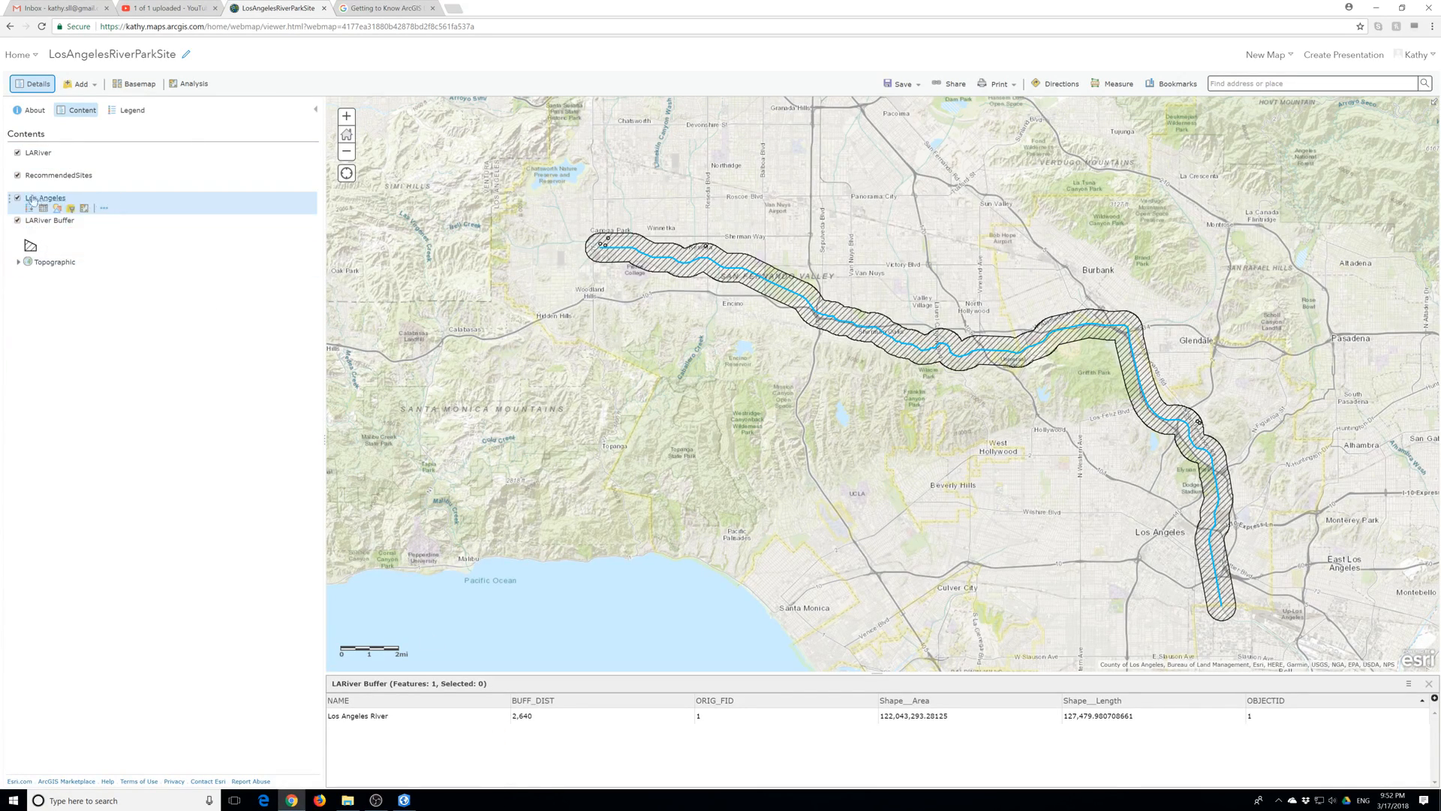
pyautogui.click(43, 186)
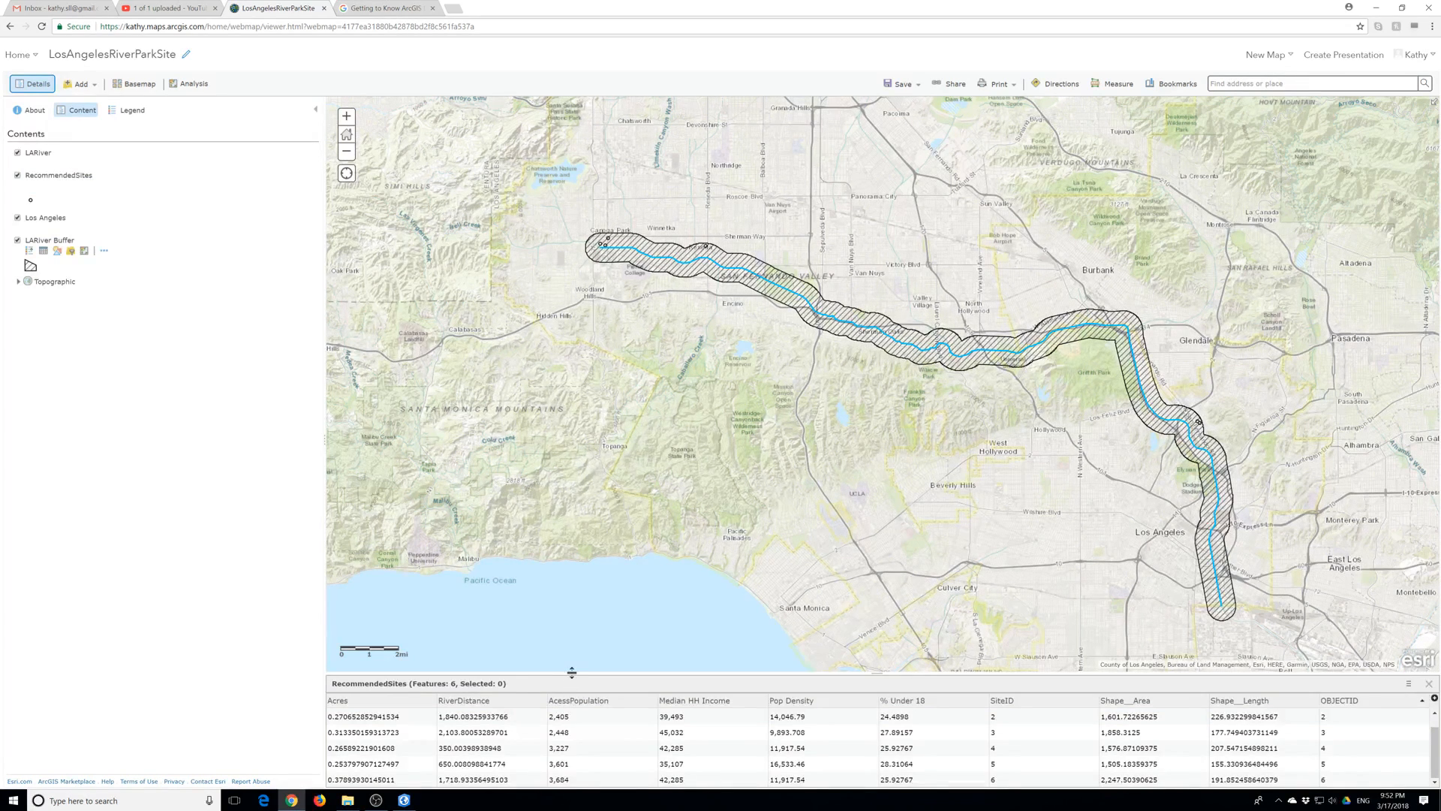
pyautogui.moveTo(576, 669); pyautogui.dragTo(576, 429)
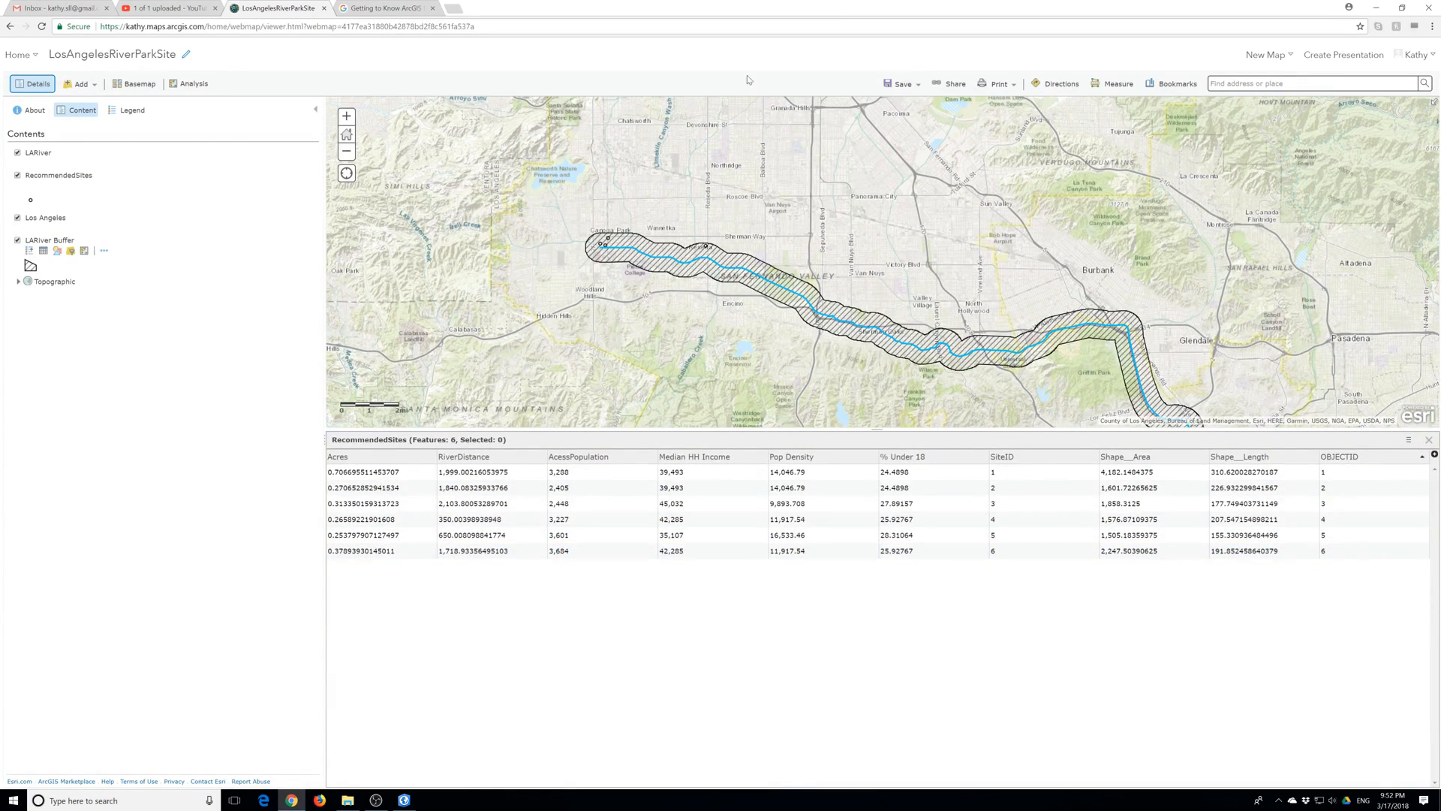
pyautogui.click(901, 83)
pyautogui.click(904, 104)
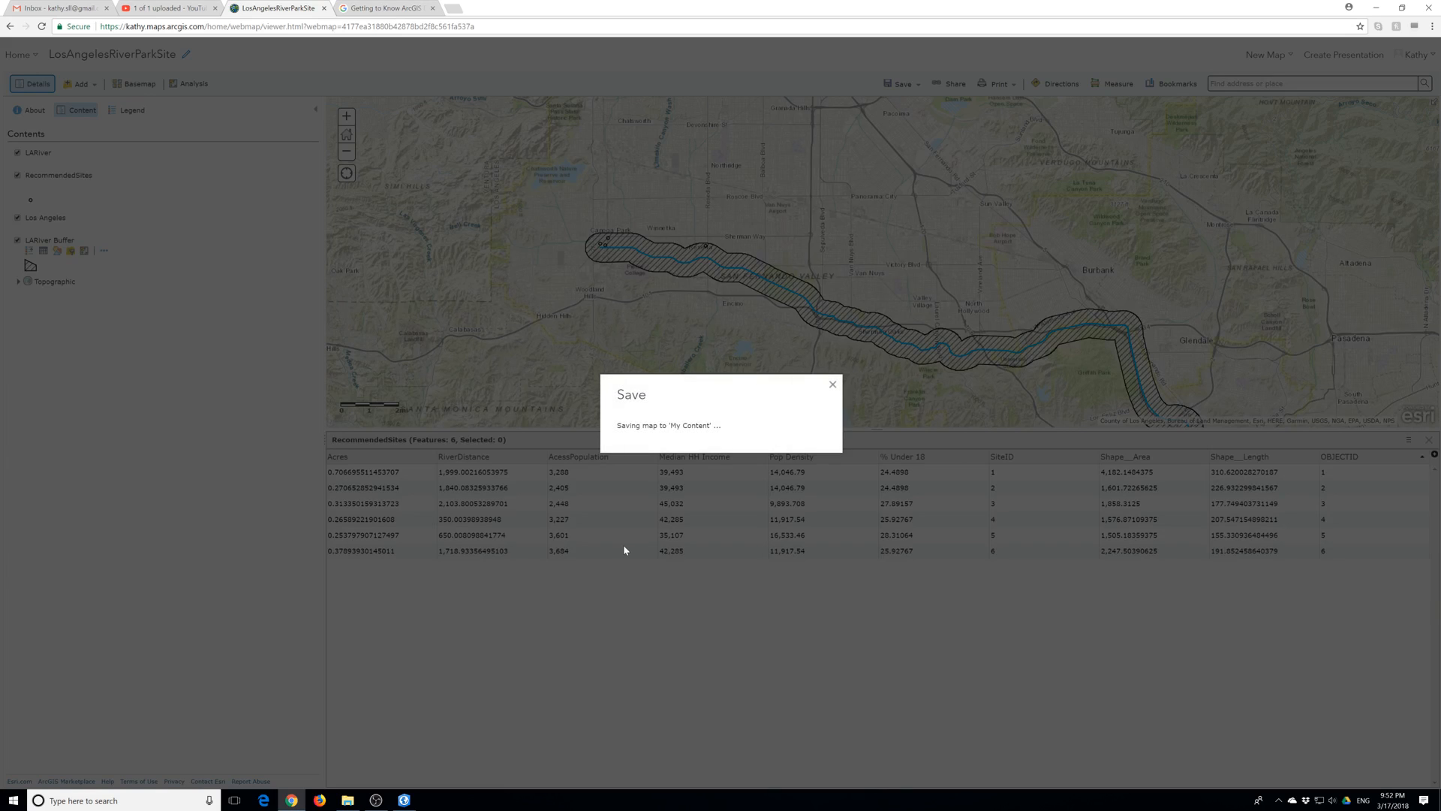